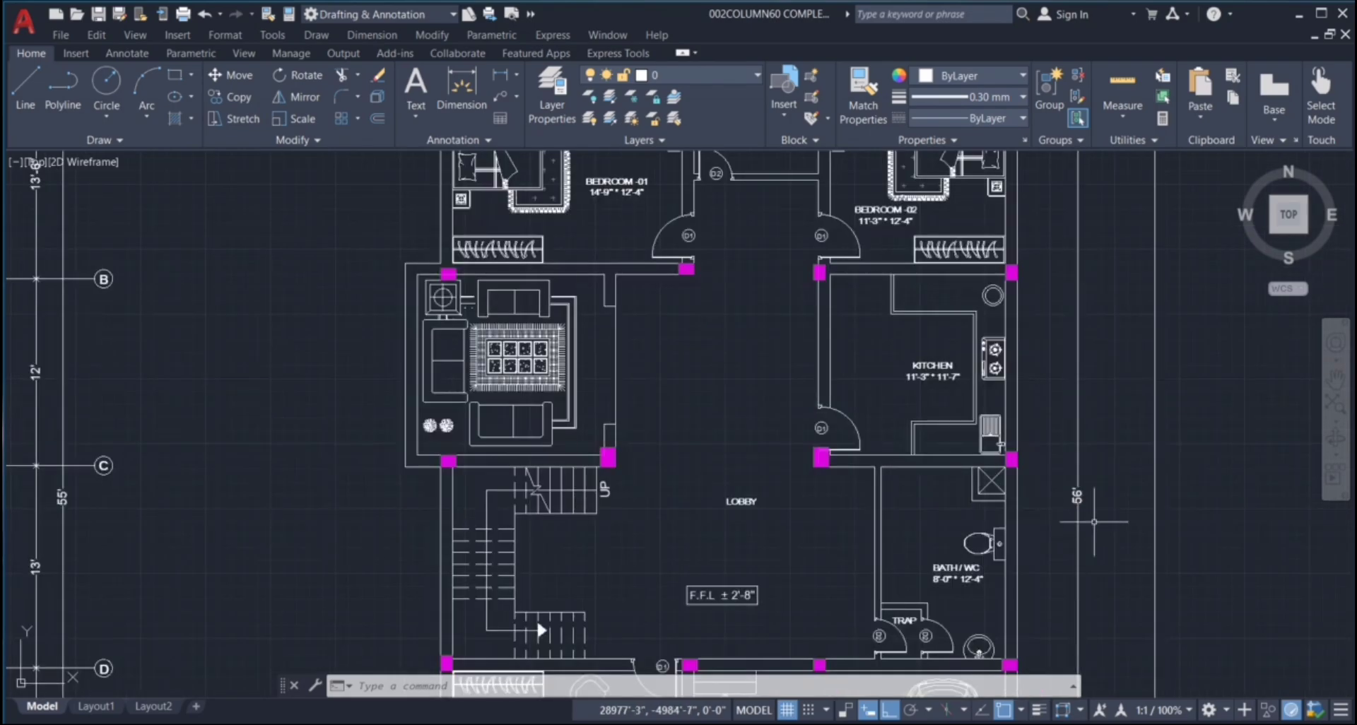
# Examine the parking area of the ground floor plan and box the N.G.L level label beside the porch.
pyautogui.scroll(-2, 1267, 544)
pyautogui.scroll(-2, 1018, 354)
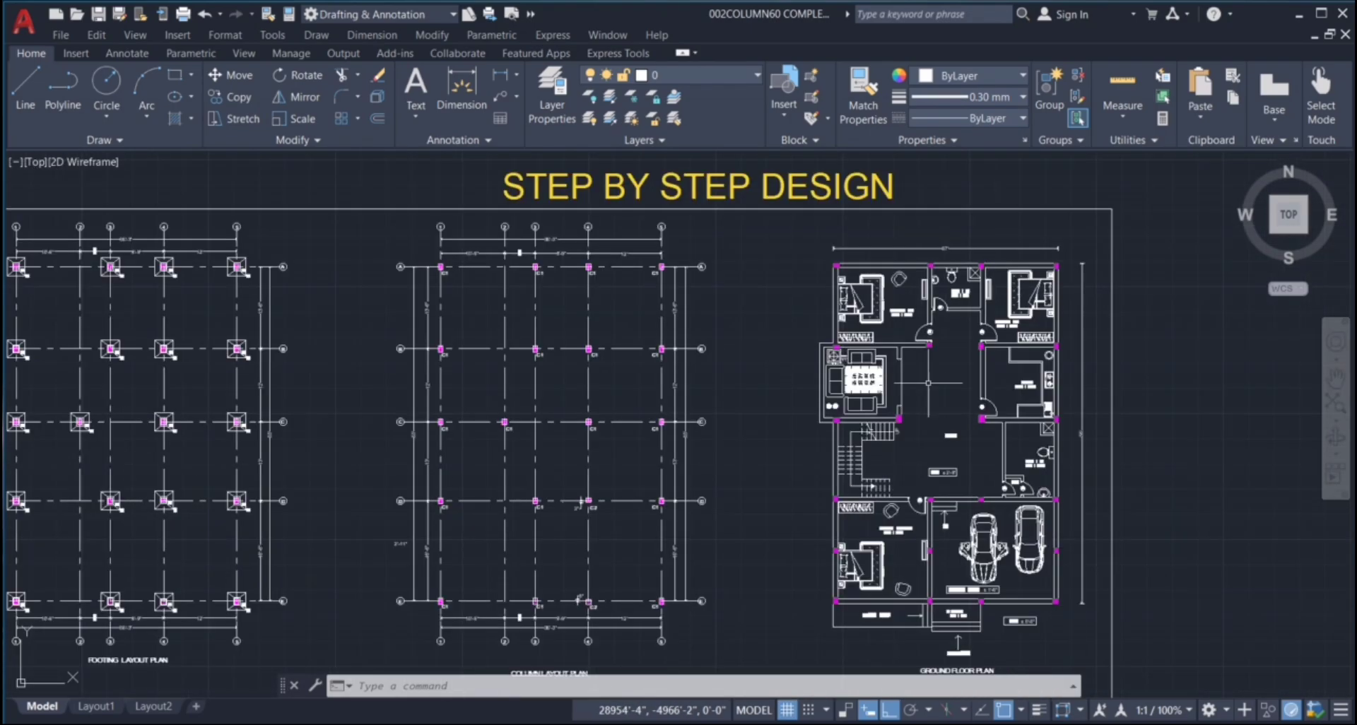
pyautogui.scroll(4, 974, 648)
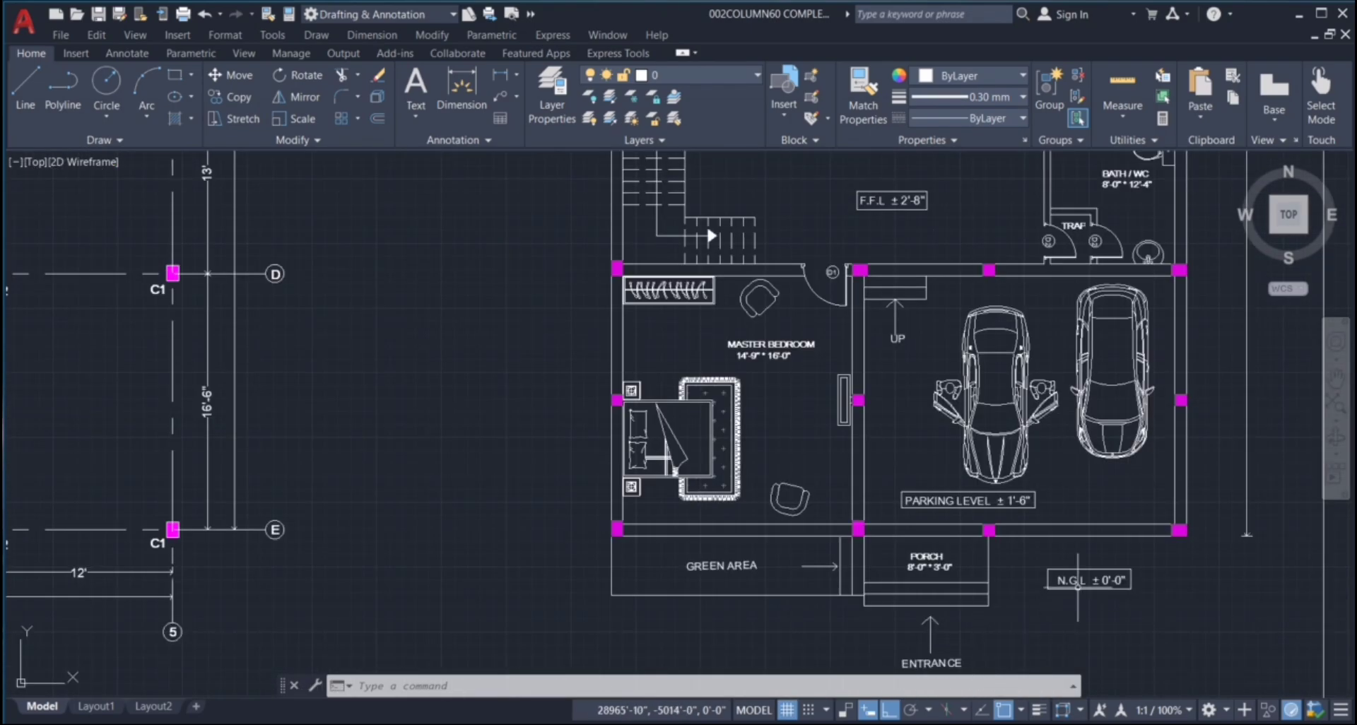
pyautogui.scroll(2, 1077, 568)
pyautogui.click(990, 565)
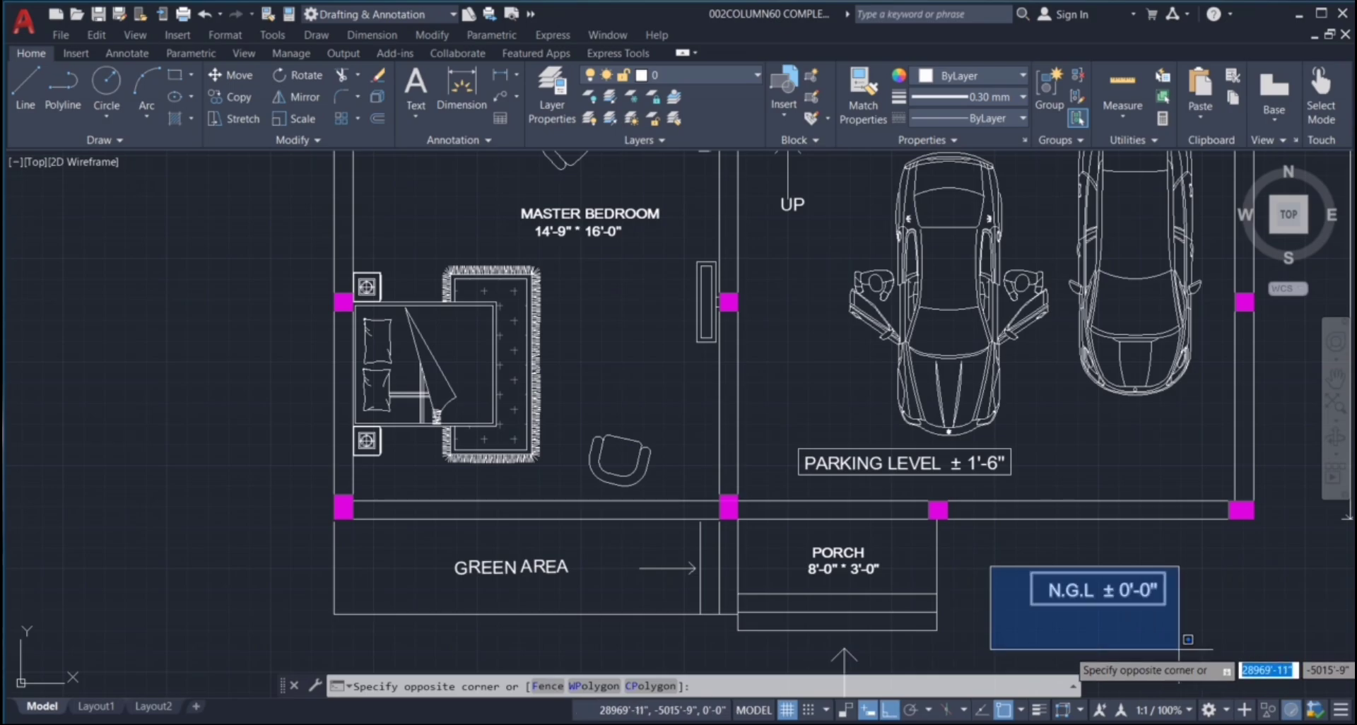
pyautogui.click(954, 634)
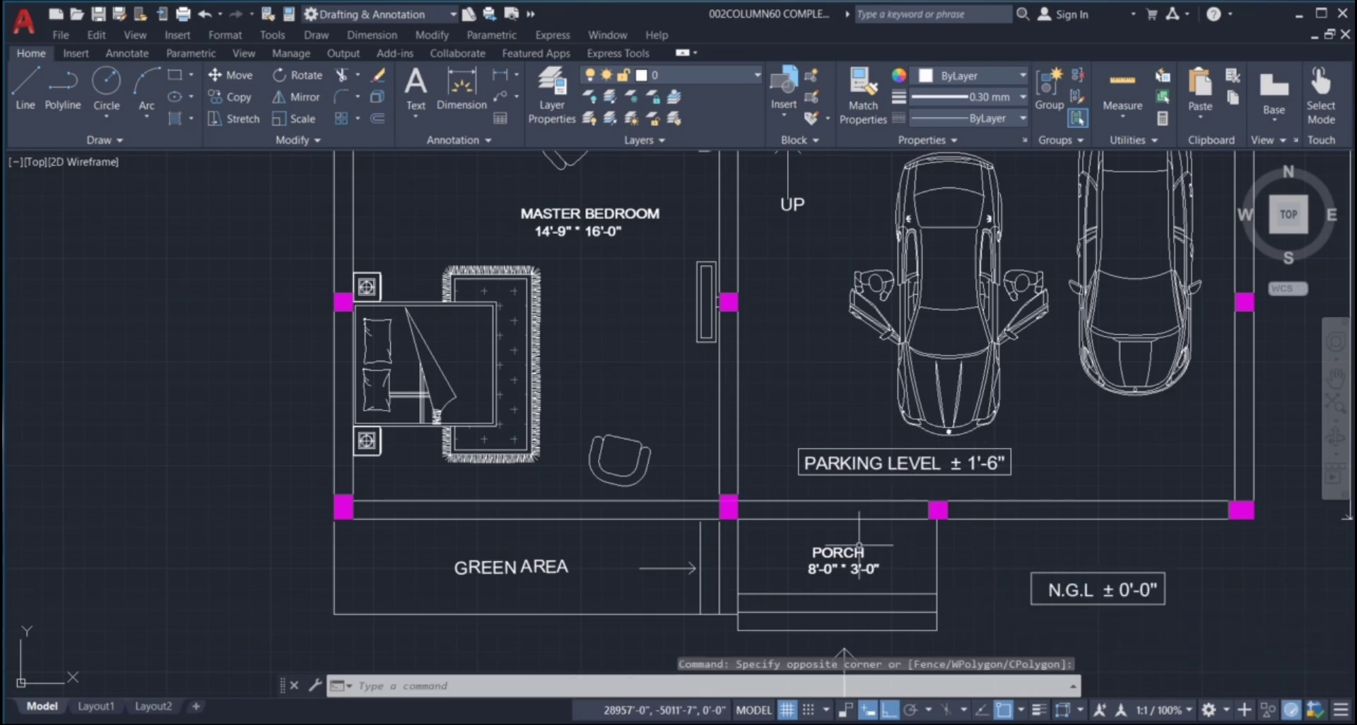
# Examine the entrance steps and the porch in front of the parking area on the ground floor plan.
pyautogui.scroll(-2, 837, 510)
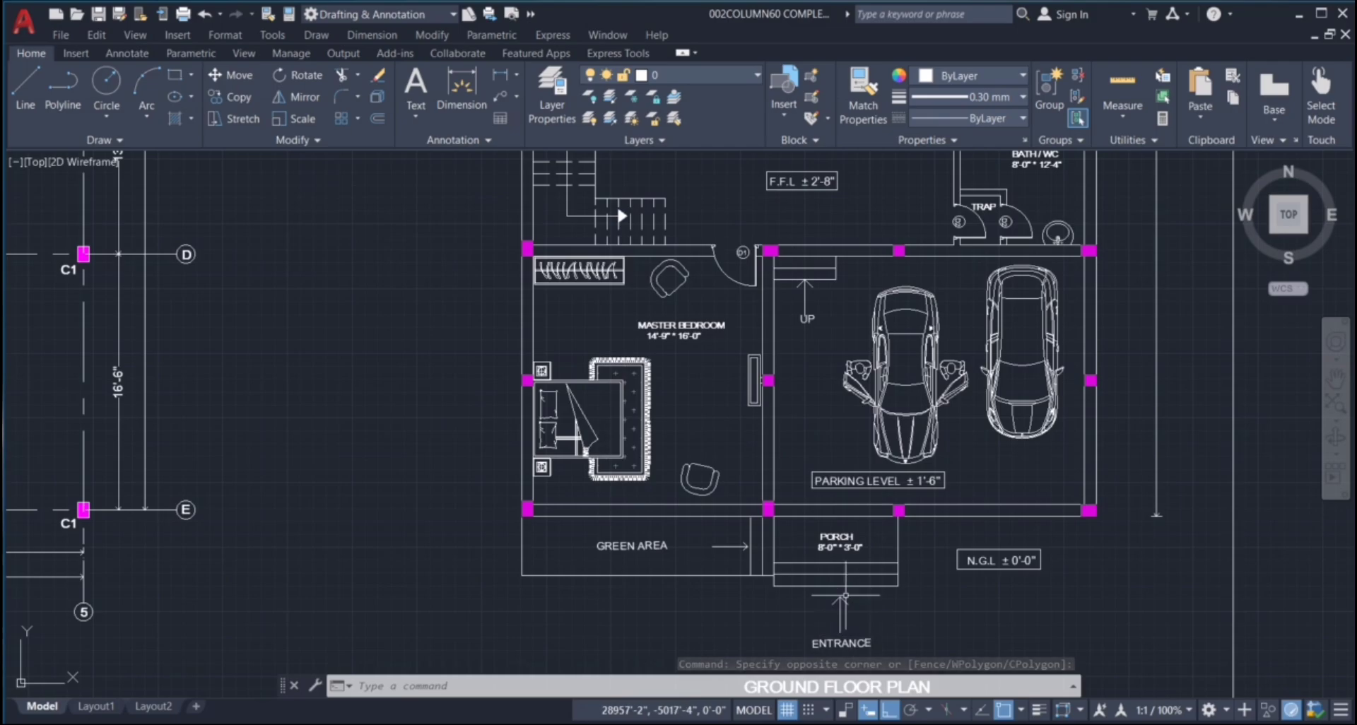
pyautogui.scroll(4, 844, 596)
pyautogui.click(883, 600)
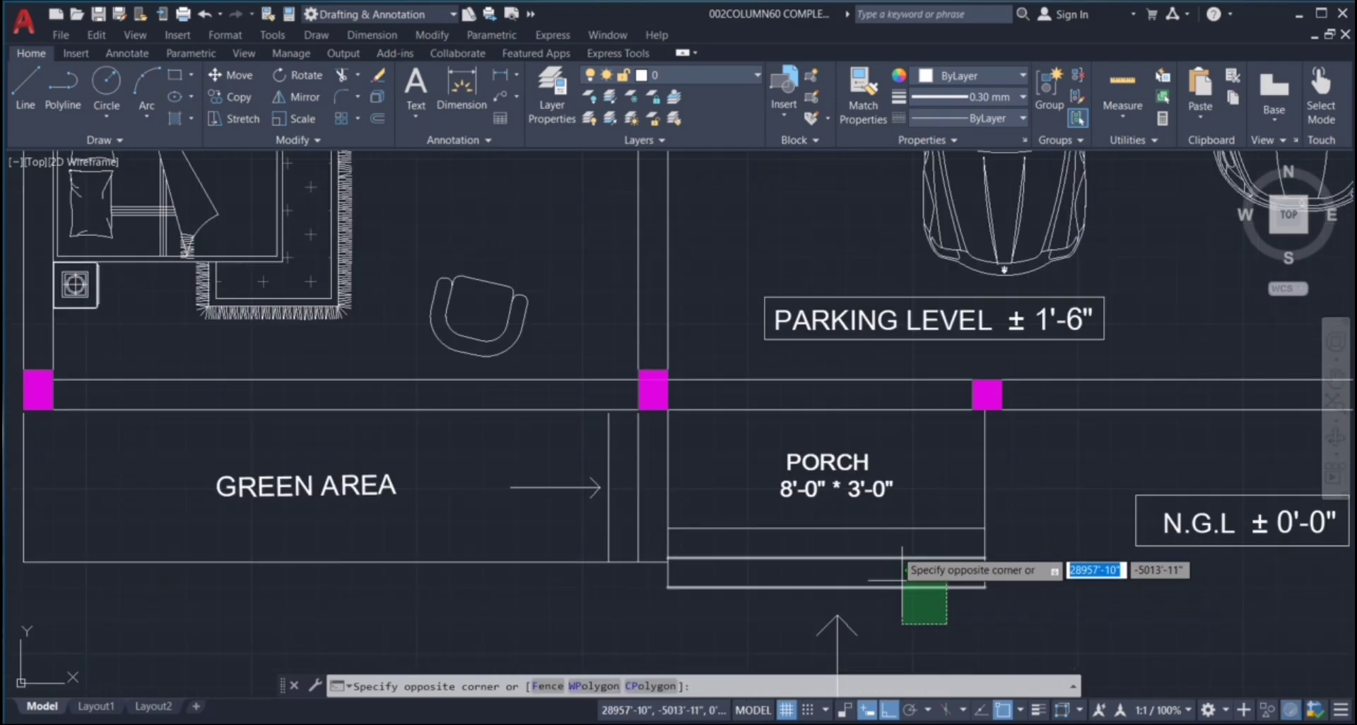
pyautogui.click(914, 605)
pyautogui.click(918, 463)
pyautogui.click(874, 494)
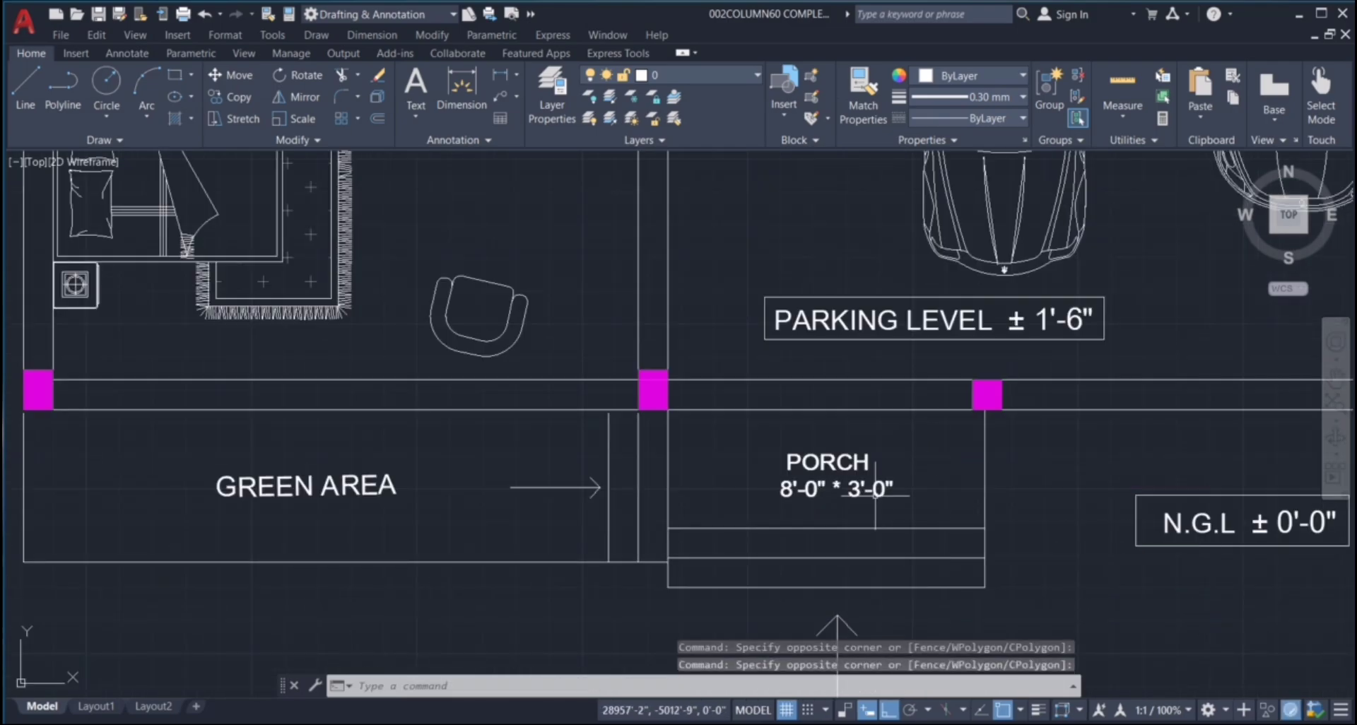
# Examine the lobby of the ground floor plan, including the staircase and the F.F.L level label.
pyautogui.scroll(-4, 875, 495)
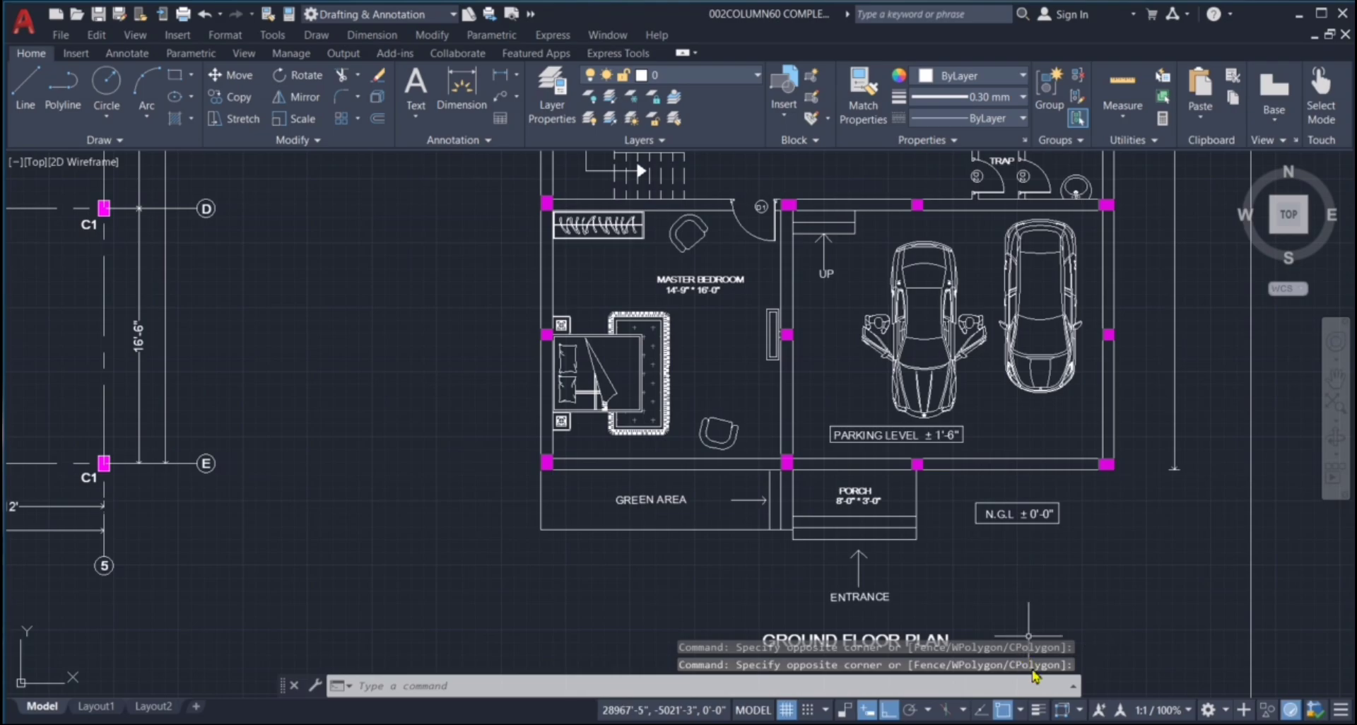
pyautogui.scroll(-3, 693, 368)
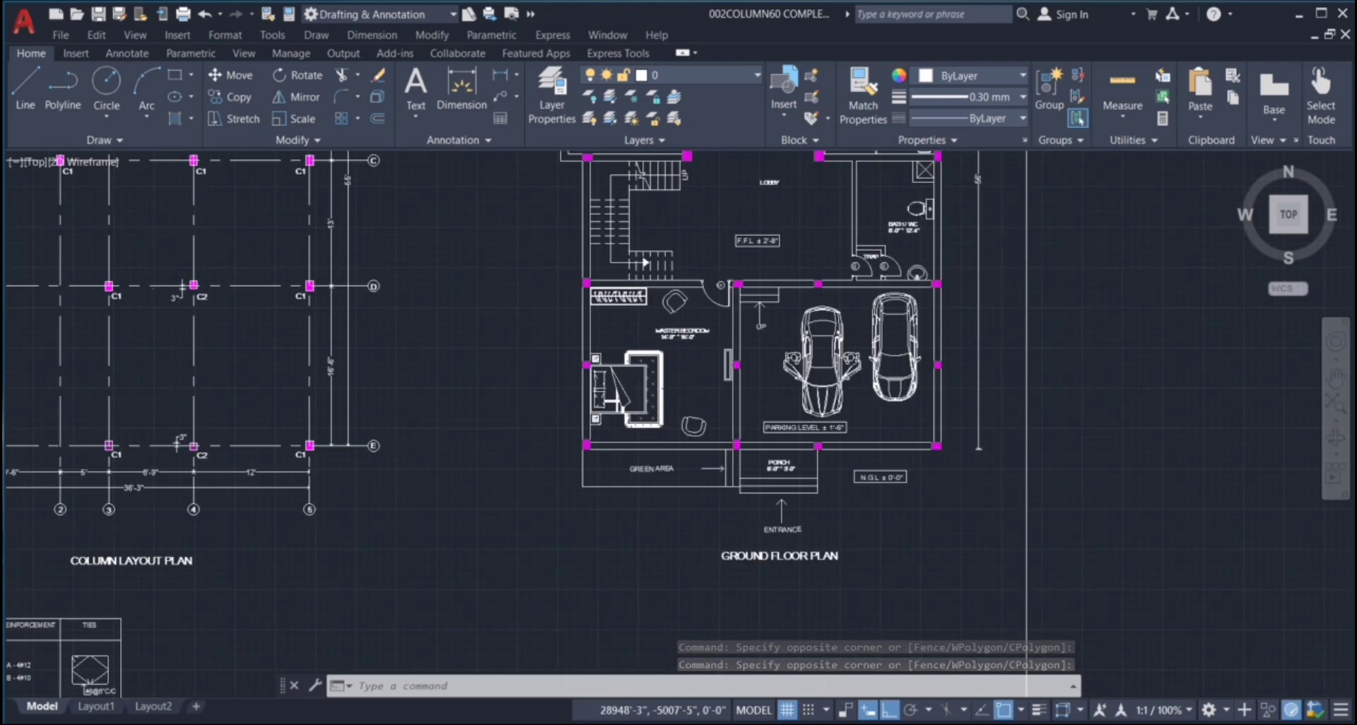
pyautogui.scroll(-3, 778, 265)
pyautogui.scroll(6, 701, 285)
pyautogui.click(643, 328)
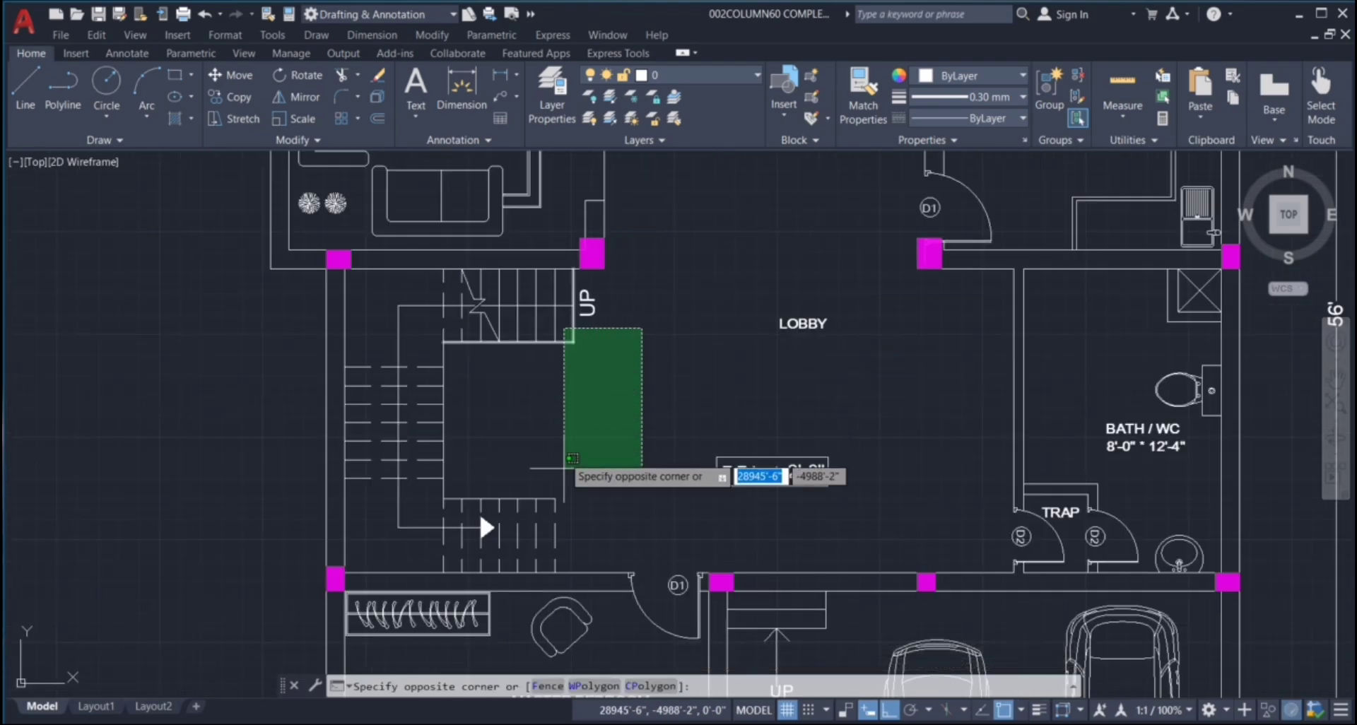
pyautogui.click(632, 461)
pyautogui.click(707, 345)
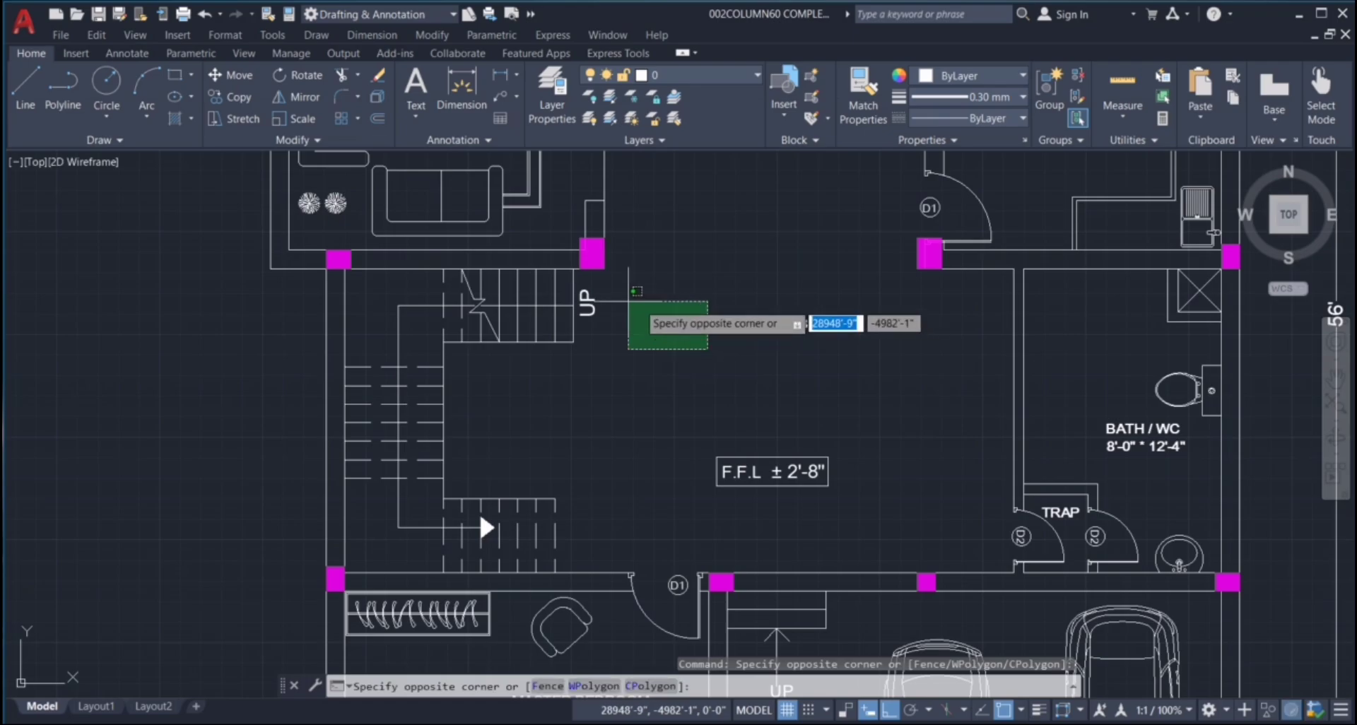
pyautogui.click(604, 296)
pyautogui.click(636, 445)
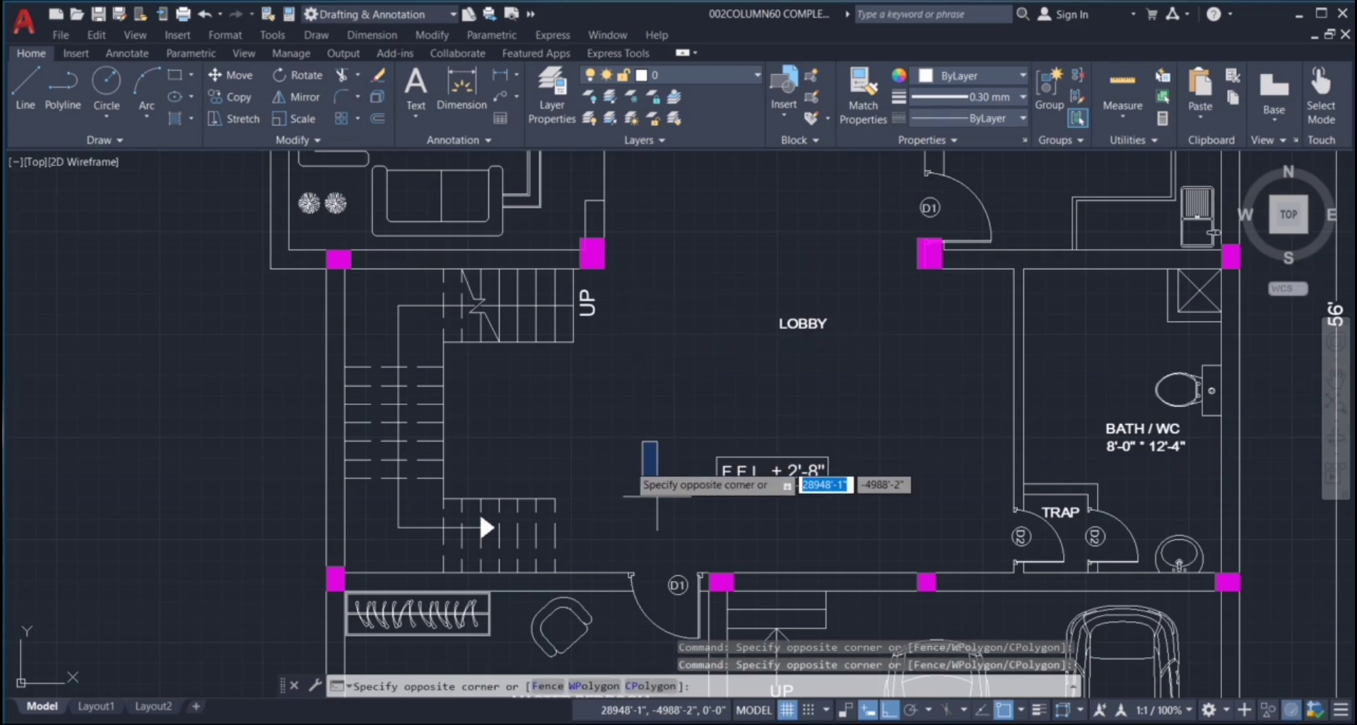
pyautogui.click(690, 537)
# Examine the two upper bedrooms and the shared bath with its duct corner on the ground floor plan.
pyautogui.scroll(-2, 691, 475)
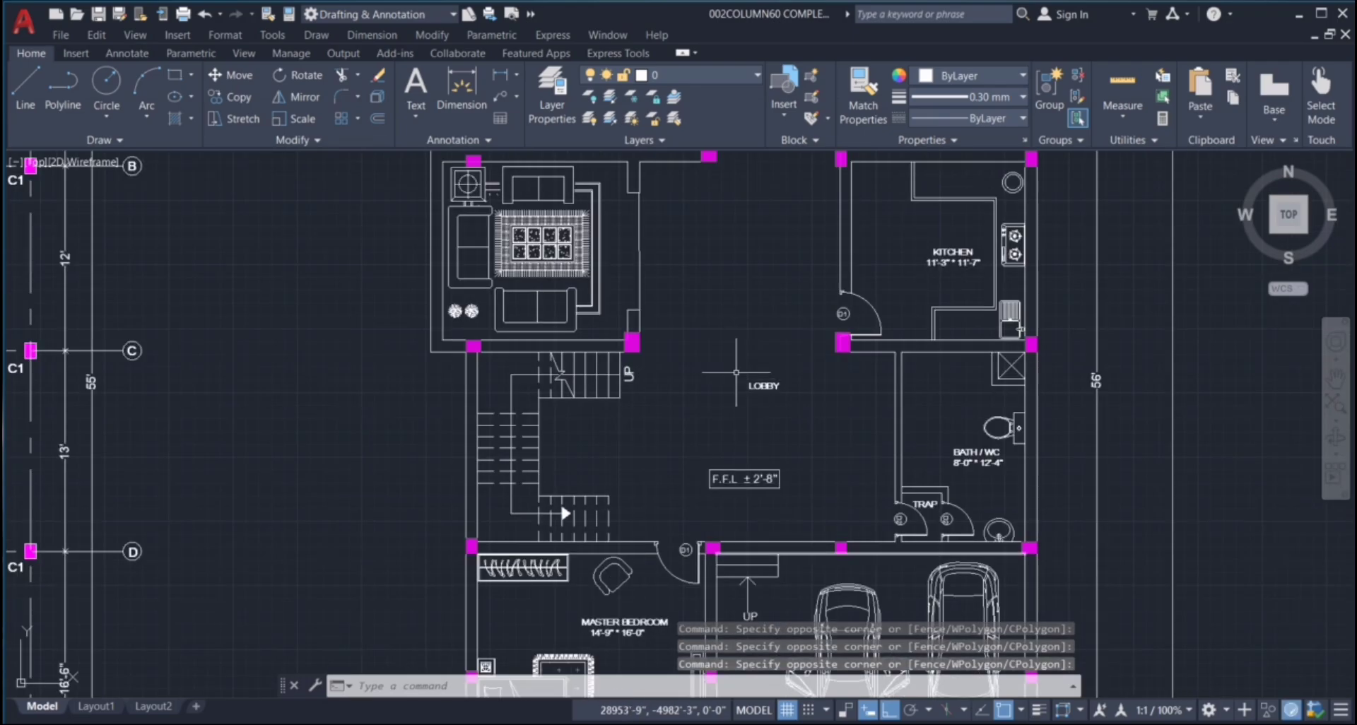
pyautogui.scroll(-3, 801, 507)
pyautogui.scroll(5, 905, 293)
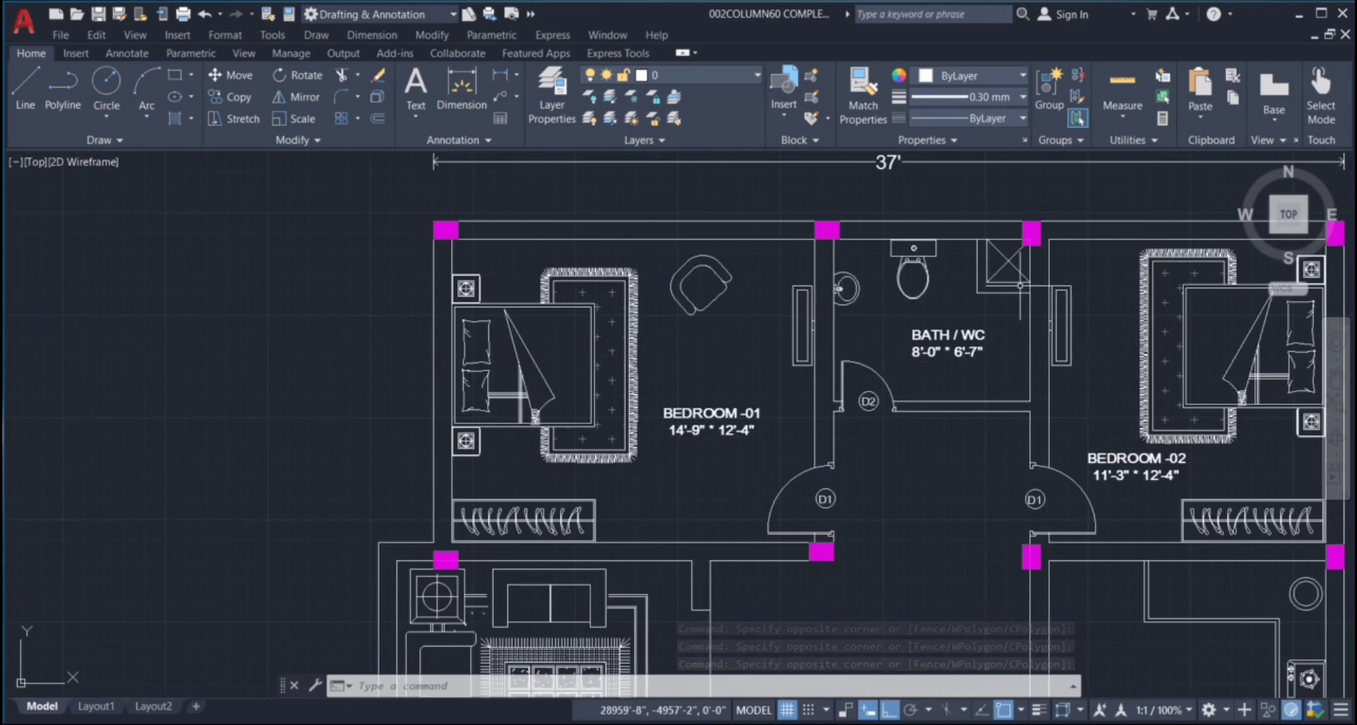
pyautogui.scroll(3, 1029, 264)
pyautogui.click(957, 380)
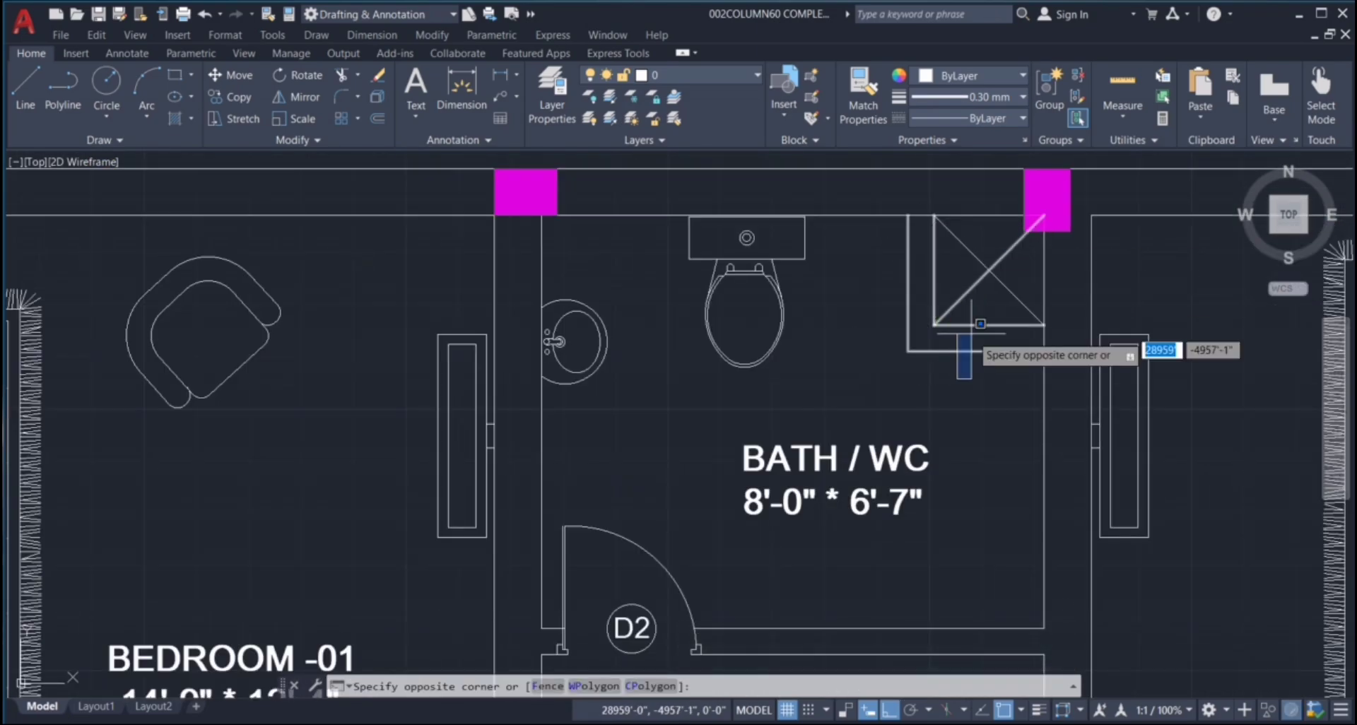
pyautogui.press('Escape')
pyautogui.scroll(-5, 991, 381)
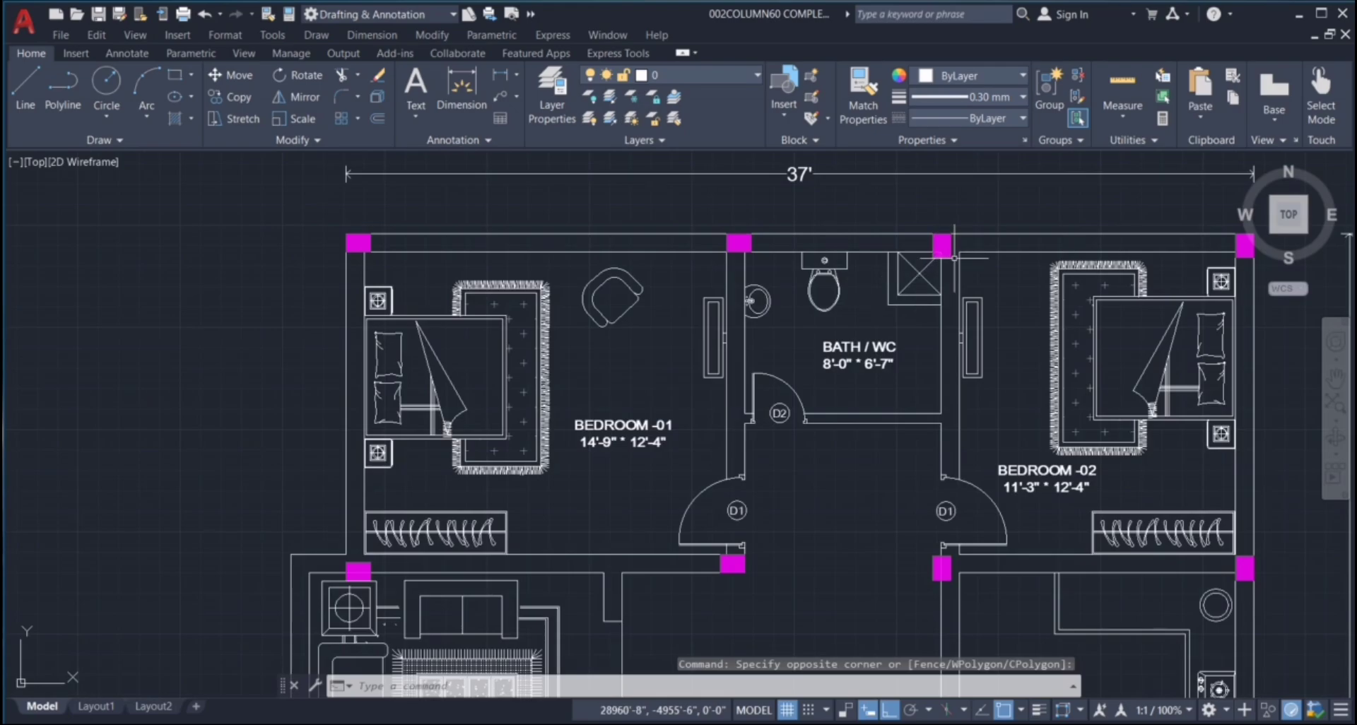
# Highlight grid lines 1 and E together with their grid bubbles on the column layout plan.
pyautogui.scroll(-2, 877, 233)
pyautogui.scroll(-4, 919, 240)
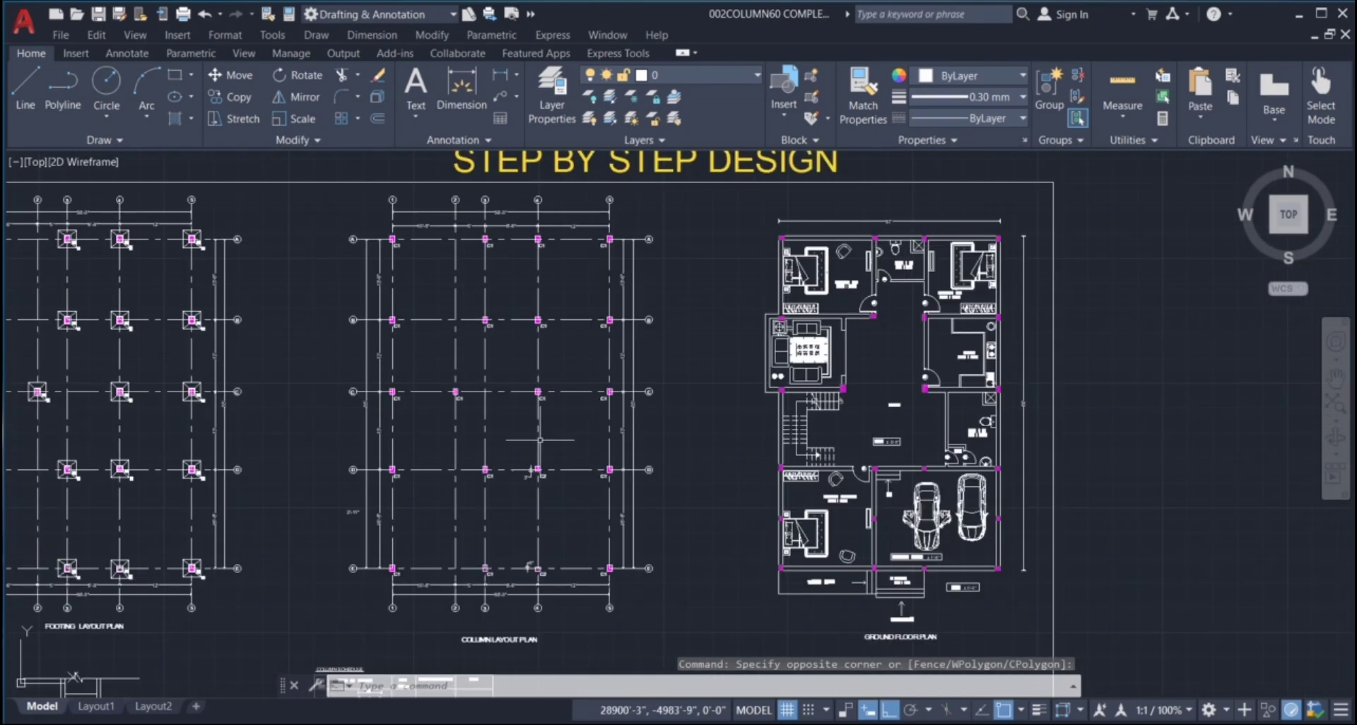
pyautogui.scroll(6, 480, 671)
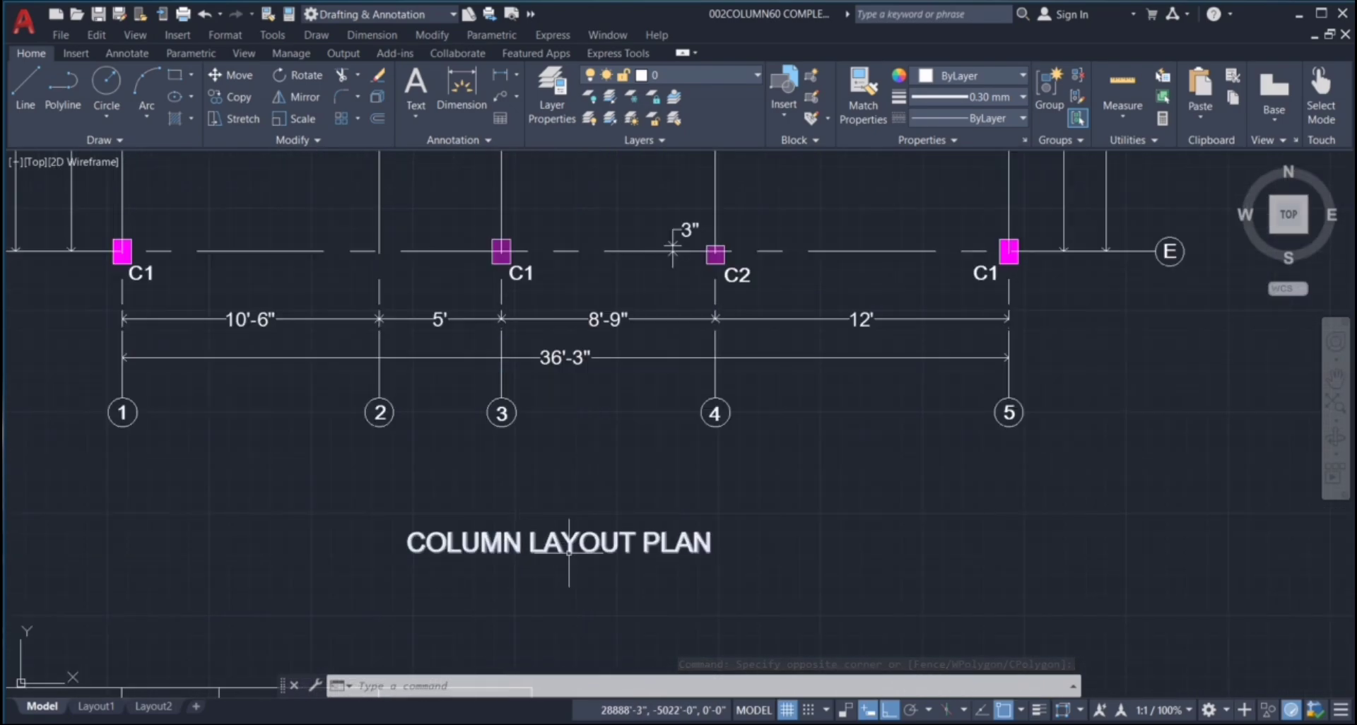
pyautogui.scroll(-4, 605, 554)
pyautogui.scroll(6, 460, 424)
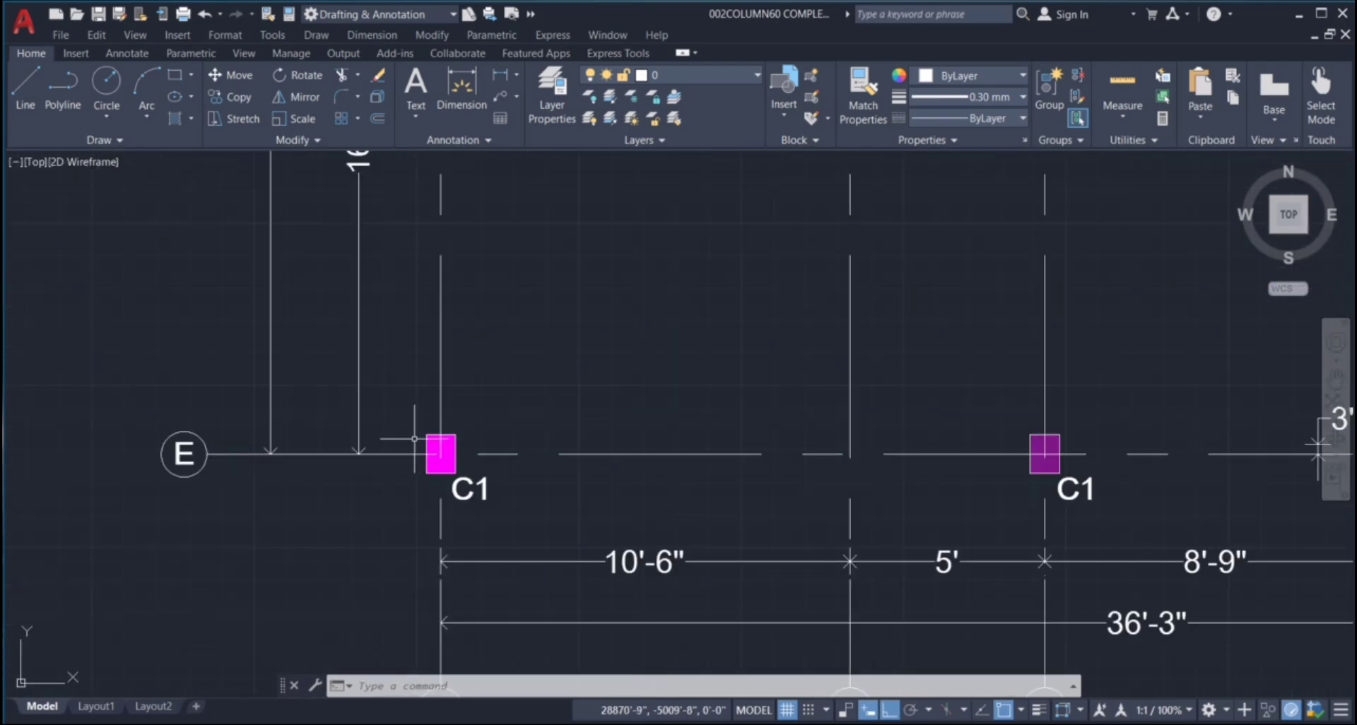
pyautogui.click(536, 361)
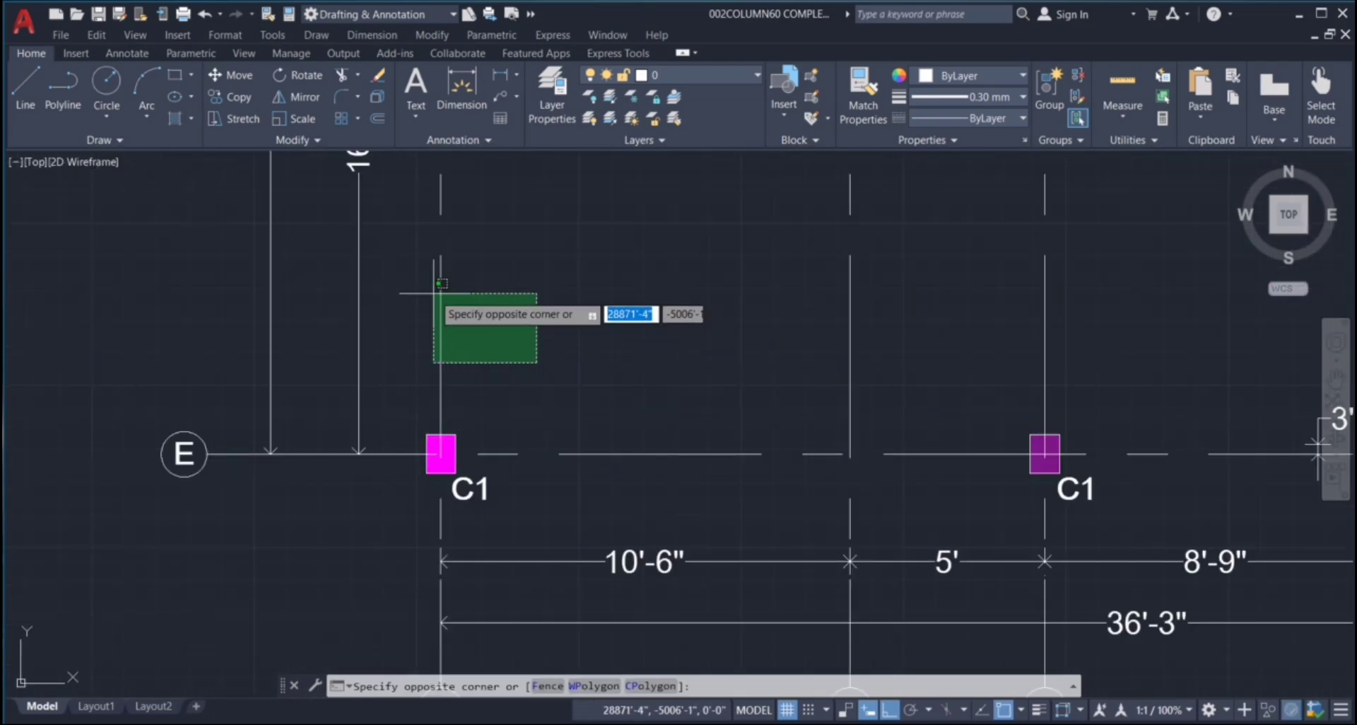
pyautogui.click(436, 288)
pyautogui.scroll(-2, 459, 353)
pyautogui.click(554, 452)
pyautogui.click(526, 379)
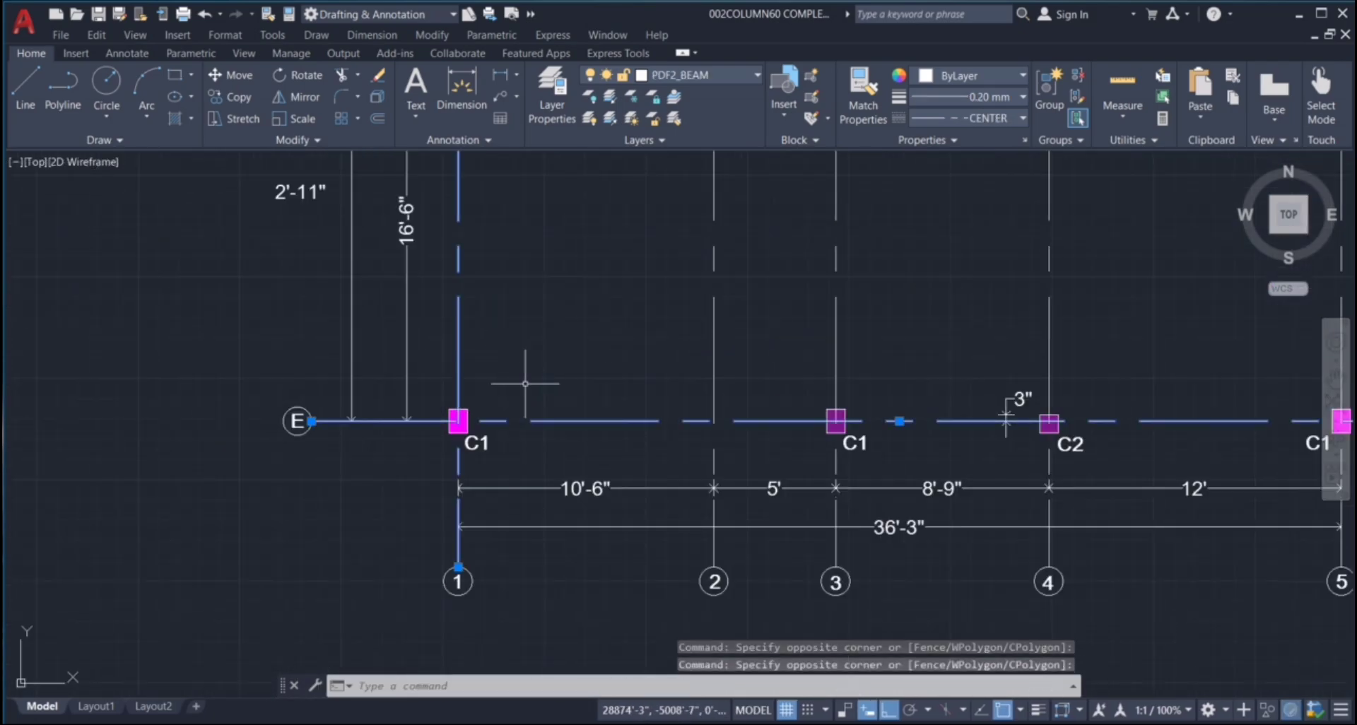
pyautogui.click(293, 390)
pyautogui.click(357, 477)
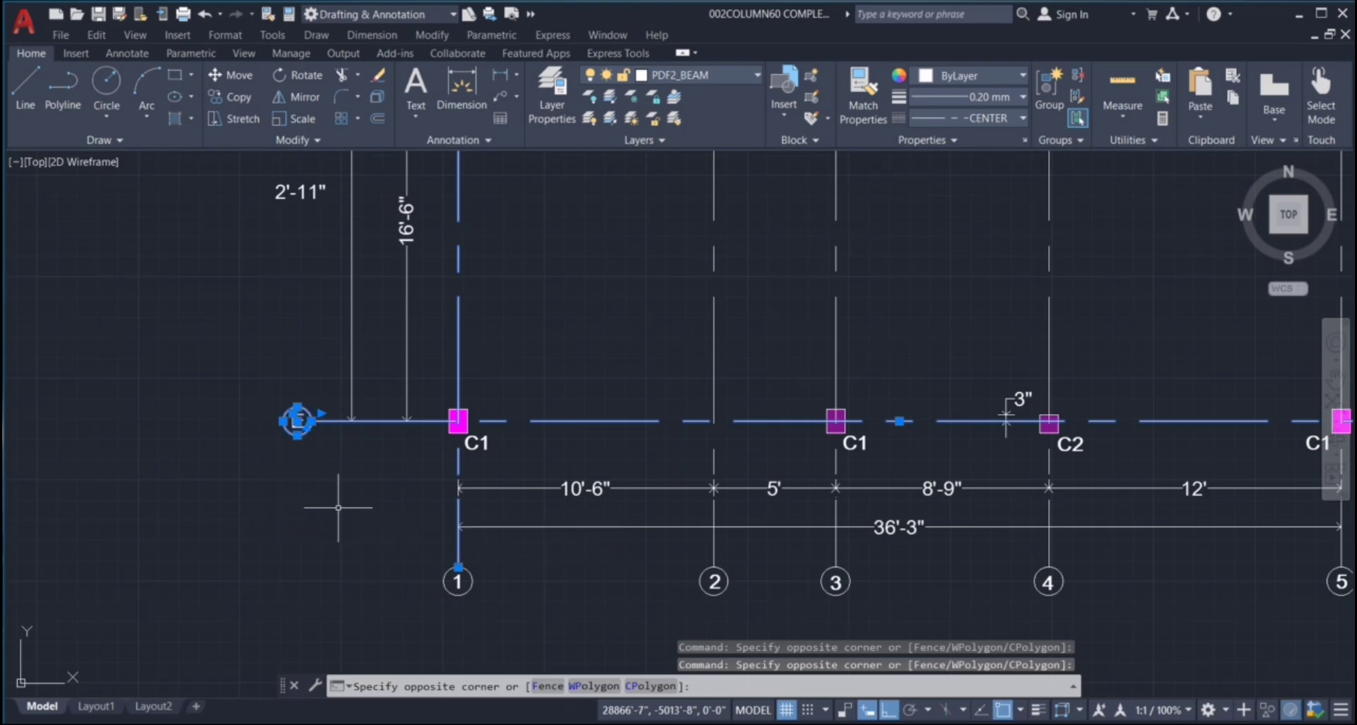
pyautogui.click(342, 513)
pyautogui.click(508, 643)
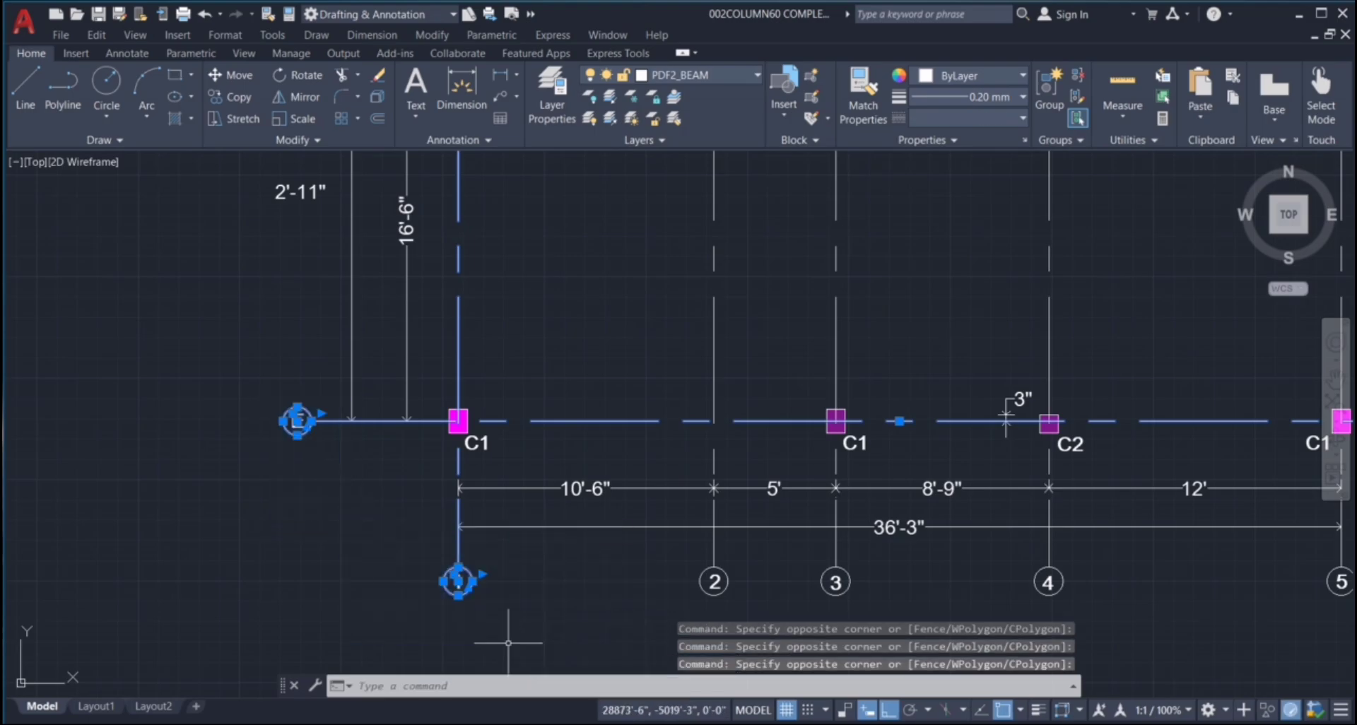
# Clear the grid line selection and save the drawing.
pyautogui.press('Escape')
pyautogui.hotkey('ctrl', 's')
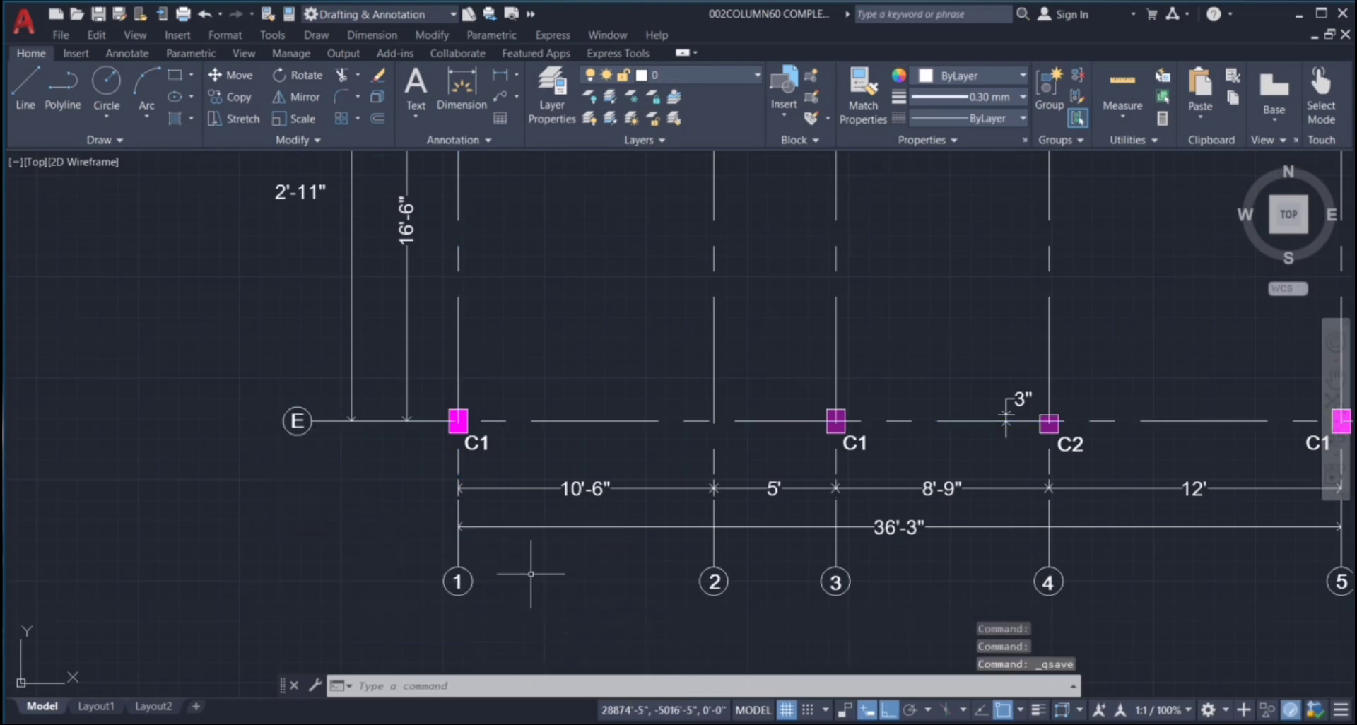
# Examine the C1 and C2 columns on grid line E, including the offset dimension at column C2.
pyautogui.scroll(-4, 399, 461)
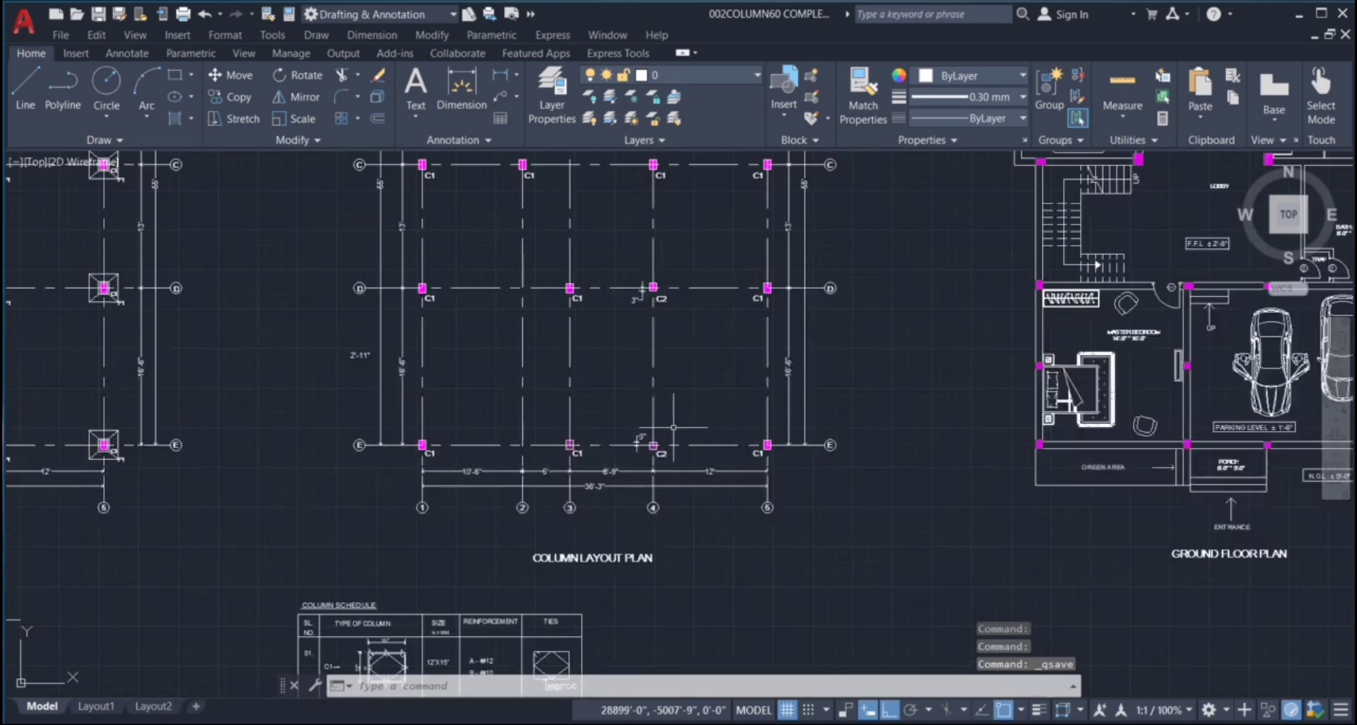
pyautogui.scroll(5, 673, 428)
pyautogui.scroll(-3, 560, 455)
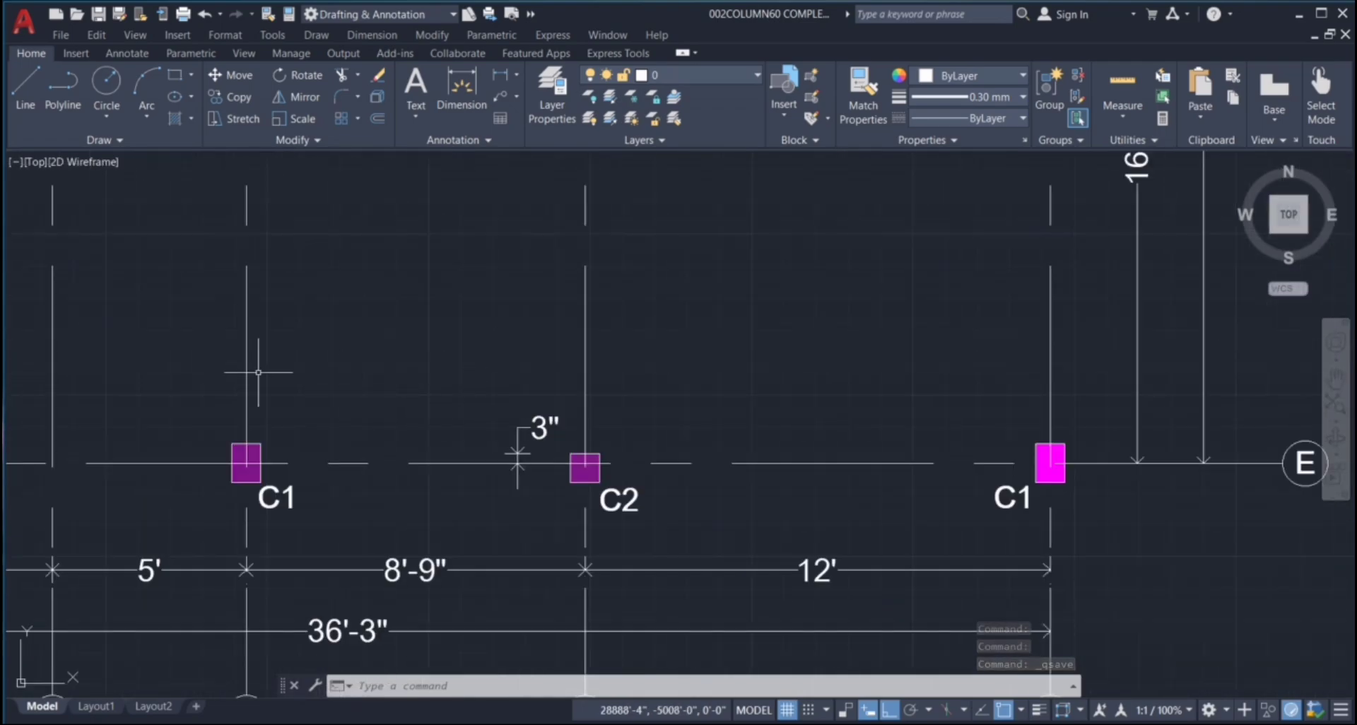
pyautogui.click(160, 402)
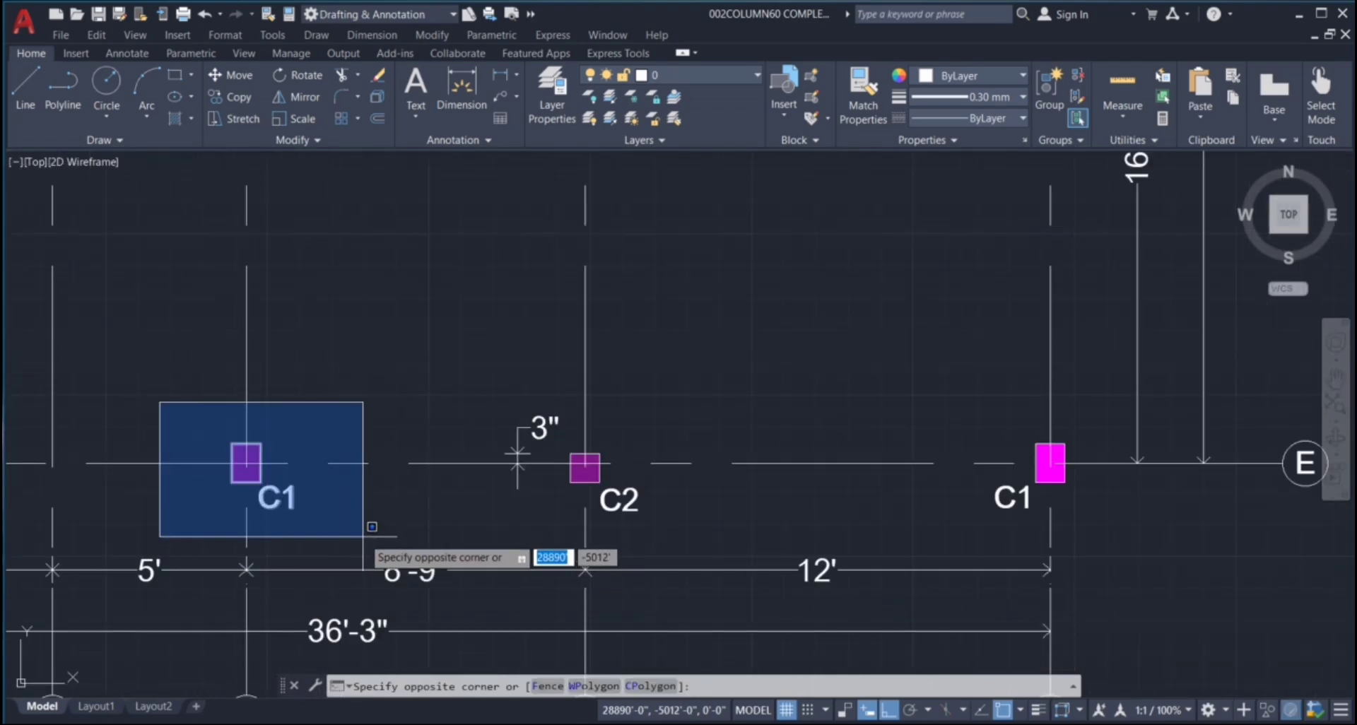
pyautogui.click(273, 432)
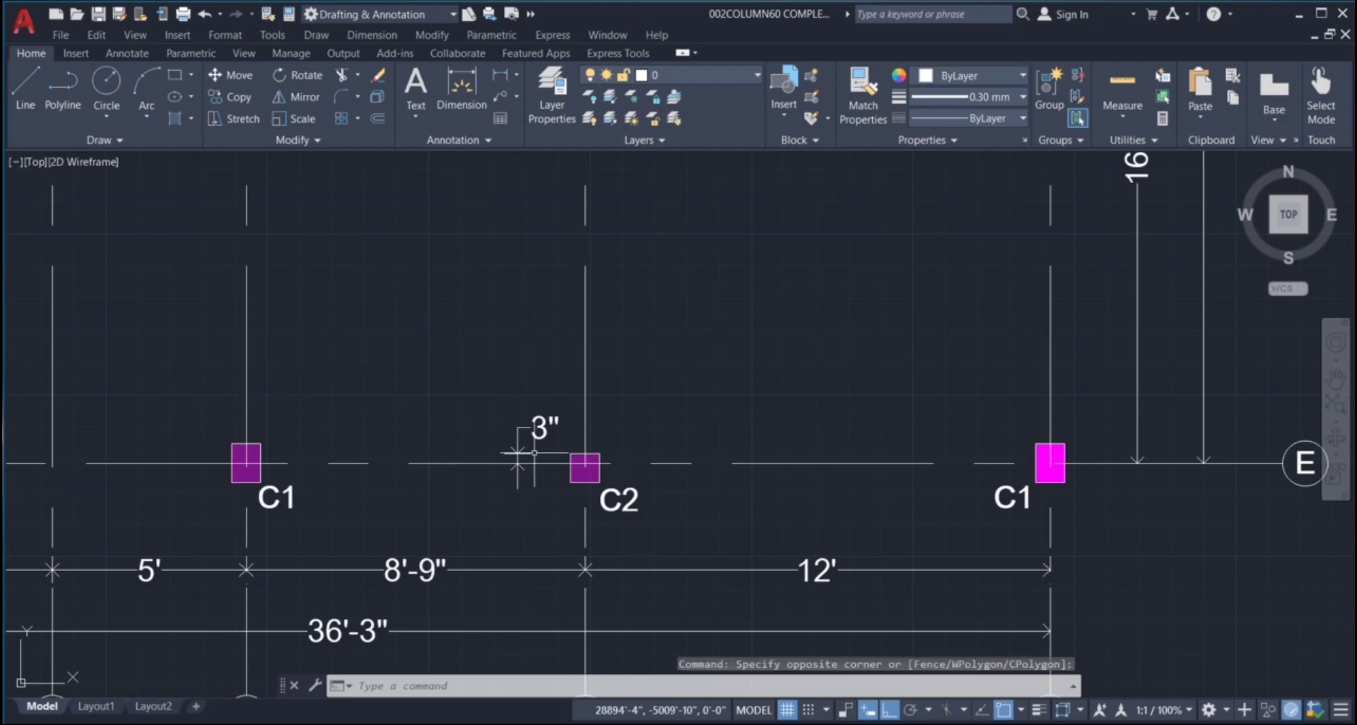
pyautogui.click(472, 374)
pyautogui.scroll(6, 707, 544)
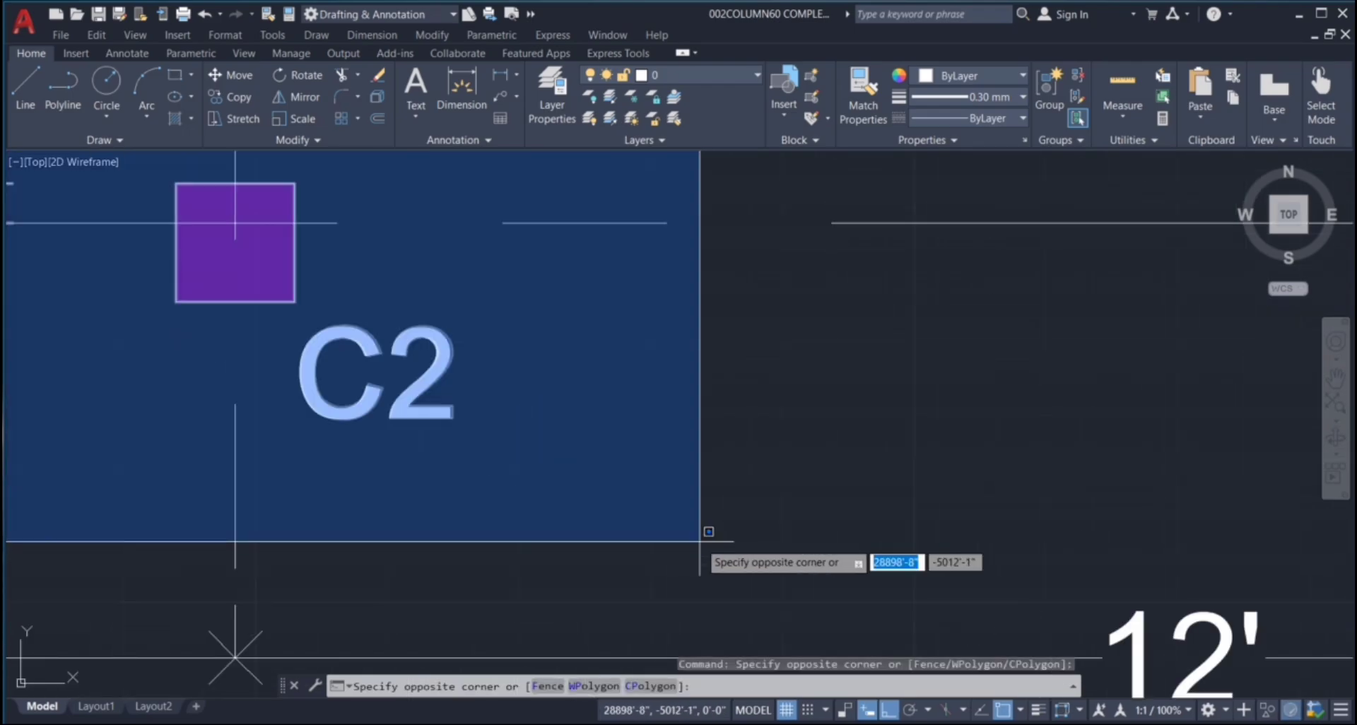
pyautogui.scroll(-4, 708, 532)
pyautogui.click(463, 298)
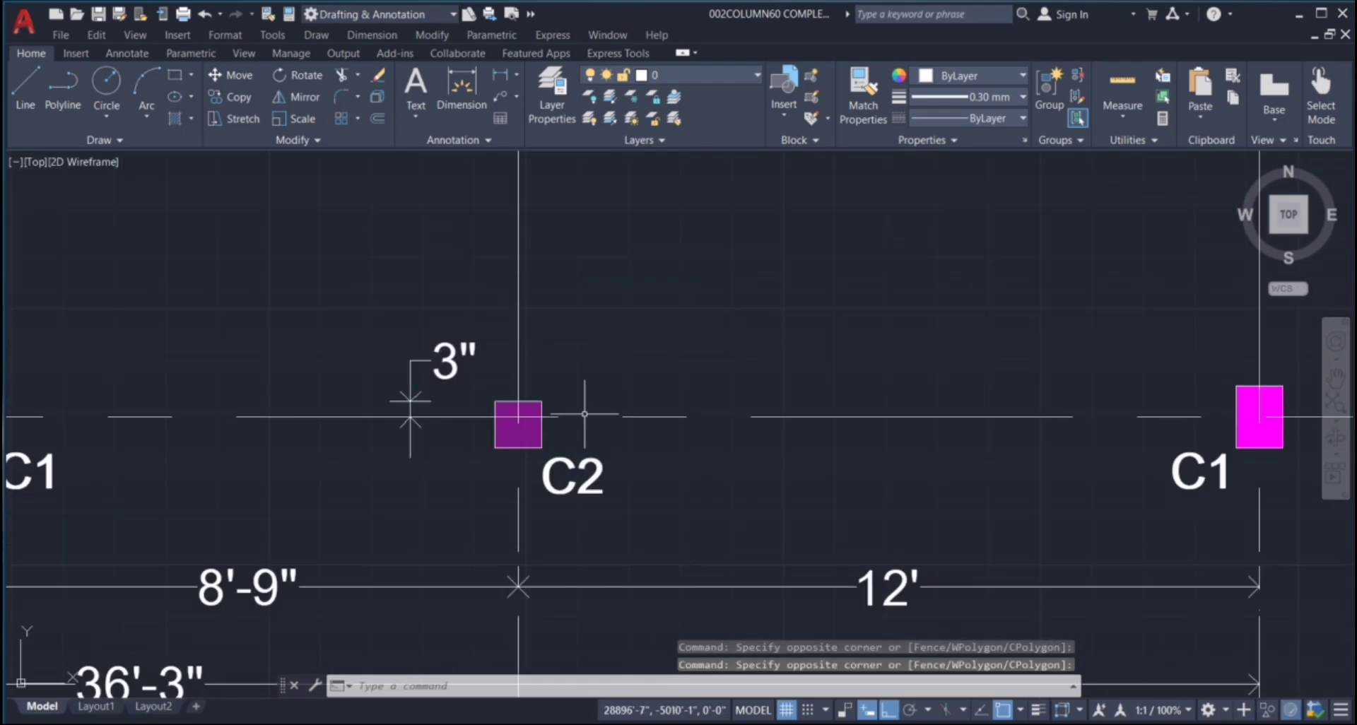
# Examine the column schedule below the column layout plan for the C1 and C2 sizes, reinforcement and ties.
pyautogui.scroll(-8, 585, 466)
pyautogui.scroll(-2, 585, 446)
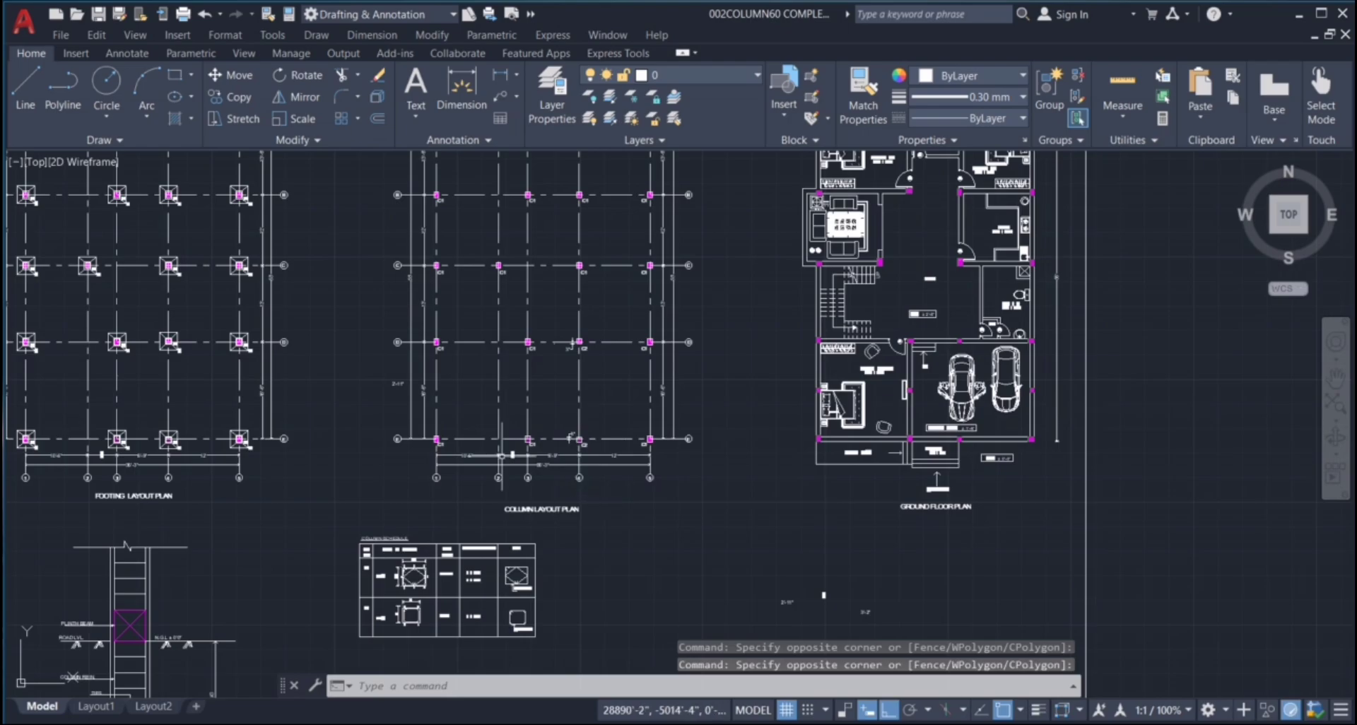
pyautogui.scroll(4, 494, 456)
pyautogui.scroll(-4, 608, 481)
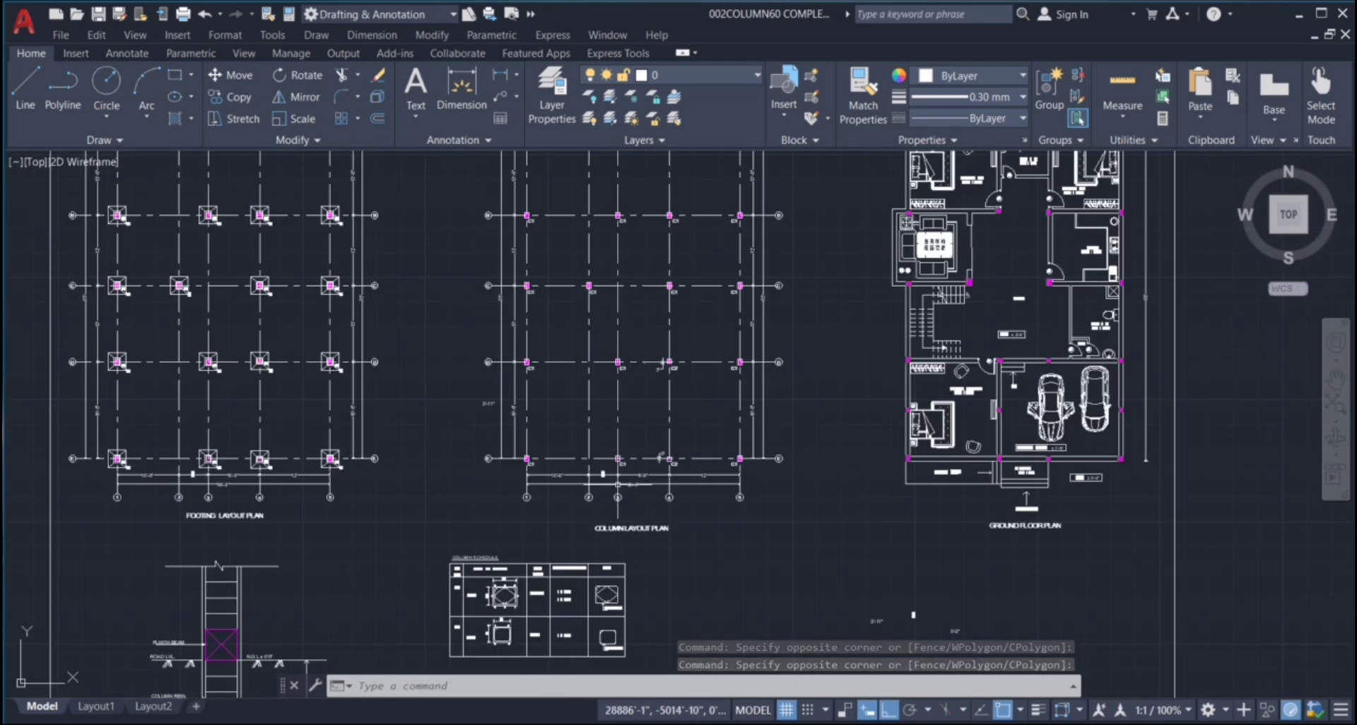
pyautogui.scroll(-2, 644, 539)
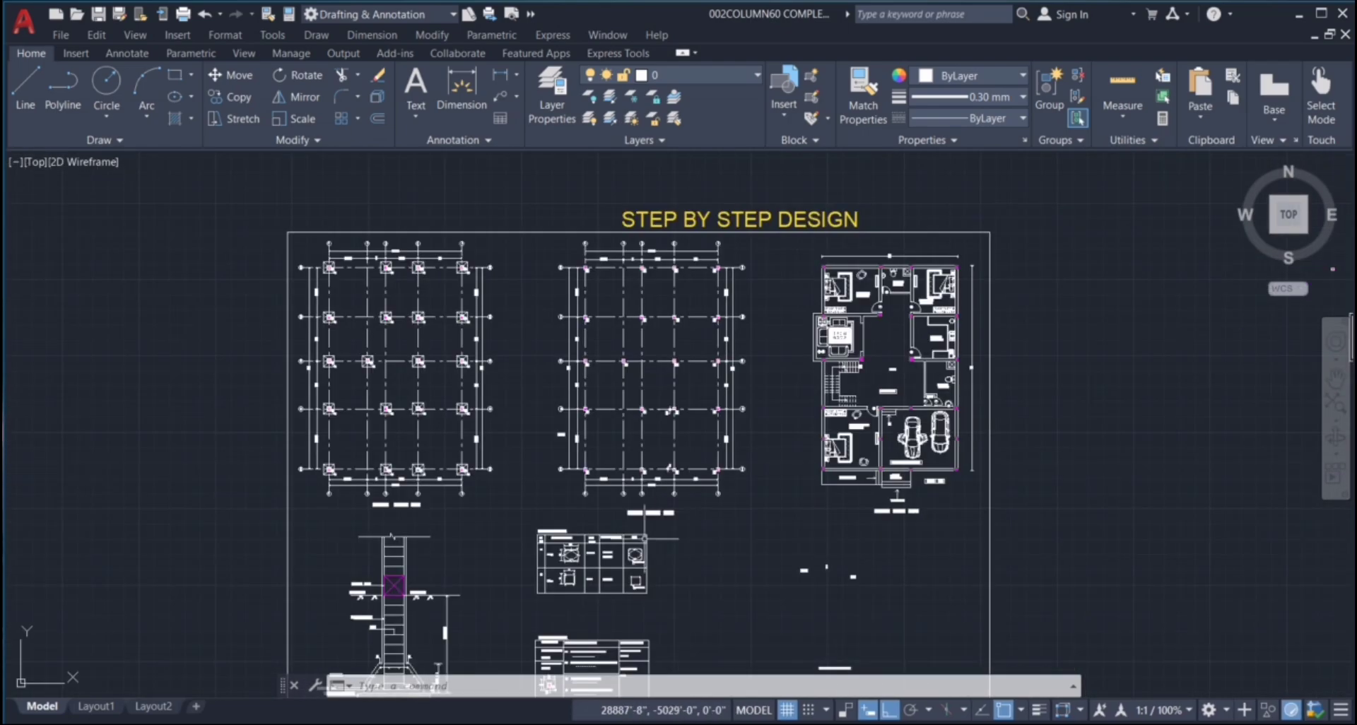
pyautogui.scroll(5, 643, 539)
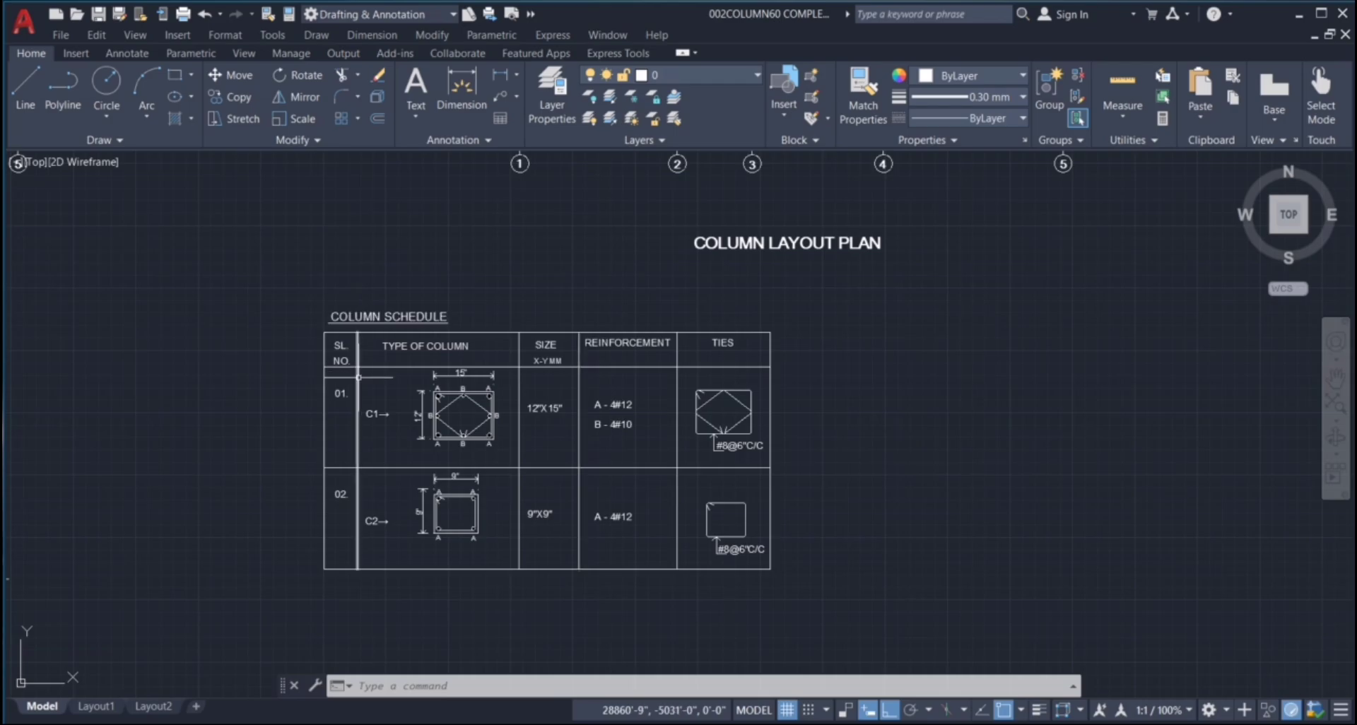
pyautogui.scroll(2, 392, 458)
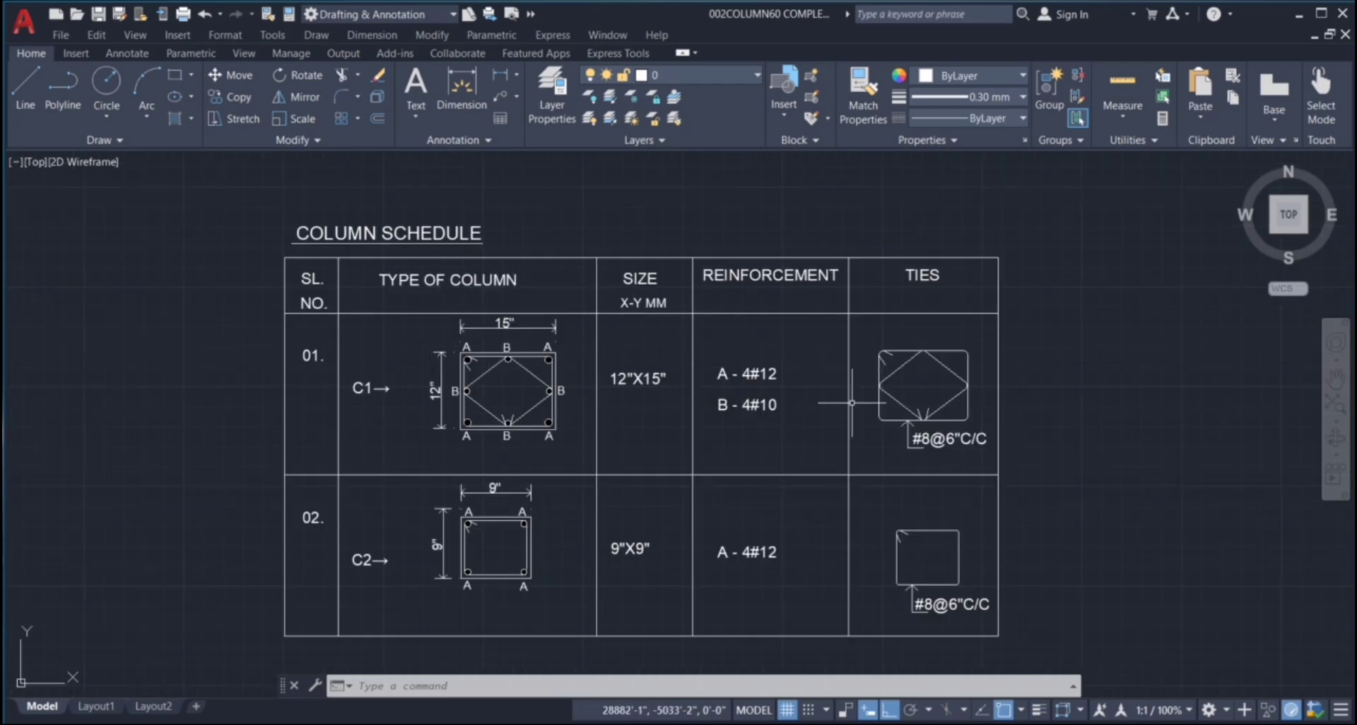
# Examine the C1 section in the column schedule, including its bar arrangement and 12" by 15" size.
pyautogui.scroll(-3, 956, 460)
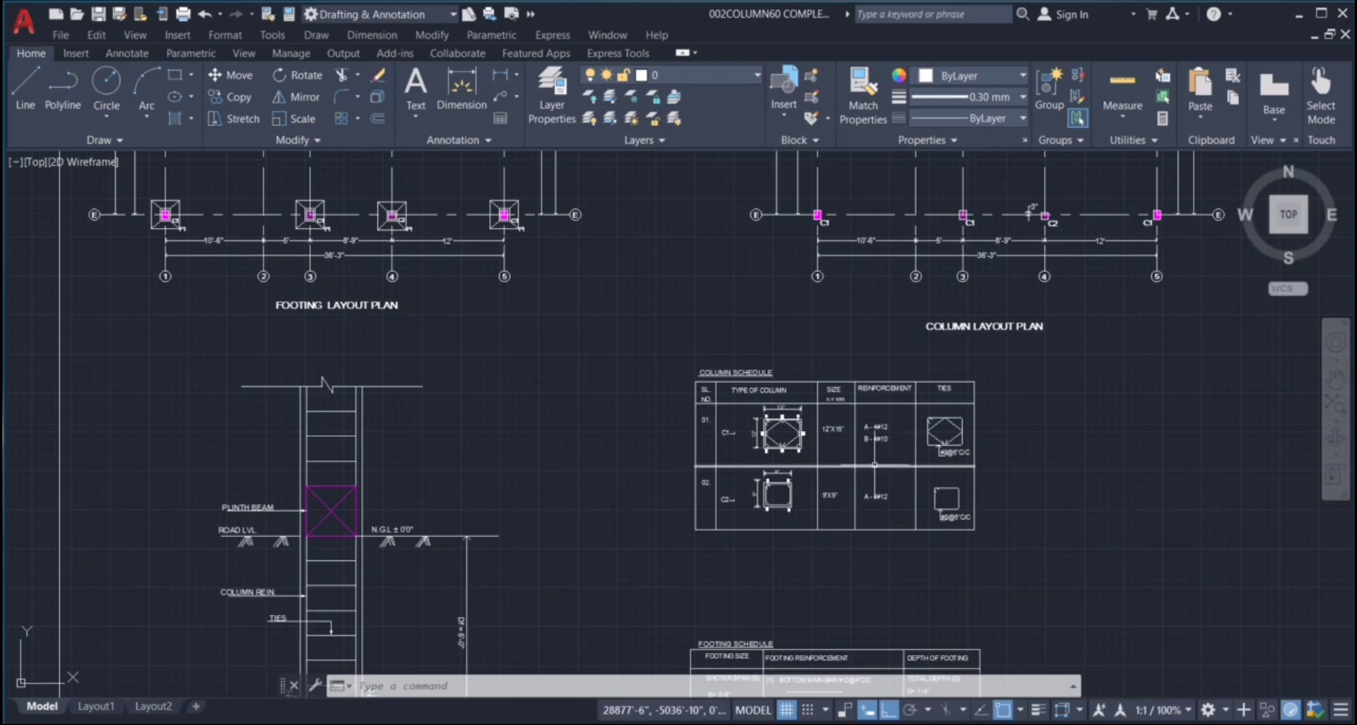
pyautogui.scroll(-3, 956, 460)
pyautogui.scroll(6, 812, 442)
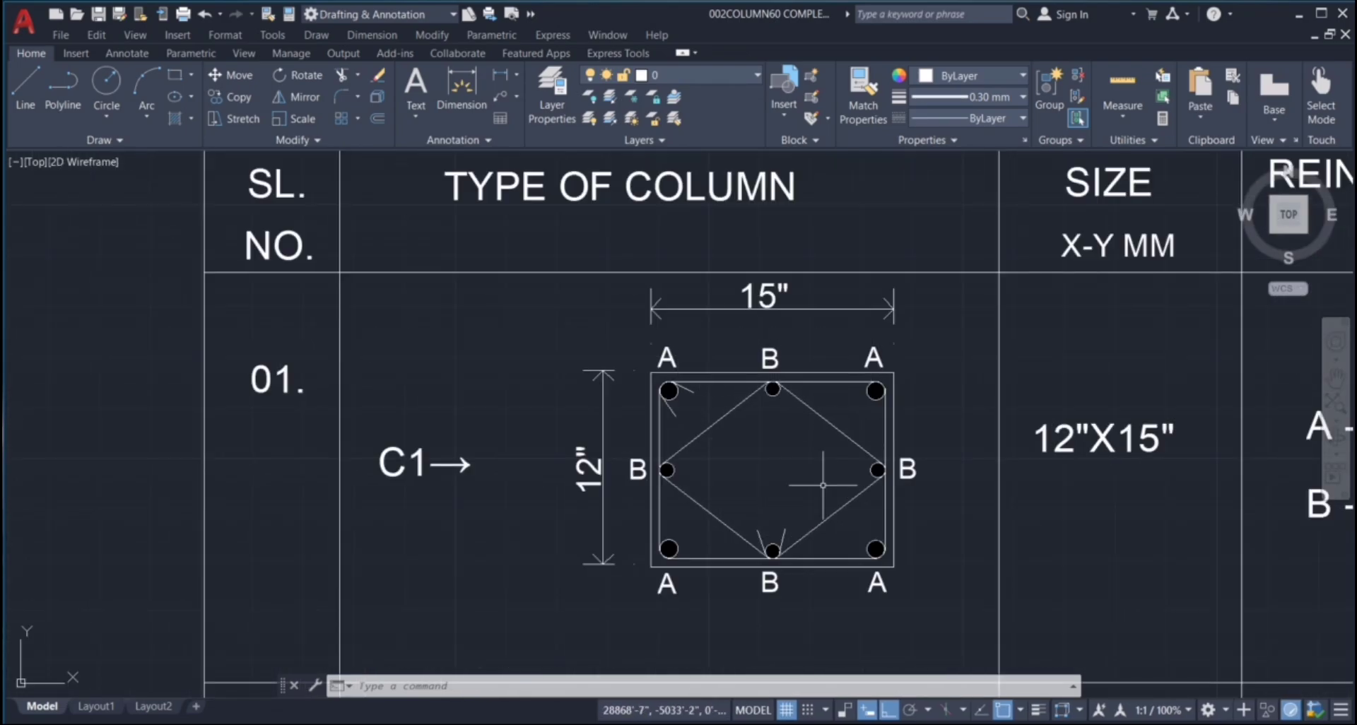
pyautogui.scroll(-3, 876, 488)
pyautogui.scroll(-5, 897, 504)
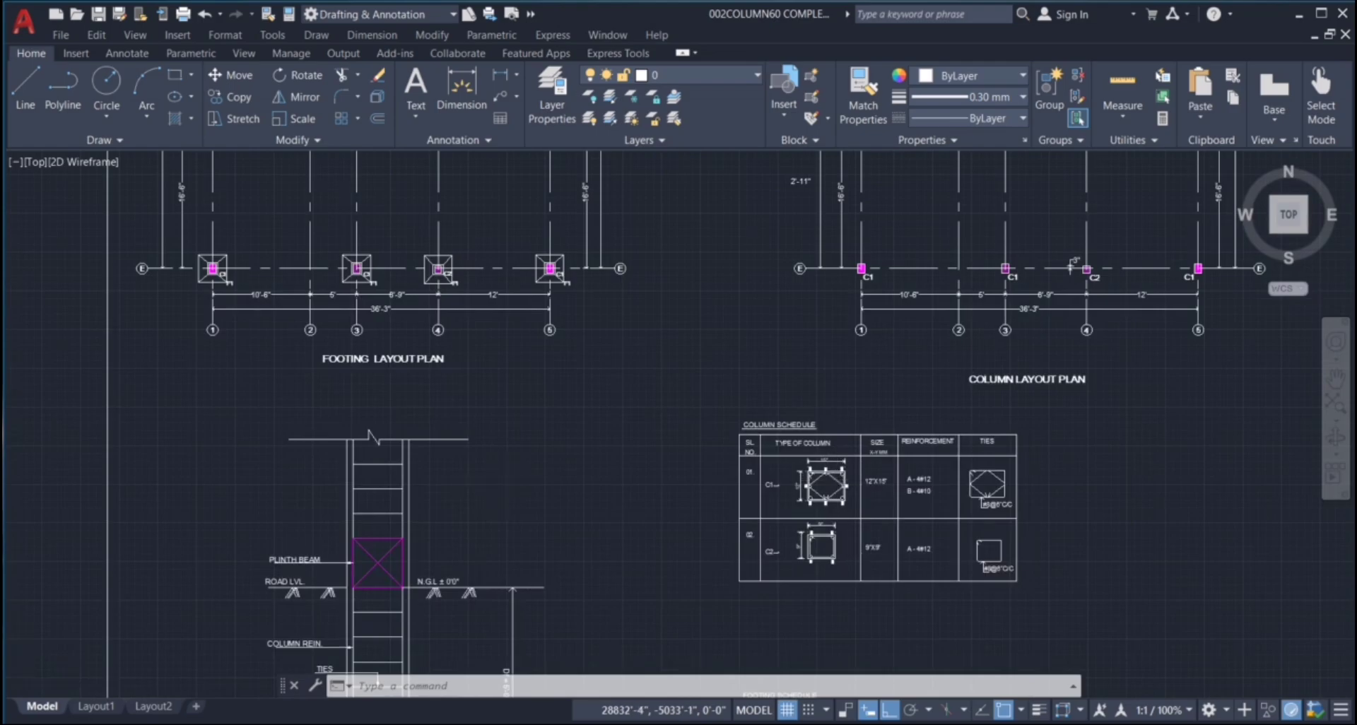
pyautogui.scroll(-2, 460, 445)
# Examine the footing layout plan, looking at the F1 footings and their C1 and C2 columns on grid lines C, D and E.
pyautogui.scroll(4, 370, 338)
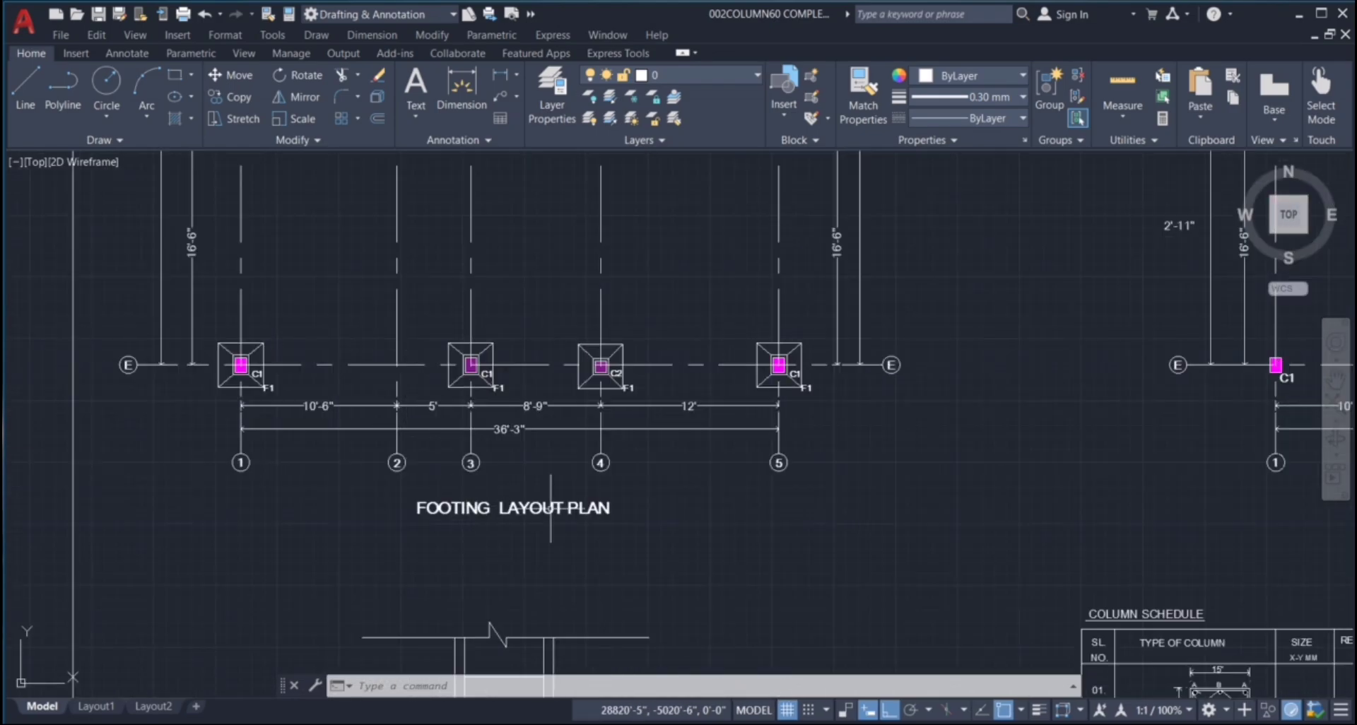
pyautogui.scroll(-5, 678, 424)
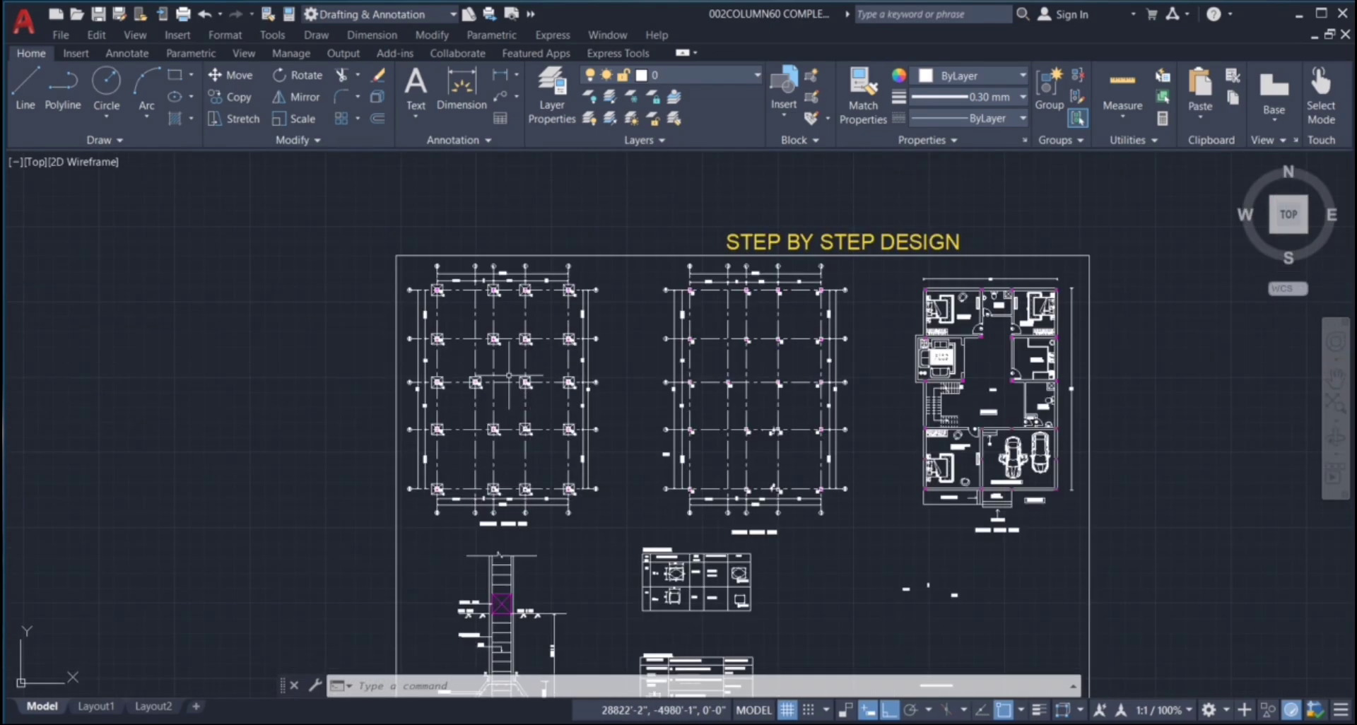
pyautogui.scroll(3, 449, 346)
pyautogui.scroll(5, 481, 452)
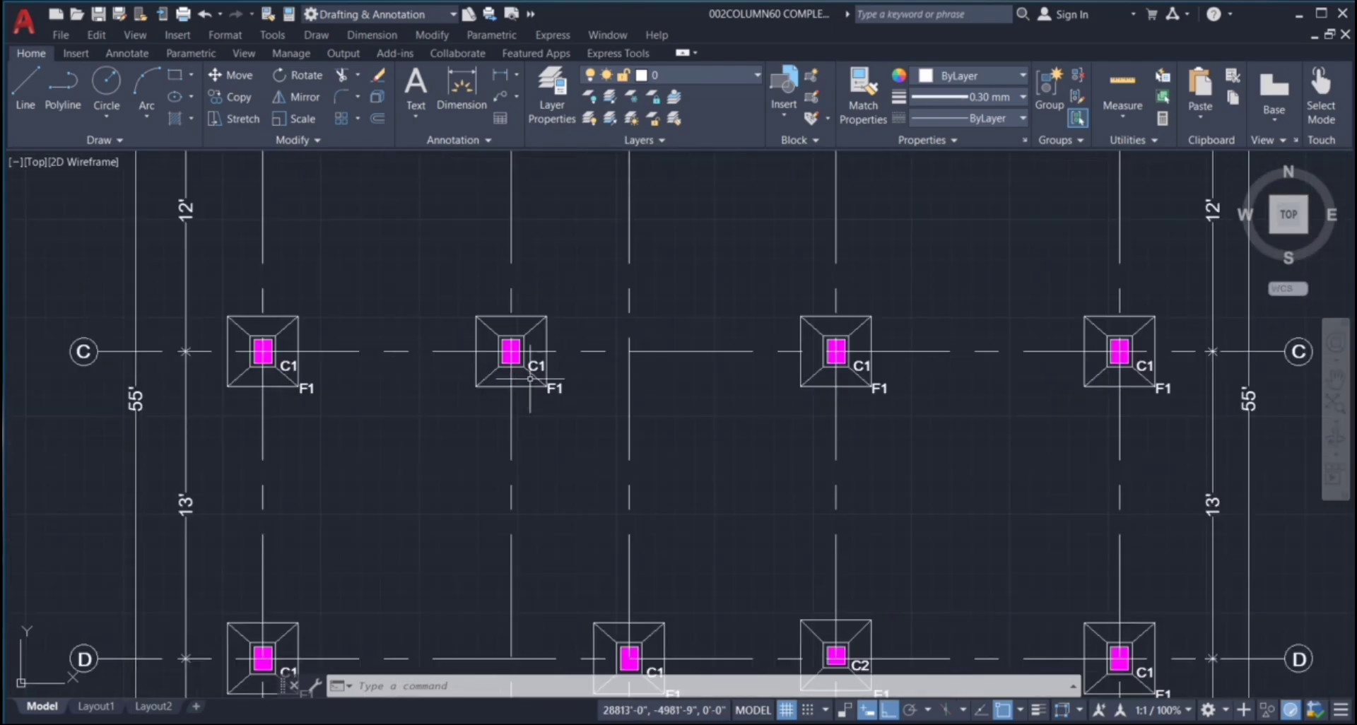
pyautogui.scroll(2, 511, 333)
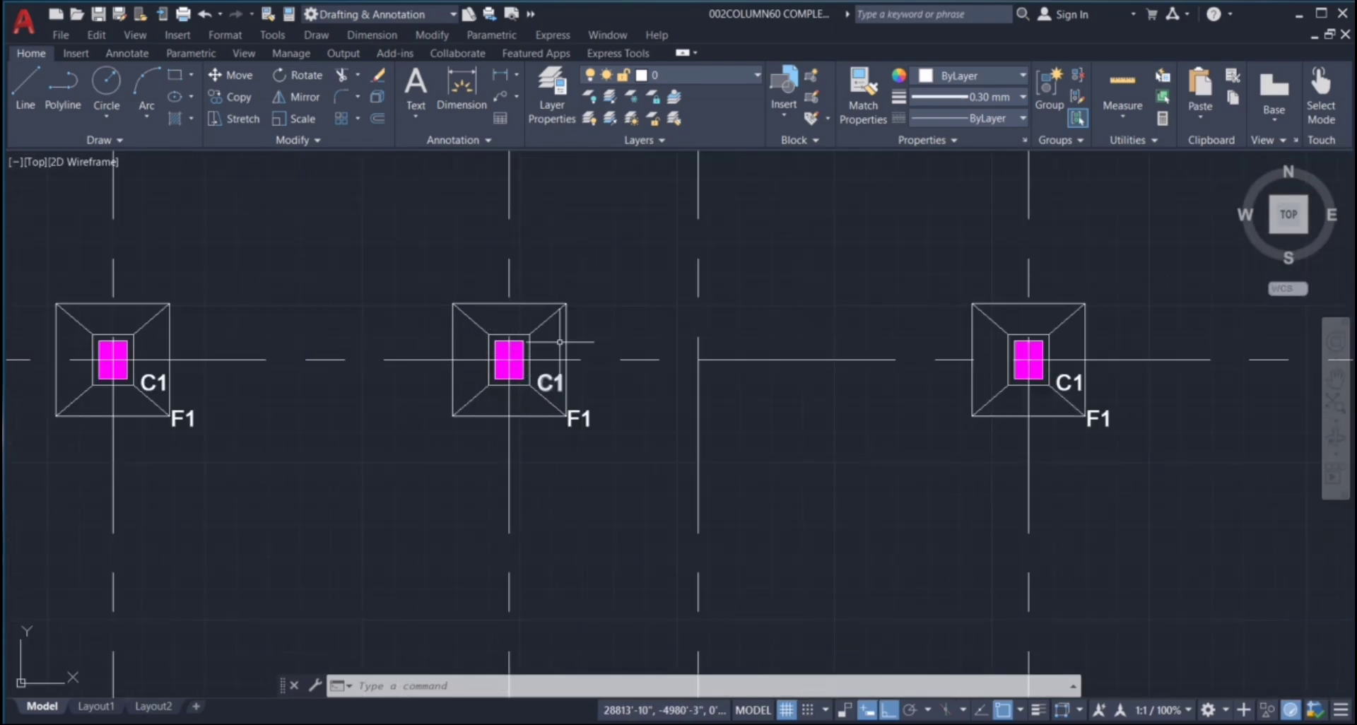
pyautogui.scroll(-3, 487, 314)
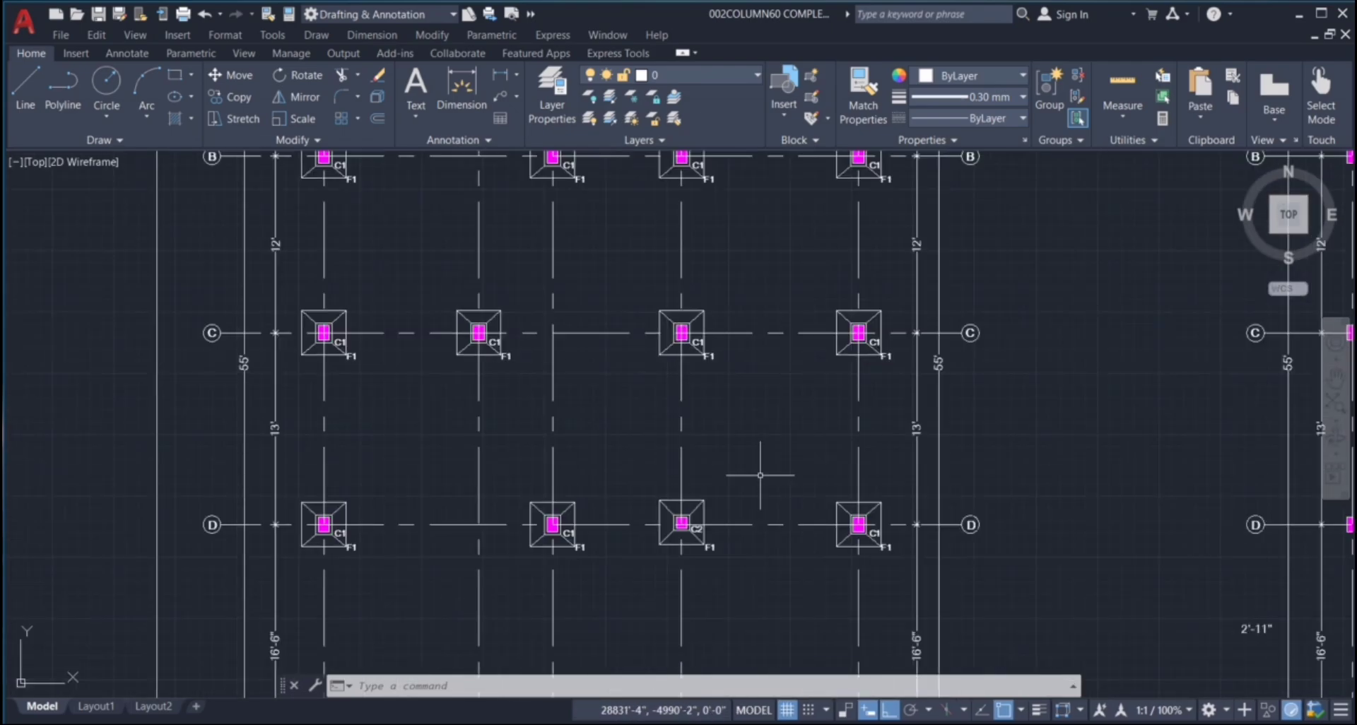
pyautogui.scroll(2, 714, 512)
pyautogui.moveTo(671, 450); pyautogui.dragTo(667, 401, button='middle')
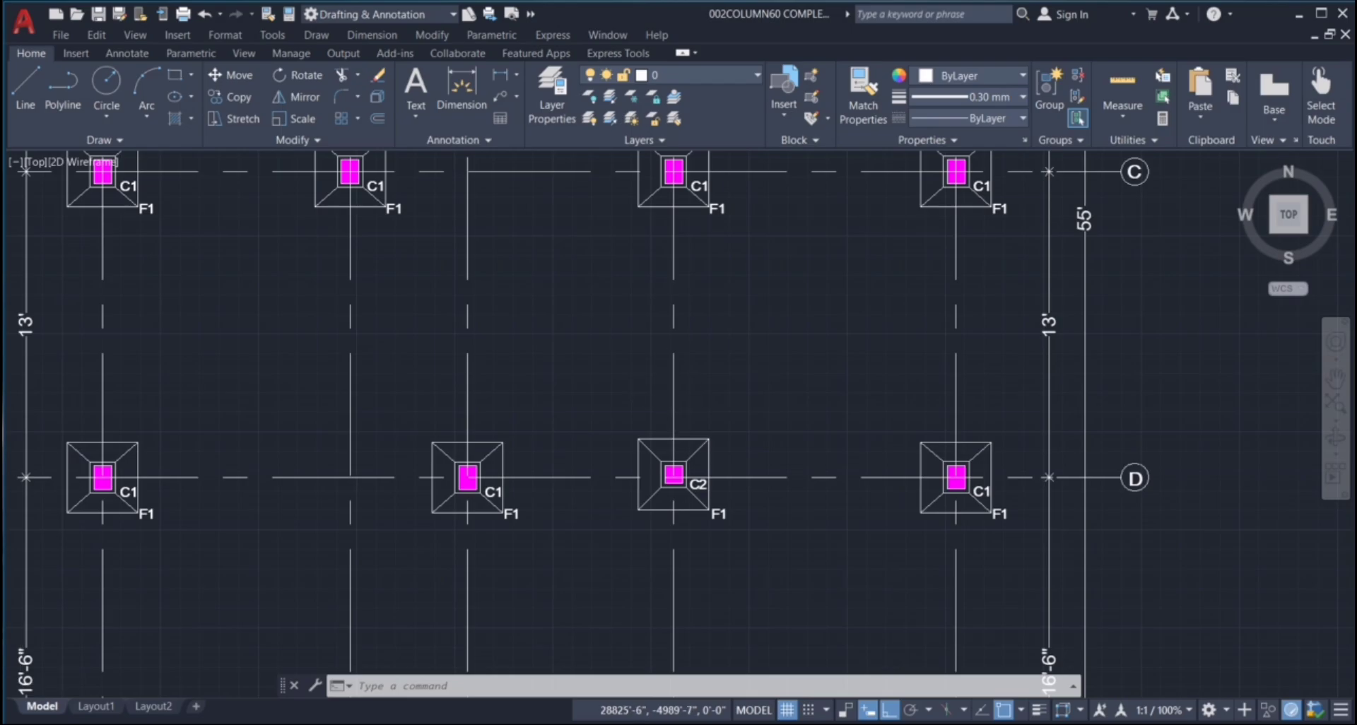
pyautogui.scroll(-8, 667, 401)
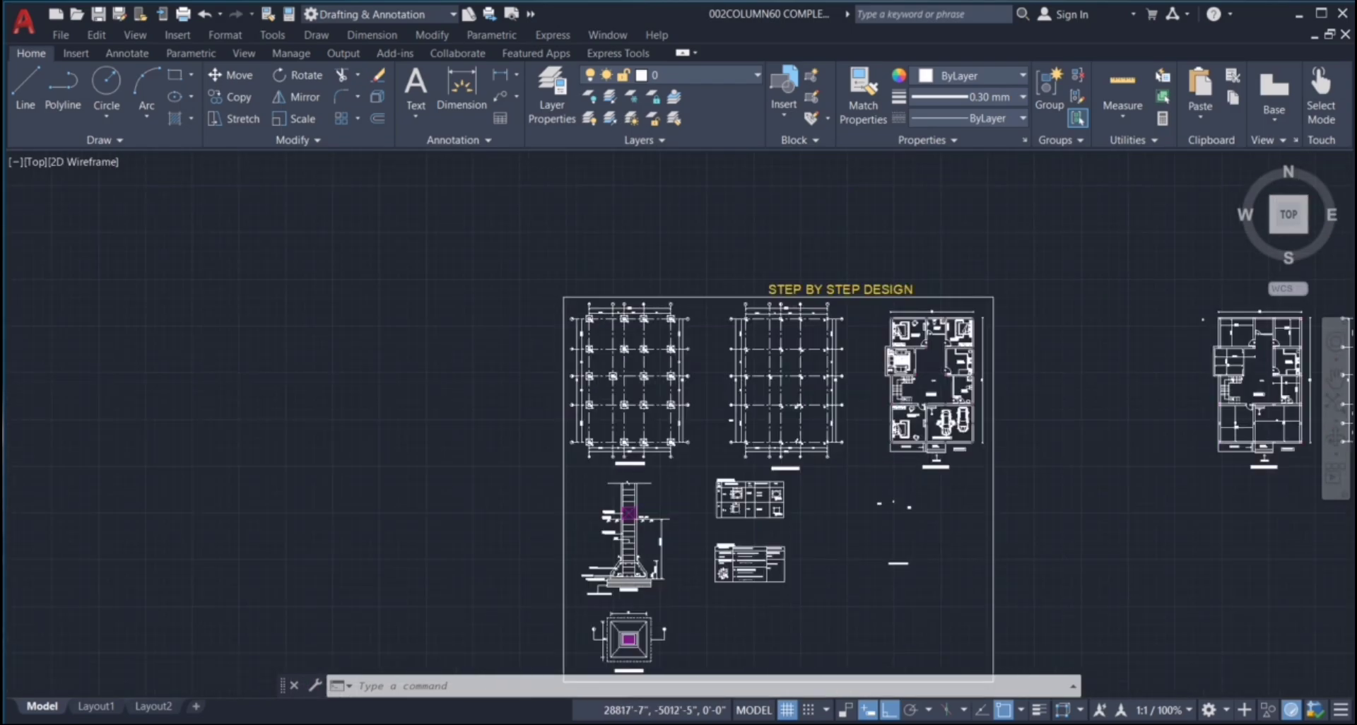
# Examine the footing detail plan and section A-A', including the top and bottom bars, depth dimensions and plinth beam.
pyautogui.scroll(5, 654, 561)
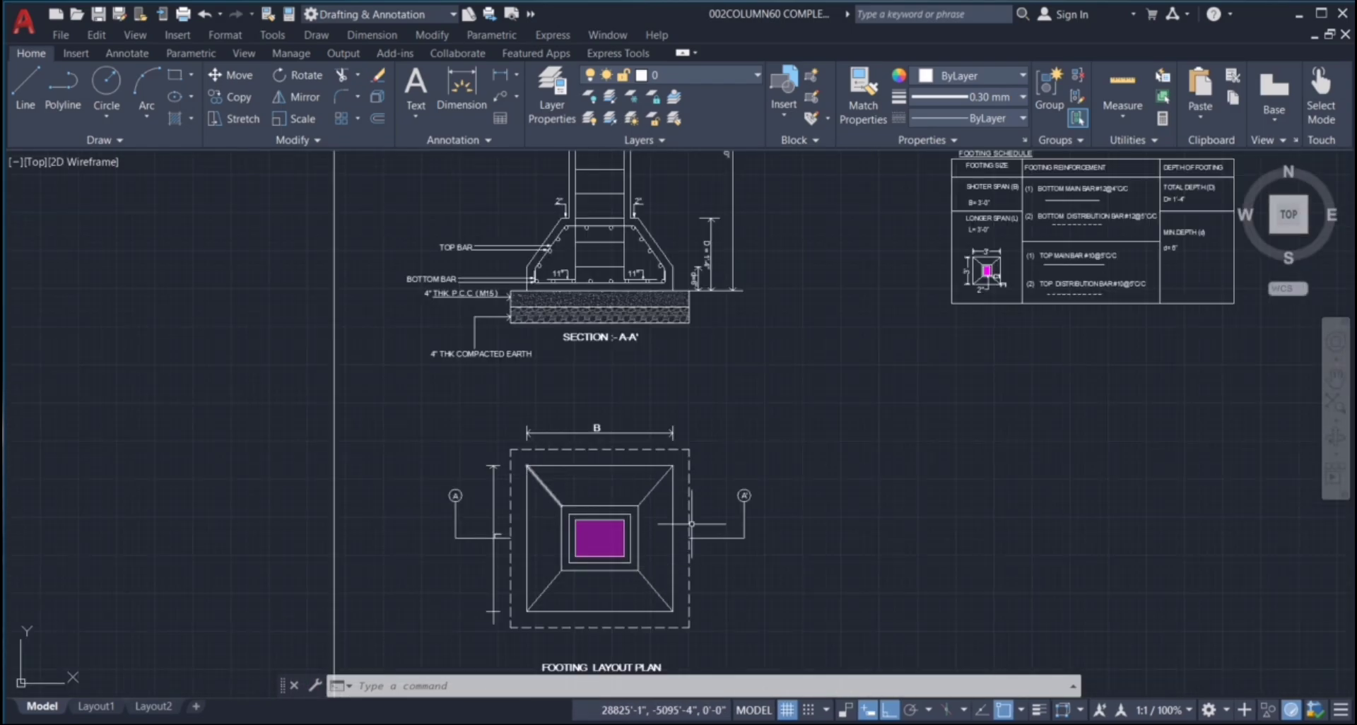
pyautogui.scroll(-3, 621, 558)
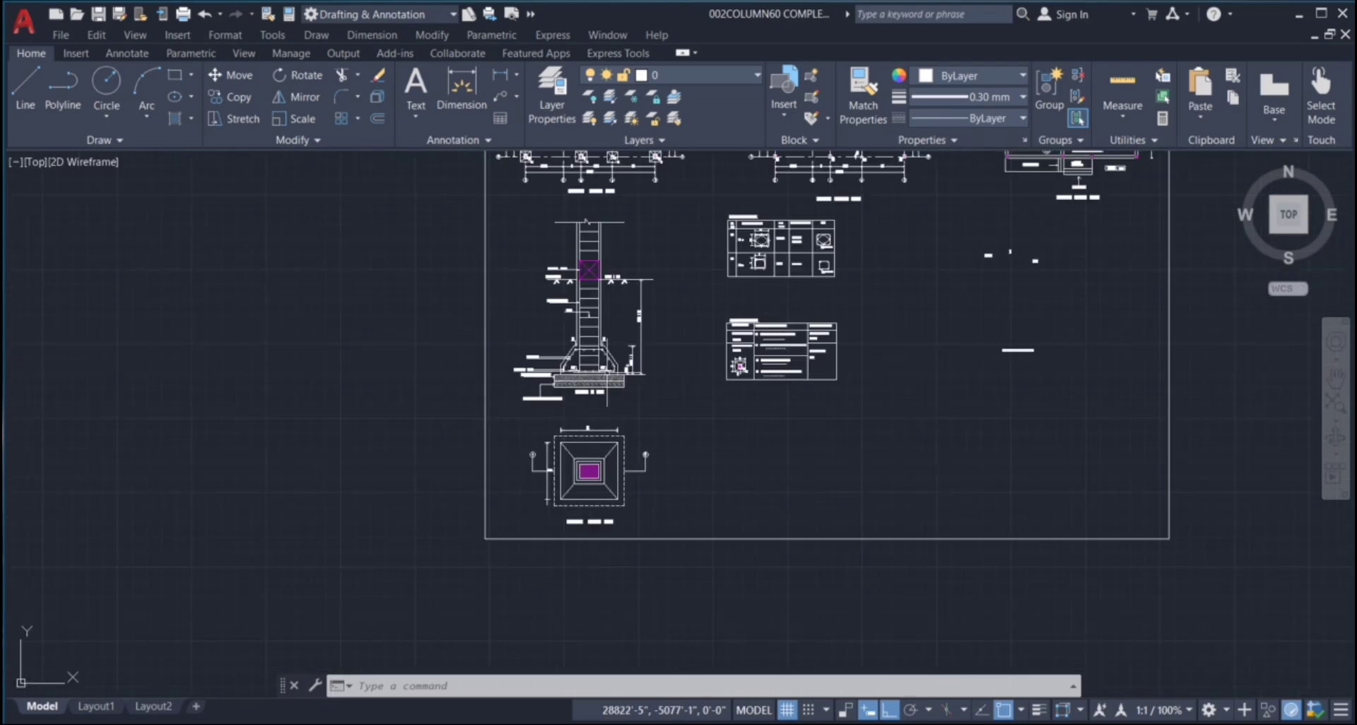
pyautogui.scroll(3, 615, 367)
pyautogui.scroll(4, 551, 443)
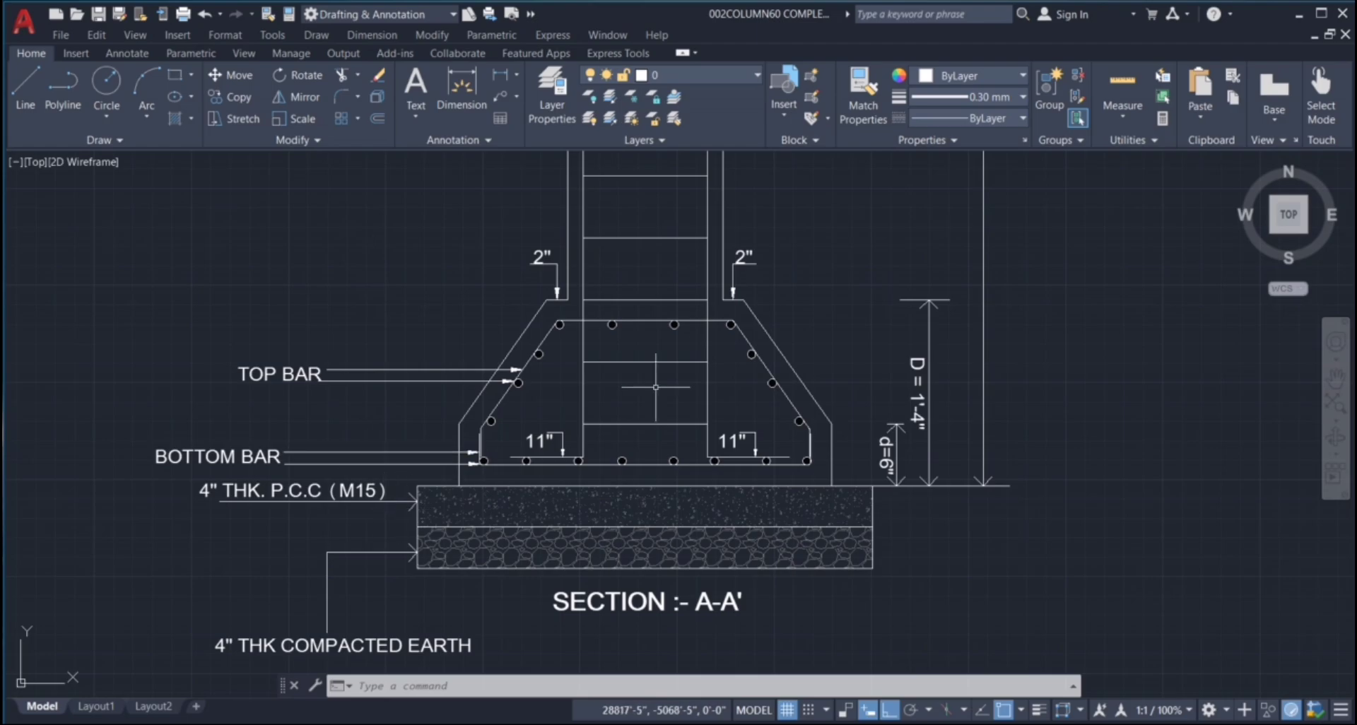
pyautogui.scroll(-3, 576, 478)
pyautogui.scroll(5, 814, 438)
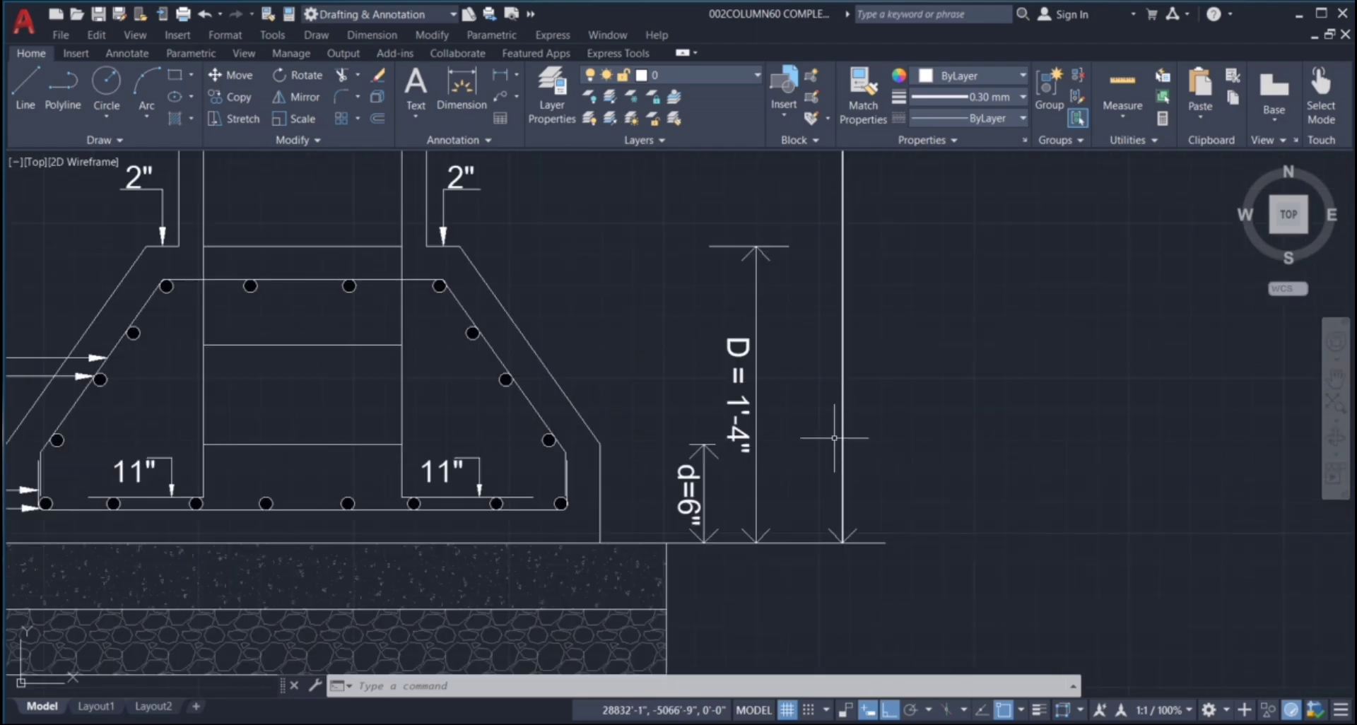
pyautogui.click(572, 209)
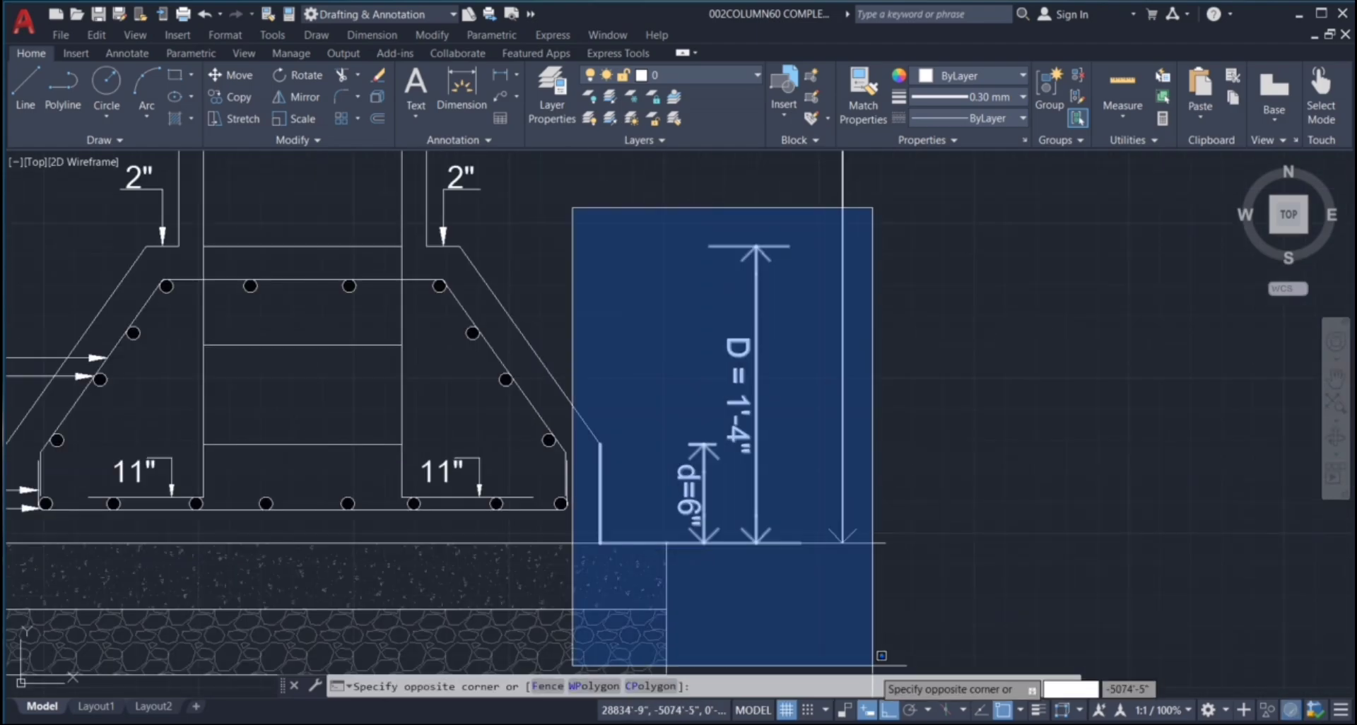
pyautogui.click(640, 353)
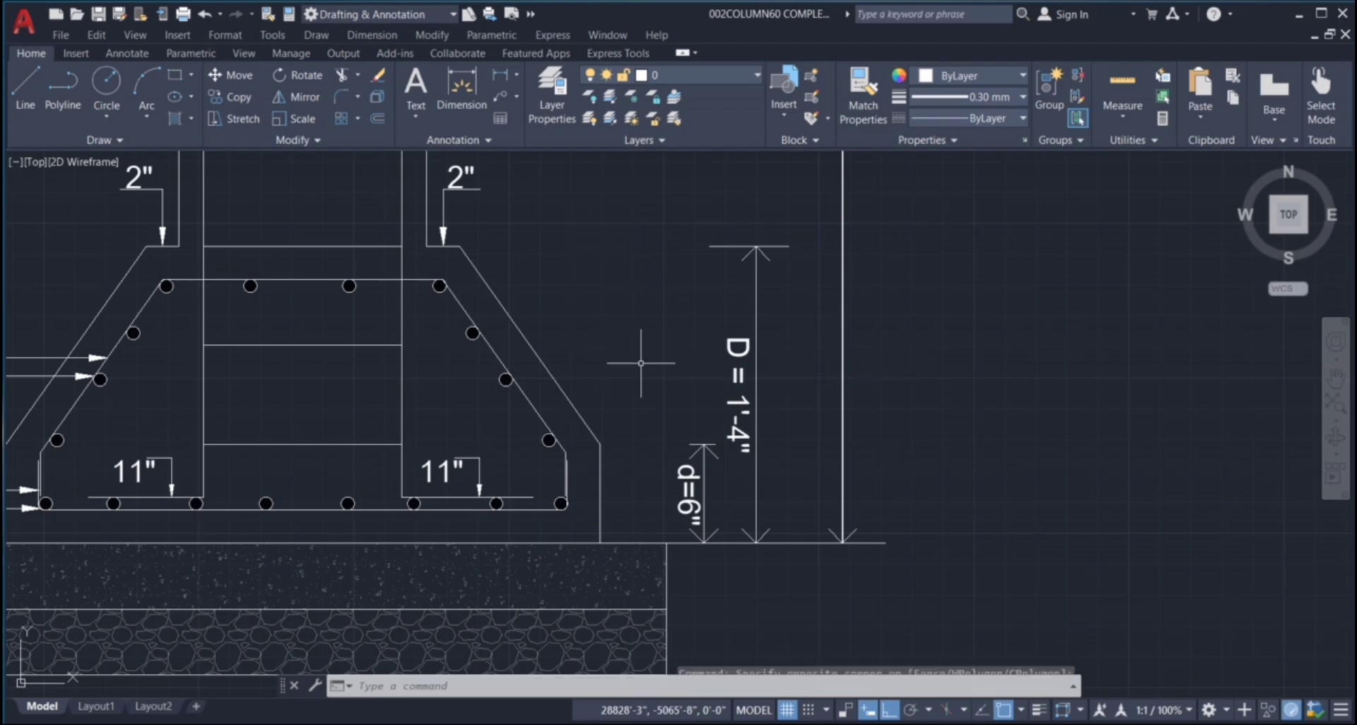
pyautogui.scroll(-6, 732, 510)
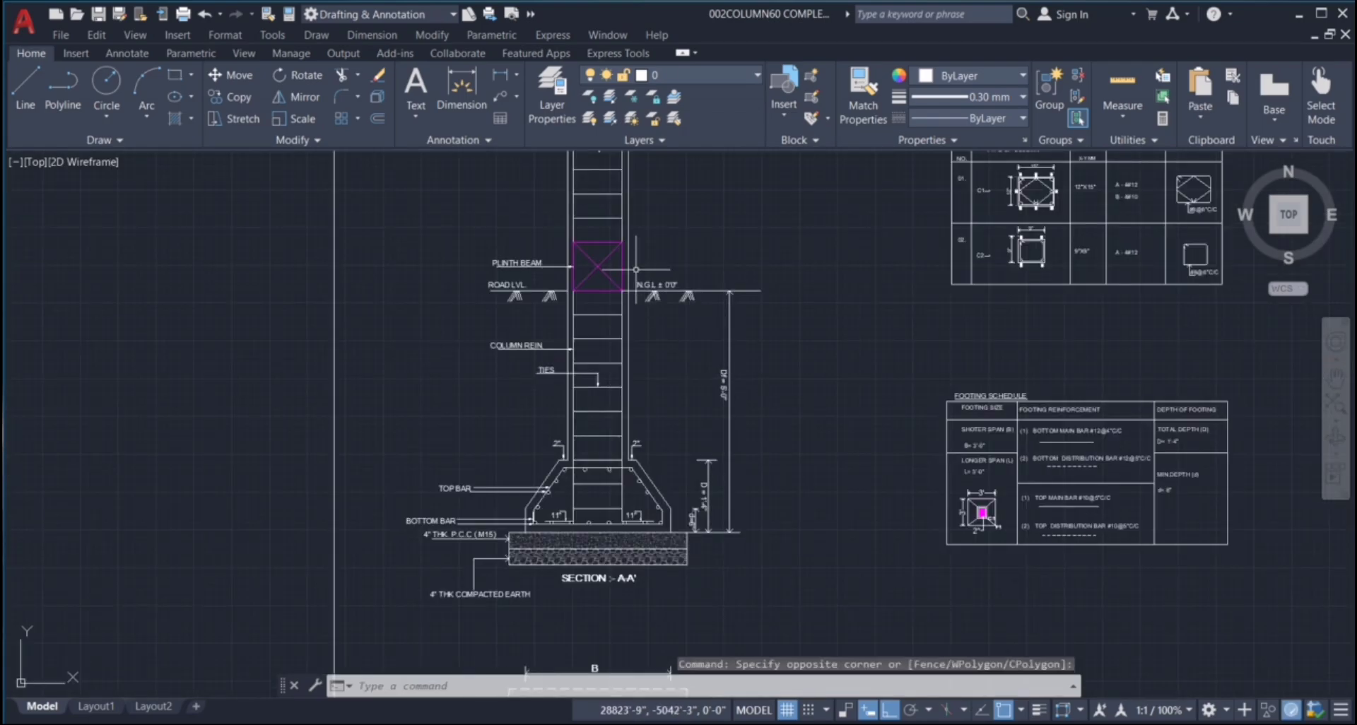
pyautogui.scroll(2, 636, 269)
pyautogui.scroll(-8, 604, 263)
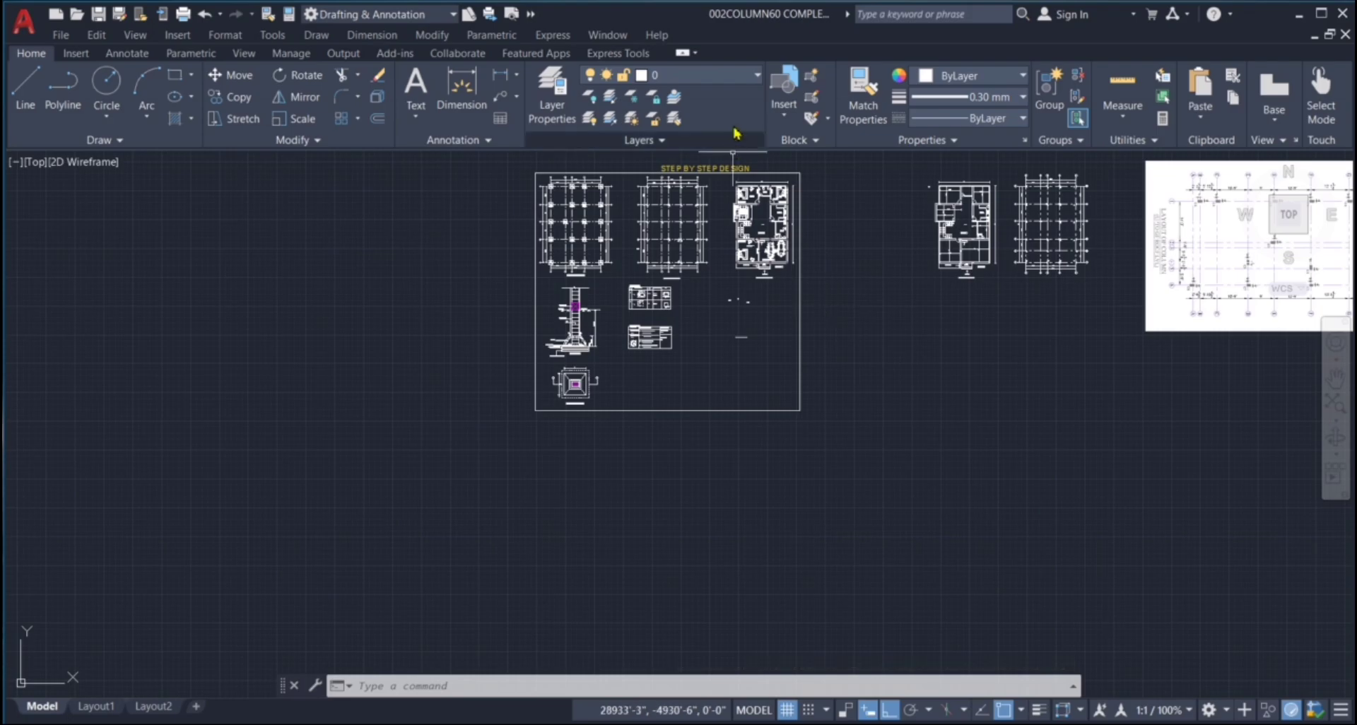
# Draw a 37' horizontal line beside the ground floor plan and a 56' vertical line down from its right end.
pyautogui.scroll(6, 800, 172)
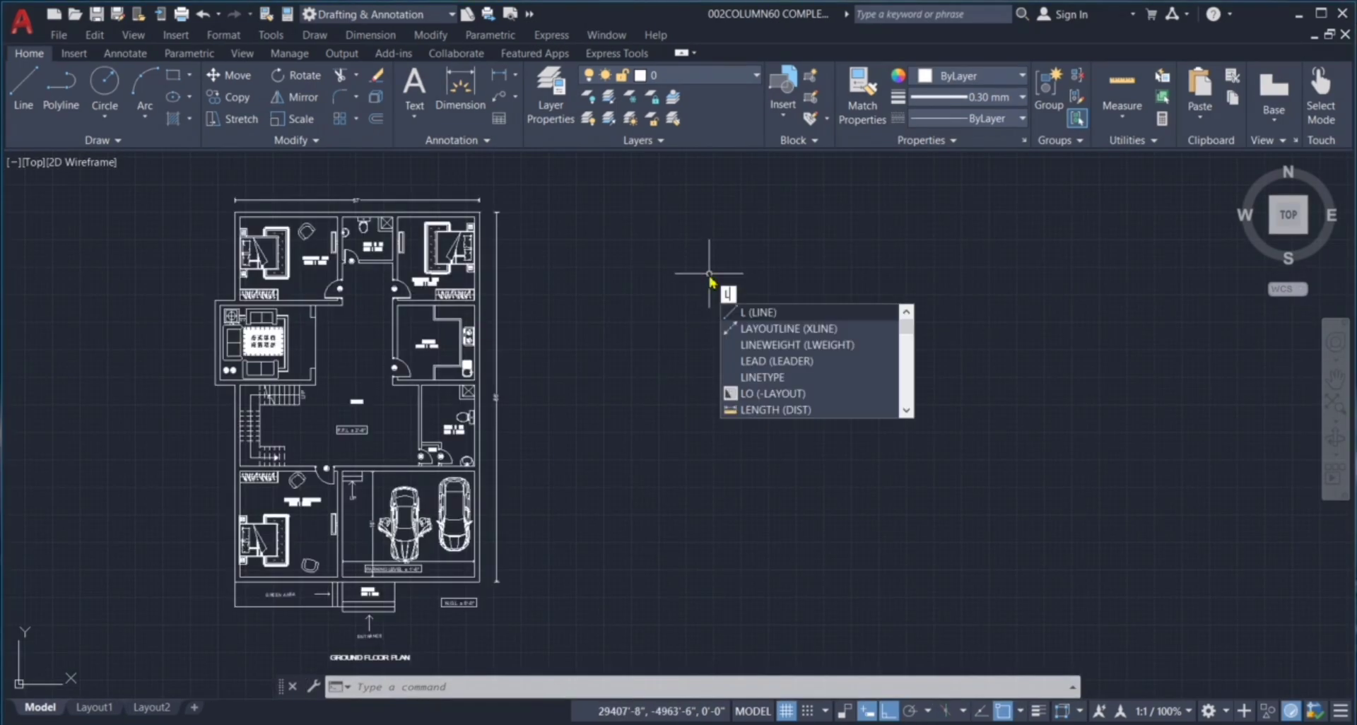
pyautogui.press('Return')
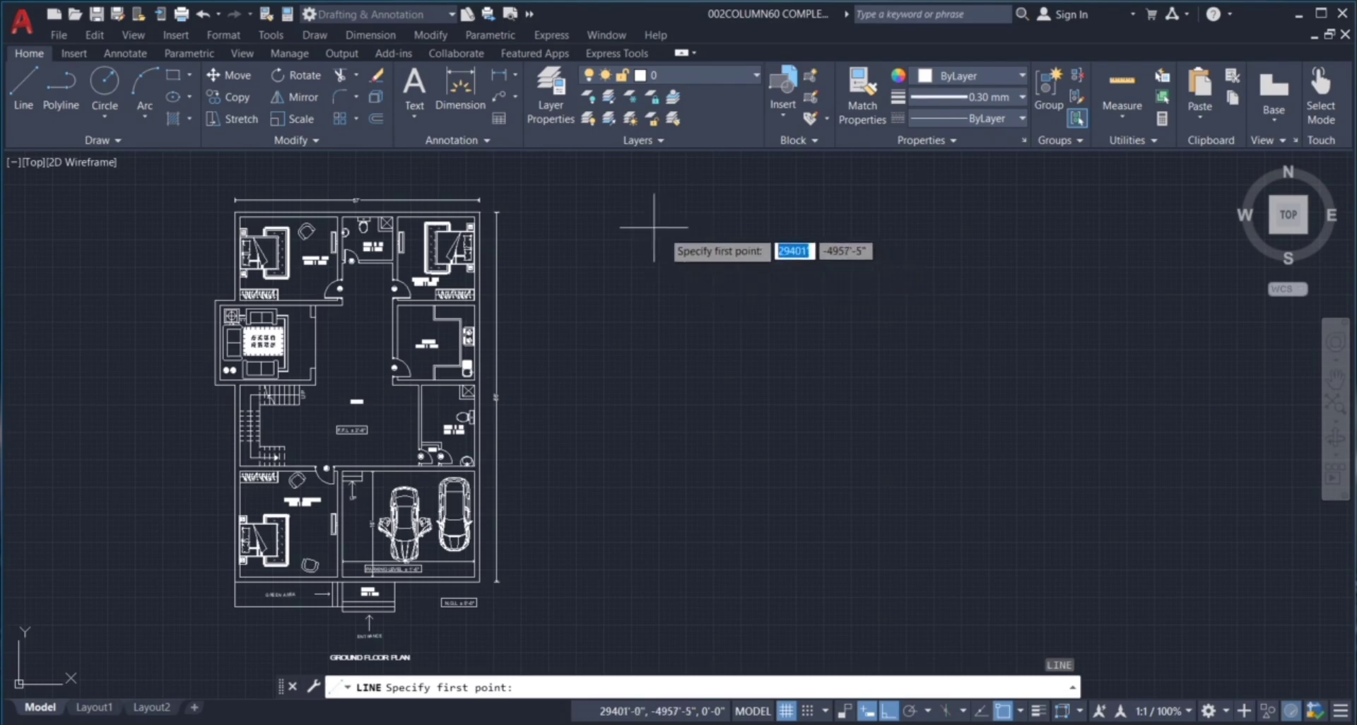
pyautogui.click(611, 216)
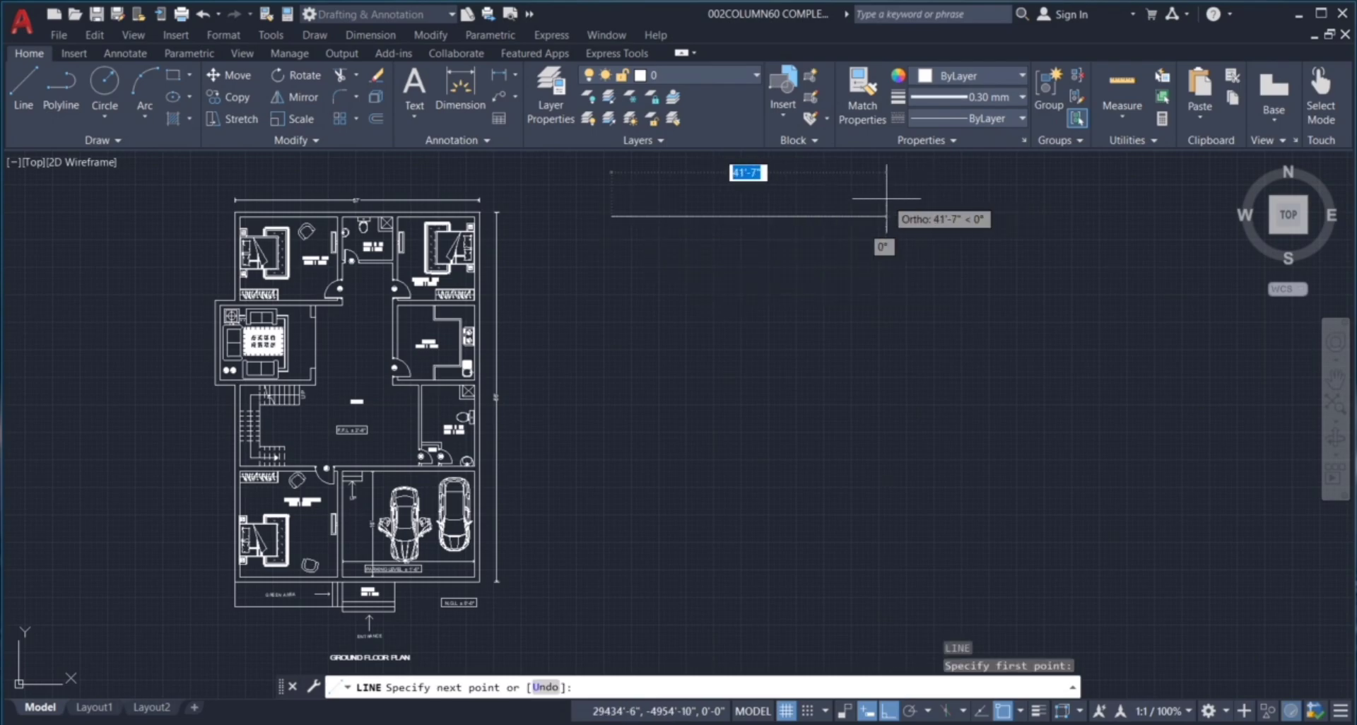
pyautogui.write('37')
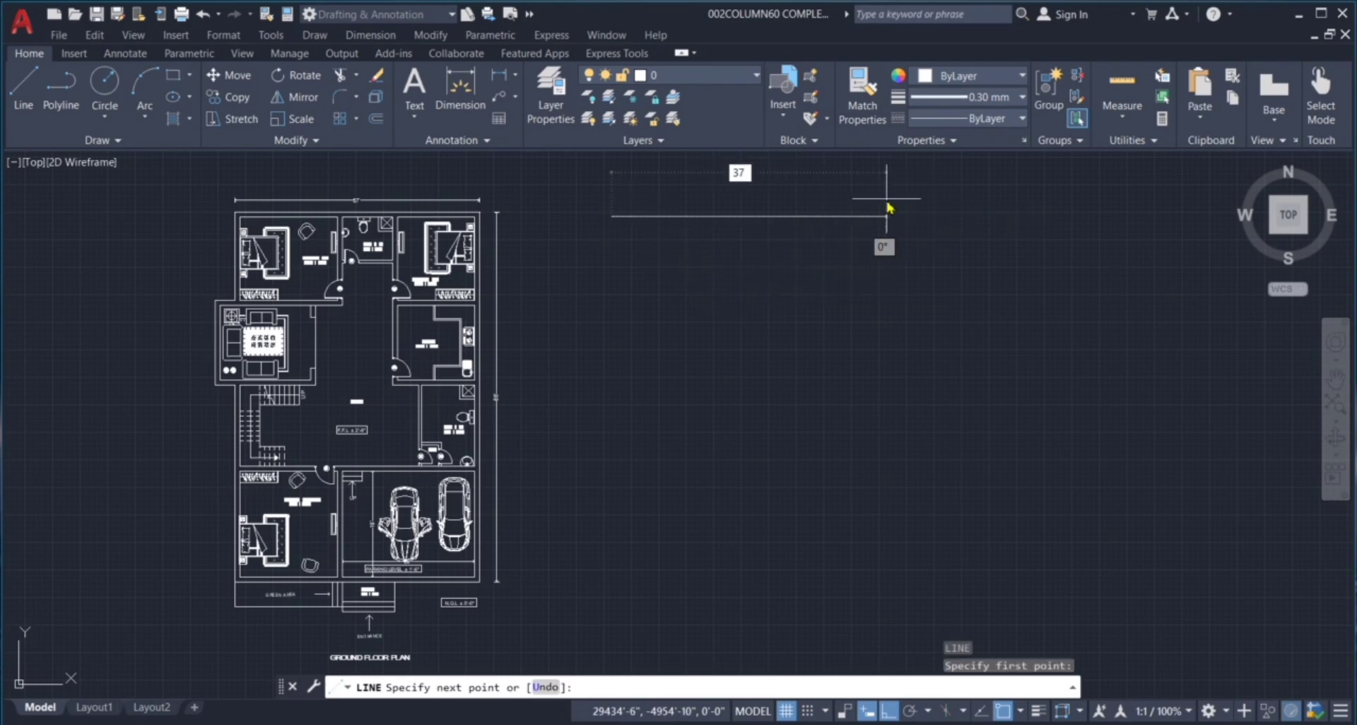
pyautogui.write("'")
pyautogui.press('Return')
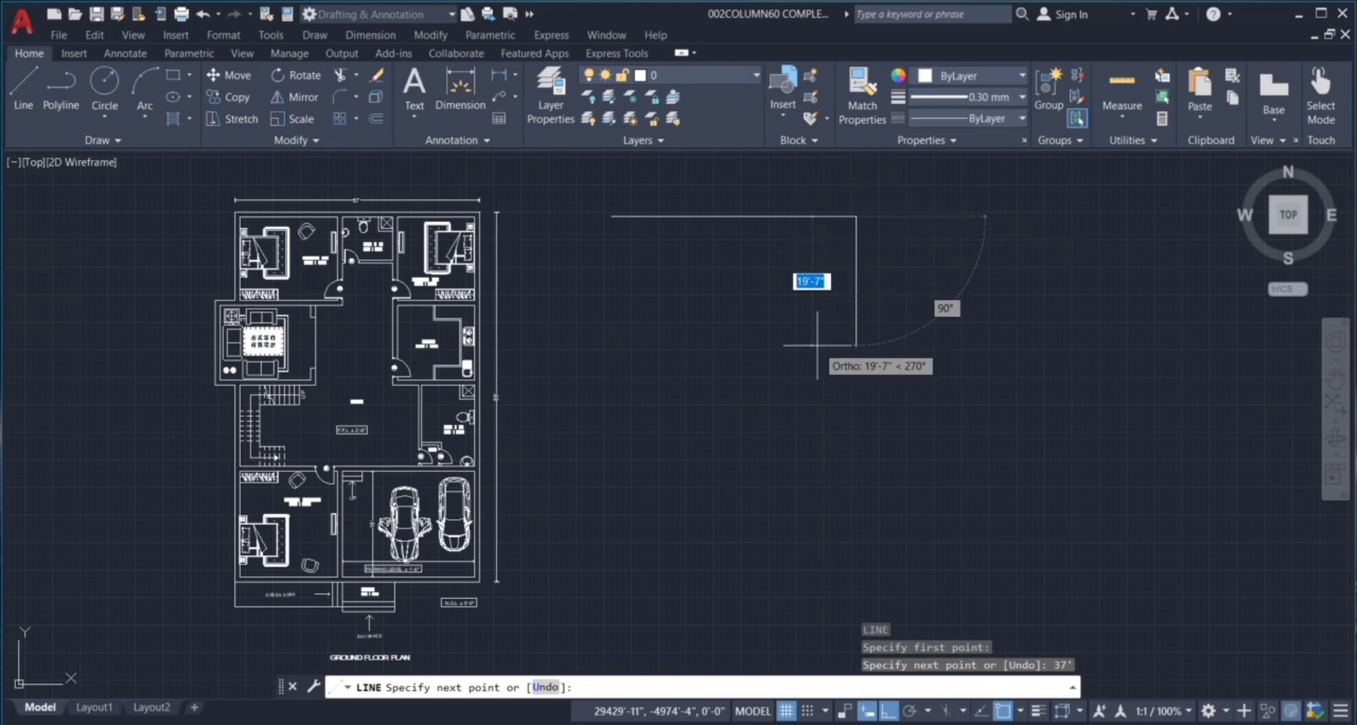
pyautogui.write("56'")
pyautogui.press('Return')
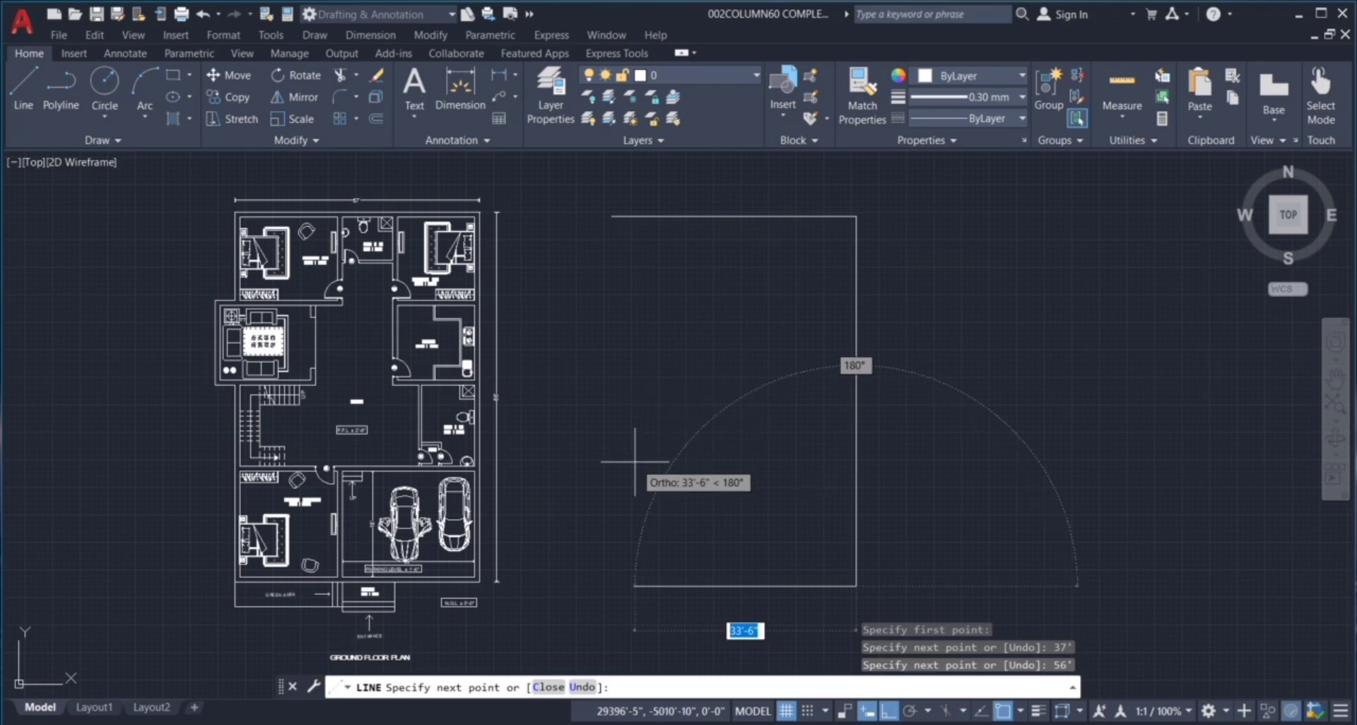
# Complete the rectangular outline with a 37' bottom edge and a left edge back to the start point.
pyautogui.write('37')
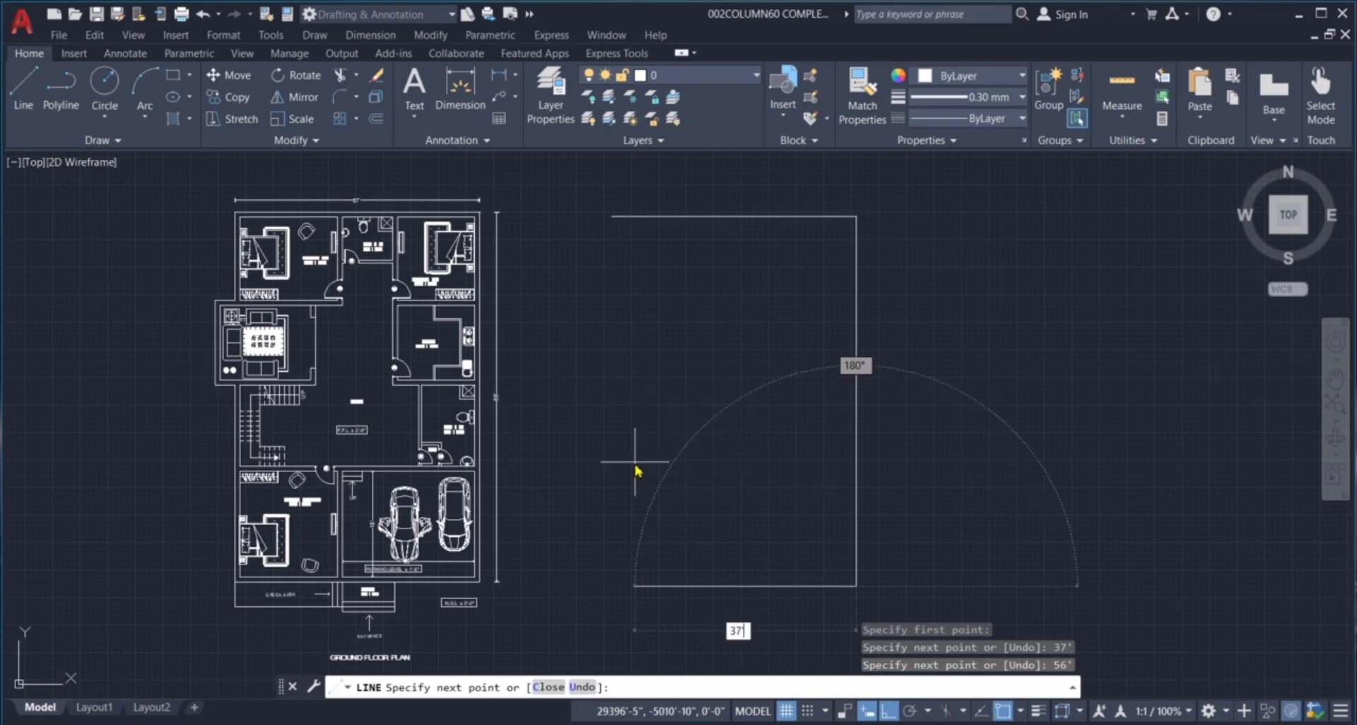
pyautogui.write("'")
pyautogui.press('Return')
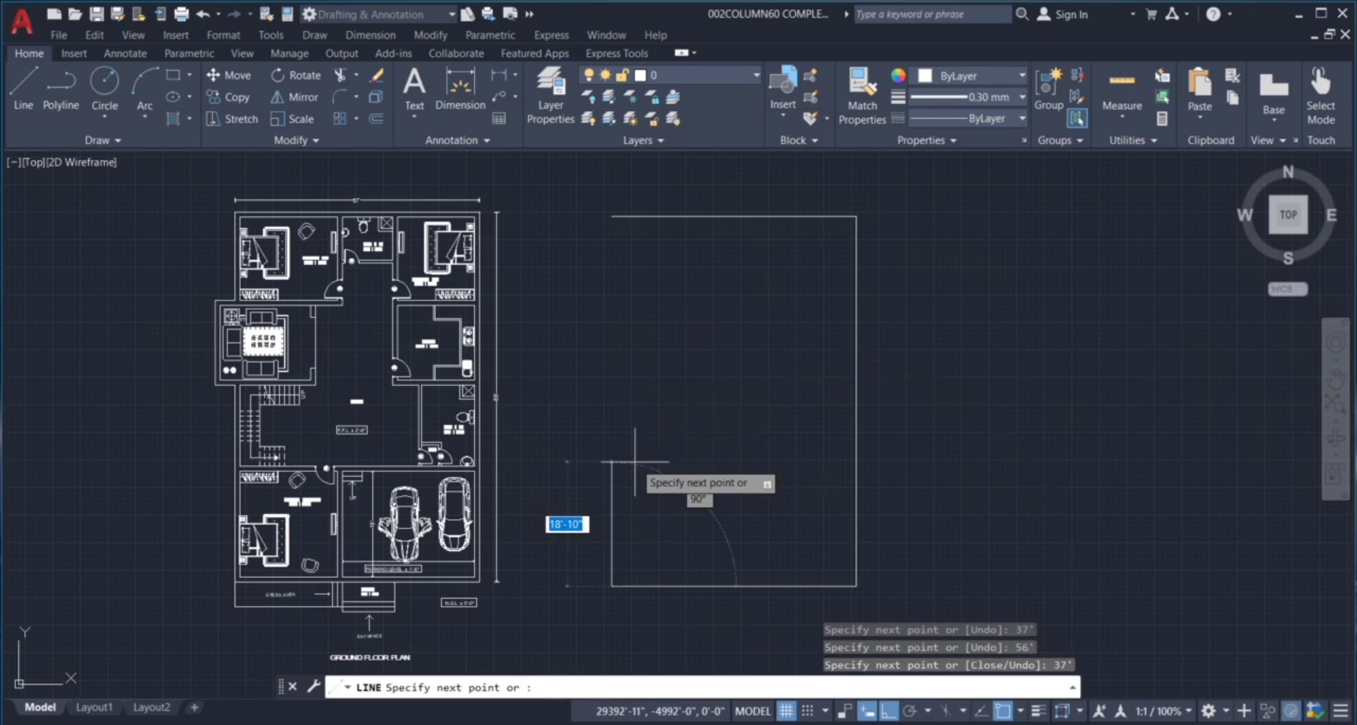
pyautogui.click(637, 210)
pyautogui.press('Escape')
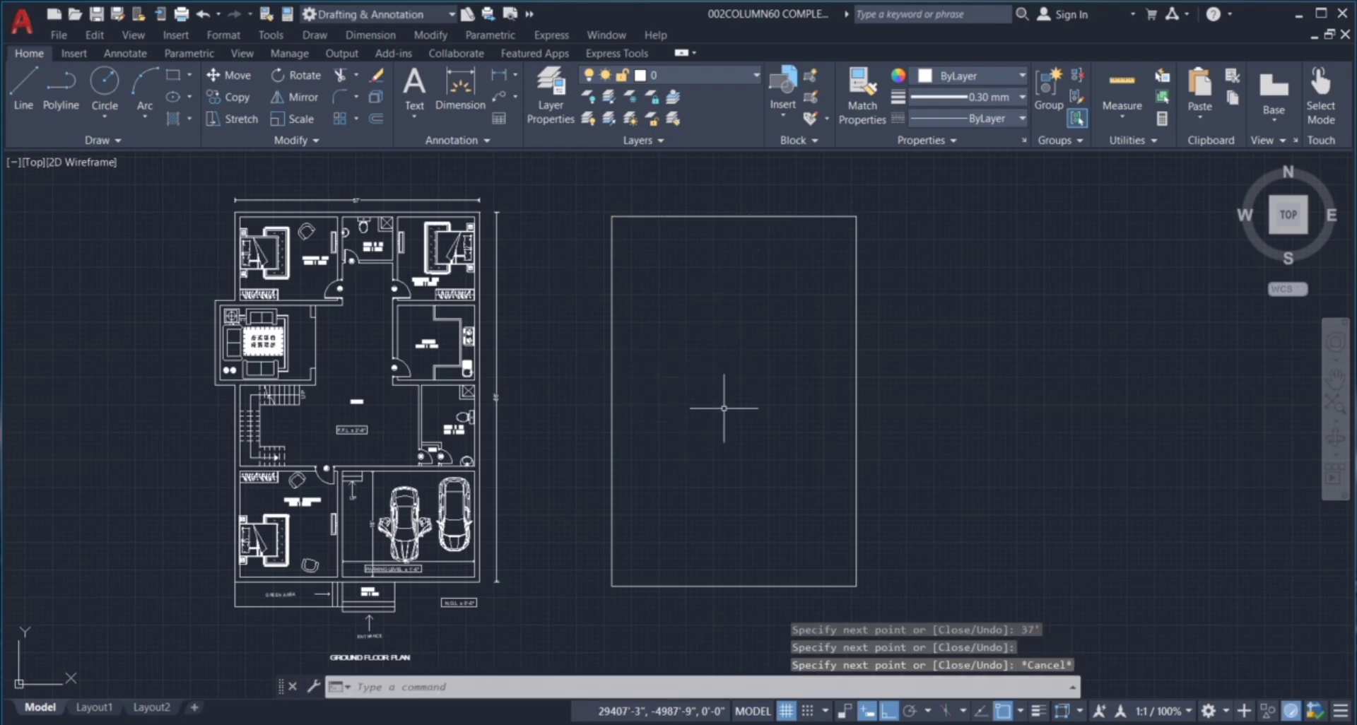
pyautogui.press('Escape')
pyautogui.press('Escape')
pyautogui.press('Escape')
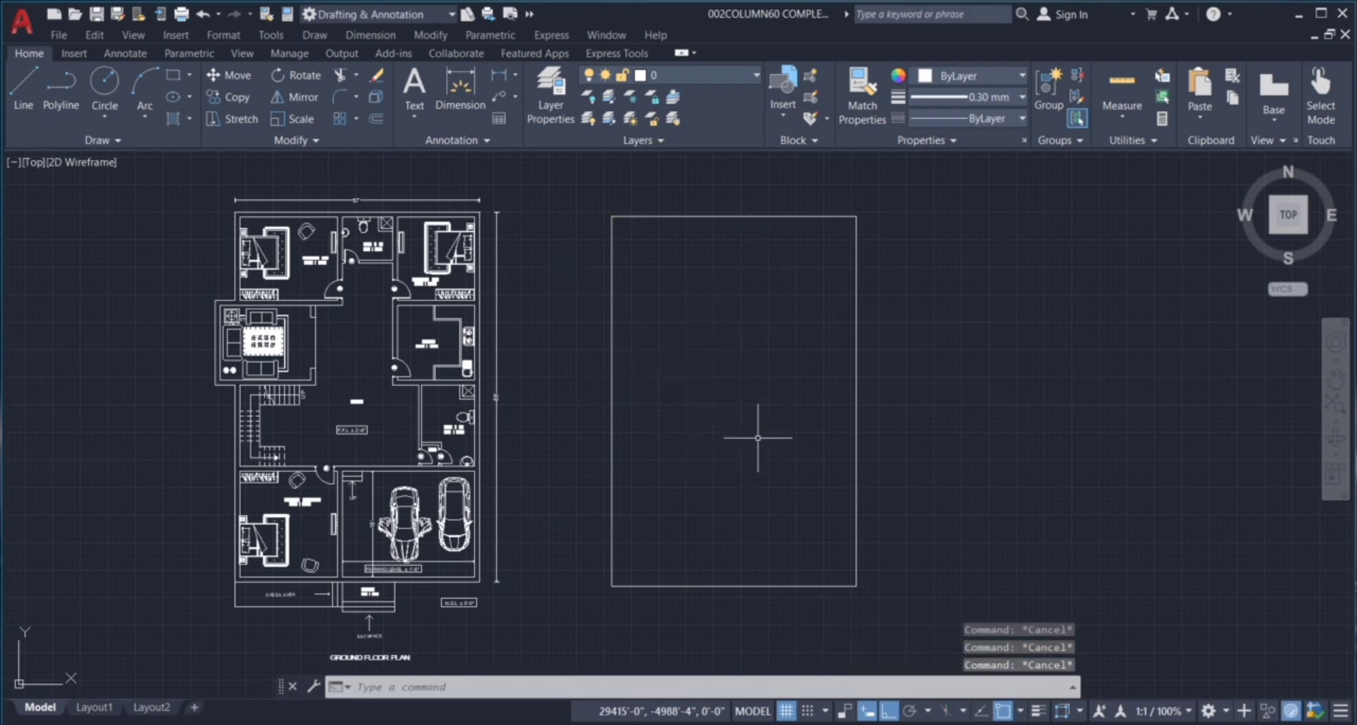
# Examine the outer wall lines at the parking area's lower right corner on the ground floor plan.
pyautogui.scroll(4, 483, 585)
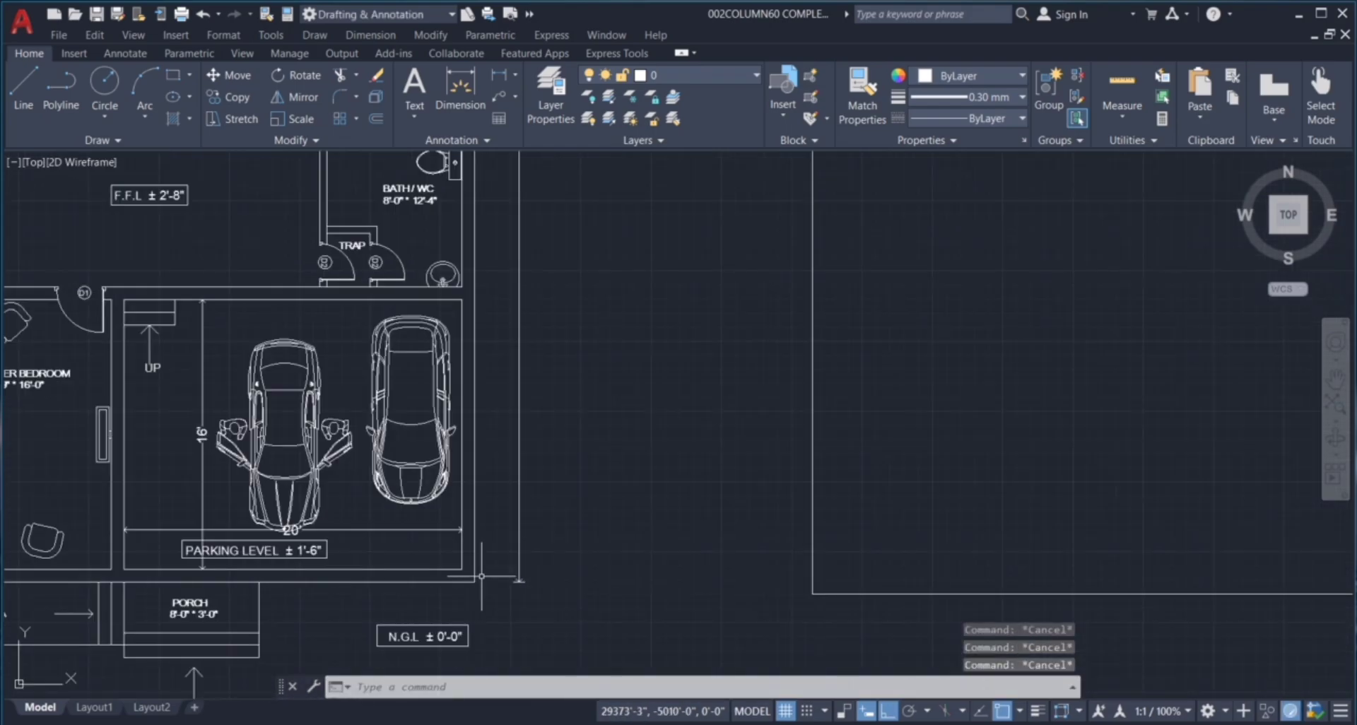
pyautogui.scroll(4, 463, 556)
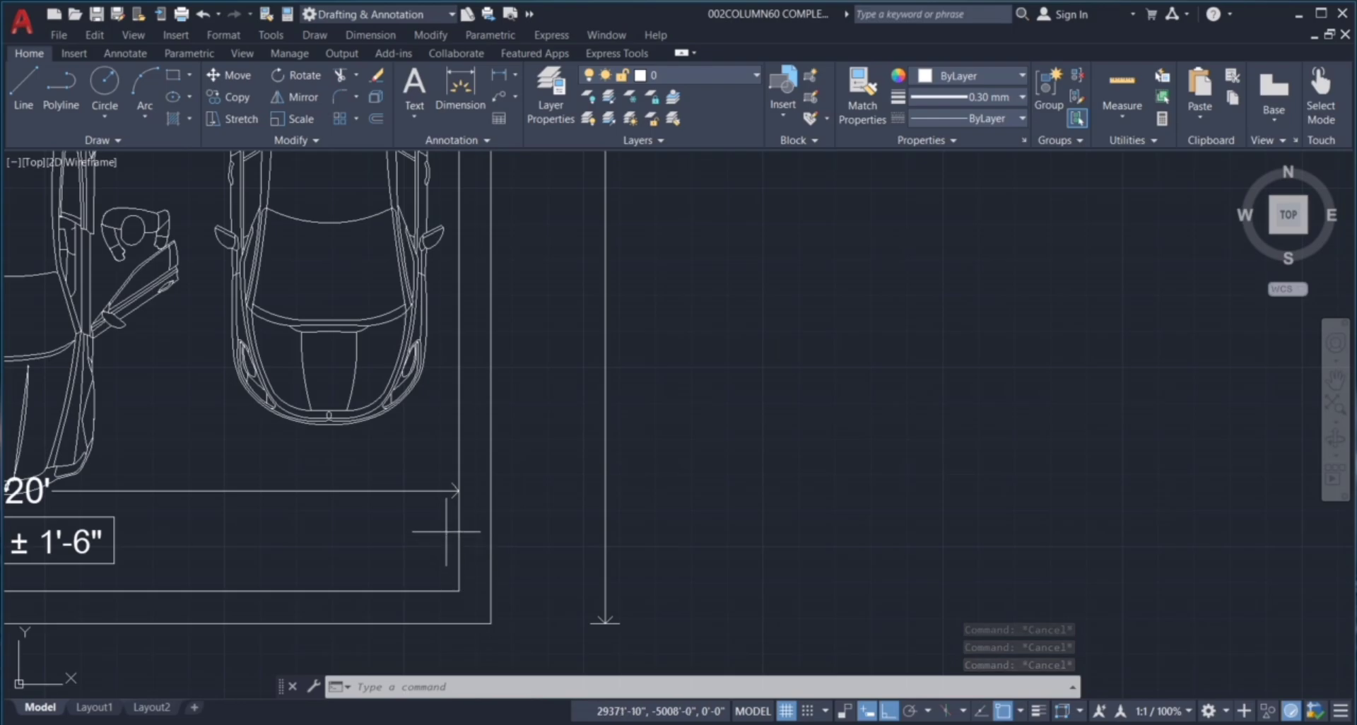
pyautogui.click(446, 531)
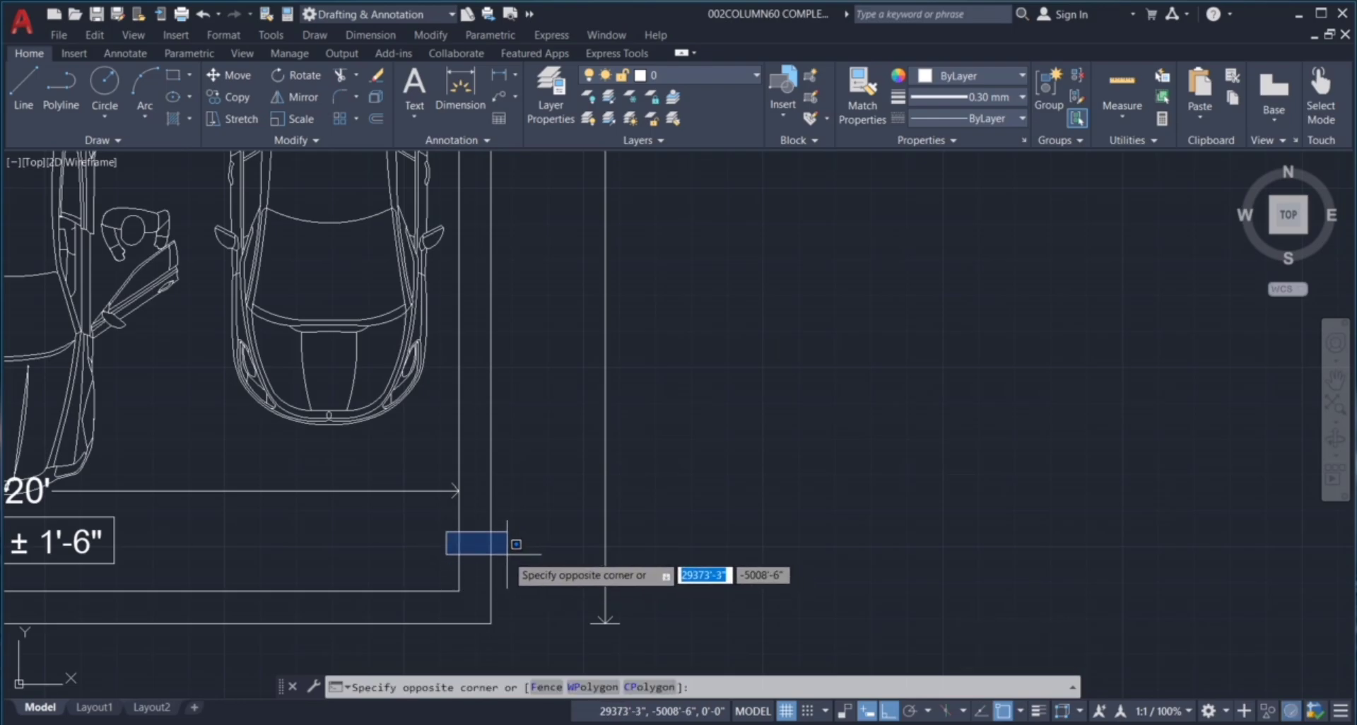
pyautogui.click(509, 551)
pyautogui.scroll(-2, 460, 535)
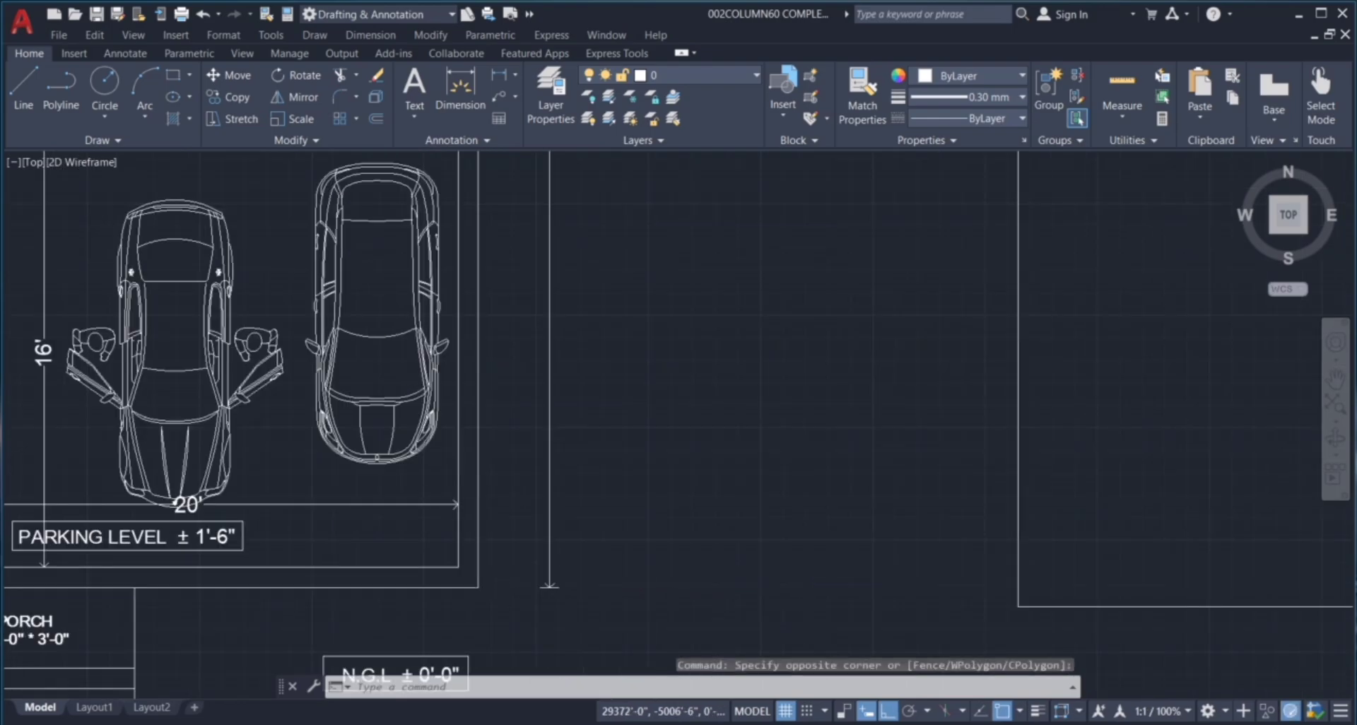
pyautogui.scroll(-4, 444, 489)
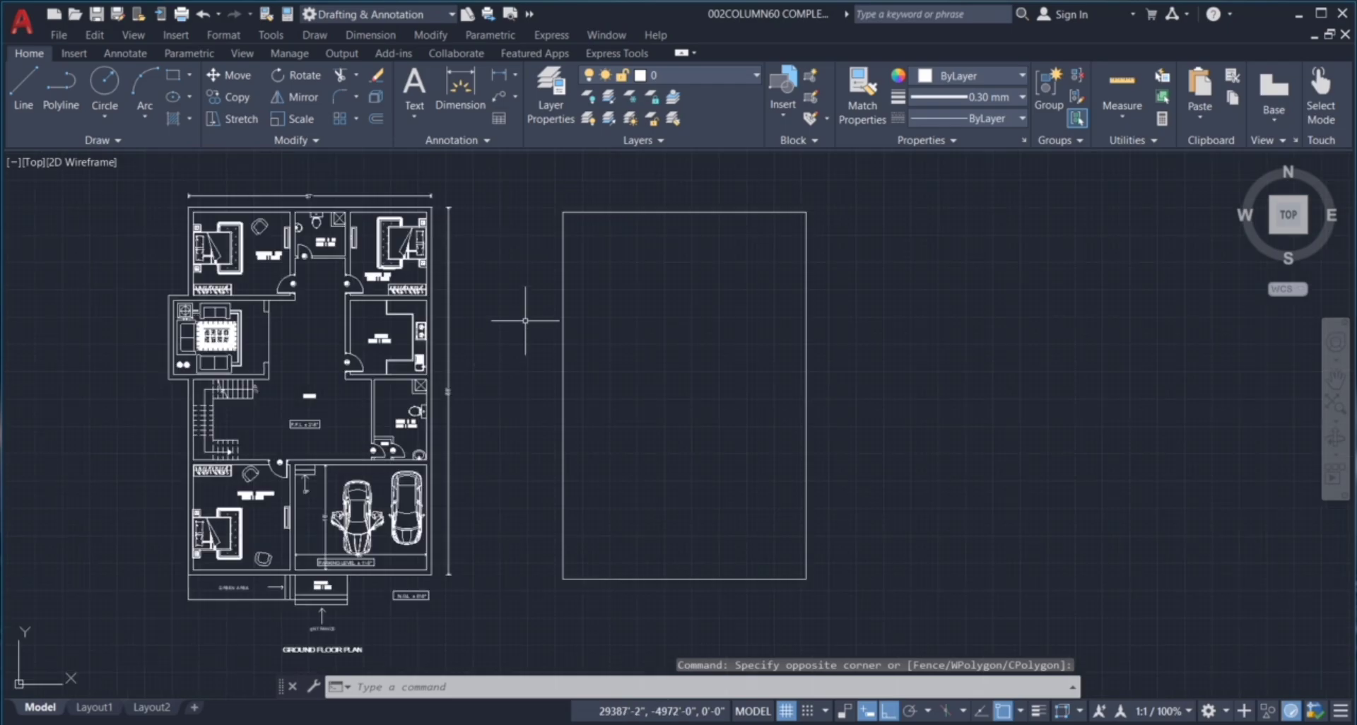
pyautogui.click(615, 211)
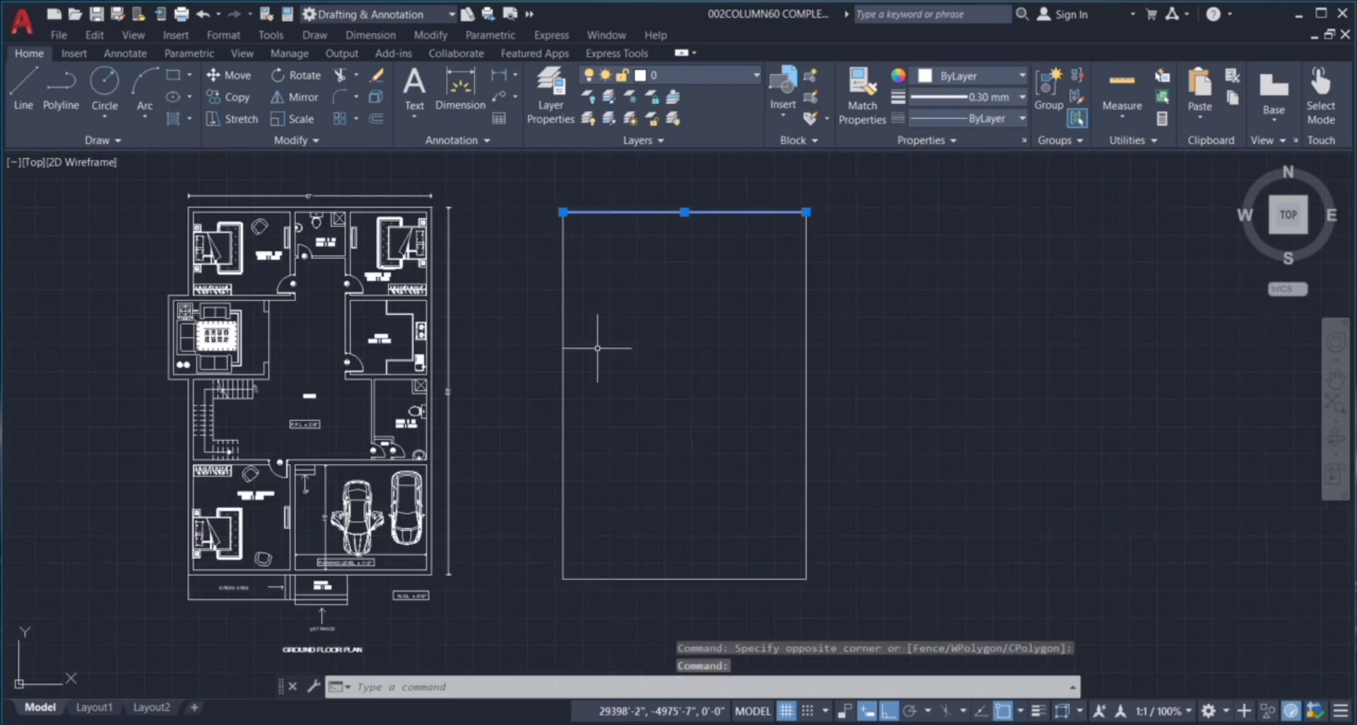
pyautogui.click(804, 283)
pyautogui.click(803, 297)
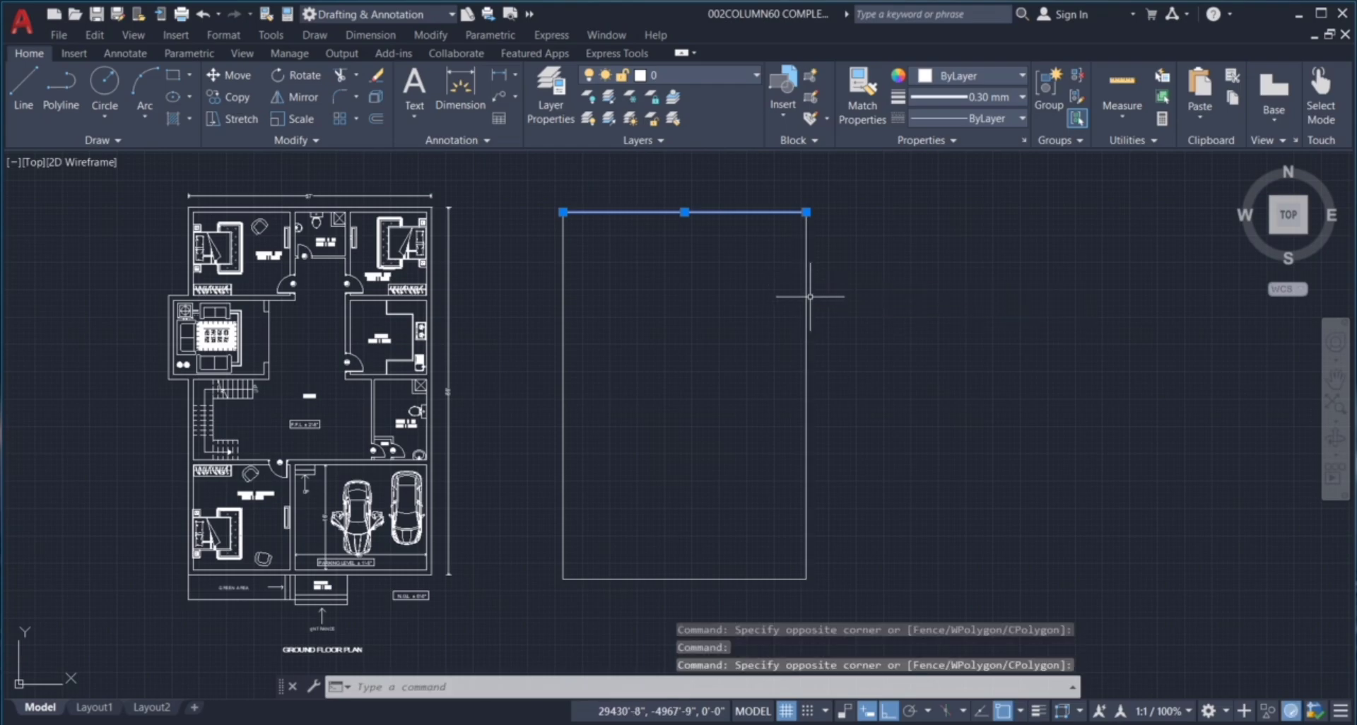
pyautogui.click(780, 291)
pyautogui.press('Escape')
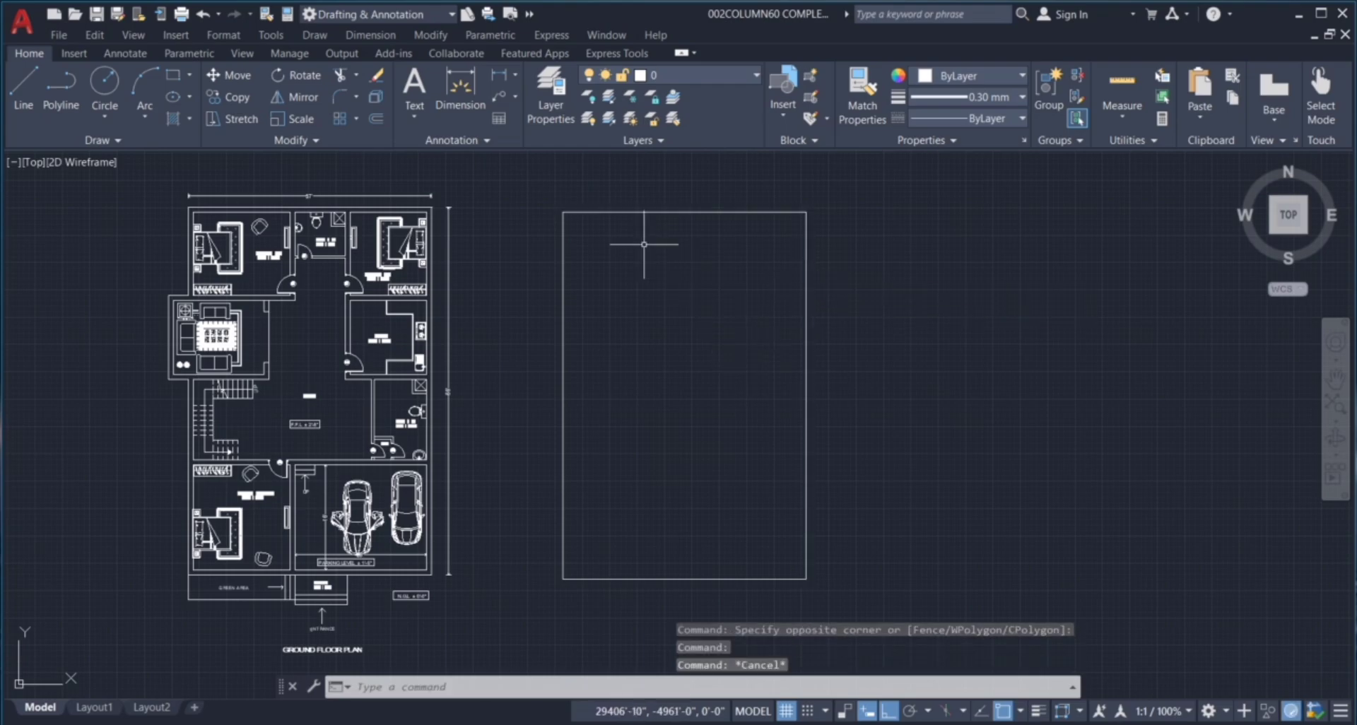
pyautogui.press('Escape')
pyautogui.press('Escape')
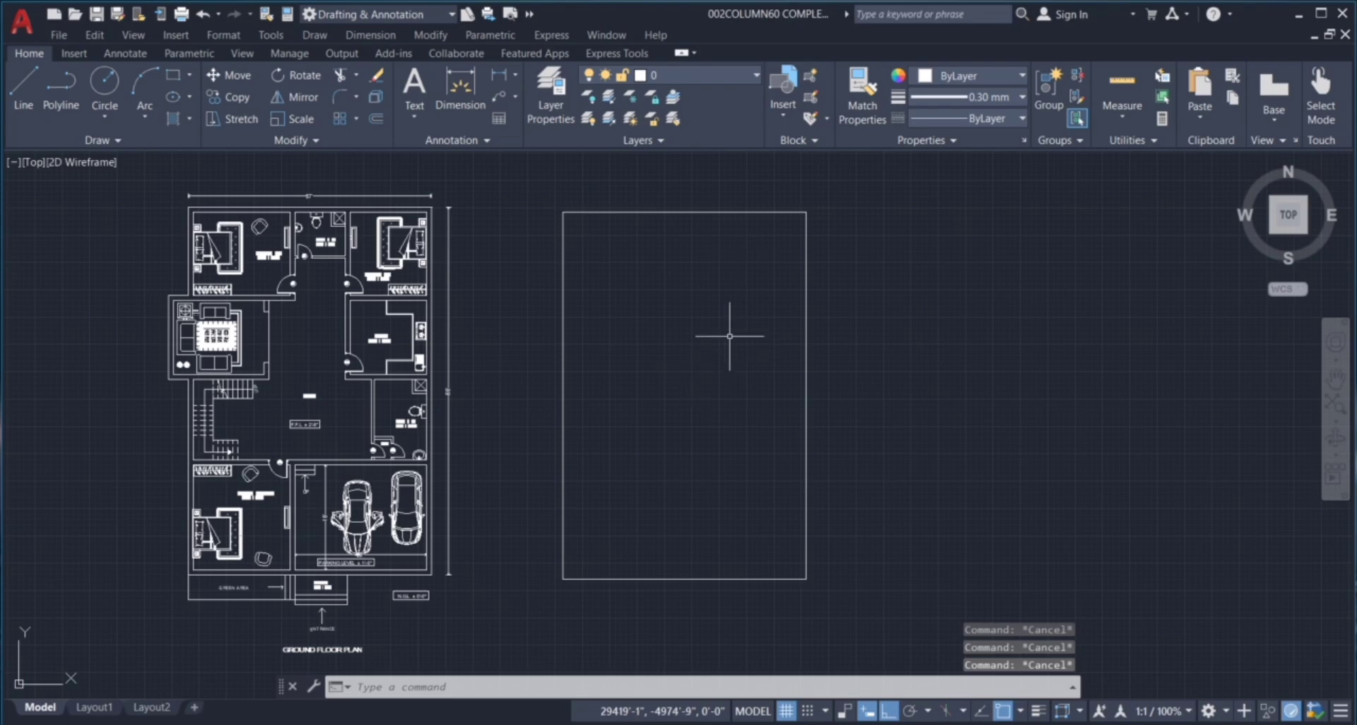
# Join the four lines of the rectangular outline beside the ground floor plan into one polyline.
pyautogui.click(541, 196)
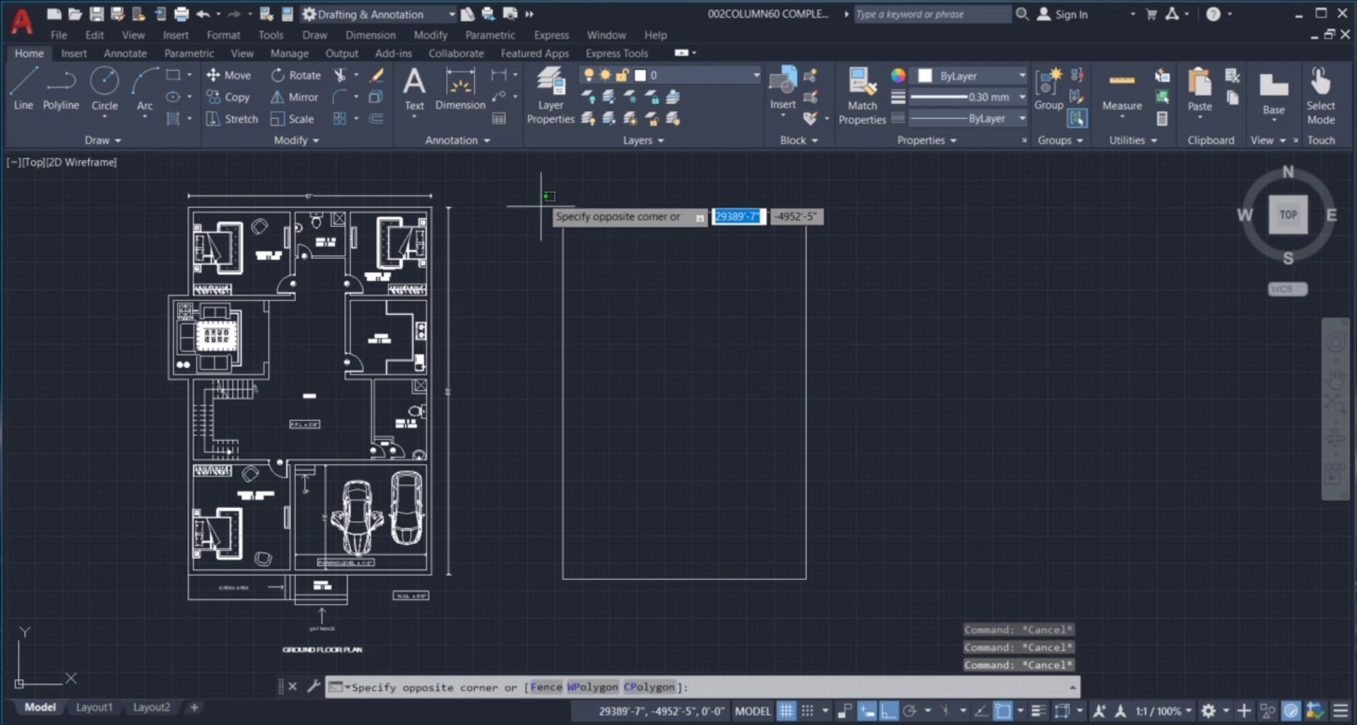
pyautogui.click(863, 625)
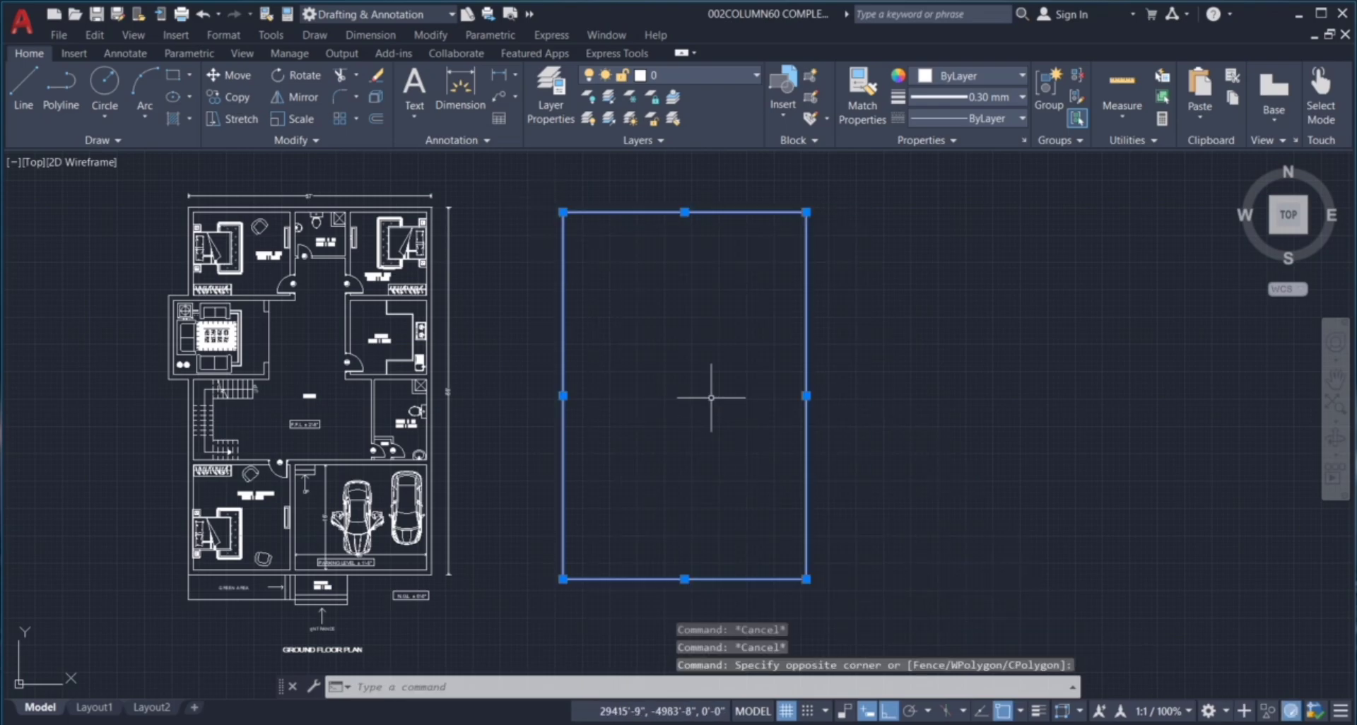
pyautogui.write('j')
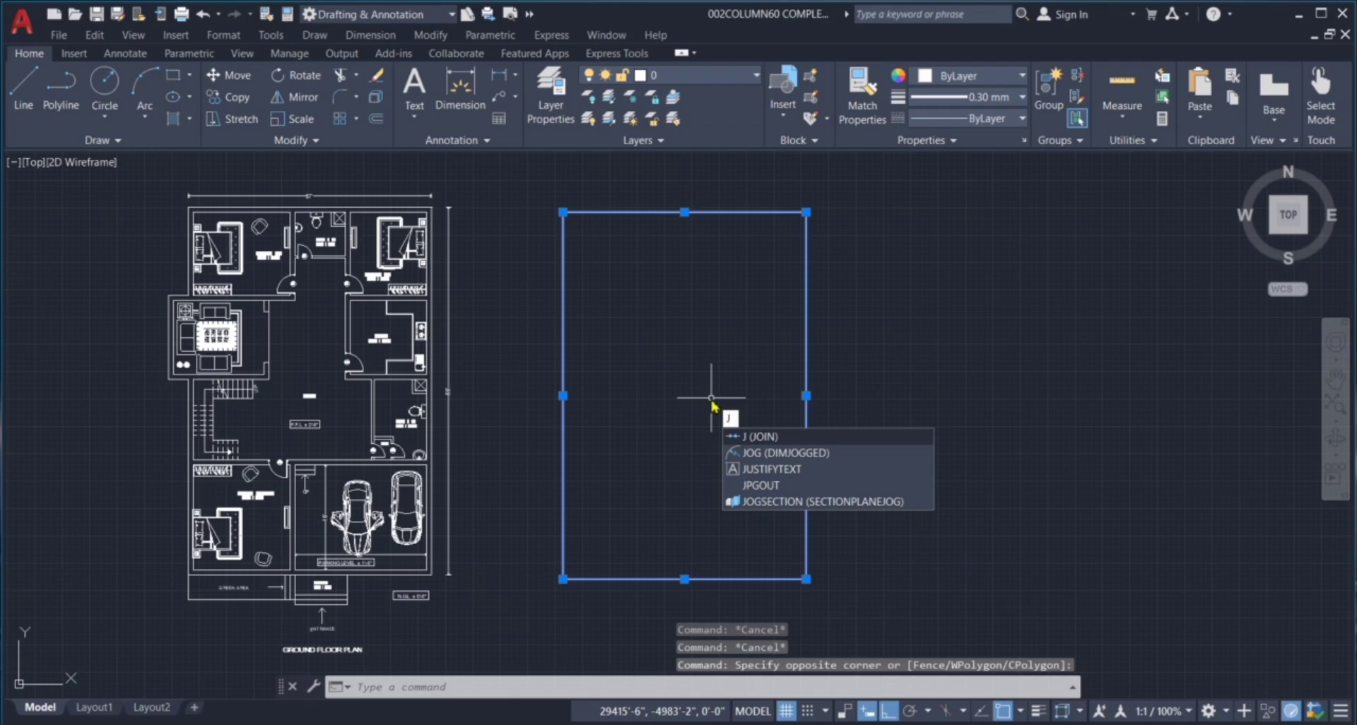
pyautogui.press('Return')
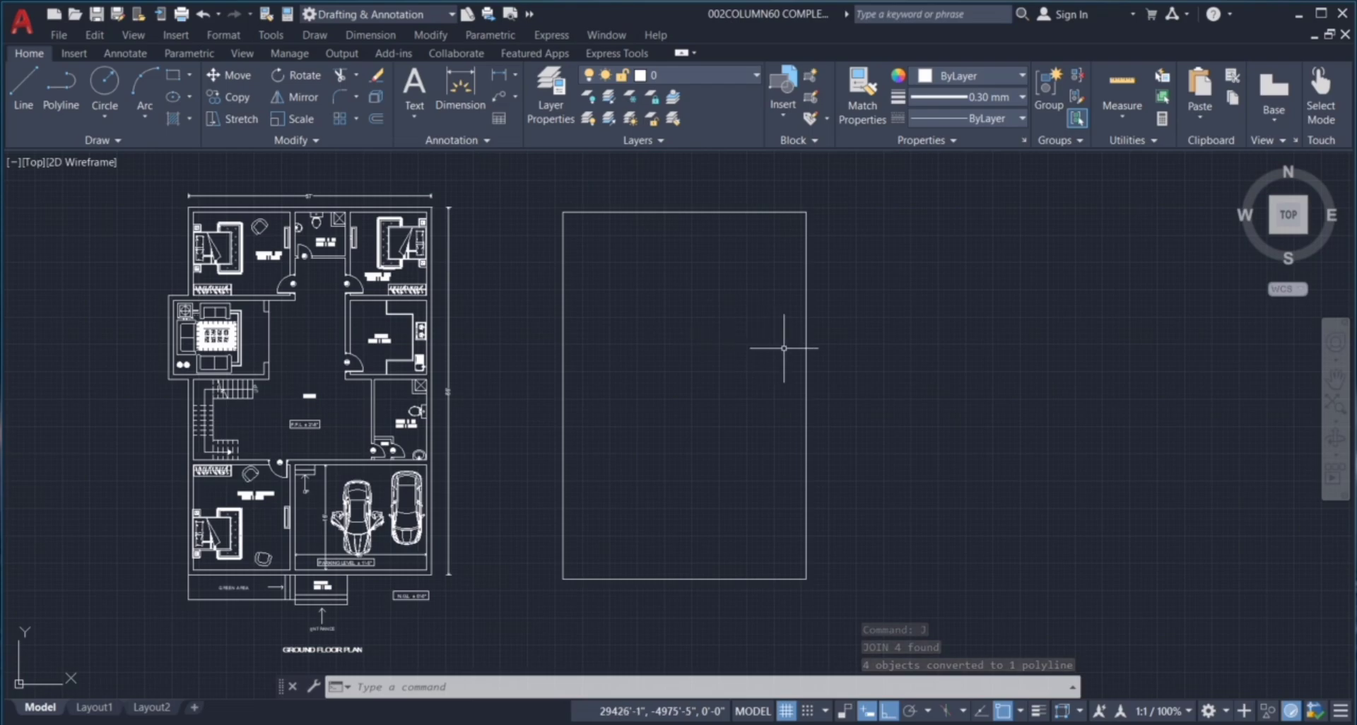
pyautogui.click(804, 360)
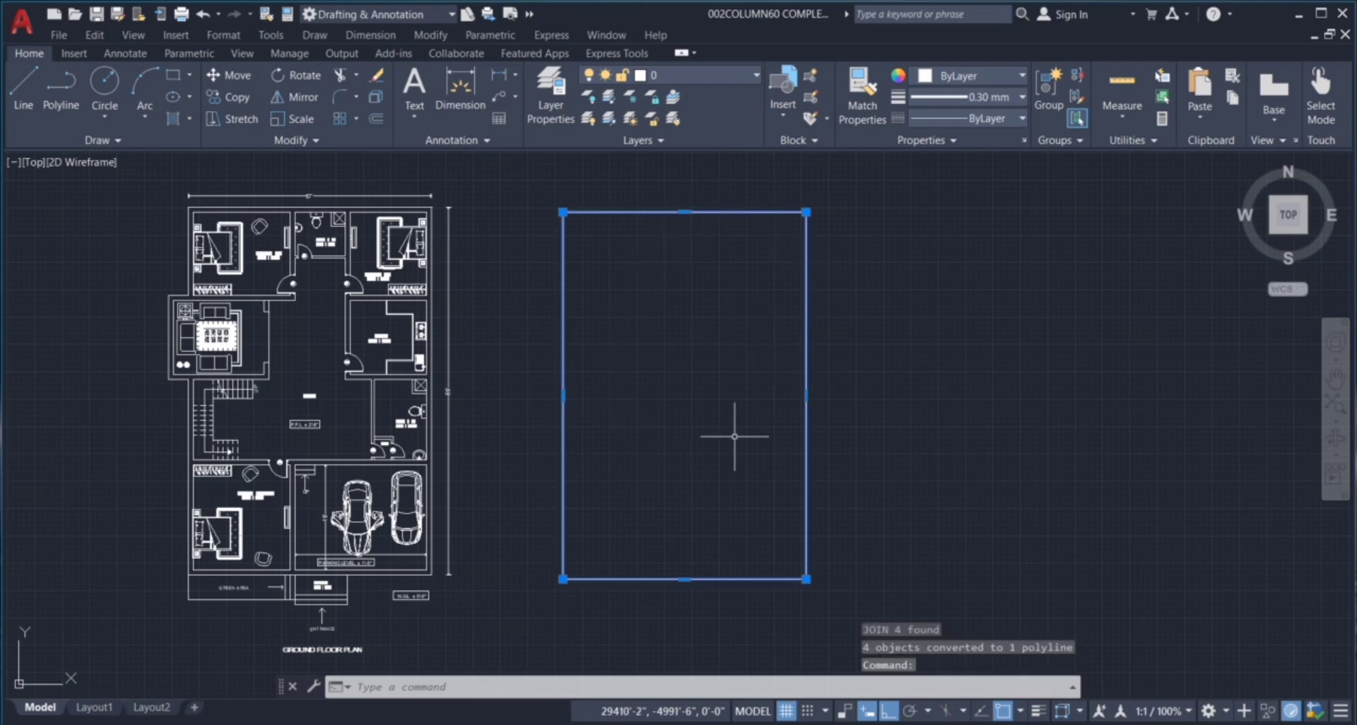
pyautogui.press('Escape')
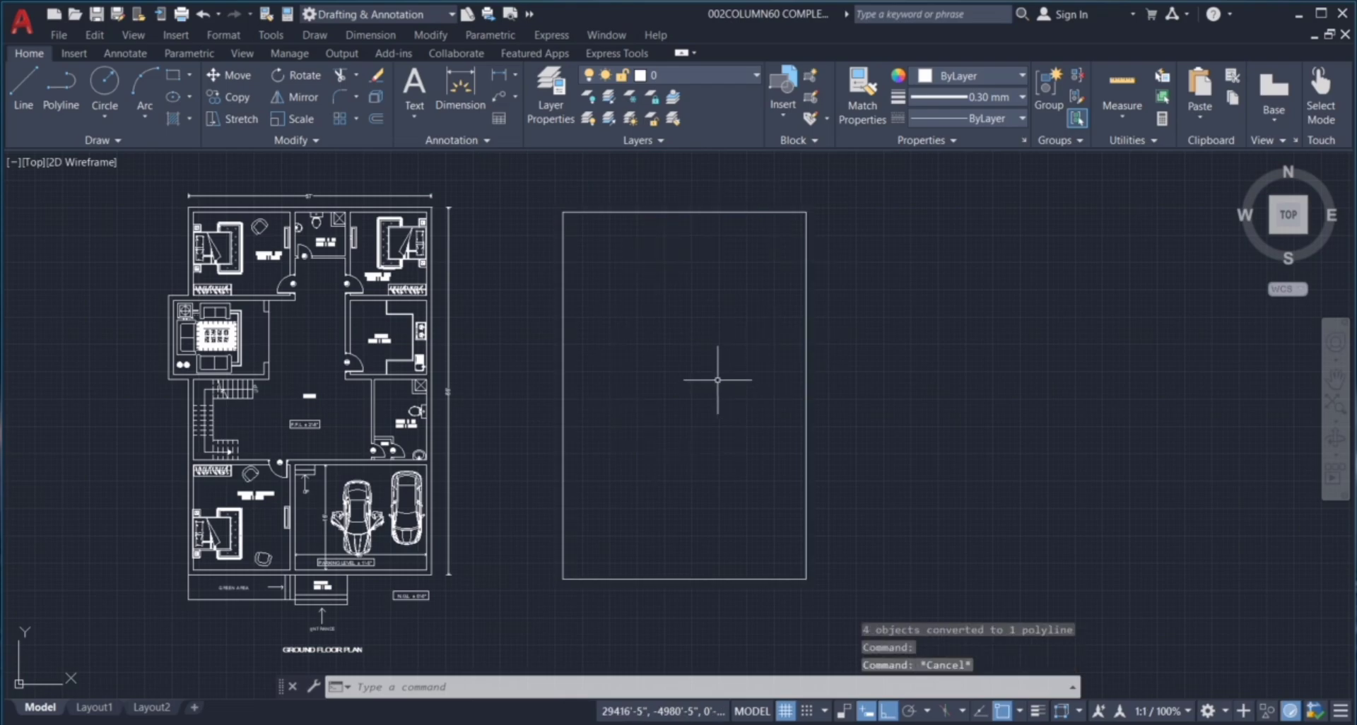
pyautogui.press('Escape')
pyautogui.press('Escape')
# Offset the rectangular outline 9" inward to form the outer wall thickness.
pyautogui.write('O')
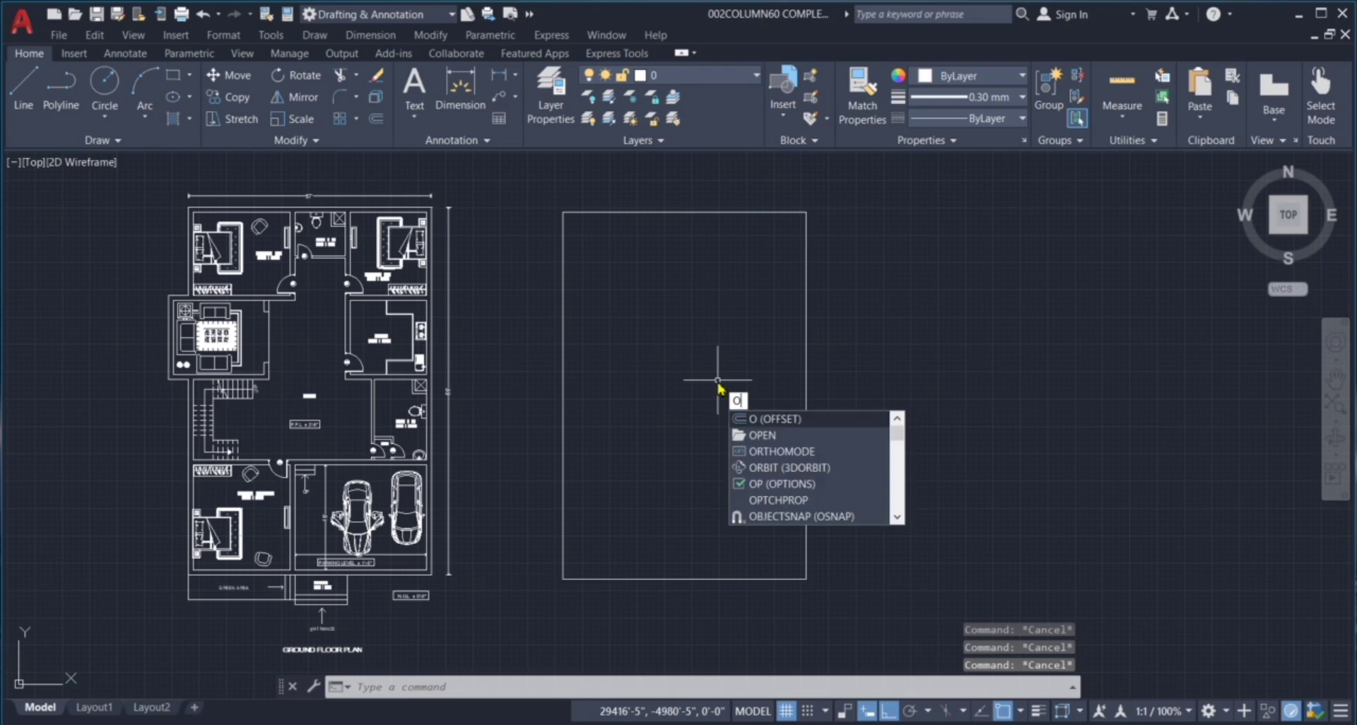
pyautogui.press('Return')
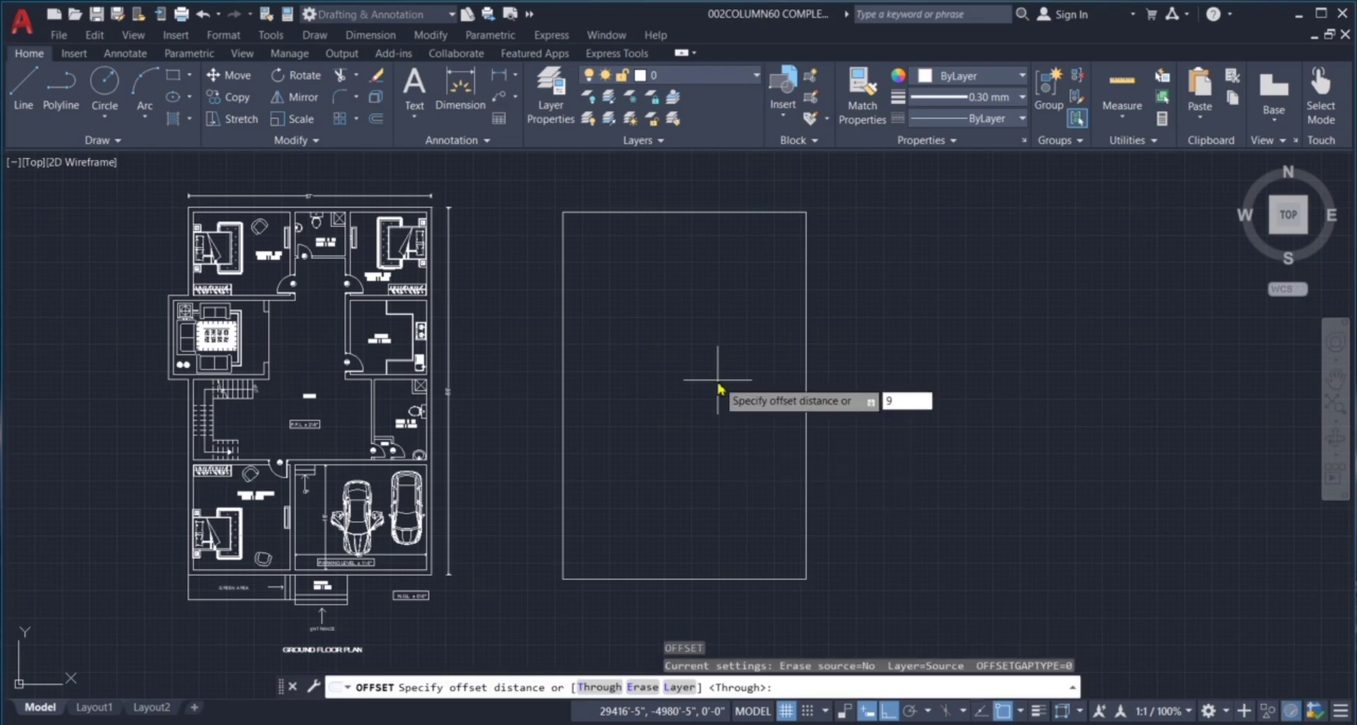
pyautogui.write('9"')
pyautogui.press('Return')
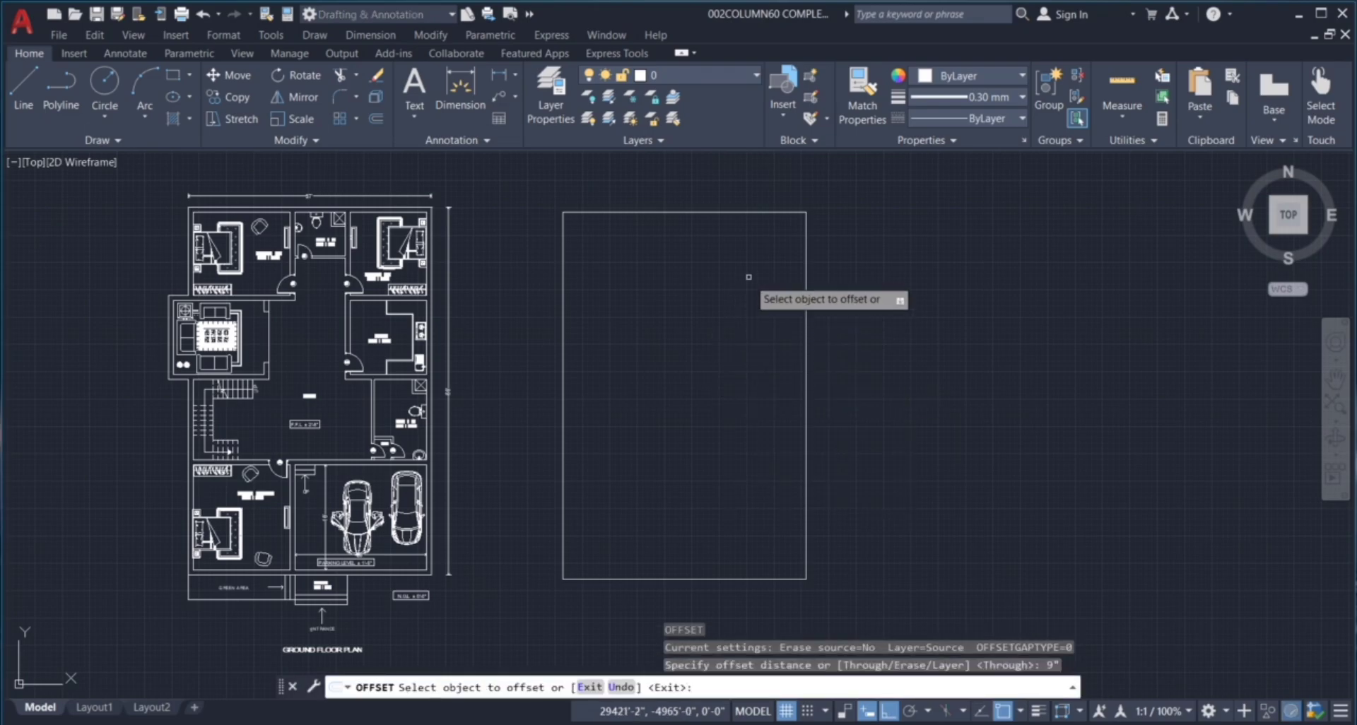
pyautogui.click(785, 212)
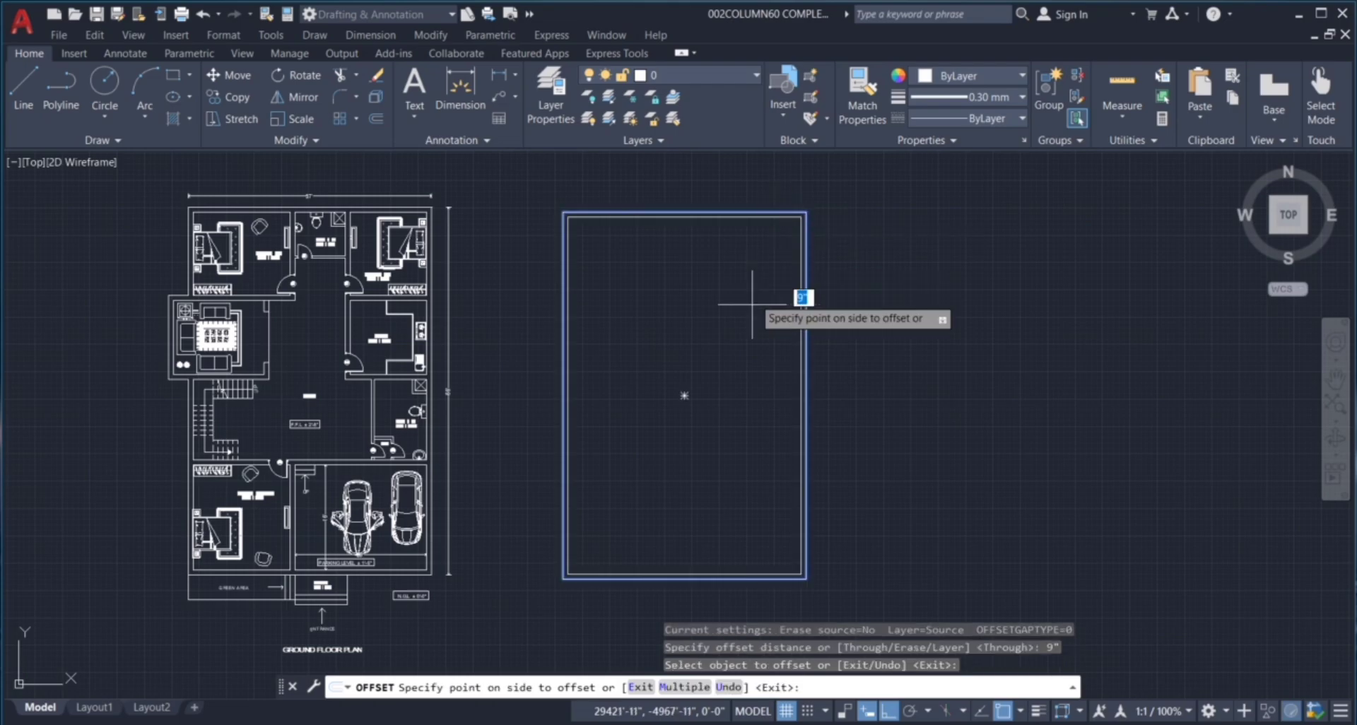
pyautogui.click(736, 387)
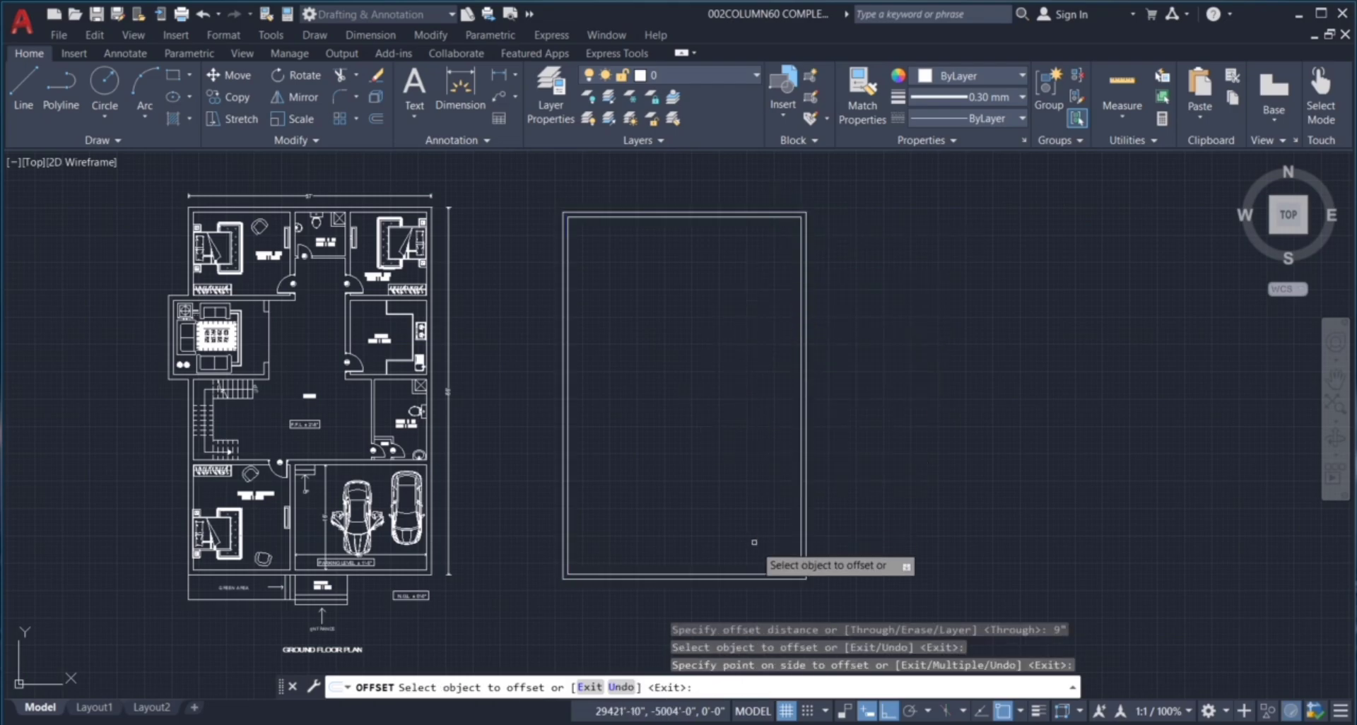
pyautogui.press('Escape')
# Dimension the wall thickness between the inner and outer outlines near their lower right corner.
pyautogui.scroll(4, 788, 549)
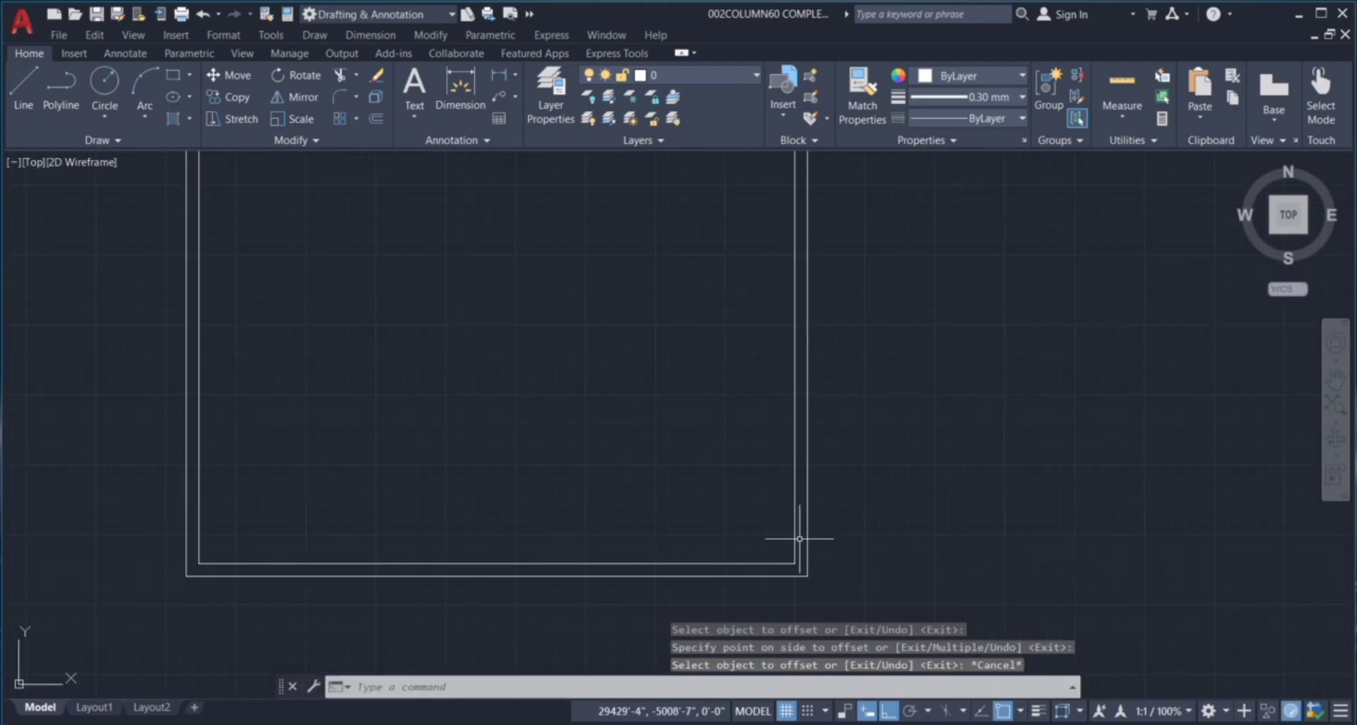
pyautogui.click(460, 87)
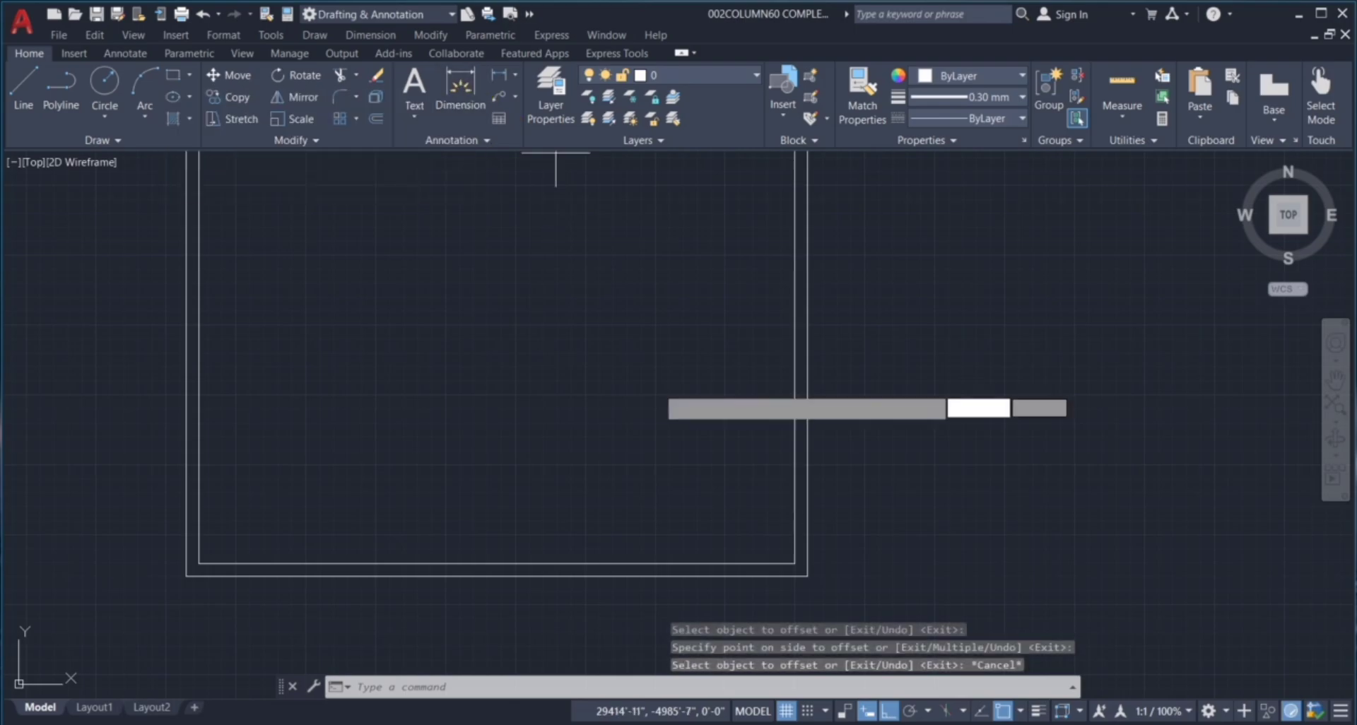
pyautogui.press('Return')
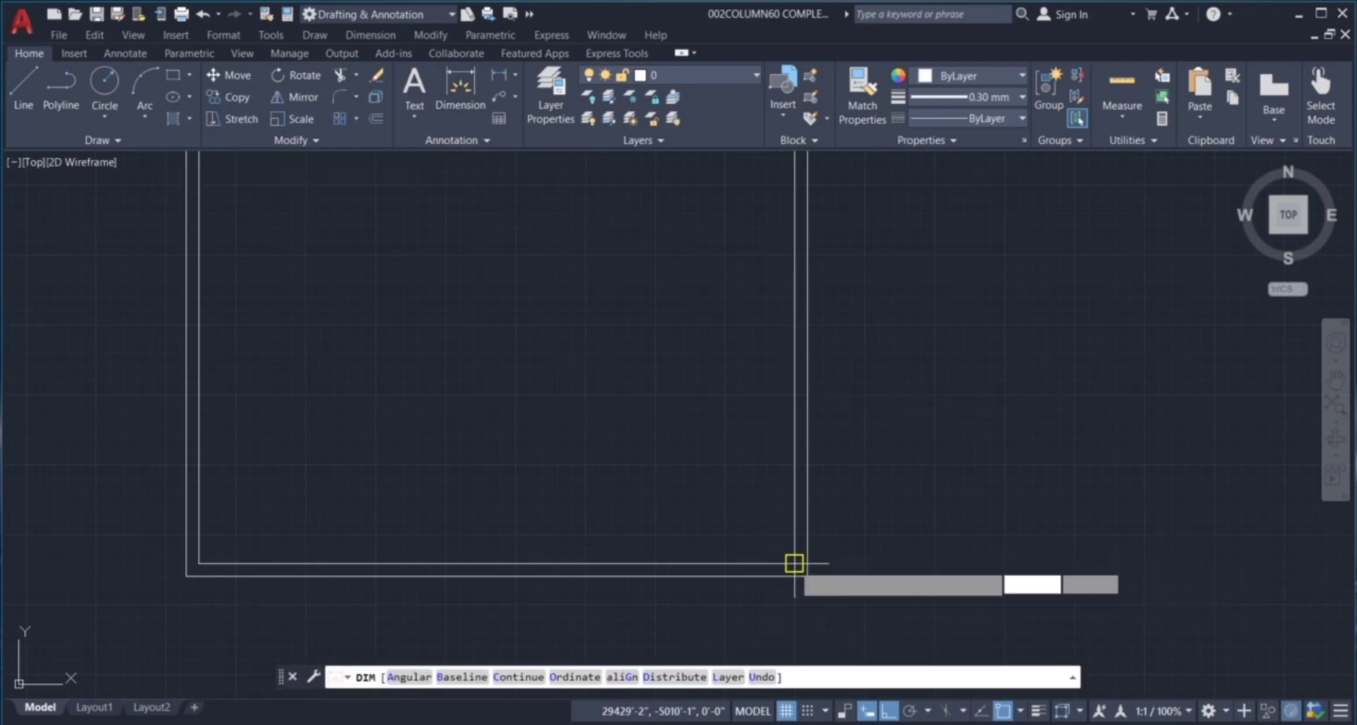
pyautogui.click(794, 563)
pyautogui.scroll(5, 806, 560)
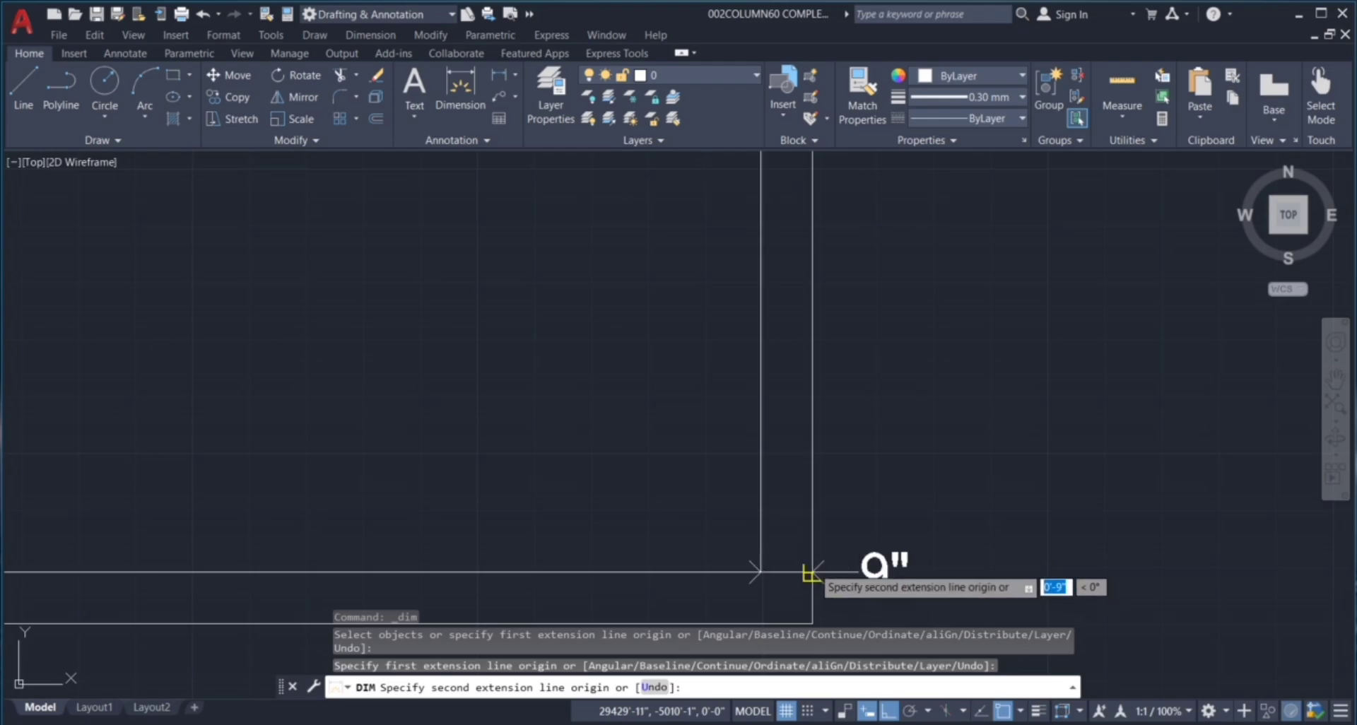
pyautogui.click(810, 572)
pyautogui.click(797, 473)
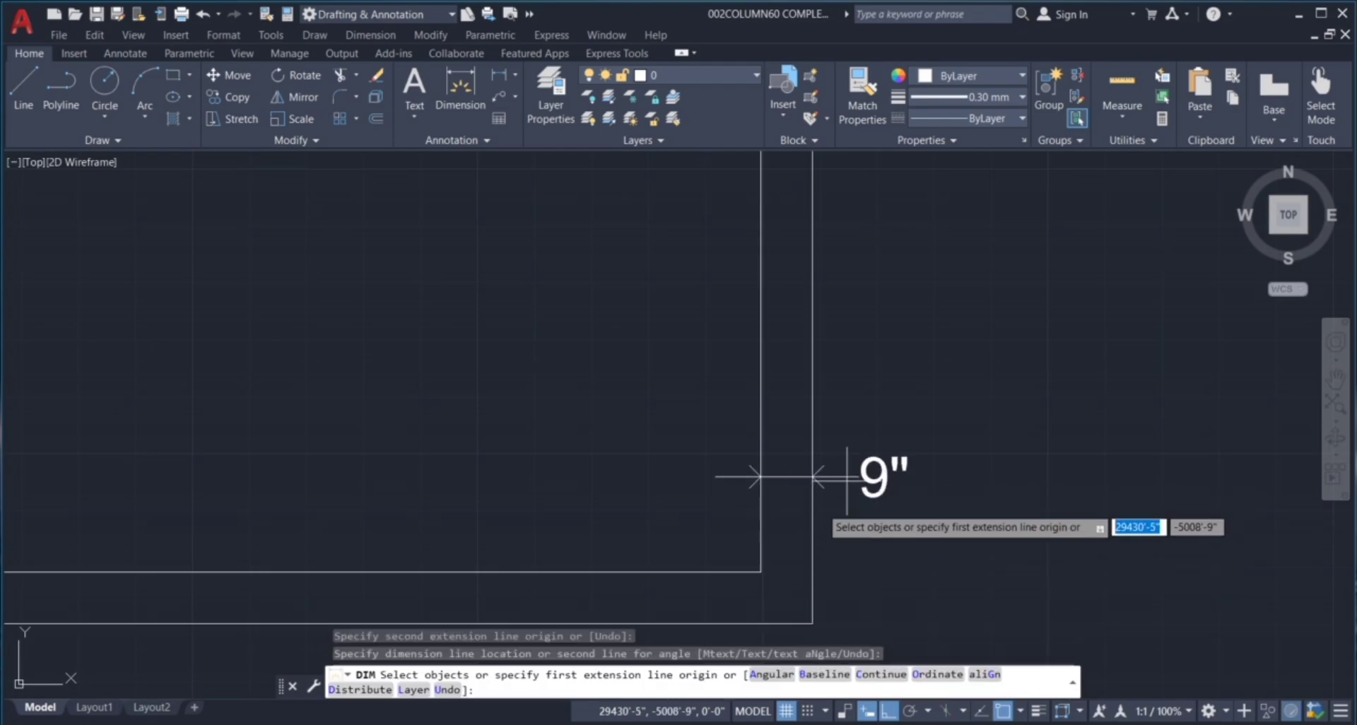
pyautogui.scroll(-2, 799, 470)
pyautogui.press('Escape')
pyautogui.press('Escape')
pyautogui.press('Escape')
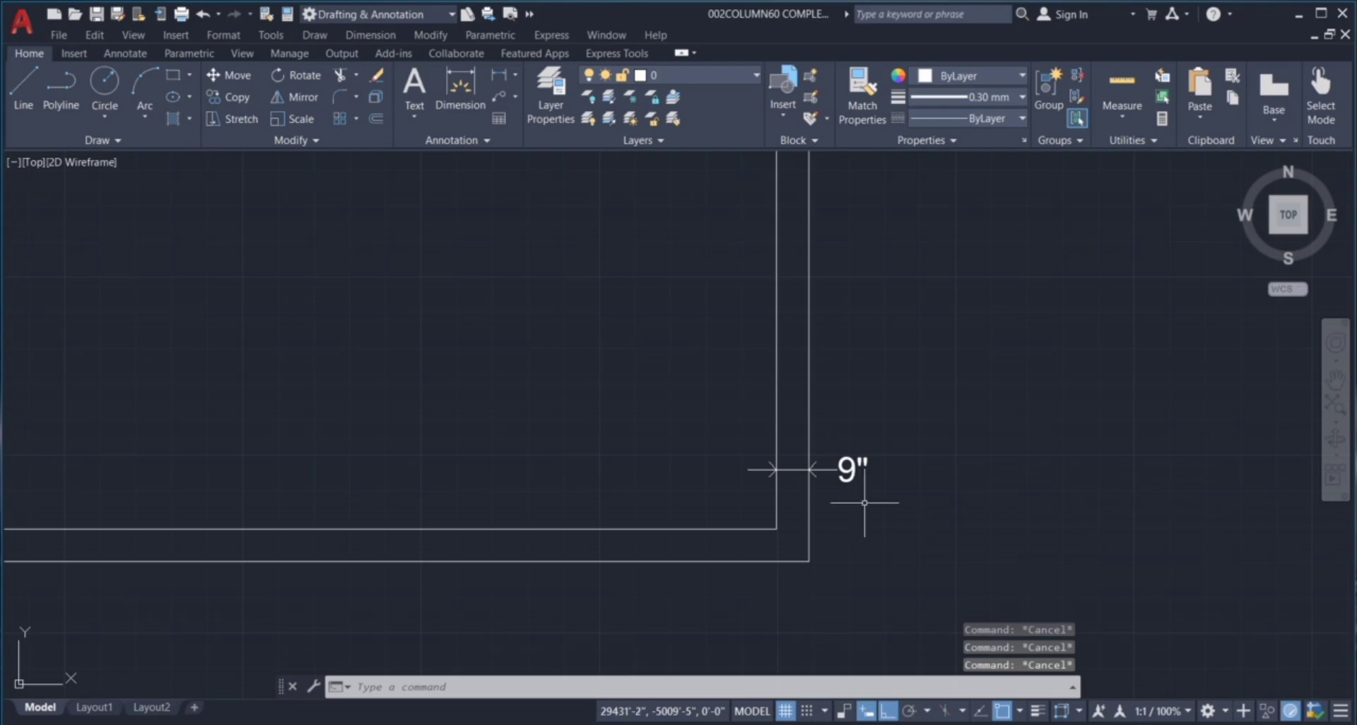
# Erase the wall thickness dimension near the outline's lower right corner.
pyautogui.click(865, 502)
pyautogui.click(835, 452)
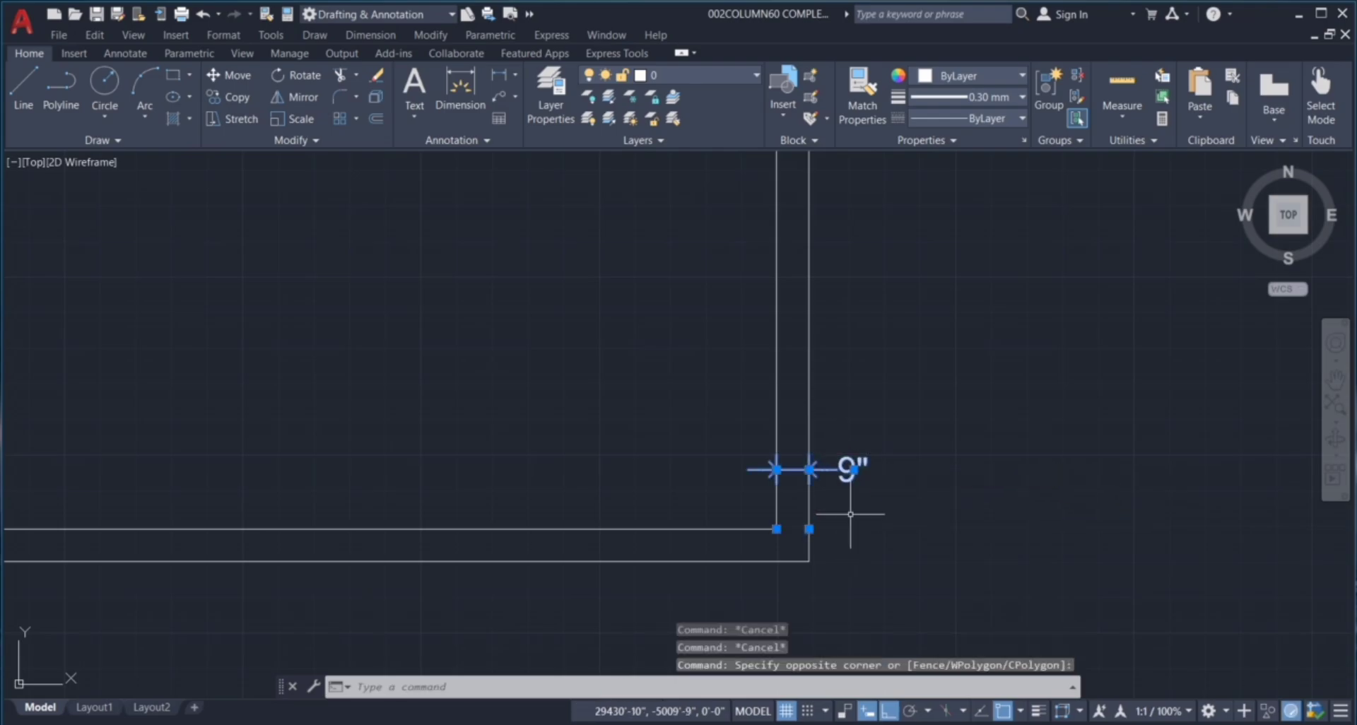
pyautogui.press('Delete')
pyautogui.scroll(-6, 848, 512)
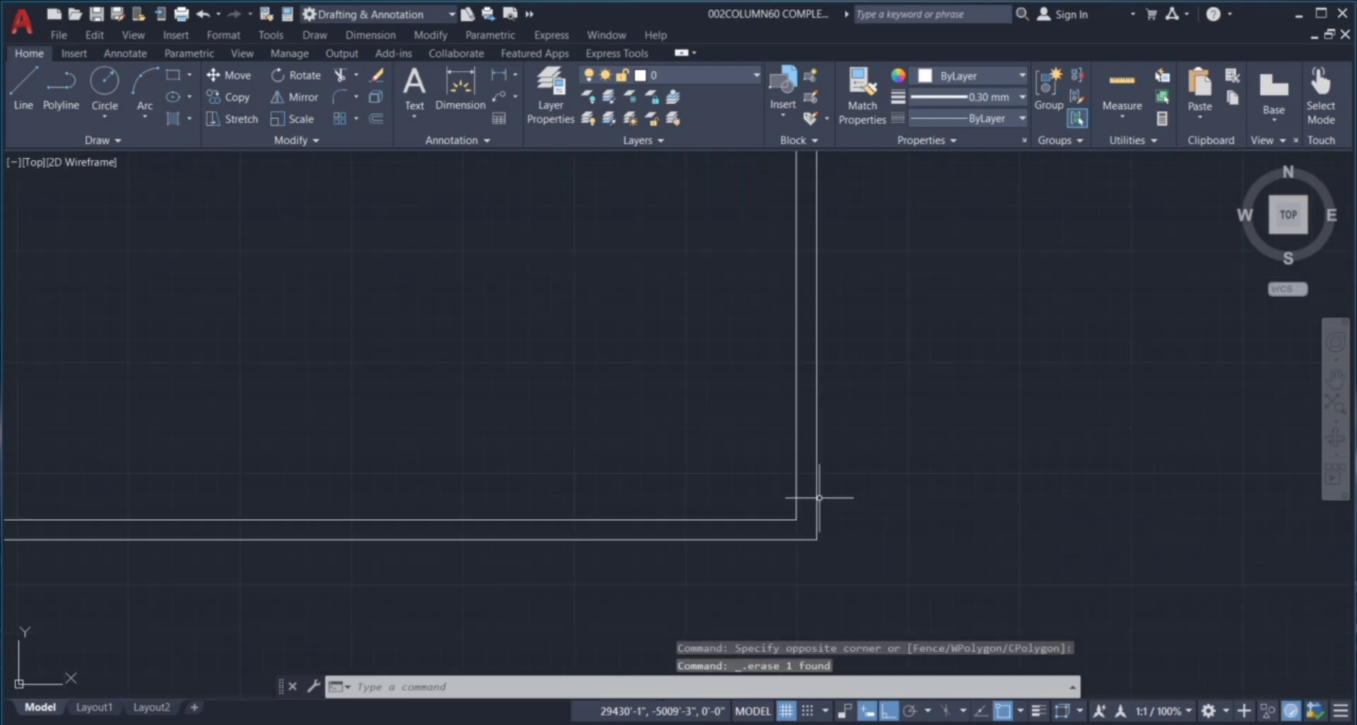
pyautogui.scroll(-2, 765, 356)
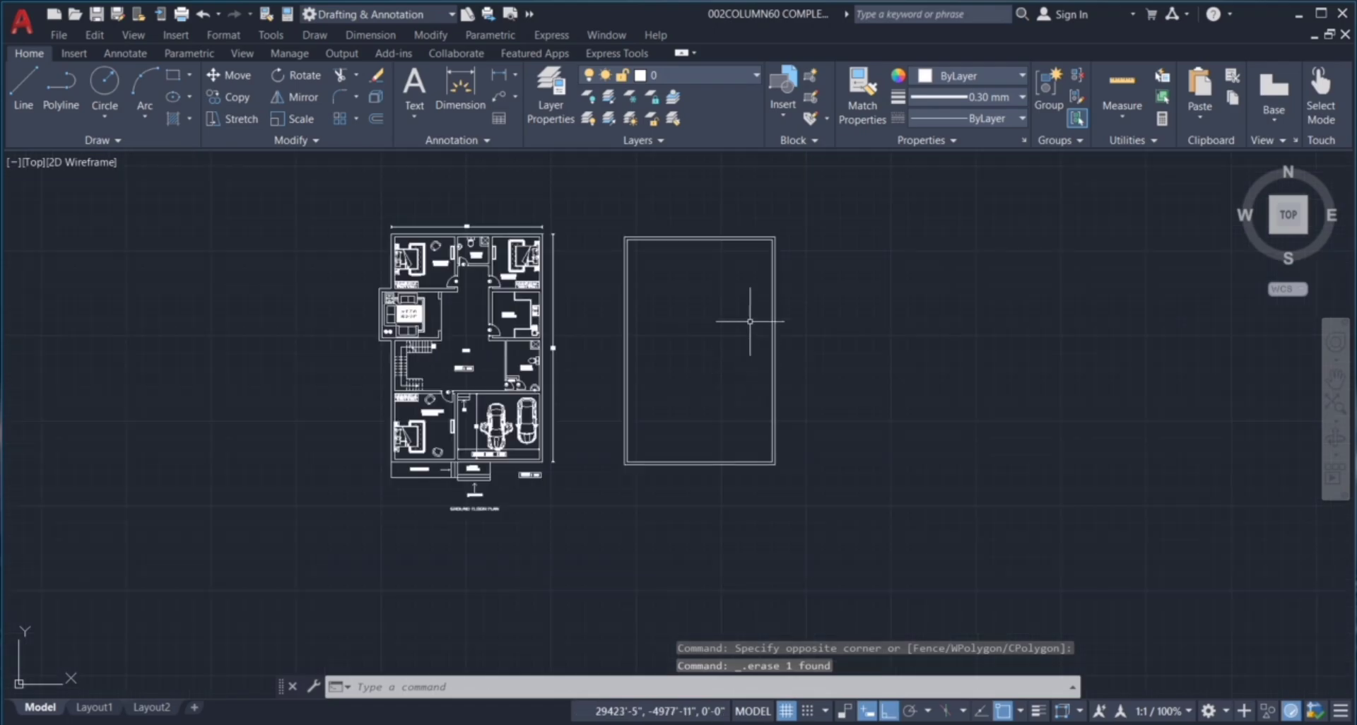
# Explode the inner outline into separate lines.
pyautogui.scroll(2, 749, 304)
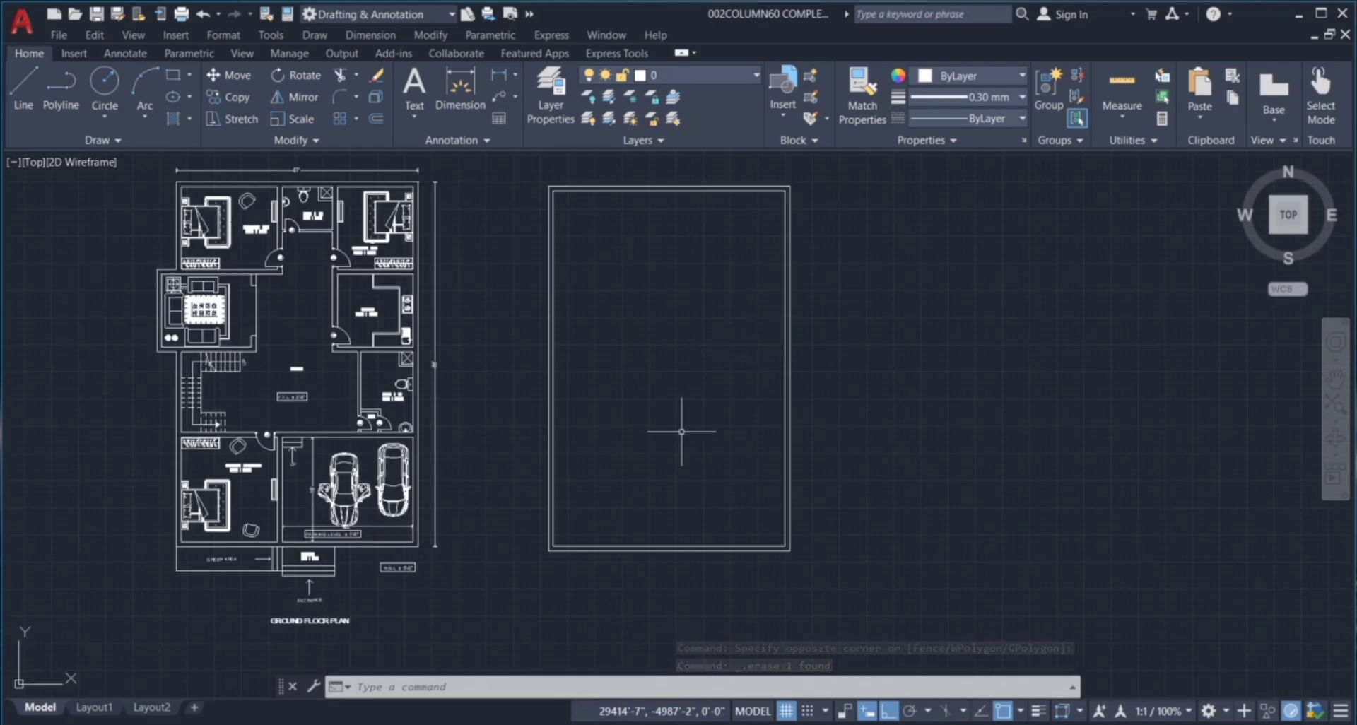
pyautogui.click(696, 547)
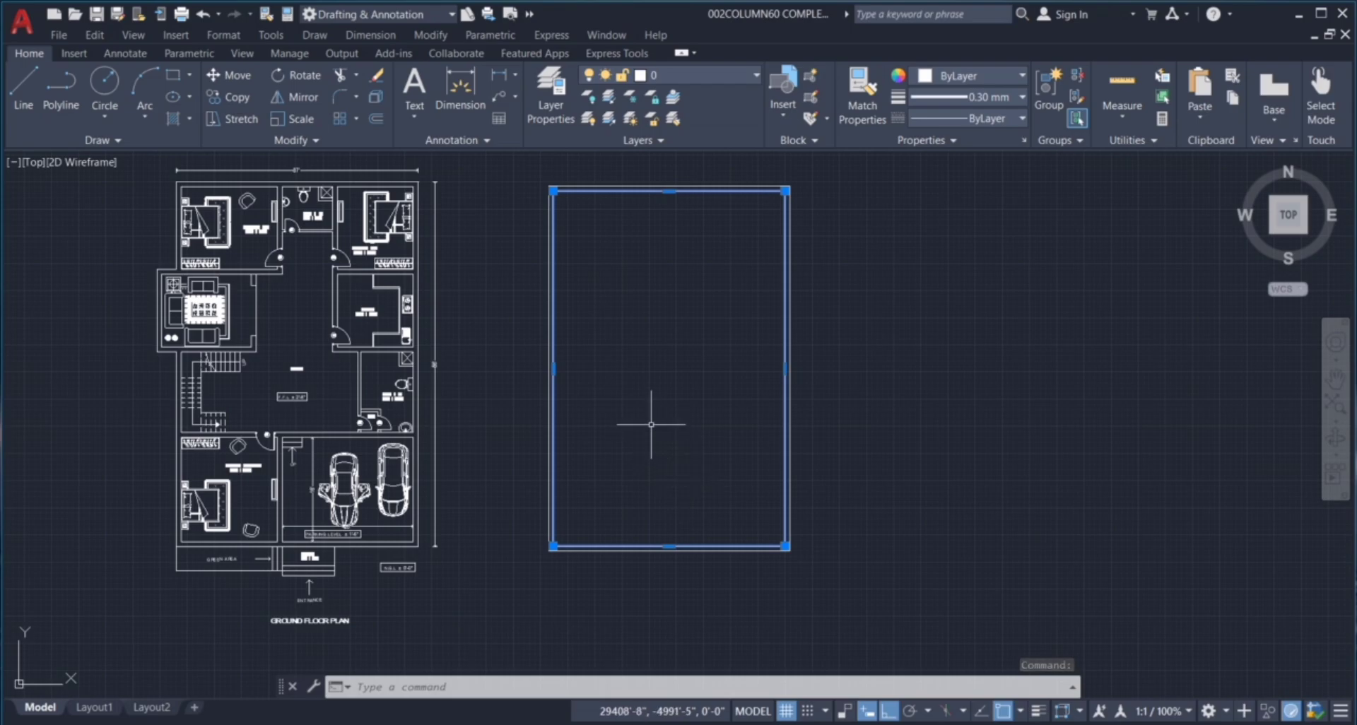
pyautogui.write('EX')
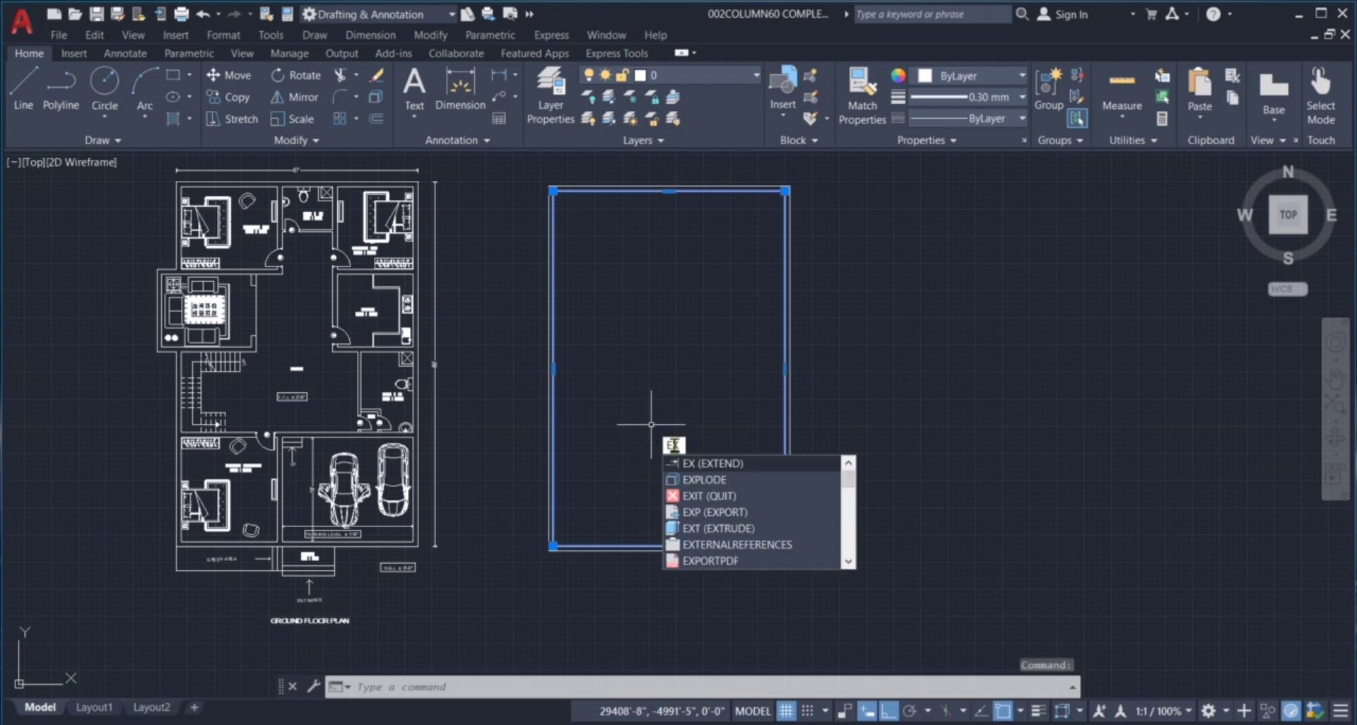
pyautogui.press('Down')
pyautogui.press('Return')
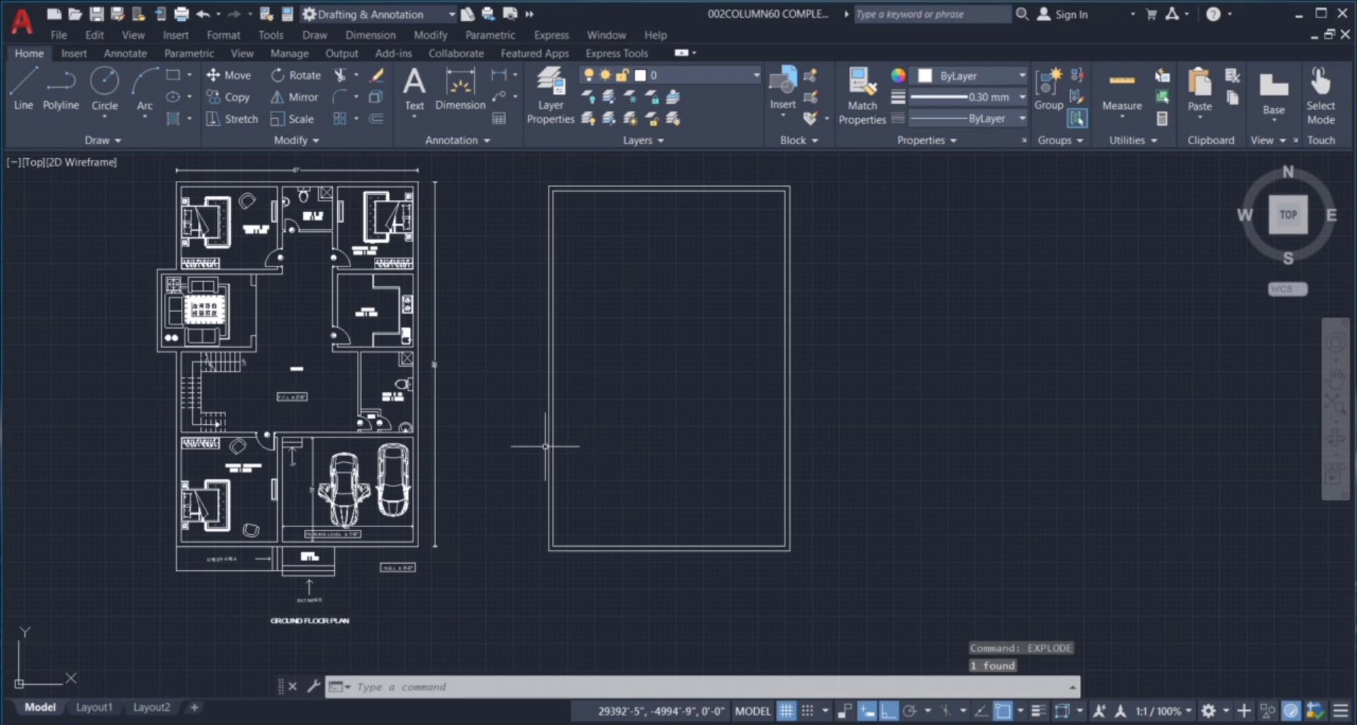
pyautogui.scroll(2, 530, 454)
pyautogui.click(555, 456)
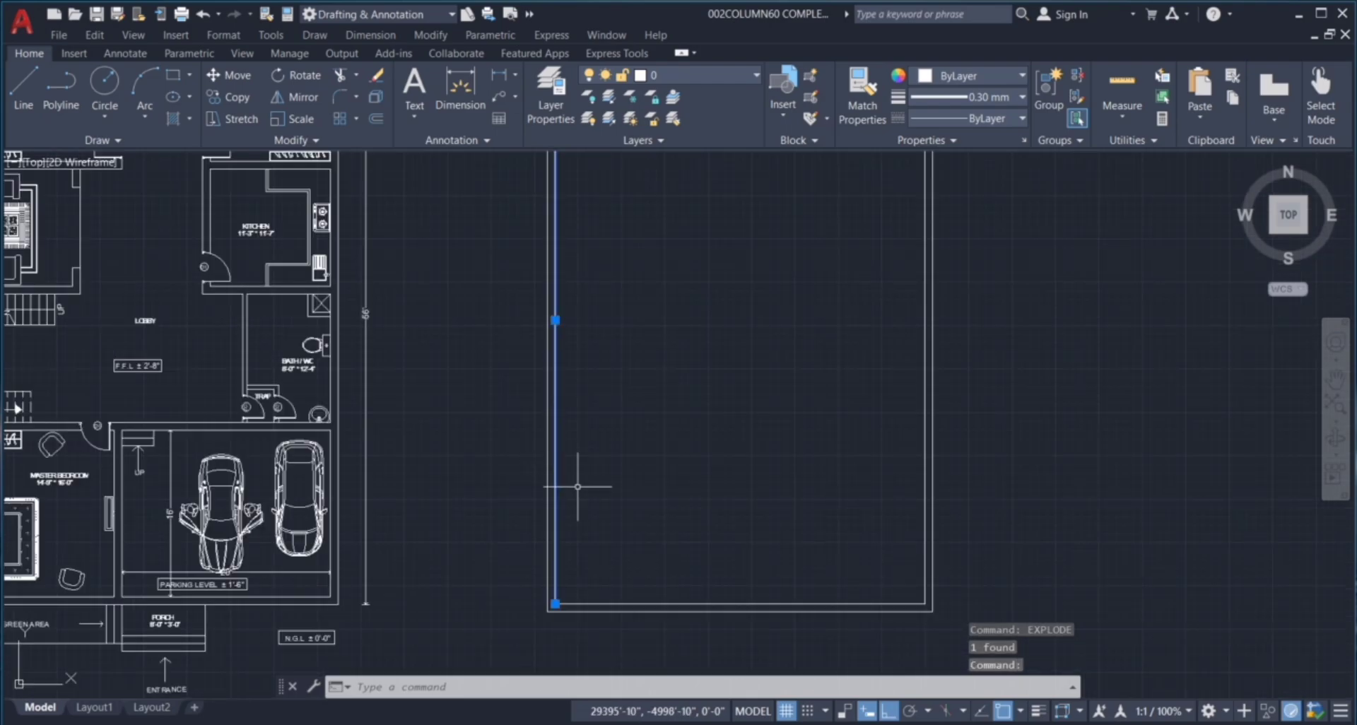
pyautogui.click(689, 601)
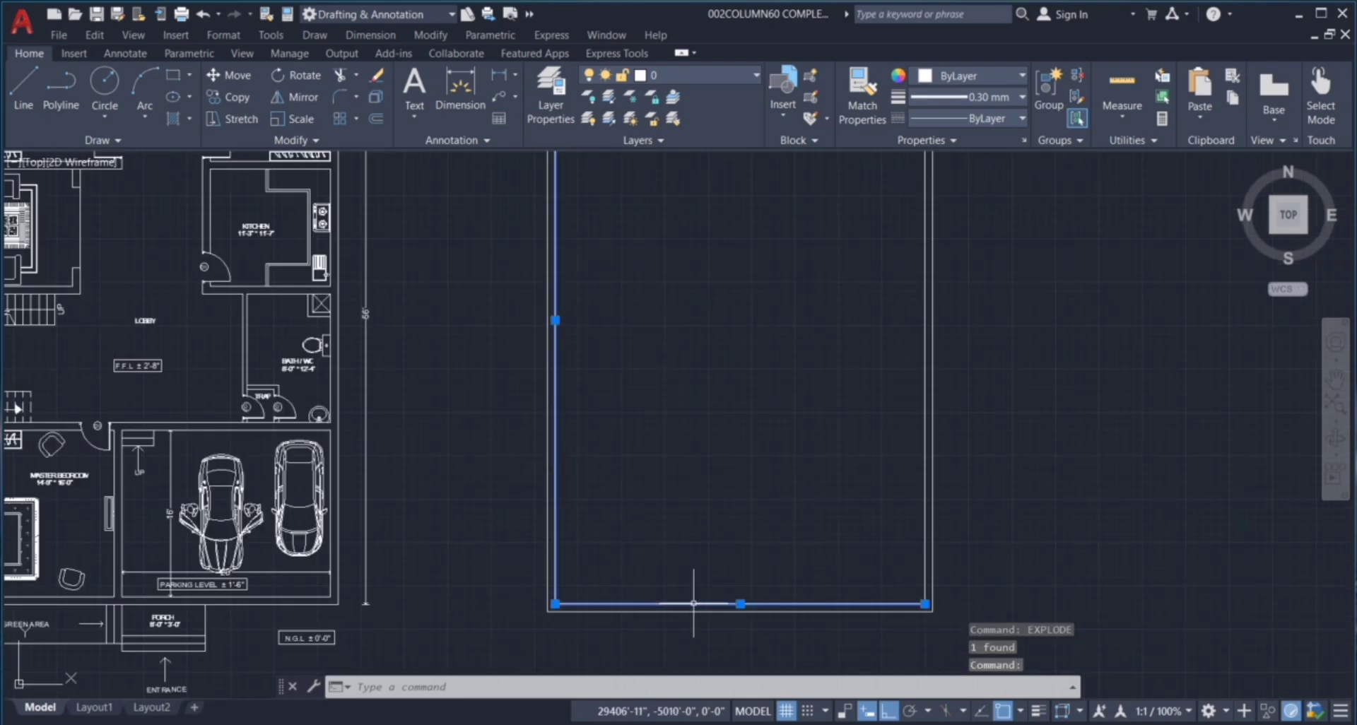
pyautogui.scroll(-2, 745, 615)
pyautogui.press('Escape')
pyautogui.press('Escape')
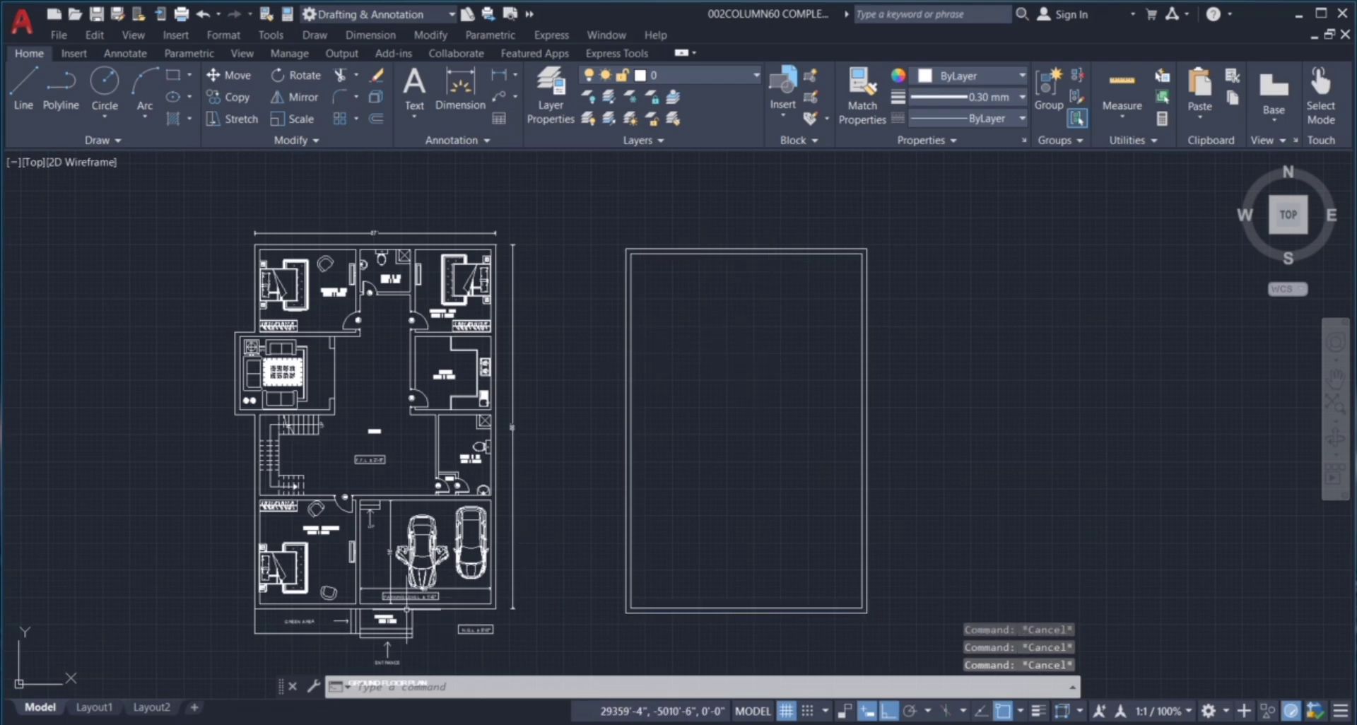
# Examine the width and depth dimensions of the parking area in the ground floor plan.
pyautogui.scroll(2, 392, 588)
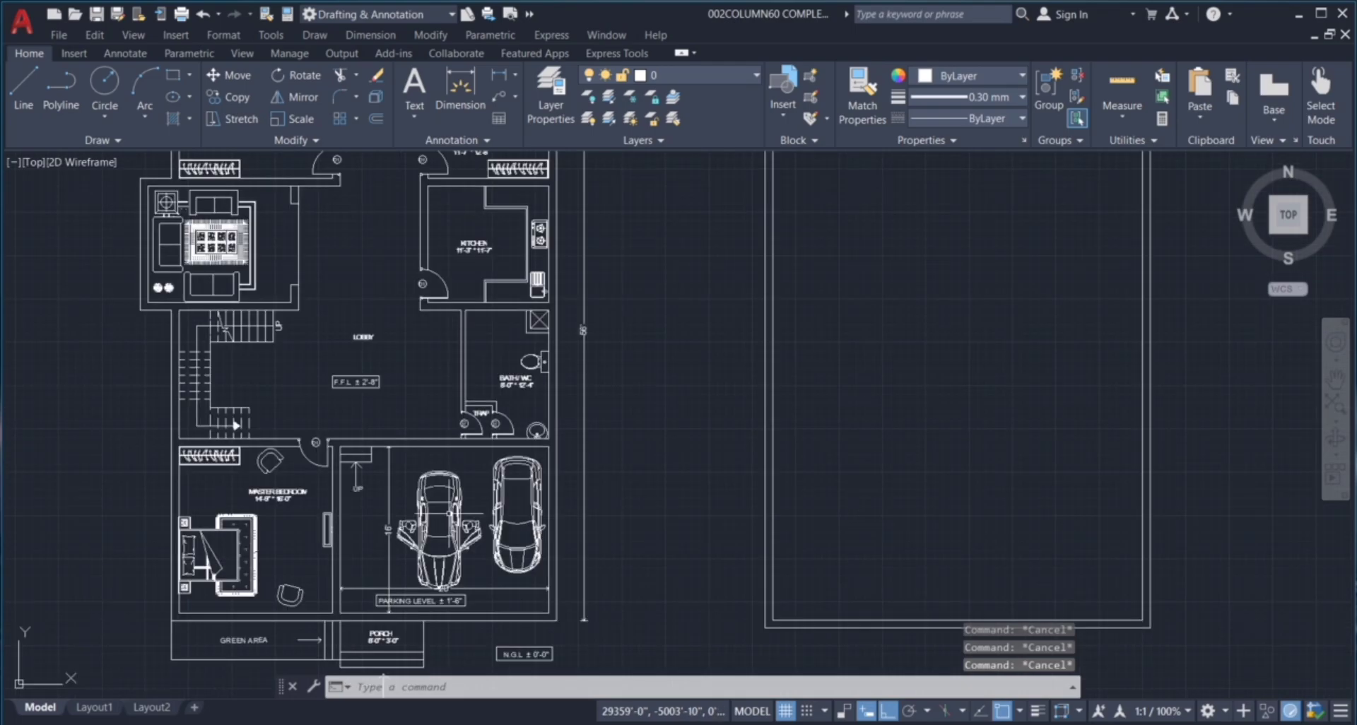
pyautogui.scroll(2, 479, 502)
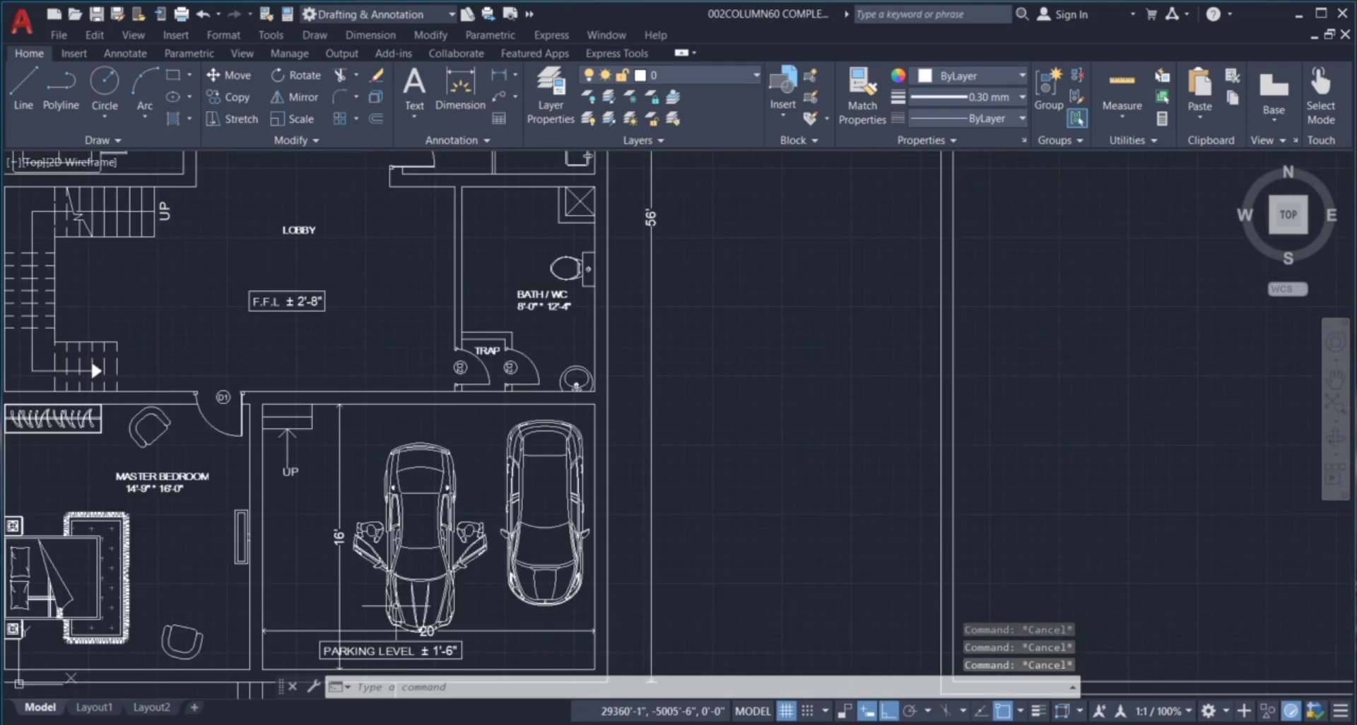
pyautogui.scroll(4, 503, 625)
pyautogui.click(507, 595)
pyautogui.click(503, 600)
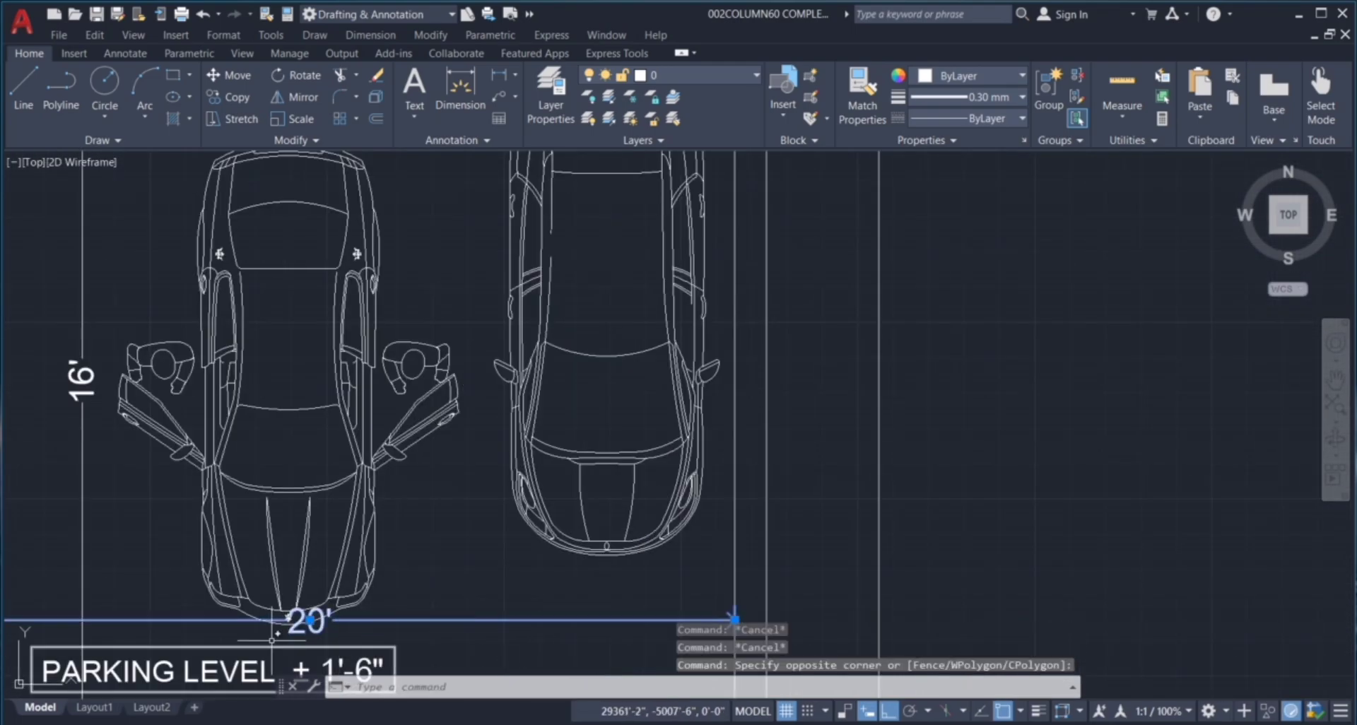
pyautogui.scroll(-4, 574, 590)
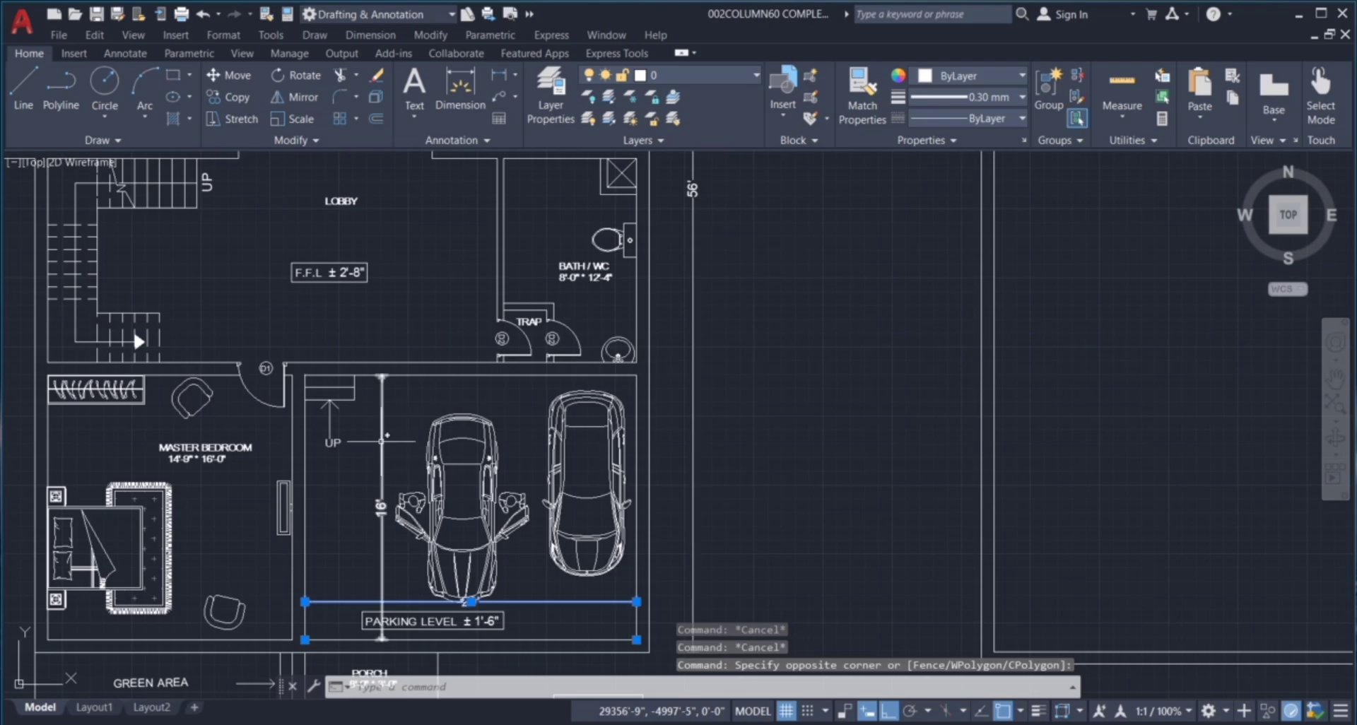
pyautogui.click(385, 442)
pyautogui.click(350, 488)
pyautogui.scroll(2, 450, 578)
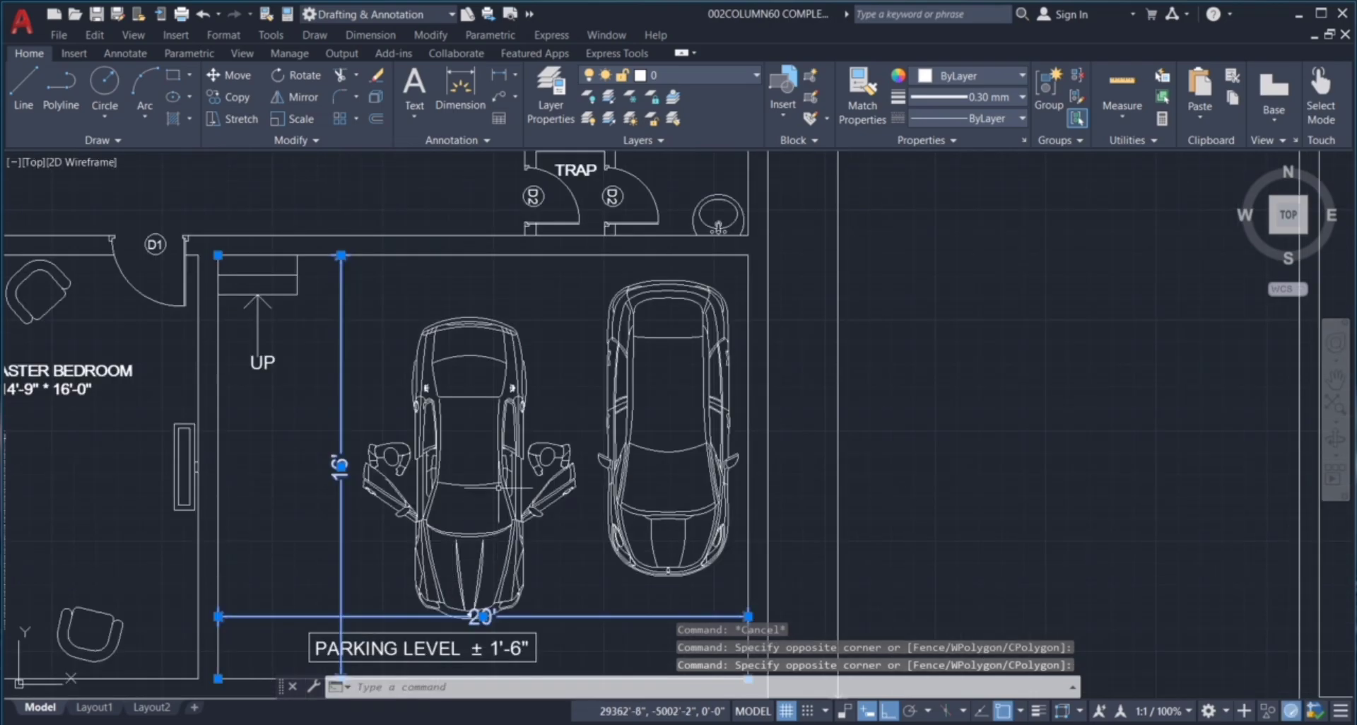
pyautogui.scroll(-2, 508, 431)
pyautogui.press('Escape')
pyautogui.press('Escape')
pyautogui.press('Escape')
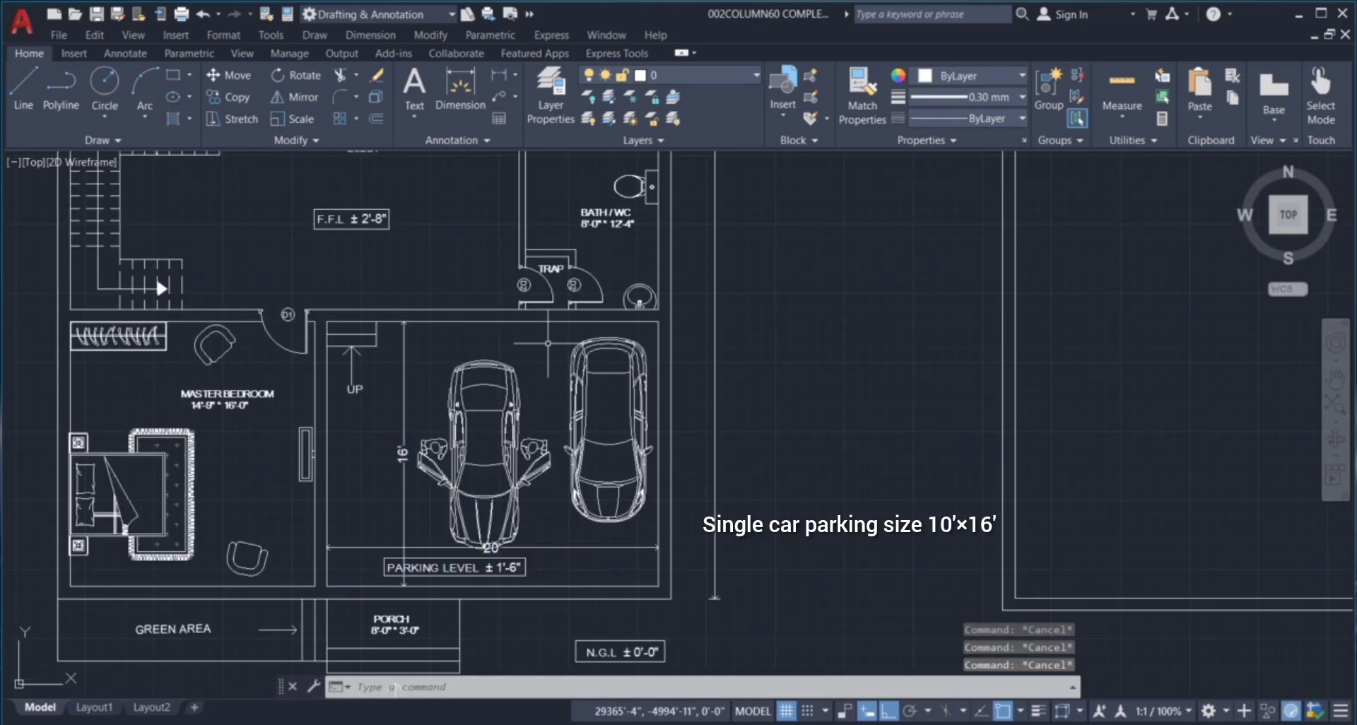
# Examine the single-car and double-car spaces within the plan's parking area.
pyautogui.click(548, 327)
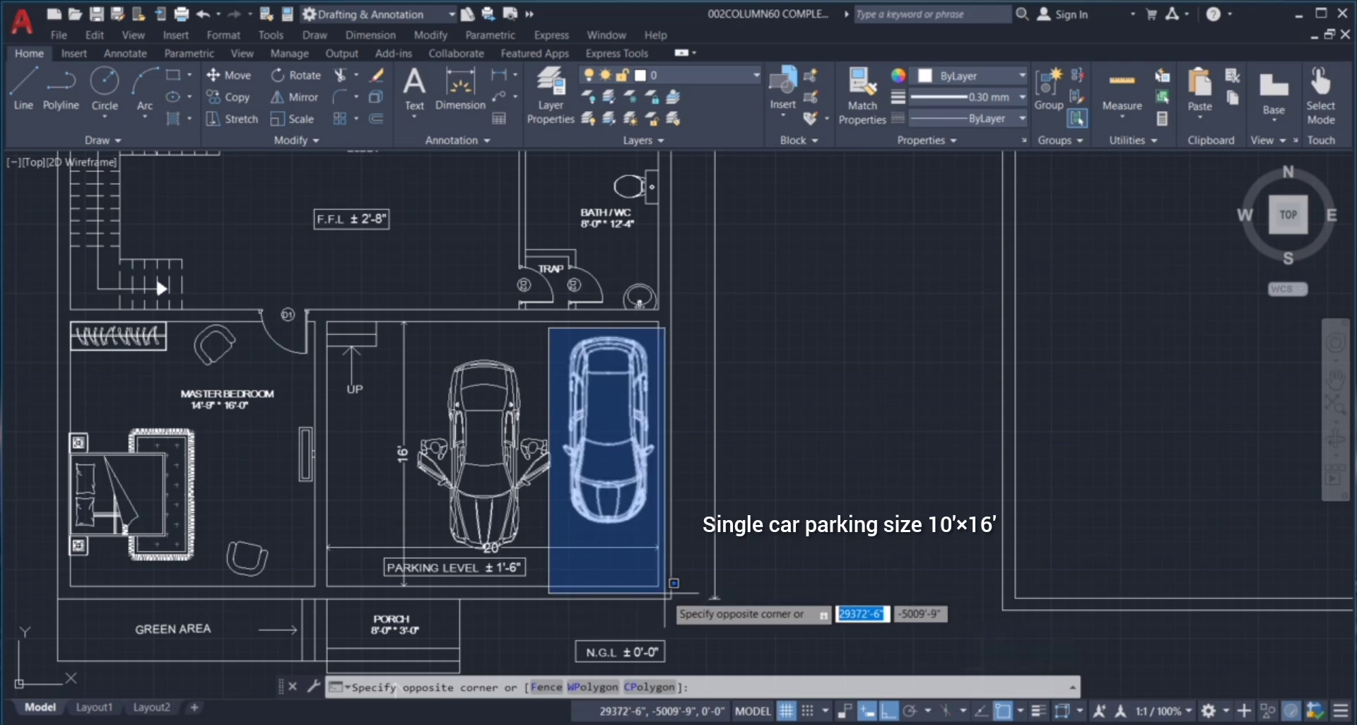
pyautogui.press('Escape')
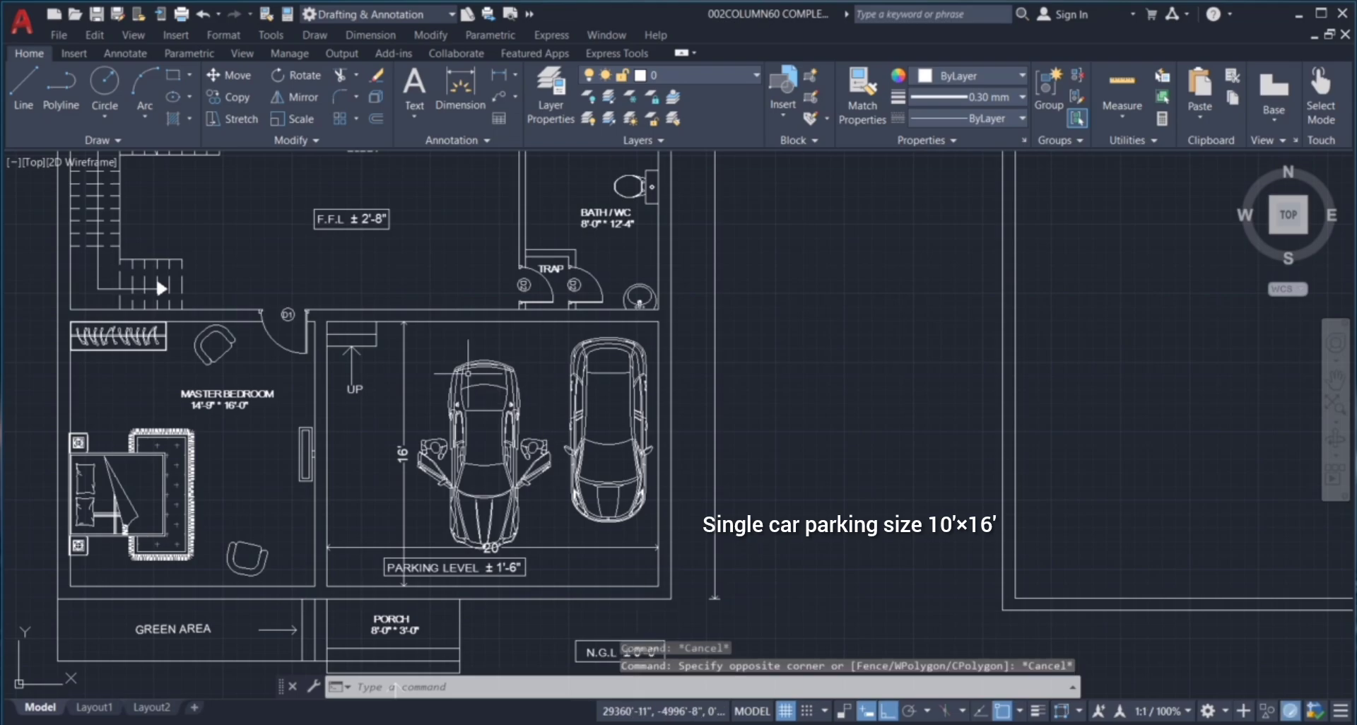
pyautogui.click(397, 341)
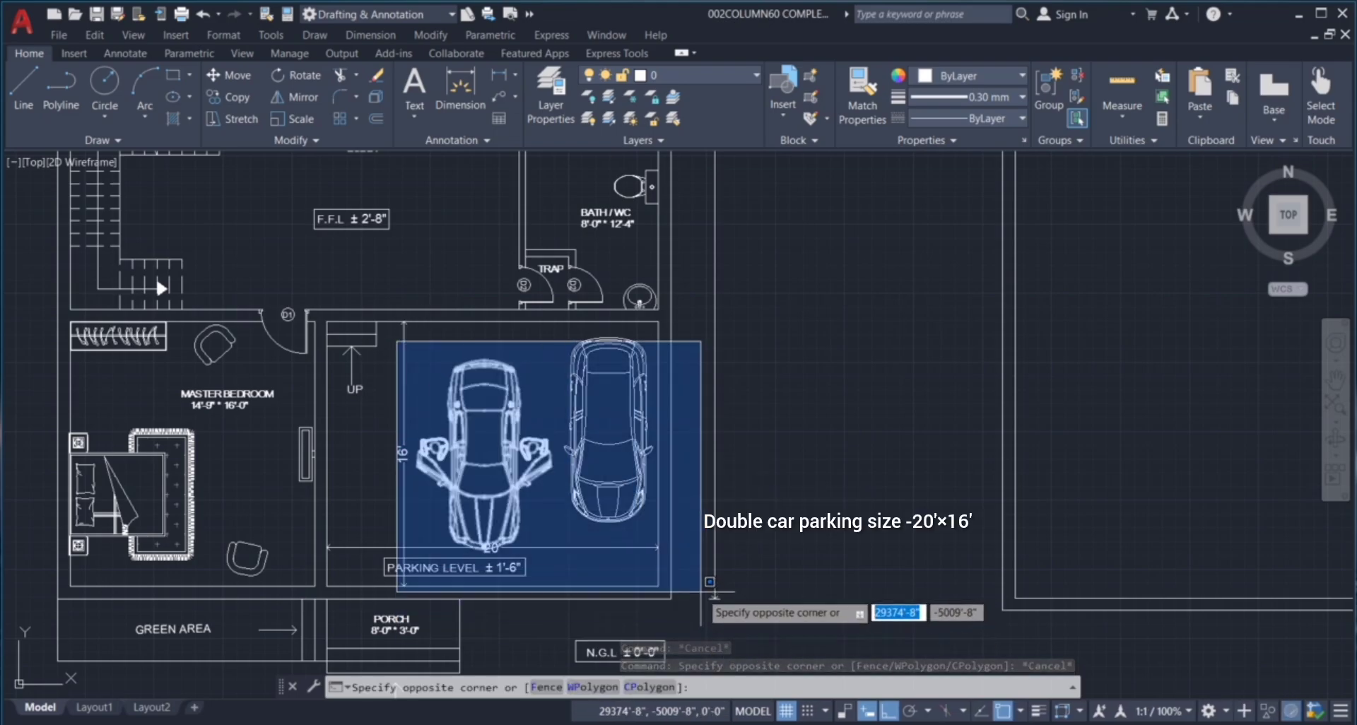
pyautogui.press('Escape')
pyautogui.press('Escape')
pyautogui.press('Escape')
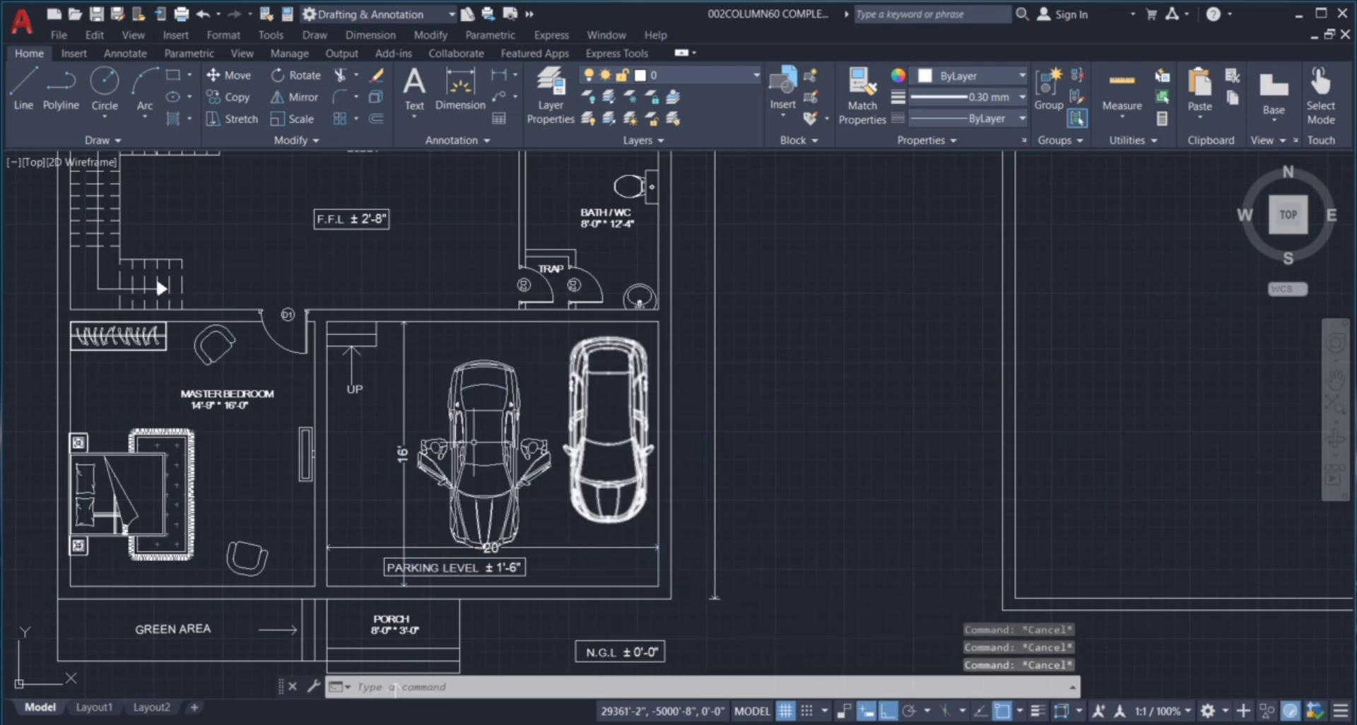
pyautogui.scroll(-4, 354, 466)
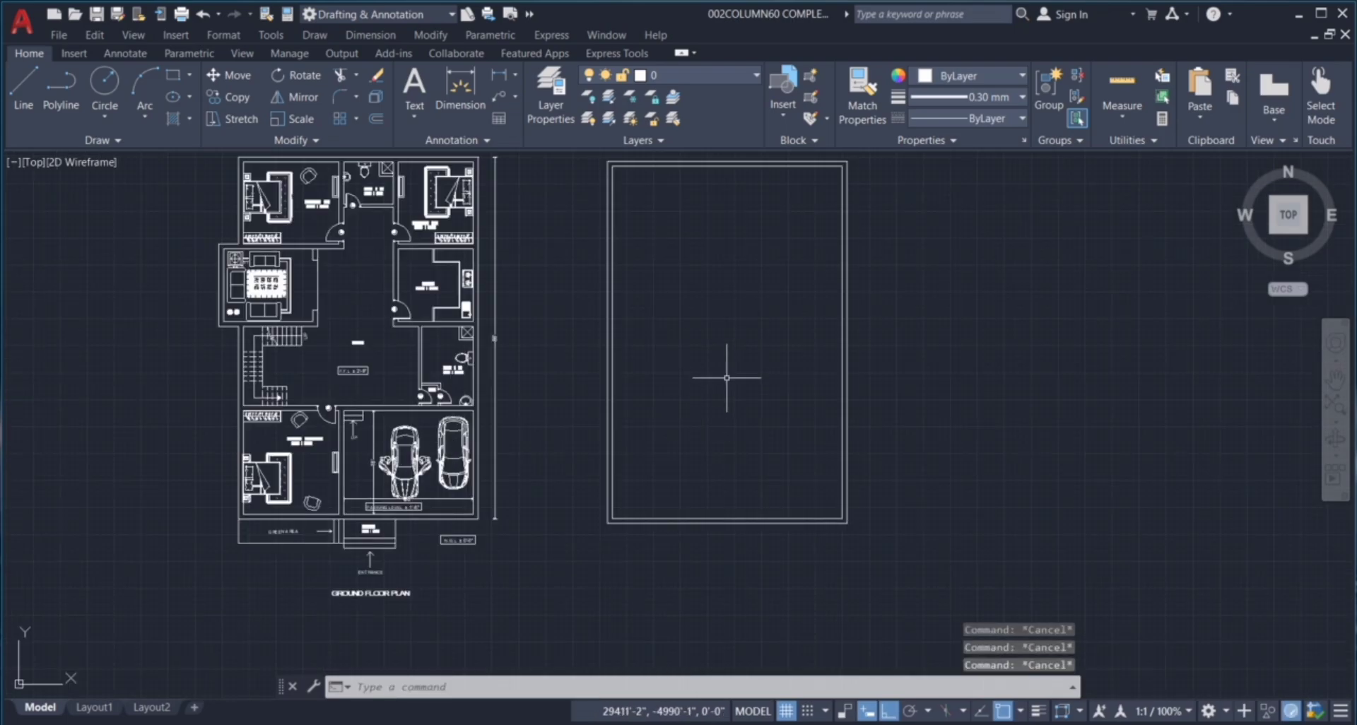
# Offset the right inner wall line 20' inward, and offset the resulting line a further 9" left to form a vertical partition wall.
pyautogui.scroll(2, 816, 233)
pyautogui.scroll(-2, 819, 231)
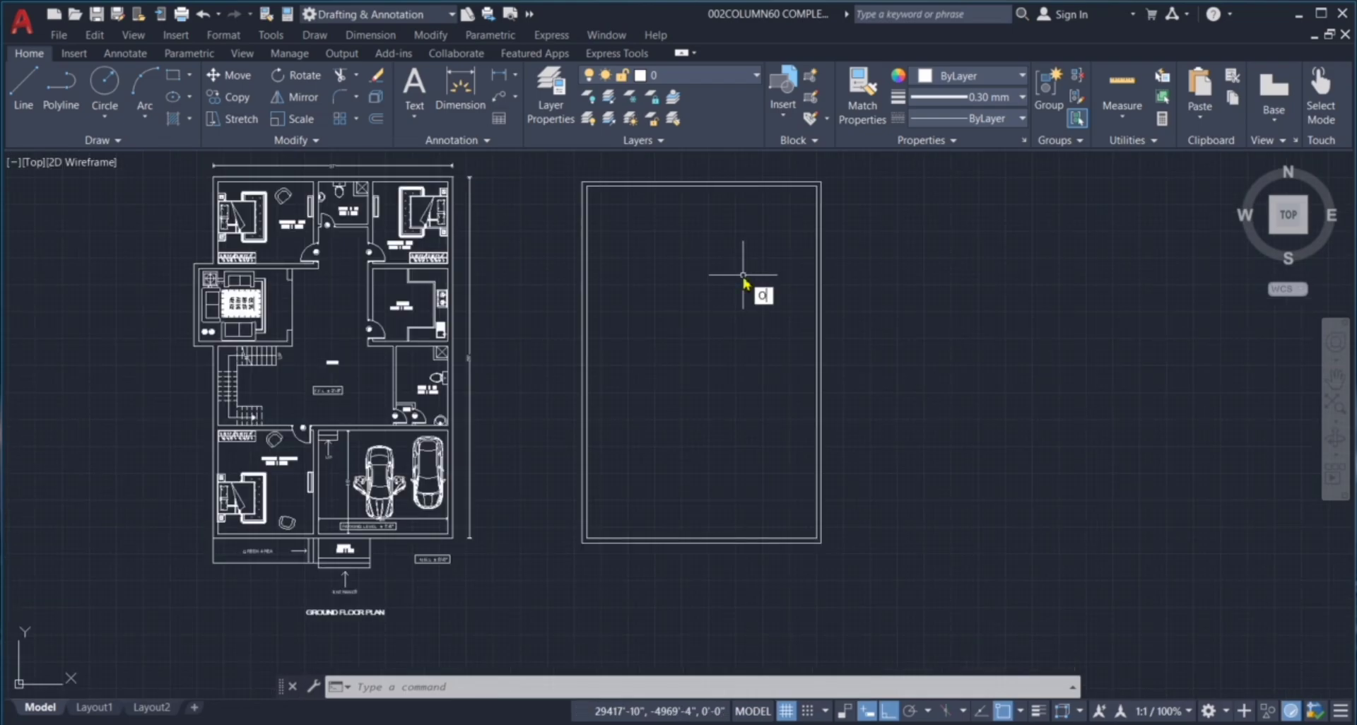
pyautogui.press('Return')
pyautogui.write('20')
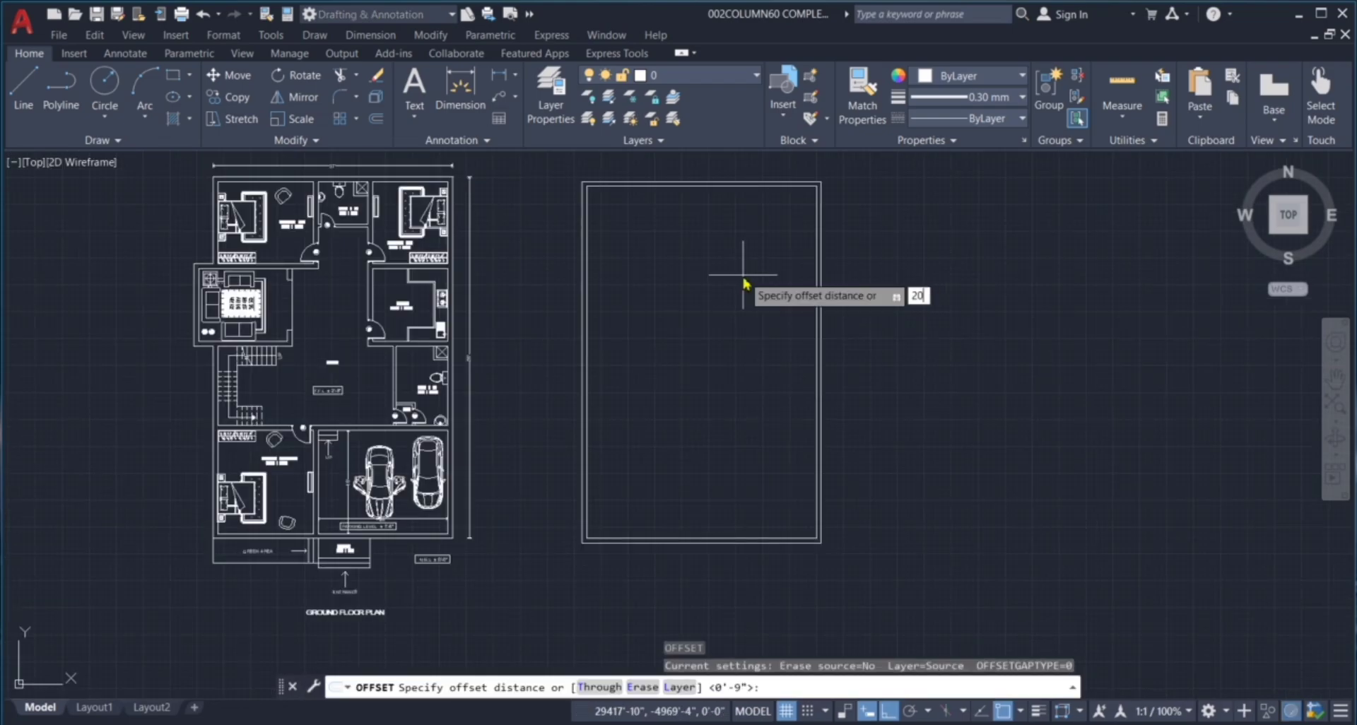
pyautogui.press('Return')
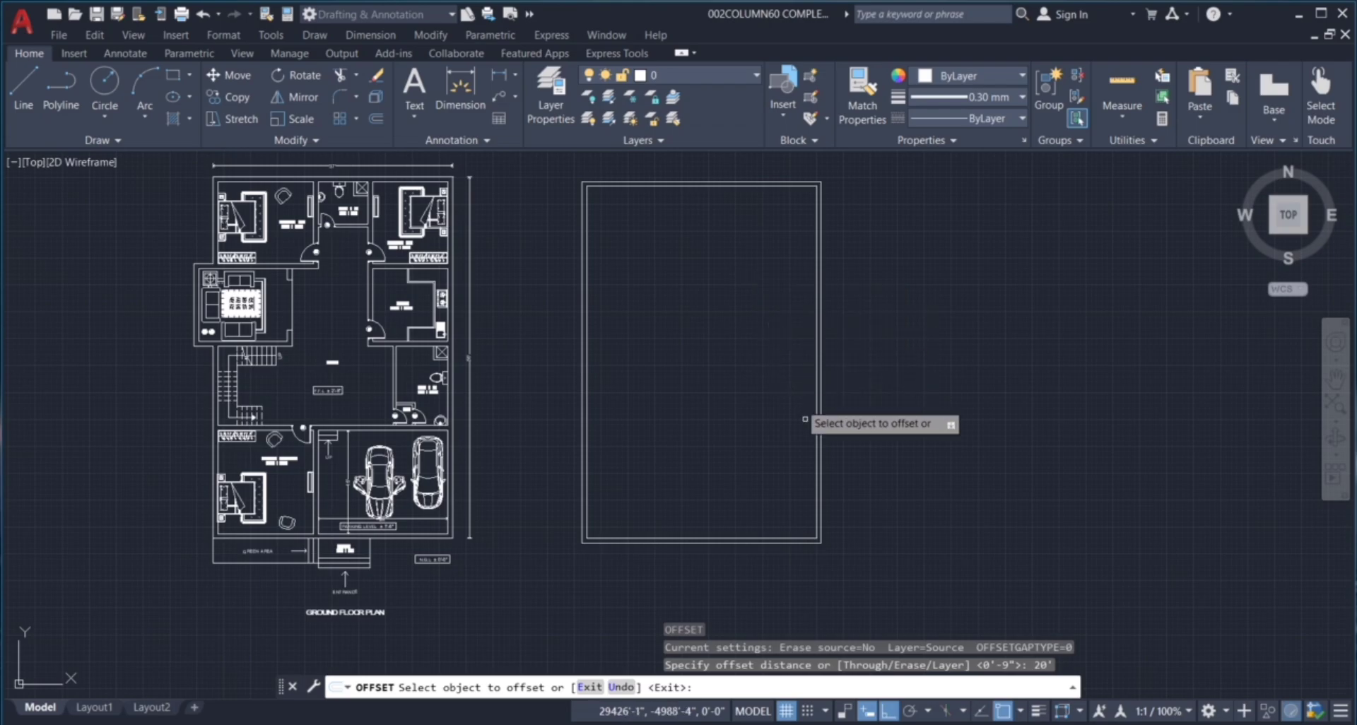
pyautogui.click(817, 456)
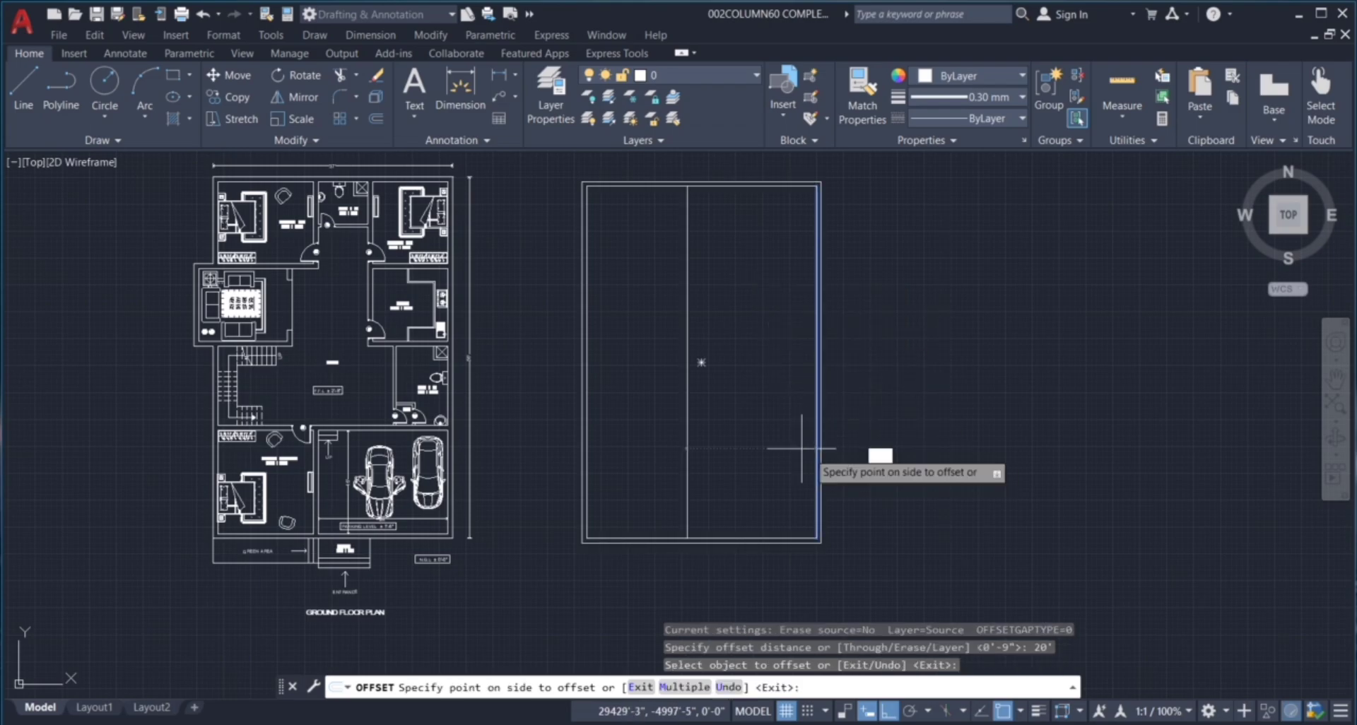
pyautogui.click(700, 452)
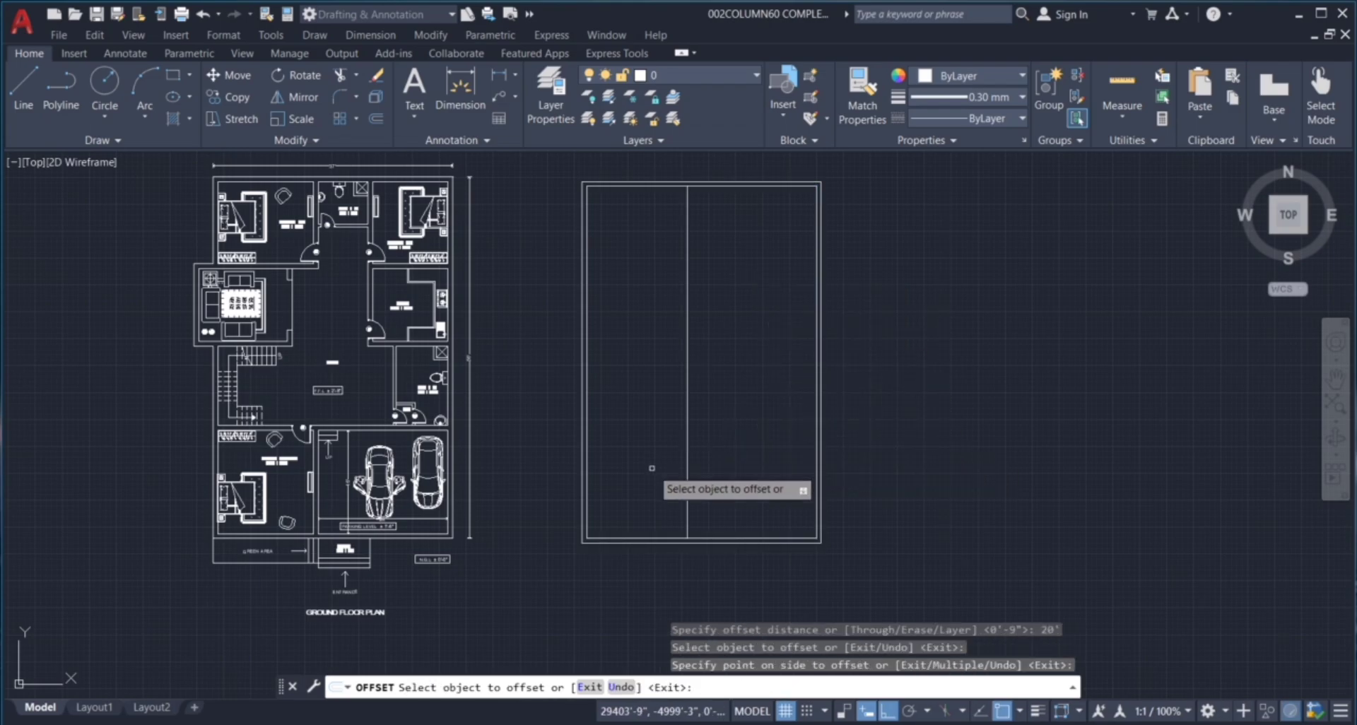
pyautogui.click(687, 468)
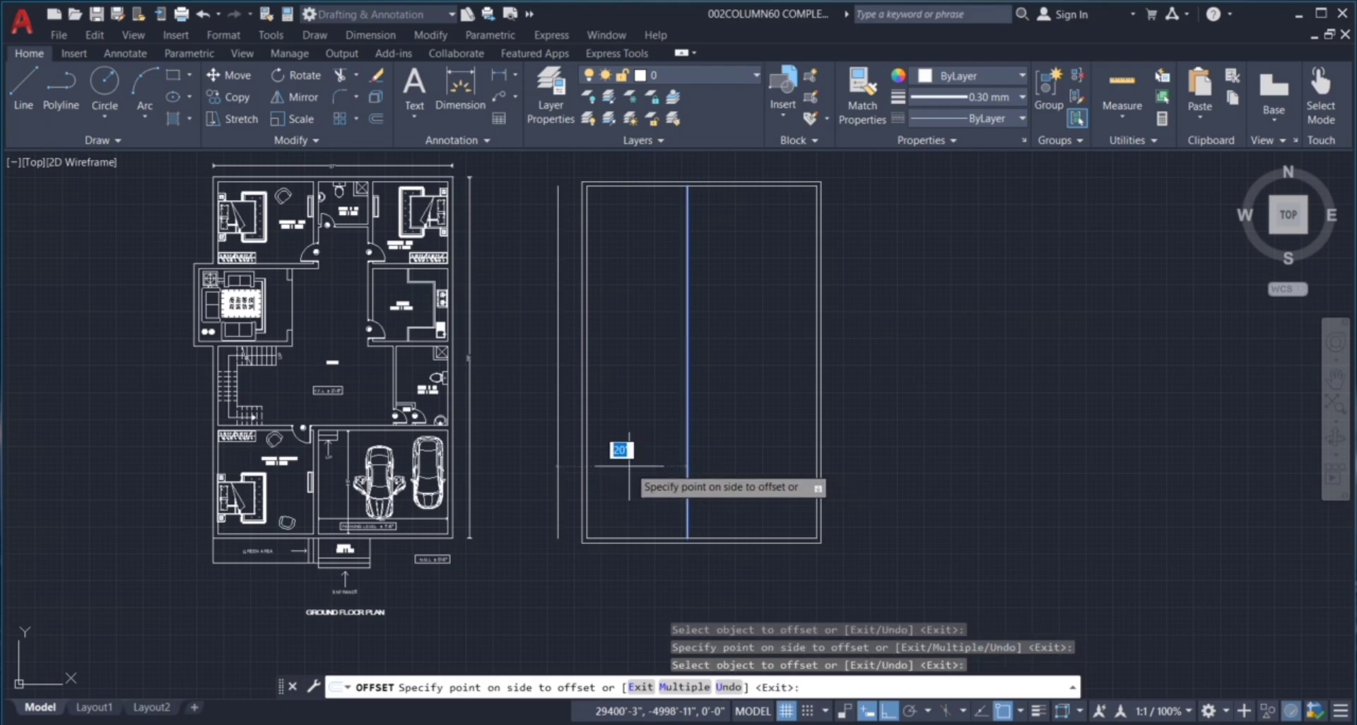
pyautogui.write('9"')
pyautogui.press('Return')
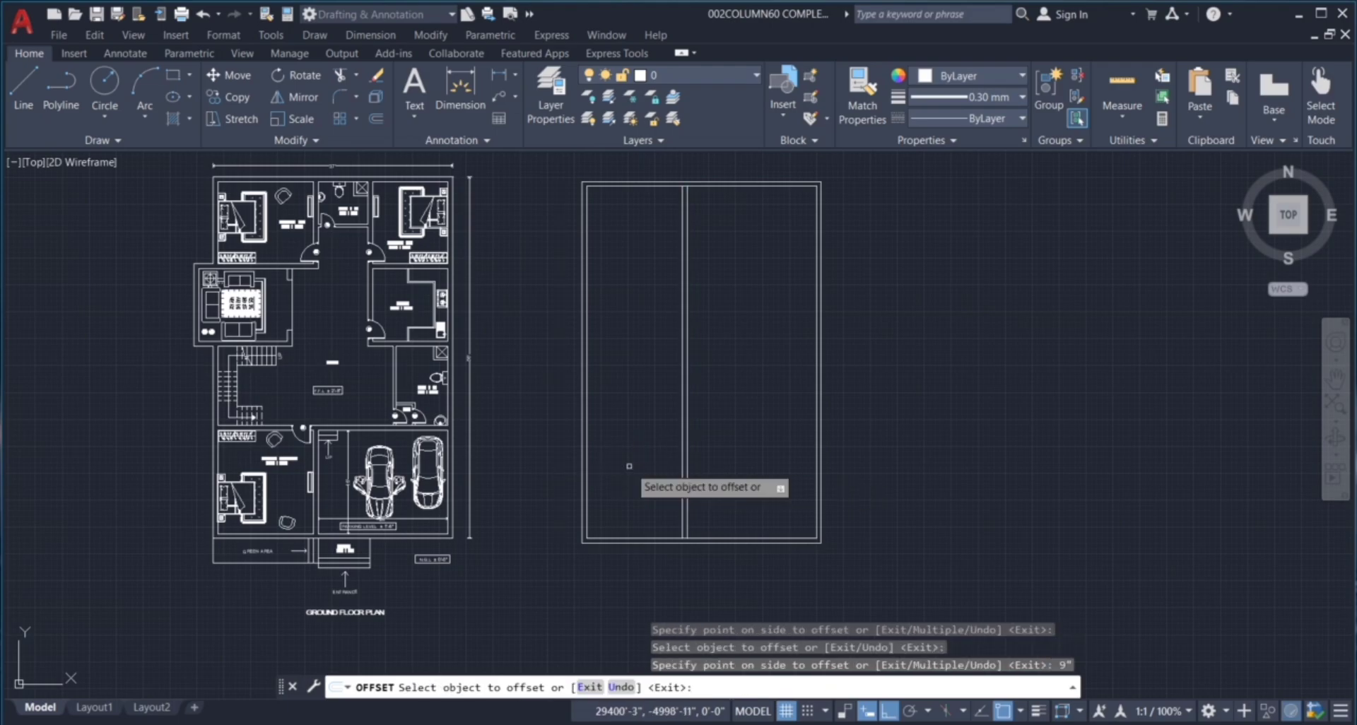
# Offset the bottom inner wall line 16' upward, and offset the resulting line a further 9" up to form a horizontal partition wall.
pyautogui.click(726, 540)
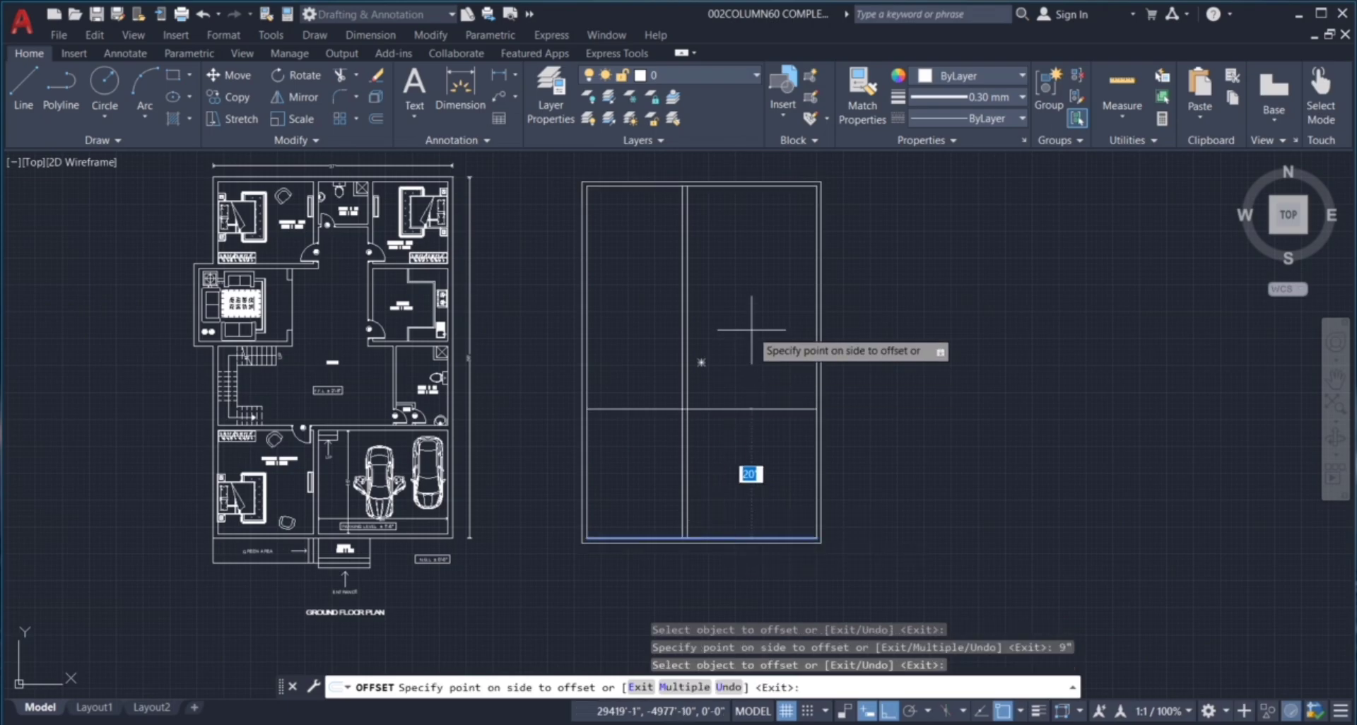
pyautogui.write("16'")
pyautogui.press('Return')
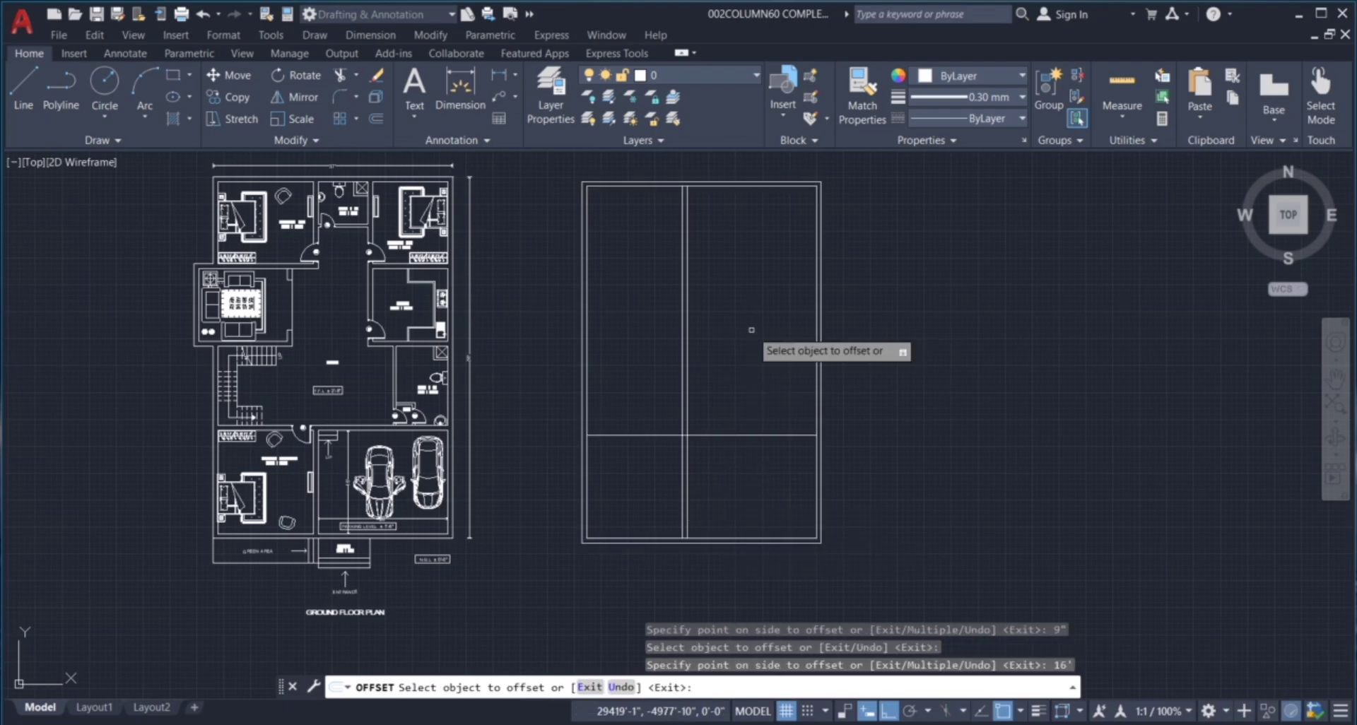
pyautogui.click(764, 434)
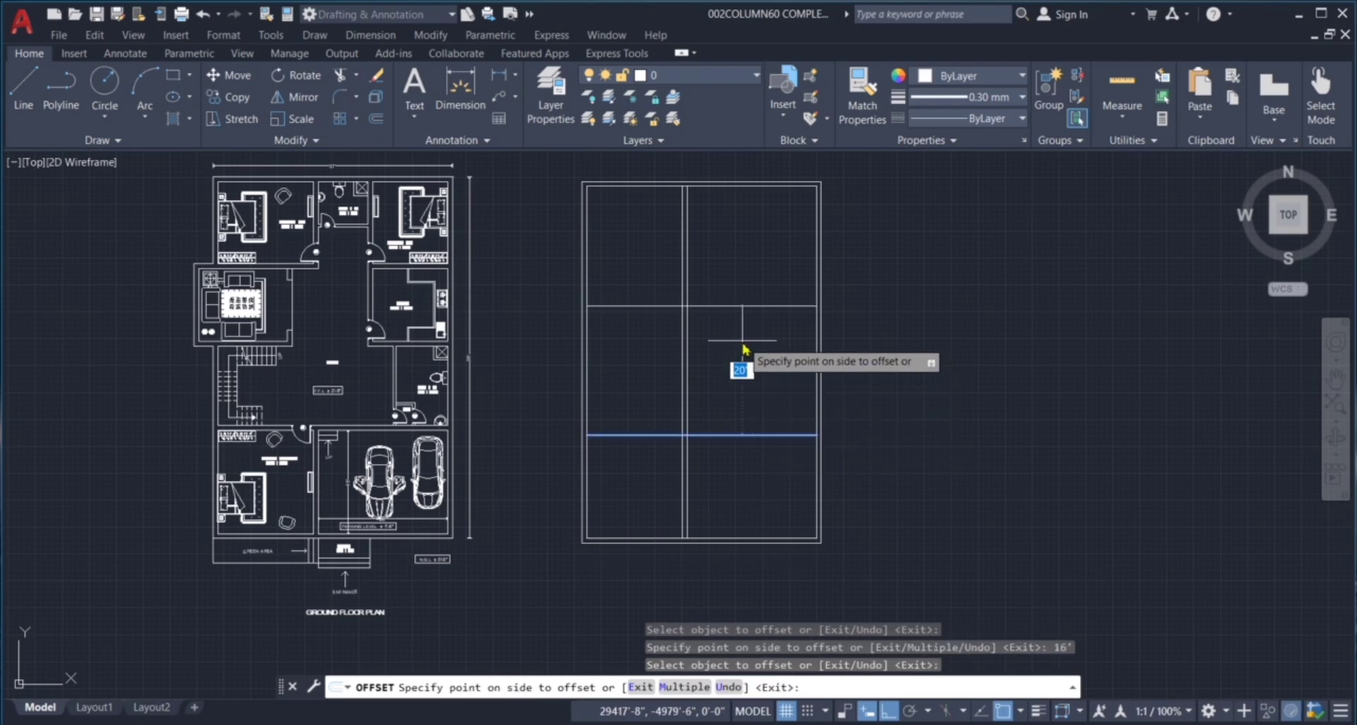
pyautogui.press('Escape')
pyautogui.press('Escape')
pyautogui.press('Escape')
pyautogui.press('Escape')
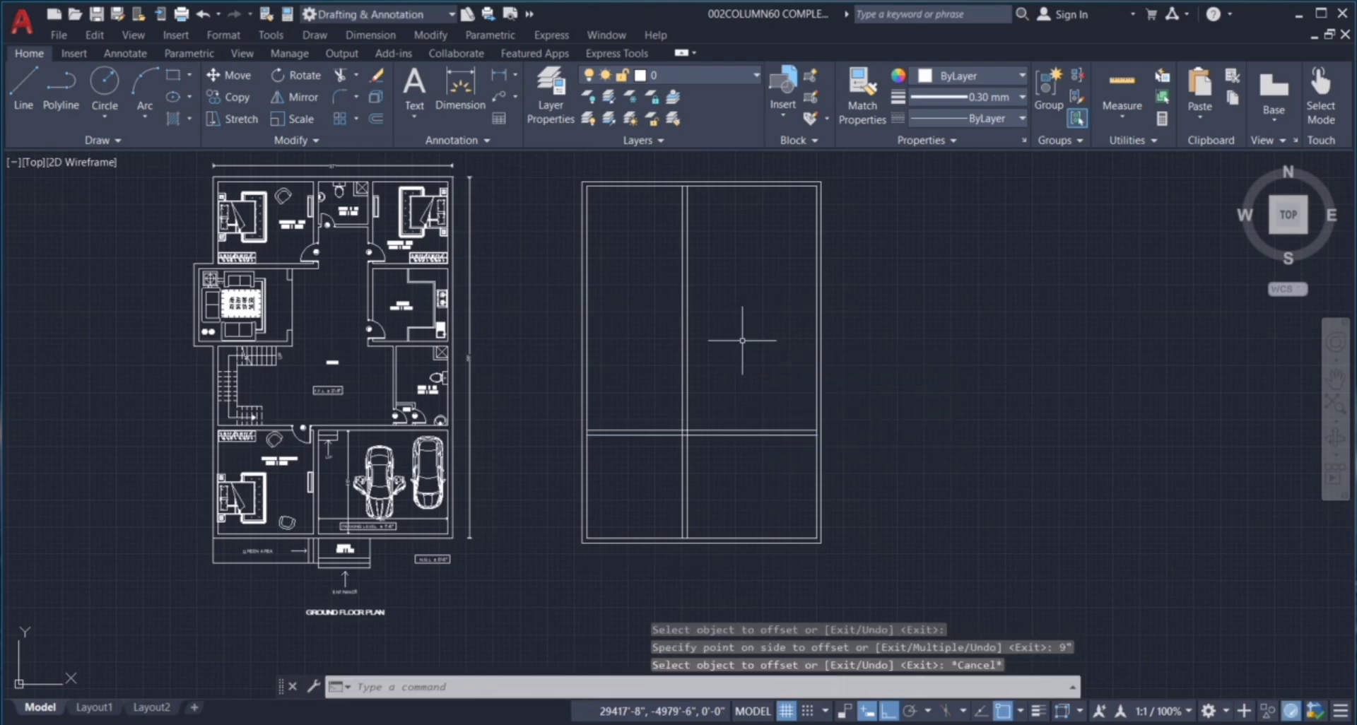
pyautogui.click(715, 448)
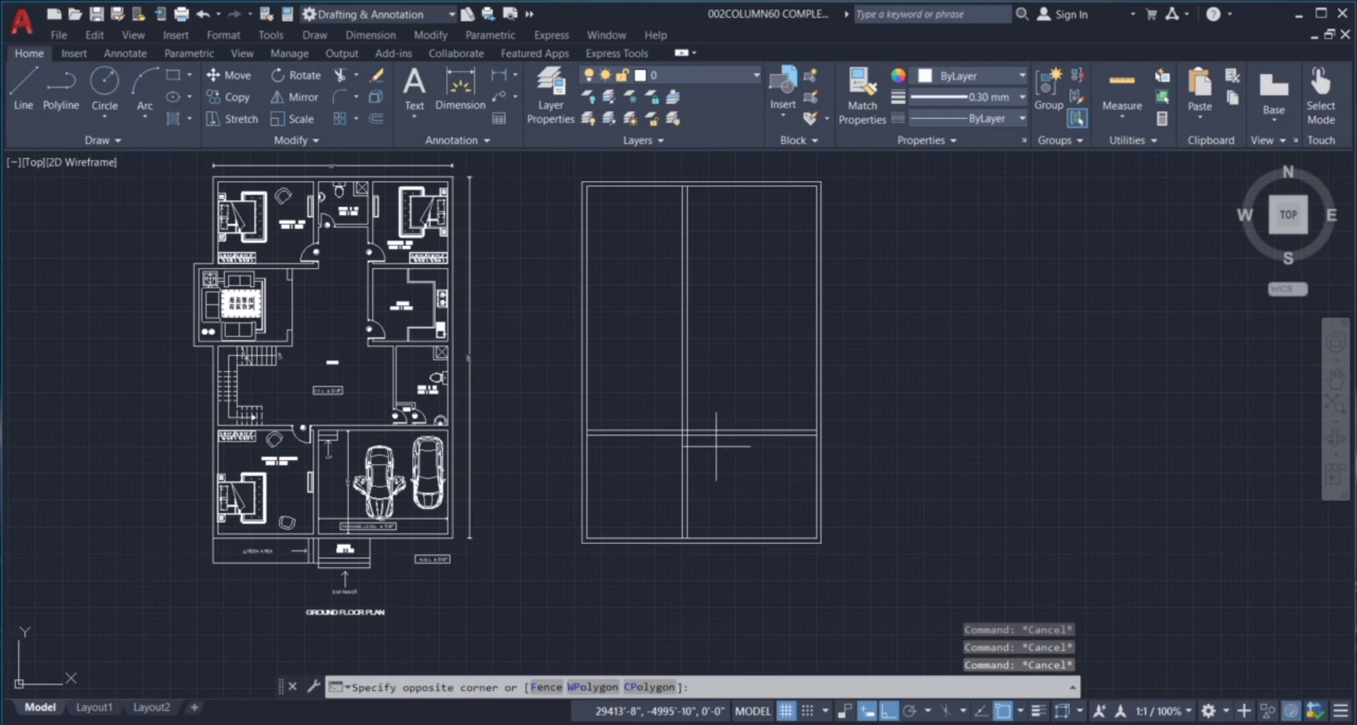
pyautogui.click(797, 495)
pyautogui.press('Escape')
pyautogui.press('Escape')
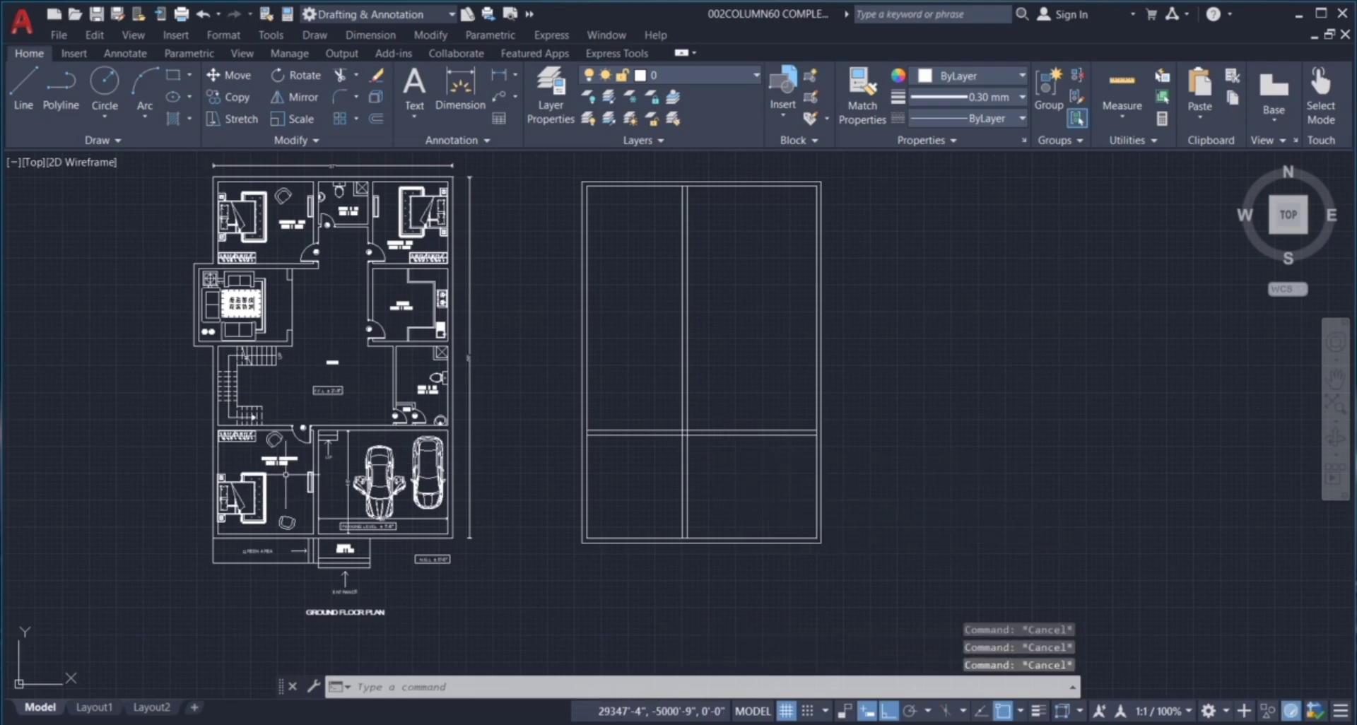
pyautogui.scroll(1, 275, 466)
pyautogui.scroll(-1, 240, 505)
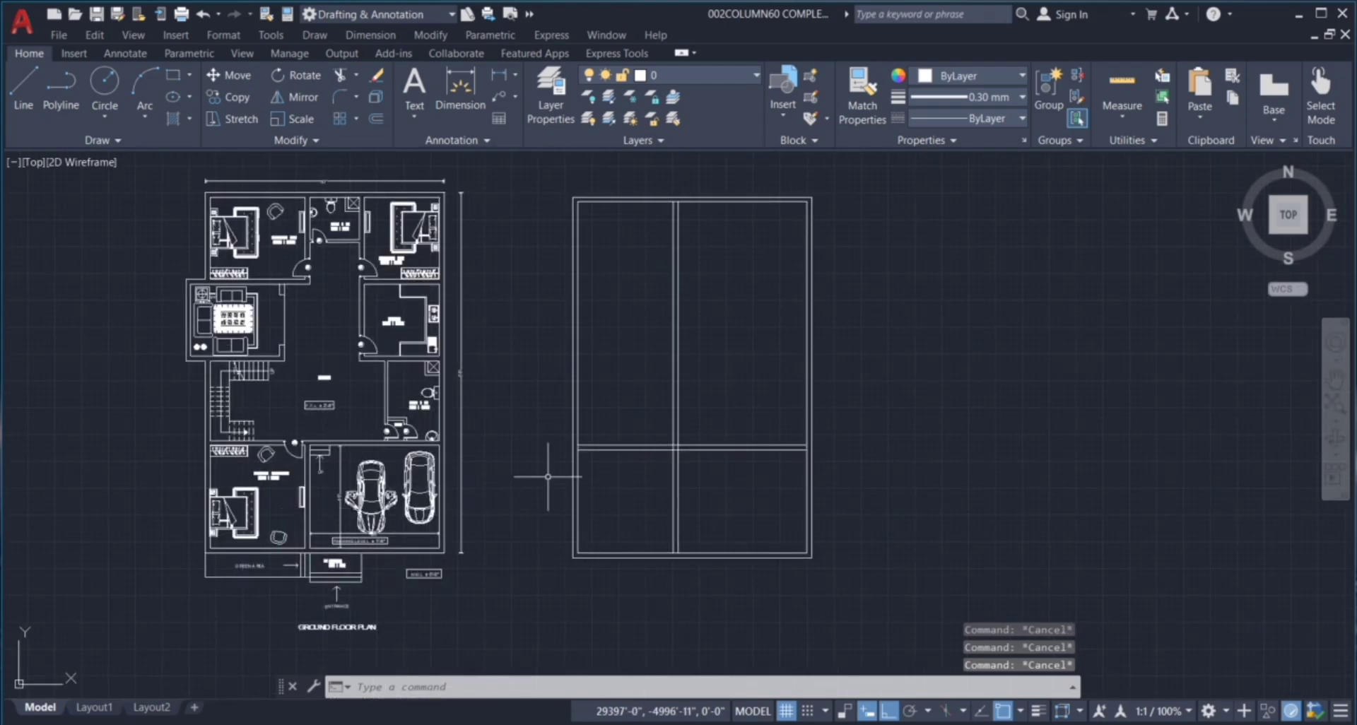
pyautogui.scroll(2, 631, 479)
pyautogui.click(655, 536)
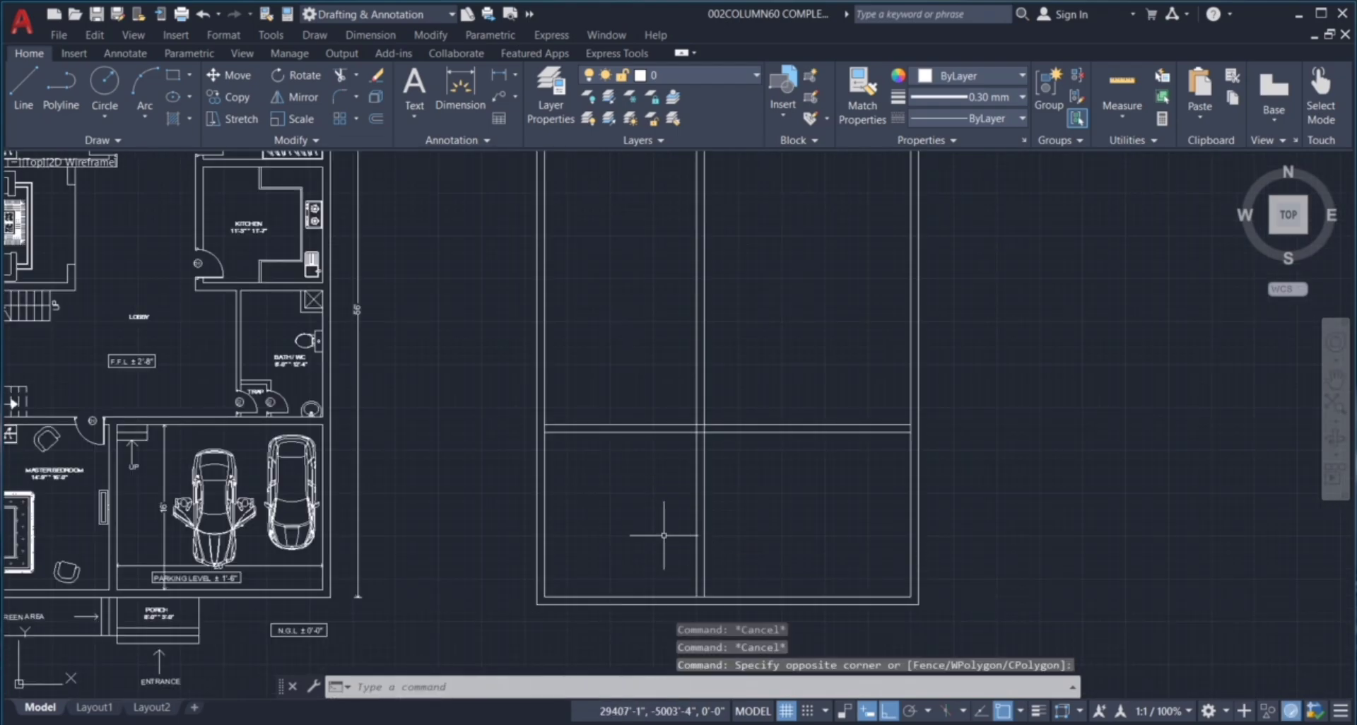
pyautogui.press('Escape')
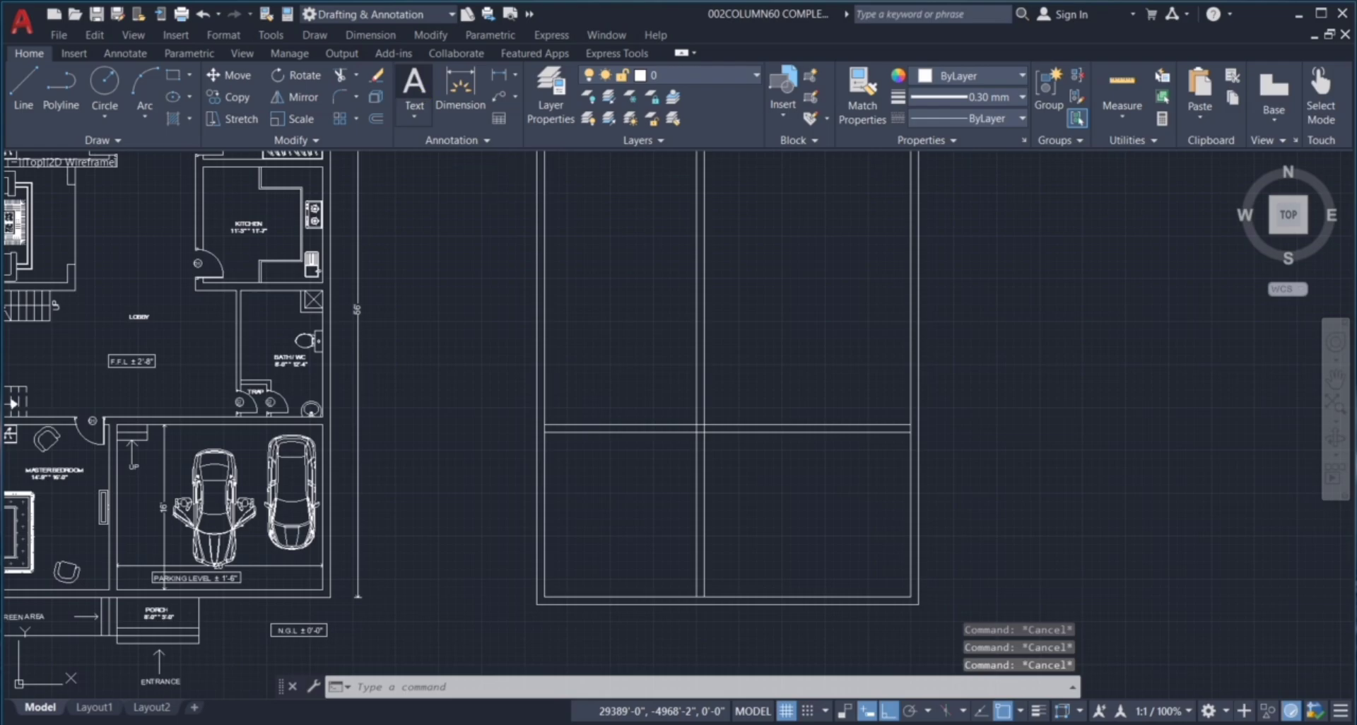
# Add a two-line multiline text label reading GARAGE and 20'-0" * 16'-0" in the lower right room of the new layout.
pyautogui.click(414, 90)
pyautogui.click(742, 485)
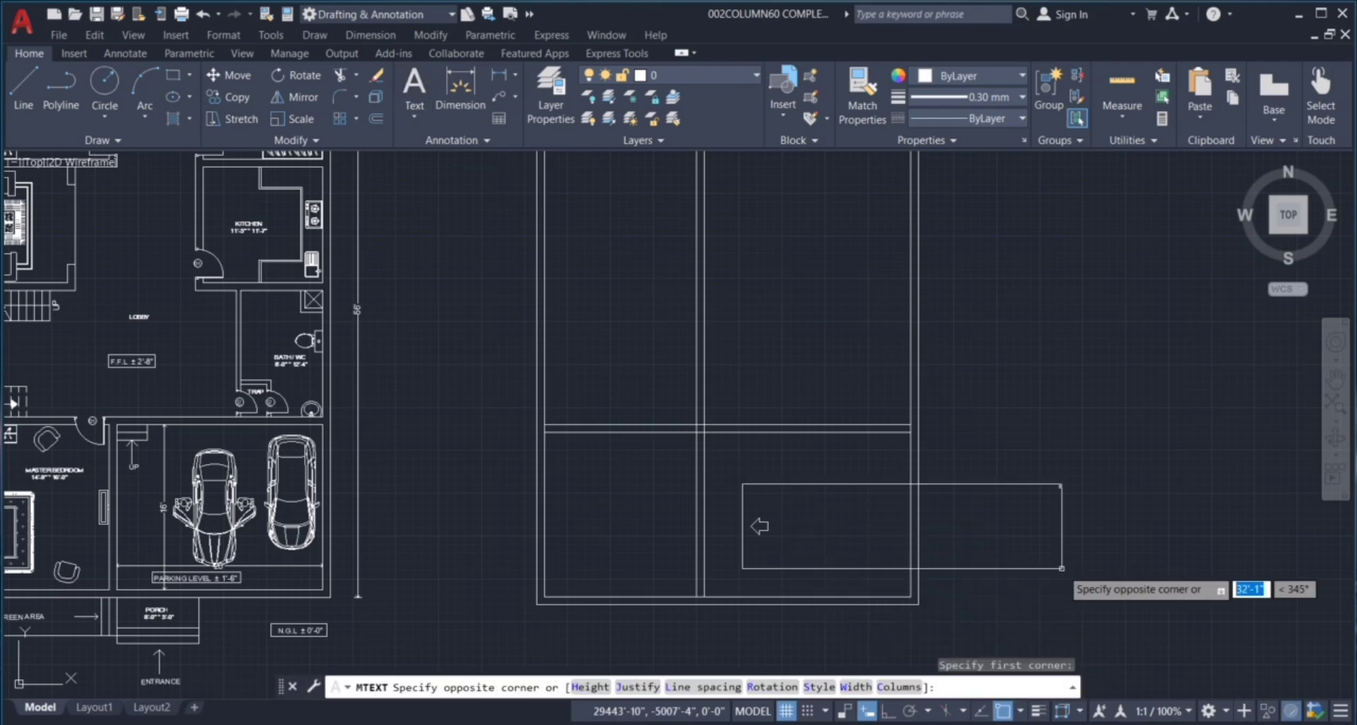
pyautogui.click(1029, 546)
pyautogui.write('GARAGE 20\'-0"')
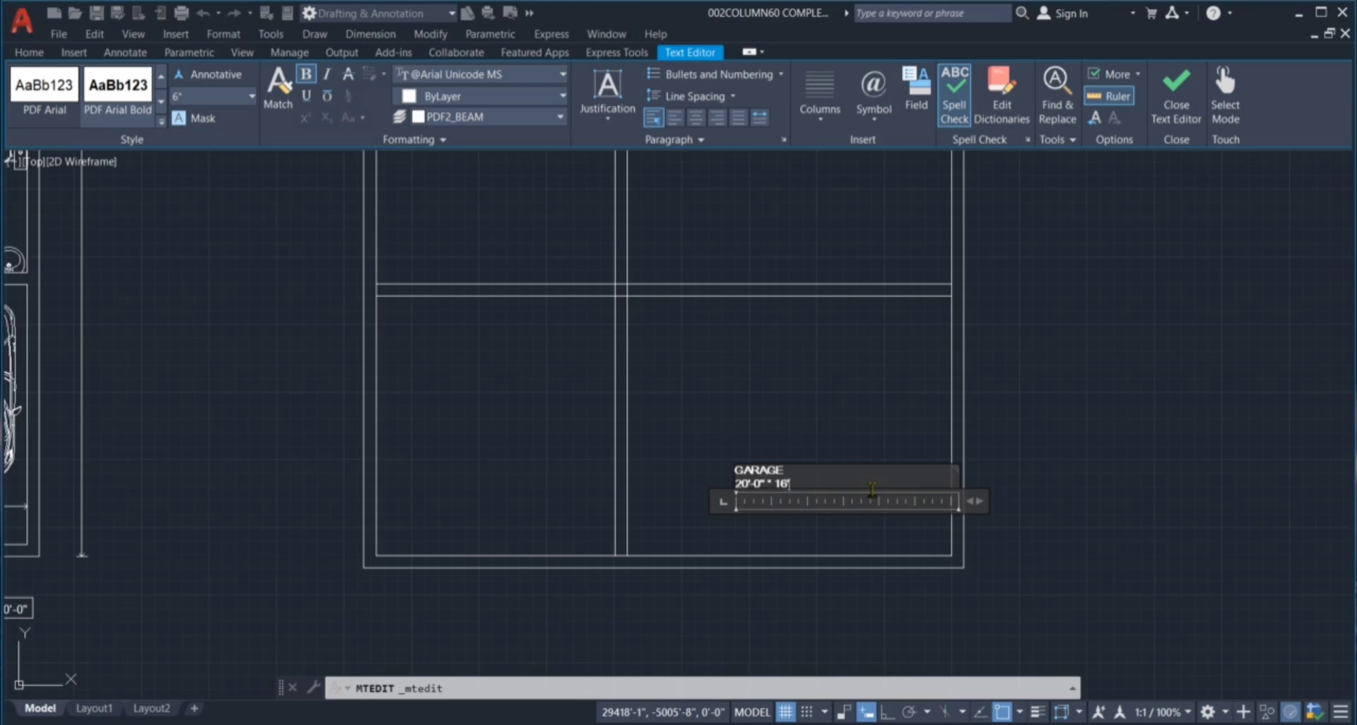
pyautogui.scroll(4, 840, 468)
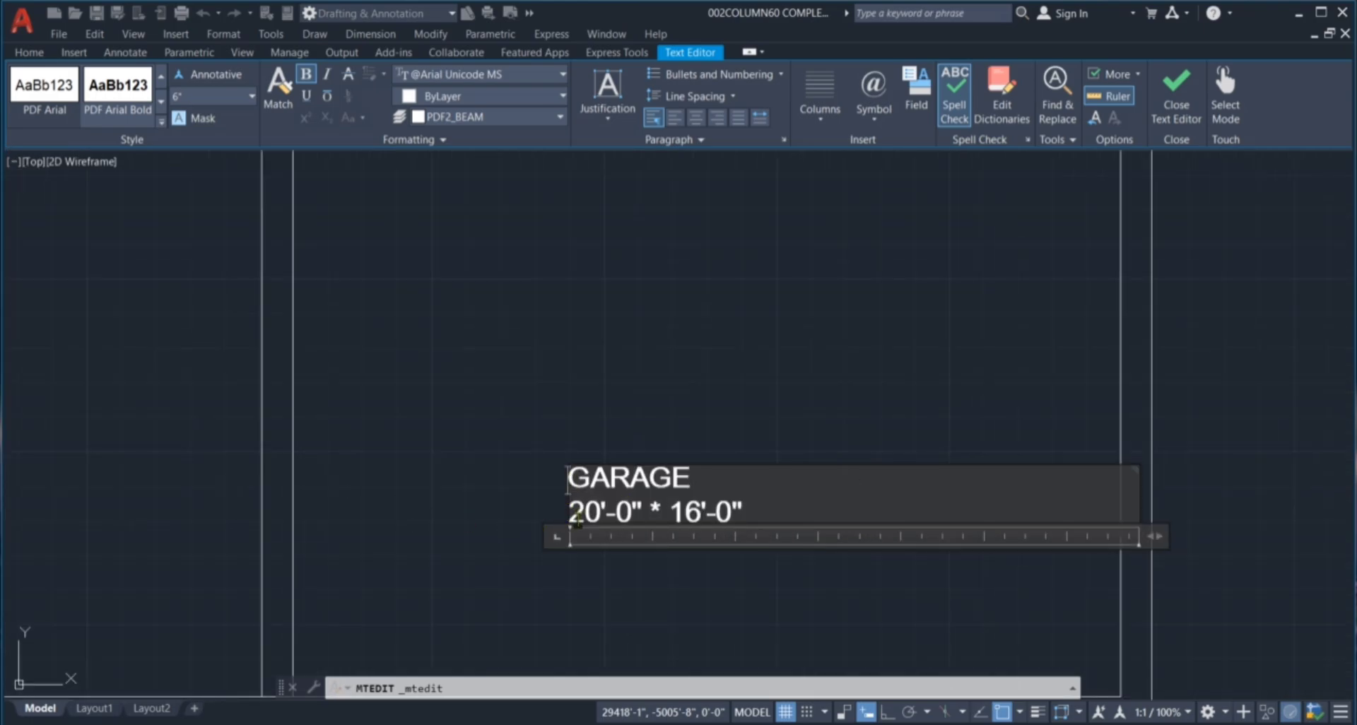
pyautogui.click(866, 390)
pyautogui.scroll(-4, 770, 452)
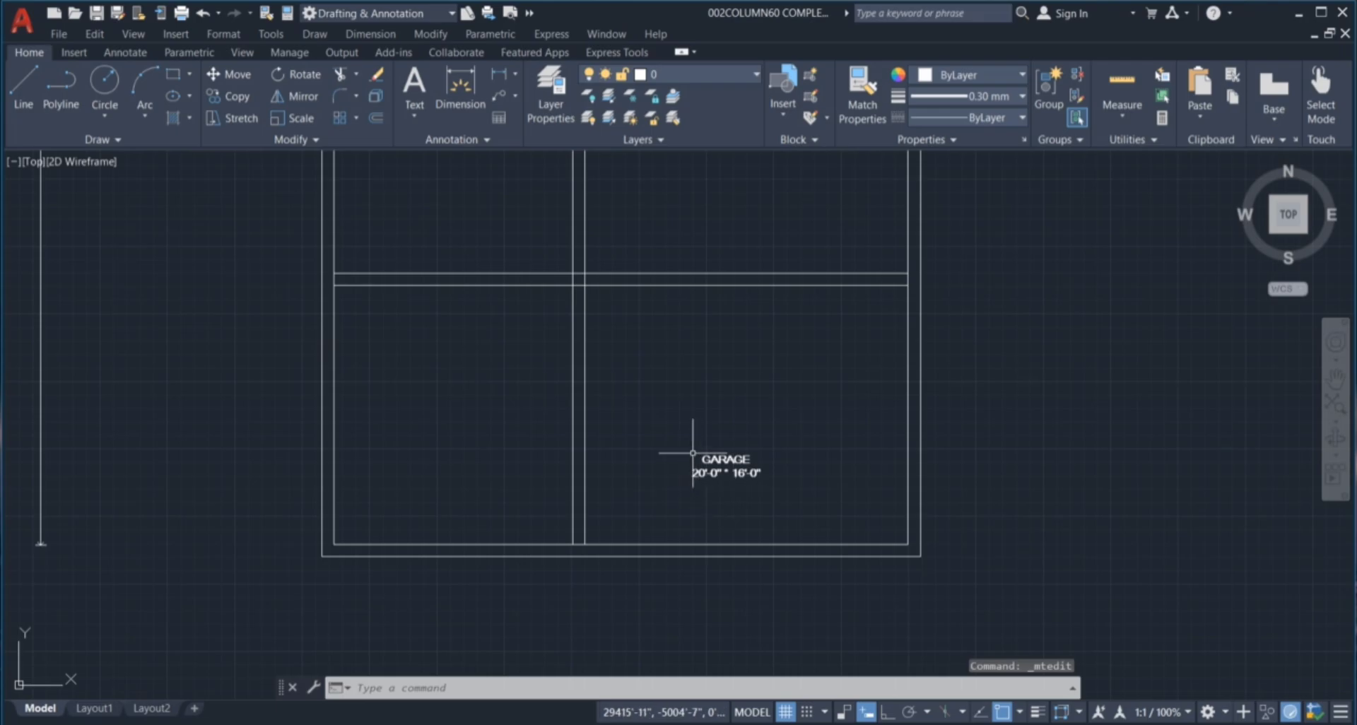
# Copy the GARAGE label into the upper part of the lower left room.
pyautogui.scroll(2, 692, 453)
pyautogui.click(728, 481)
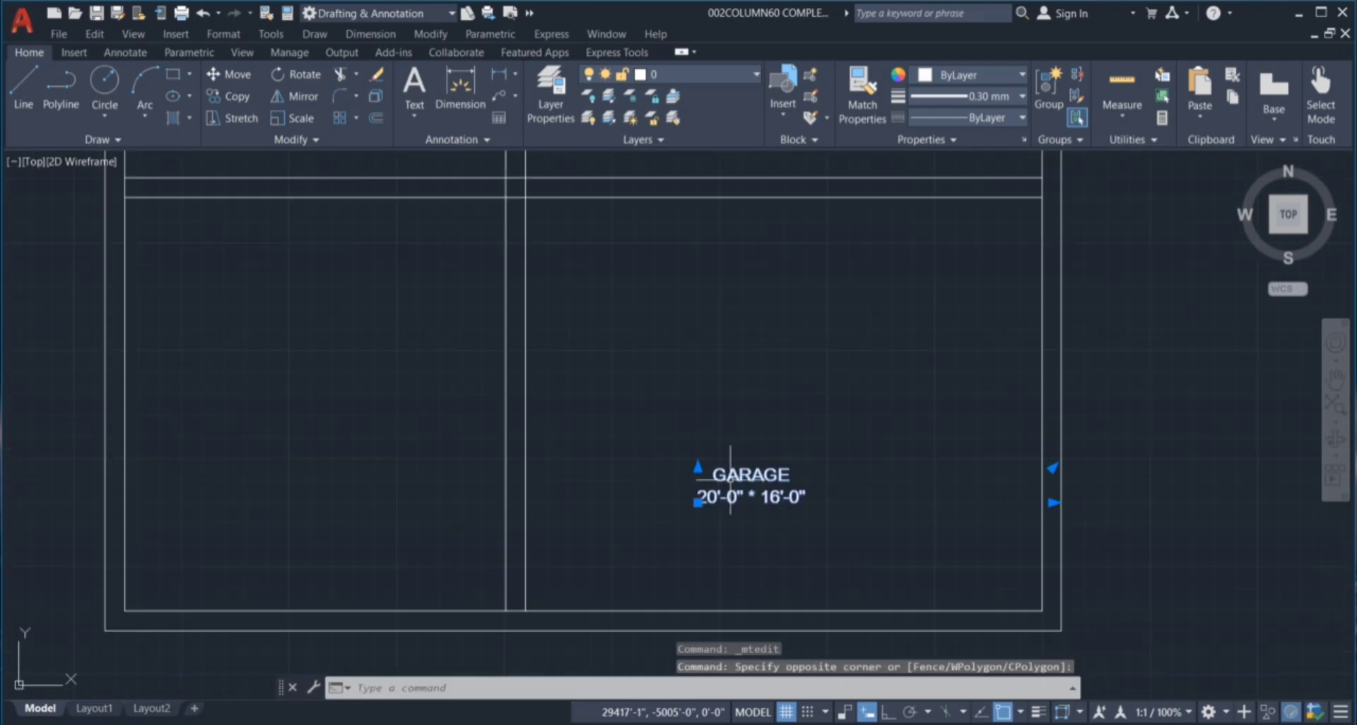
pyautogui.click(719, 461)
pyautogui.write('co')
pyautogui.press('Return')
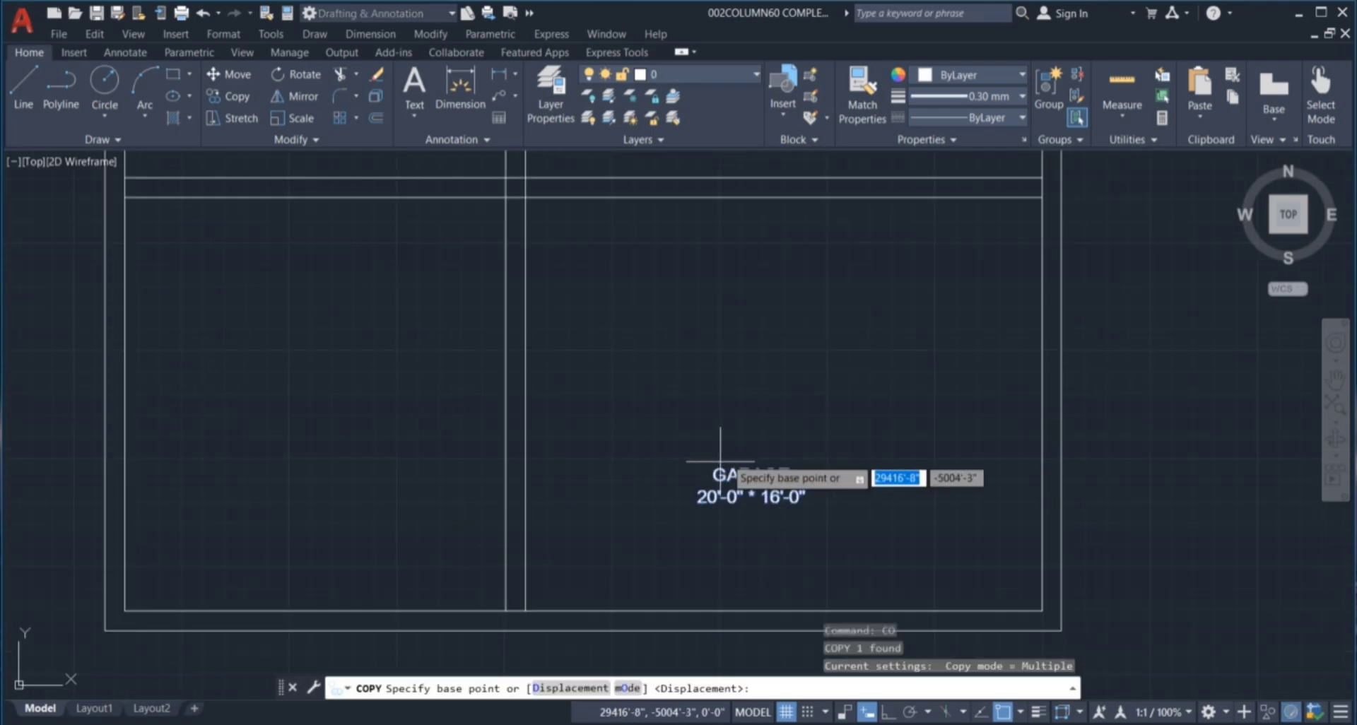
pyautogui.click(698, 466)
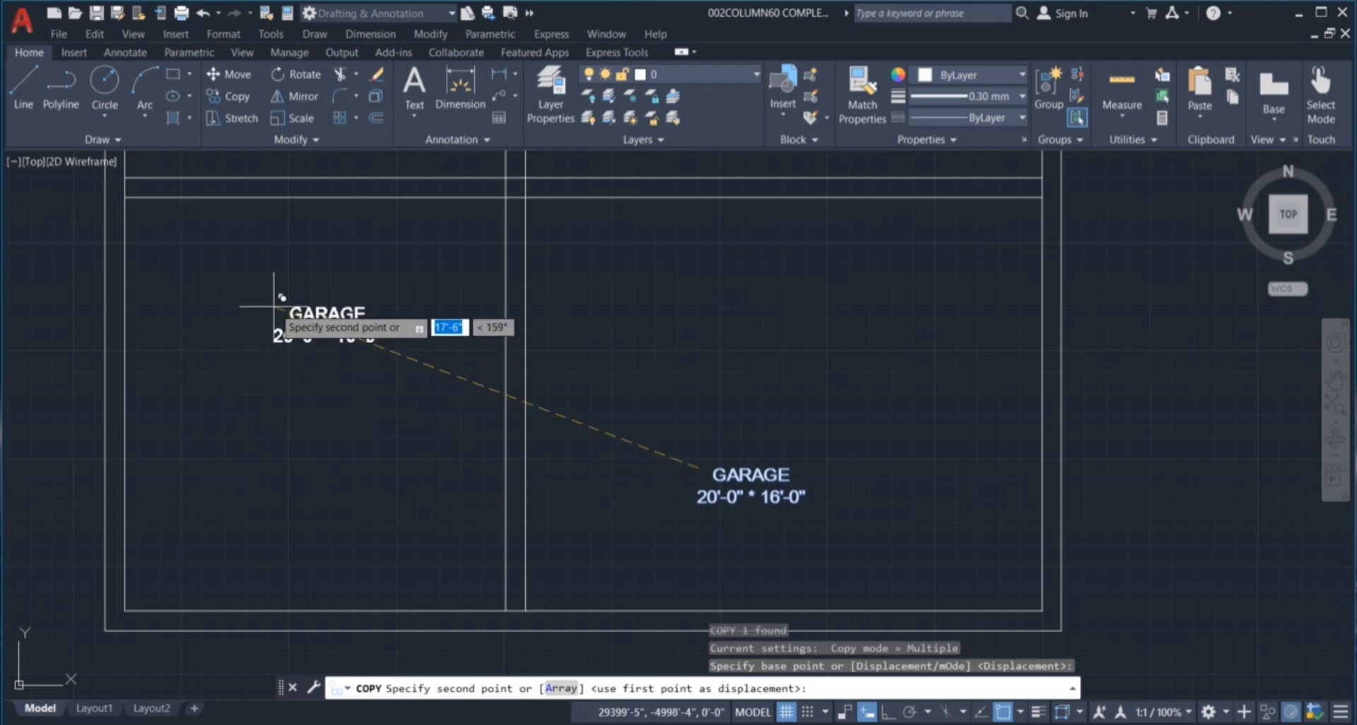
pyautogui.click(270, 241)
pyautogui.scroll(-3, 330, 316)
pyautogui.press('Escape')
pyautogui.press('Escape')
pyautogui.press('Escape')
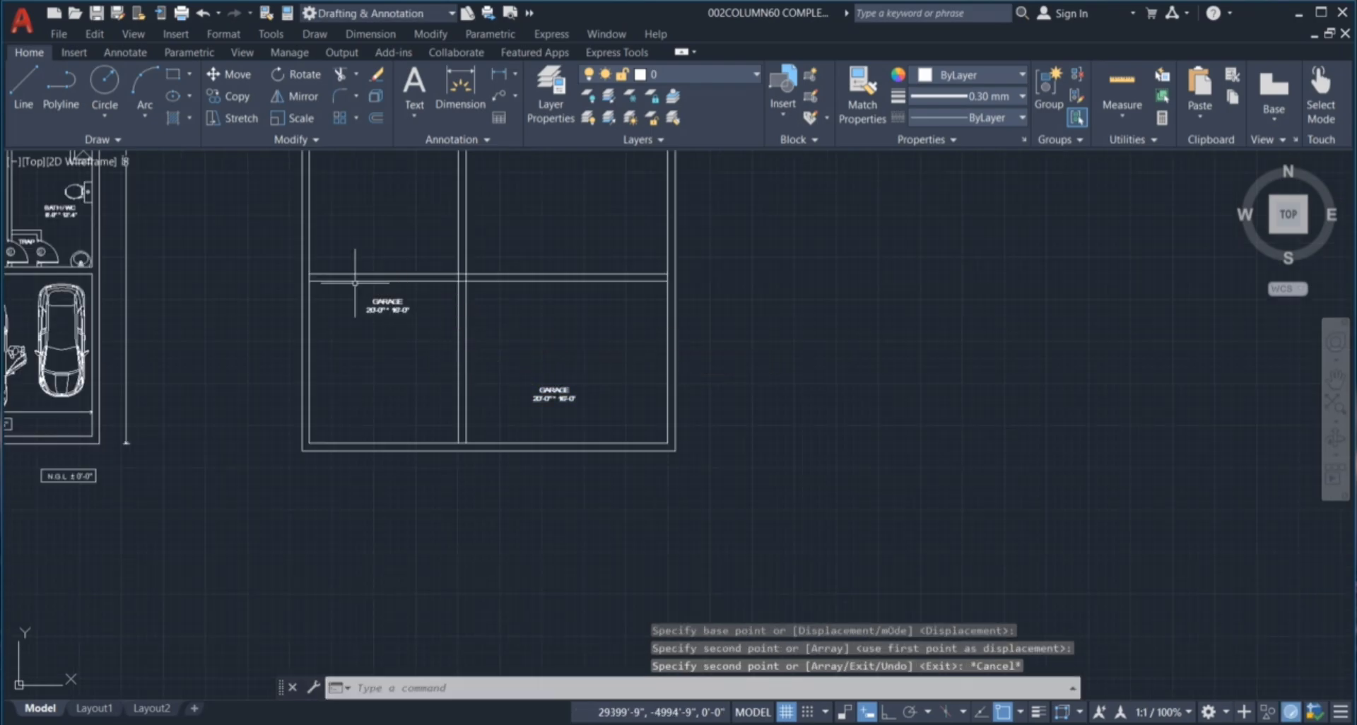
# Dimension the inside width and height of the lower left room in the new layout.
pyautogui.scroll(3, 396, 325)
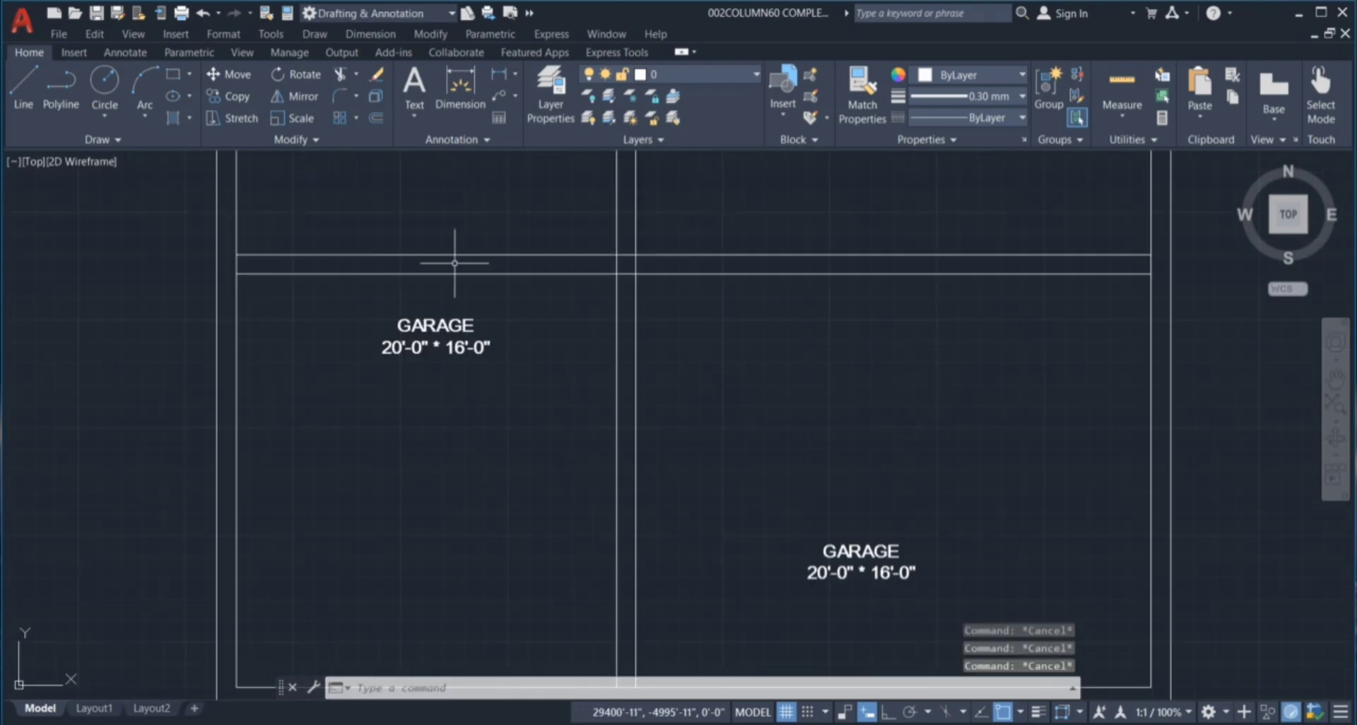
pyautogui.click(461, 99)
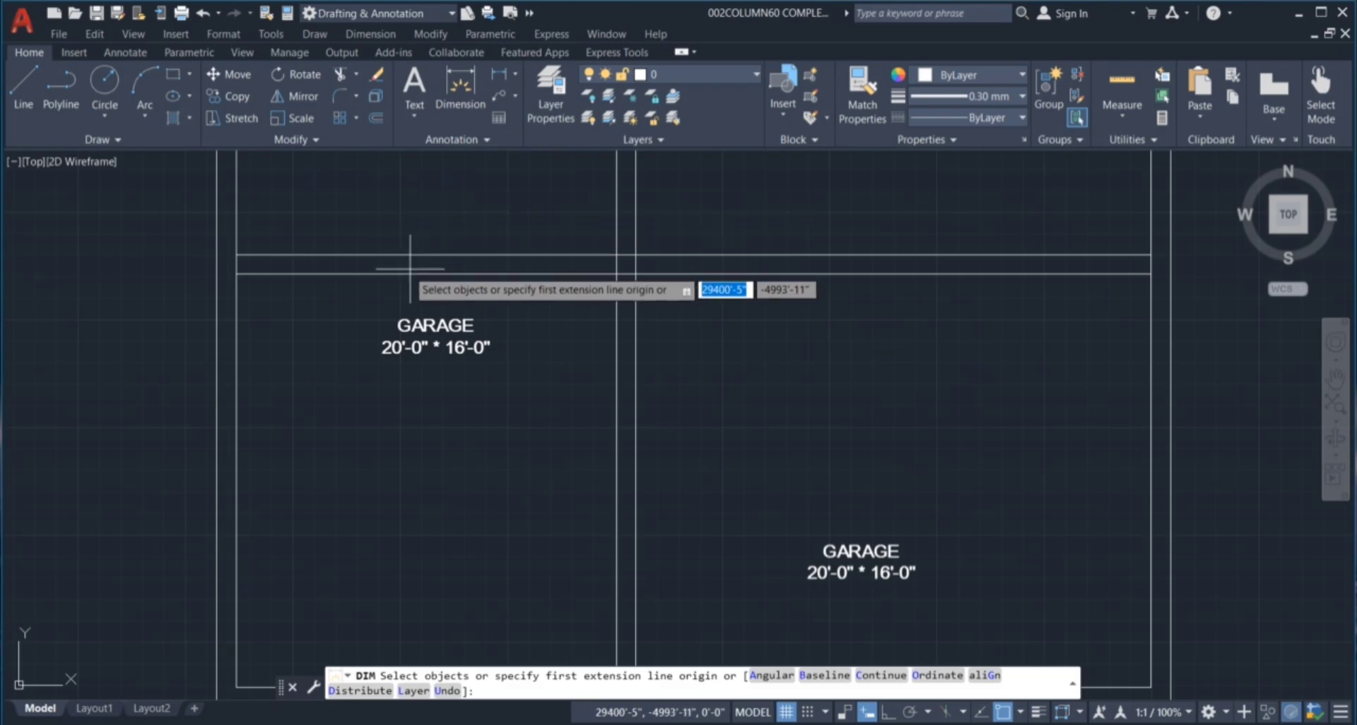
pyautogui.click(237, 274)
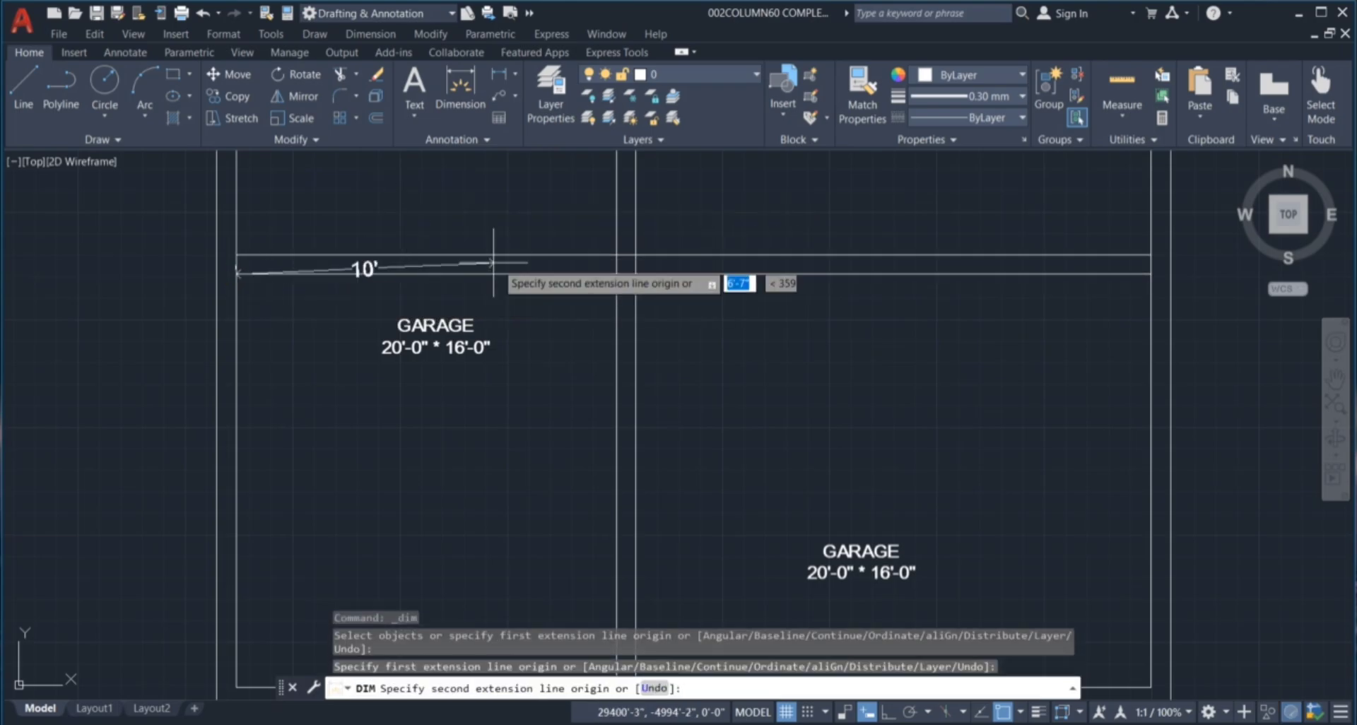
pyautogui.click(616, 273)
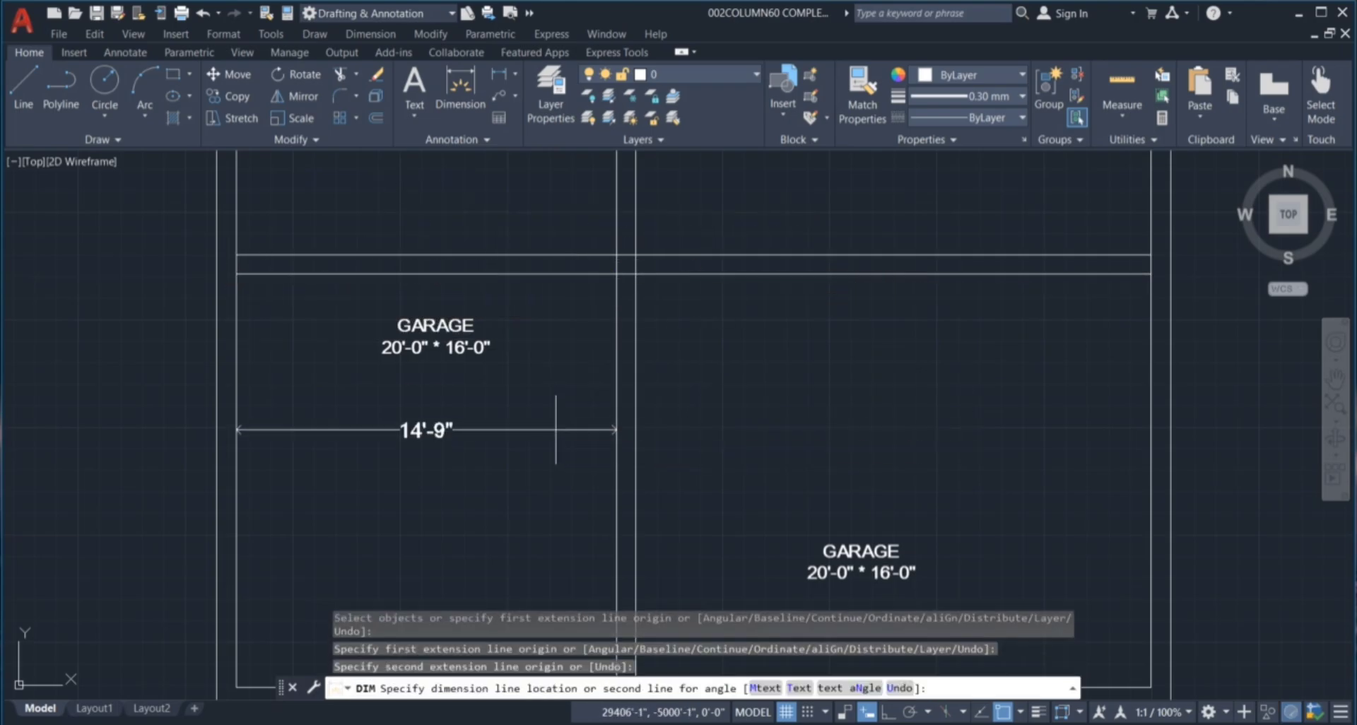
pyautogui.click(555, 438)
pyautogui.scroll(-3, 559, 453)
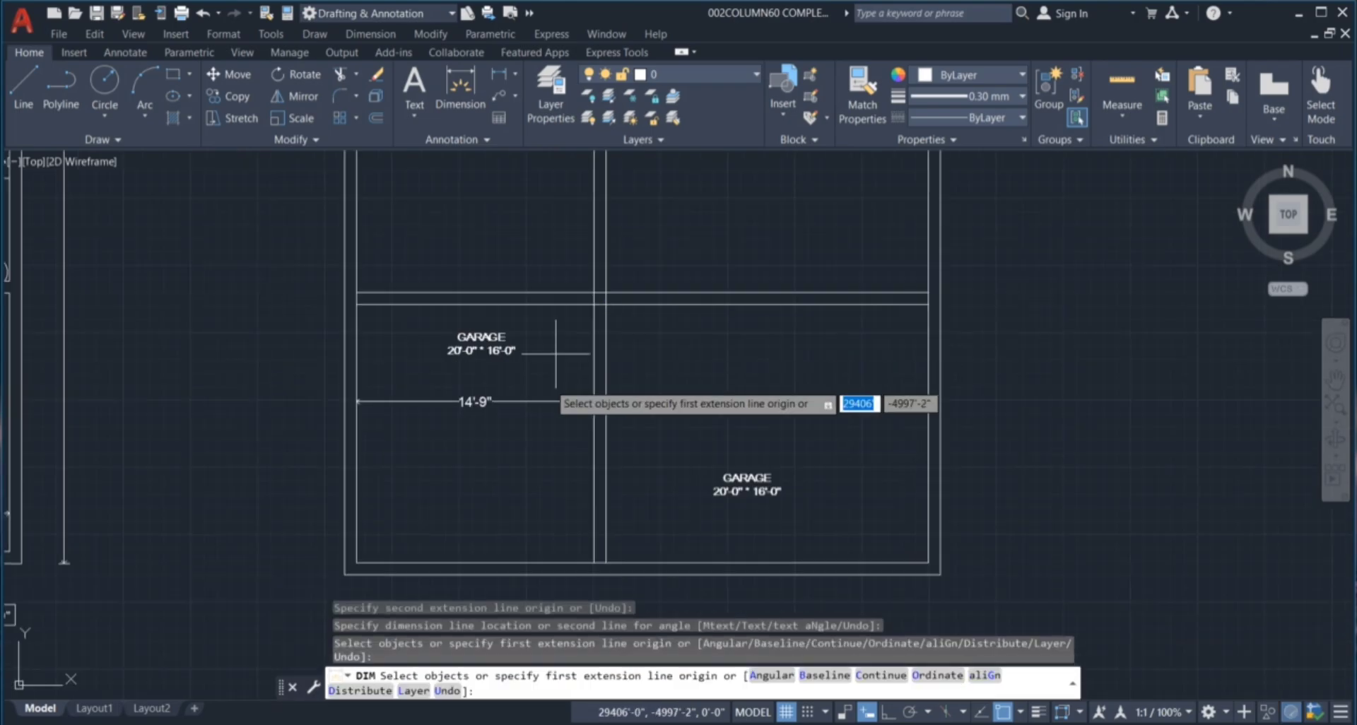
pyautogui.click(594, 563)
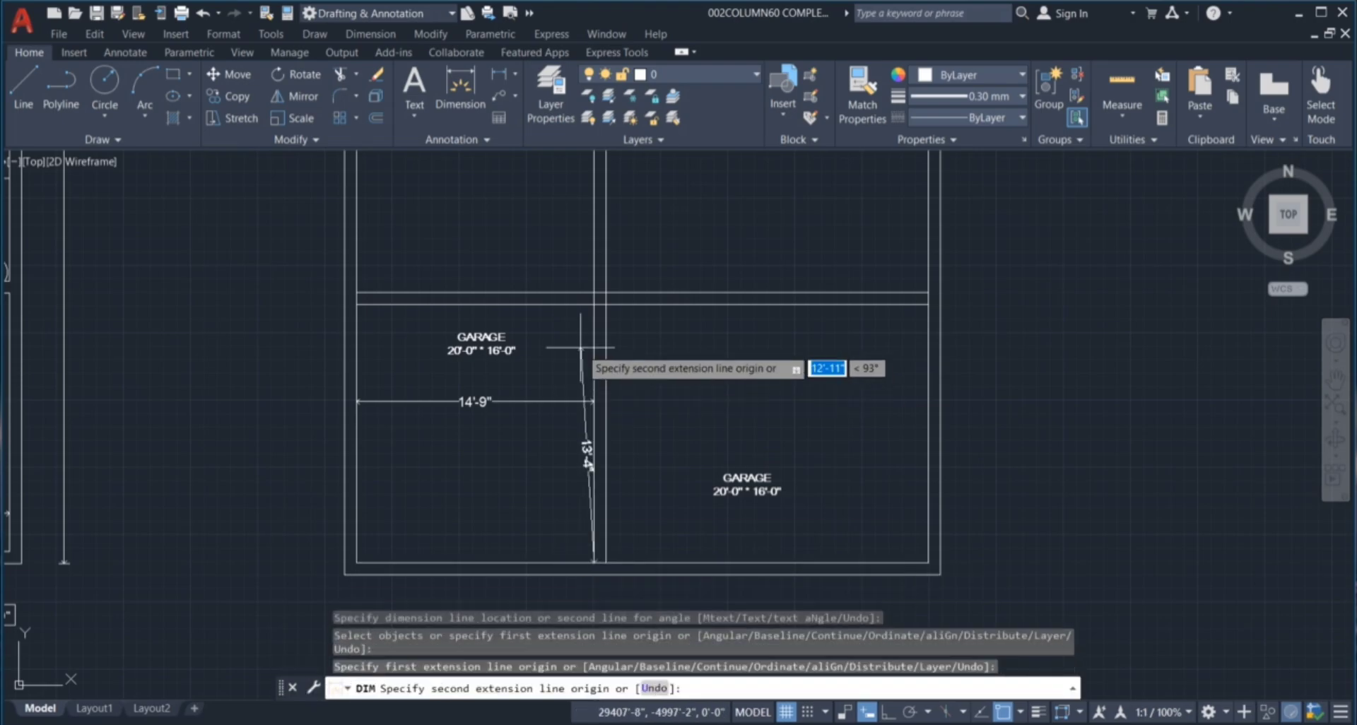
pyautogui.click(594, 304)
pyautogui.click(568, 342)
pyautogui.press('Escape')
pyautogui.press('Escape')
pyautogui.press('Escape')
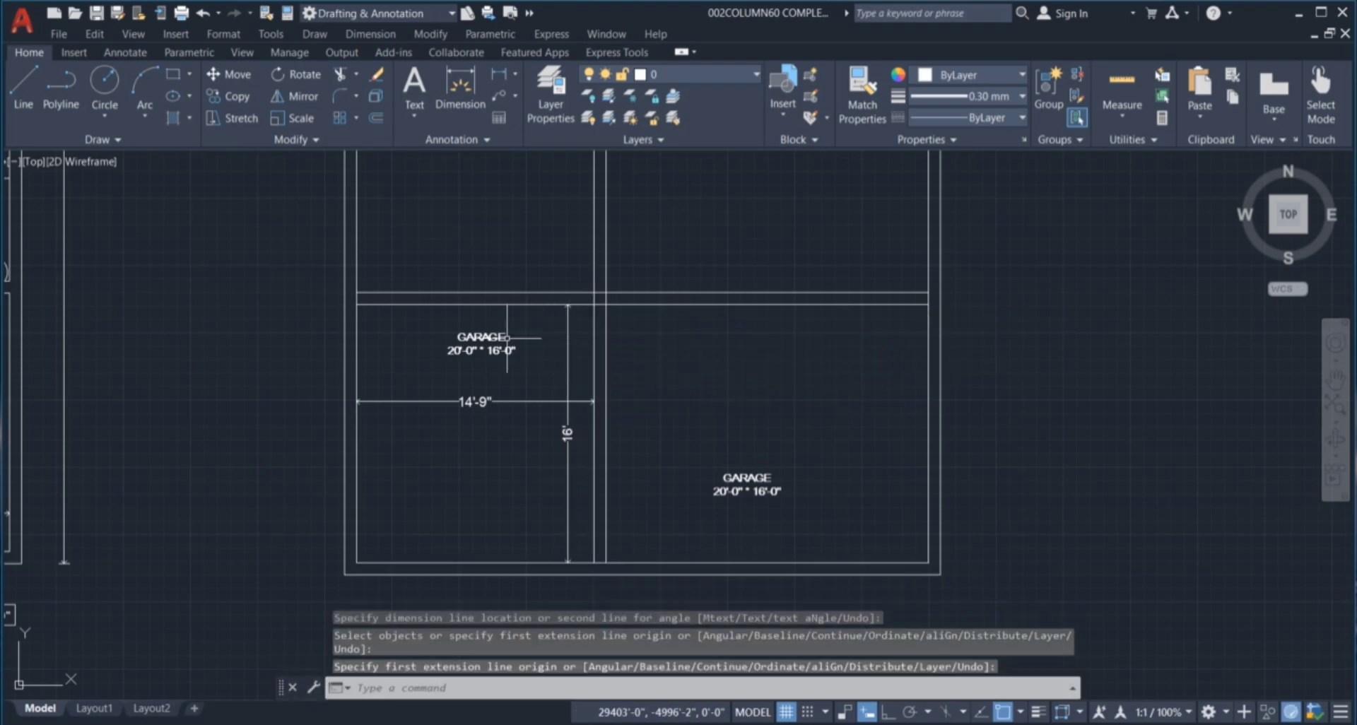
# Change the copied GARAGE label's first line to LIVING ROOM and indent its size line beneath the room name.
pyautogui.click(474, 339)
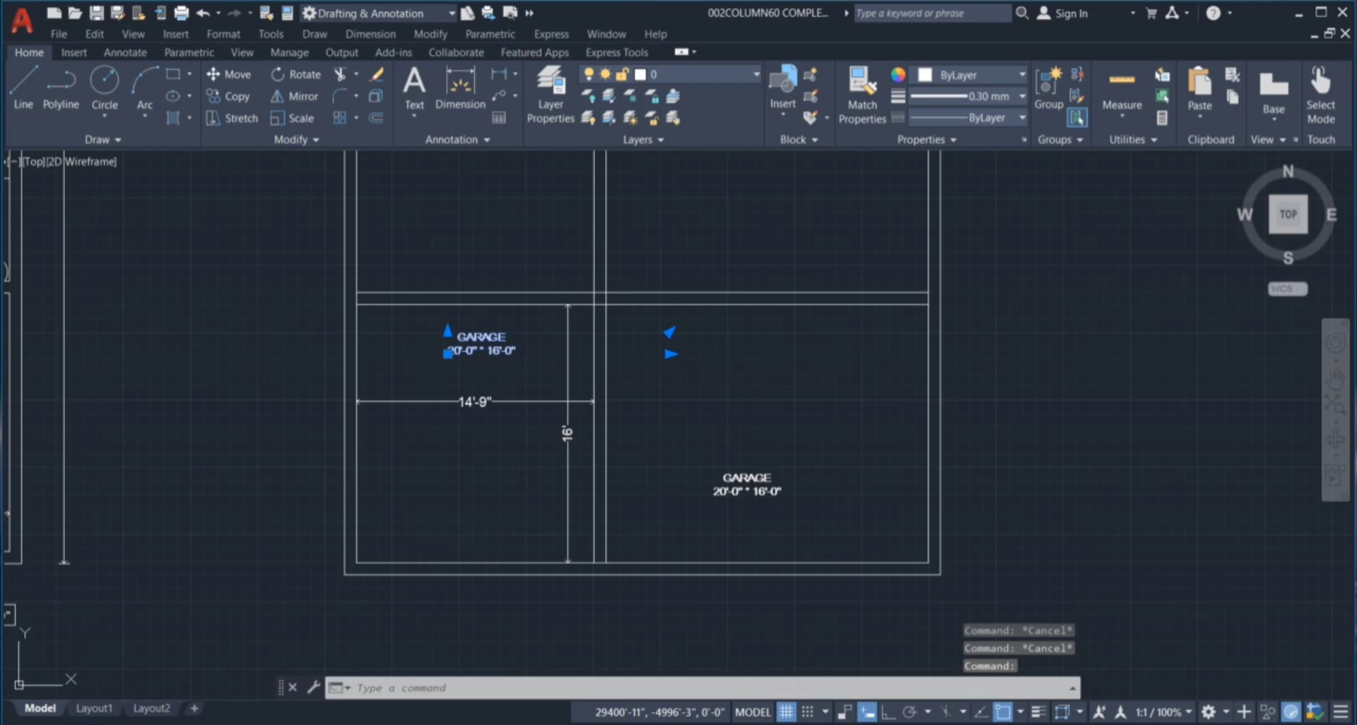
pyautogui.doubleClick(481, 338)
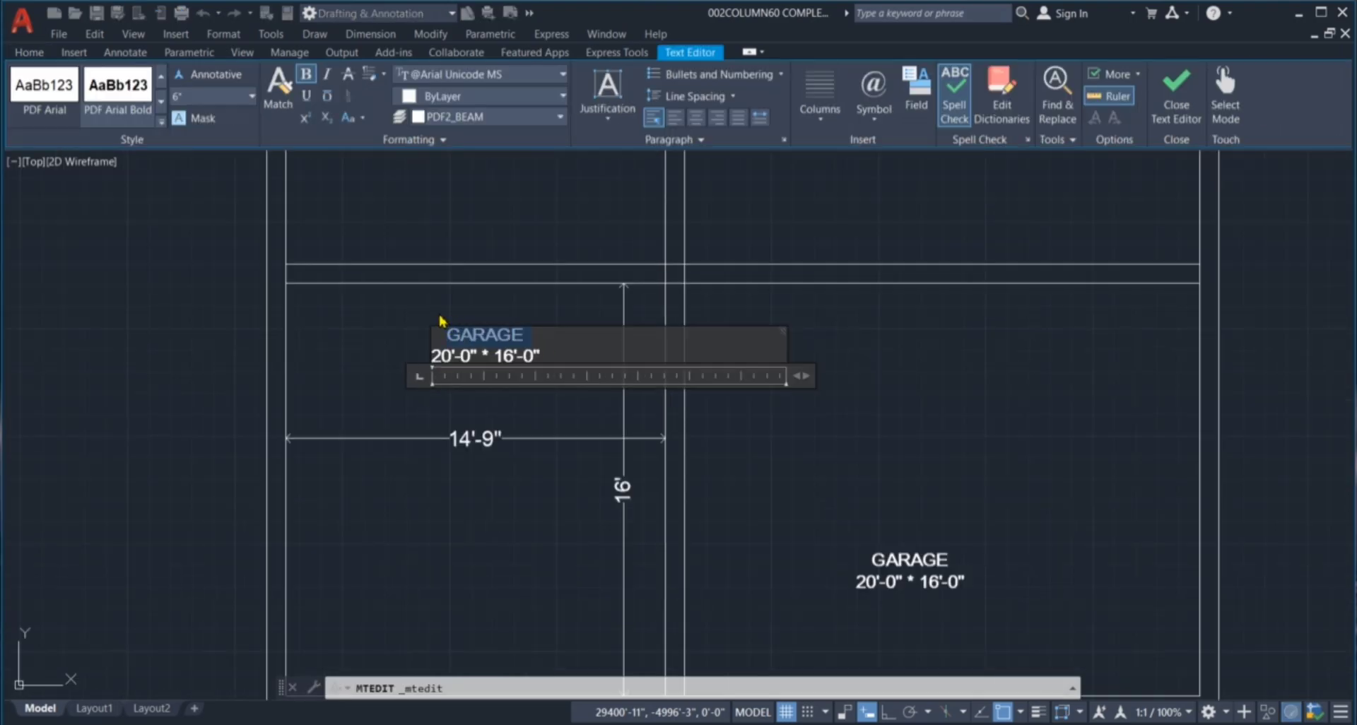
pyautogui.write('LIVING')
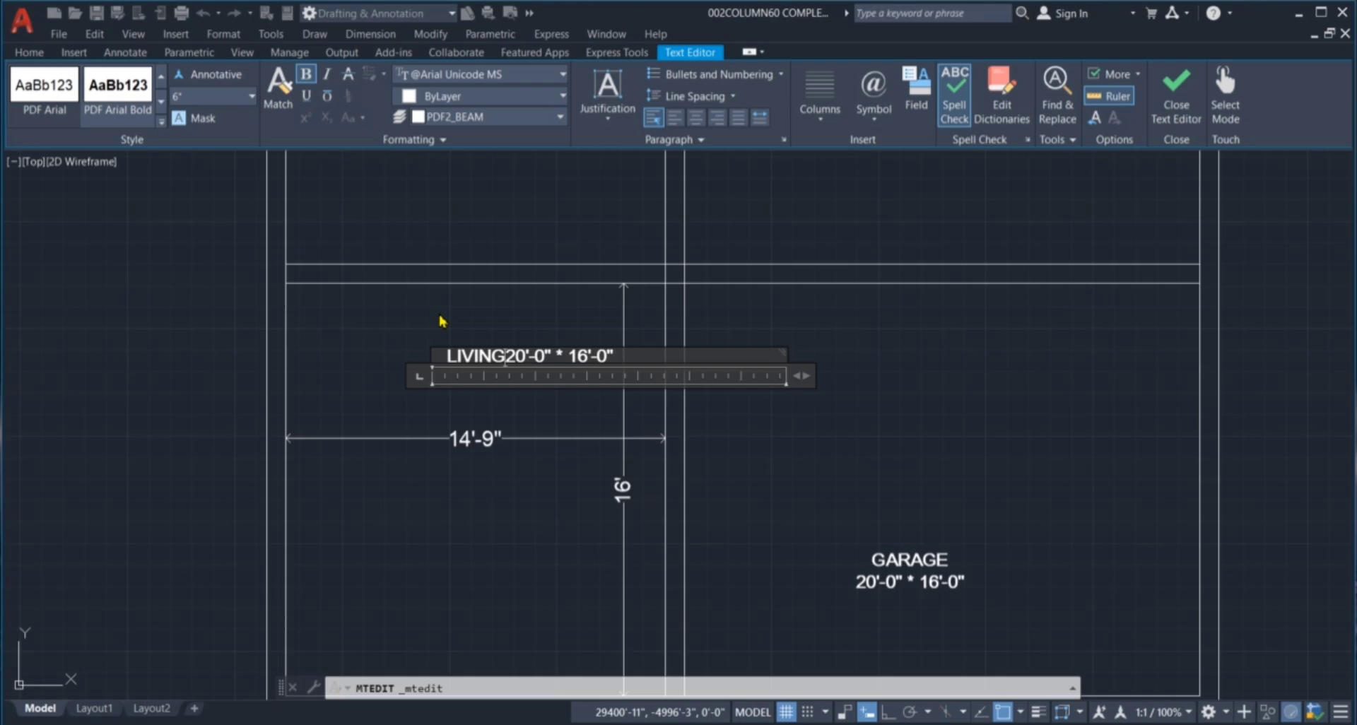
pyautogui.write(' ROOM')
pyautogui.press('Return')
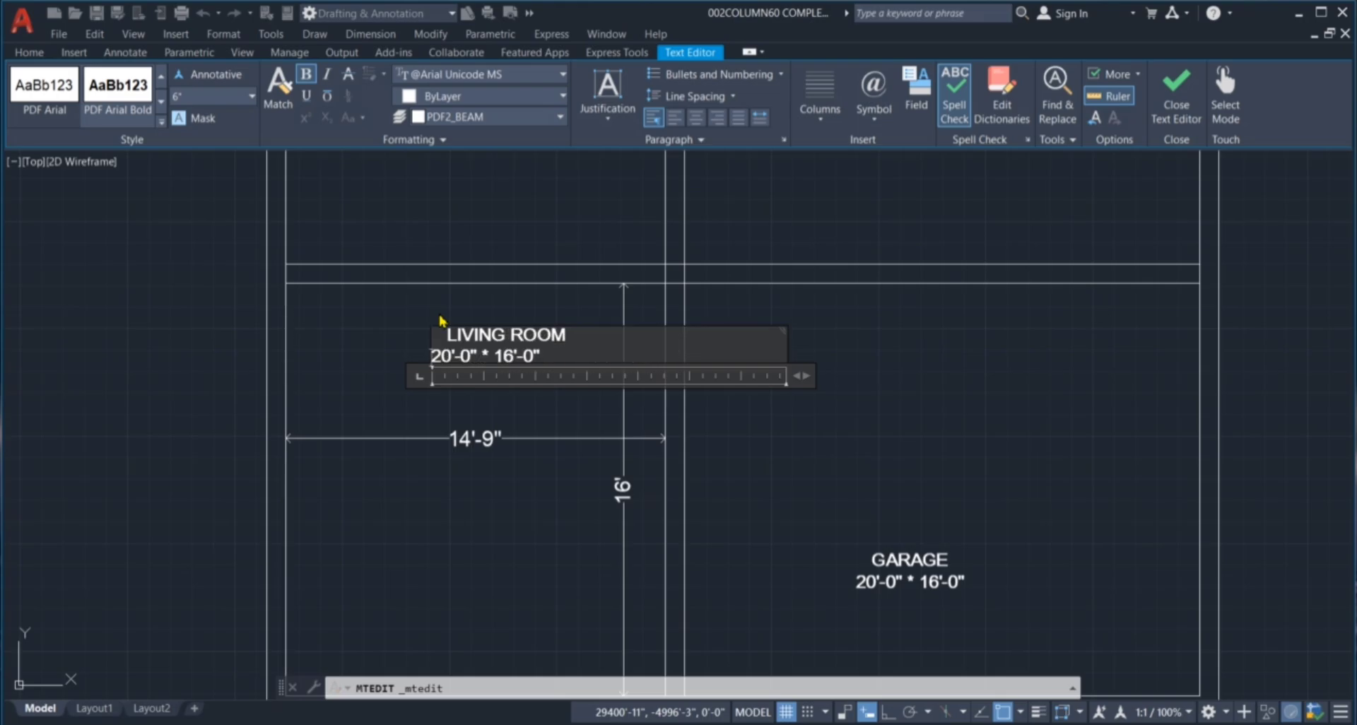
pyautogui.scroll(2, 469, 365)
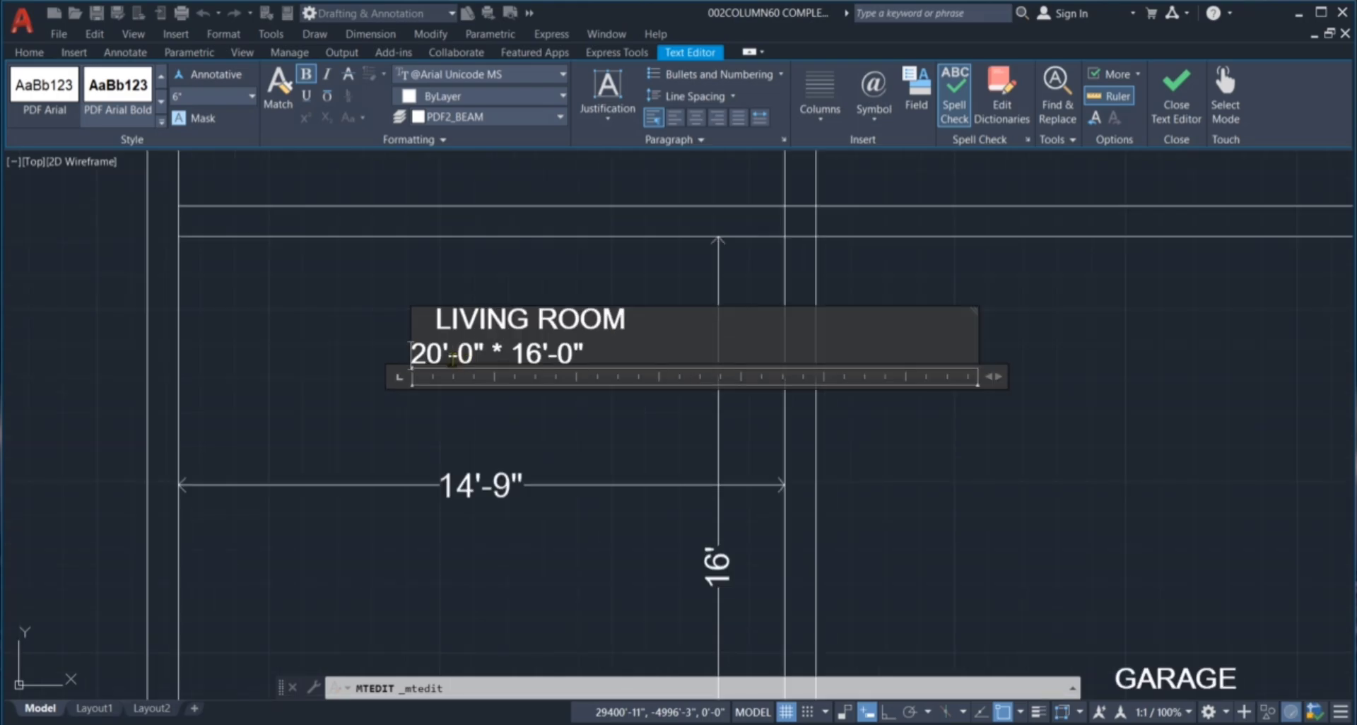
pyautogui.click(614, 422)
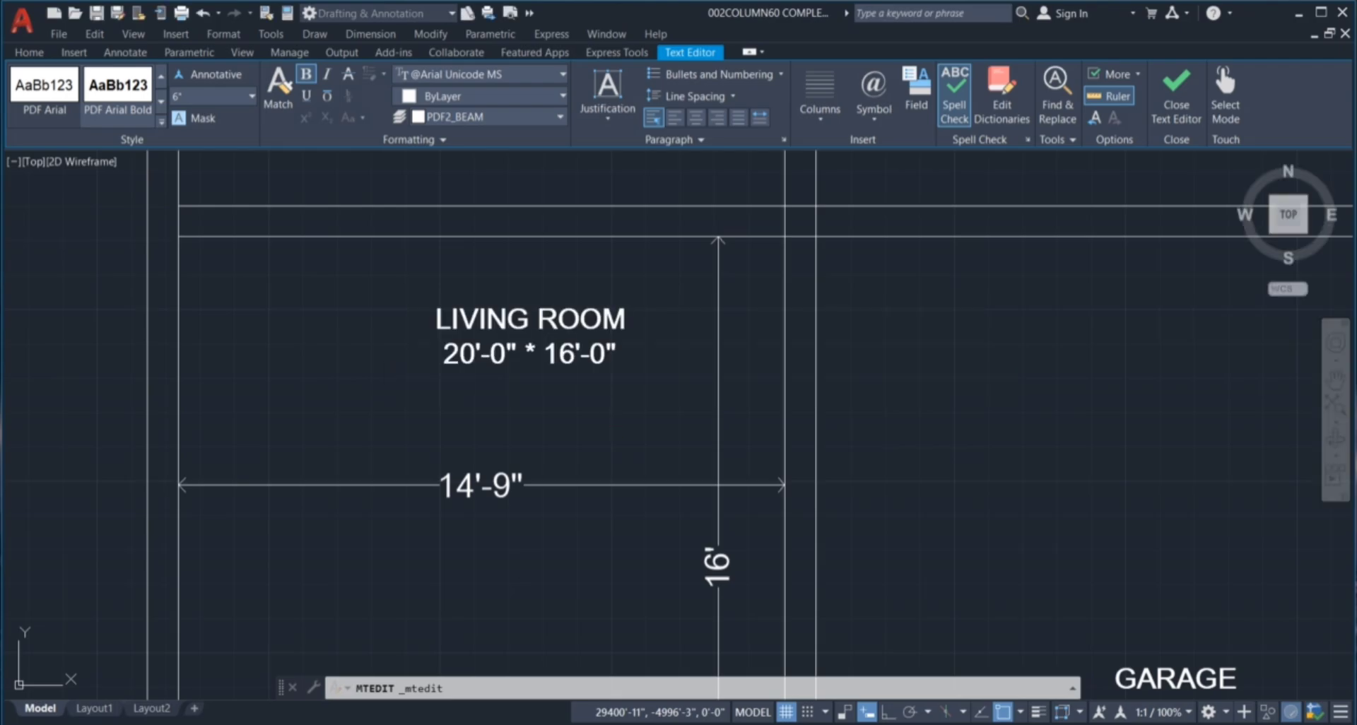
# Change the width in the LIVING ROOM label to 14'-9", keeping 16'-0" as the second size.
pyautogui.click(533, 320)
pyautogui.click(728, 353)
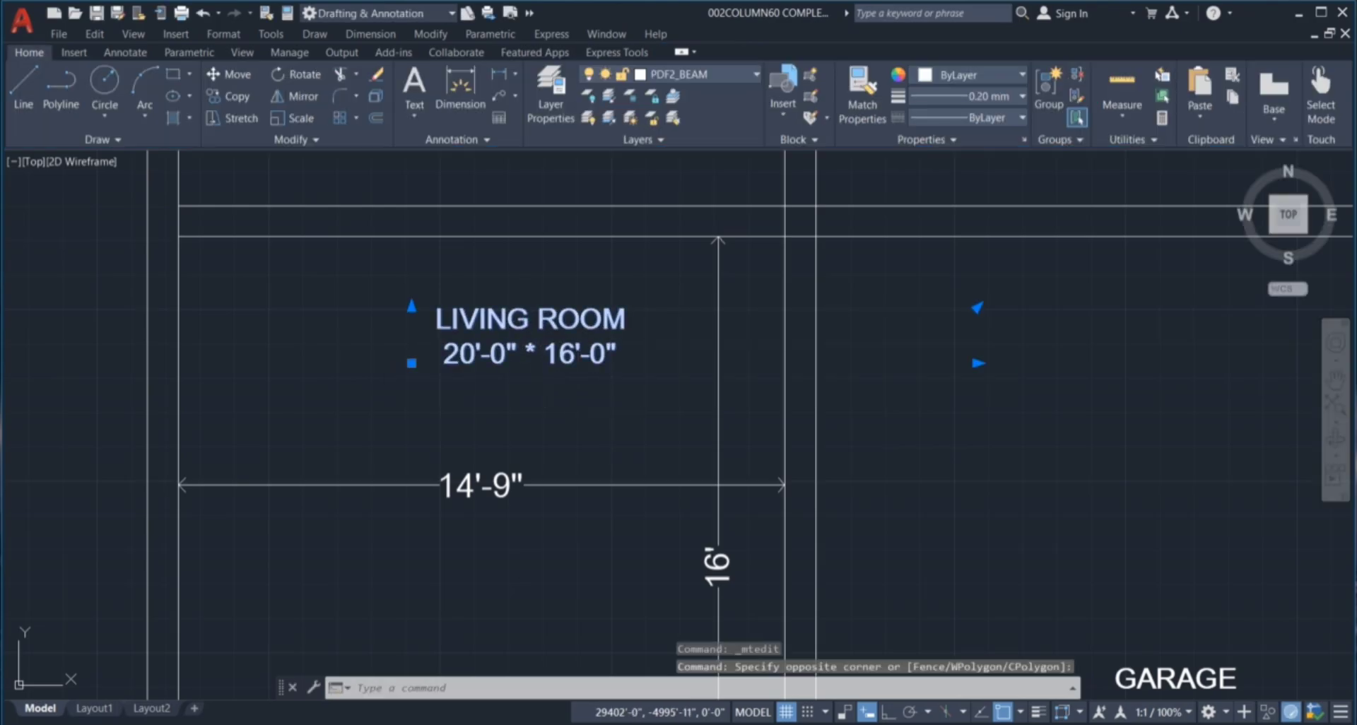
pyautogui.doubleClick(459, 360)
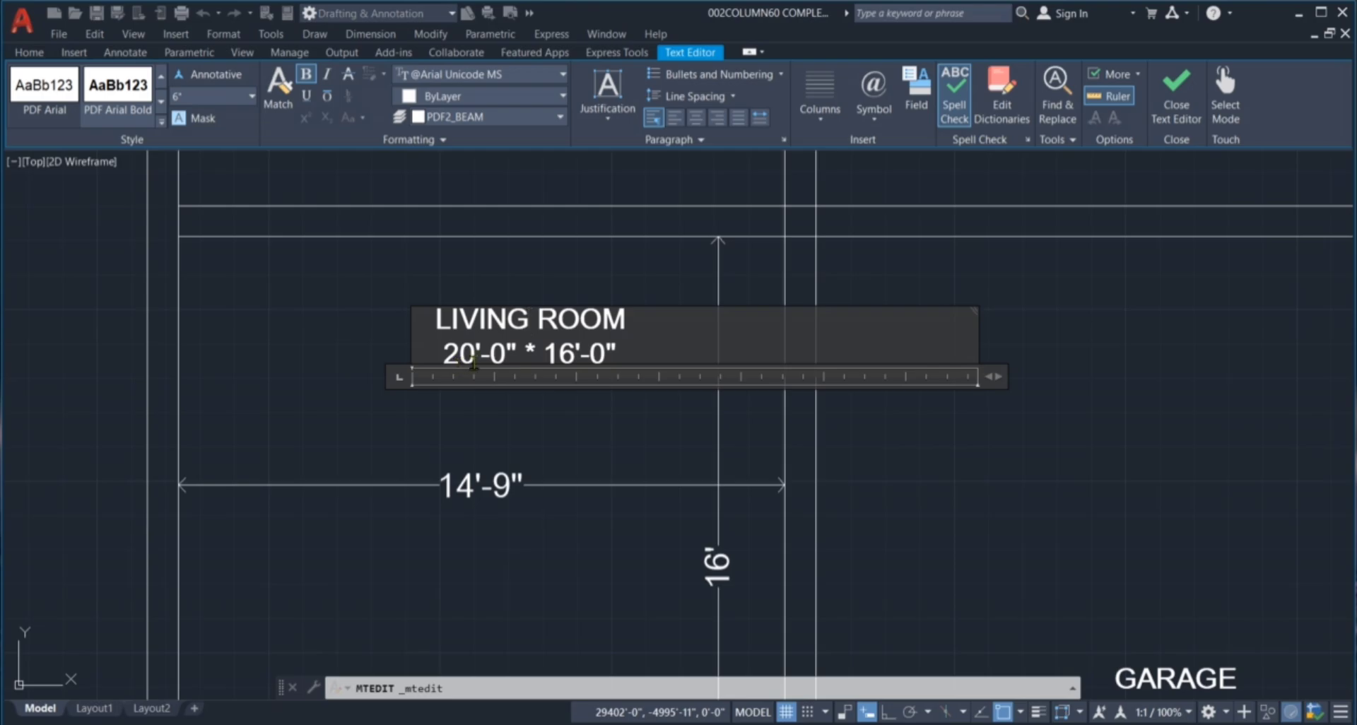
pyautogui.press('BackSpace')
pyautogui.press('BackSpace')
pyautogui.write('14')
pyautogui.press('BackSpace')
pyautogui.write('9')
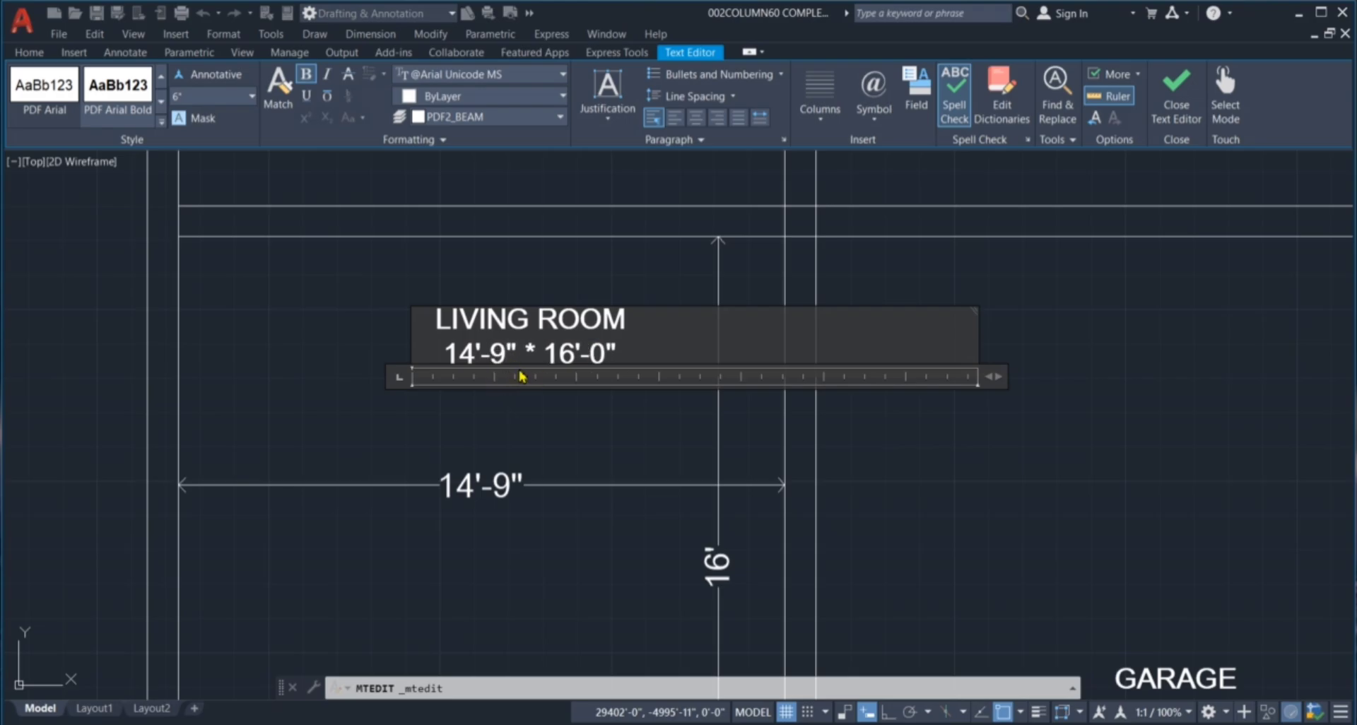
pyautogui.click(631, 423)
# Examine the bath/WC, lobby and staircase areas of the ground floor plan and compare them with the new layout.
pyautogui.scroll(-4, 614, 389)
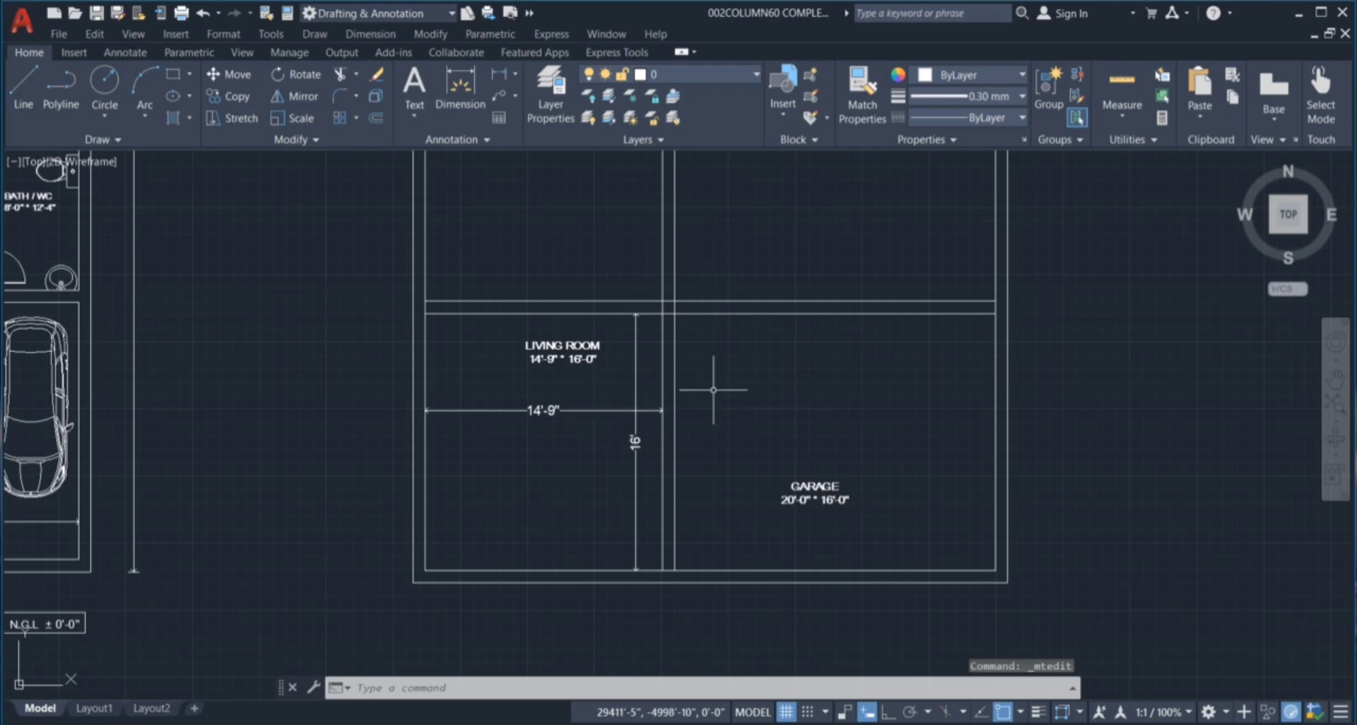
pyautogui.scroll(-2, 798, 541)
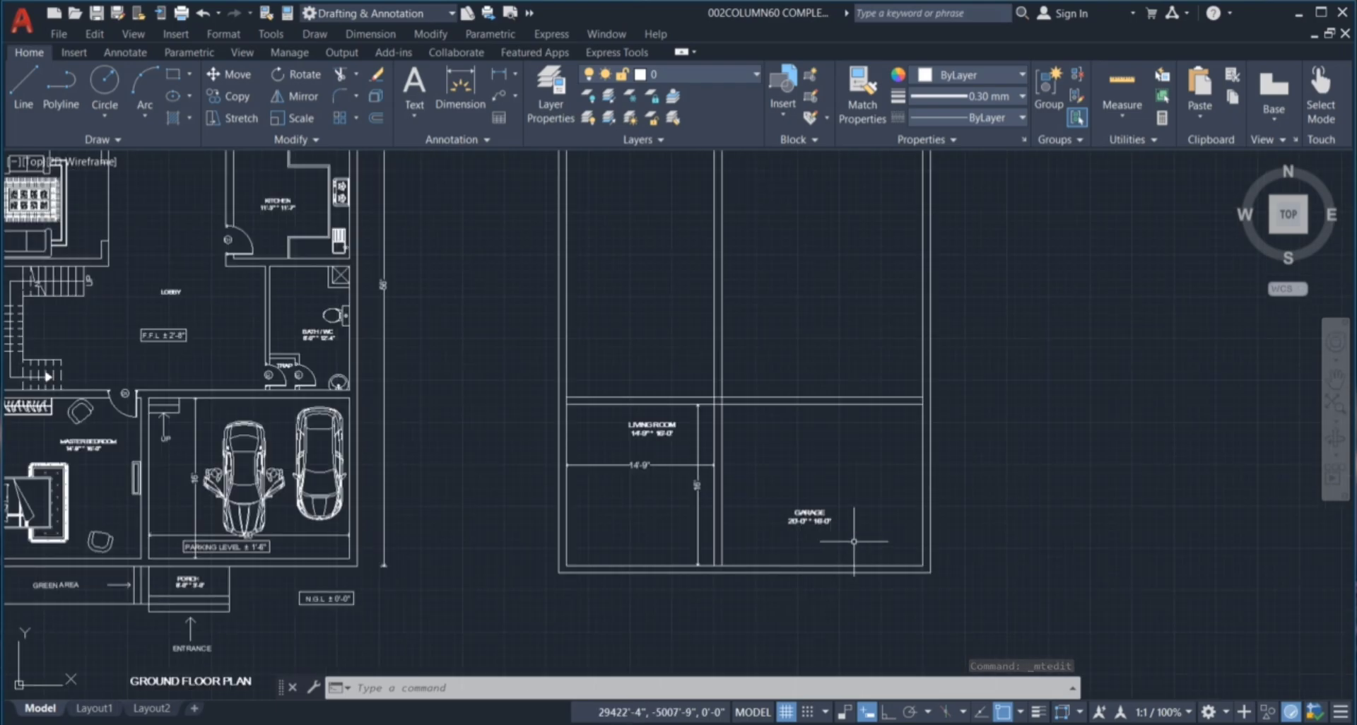
pyautogui.scroll(-2, 853, 541)
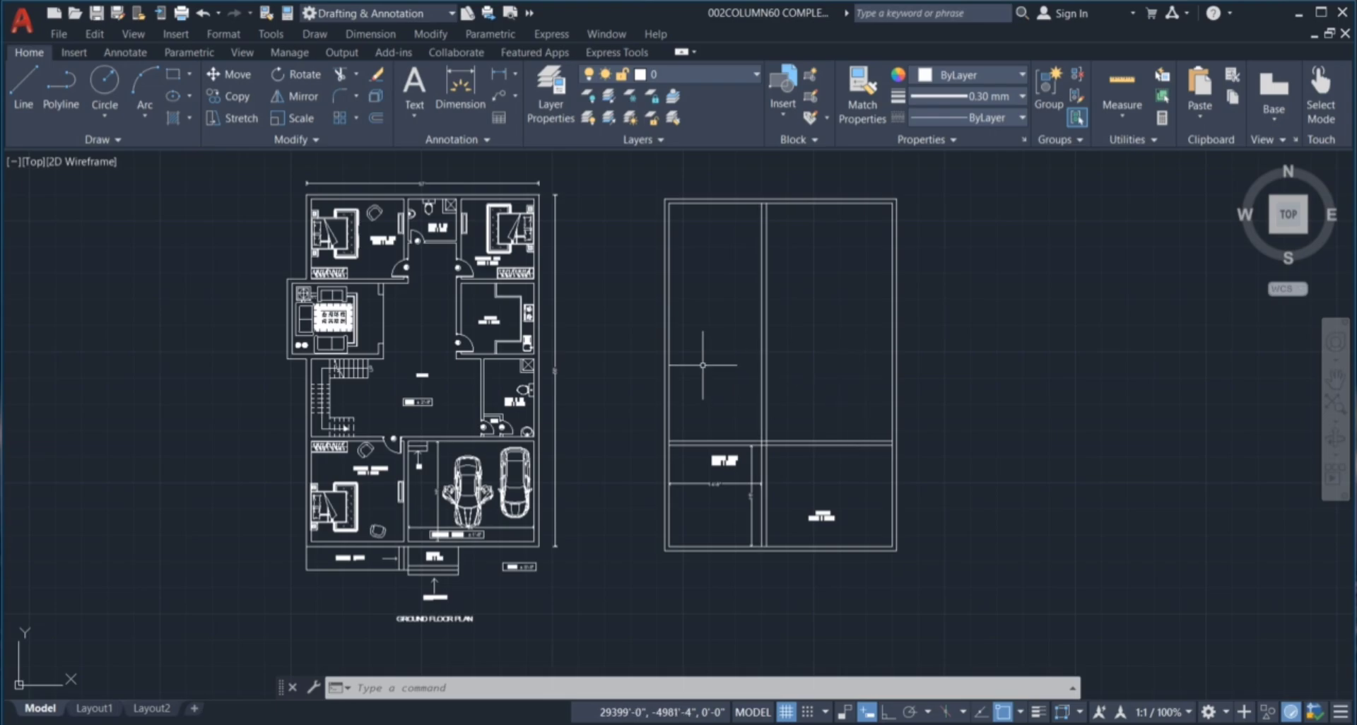
pyautogui.scroll(2, 472, 417)
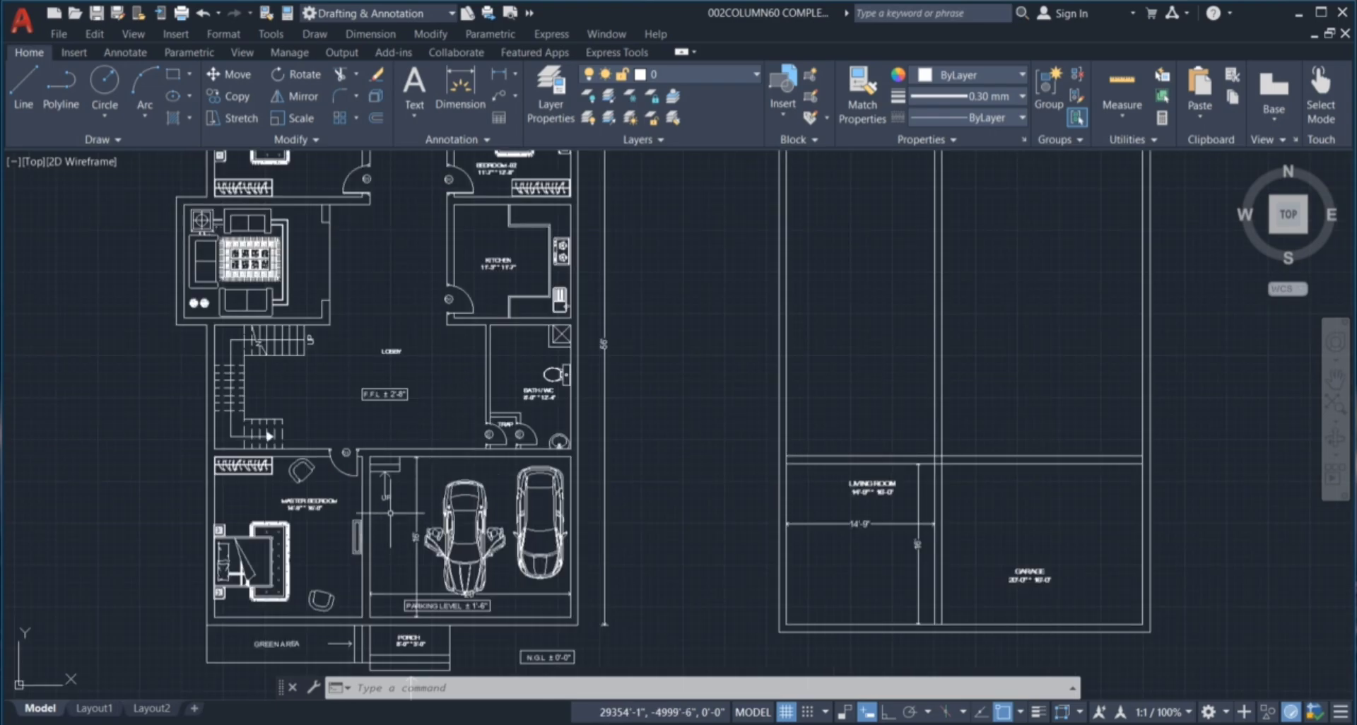
pyautogui.scroll(2, 479, 348)
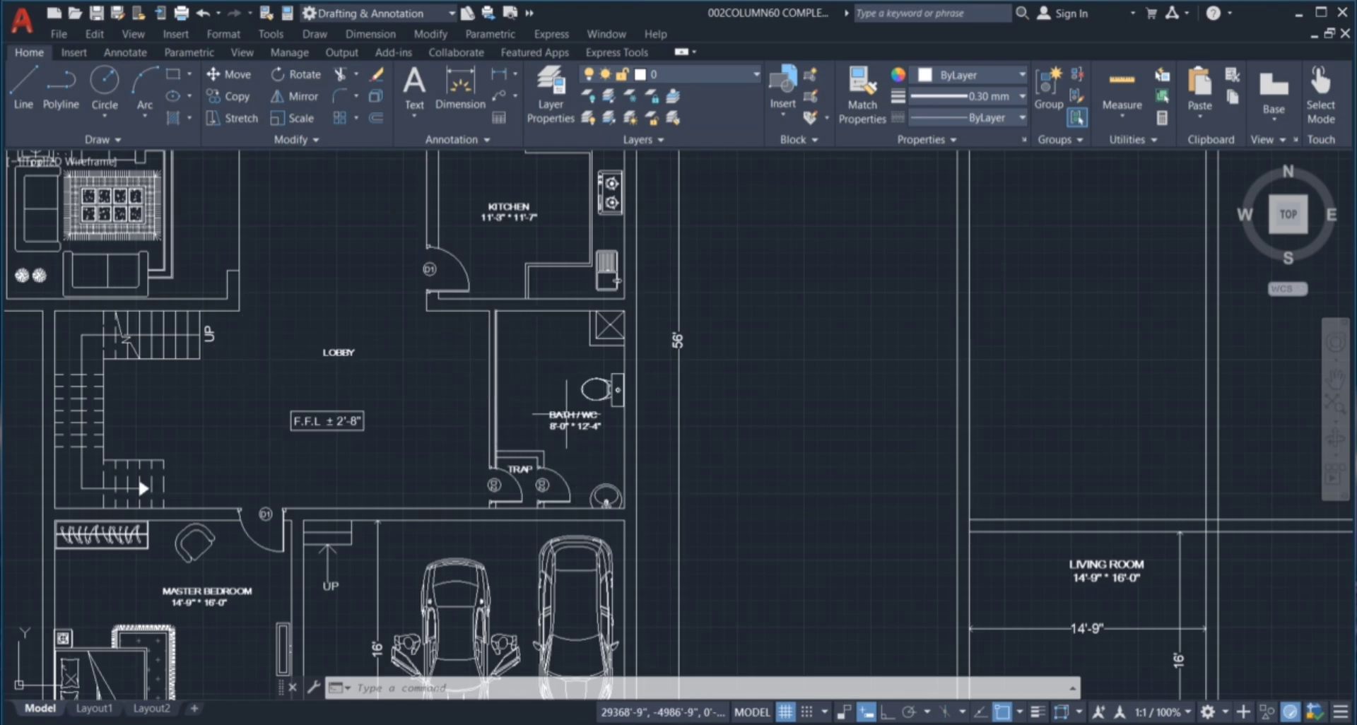
pyautogui.scroll(2, 552, 412)
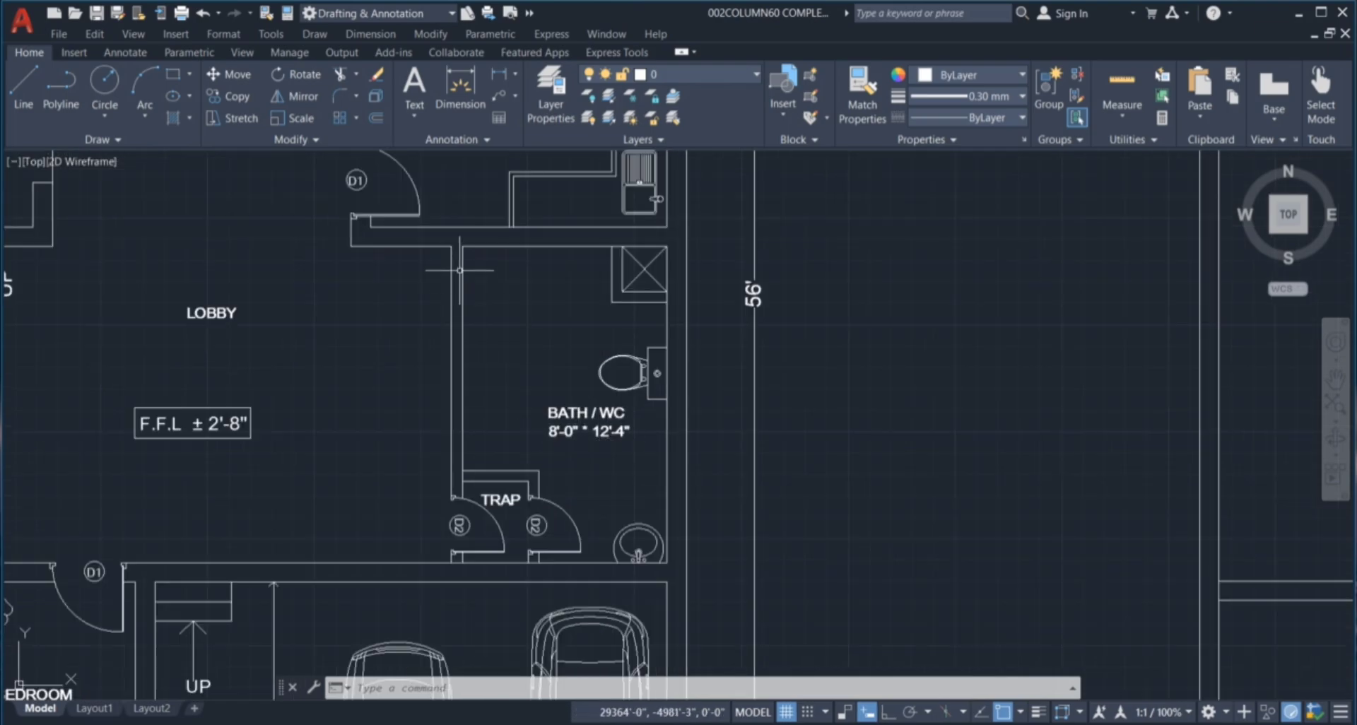
pyautogui.click(433, 251)
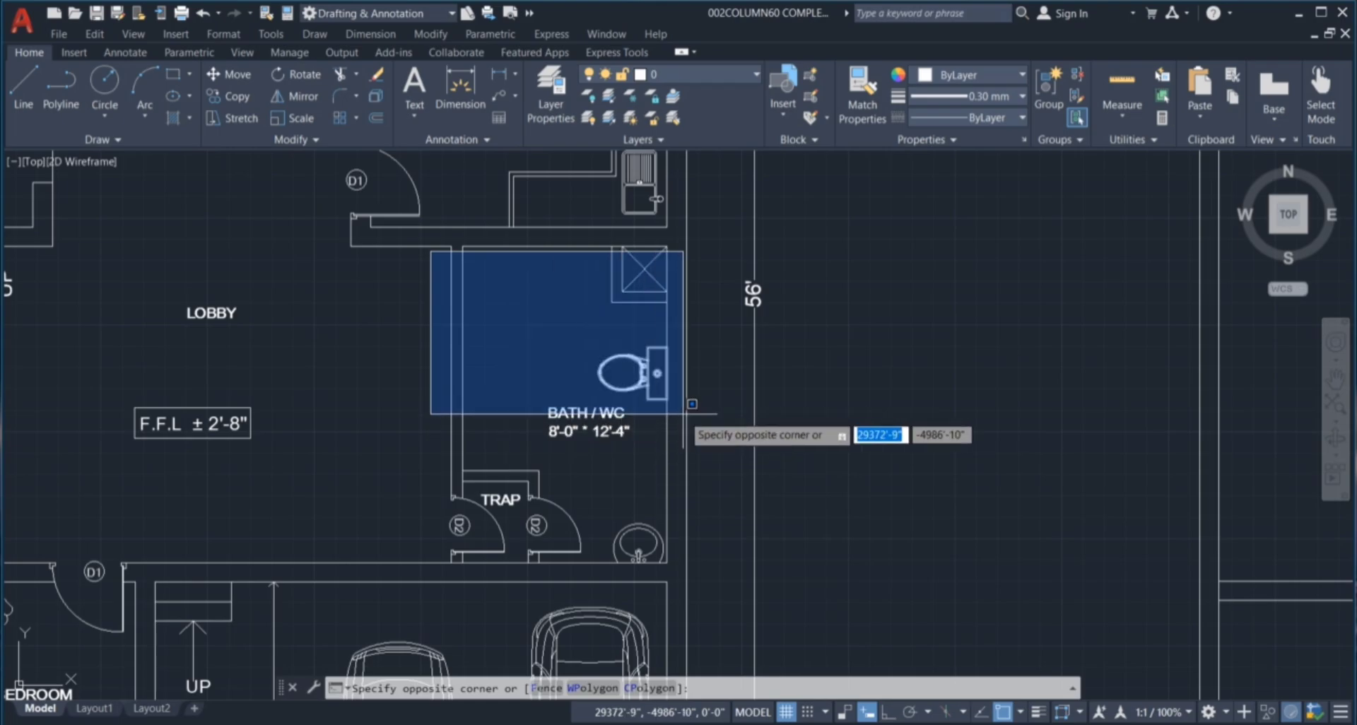
pyautogui.click(410, 411)
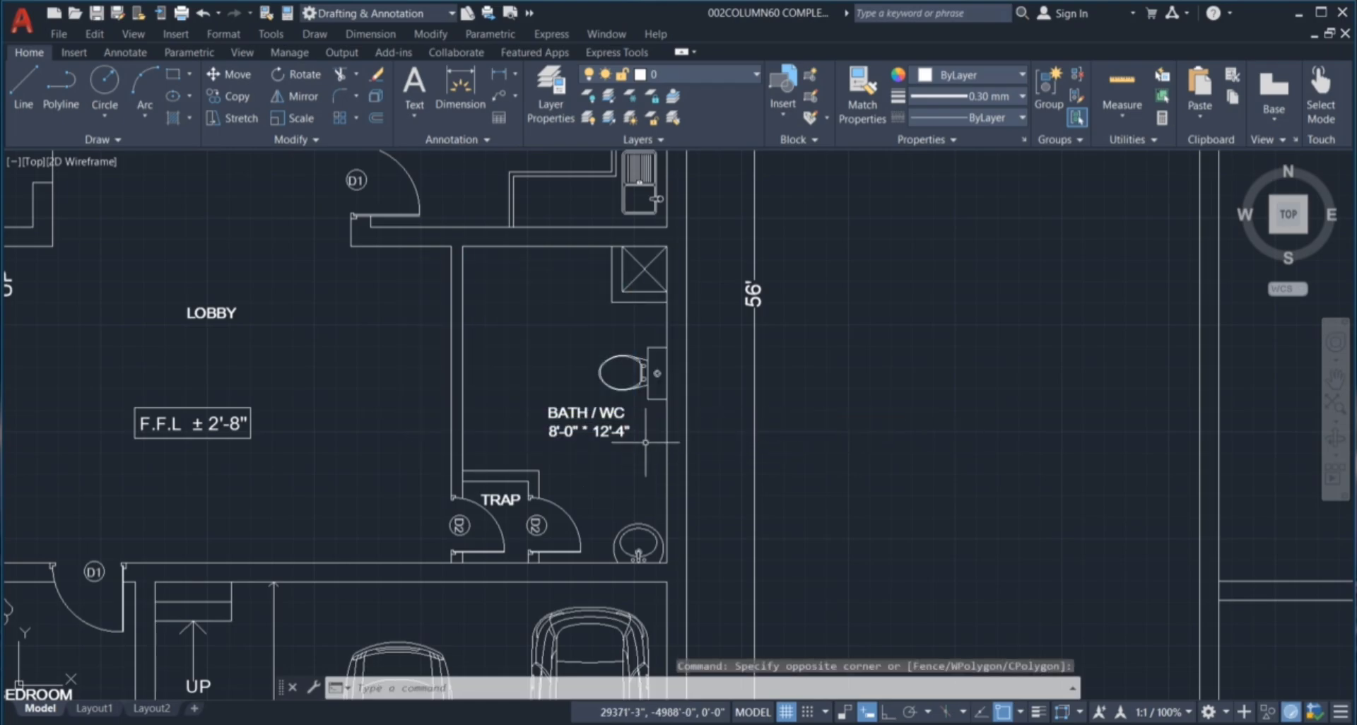
pyautogui.scroll(-2, 645, 442)
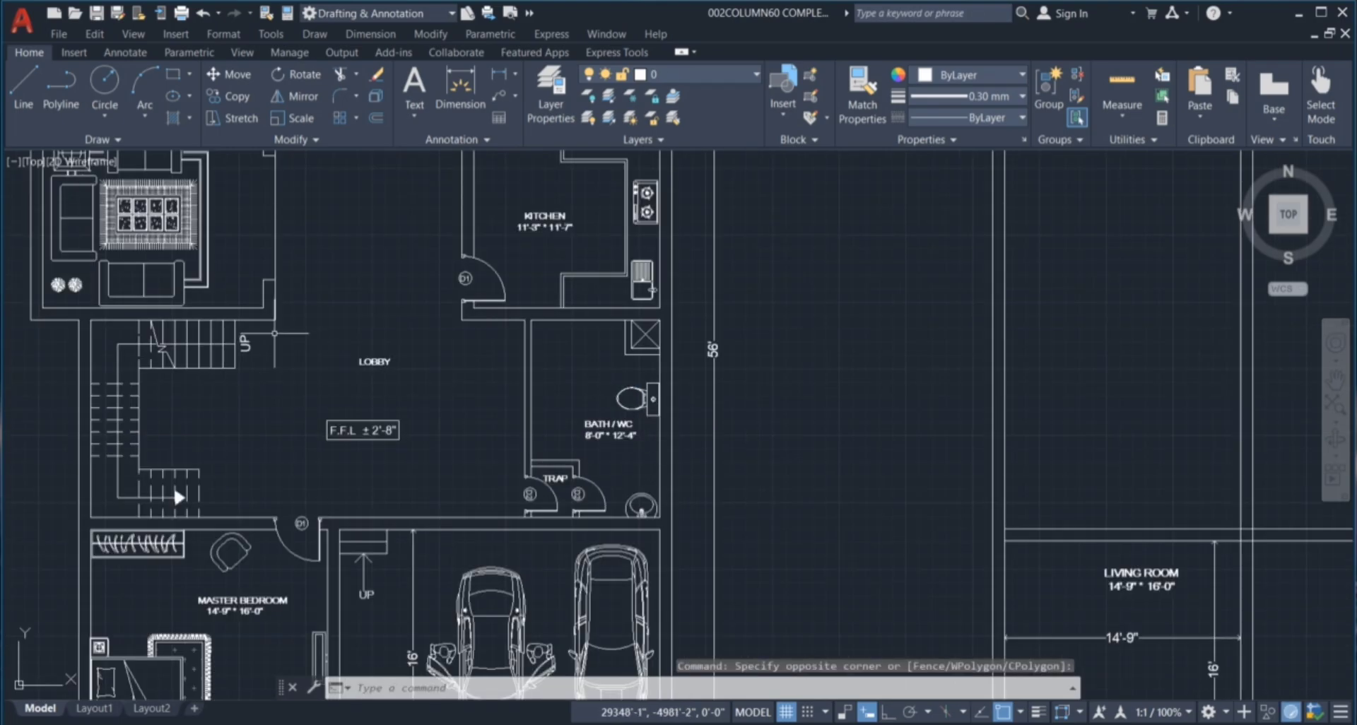
pyautogui.click(275, 332)
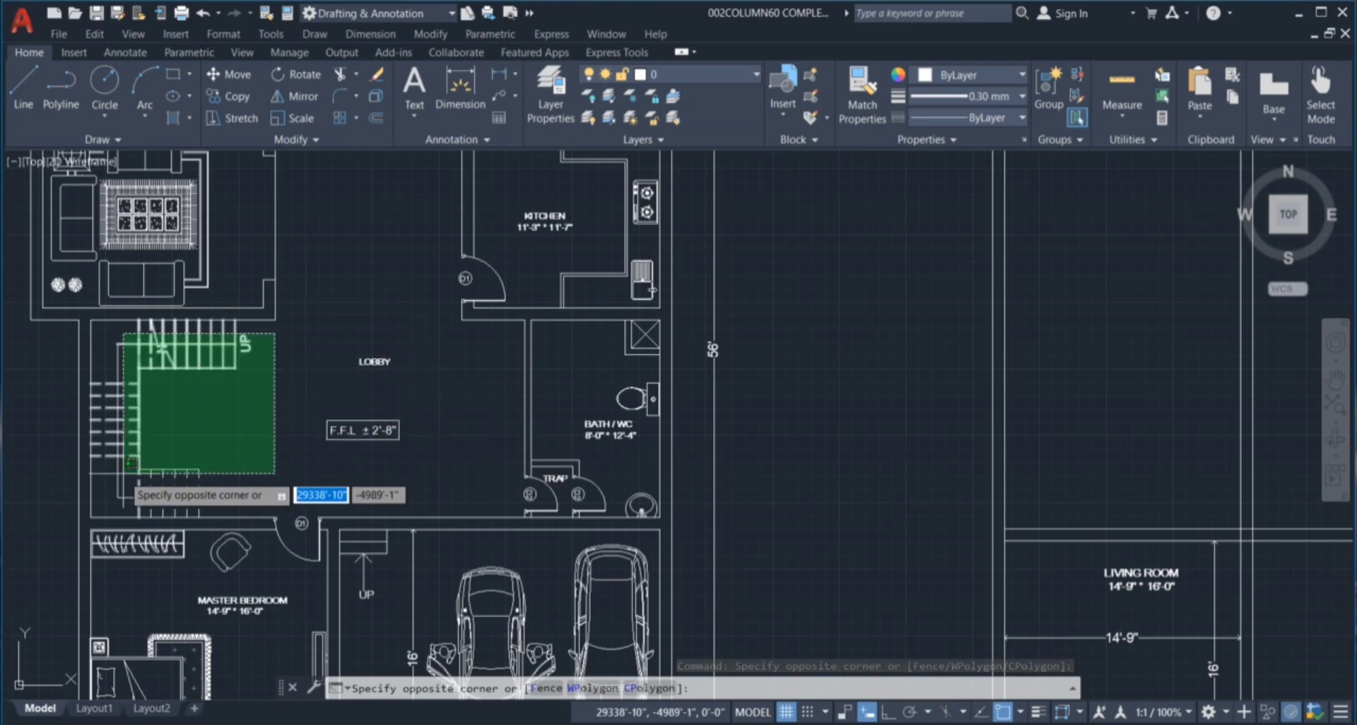
pyautogui.click(263, 457)
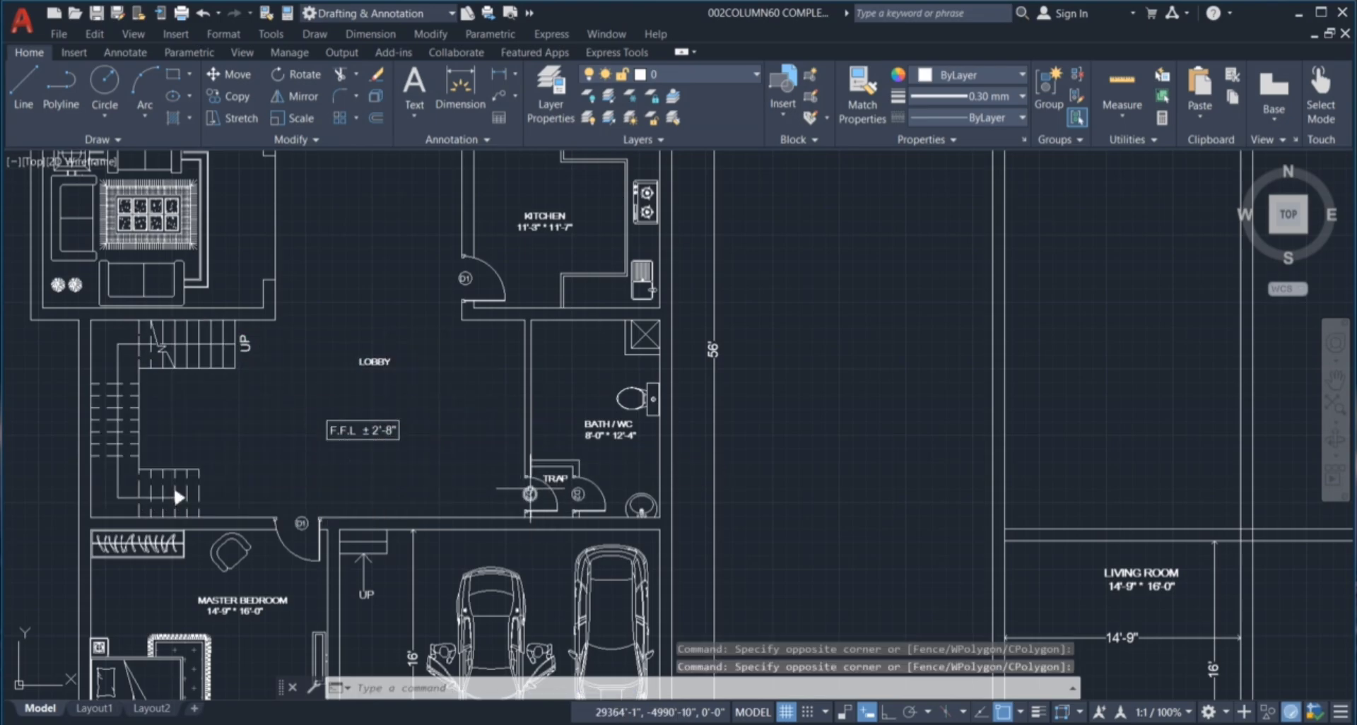
pyautogui.scroll(-2, 452, 443)
pyautogui.scroll(-3, 608, 438)
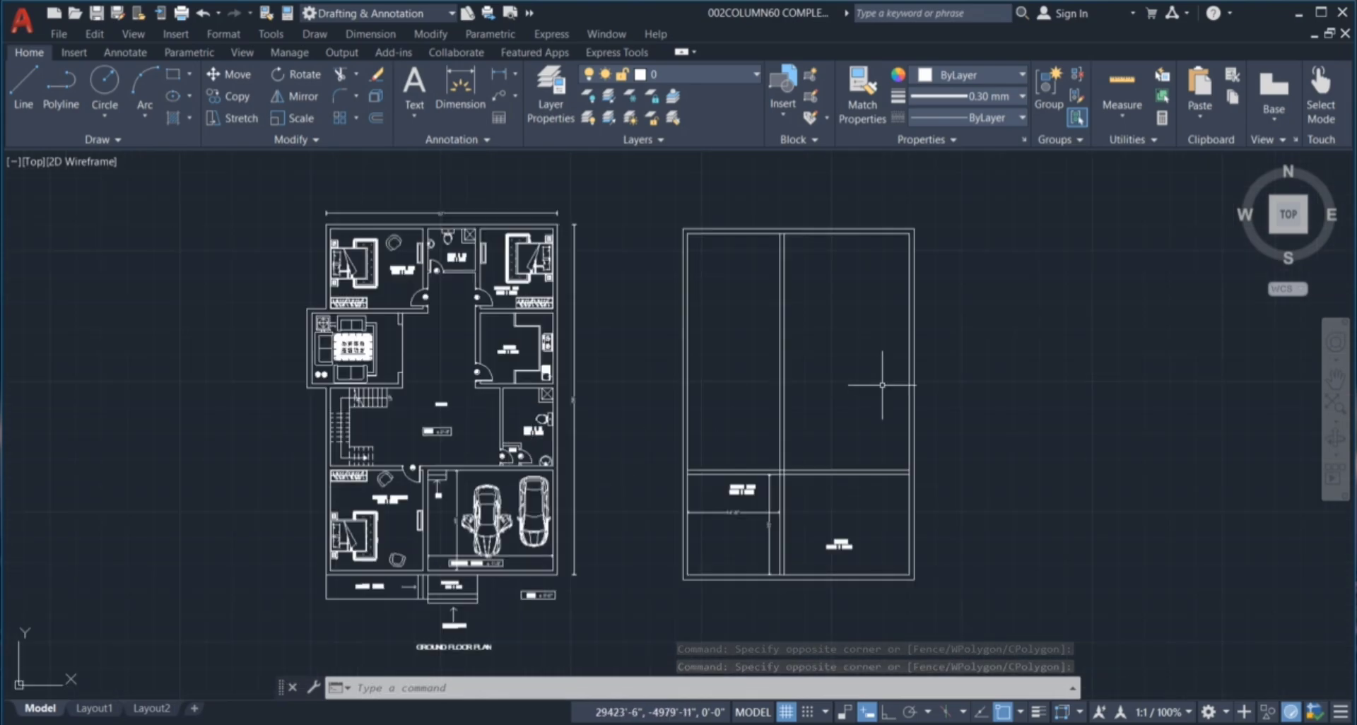
# Offset the upper line of the horizontal partition 12'4" upward, and offset the resulting line a further 9" up to form another wall.
pyautogui.scroll(3, 887, 402)
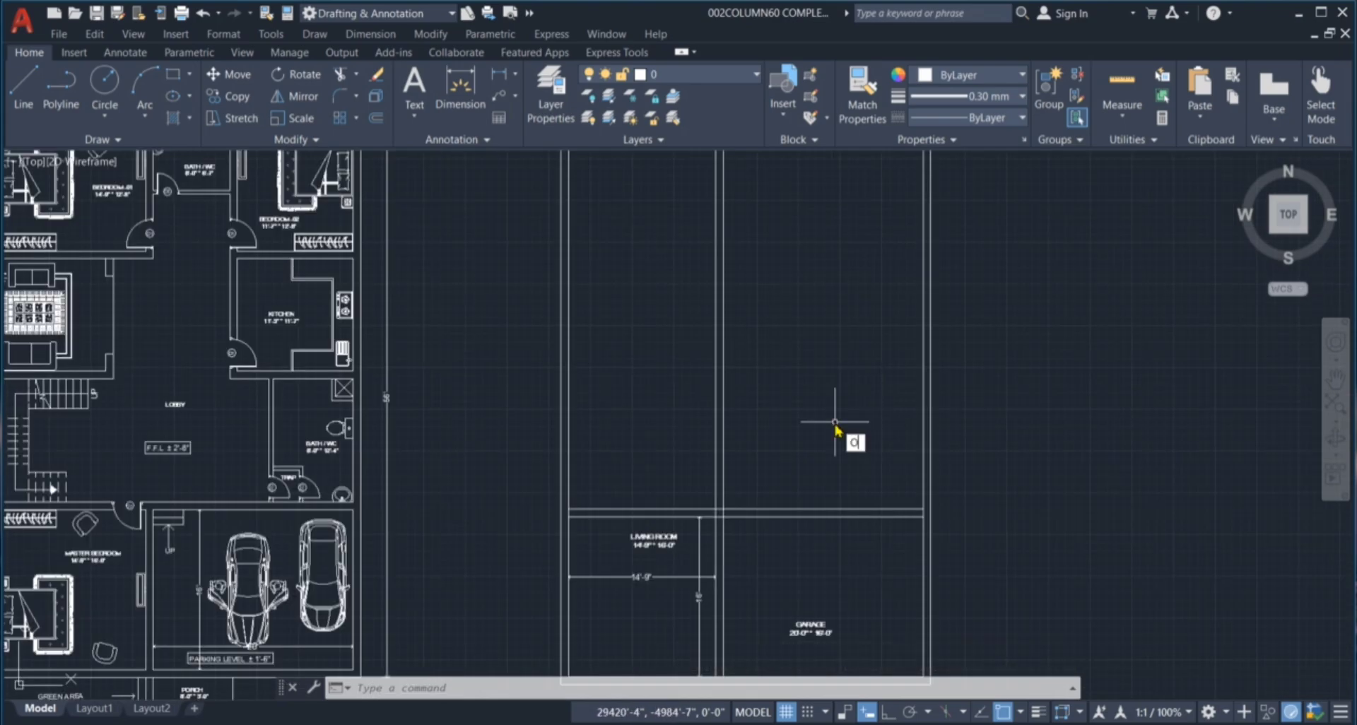
pyautogui.press('Return')
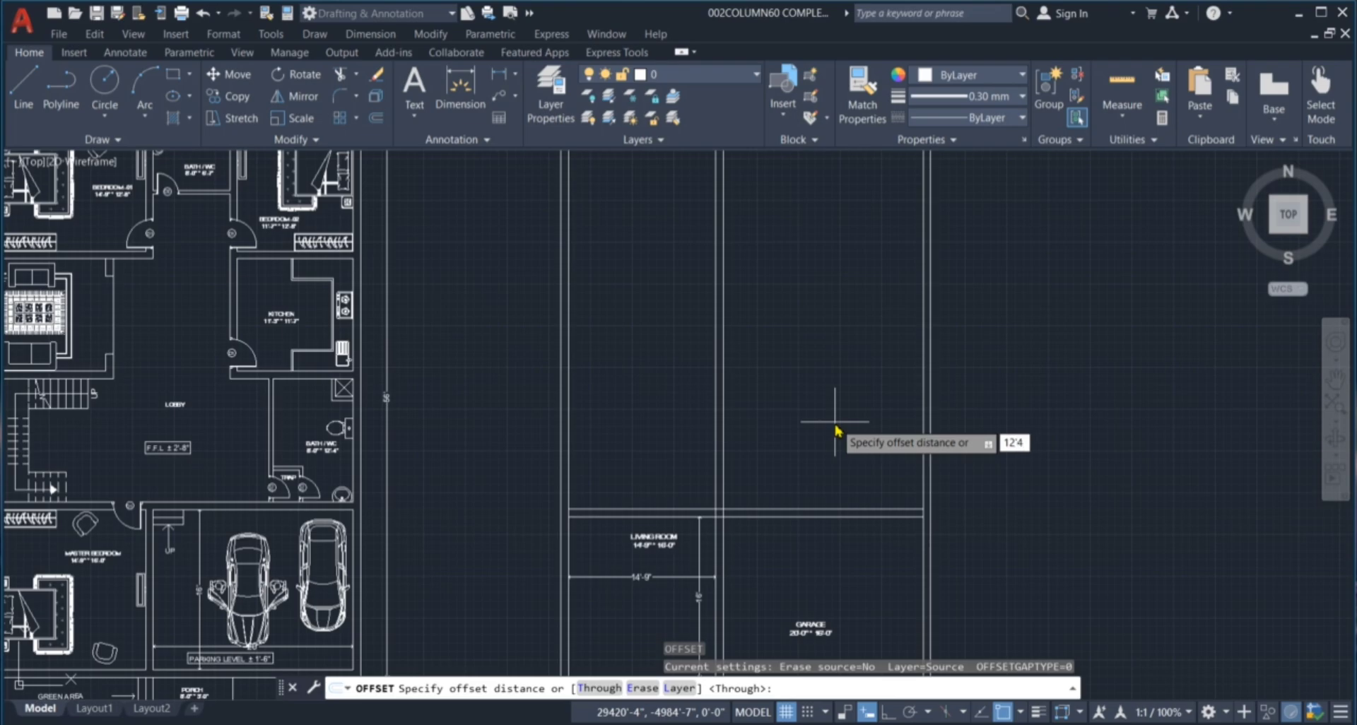
pyautogui.write('12\'4"')
pyautogui.press('Return')
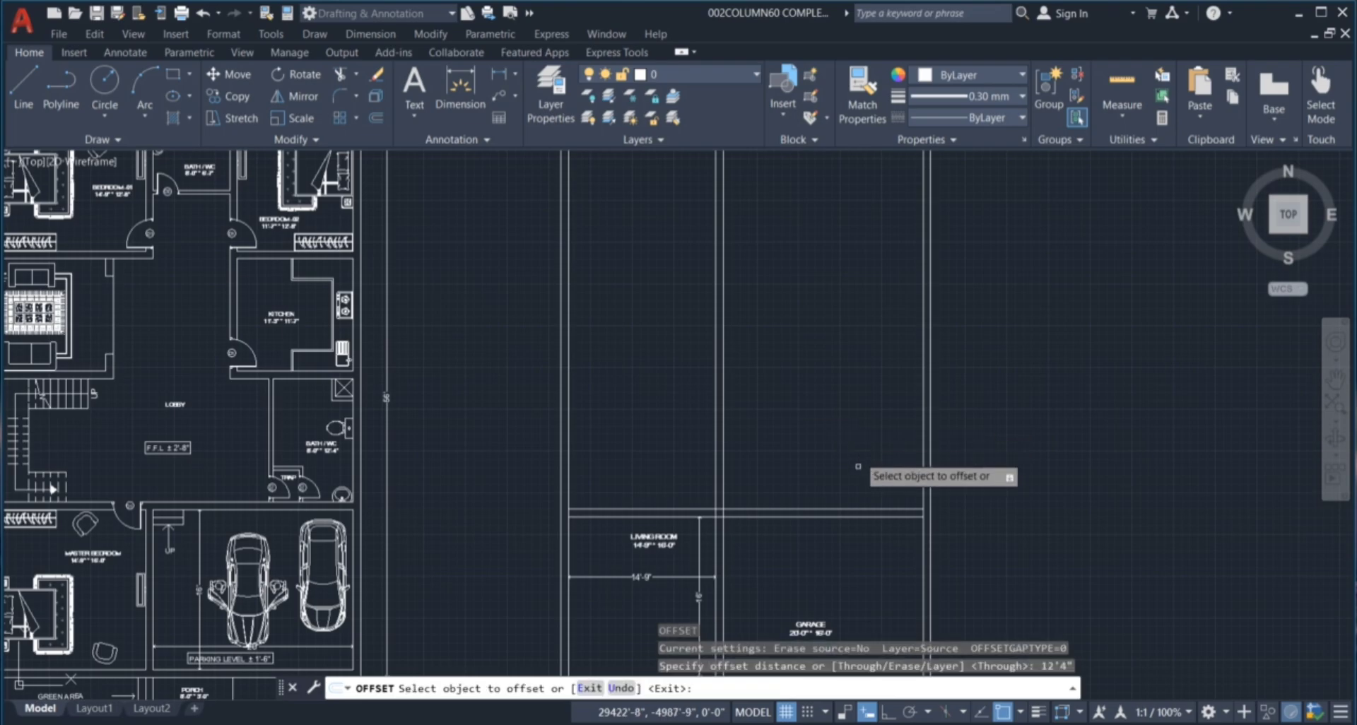
pyautogui.click(884, 508)
pyautogui.click(864, 361)
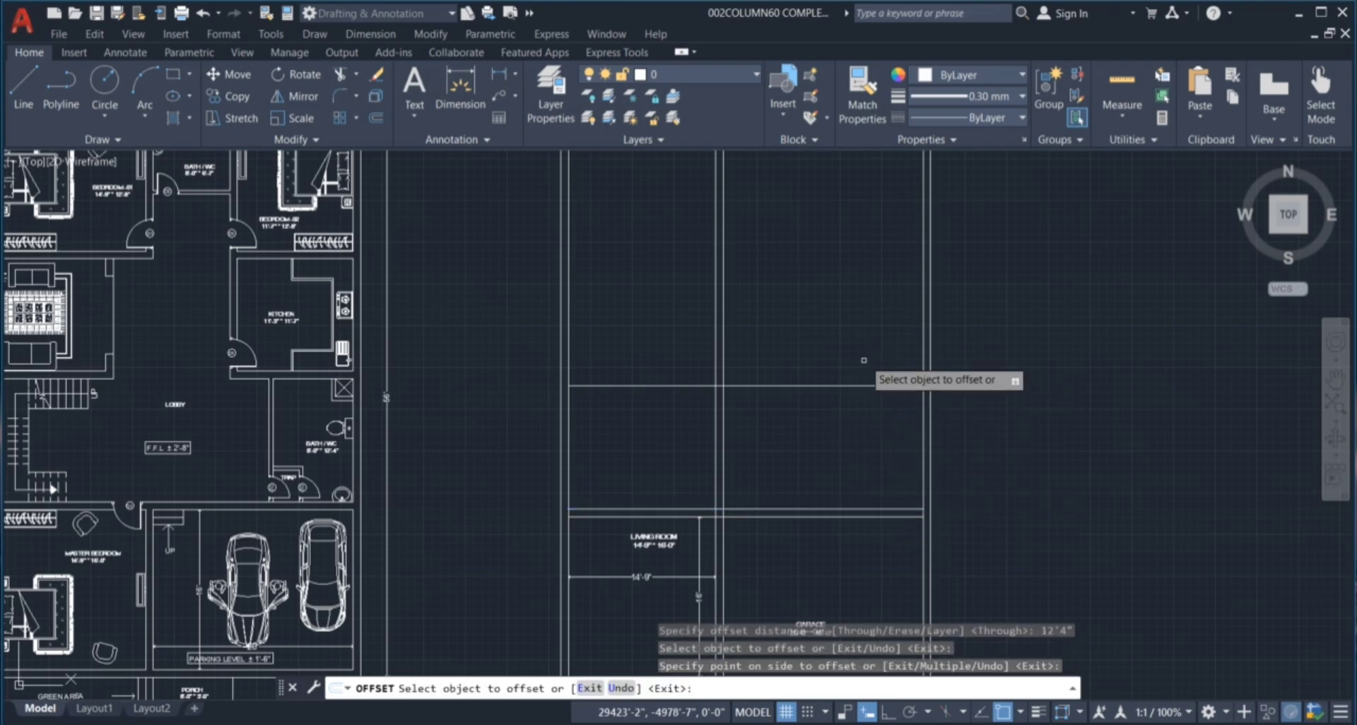
pyautogui.click(845, 385)
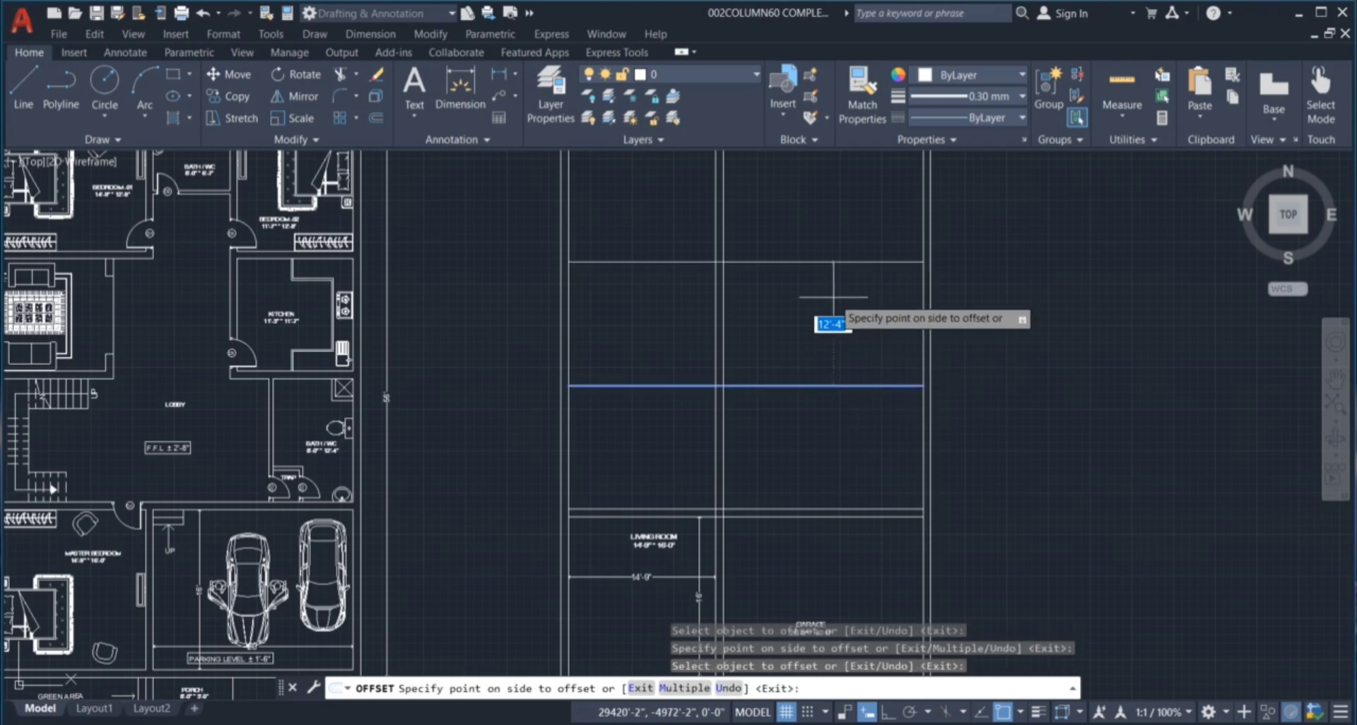
pyautogui.write('9"')
pyautogui.press('Return')
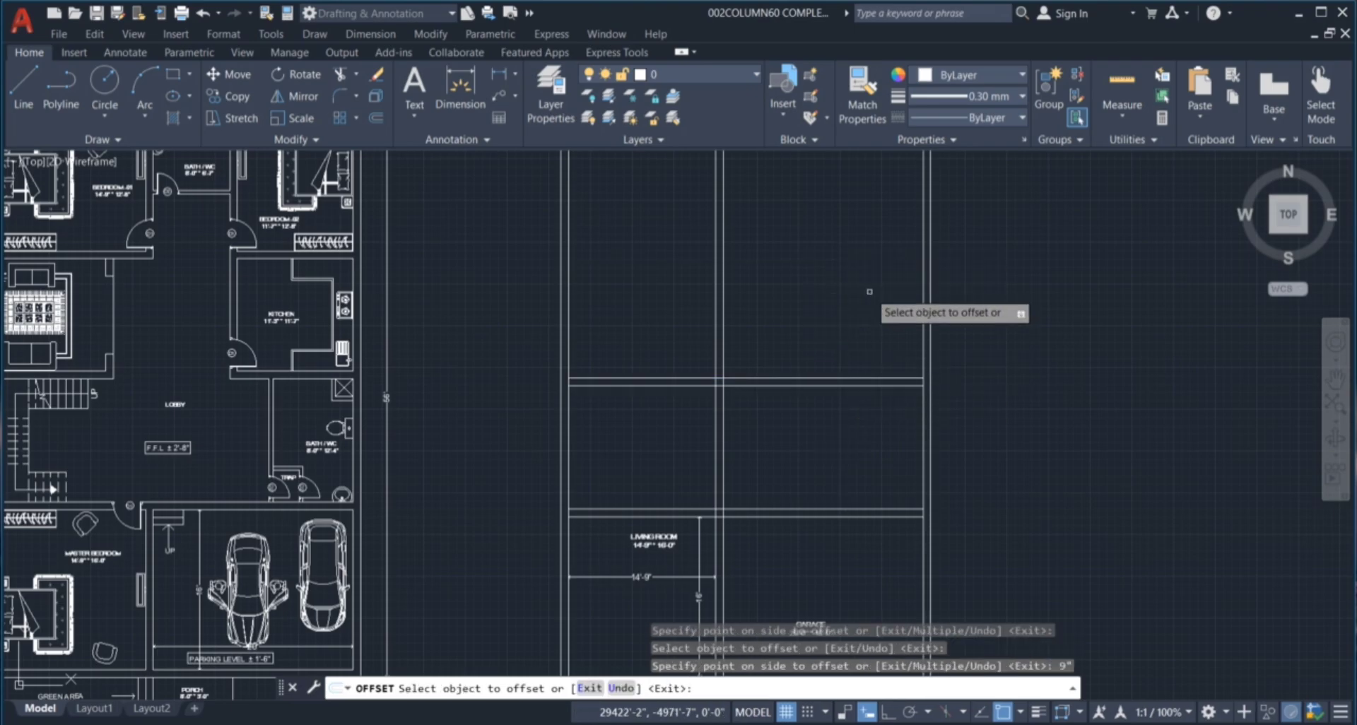
# Offset the inner line of the east outer wall 8' inward, and offset the resulting line a further 5" west for the bath partition.
pyautogui.click(923, 444)
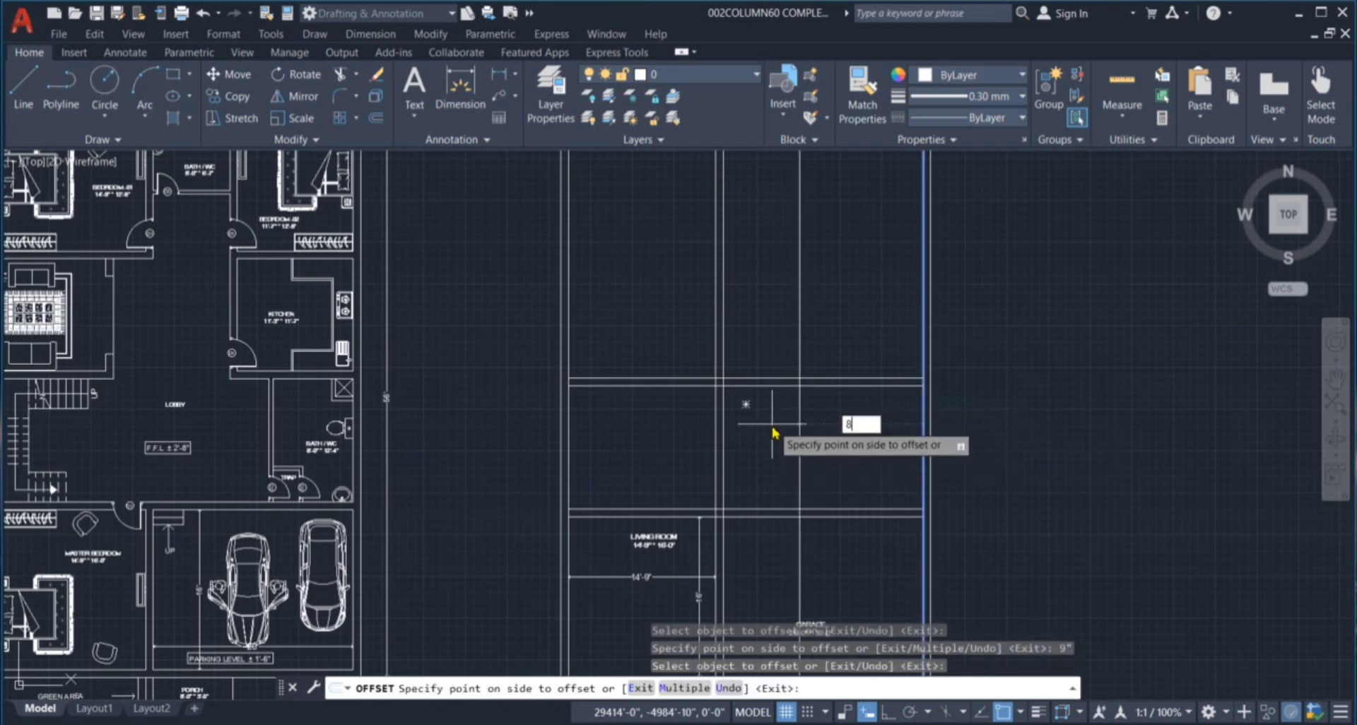
pyautogui.write("8'")
pyautogui.press('Return')
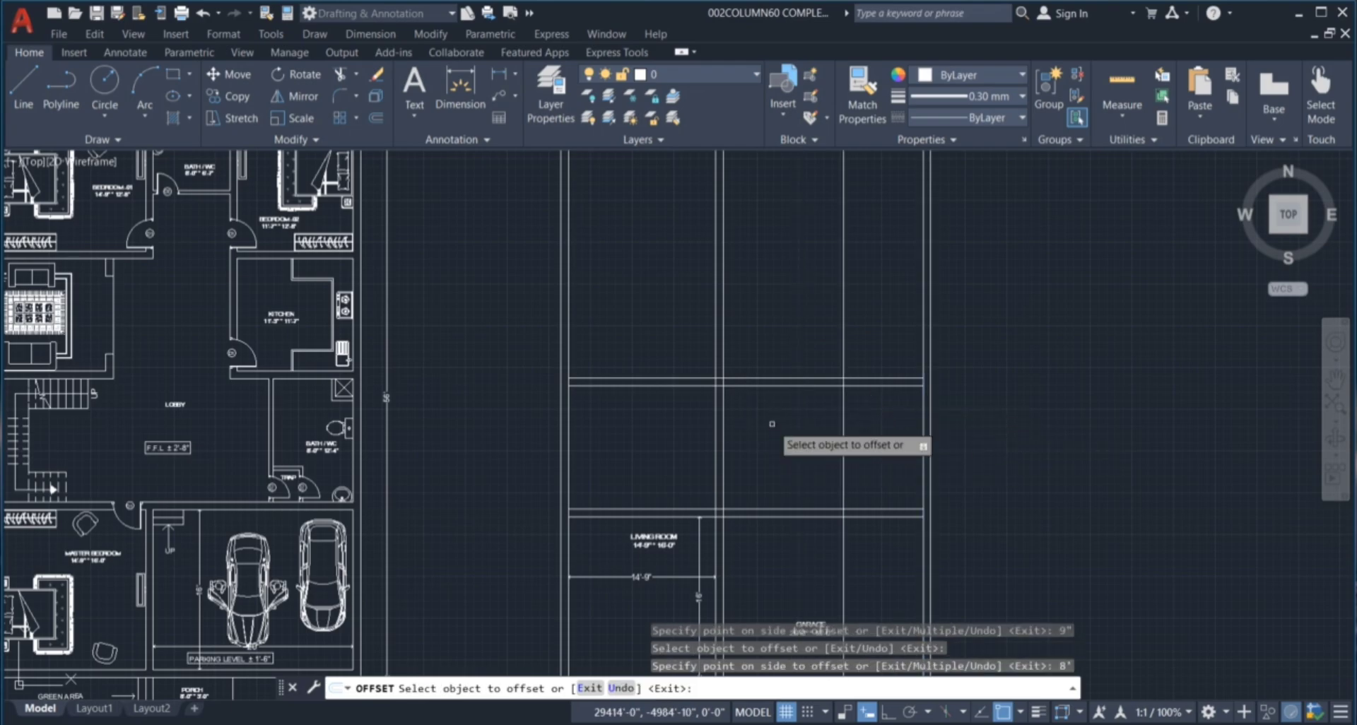
pyautogui.click(844, 434)
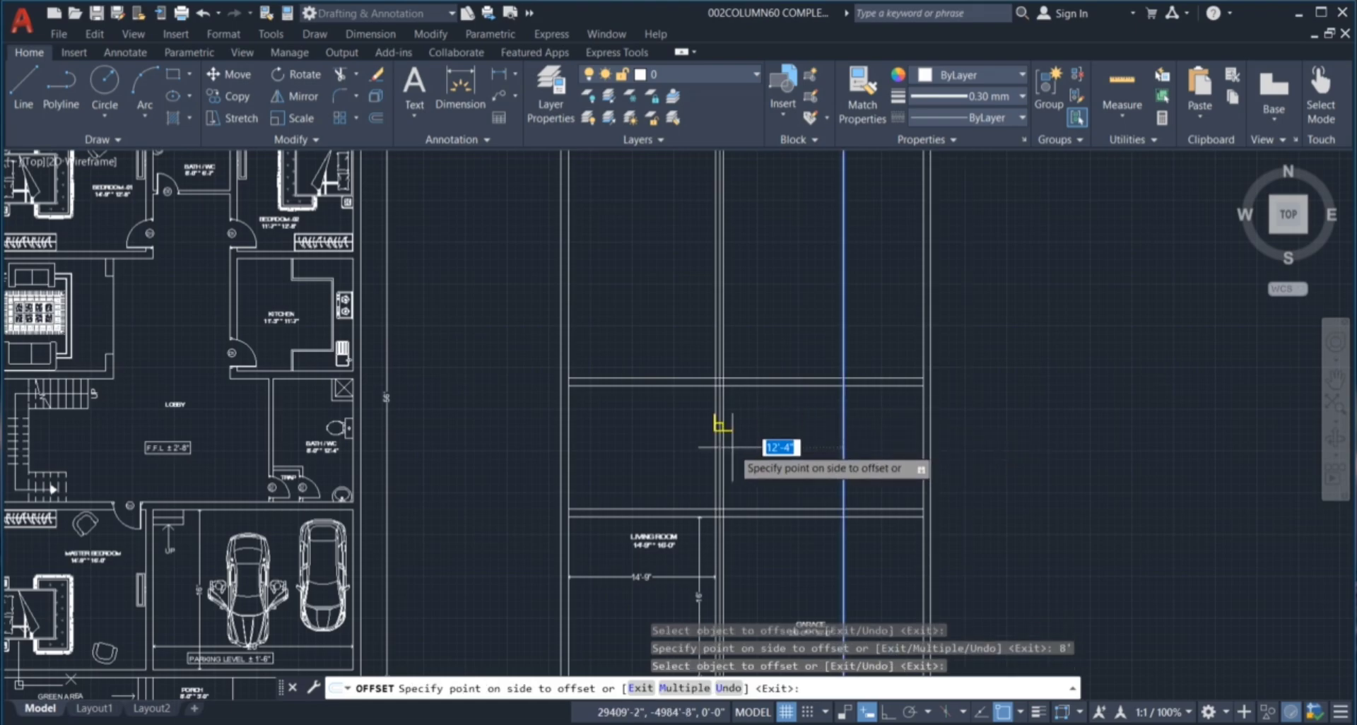
pyautogui.write("5'")
pyautogui.press('Return')
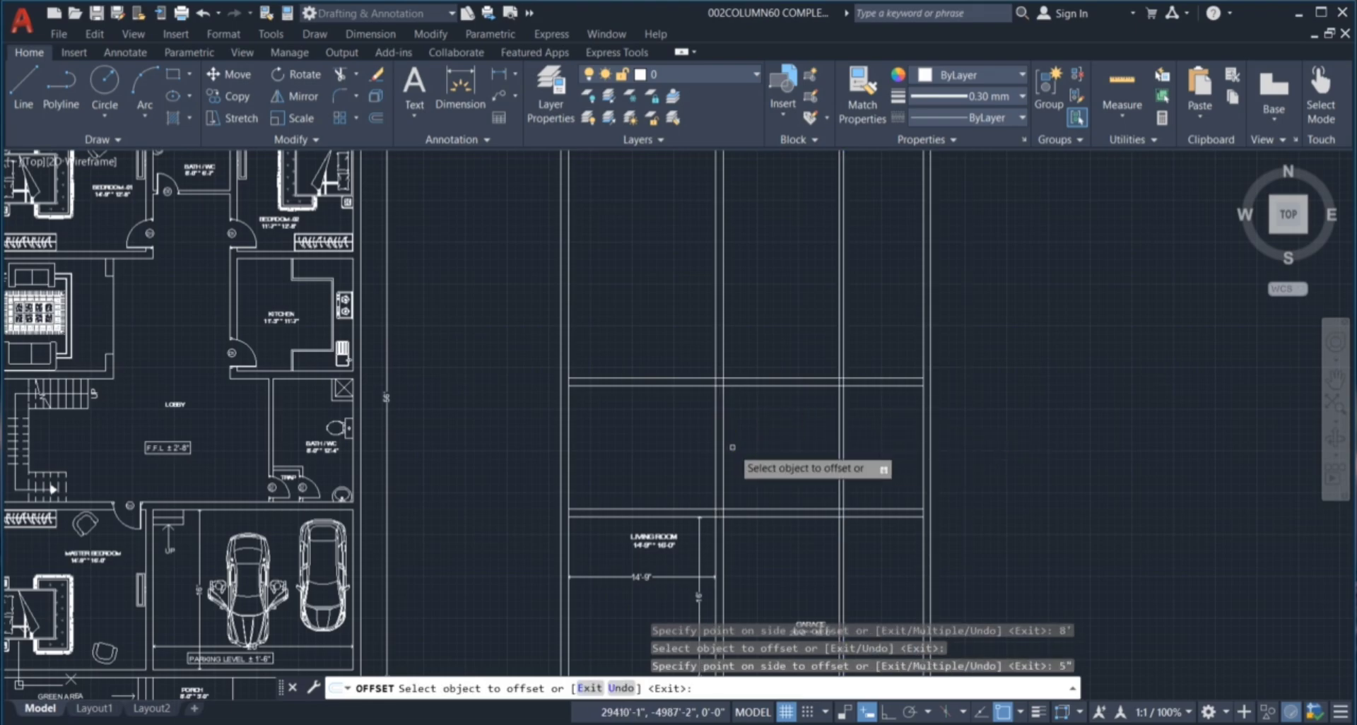
pyautogui.press('Escape')
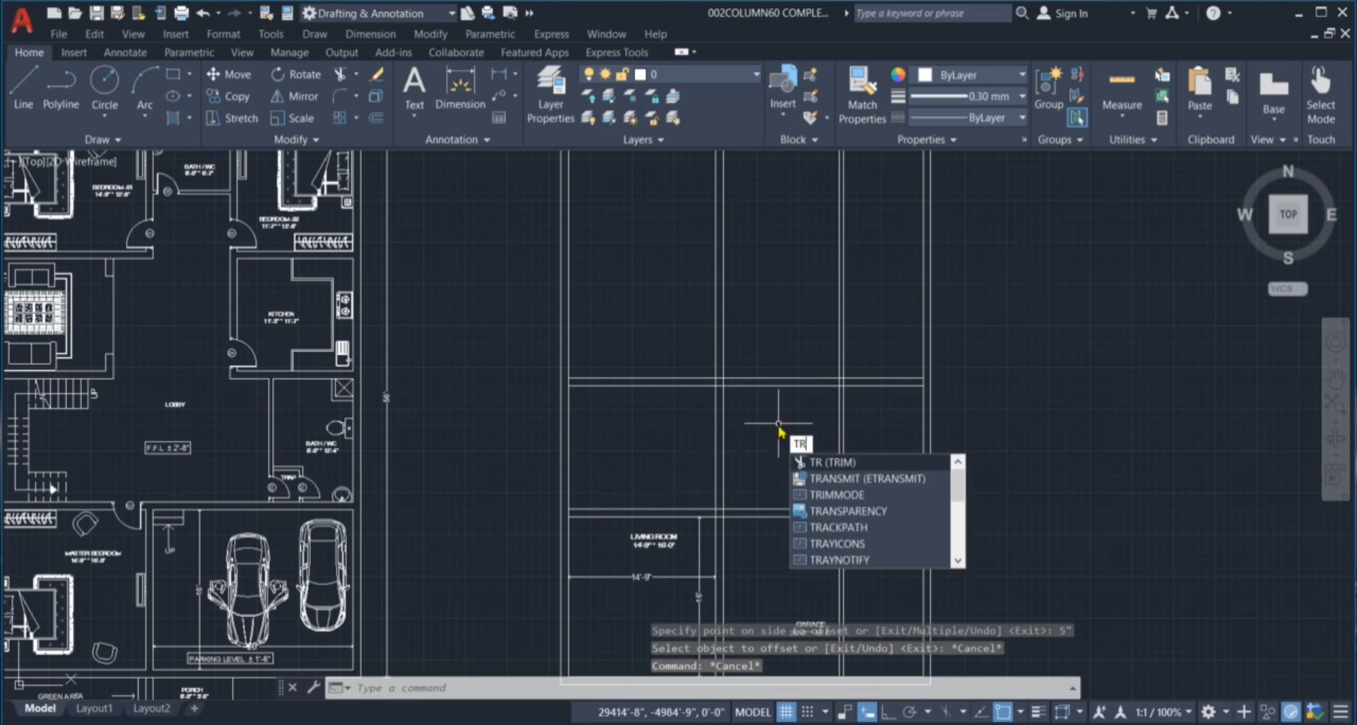
# Trim the bath partition lines above and below the middle band so they span only between the two horizontal walls.
pyautogui.press('Return')
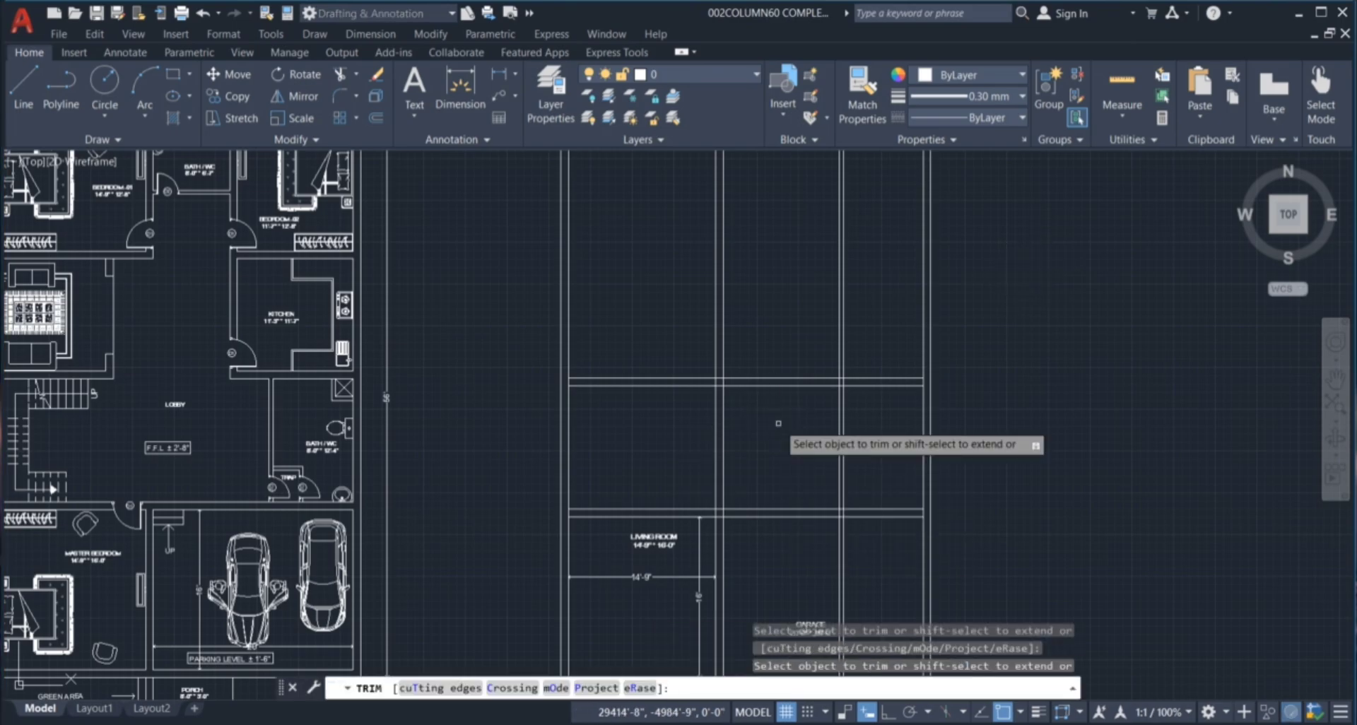
pyautogui.click(854, 355)
pyautogui.click(824, 331)
pyautogui.press('Return')
pyautogui.scroll(-6, 842, 368)
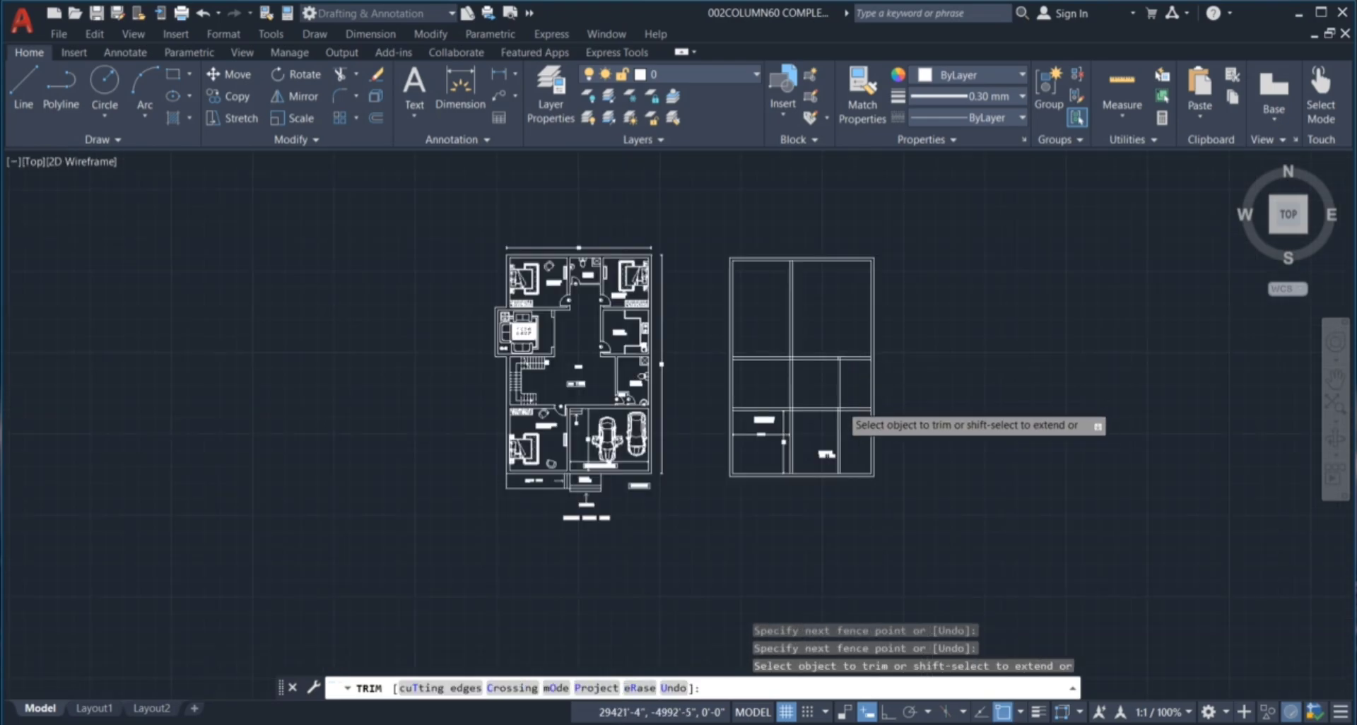
pyautogui.scroll(2, 843, 369)
pyautogui.click(844, 469)
pyautogui.click(799, 473)
pyautogui.press('Return')
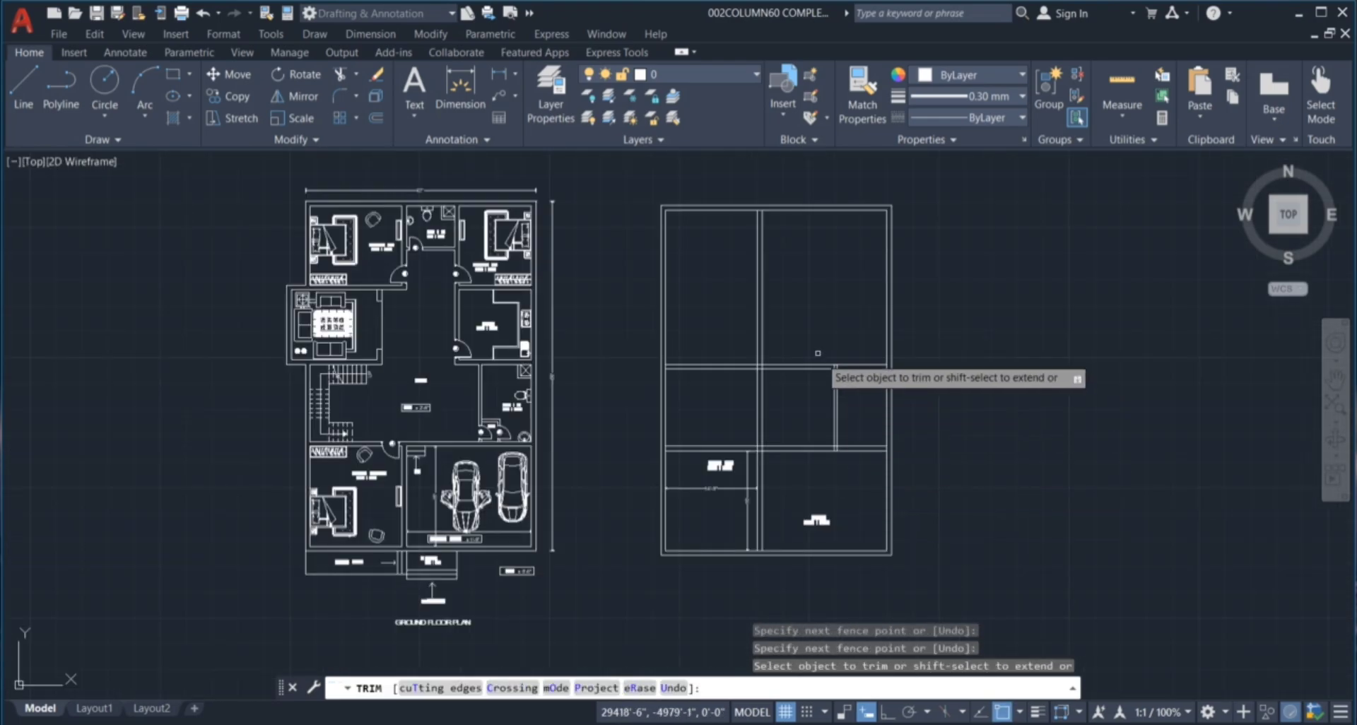
# Trim the central vertical wall's two lines out of the middle band to leave the lobby area open.
pyautogui.scroll(2, 782, 416)
pyautogui.click(782, 417)
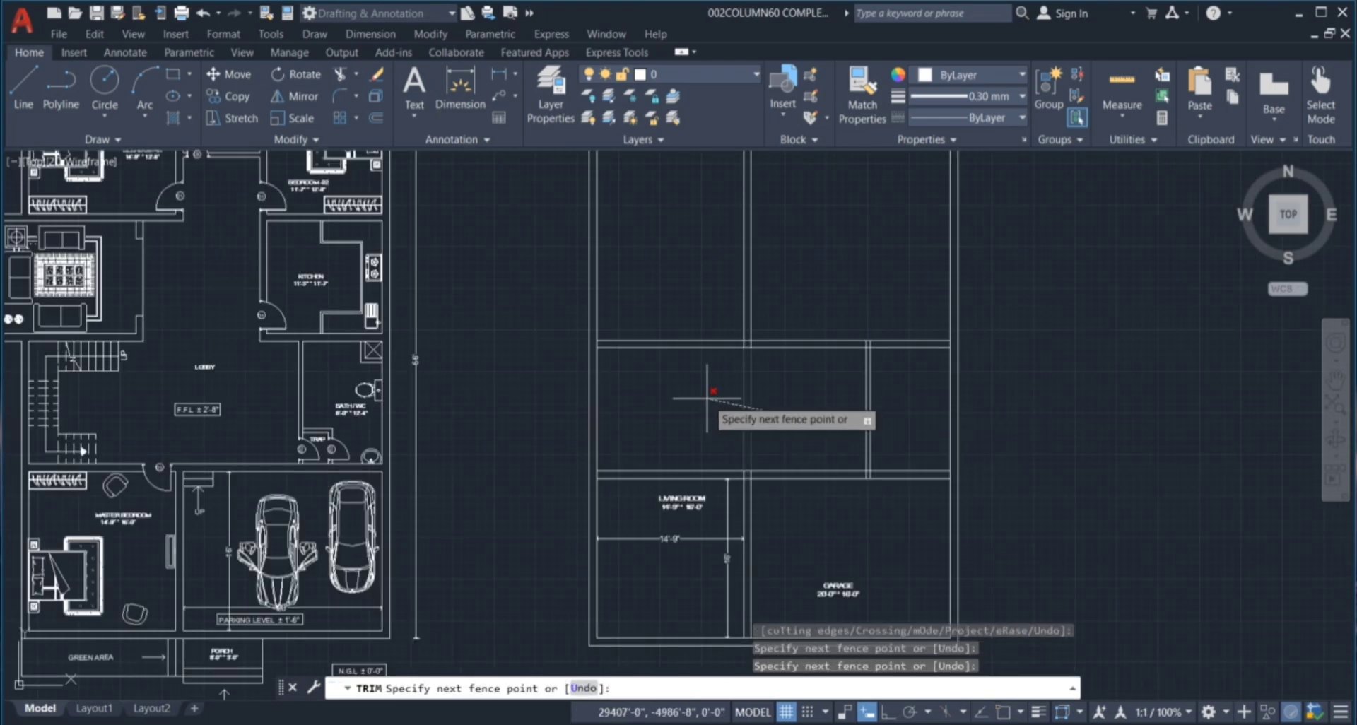
pyautogui.click(704, 403)
pyautogui.press('Return')
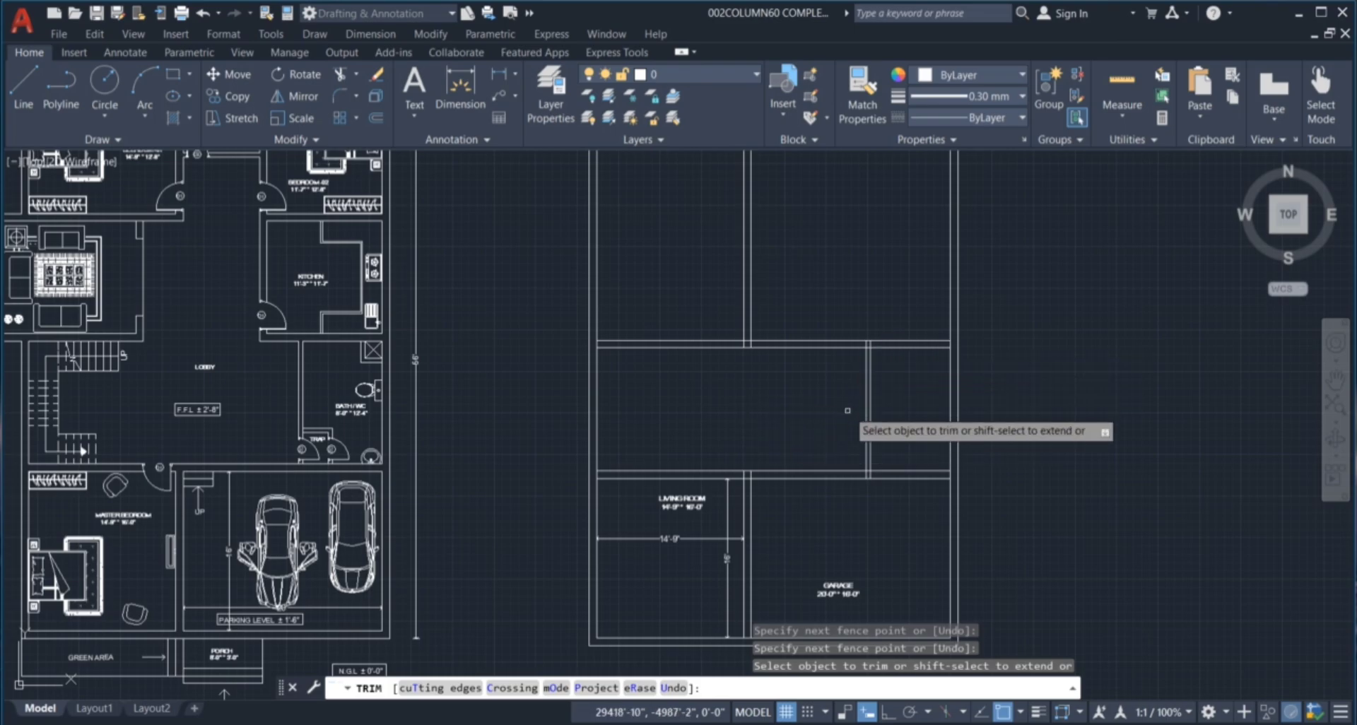
pyautogui.press('Escape')
pyautogui.press('Escape')
pyautogui.press('Escape')
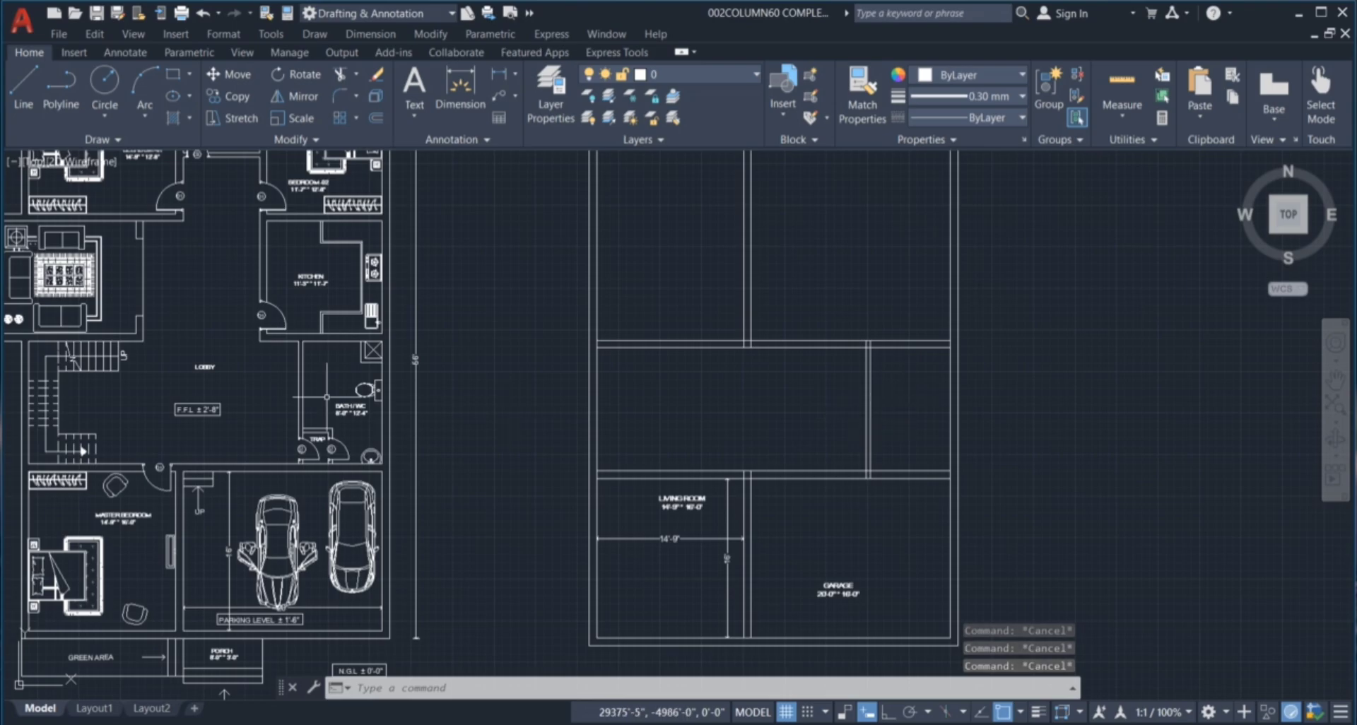
# Following the plan's TRAP area, offset the bath's lower wall line 3' upward and its partition's inner line 3' to the east.
pyautogui.scroll(4, 284, 441)
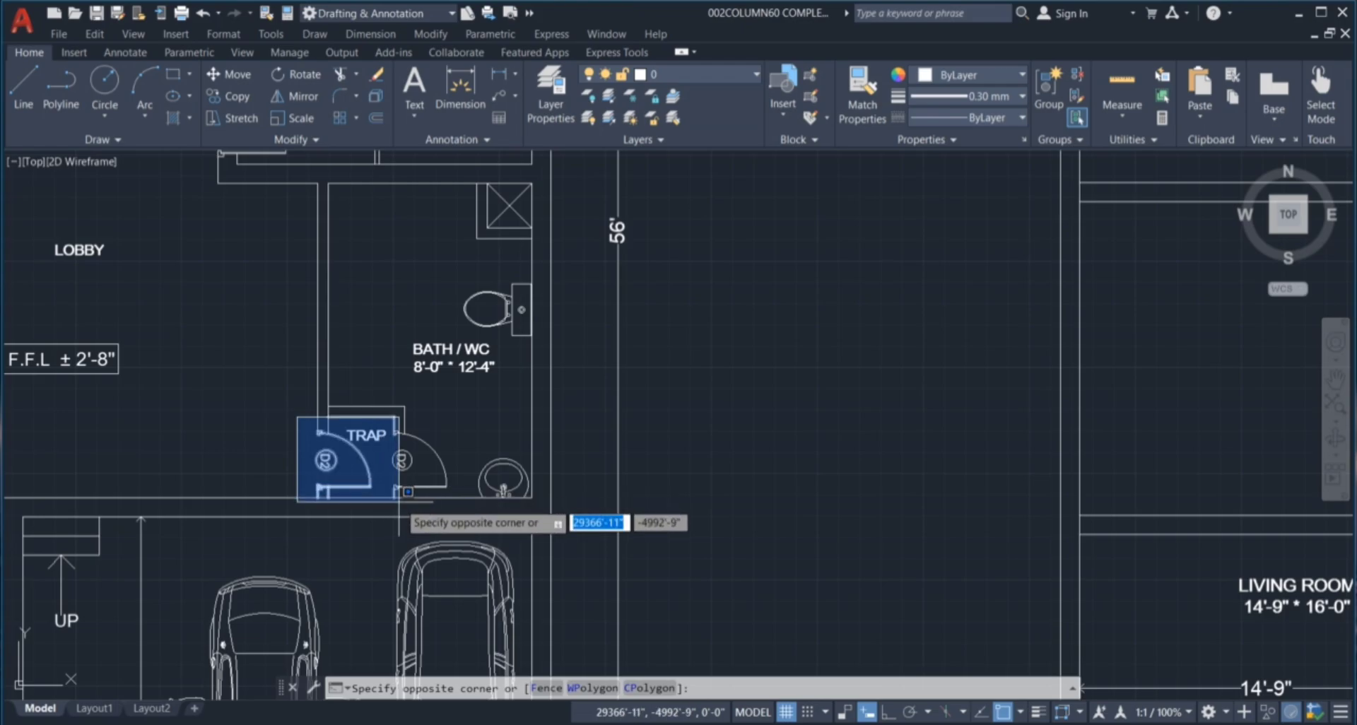
pyautogui.click(282, 474)
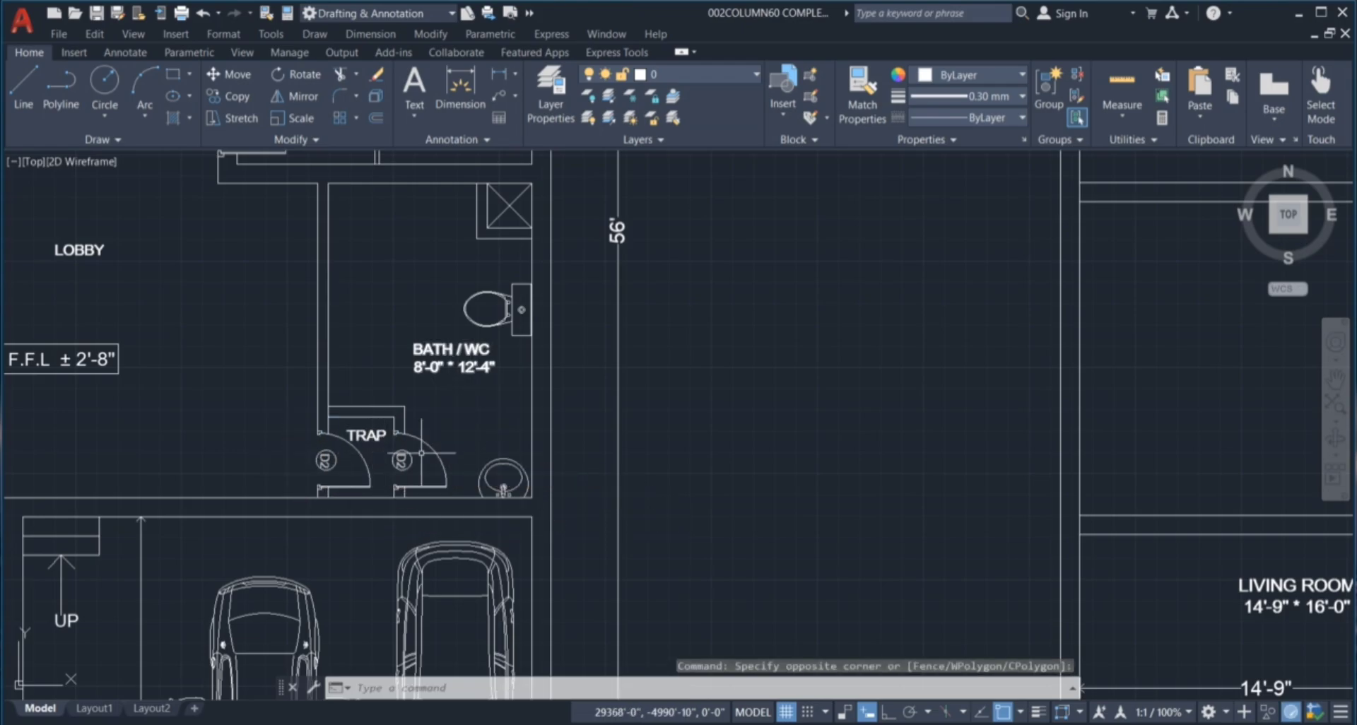
pyautogui.scroll(-2, 318, 434)
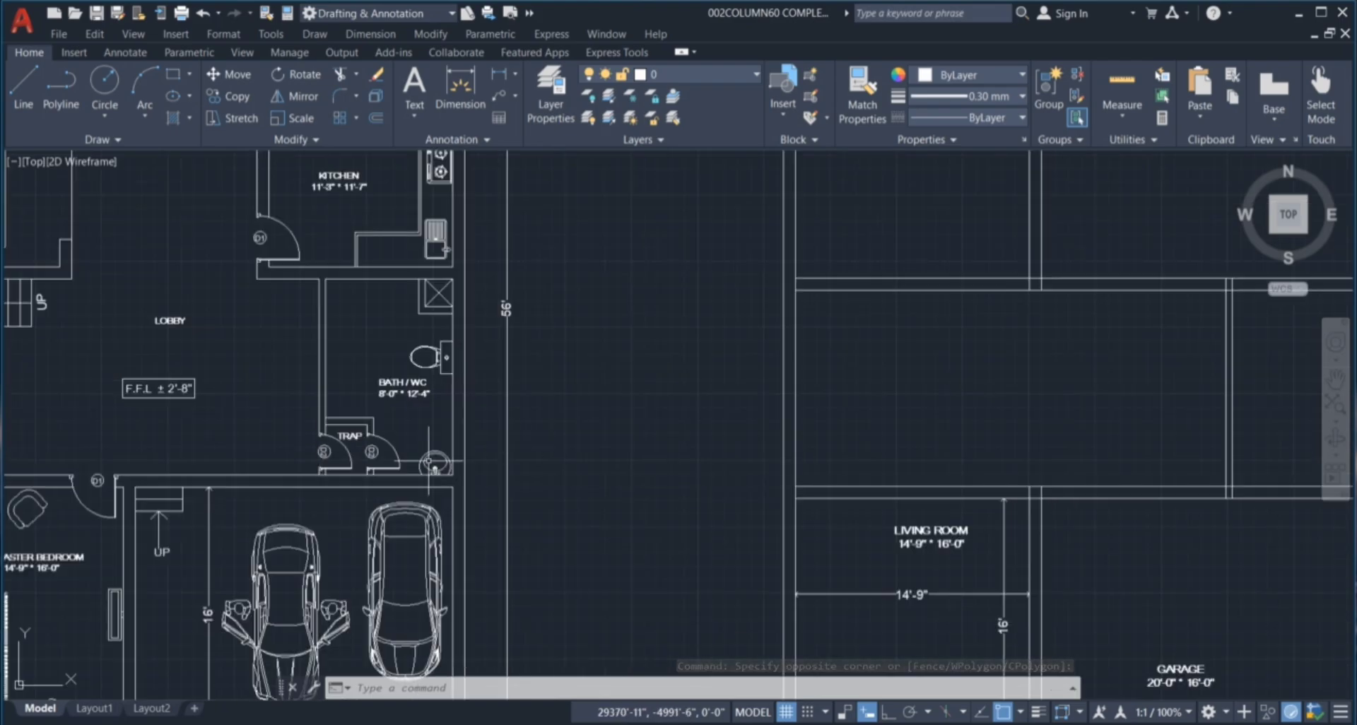
pyautogui.scroll(-2, 429, 465)
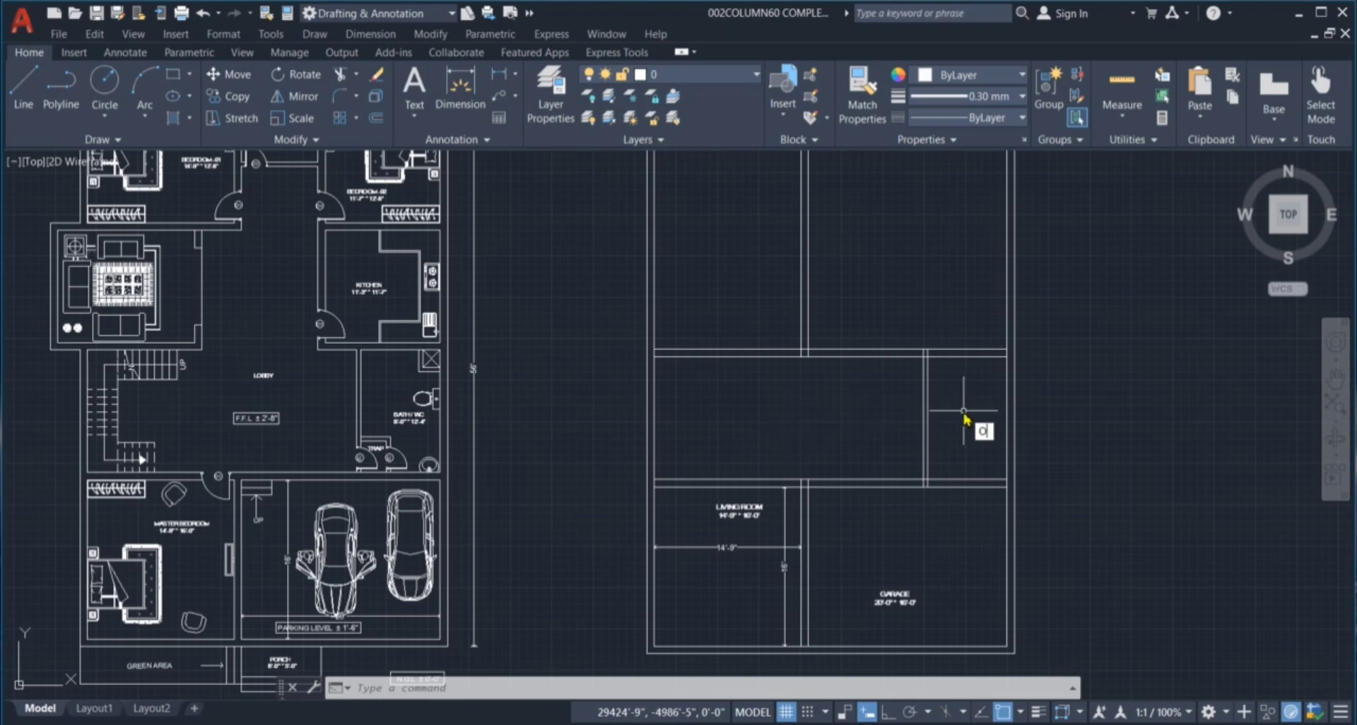
pyautogui.press('Return')
pyautogui.write("3'")
pyautogui.press('Return')
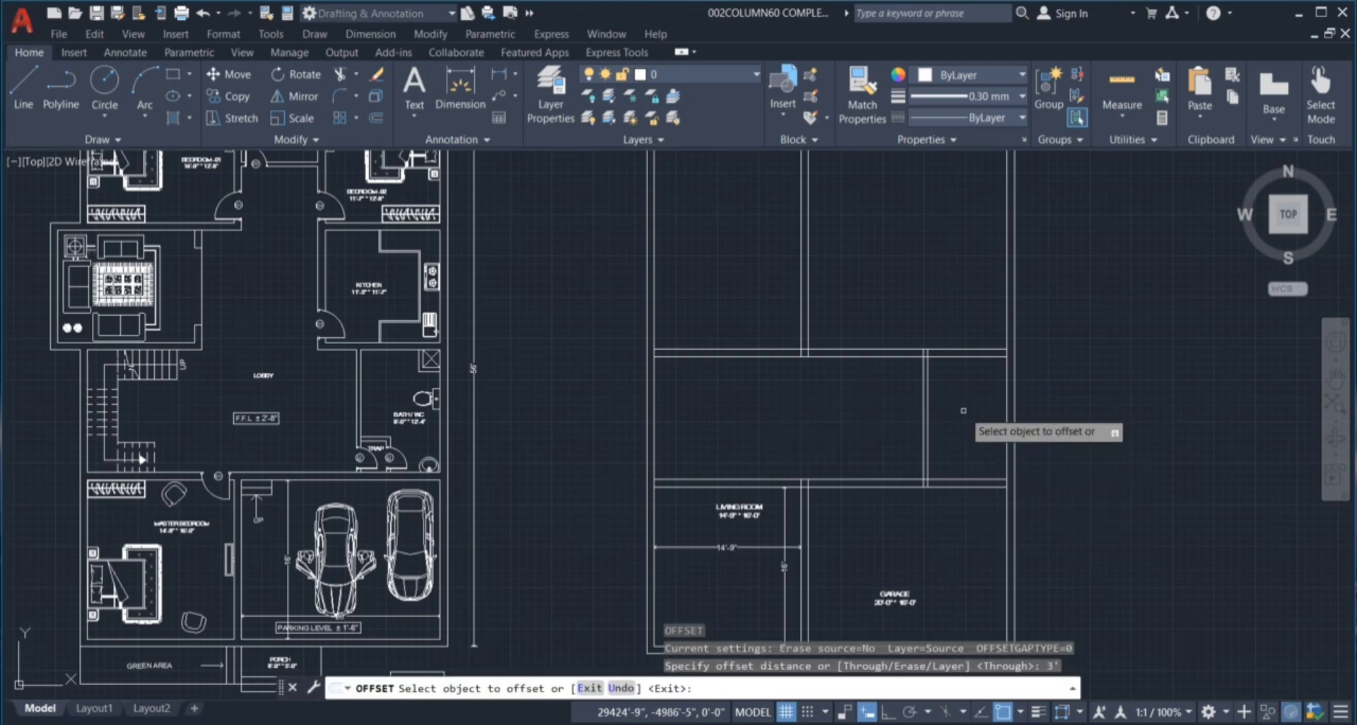
pyautogui.scroll(2, 1008, 422)
pyautogui.click(943, 514)
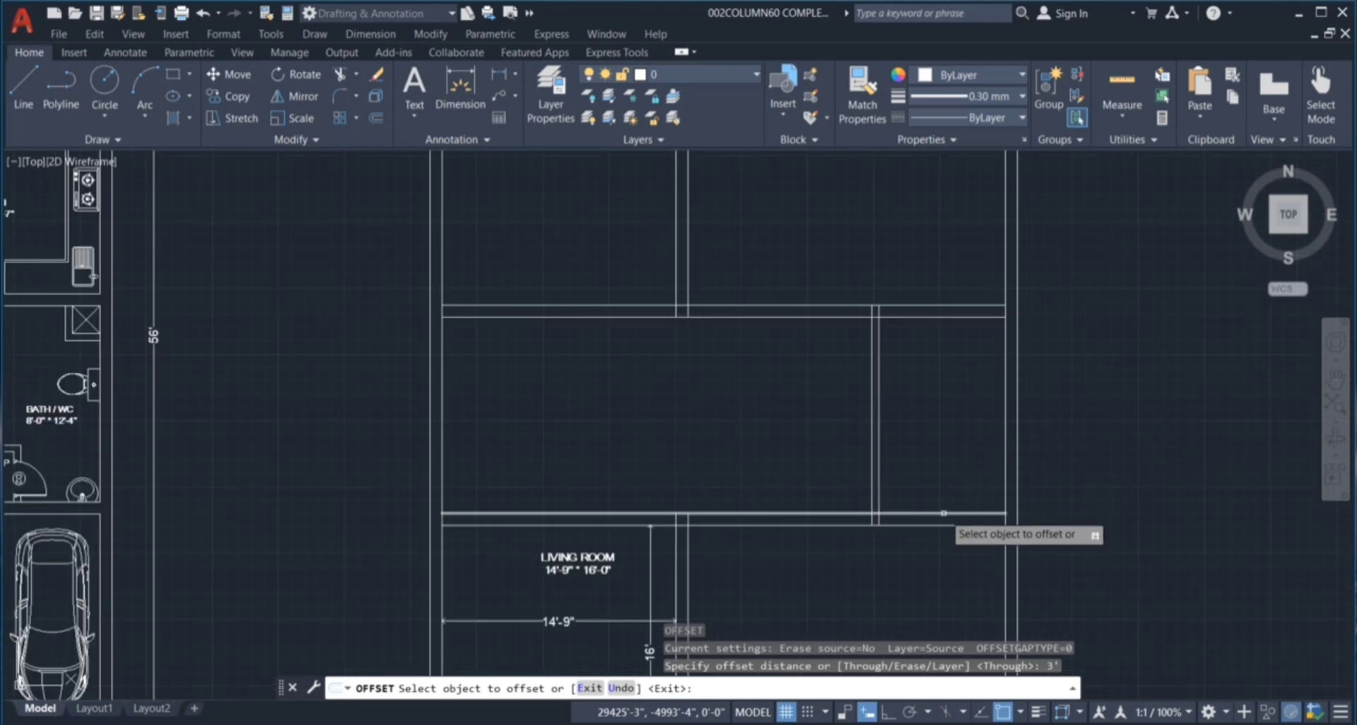
pyautogui.click(958, 404)
pyautogui.click(878, 479)
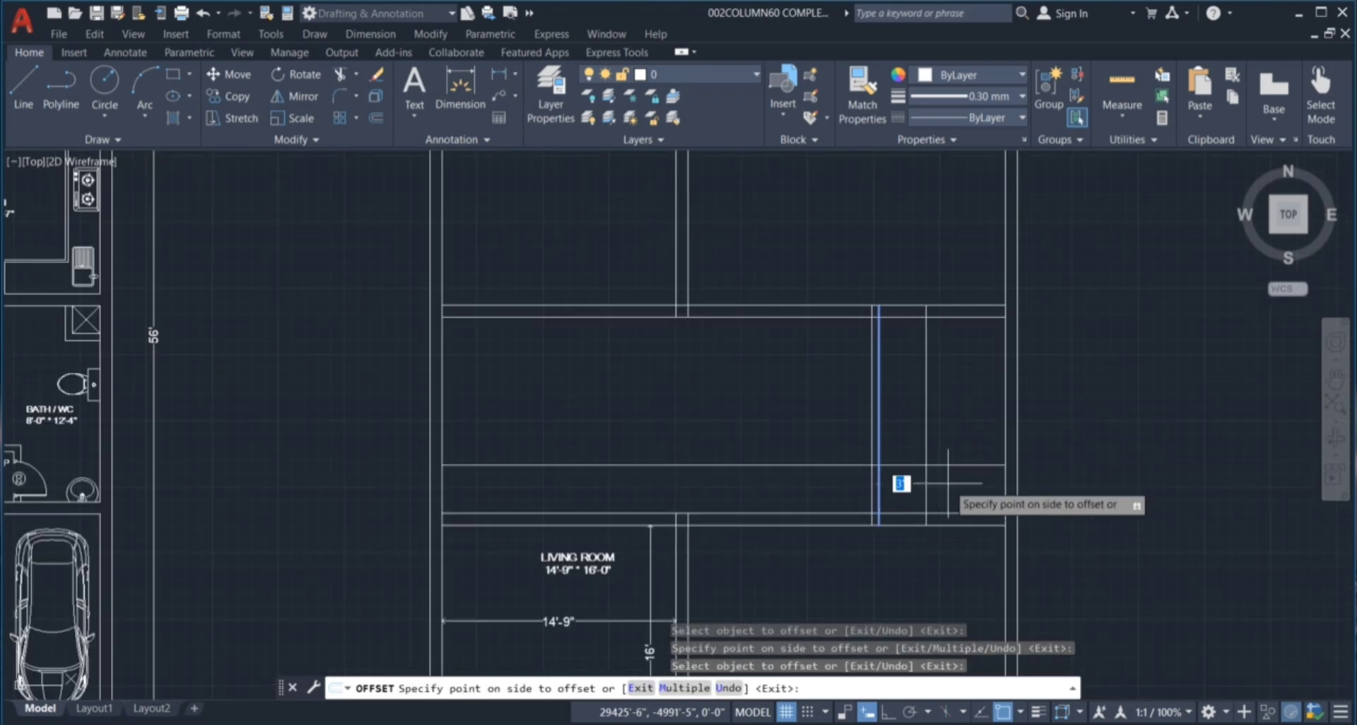
pyautogui.click(947, 476)
# Offset the new horizontal trap line 5" upward and the new vertical trap line 5" to the east to give both walls thickness.
pyautogui.scroll(2, 950, 473)
pyautogui.click(894, 459)
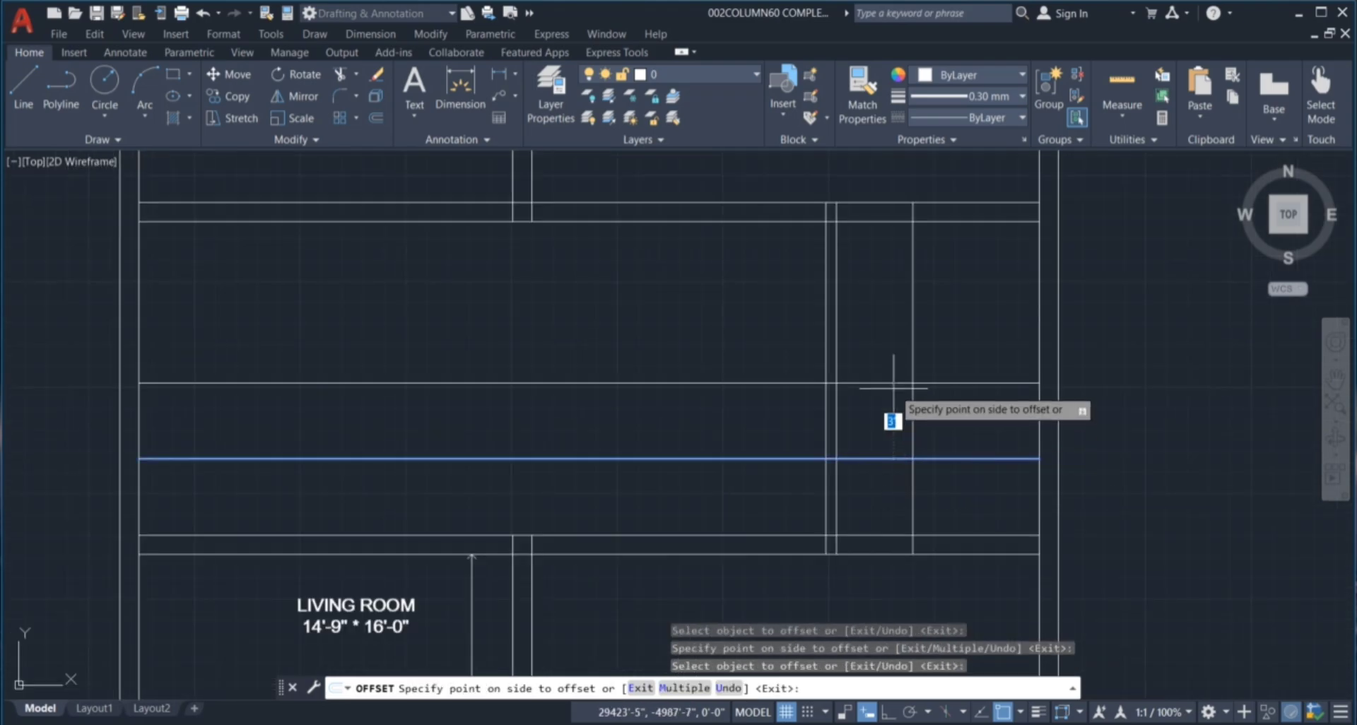
pyautogui.write('5"')
pyautogui.press('Return')
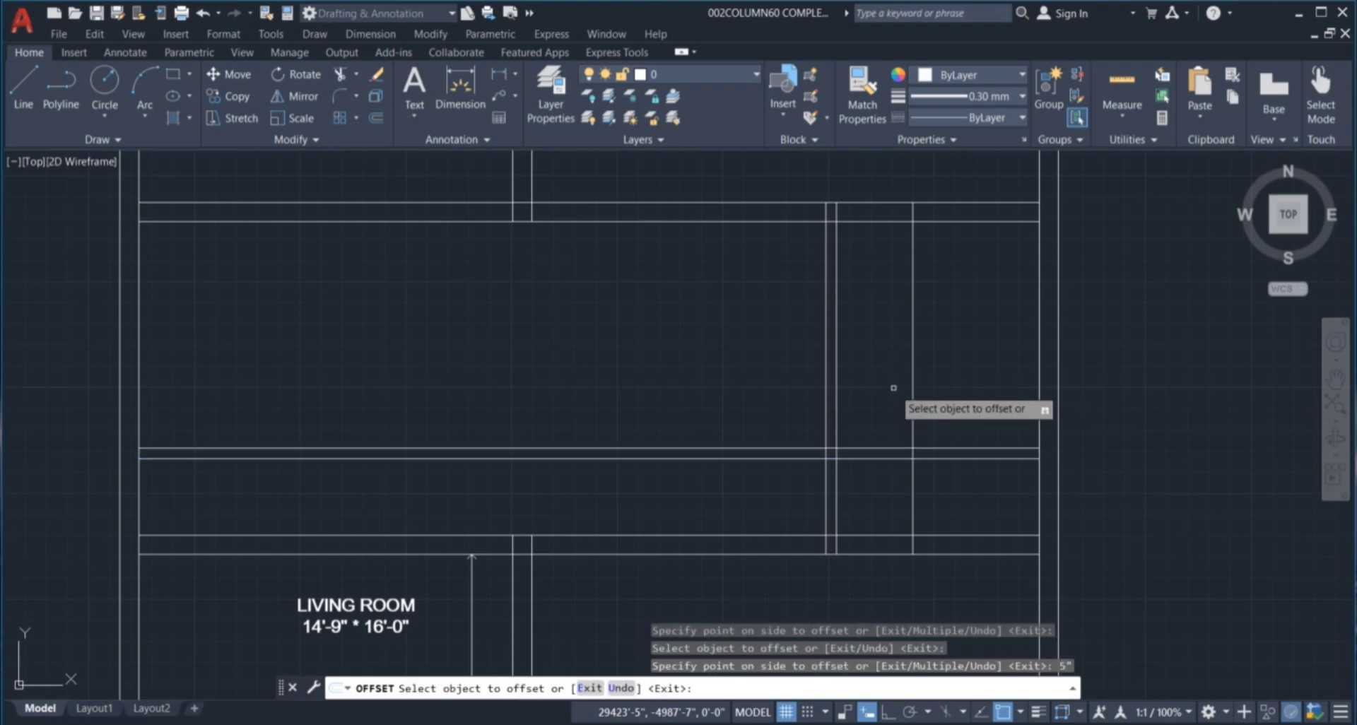
pyautogui.click(913, 383)
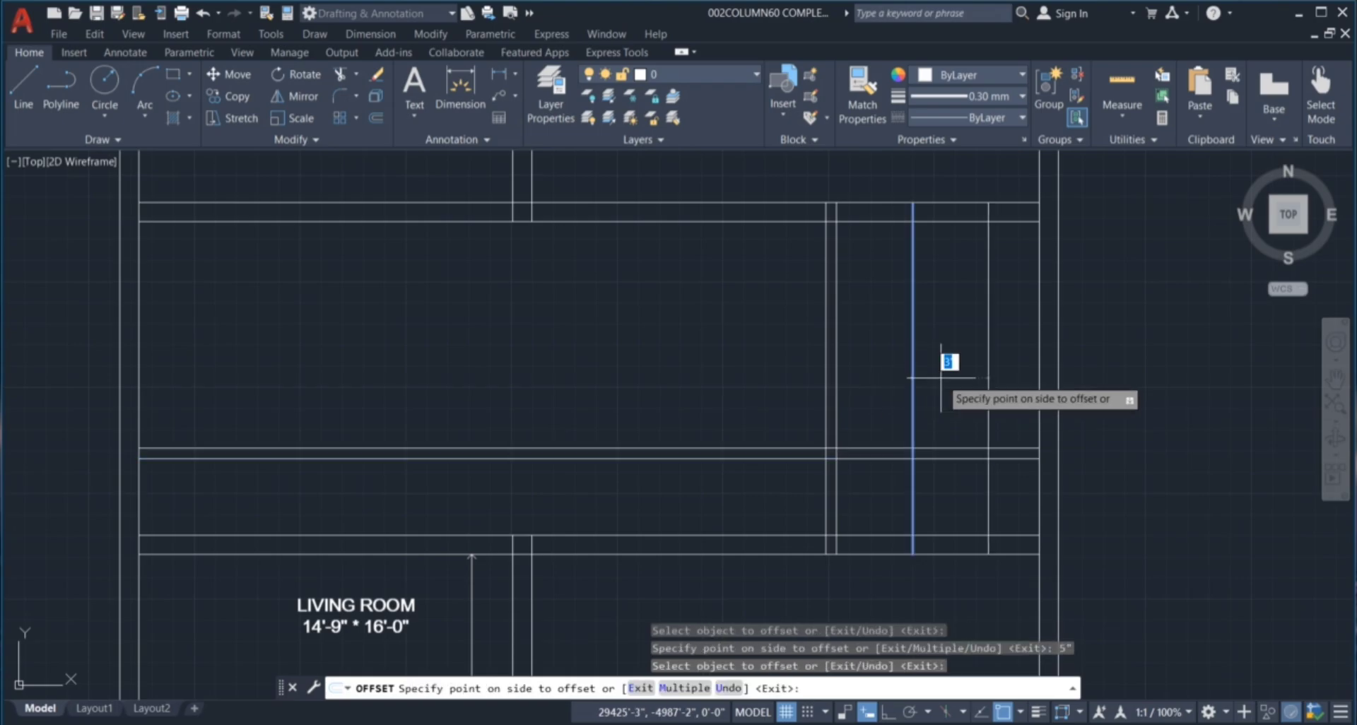
pyautogui.press('Return')
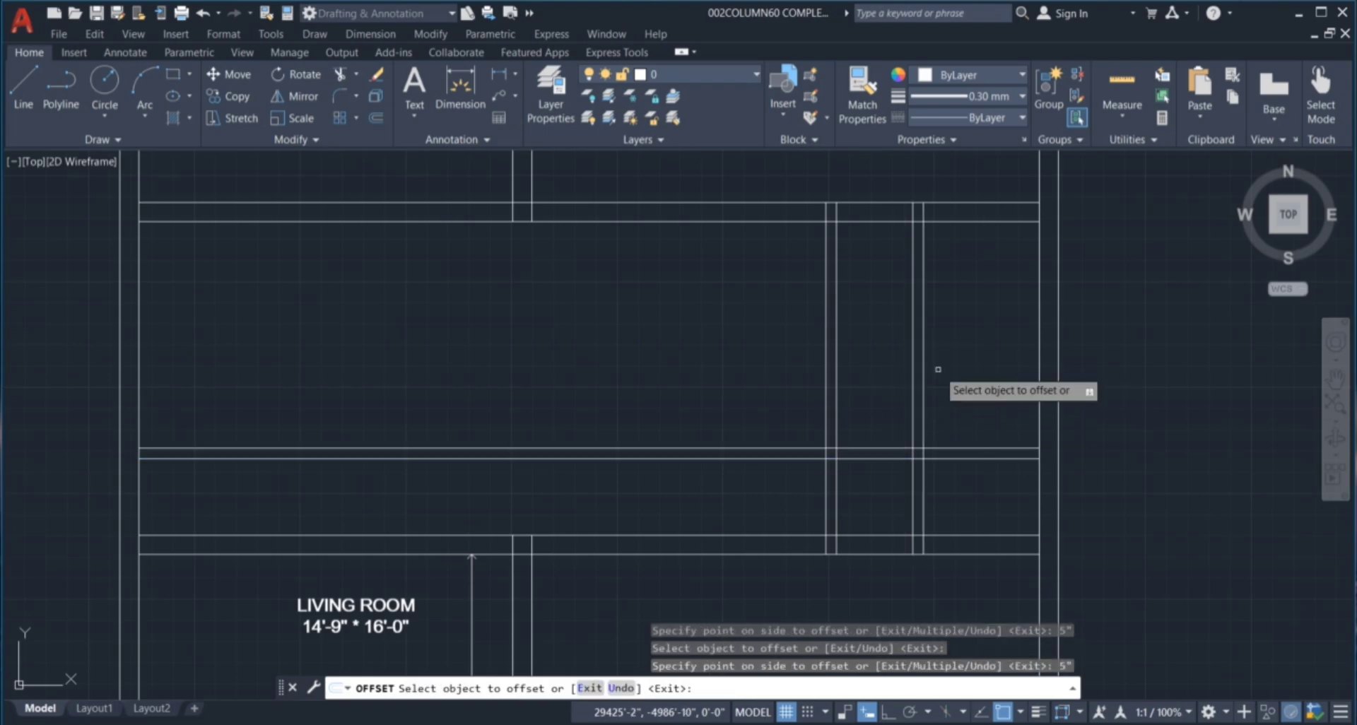
# Measure the short wall return between the BEDROOM-01 door D1 and the adjacent wall corner in the ground floor plan.
pyautogui.scroll(-5, 883, 494)
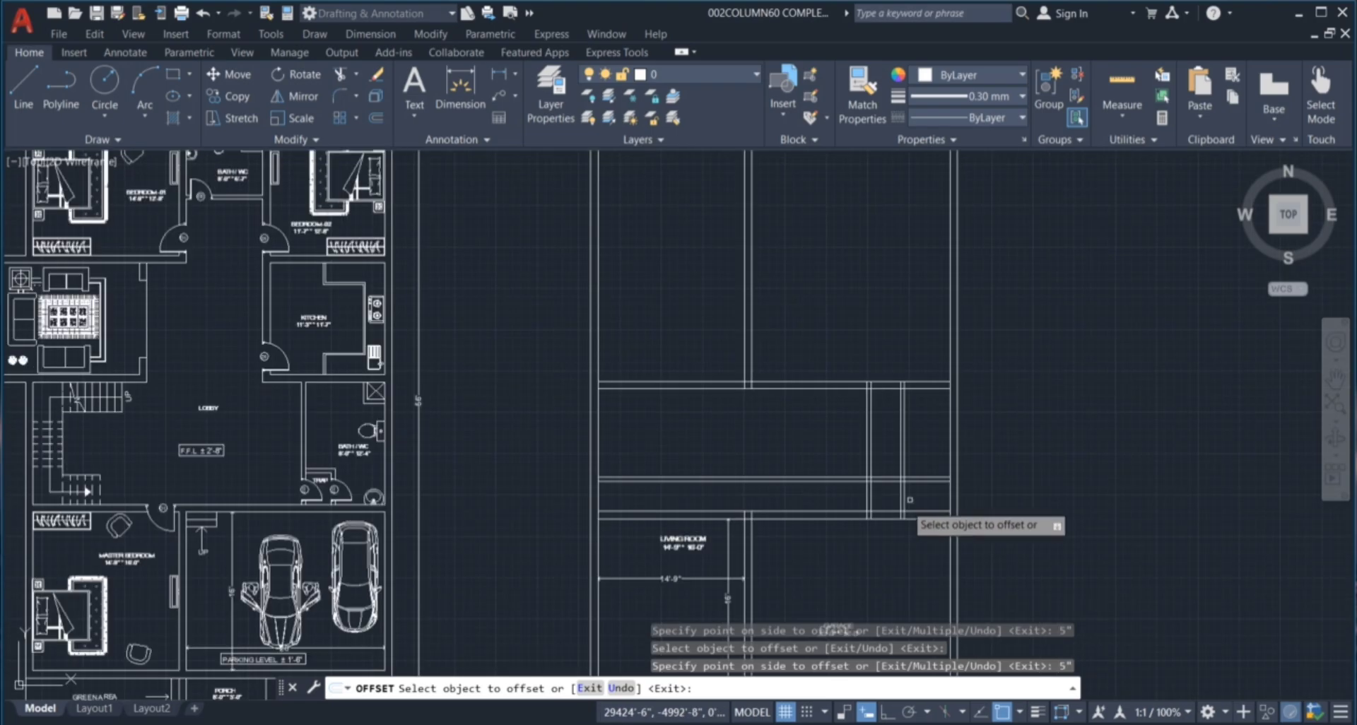
pyautogui.scroll(-2, 396, 558)
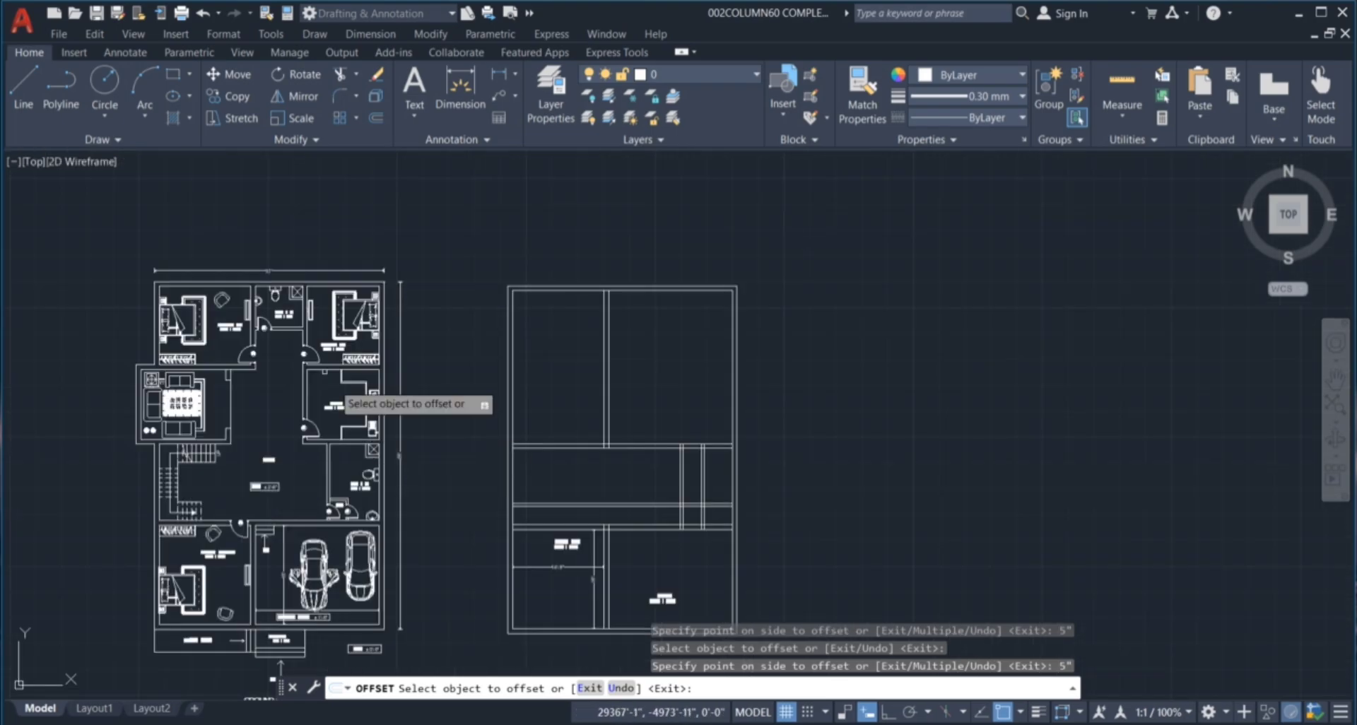
pyautogui.scroll(7, 240, 329)
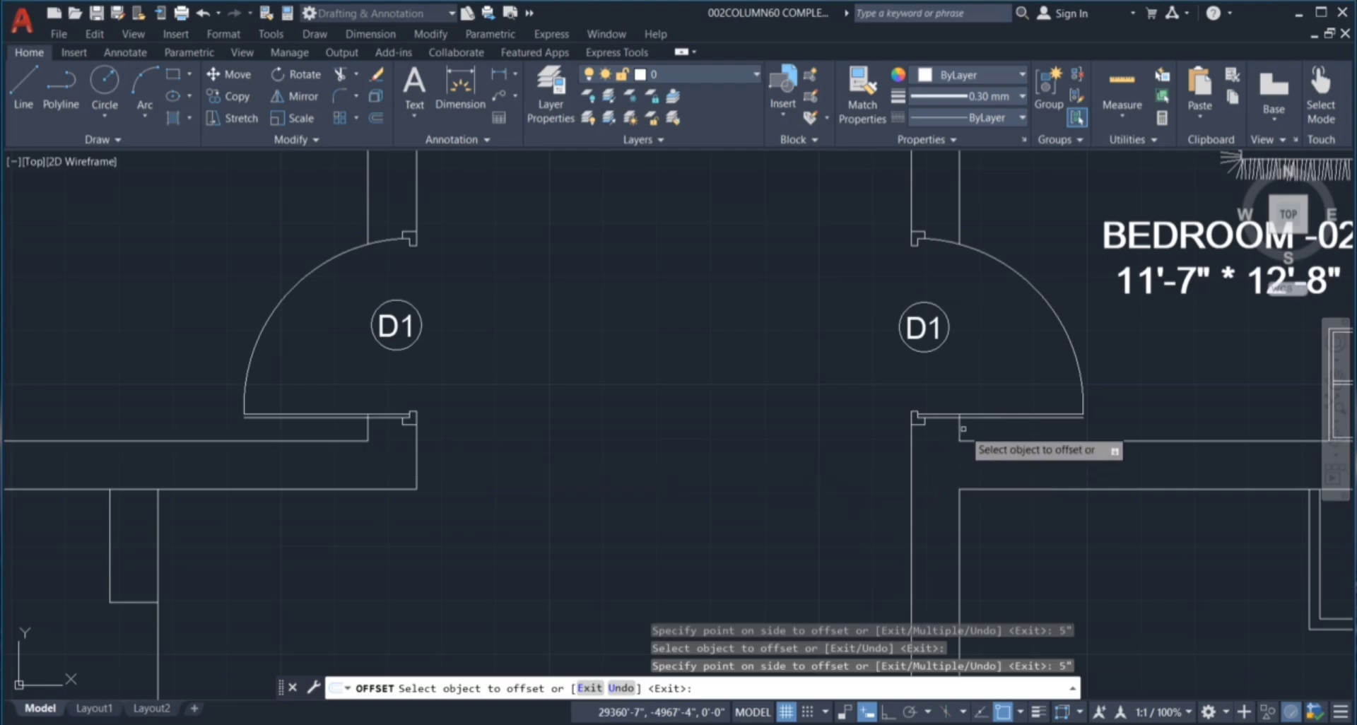
pyautogui.scroll(-4, 517, 311)
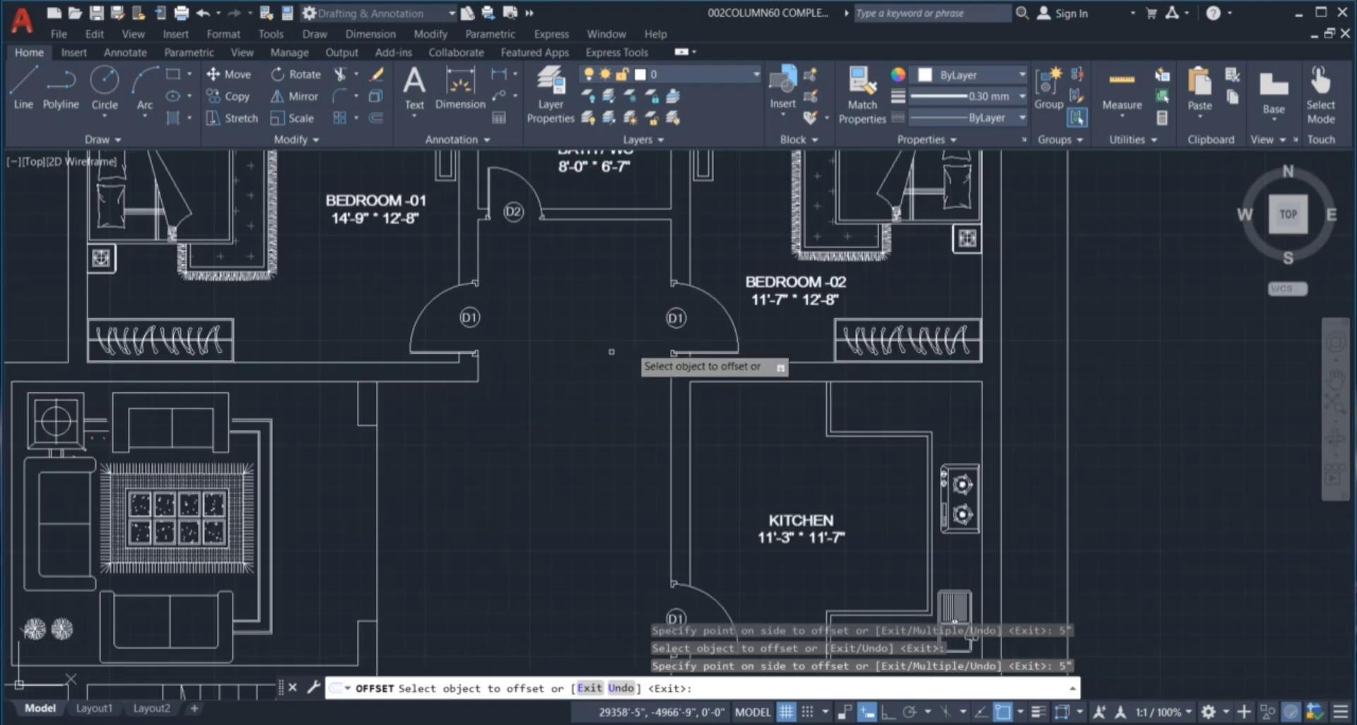
pyautogui.click(460, 92)
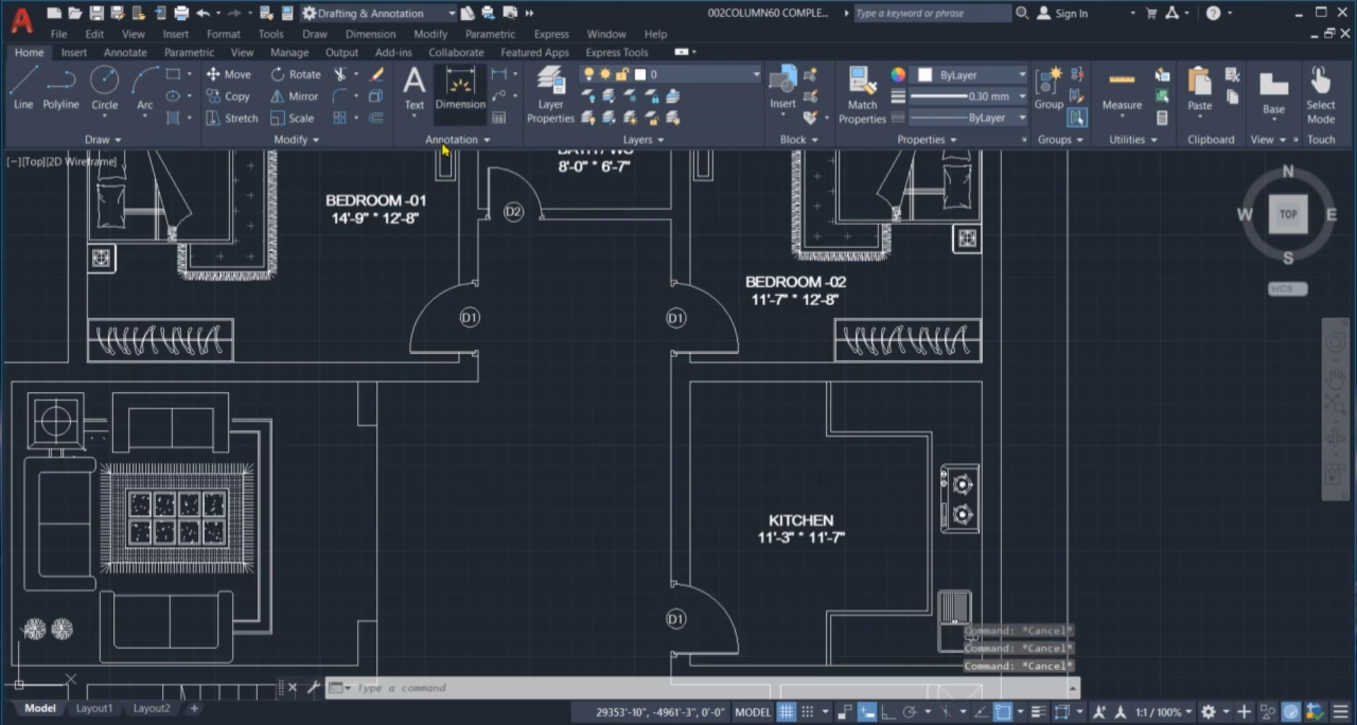
pyautogui.scroll(4, 460, 378)
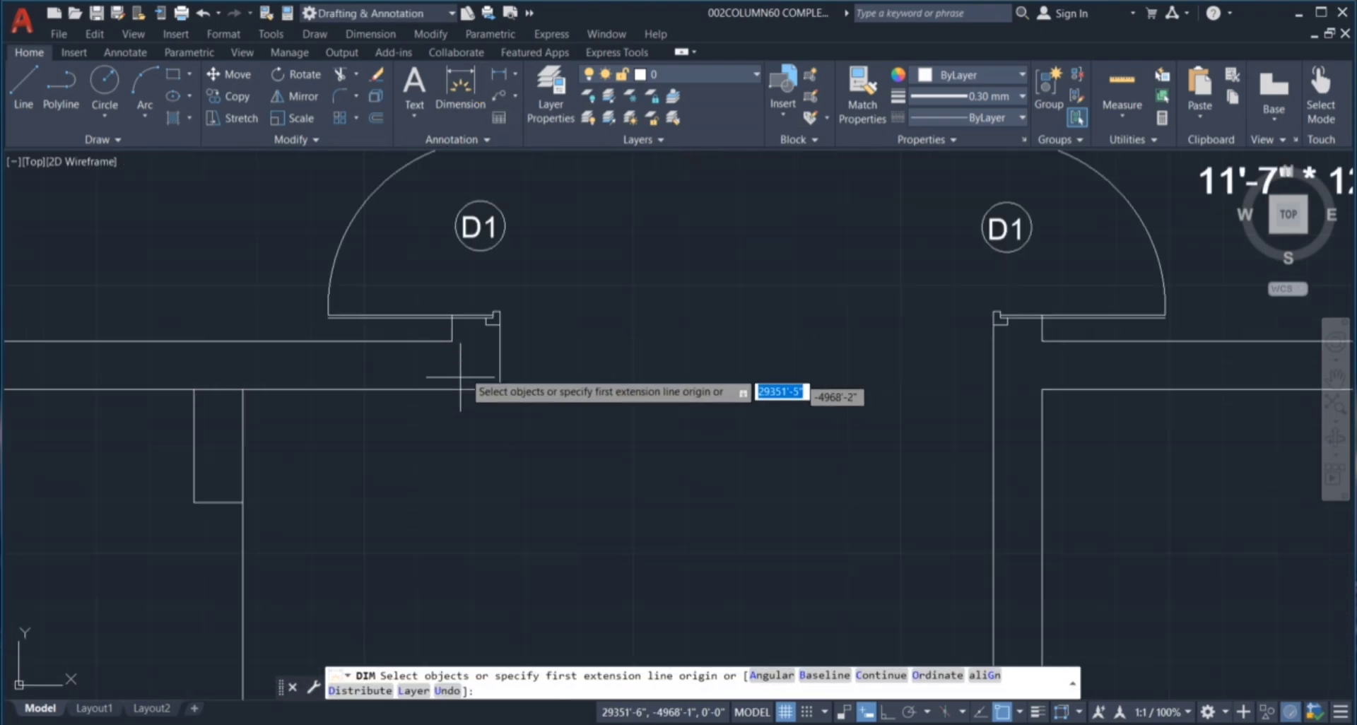
pyautogui.click(451, 342)
pyautogui.scroll(4, 456, 311)
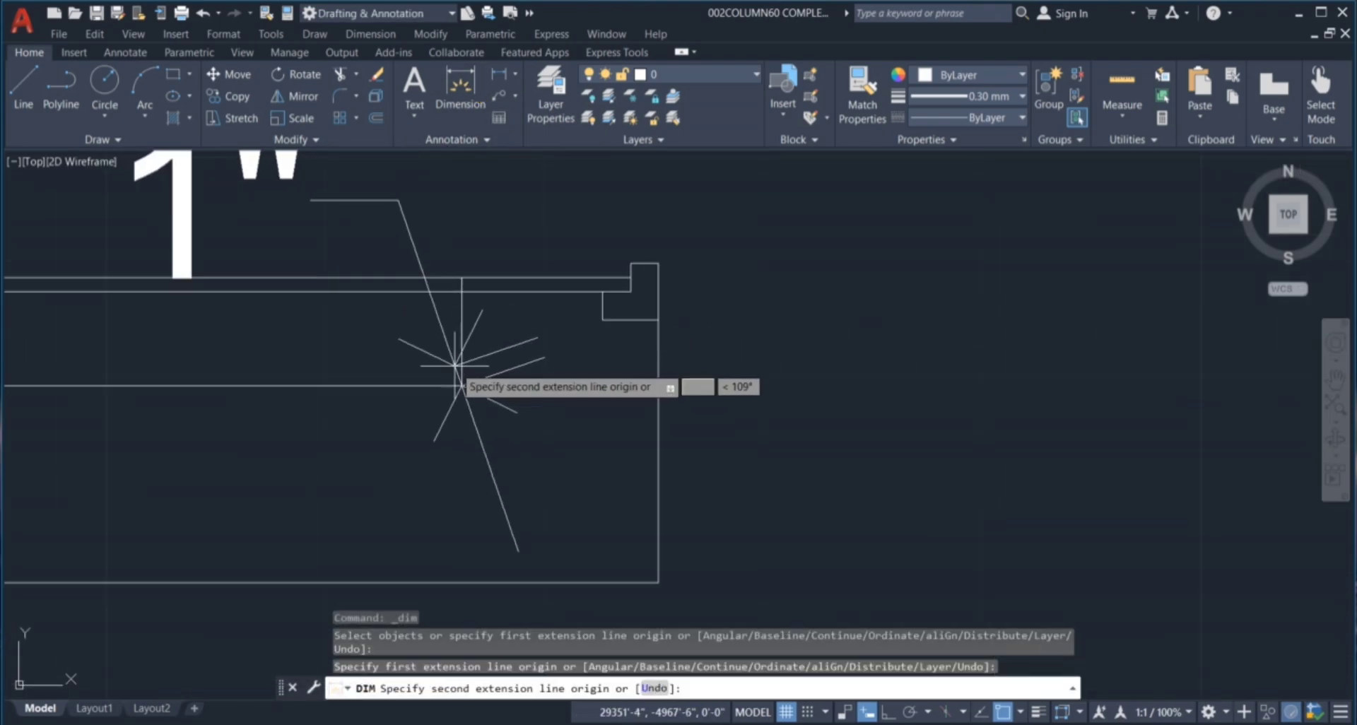
pyautogui.click(460, 290)
pyautogui.scroll(-3, 494, 332)
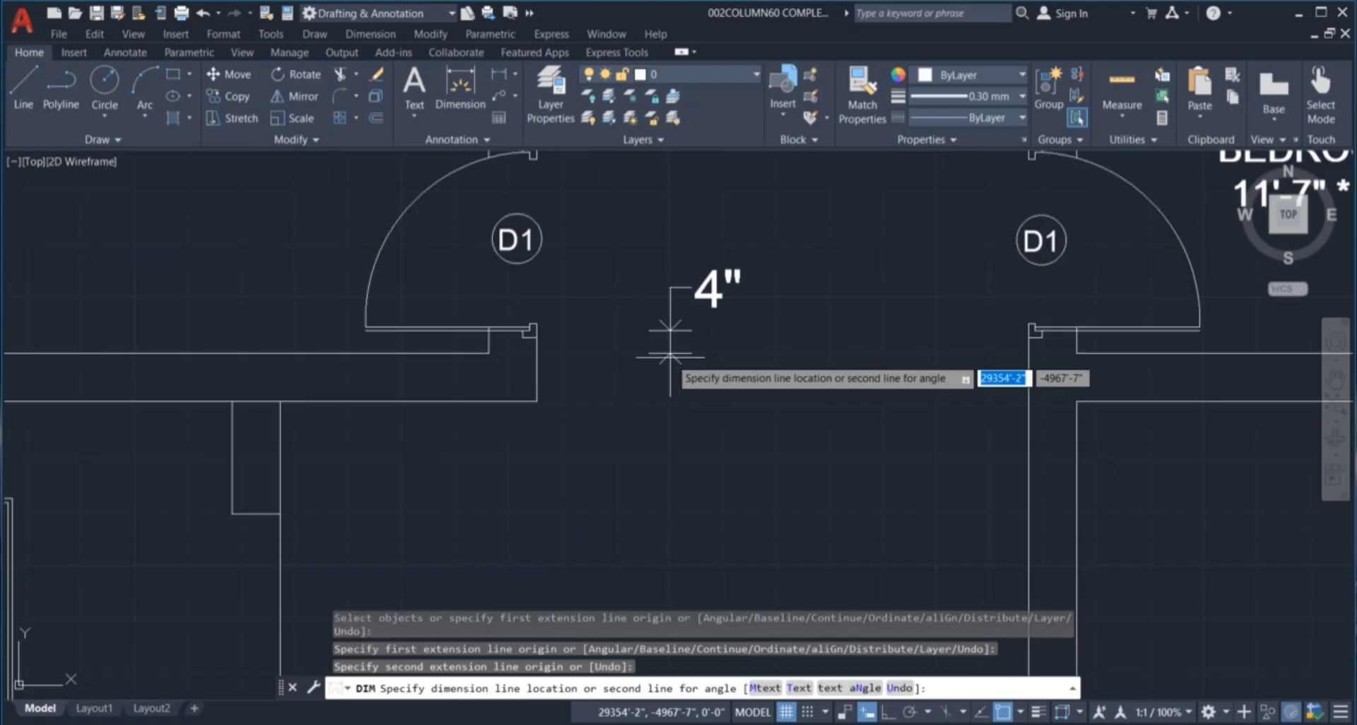
pyautogui.press('Escape')
pyautogui.press('Escape')
pyautogui.press('Escape')
pyautogui.scroll(-6, 600, 332)
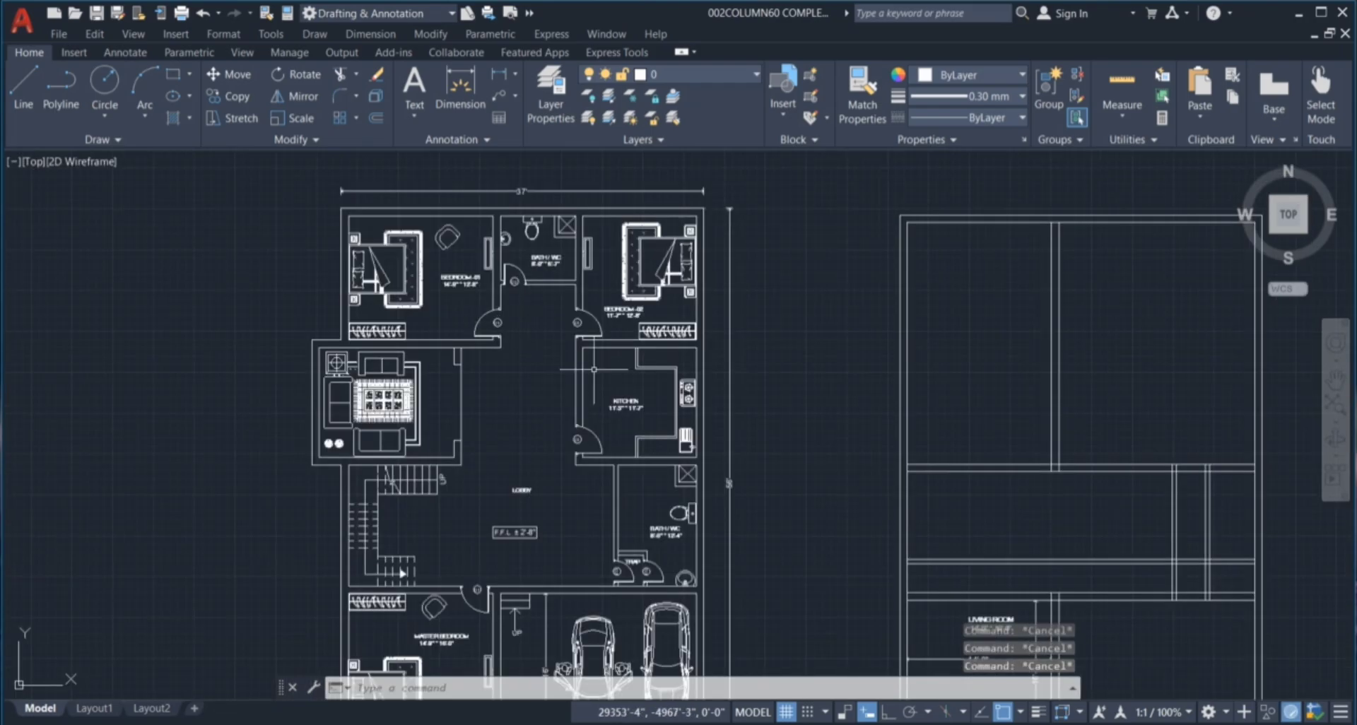
# Try offsetting the upper line of the wall below the trap 4" upward, and undo the trial offset.
pyautogui.scroll(4, 841, 431)
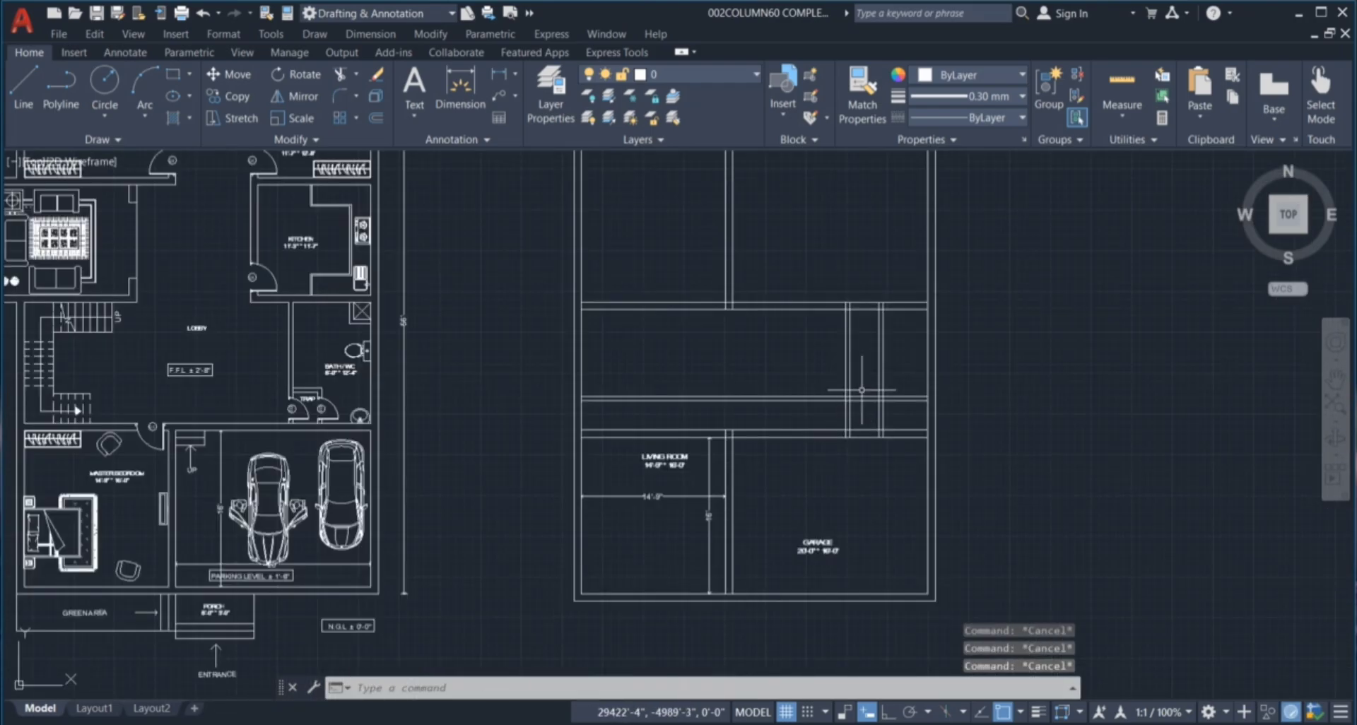
pyautogui.scroll(2, 915, 377)
pyautogui.write('o')
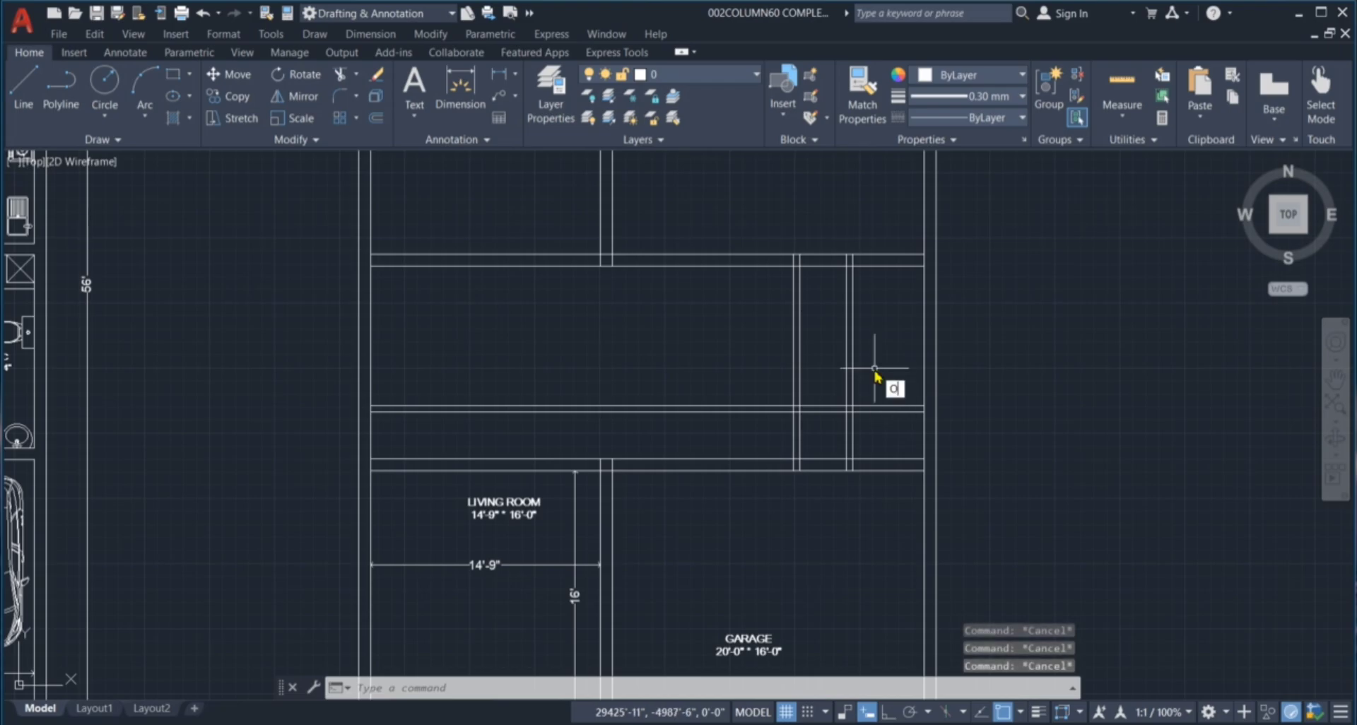
pyautogui.press('Return')
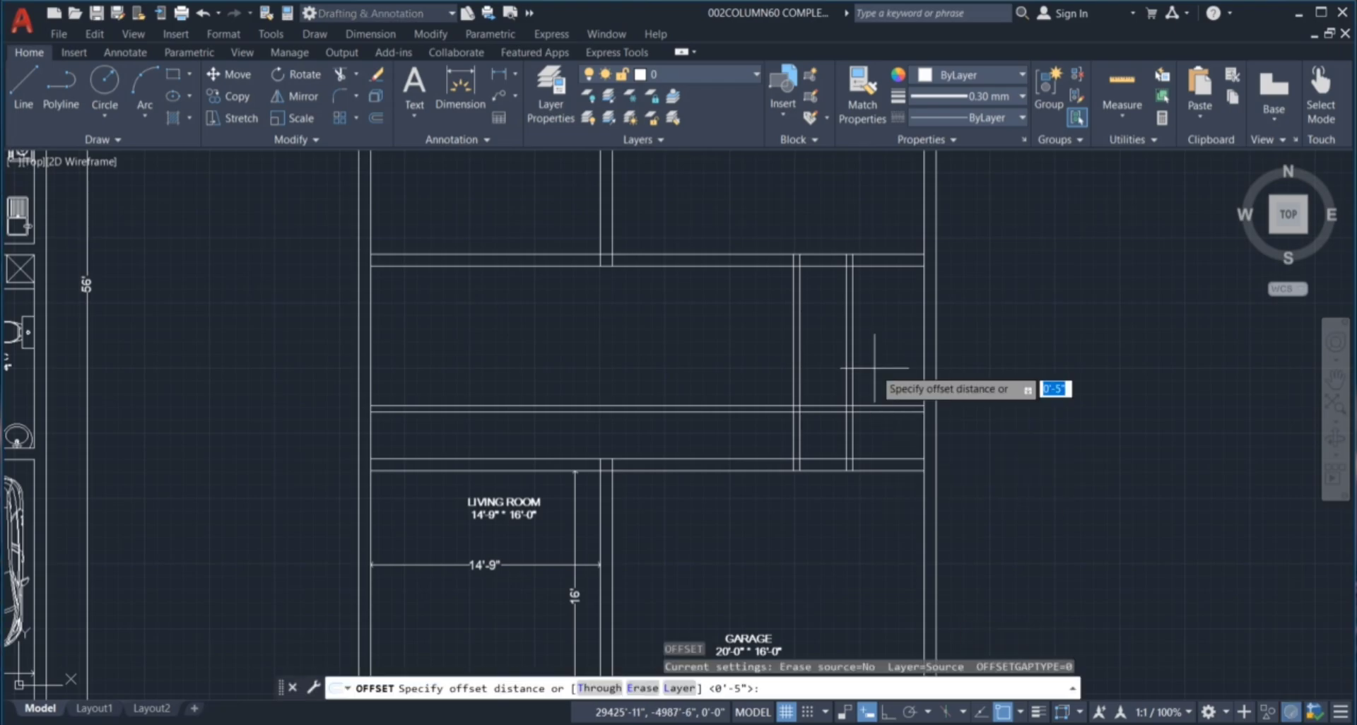
pyautogui.press('Return')
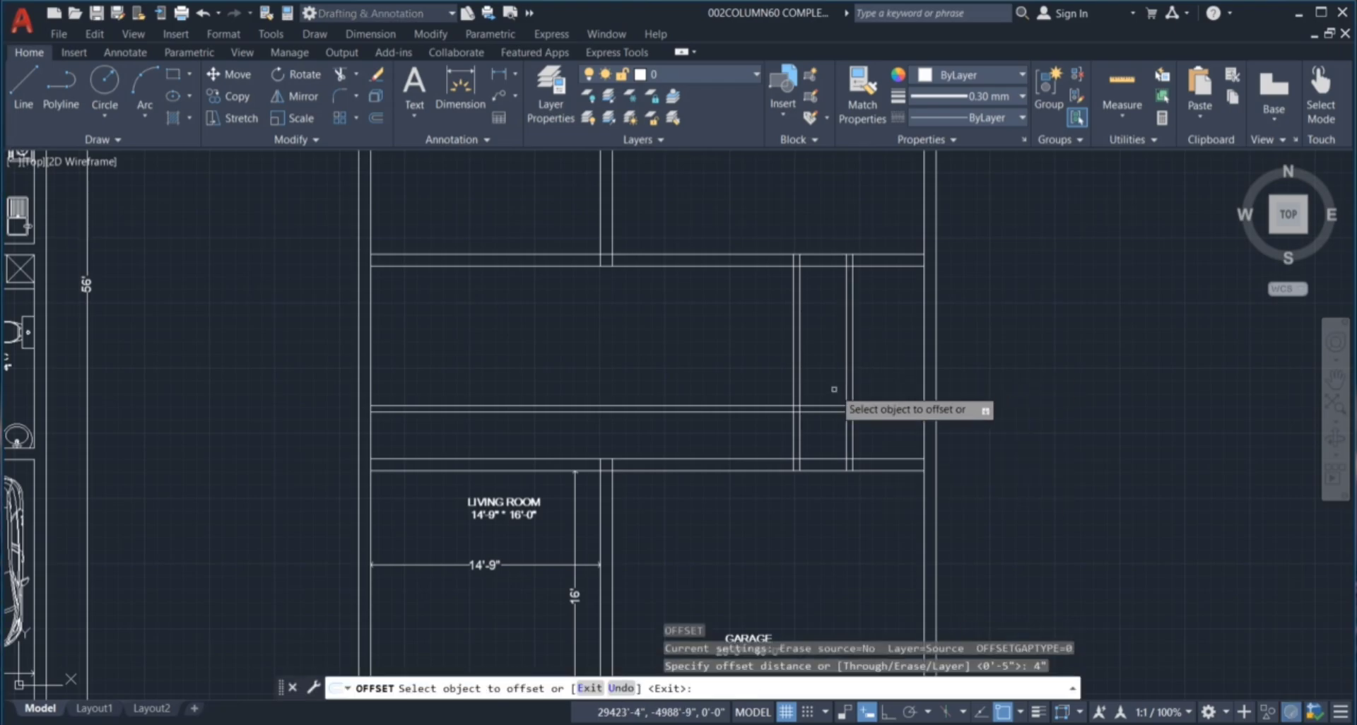
pyautogui.scroll(3, 838, 381)
pyautogui.click(807, 505)
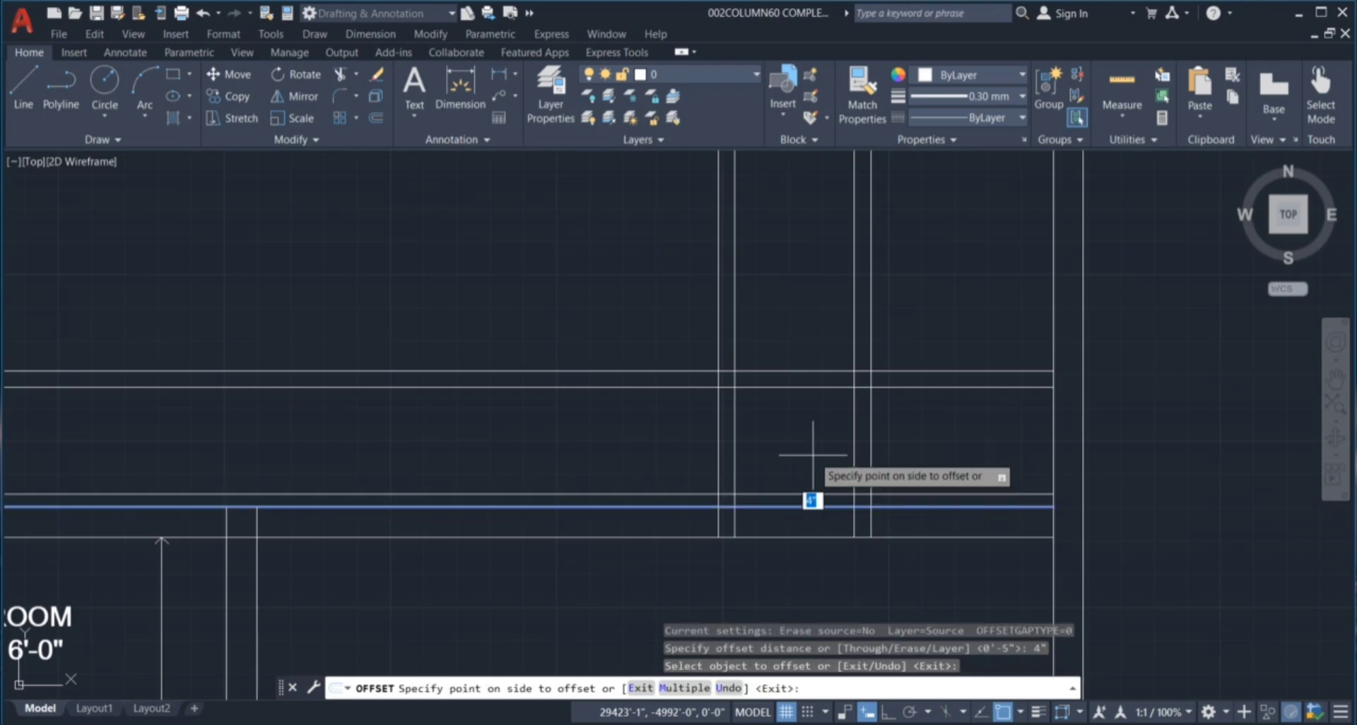
pyautogui.click(806, 467)
pyautogui.scroll(-2, 806, 466)
pyautogui.press('Escape')
pyautogui.scroll(-2, 787, 564)
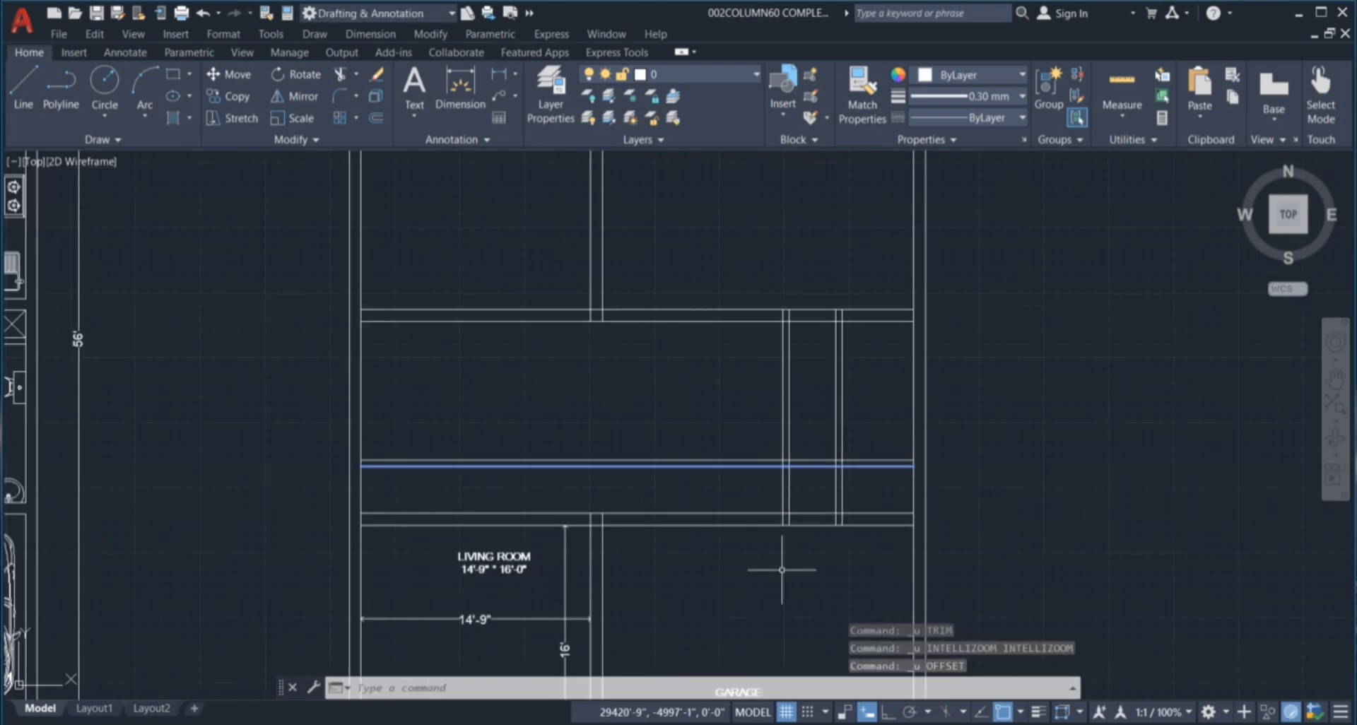
pyautogui.press('Escape')
pyautogui.press('Escape')
# Trim the trap's horizontal wall lines back to the bath partition on the west and the trap's vertical wall on the east.
pyautogui.scroll(-2, 804, 526)
pyautogui.scroll(2, 791, 499)
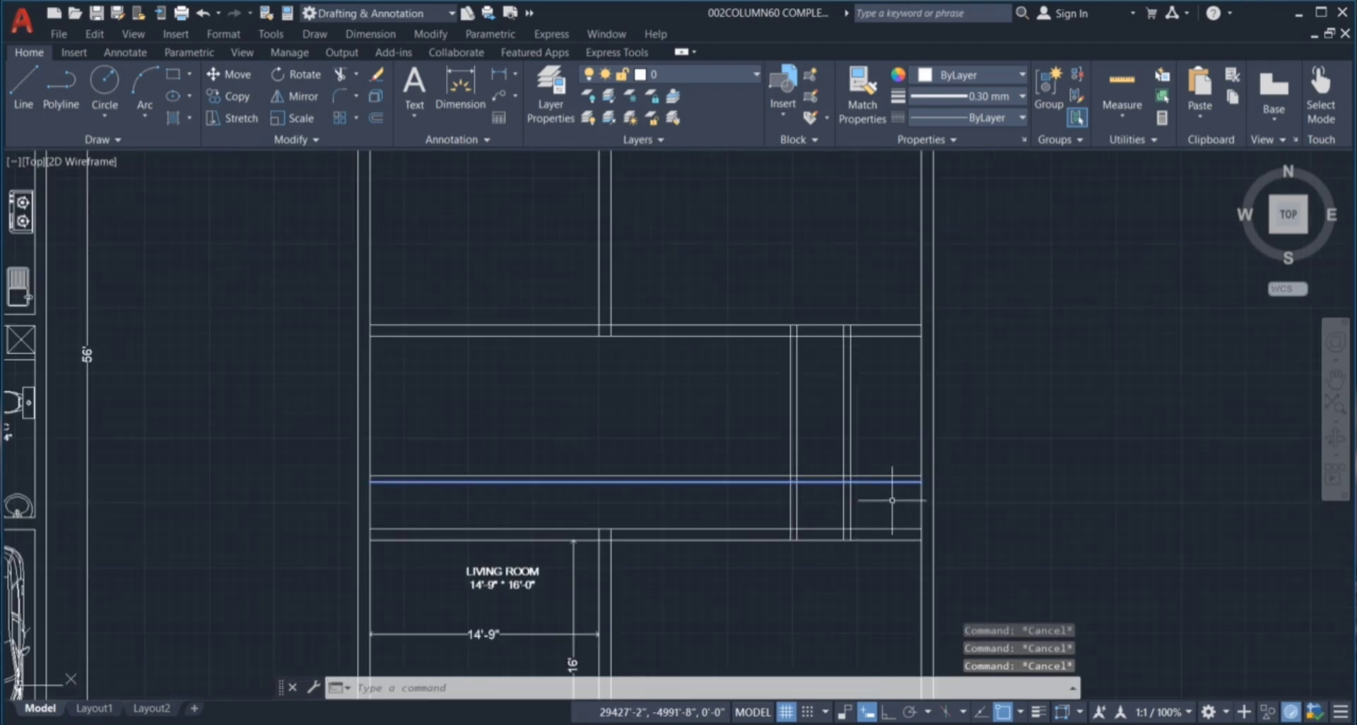
pyautogui.write('TR')
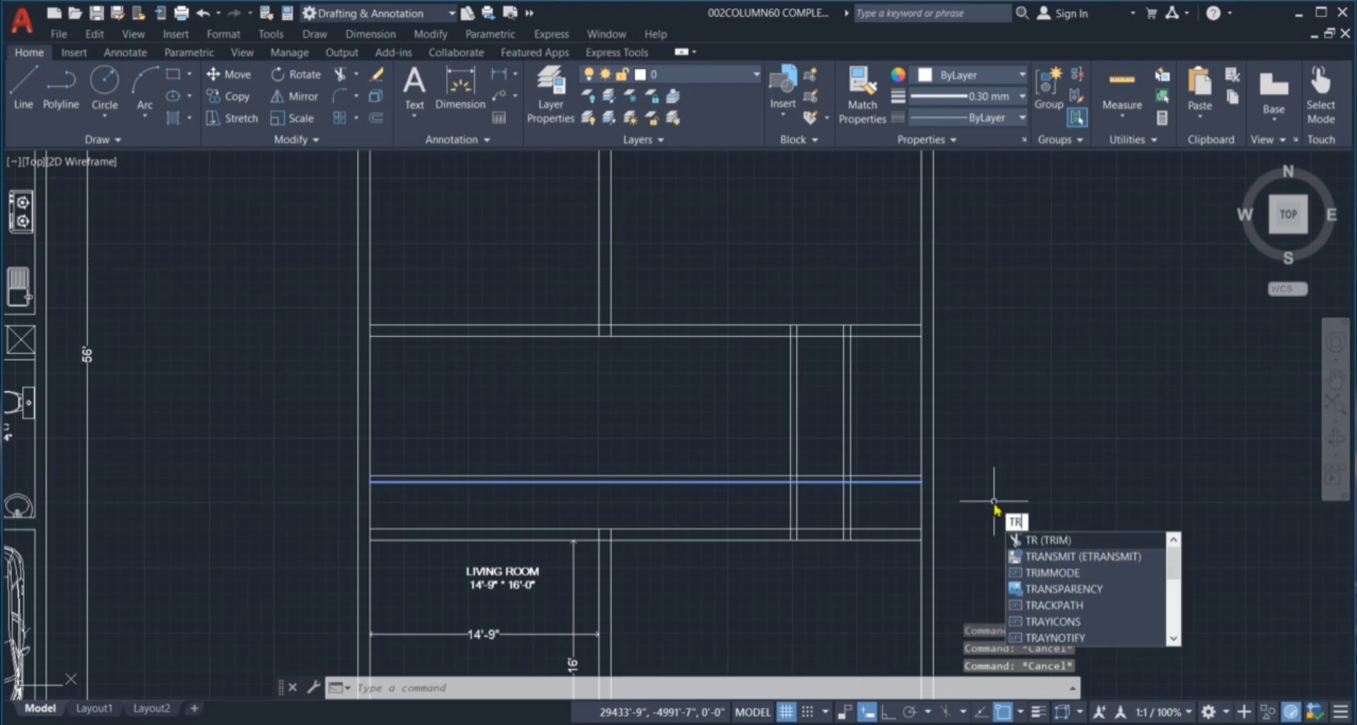
pyautogui.press('Return')
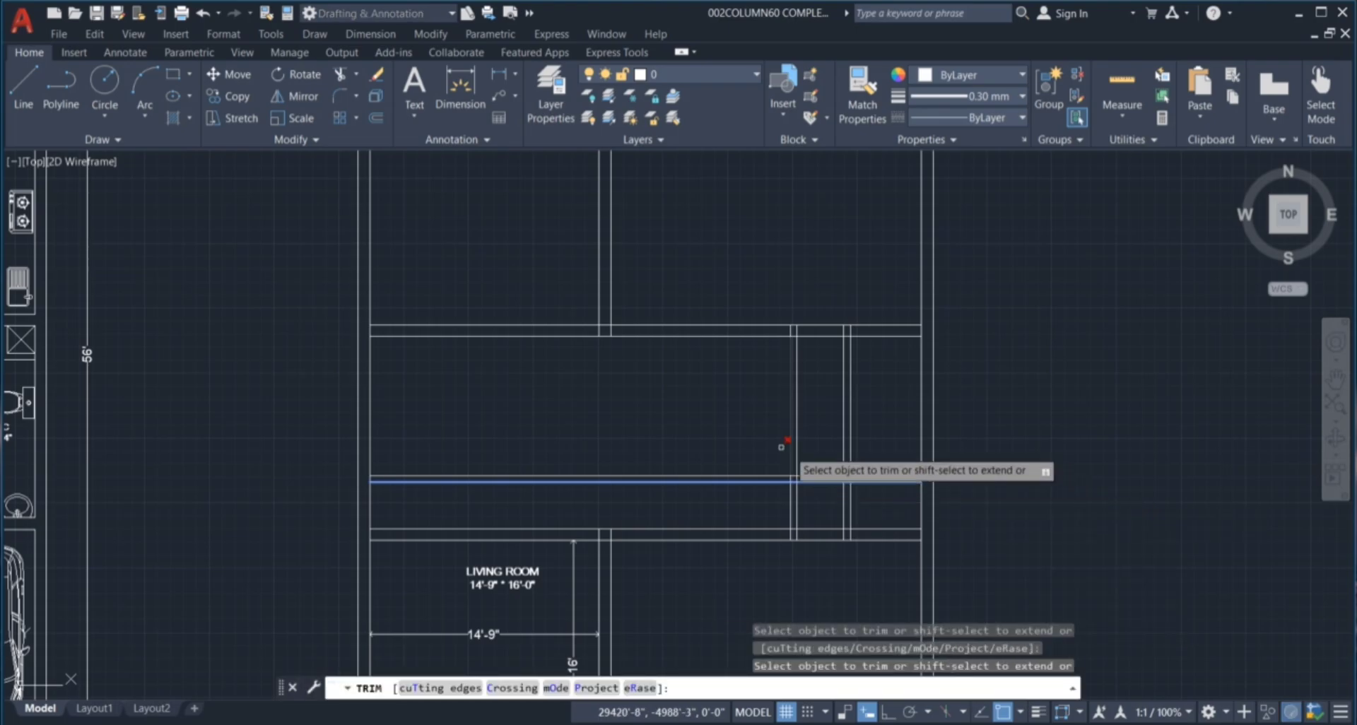
pyautogui.click(746, 453)
pyautogui.click(745, 498)
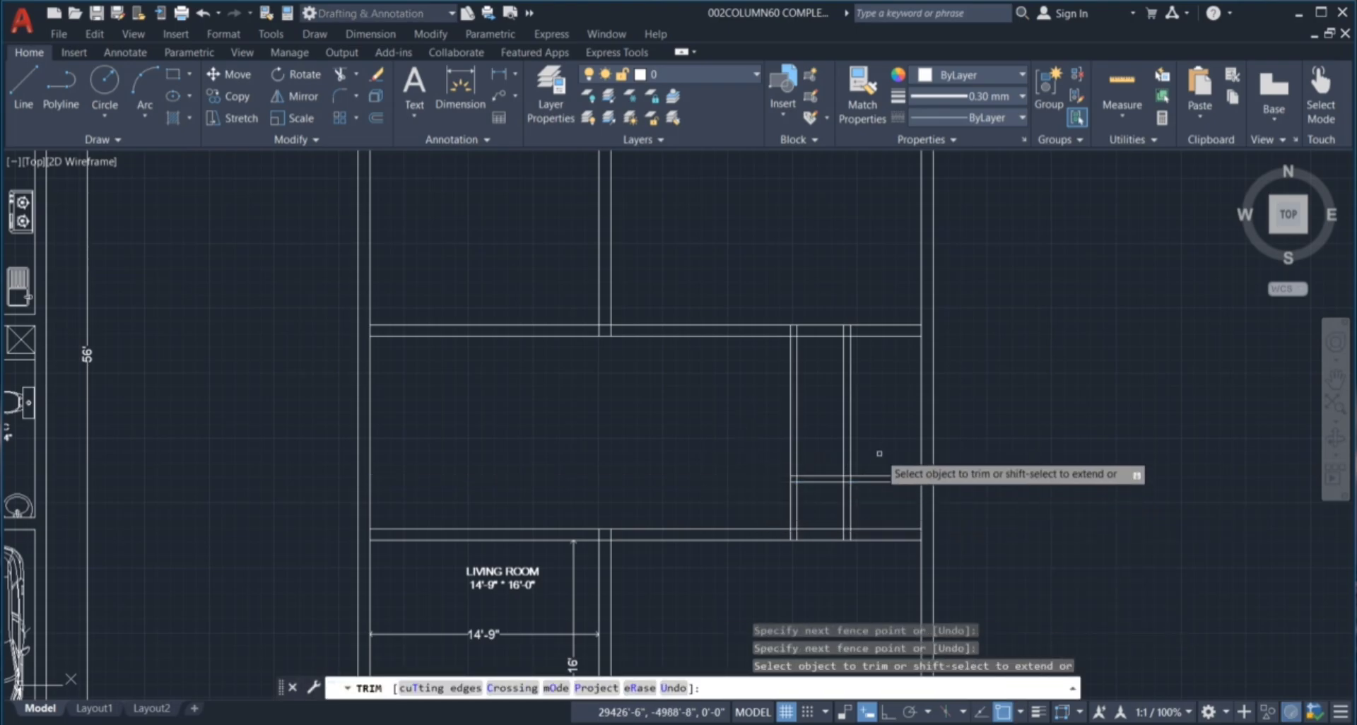
pyautogui.click(877, 454)
pyautogui.click(870, 491)
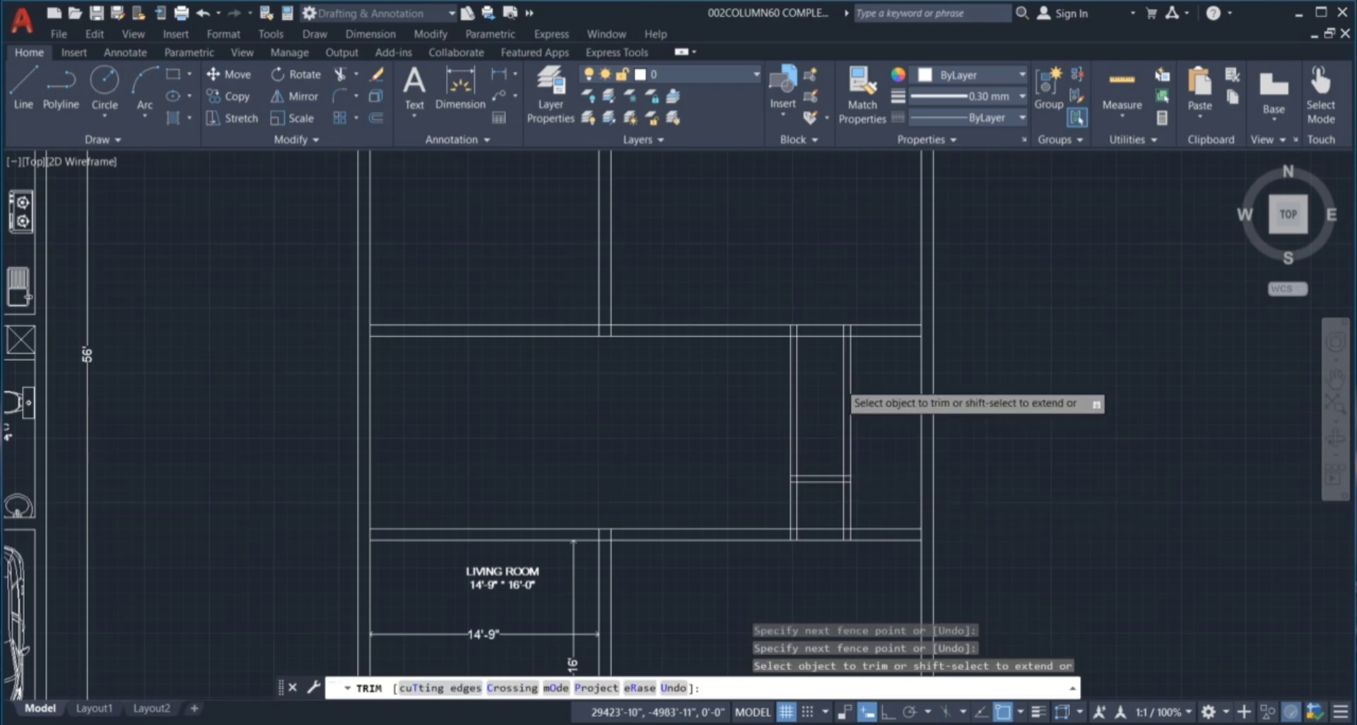
# Trim the trap's vertical wall lines above its horizontal wall, and trim the partition ends inside the lower wall's thickness.
pyautogui.scroll(2, 843, 382)
pyautogui.click(882, 438)
pyautogui.scroll(-2, 833, 396)
pyautogui.press('Return')
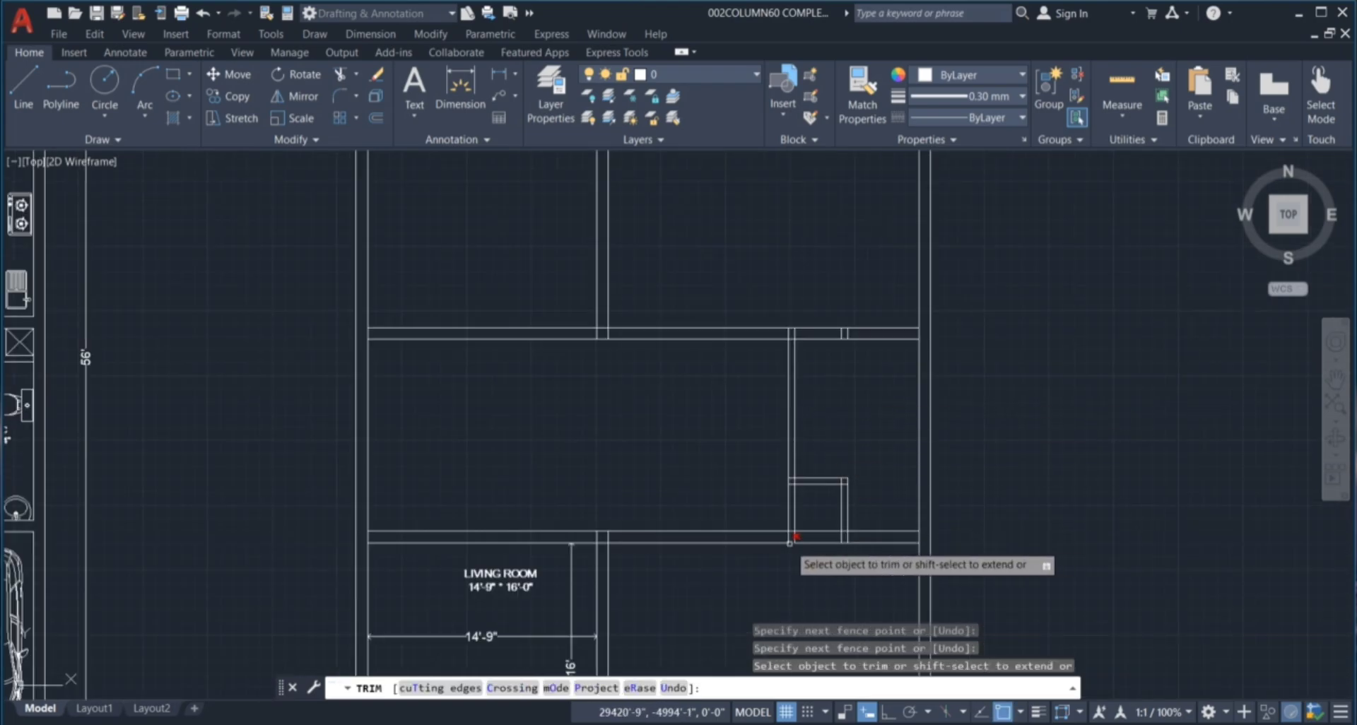
pyautogui.scroll(4, 792, 540)
pyautogui.click(752, 526)
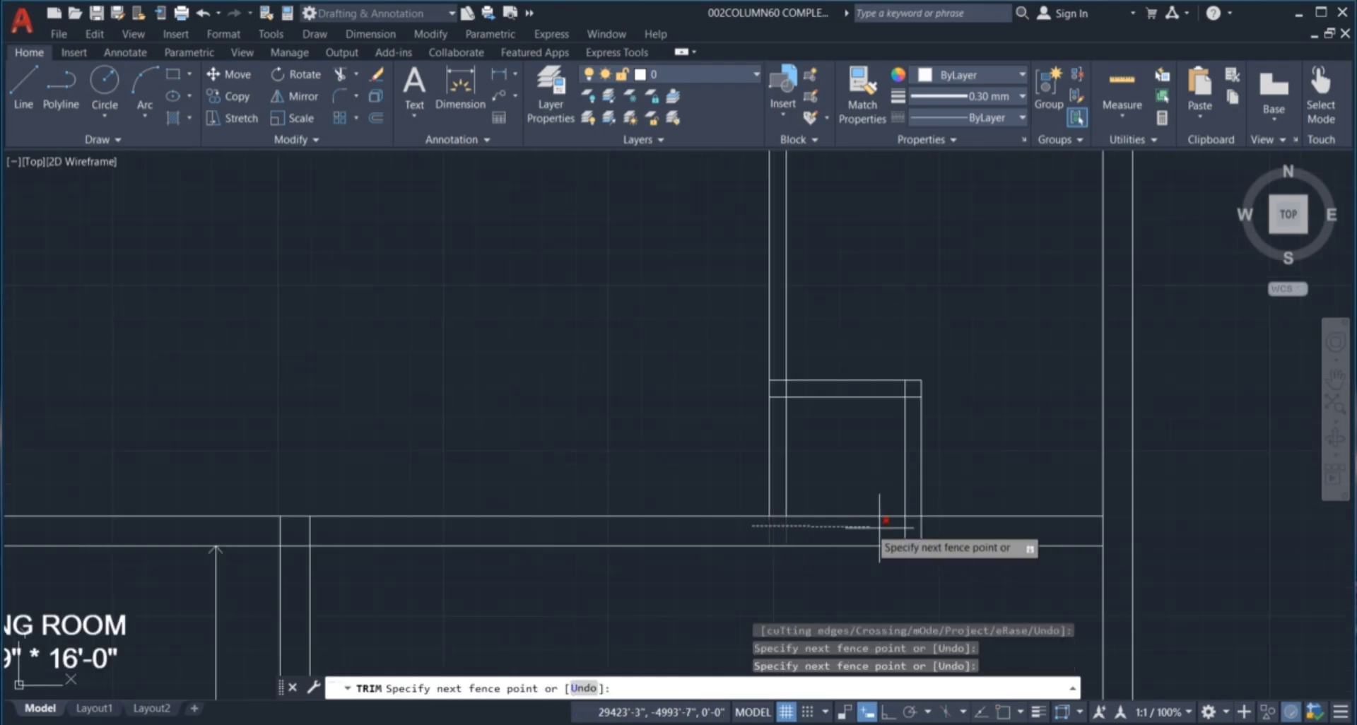
pyautogui.click(942, 535)
# Trim the overlapping lines at the trap's outer corner and where its horizontal wall joins the bath partition.
pyautogui.scroll(2, 781, 389)
pyautogui.click(782, 389)
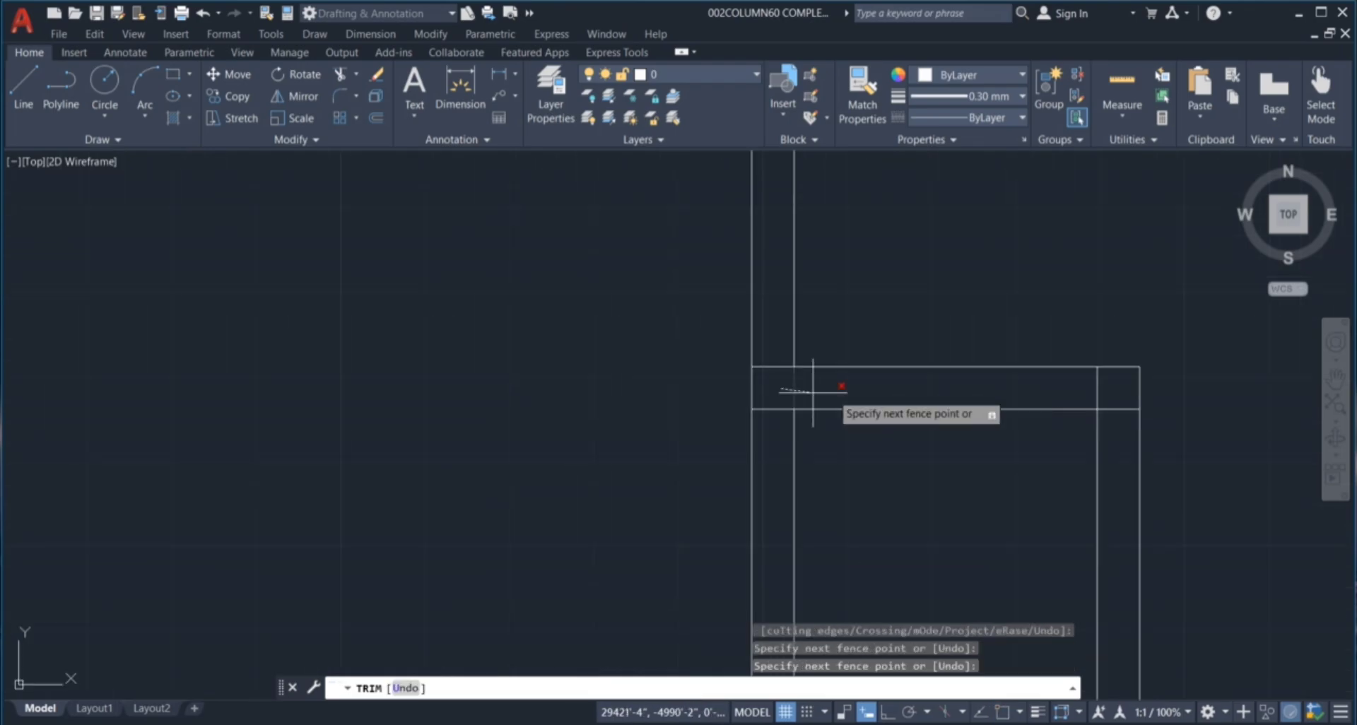
pyautogui.click(832, 393)
pyautogui.click(1114, 423)
pyautogui.click(1107, 399)
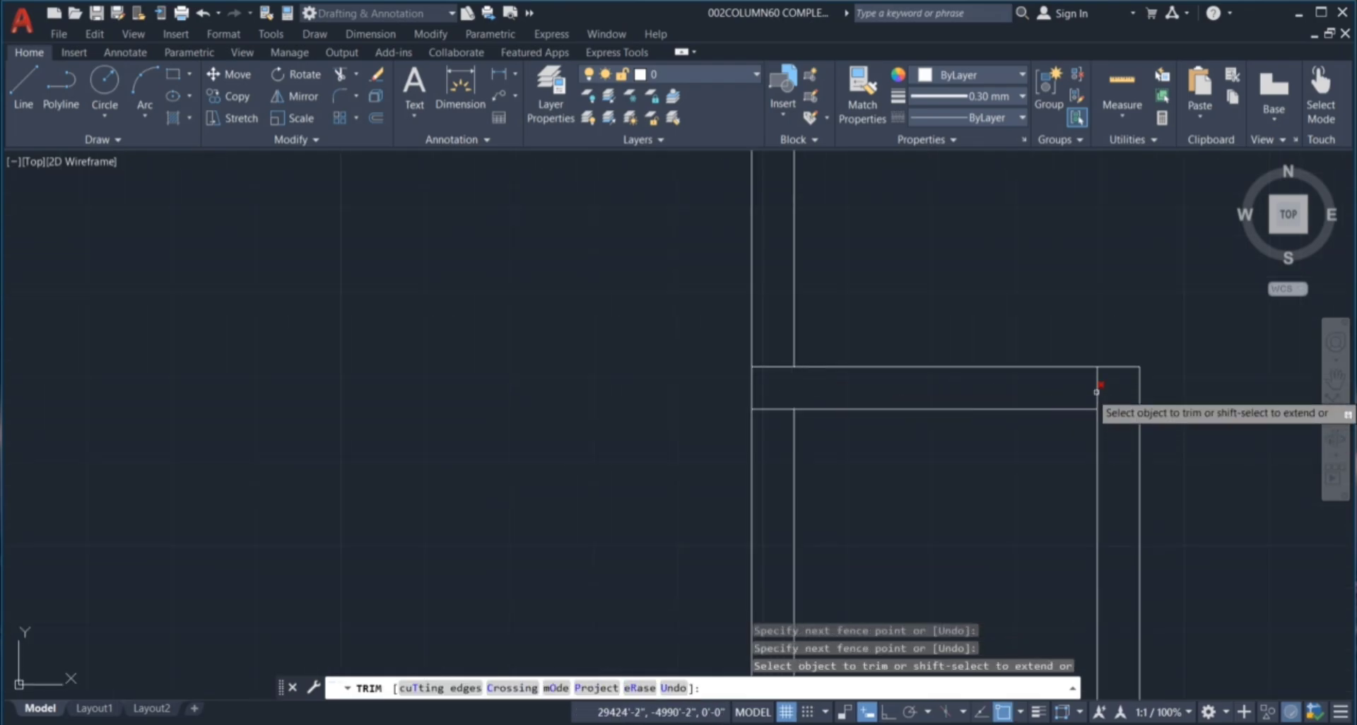
pyautogui.click(1076, 382)
pyautogui.click(1102, 397)
pyautogui.click(766, 356)
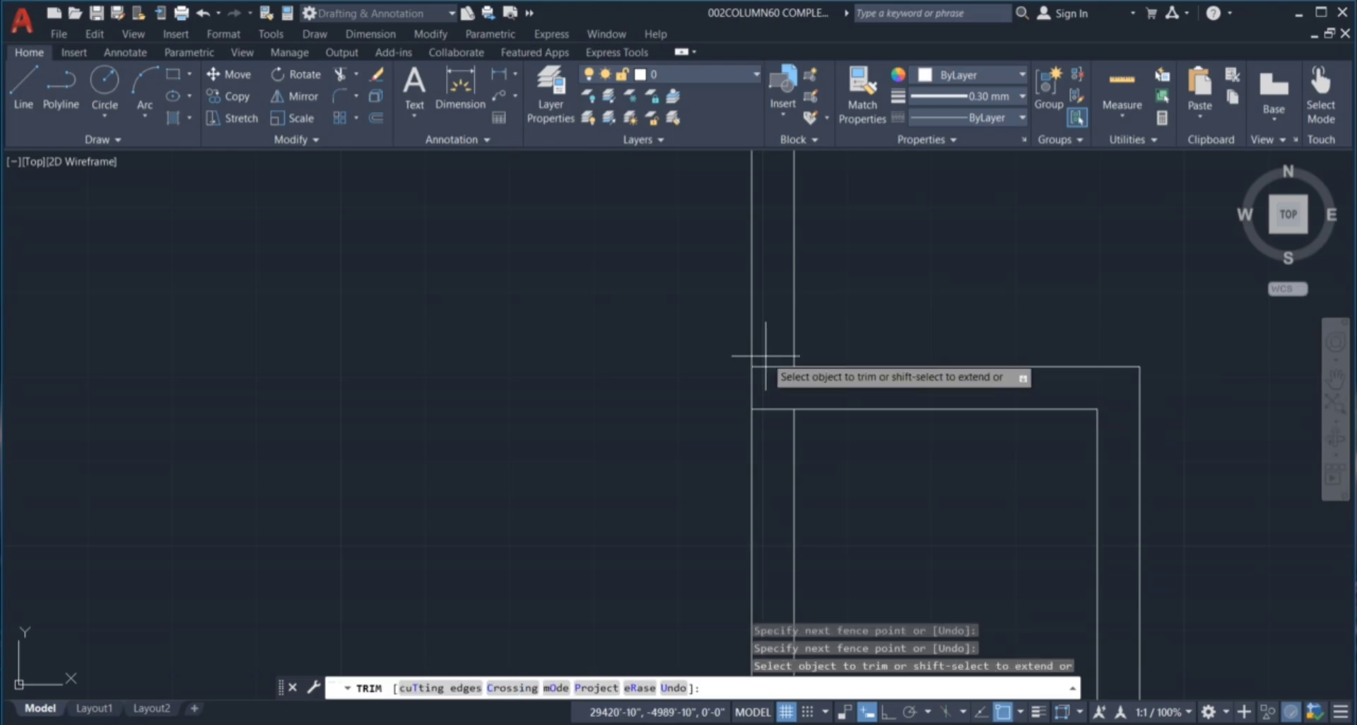
pyautogui.click(782, 438)
pyautogui.scroll(-3, 797, 343)
pyautogui.scroll(-4, 845, 438)
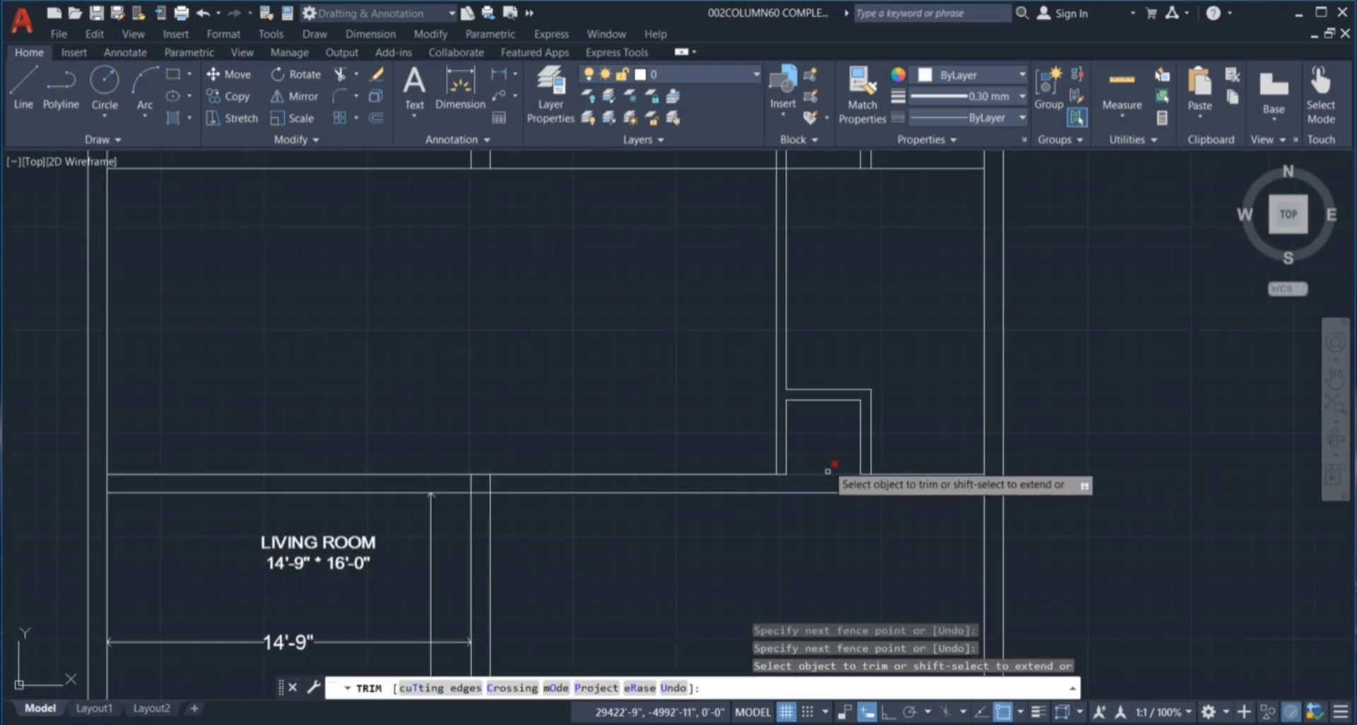
# Delete the two short leftover vertical lines inside the horizontal wall above the bath.
pyautogui.scroll(4, 834, 353)
pyautogui.press('Escape')
pyautogui.click(829, 322)
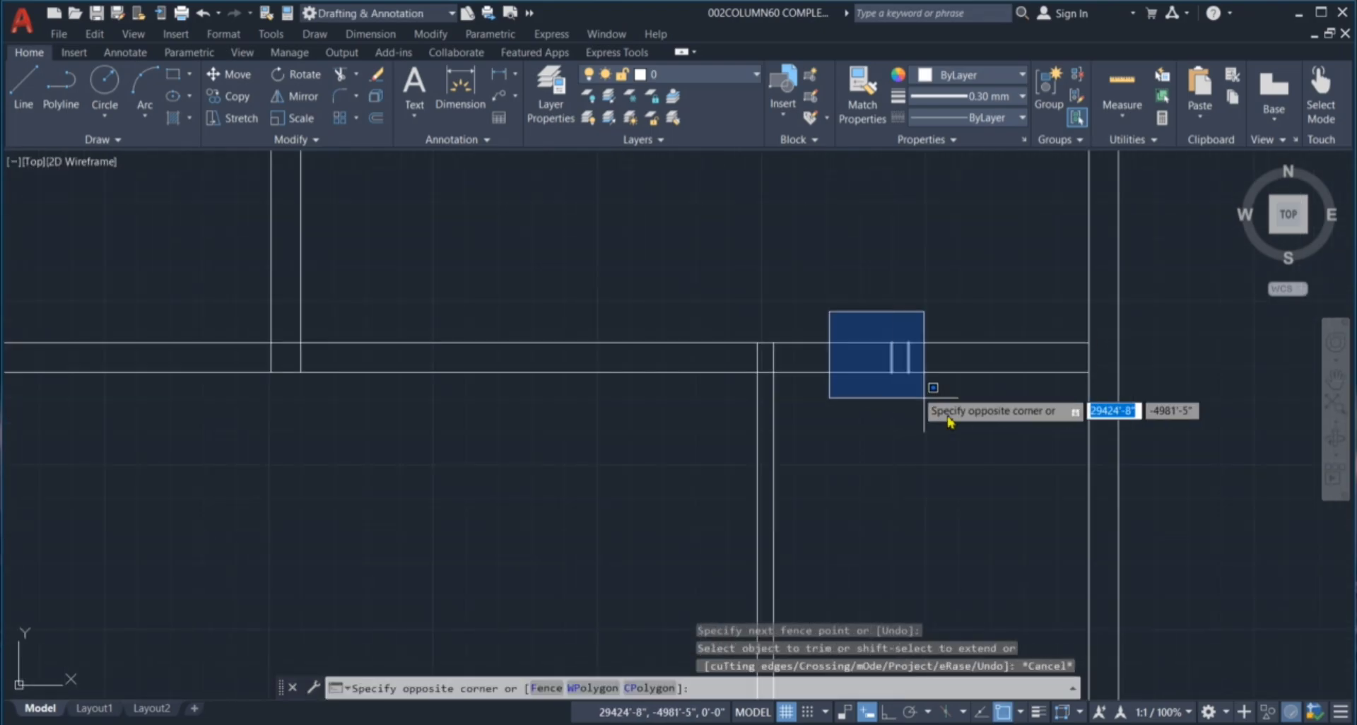
pyautogui.click(947, 406)
pyautogui.press('Delete')
pyautogui.scroll(-5, 911, 408)
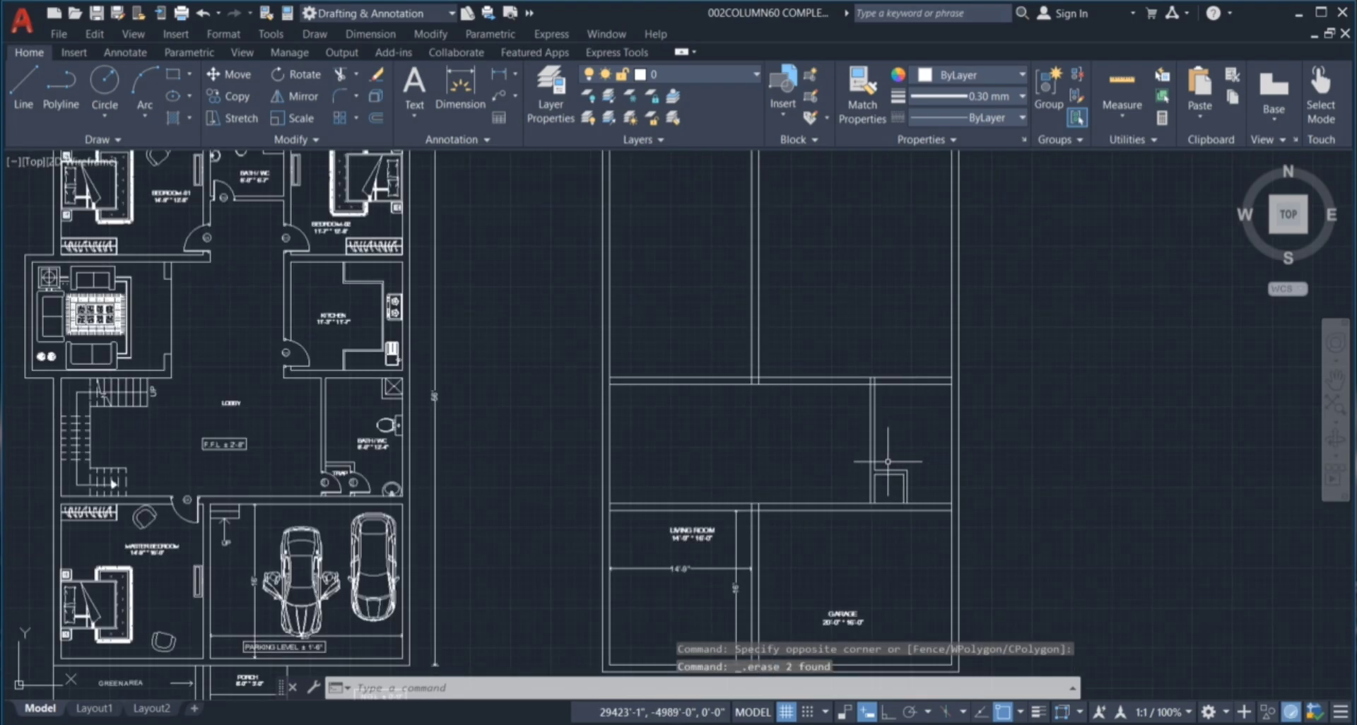
# Trim the lower wall's upper line where the base of the trap's east wall meets it.
pyautogui.scroll(2, 874, 492)
pyautogui.scroll(4, 892, 503)
pyautogui.write('tr')
pyautogui.press('Return')
pyautogui.click(966, 533)
pyautogui.click(969, 505)
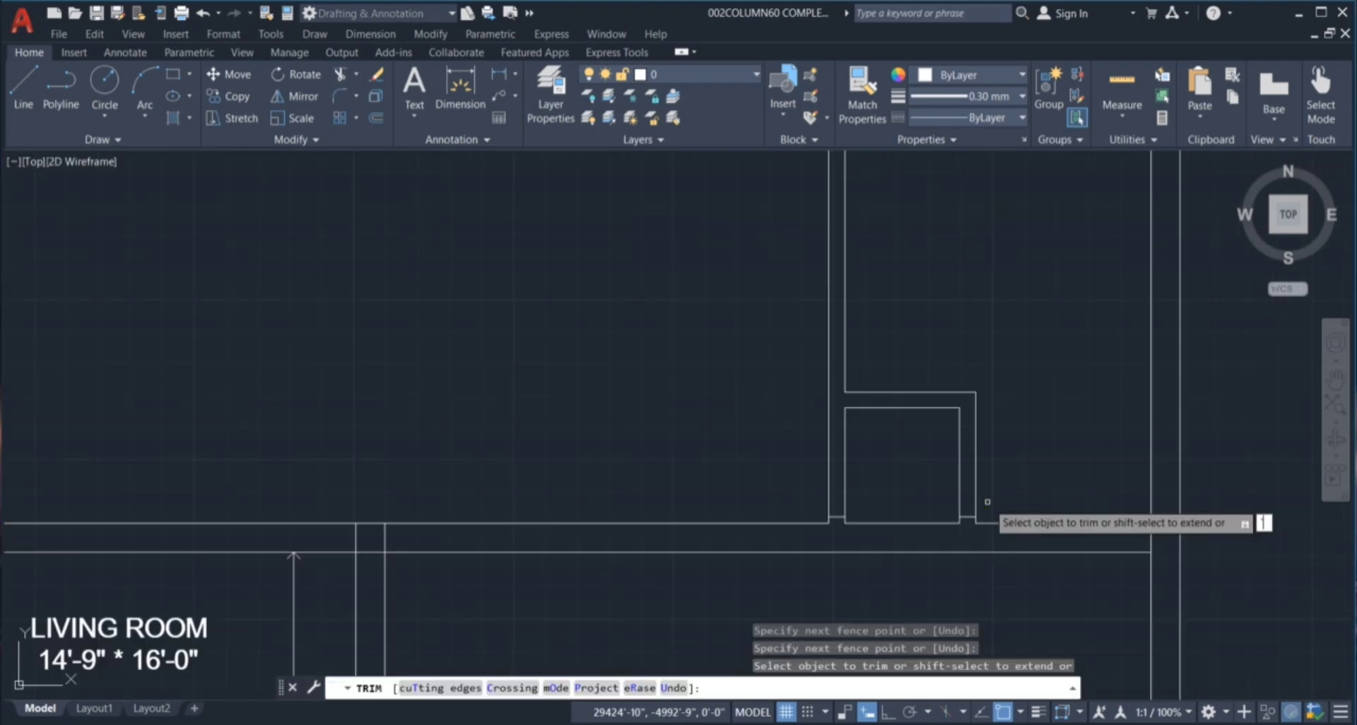
pyautogui.press('Escape')
pyautogui.press('Escape')
pyautogui.press('Escape')
pyautogui.press('Escape')
# Examine the trap in the ground floor plan and highlight the washbasin and toilet in the adjoining BATH / WC.
pyautogui.scroll(-2, 953, 506)
pyautogui.scroll(-4, 942, 485)
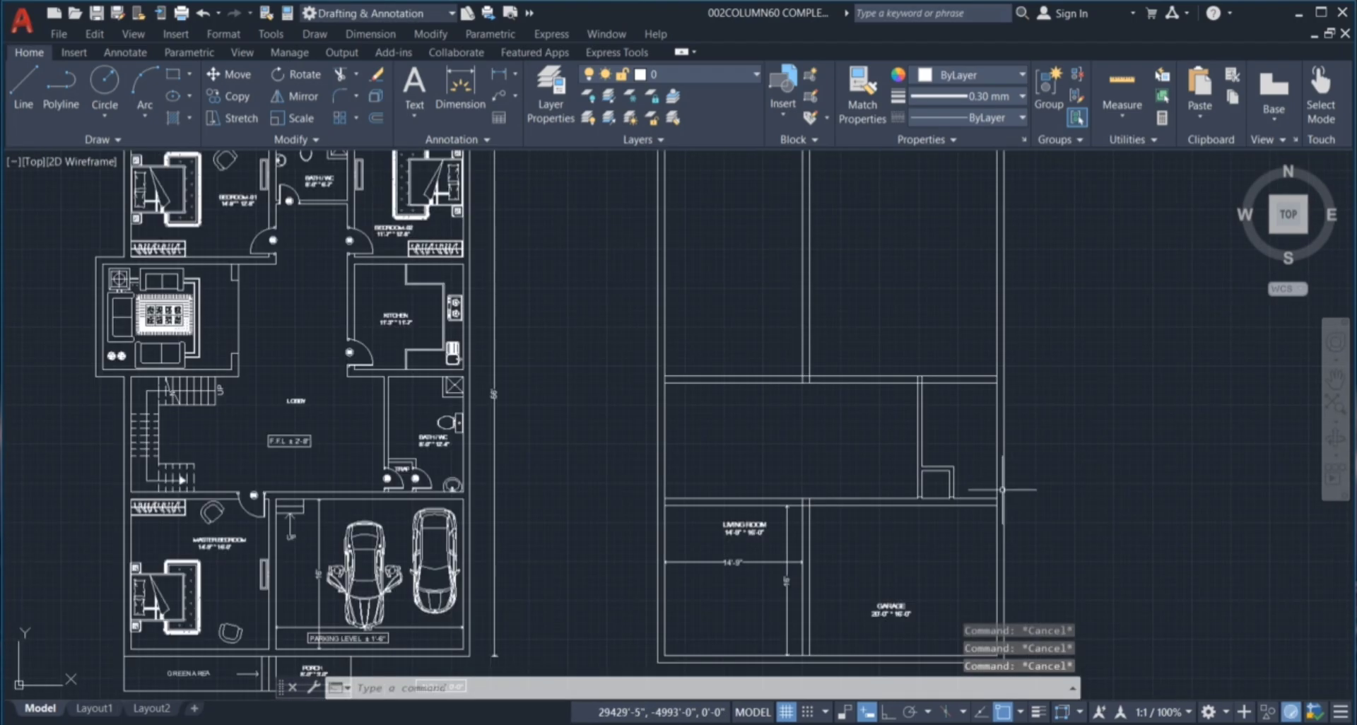
pyautogui.scroll(4, 402, 488)
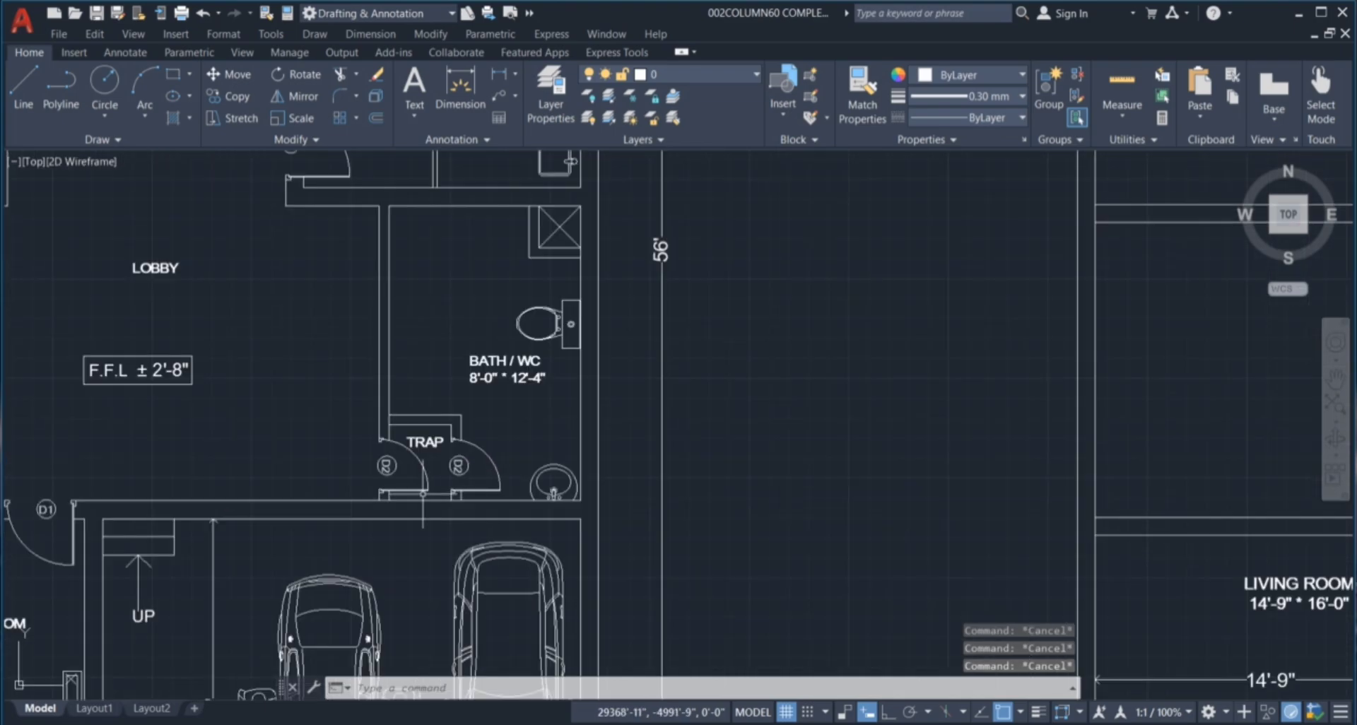
pyautogui.scroll(4, 415, 473)
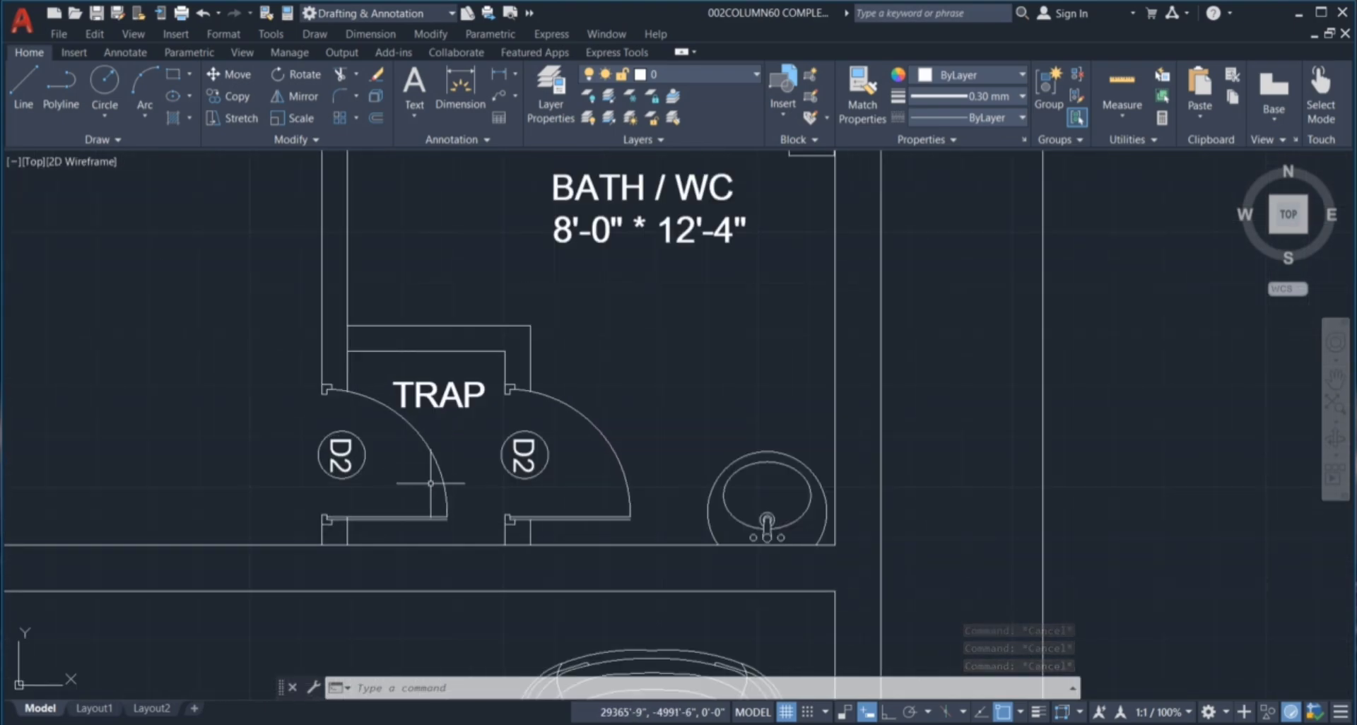
pyautogui.scroll(-4, 575, 458)
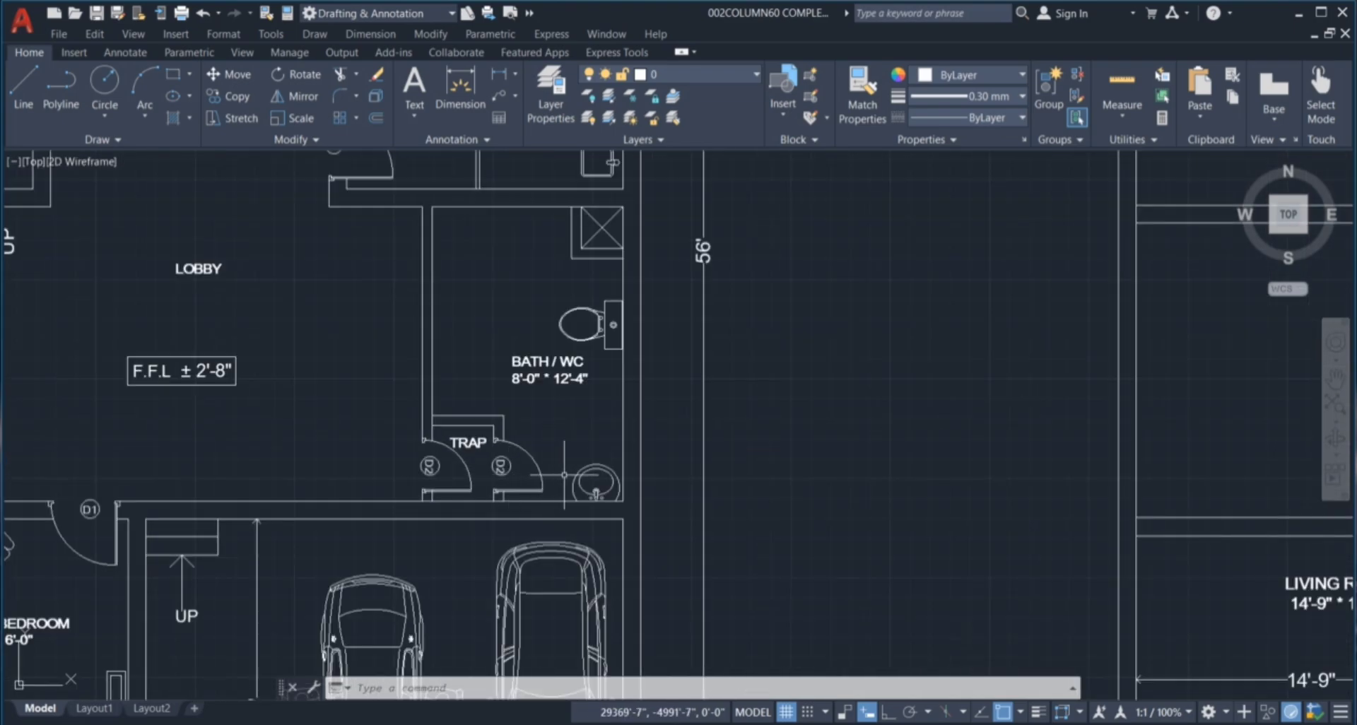
pyautogui.scroll(4, 564, 475)
pyautogui.click(651, 452)
pyautogui.click(615, 494)
pyautogui.scroll(-4, 669, 475)
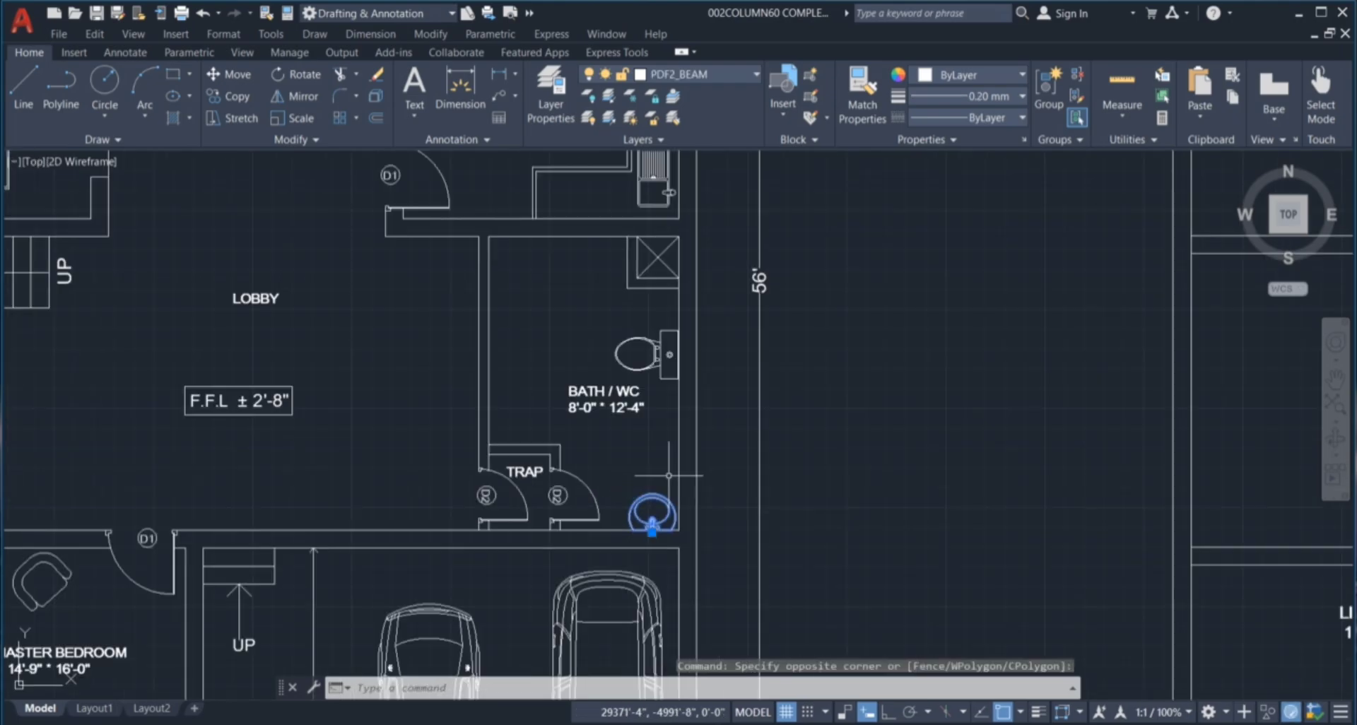
pyautogui.scroll(4, 660, 366)
pyautogui.click(679, 376)
pyautogui.click(654, 407)
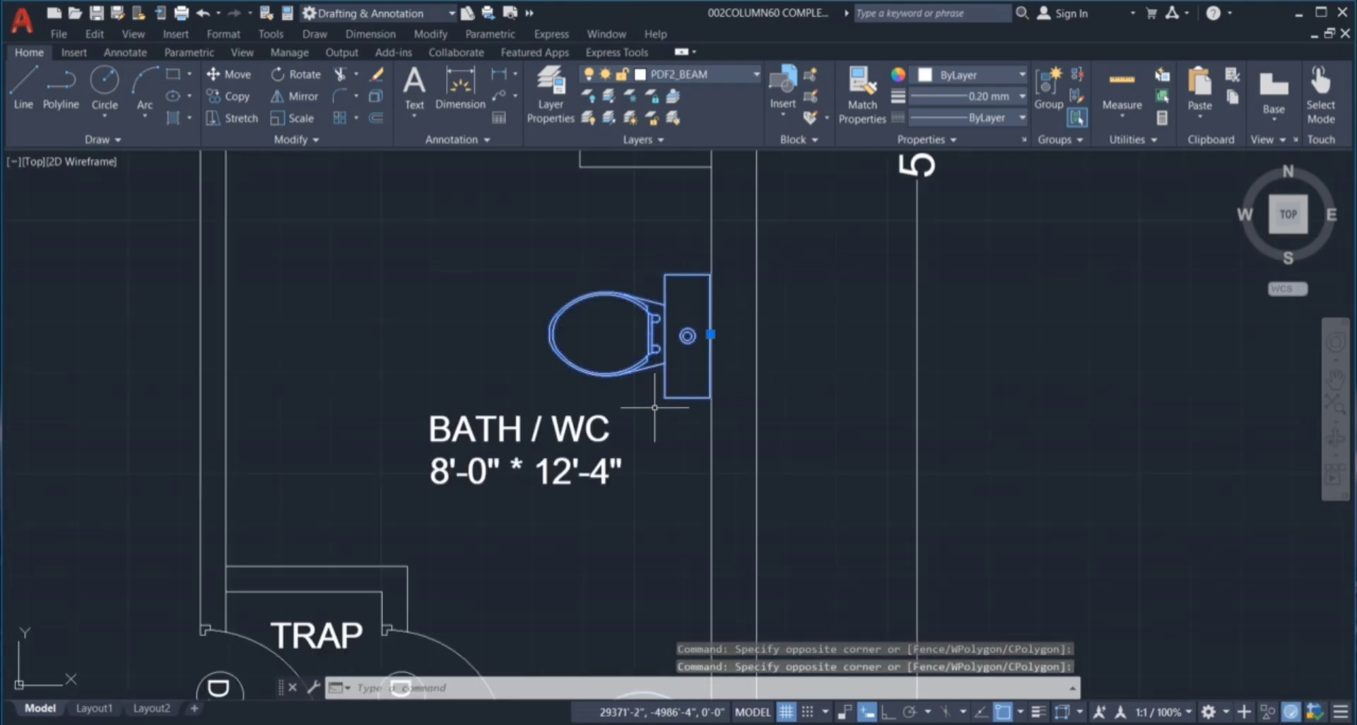
pyautogui.scroll(-4, 655, 430)
pyautogui.scroll(-2, 601, 544)
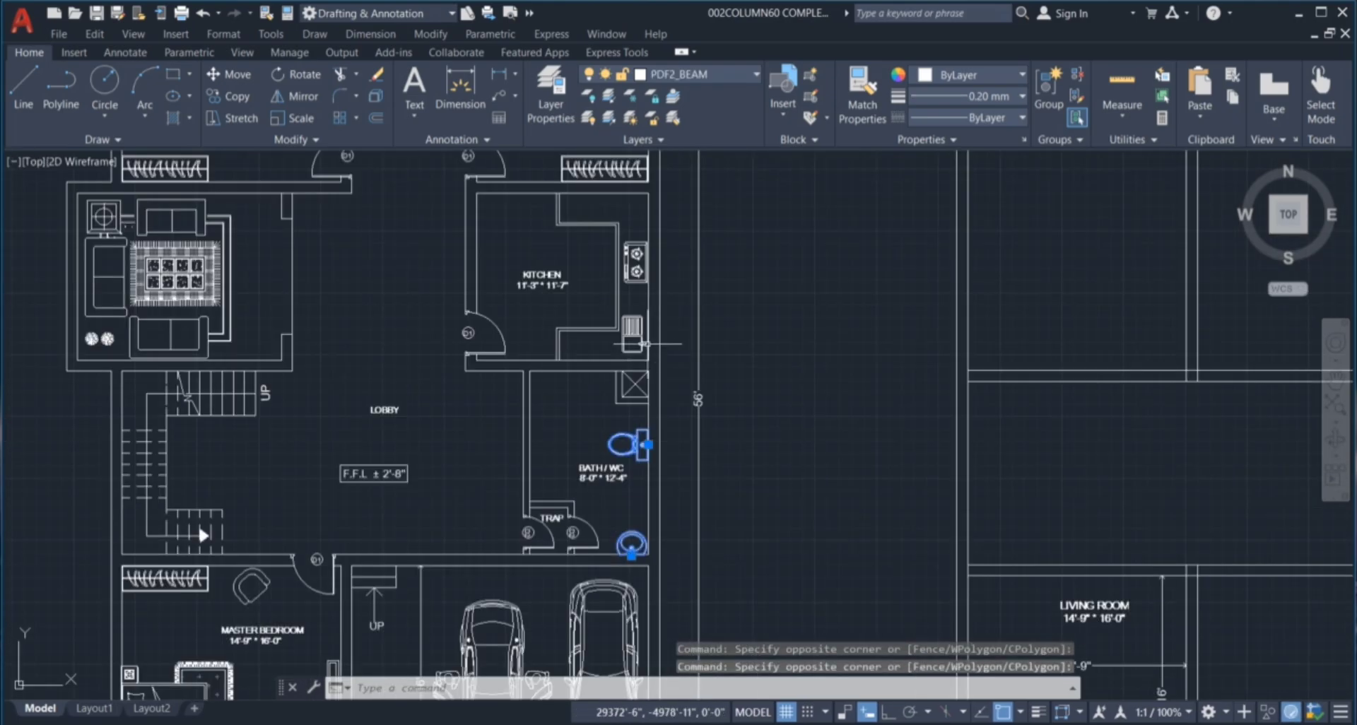
# Highlight the kitchen sink and the trap's inner D2 door in the ground floor plan, and clear the selection.
pyautogui.scroll(4, 630, 339)
pyautogui.click(631, 357)
pyautogui.click(616, 375)
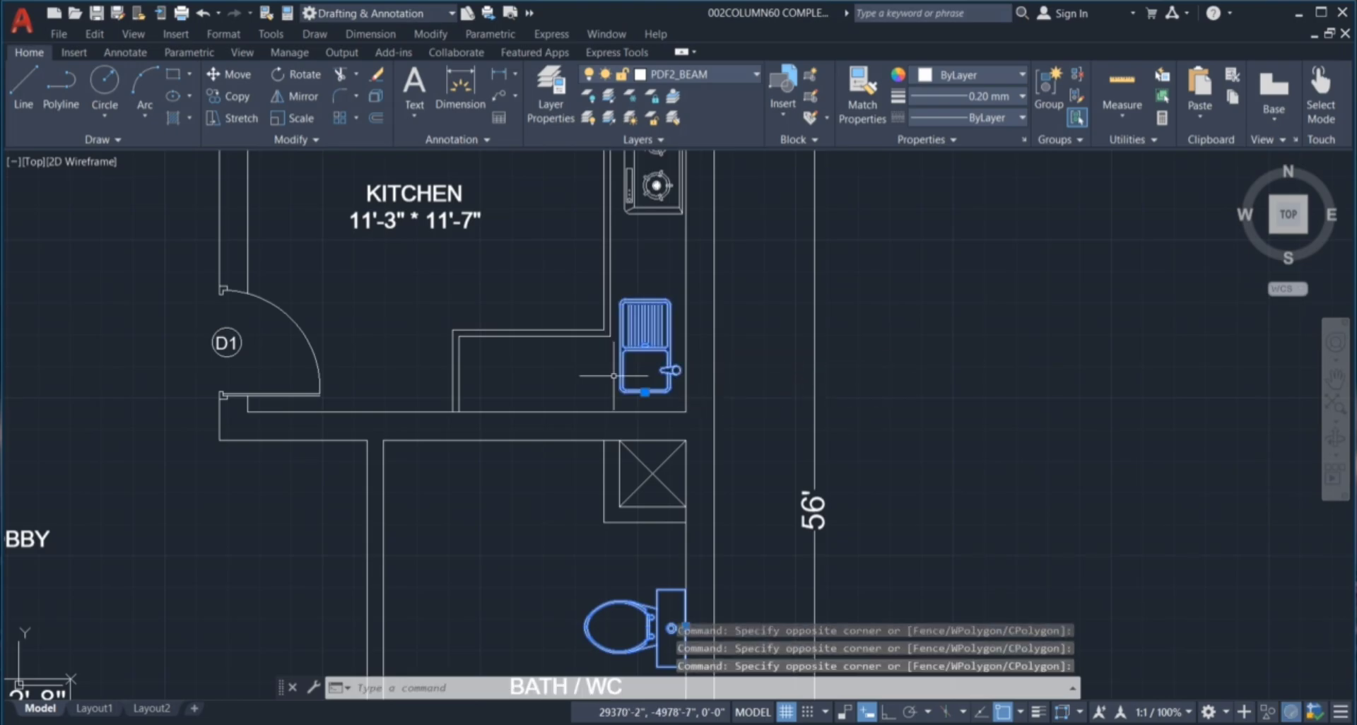
pyautogui.scroll(-4, 639, 348)
pyautogui.scroll(4, 595, 548)
pyautogui.click(613, 529)
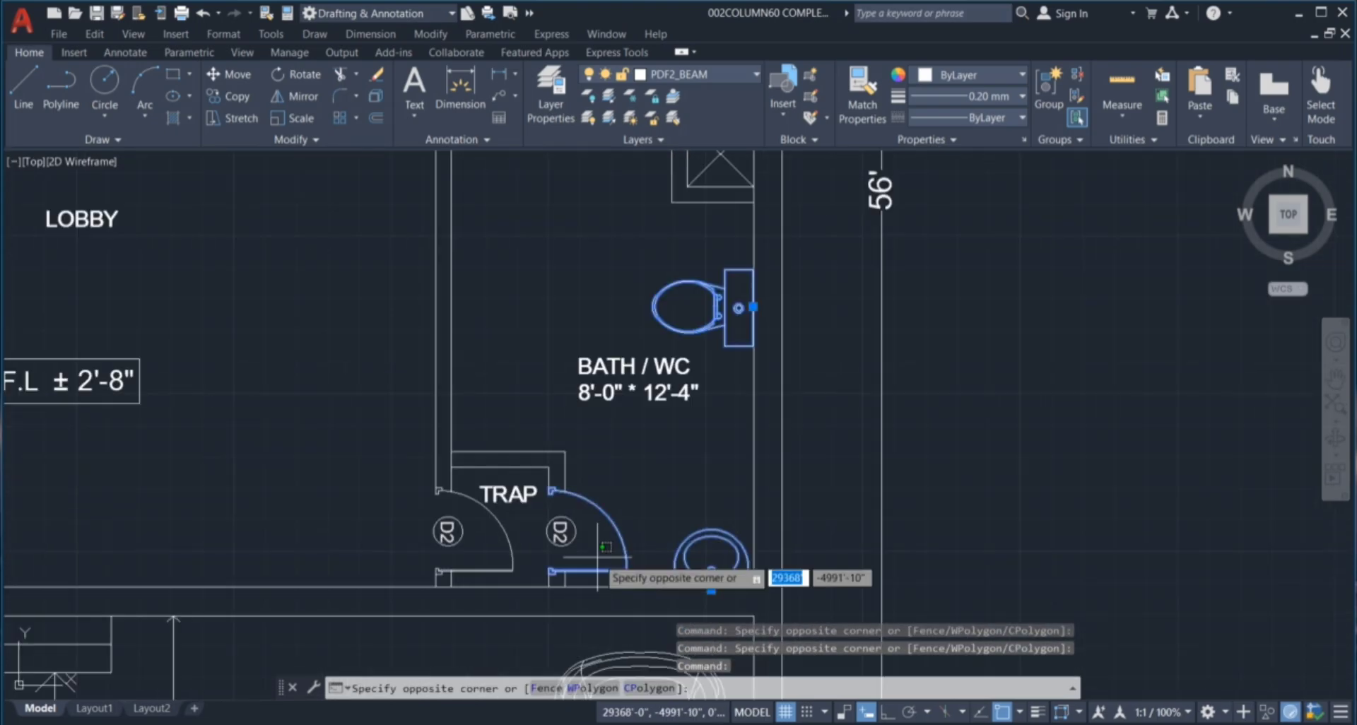
pyautogui.click(581, 559)
pyautogui.scroll(-4, 590, 516)
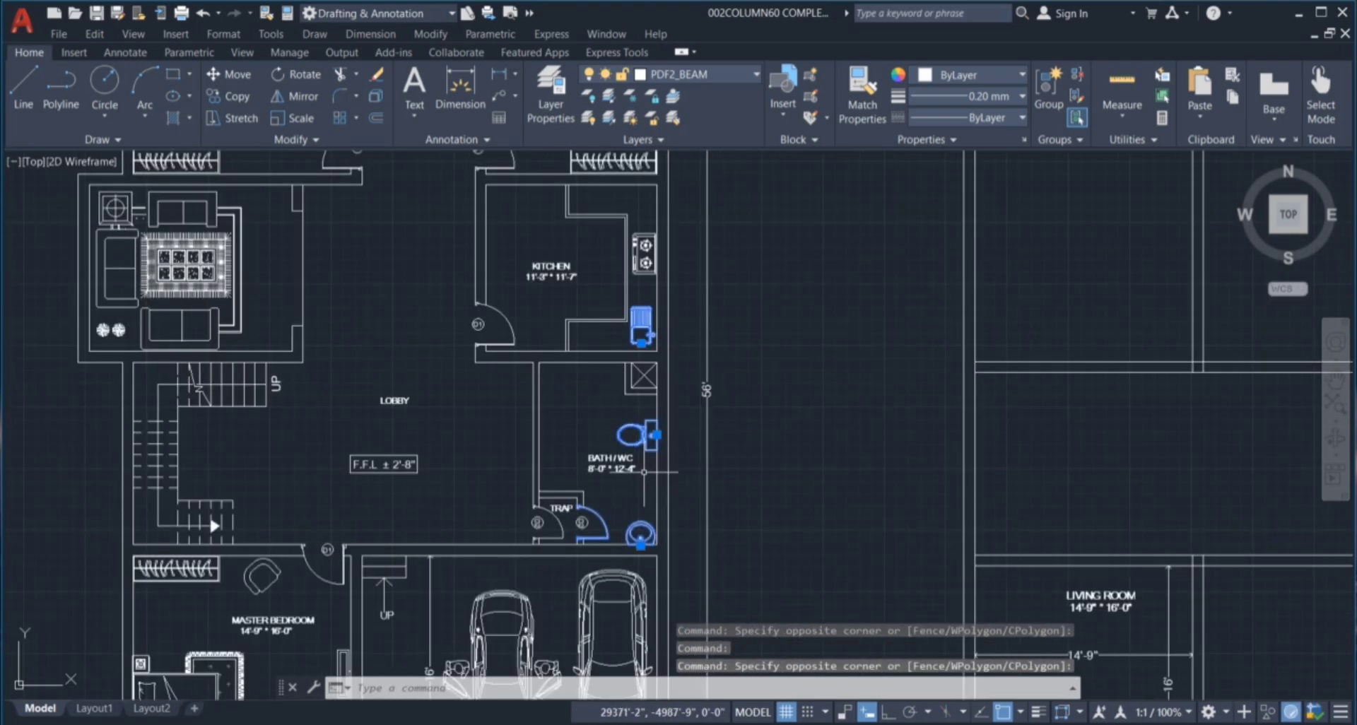
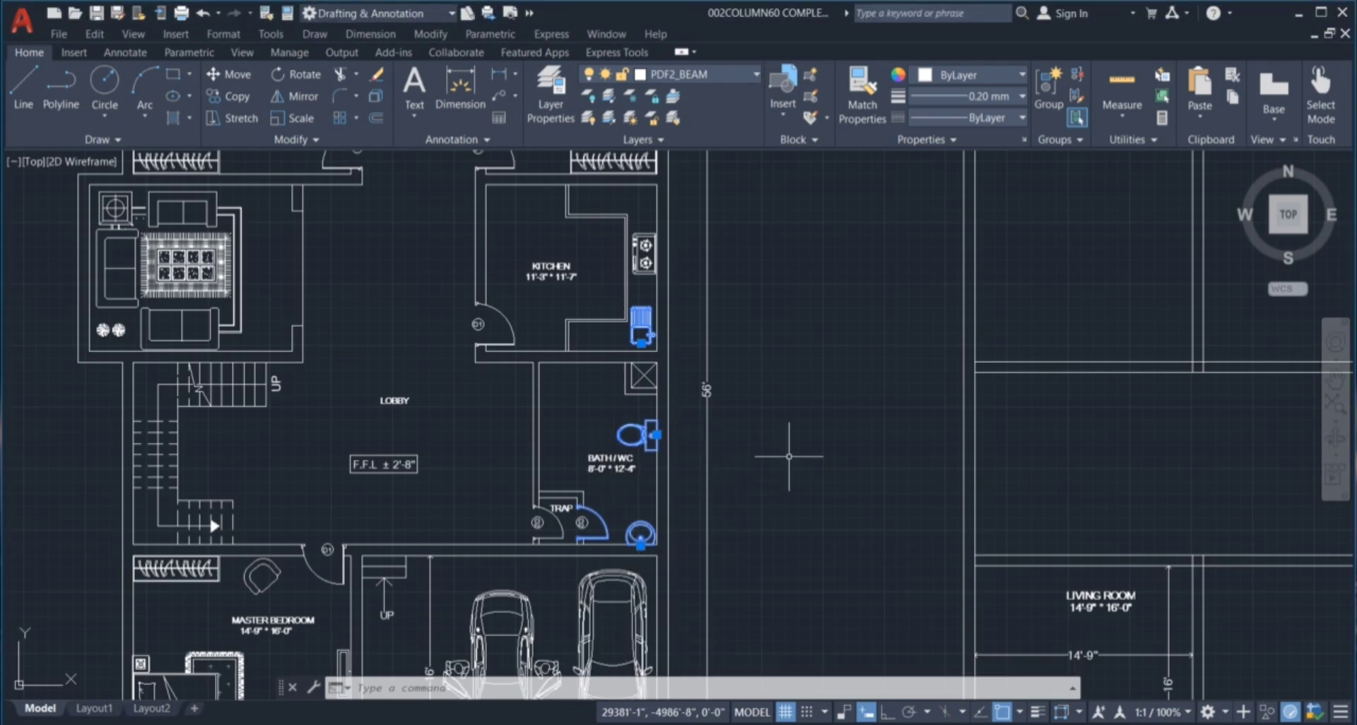
pyautogui.press('Escape')
pyautogui.press('Escape')
pyautogui.press('Escape')
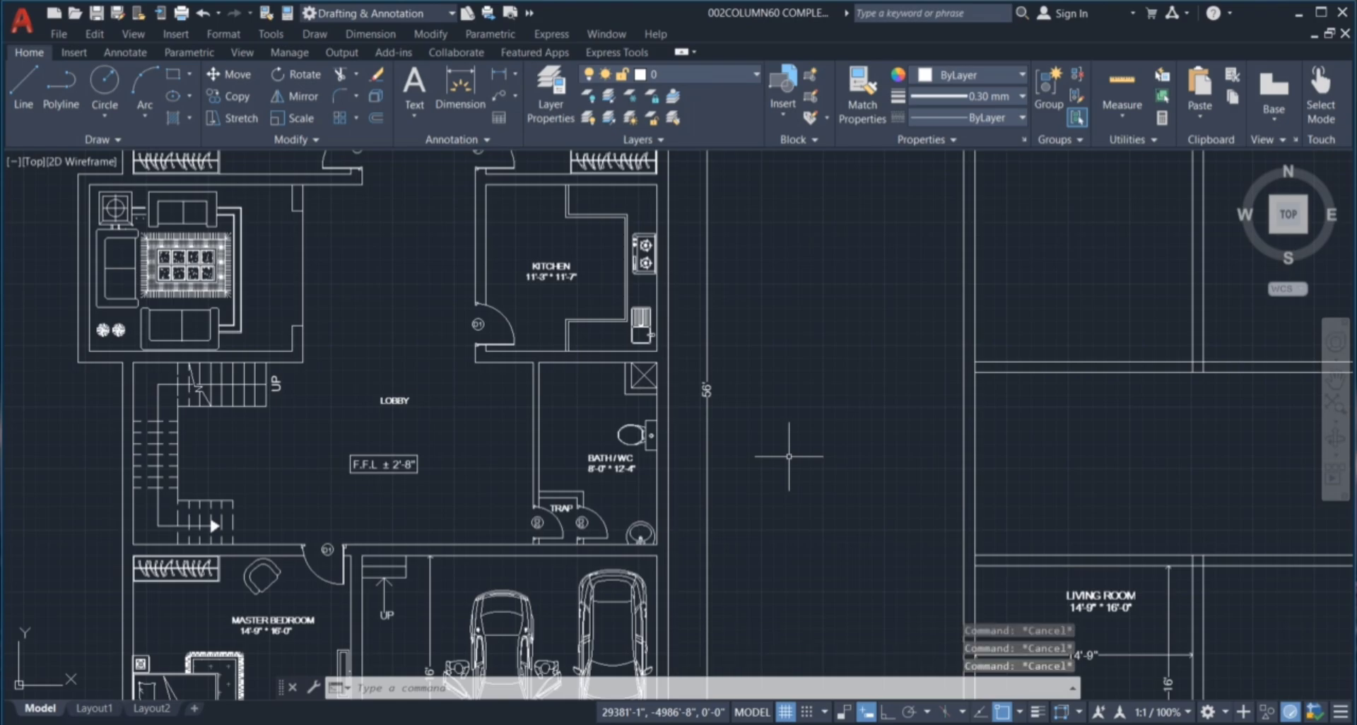
# Highlight both D2 doors with their tags and the TRAP label in the ground floor plan.
pyautogui.scroll(6, 542, 545)
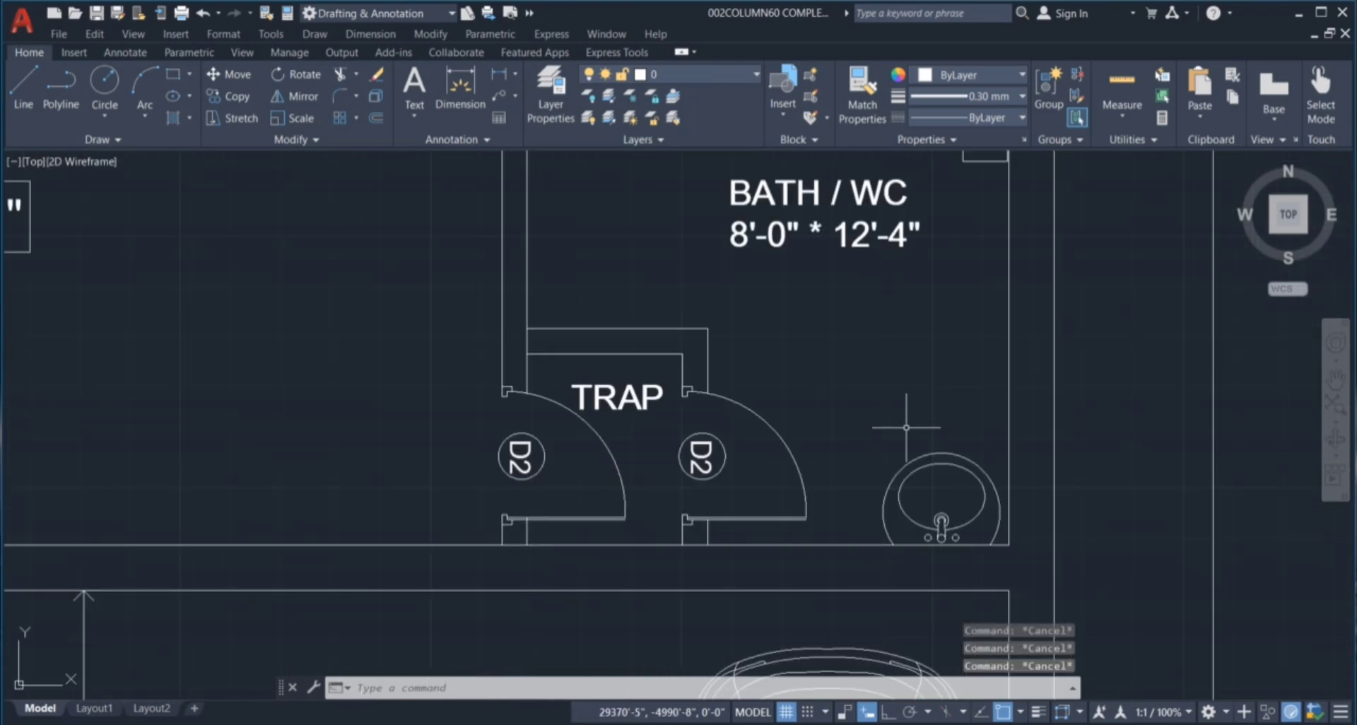
pyautogui.click(811, 436)
pyautogui.click(460, 510)
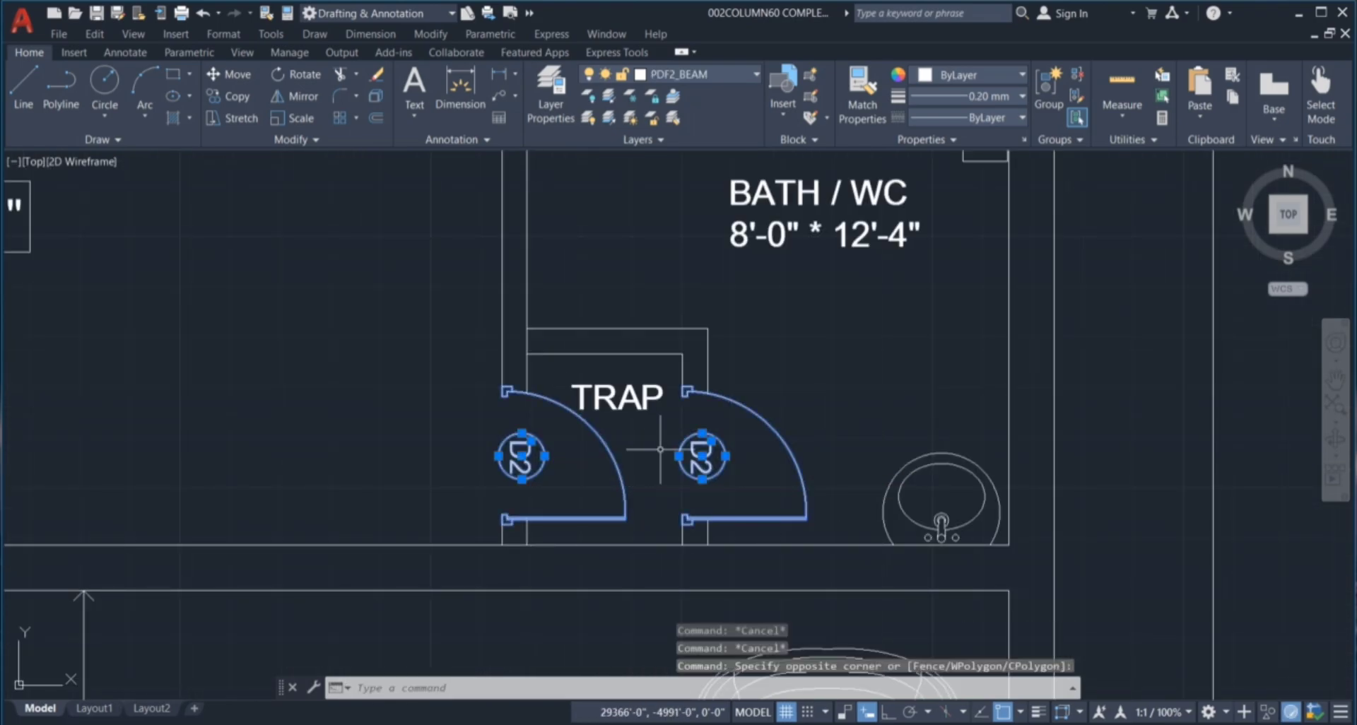
pyautogui.click(643, 453)
pyautogui.click(629, 432)
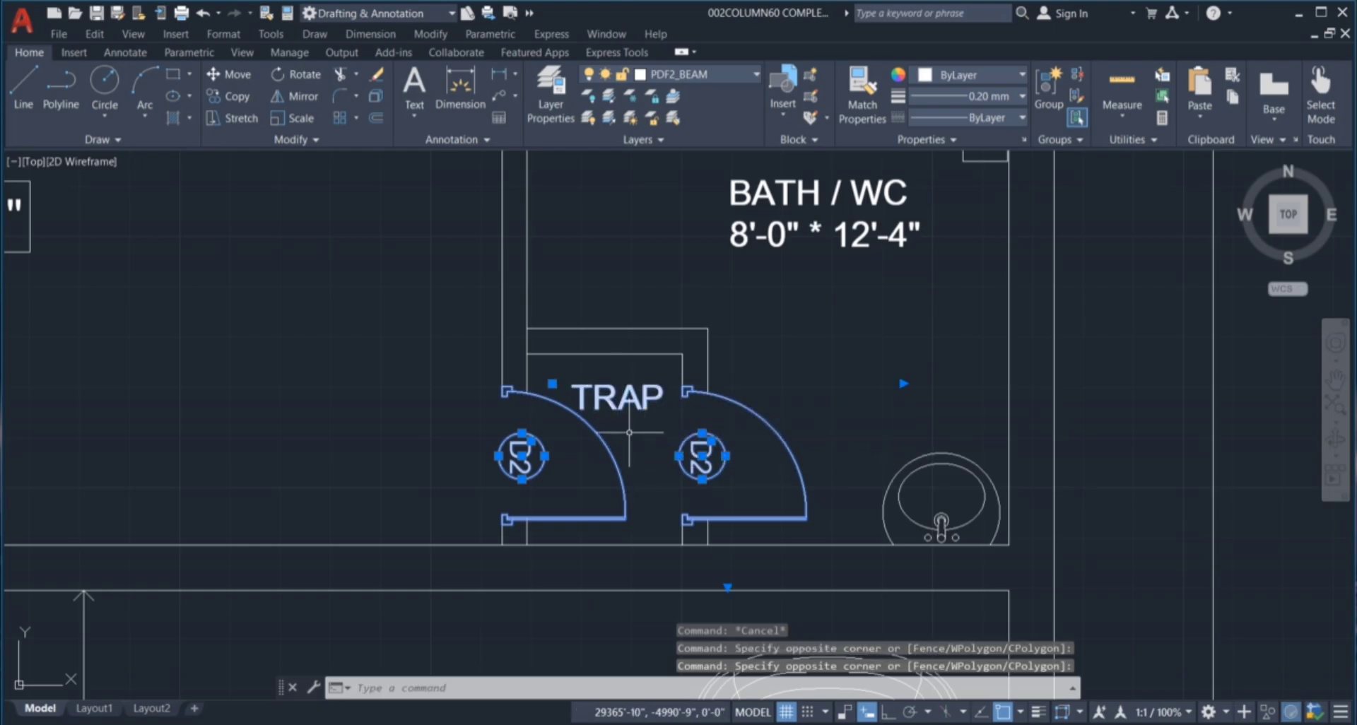
# Copy both D2 doors, their tags and the TRAP label from the ground floor plan into the column layout's trap, aligned at the west door opening.
pyautogui.press('Return')
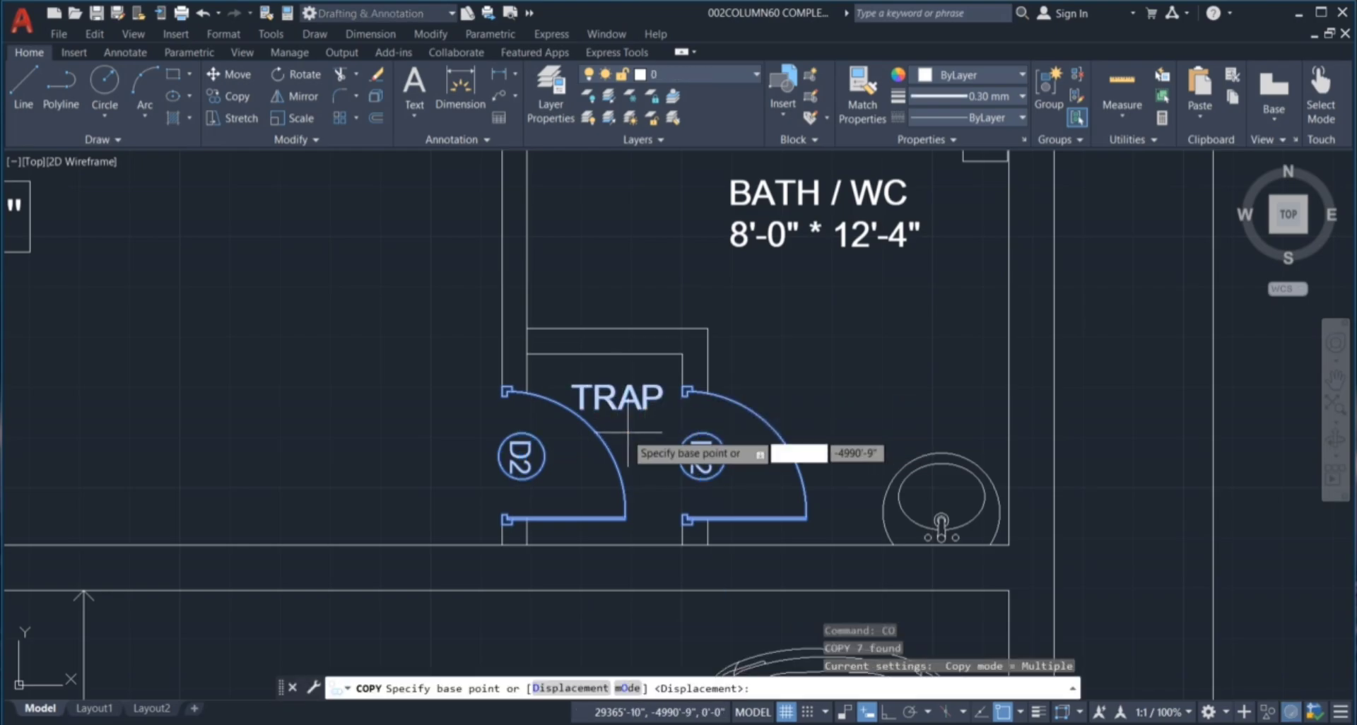
pyautogui.scroll(5, 494, 531)
pyautogui.scroll(1, 494, 533)
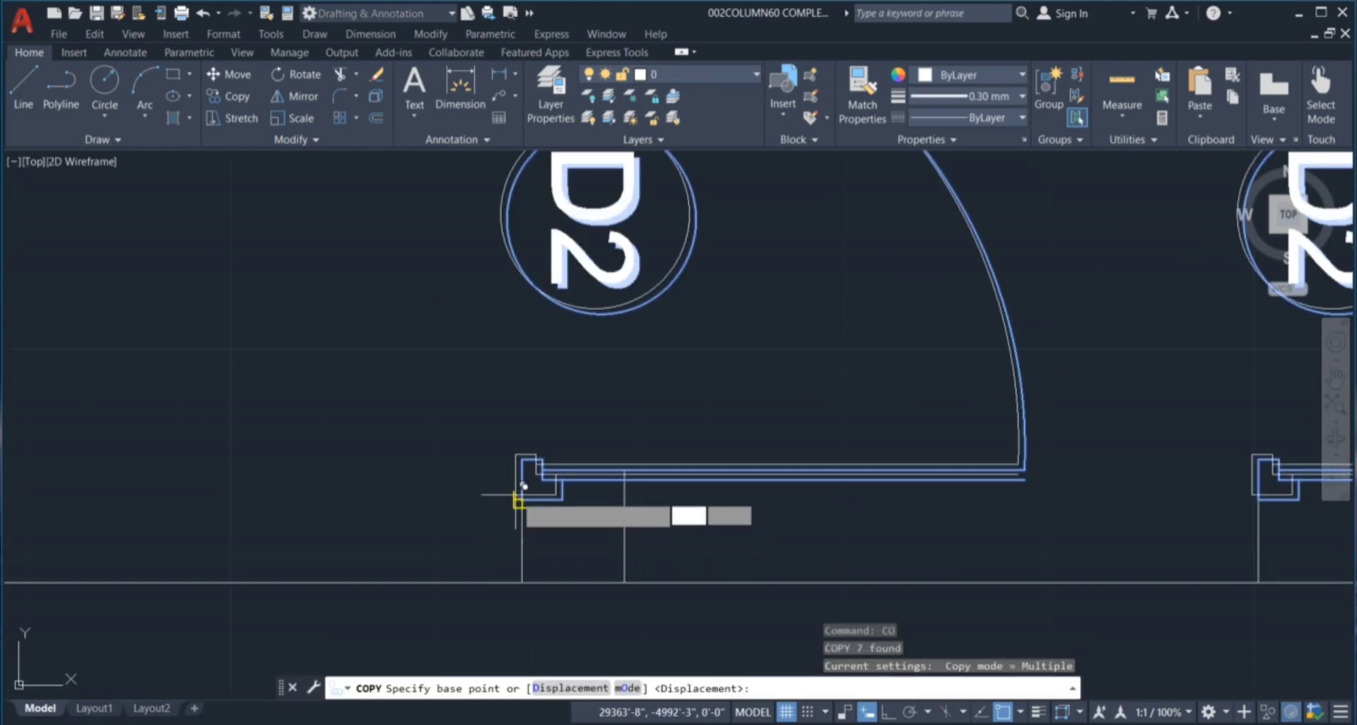
pyautogui.click(522, 498)
pyautogui.scroll(-5, 521, 498)
pyautogui.scroll(-5, 258, 385)
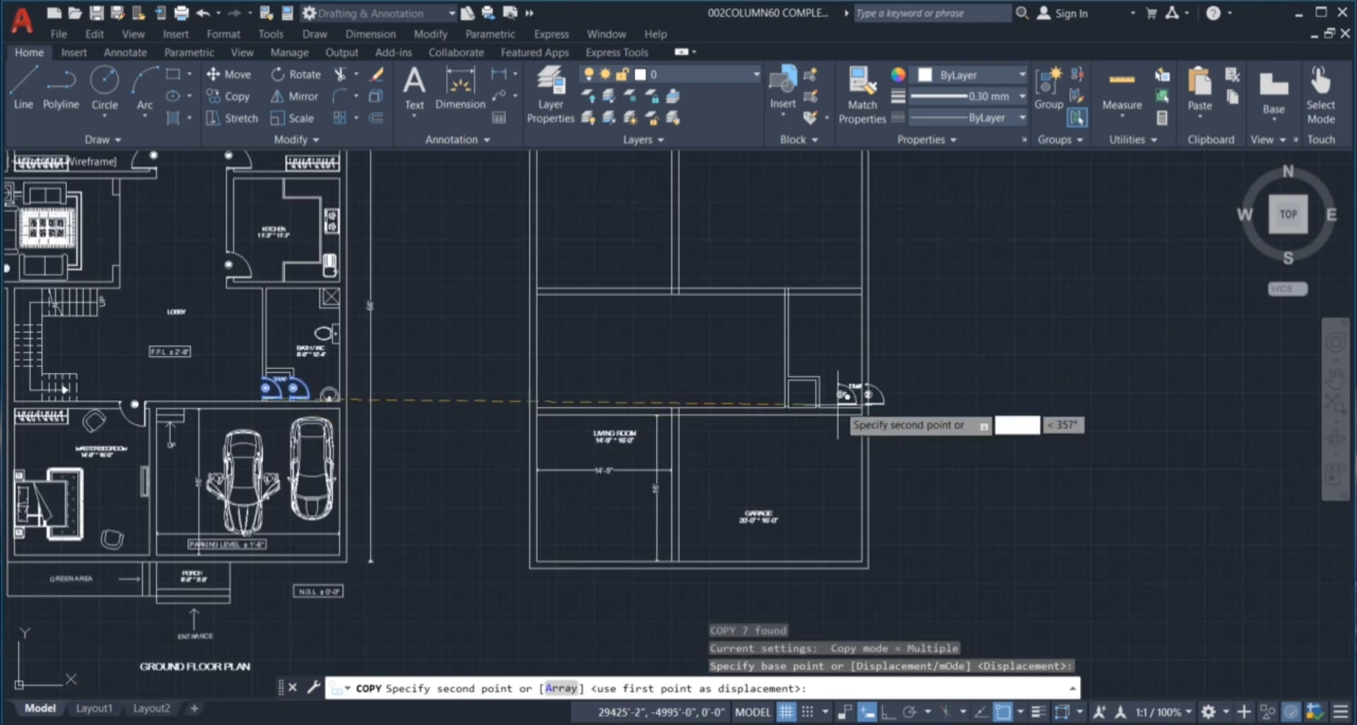
pyautogui.scroll(5, 845, 389)
pyautogui.scroll(5, 713, 460)
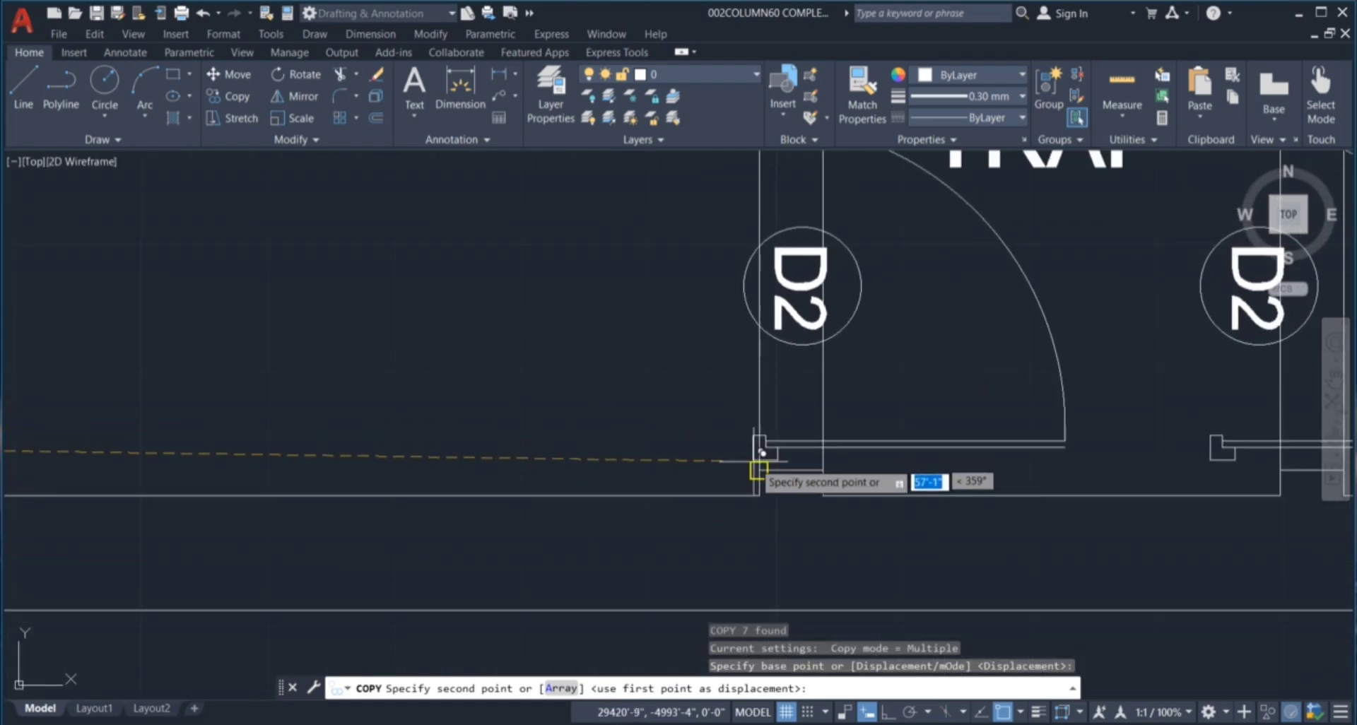
pyautogui.click(759, 472)
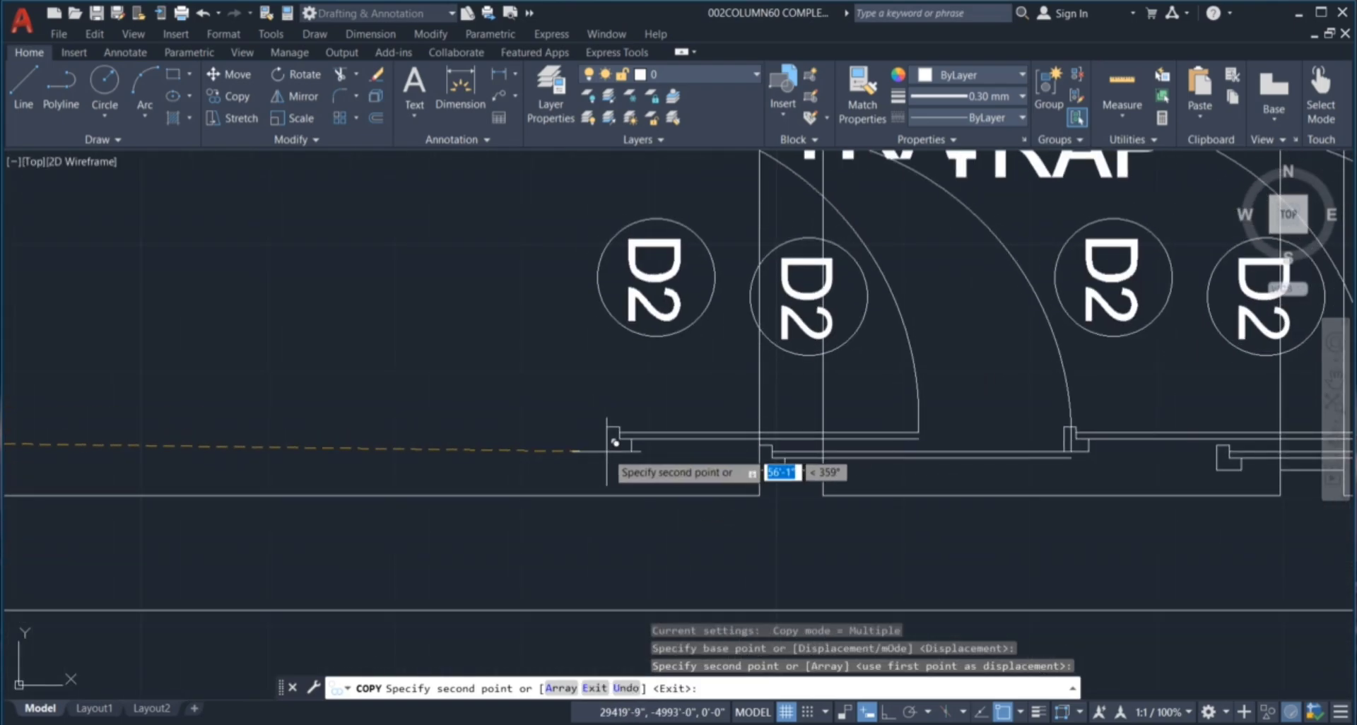
pyautogui.press('Escape')
pyautogui.press('Escape')
pyautogui.press('Escape')
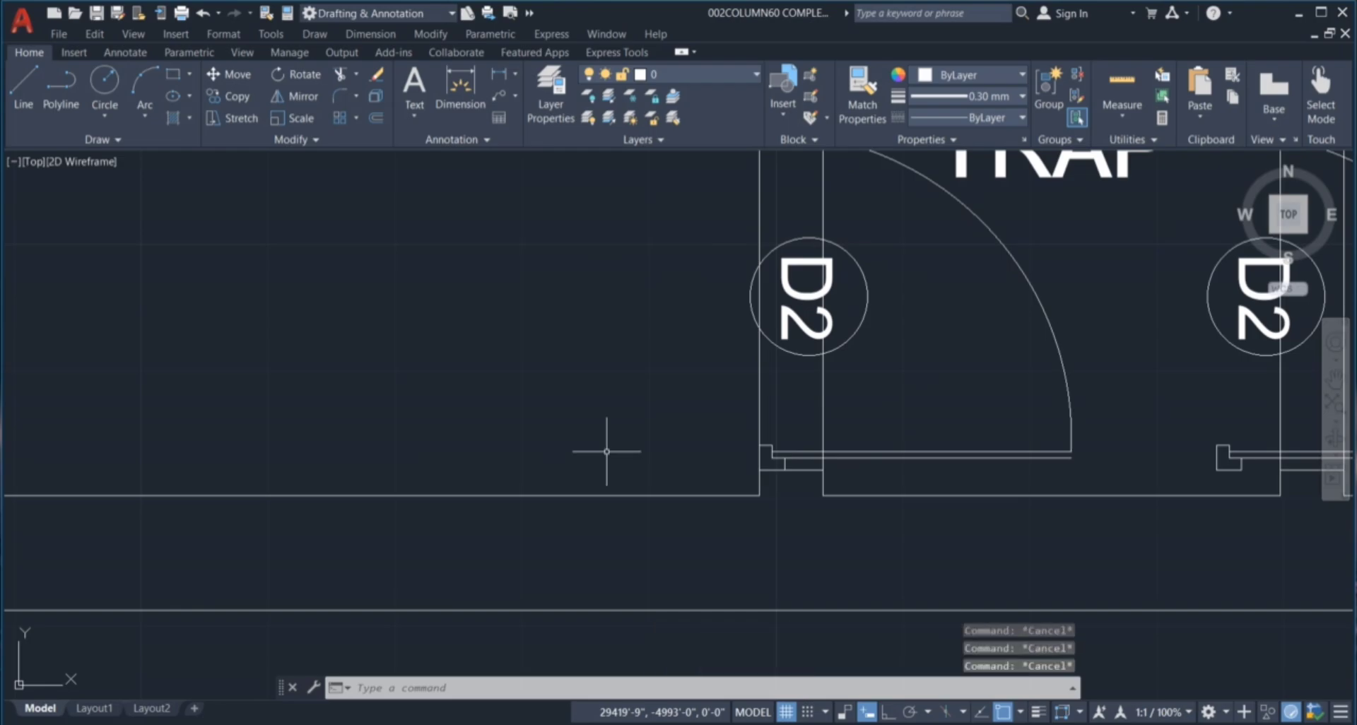
pyautogui.scroll(-3, 594, 430)
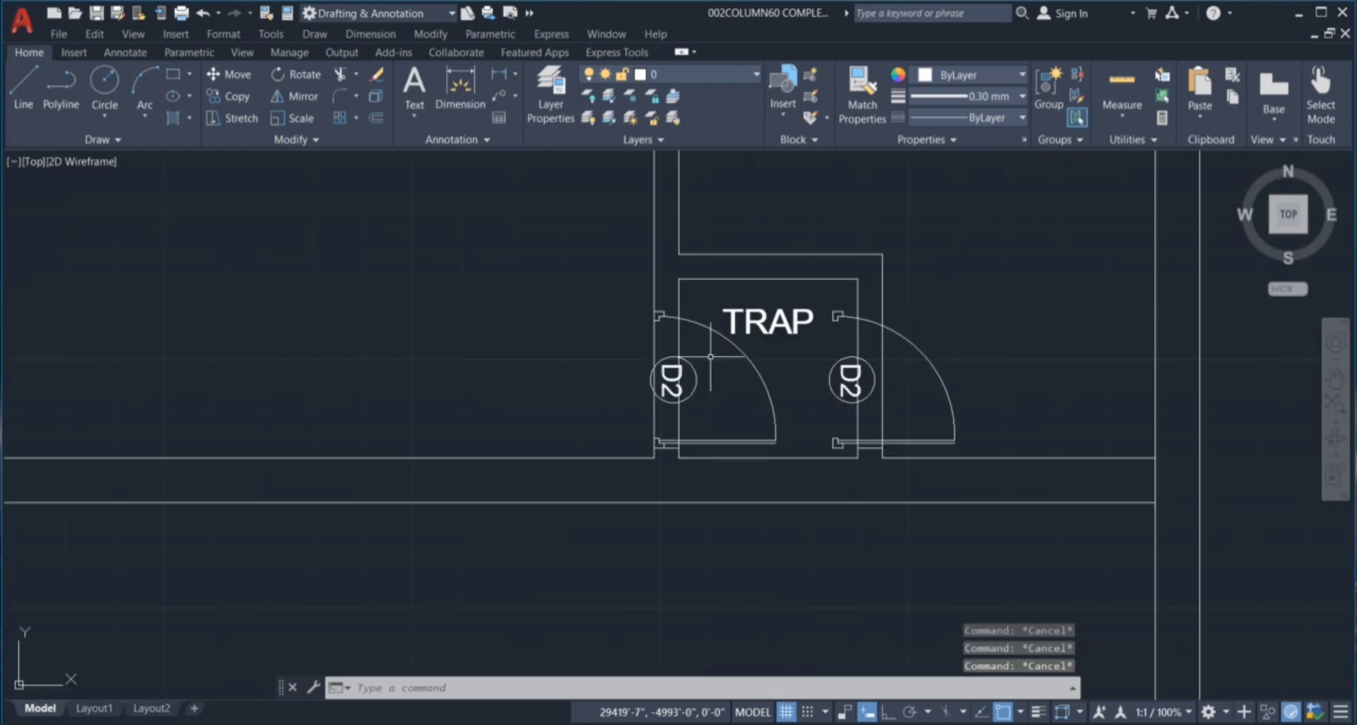
# Trim the trap's west and east wall lines across the openings of both D2 doors in the column layout.
pyautogui.scroll(1, 772, 350)
pyautogui.click(772, 350)
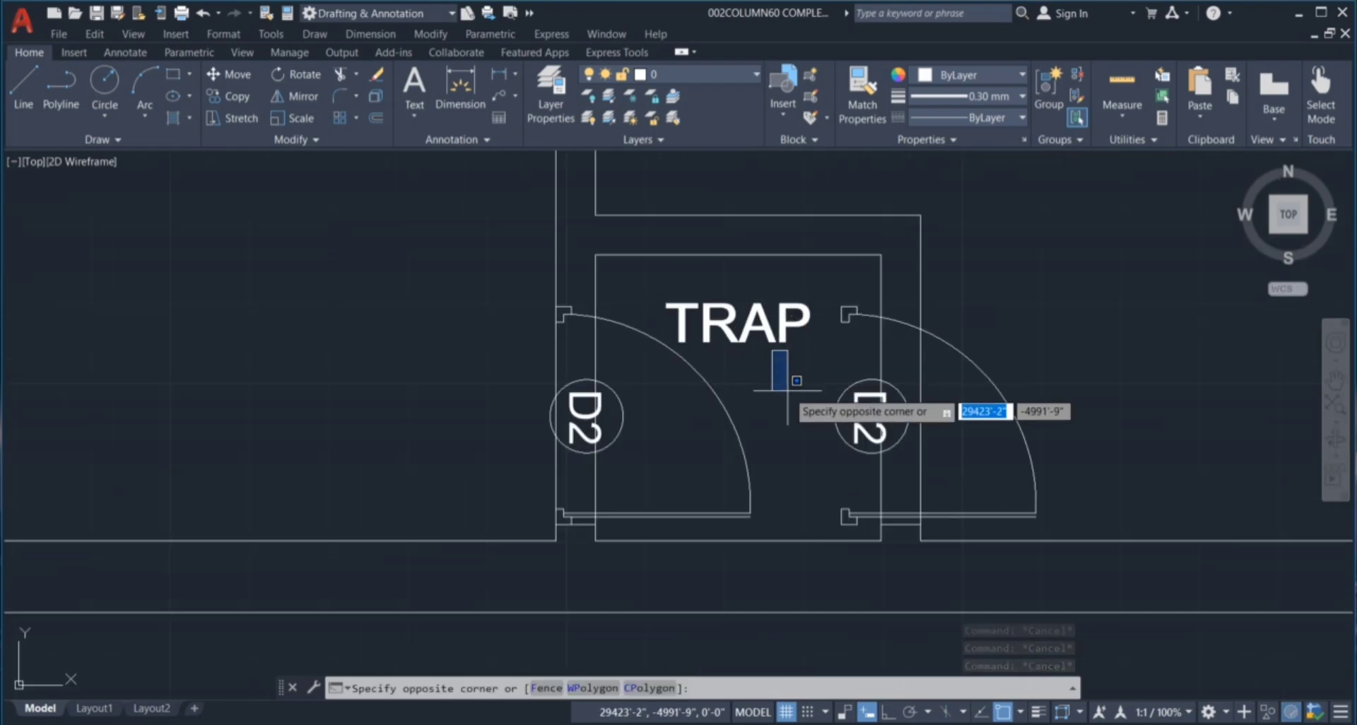
pyautogui.click(808, 393)
pyautogui.scroll(-1, 787, 398)
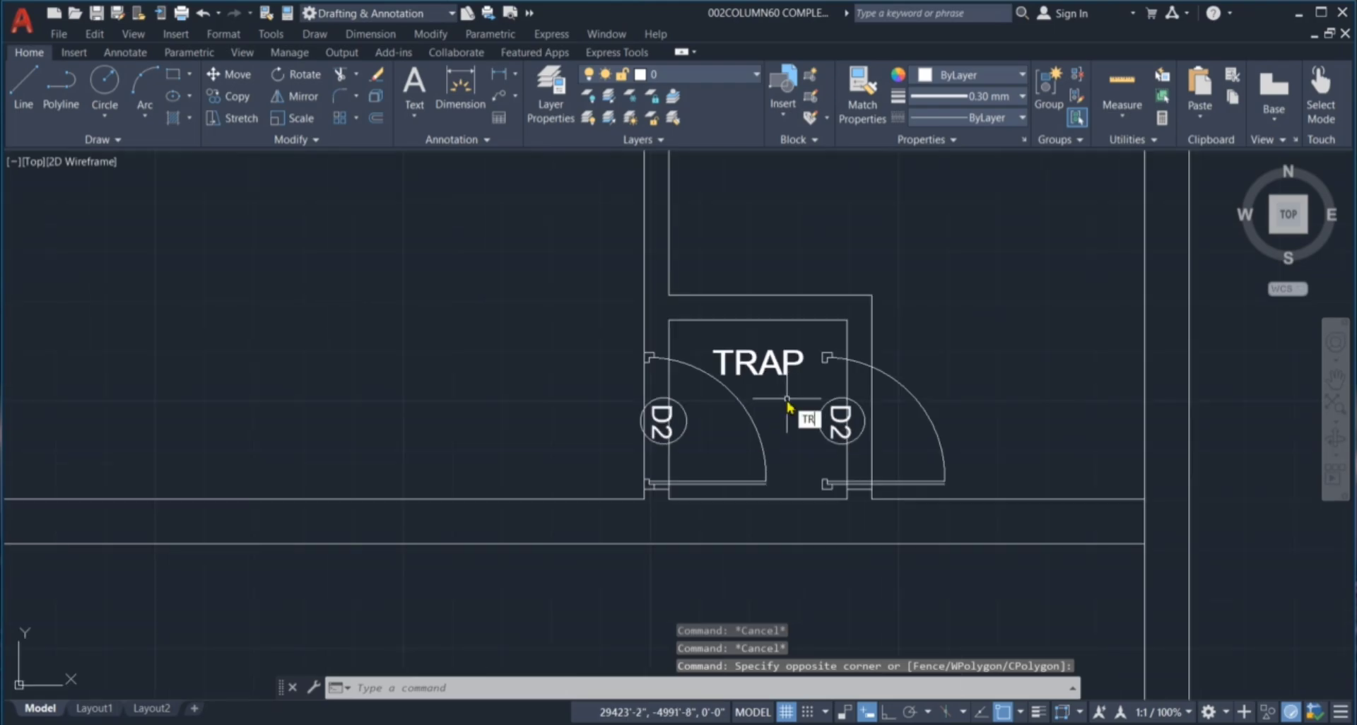
pyautogui.press('Return')
pyautogui.scroll(4, 660, 383)
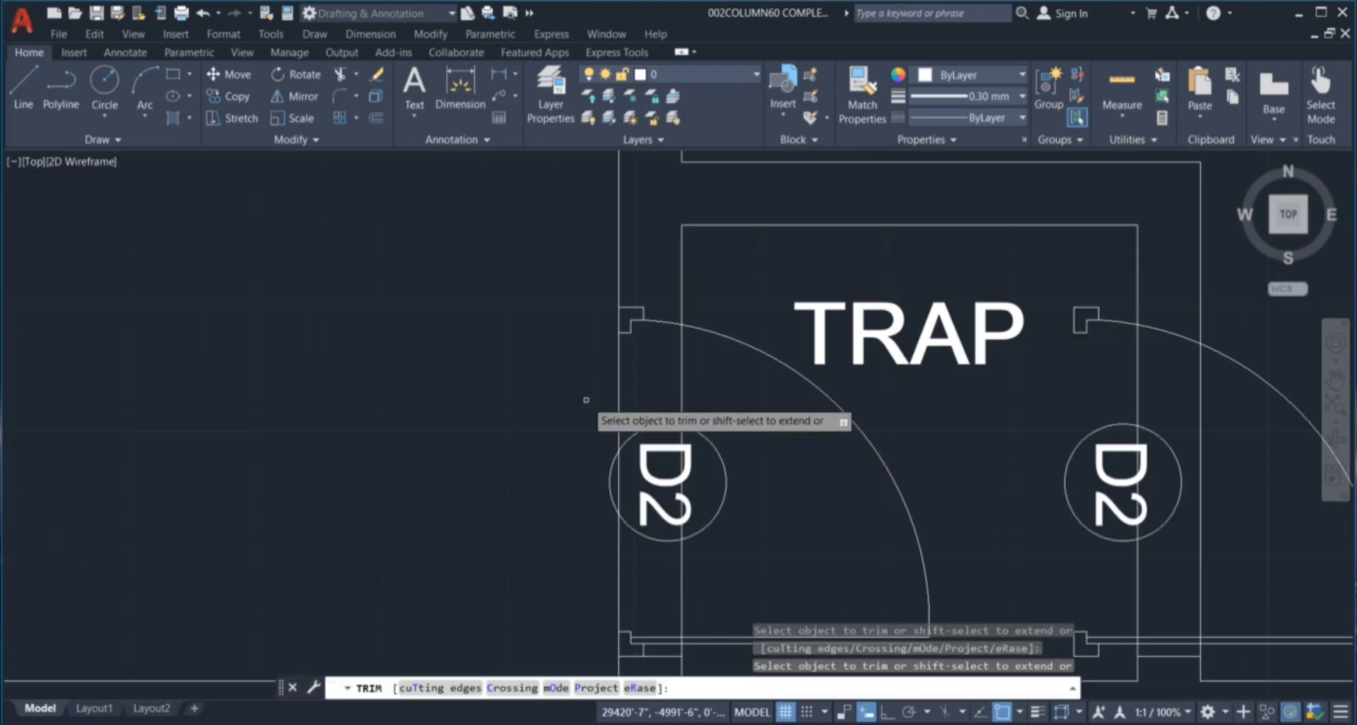
pyautogui.click(686, 384)
pyautogui.click(692, 442)
pyautogui.press('Return')
pyautogui.click(656, 556)
pyautogui.click(532, 594)
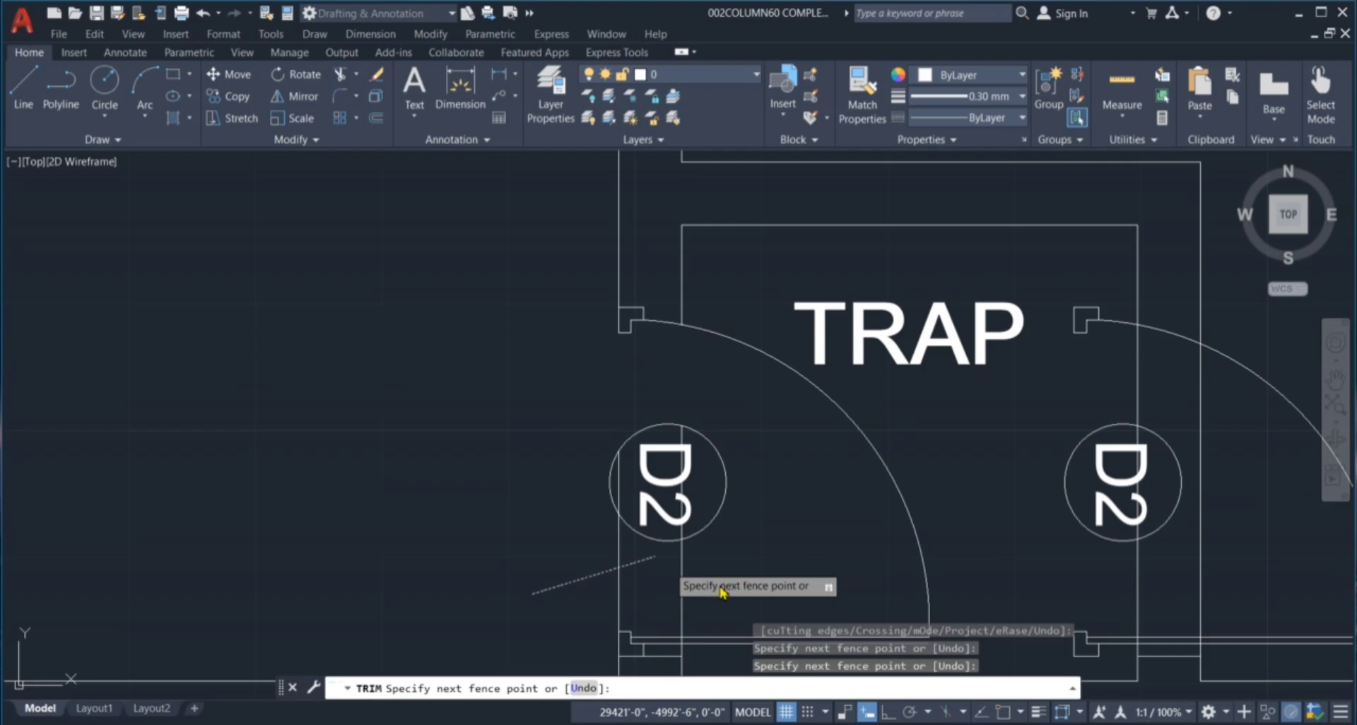
pyautogui.press('Escape')
pyautogui.scroll(-5, 600, 405)
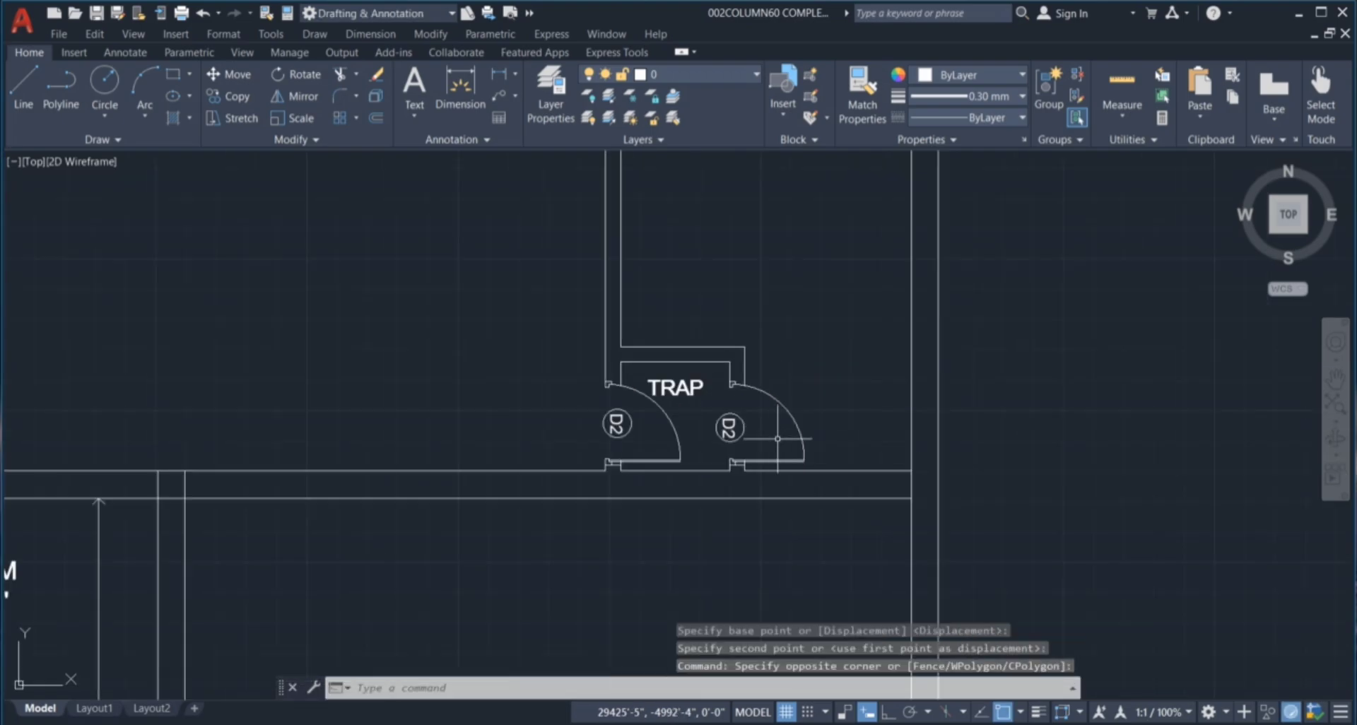
# Examine the trap, its two D2 doors and the open area west of it in the column layout.
pyautogui.scroll(4, 717, 457)
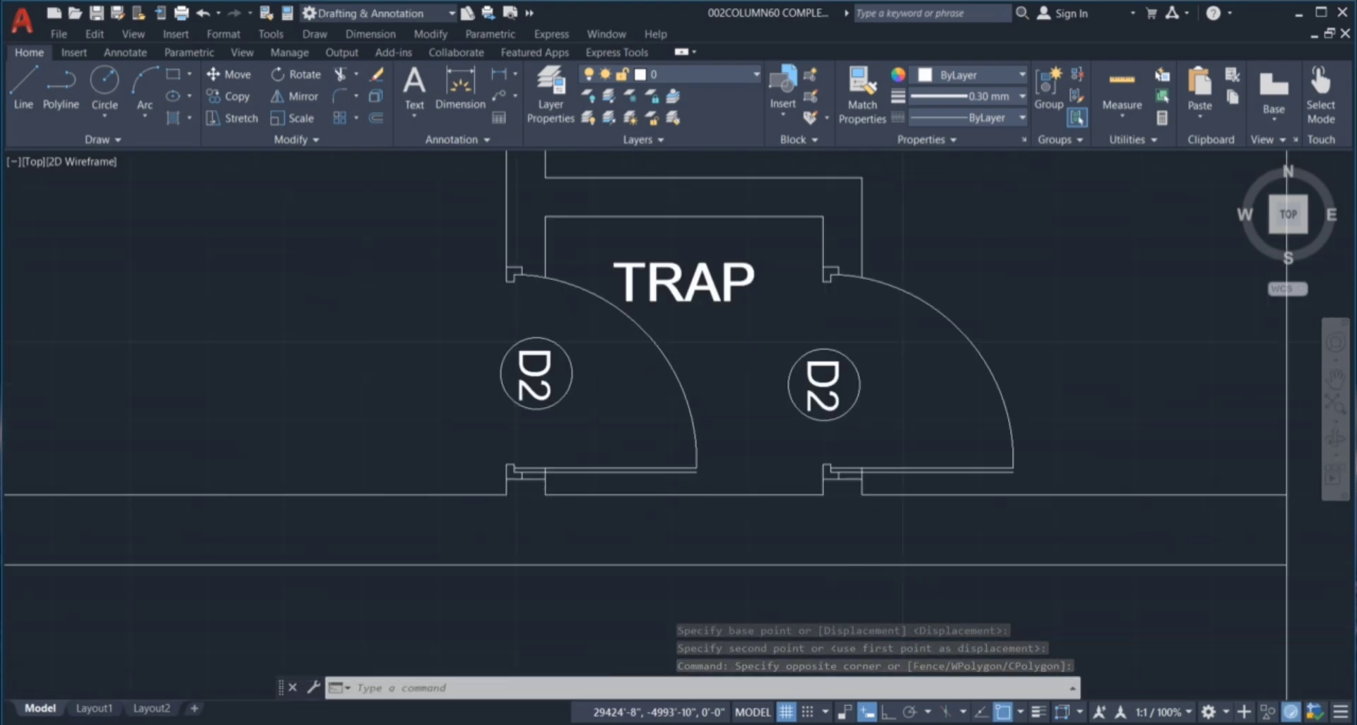
pyautogui.scroll(-4, 875, 556)
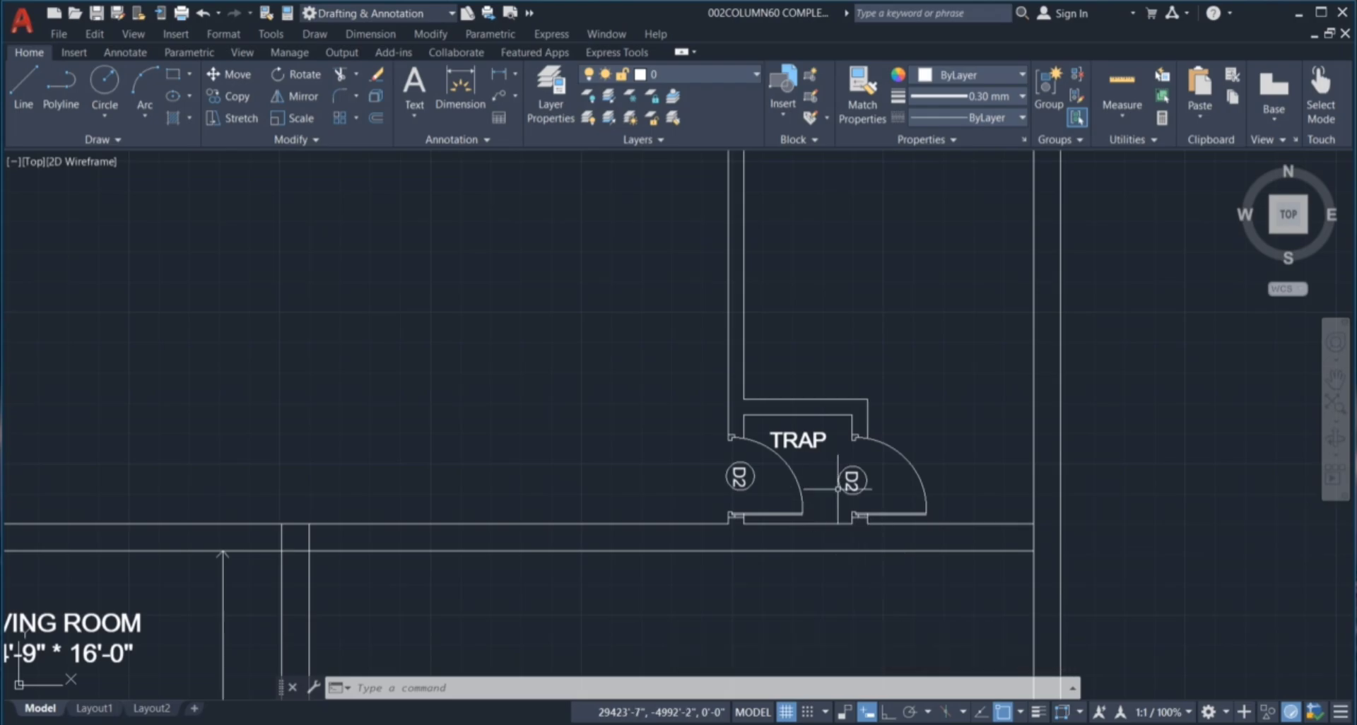
pyautogui.scroll(-4, 841, 485)
pyautogui.scroll(4, 839, 449)
pyautogui.scroll(-2, 803, 487)
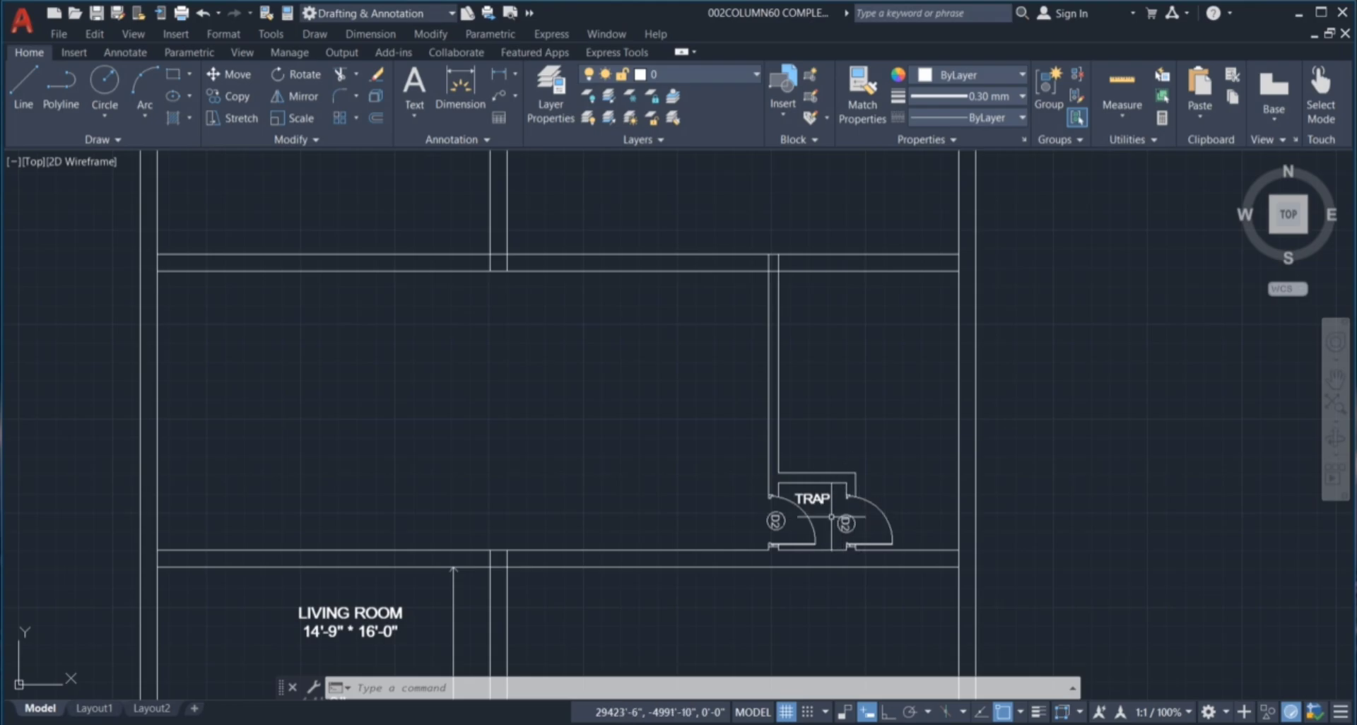
pyautogui.scroll(-2, 819, 505)
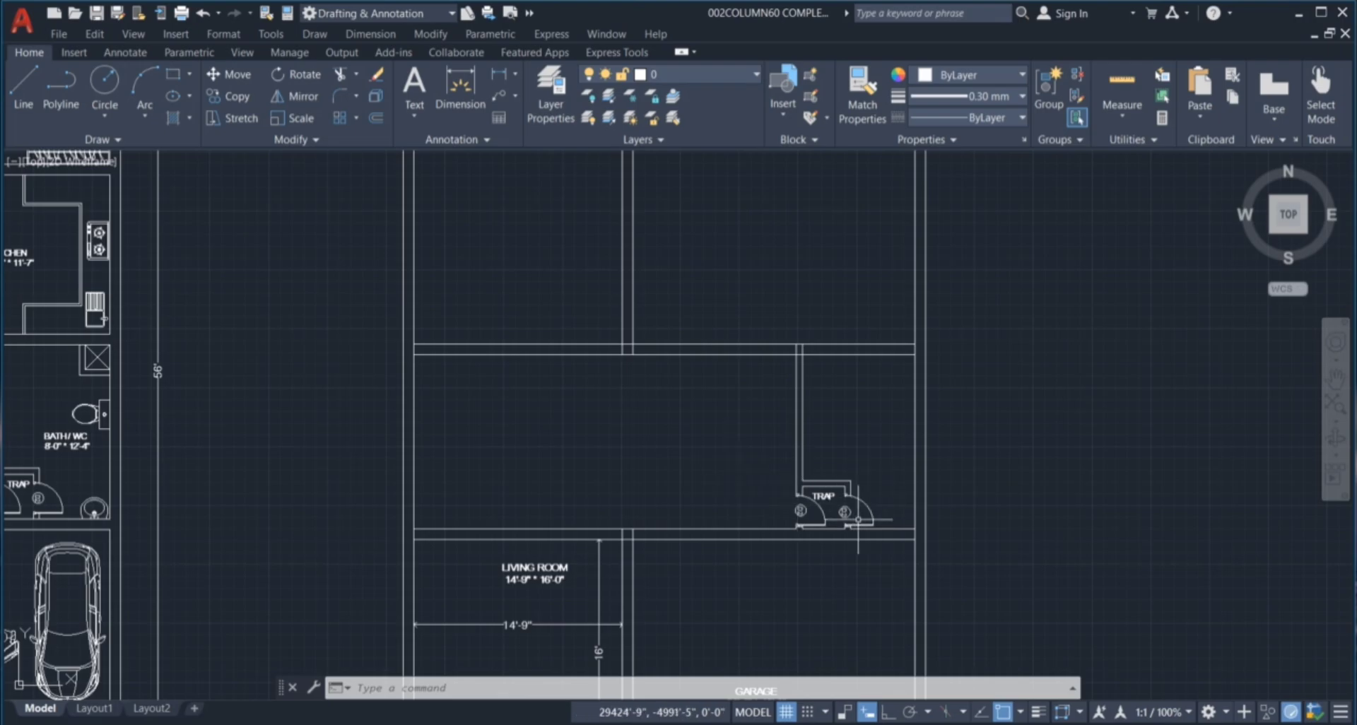
pyautogui.scroll(2, 858, 519)
pyautogui.click(623, 429)
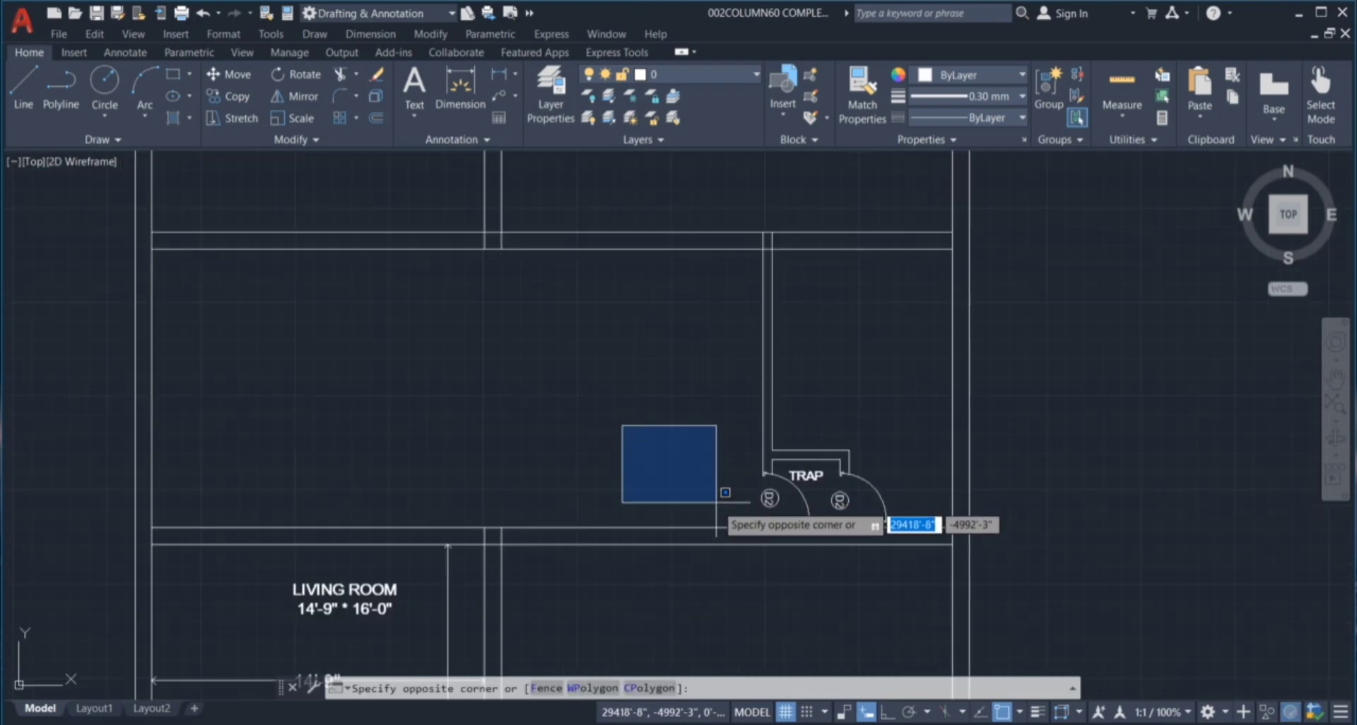
pyautogui.click(742, 517)
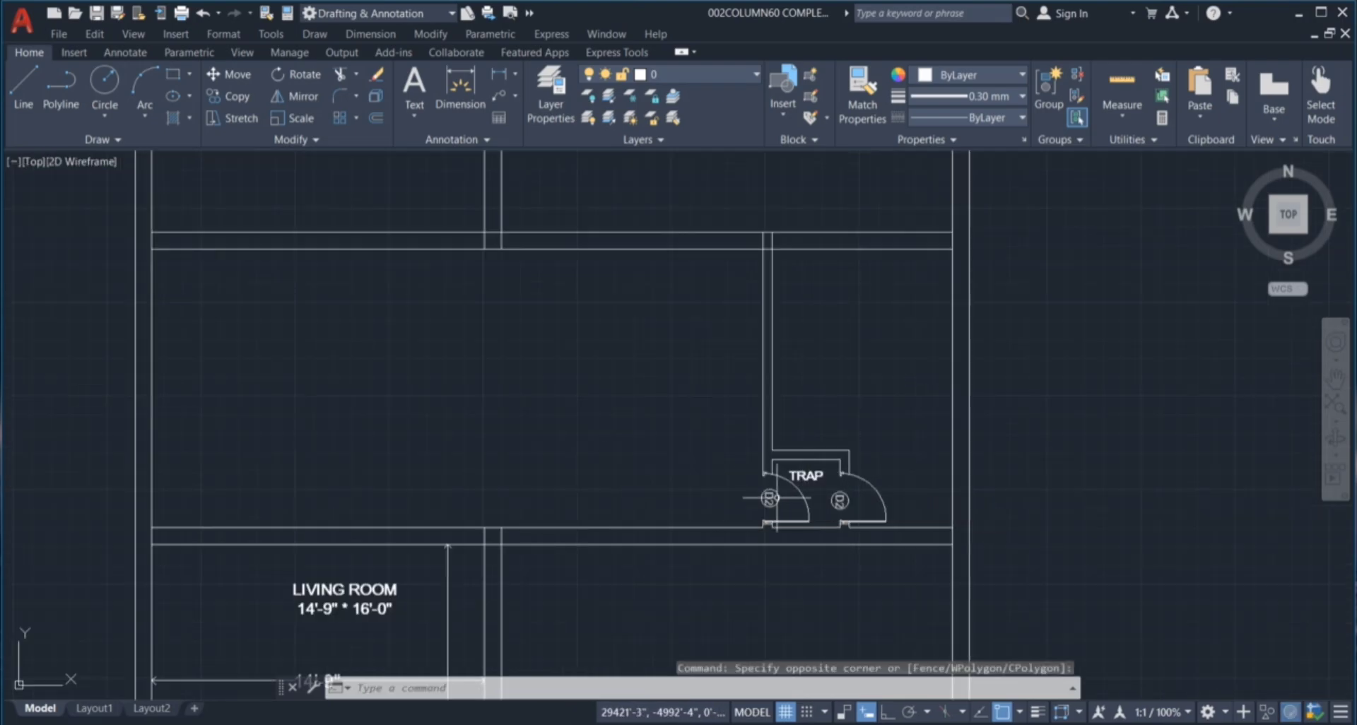
pyautogui.click(882, 385)
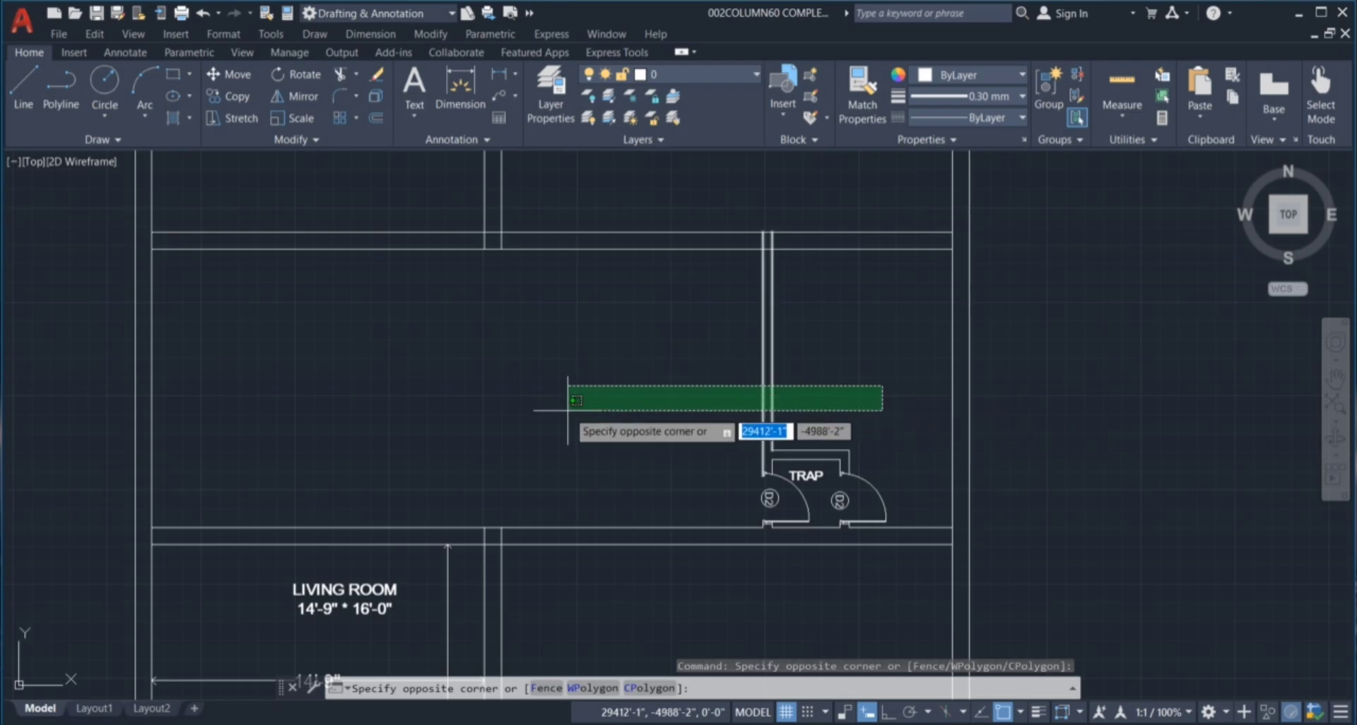
pyautogui.click(852, 397)
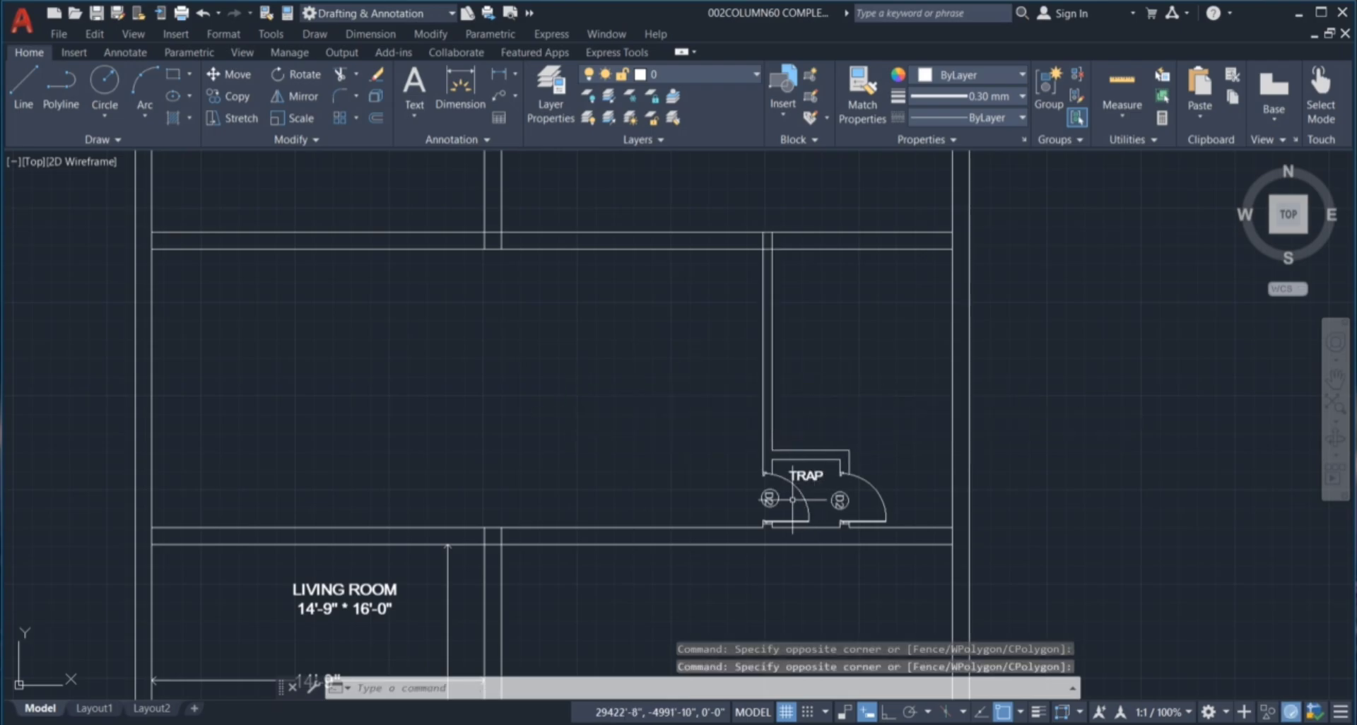
pyautogui.scroll(4, 807, 506)
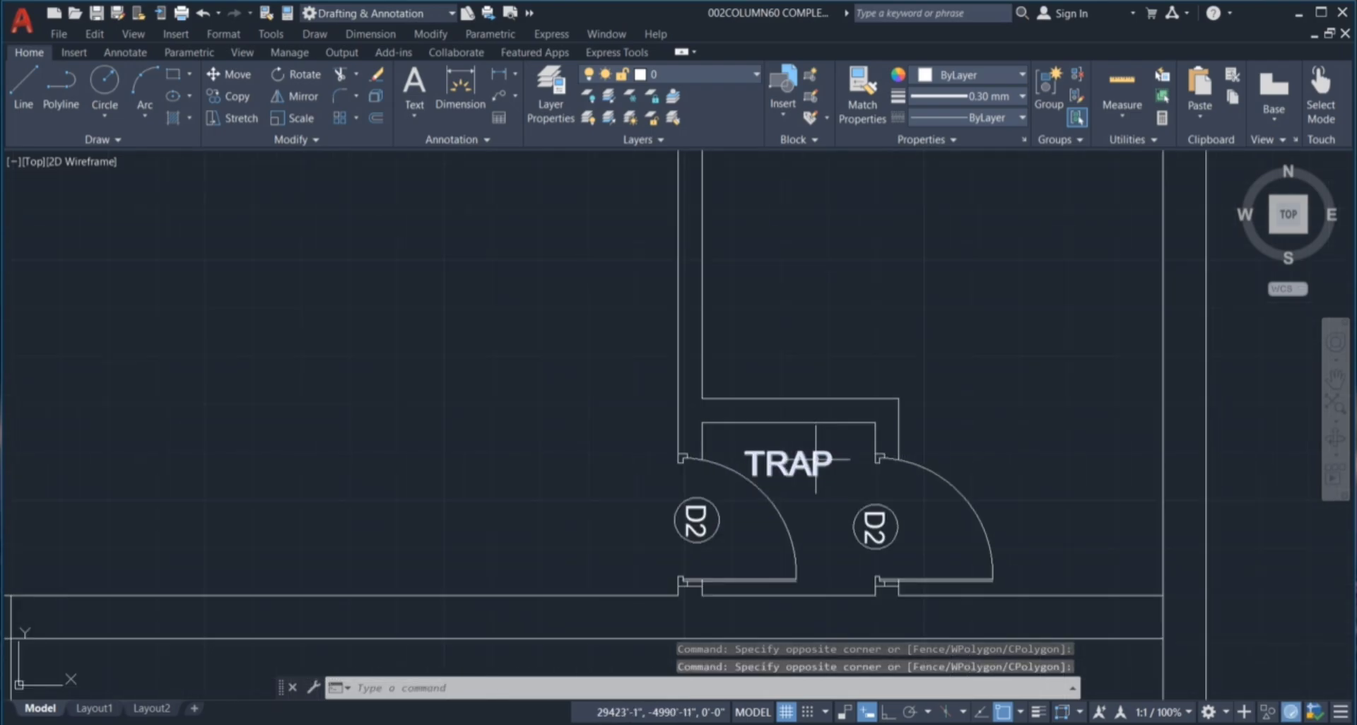
pyautogui.click(414, 85)
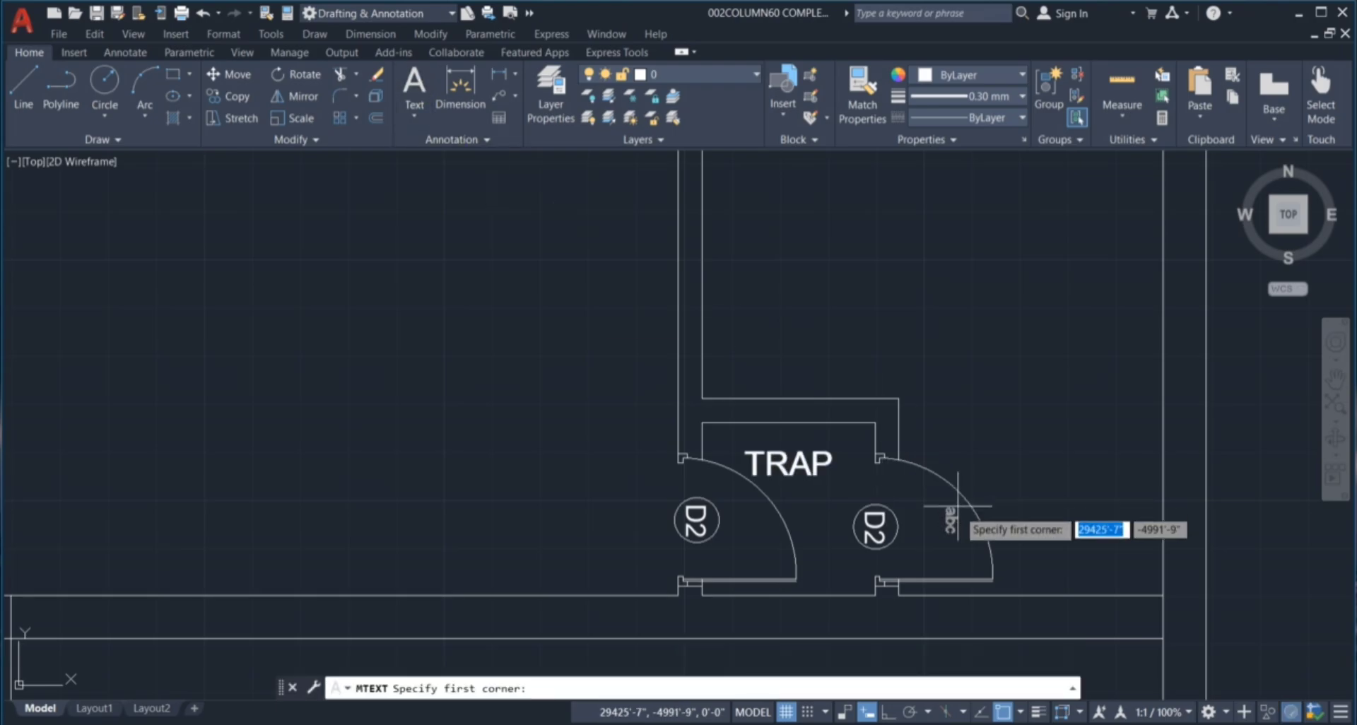
pyautogui.click(726, 476)
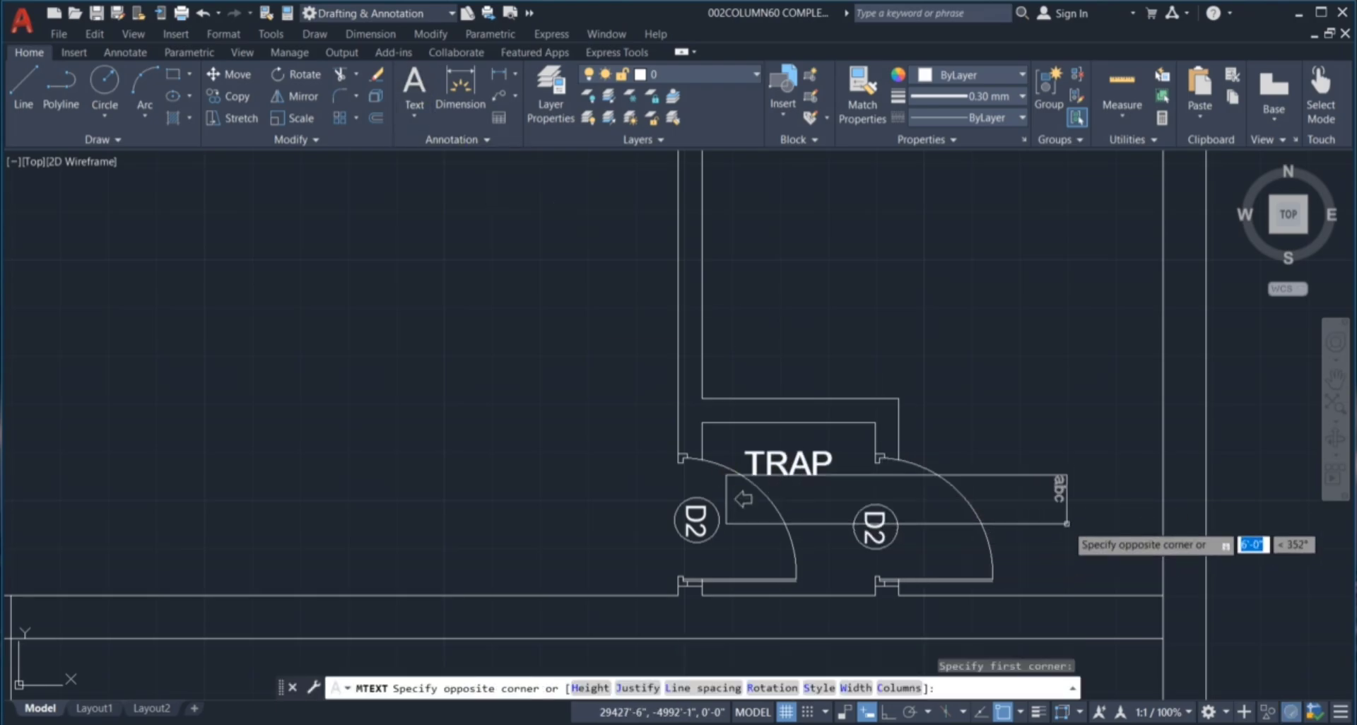
pyautogui.press('Escape')
pyautogui.press('Escape')
pyautogui.press('Escape')
pyautogui.press('Escape')
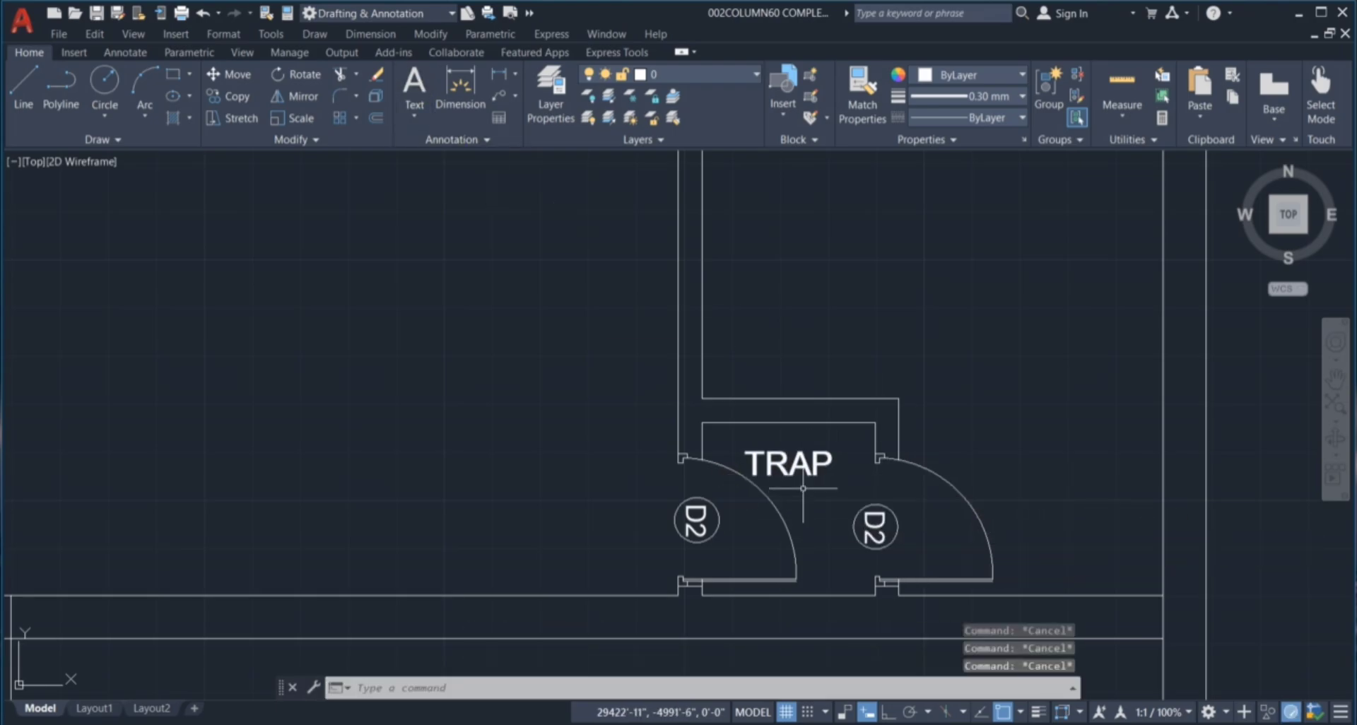
# Copy the column layout's TRAP label to a spot just below the original, between the two D2 doors.
pyautogui.click(814, 526)
pyautogui.write('co')
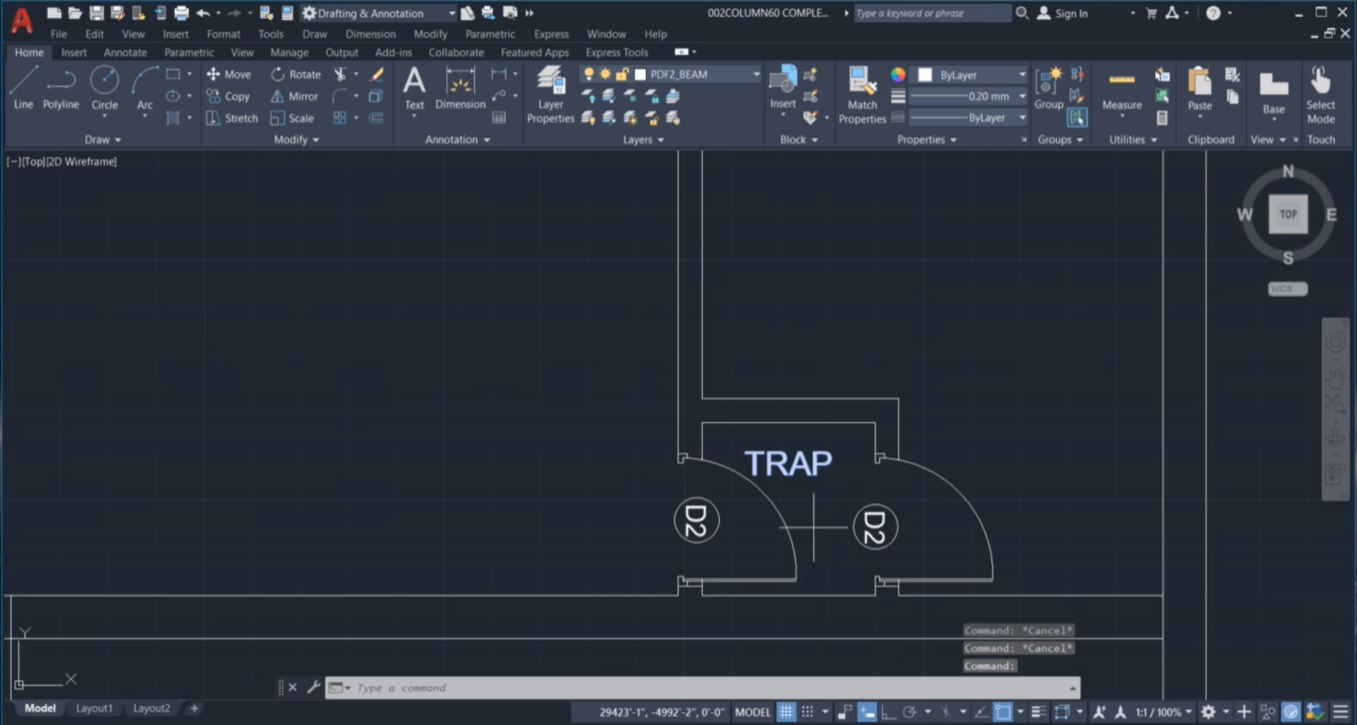
pyautogui.press('Return')
pyautogui.scroll(4, 808, 494)
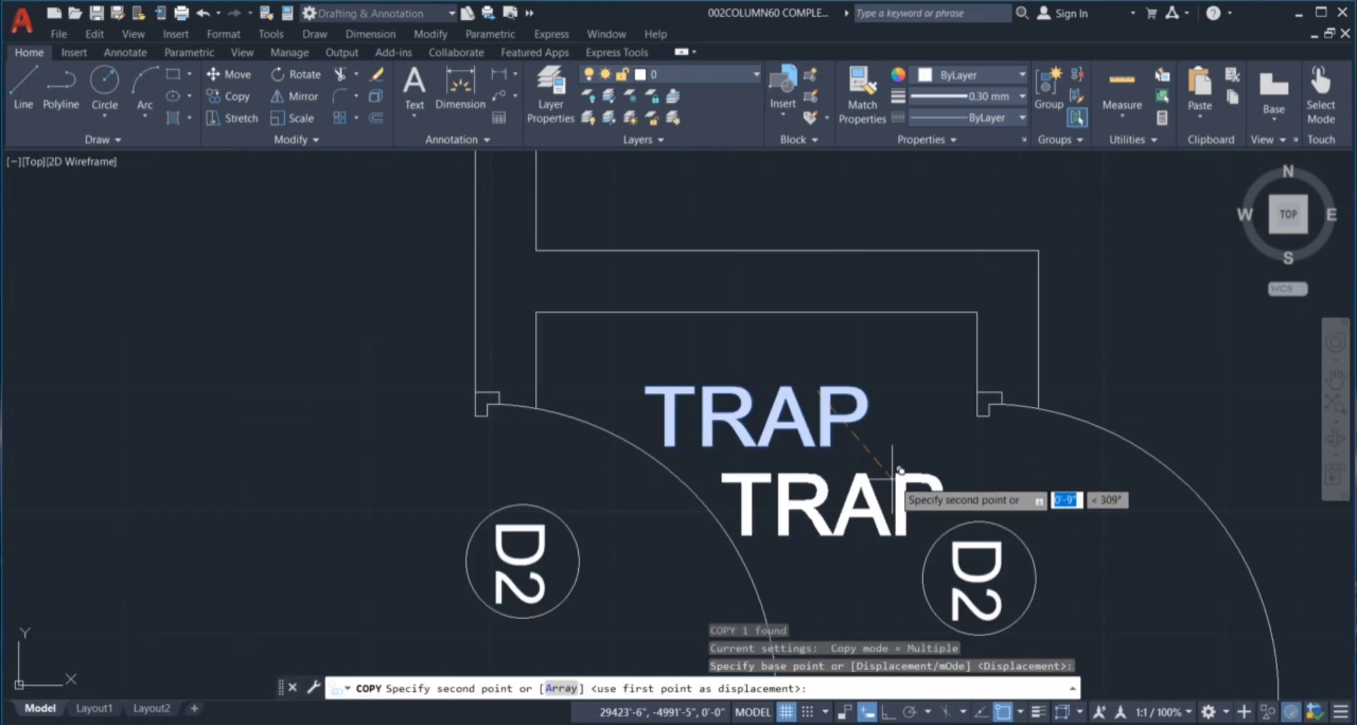
pyautogui.click(922, 473)
pyautogui.press('Escape')
# Change the text of the copied label beneath TRAP to +2".
pyautogui.write('mtedit')
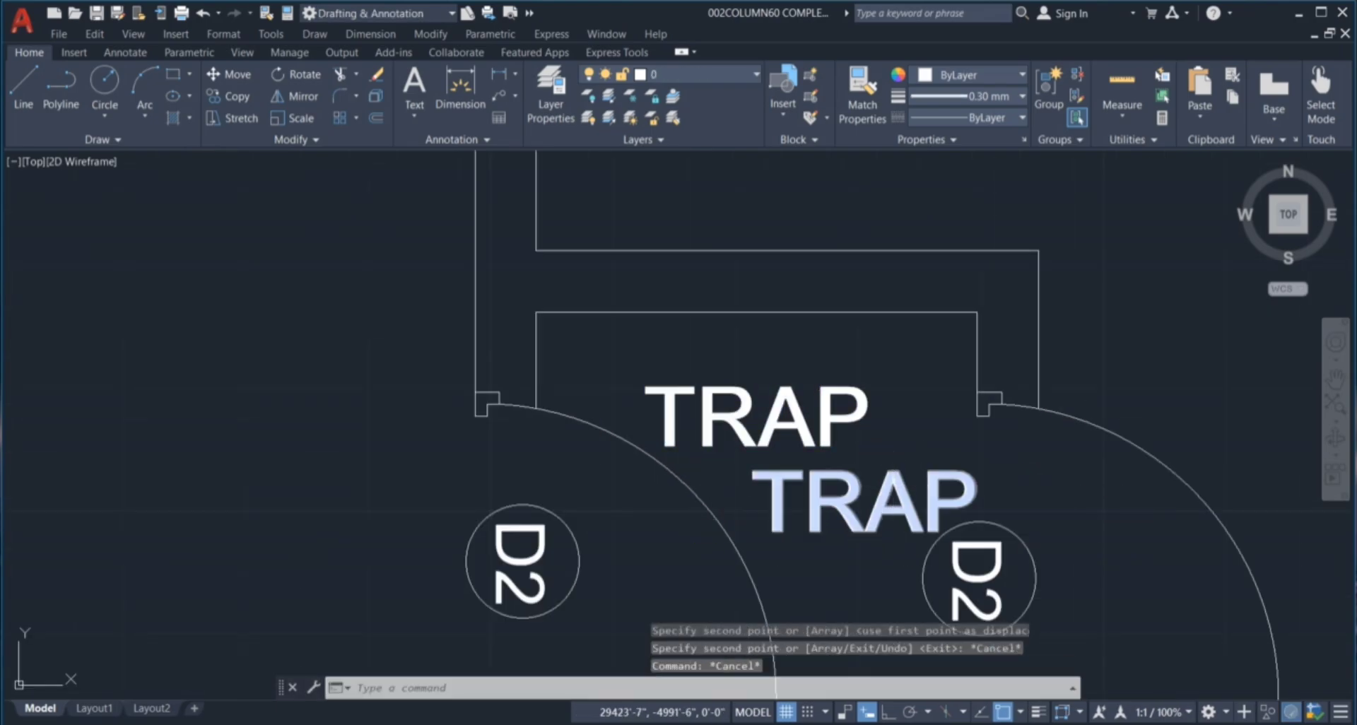
pyautogui.press('Return')
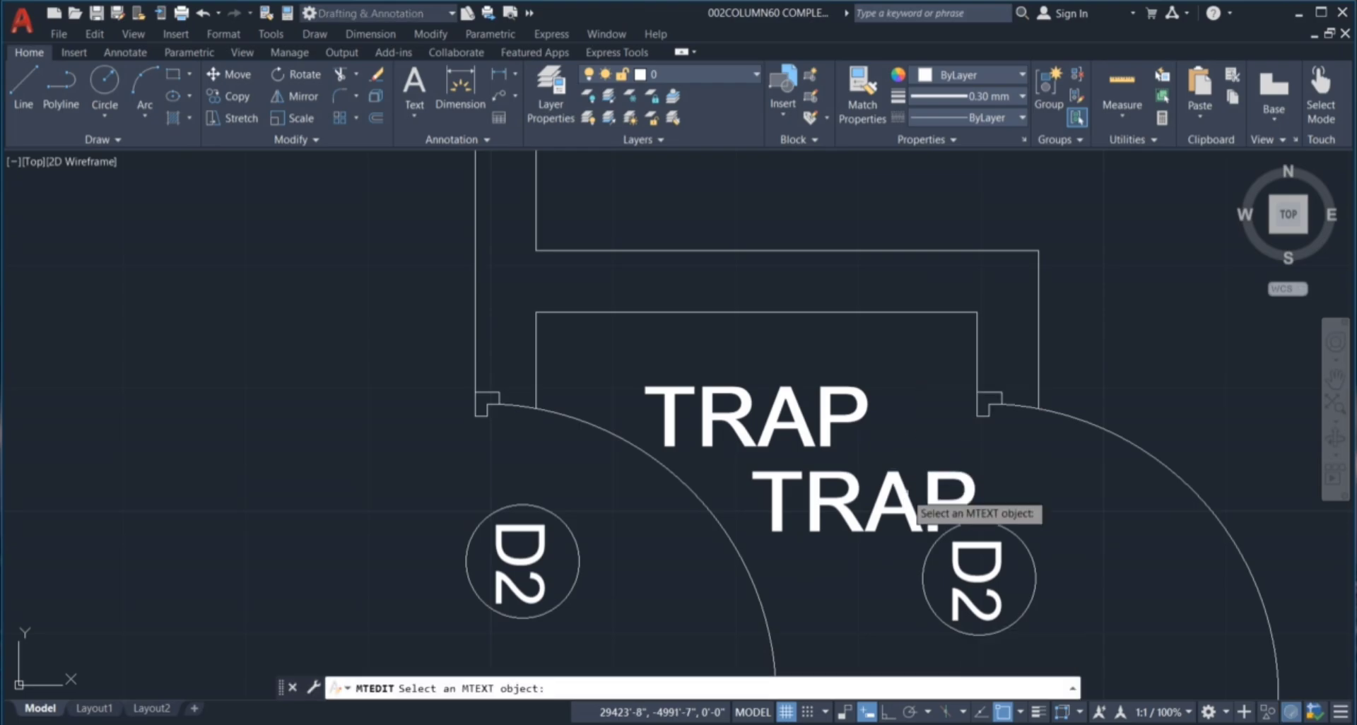
pyautogui.press('Escape')
pyautogui.press('Escape')
pyautogui.press('Escape')
pyautogui.click(906, 491)
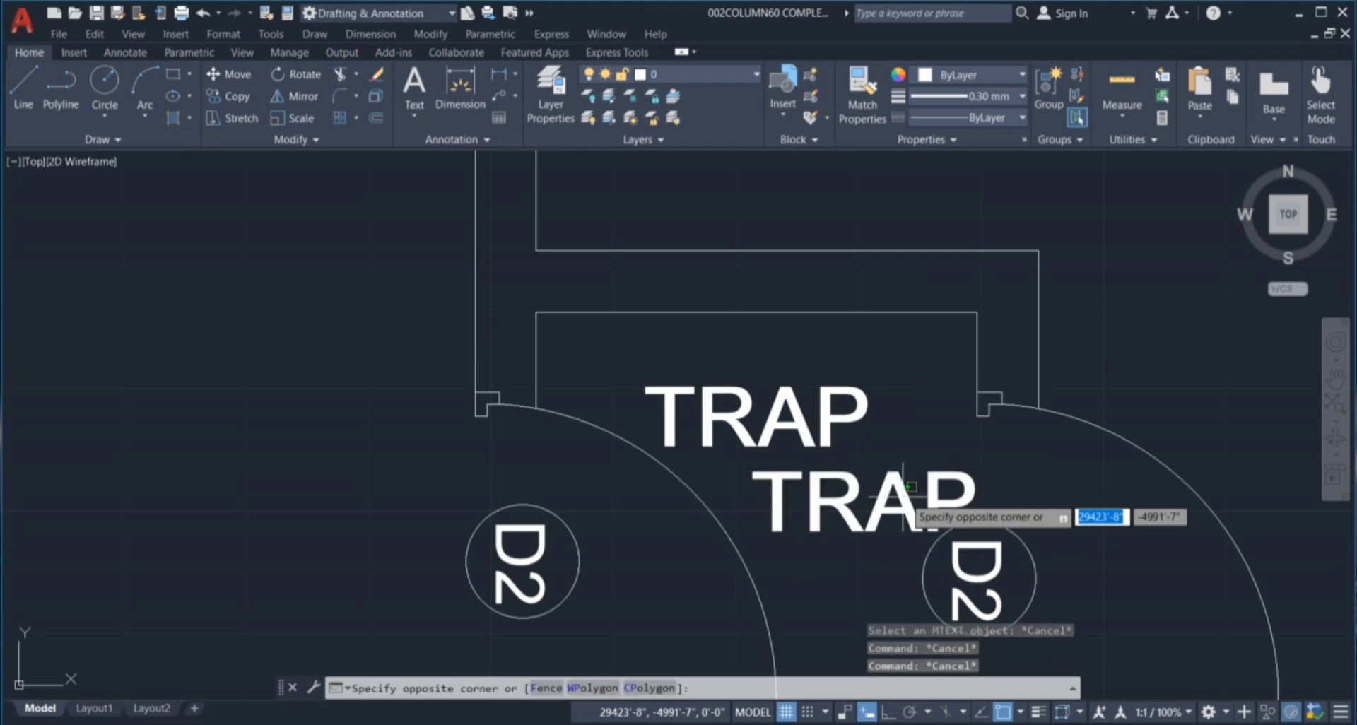
pyautogui.click(910, 510)
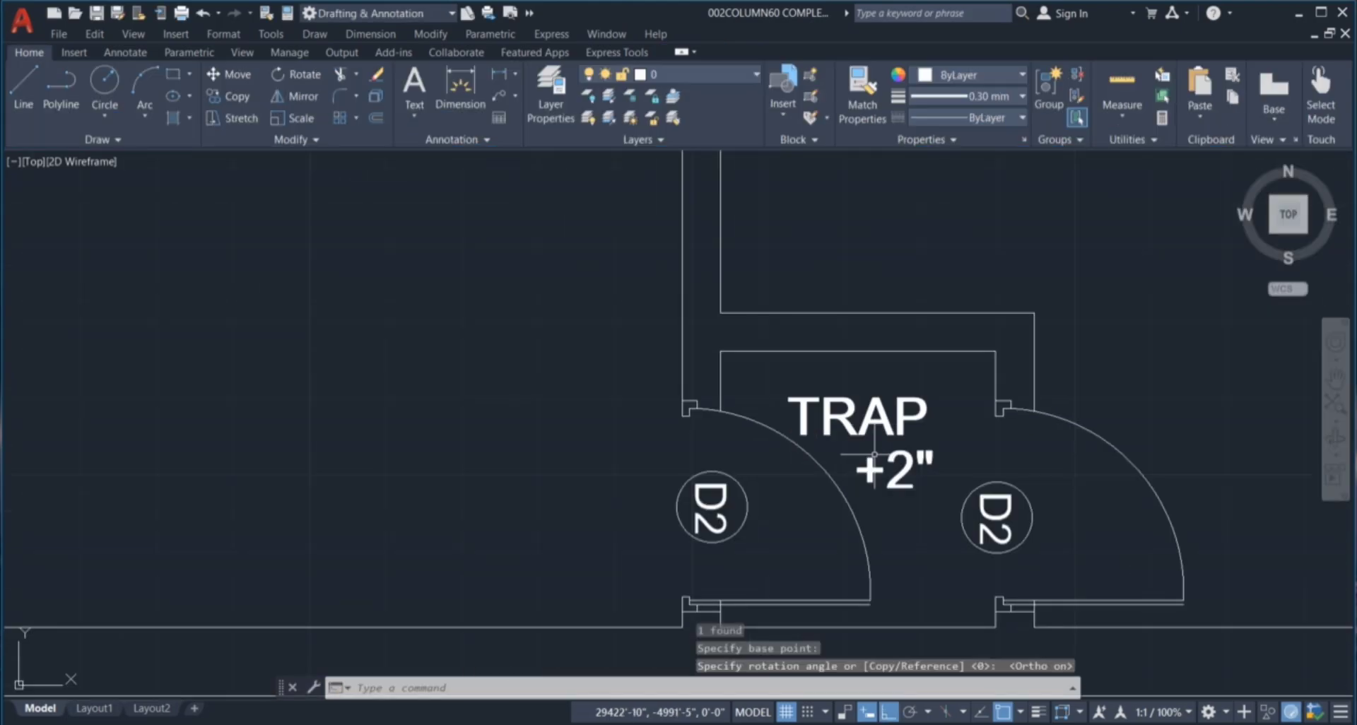
# Examine the labelled trap and the undivided area north of the living room and garage in the column layout.
pyautogui.scroll(2, 874, 454)
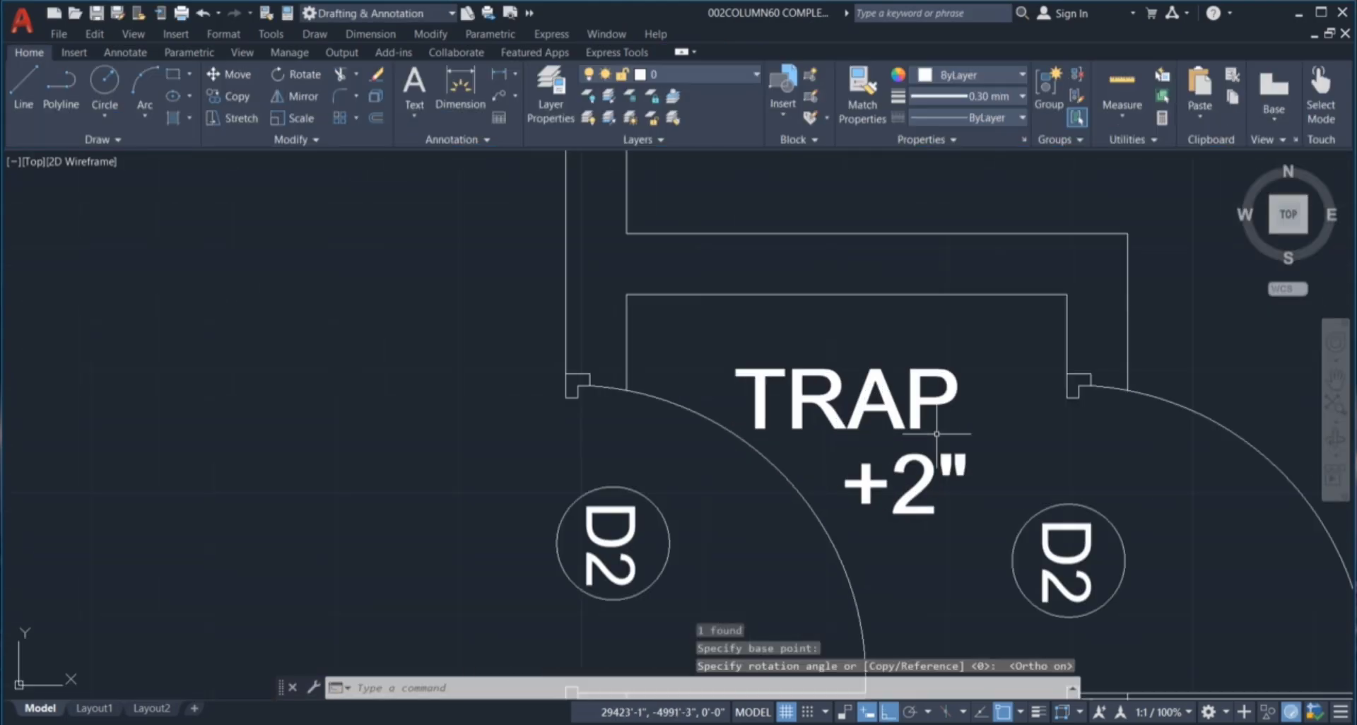
pyautogui.scroll(-6, 913, 384)
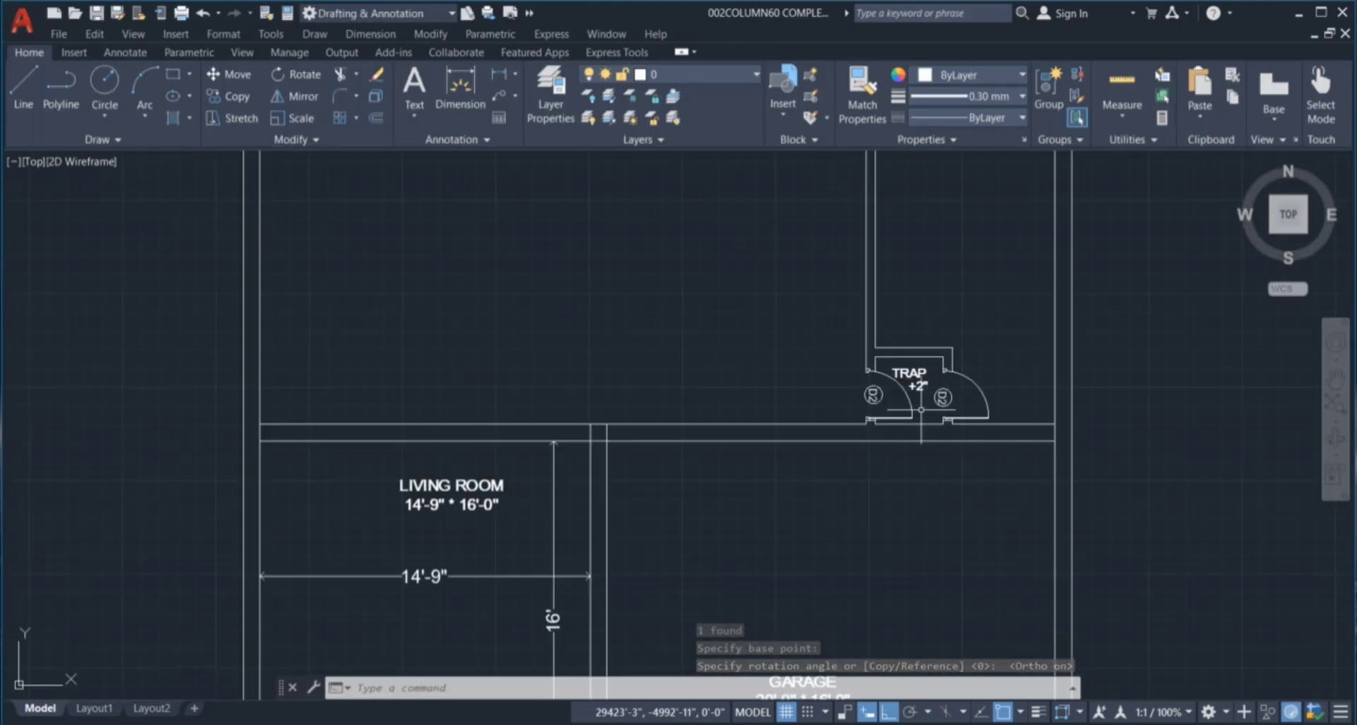
pyautogui.scroll(-4, 921, 409)
pyautogui.scroll(2, 908, 353)
pyautogui.click(809, 376)
pyautogui.click(842, 397)
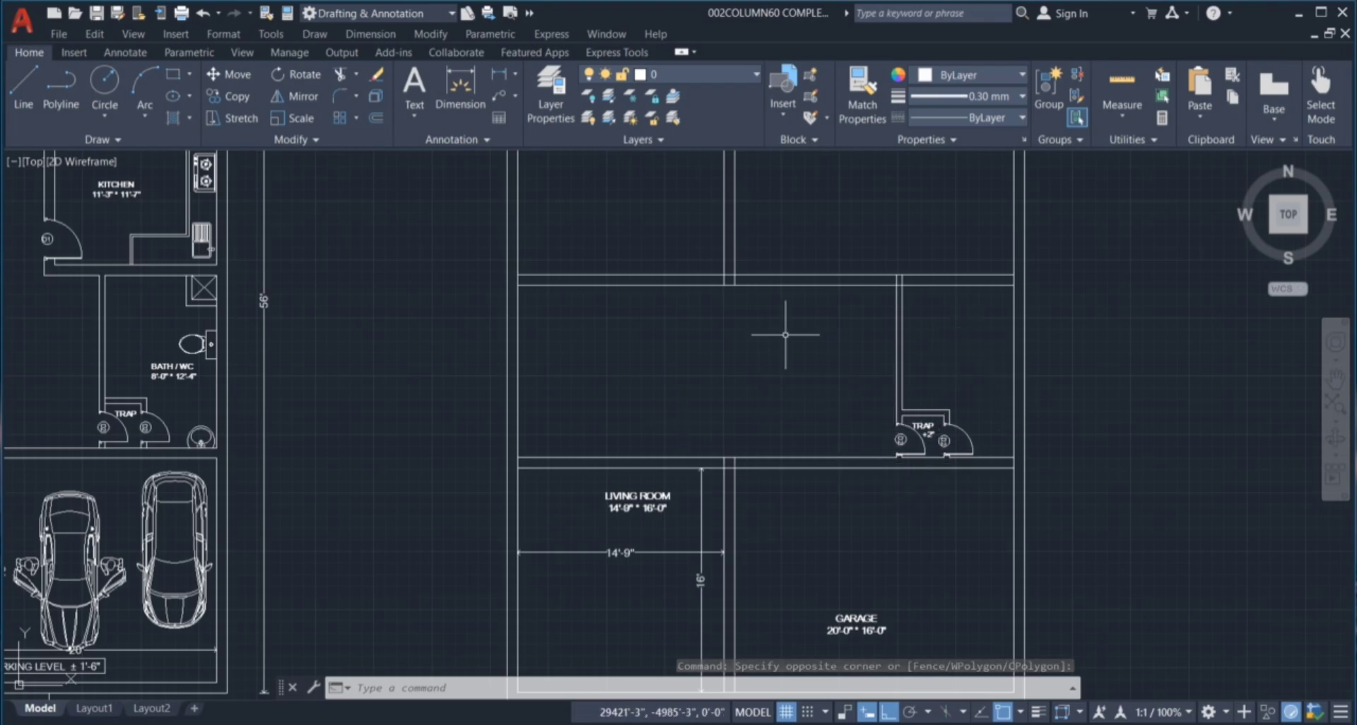
pyautogui.scroll(-4, 856, 399)
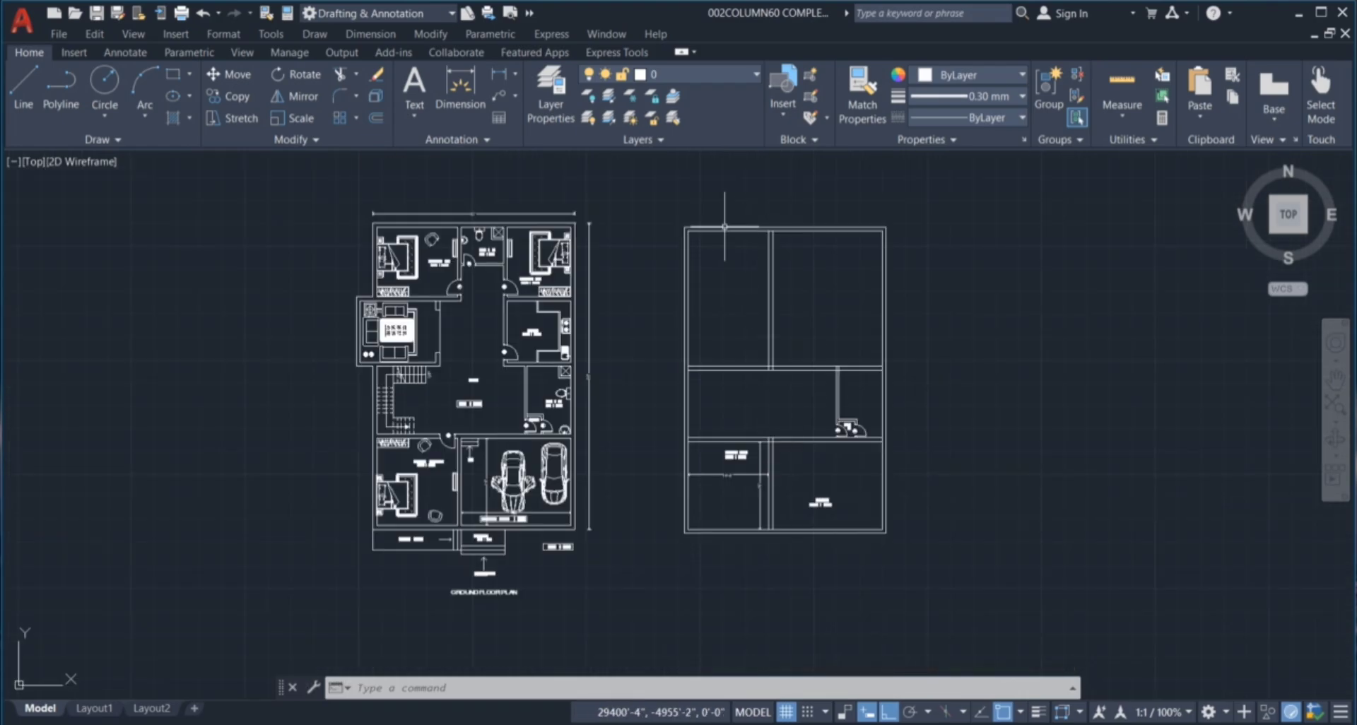
pyautogui.scroll(2, 724, 226)
pyautogui.click(694, 480)
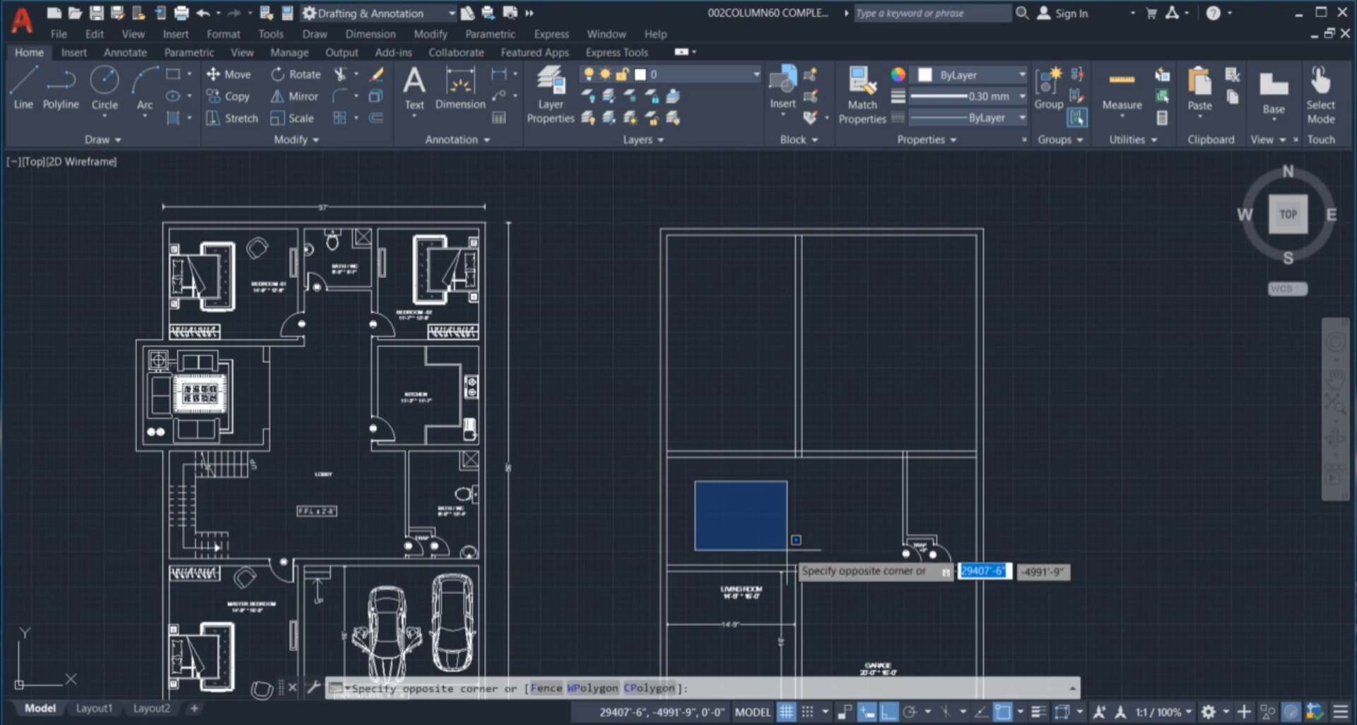
pyautogui.click(822, 584)
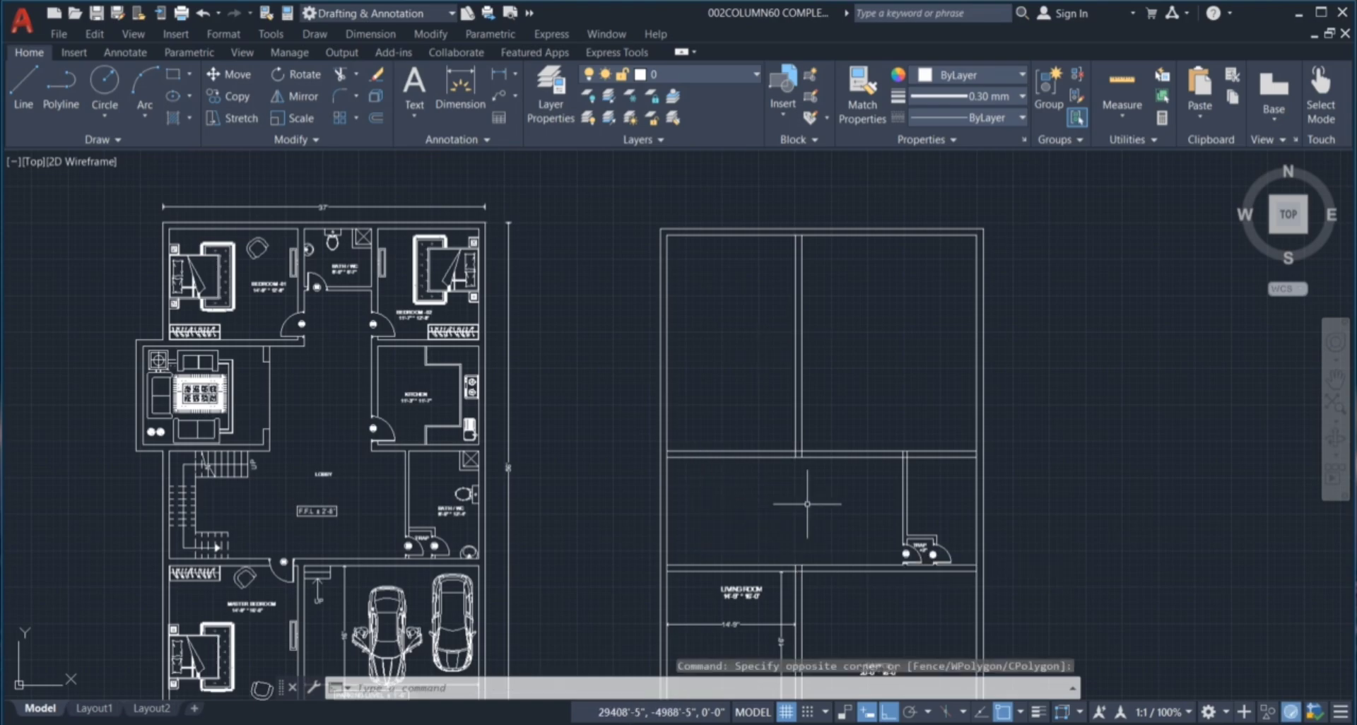
pyautogui.click(863, 342)
pyautogui.click(905, 404)
# Examine the kitchen's size label and its surrounding walls in the ground floor plan.
pyautogui.scroll(2, 316, 415)
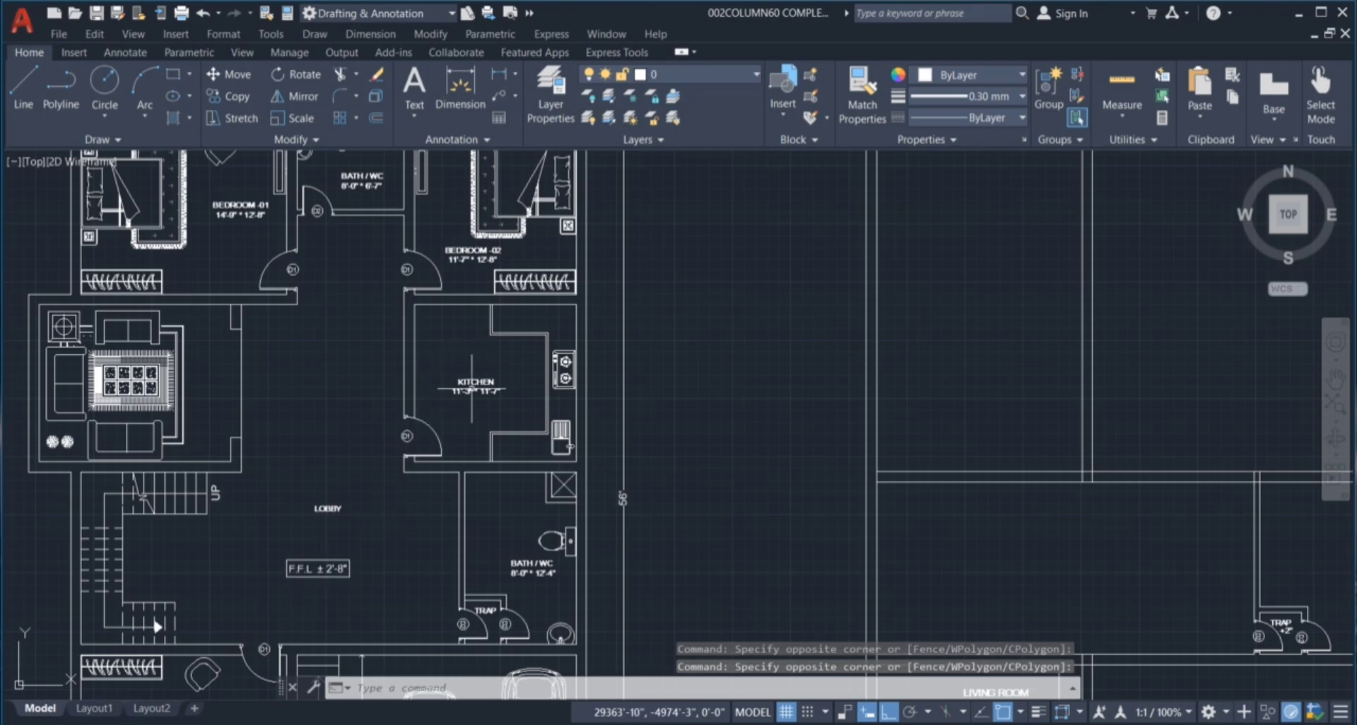
pyautogui.scroll(3, 451, 394)
pyautogui.scroll(-2, 488, 424)
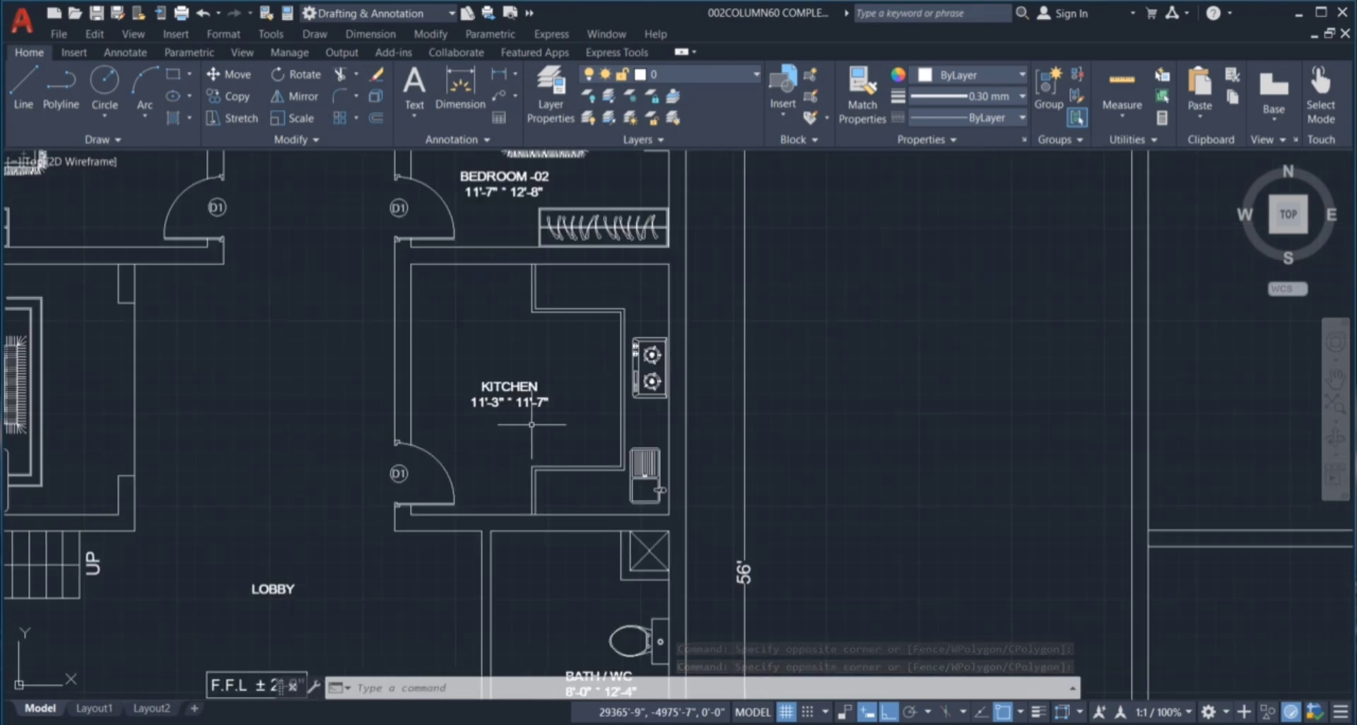
pyautogui.click(428, 346)
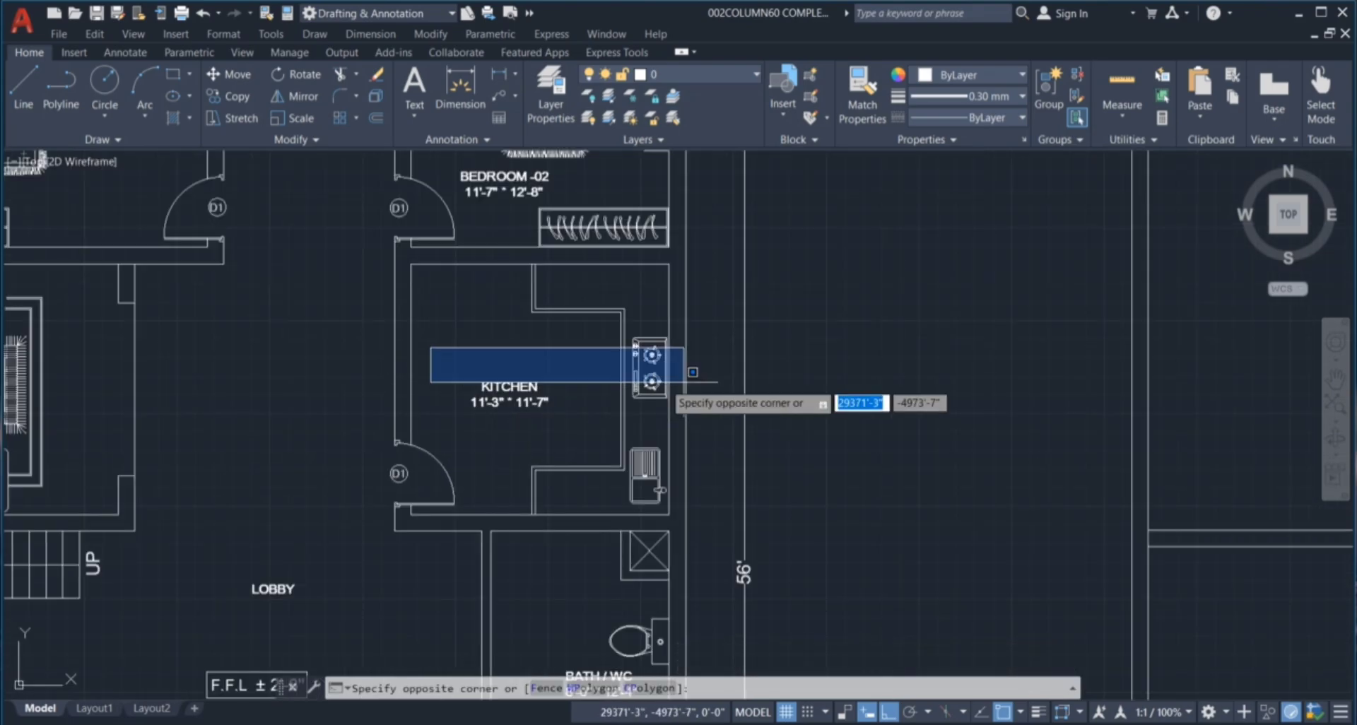
pyautogui.click(561, 406)
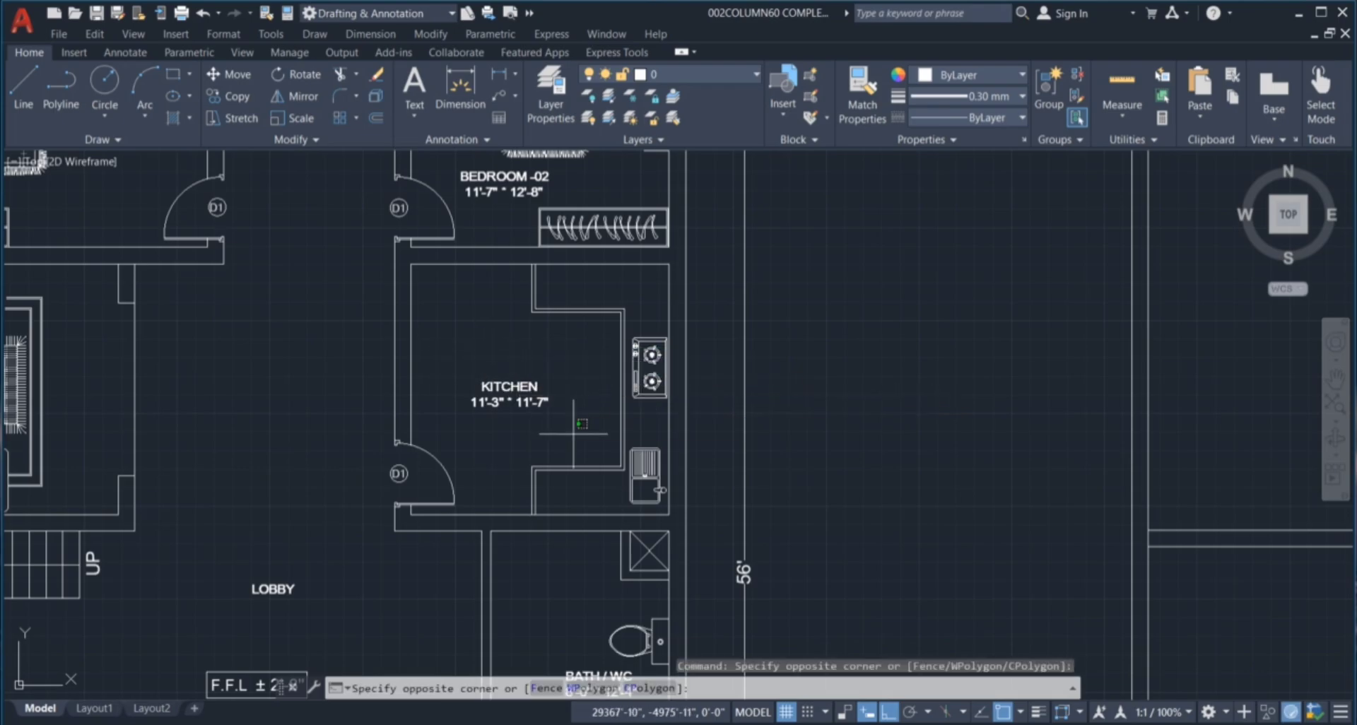
pyautogui.click(581, 375)
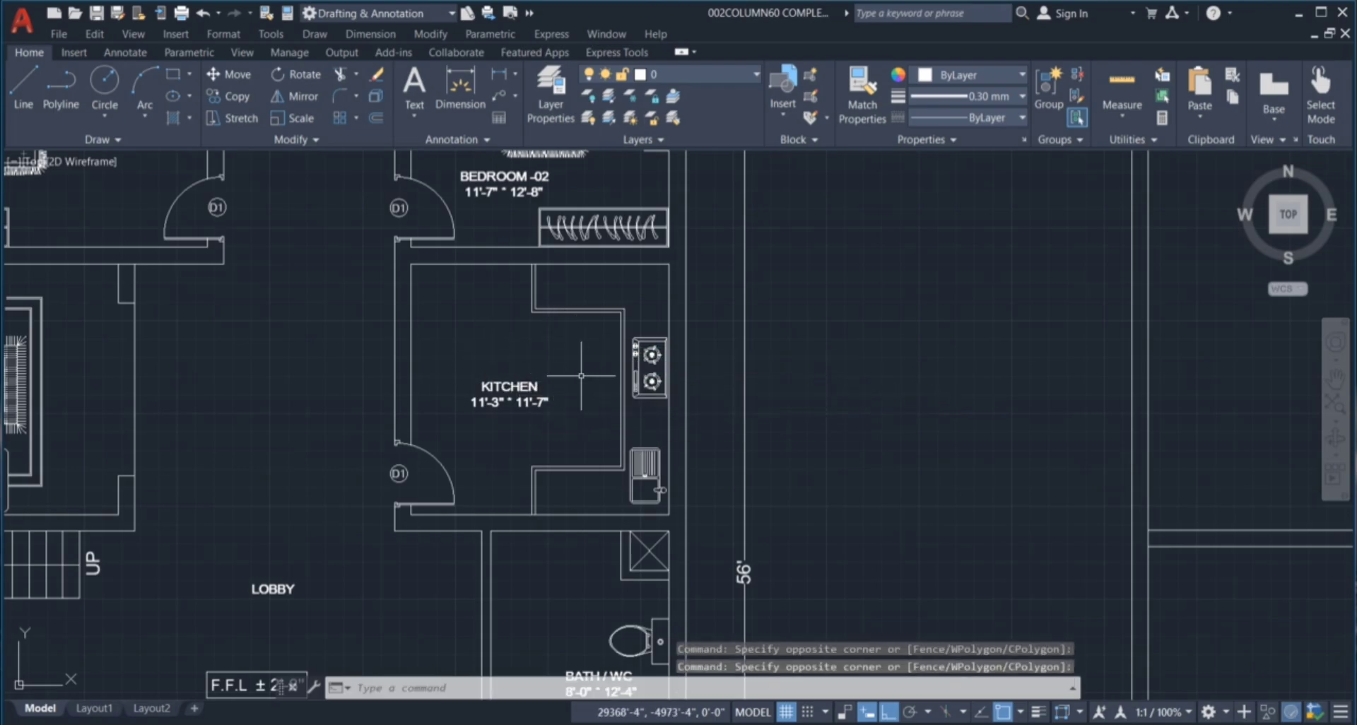
pyautogui.scroll(-4, 581, 376)
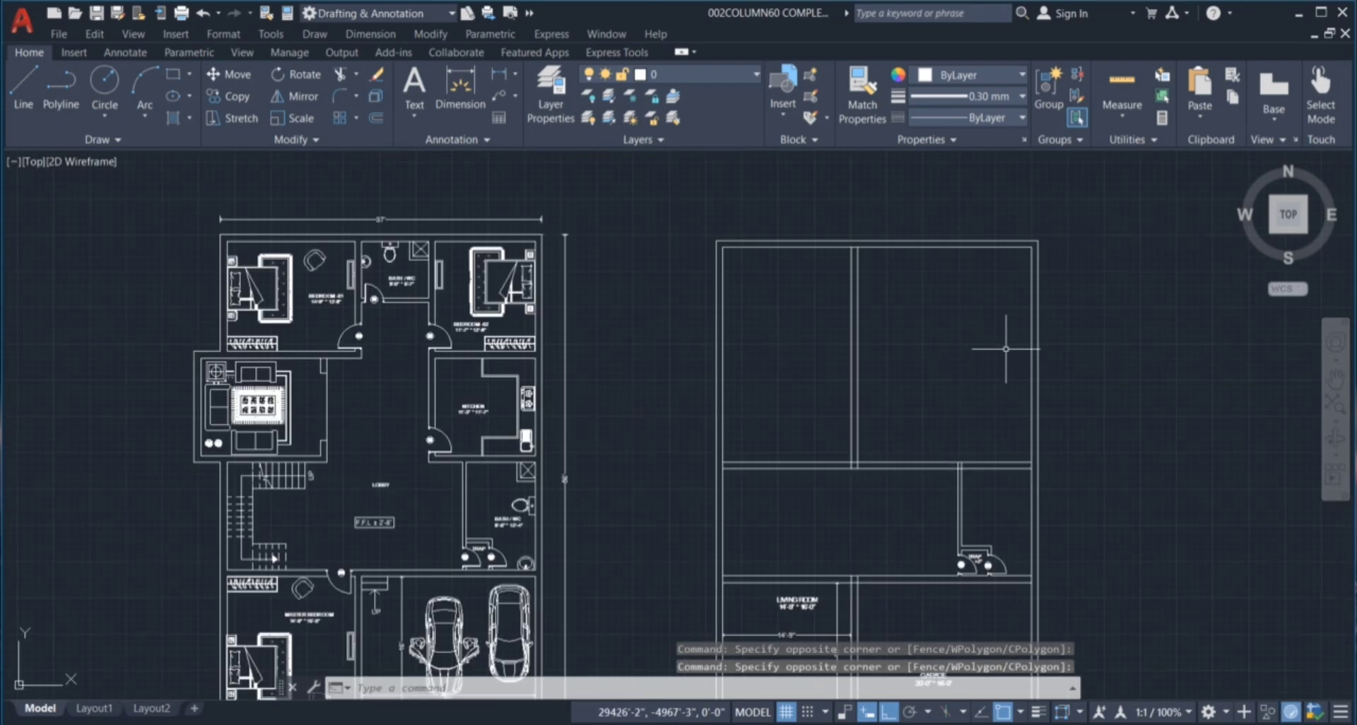
# Offset the upper line of the wall north of the bath upward by 11'3", and offset the new line another 9" upward.
pyautogui.press('Return')
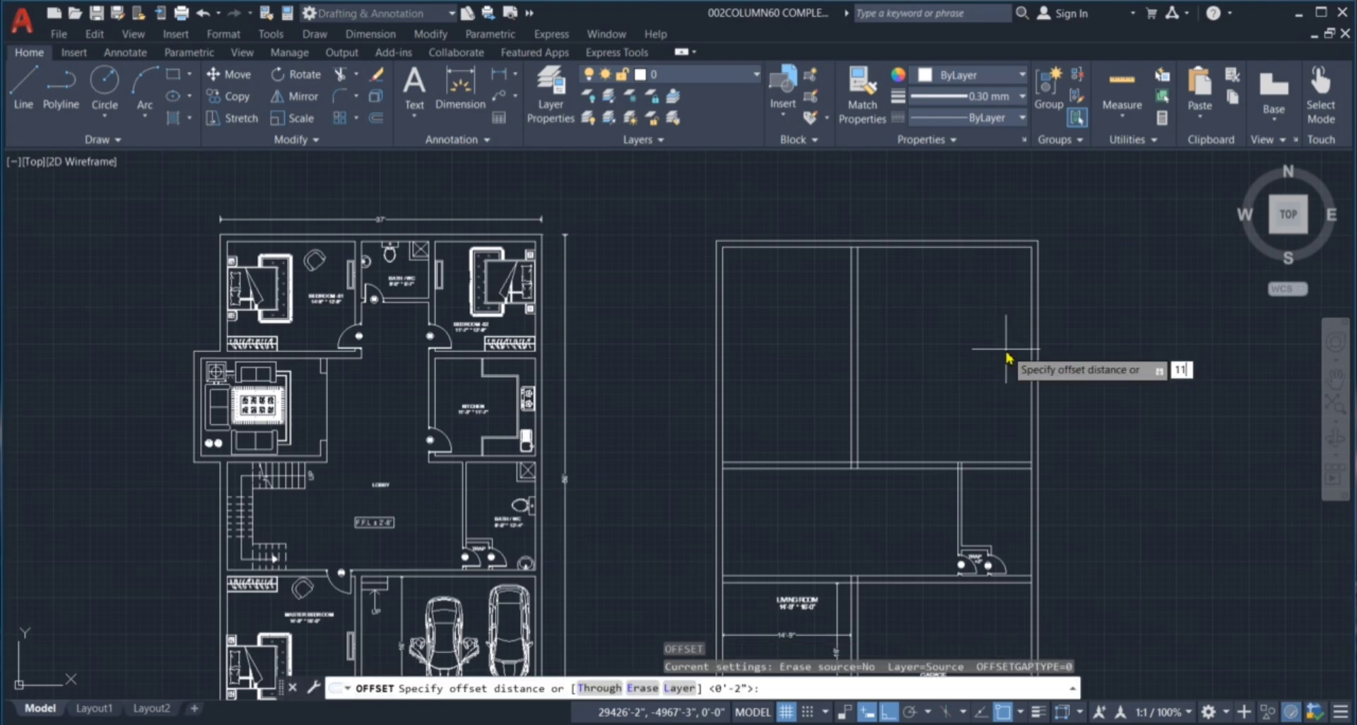
pyautogui.write('11\'3"')
pyautogui.press('Return')
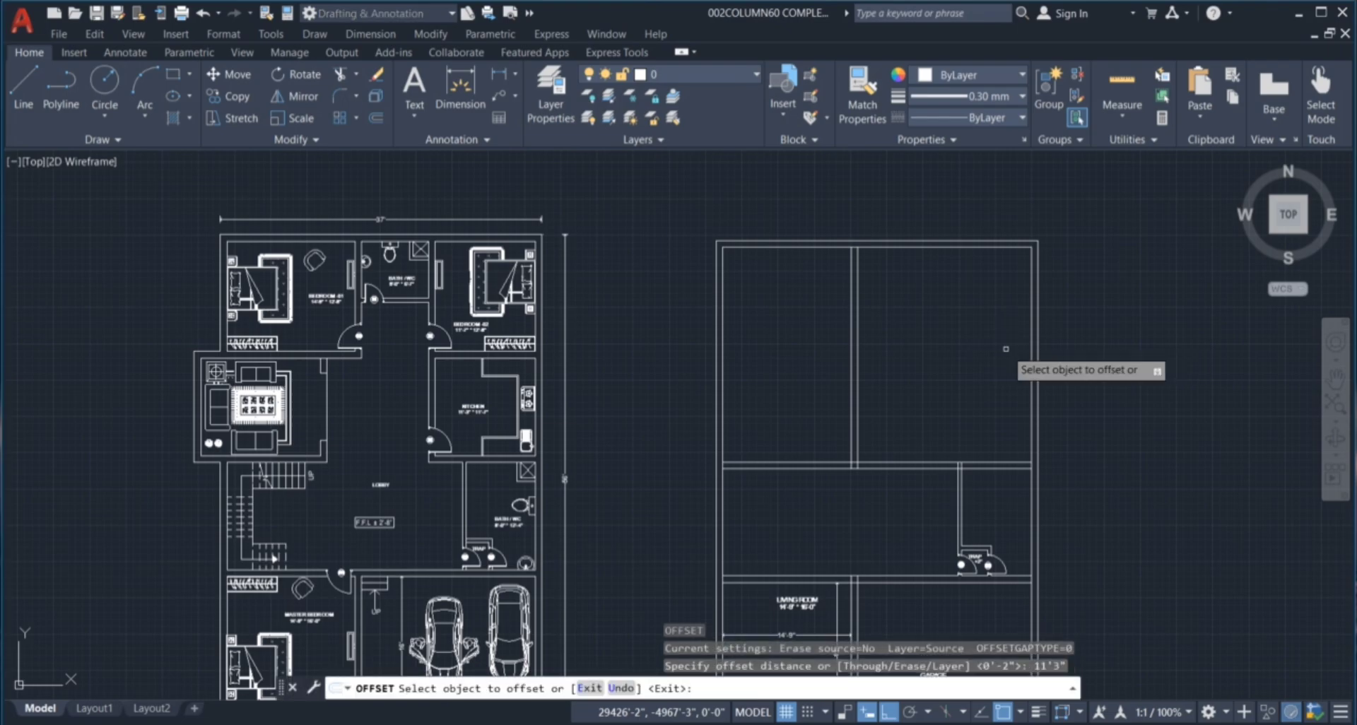
pyautogui.scroll(2, 996, 424)
pyautogui.click(1000, 462)
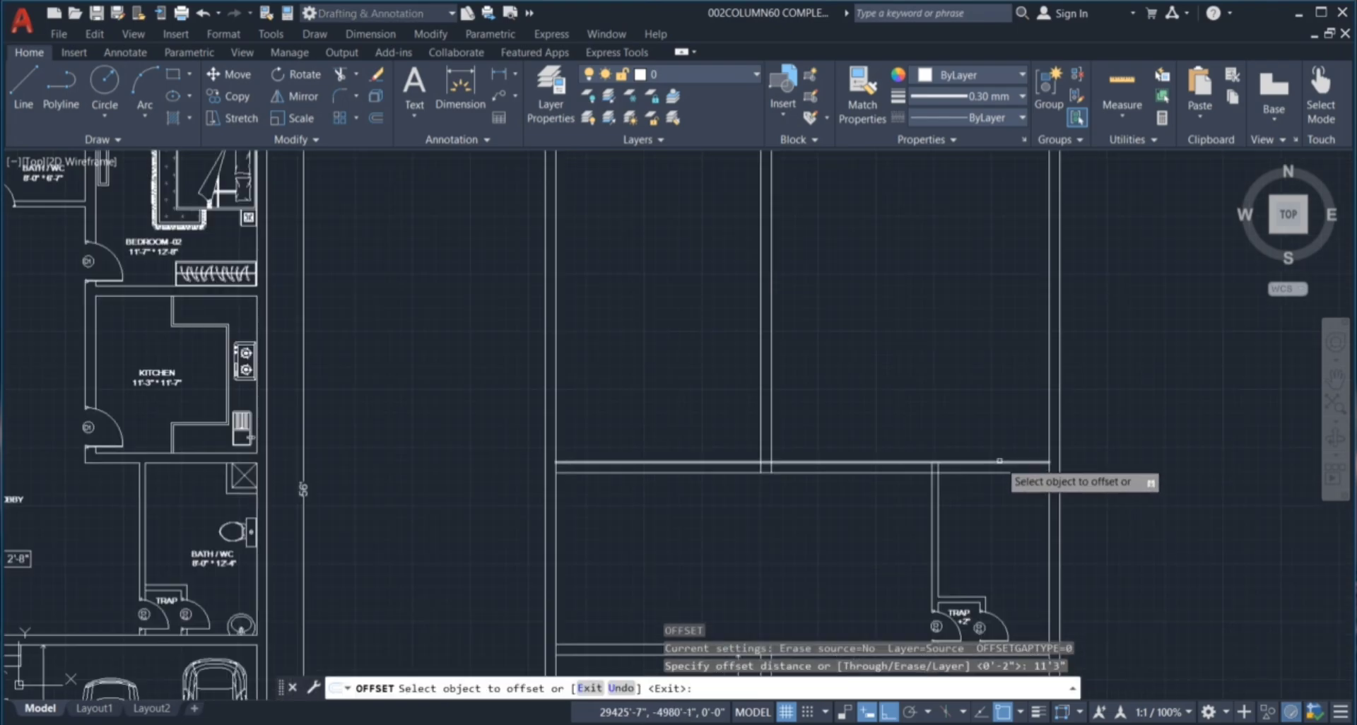
pyautogui.click(975, 306)
pyautogui.click(986, 306)
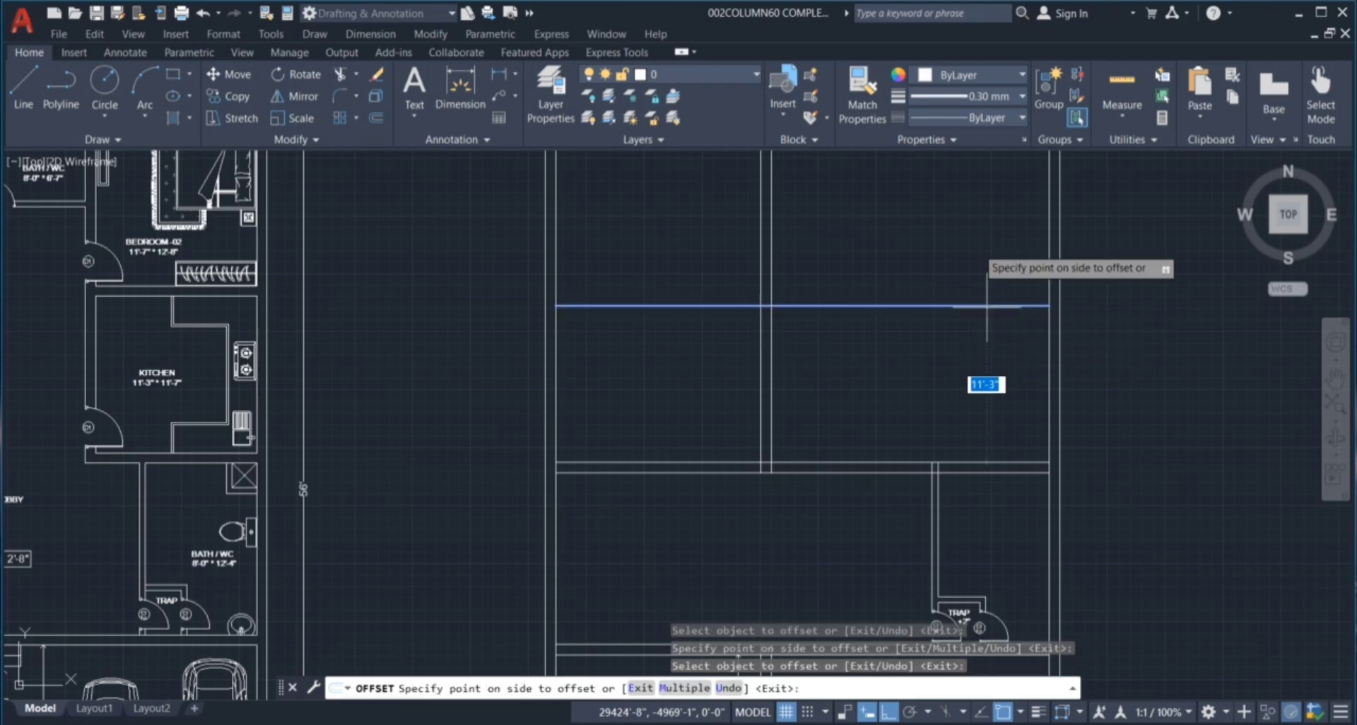
pyautogui.write('9"')
pyautogui.press('Return')
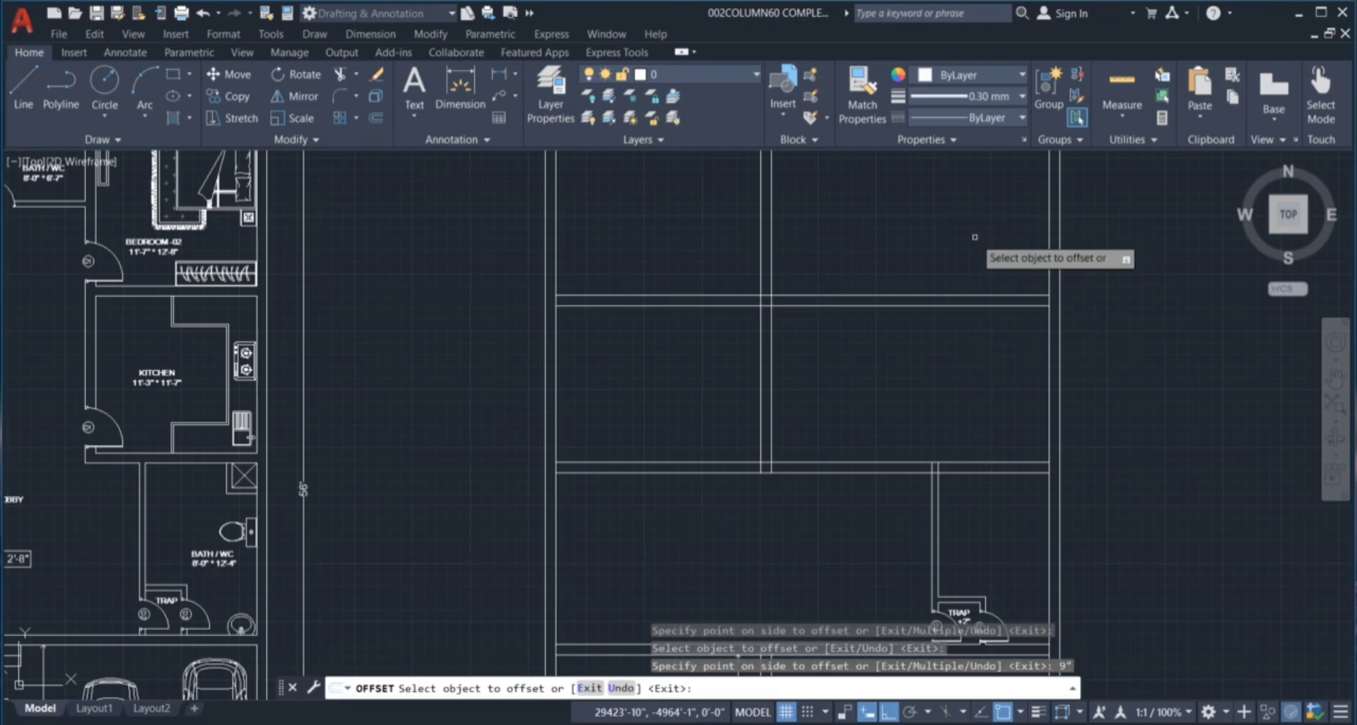
# Offset the east wall's inner line 11'7" westward, and offset the resulting line another 9" to form the kitchen's west wall.
pyautogui.click(1050, 340)
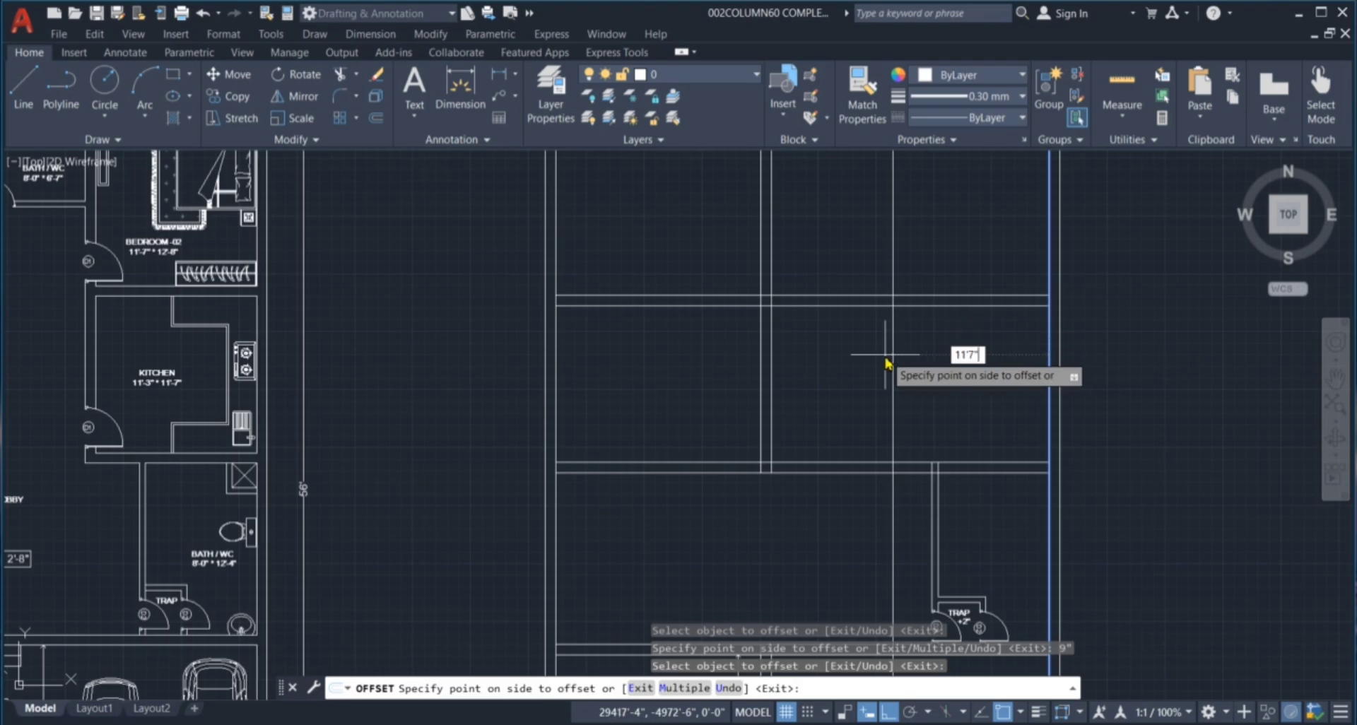
pyautogui.write('11\'7"')
pyautogui.press('Return')
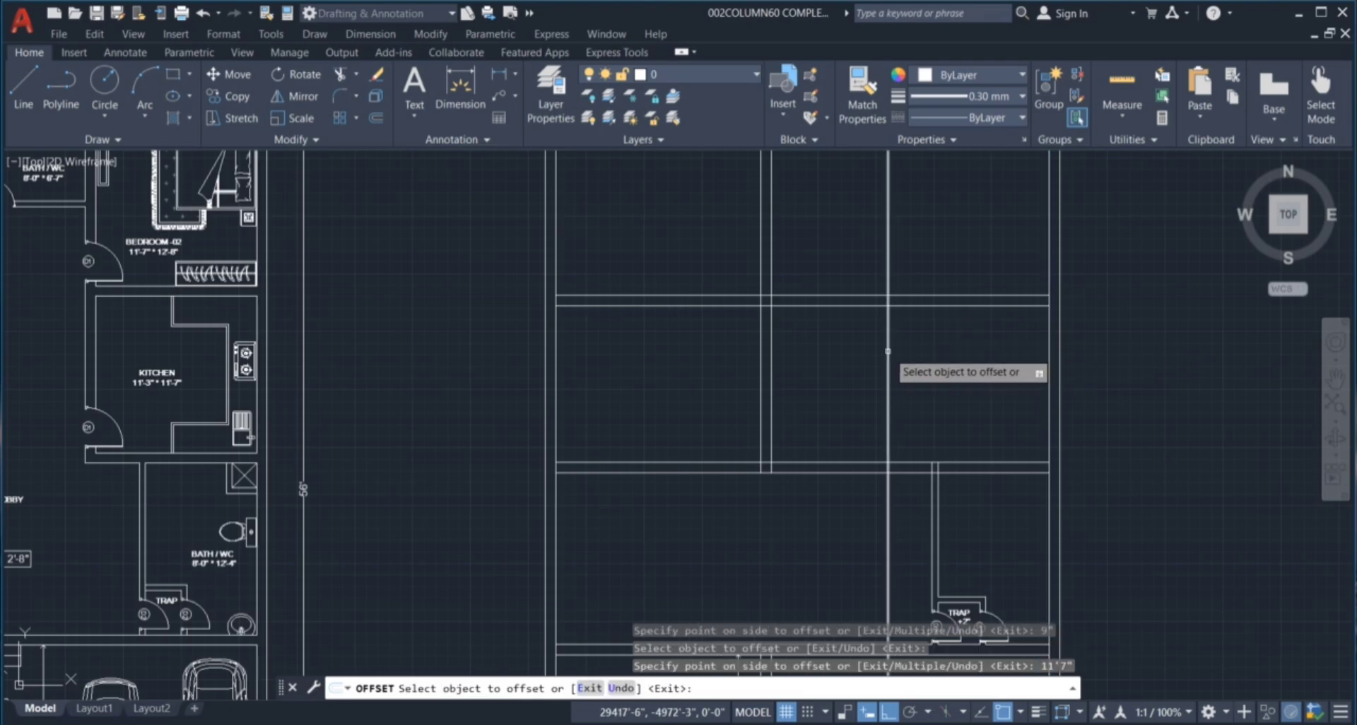
pyautogui.click(887, 354)
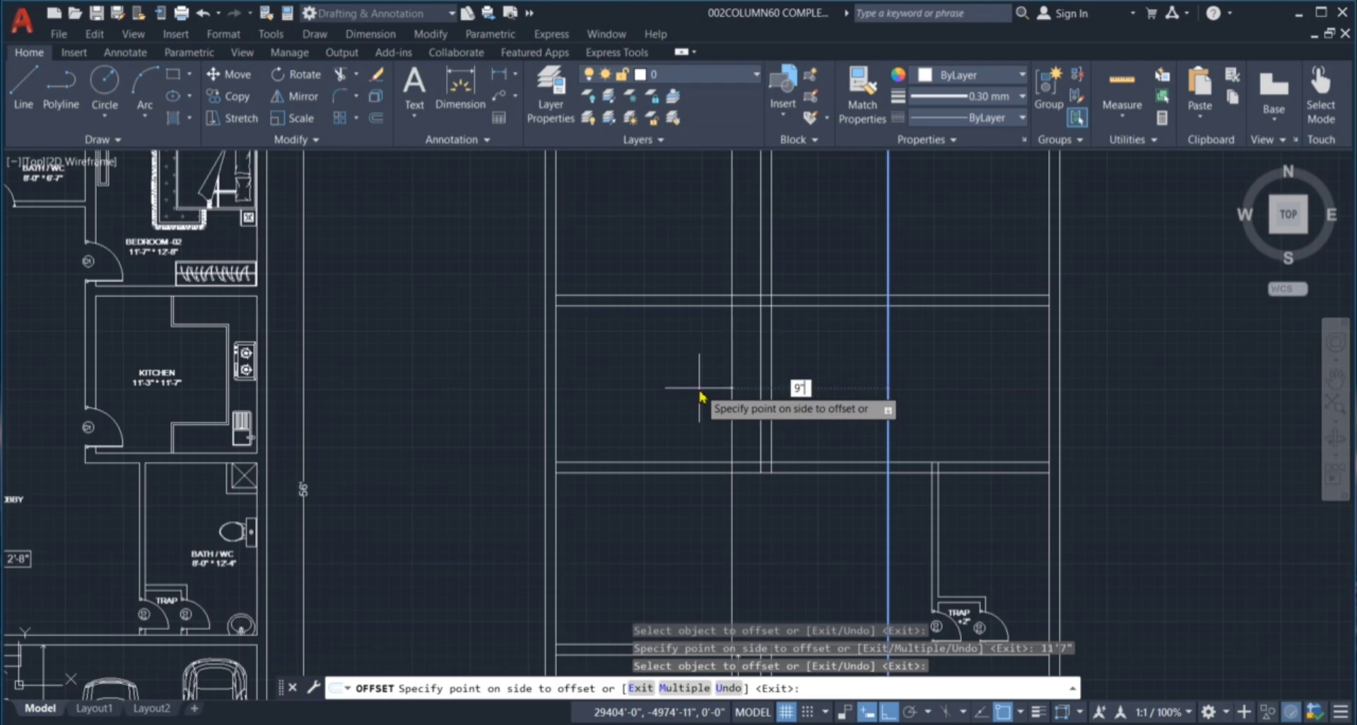
pyautogui.write('9"')
pyautogui.press('Return')
pyautogui.press('Escape')
pyautogui.scroll(-5, 801, 400)
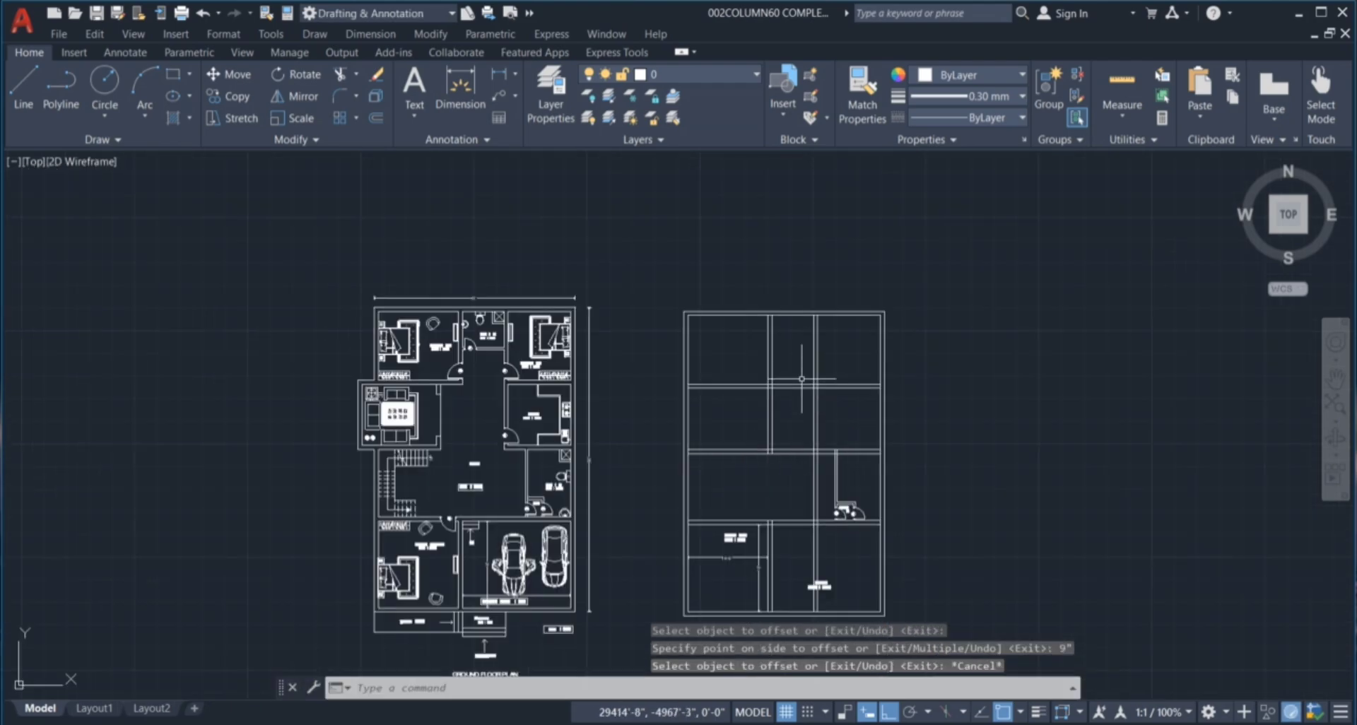
# Examine the bedrooms and bath in the ground floor plan against the new partition walls in the column layout.
pyautogui.scroll(2, 796, 357)
pyautogui.click(874, 368)
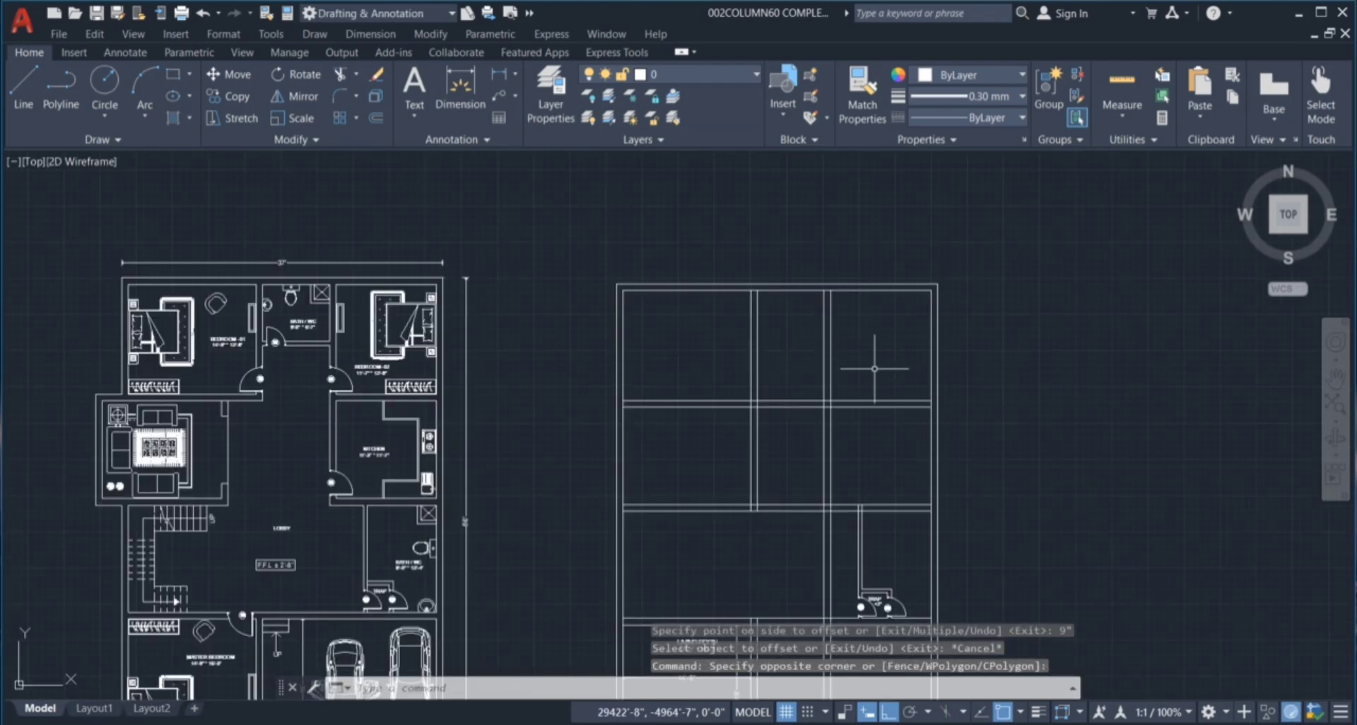
pyautogui.click(784, 325)
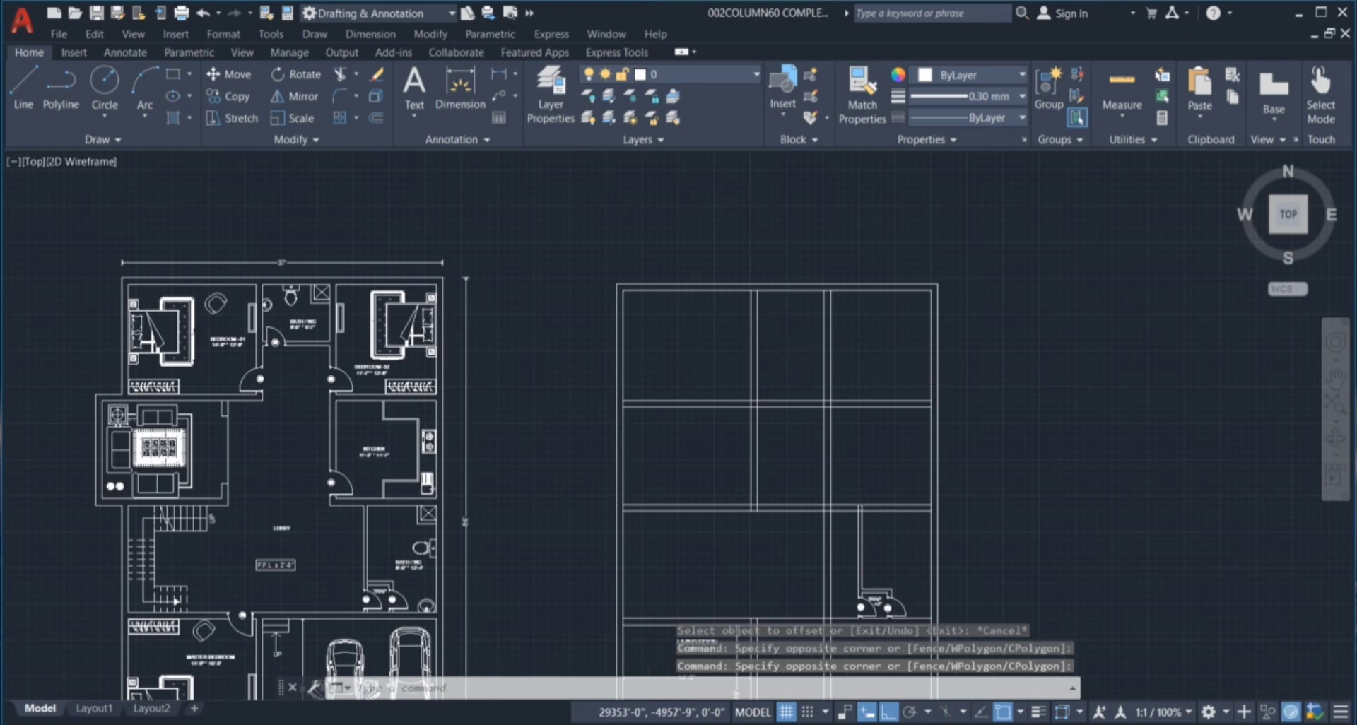
pyautogui.scroll(4, 279, 312)
pyautogui.scroll(-2, 373, 353)
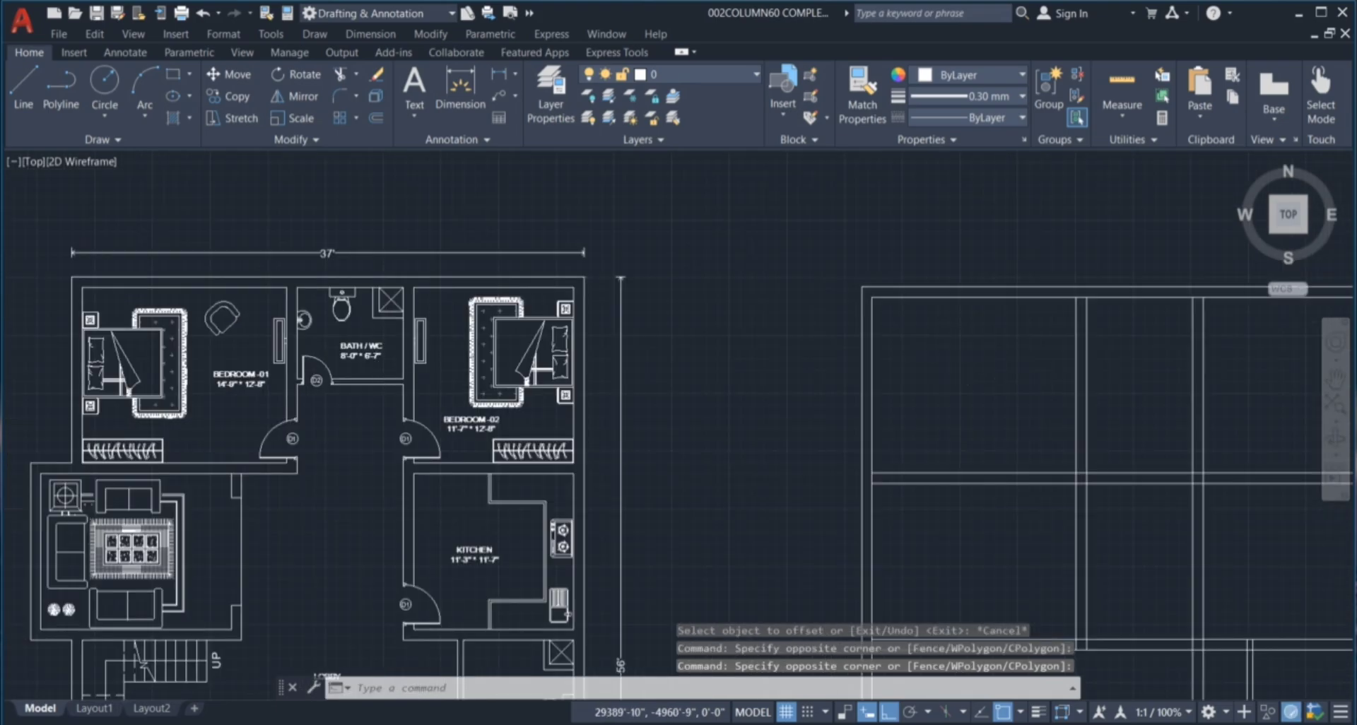
pyautogui.scroll(-2, 822, 376)
pyautogui.click(912, 460)
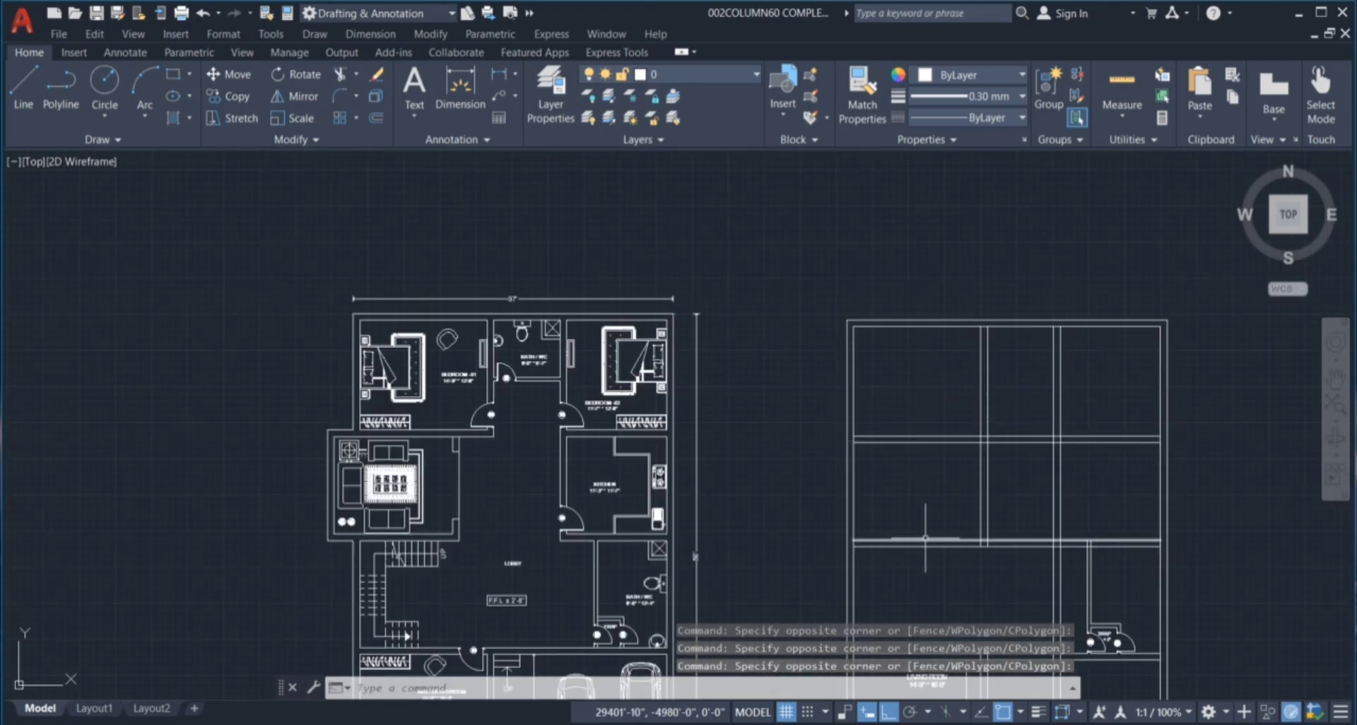
pyautogui.scroll(-2, 888, 340)
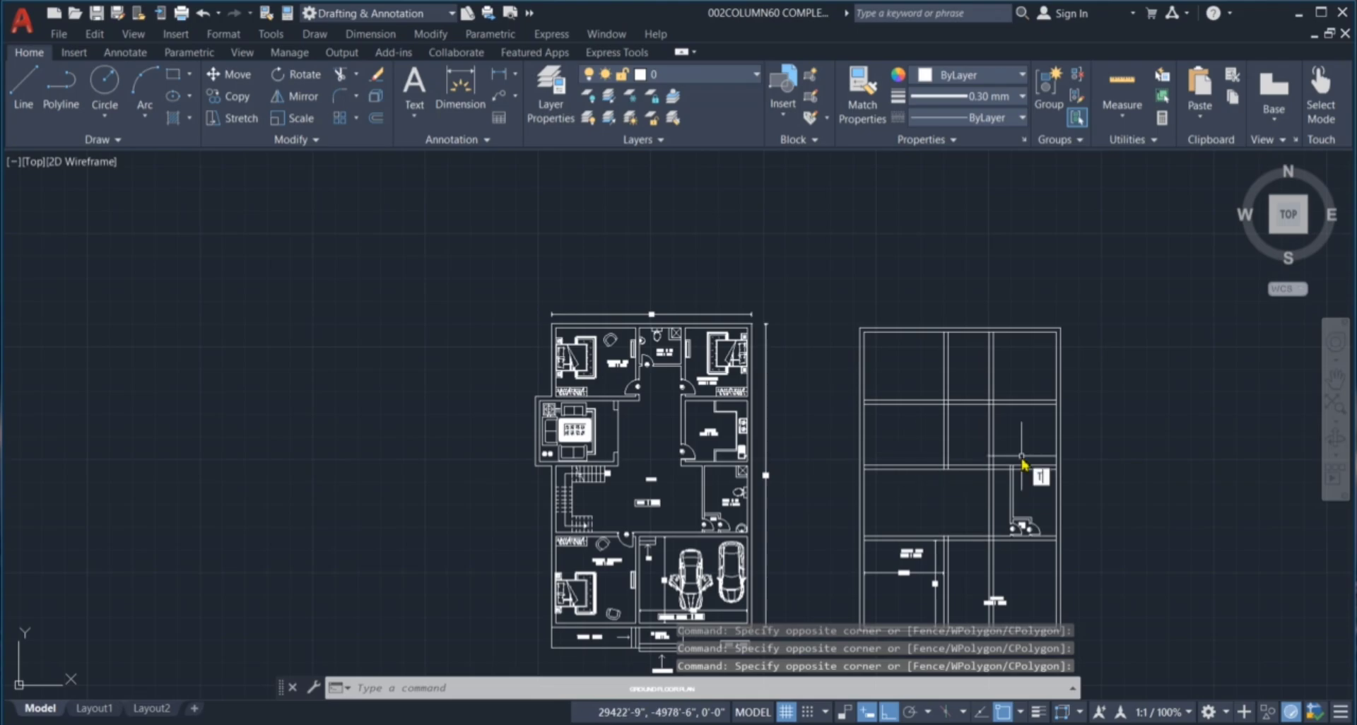
# Trim the horizontal wall lines crossing the central passage between the two vertical partition walls in the column layout.
pyautogui.write('RIM :')
pyautogui.press('Return')
pyautogui.scroll(4, 970, 417)
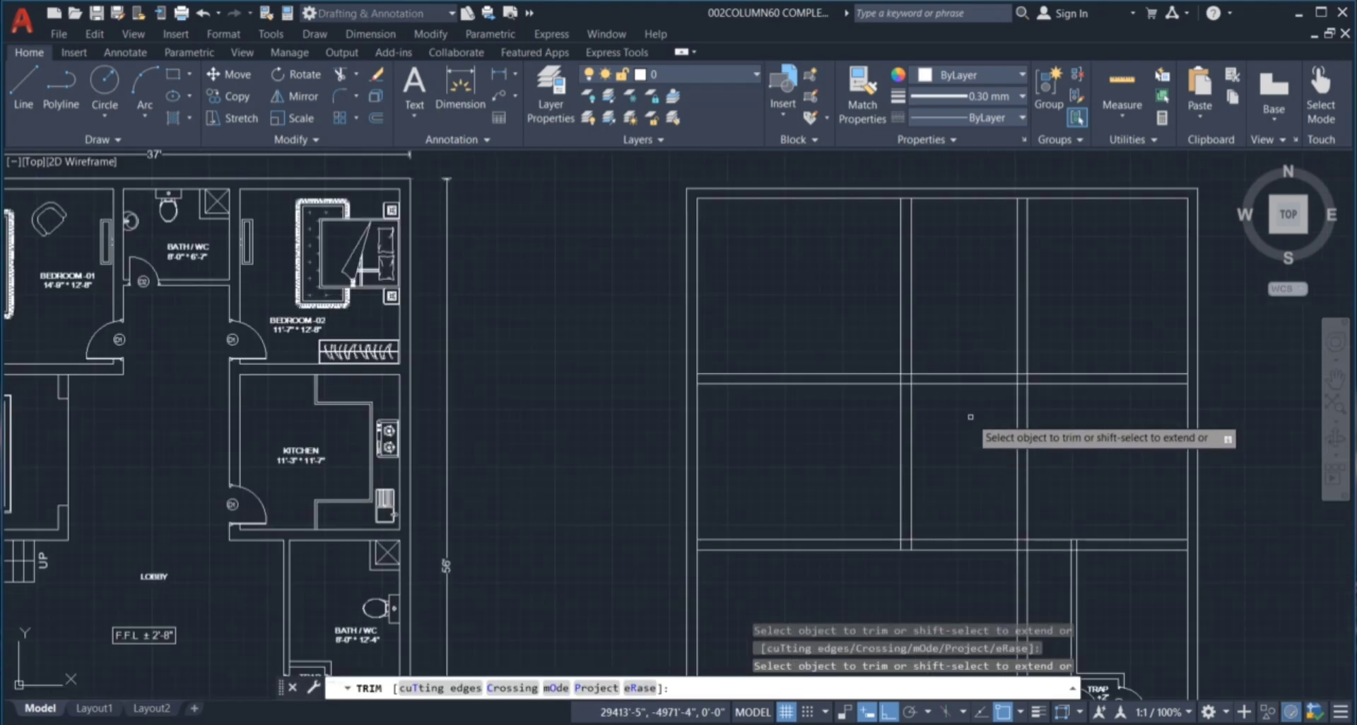
pyautogui.moveTo(979, 416)
pyautogui.mouseDown()
pyautogui.moveTo(976, 433)
pyautogui.moveTo(963, 358)
pyautogui.mouseUp()
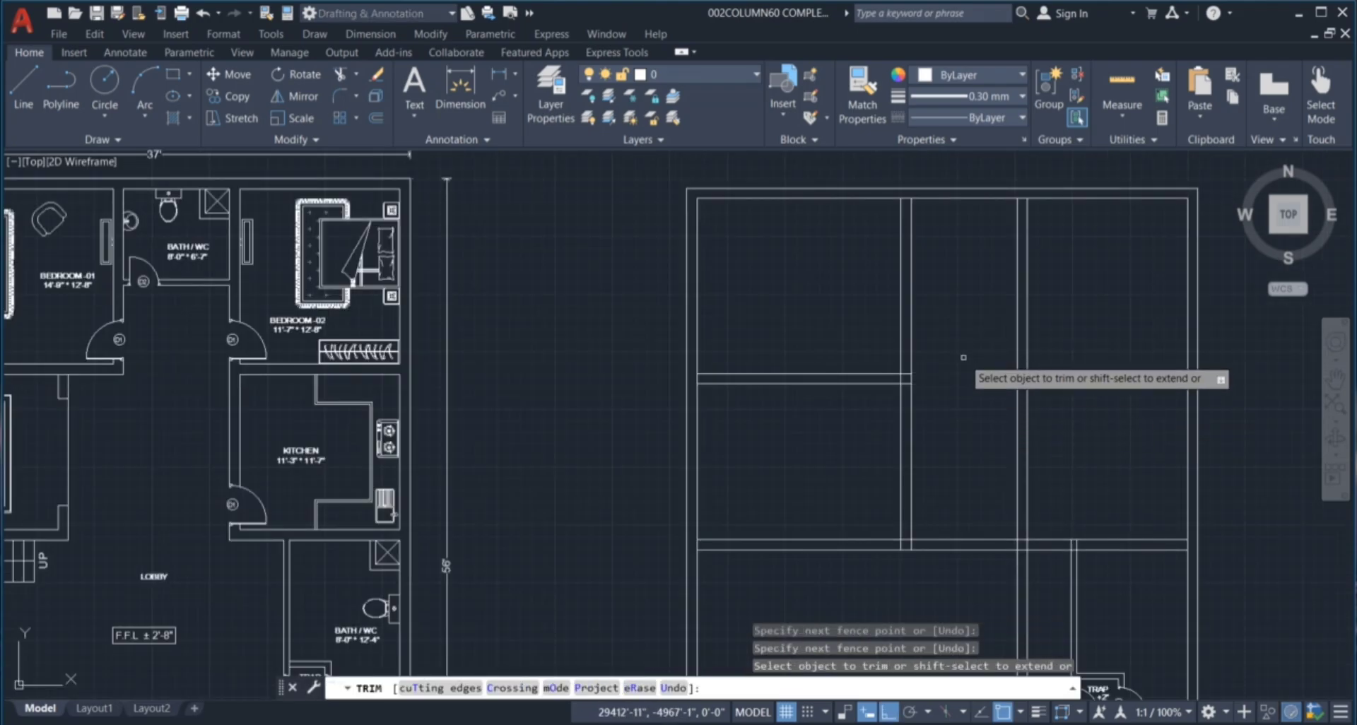
pyautogui.scroll(-2, 963, 358)
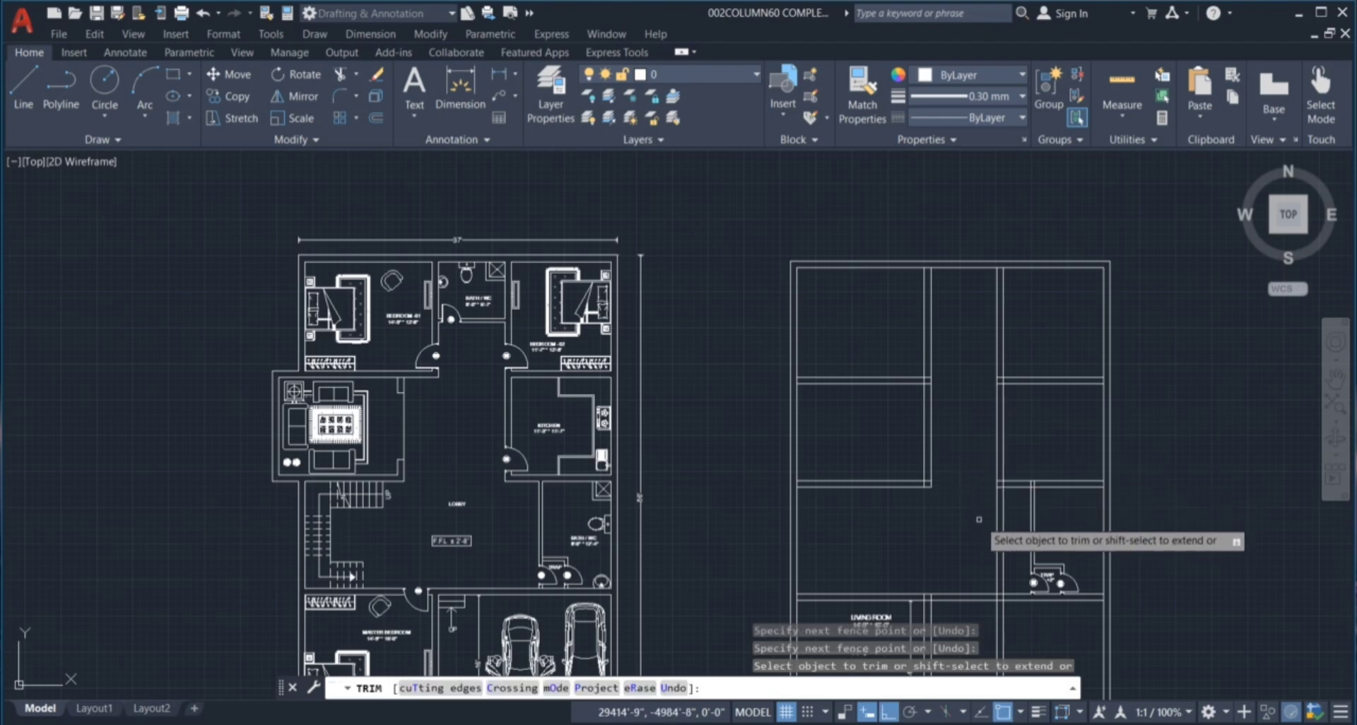
pyautogui.press('Escape')
pyautogui.press('Escape')
pyautogui.press('Escape')
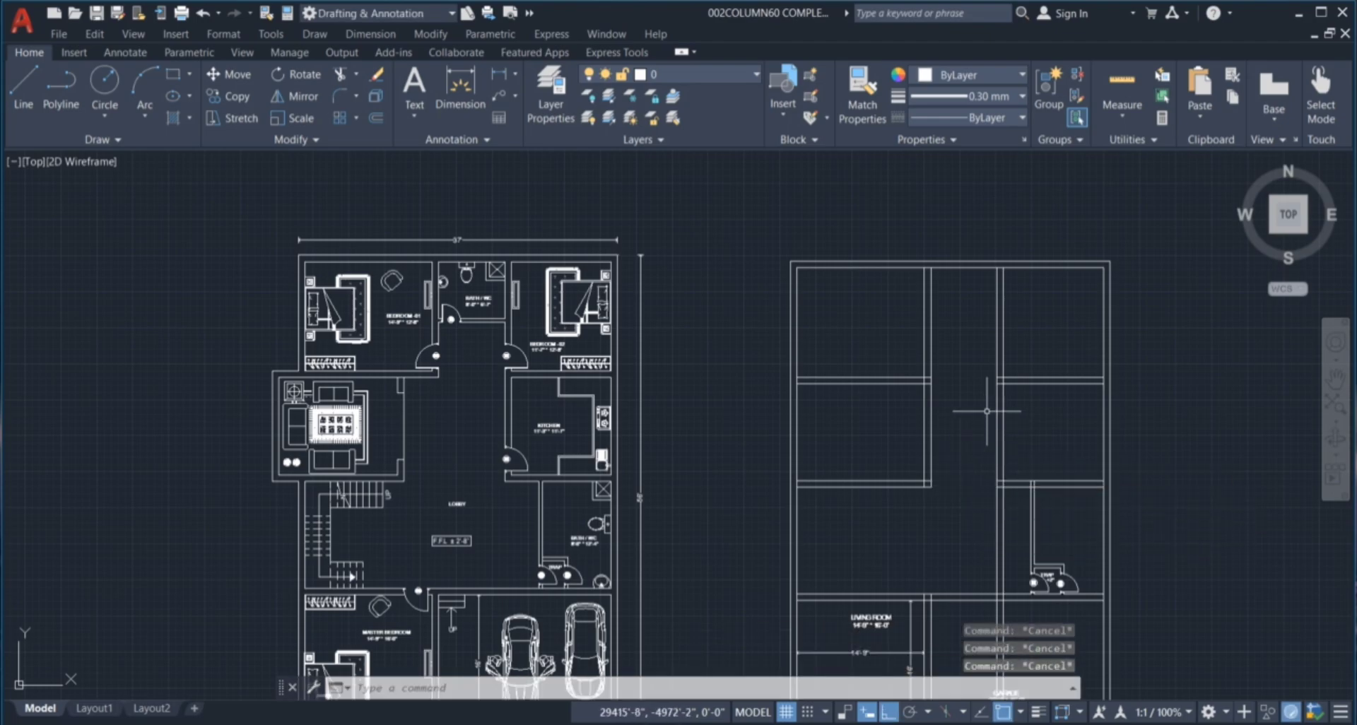
# Trim the passage's east wall lines across the lobby, between the kitchen's south wall and the garage's north wall.
pyautogui.press('Return')
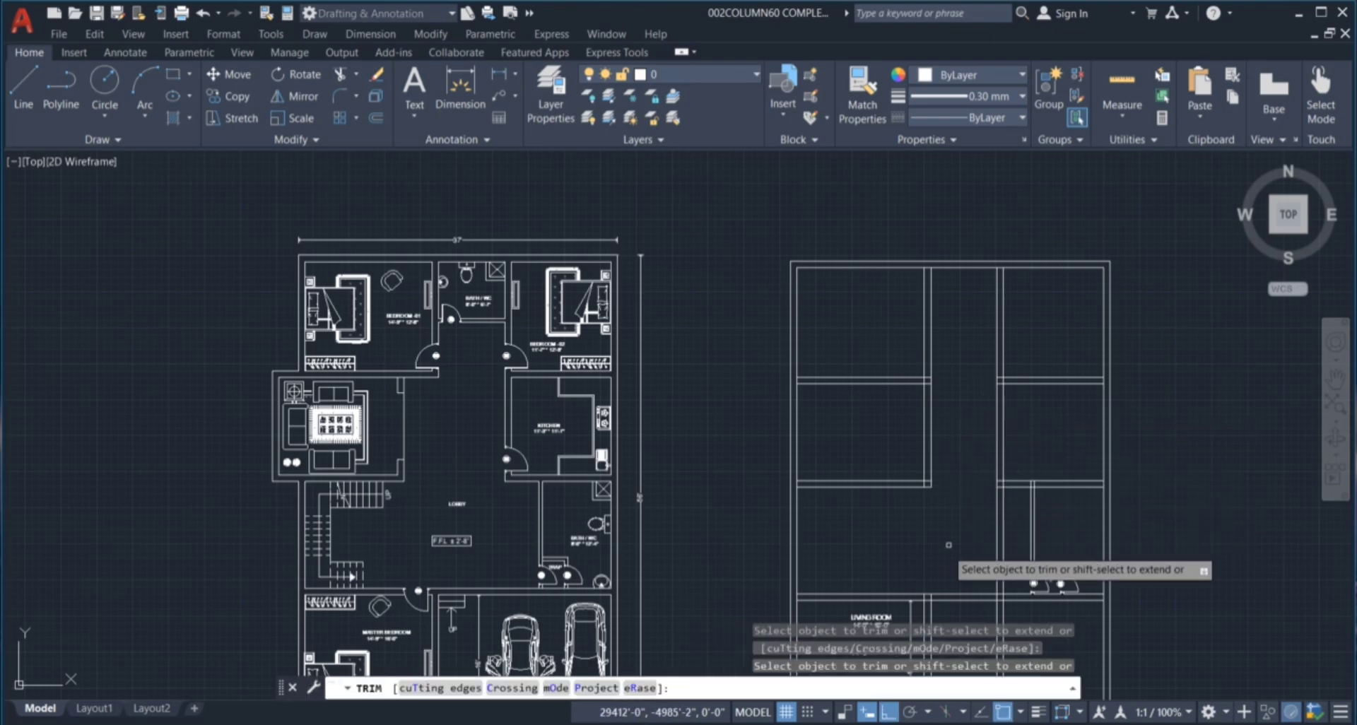
pyautogui.scroll(2, 971, 533)
pyautogui.click(1058, 517)
pyautogui.press('Return')
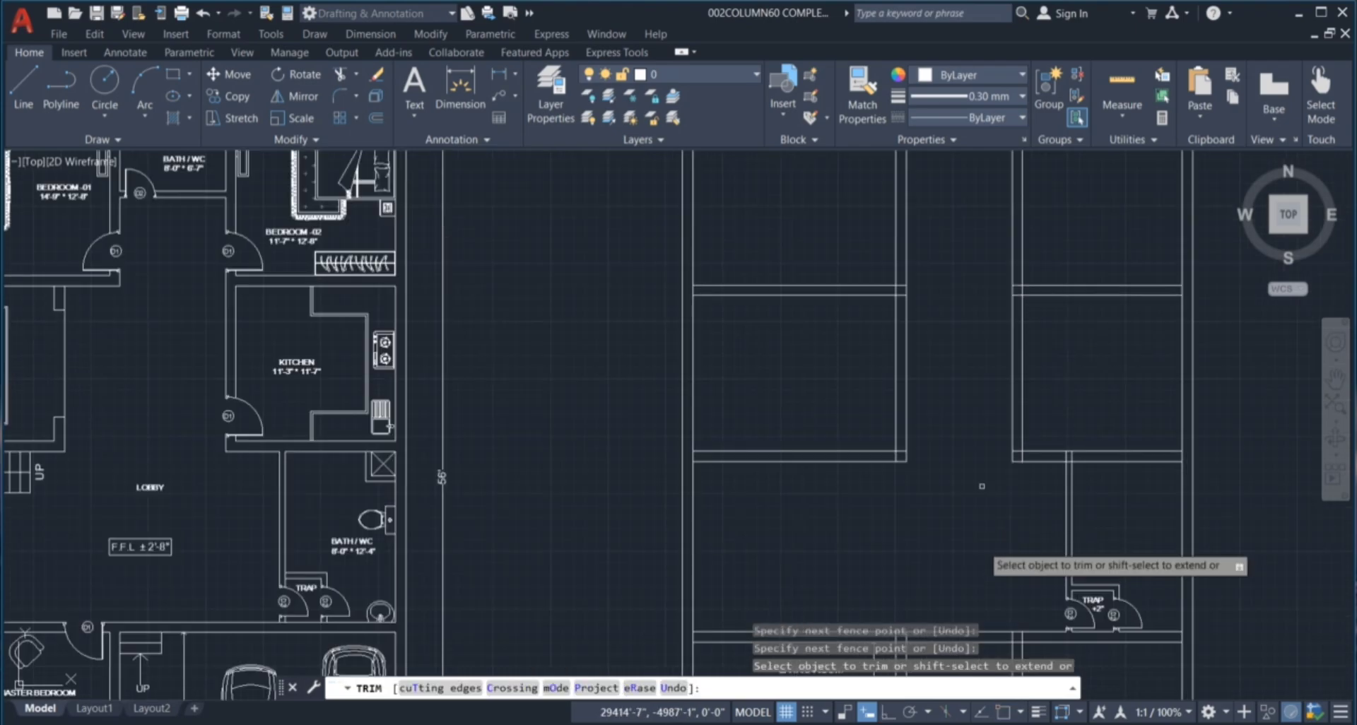
pyautogui.scroll(-4, 1004, 495)
pyautogui.press('Escape')
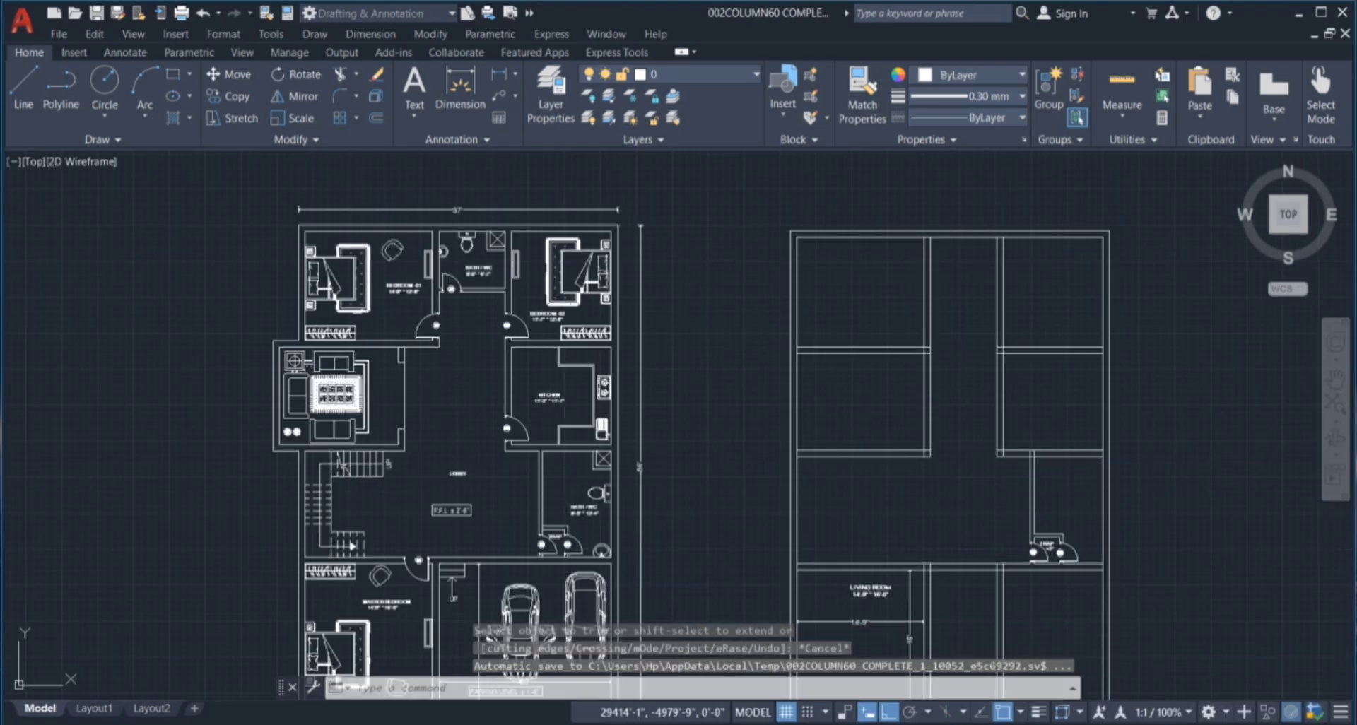
pyautogui.press('Escape')
pyautogui.press('Escape')
# Delete the two leftover vertical wall lines running through the garage in the column layout.
pyautogui.scroll(-2, 819, 484)
pyautogui.scroll(4, 951, 557)
pyautogui.click(978, 536)
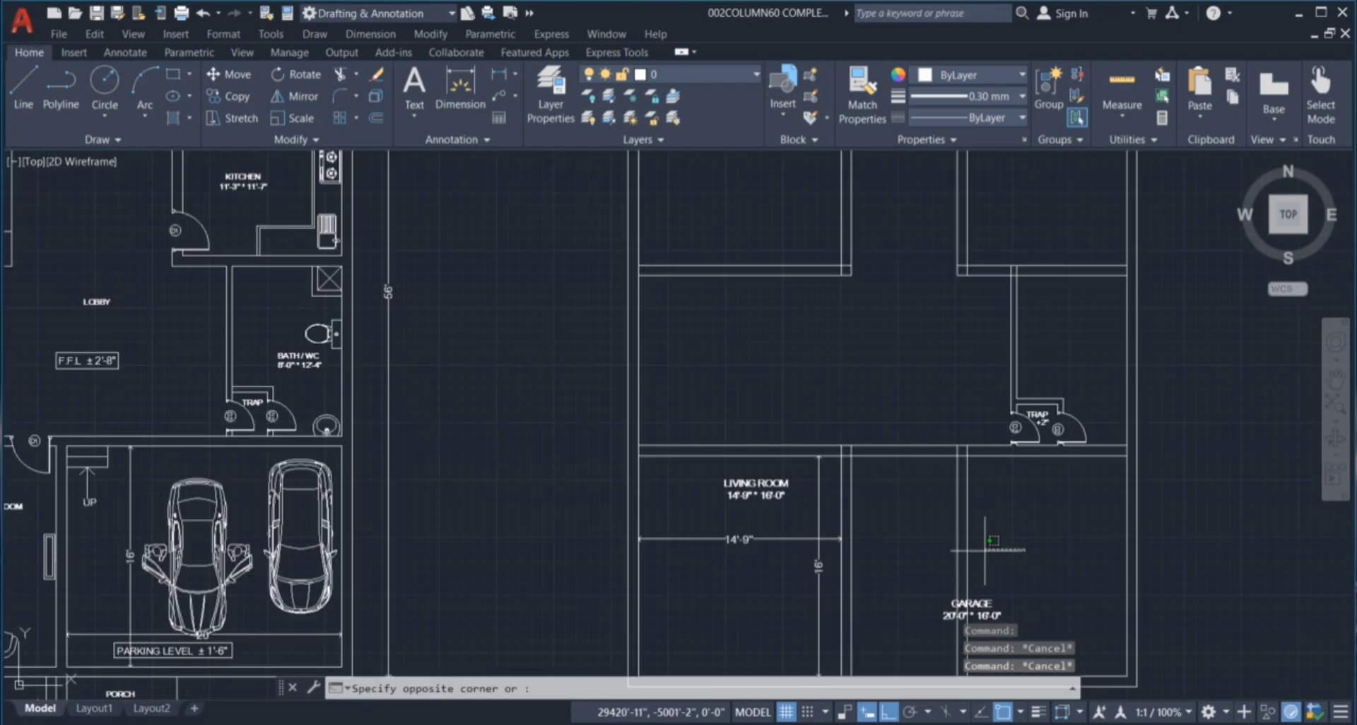
pyautogui.click(926, 537)
pyautogui.press('Delete')
pyautogui.scroll(-6, 915, 521)
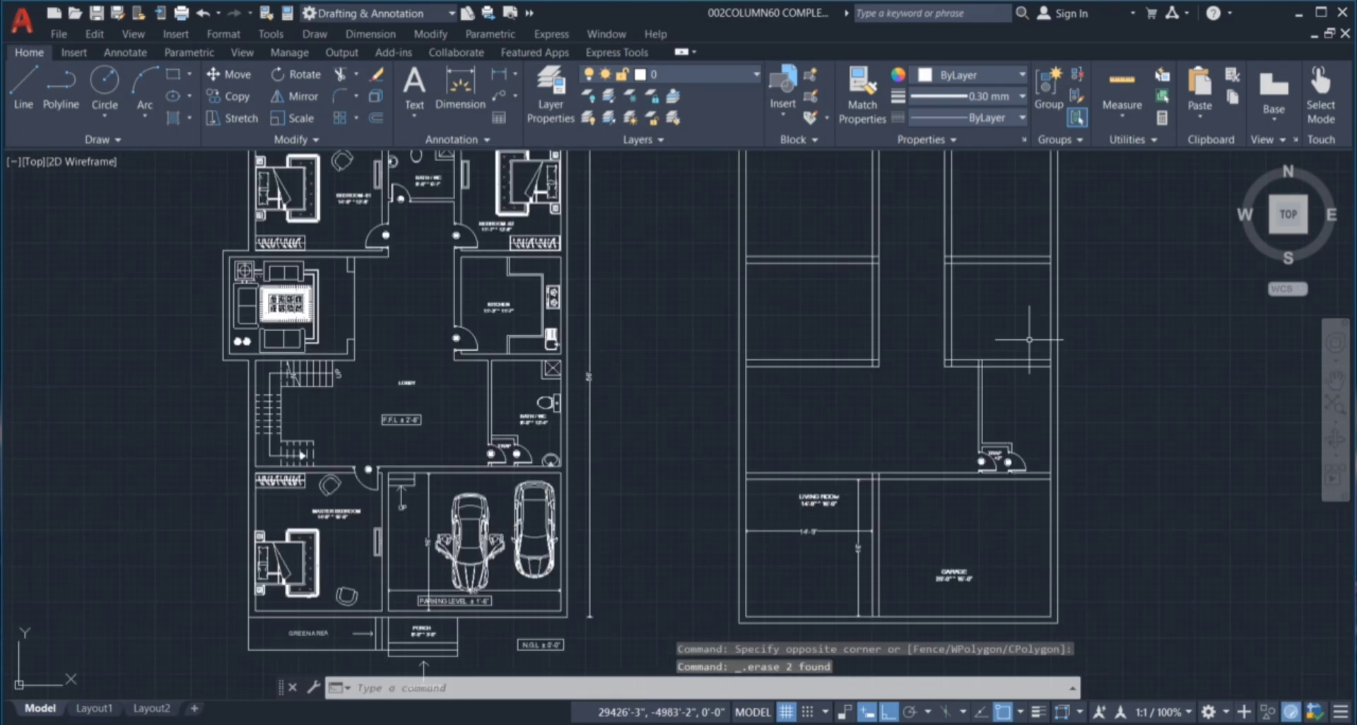
# Compare the bedroom and bath area at the north end of the ground floor plan with the column layout.
pyautogui.press('Escape')
pyautogui.scroll(2, 892, 327)
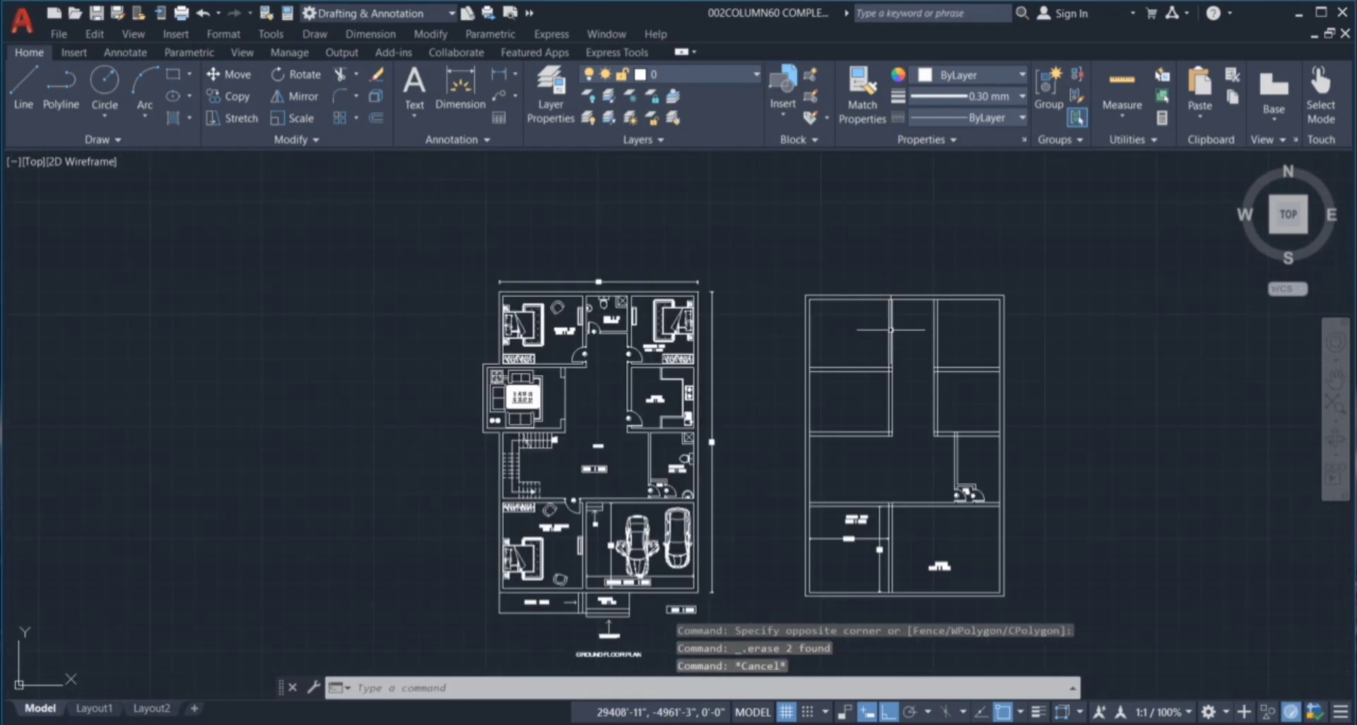
pyautogui.scroll(2, 964, 406)
pyautogui.click(957, 399)
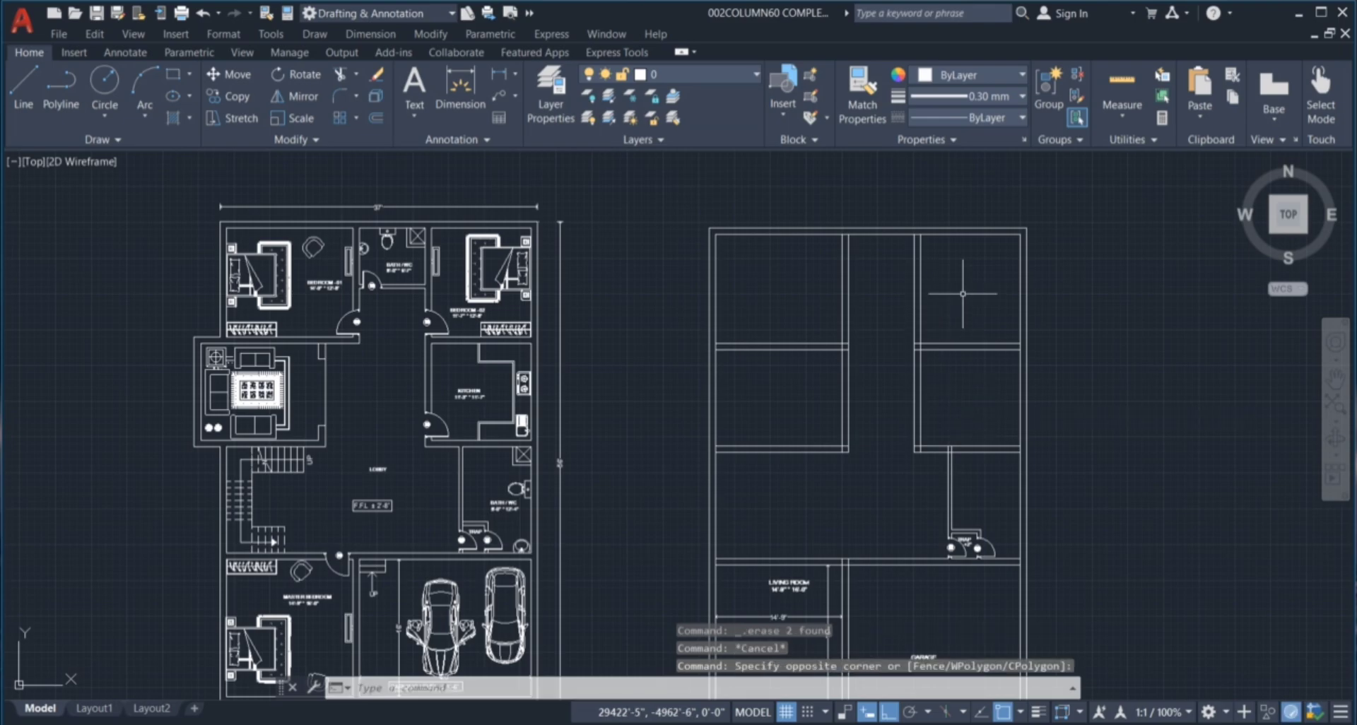
pyautogui.click(946, 318)
pyautogui.scroll(4, 782, 282)
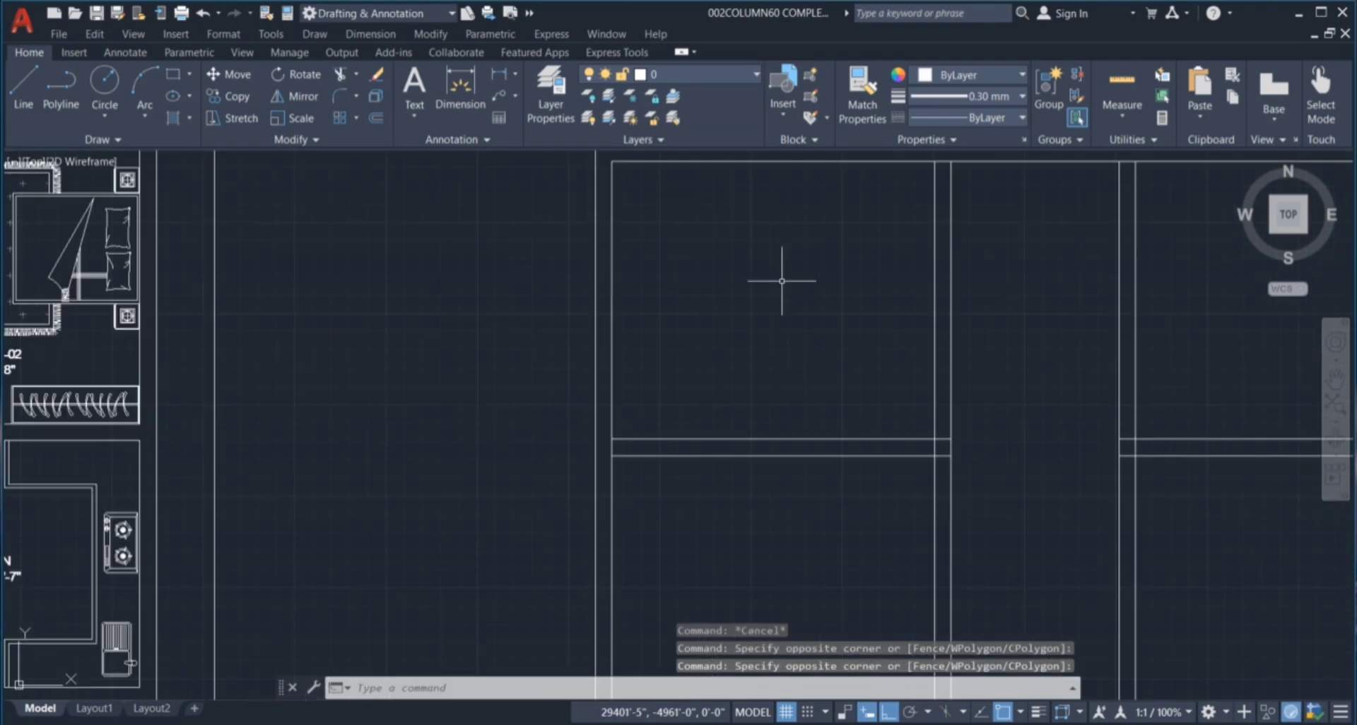
pyautogui.click(788, 280)
pyautogui.click(749, 353)
pyautogui.scroll(-5, 749, 353)
pyautogui.scroll(2, 907, 283)
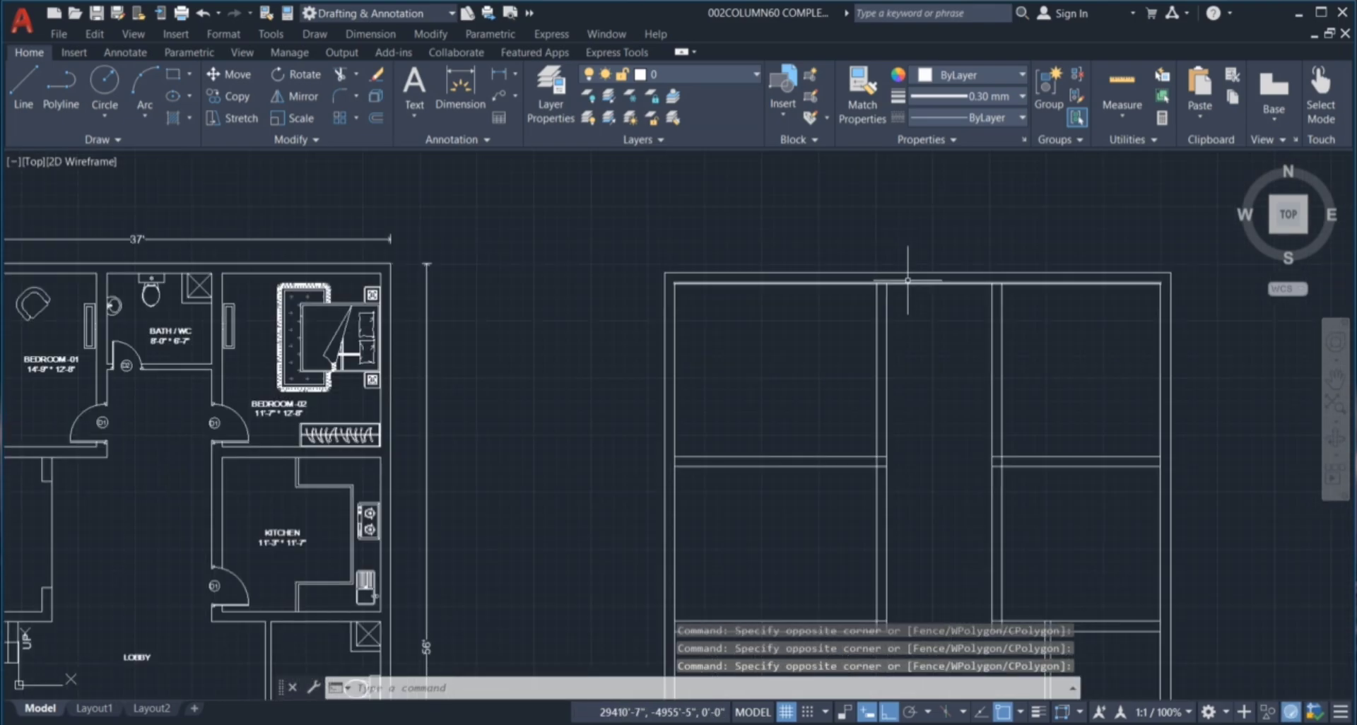
pyautogui.click(919, 290)
pyautogui.click(1004, 353)
pyautogui.scroll(-2, 1060, 382)
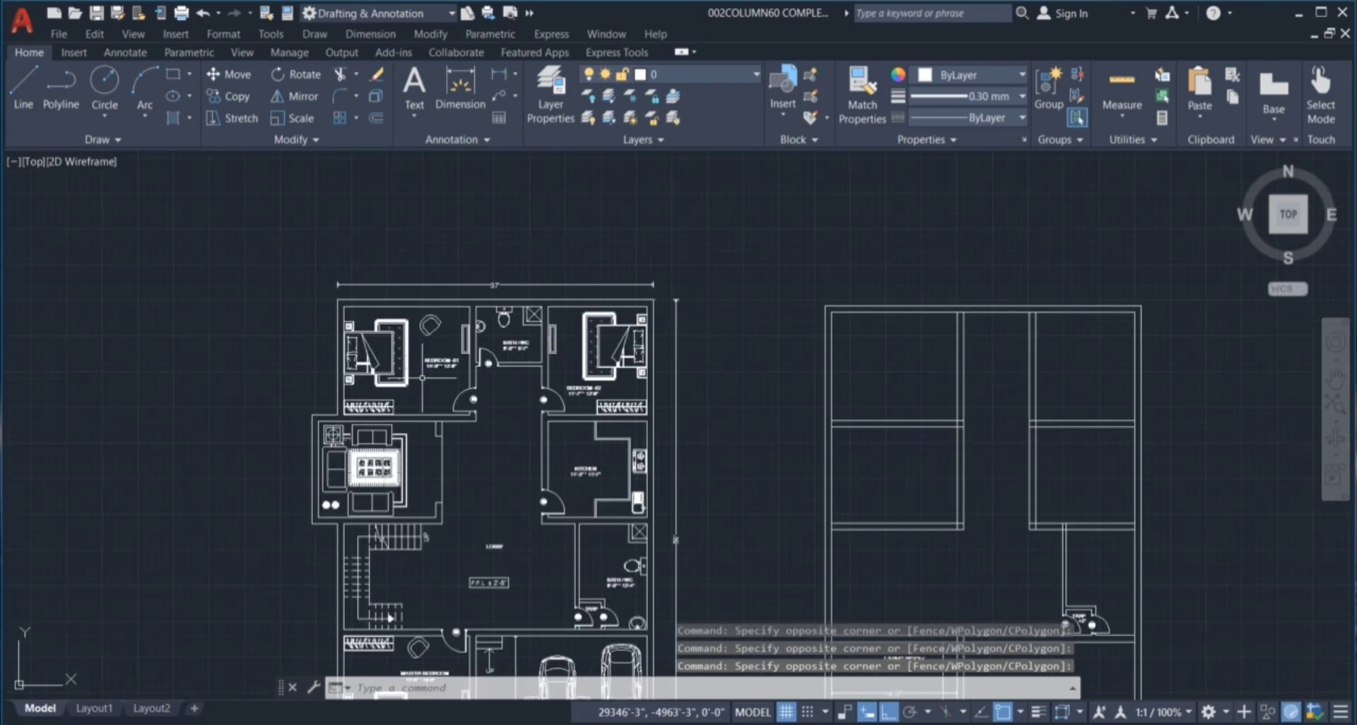
pyautogui.scroll(4, 491, 300)
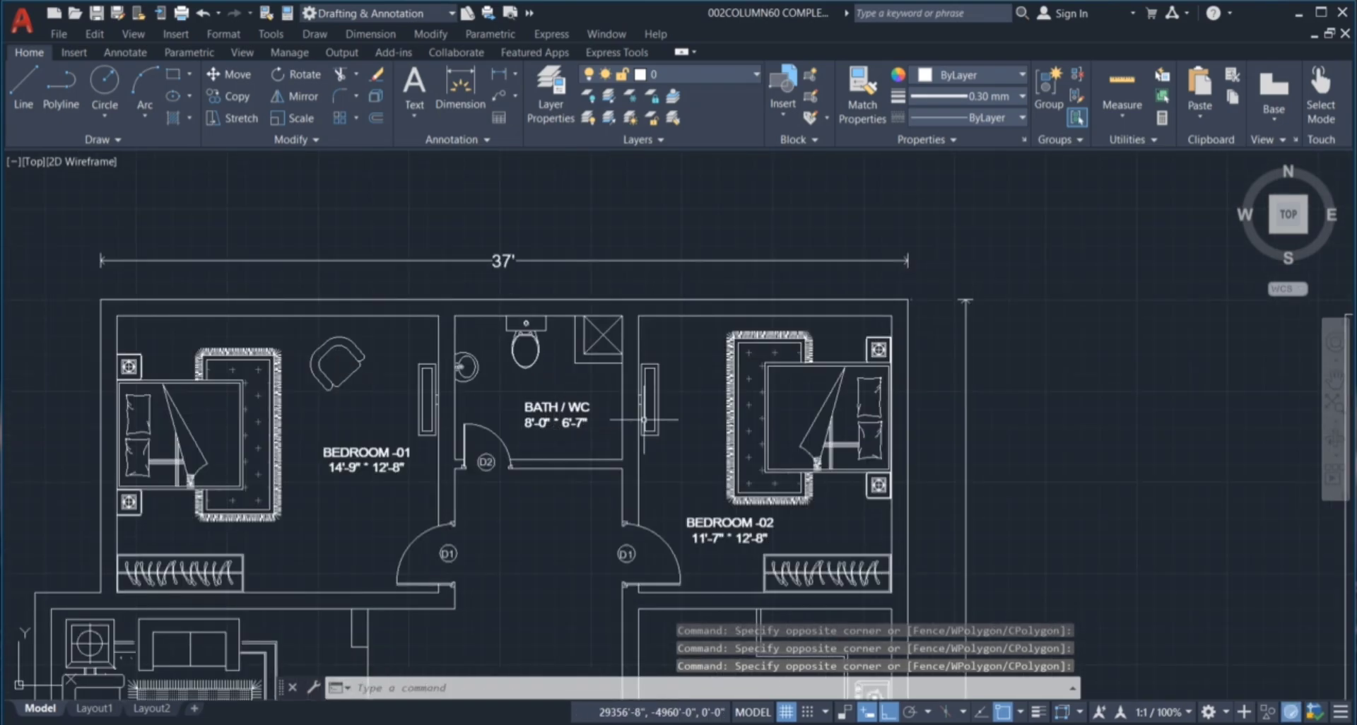
pyautogui.scroll(-6, 528, 429)
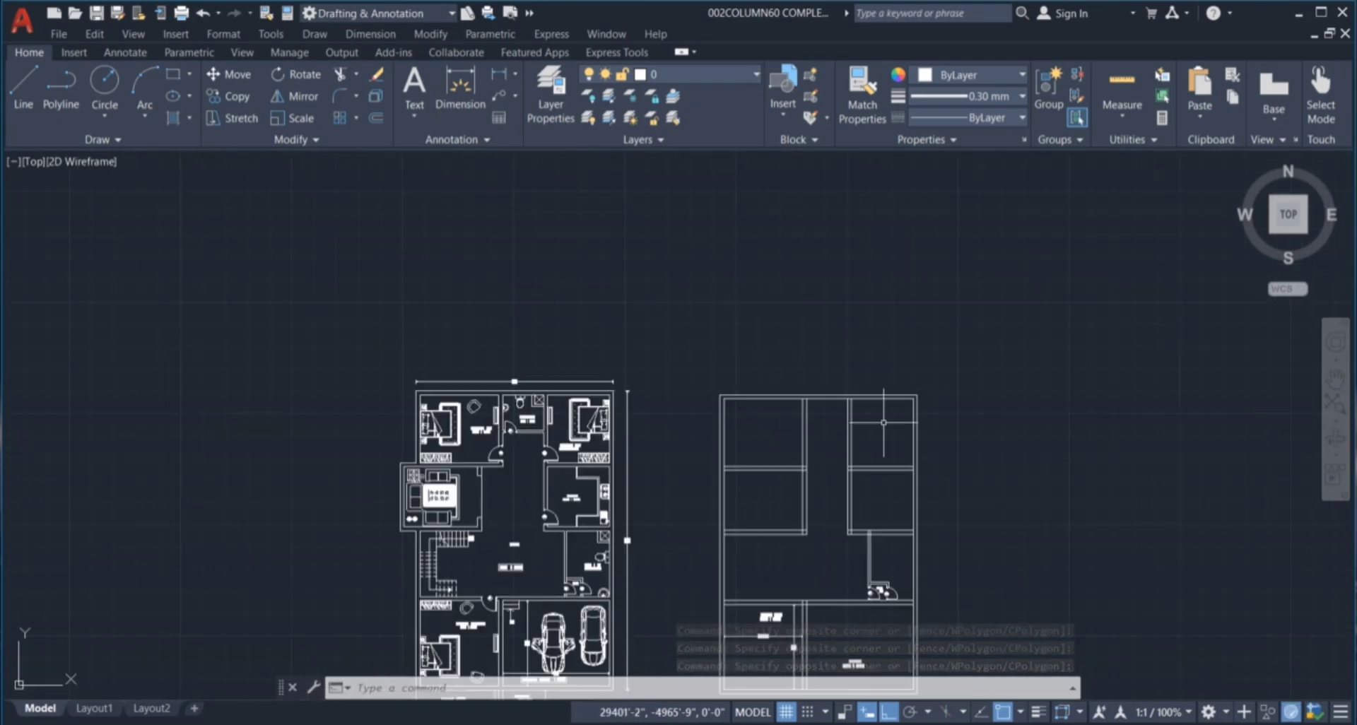
# Offset the inner line of the column layout's north wall 6'7" southward to mark the bath's depth.
pyautogui.scroll(2, 829, 401)
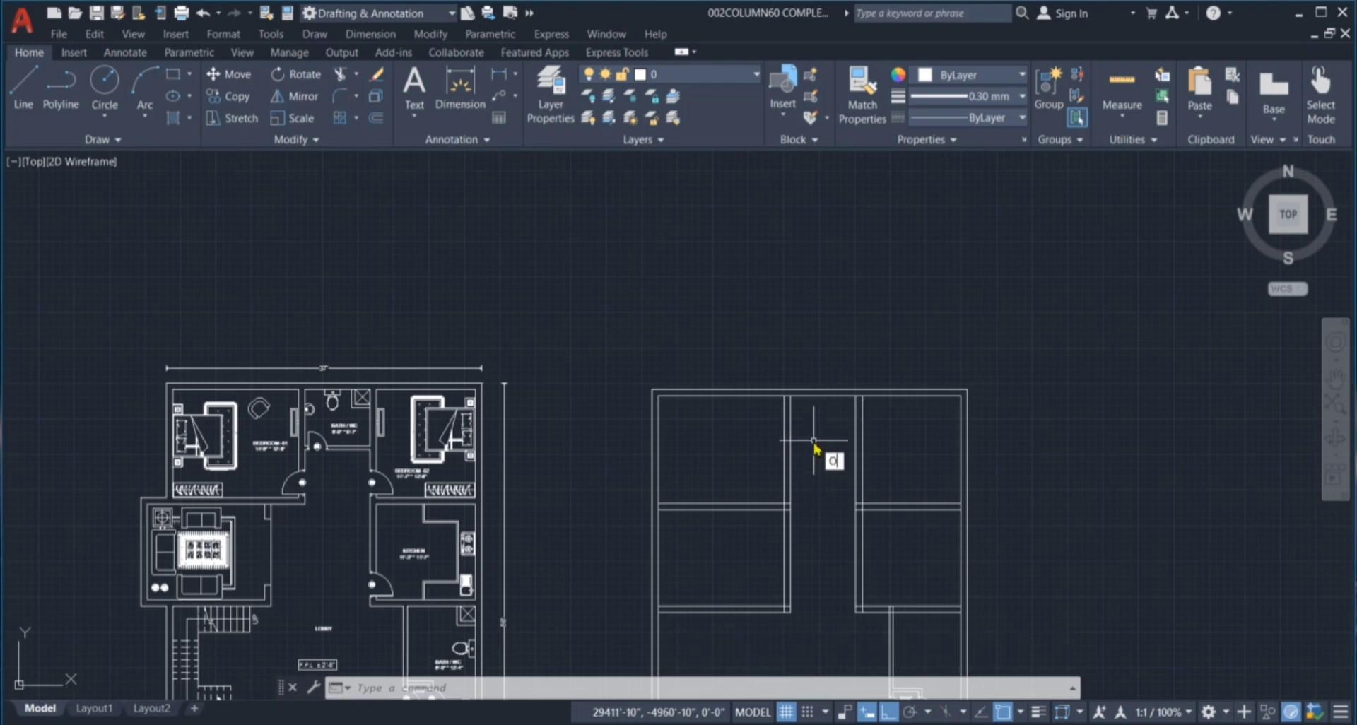
pyautogui.press('Return')
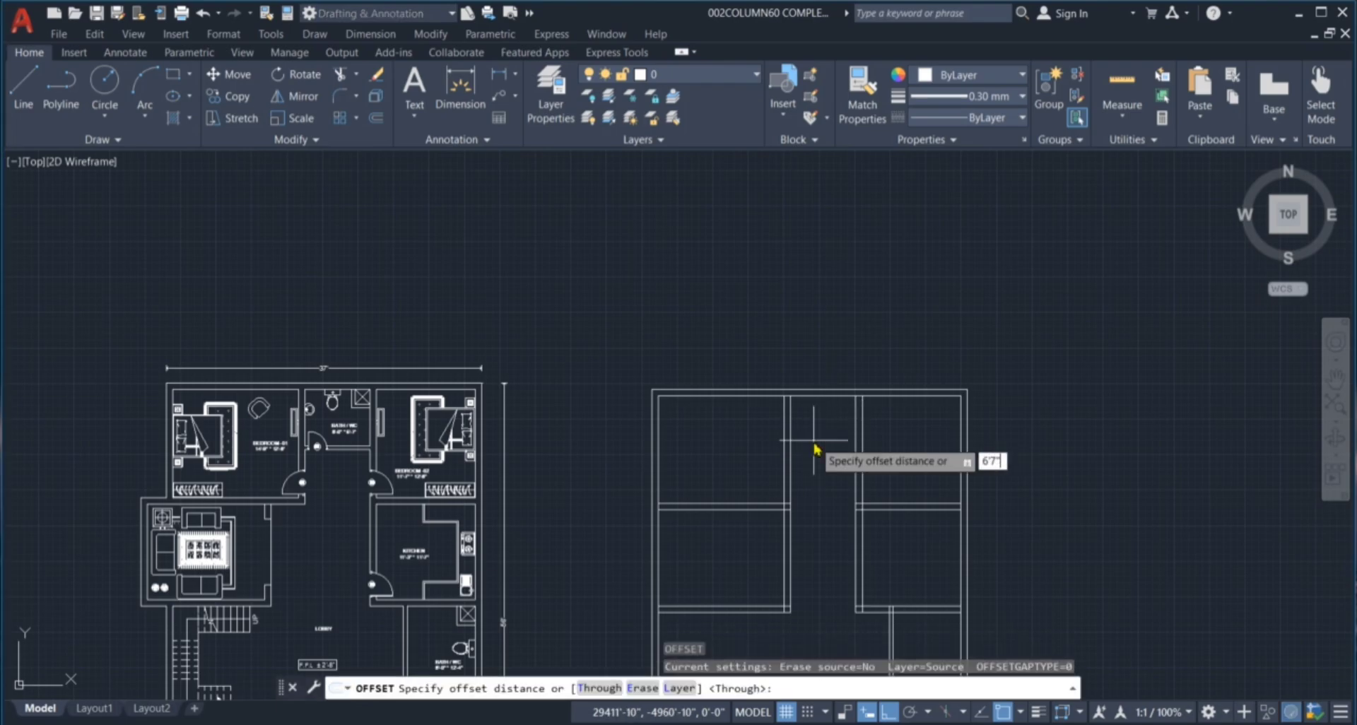
pyautogui.press('Return')
pyautogui.scroll(4, 814, 440)
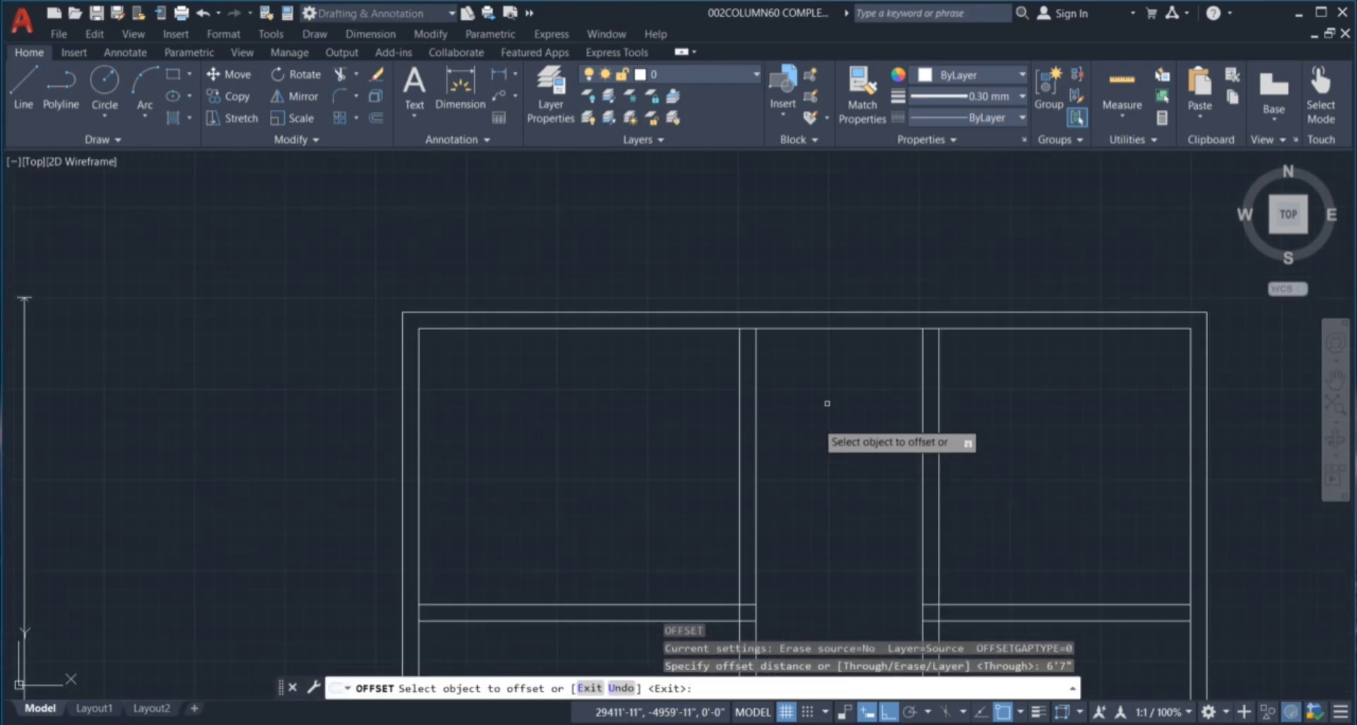
pyautogui.click(860, 329)
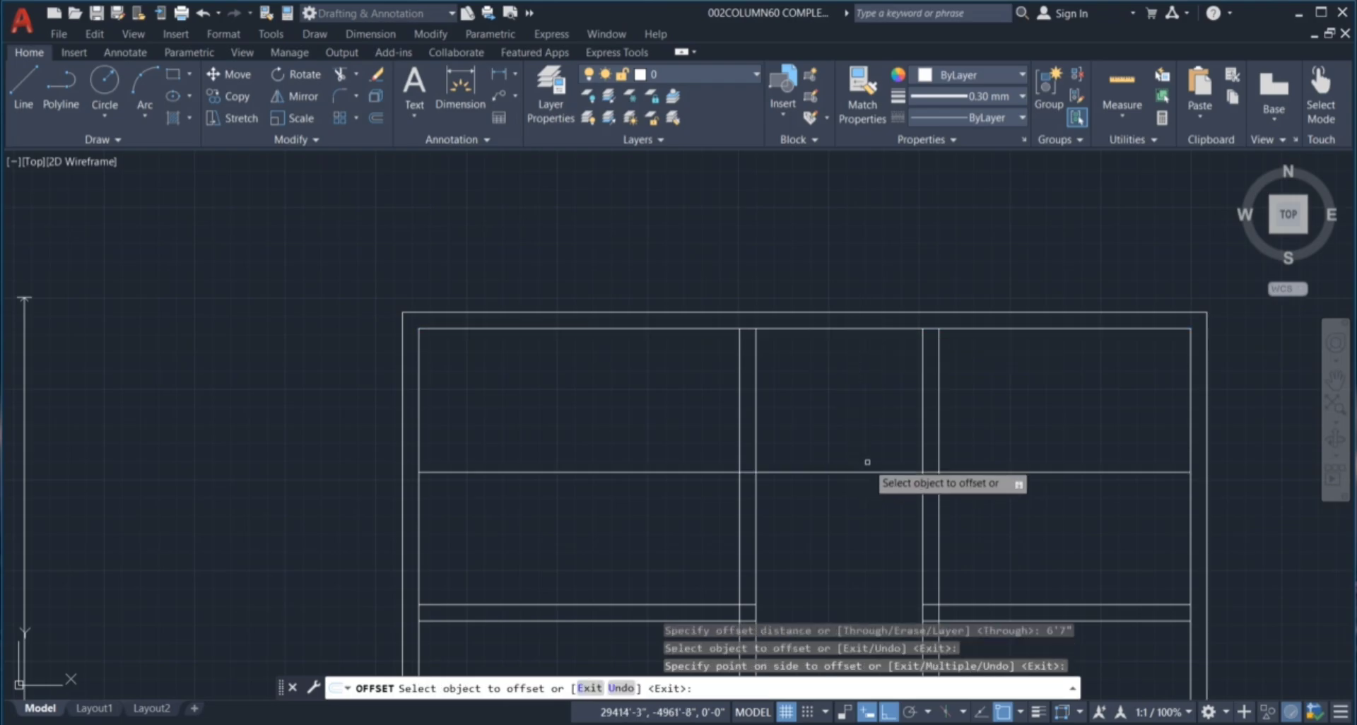
# Offset the new horizontal bath line 5" southward to give the bath's south wall its thickness.
pyautogui.click(871, 472)
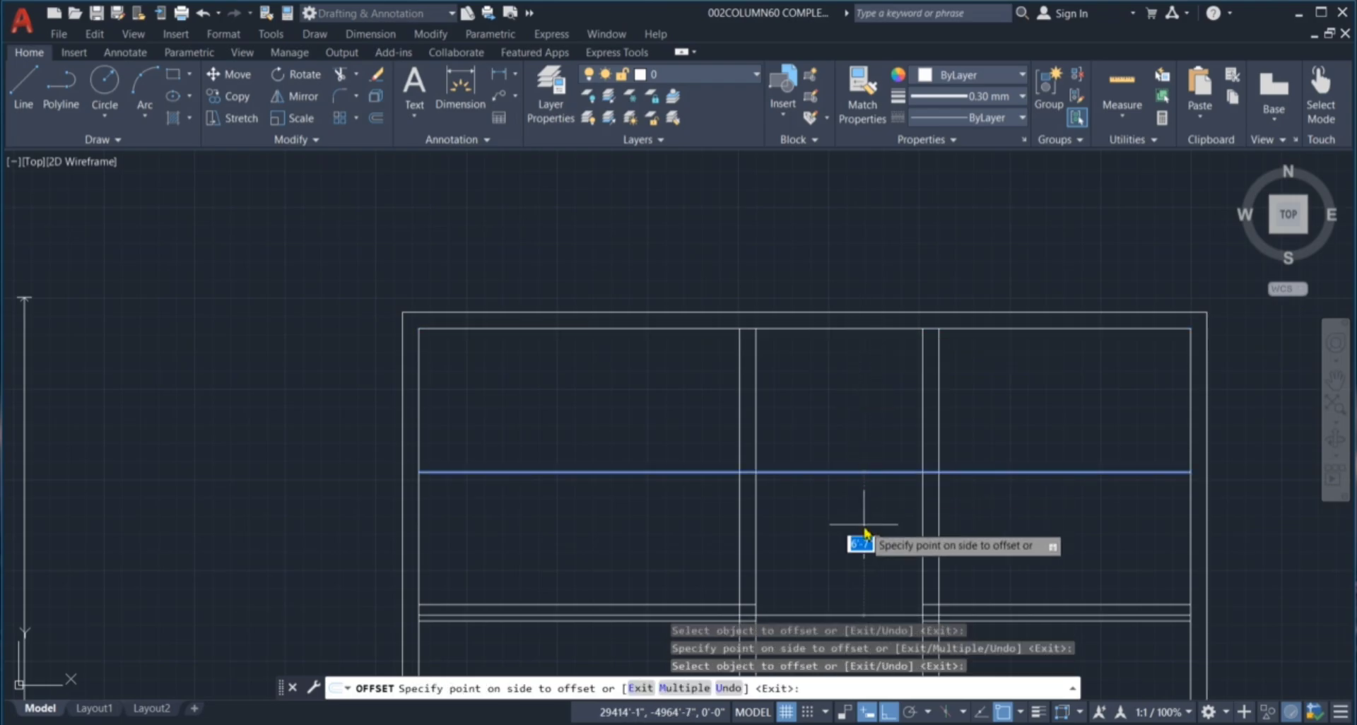
pyautogui.write('5"')
pyautogui.press('Return')
pyautogui.scroll(-4, 852, 458)
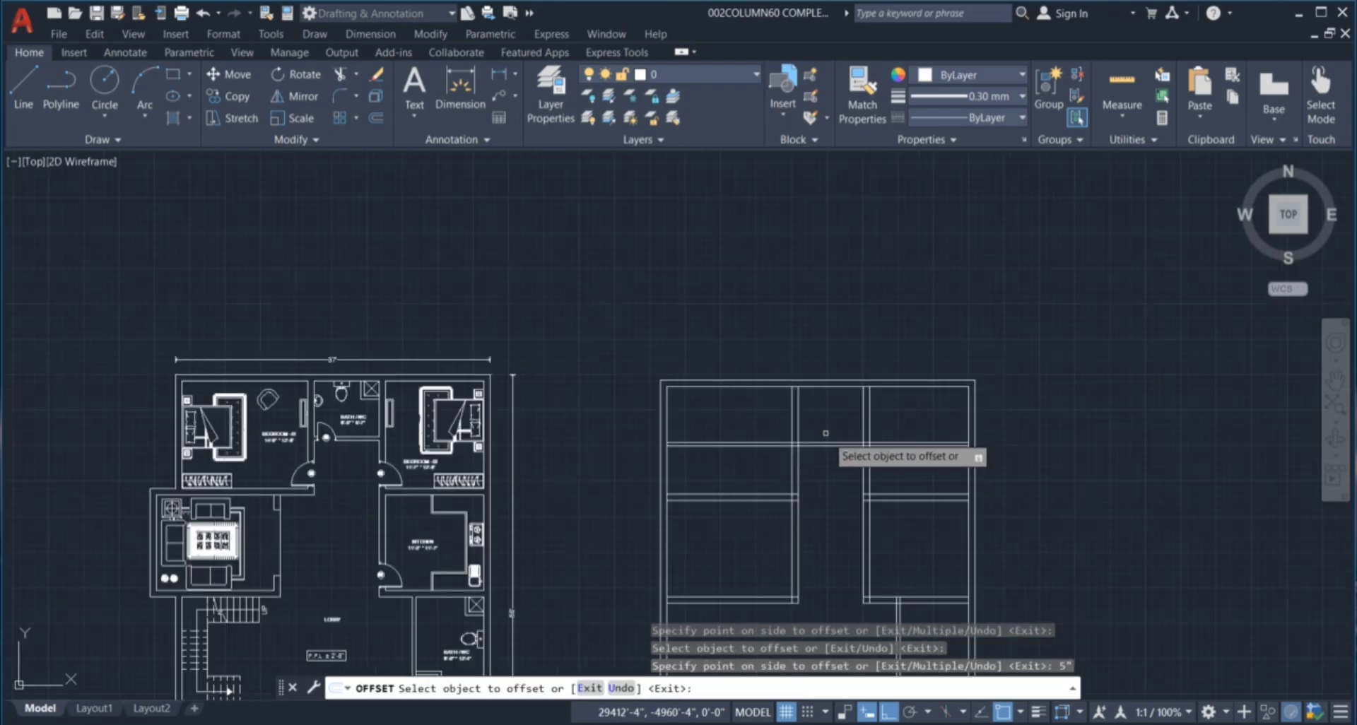
pyautogui.press('Escape')
pyautogui.press('Escape')
pyautogui.press('Escape')
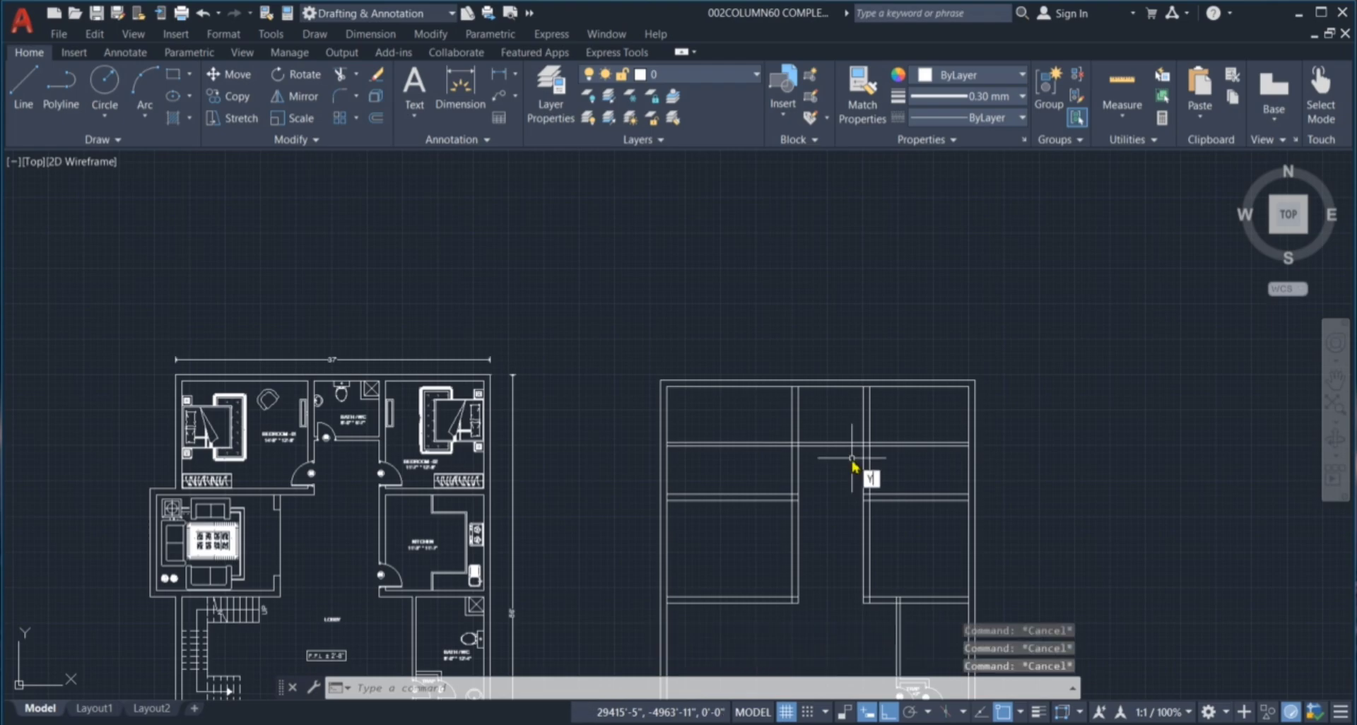
# Trim the bath's south wall lines where they cross the two vertical partition walls.
pyautogui.write('TR')
pyautogui.press('Return')
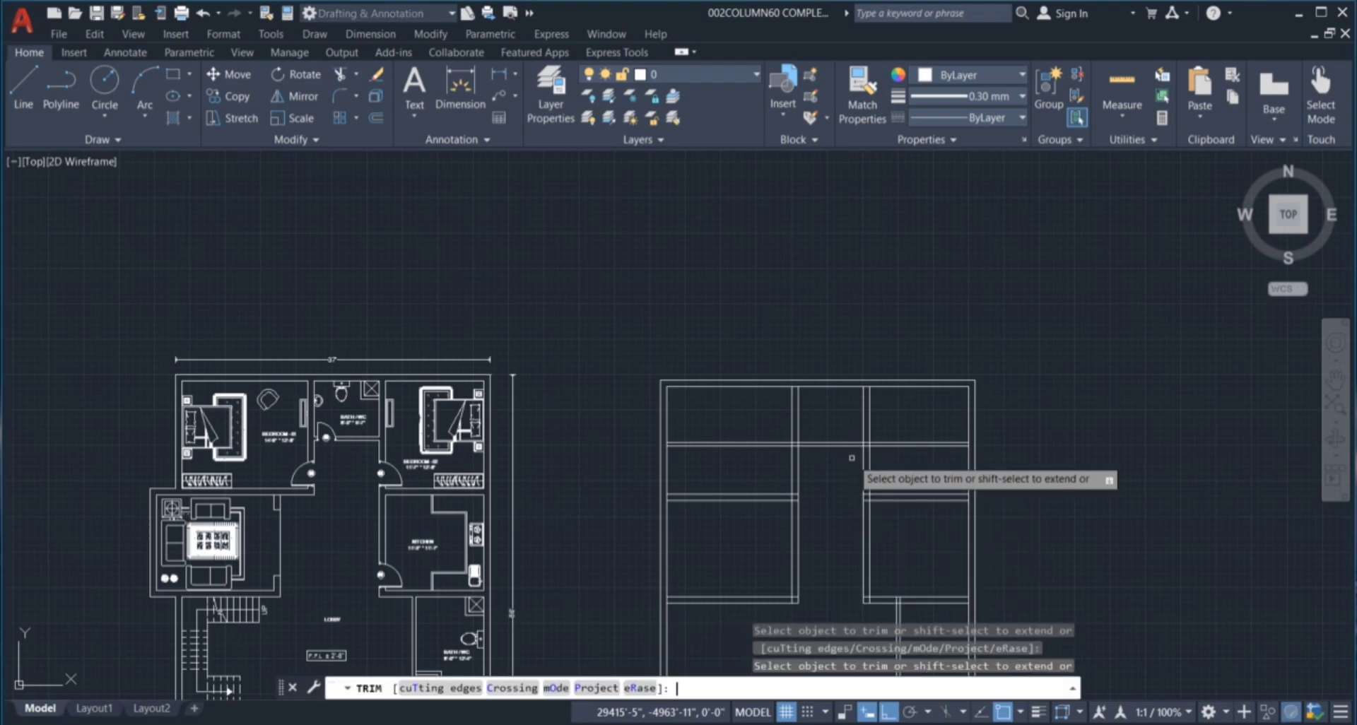
pyautogui.scroll(4, 793, 429)
pyautogui.scroll(5, 792, 429)
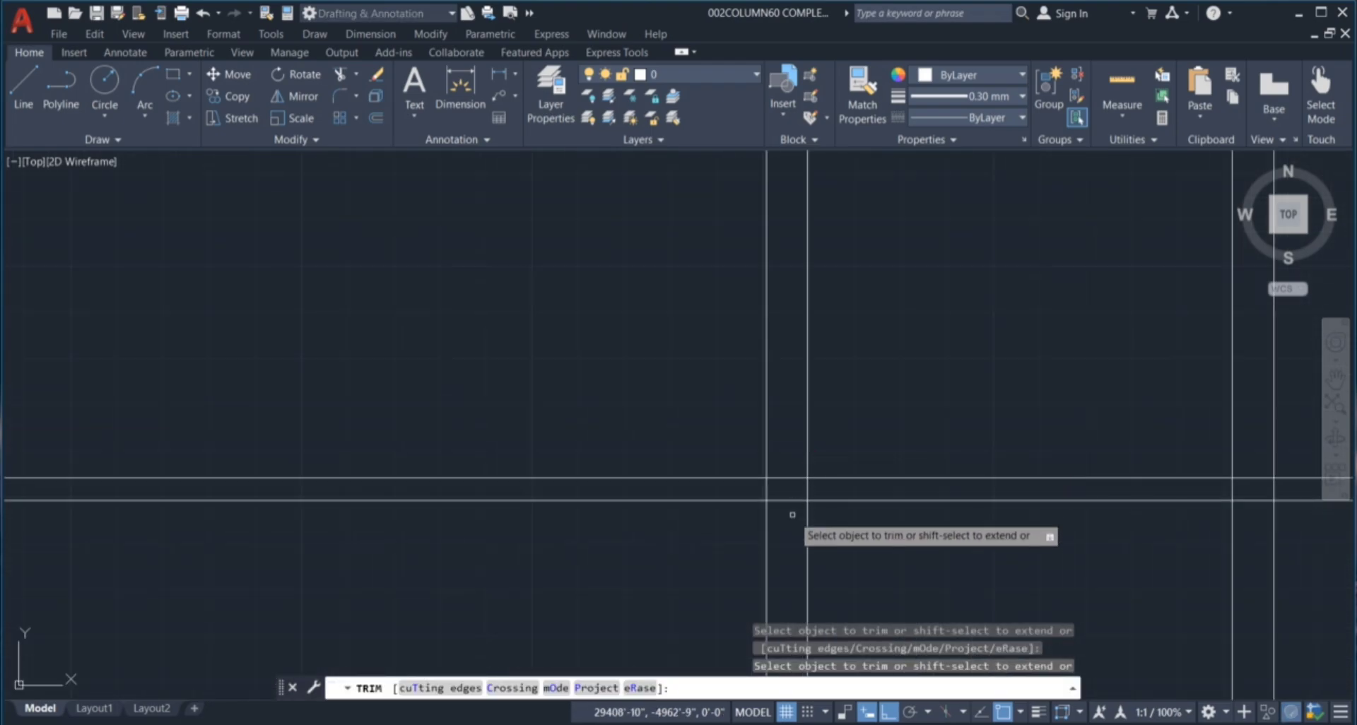
pyautogui.moveTo(790, 520); pyautogui.dragTo(786, 470)
pyautogui.scroll(-4, 785, 470)
pyautogui.scroll(4, 964, 498)
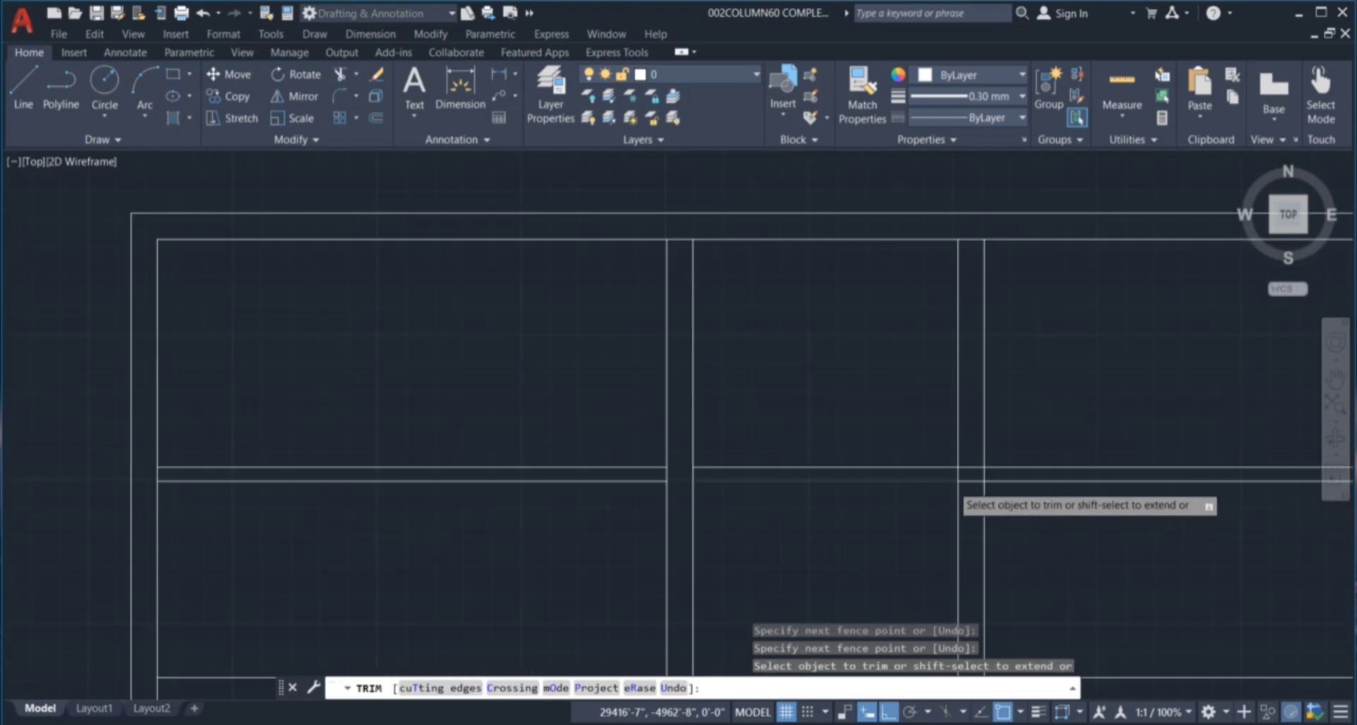
pyautogui.moveTo(980, 494); pyautogui.dragTo(977, 430)
pyautogui.scroll(-6, 974, 472)
pyautogui.press('Escape')
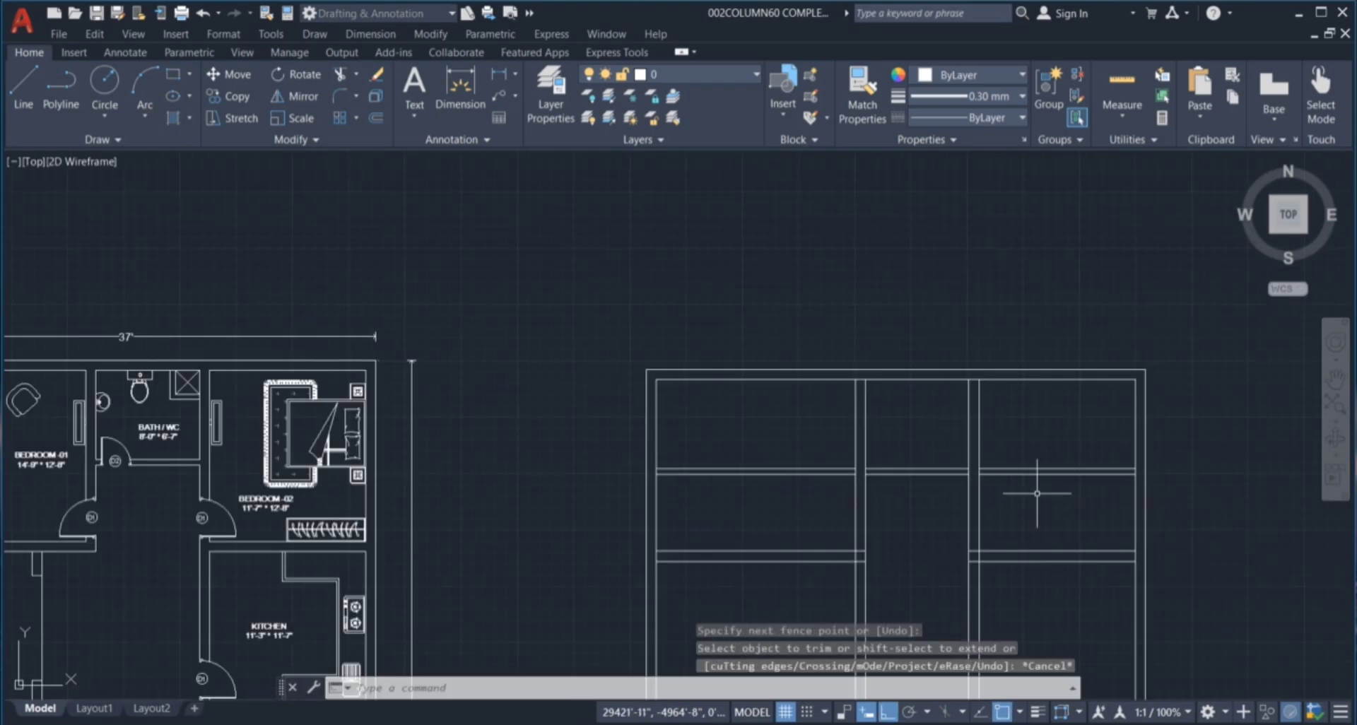
# Delete the leftover bath wall line pieces running through both bedrooms of the column layout.
pyautogui.click(1036, 487)
pyautogui.click(1012, 441)
pyautogui.press('Delete')
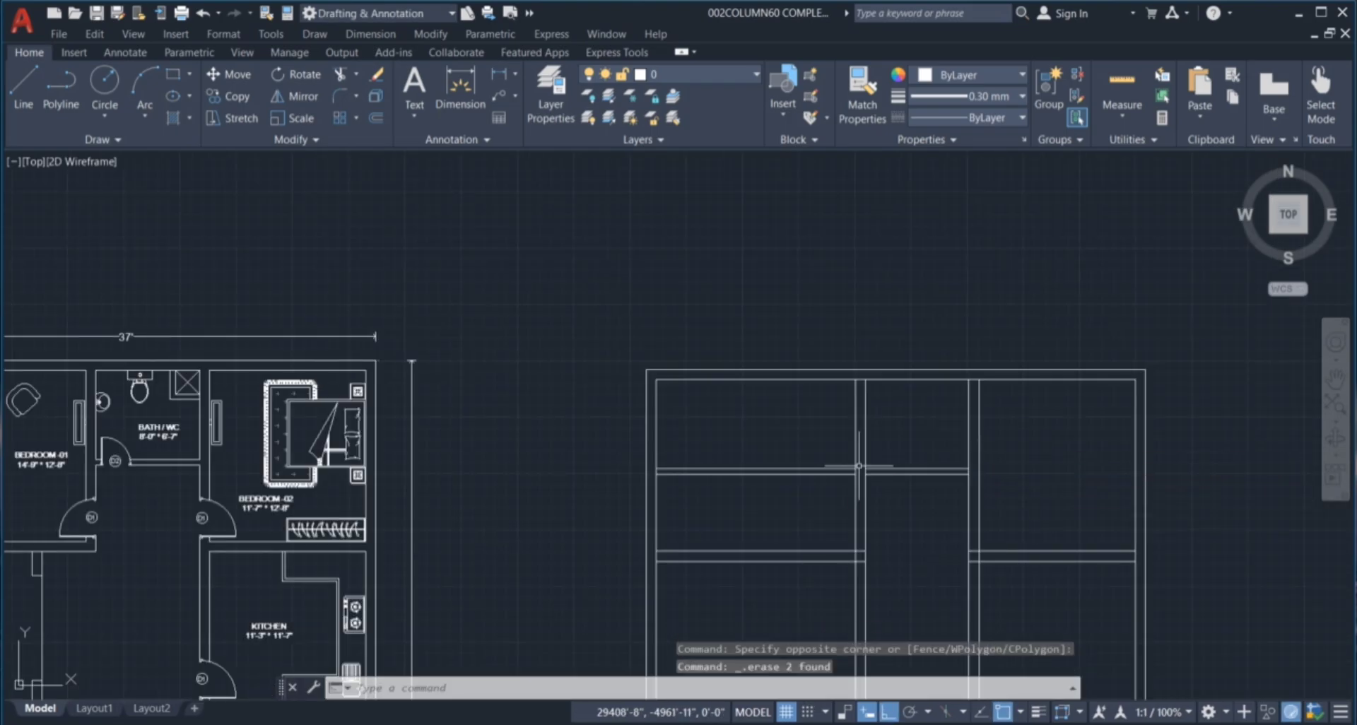
pyautogui.click(824, 494)
pyautogui.click(819, 439)
pyautogui.press('Delete')
# Examine the bath and the passage between the bedroom doors in the column layout and the ground floor plan.
pyautogui.scroll(-3, 874, 496)
pyautogui.scroll(5, 876, 442)
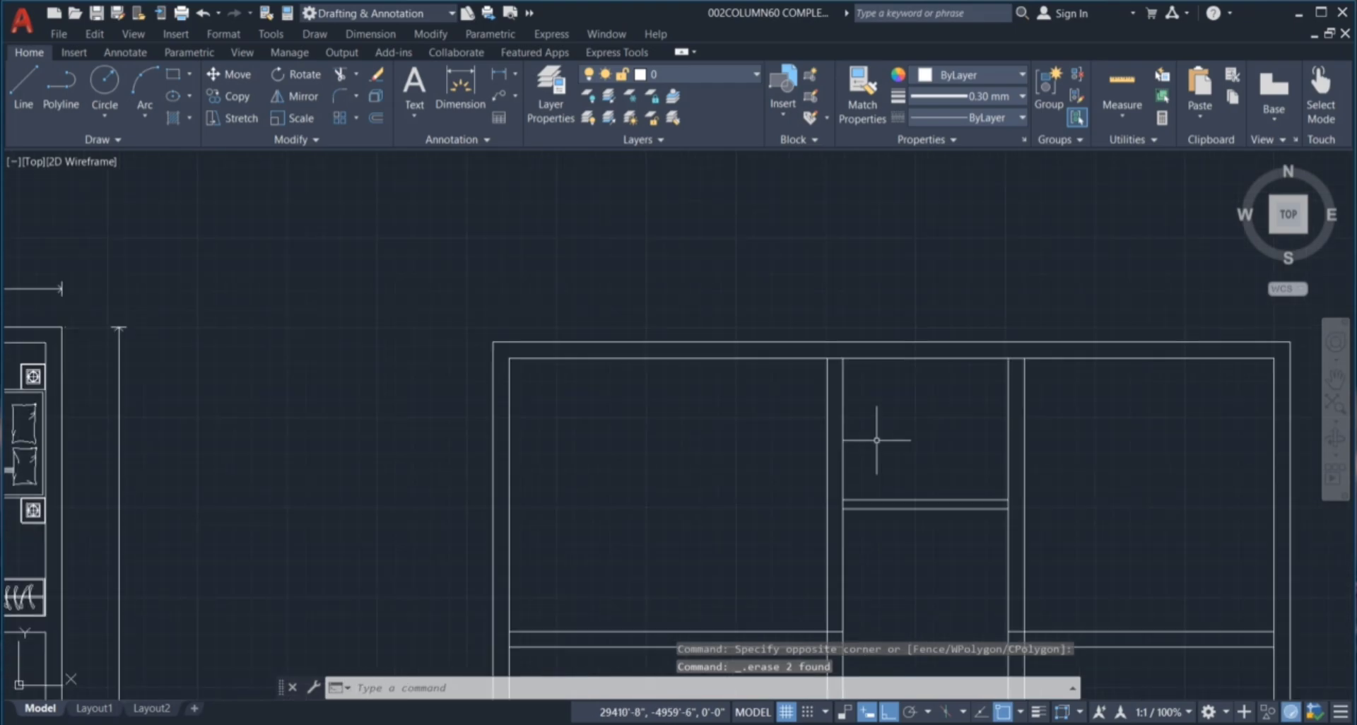
pyautogui.click(876, 442)
pyautogui.click(909, 463)
pyautogui.scroll(-2, 941, 494)
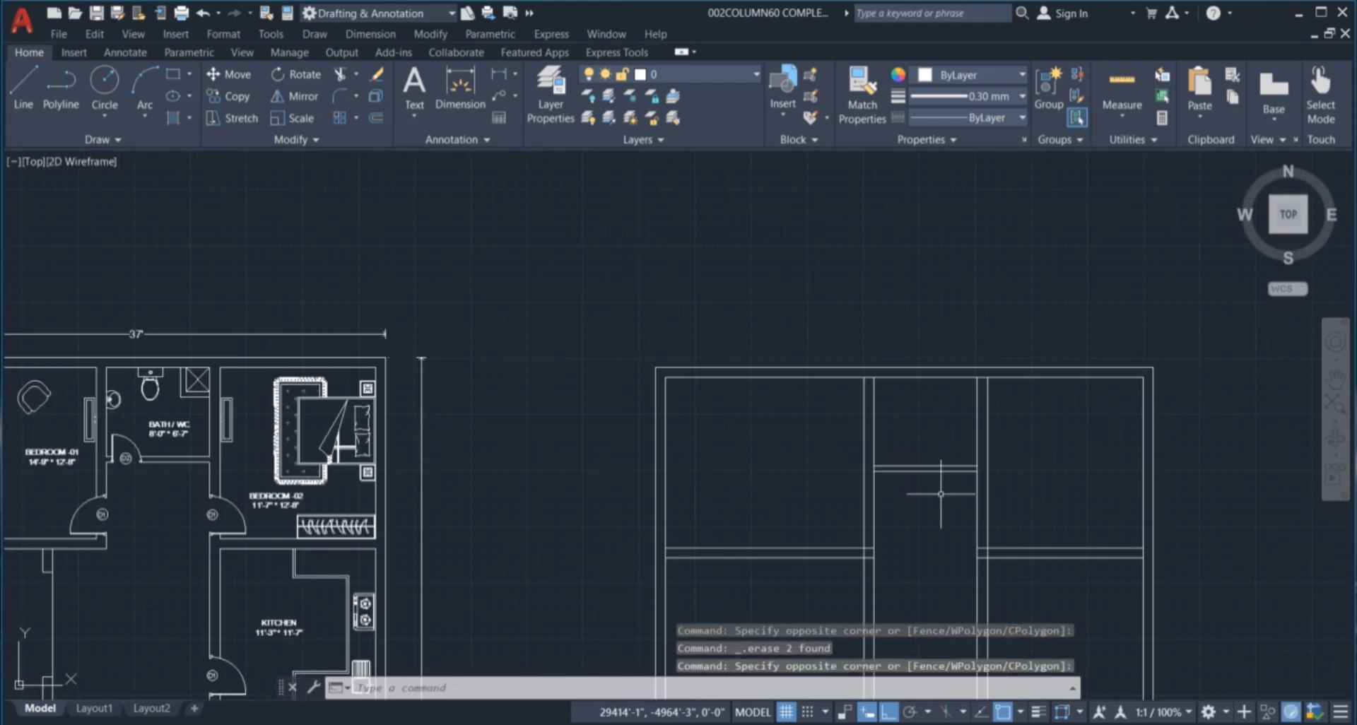
pyautogui.click(888, 487)
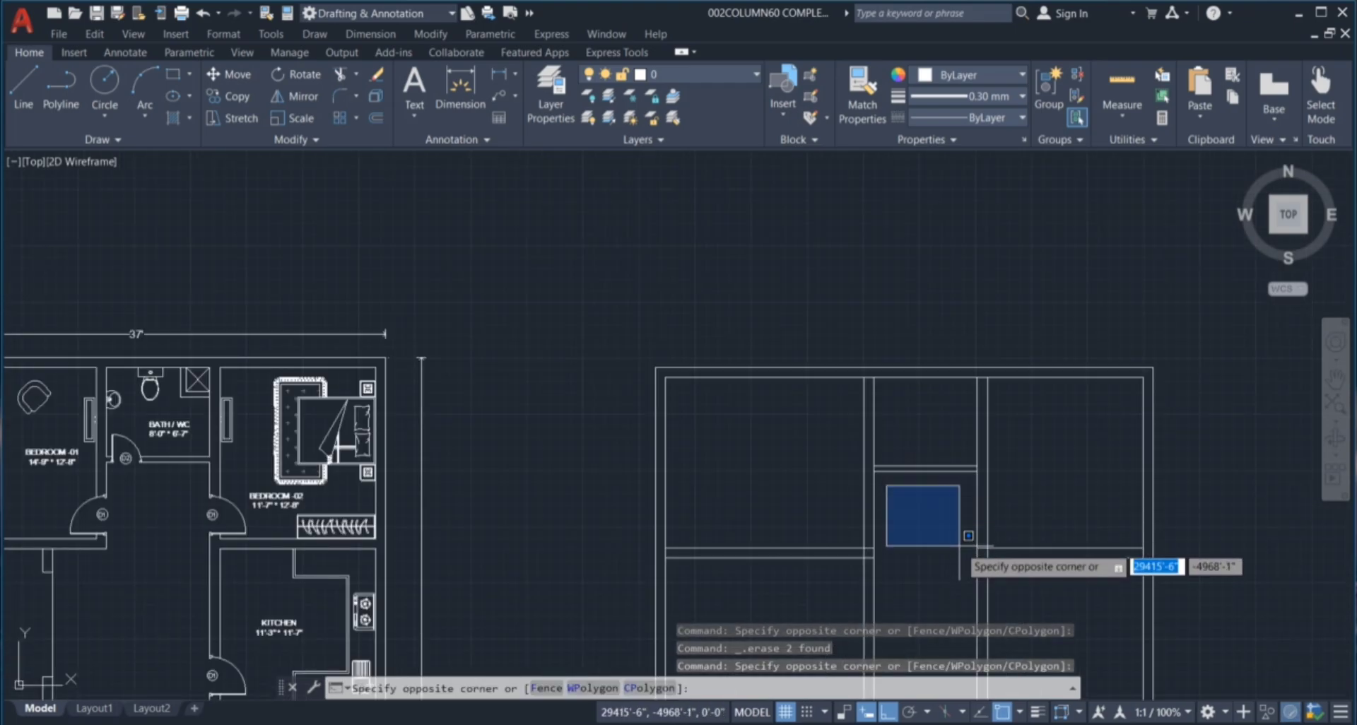
pyautogui.click(959, 546)
pyautogui.scroll(-1, 563, 518)
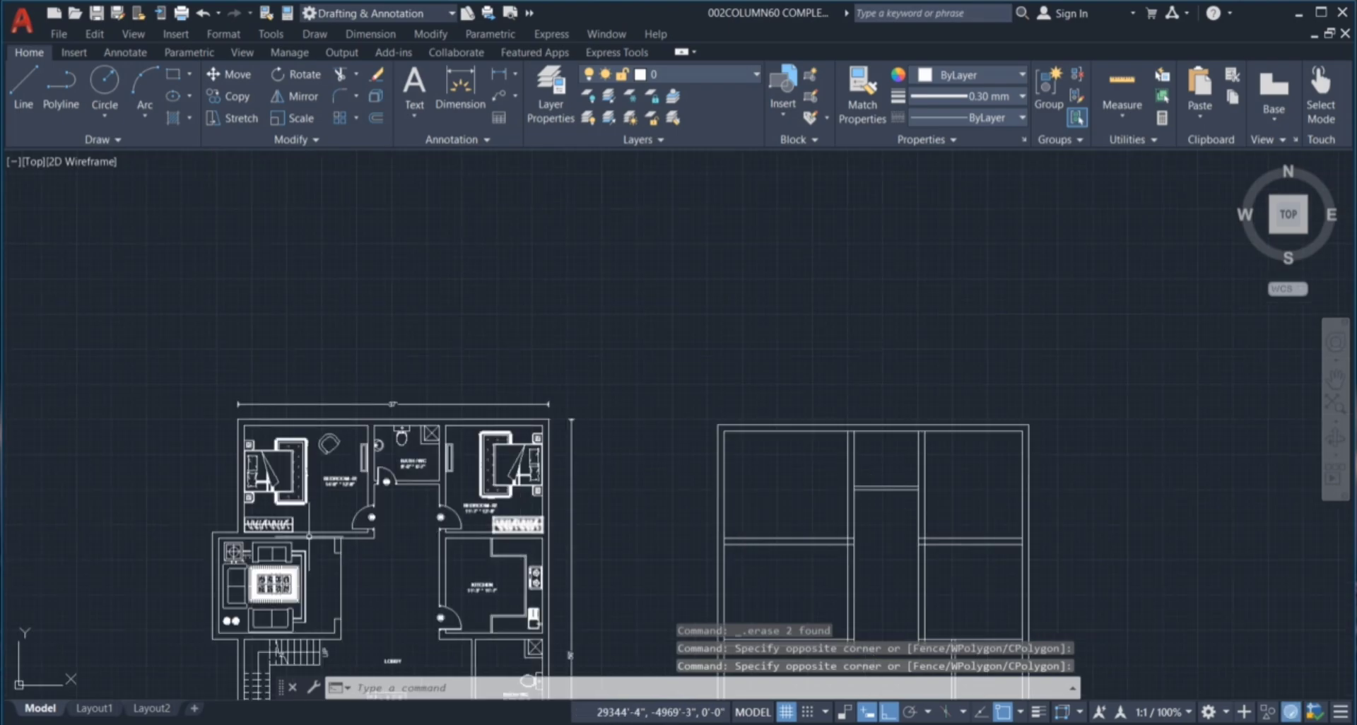
pyautogui.scroll(2, 322, 518)
pyautogui.click(477, 450)
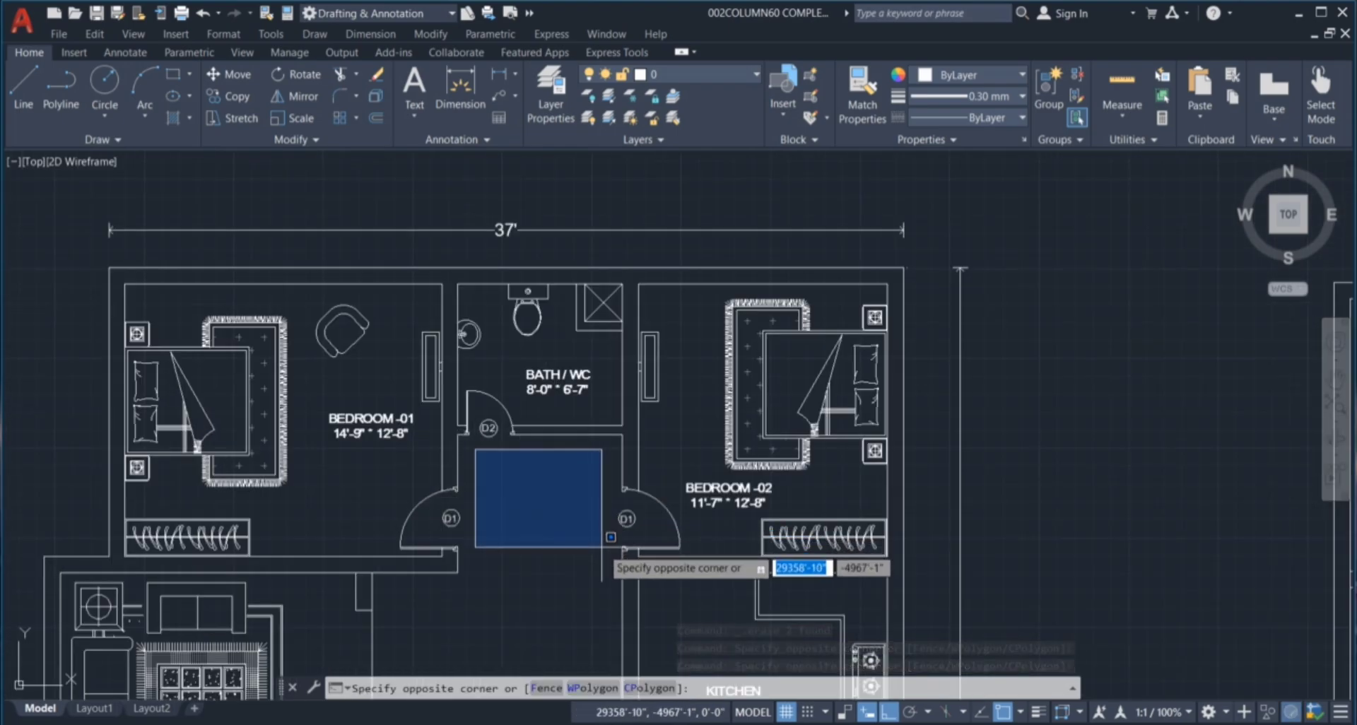
pyautogui.click(601, 544)
pyautogui.scroll(-4, 848, 523)
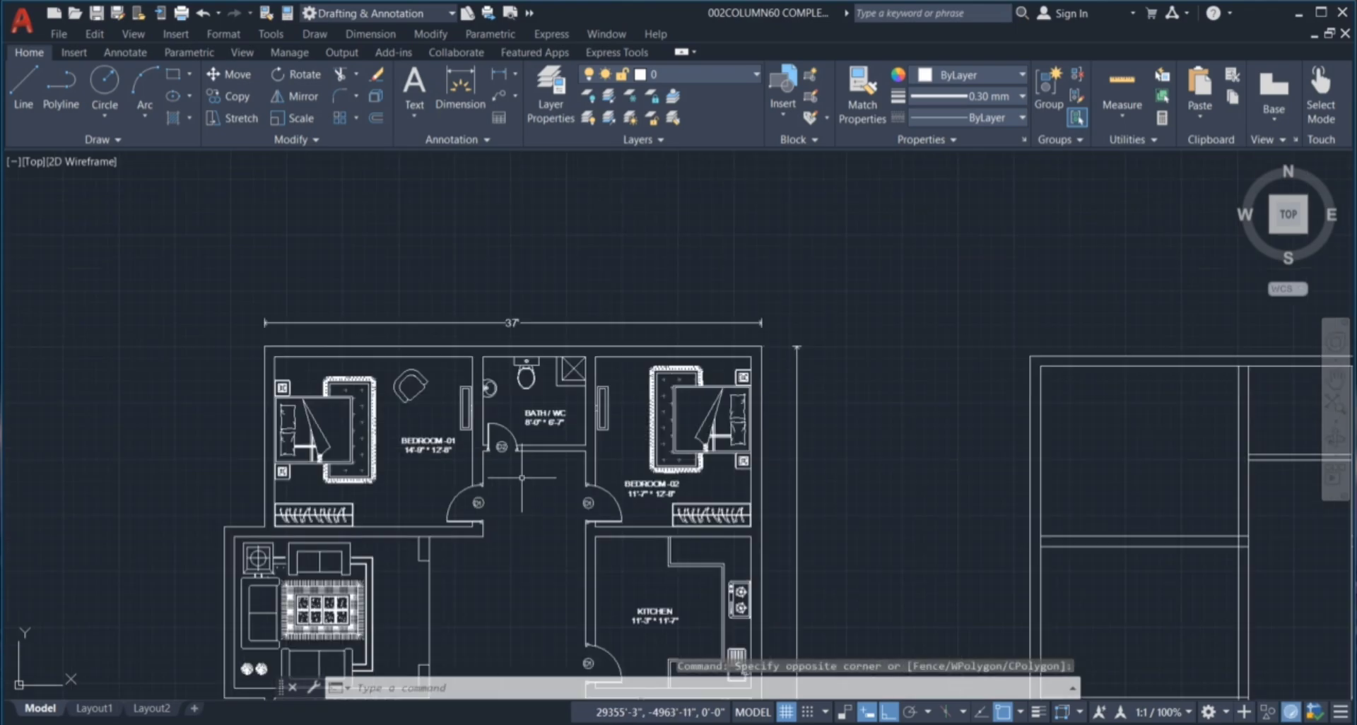
pyautogui.scroll(3, 952, 472)
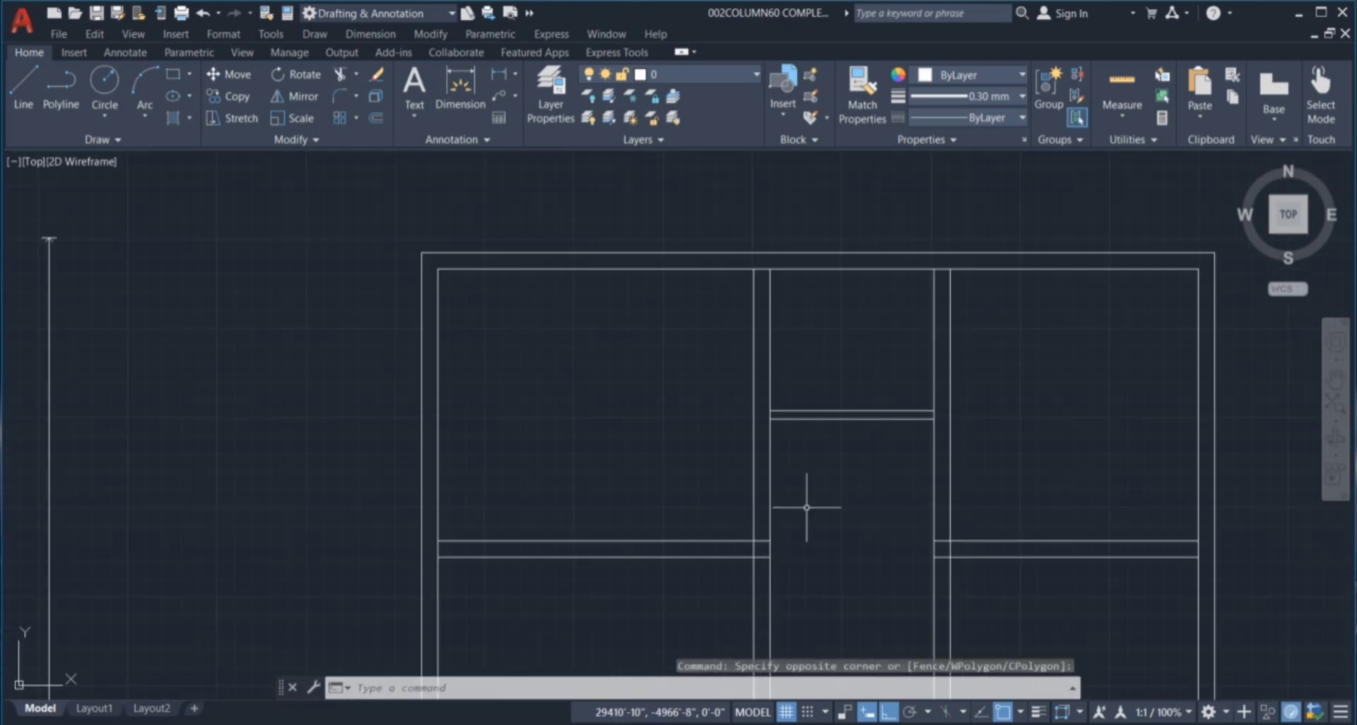
# Offset the east line of the bath's west partition wall 2" into the bath and passage.
pyautogui.press('Return')
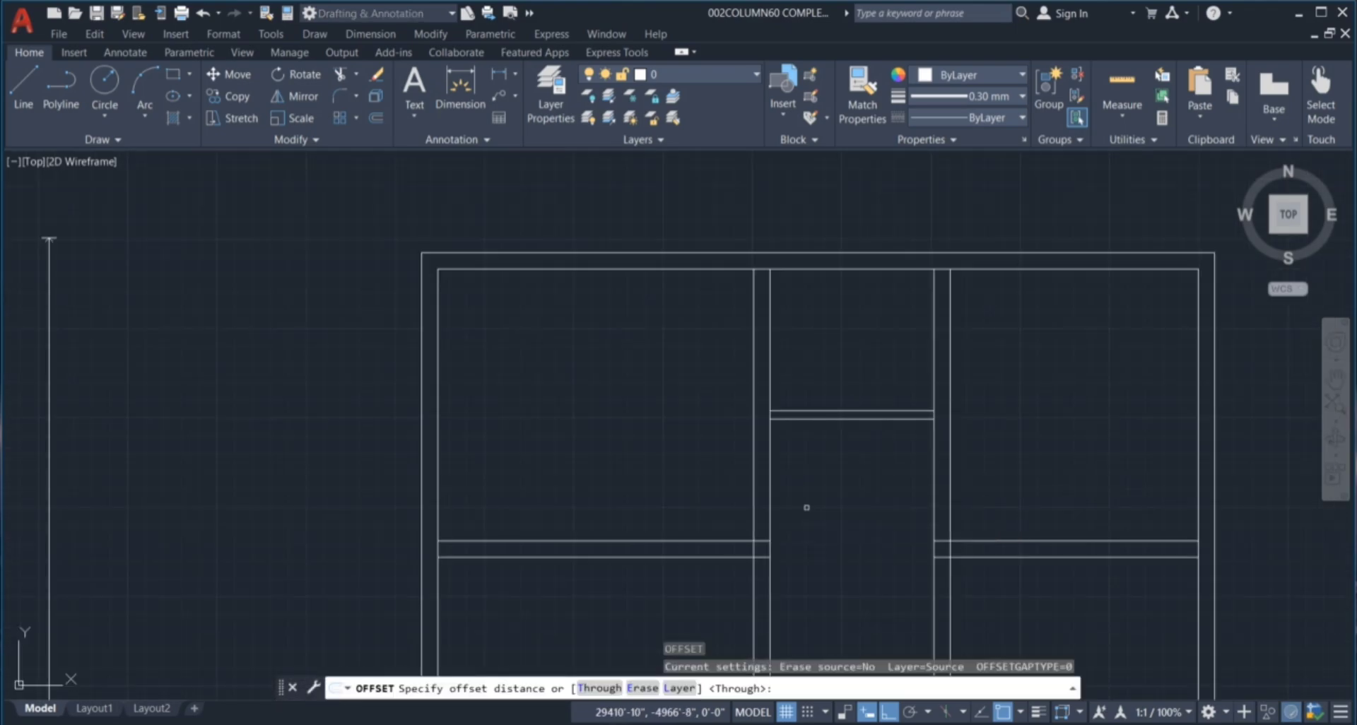
pyautogui.write('2"')
pyautogui.press('Return')
pyautogui.click(769, 364)
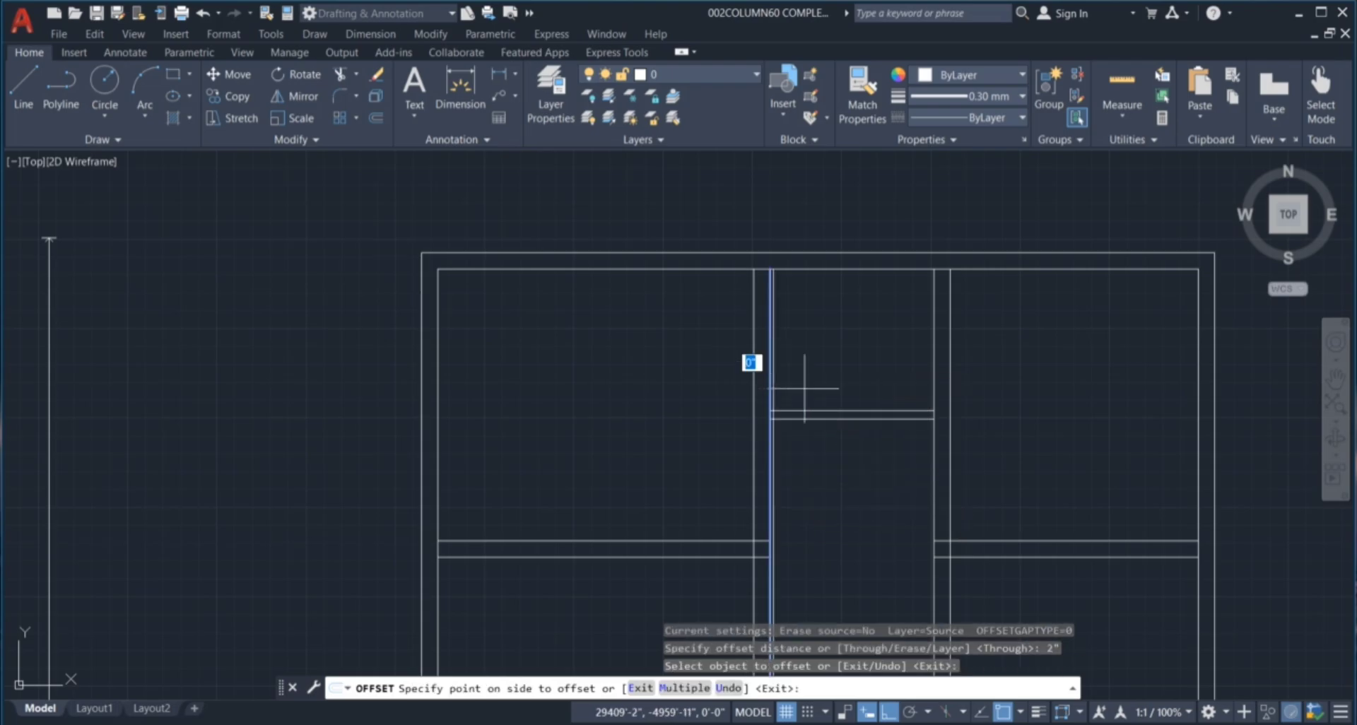
pyautogui.click(805, 385)
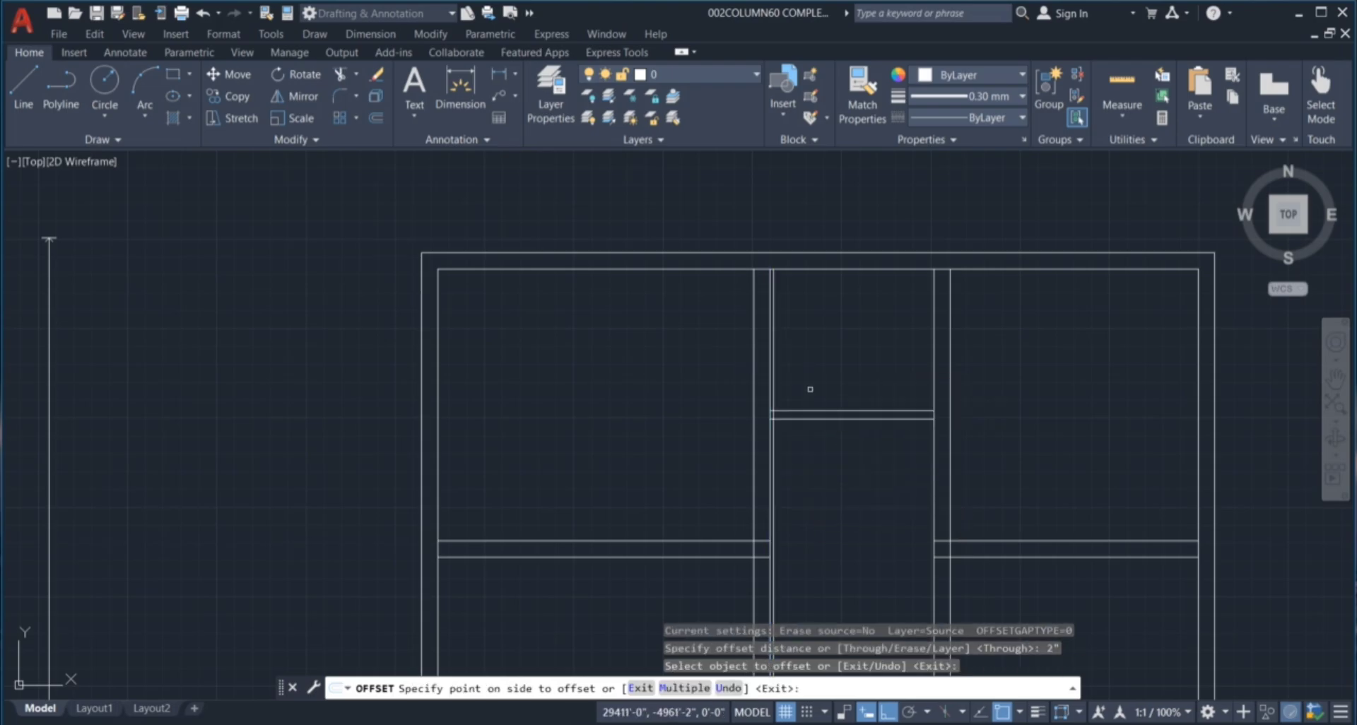
# Offset the upper lines of both bedrooms' south walls 2" northward into the rooms.
pyautogui.click(731, 539)
pyautogui.click(706, 509)
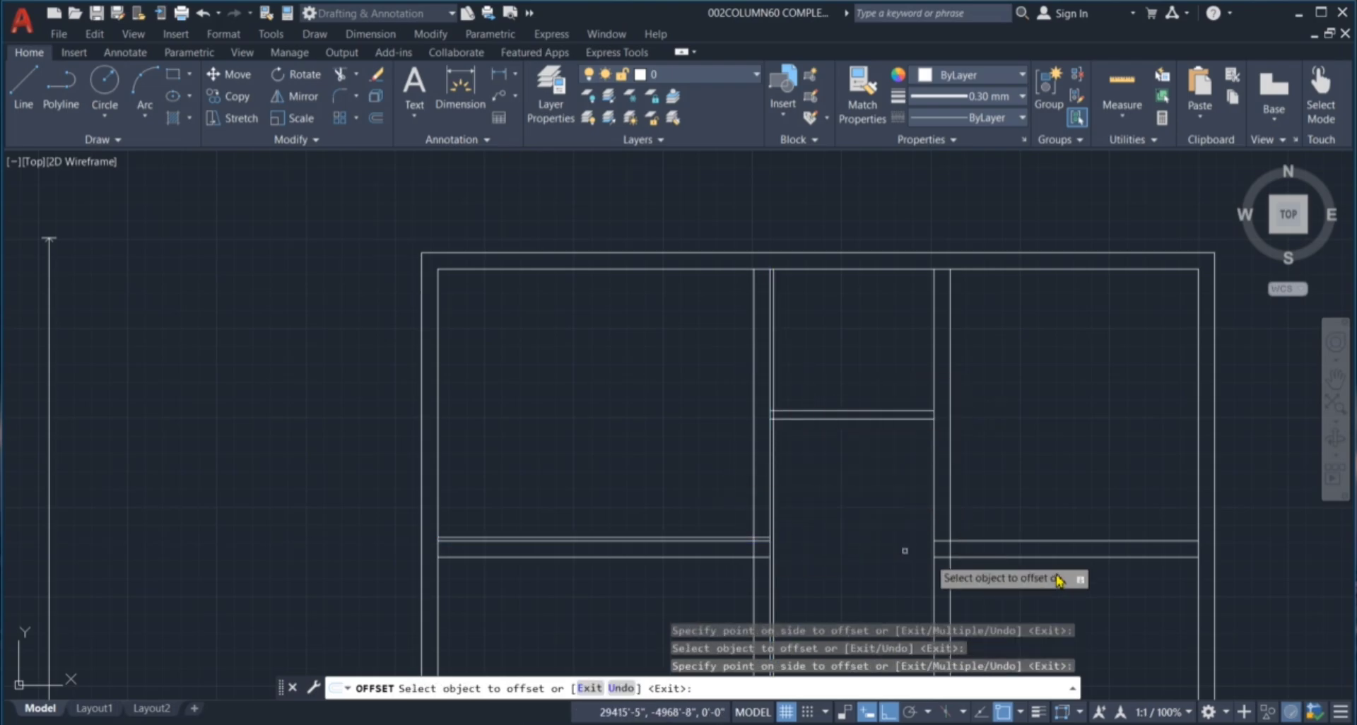
pyautogui.click(1032, 541)
pyautogui.click(1028, 455)
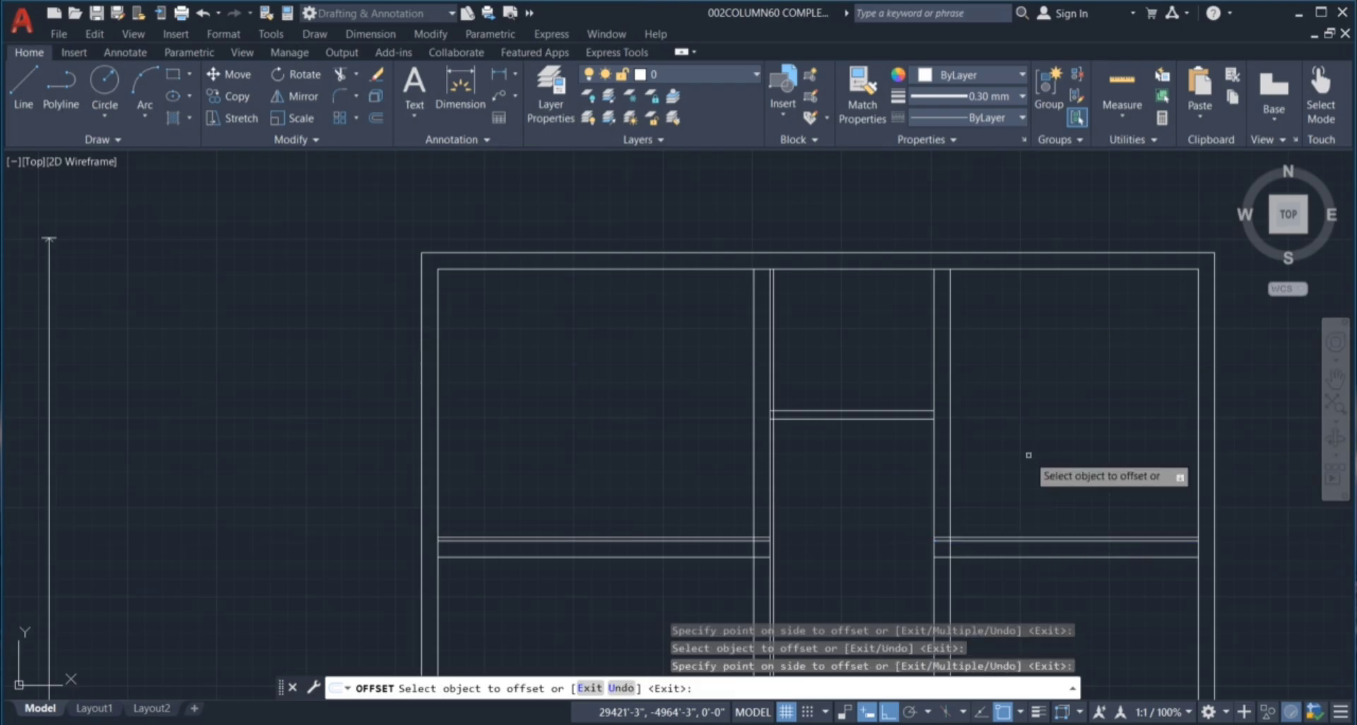
pyautogui.press('Escape')
pyautogui.press('Escape')
pyautogui.press('Escape')
pyautogui.press('Escape')
pyautogui.scroll(6, 967, 547)
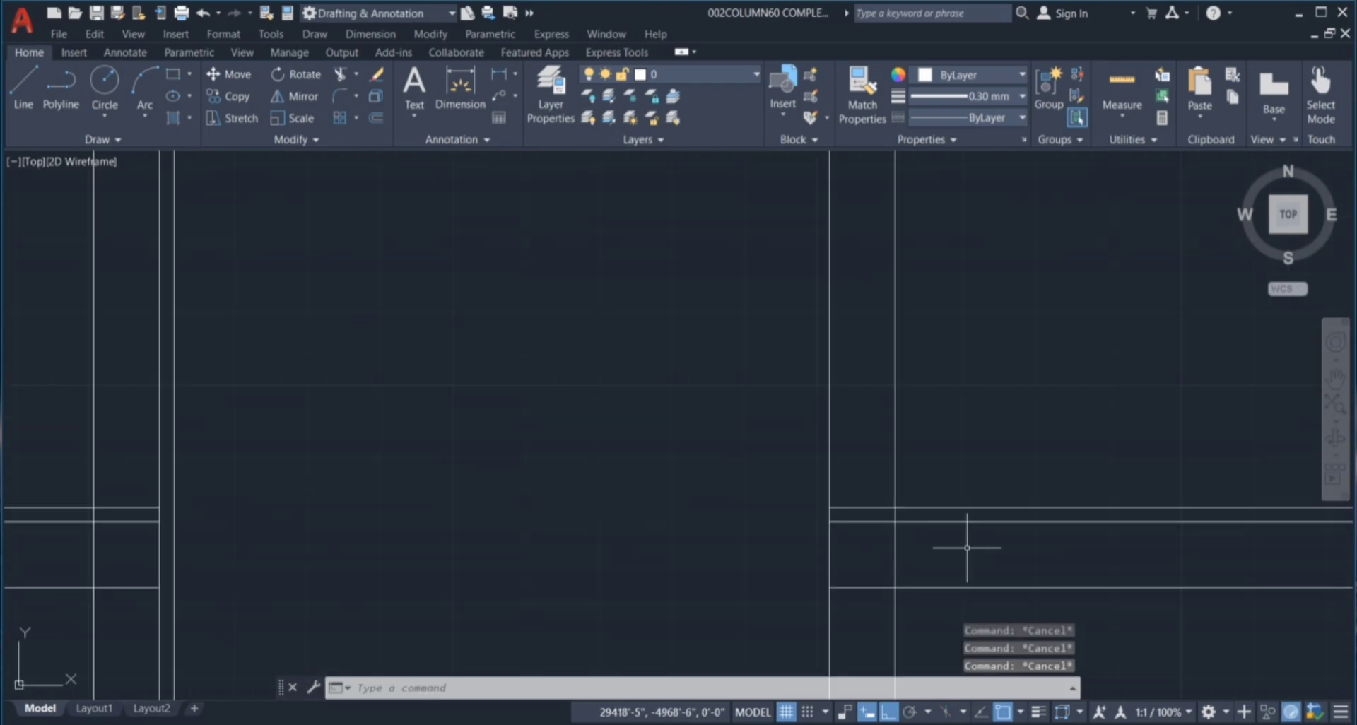
# Trim the surplus upper horizontal line of the cross wall beyond the wall on the corridor's right side.
pyautogui.write('TR')
pyautogui.press('Return')
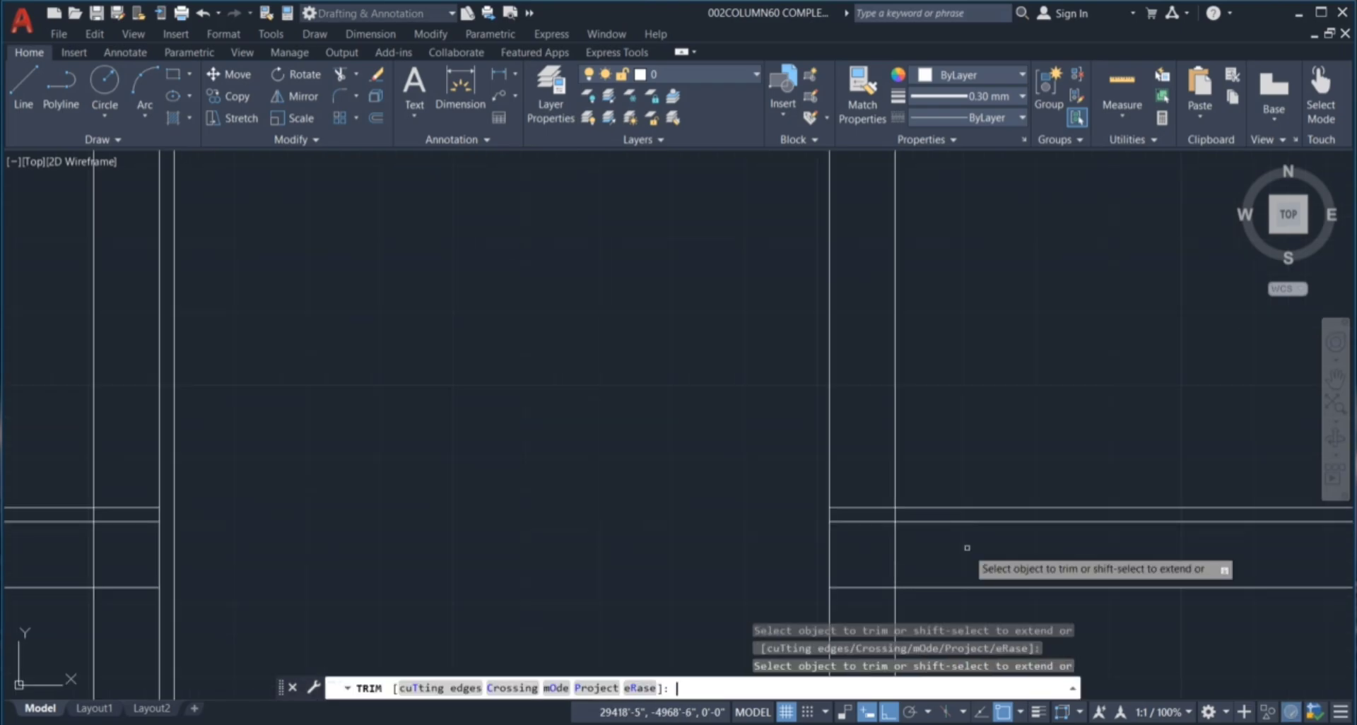
pyautogui.moveTo(1029, 518); pyautogui.dragTo(1024, 503)
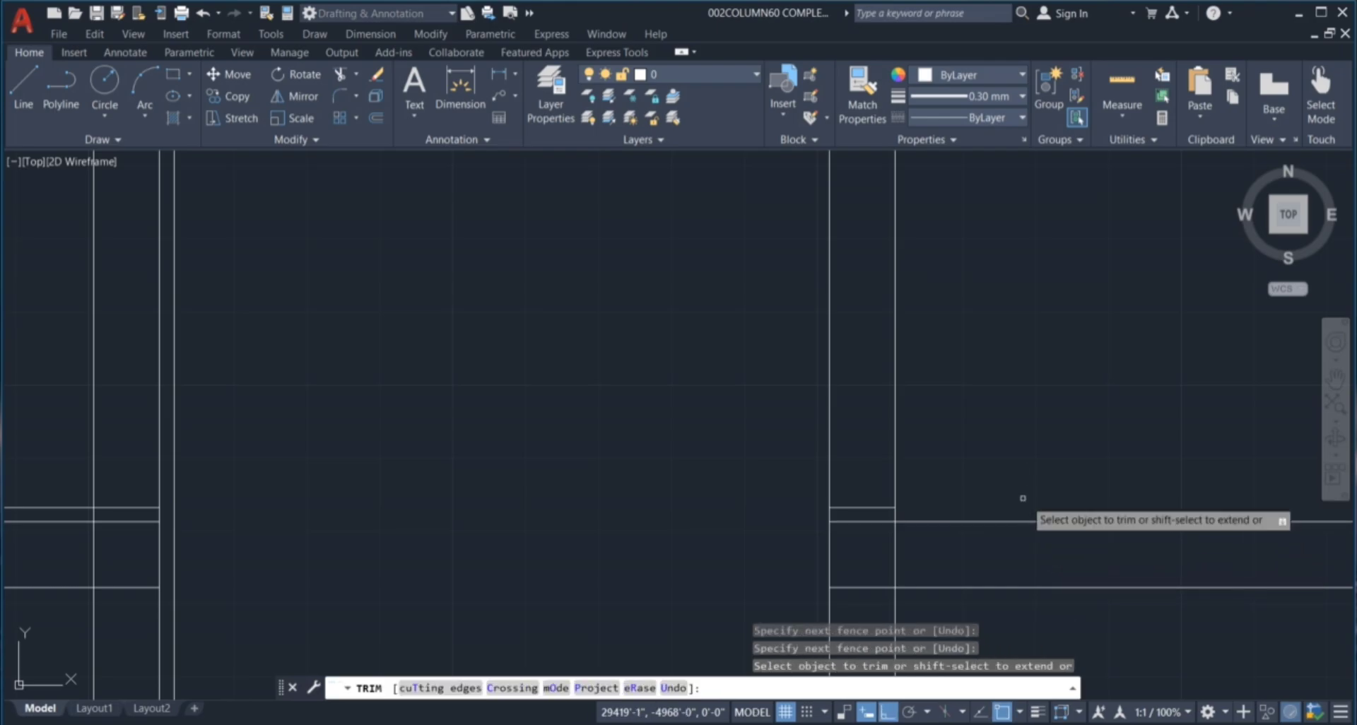
# Try to trim the overlapping wall lines inside the right corridor wall junction, and undo that trim.
pyautogui.scroll(6, 863, 534)
pyautogui.moveTo(863, 534); pyautogui.dragTo(957, 594)
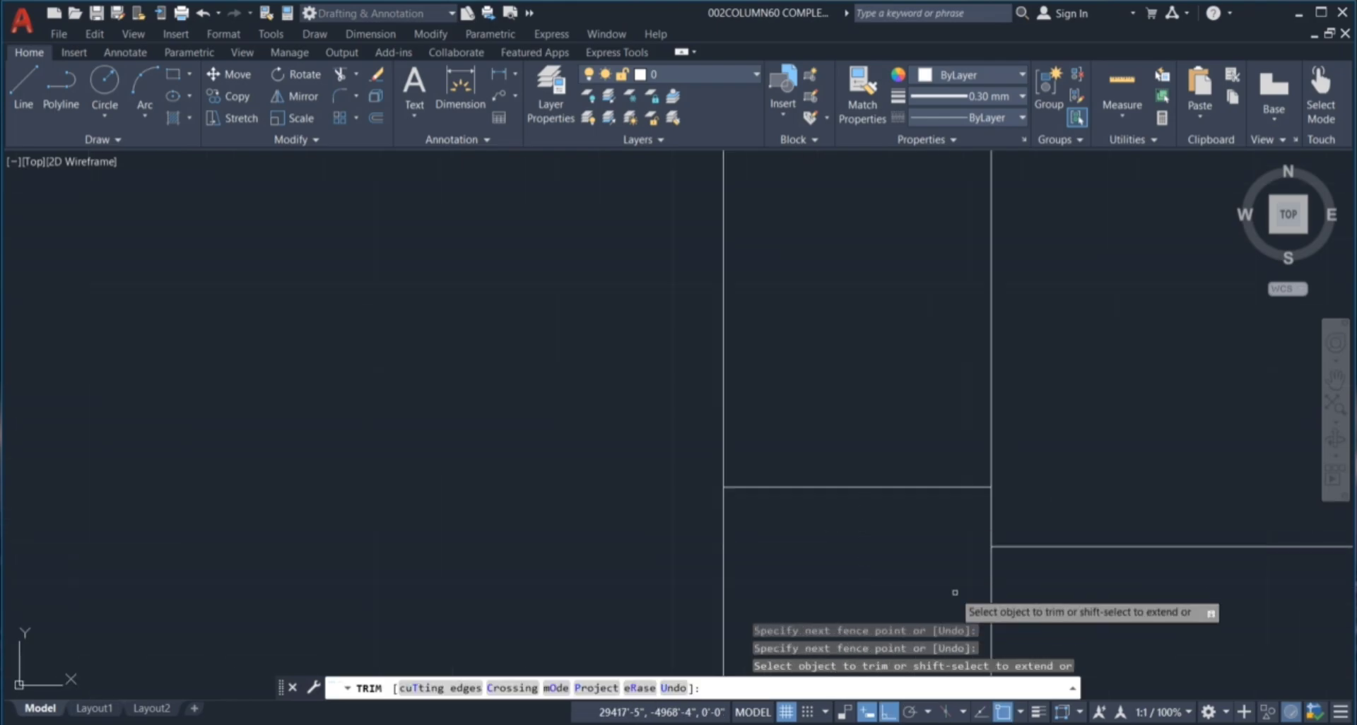
pyautogui.scroll(-3, 946, 565)
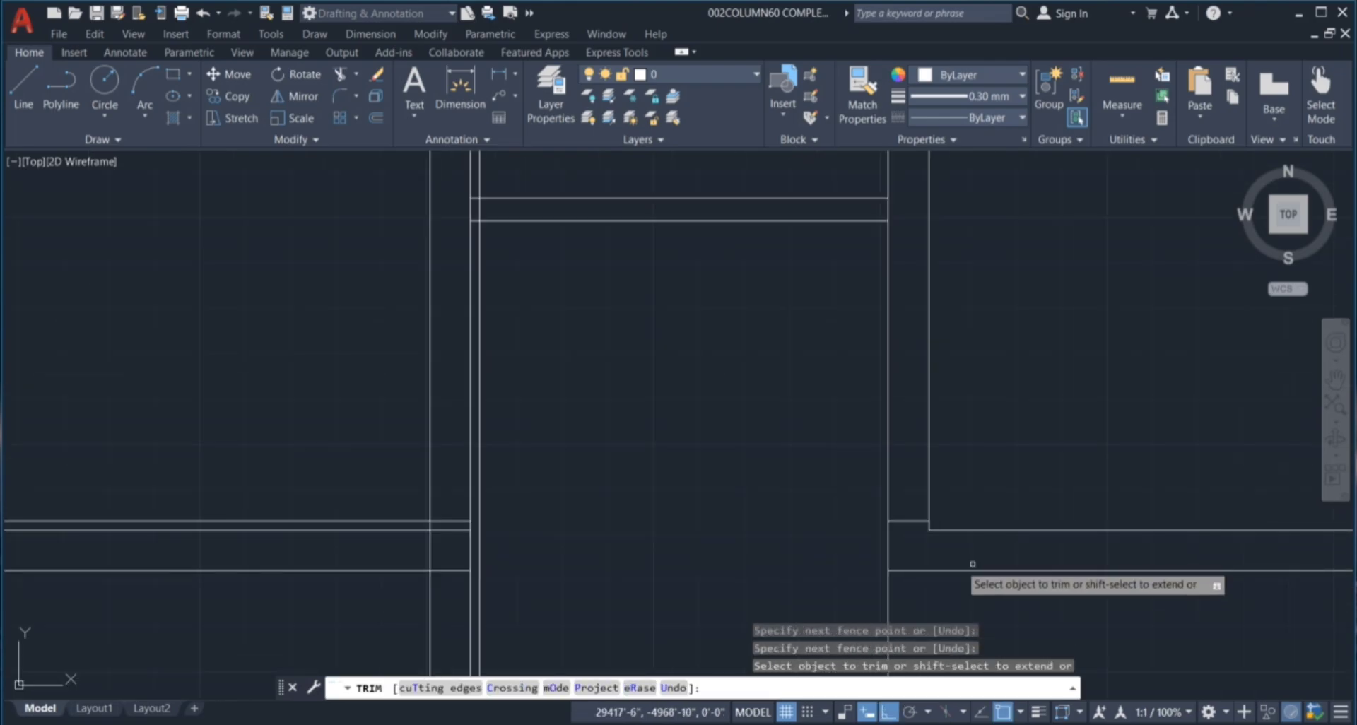
pyautogui.scroll(-3, 943, 508)
pyautogui.scroll(-3, 965, 396)
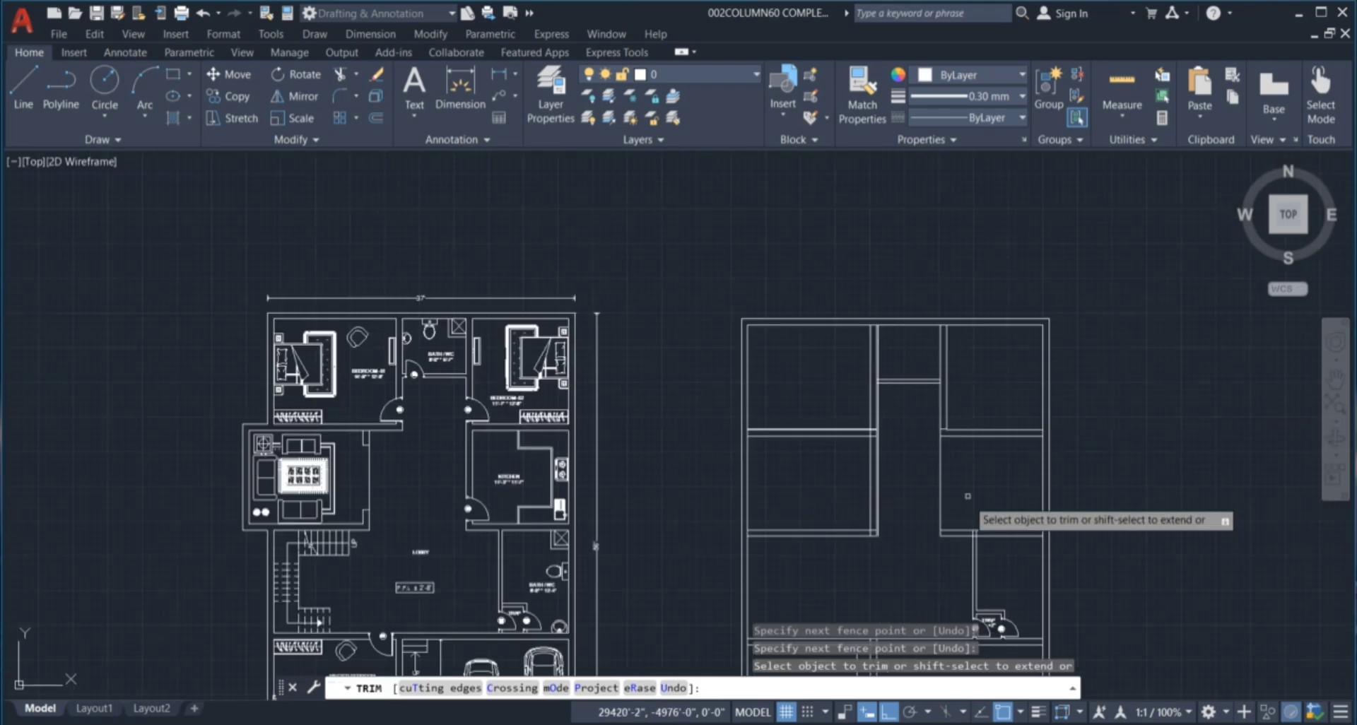
pyautogui.hotkey('ctrl', 'z')
# Trim the crossing vertical and horizontal lines inside the wall junction on the corridor's right side.
pyautogui.scroll(-3, 943, 467)
pyautogui.scroll(-2, 915, 381)
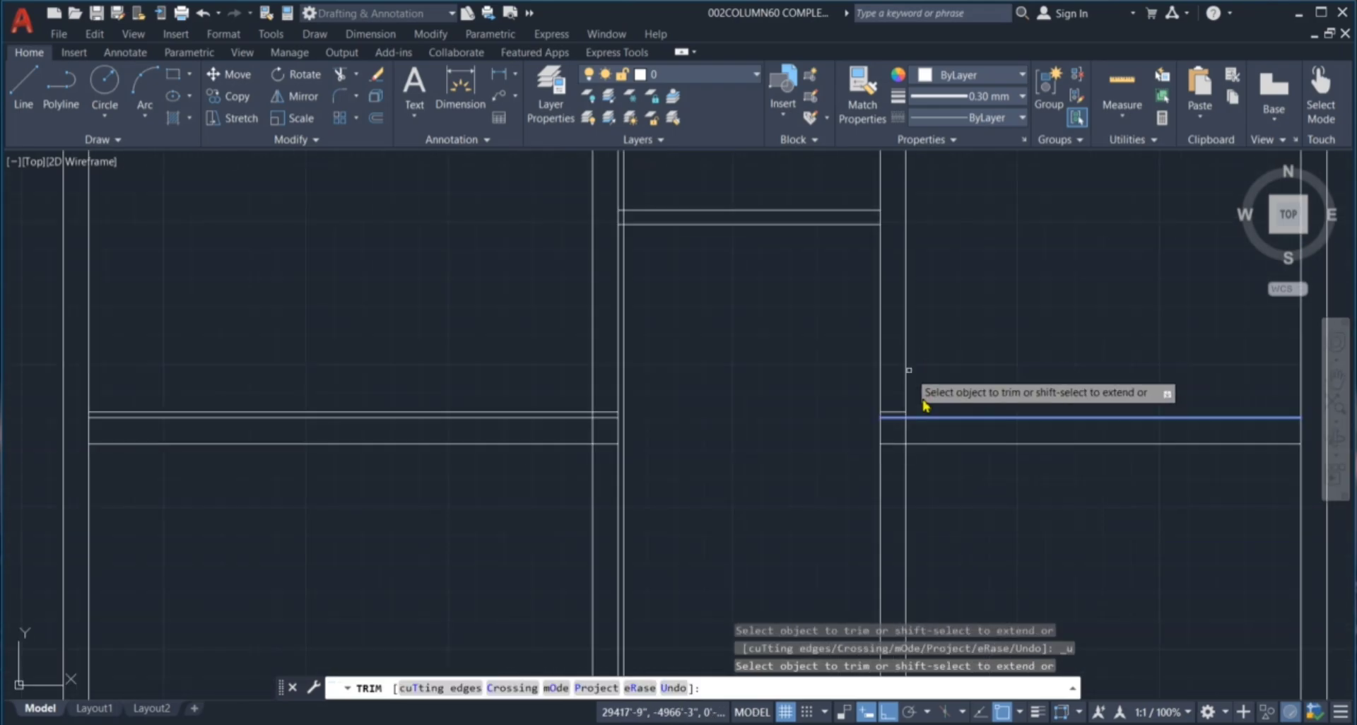
pyautogui.scroll(2, 907, 431)
pyautogui.click(905, 431)
pyautogui.click(891, 432)
pyautogui.press('Return')
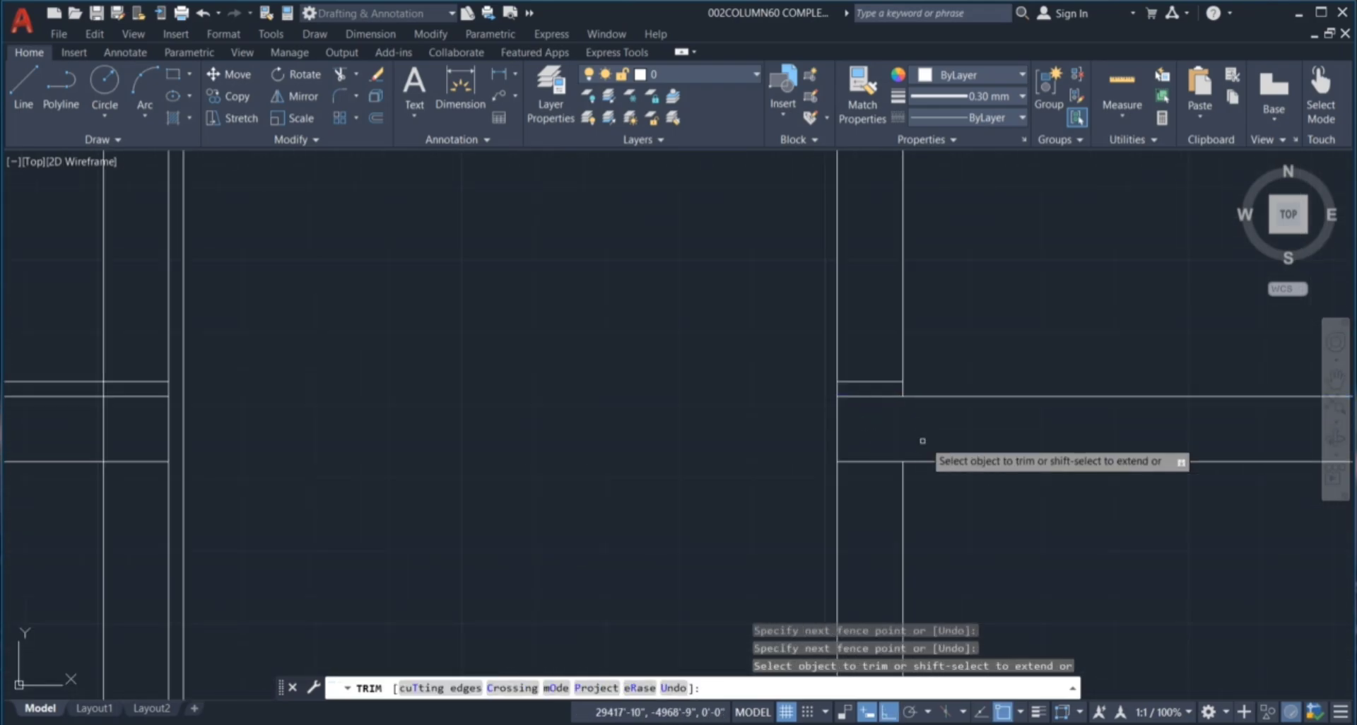
pyautogui.click(874, 393)
pyautogui.press('Return')
# Trim the crossing wall lines inside the junction on the corridor's left side, including the surplus upper horizontal line.
pyautogui.scroll(2, 911, 433)
pyautogui.scroll(5, 752, 424)
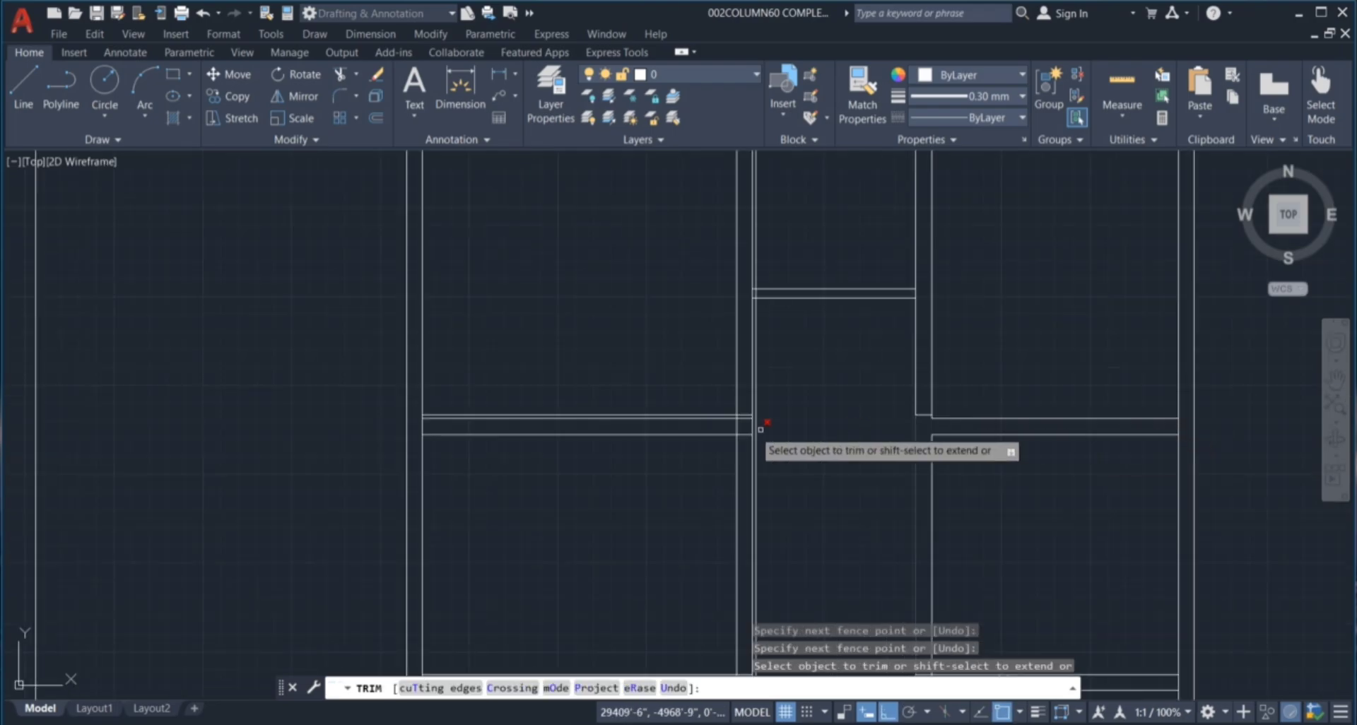
pyautogui.click(732, 535)
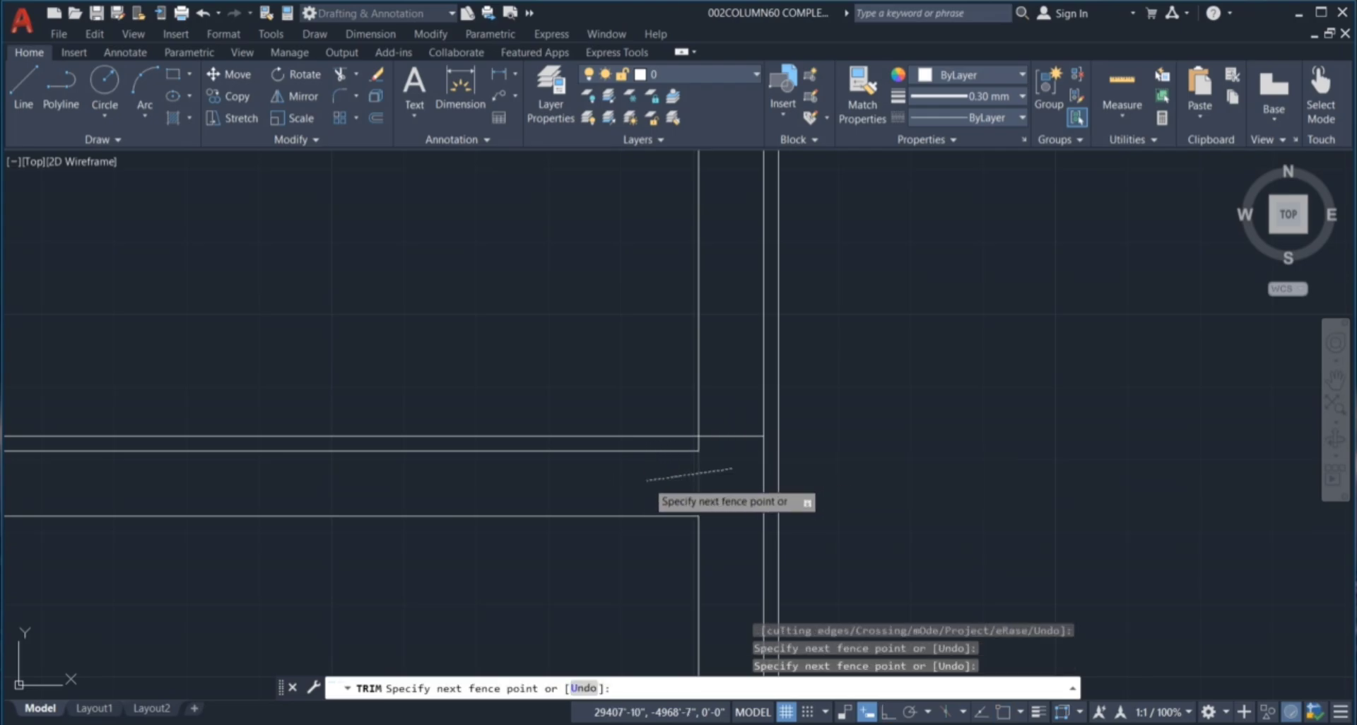
pyautogui.click(653, 472)
pyautogui.press('Return')
pyautogui.click(671, 438)
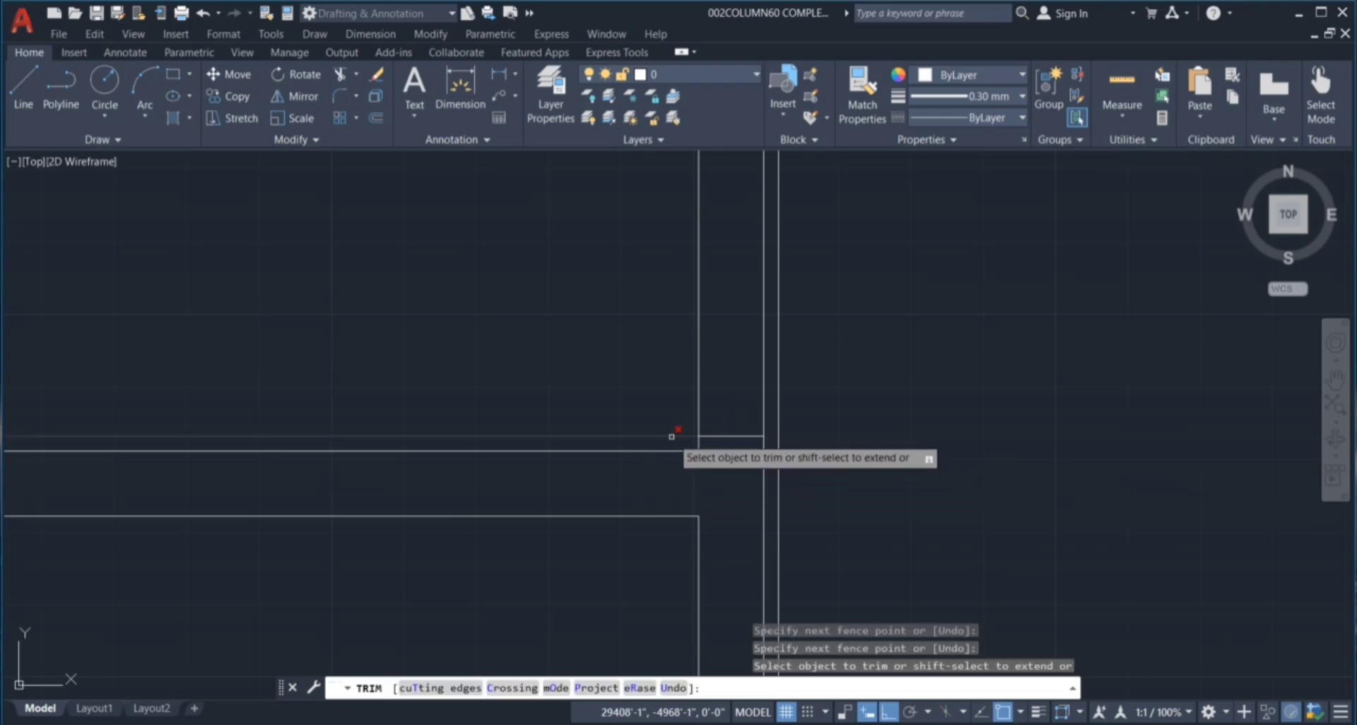
# Trim the vertical line closing the left end of the bathroom's lower wall, between its two horizontal lines.
pyautogui.scroll(-3, 742, 435)
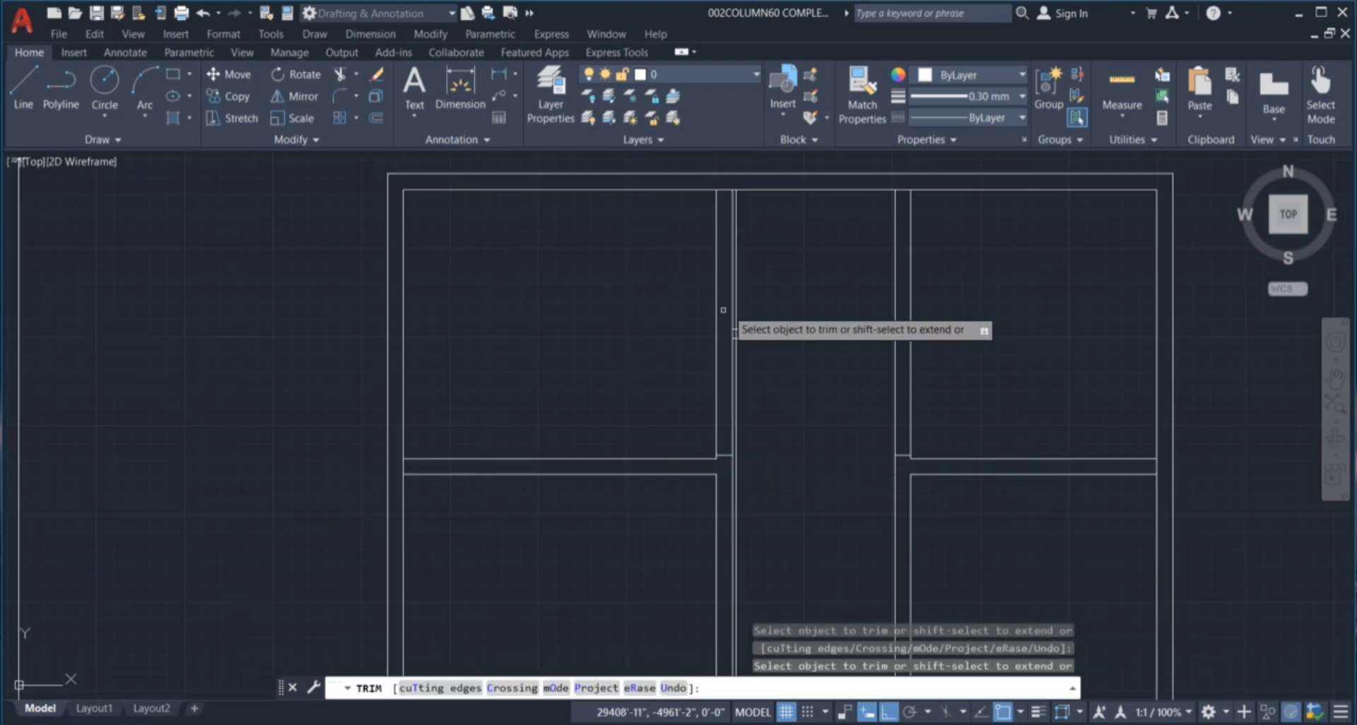
pyautogui.scroll(5, 730, 324)
pyautogui.click(611, 350)
pyautogui.click(650, 363)
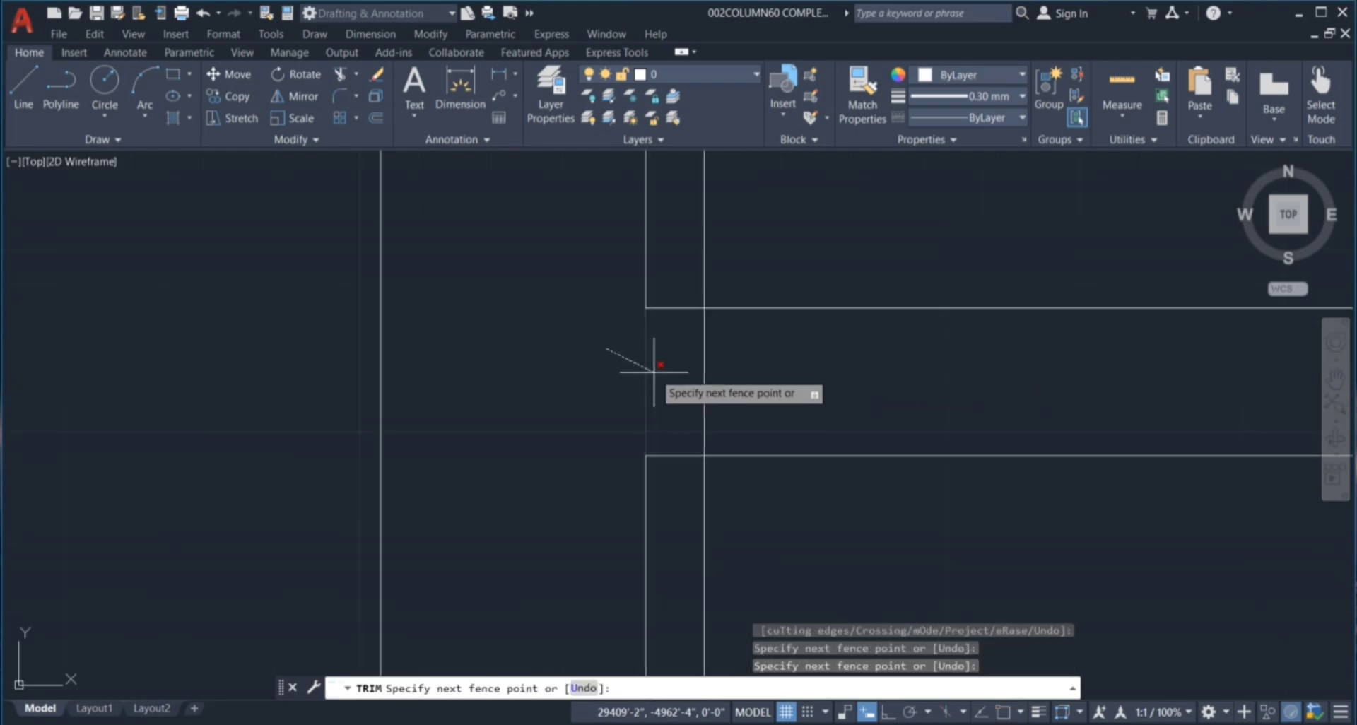
pyautogui.press('Return')
# Try to trim the short upper horizontal segment at the bathroom wall's left junction, and undo that trim.
pyautogui.click(645, 324)
pyautogui.click(678, 294)
pyautogui.press('Return')
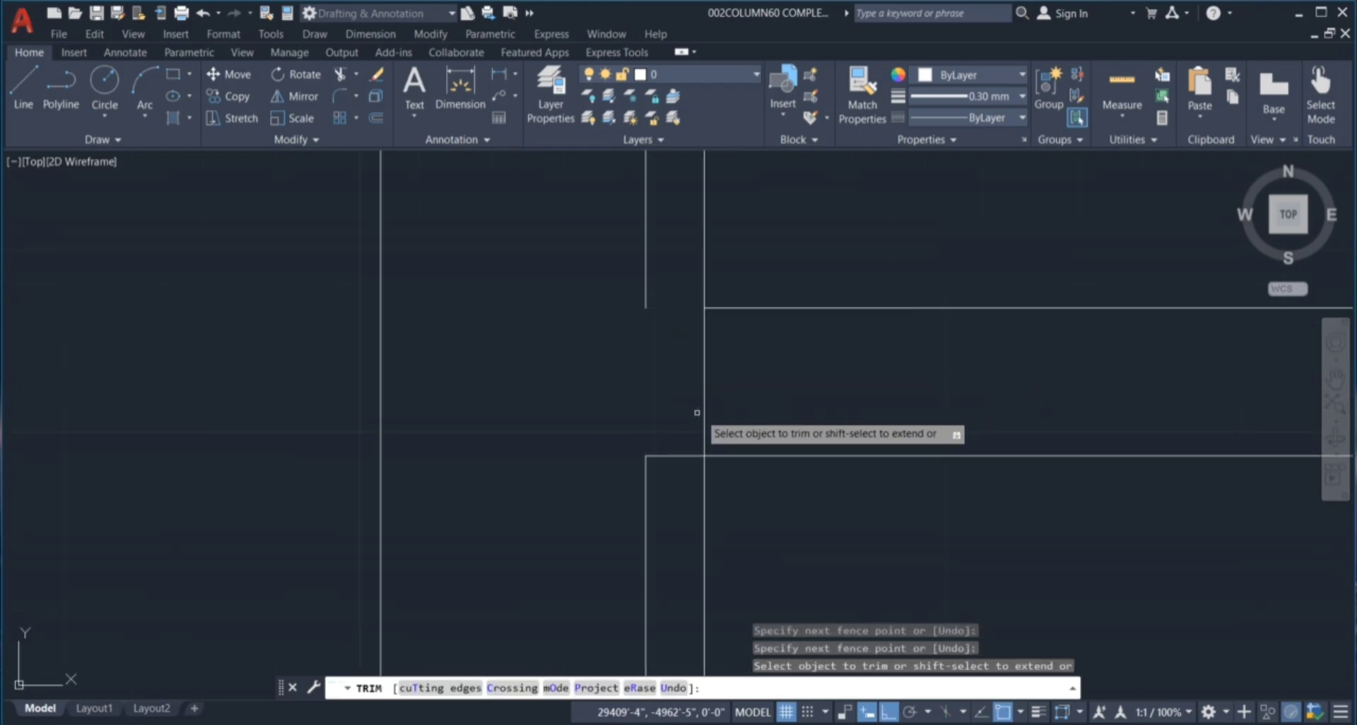
pyautogui.hotkey('ctrl', 'z')
# Trim the extra vertical line above and below the bathroom's lower wall and finish trimming.
pyautogui.scroll(-2, 680, 369)
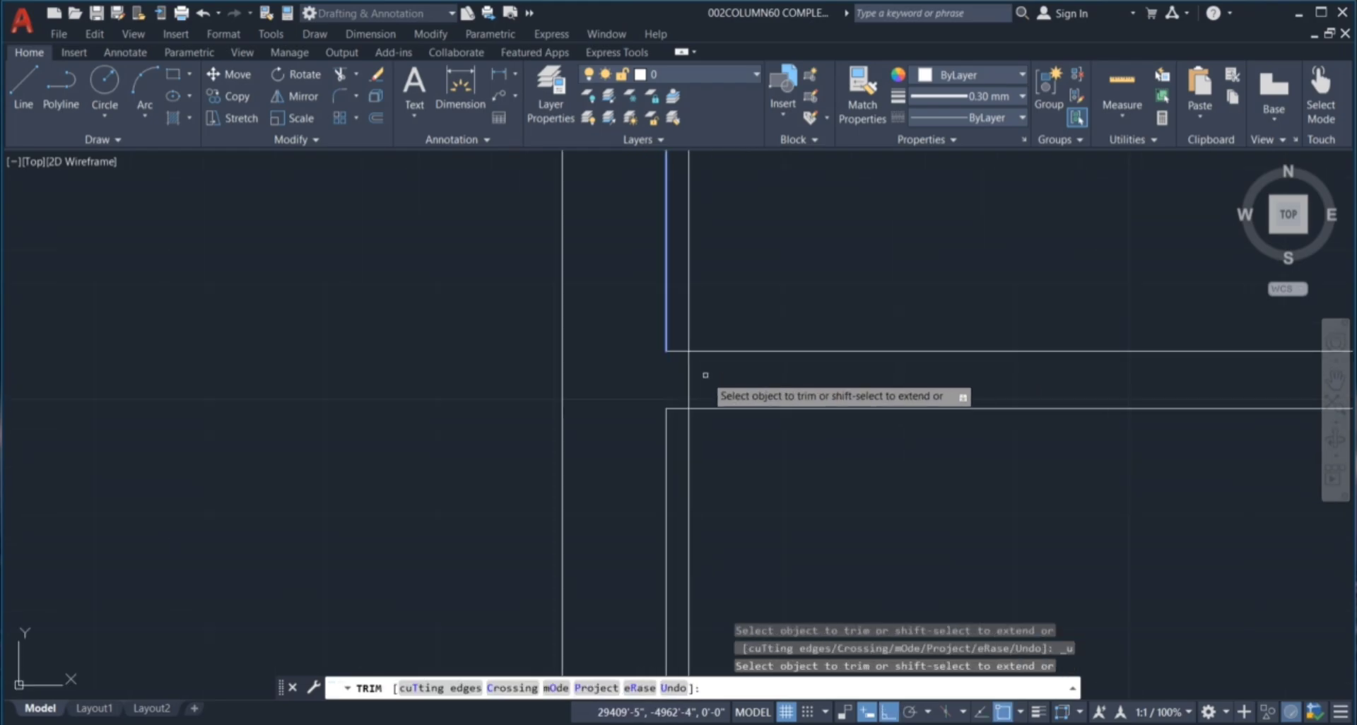
pyautogui.click(720, 323)
pyautogui.press('Return')
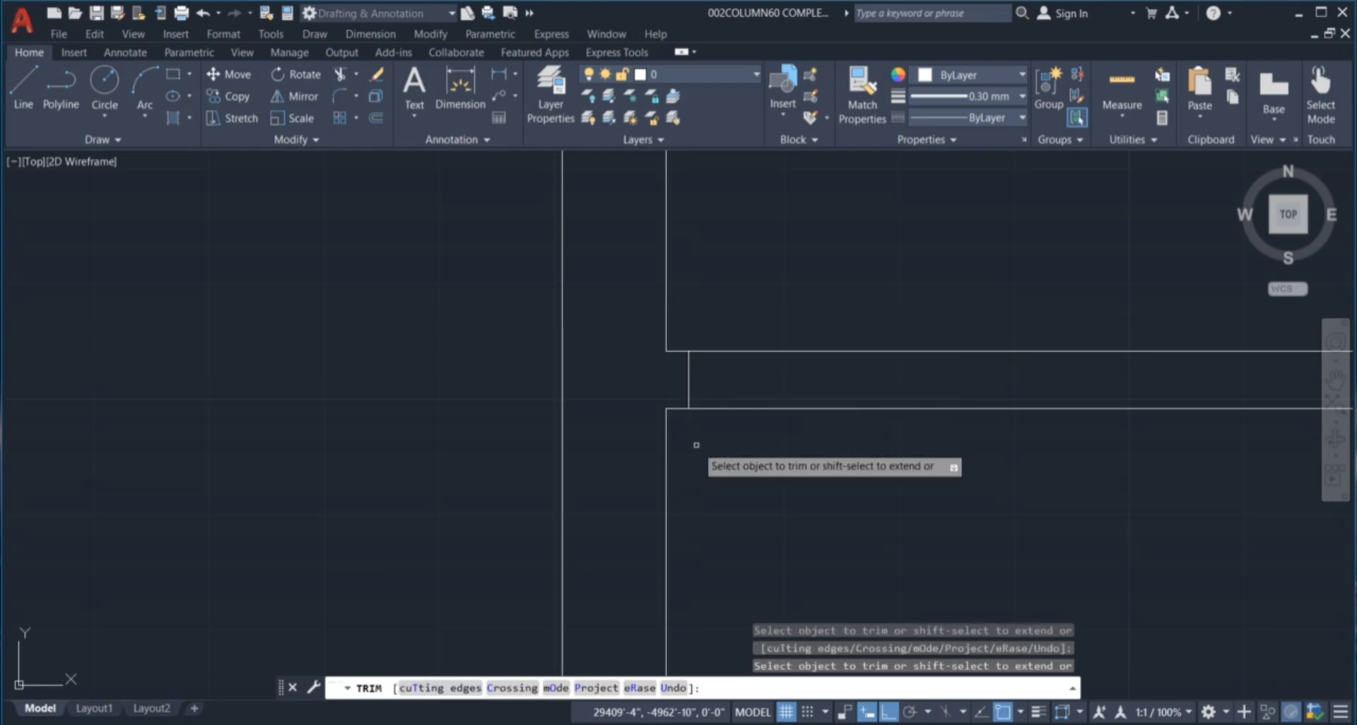
pyautogui.scroll(-1, 671, 435)
pyautogui.scroll(-2, 774, 445)
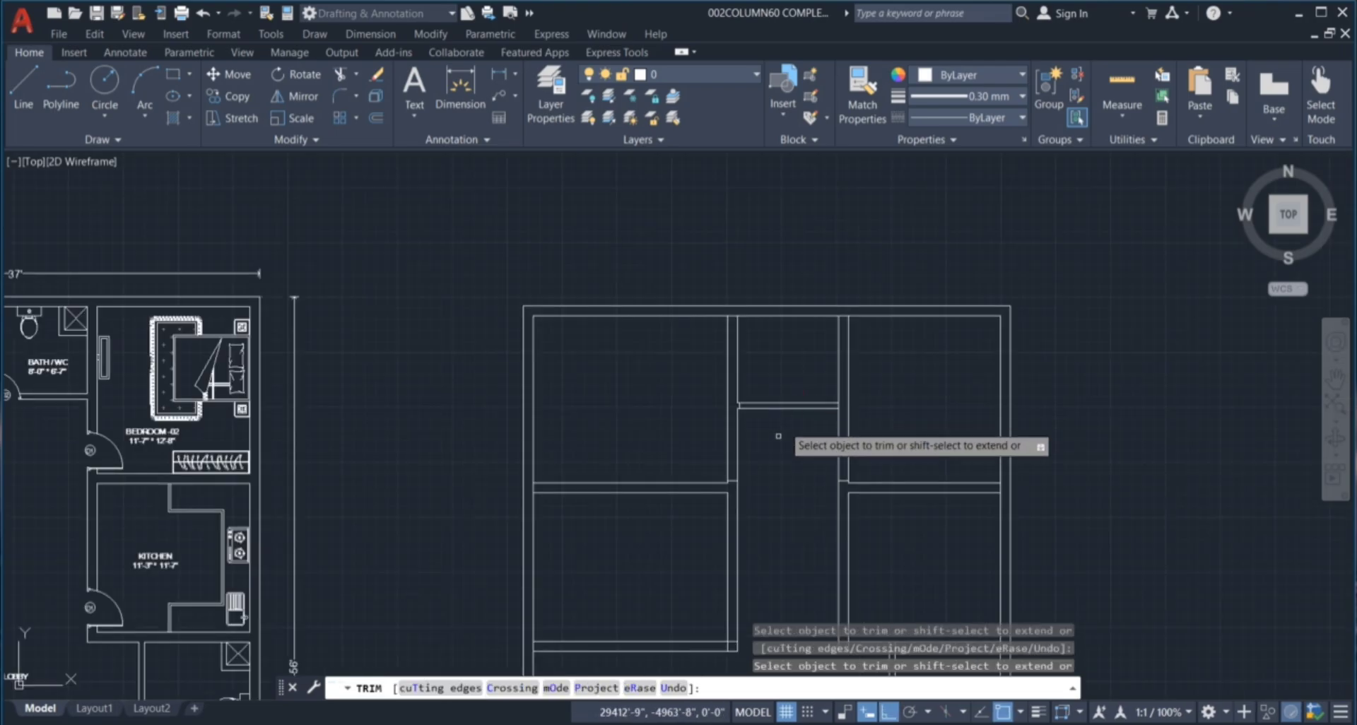
pyautogui.press('Escape')
pyautogui.press('Escape')
pyautogui.press('Escape')
pyautogui.press('Escape')
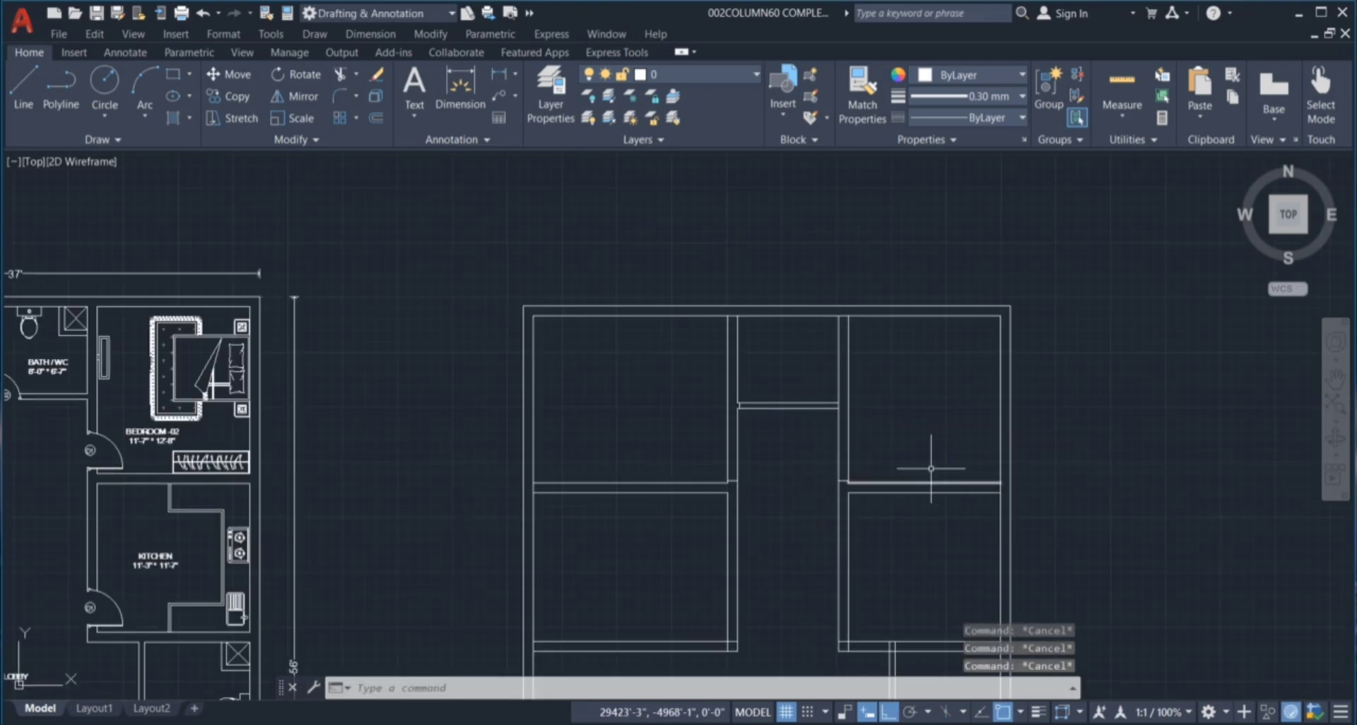
# Copy the D1 doors of Bedroom-01 and Bedroom-02 from the furnished plan into the new plan's corridor walls, based on the left door's lower jamb.
pyautogui.scroll(-2, 844, 341)
pyautogui.scroll(2, 479, 357)
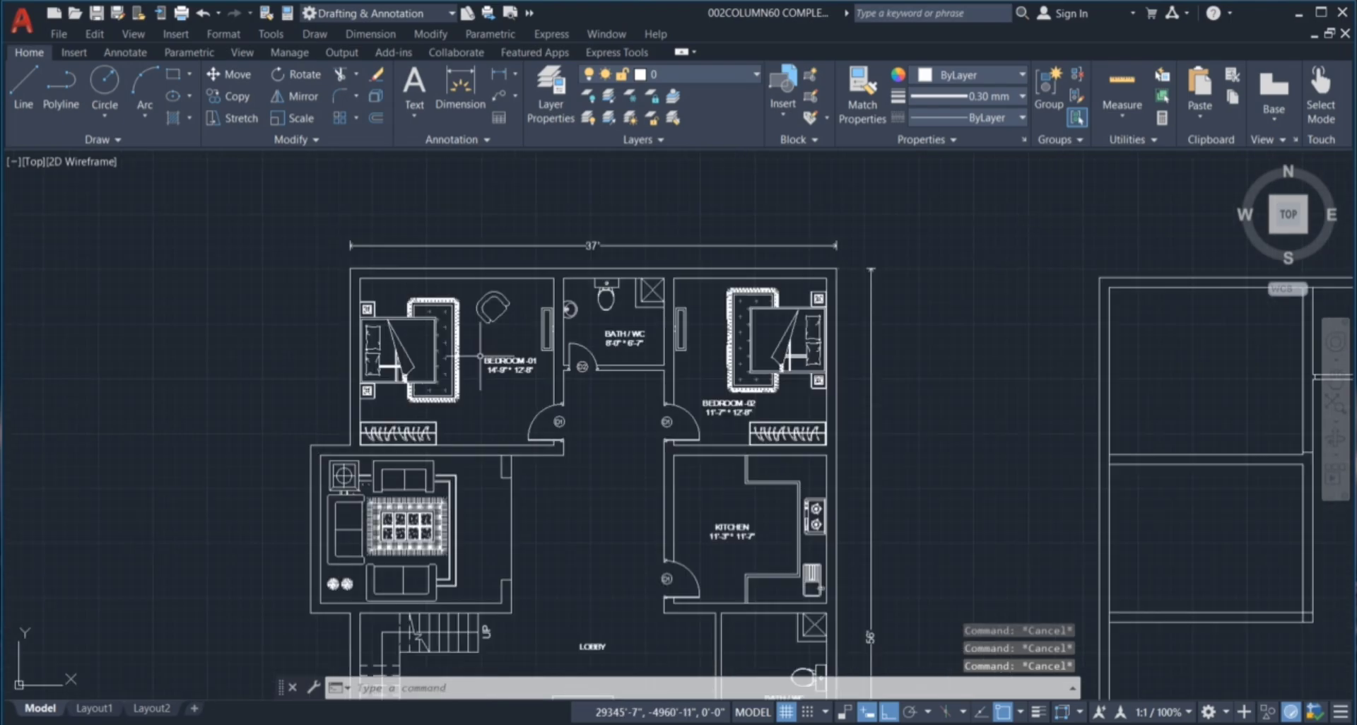
pyautogui.scroll(5, 559, 422)
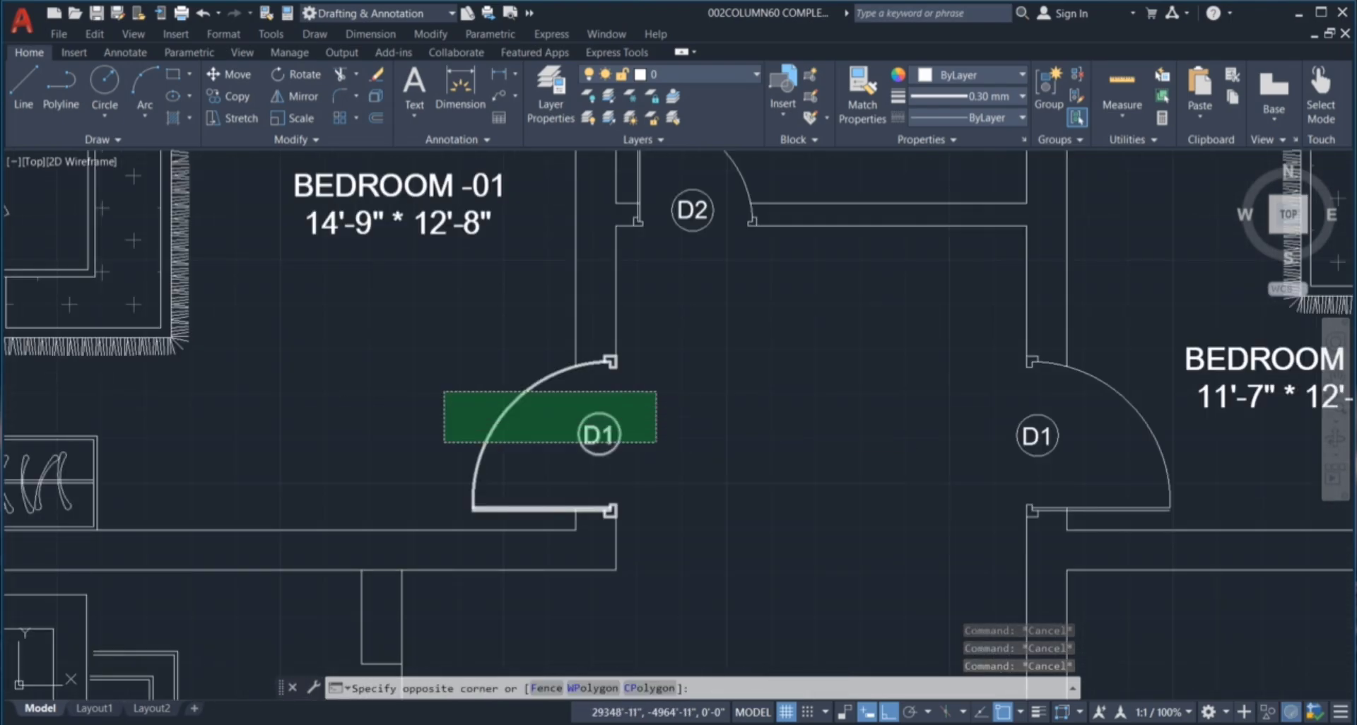
pyautogui.click(439, 385)
pyautogui.scroll(-4, 702, 418)
pyautogui.scroll(2, 869, 420)
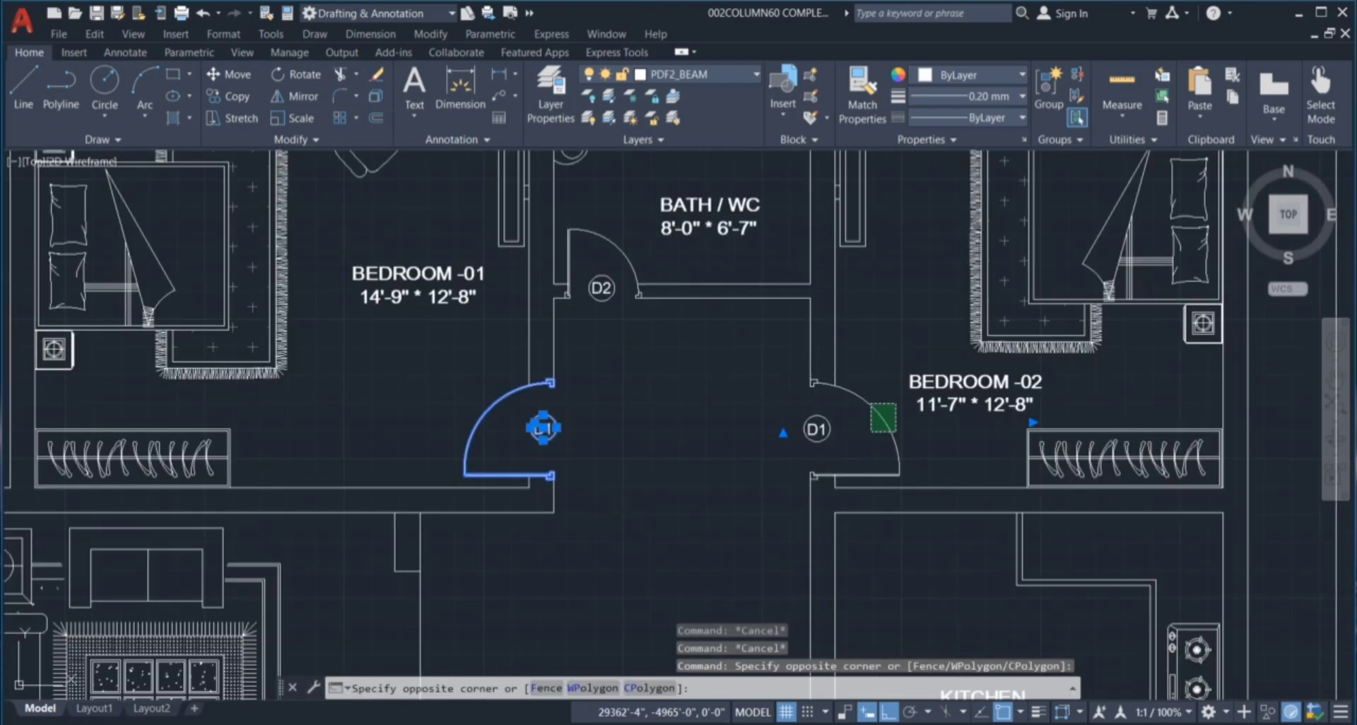
pyautogui.click(766, 455)
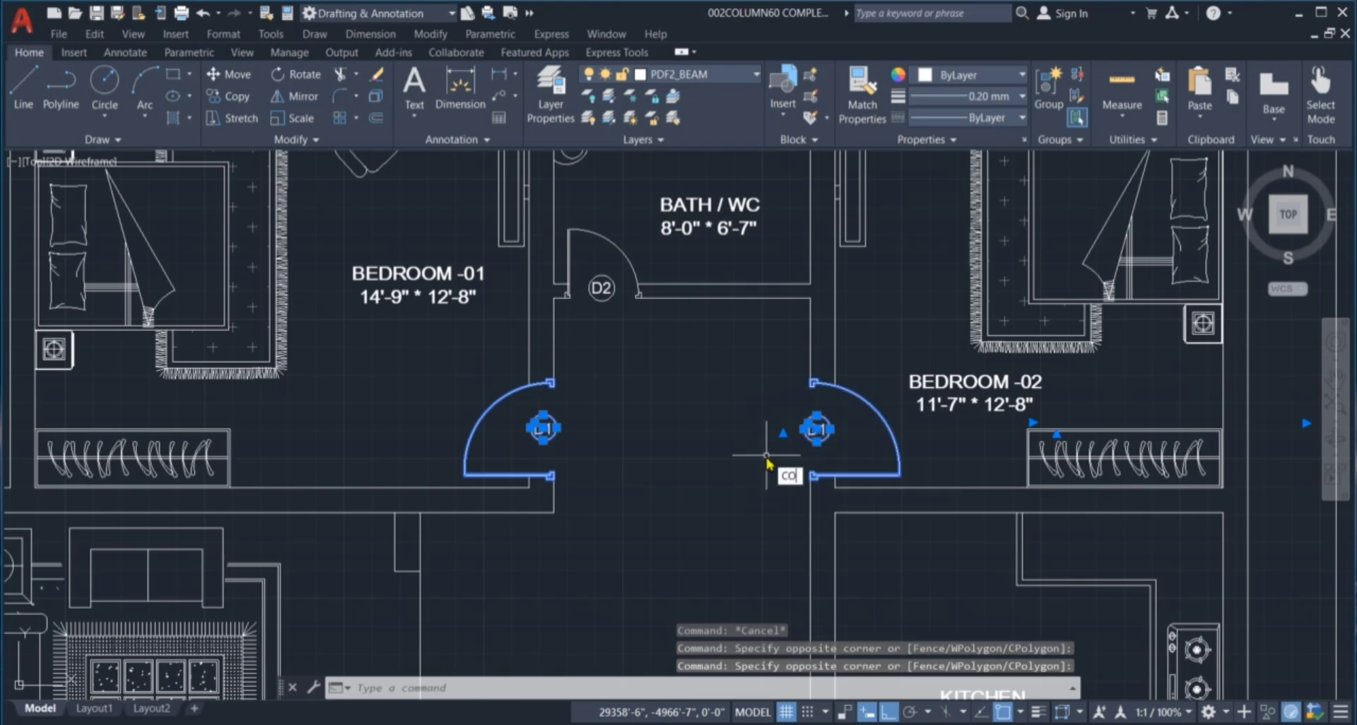
pyautogui.press('Return')
pyautogui.scroll(6, 546, 470)
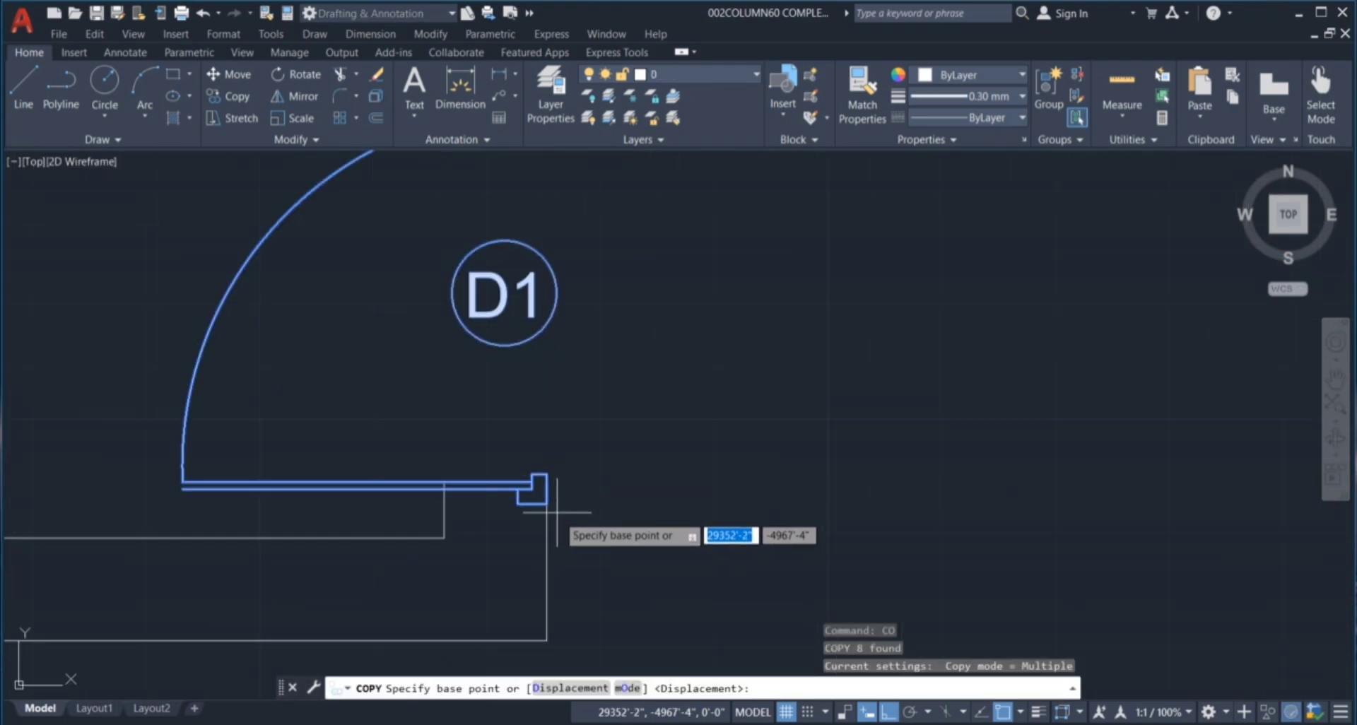
pyautogui.click(537, 484)
pyautogui.scroll(-5, 536, 484)
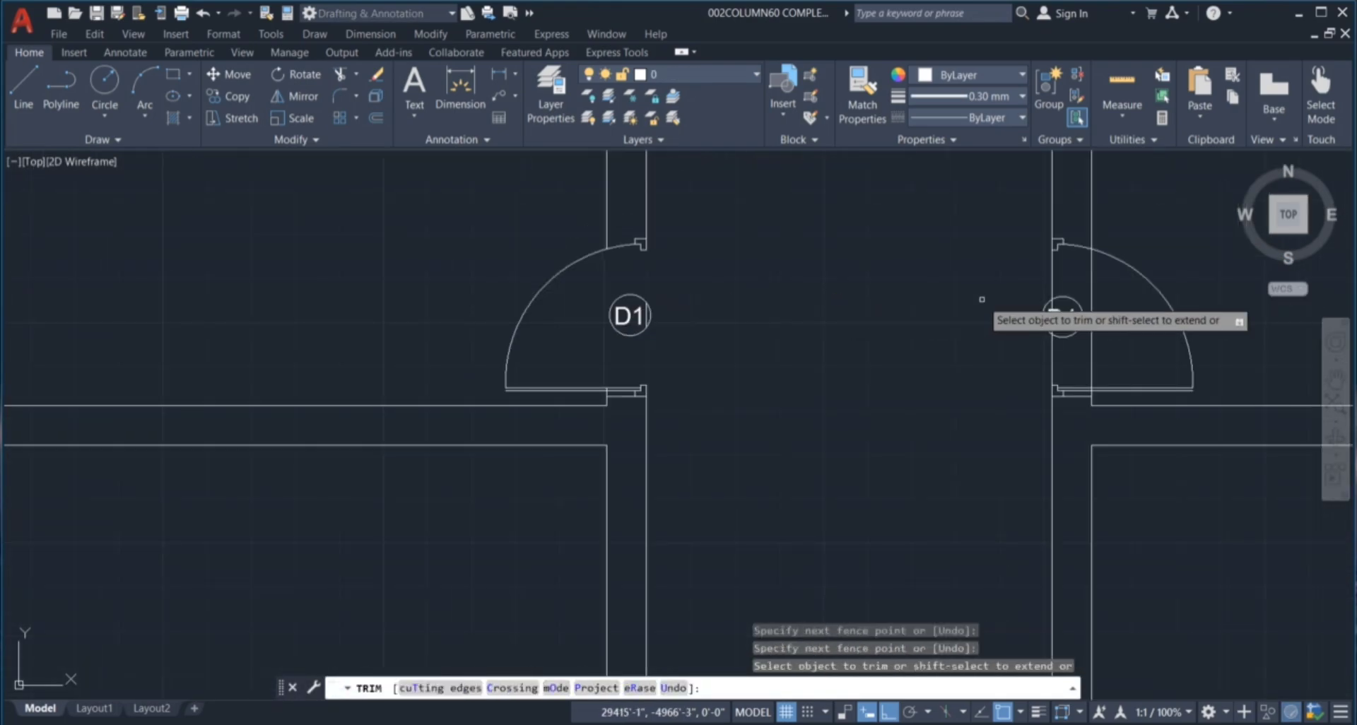
# Trim both lines of the right corridor wall across the opening of its D1 door.
pyautogui.scroll(5, 1088, 283)
pyautogui.click(870, 251)
pyautogui.click(1061, 545)
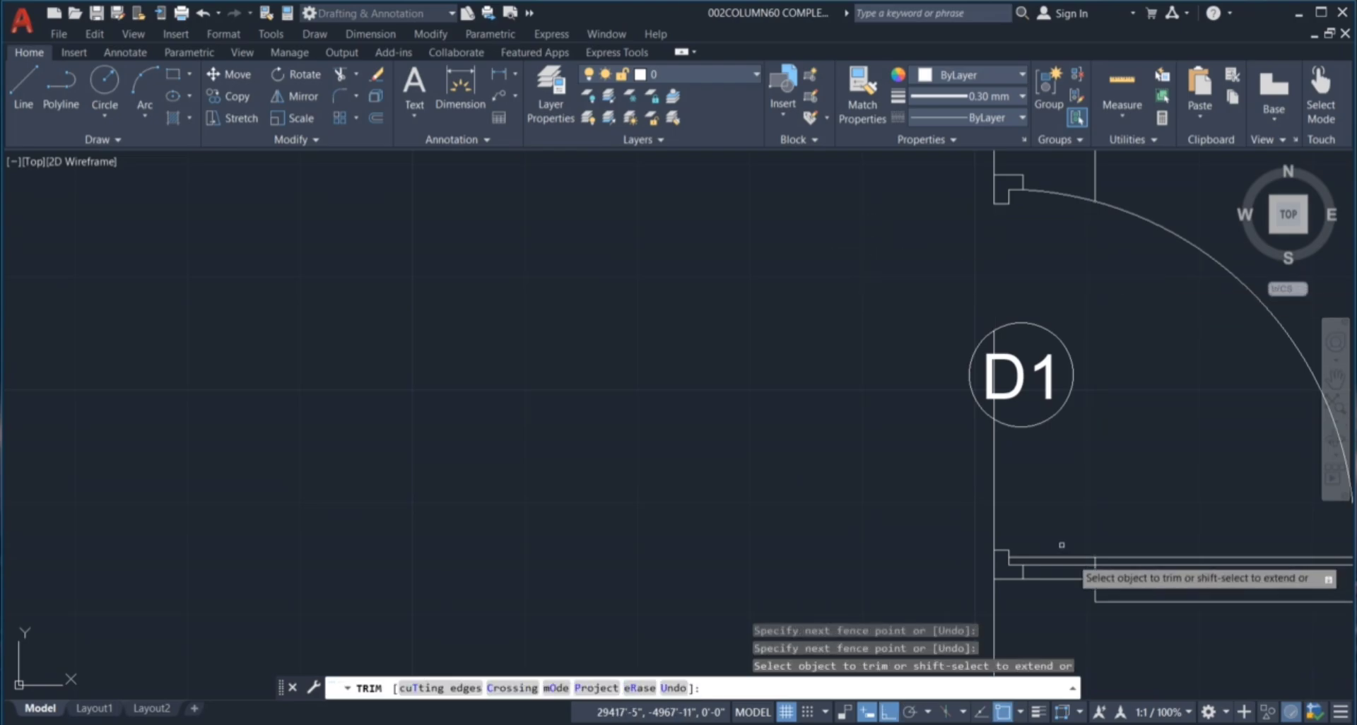
pyautogui.click(930, 488)
pyautogui.click(1051, 454)
pyautogui.scroll(-3, 992, 437)
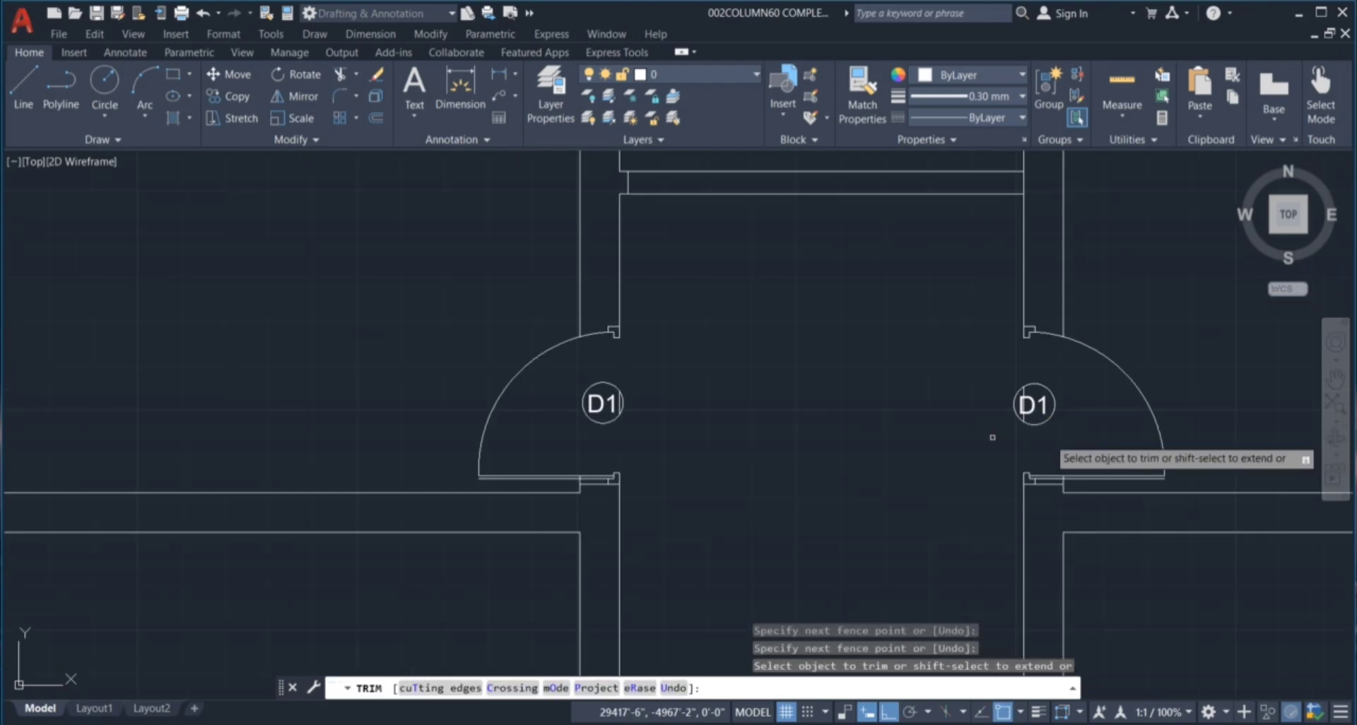
# Trim the leftover horizontal lines beside the lower jambs of the left and right D1 doors.
pyautogui.scroll(4, 597, 483)
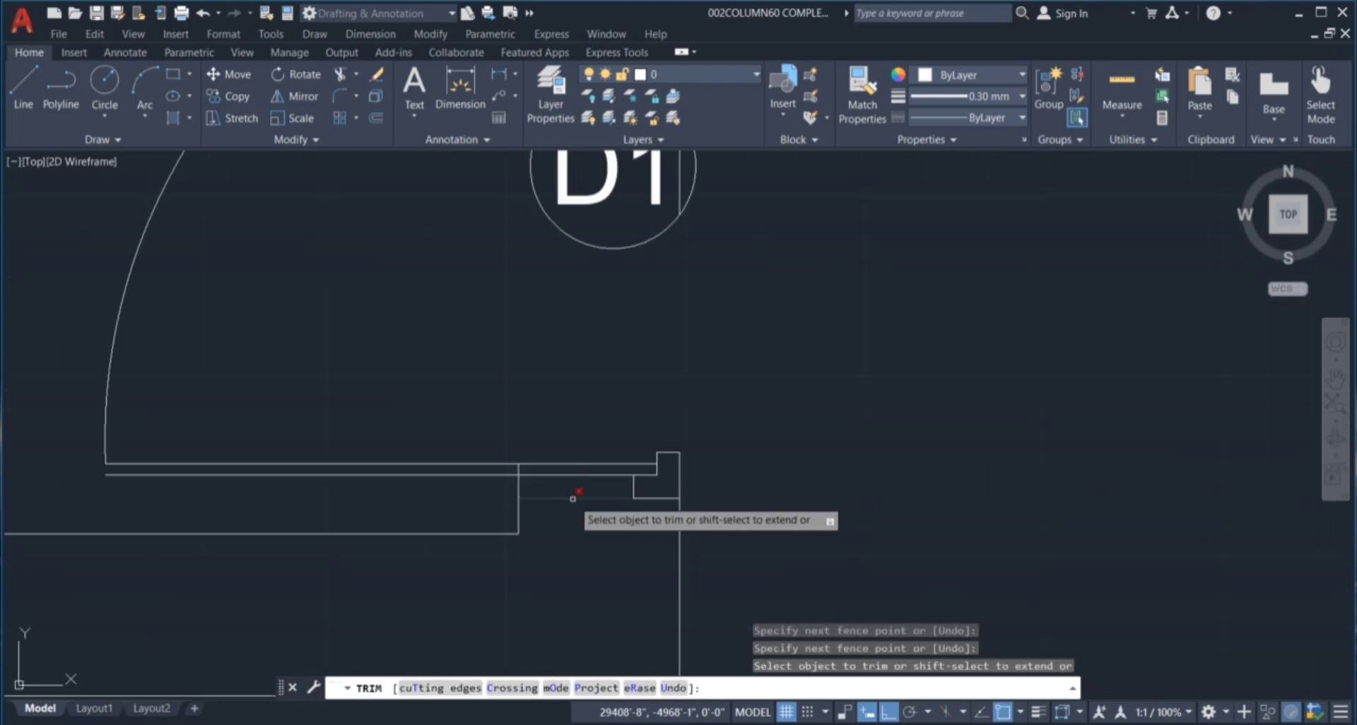
pyautogui.click(633, 497)
pyautogui.scroll(-4, 606, 487)
pyautogui.scroll(3, 1038, 487)
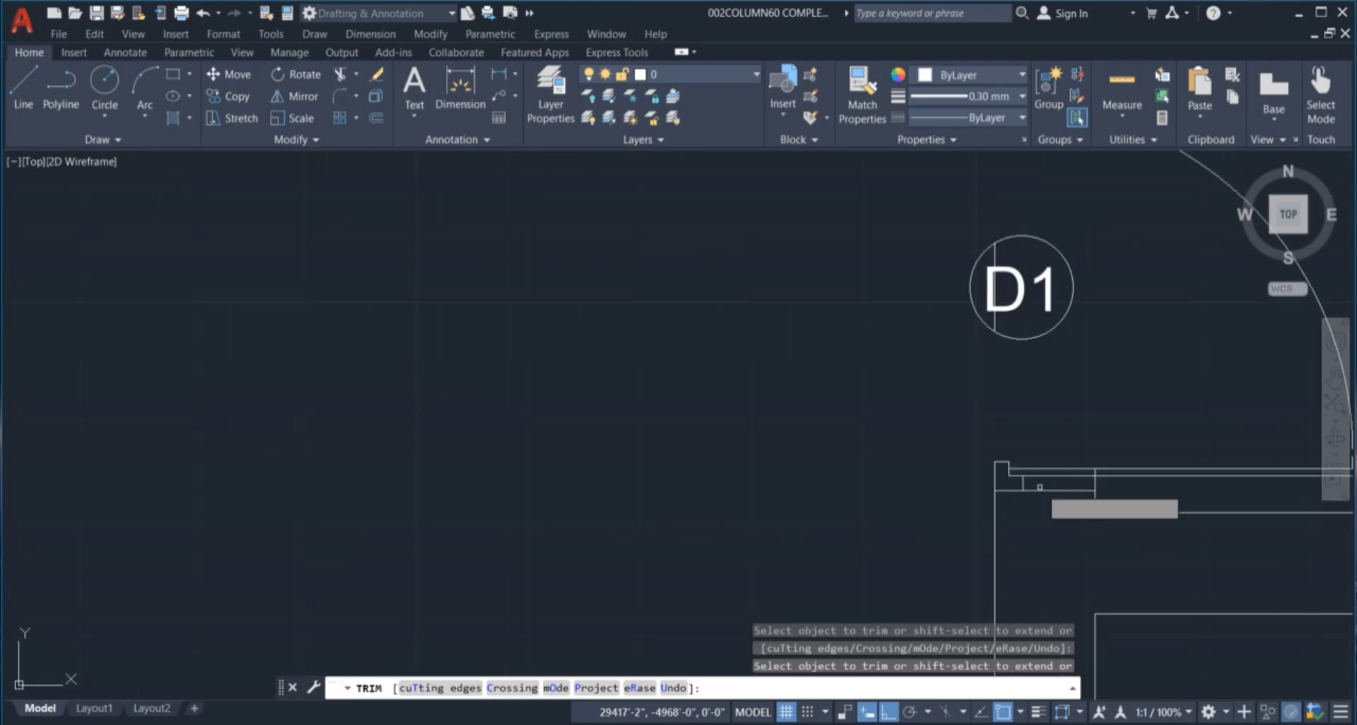
pyautogui.scroll(2, 1040, 487)
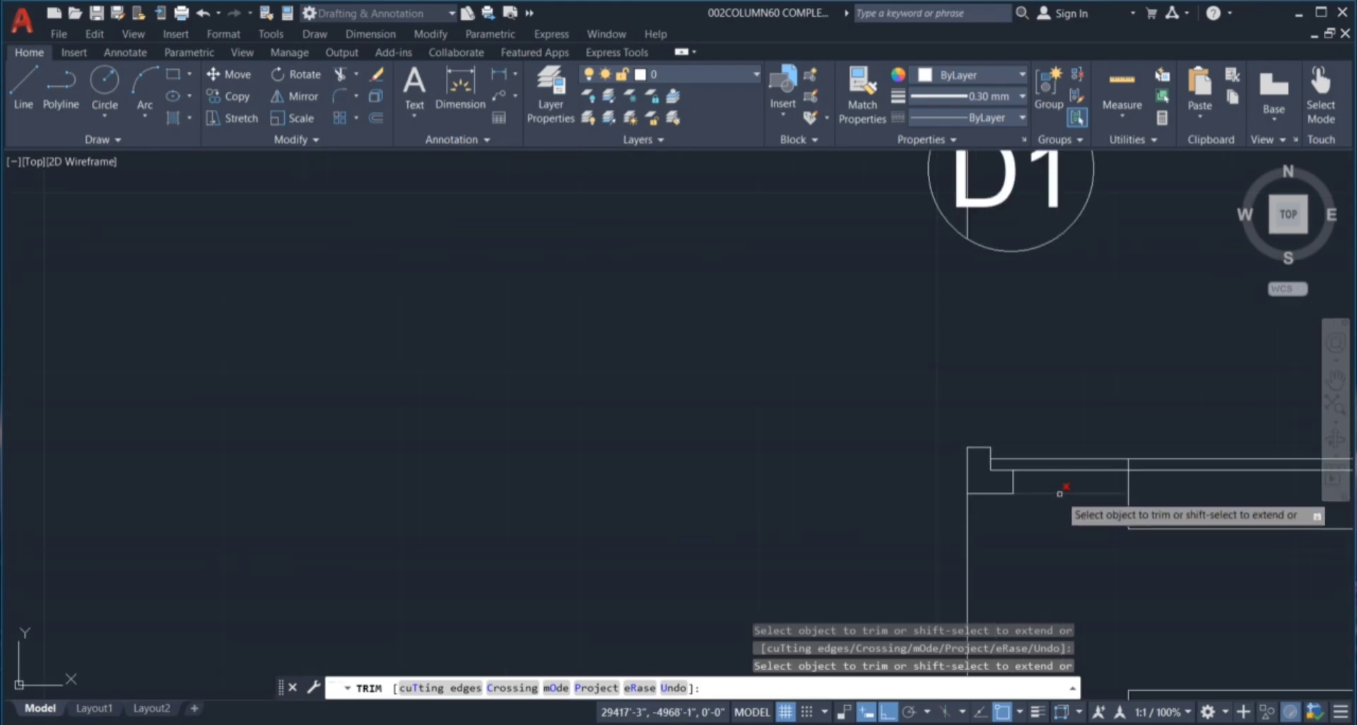
pyautogui.scroll(-5, 1059, 494)
# Trim the outer wall line stubs that cross the leaves of both D1 doors and finish trimming.
pyautogui.scroll(4, 591, 494)
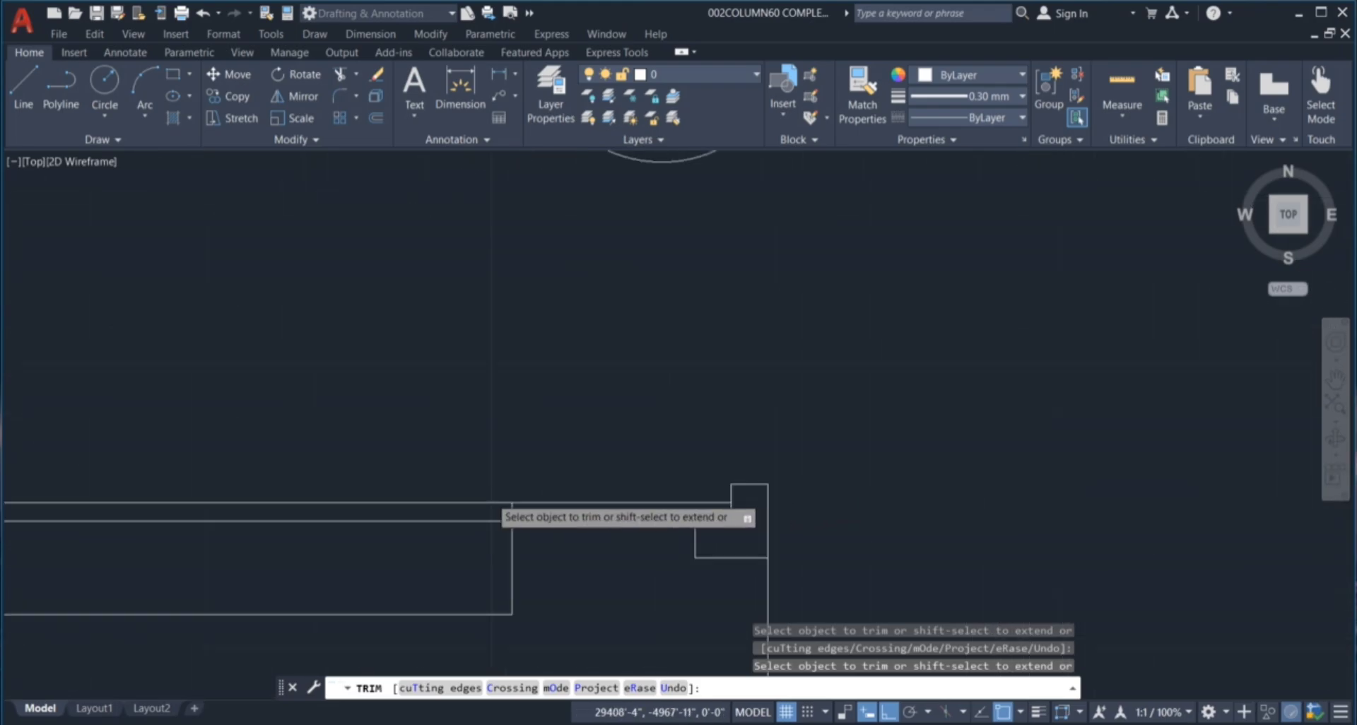
pyautogui.moveTo(563, 536); pyautogui.dragTo(503, 540)
pyautogui.scroll(-4, 509, 519)
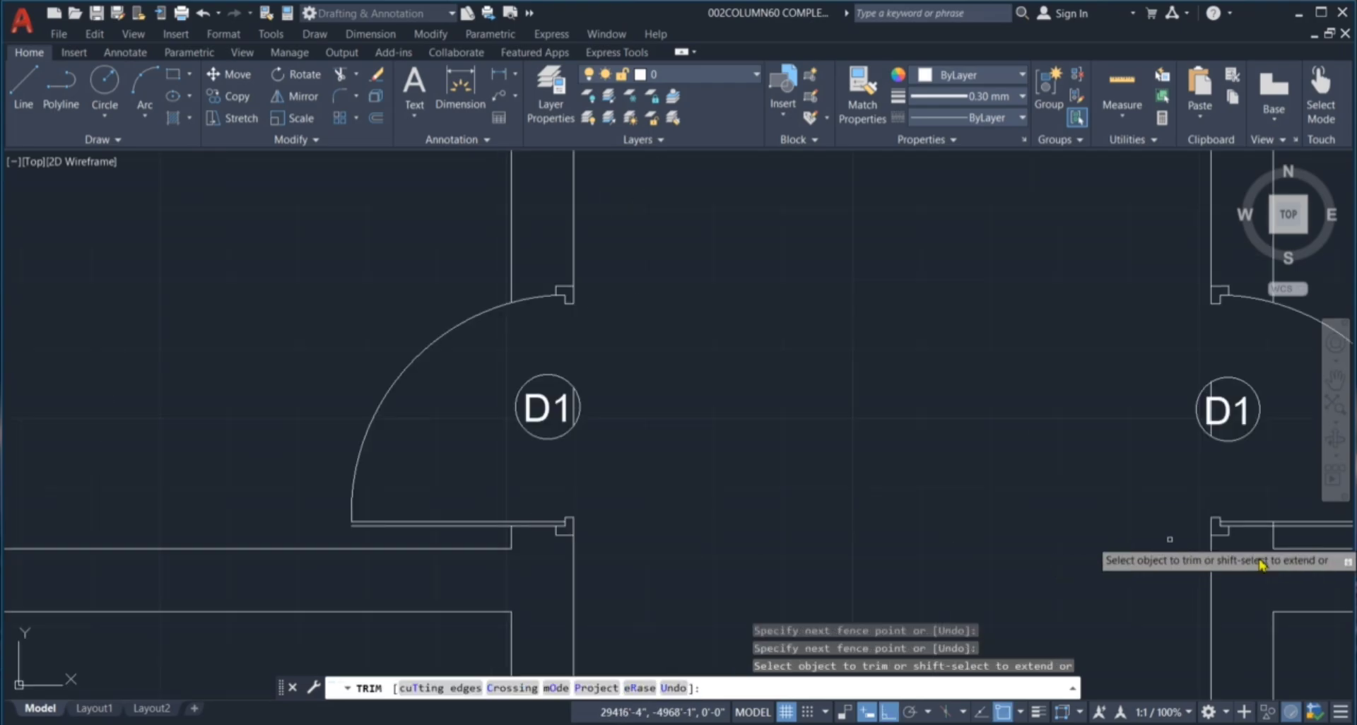
pyautogui.scroll(2, 1169, 539)
pyautogui.scroll(-2, 1102, 537)
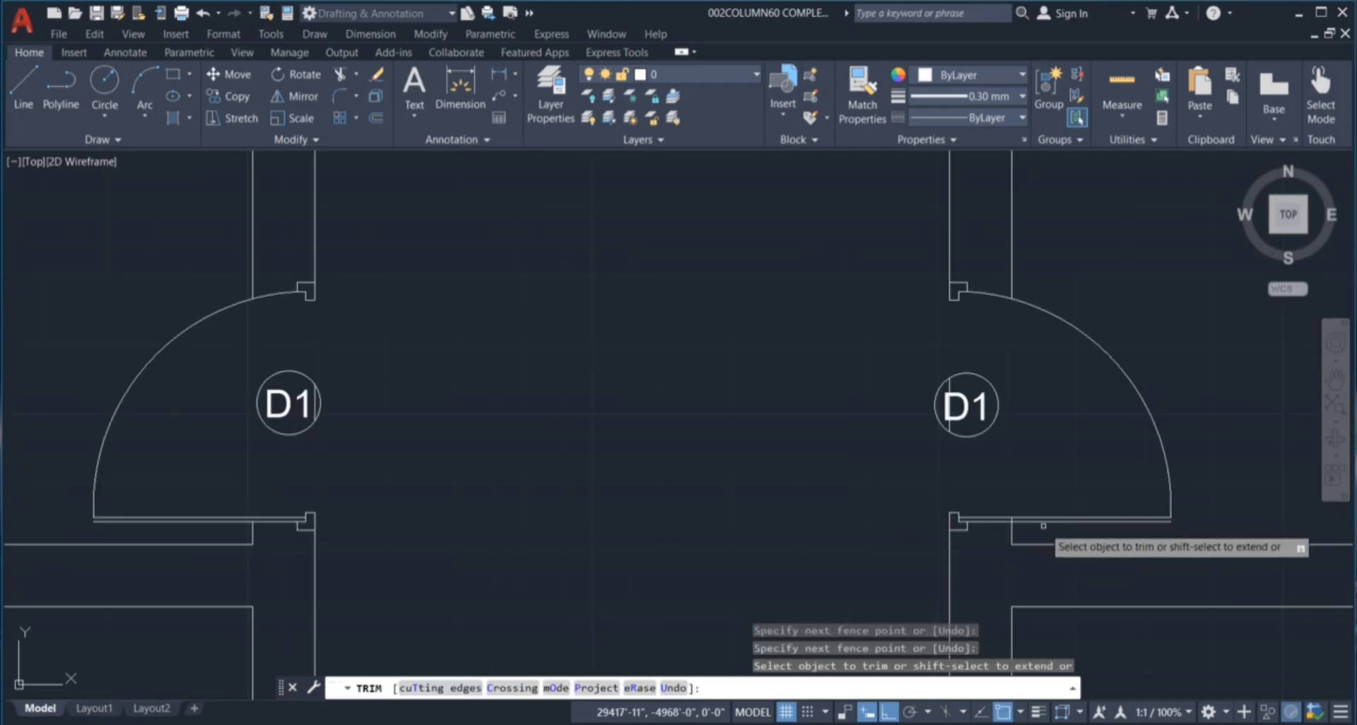
pyautogui.scroll(6, 926, 492)
pyautogui.scroll(-3, 1036, 460)
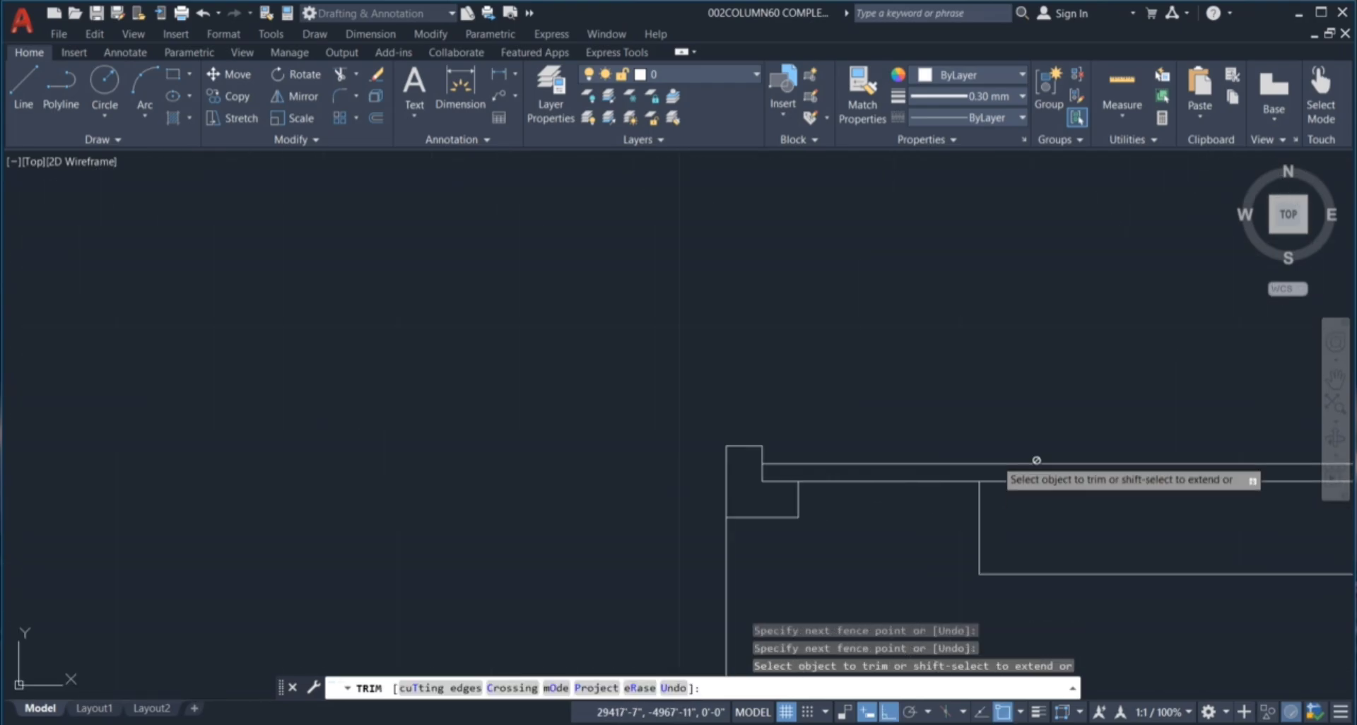
pyautogui.scroll(-3, 1060, 473)
pyautogui.press('Escape')
pyautogui.scroll(-4, 874, 494)
pyautogui.press('Escape')
pyautogui.press('Escape')
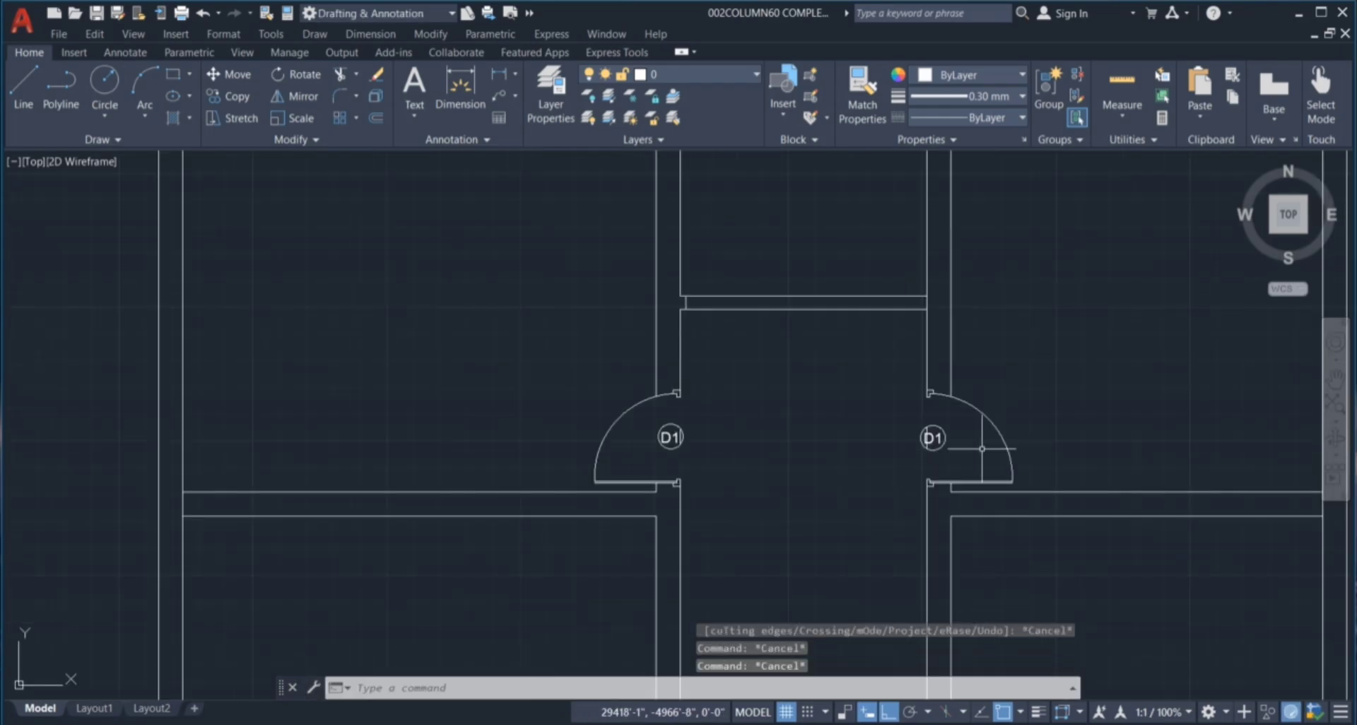
# Delete the leftover wall line segment inside the right door's D1 tag.
pyautogui.scroll(3, 930, 436)
pyautogui.scroll(2, 912, 438)
pyautogui.click(912, 396)
pyautogui.press('Delete')
pyautogui.scroll(-6, 715, 417)
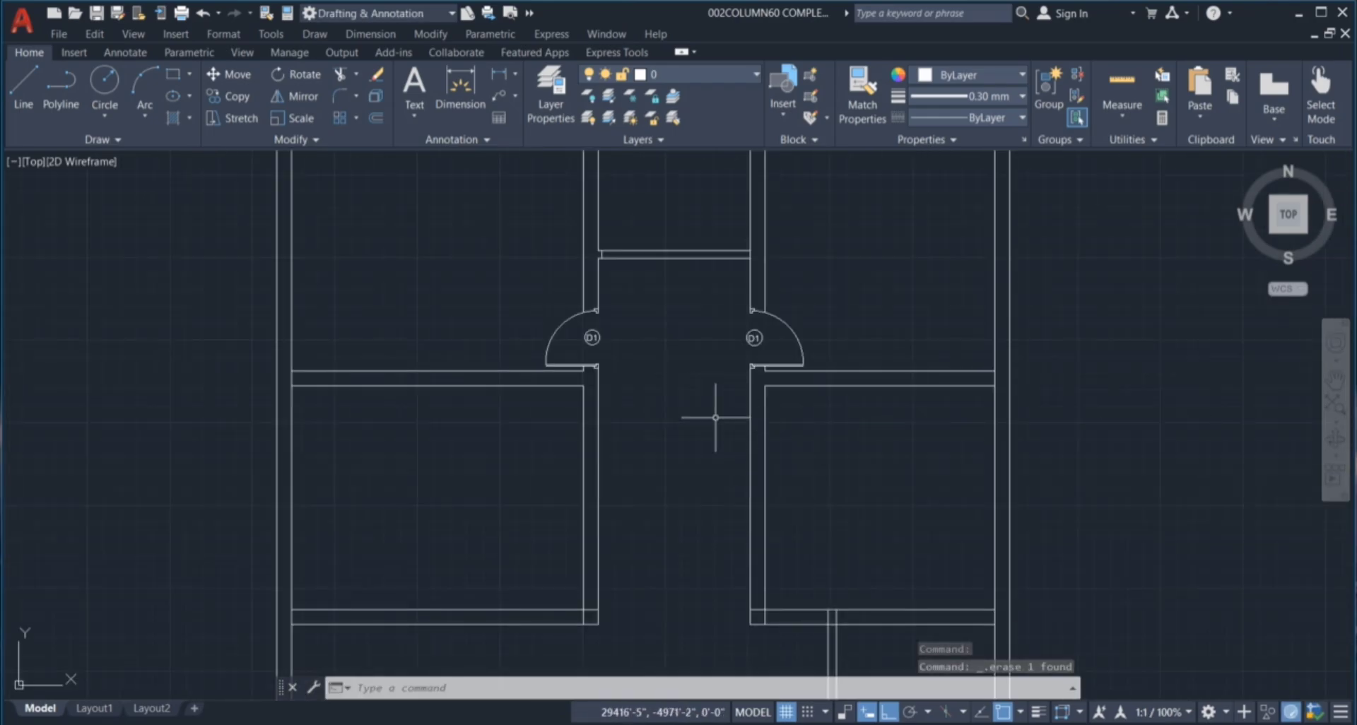
pyautogui.scroll(-4, 687, 378)
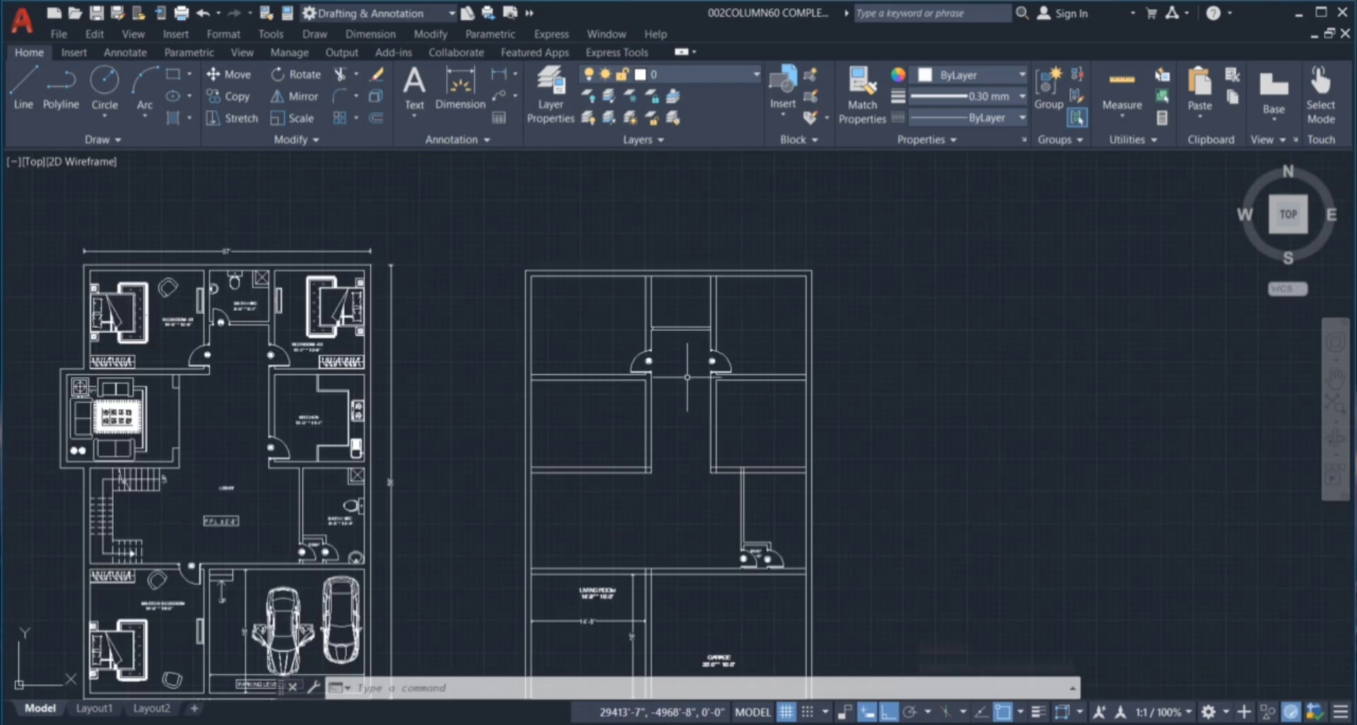
# Compare the new plan's rooms below the bedrooms with the sitting room and corridor walls of the furnished reference plan.
pyautogui.scroll(-2, 532, 397)
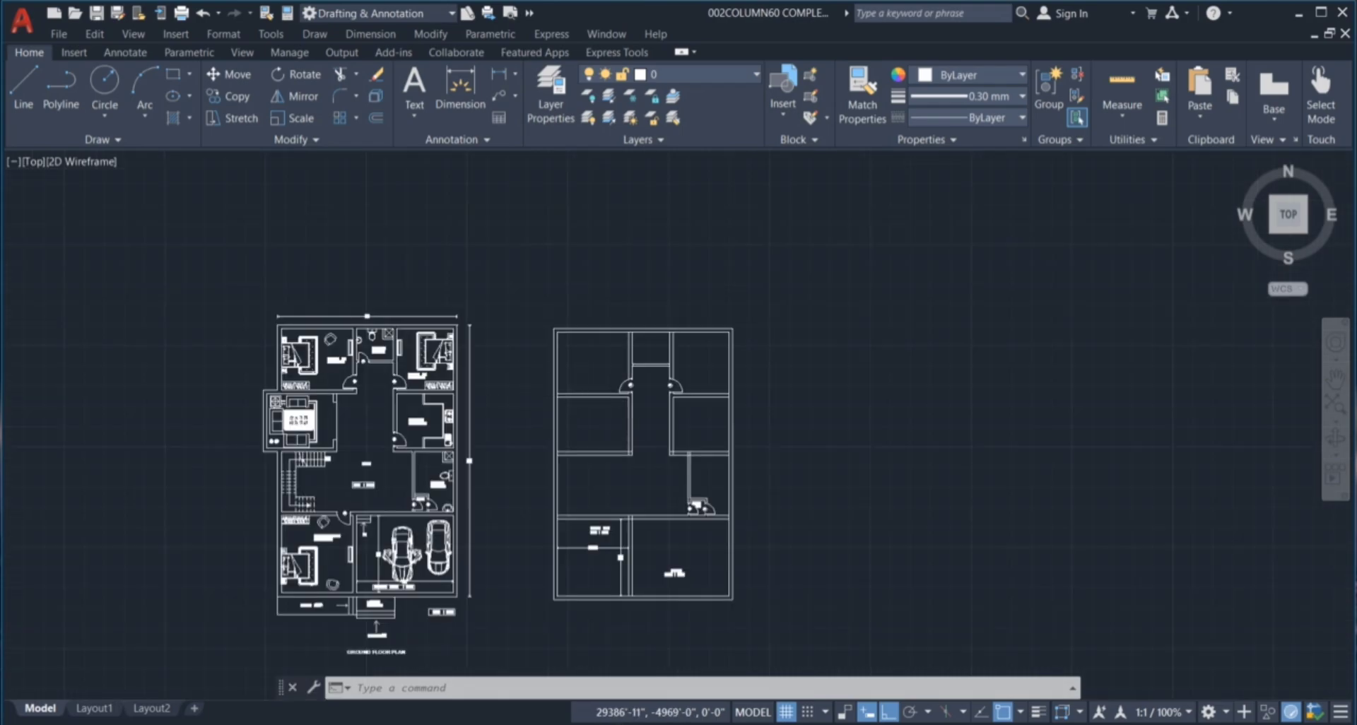
pyautogui.scroll(2, 530, 397)
pyautogui.click(596, 418)
pyautogui.click(657, 465)
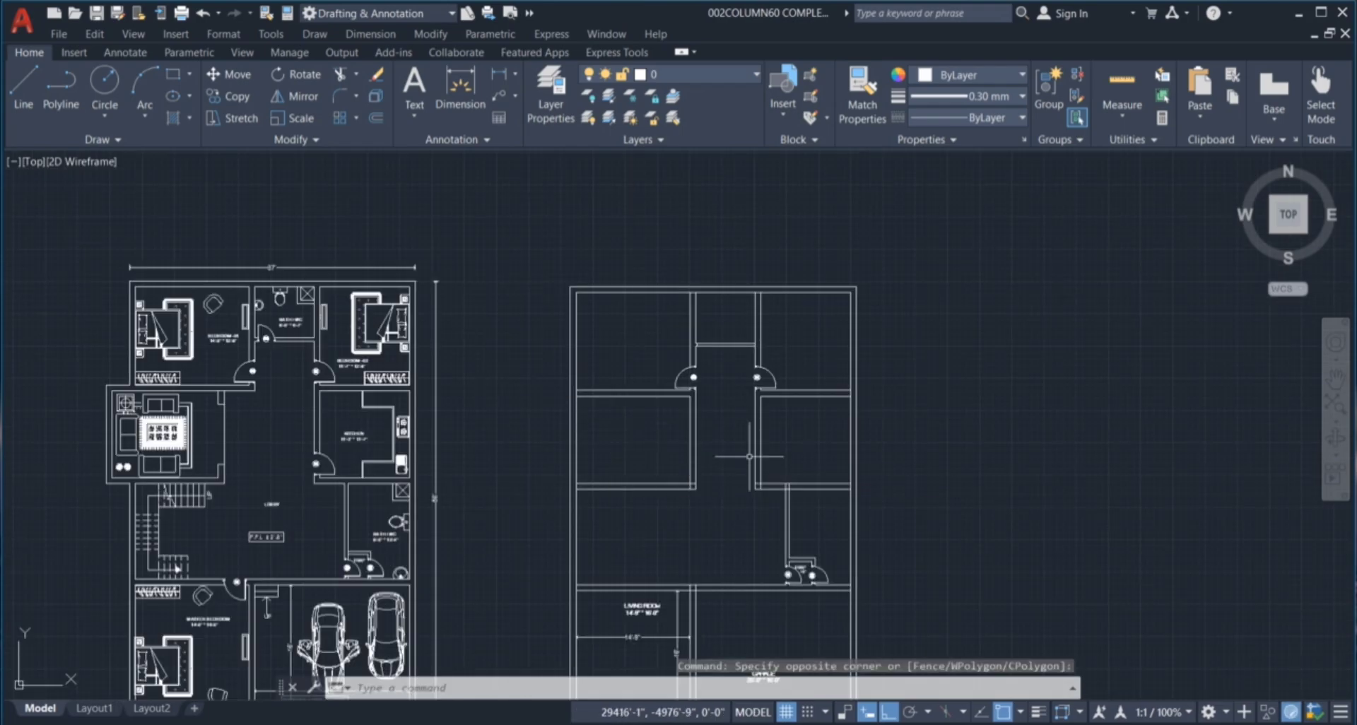
pyautogui.scroll(-2, 575, 433)
pyautogui.scroll(4, 657, 437)
pyautogui.click(736, 509)
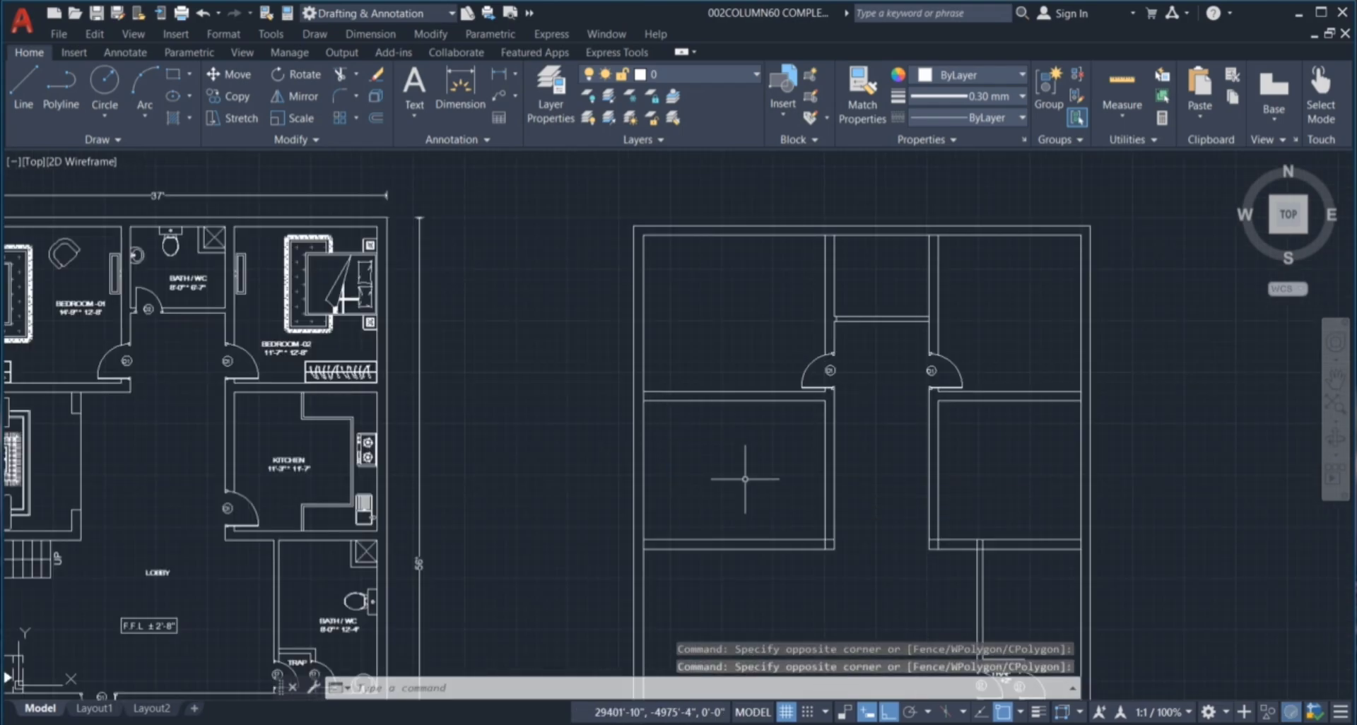
pyautogui.scroll(-2, 772, 491)
pyautogui.scroll(2, 228, 424)
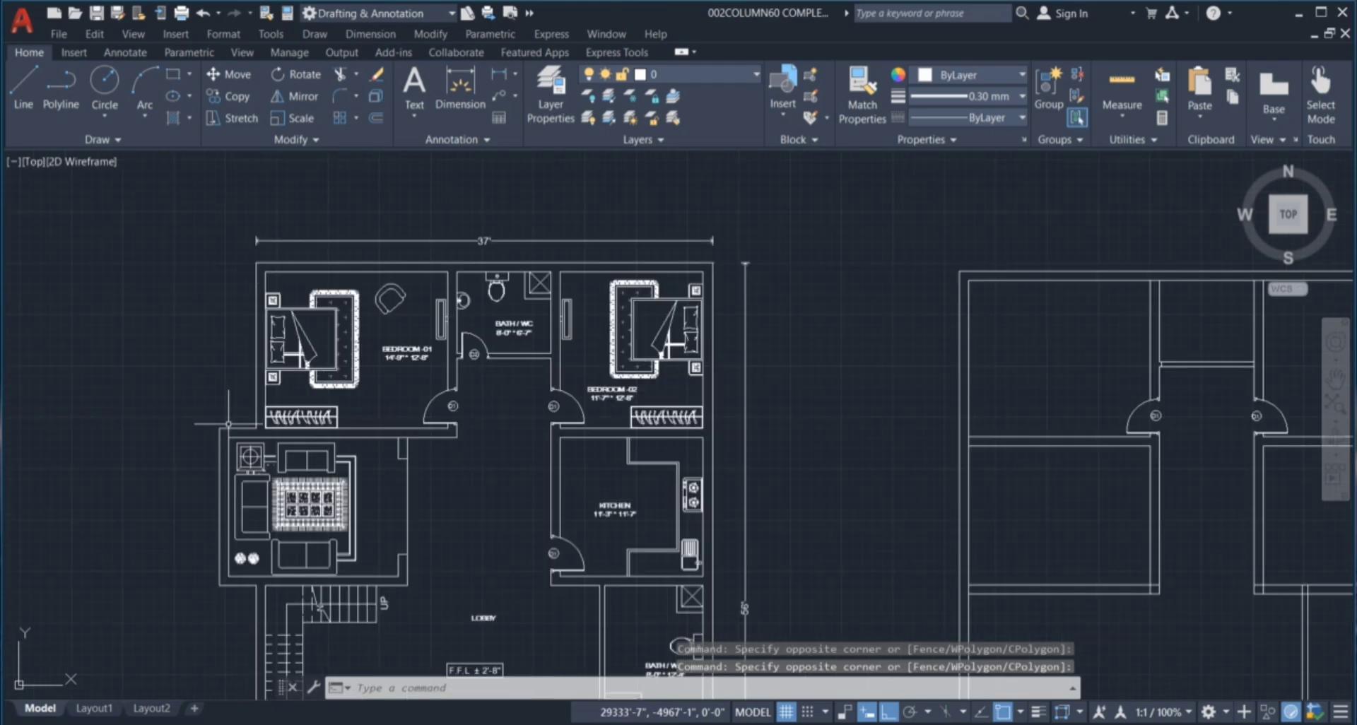
pyautogui.scroll(3, 261, 424)
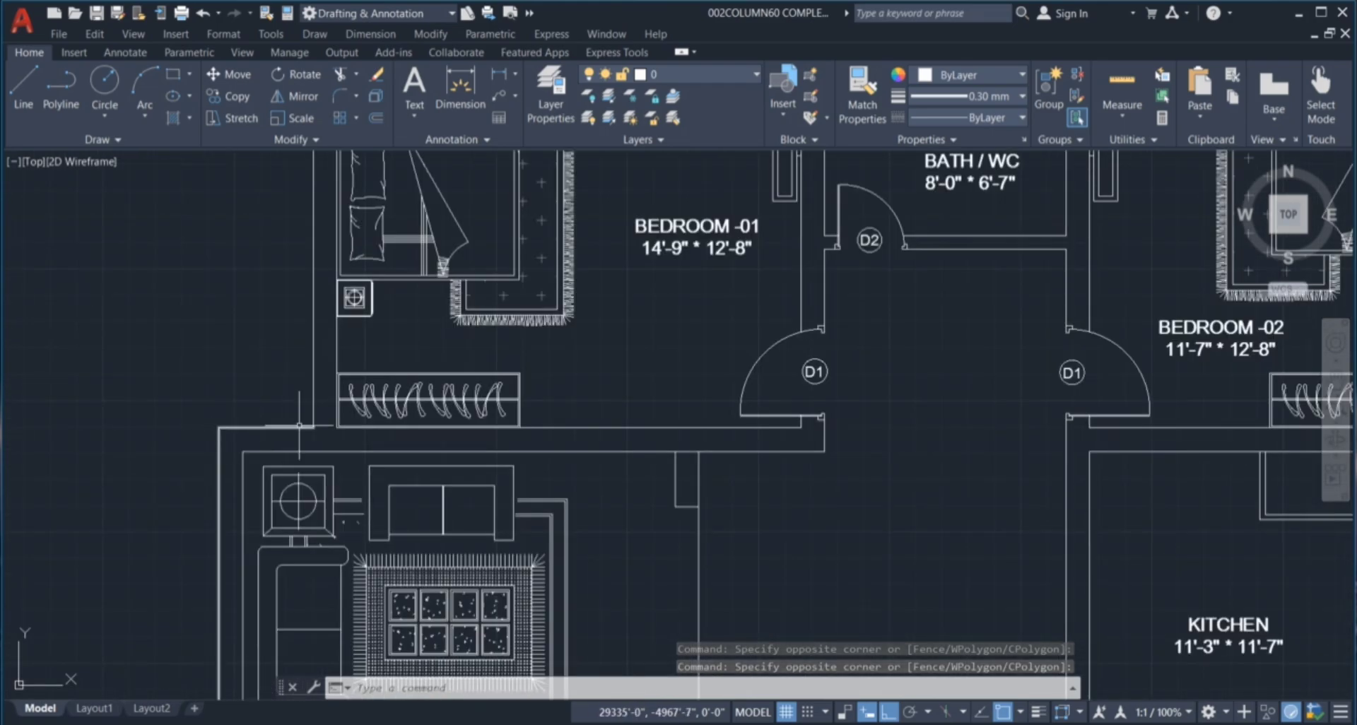
pyautogui.scroll(-2, 516, 453)
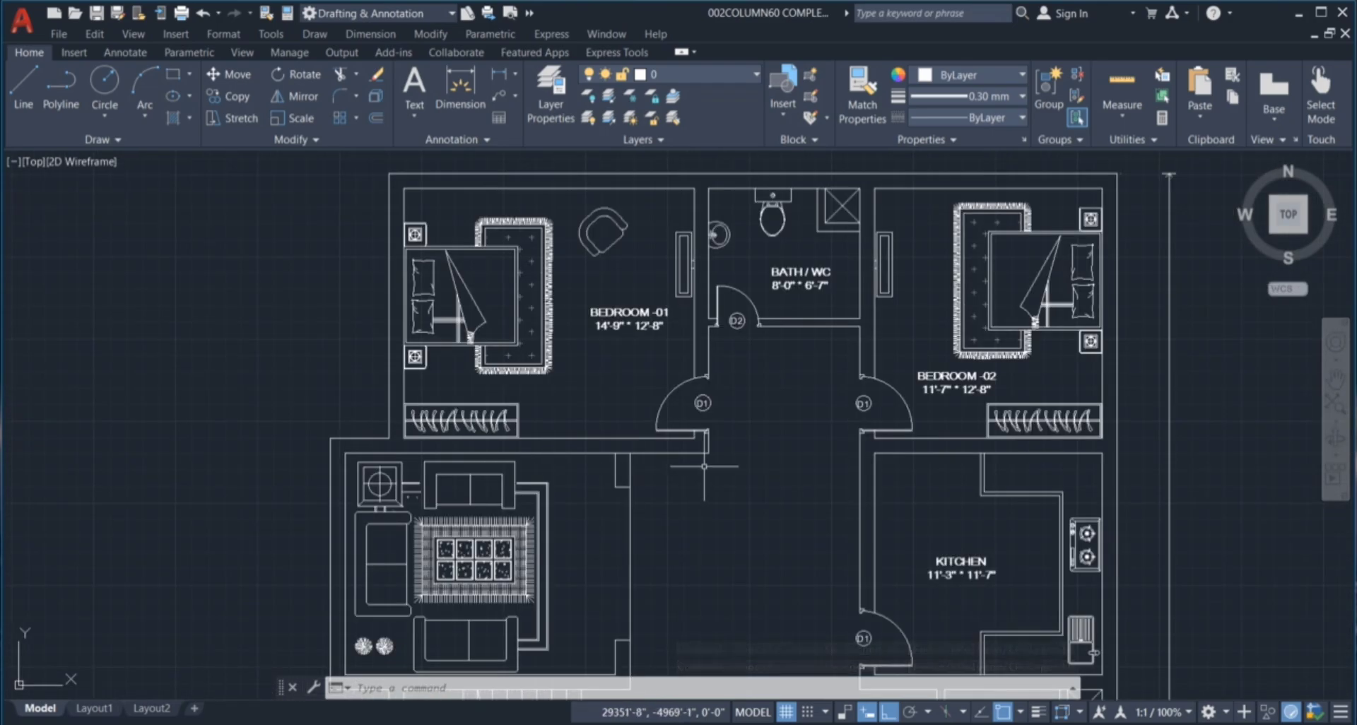
# Measure in the reference plan from the sitting room's right wall to the wall end below Bedroom-01's D1 door, then check the lobby area.
pyautogui.click(459, 106)
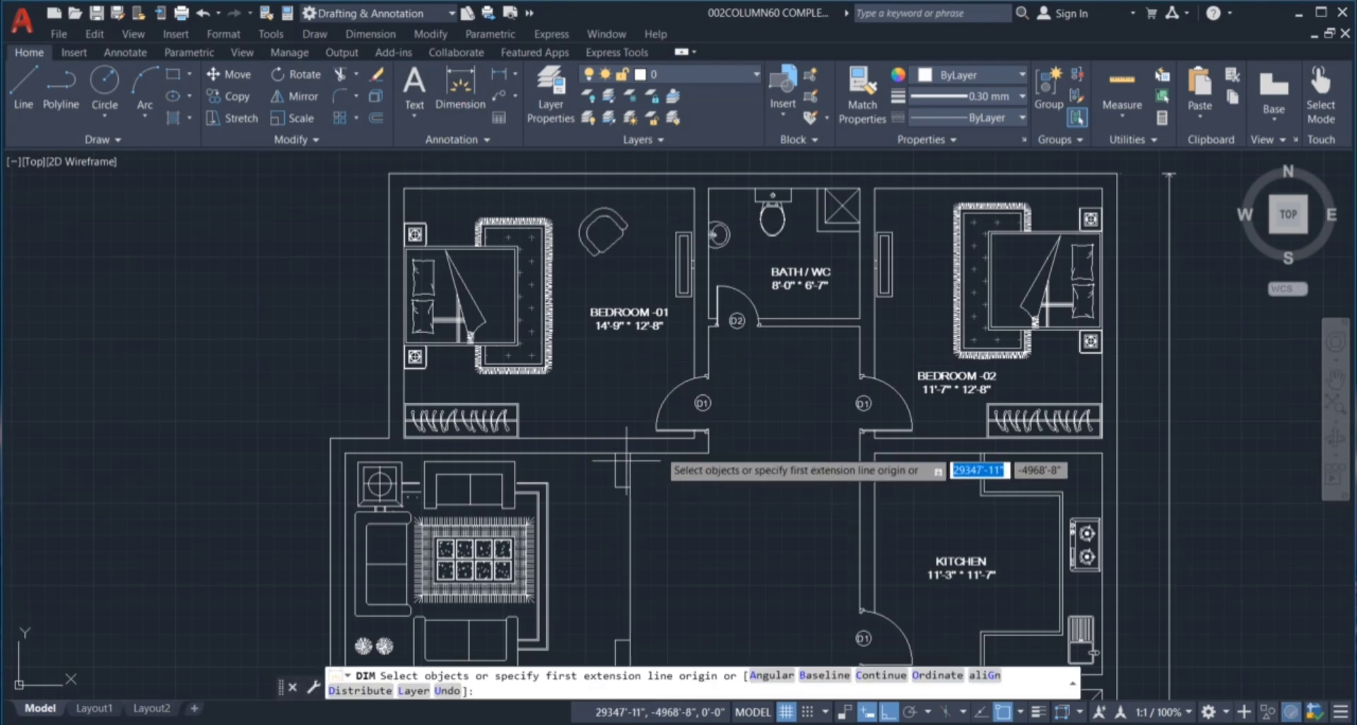
pyautogui.scroll(4, 637, 447)
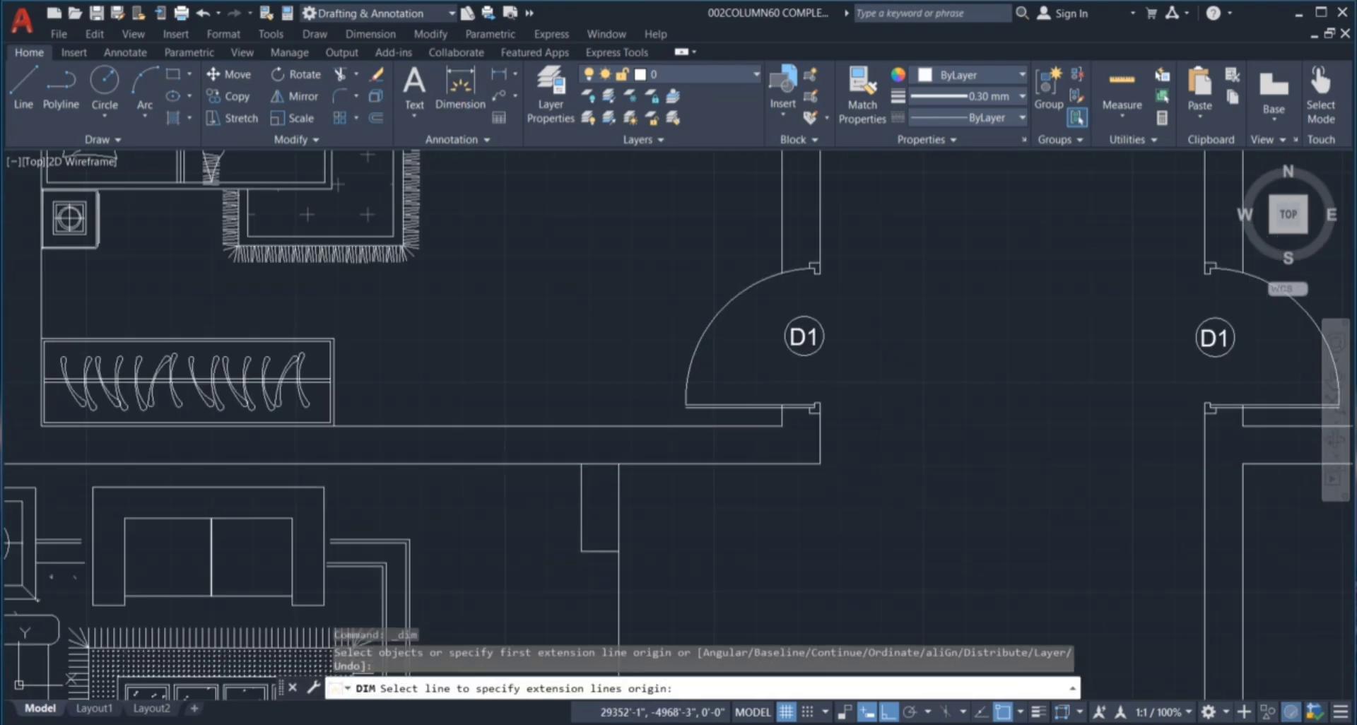
pyautogui.click(619, 463)
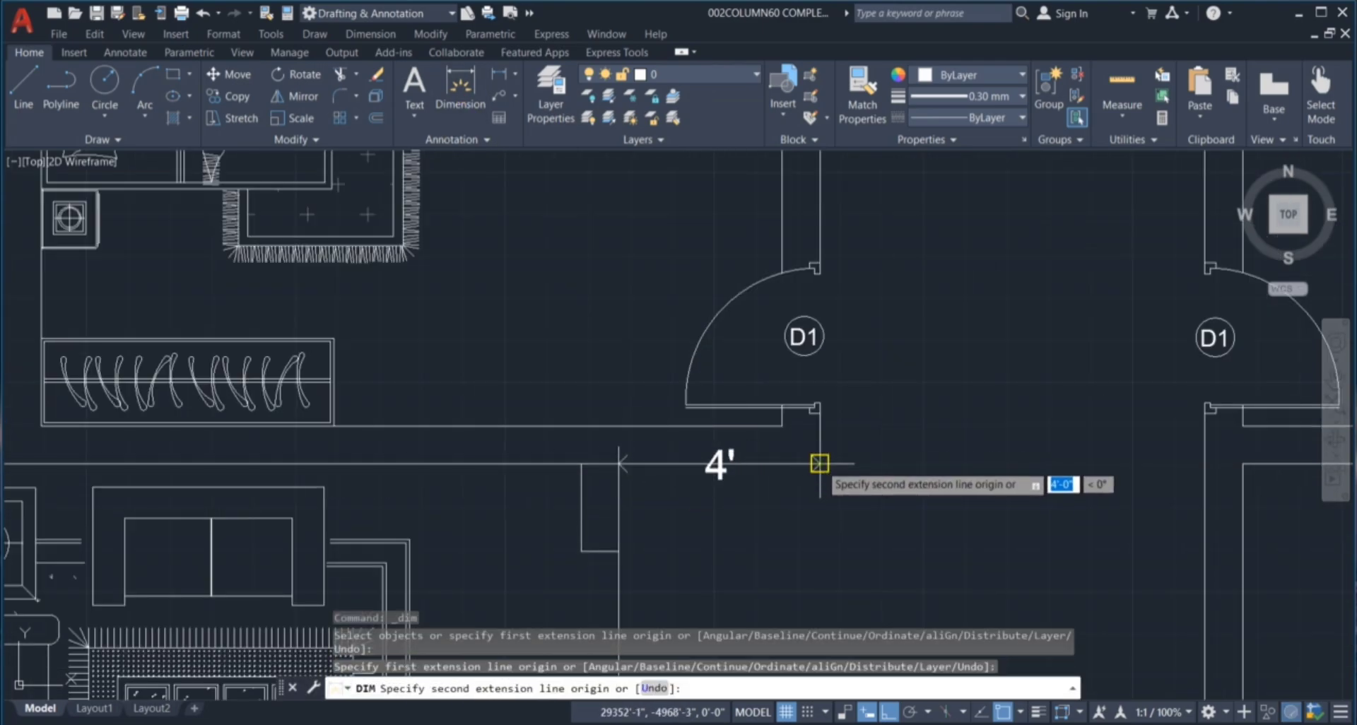
pyautogui.press('Escape')
pyautogui.press('Escape')
pyautogui.press('Escape')
pyautogui.scroll(-4, 569, 451)
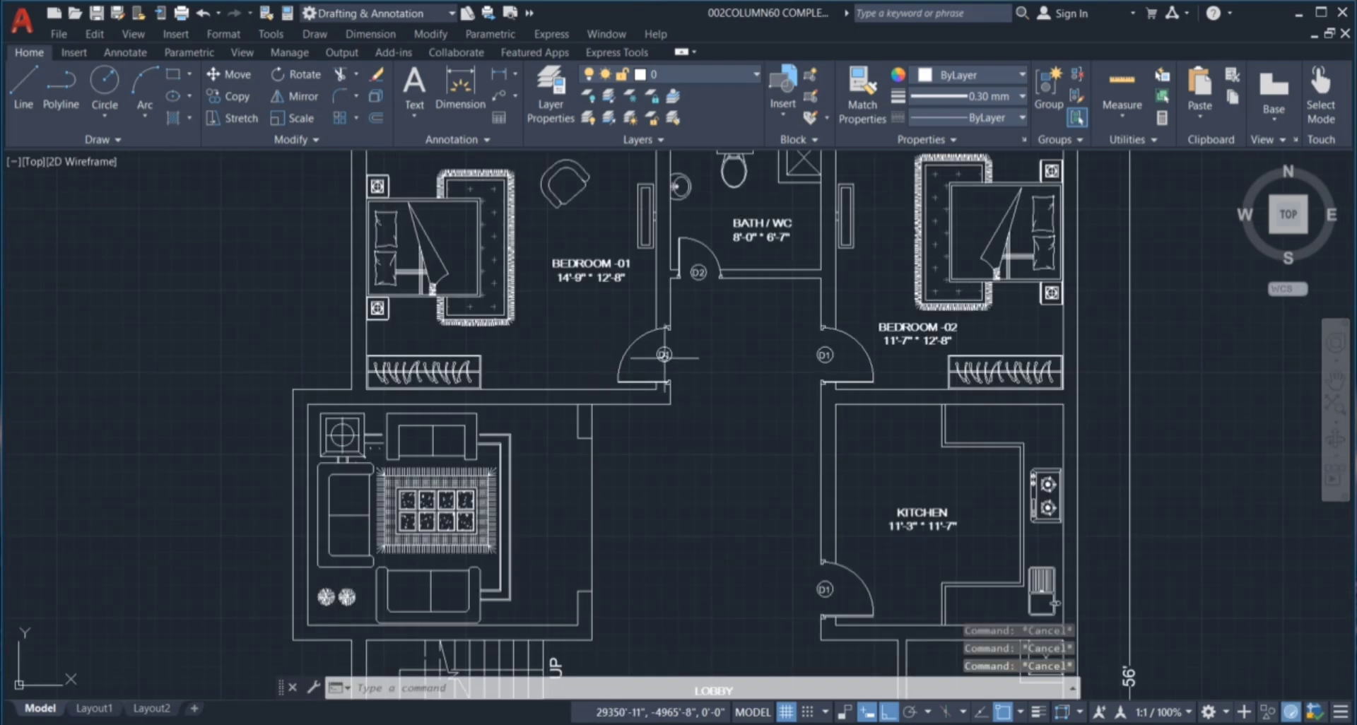
pyautogui.scroll(-2, 678, 406)
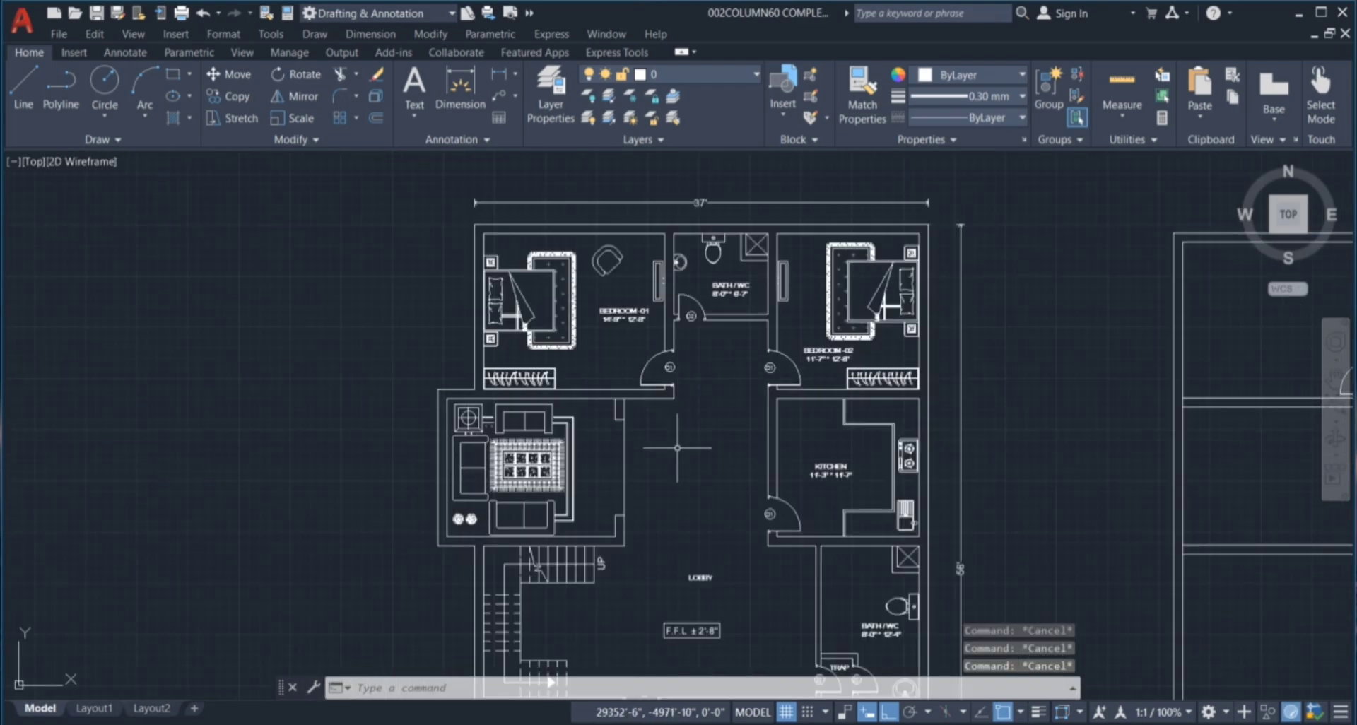
pyautogui.click(642, 418)
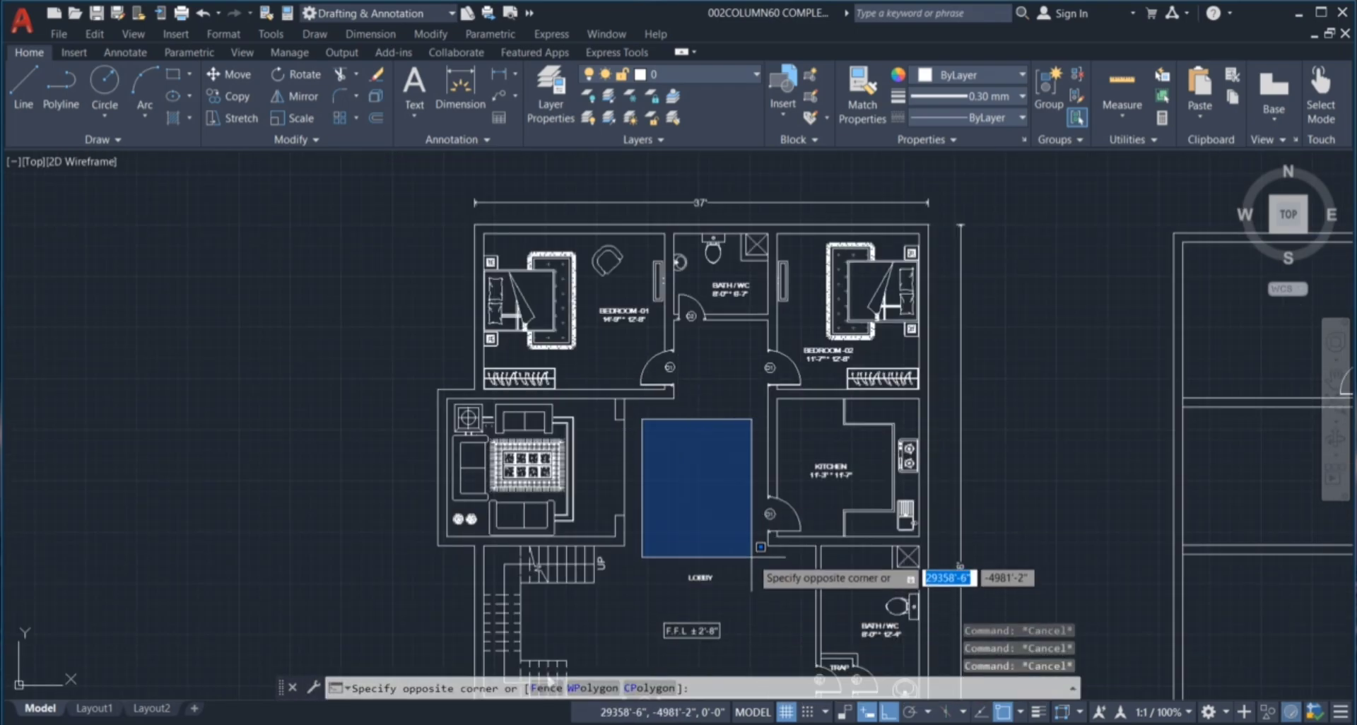
pyautogui.click(751, 559)
pyautogui.scroll(-5, 606, 384)
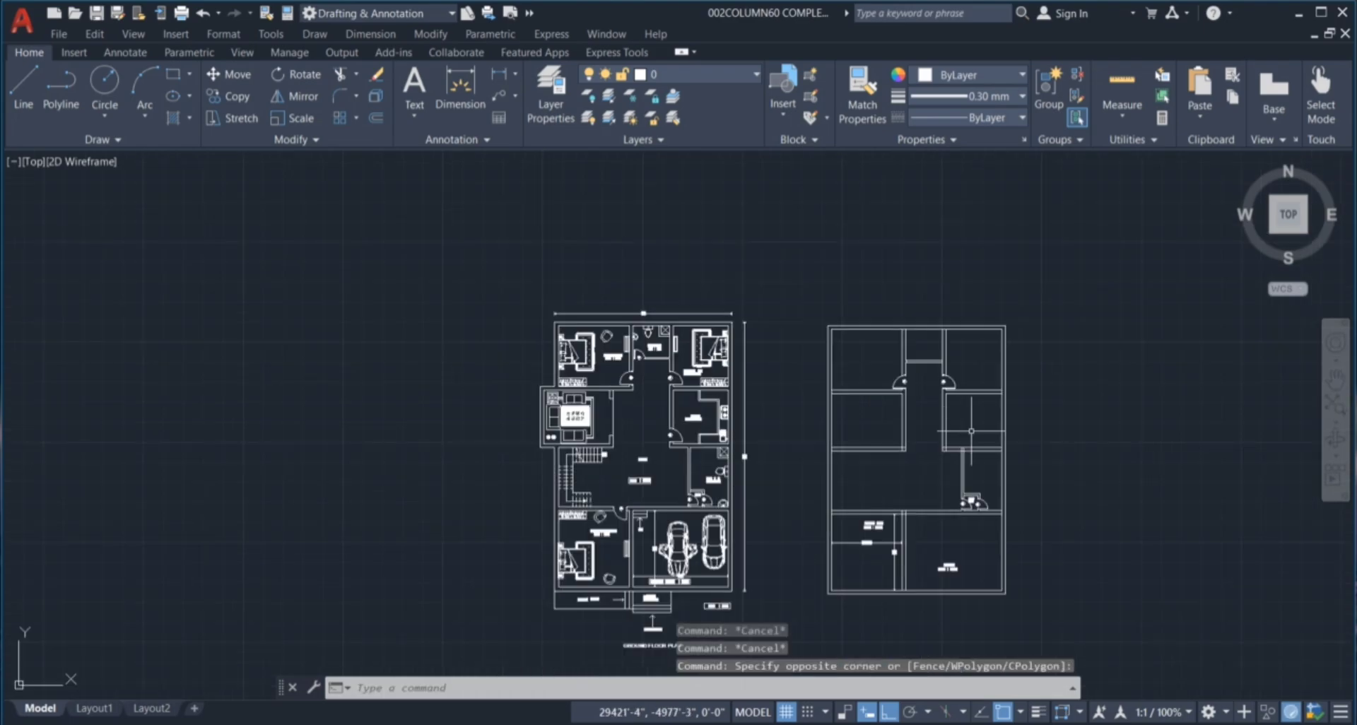
# Offset both lines of the left corridor wall below the D1 door by 4' into the left middle room.
pyautogui.scroll(4, 912, 428)
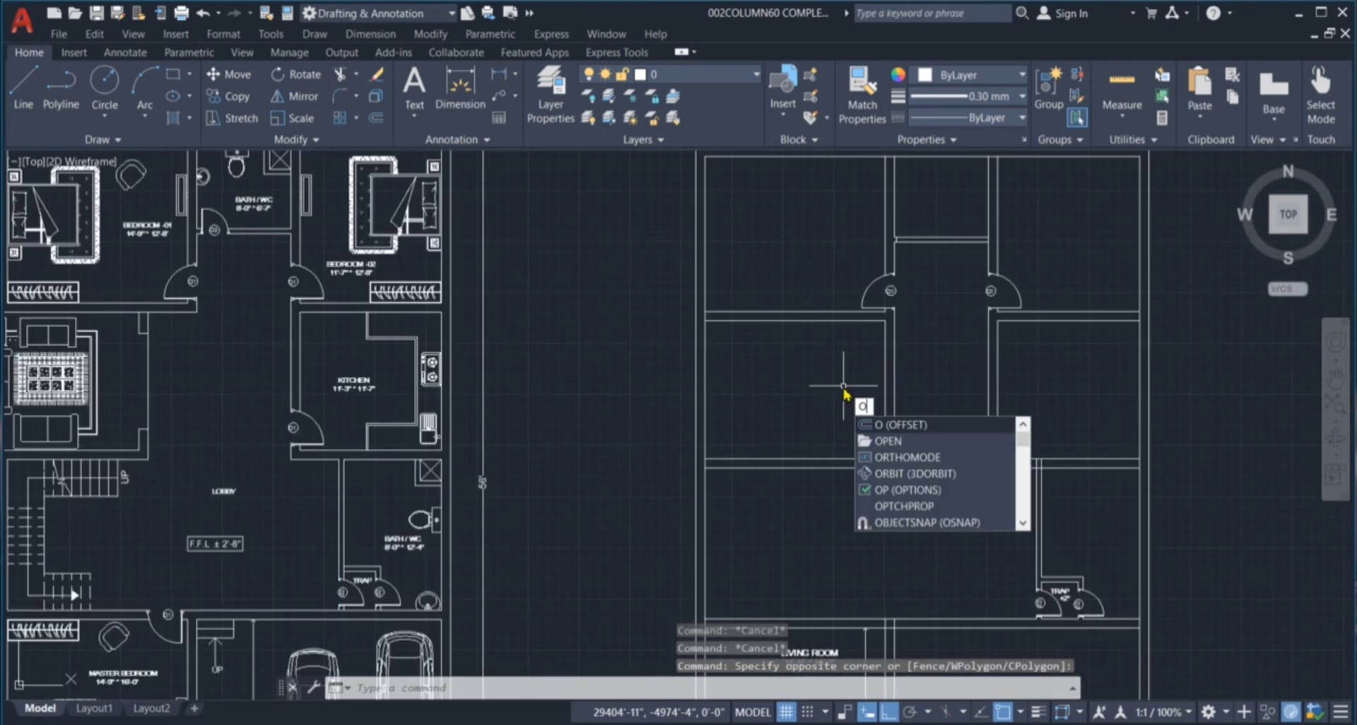
pyautogui.press('Return')
pyautogui.write("4'")
pyautogui.press('Return')
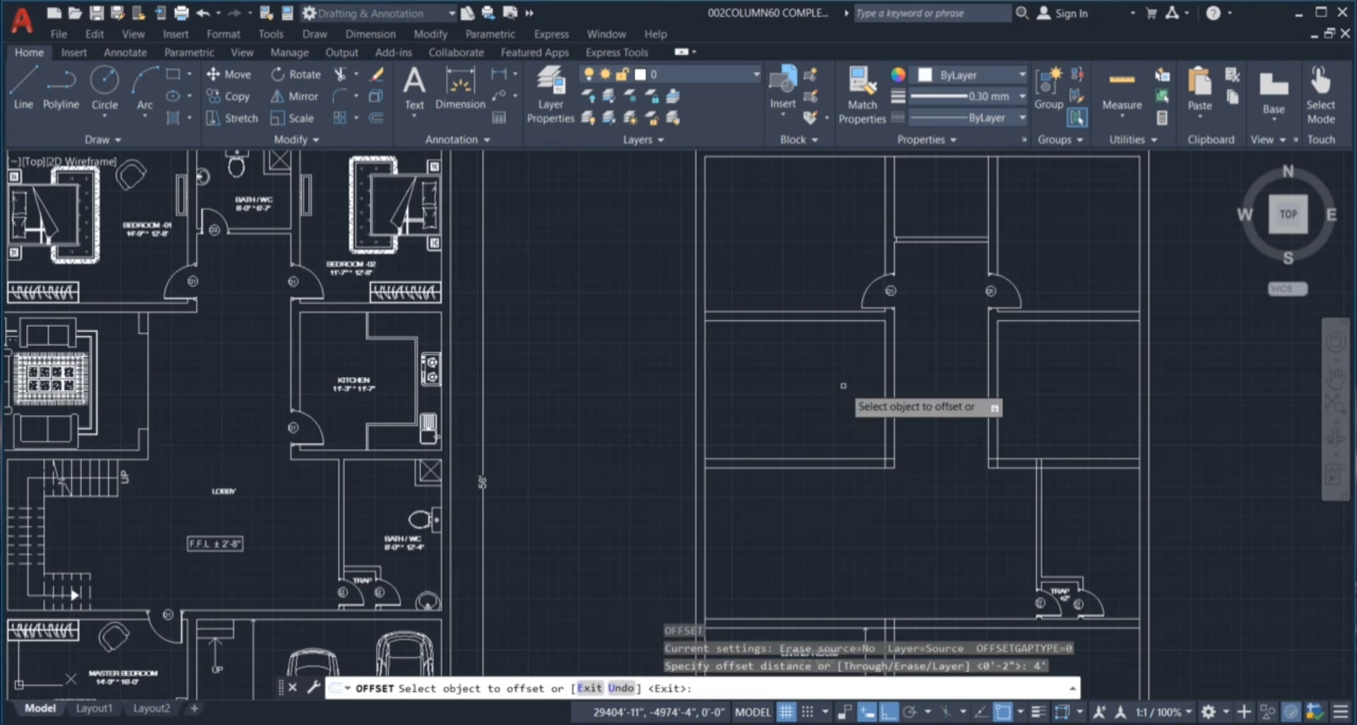
pyautogui.scroll(4, 881, 339)
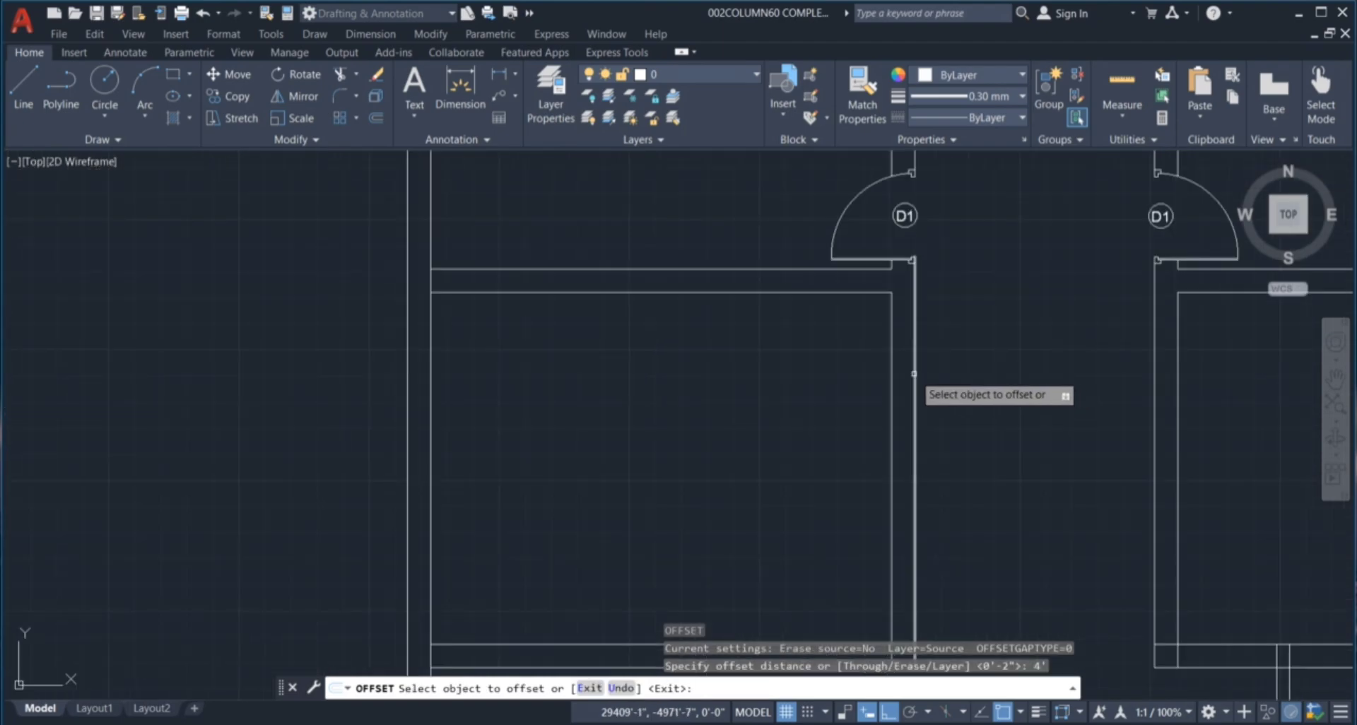
pyautogui.click(913, 371)
pyautogui.click(727, 439)
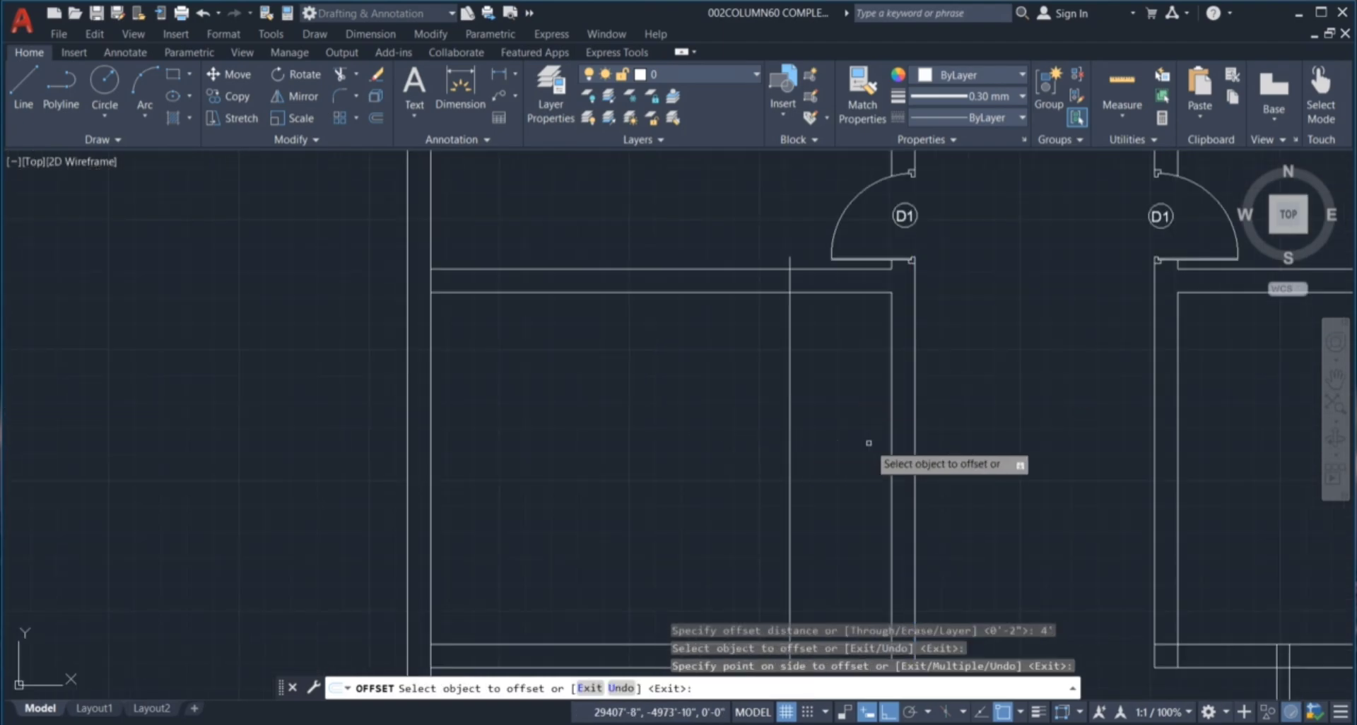
pyautogui.click(890, 463)
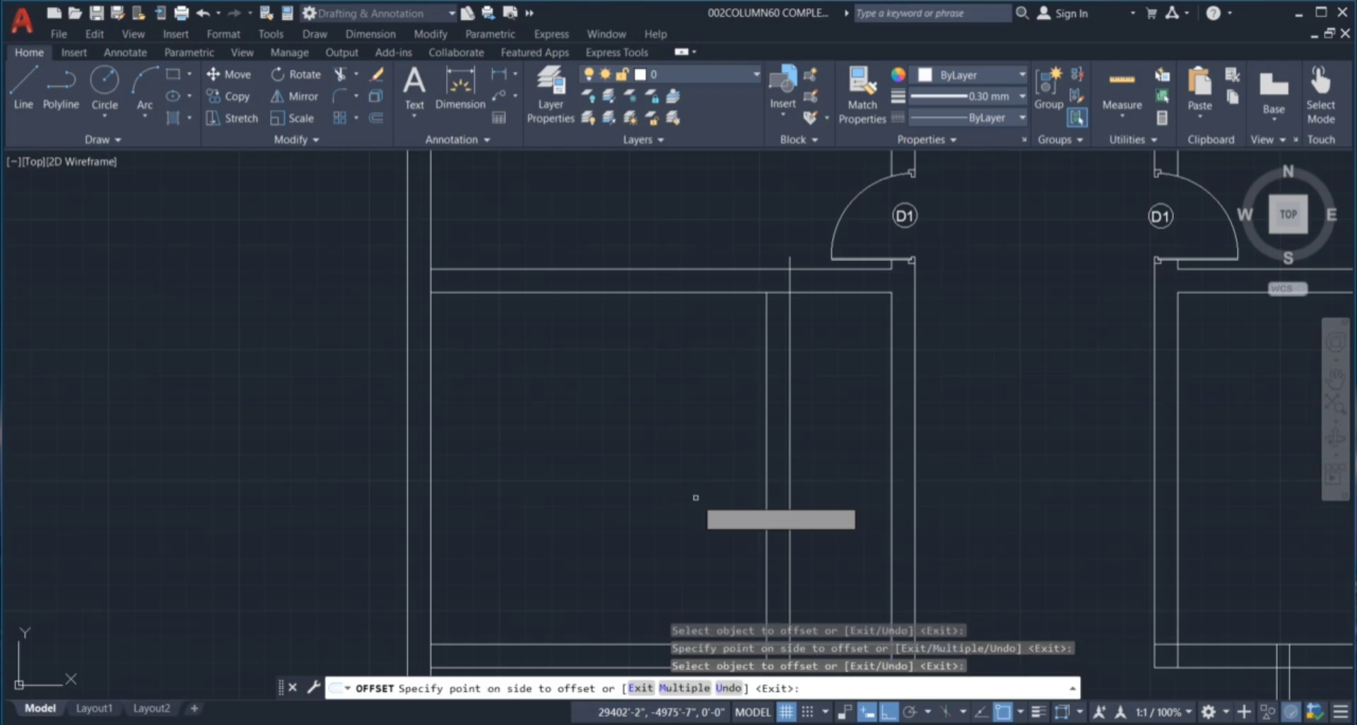
pyautogui.click(697, 494)
pyautogui.scroll(-2, 848, 411)
pyautogui.press('Escape')
pyautogui.press('Escape')
pyautogui.press('Escape')
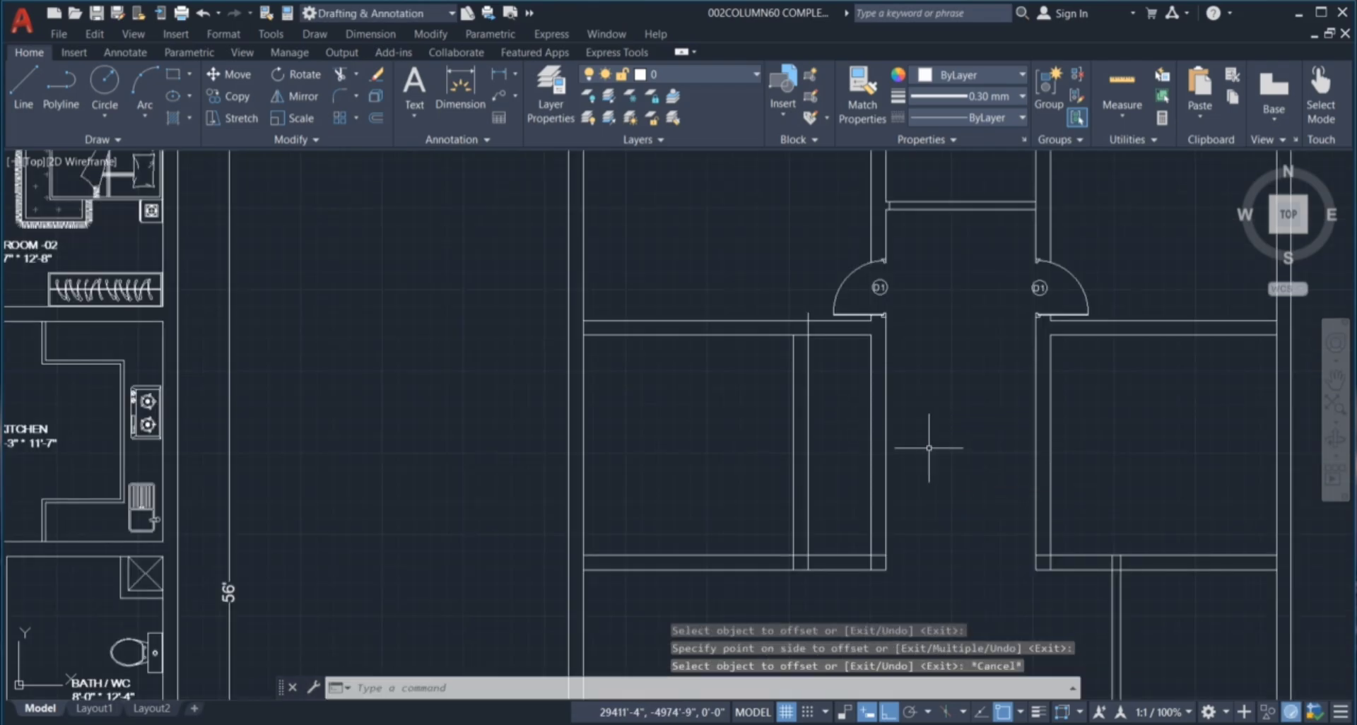
# Trim away the original left corridor wall lines below the D1 door and the lower wall lines beyond the offset wall.
pyautogui.write('TR')
pyautogui.press('Return')
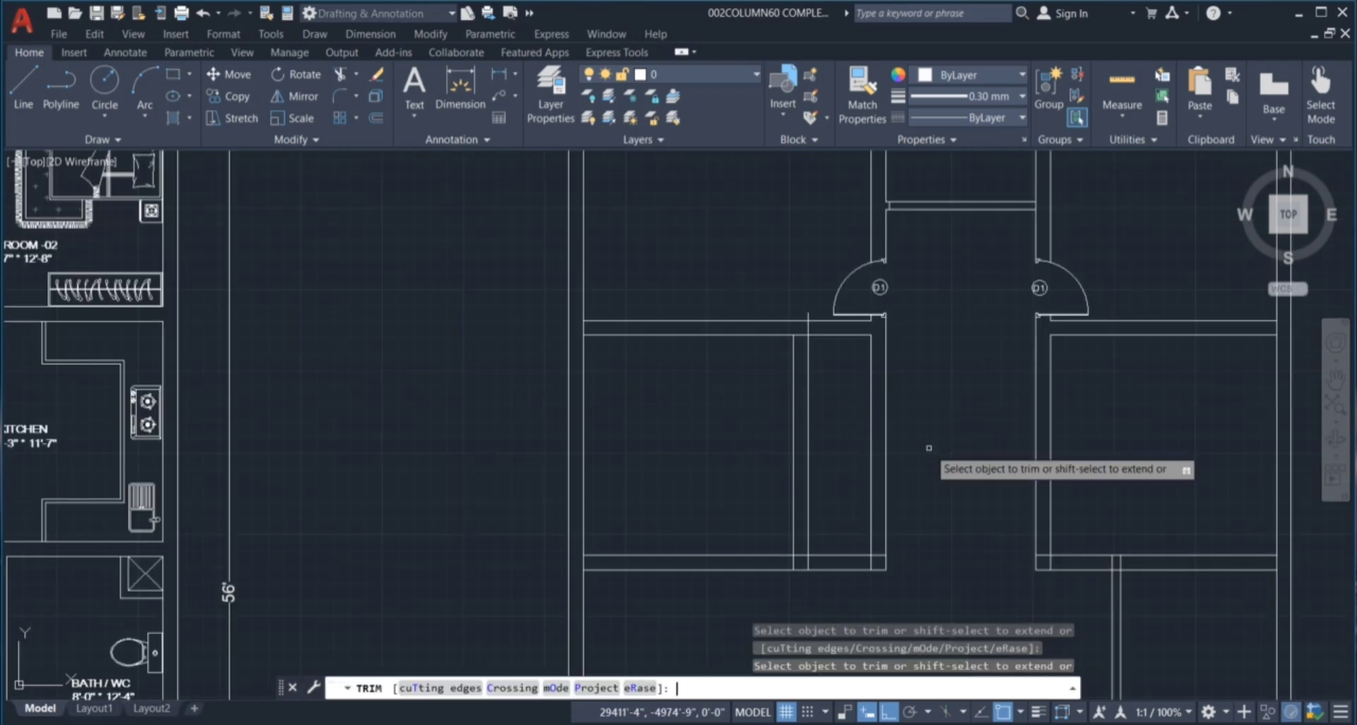
pyautogui.click(840, 376)
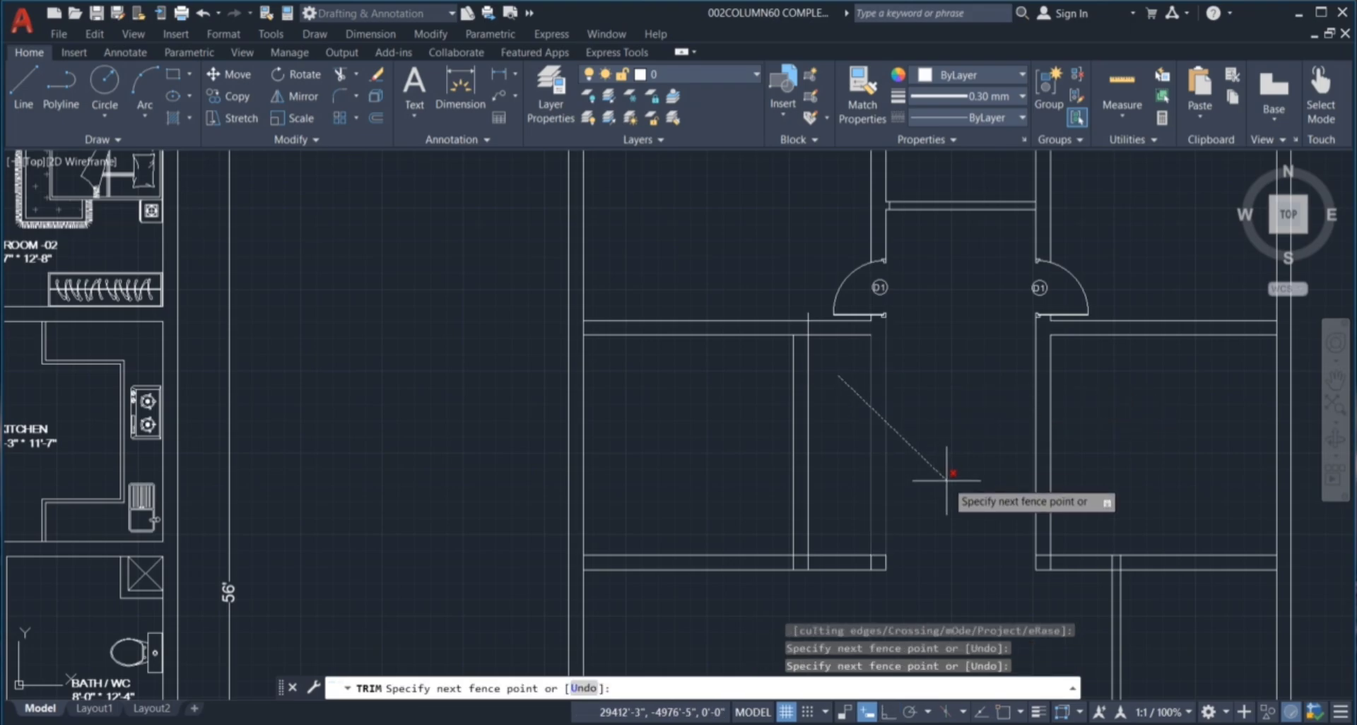
pyautogui.click(940, 481)
pyautogui.press('Return')
pyautogui.click(871, 548)
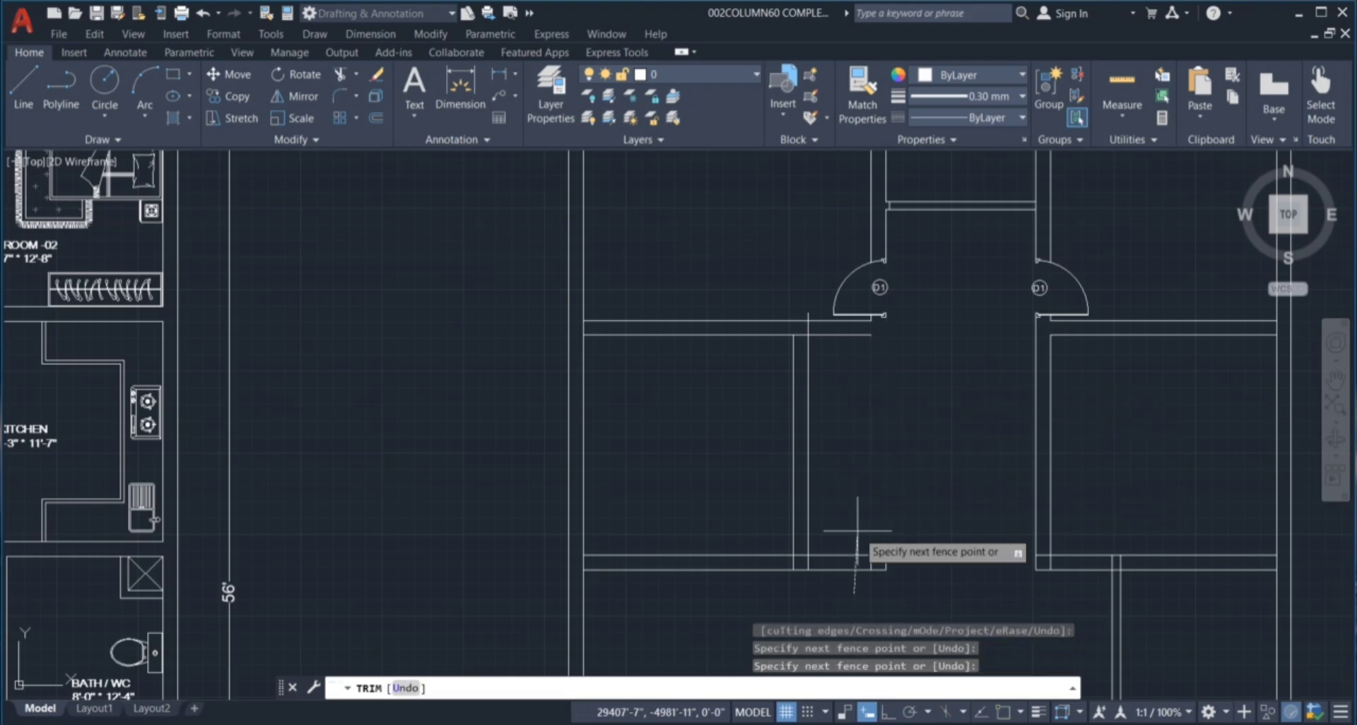
pyautogui.click(877, 561)
pyautogui.press('Return')
pyautogui.press('Escape')
# Delete the leftover line pieces at the lower end of the removed corridor wall.
pyautogui.click(869, 552)
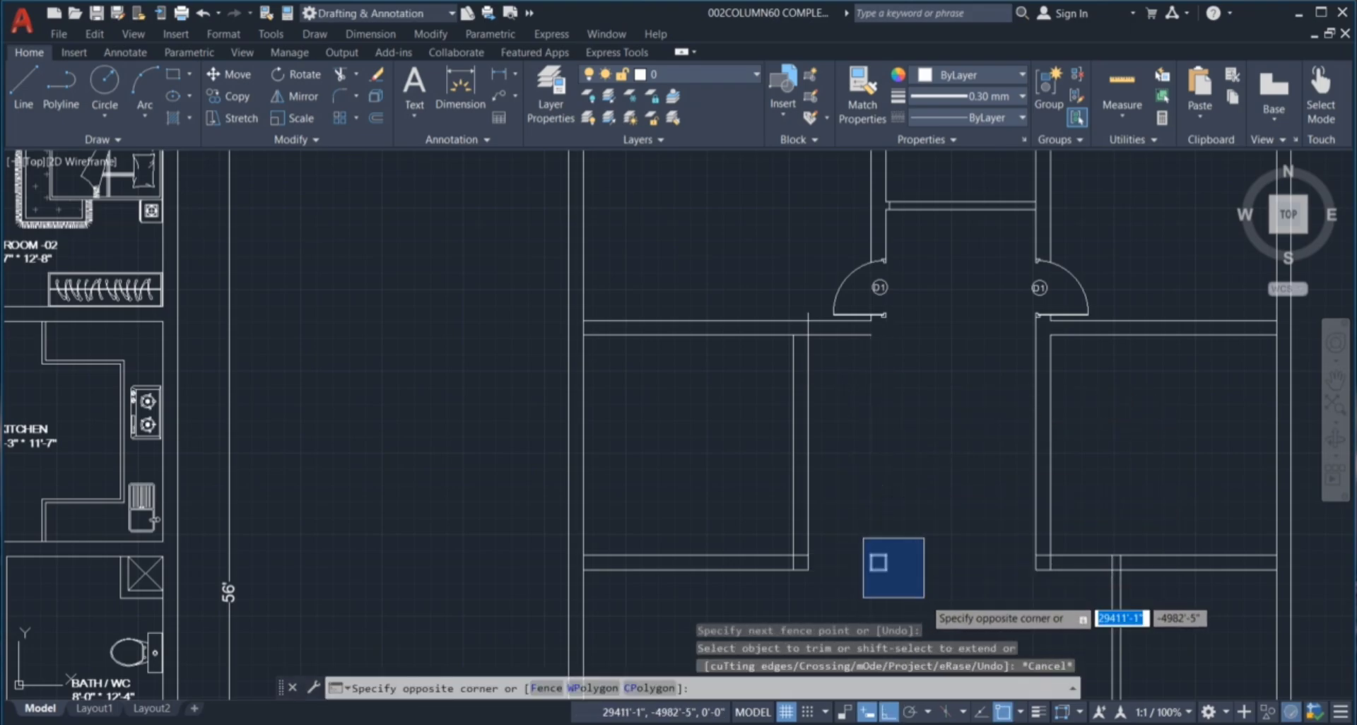
pyautogui.click(921, 588)
pyautogui.press('Delete')
# Draw lines extending the wall's lower edge to the corridor face and up to the left D1 door's lower jamb.
pyautogui.scroll(4, 908, 310)
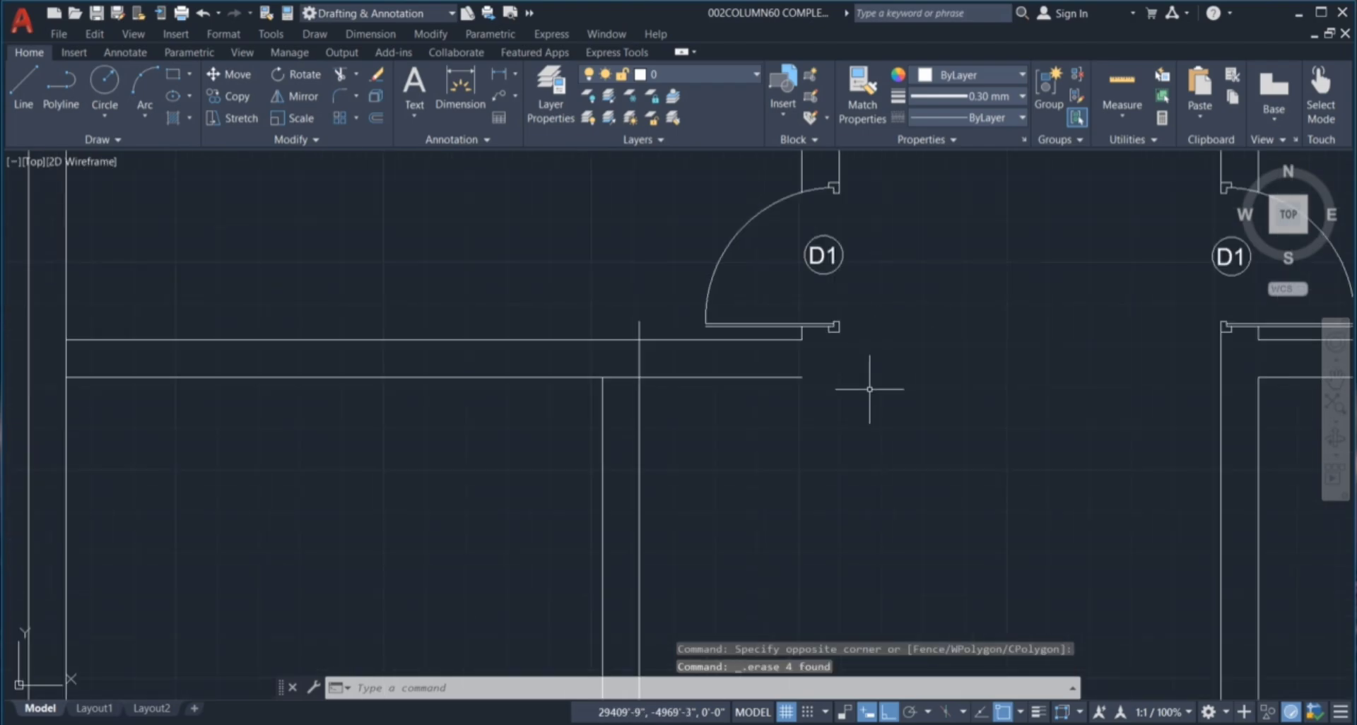
pyautogui.press('Return')
pyautogui.click(801, 377)
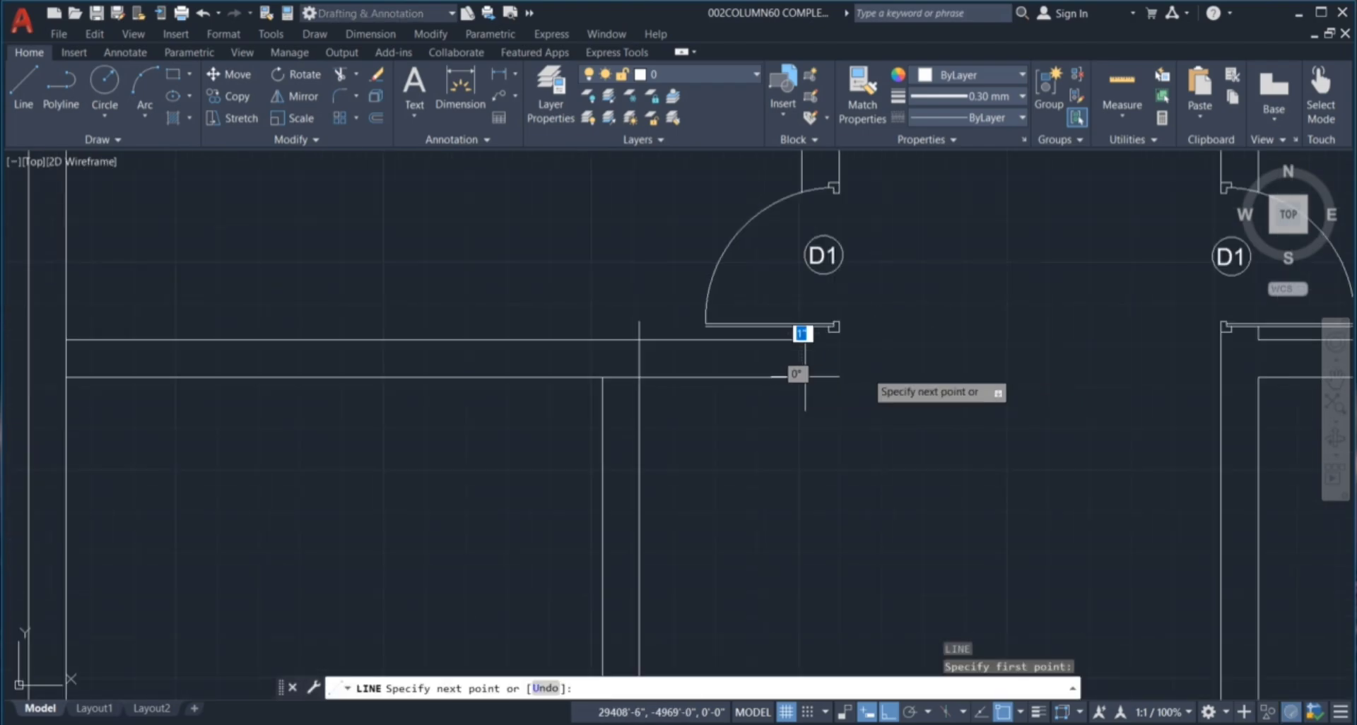
pyautogui.click(839, 377)
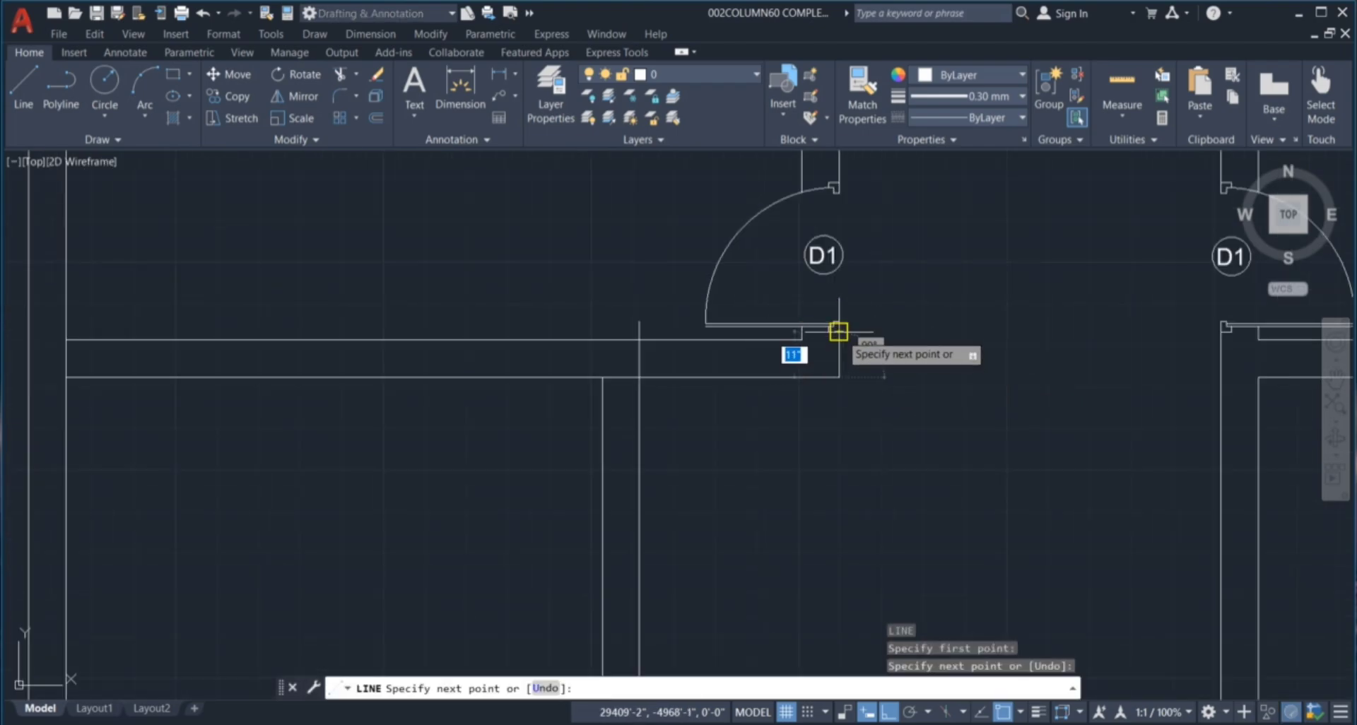
pyautogui.click(839, 326)
pyautogui.press('Escape')
pyautogui.press('Escape')
pyautogui.press('Escape')
pyautogui.press('Escape')
pyautogui.scroll(-6, 870, 390)
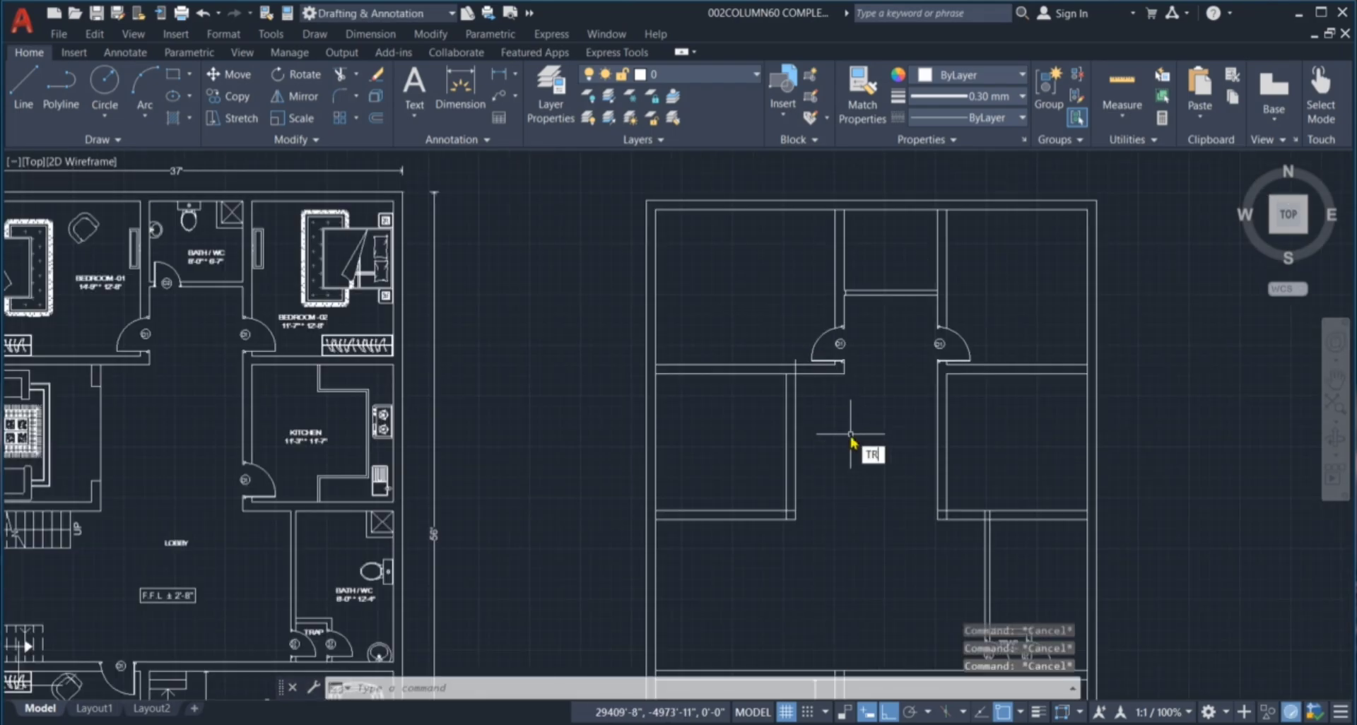
# Trim the offset wall's line stubs and the crossing line at its upper junction with the horizontal bedroom wall.
pyautogui.press('Return')
pyautogui.scroll(4, 768, 356)
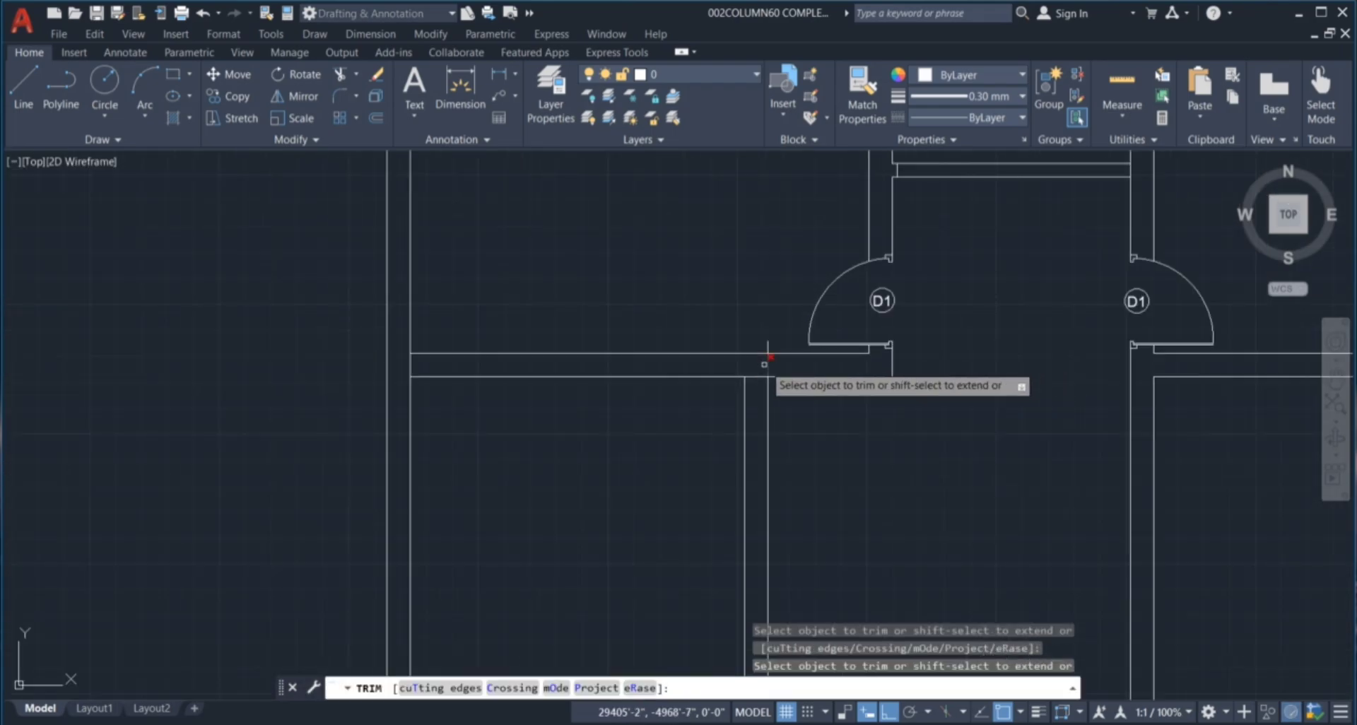
pyautogui.click(764, 364)
pyautogui.scroll(8, 765, 357)
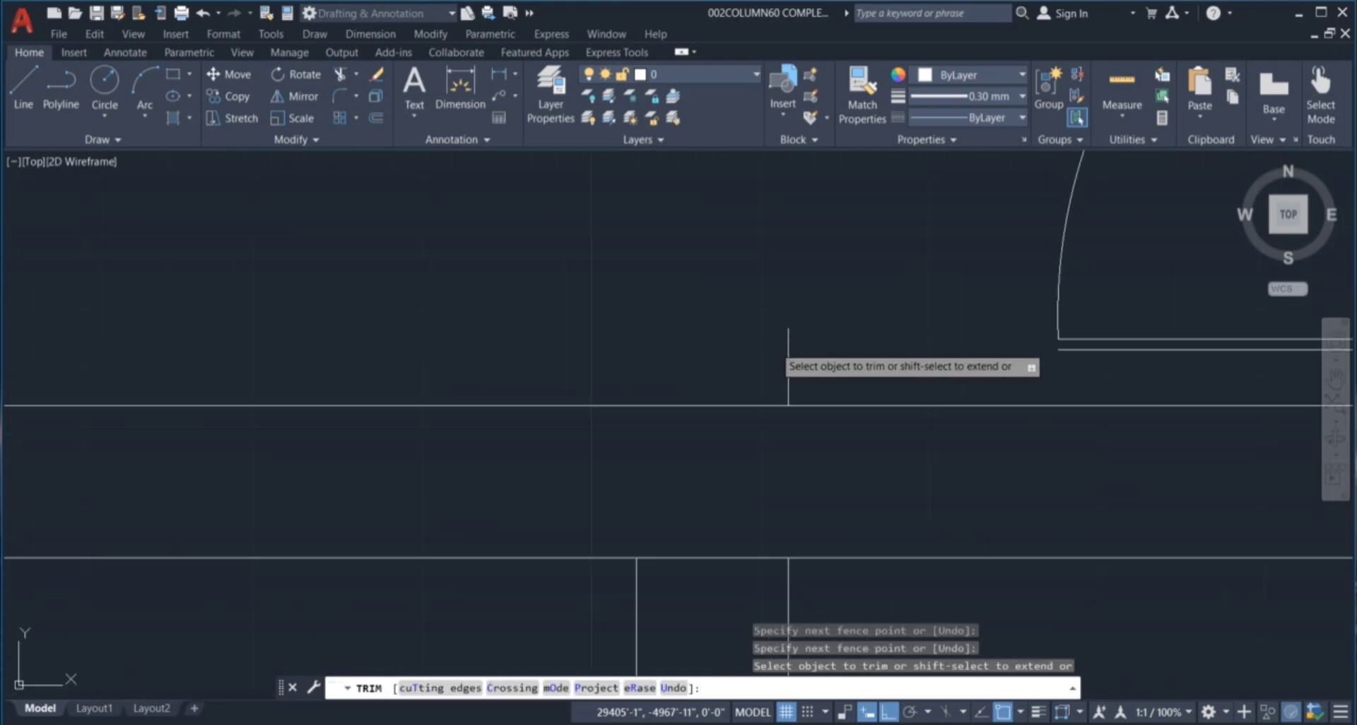
pyautogui.scroll(-4, 773, 322)
pyautogui.click(750, 424)
pyautogui.click(752, 398)
pyautogui.scroll(-6, 751, 379)
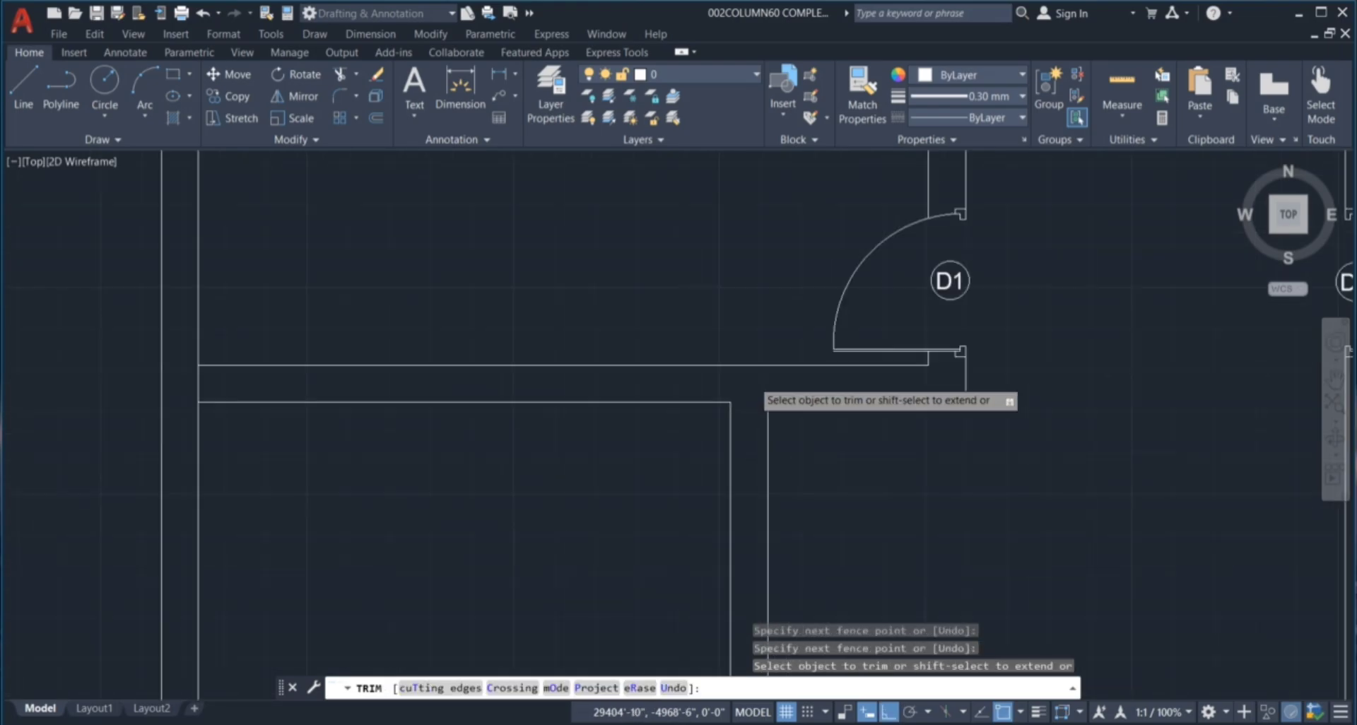
# Trim the crossing inner lines at the lower right corner of the left middle room and finish trimming.
pyautogui.scroll(8, 813, 441)
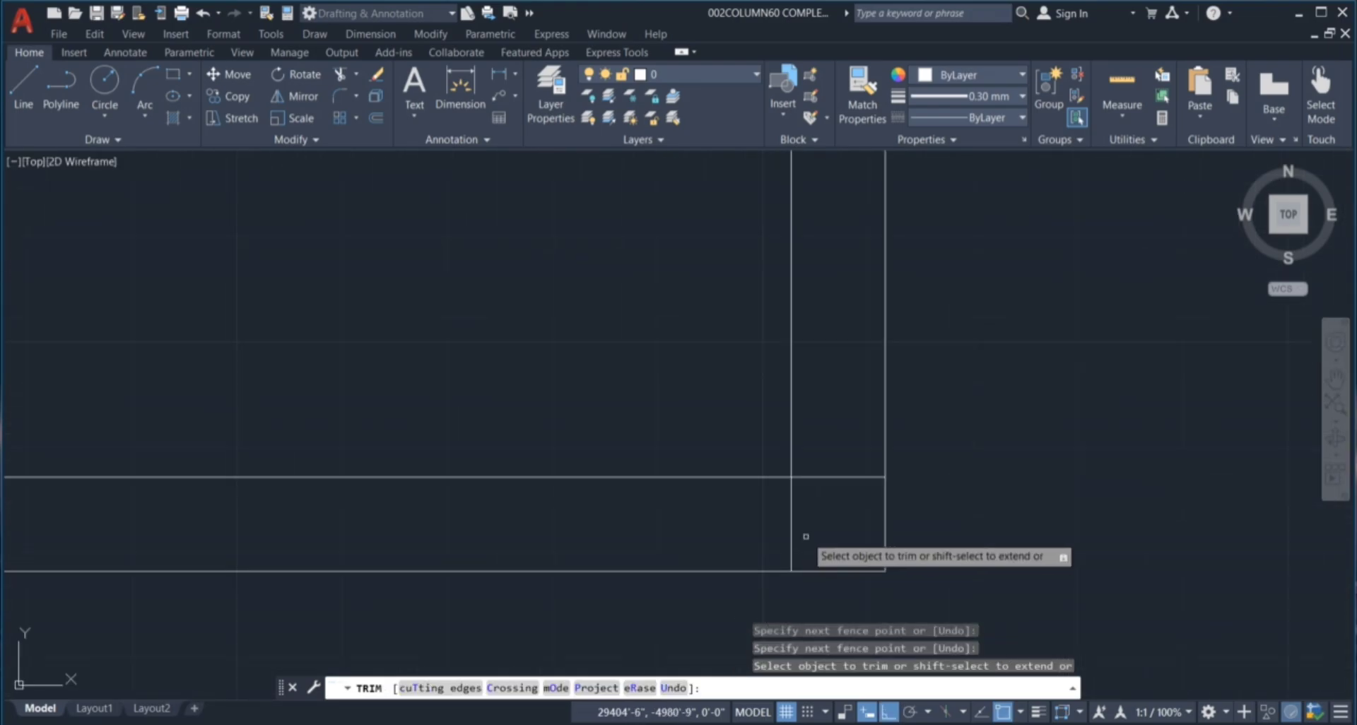
pyautogui.click(812, 475)
pyautogui.click(777, 513)
pyautogui.scroll(-6, 777, 514)
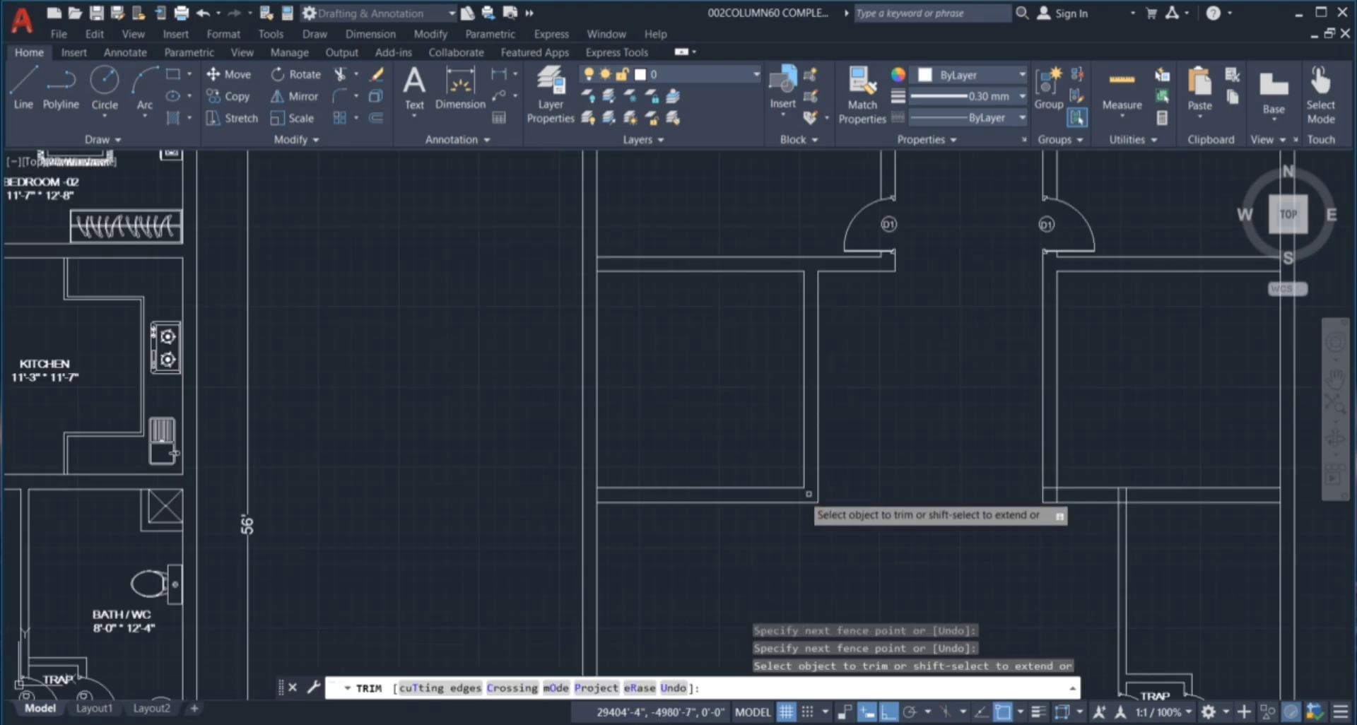
pyautogui.press('Escape')
pyautogui.press('Escape')
pyautogui.press('Escape')
pyautogui.scroll(-3, 855, 443)
pyautogui.scroll(-2, 699, 383)
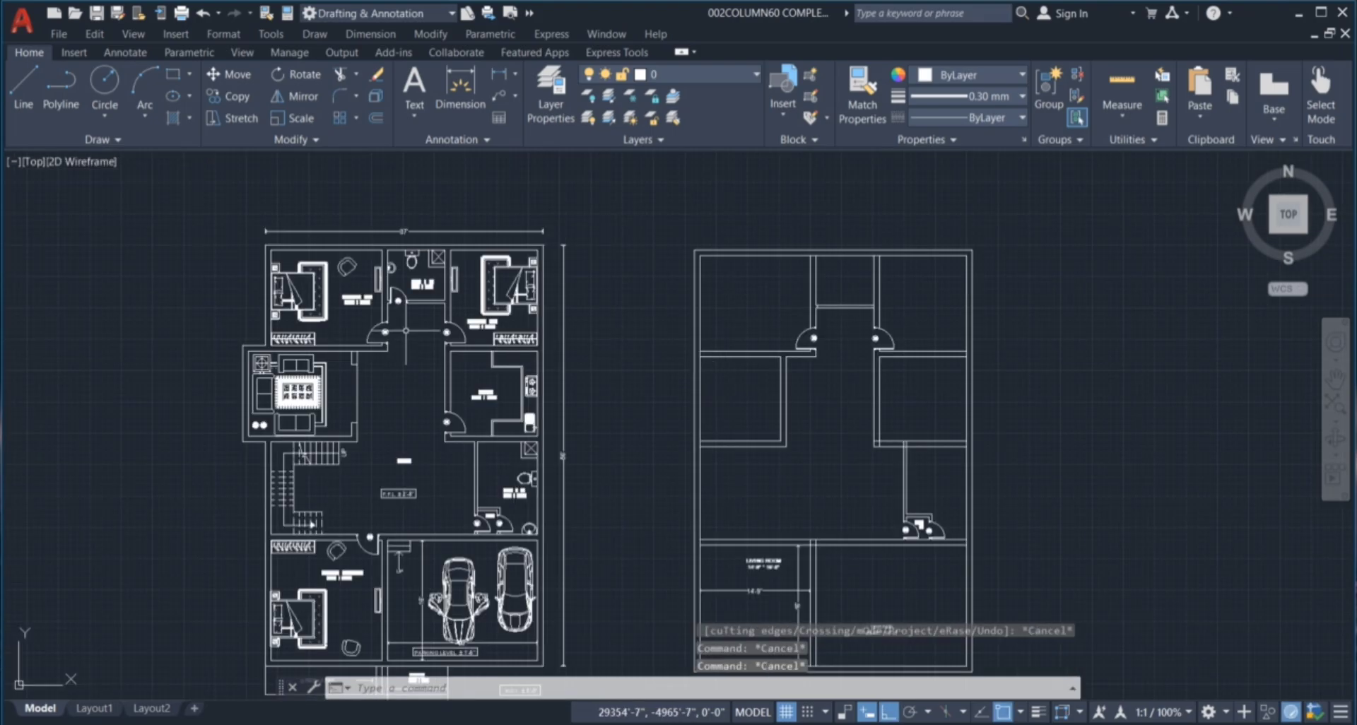
pyautogui.scroll(4, 268, 336)
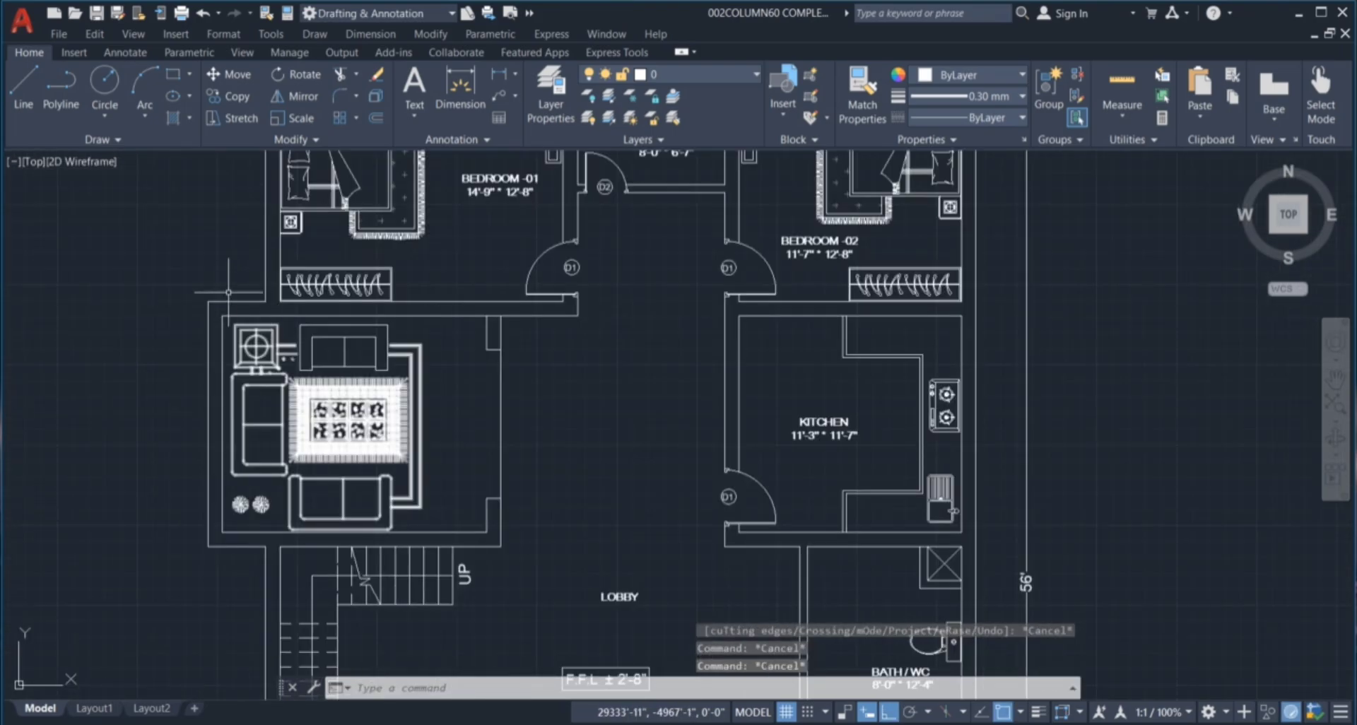
pyautogui.scroll(-4, 226, 304)
pyautogui.scroll(2, 664, 345)
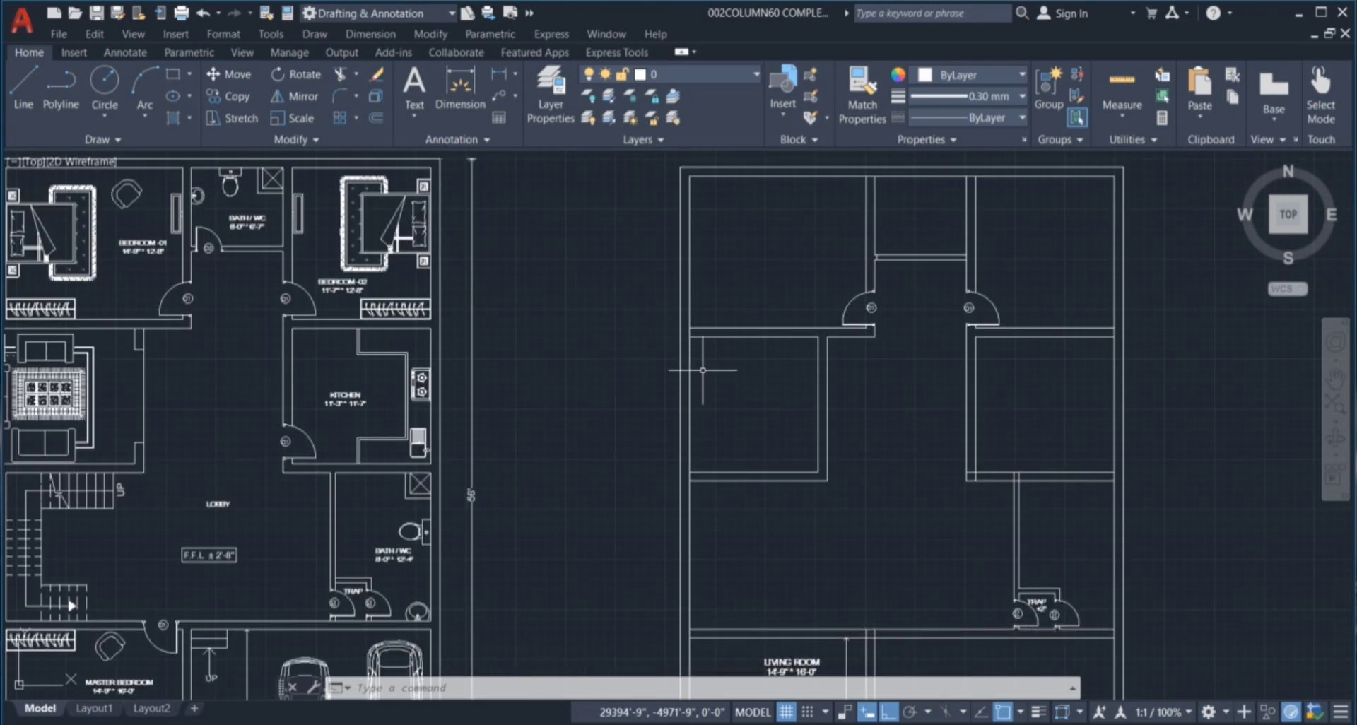
# Draw the left middle room's outward projection: 3' out from the outer wall, down to the room's lower wall line and back to the wall.
pyautogui.press('Return')
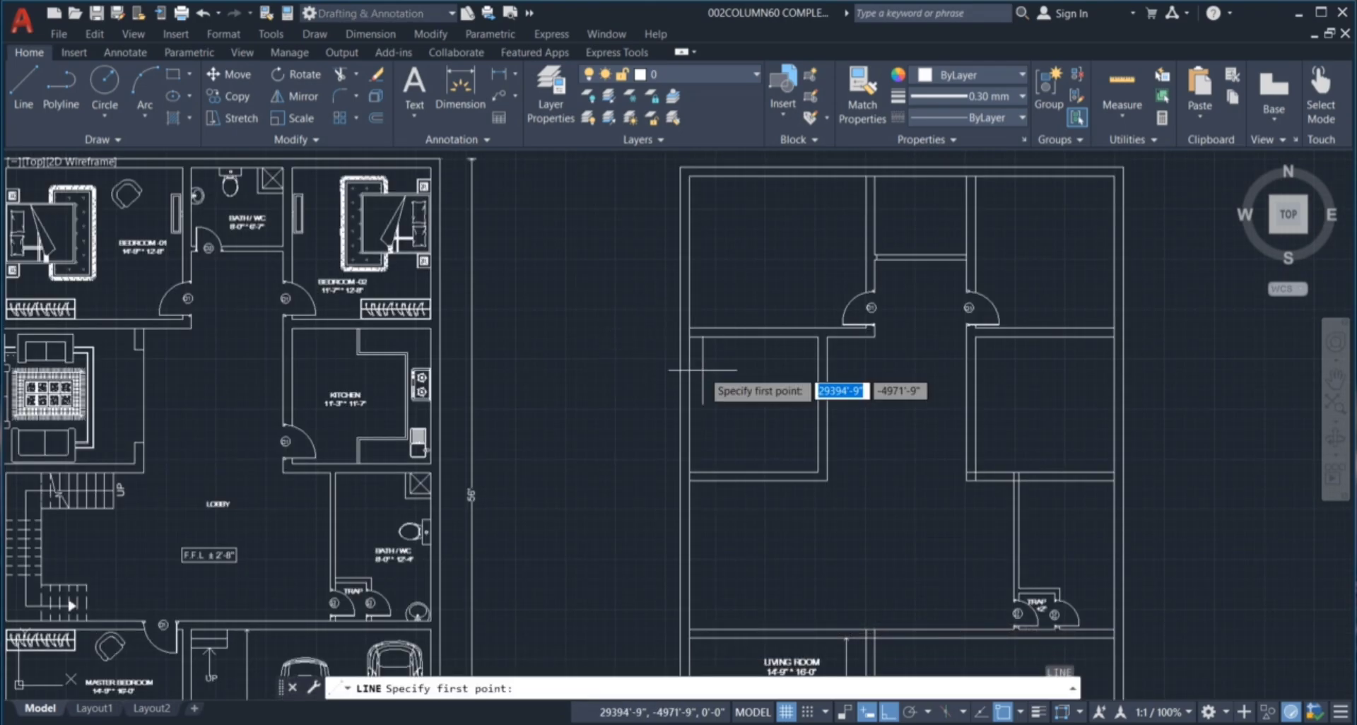
pyautogui.scroll(5, 693, 311)
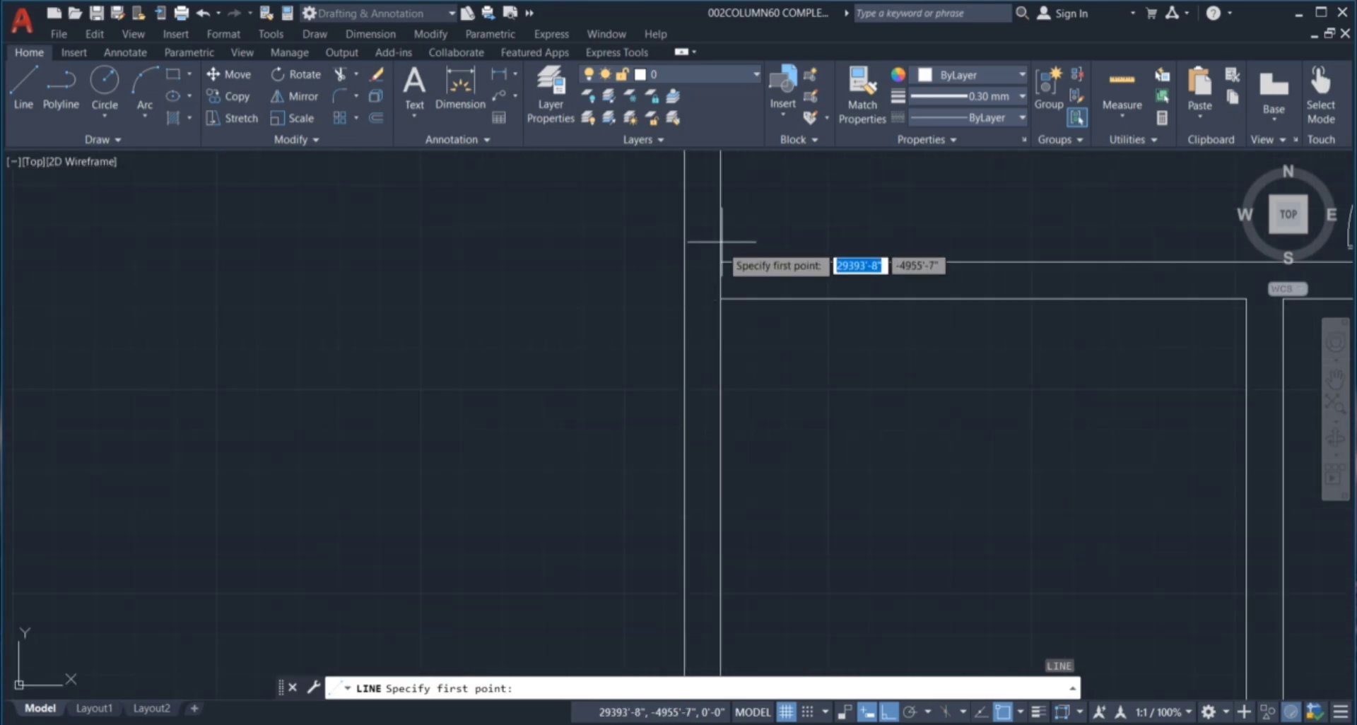
pyautogui.click(684, 262)
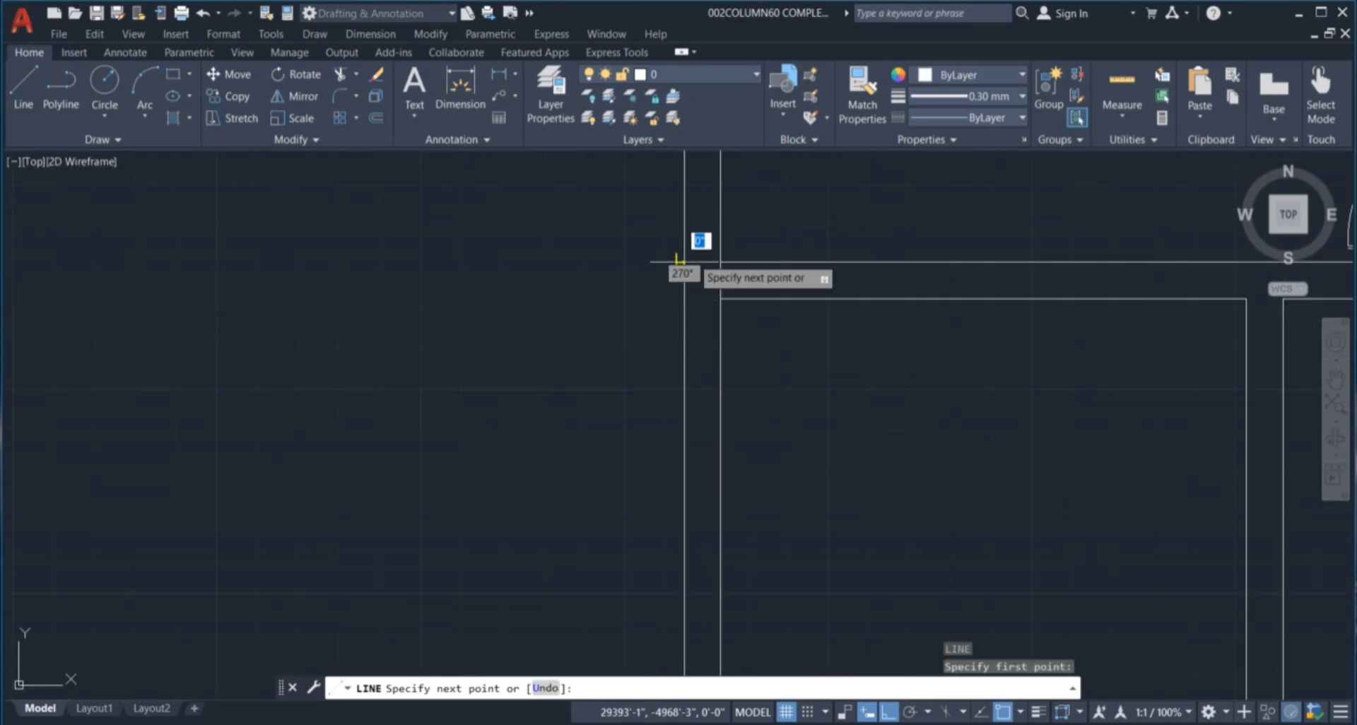
pyautogui.write("3'")
pyautogui.press('Return')
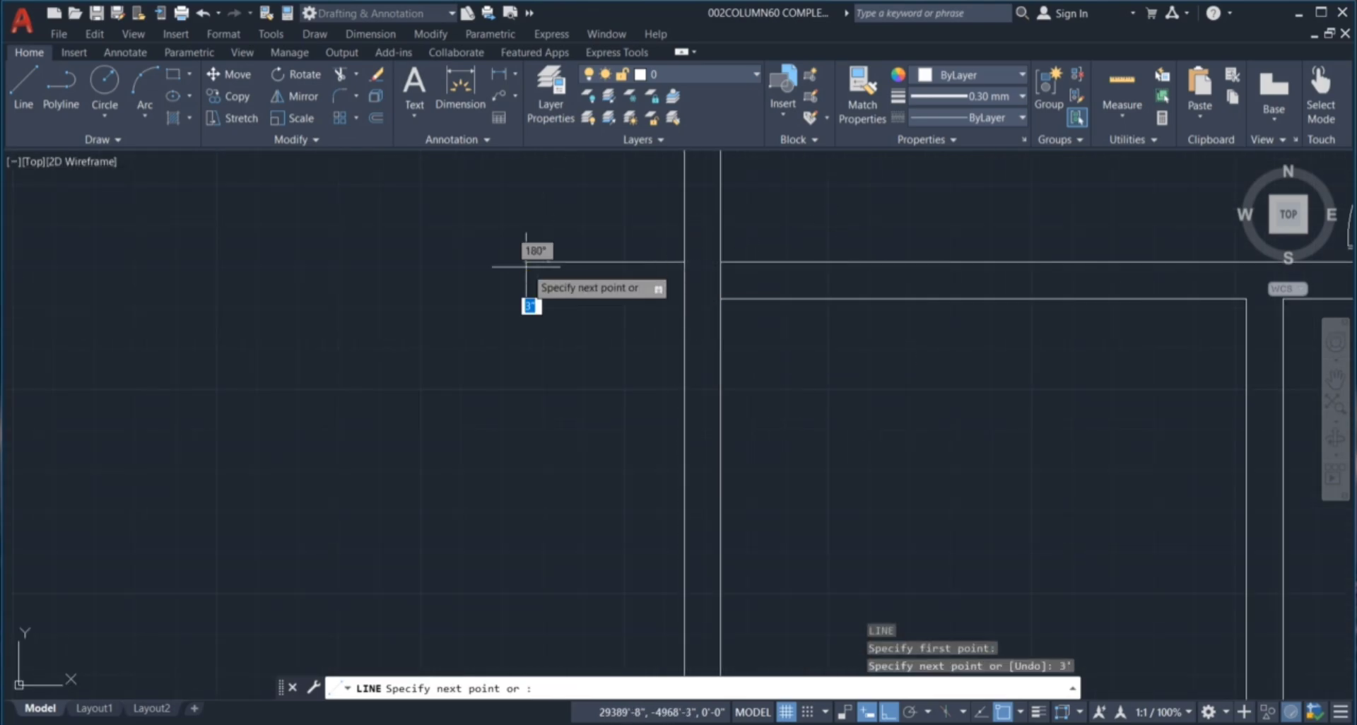
pyautogui.scroll(-5, 523, 265)
pyautogui.scroll(5, 488, 283)
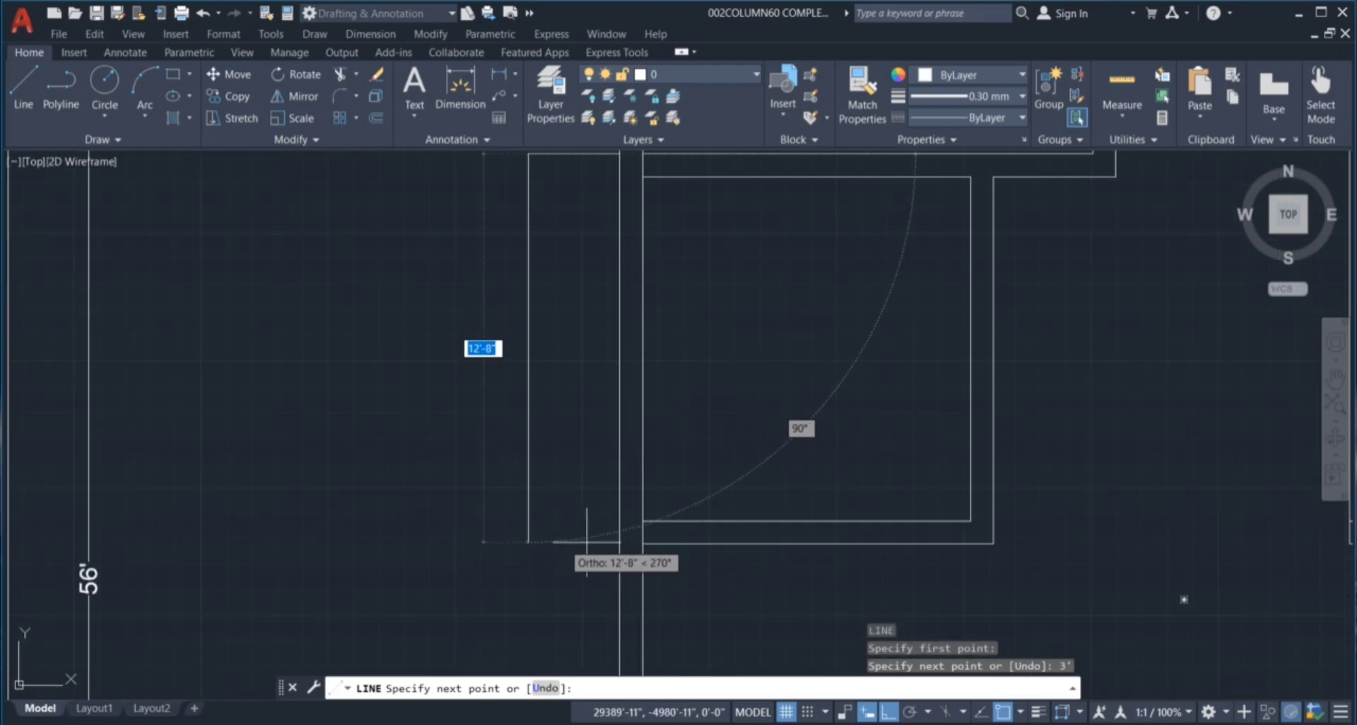
pyautogui.click(531, 543)
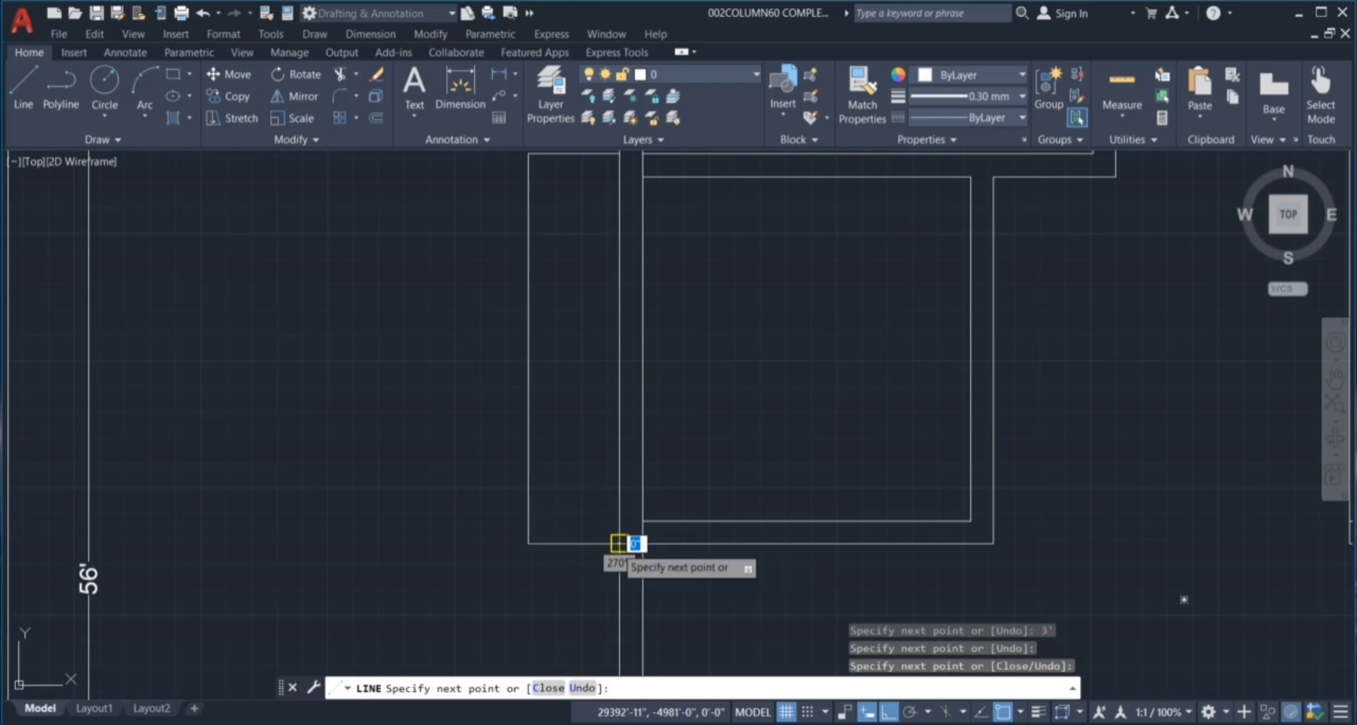
pyautogui.press('Escape')
pyautogui.press('Escape')
pyautogui.press('Escape')
# Join the three projection lines outside the left middle room into one polyline.
pyautogui.scroll(-2, 621, 559)
pyautogui.click(598, 570)
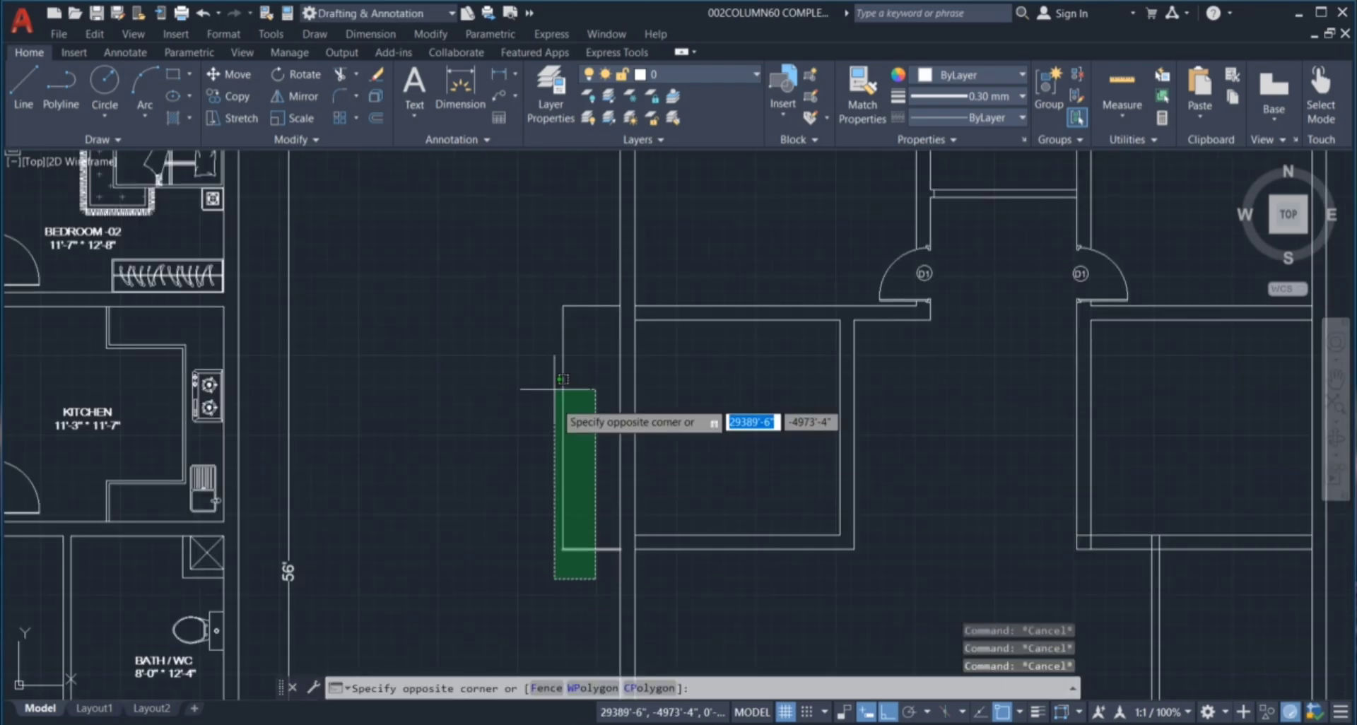
pyautogui.click(538, 284)
pyautogui.write('j')
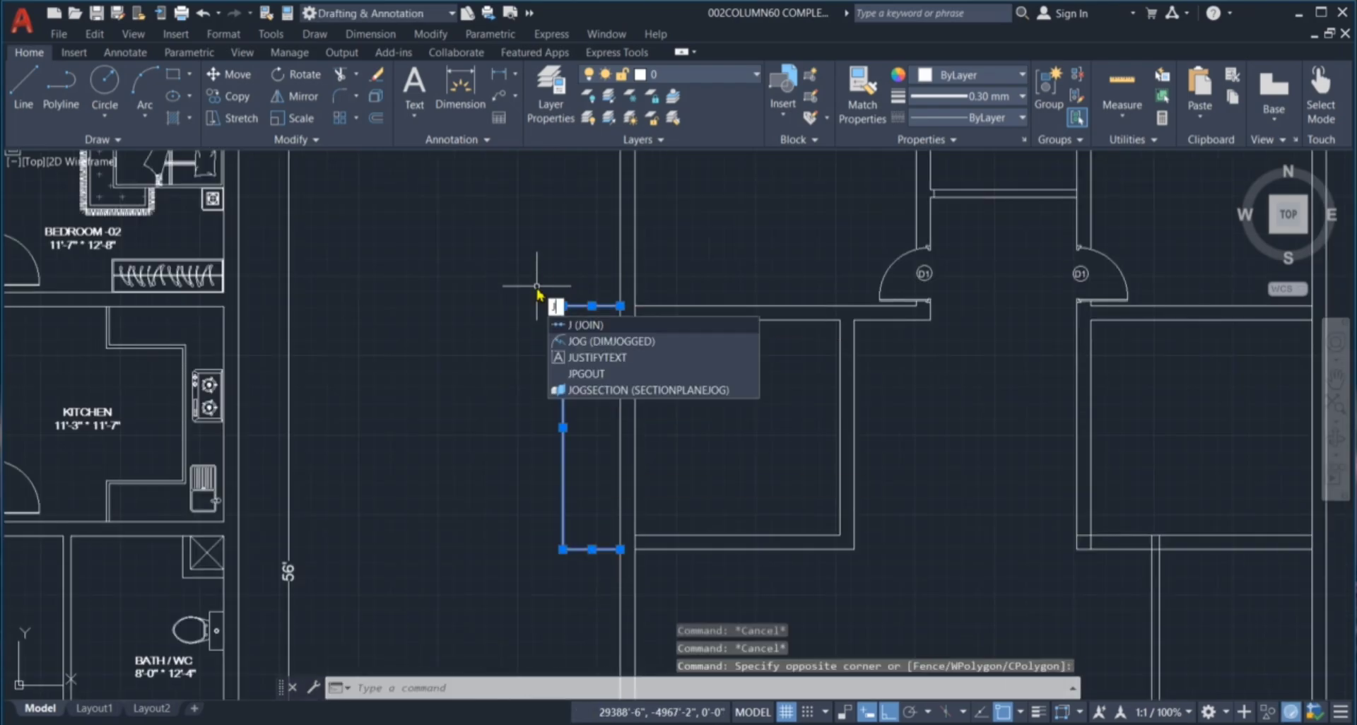
pyautogui.press('Return')
# Offset the joined projection outline 9" inward to form the wall thickness.
pyautogui.write('o')
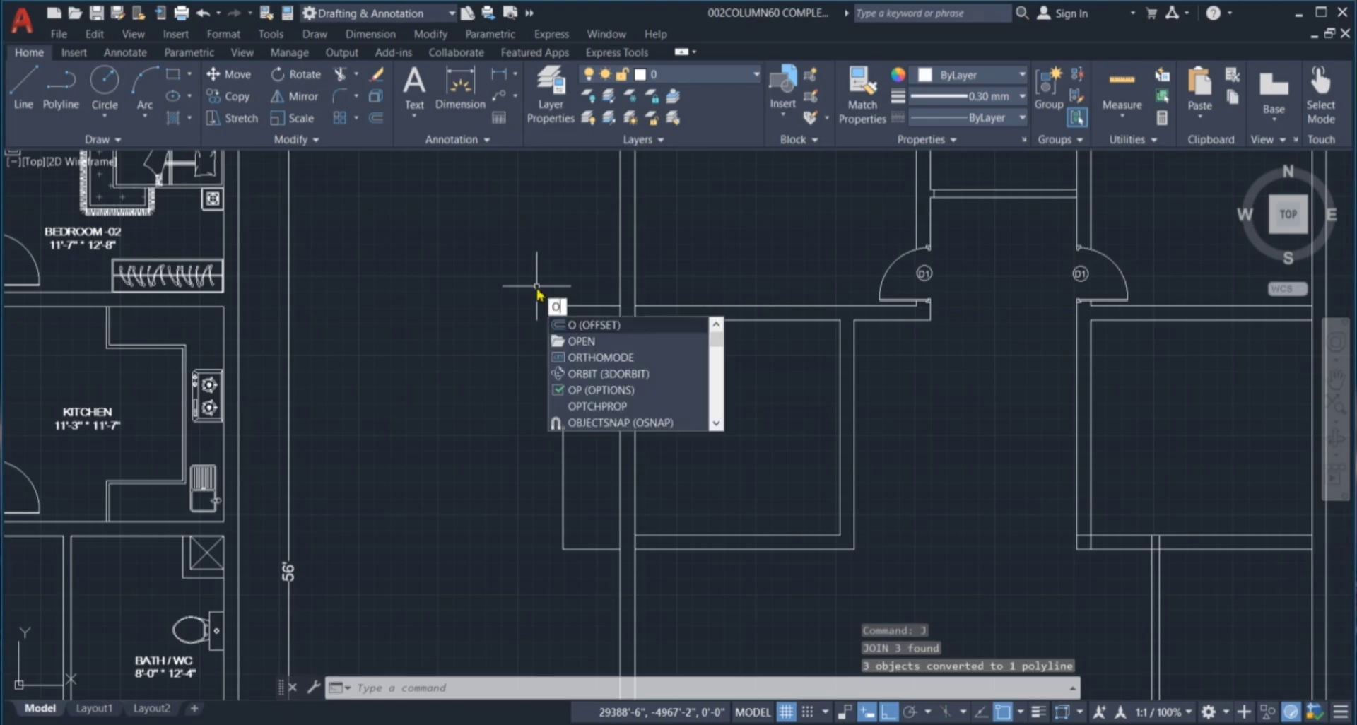
pyautogui.press('Return')
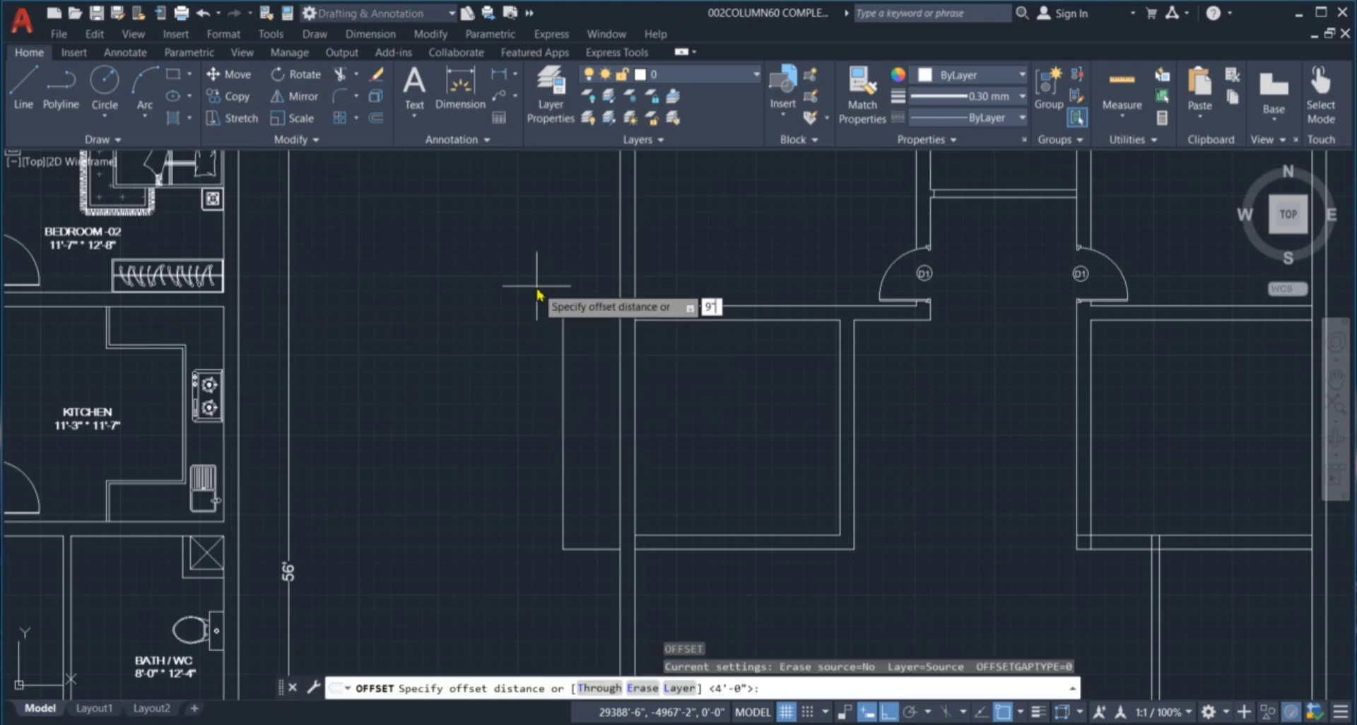
pyautogui.write('9"')
pyautogui.press('Return')
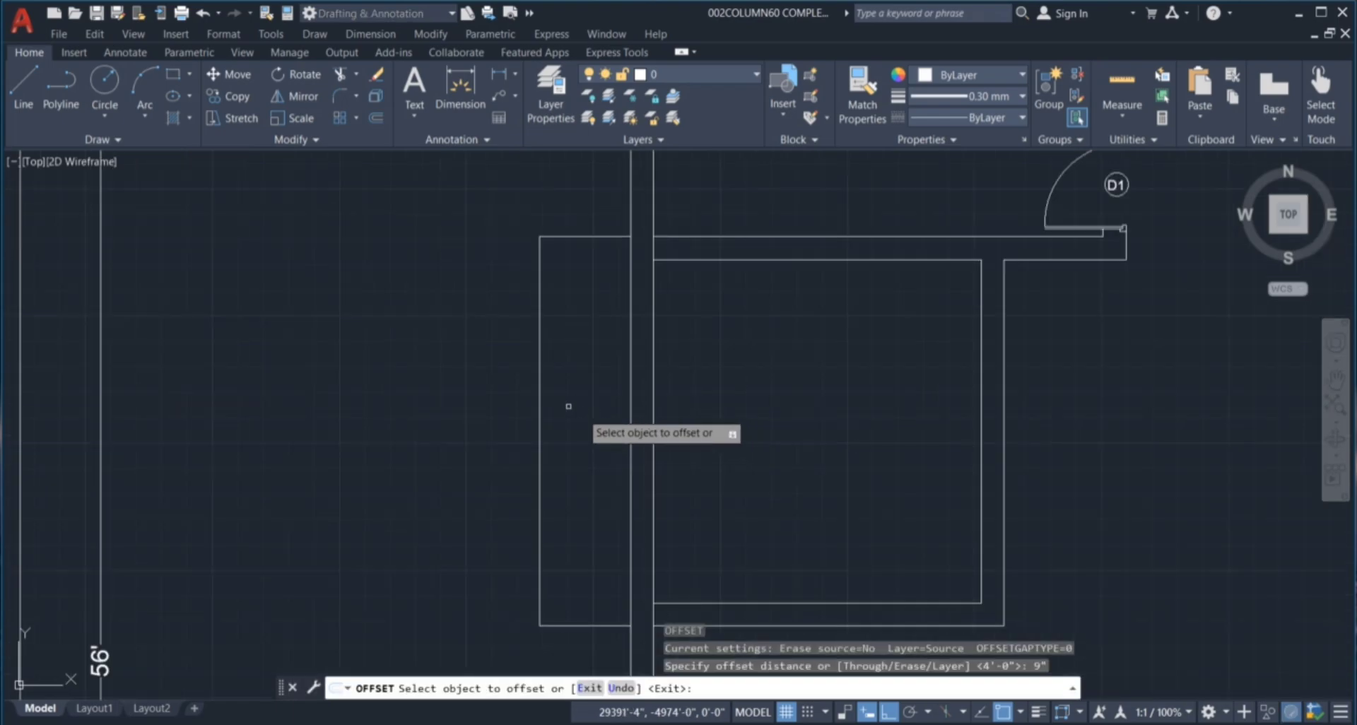
pyautogui.click(542, 381)
pyautogui.click(618, 367)
pyautogui.scroll(-5, 618, 367)
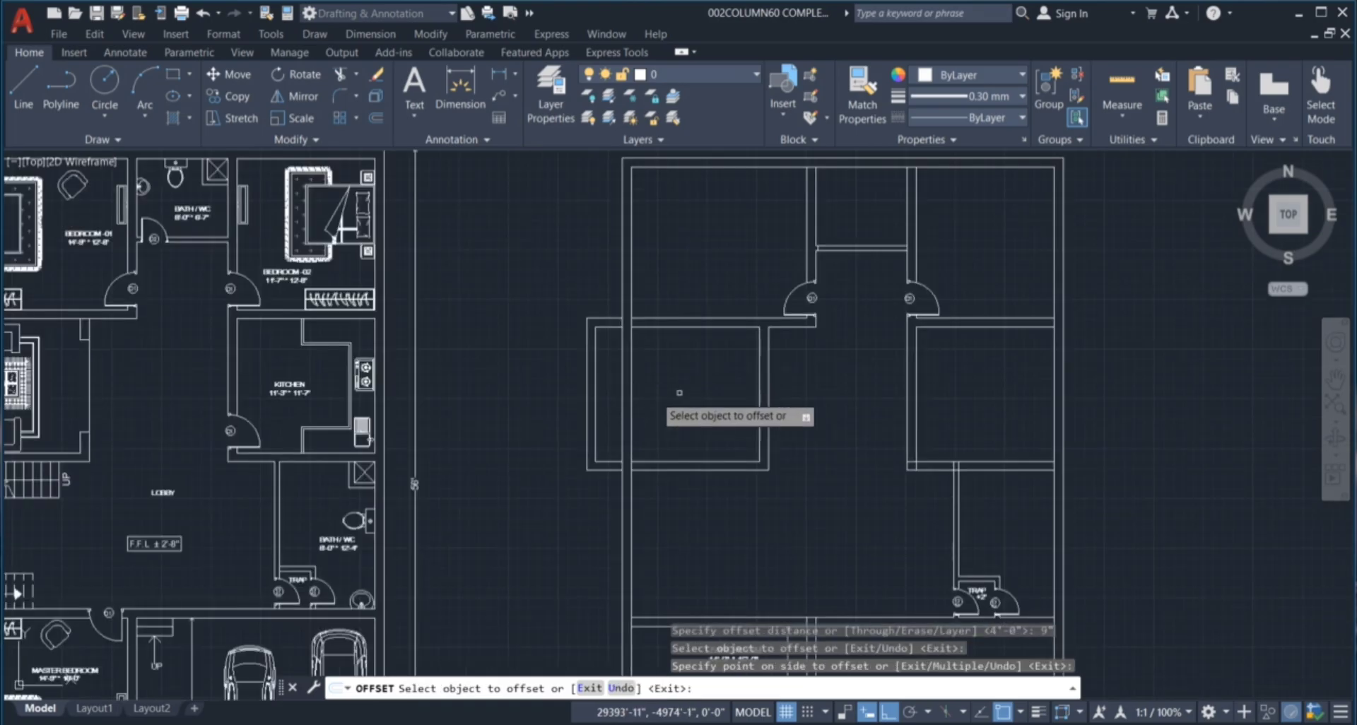
pyautogui.scroll(3, 626, 325)
pyautogui.press('Escape')
pyautogui.press('Escape')
pyautogui.press('Escape')
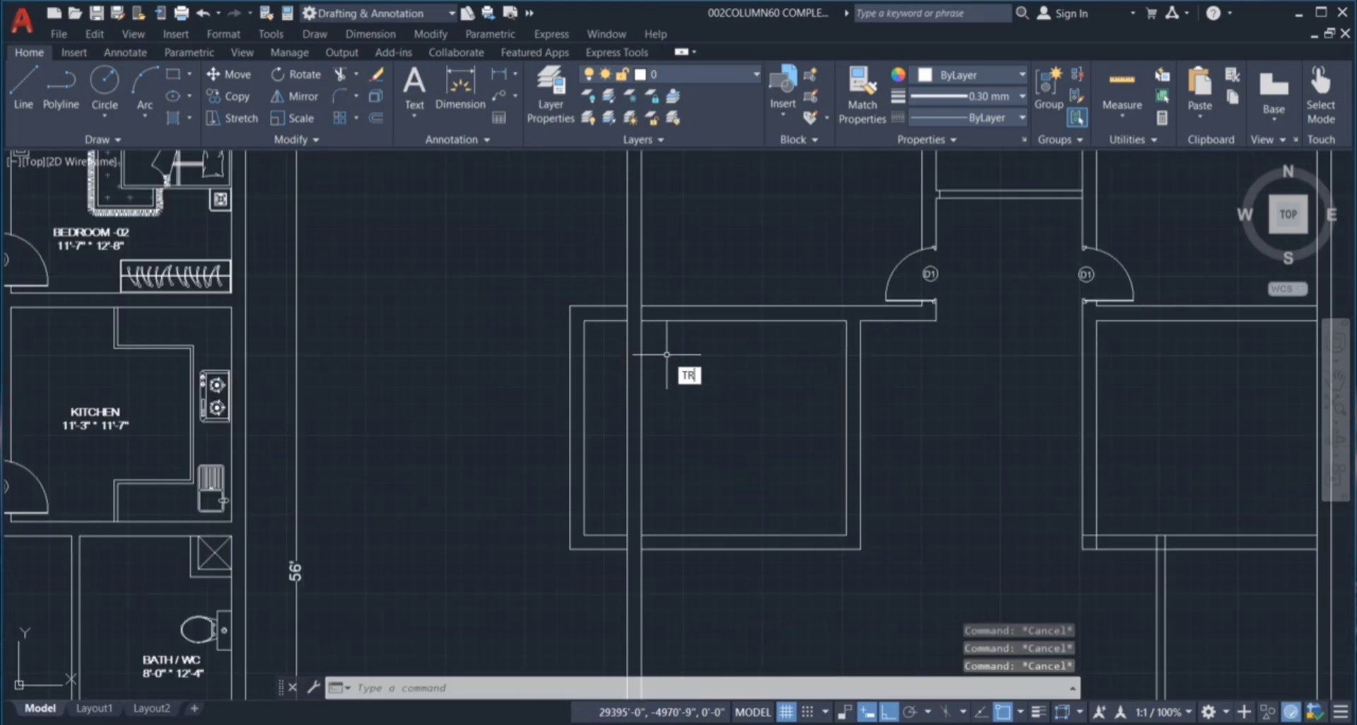
# Trim away the old outer wall lines that cross the extended left middle room.
pyautogui.press('Return')
pyautogui.scroll(4, 654, 325)
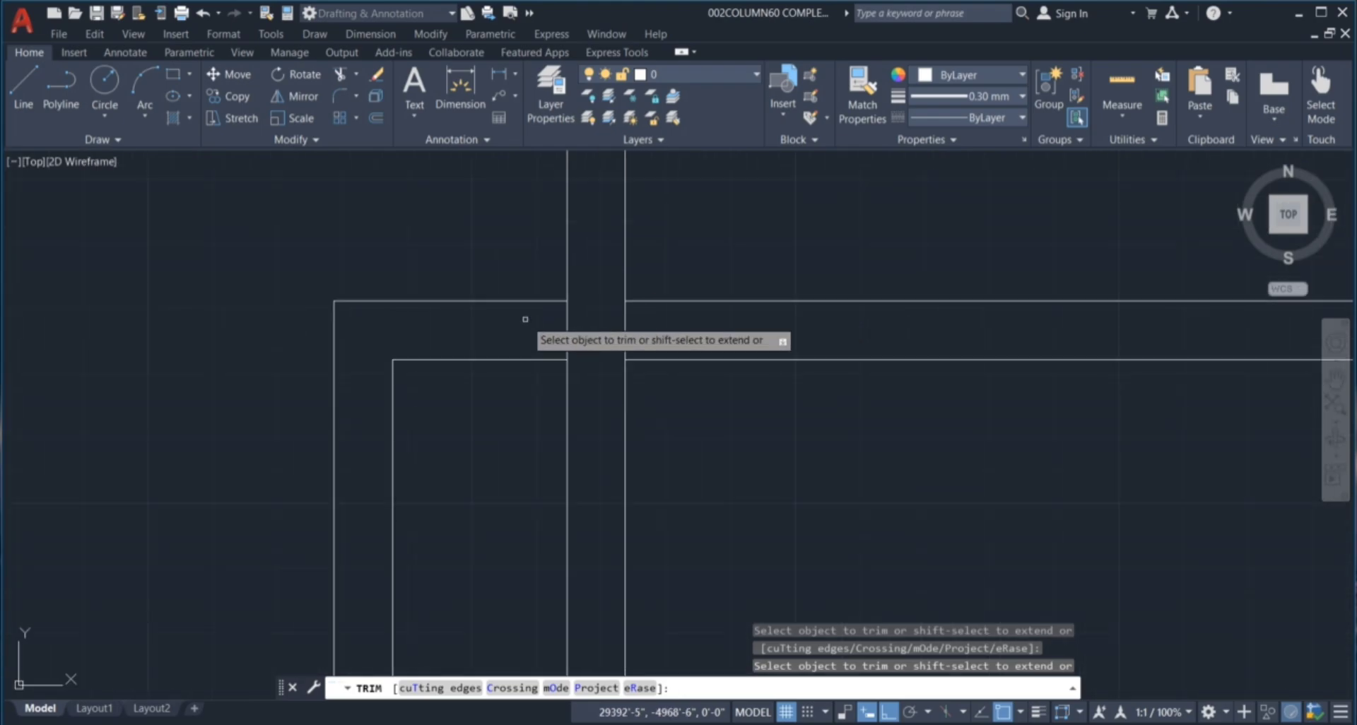
pyautogui.moveTo(525, 319); pyautogui.dragTo(706, 328)
pyautogui.scroll(-6, 622, 342)
pyautogui.press('Escape')
pyautogui.press('Escape')
pyautogui.press('Escape')
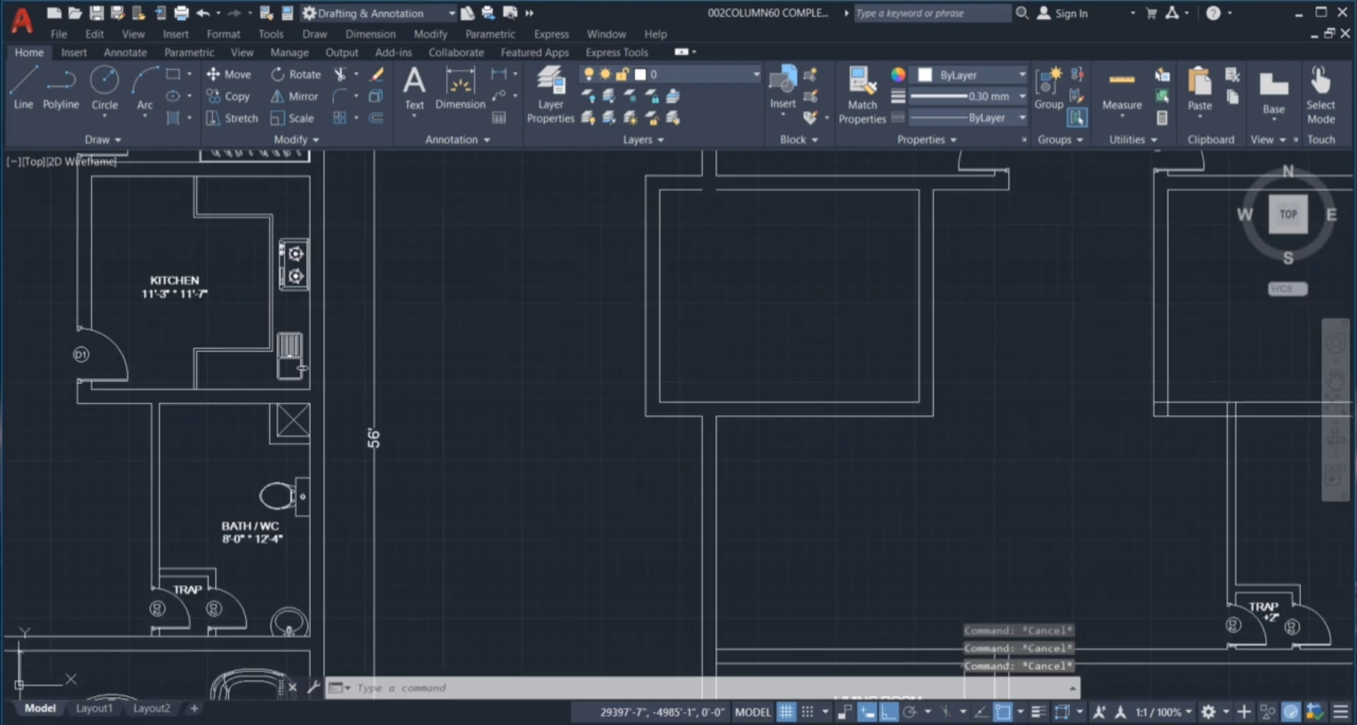
# Draw a line closing the gap in the inner edge of the extended room's upper wall.
pyautogui.write('l')
pyautogui.press('Return')
pyautogui.scroll(3, 707, 212)
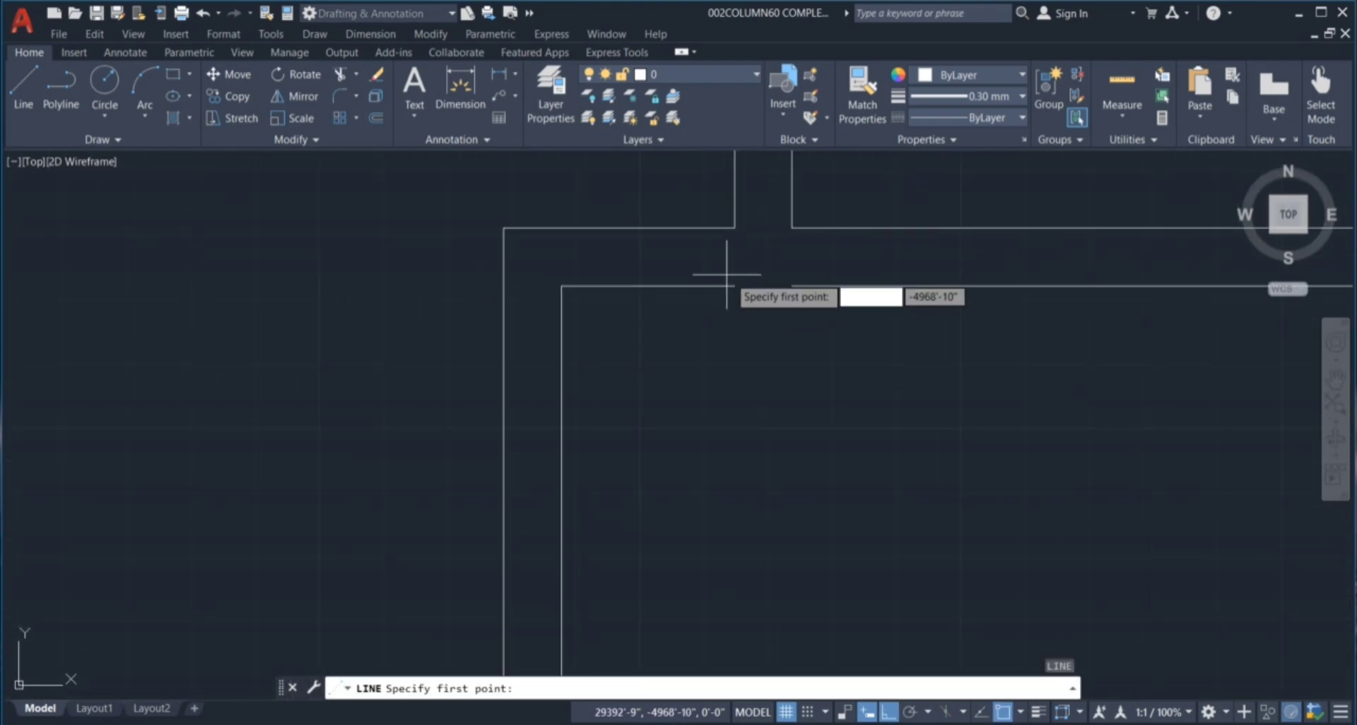
pyautogui.click(787, 287)
pyautogui.scroll(-3, 770, 304)
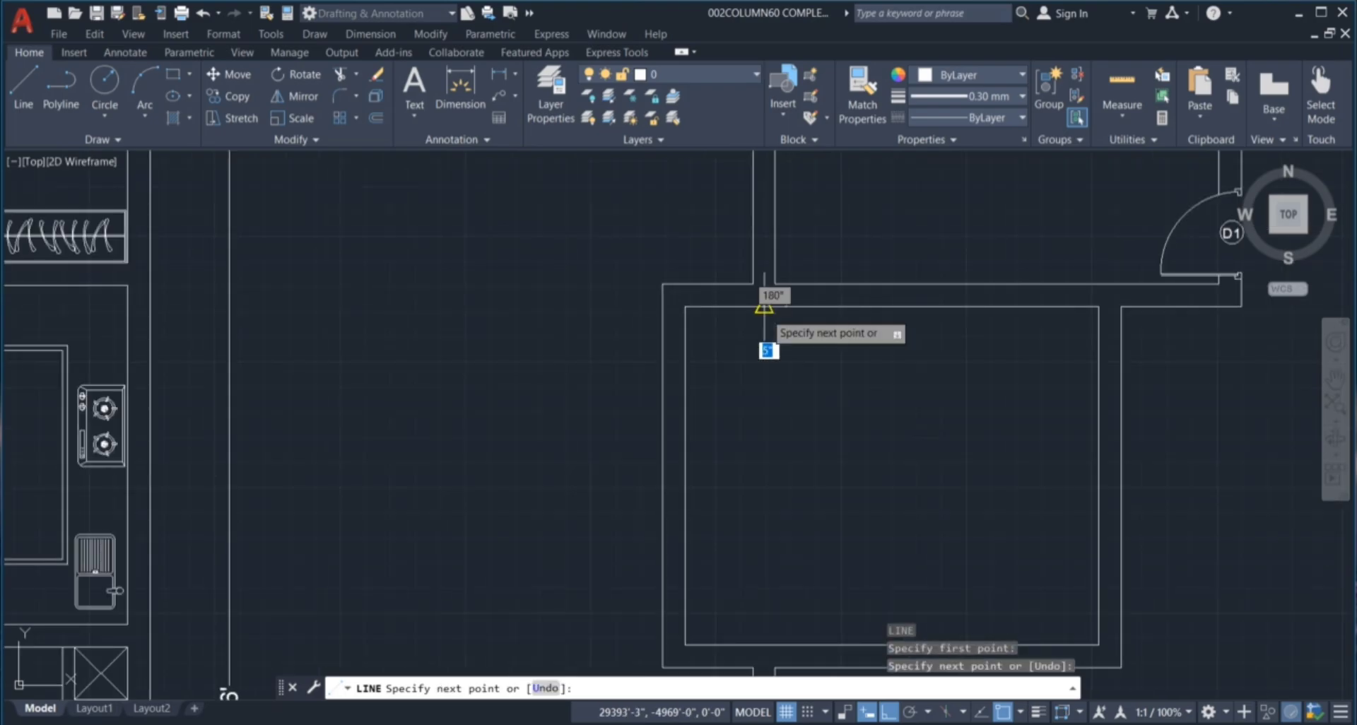
pyautogui.scroll(-4, 764, 303)
pyautogui.press('Escape')
pyautogui.press('Escape')
pyautogui.press('Escape')
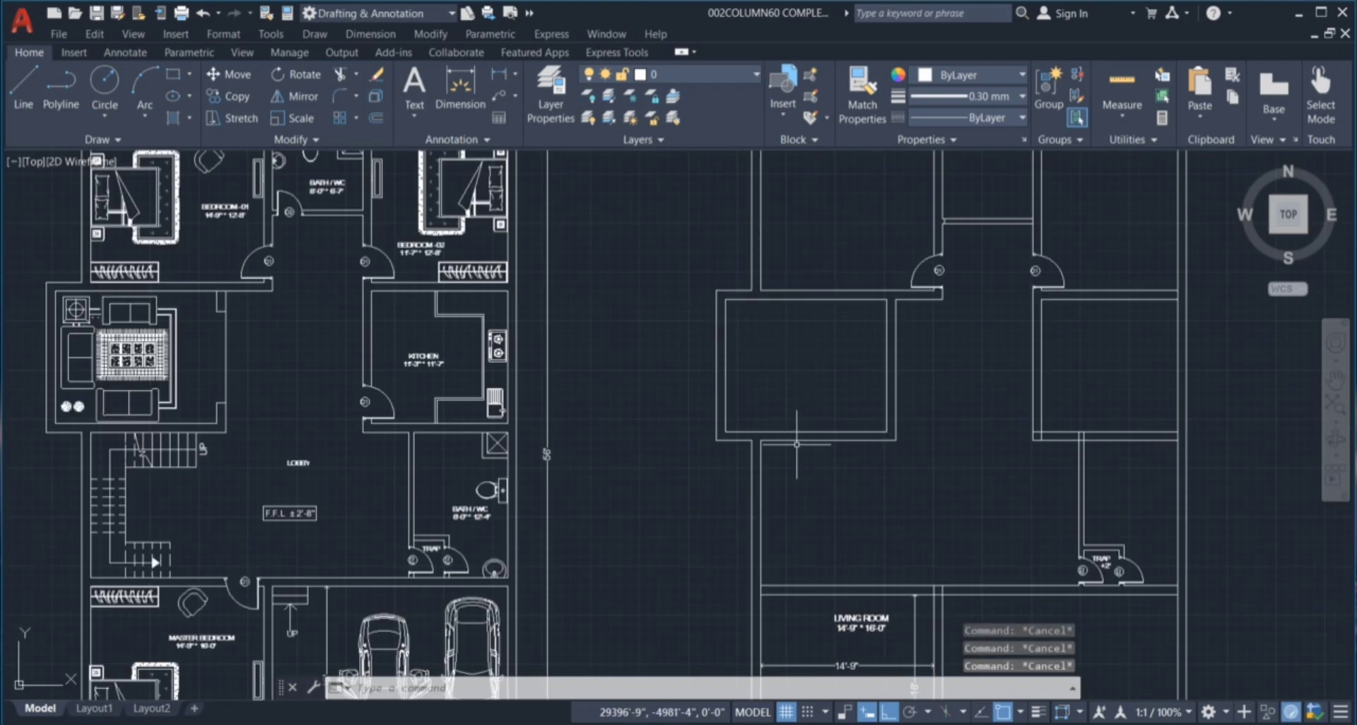
# Examine the reference plan's kitchen counter layout and compare it with the empty kitchen room in the new plan.
pyautogui.scroll(-2, 799, 424)
pyautogui.click(835, 383)
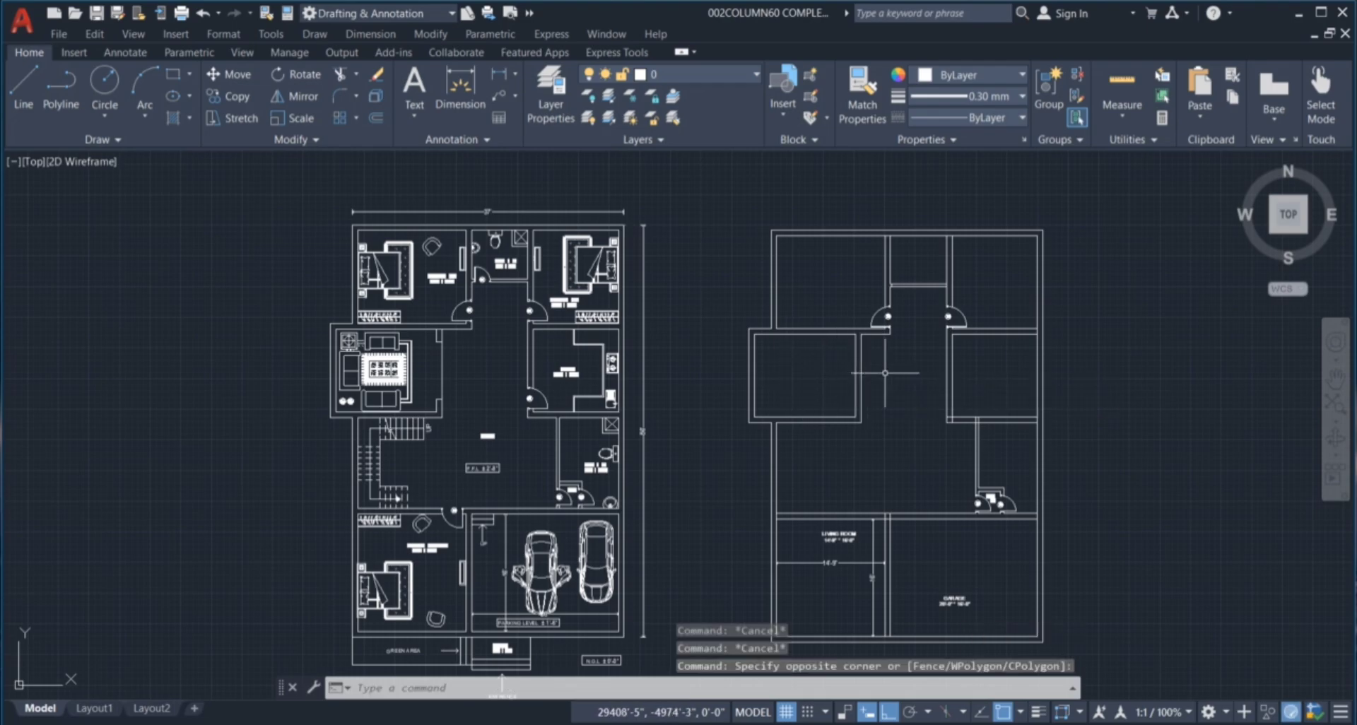
pyautogui.scroll(3, 868, 360)
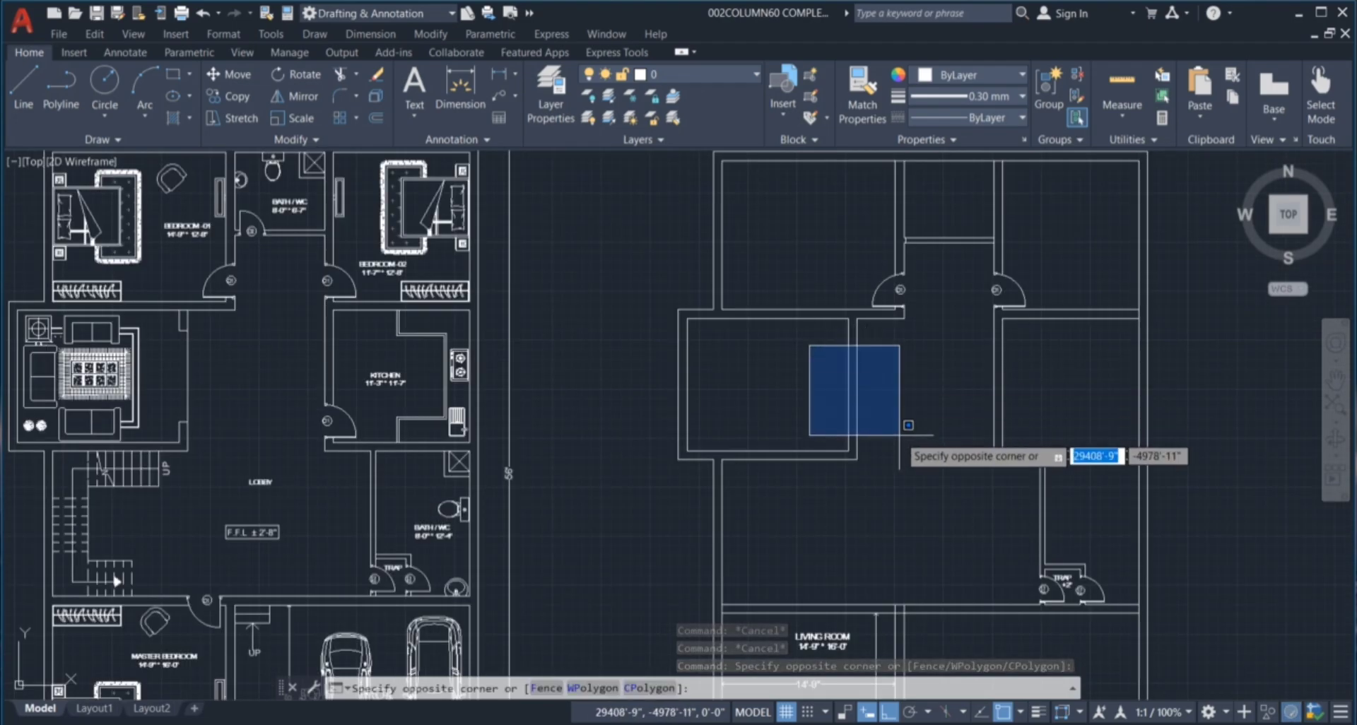
pyautogui.click(810, 452)
pyautogui.scroll(-2, 827, 392)
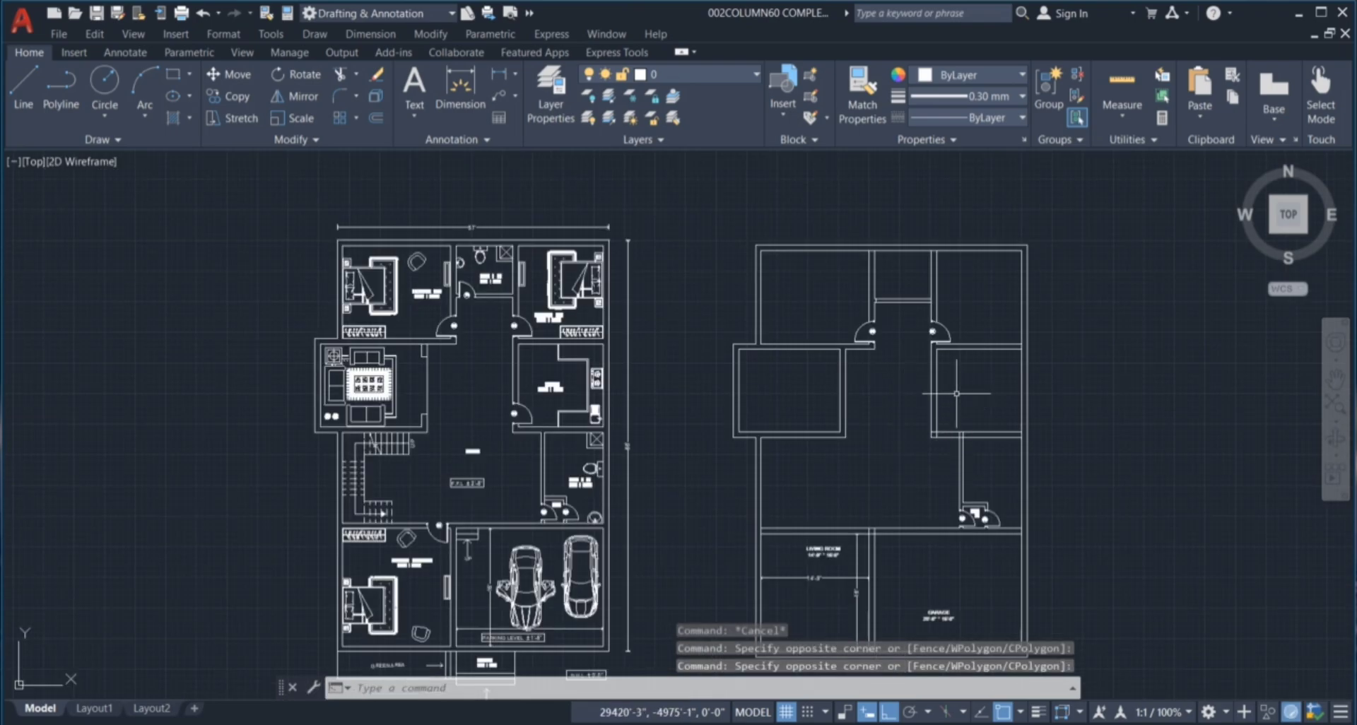
pyautogui.click(956, 393)
pyautogui.click(923, 358)
pyautogui.scroll(4, 591, 345)
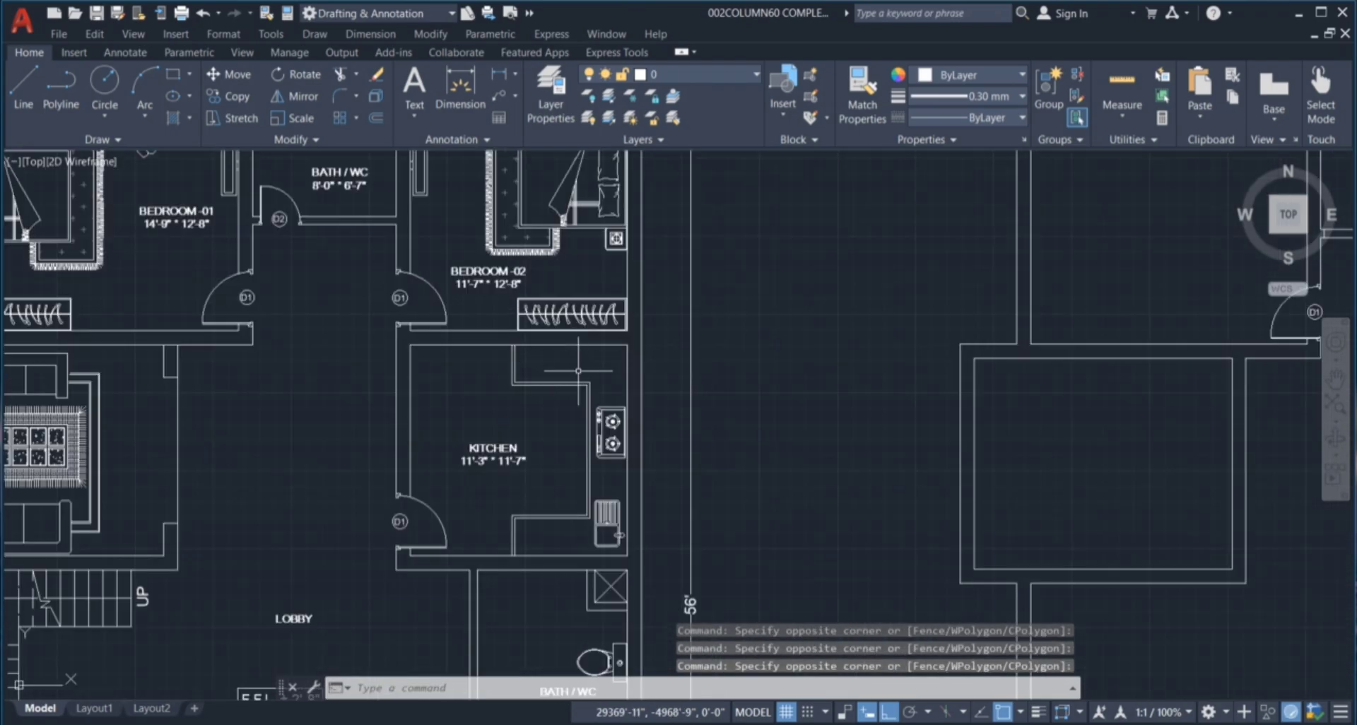
pyautogui.scroll(-2, 552, 434)
pyautogui.scroll(-2, 1051, 415)
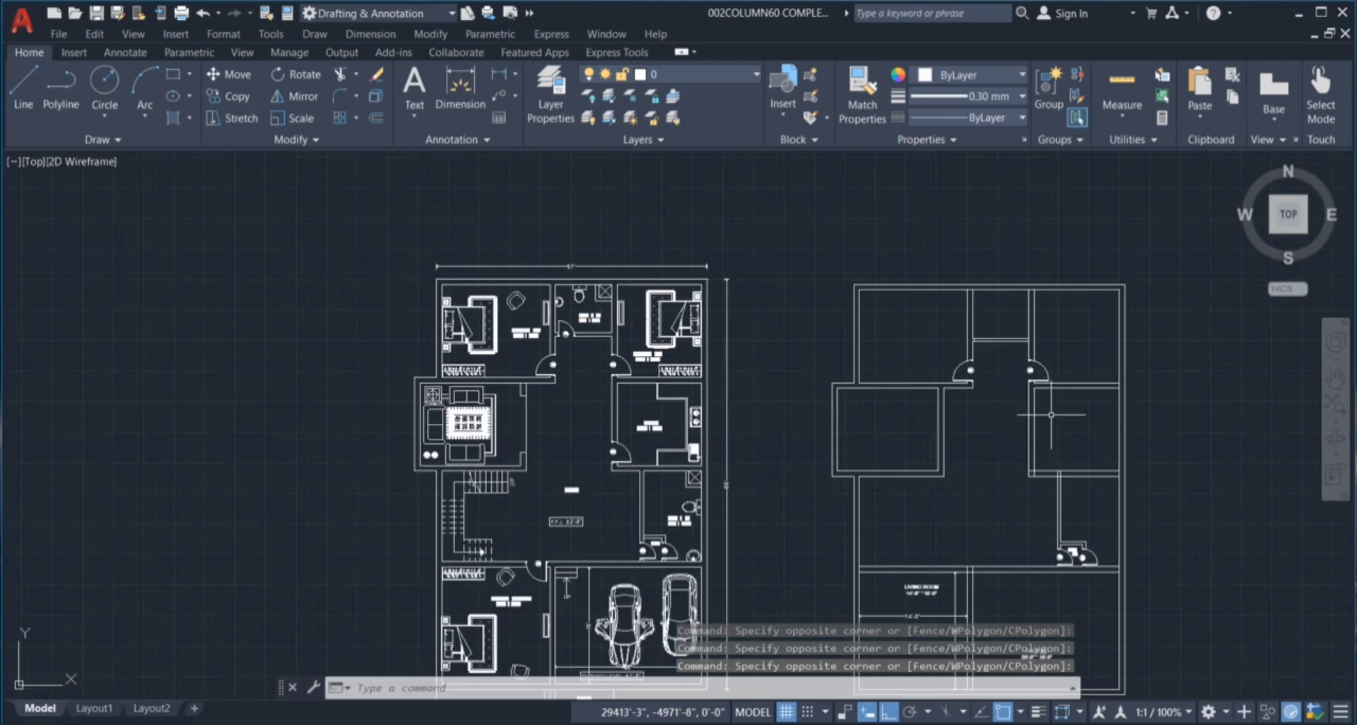
# Offset the inner faces of the new kitchen's right, upper and lower walls 2' into the room as counter lines.
pyautogui.scroll(2, 1053, 414)
pyautogui.write('o')
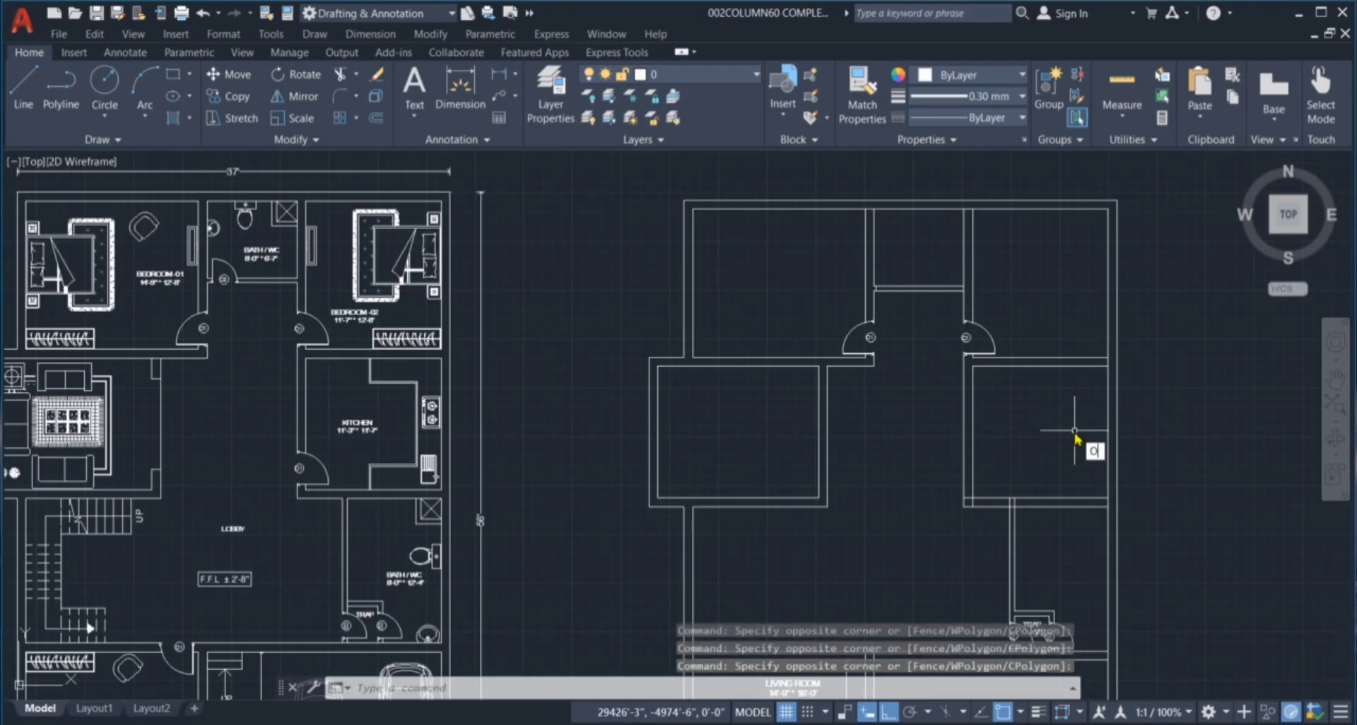
pyautogui.press('Return')
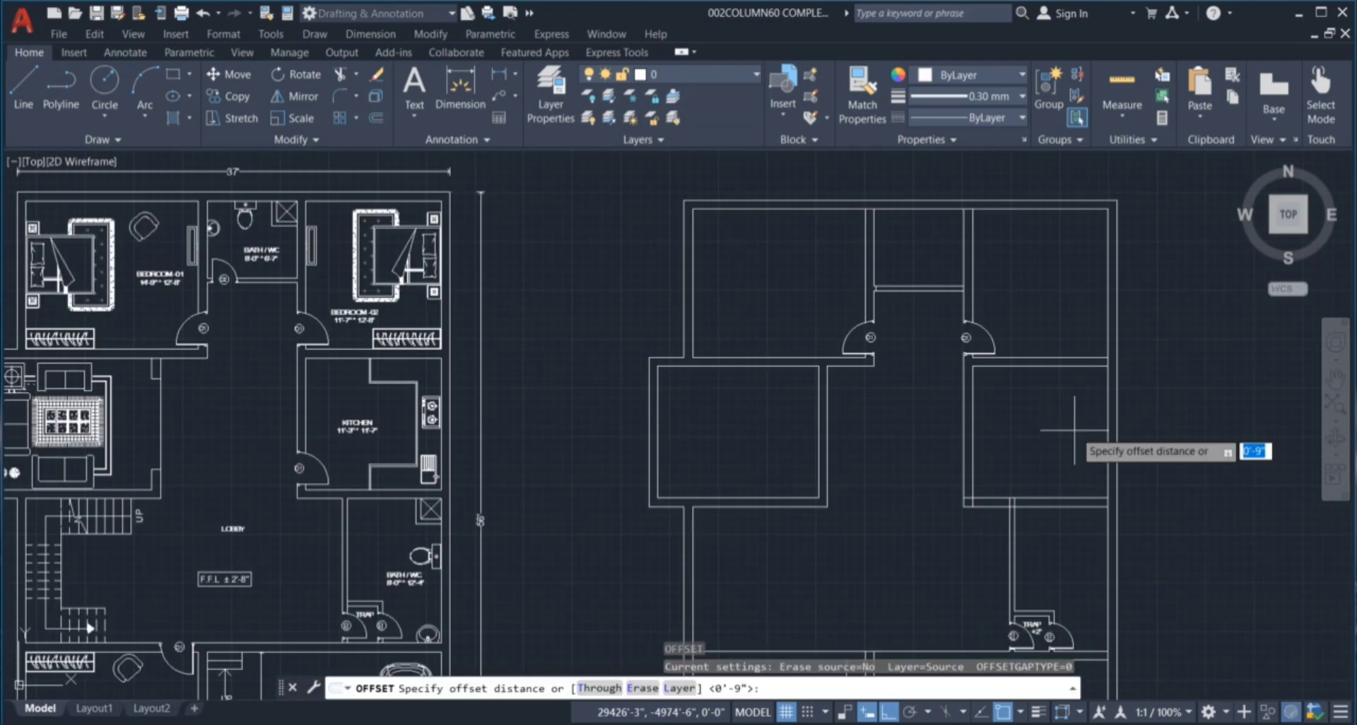
pyautogui.write("2'")
pyautogui.press('Return')
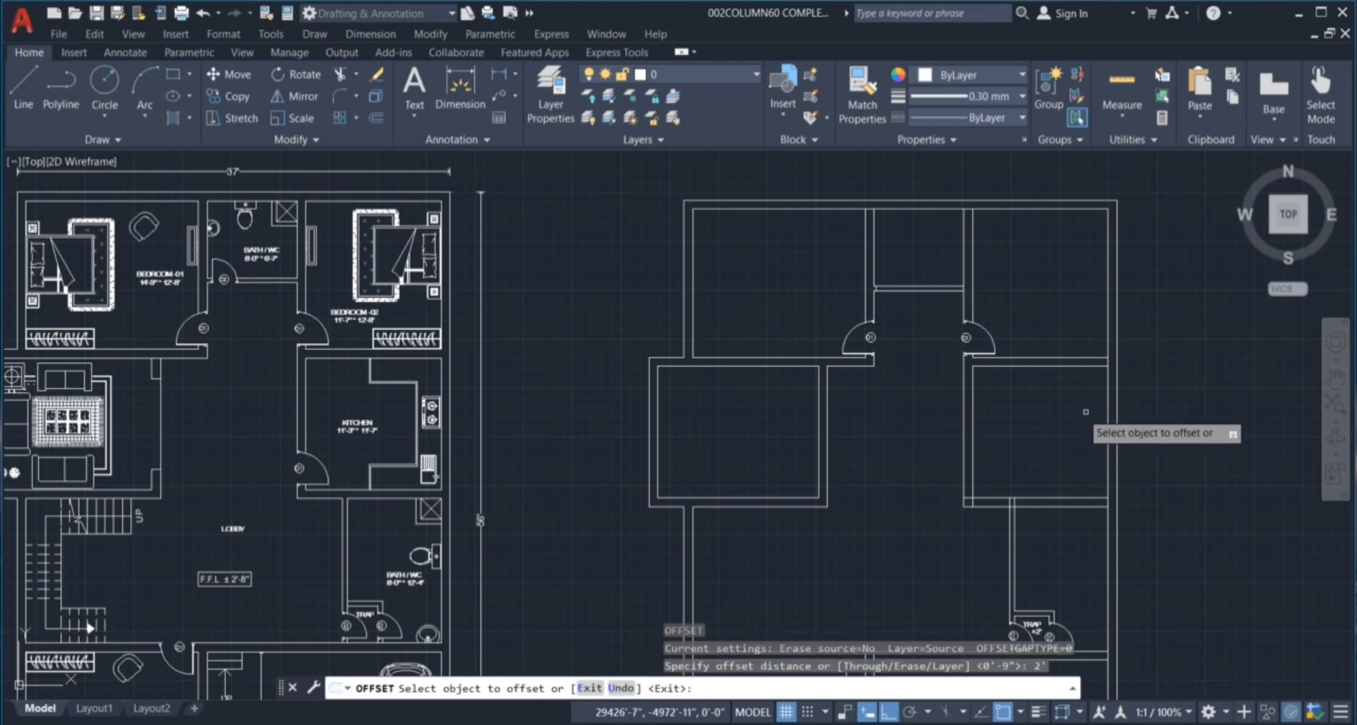
pyautogui.scroll(3, 1089, 412)
pyautogui.click(1134, 453)
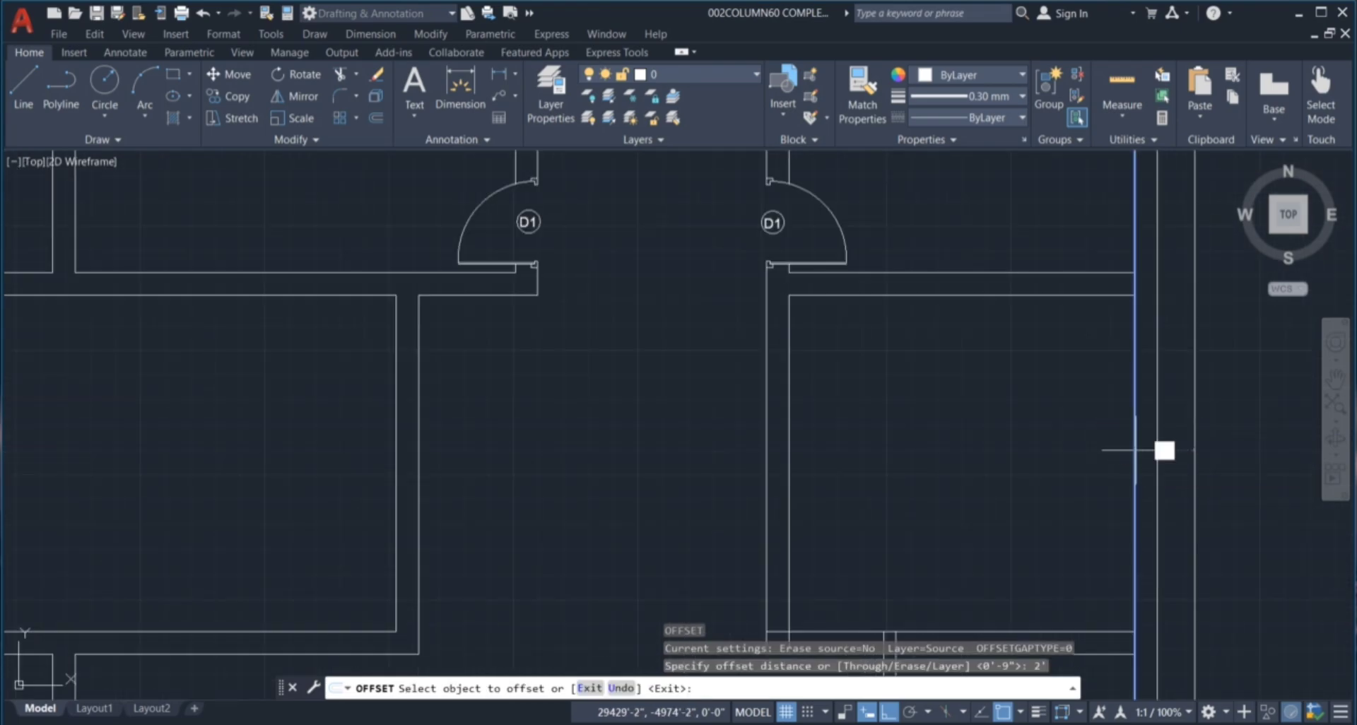
pyautogui.click(1017, 454)
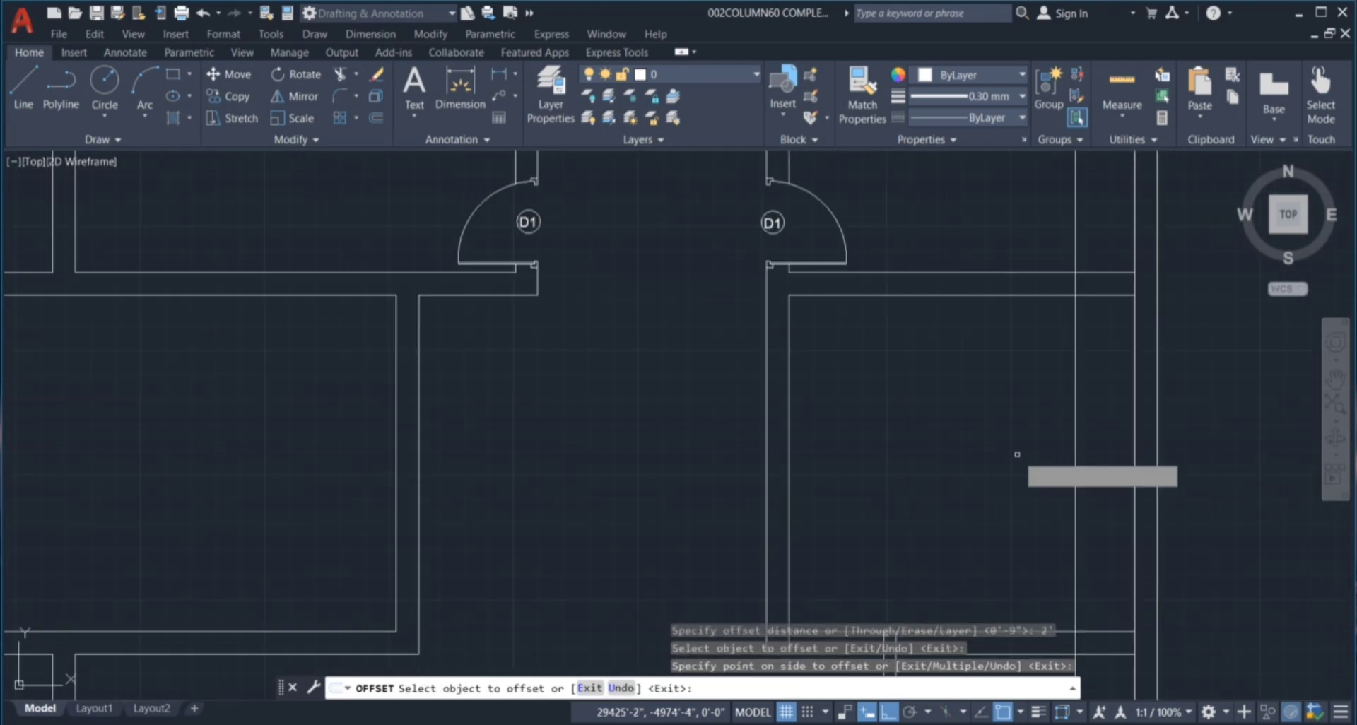
pyautogui.click(1044, 296)
pyautogui.click(1032, 345)
pyautogui.scroll(-3, 1039, 339)
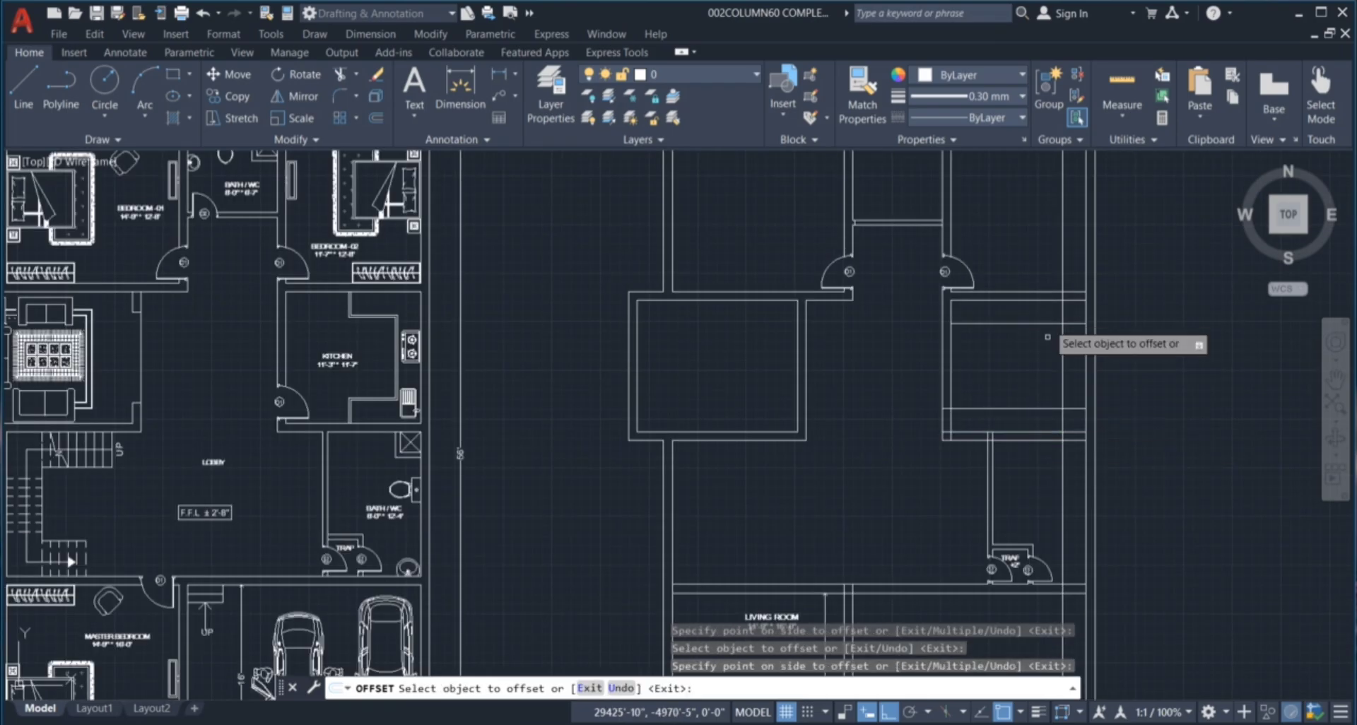
# Offset the kitchen's vertical counter line another 4' toward the door side of the room.
pyautogui.scroll(-3, 1028, 396)
pyautogui.scroll(5, 1044, 351)
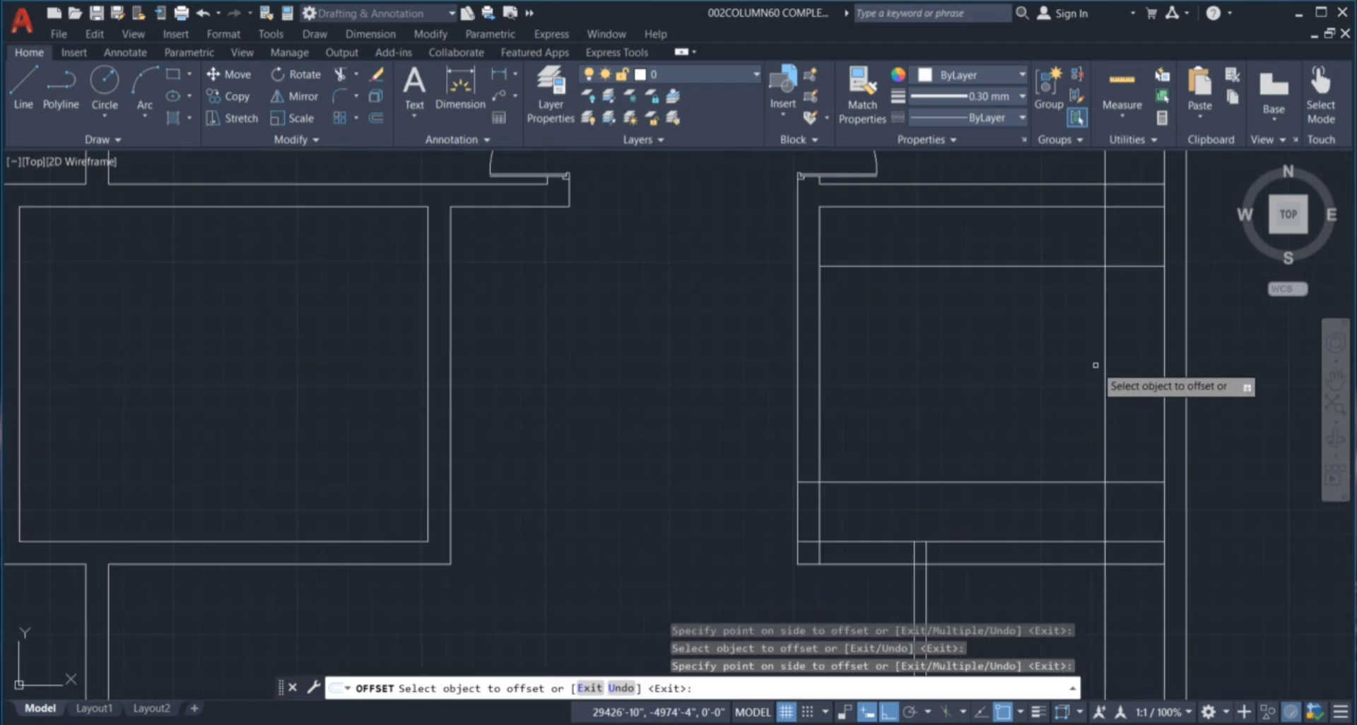
pyautogui.click(1102, 360)
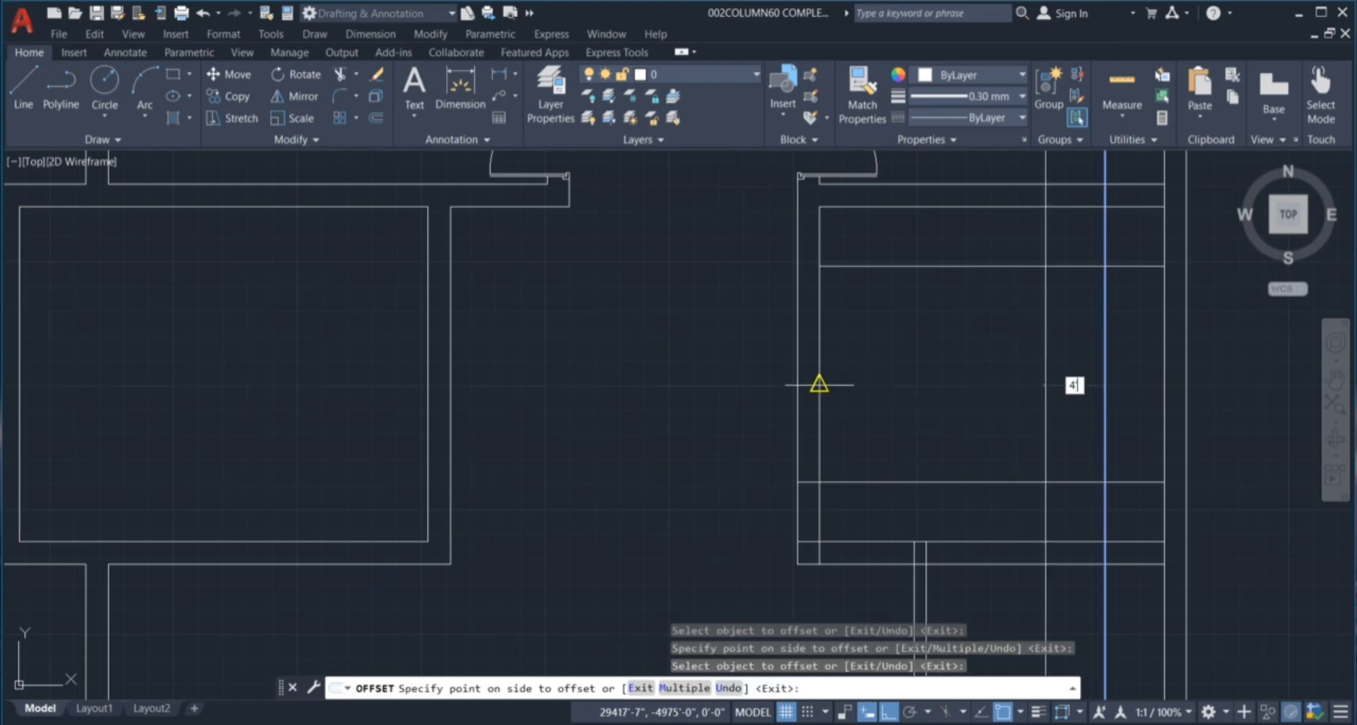
pyautogui.write("4'")
pyautogui.press('Return')
pyautogui.scroll(-4, 899, 390)
pyautogui.press('Escape')
pyautogui.press('Escape')
pyautogui.press('Escape')
pyautogui.press('Escape')
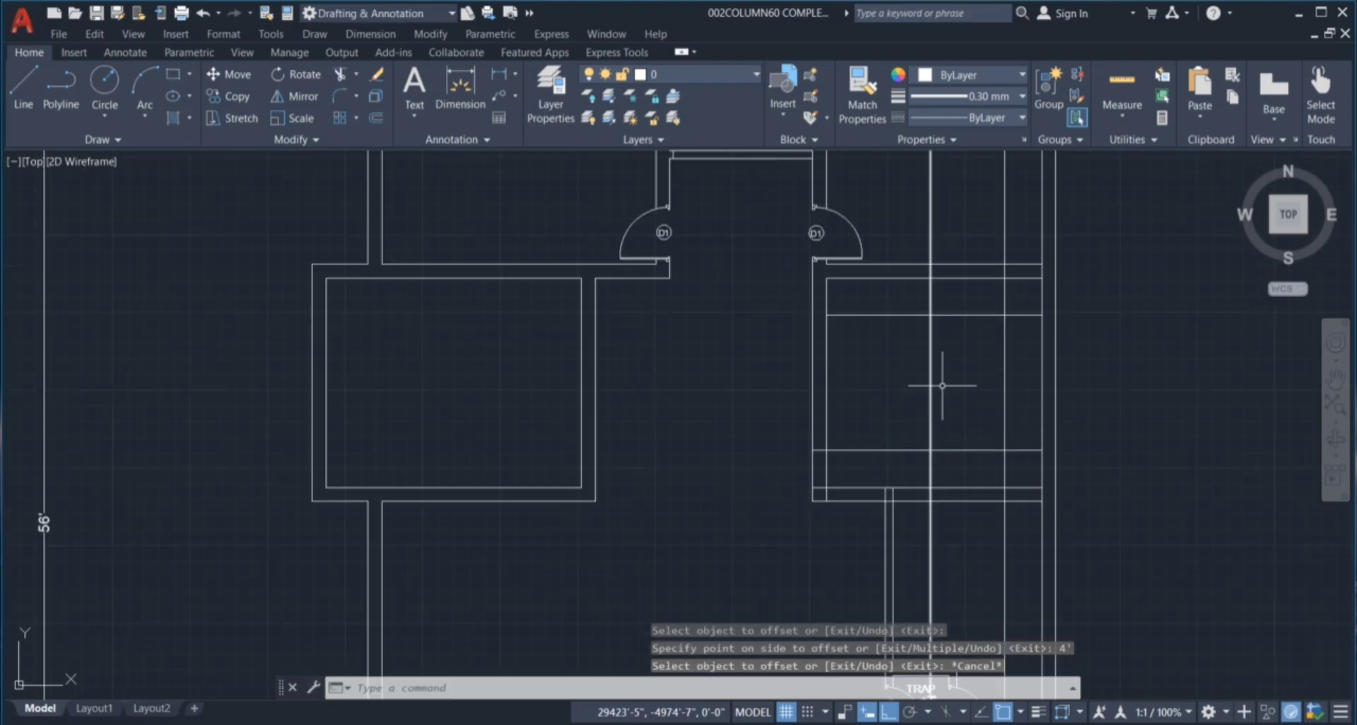
# Trim the two vertical counter lines where they run through the bedroom above the kitchen.
pyautogui.scroll(-2, 933, 390)
pyautogui.write('tr')
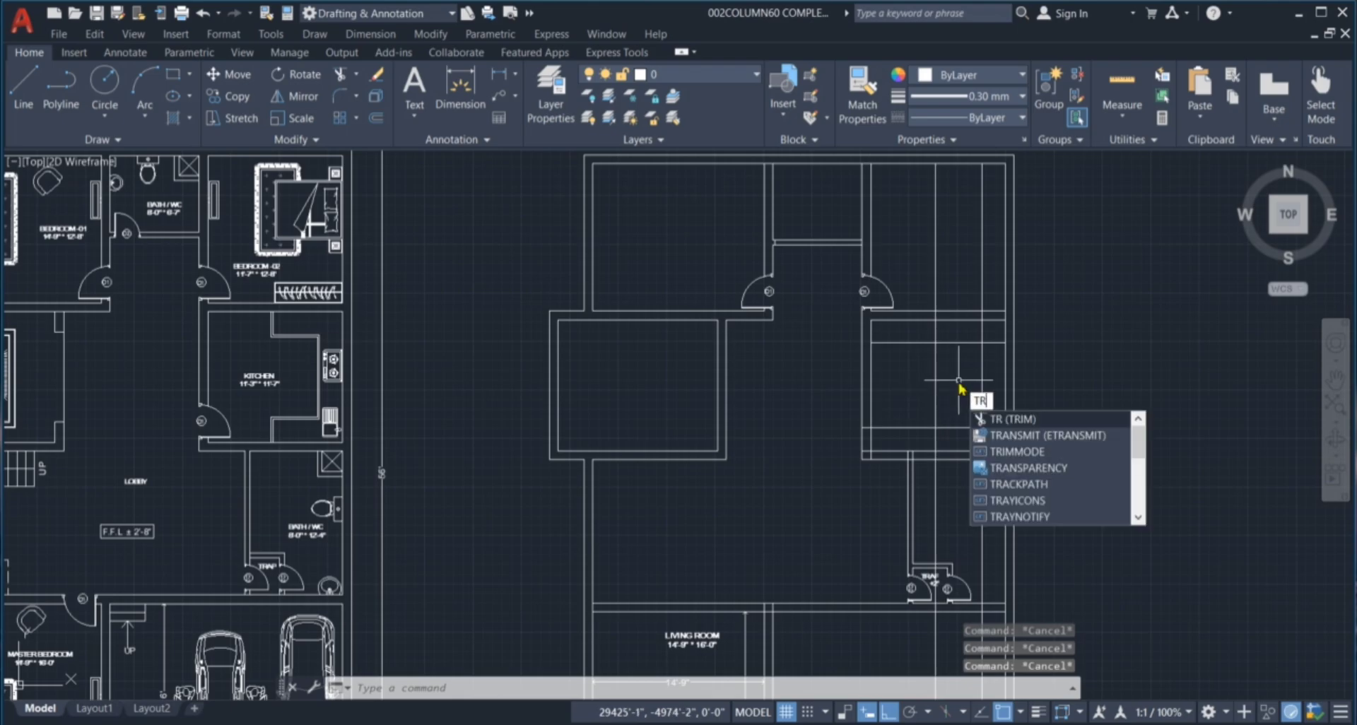
pyautogui.press('Return')
pyautogui.scroll(3, 976, 279)
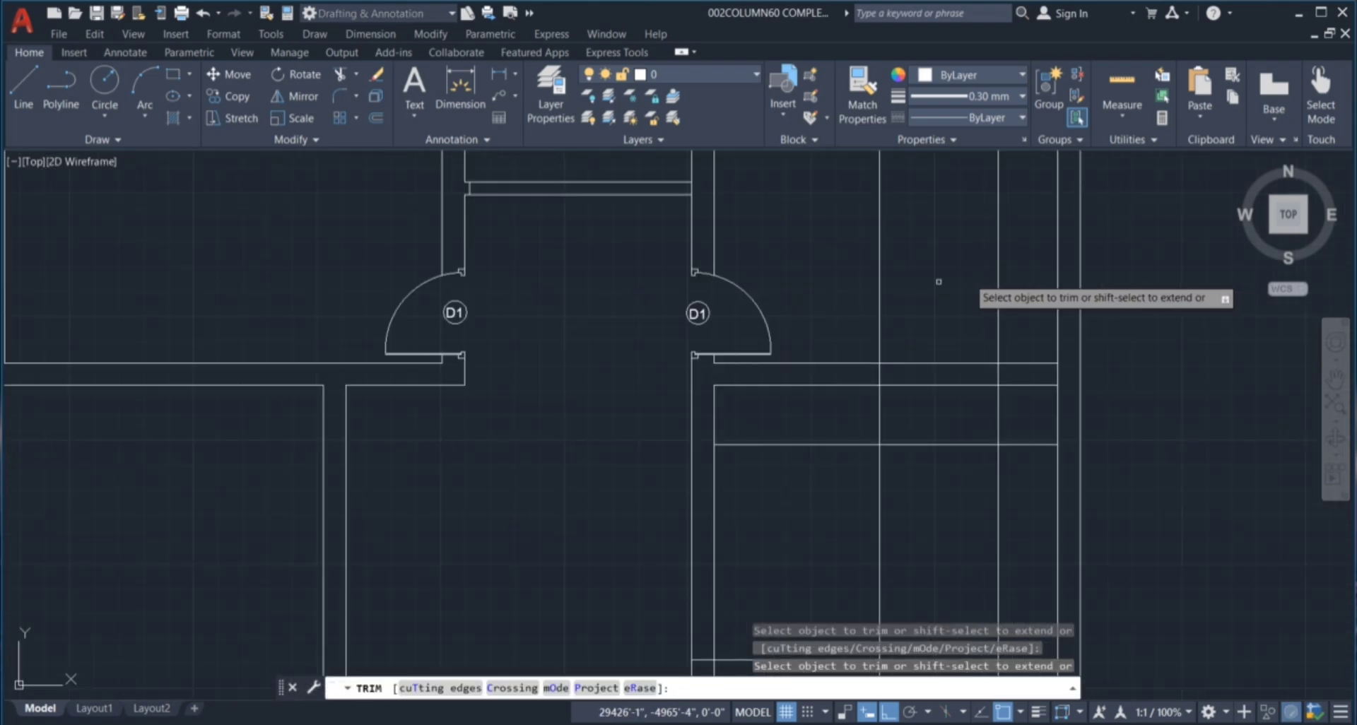
pyautogui.click(841, 276)
pyautogui.click(1038, 267)
pyautogui.press('Return')
pyautogui.scroll(-2, 1006, 274)
pyautogui.scroll(-2, 984, 441)
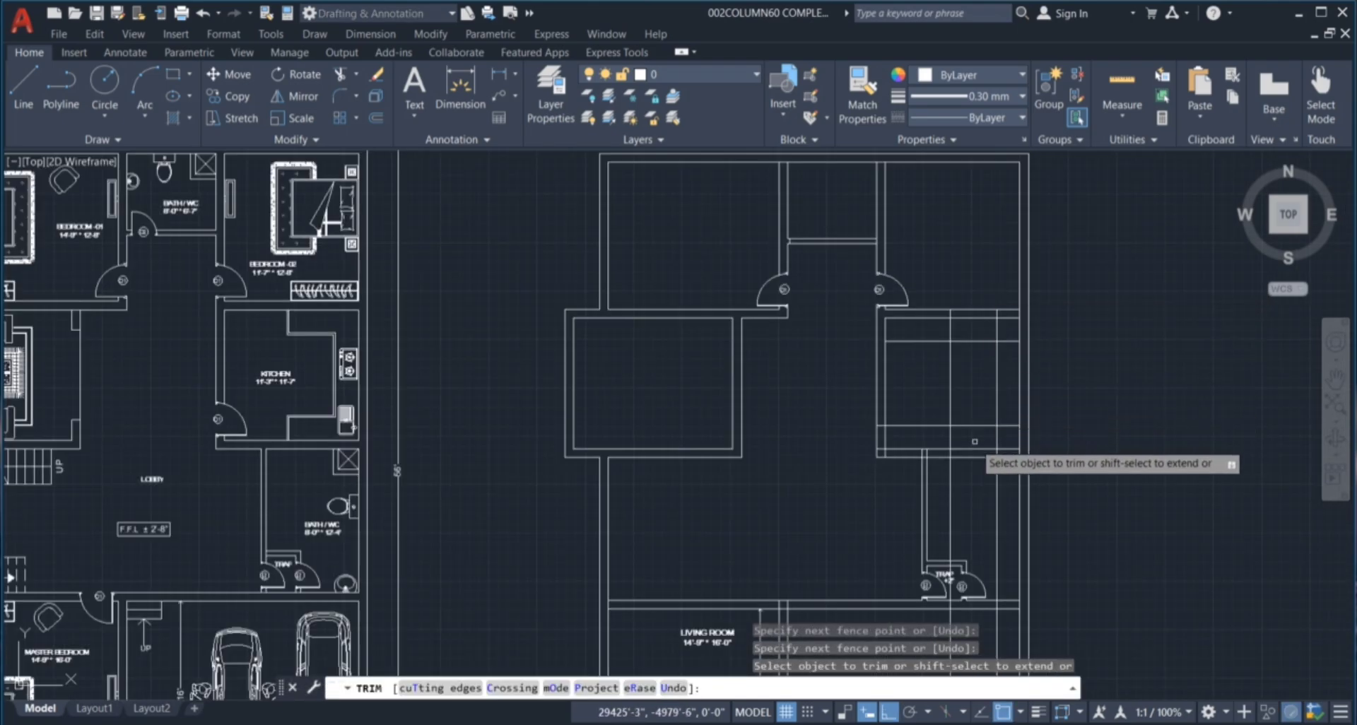
# Trim the two vertical counter lines where they run through the bathroom and the wall below the kitchen.
pyautogui.scroll(4, 974, 495)
pyautogui.click(896, 525)
pyautogui.press('Return')
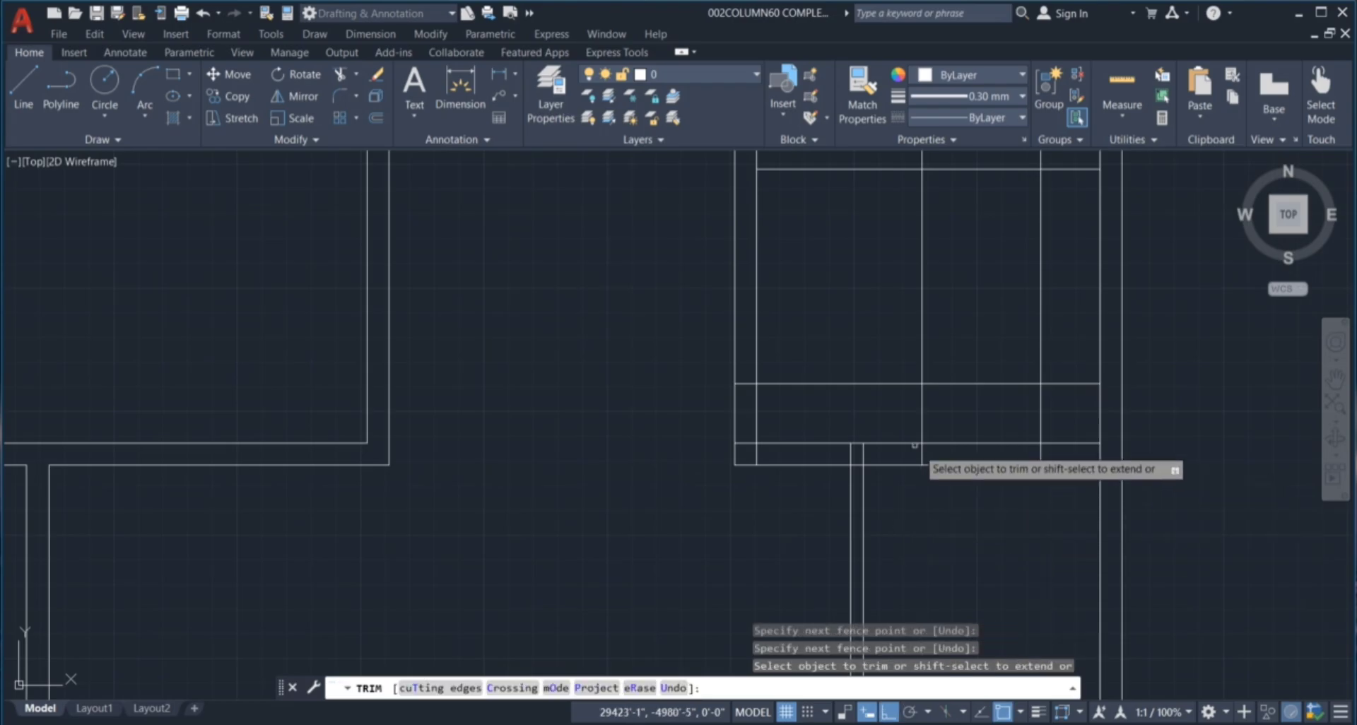
pyautogui.scroll(2, 918, 445)
pyautogui.click(923, 455)
pyautogui.scroll(-2, 926, 452)
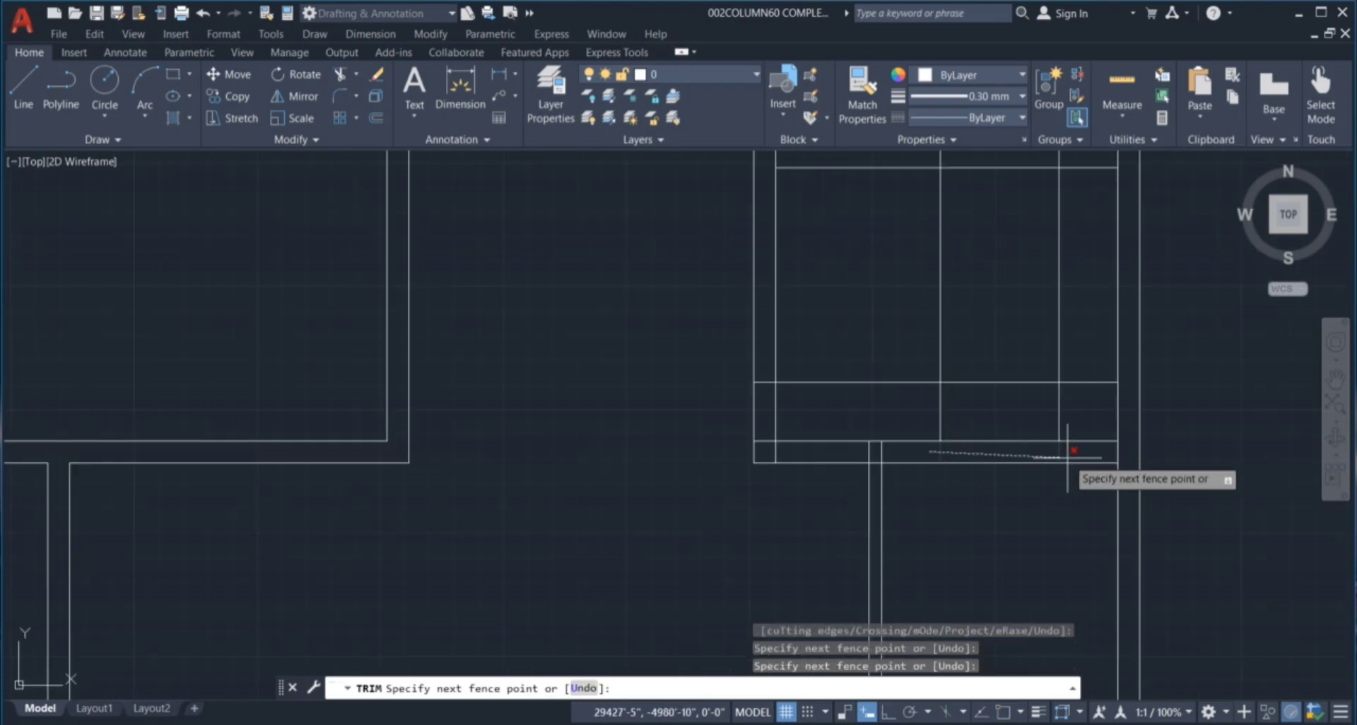
pyautogui.press('Return')
# Trim the horizontal counter lines on the door side and the door-side vertical line between the upper and lower counters.
pyautogui.scroll(-2, 881, 399)
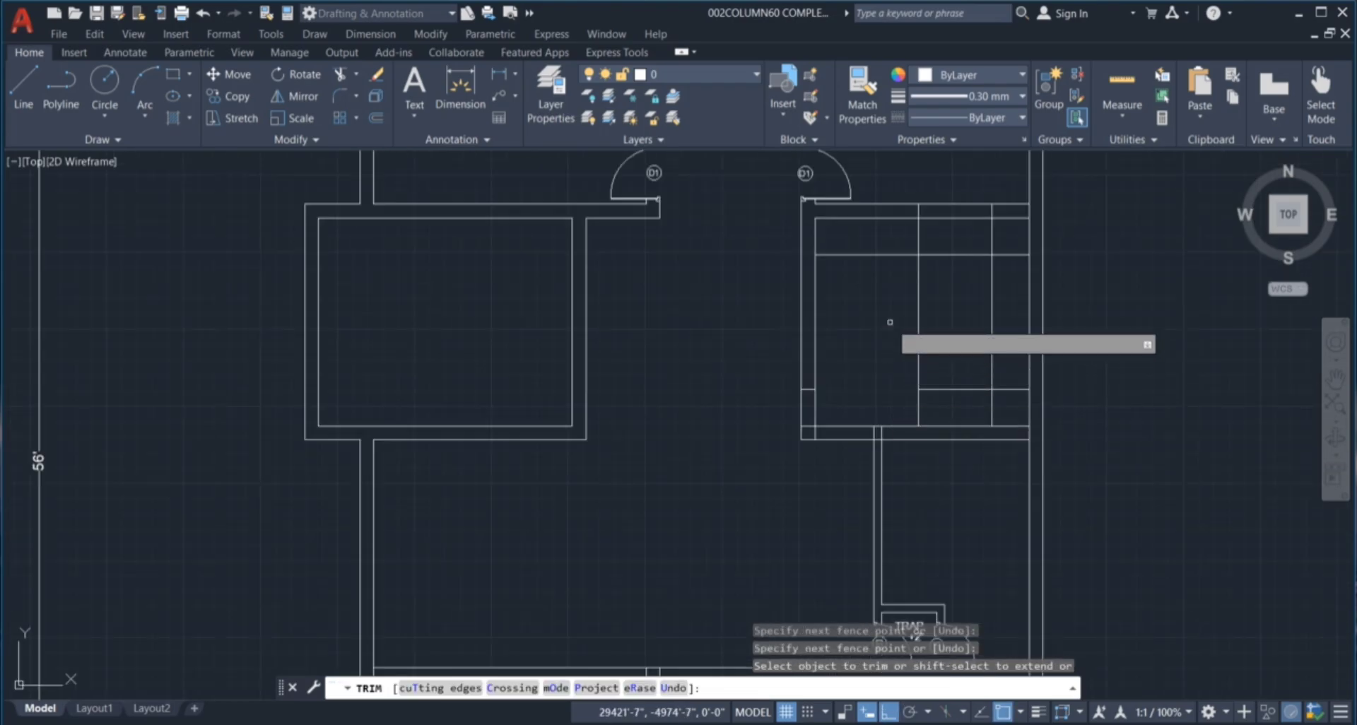
pyautogui.moveTo(891, 320); pyautogui.dragTo(957, 335)
pyautogui.moveTo(888, 278); pyautogui.dragTo(886, 248)
pyautogui.press('Return')
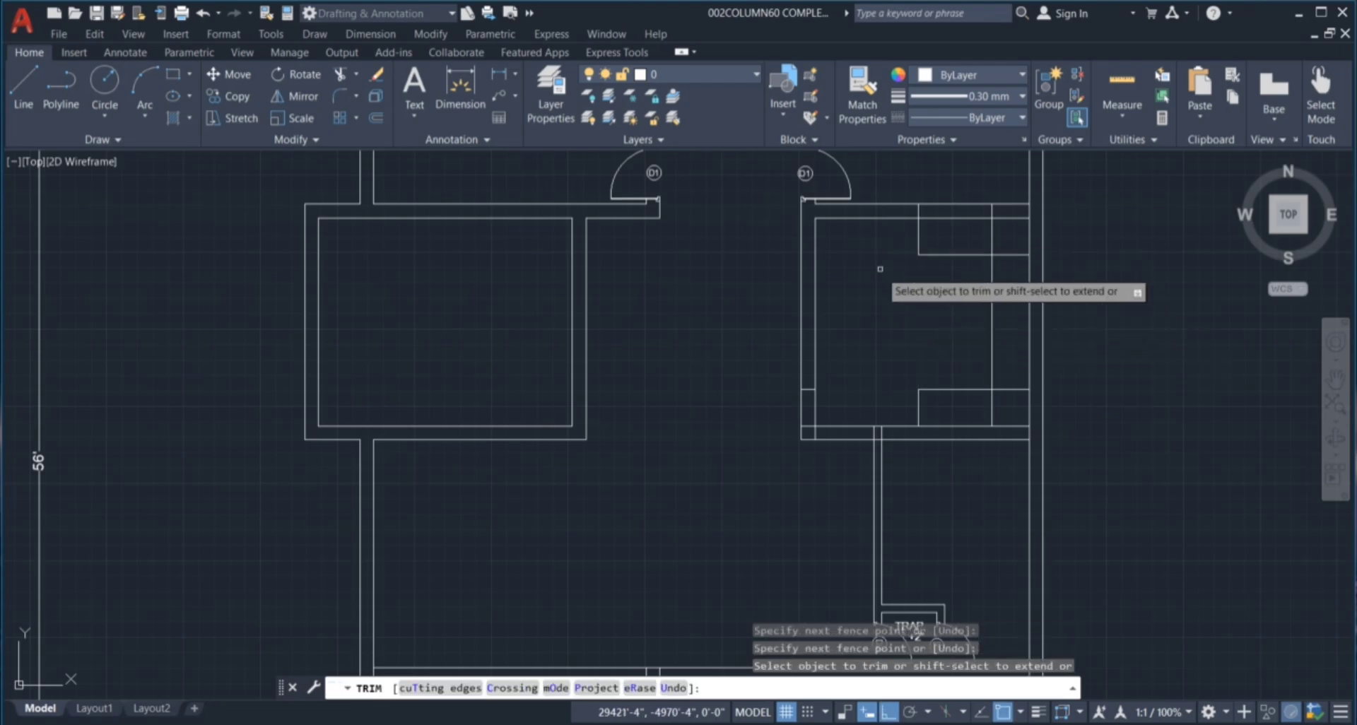
# Trim the crossing line ends near the kitchen's right wall and in the upper wall to leave a C-shaped counter outline.
pyautogui.scroll(-3, 961, 381)
pyautogui.scroll(5, 968, 276)
pyautogui.moveTo(993, 262)
pyautogui.mouseDown()
pyautogui.moveTo(947, 272)
pyautogui.moveTo(972, 275)
pyautogui.moveTo(972, 455)
pyautogui.mouseUp()
pyautogui.moveTo(996, 507)
pyautogui.mouseDown()
pyautogui.moveTo(943, 516)
pyautogui.moveTo(932, 503)
pyautogui.mouseUp()
pyautogui.scroll(-2, 932, 503)
pyautogui.scroll(6, 841, 321)
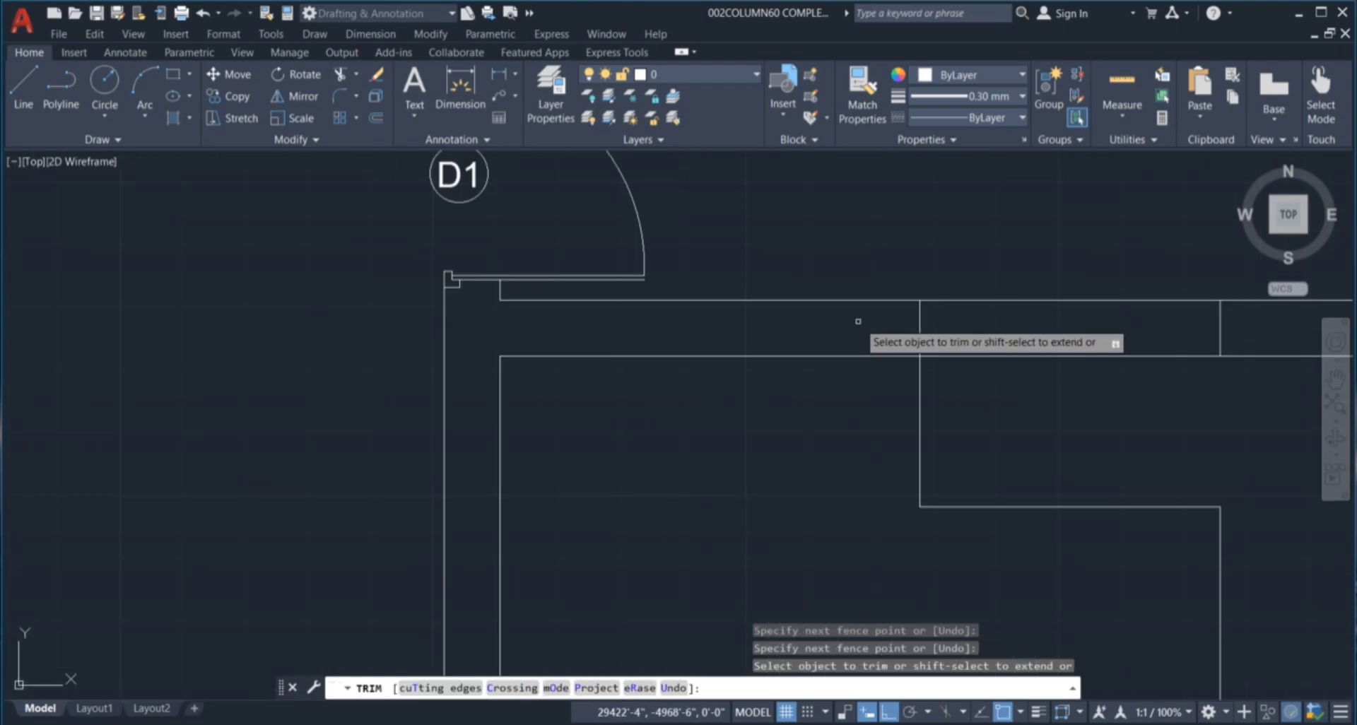
pyautogui.moveTo(1018, 304)
pyautogui.mouseDown()
pyautogui.moveTo(865, 304)
pyautogui.moveTo(911, 286)
pyautogui.mouseUp()
pyautogui.scroll(-6, 897, 297)
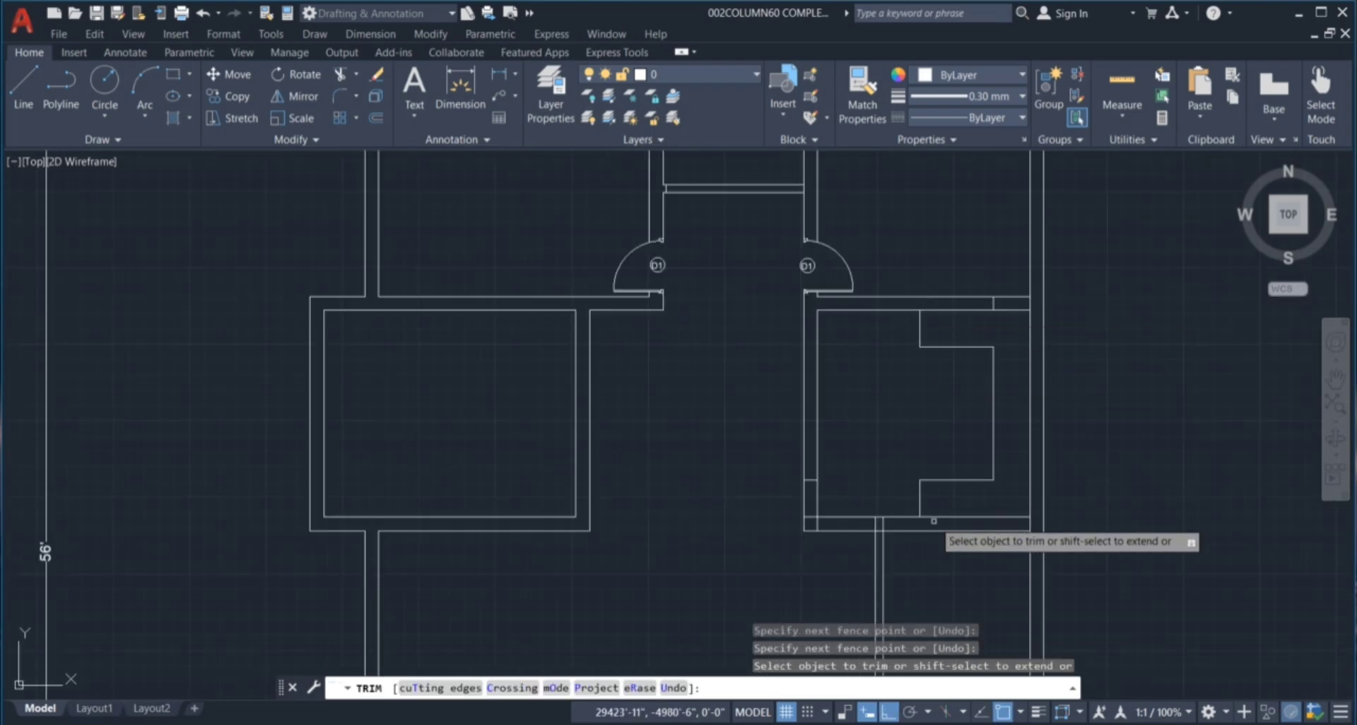
# Erase the leftover counter line pieces inside the kitchen's door-side wall and upper wall.
pyautogui.press('Escape')
pyautogui.click(761, 447)
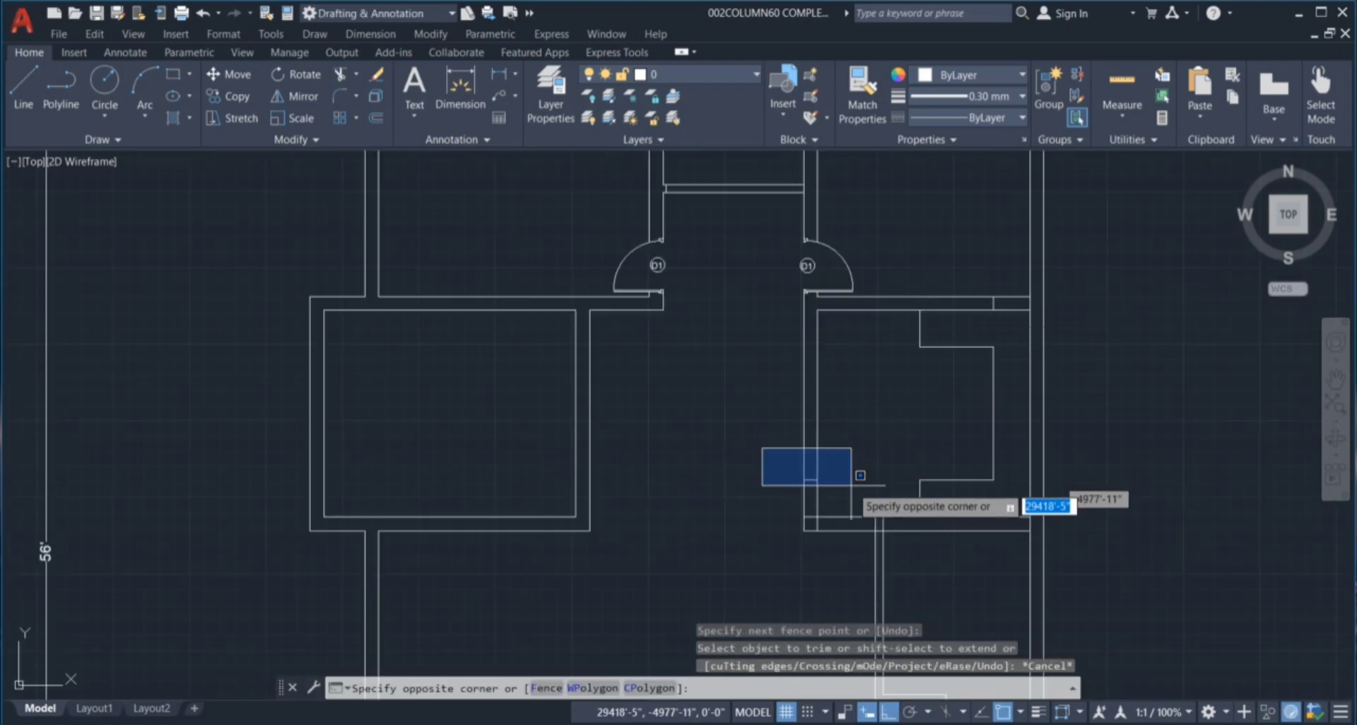
pyautogui.click(864, 494)
pyautogui.press('Delete')
pyautogui.scroll(2, 997, 290)
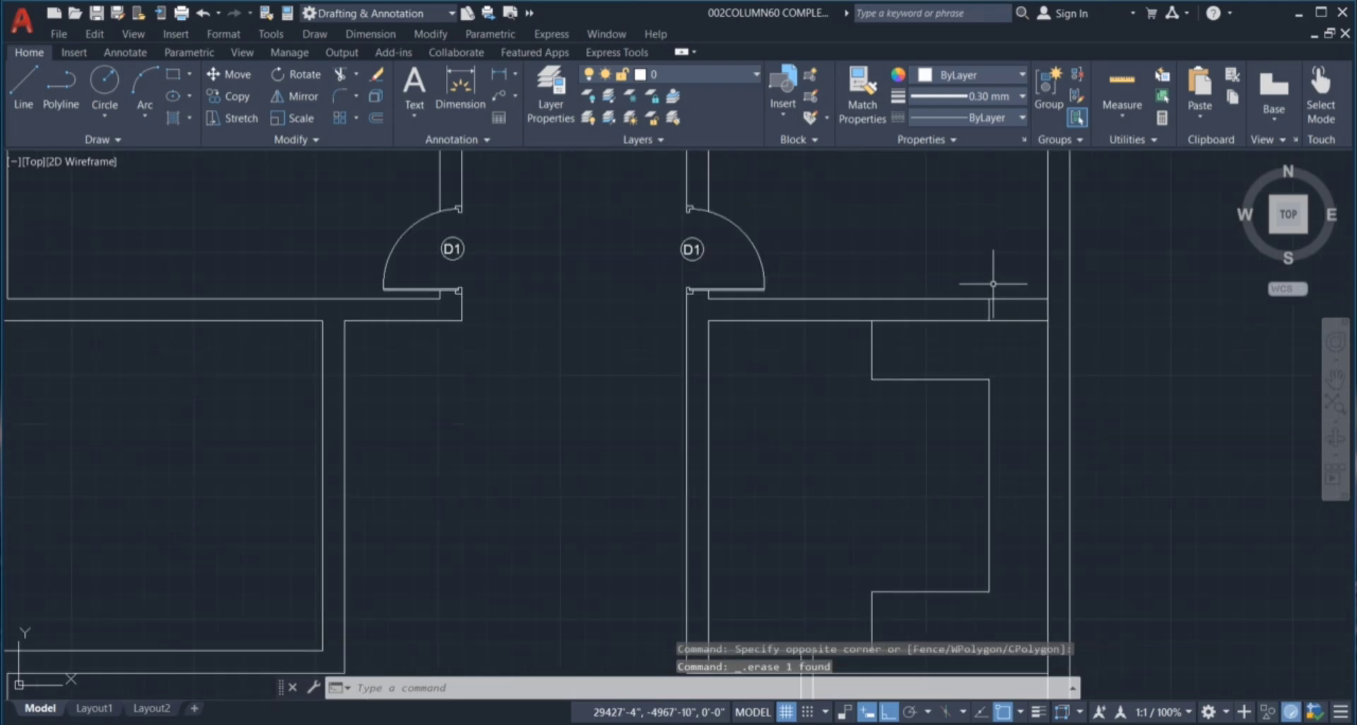
pyautogui.click(970, 274)
pyautogui.click(957, 255)
pyautogui.scroll(-1, 957, 254)
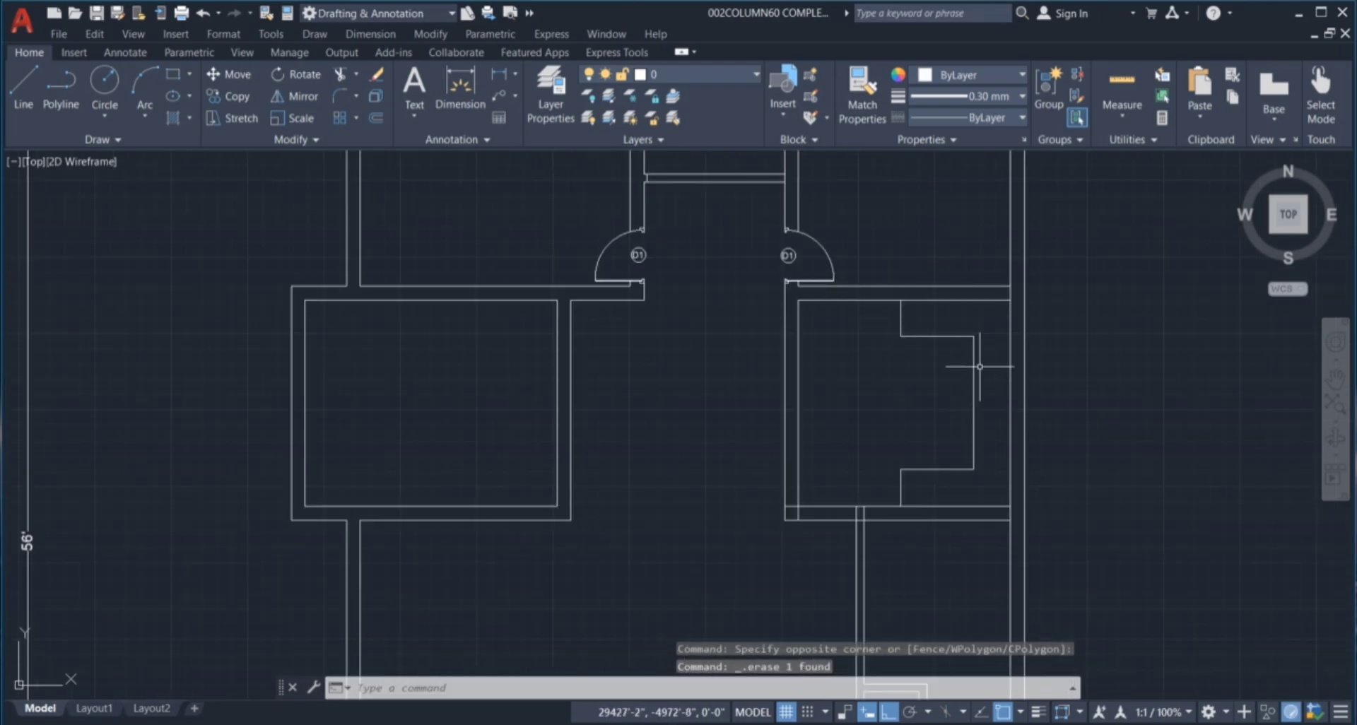
pyautogui.press('Escape')
pyautogui.press('Escape')
pyautogui.press('Escape')
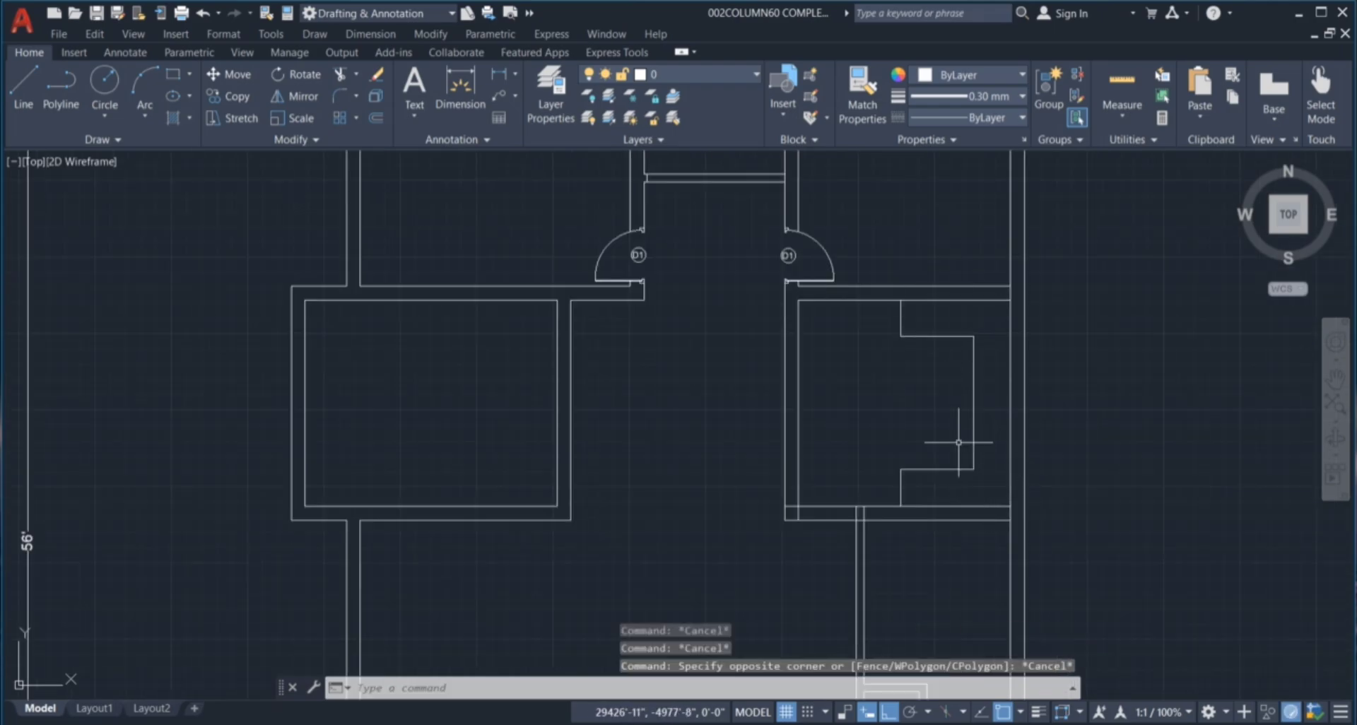
# Join the five kitchen counter lines into one polyline.
pyautogui.click(989, 323)
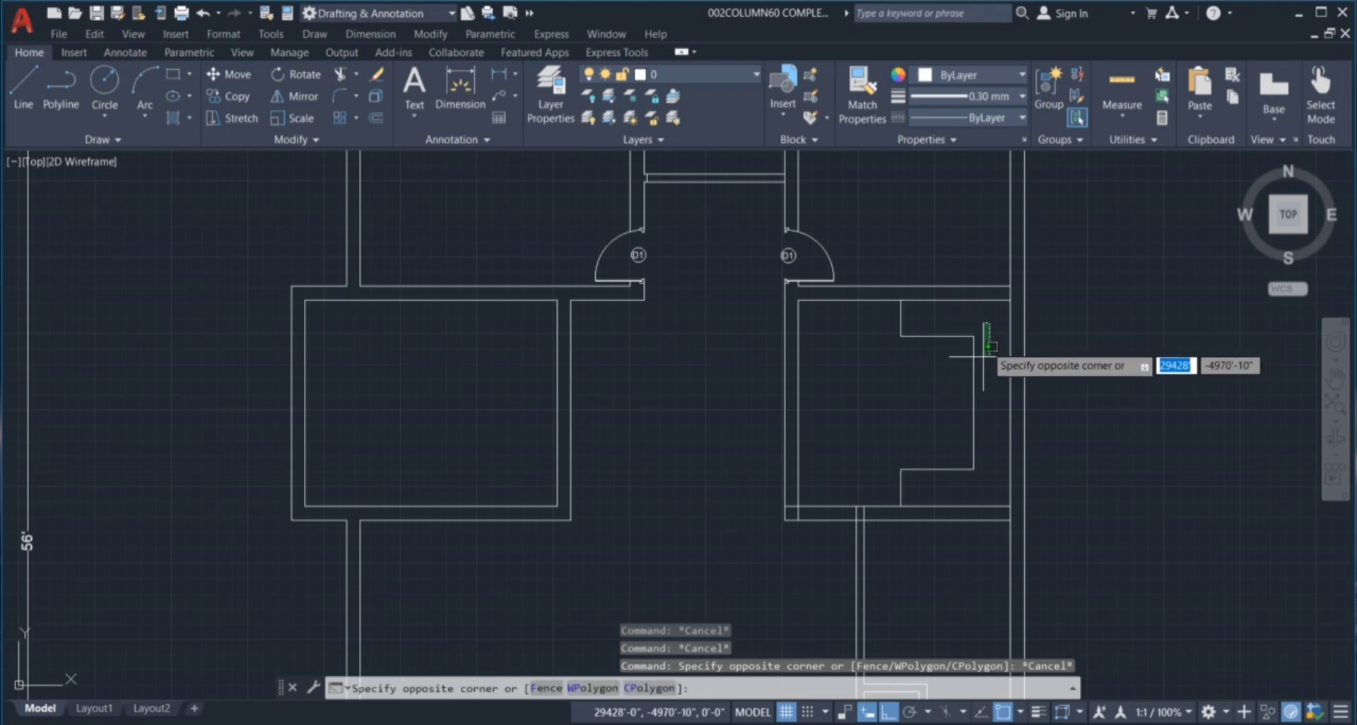
pyautogui.click(887, 487)
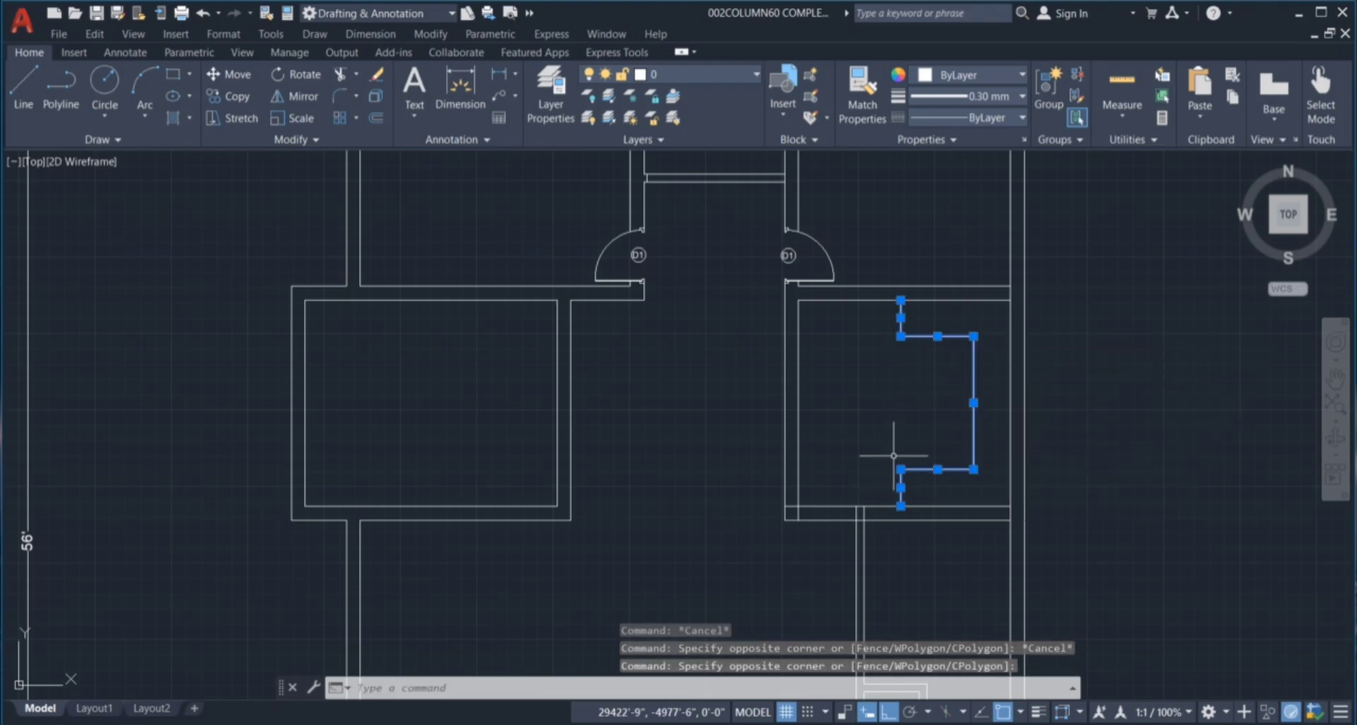
pyautogui.write('j')
pyautogui.press('Return')
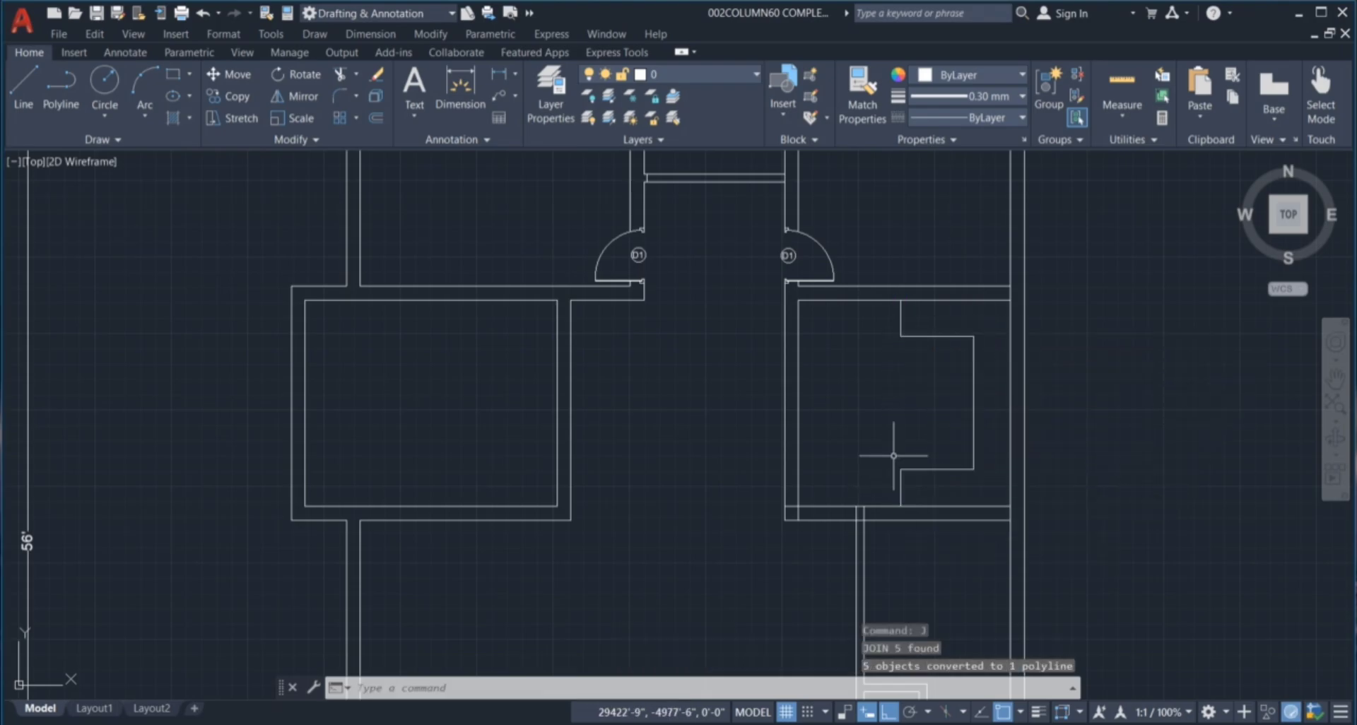
# Offset the kitchen counter polyline 2" toward the inside of the room.
pyautogui.write('o')
pyautogui.press('Return')
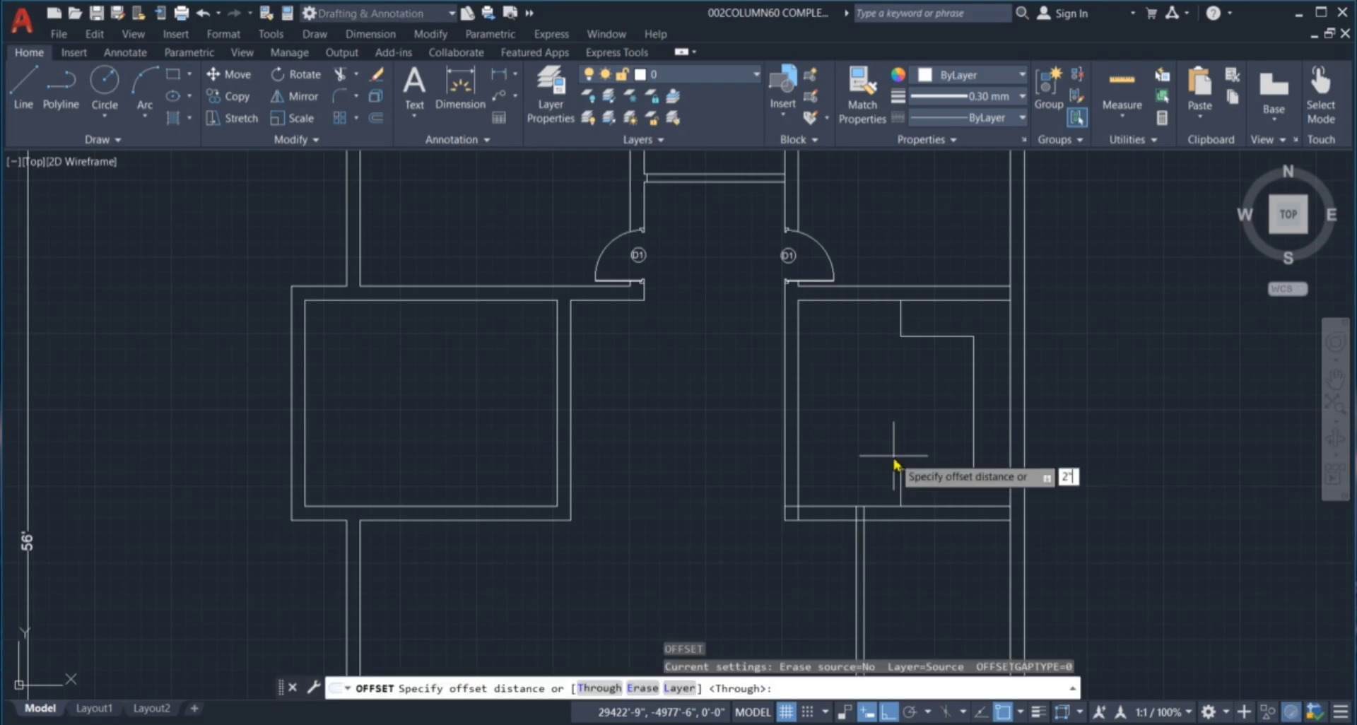
pyautogui.write('2"')
pyautogui.press('Return')
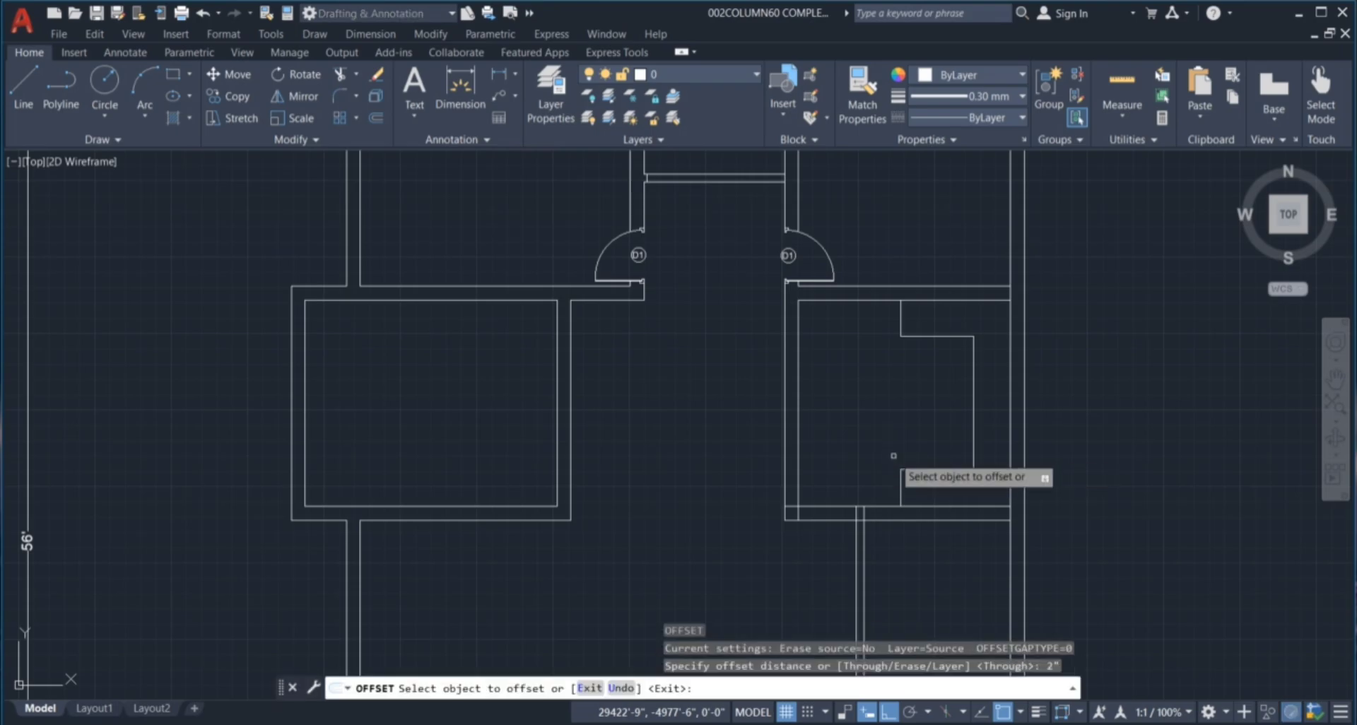
pyautogui.click(974, 354)
pyautogui.click(950, 395)
pyautogui.press('Escape')
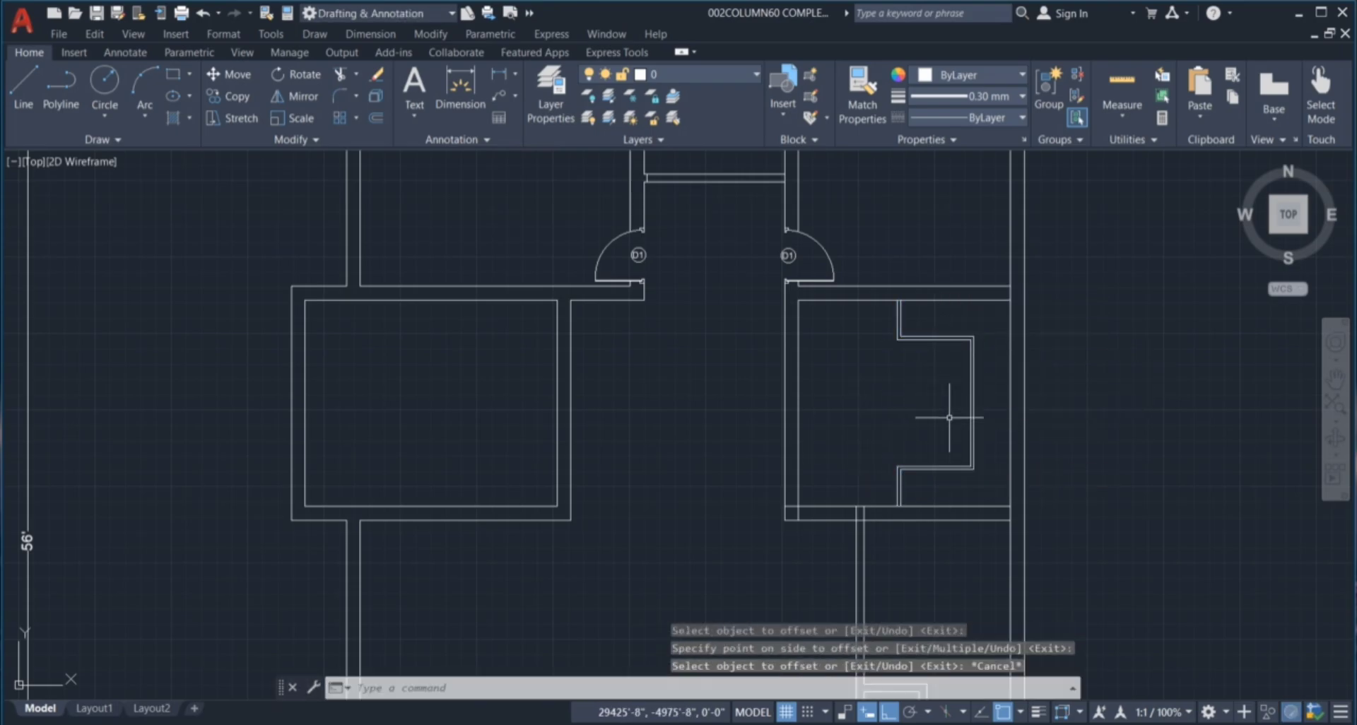
pyautogui.press('Escape')
pyautogui.press('Escape')
pyautogui.press('Escape')
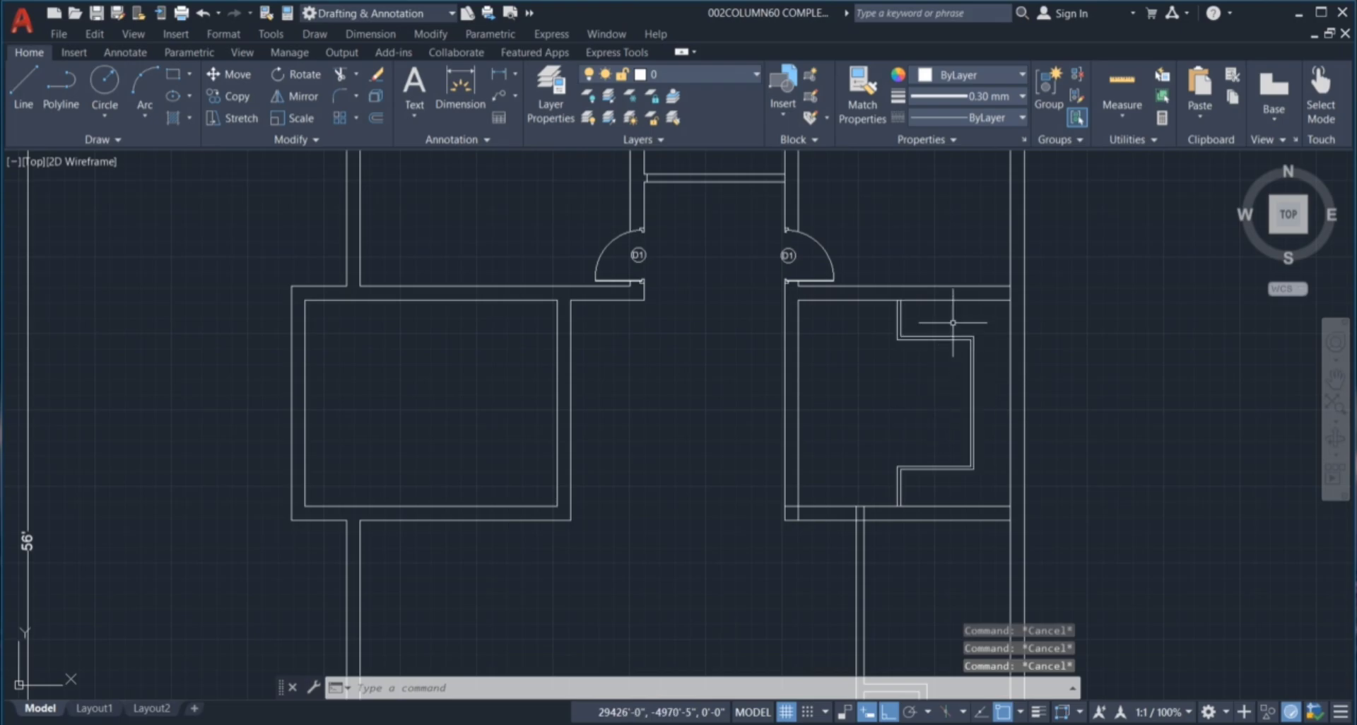
# Examine the reference plan's staircase, porch and entrance, and the parking and ground level labels.
pyautogui.scroll(-2, 985, 386)
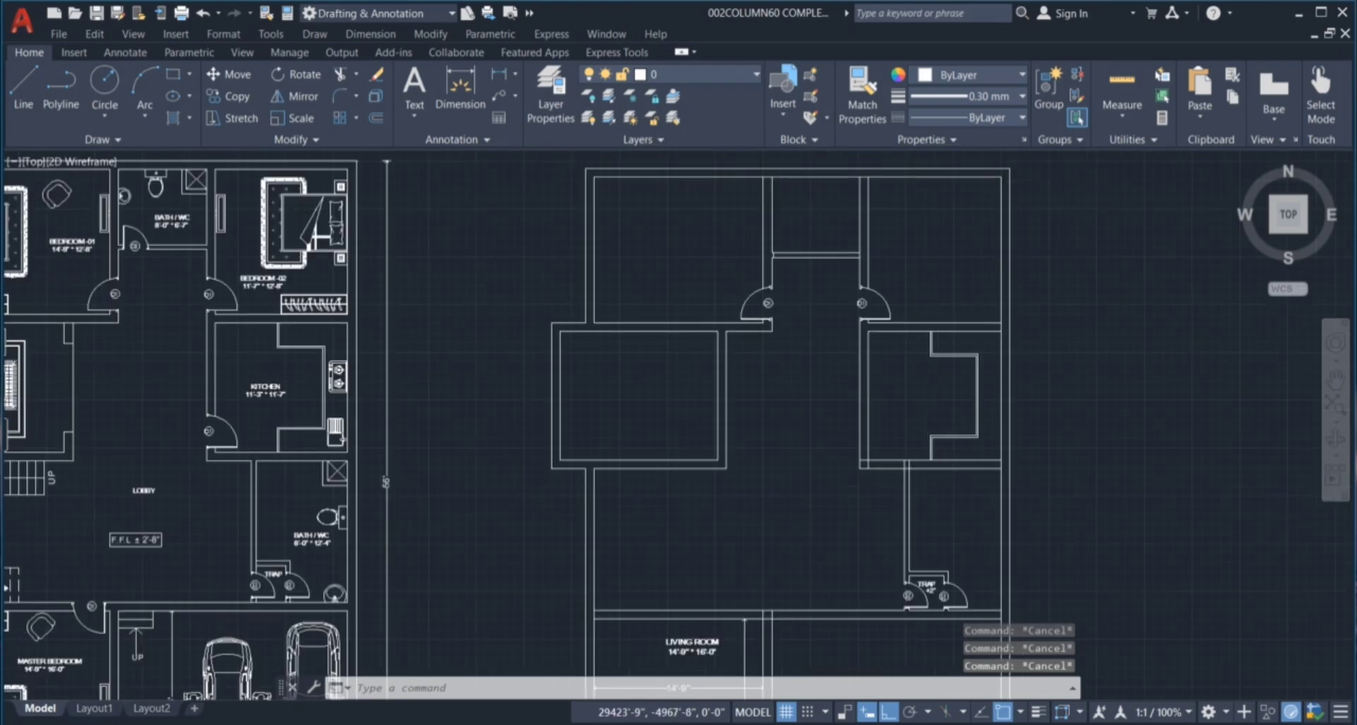
pyautogui.scroll(-2, 910, 376)
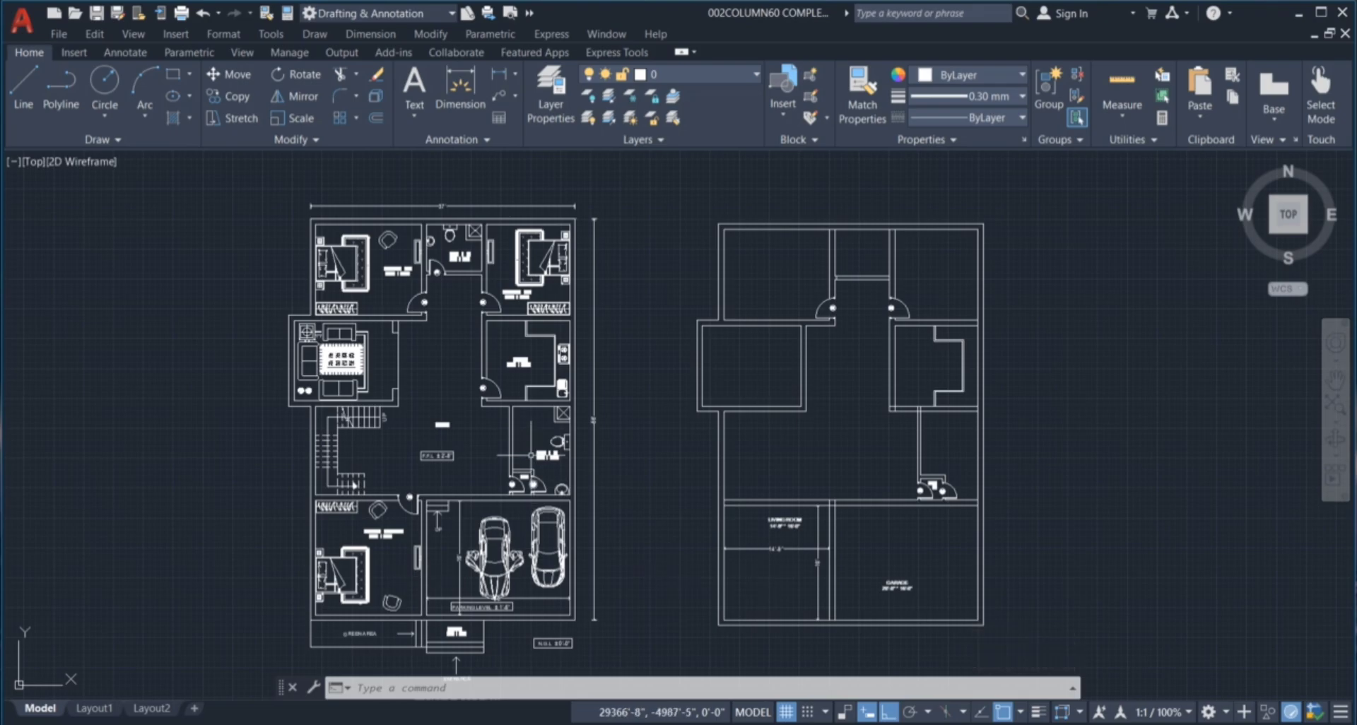
pyautogui.scroll(2, 329, 424)
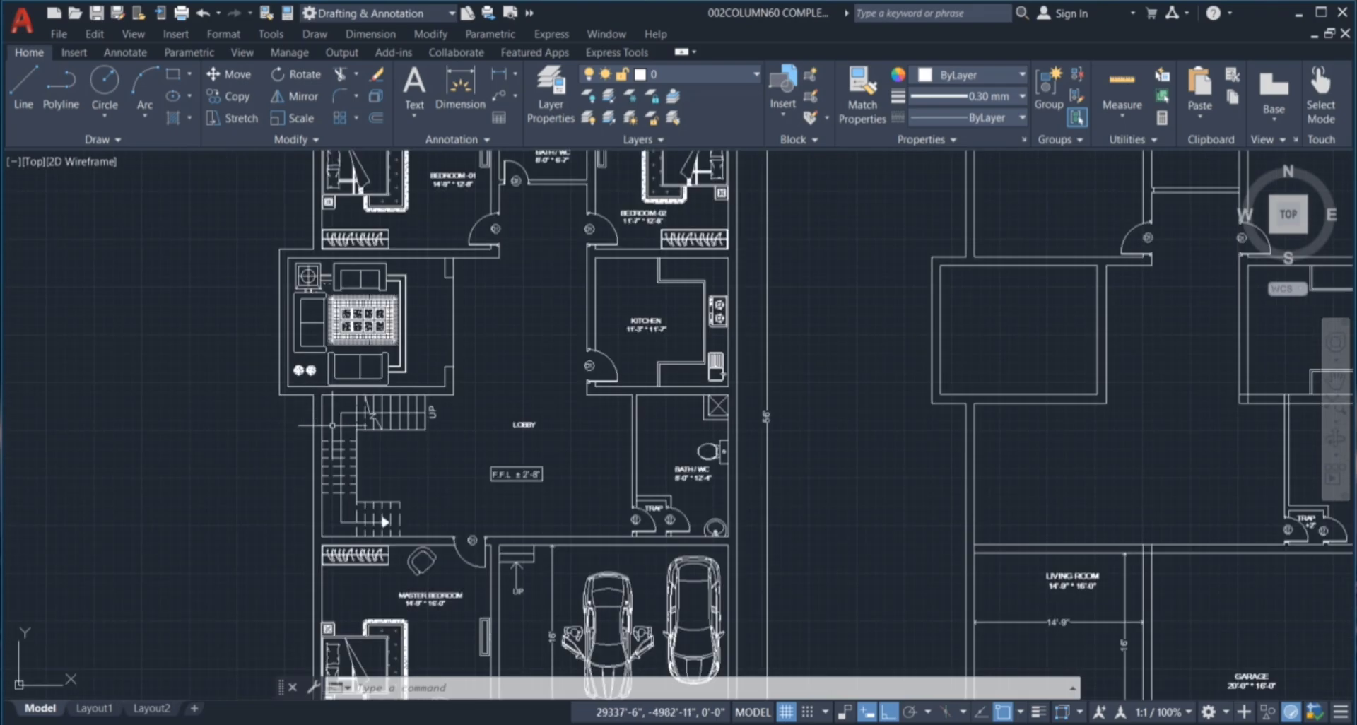
pyautogui.scroll(-3, 498, 453)
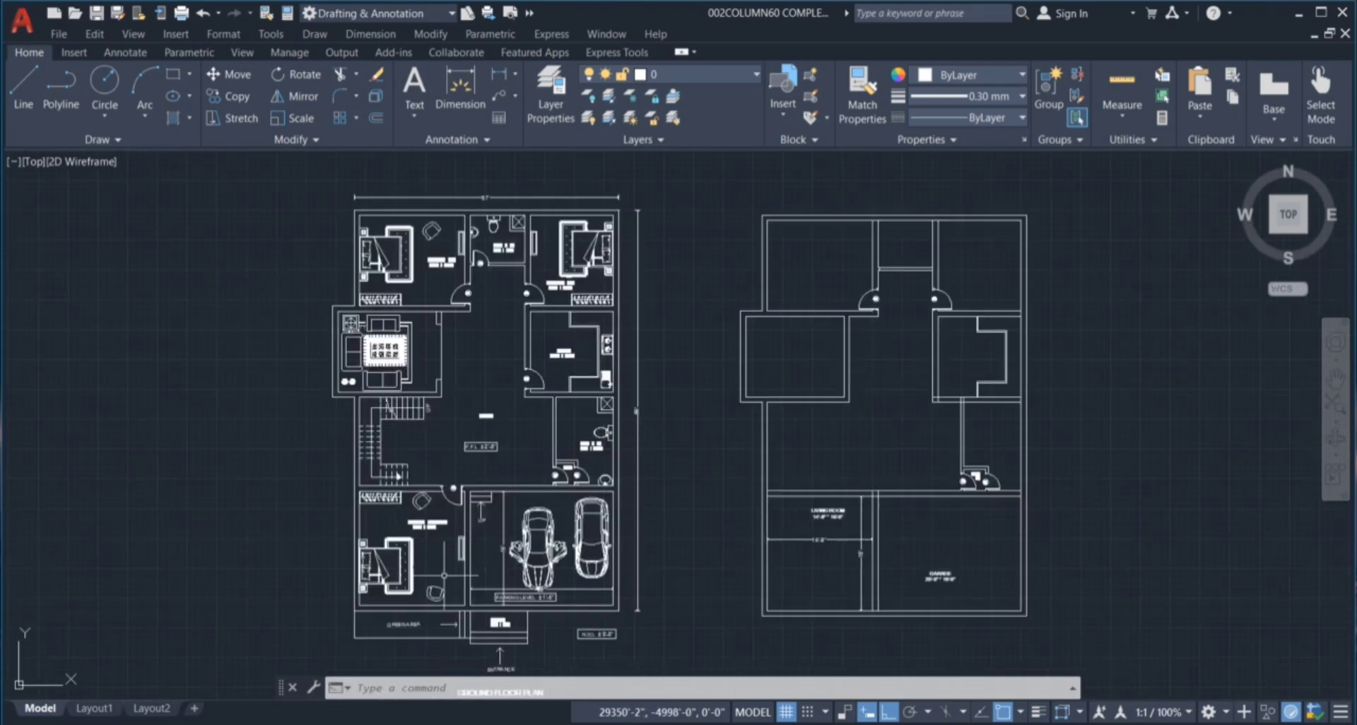
pyautogui.scroll(3, 510, 593)
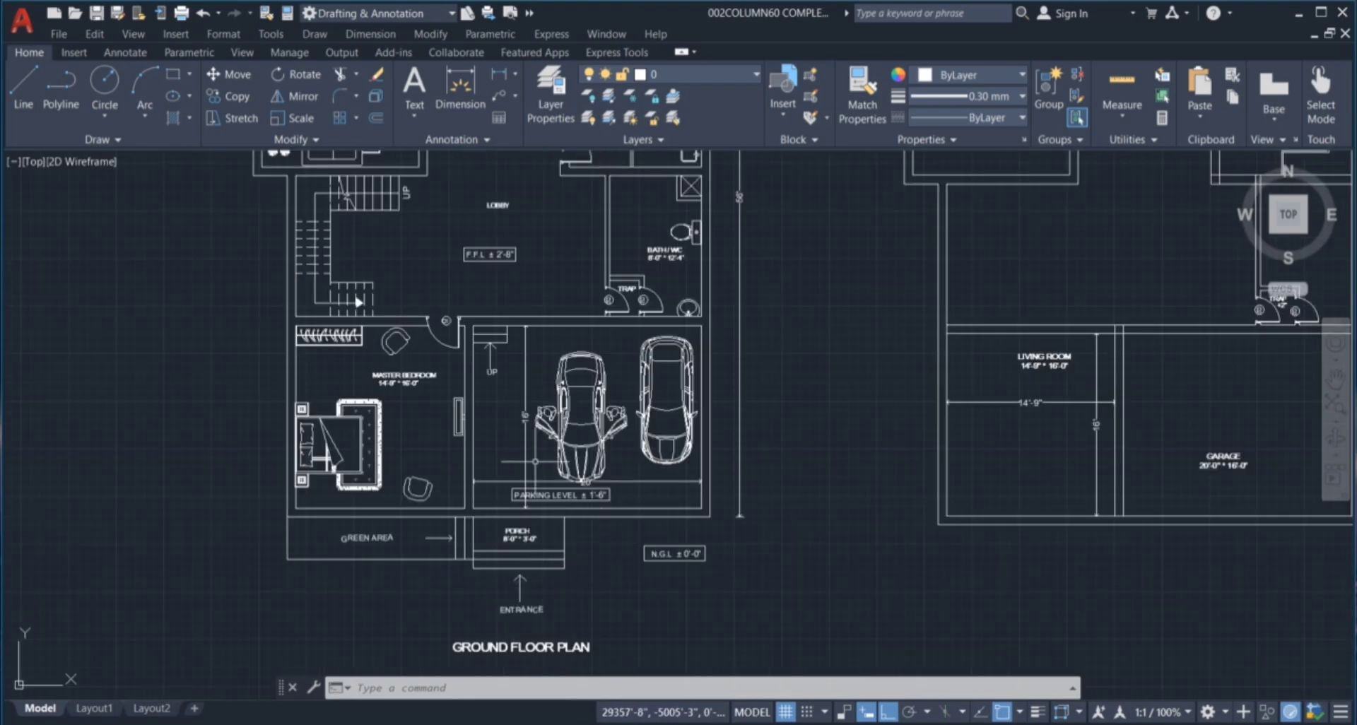
pyautogui.scroll(-2, 535, 461)
pyautogui.scroll(4, 544, 523)
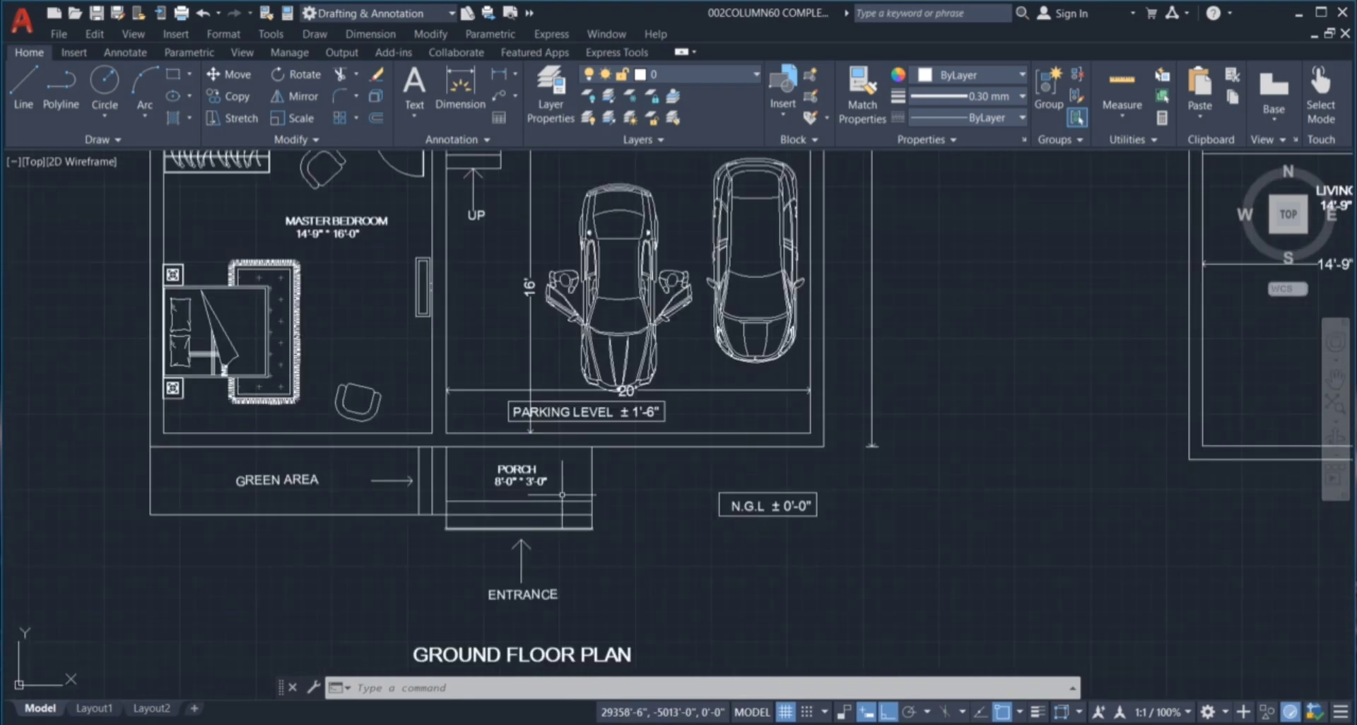
pyautogui.scroll(-2, 709, 483)
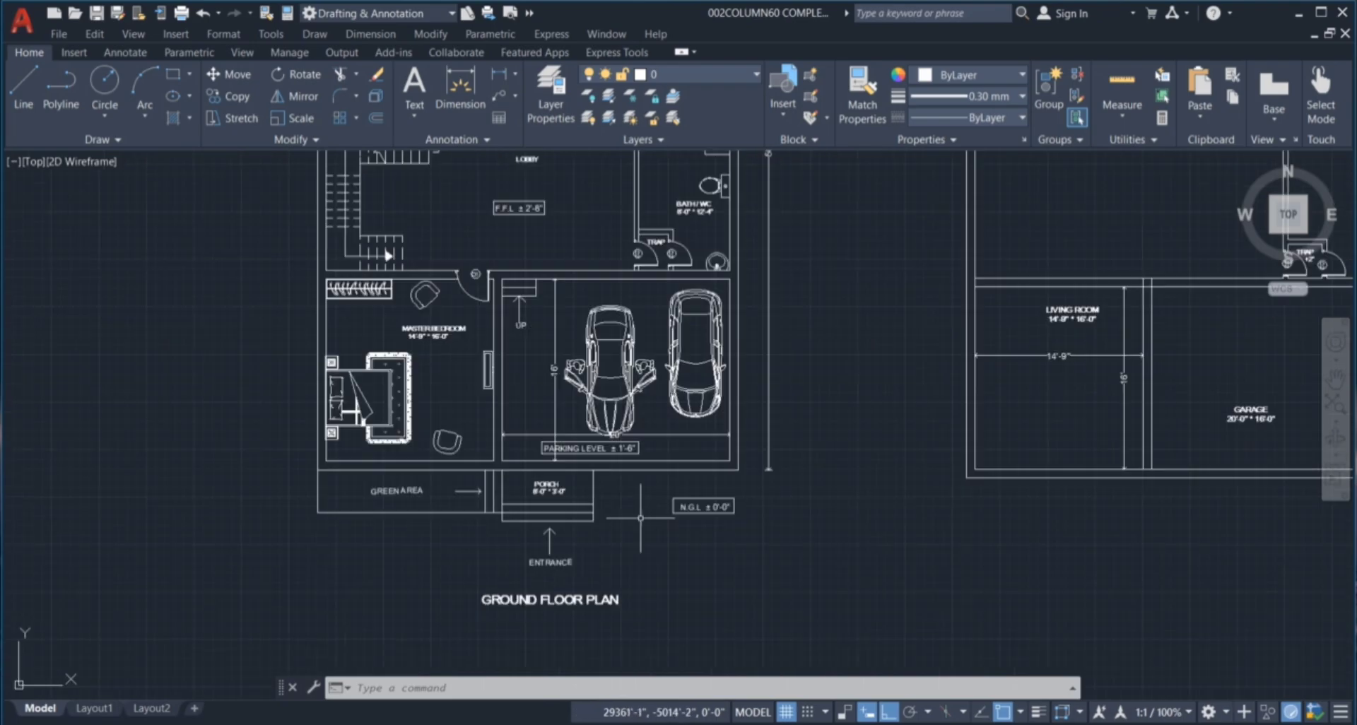
pyautogui.scroll(2, 601, 452)
pyautogui.scroll(2, 601, 449)
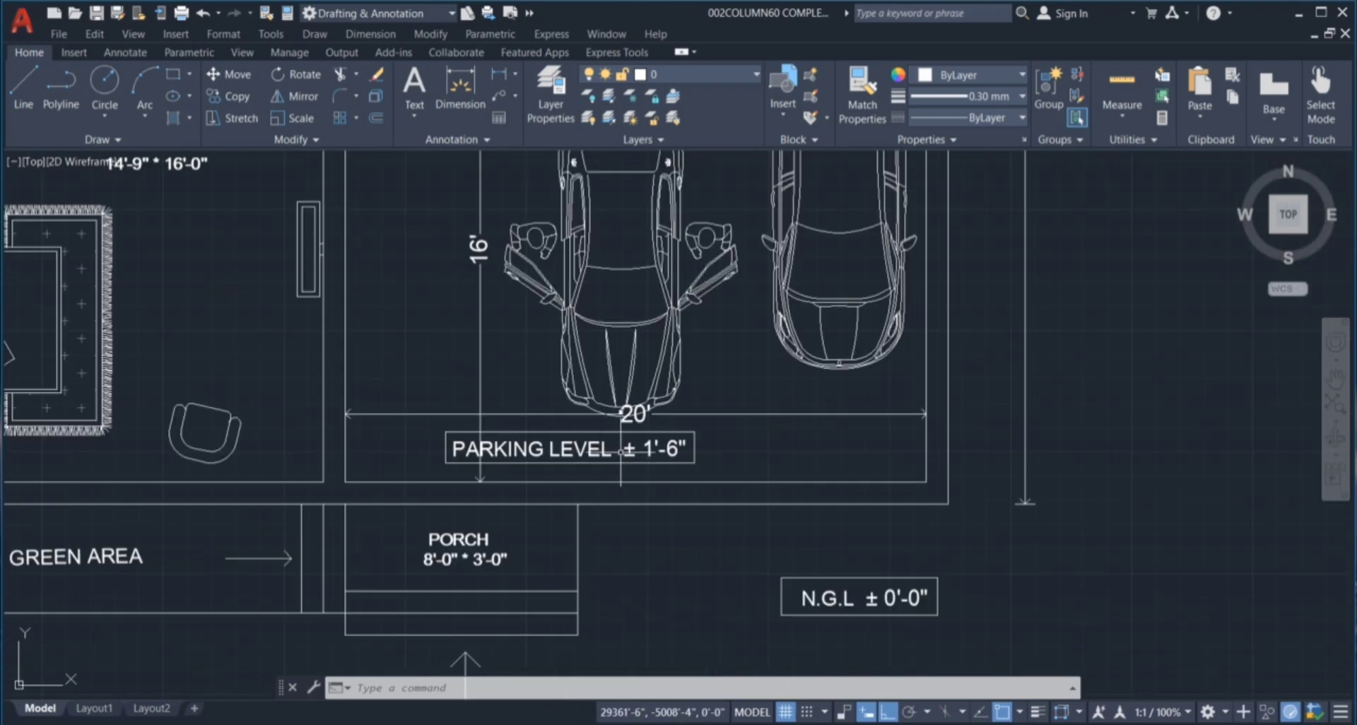
pyautogui.scroll(-2, 807, 586)
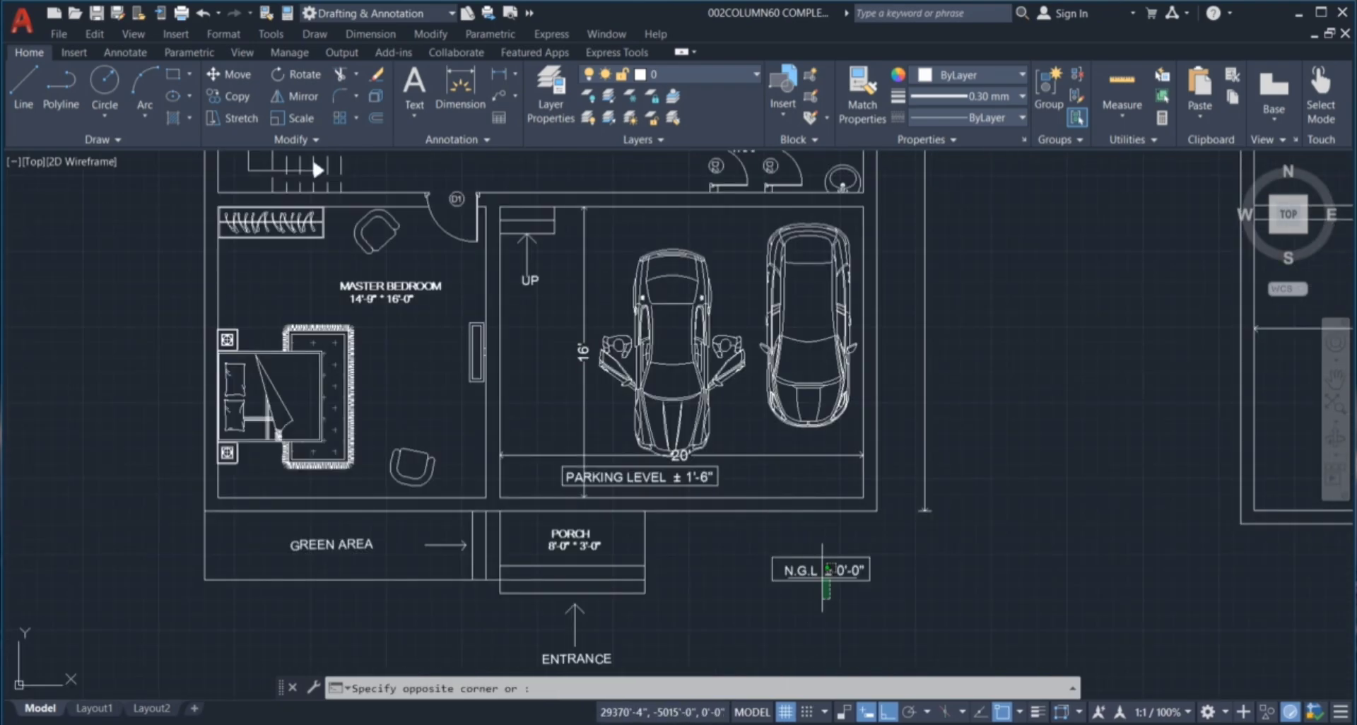
# Copy the boxed N.G.L ± 0'-0" level label from the reference plan to just below the new plan's garage.
pyautogui.click(822, 592)
pyautogui.write('co')
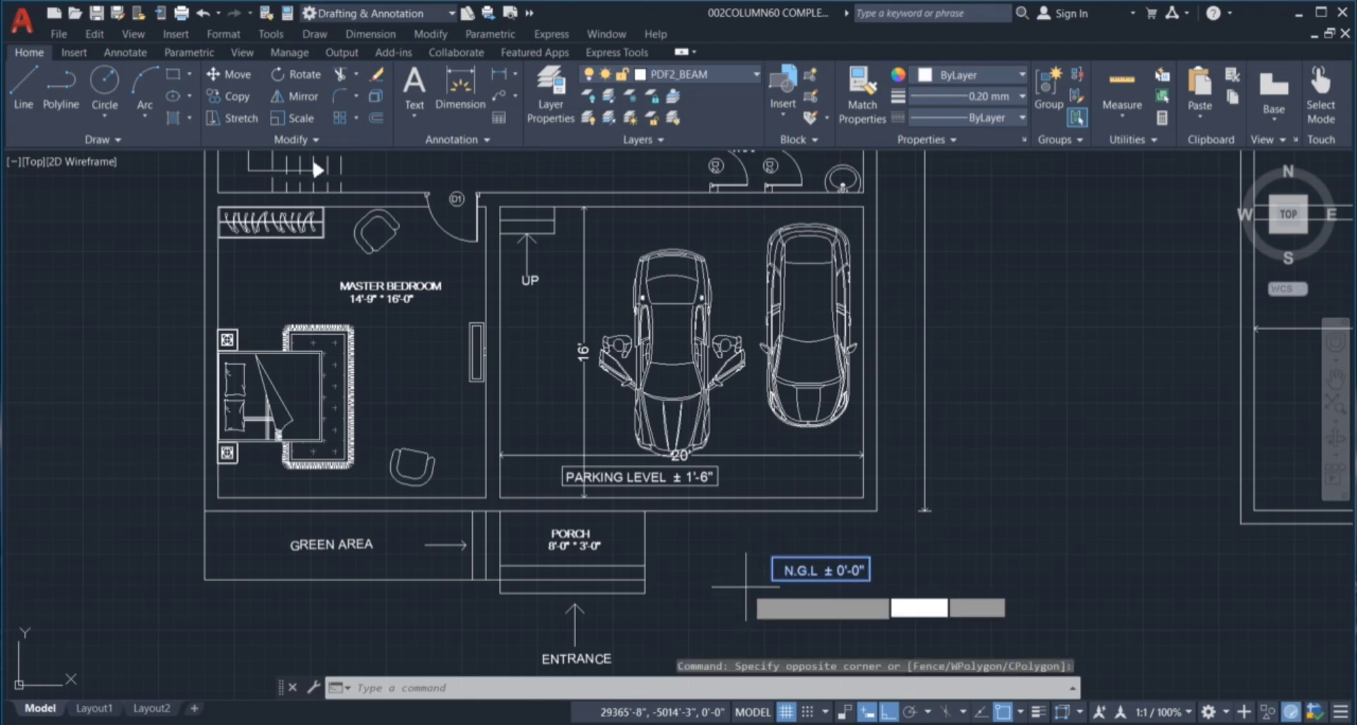
pyautogui.press('Return')
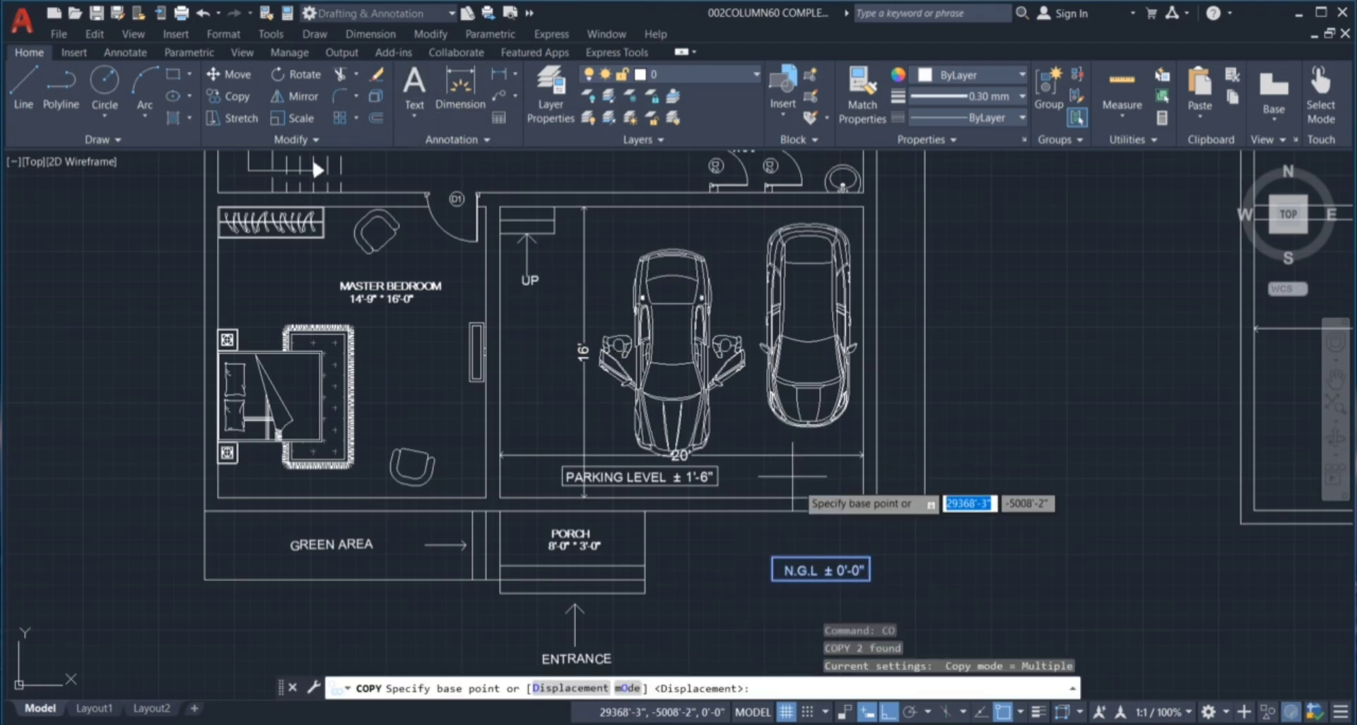
pyautogui.click(773, 570)
pyautogui.scroll(-4, 552, 475)
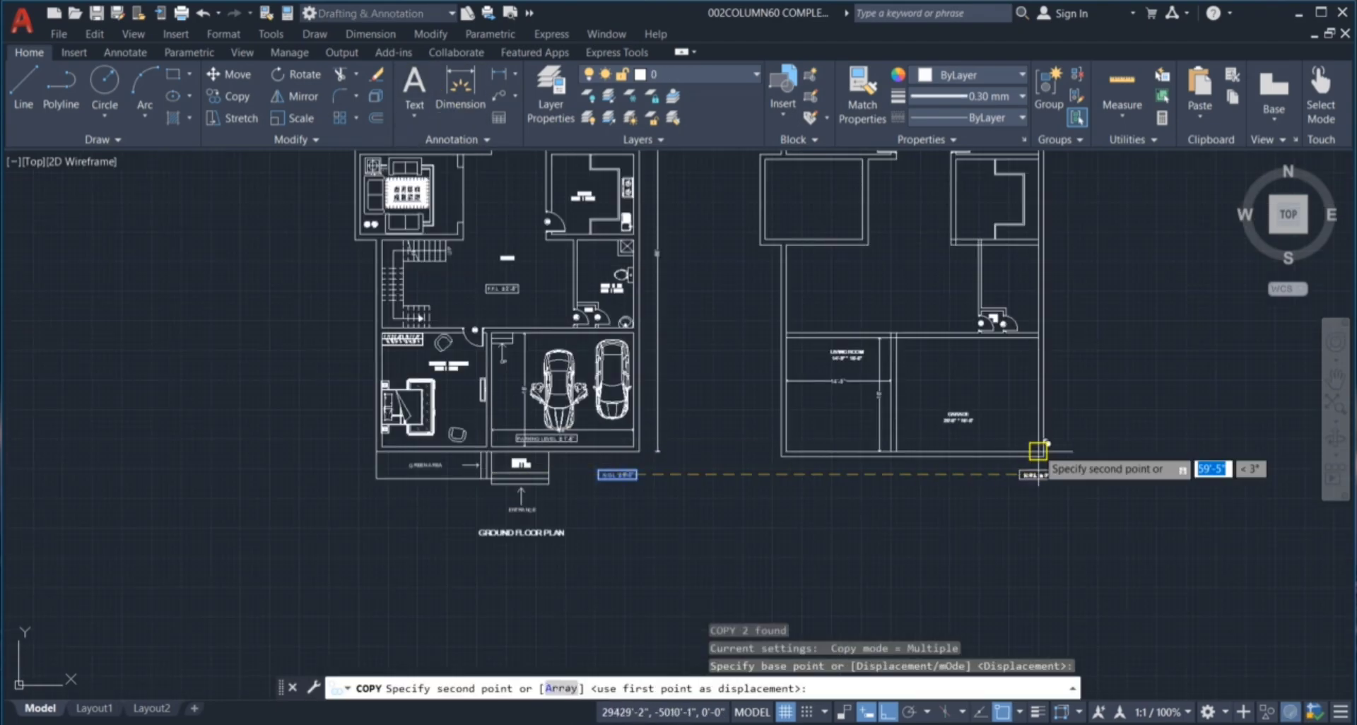
pyautogui.scroll(8, 1039, 459)
pyautogui.click(1010, 485)
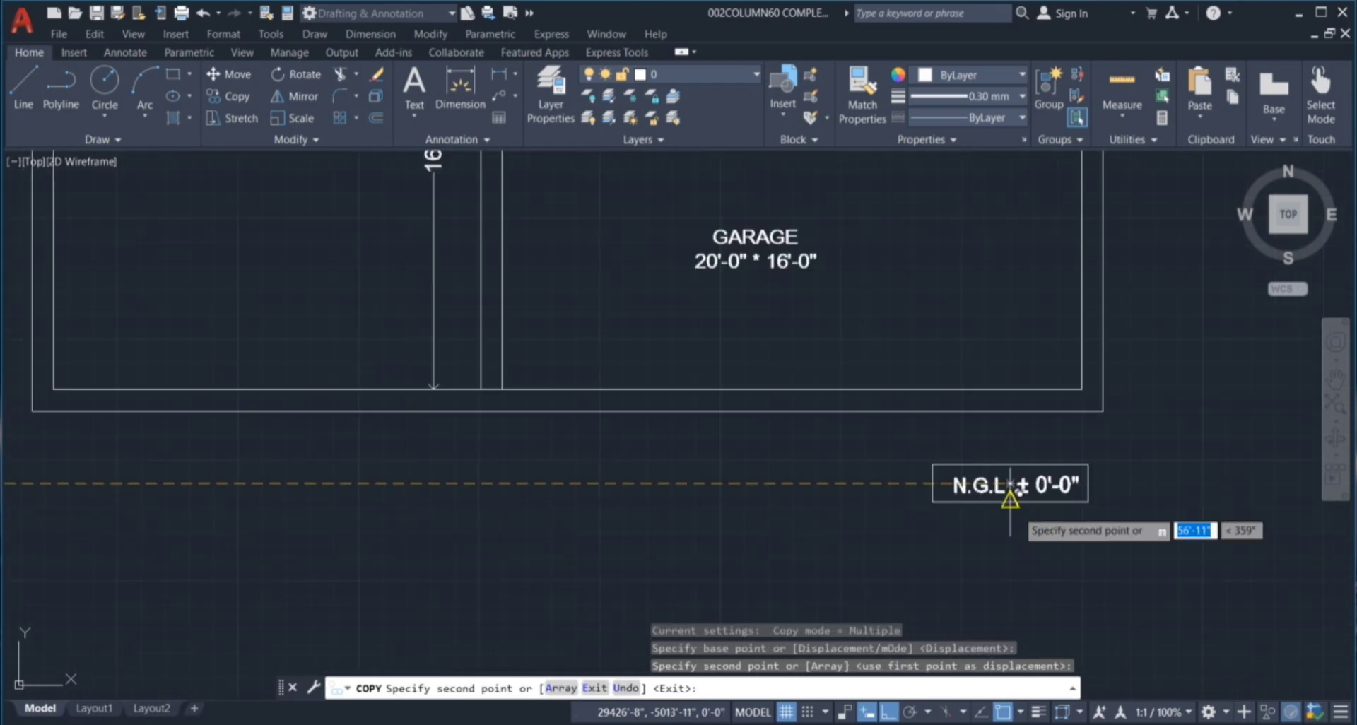
pyautogui.press('Escape')
pyautogui.press('Escape')
pyautogui.press('Escape')
pyautogui.scroll(-5, 1010, 495)
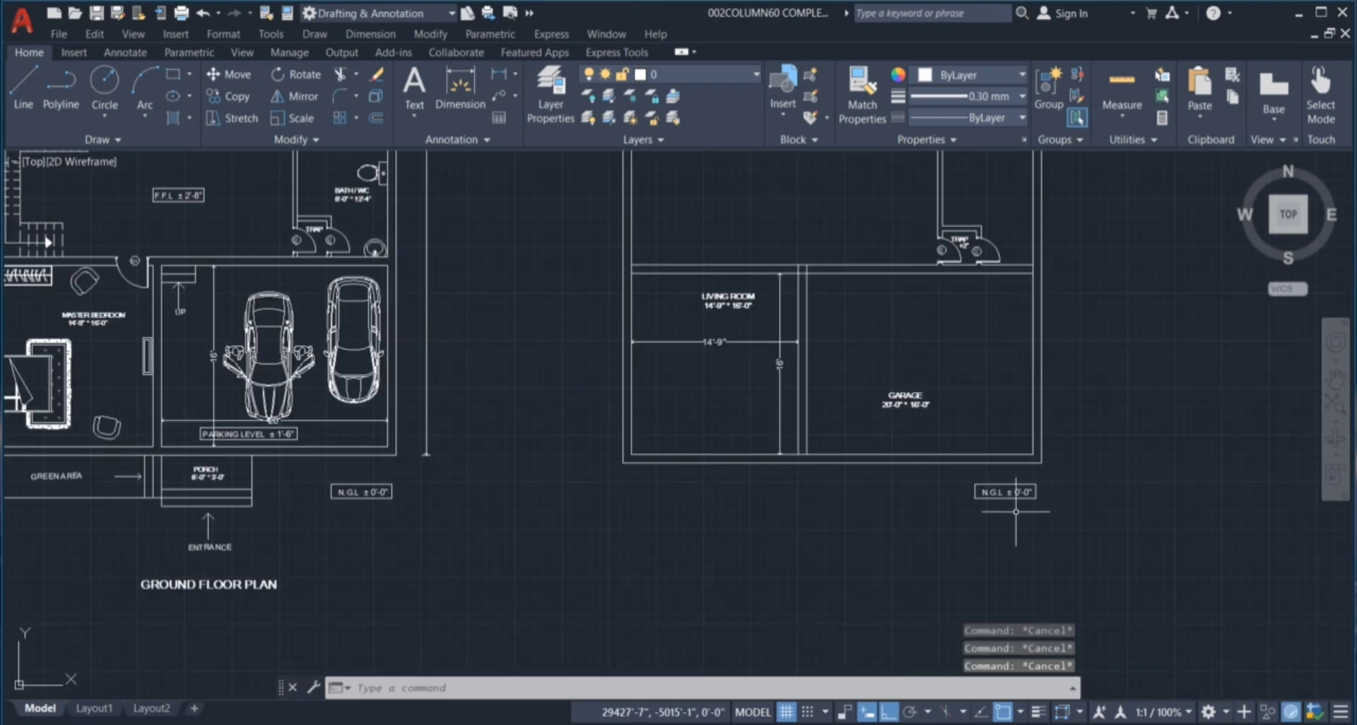
pyautogui.scroll(5, 1009, 495)
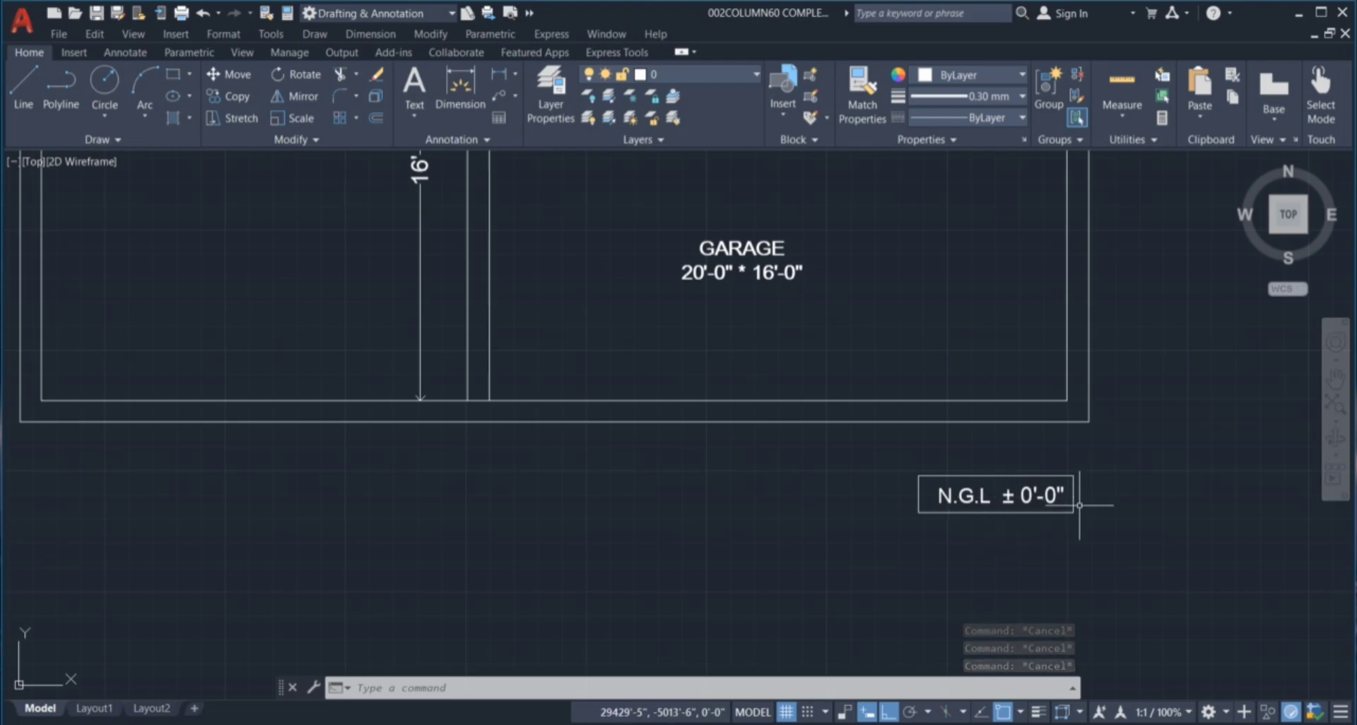
pyautogui.scroll(-3, 1041, 519)
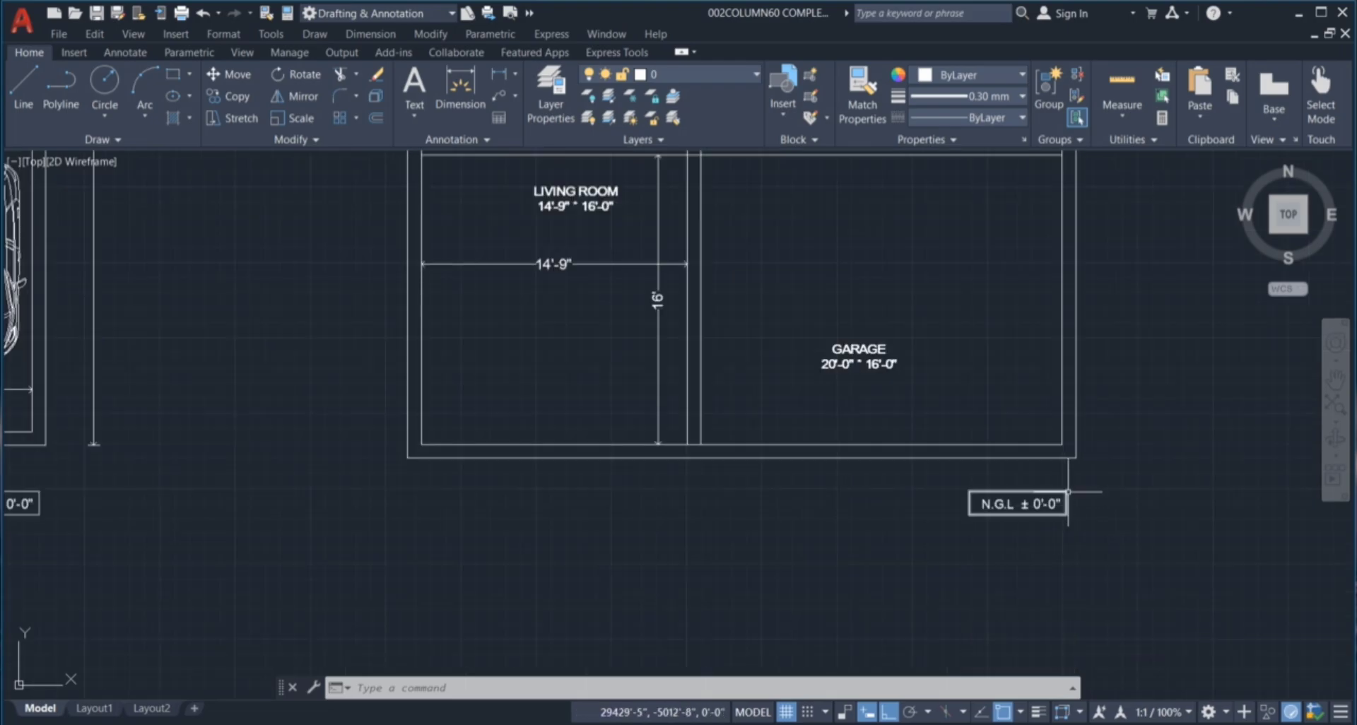
pyautogui.scroll(-2, 997, 440)
pyautogui.click(997, 440)
pyautogui.scroll(-2, 1011, 436)
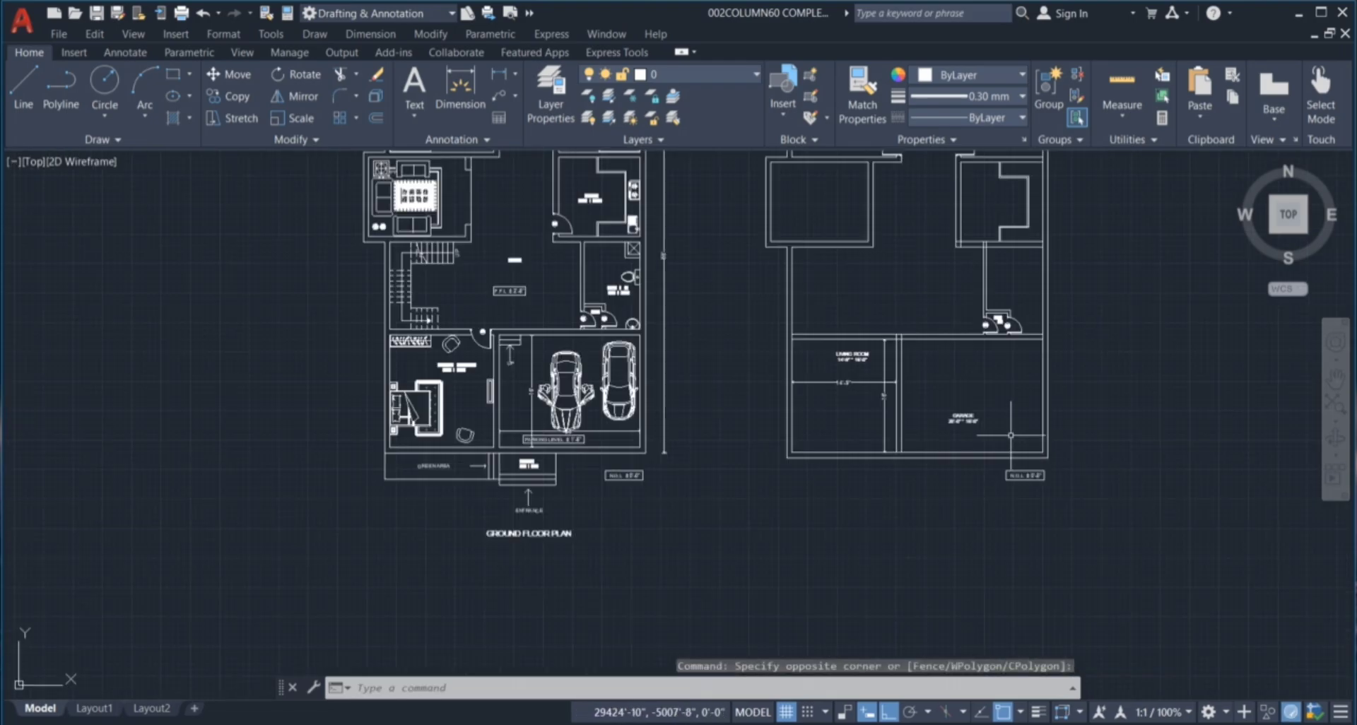
pyautogui.scroll(5, 546, 422)
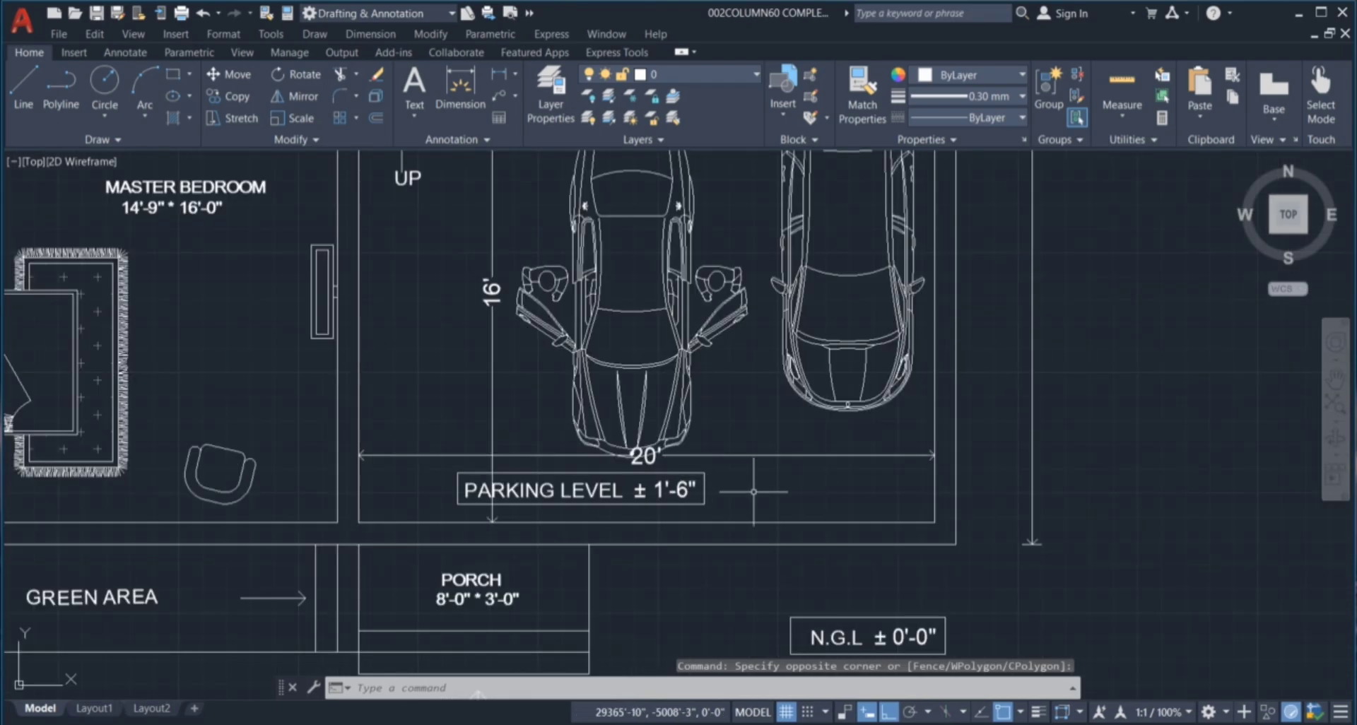
# Copy the boxed PARKING LEVEL ± 1'-6" label from the reference plan to below the new plan's GARAGE text.
pyautogui.click(677, 482)
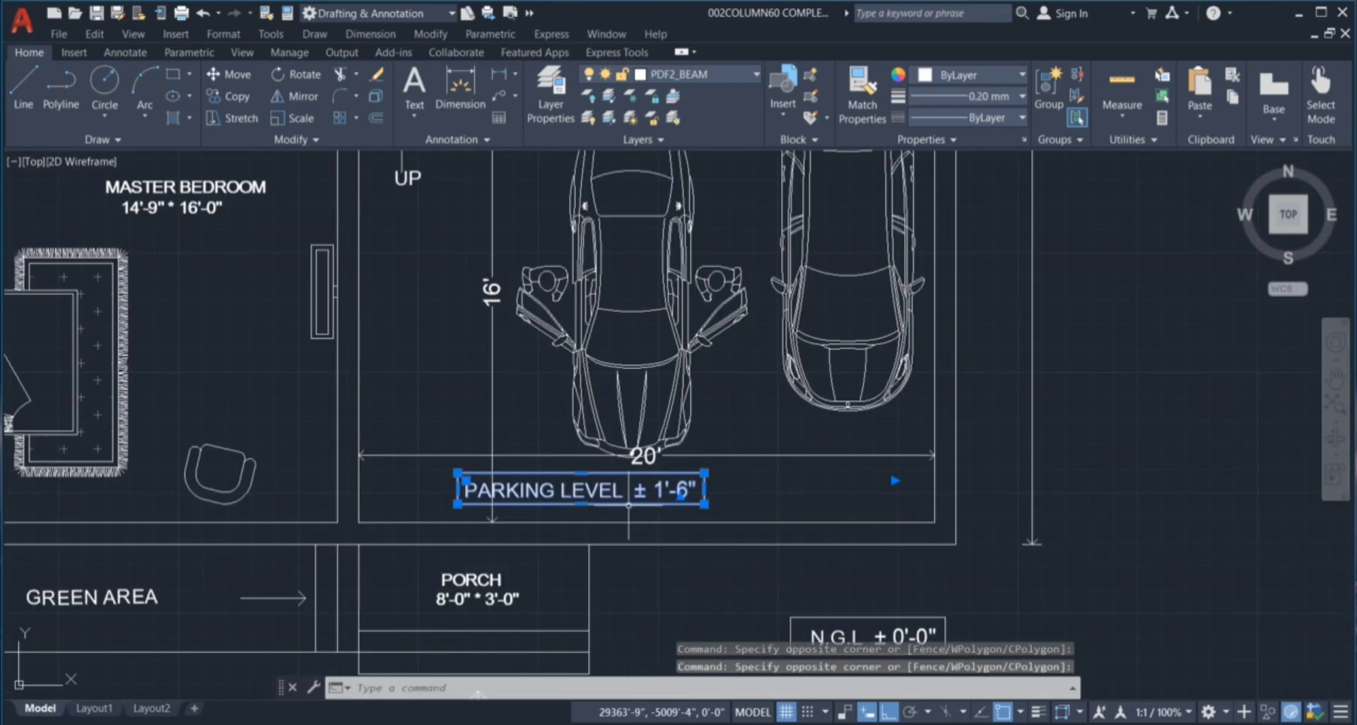
pyautogui.scroll(4, 628, 505)
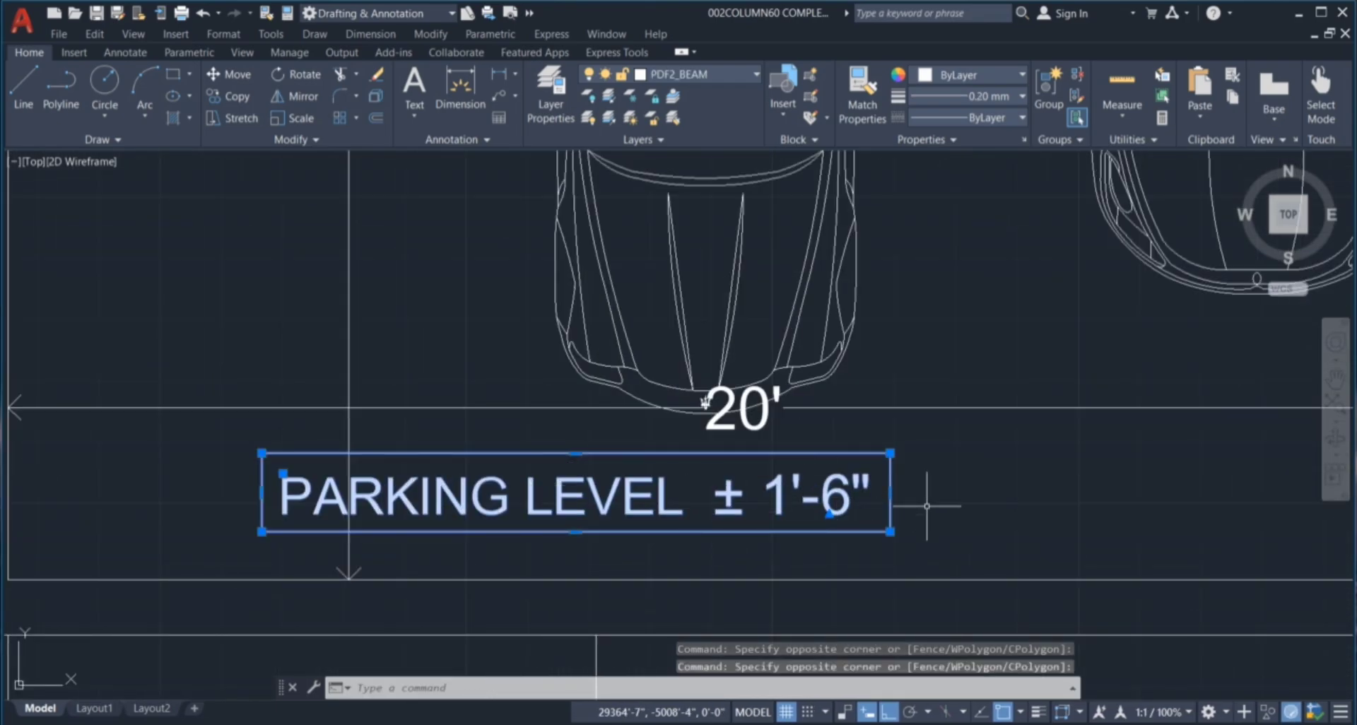
pyautogui.press('Return')
pyautogui.click(759, 522)
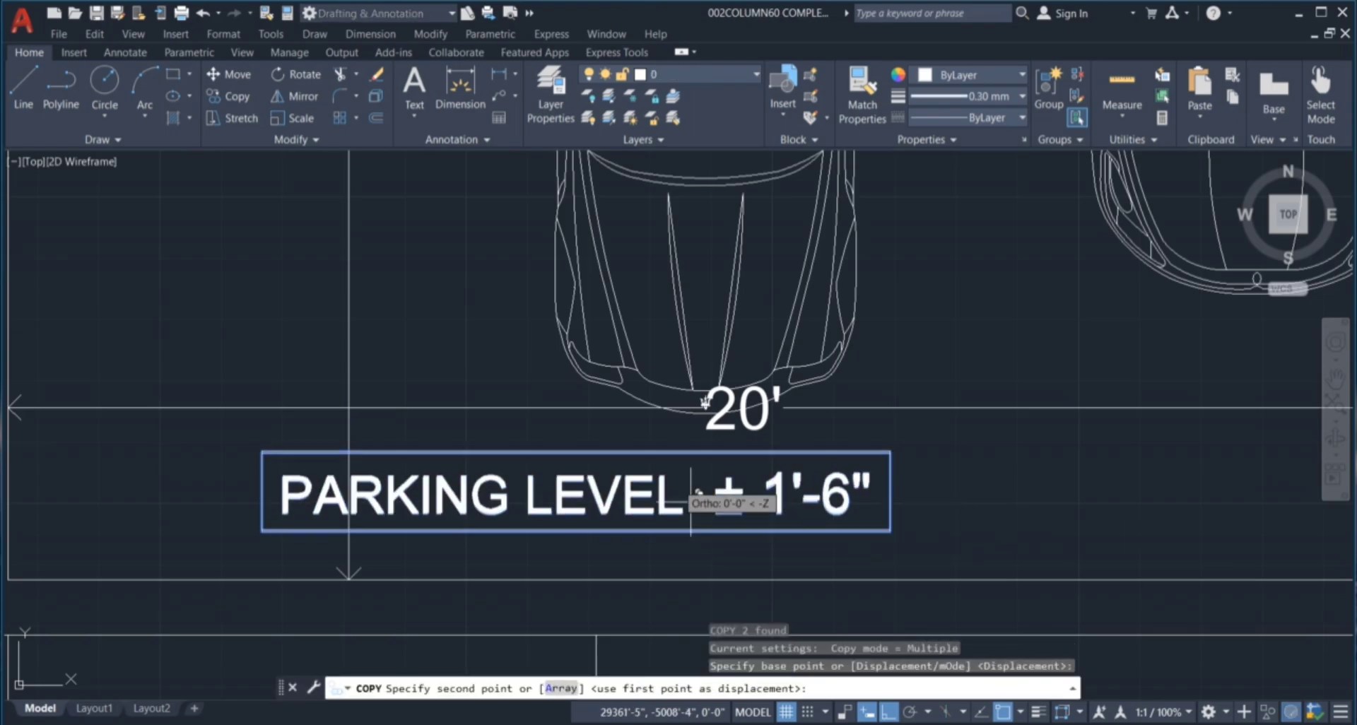
pyautogui.scroll(-5, 614, 450)
pyautogui.scroll(-1, 872, 446)
pyautogui.scroll(6, 1121, 463)
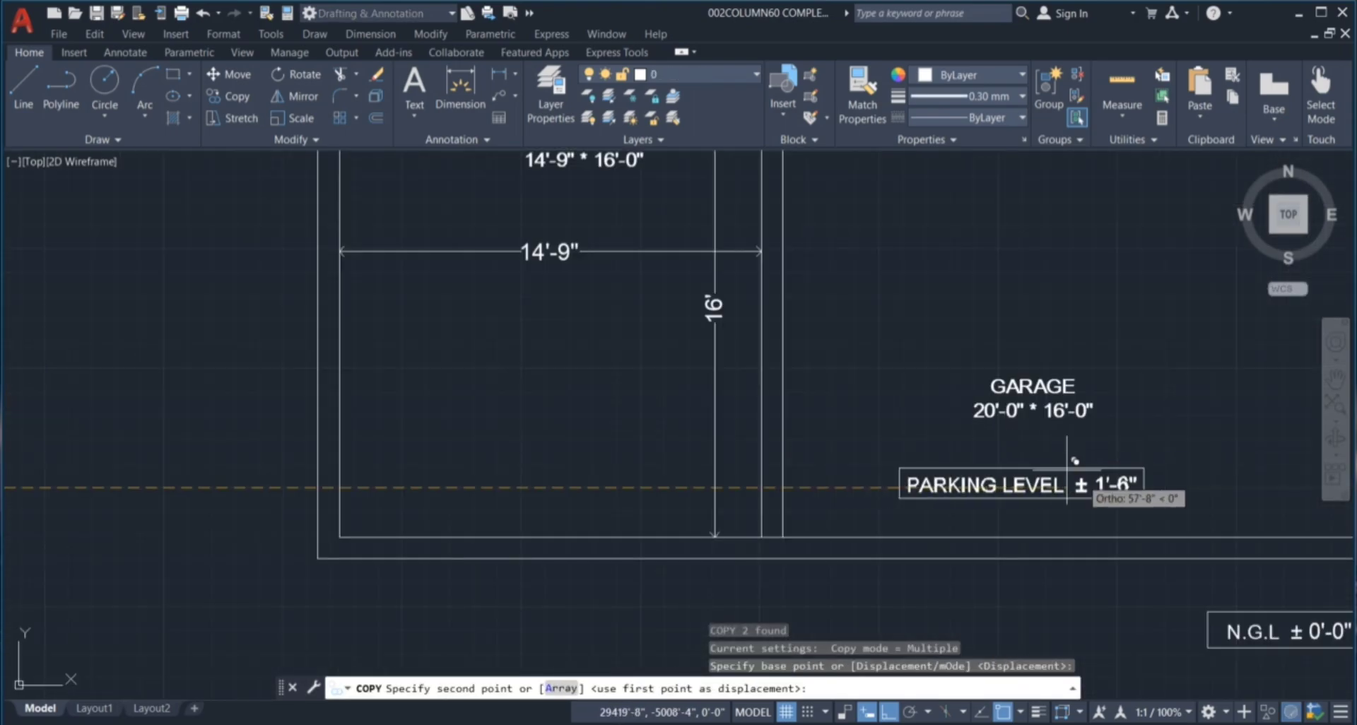
pyautogui.click(1132, 485)
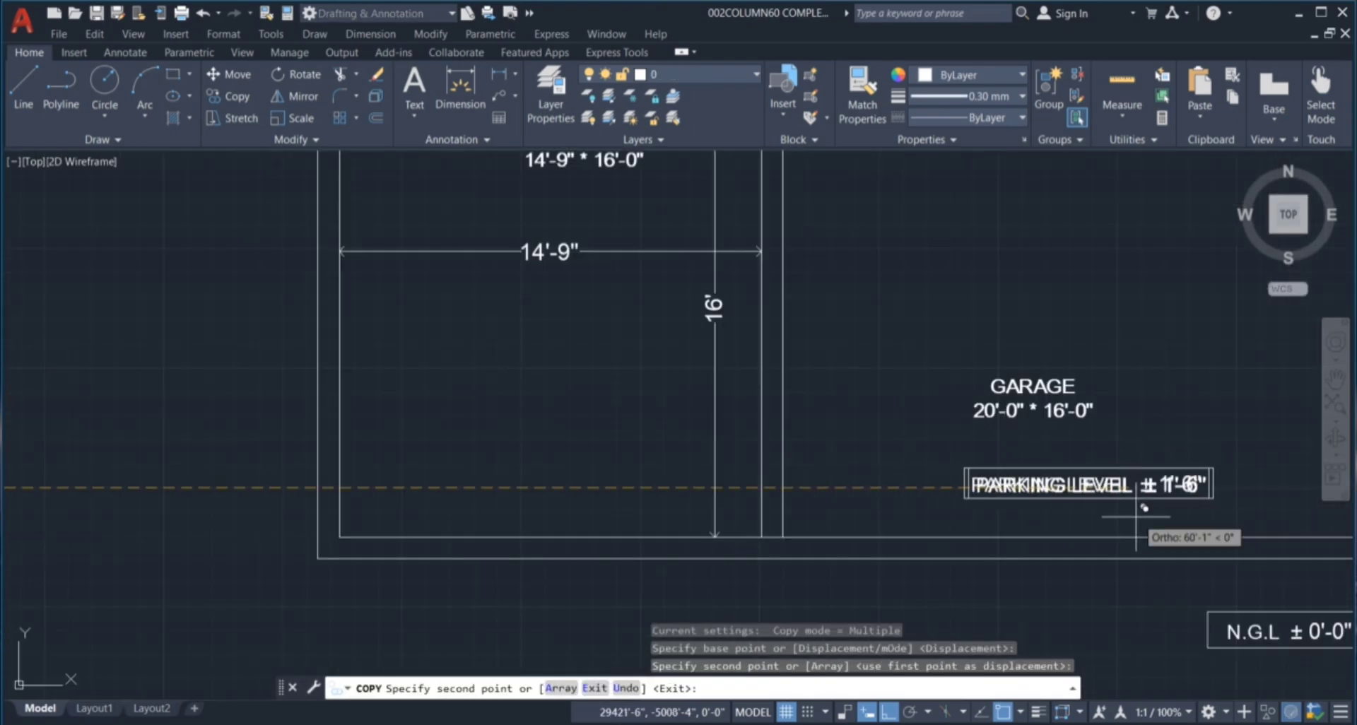
pyautogui.press('Escape')
pyautogui.press('Escape')
pyautogui.press('Escape')
pyautogui.press('Escape')
# Change the copied parking level label in the new garage to read + 1'-6".
pyautogui.scroll(-4, 1131, 494)
pyautogui.scroll(5, 1075, 473)
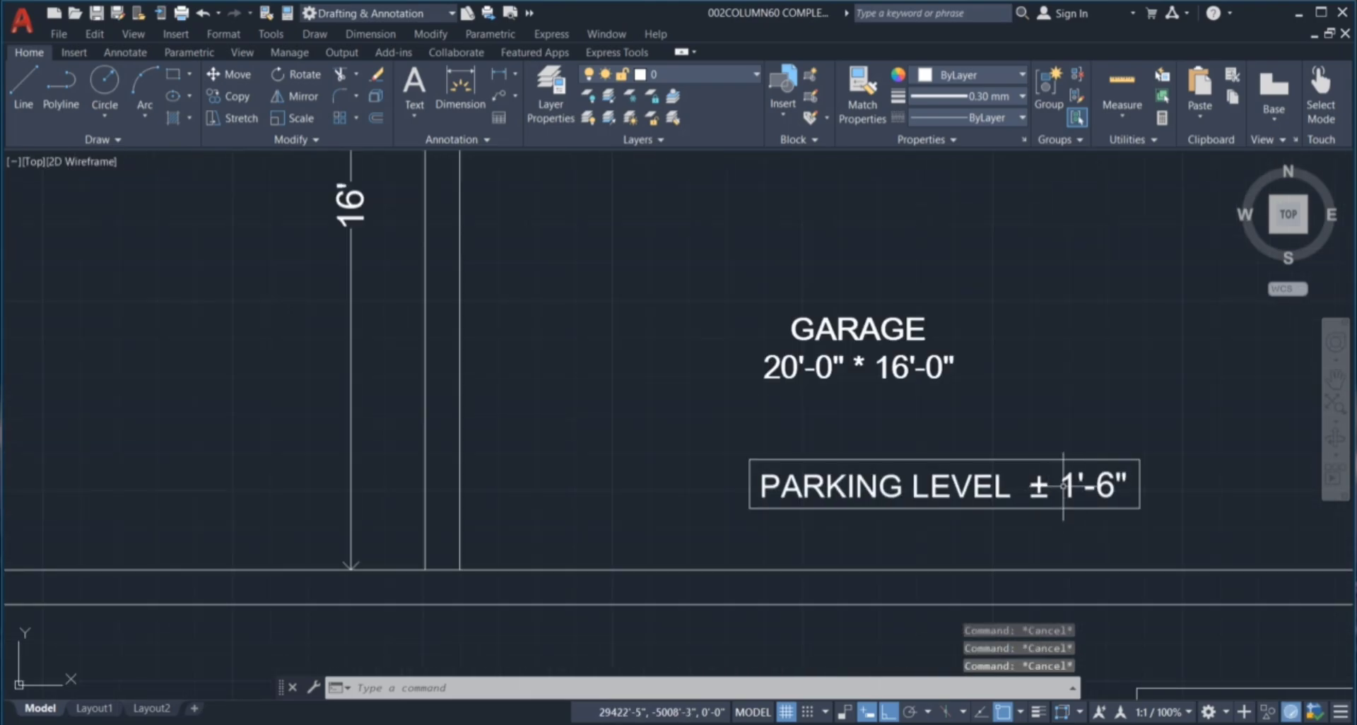
pyautogui.click(1064, 485)
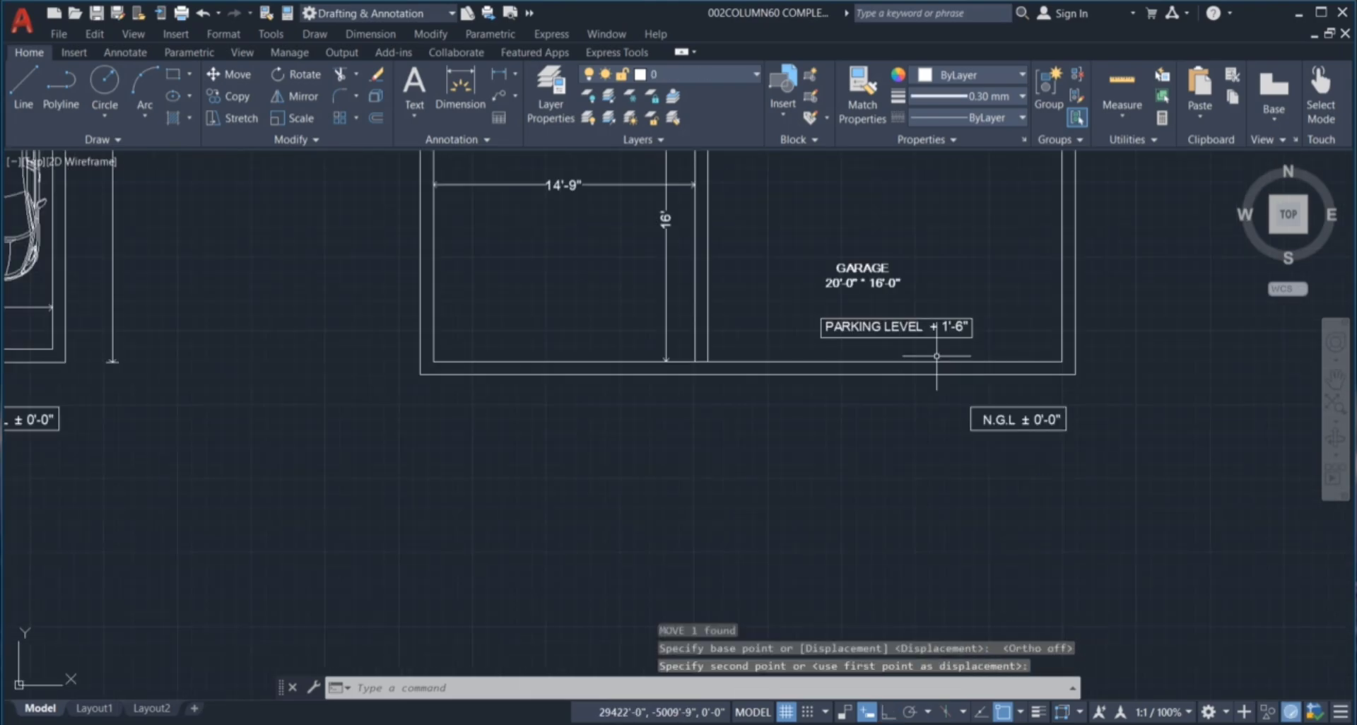
pyautogui.scroll(-4, 965, 410)
pyautogui.scroll(1, 922, 376)
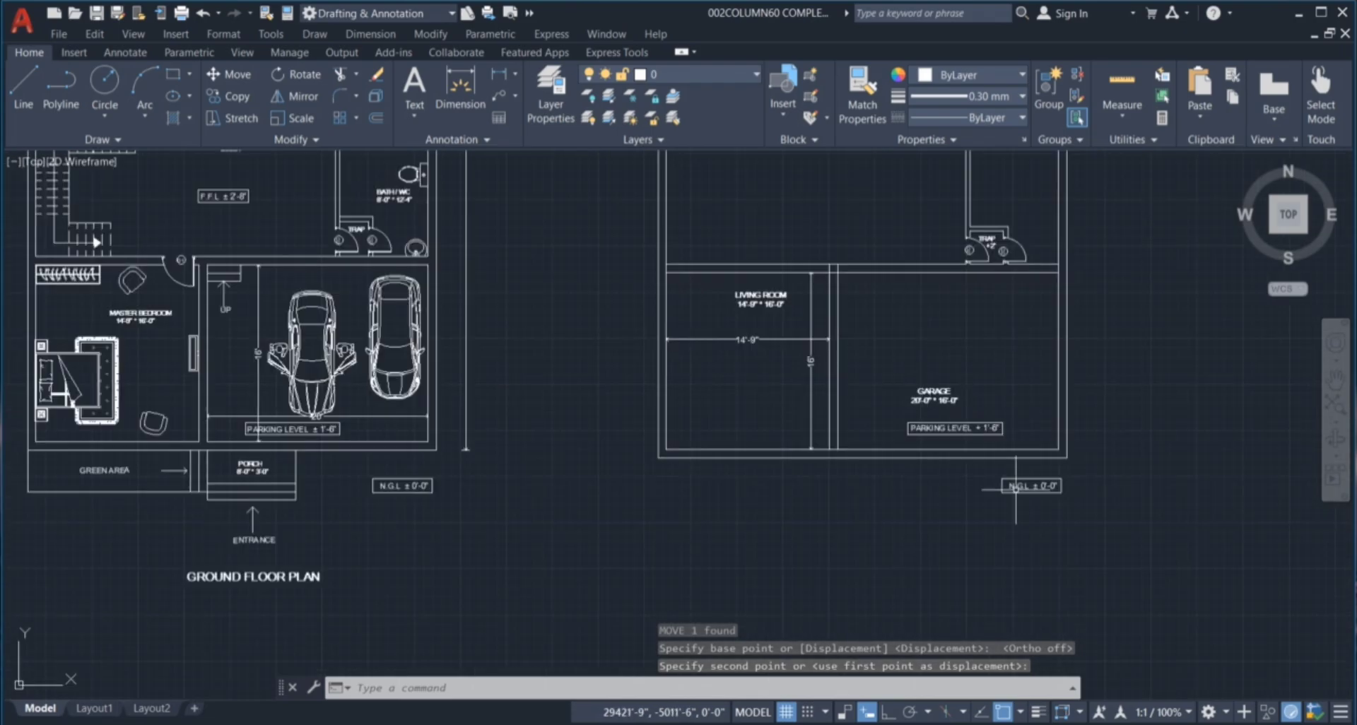
# Examine the new garage's parking level label against the N.G.L label outside the front wall.
pyautogui.scroll(2, 1015, 486)
pyautogui.click(853, 551)
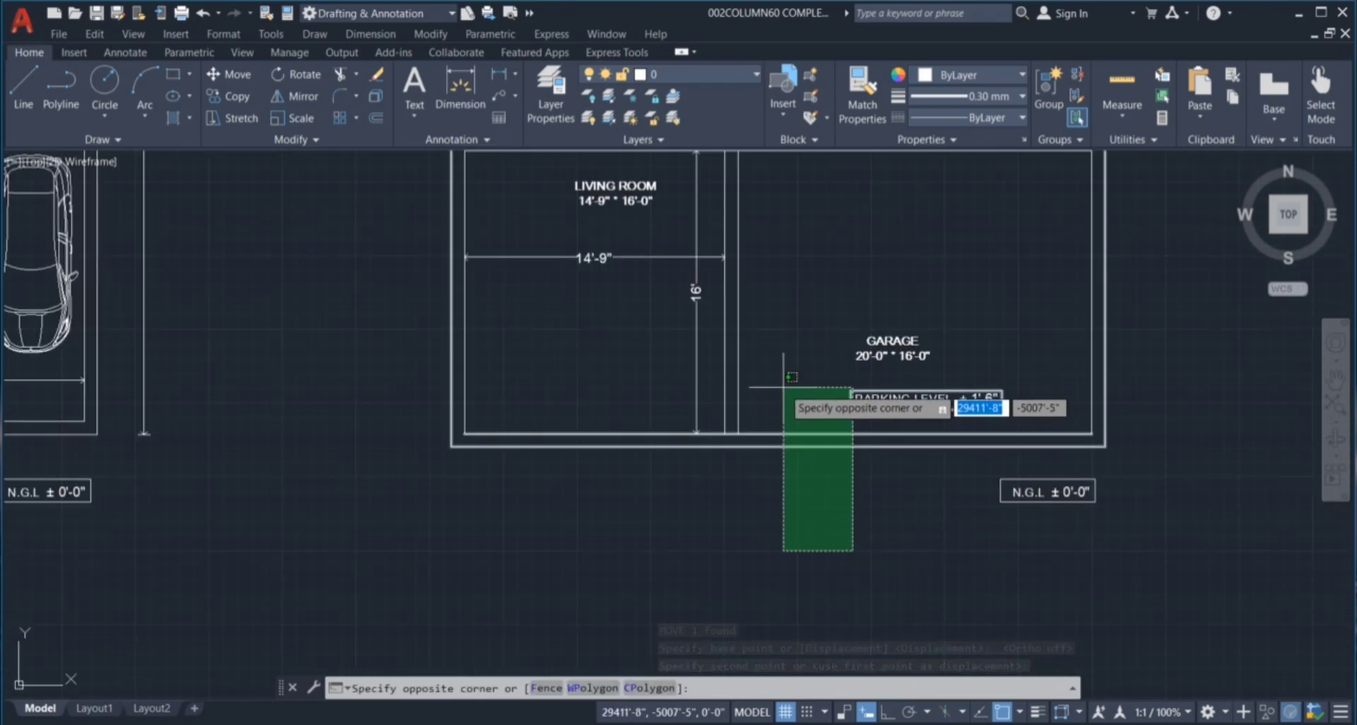
pyautogui.click(804, 503)
pyautogui.scroll(2, 910, 383)
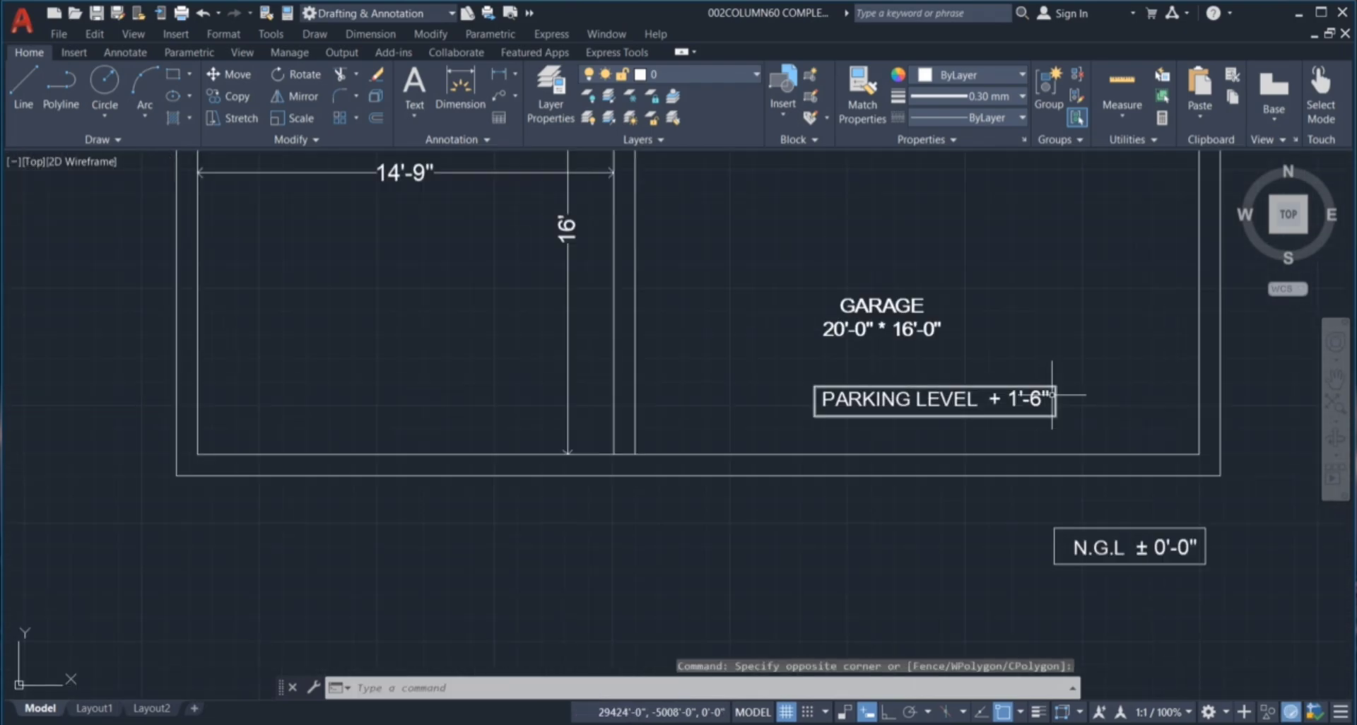
pyautogui.scroll(4, 1052, 395)
pyautogui.scroll(-2, 976, 446)
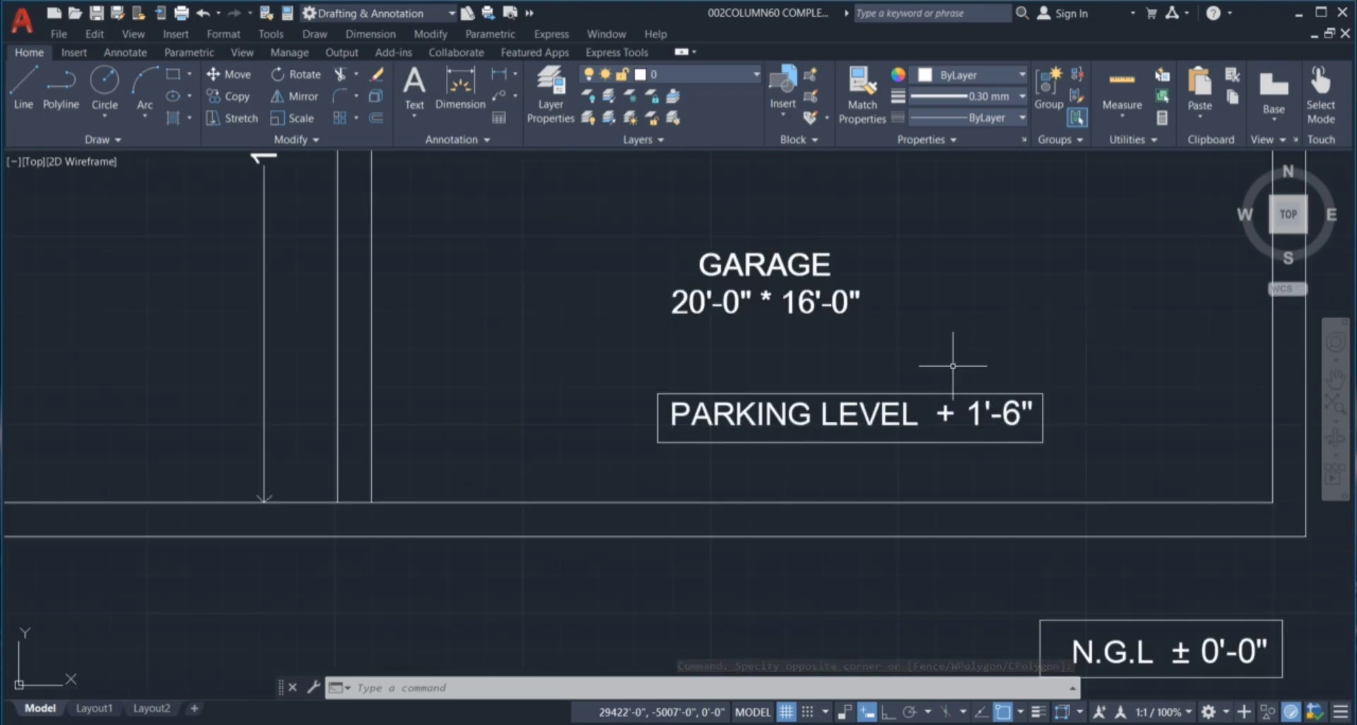
pyautogui.scroll(-2, 961, 357)
pyautogui.scroll(-2, 883, 438)
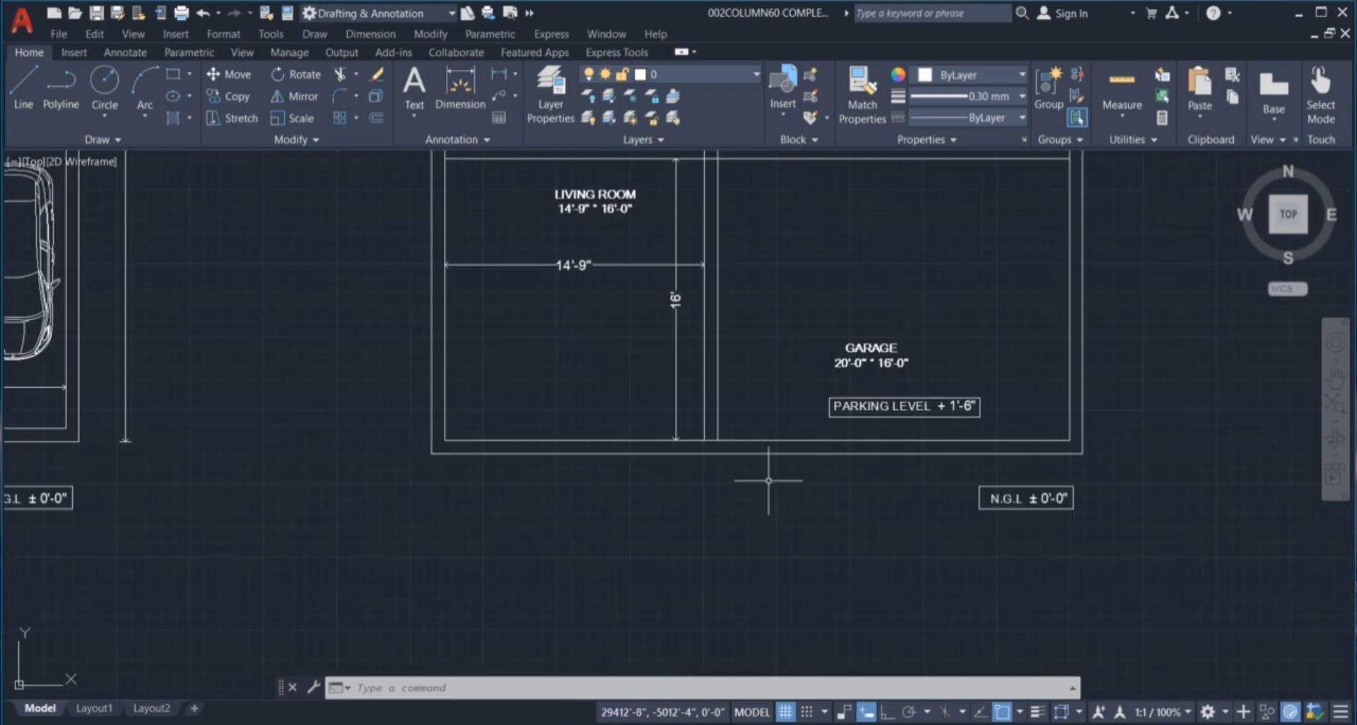
pyautogui.click(750, 456)
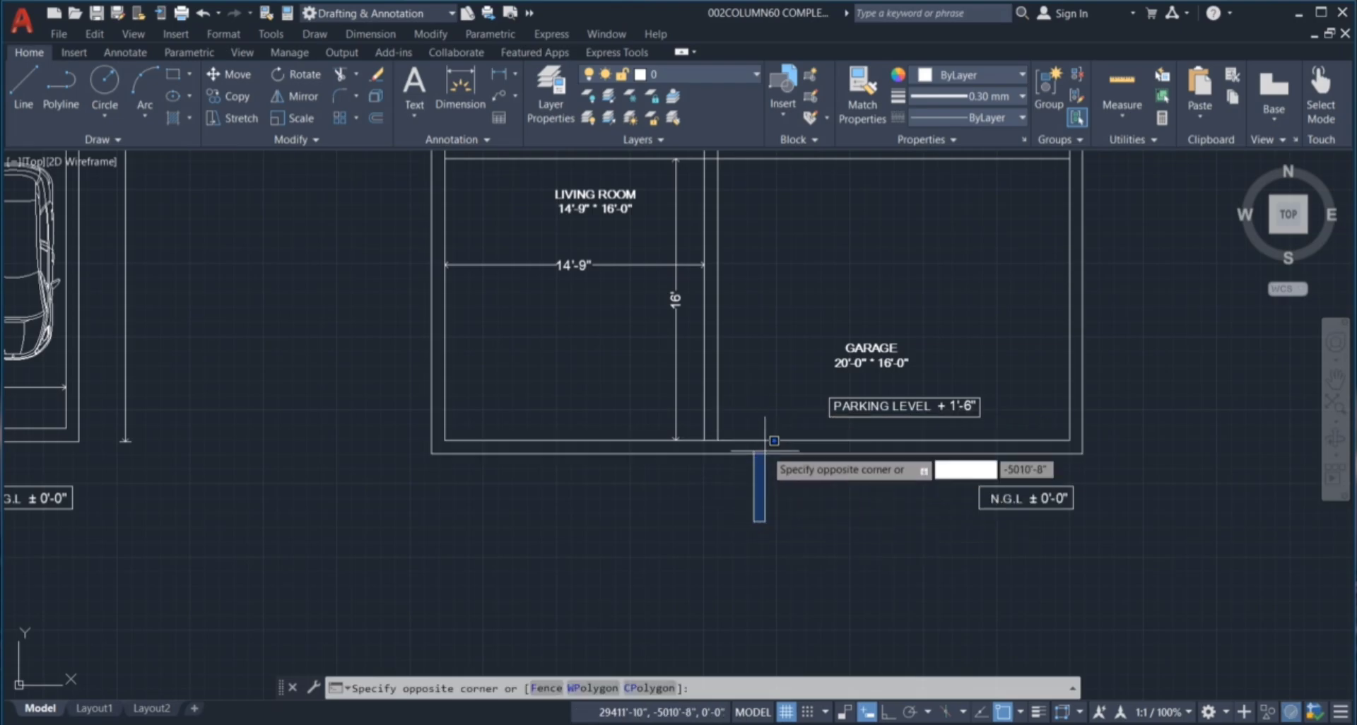
pyautogui.click(831, 515)
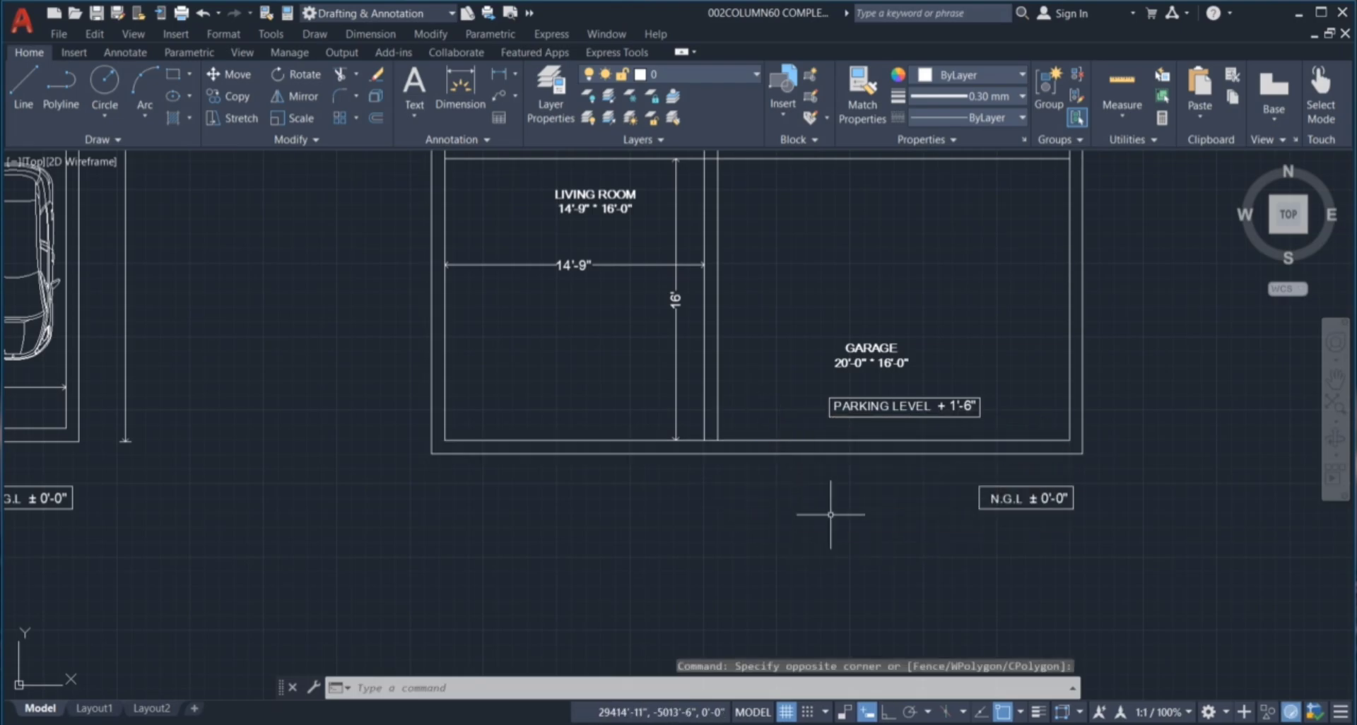
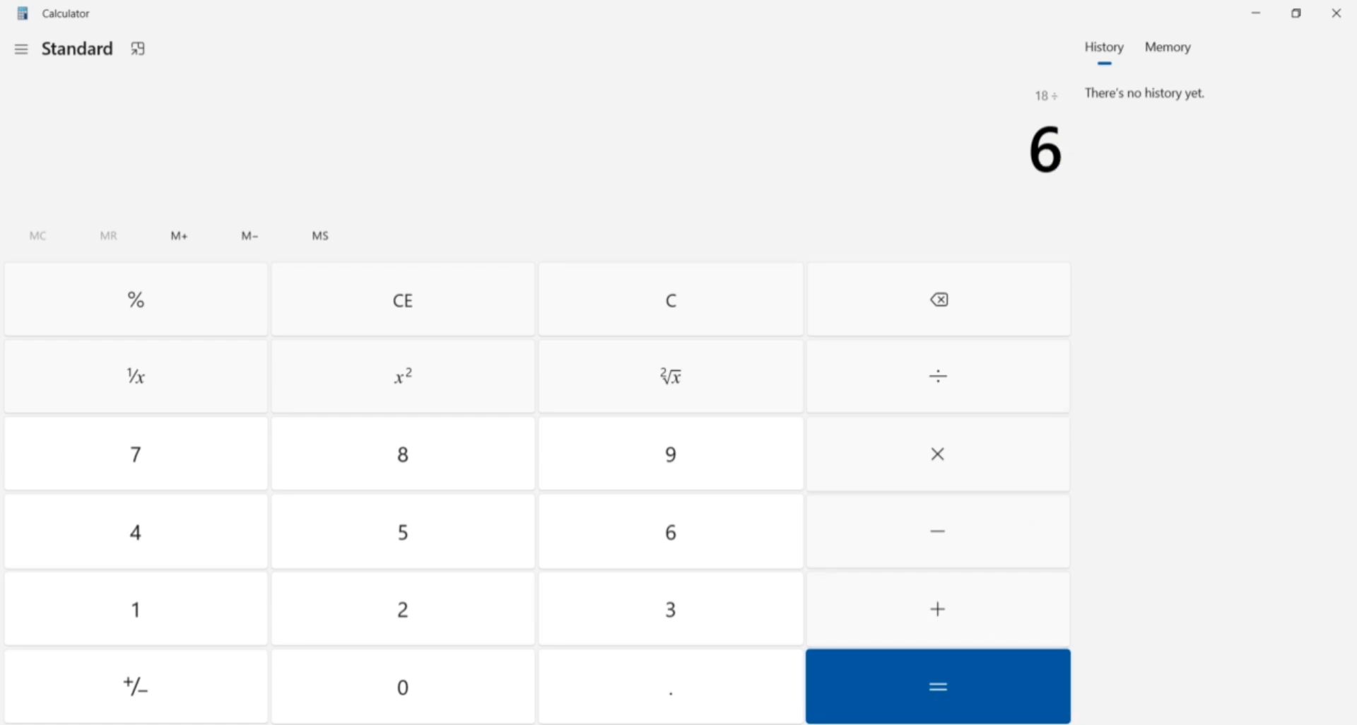
# Compute 18 ÷ 6 in Calculator and return to the drawing at the front wall below the garage.
pyautogui.click(963, 706)
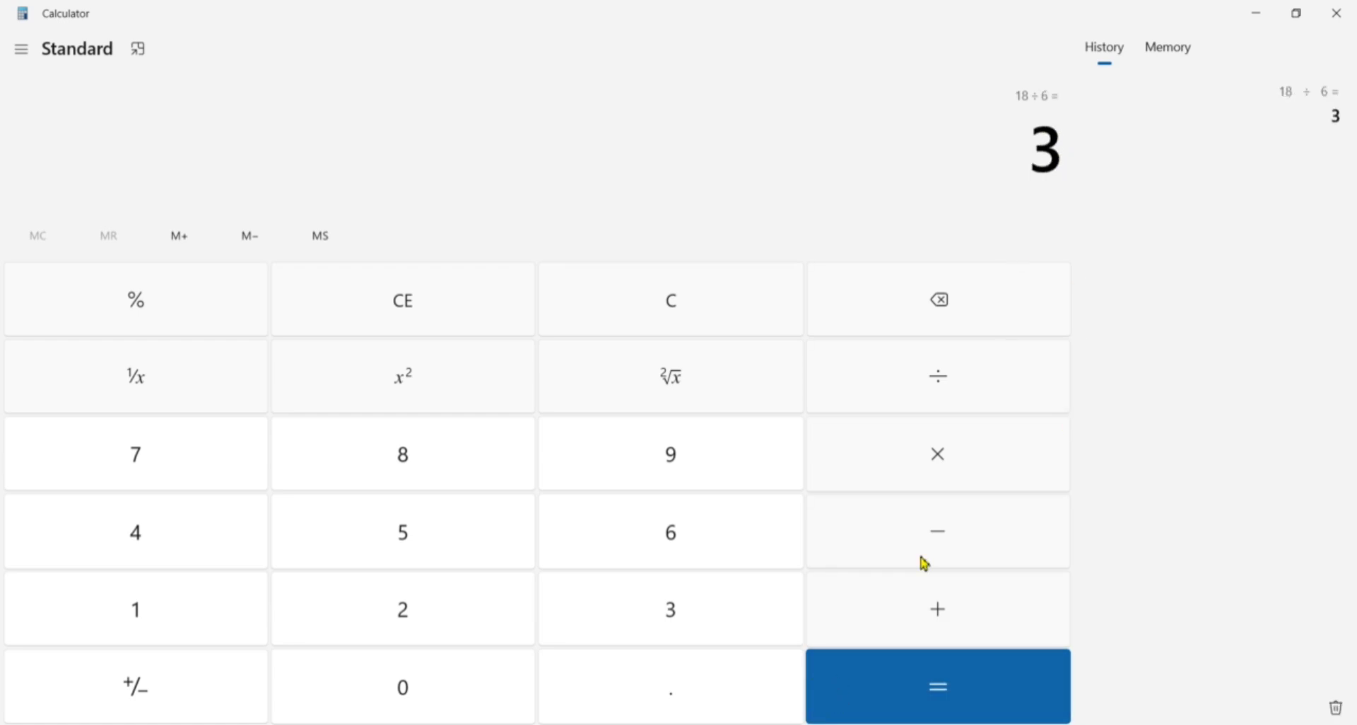
pyautogui.click(1334, 20)
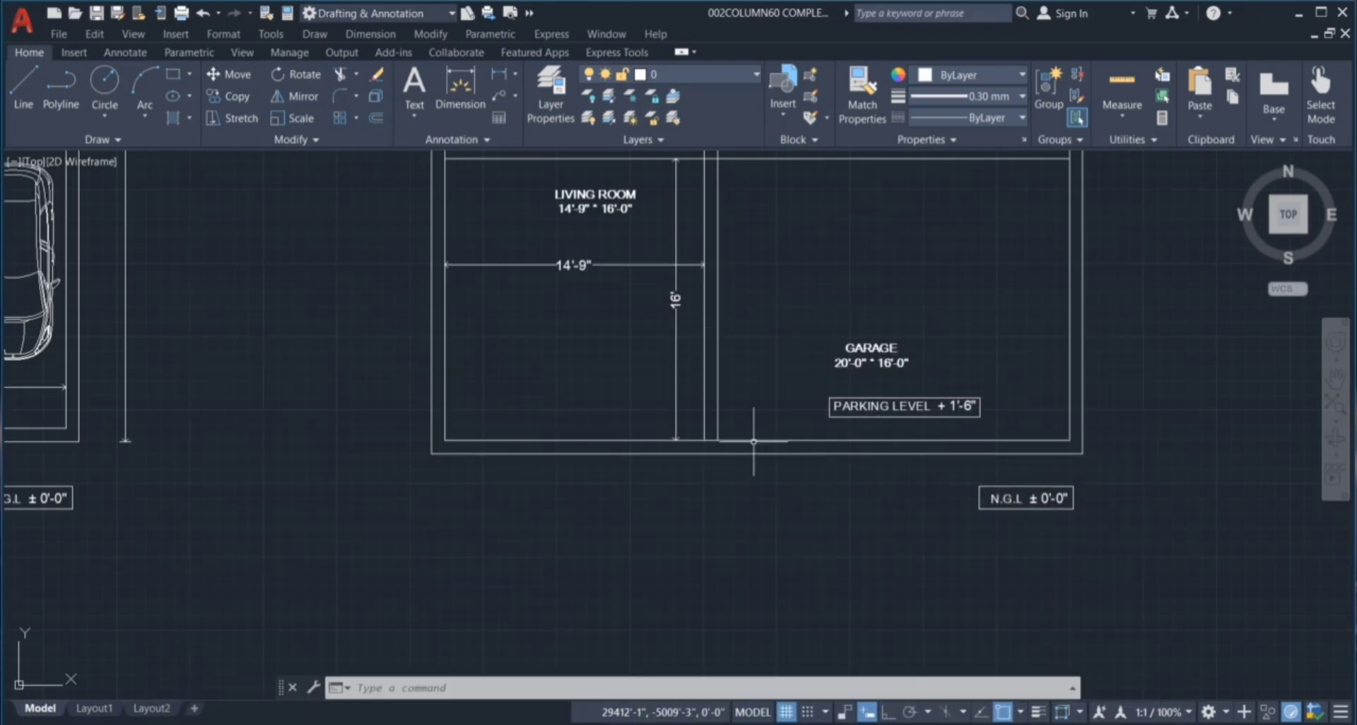
pyautogui.scroll(2, 749, 480)
pyautogui.click(773, 503)
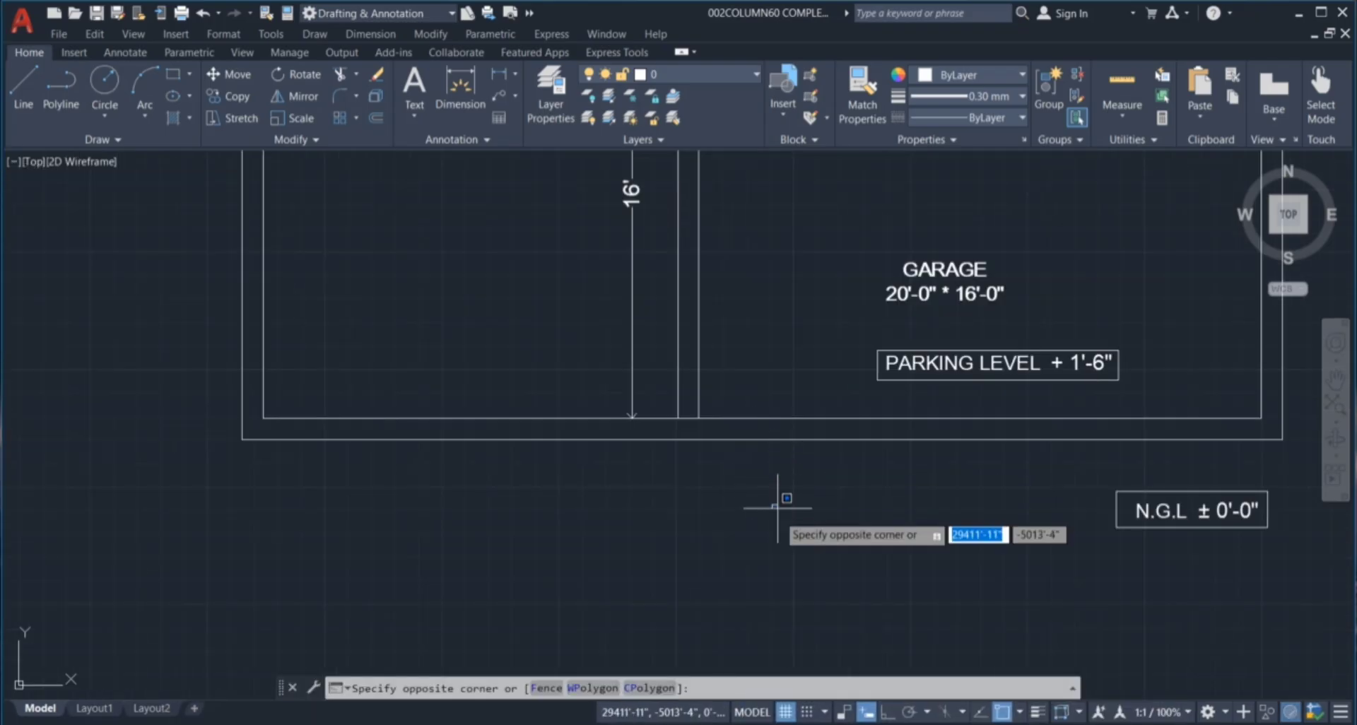
pyautogui.click(778, 475)
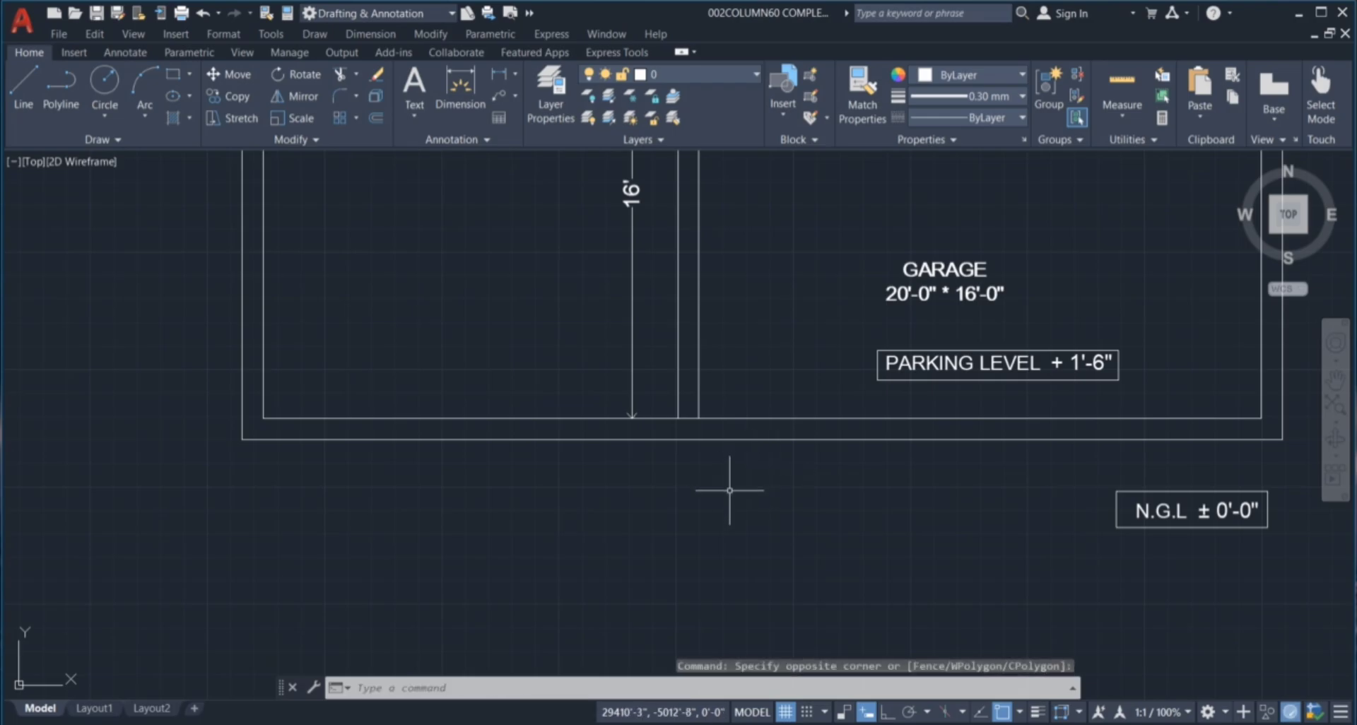
# With Ortho on, draw a 3' line straight down from the outer front wall, aligned with the partition's garage-side face.
pyautogui.write('l')
pyautogui.press('Return')
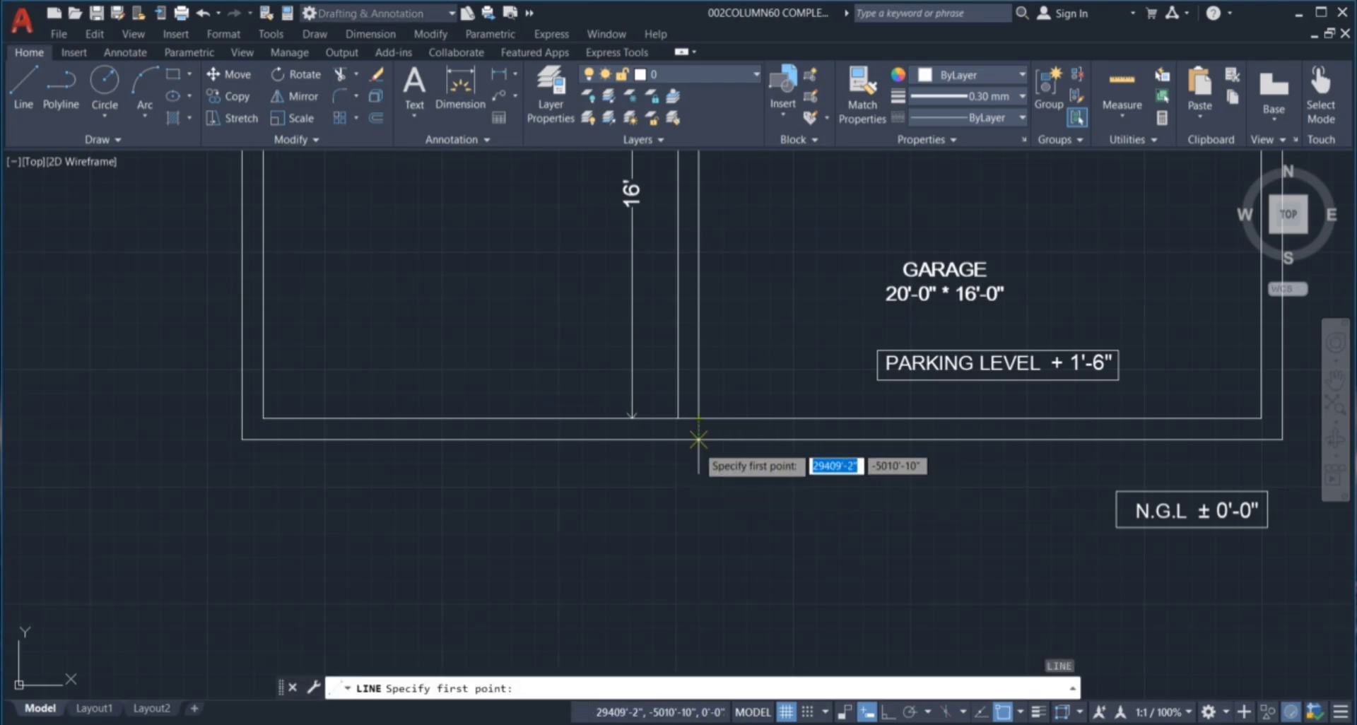
pyautogui.click(698, 439)
pyautogui.scroll(-2, 703, 468)
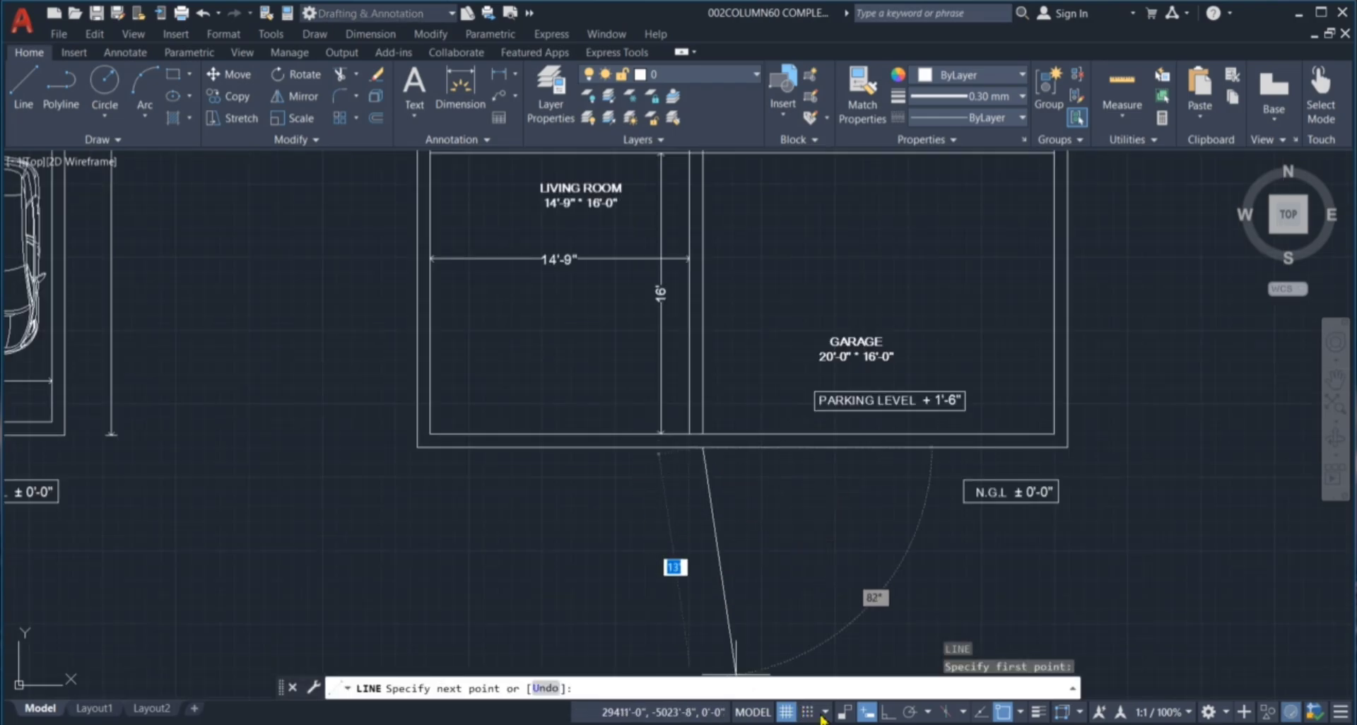
pyautogui.click(892, 710)
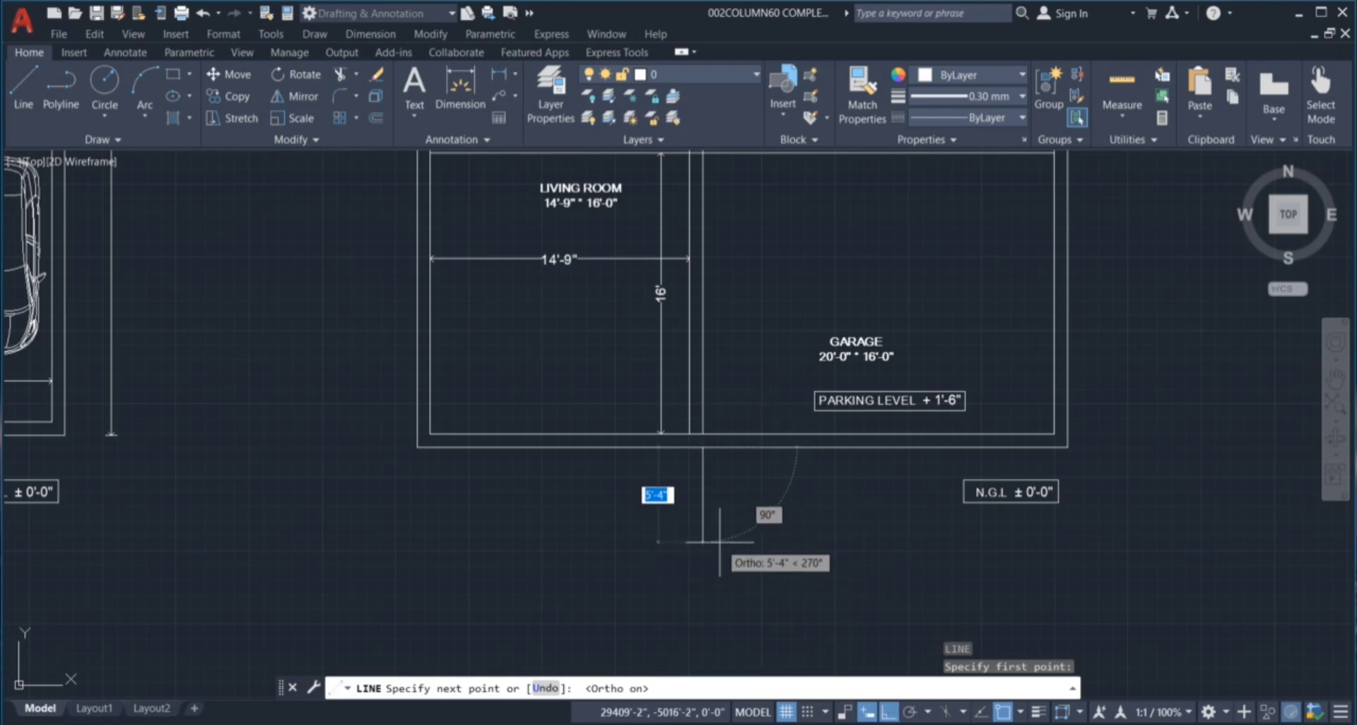
pyautogui.scroll(-3, 724, 494)
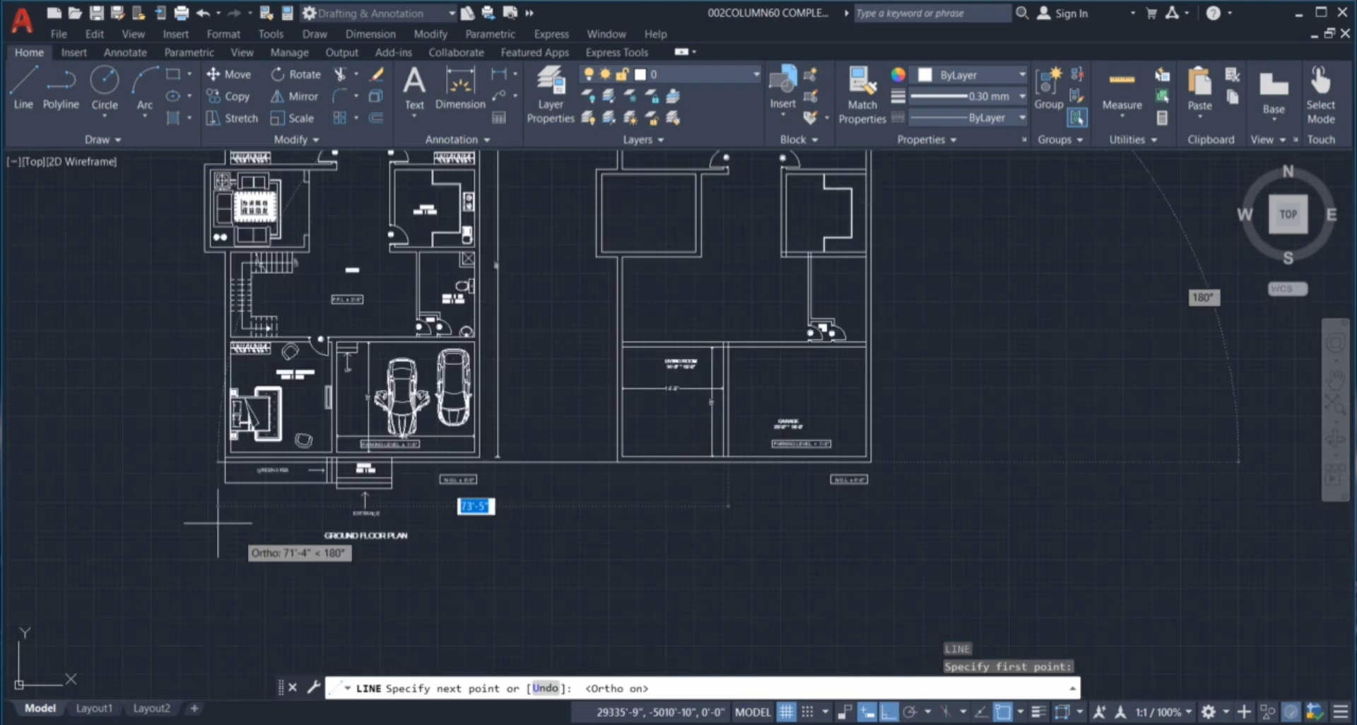
pyautogui.scroll(3, 349, 487)
pyautogui.scroll(2, 349, 487)
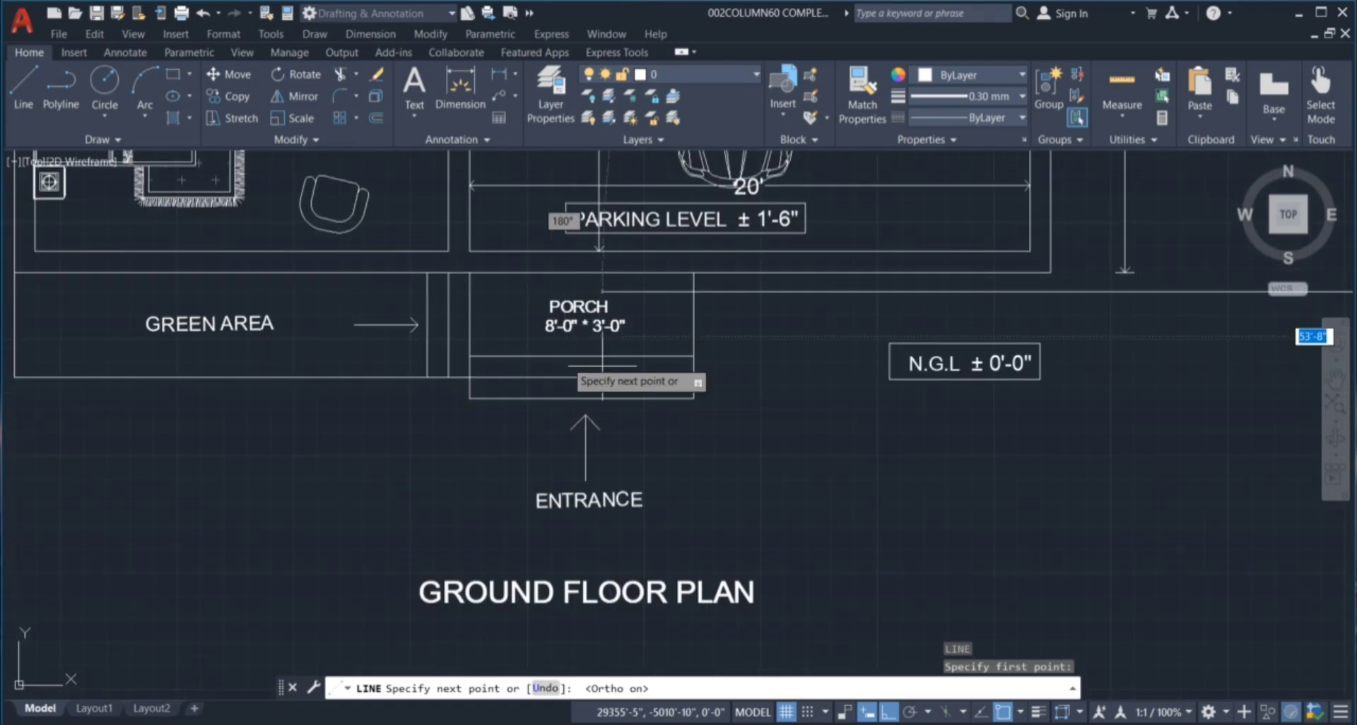
pyautogui.scroll(-2, 519, 381)
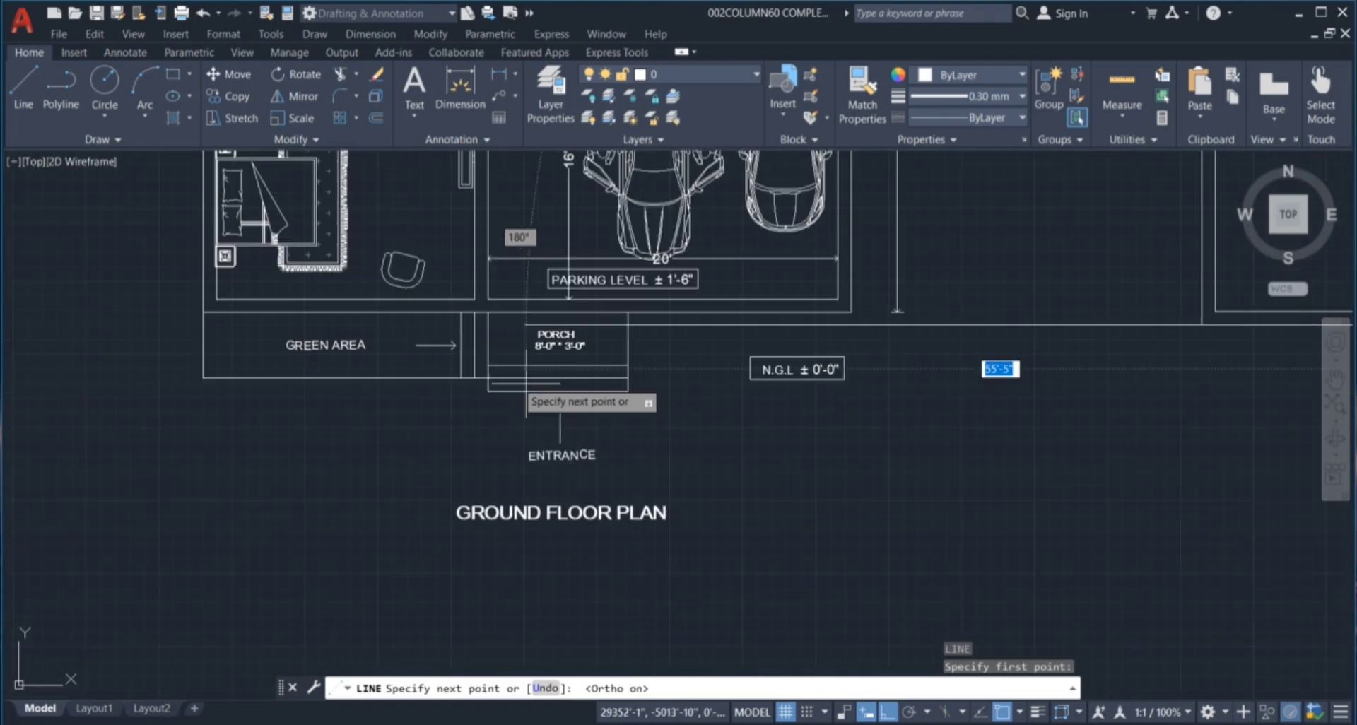
pyautogui.scroll(-3, 519, 403)
pyautogui.scroll(3, 739, 389)
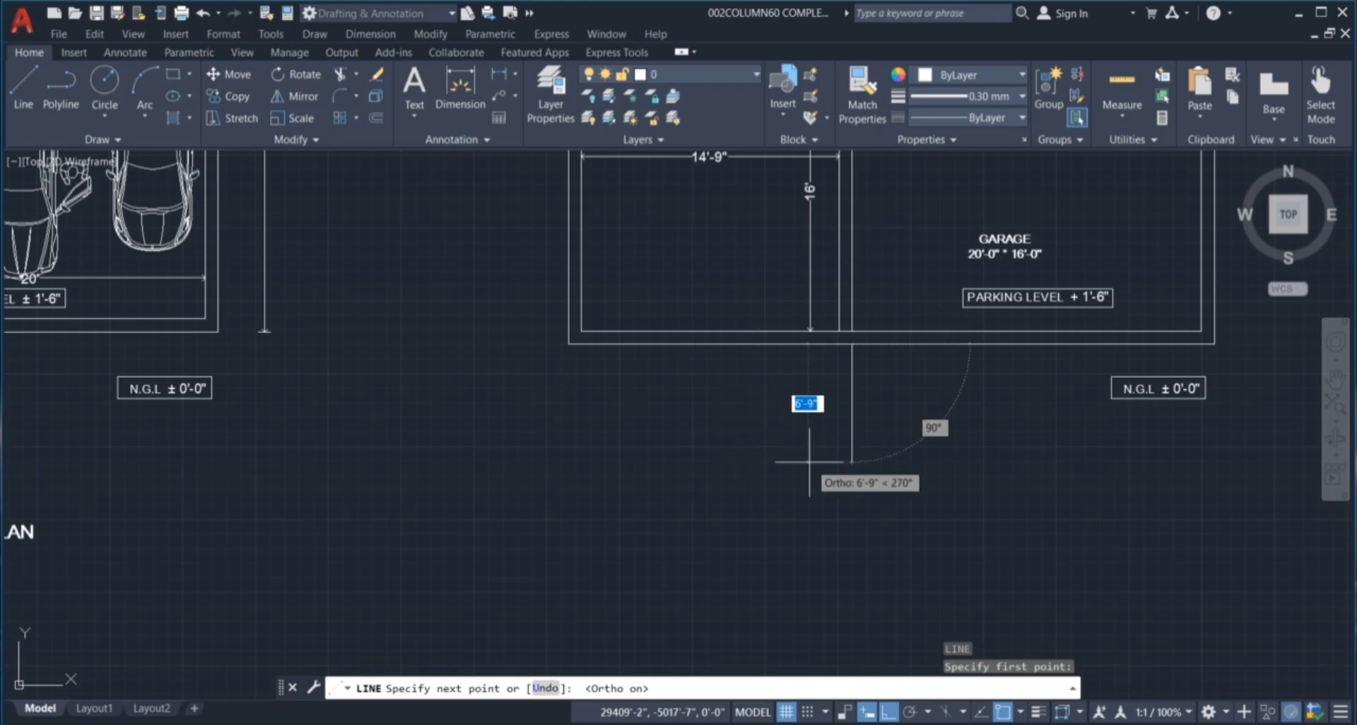
pyautogui.write("3'")
pyautogui.press('Return')
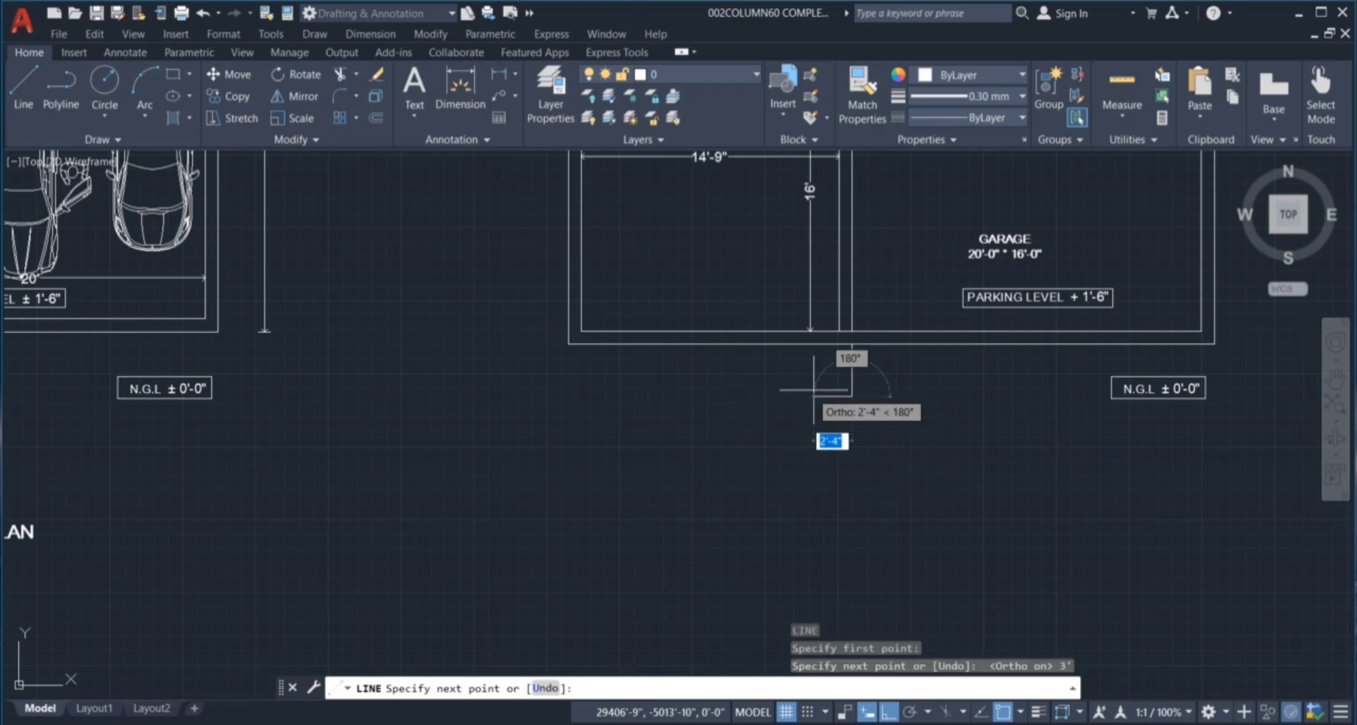
# Complete the porch outline with an 8' edge parallel to the front wall and a return line up to the wall.
pyautogui.write('8')
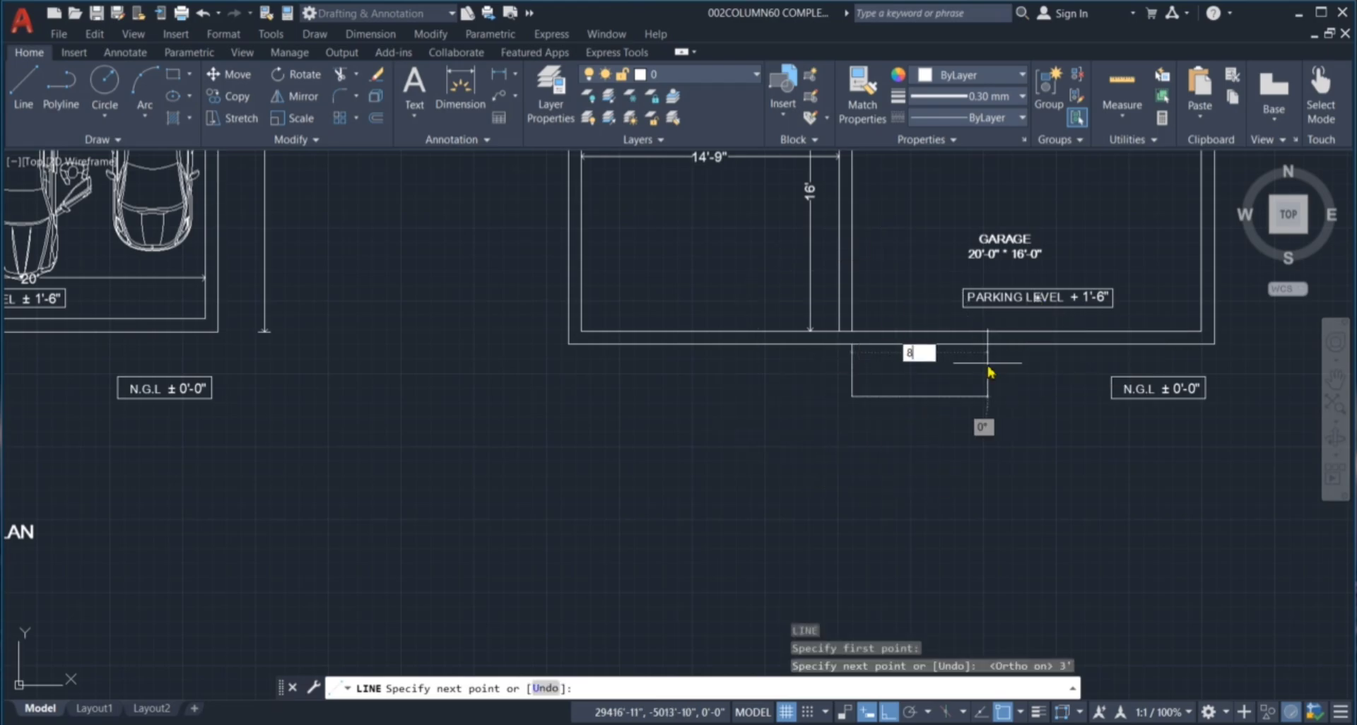
pyautogui.write("'")
pyautogui.press('Return')
pyautogui.write('3')
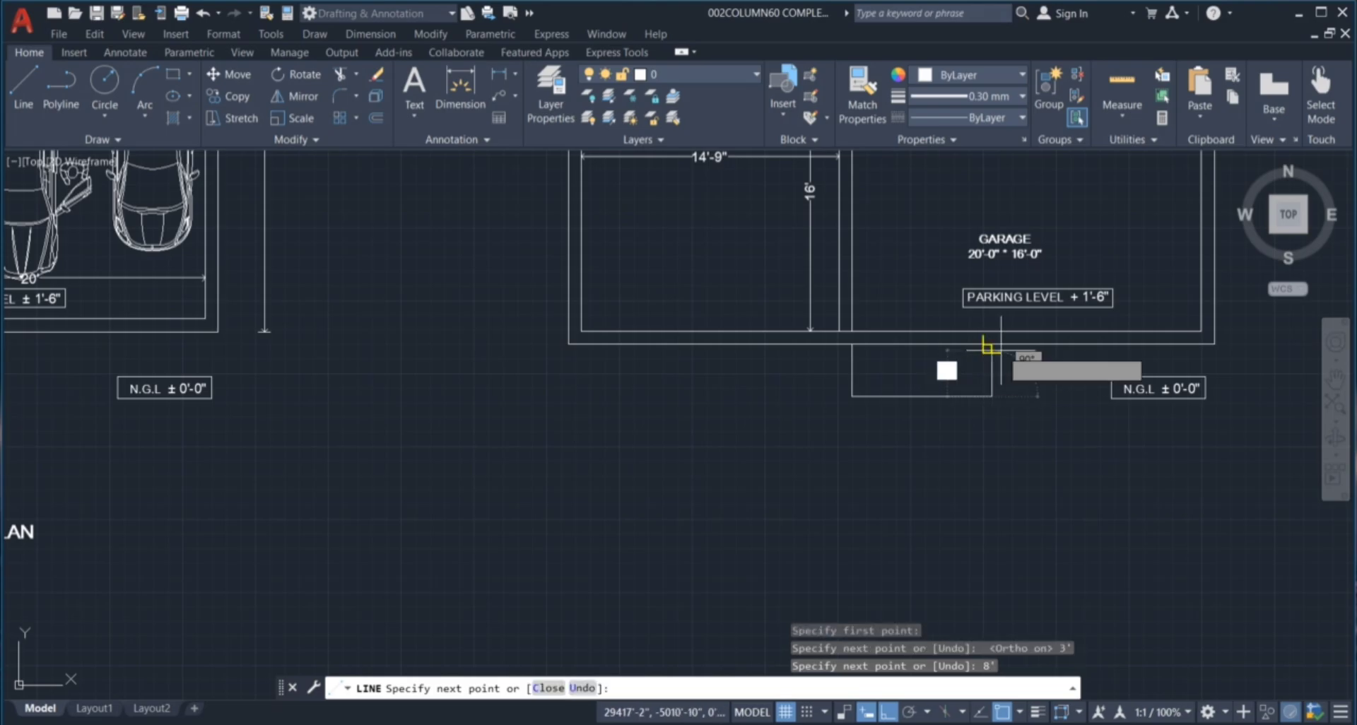
pyautogui.click(989, 346)
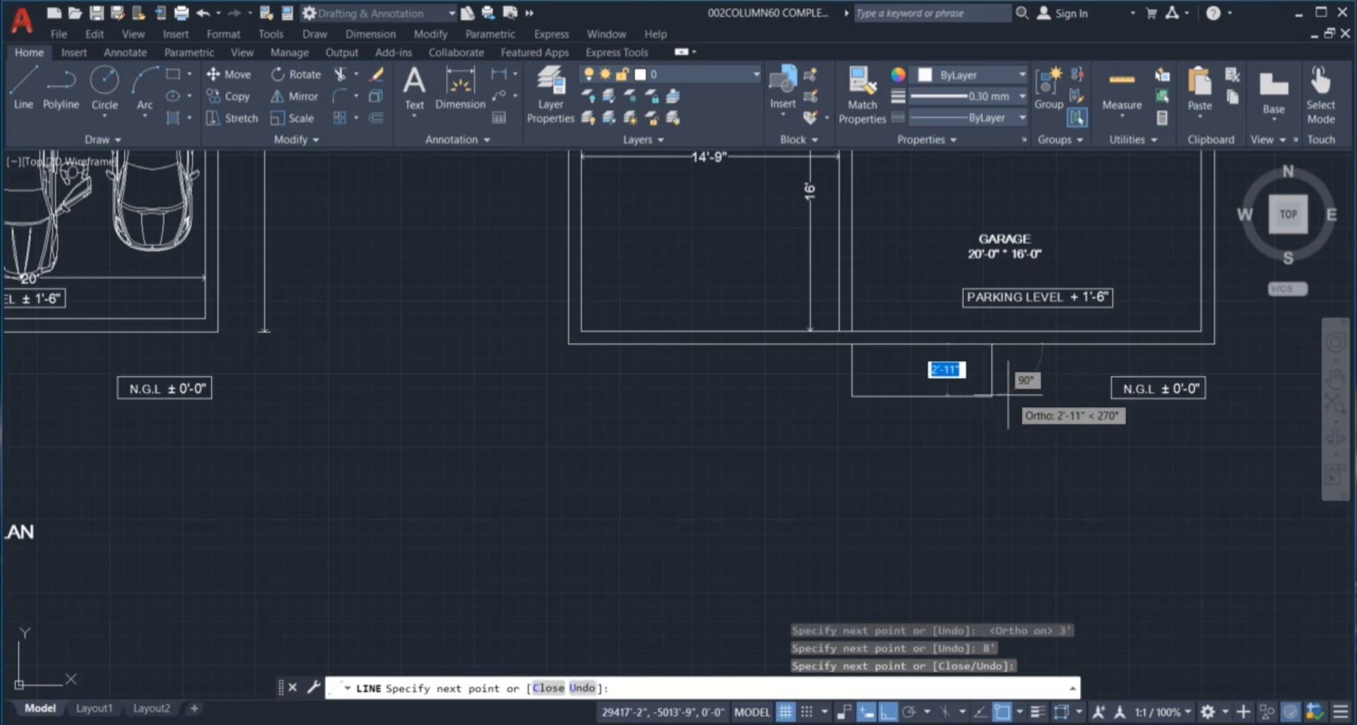
pyautogui.press('Escape')
pyautogui.press('Escape')
pyautogui.press('Escape')
pyautogui.scroll(-3, 999, 393)
pyautogui.scroll(3, 999, 394)
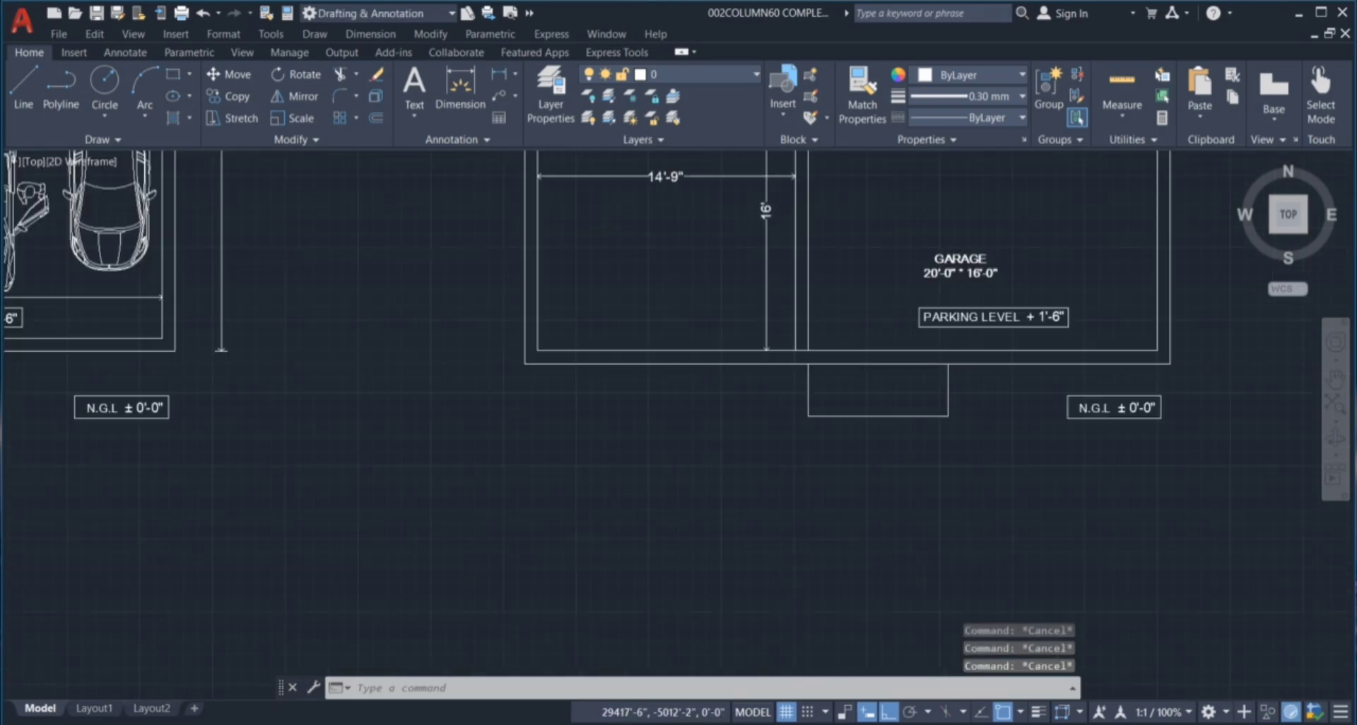
pyautogui.scroll(2, 954, 387)
pyautogui.click(923, 296)
pyautogui.press('Escape')
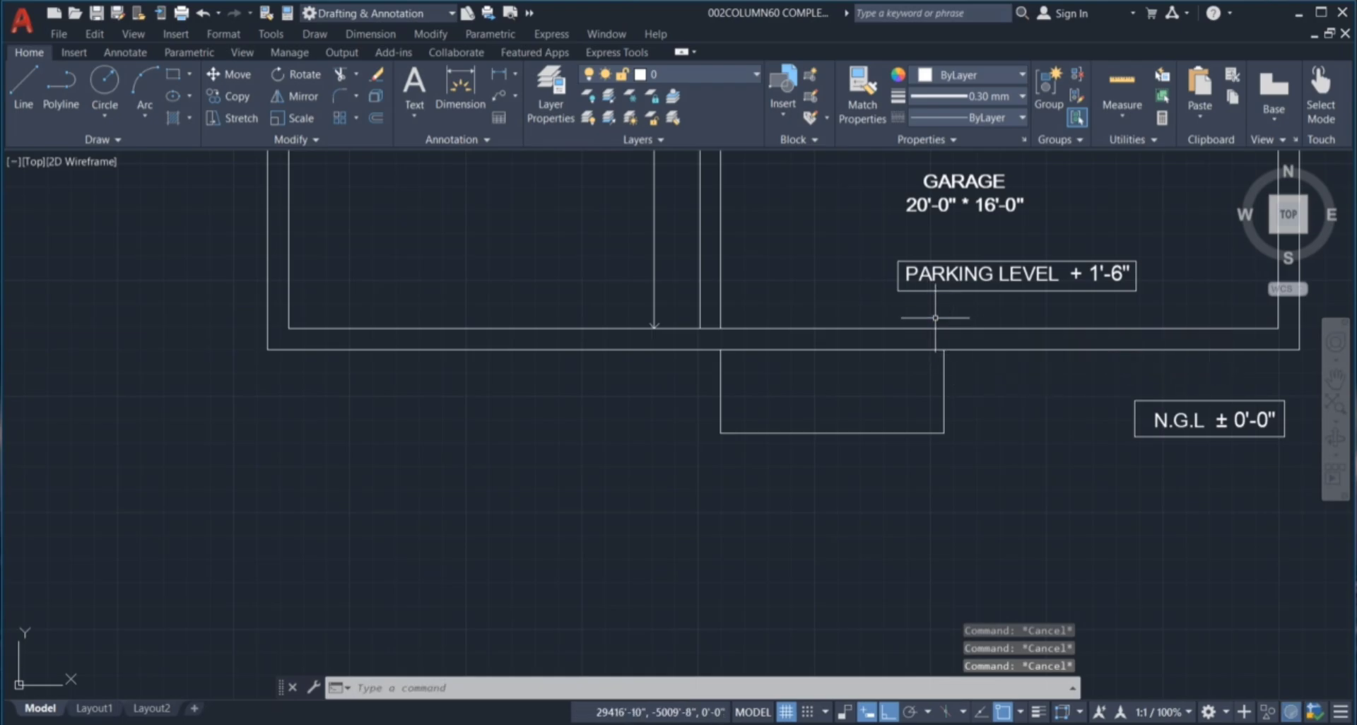
pyautogui.click(935, 317)
pyautogui.scroll(-2, 894, 388)
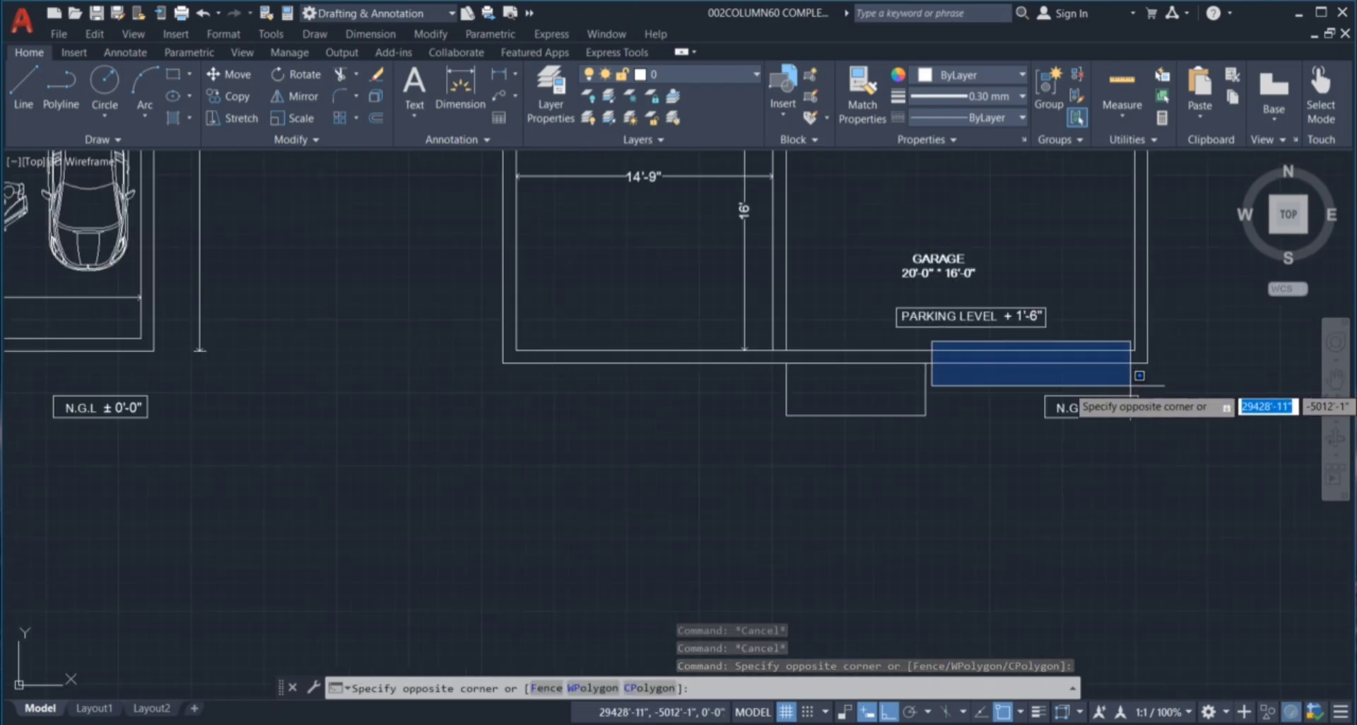
pyautogui.press('Escape')
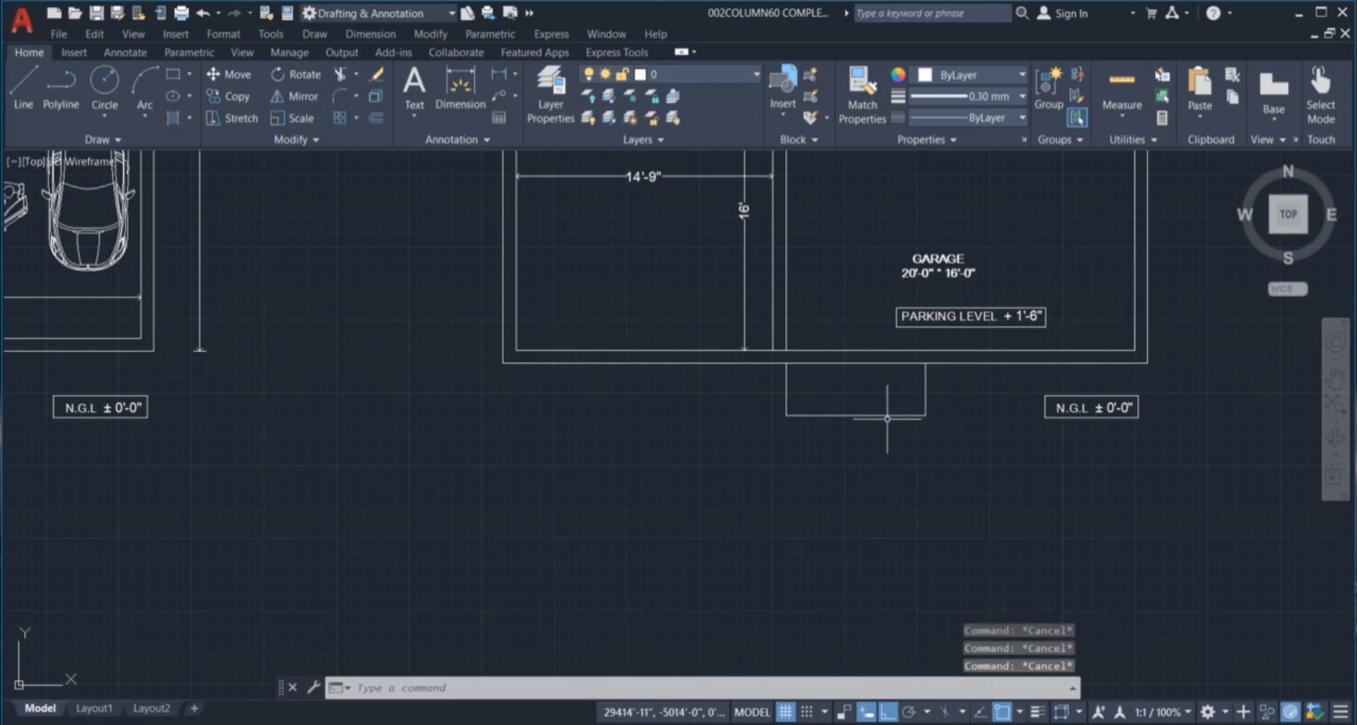
pyautogui.scroll(2, 813, 417)
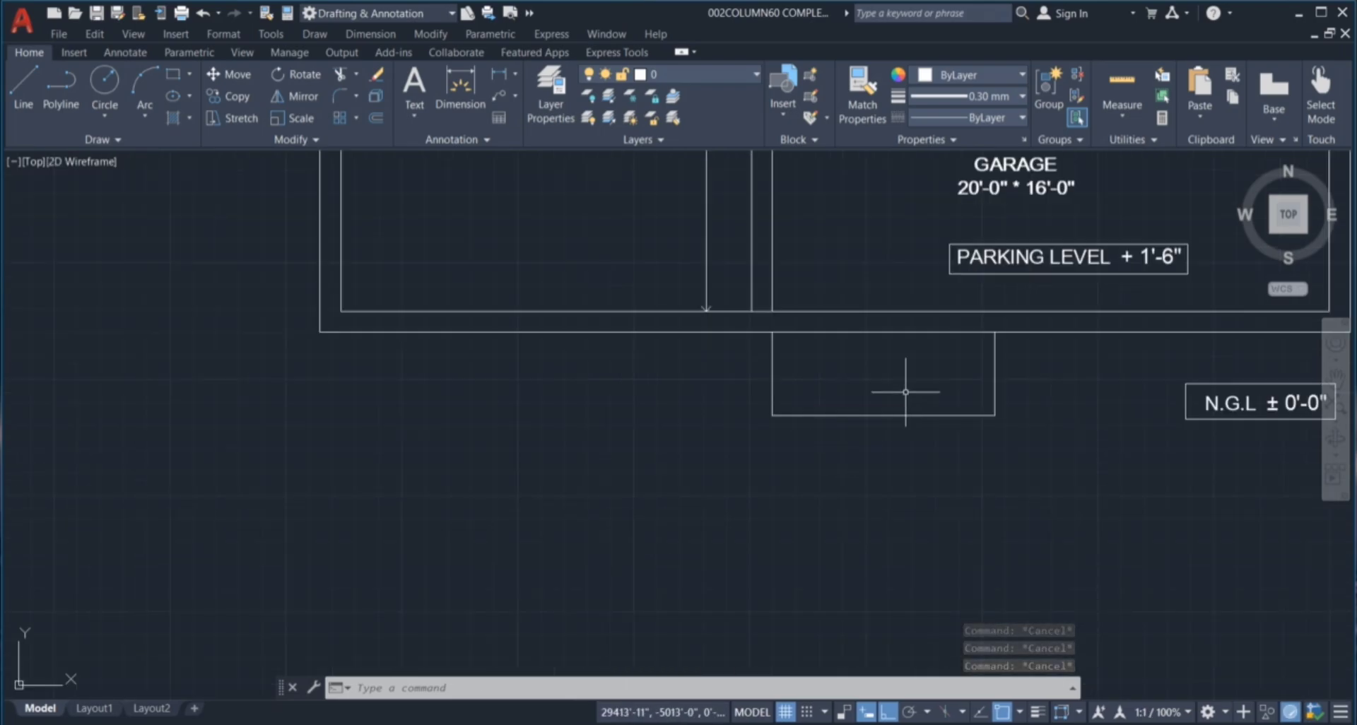
# Offset the porch's front edge outward by 9" twice in succession to form the two entrance step lines.
pyautogui.scroll(-3, 903, 384)
pyautogui.scroll(2, 902, 396)
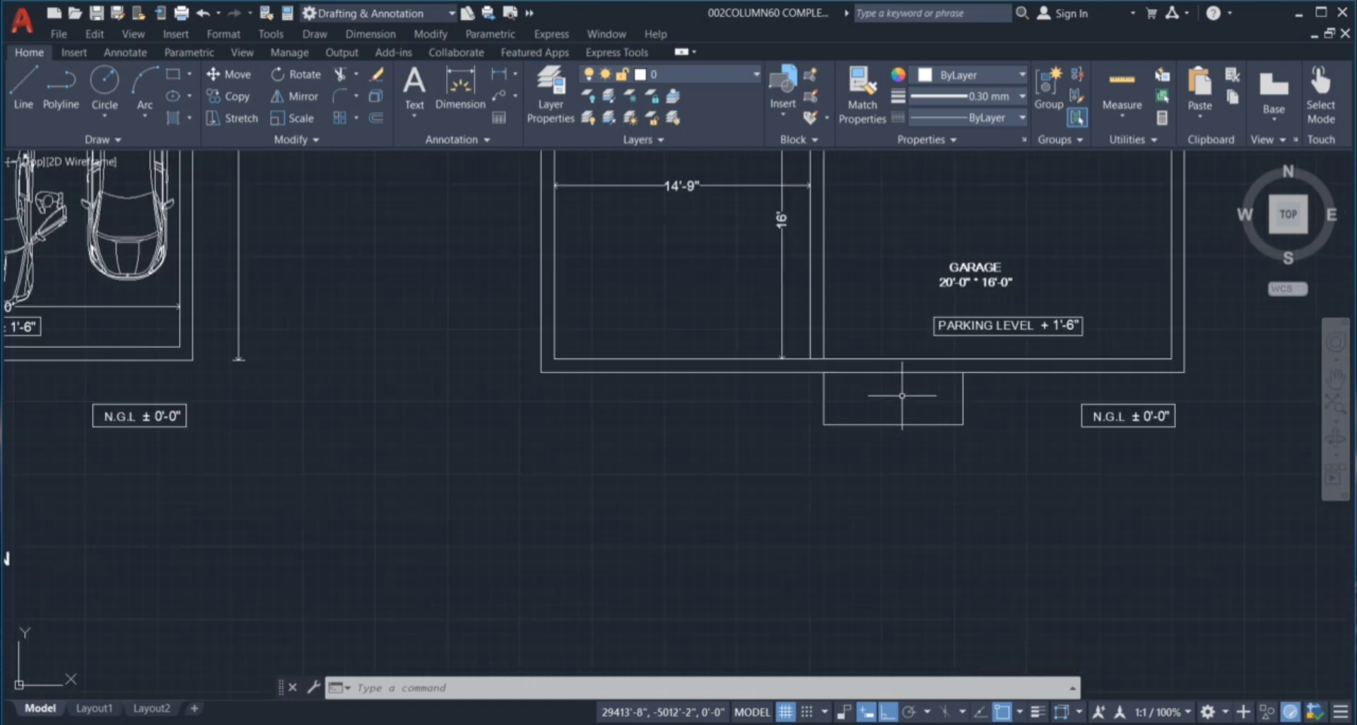
pyautogui.press('Return')
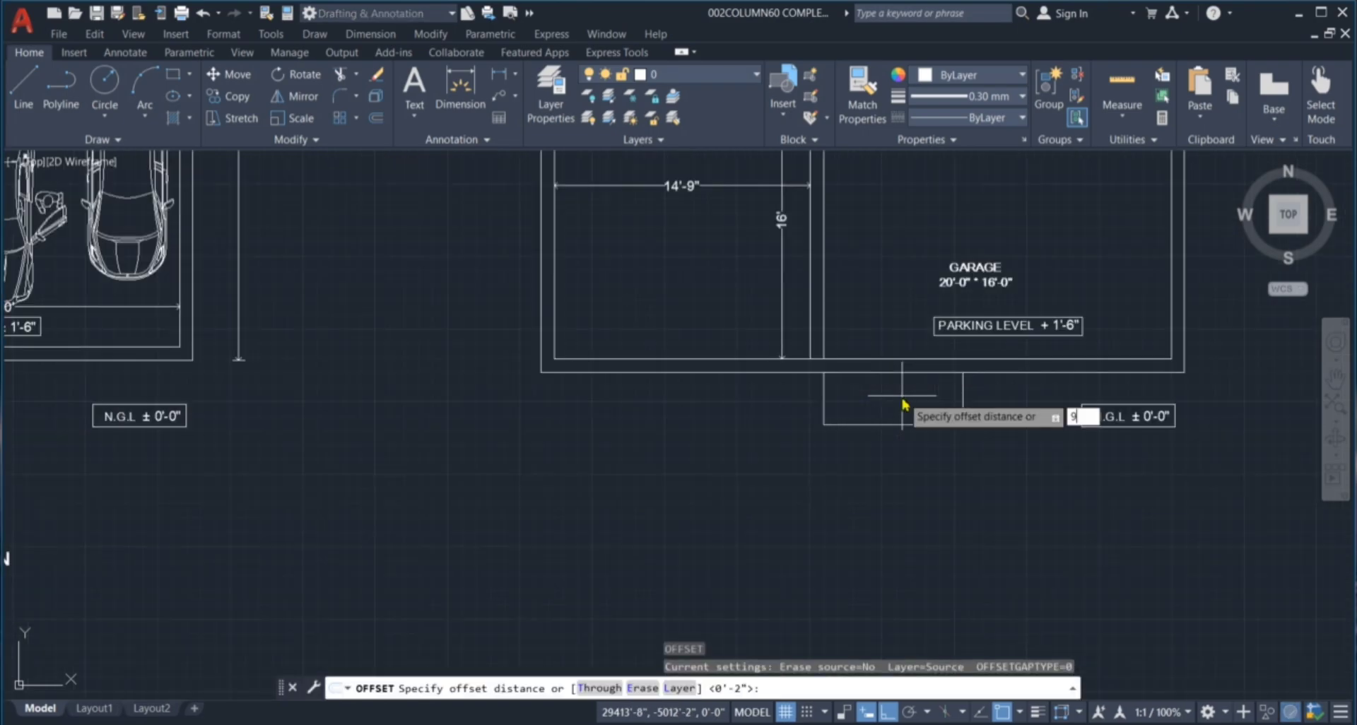
pyautogui.press('Return')
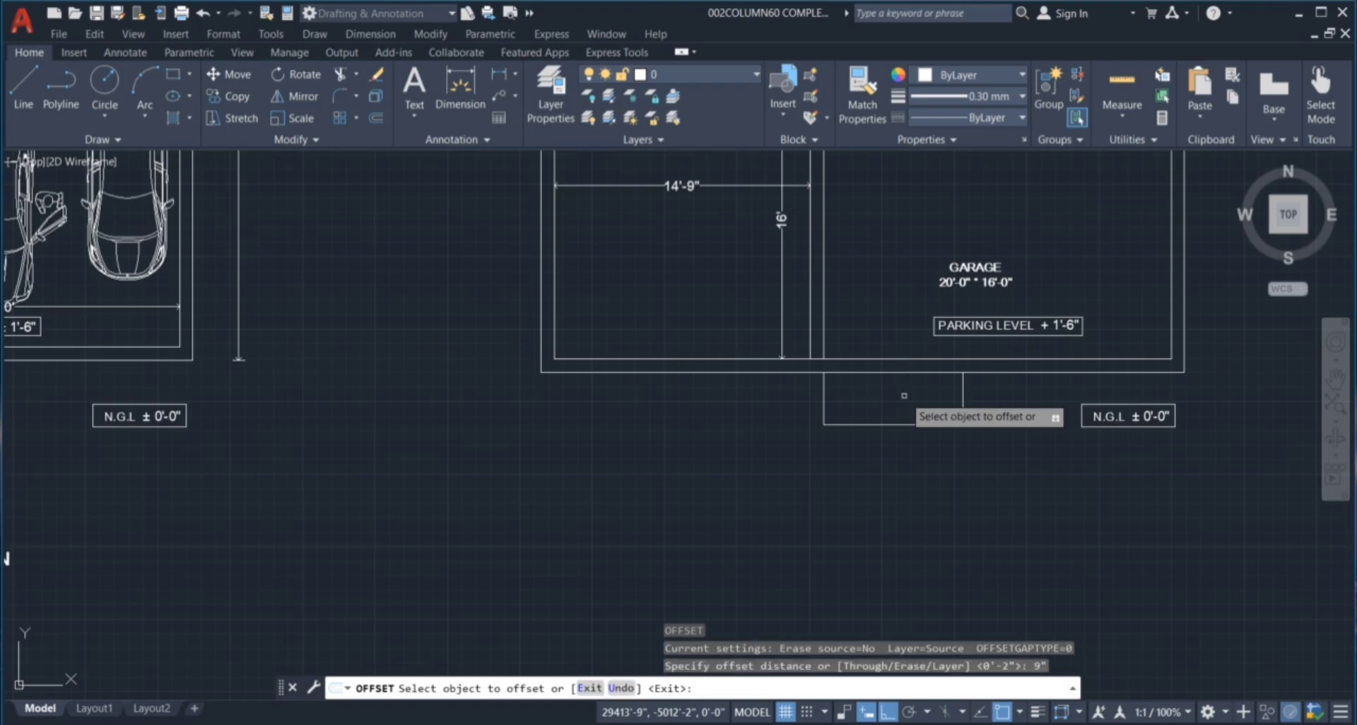
pyautogui.click(914, 425)
pyautogui.click(909, 504)
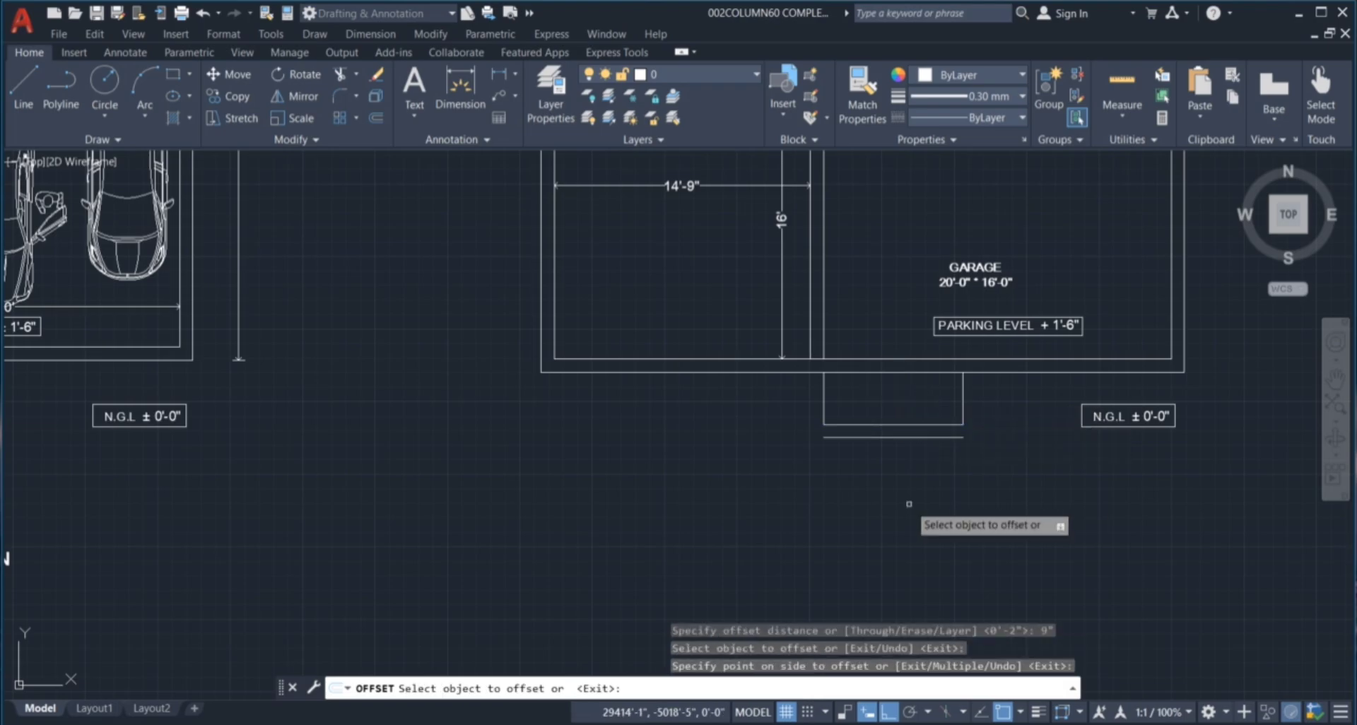
pyautogui.click(907, 439)
pyautogui.click(905, 460)
pyautogui.scroll(2, 901, 440)
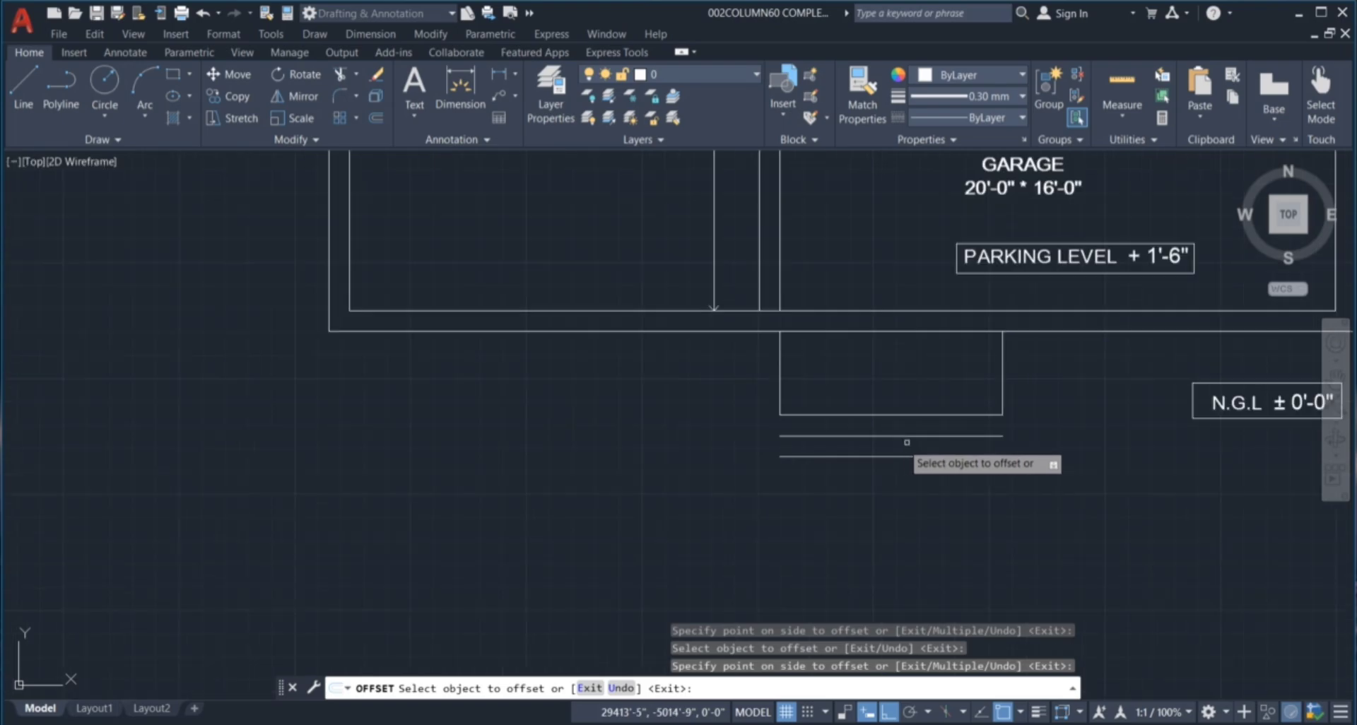
pyautogui.press('Escape')
pyautogui.press('Escape')
pyautogui.press('Escape')
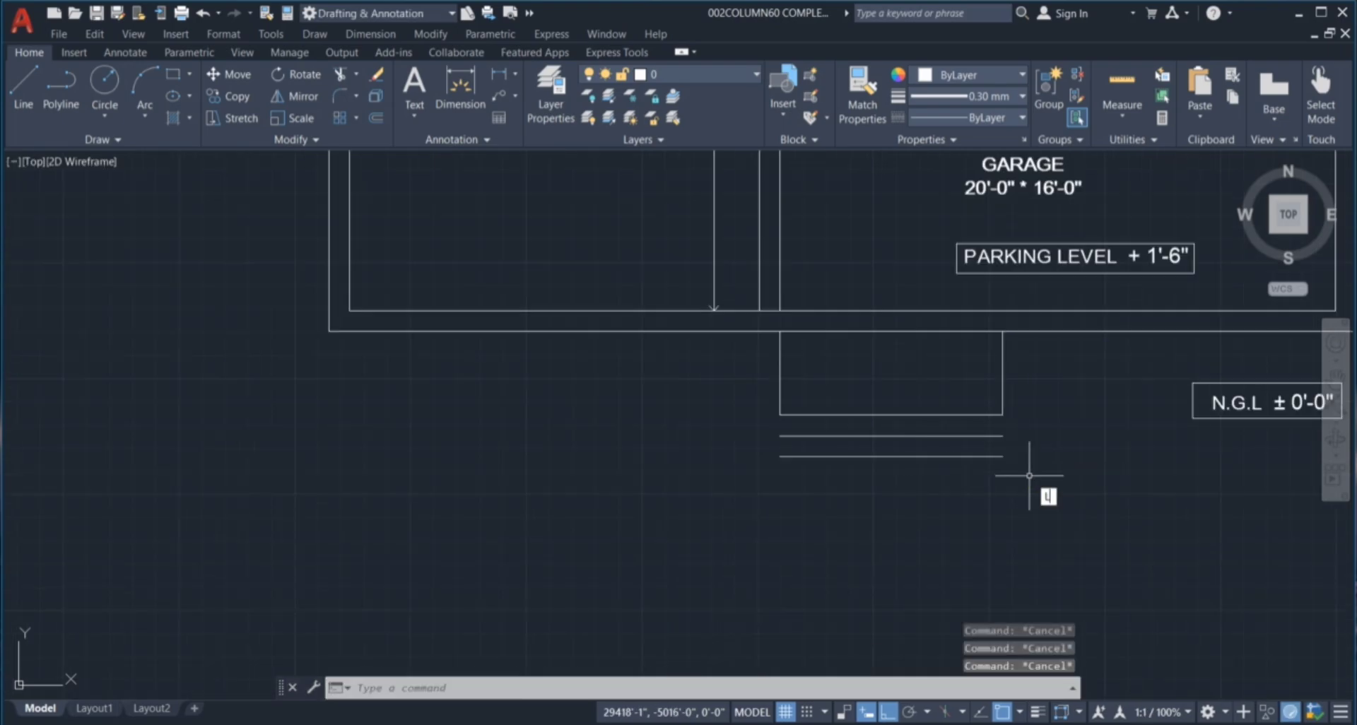
pyautogui.write('l')
pyautogui.press('Return')
pyautogui.click(1002, 415)
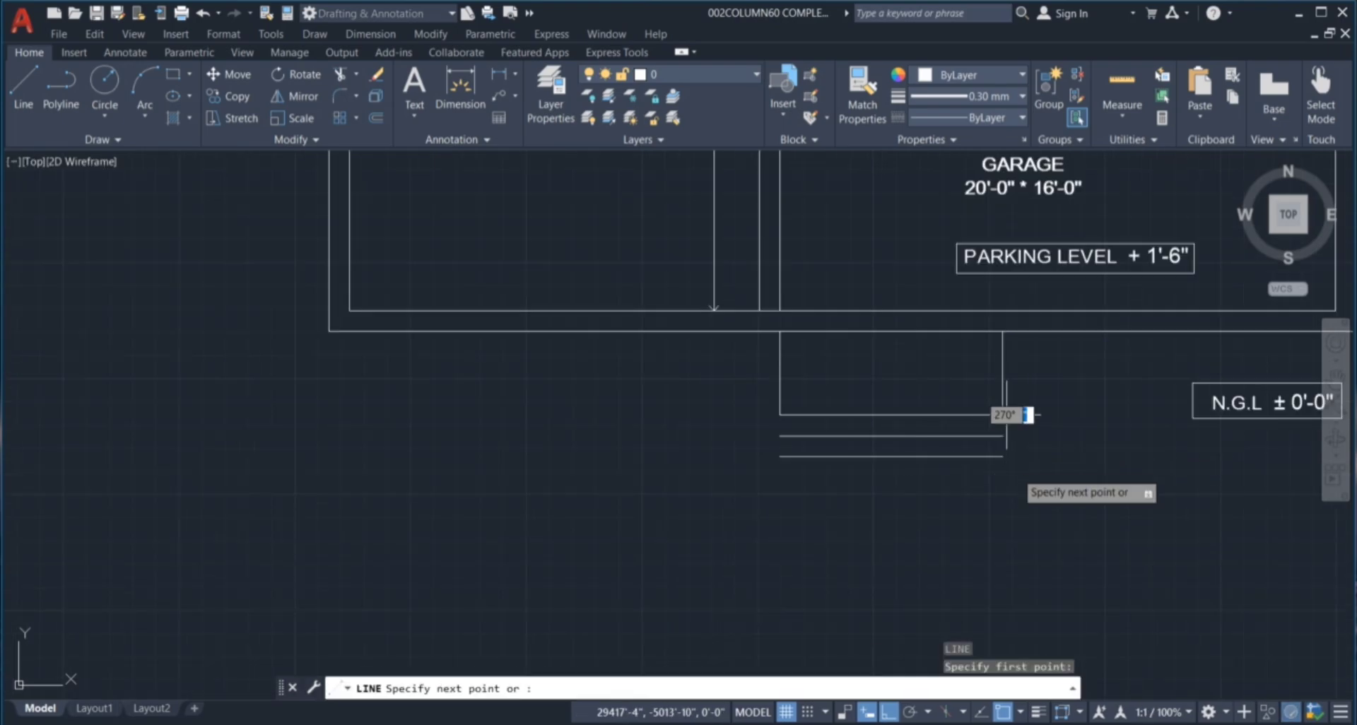
pyautogui.click(1002, 458)
pyautogui.press('Escape')
pyautogui.hotkey('ctrl', 'z')
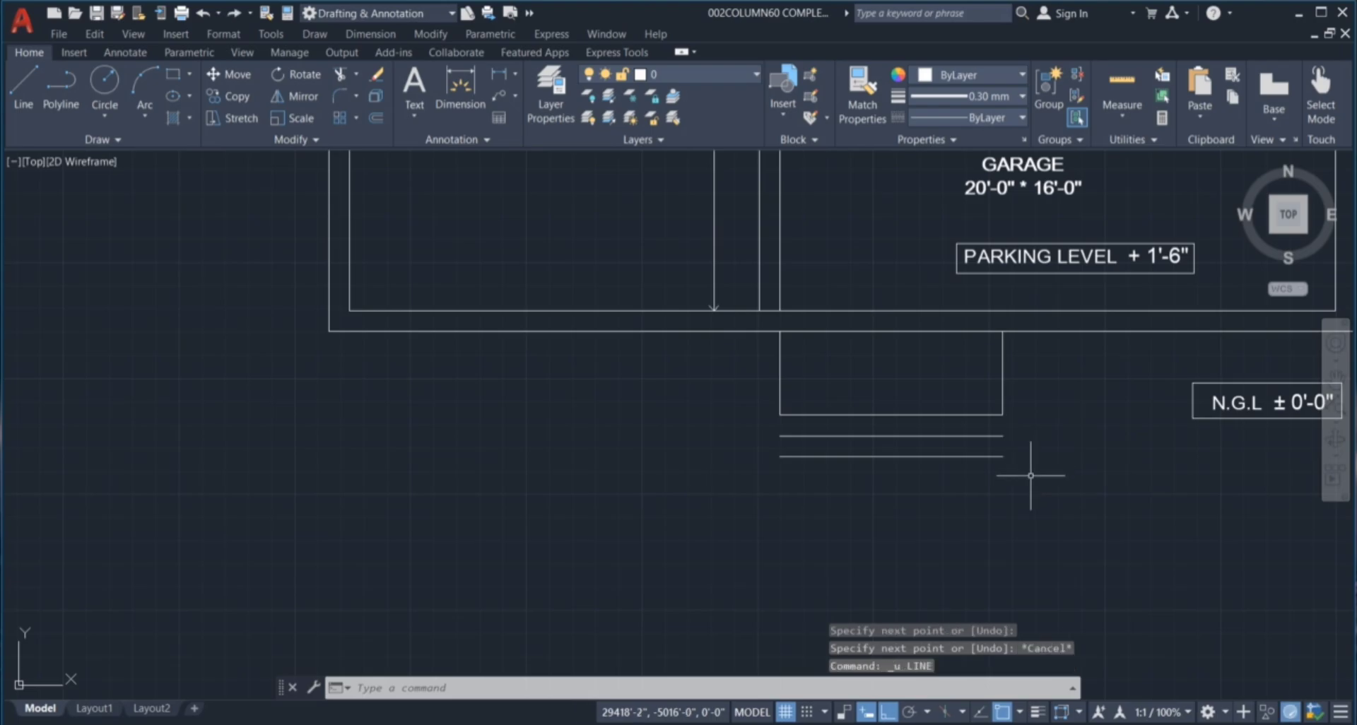
# Close the east end of the entrance steps with vertical lines from the porch's outer corner down to the outermost step line.
pyautogui.press('Return')
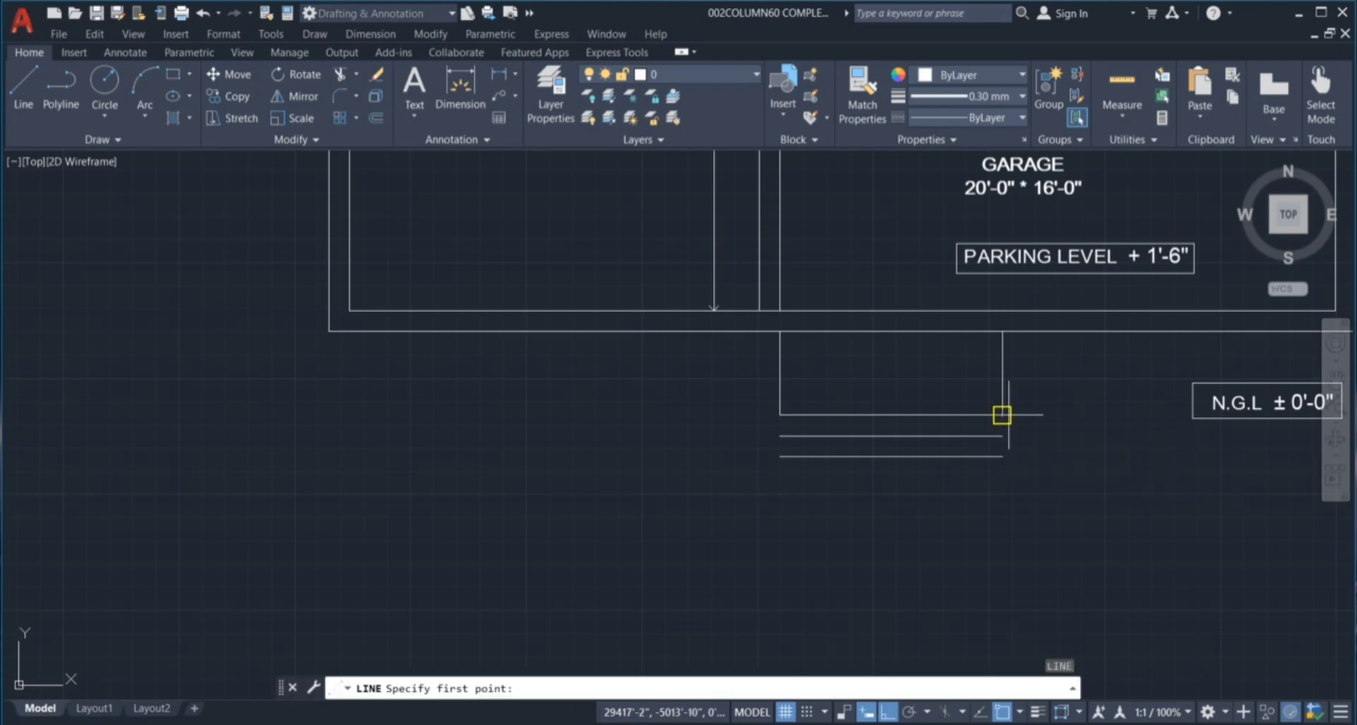
pyautogui.click(1002, 415)
pyautogui.click(1002, 446)
pyautogui.press('Escape')
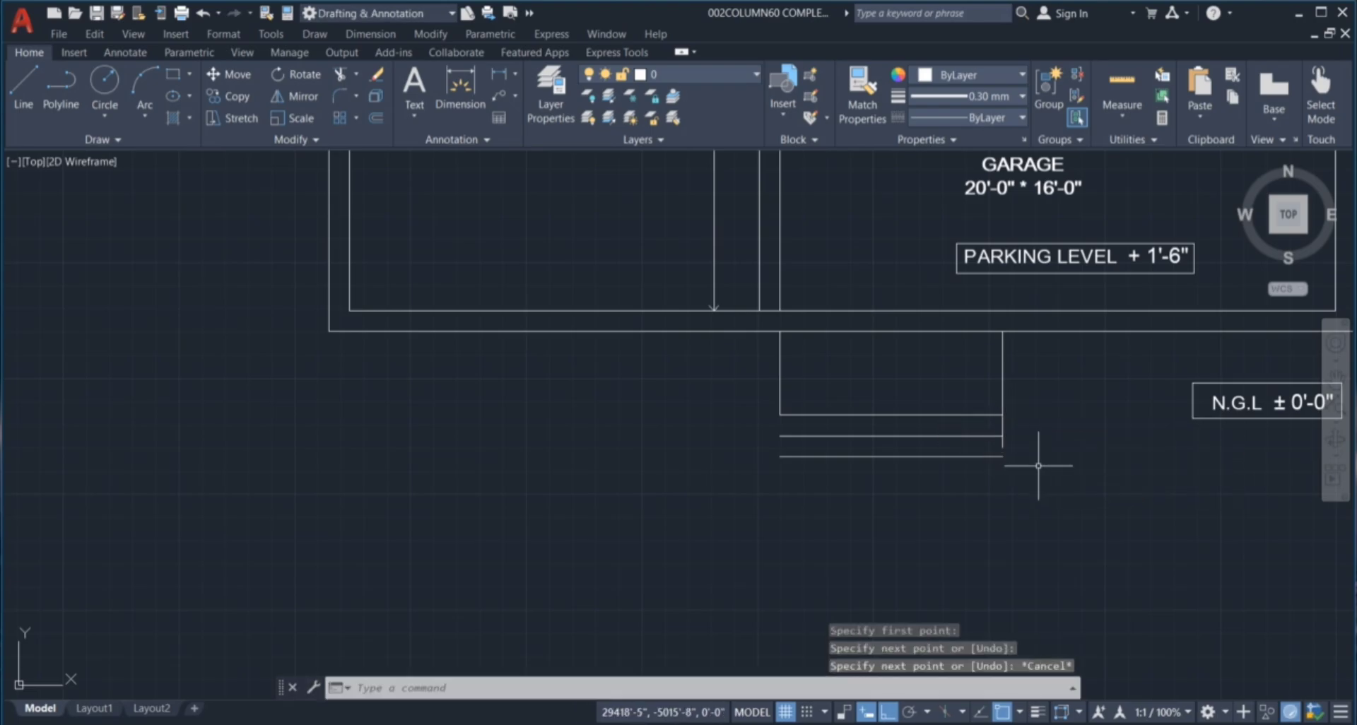
pyautogui.press('Escape')
pyautogui.press('Escape')
pyautogui.press('Escape')
pyautogui.press('Return')
pyautogui.scroll(4, 998, 462)
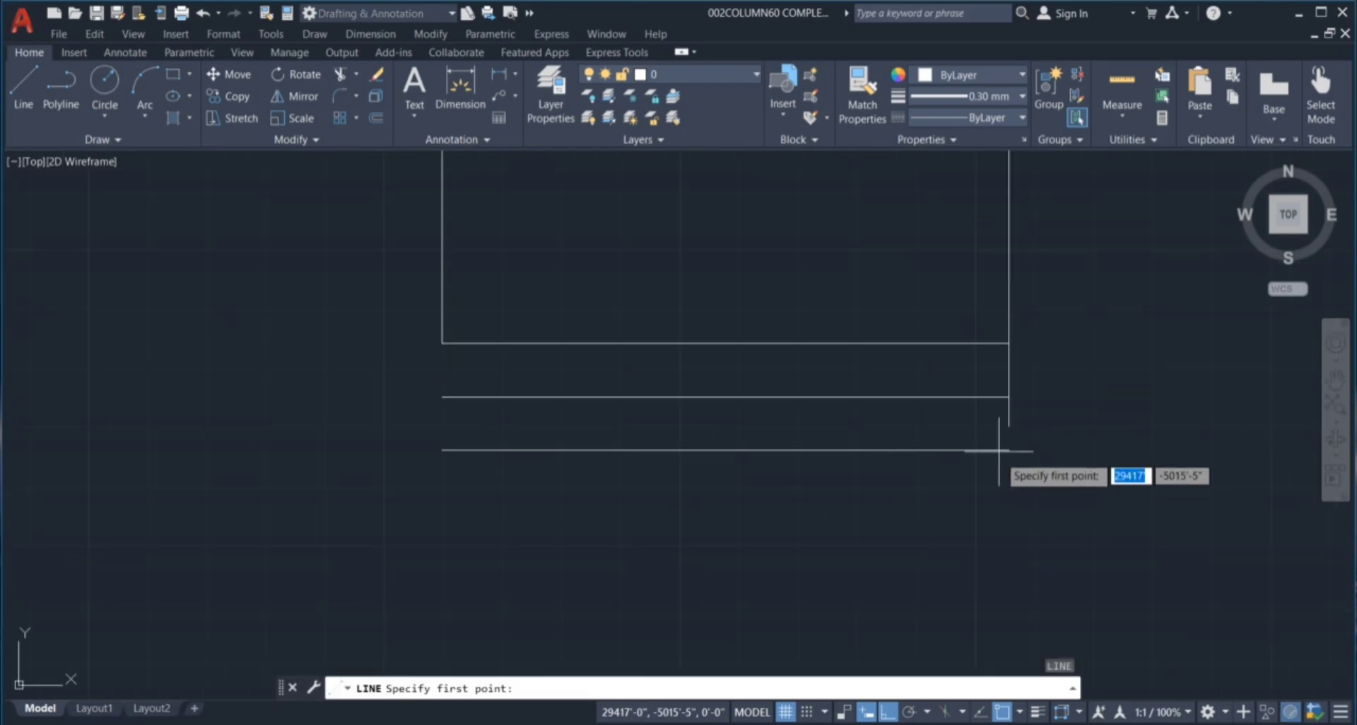
pyautogui.click(1008, 449)
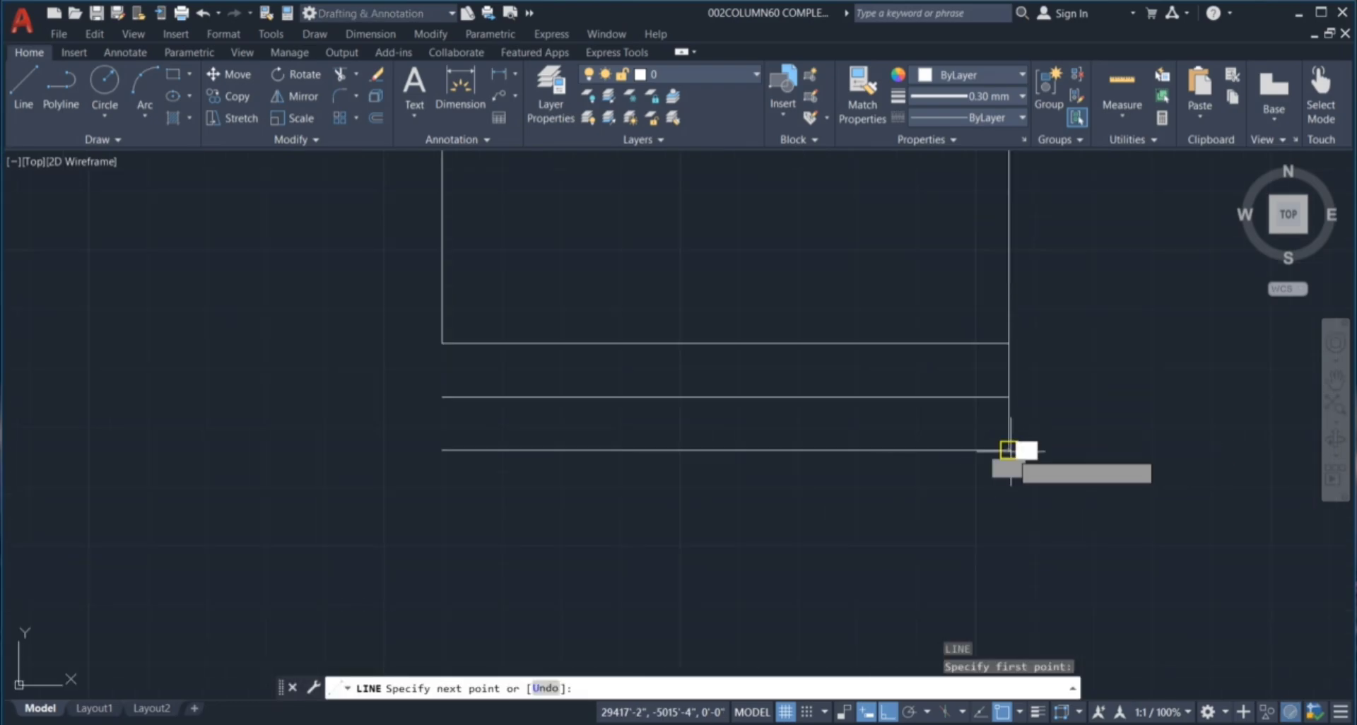
pyautogui.press('Escape')
pyautogui.press('Escape')
pyautogui.press('Escape')
pyautogui.press('Escape')
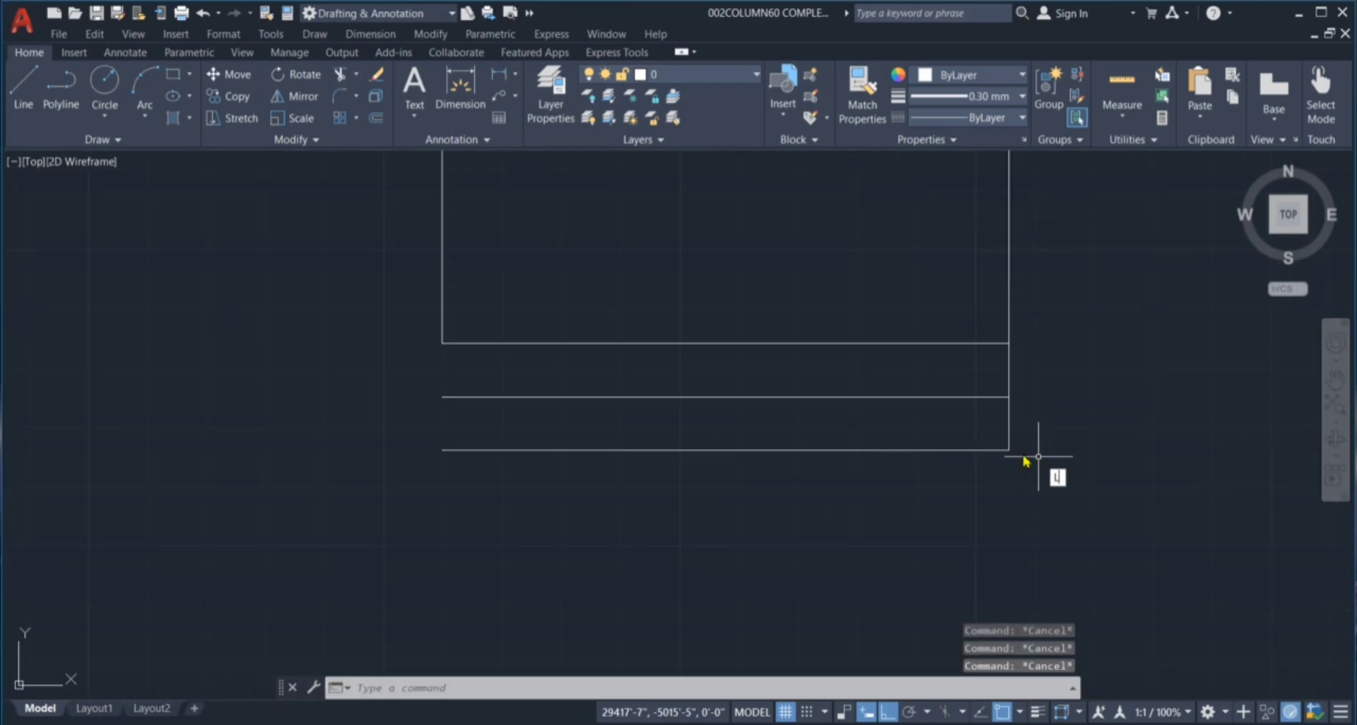
# Close the west end of the entrance steps with a vertical line from the porch corner to the outermost step line.
pyautogui.press('Return')
pyautogui.click(442, 343)
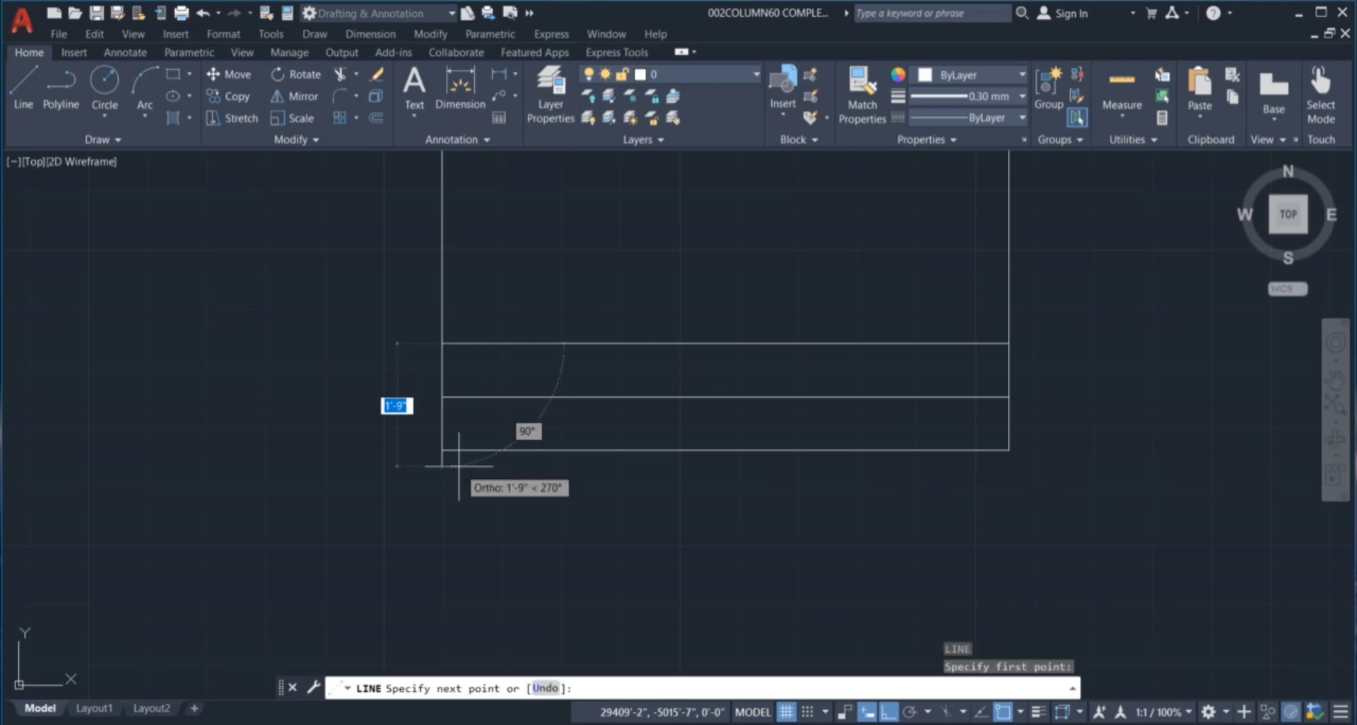
pyautogui.click(442, 450)
pyautogui.press('Escape')
pyautogui.press('Escape')
pyautogui.press('Escape')
pyautogui.scroll(-6, 696, 410)
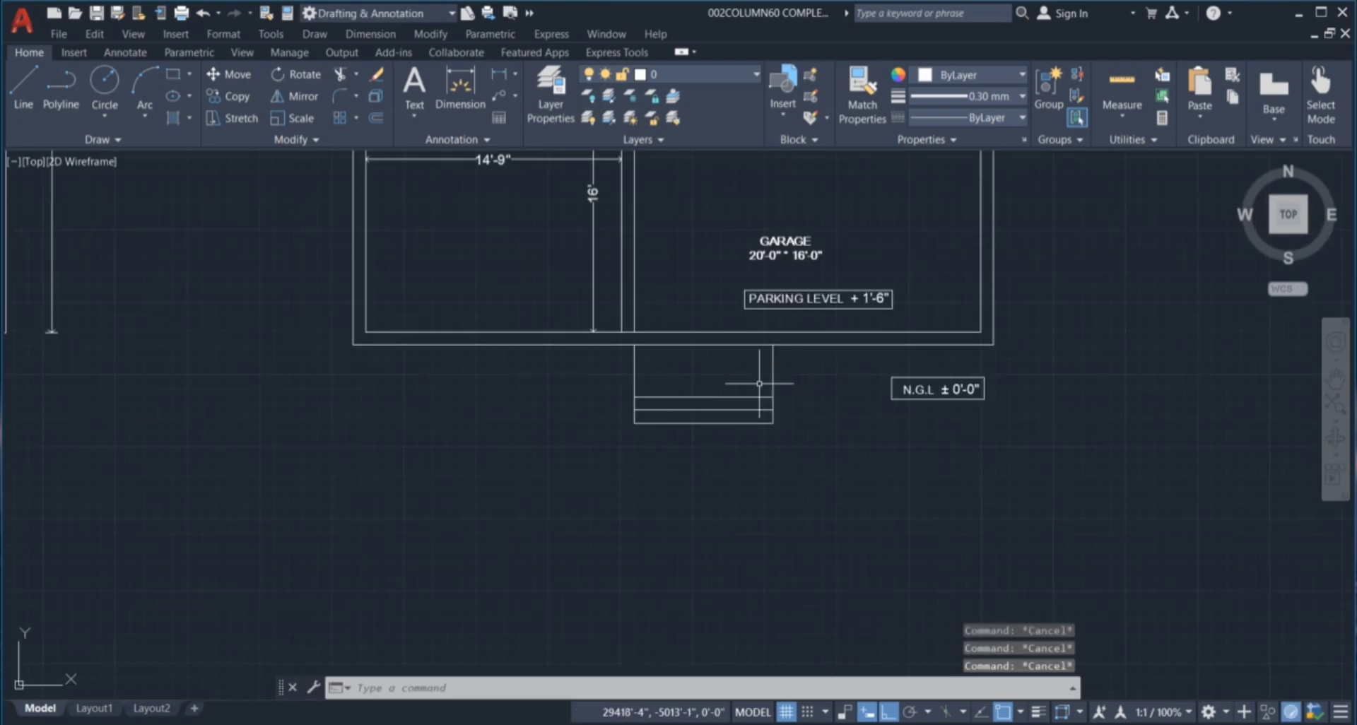
# Compare the new porch and steps with the reference plan's porch and adjoining green area.
pyautogui.scroll(-2, 743, 399)
pyautogui.scroll(2, 718, 410)
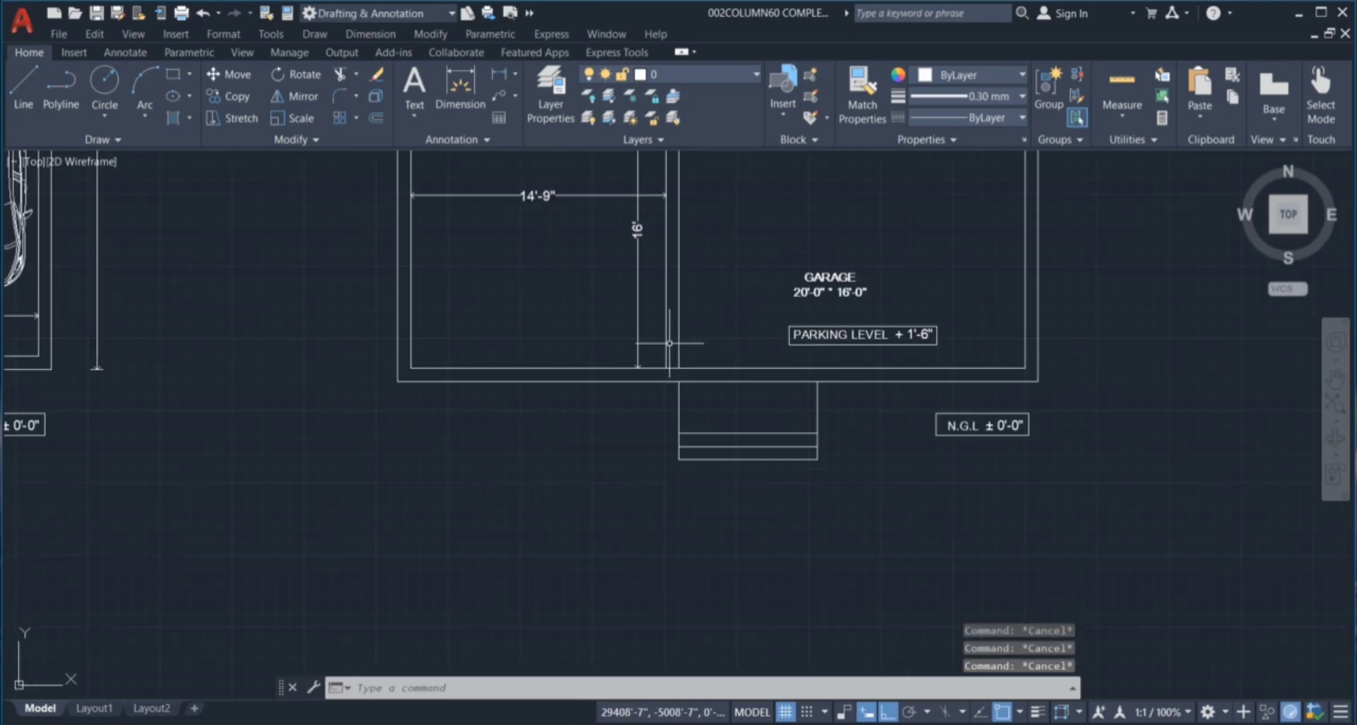
pyautogui.scroll(2, 720, 415)
pyautogui.click(691, 417)
pyautogui.click(747, 440)
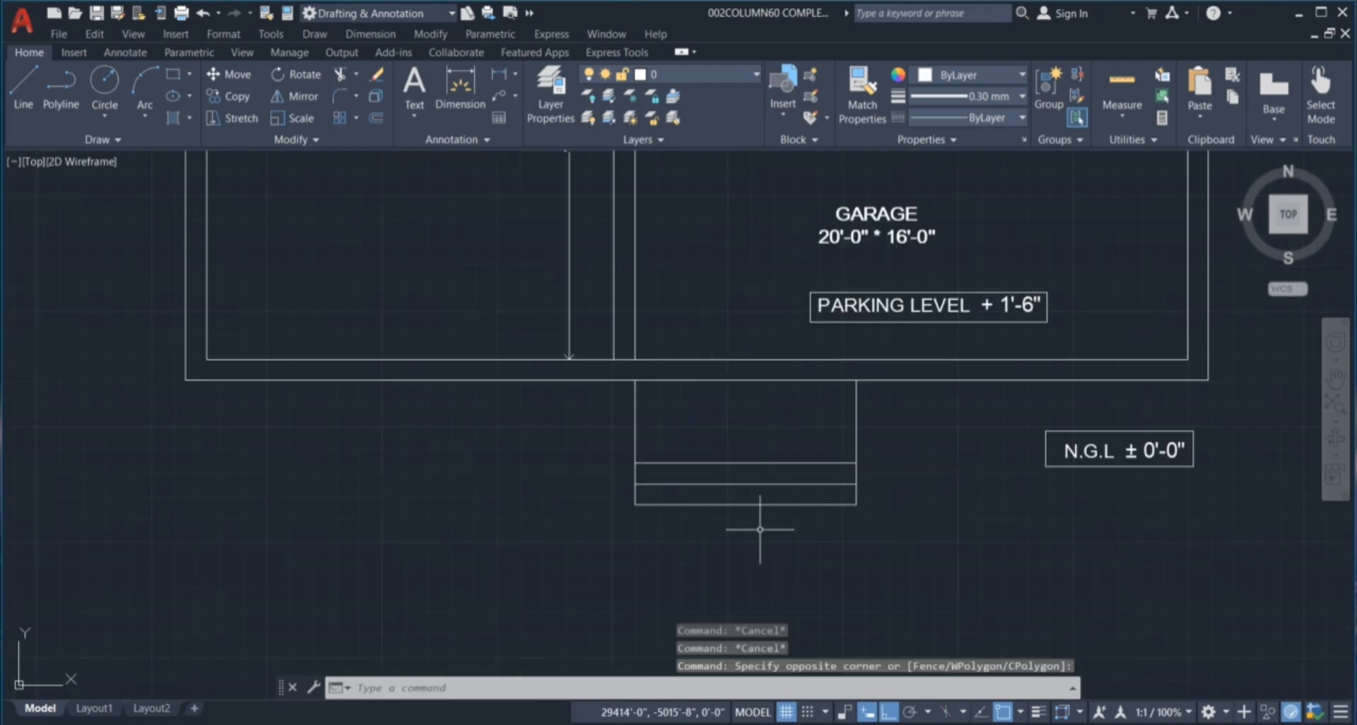
pyautogui.click(765, 542)
pyautogui.click(777, 536)
pyautogui.scroll(-4, 777, 523)
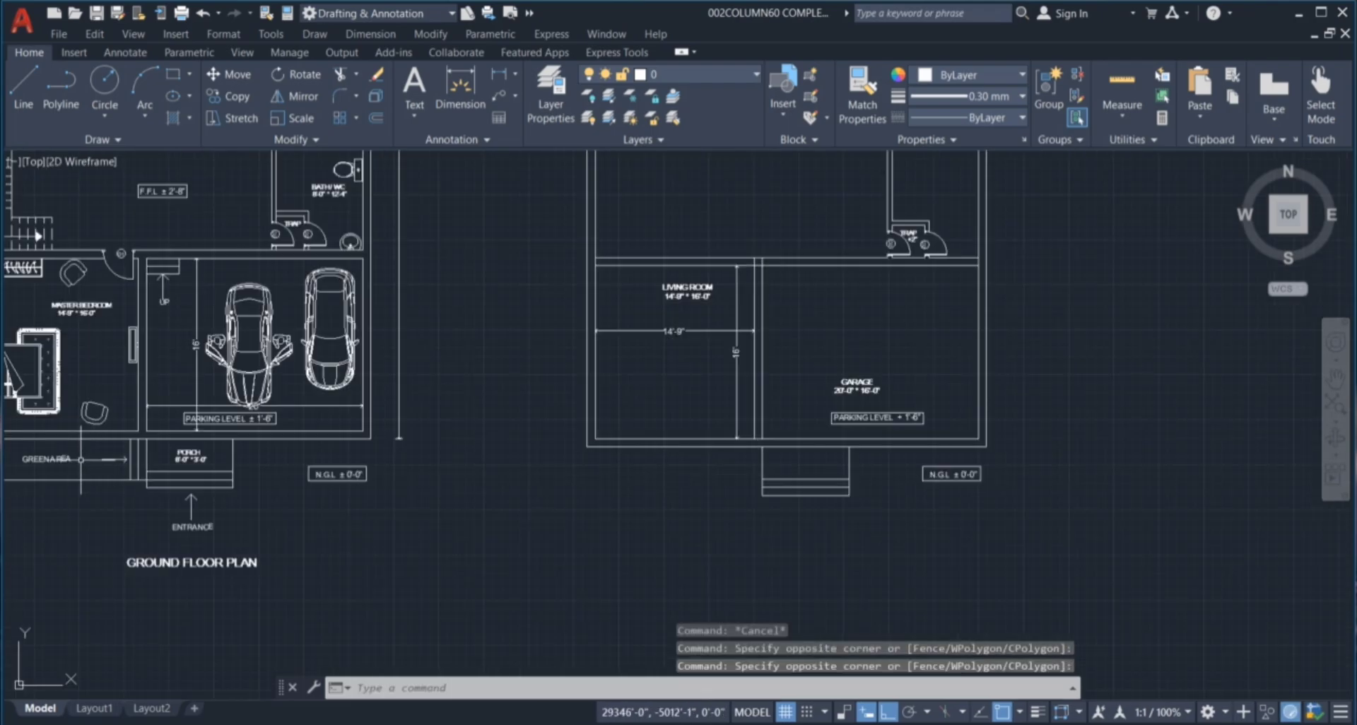
pyautogui.scroll(-2, 63, 354)
pyautogui.scroll(4, 212, 424)
pyautogui.scroll(-2, 212, 424)
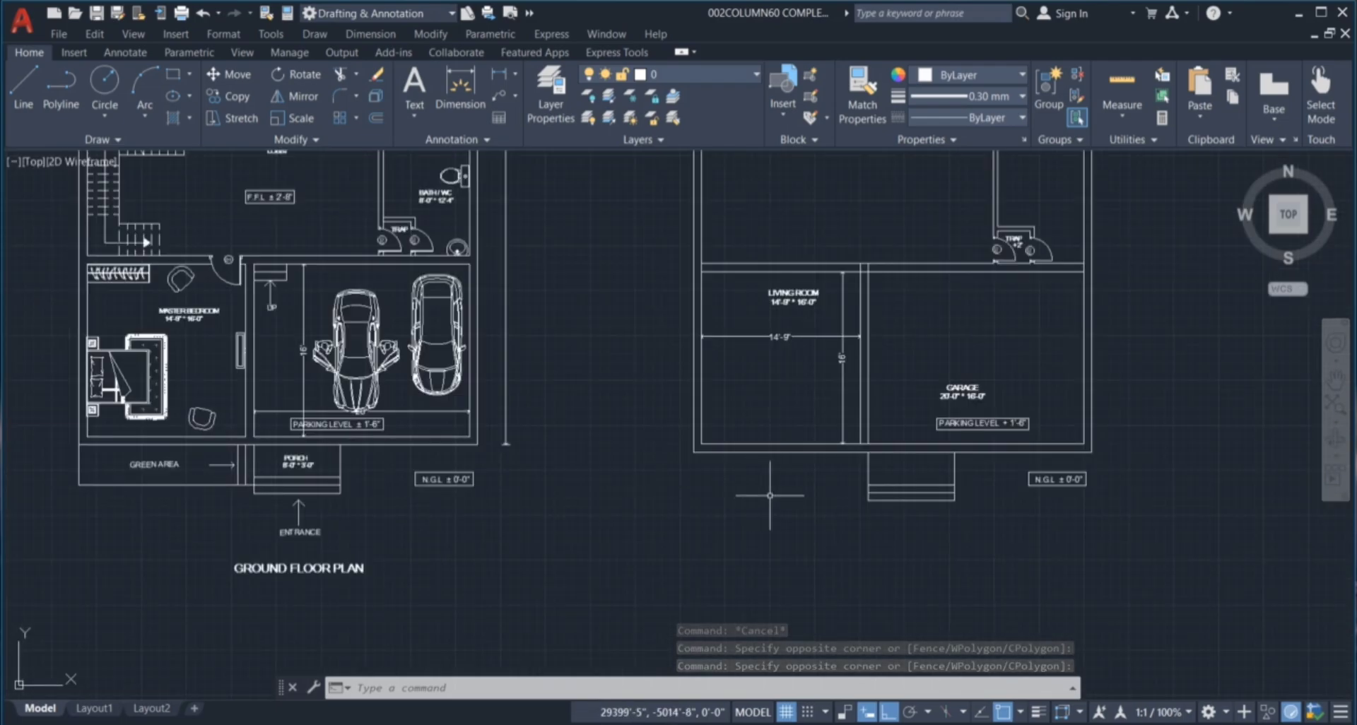
# Draw the green area's front edge from the porch's west corner, level with its front edge, to line up with the house's outer wall.
pyautogui.scroll(2, 806, 470)
pyautogui.write('l')
pyautogui.press('Return')
pyautogui.scroll(3, 918, 505)
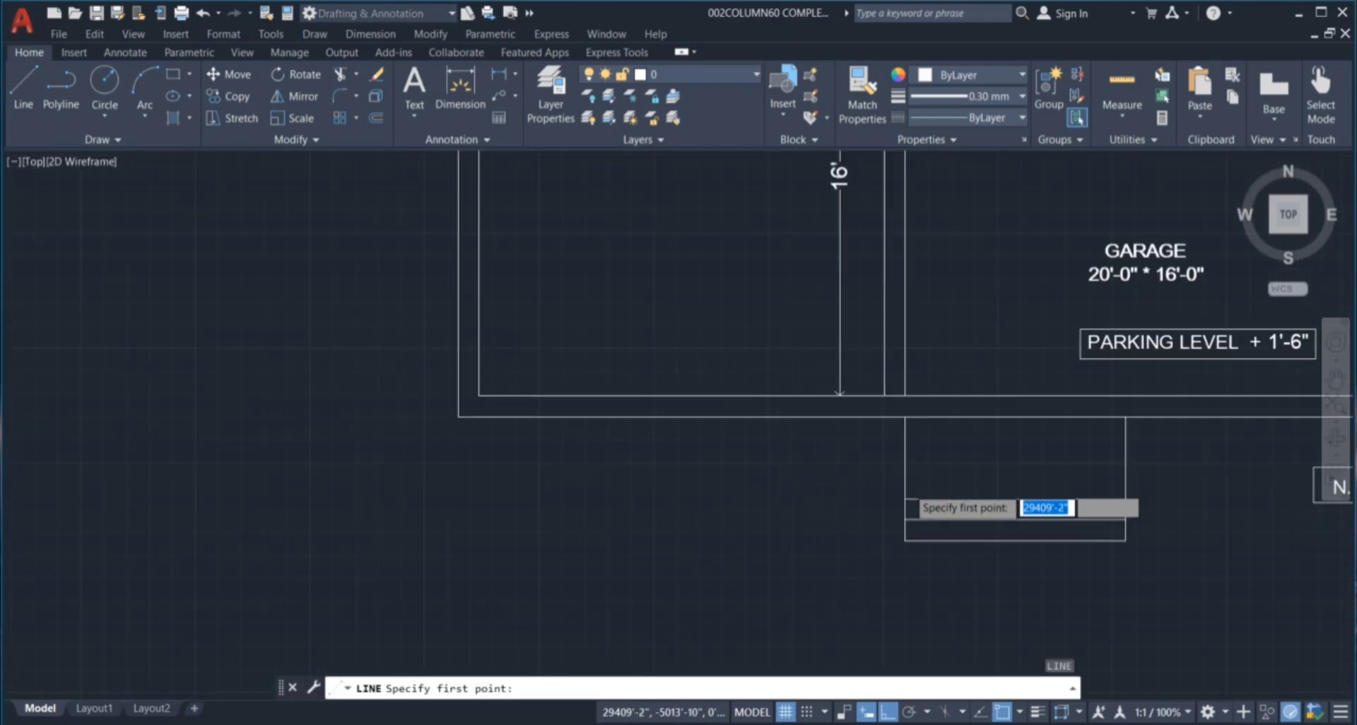
pyautogui.scroll(3, 905, 510)
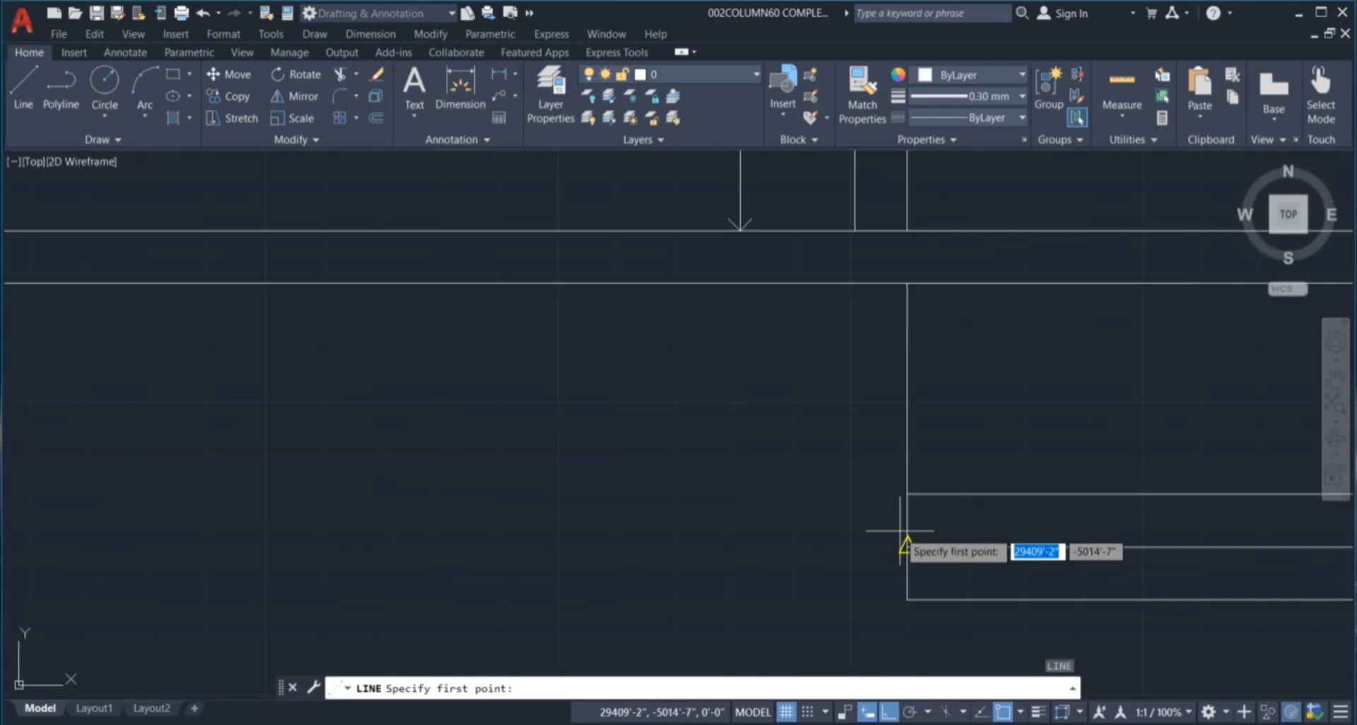
pyautogui.click(906, 494)
pyautogui.scroll(-4, 911, 488)
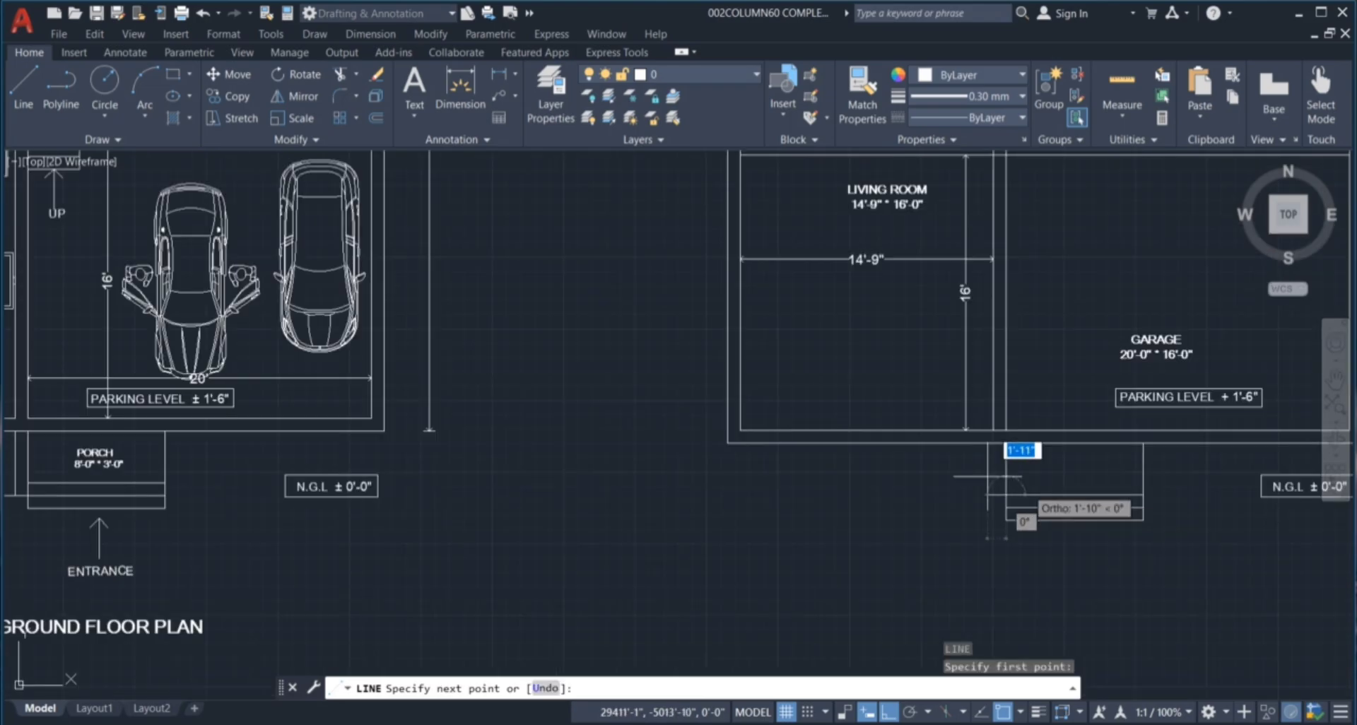
pyautogui.scroll(3, 755, 449)
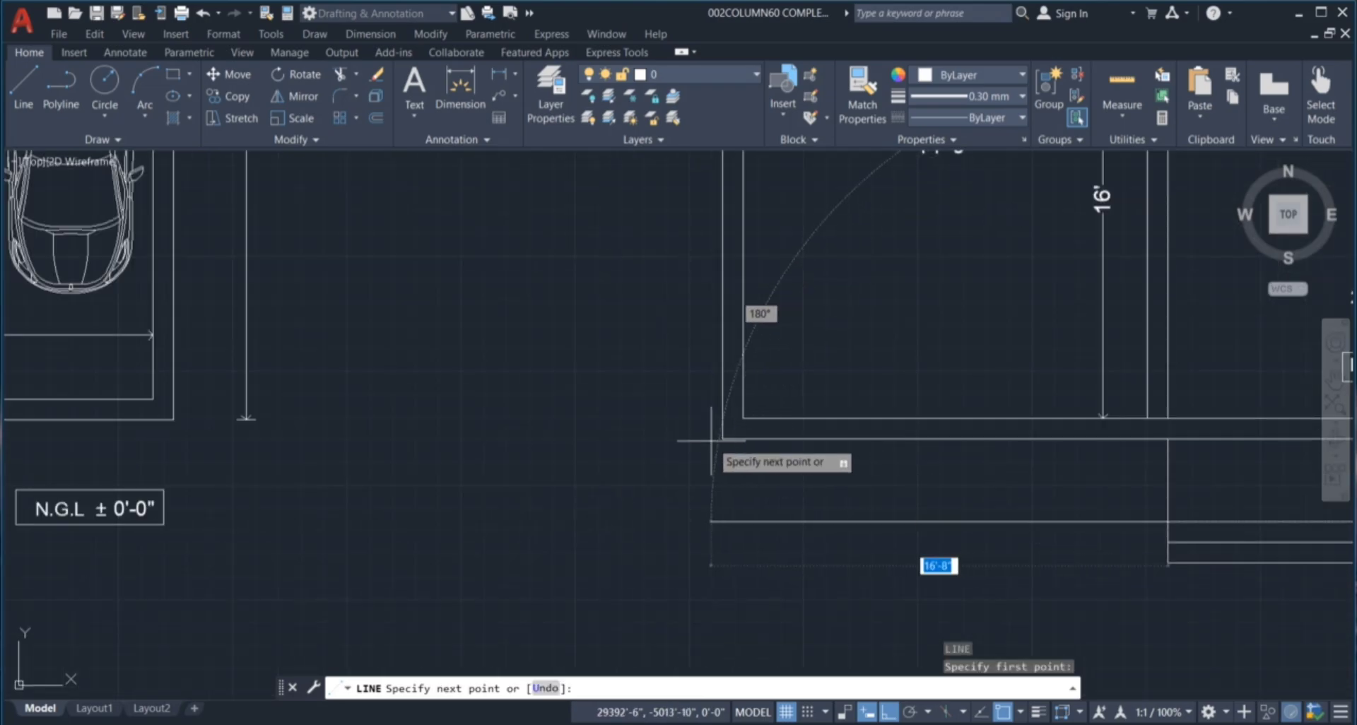
pyautogui.click(722, 522)
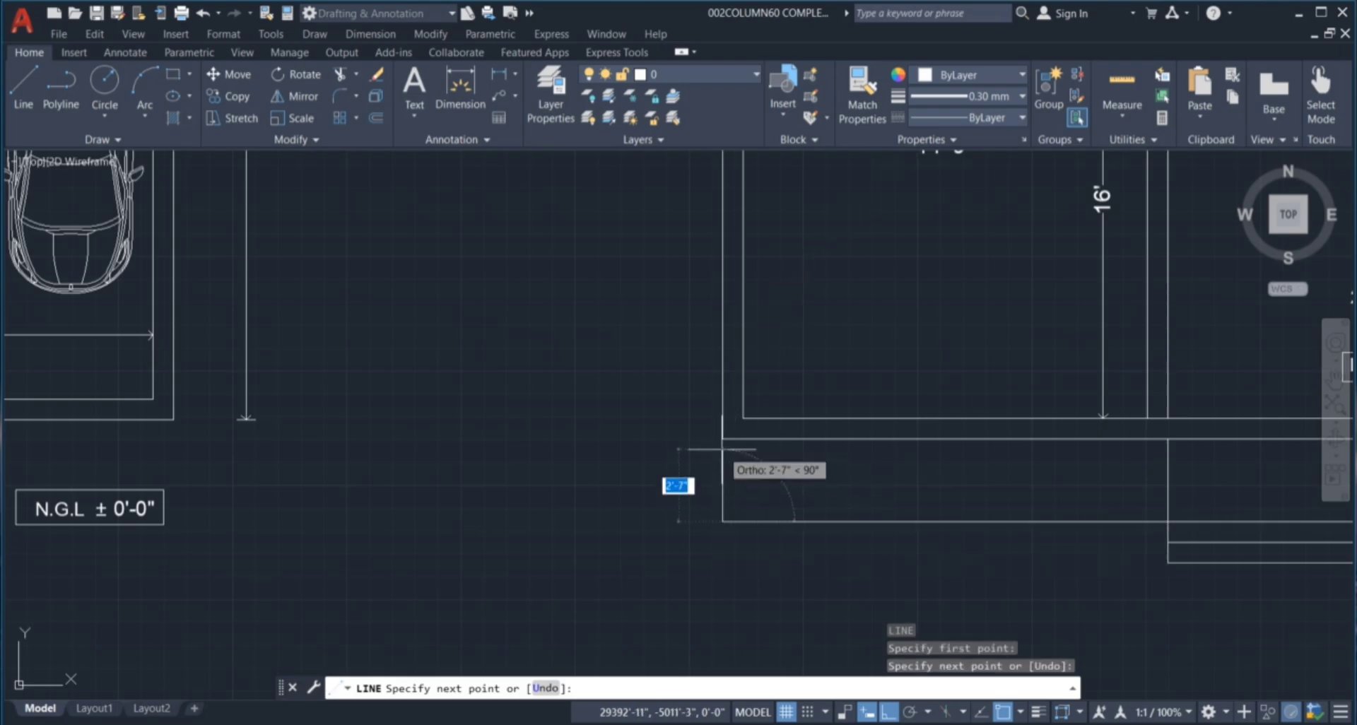
# Close the green area outline with a vertical line up to the house's outer front corner.
pyautogui.click(722, 439)
pyautogui.press('Escape')
pyautogui.press('Escape')
pyautogui.press('Escape')
pyautogui.press('Escape')
pyautogui.scroll(-4, 999, 482)
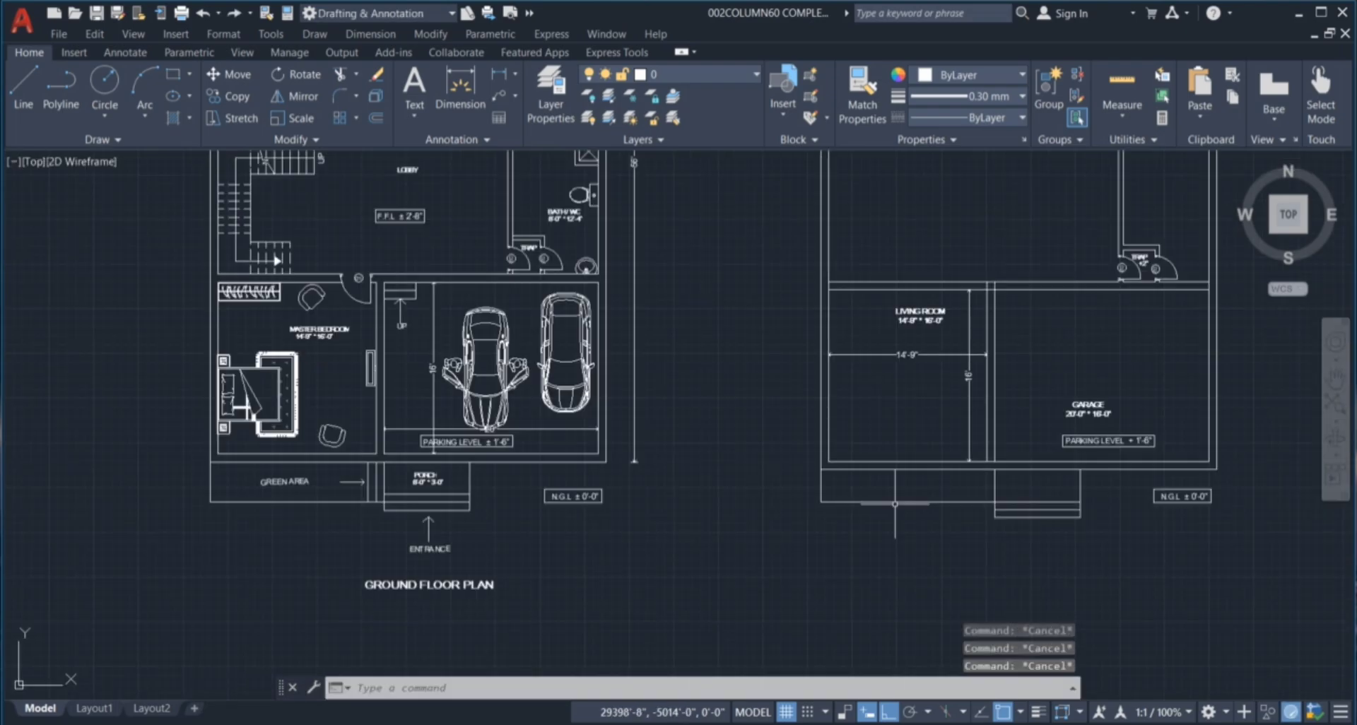
# Examine the narrow strips between the green area and the porch on the reference plan and the matching place on the new plan.
pyautogui.scroll(4, 998, 483)
pyautogui.click(950, 497)
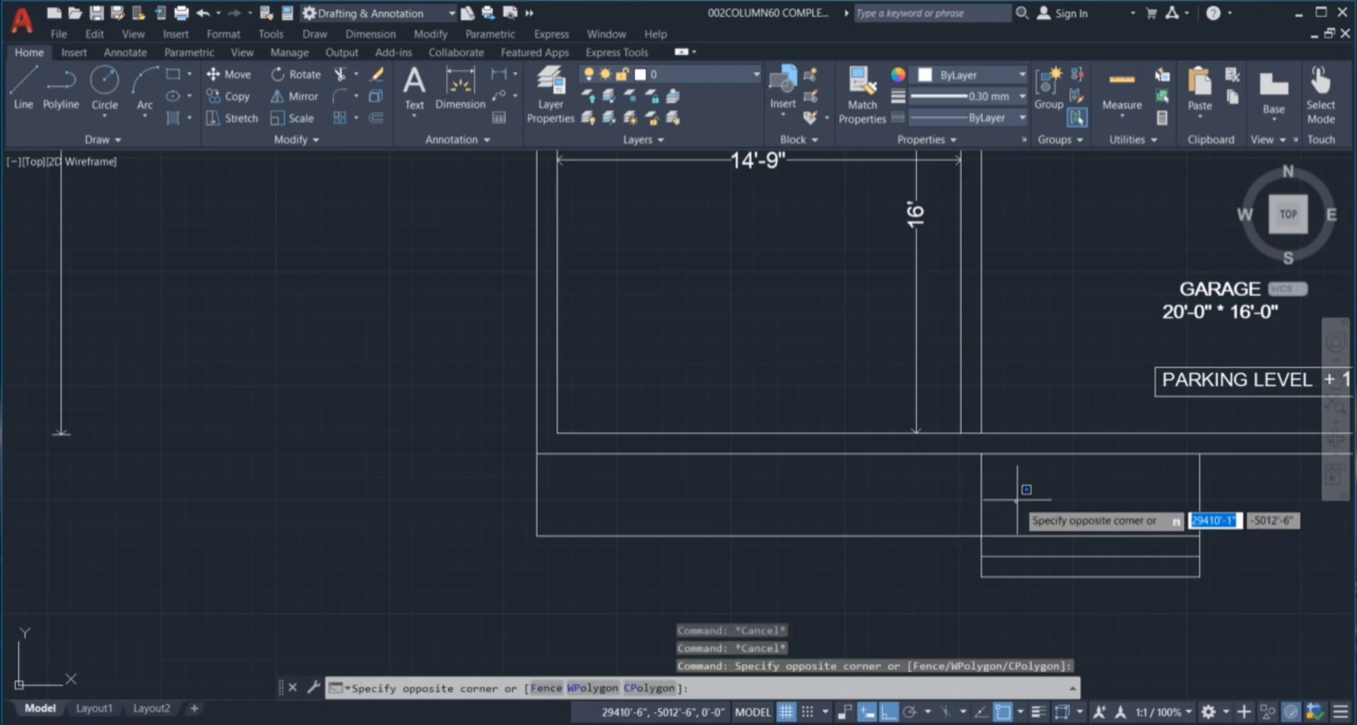
pyautogui.click(1060, 460)
pyautogui.press('Escape')
pyautogui.press('Escape')
pyautogui.press('Escape')
pyautogui.scroll(-4, 999, 506)
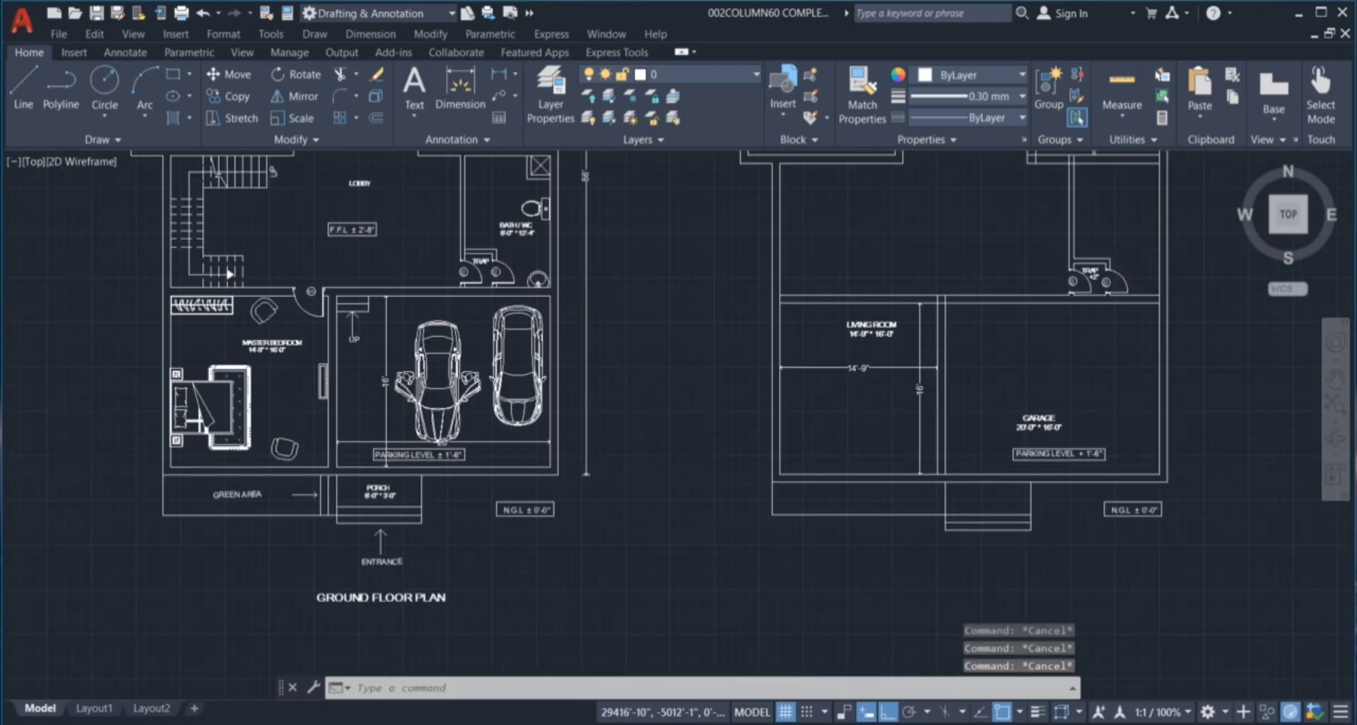
pyautogui.scroll(3, 1008, 396)
pyautogui.scroll(5, 951, 504)
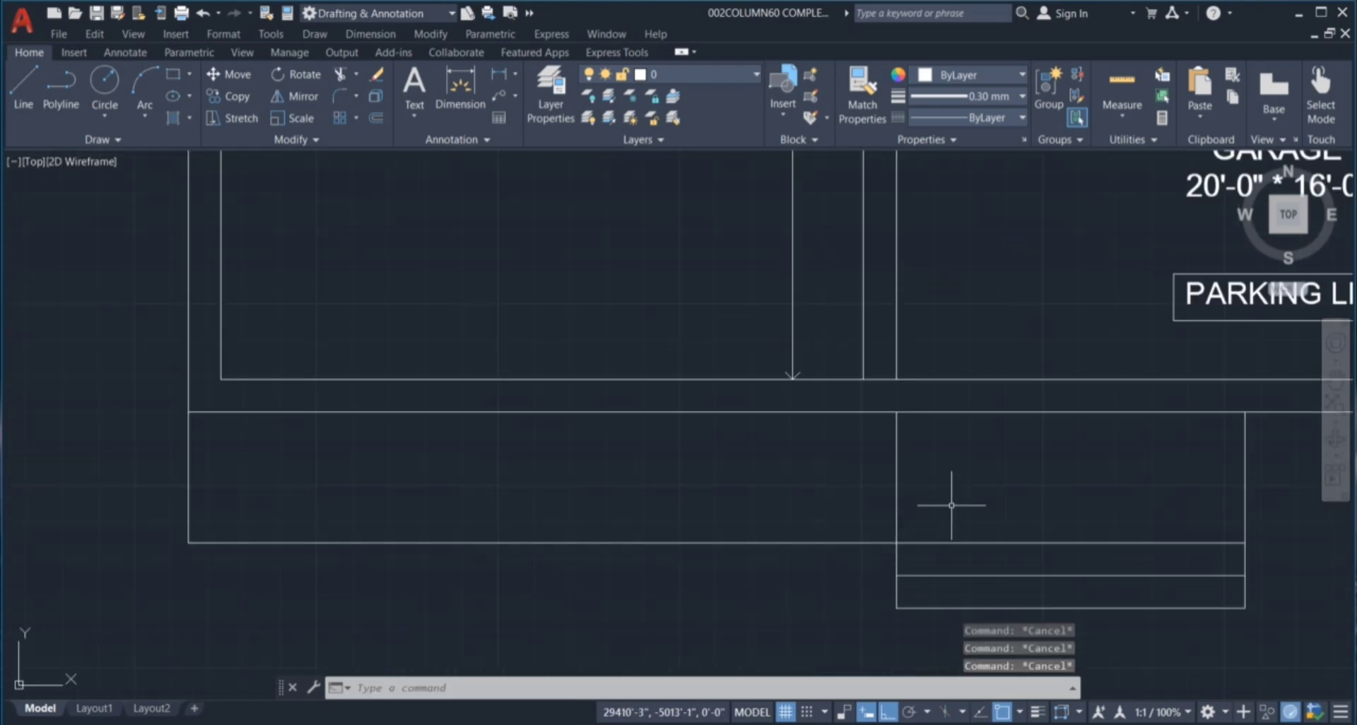
# Offset the porch's west side line 9" into the green area, and offset the resulting line another 9" in the same direction.
pyautogui.click(952, 505)
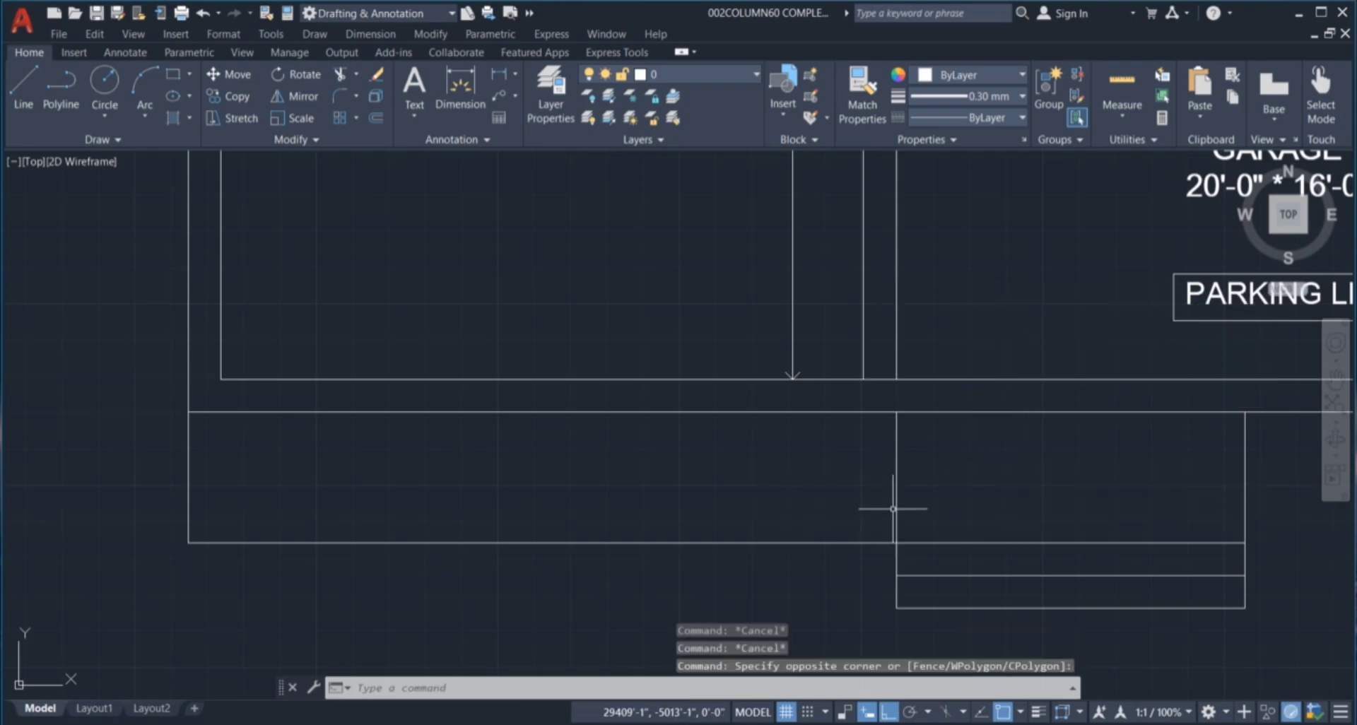
pyautogui.write('o')
pyautogui.press('Return')
pyautogui.write('9"')
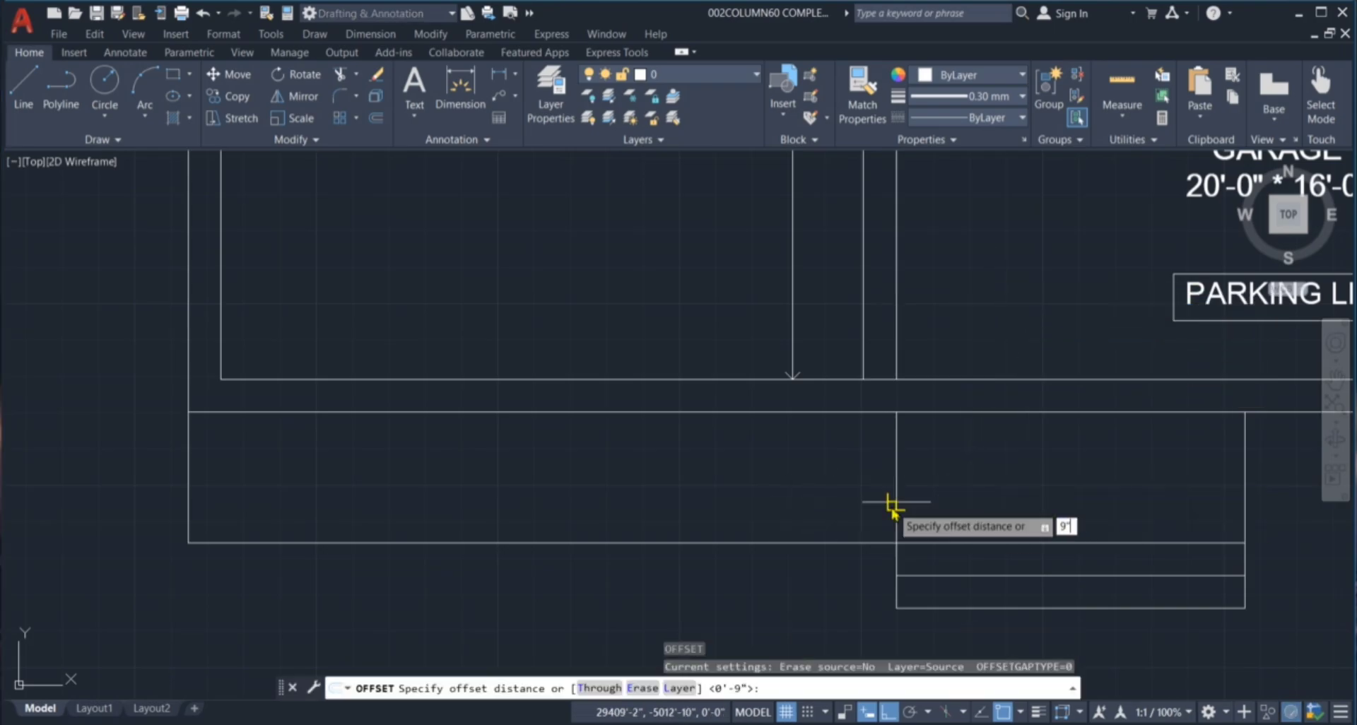
pyautogui.press('Return')
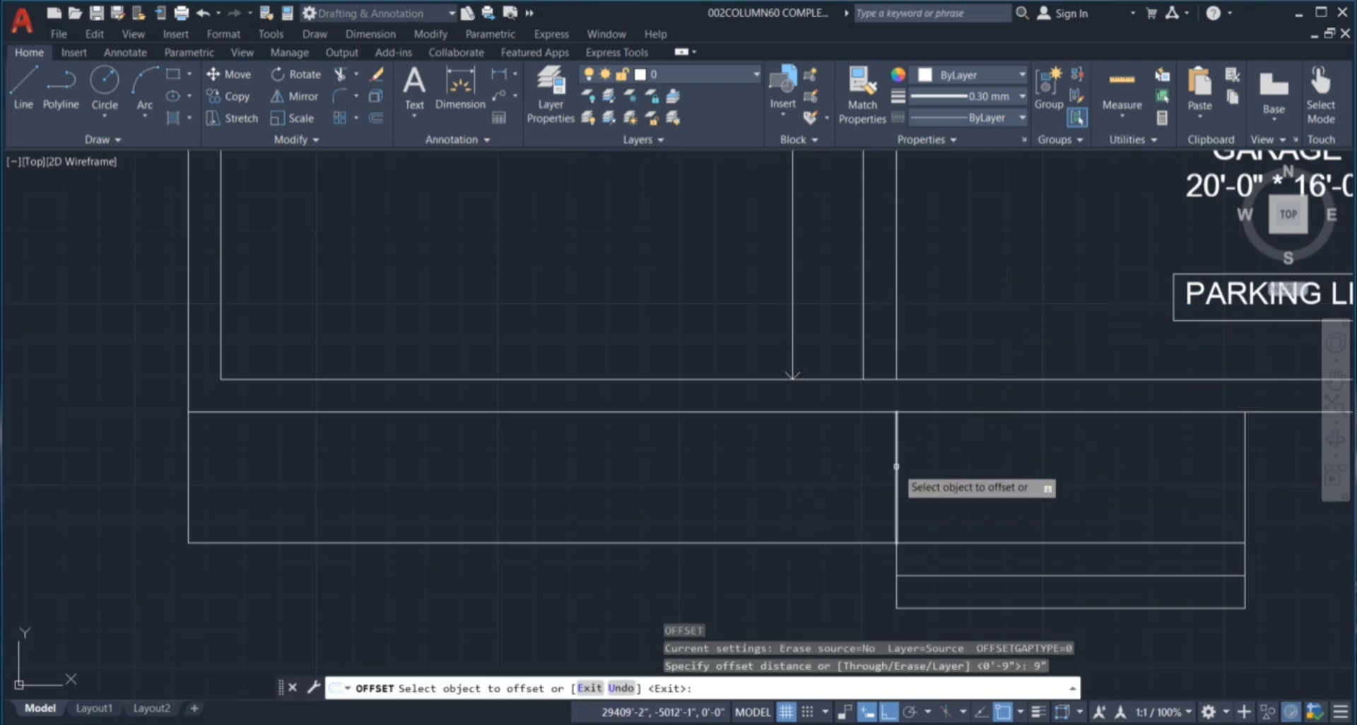
pyautogui.click(897, 477)
pyautogui.click(855, 494)
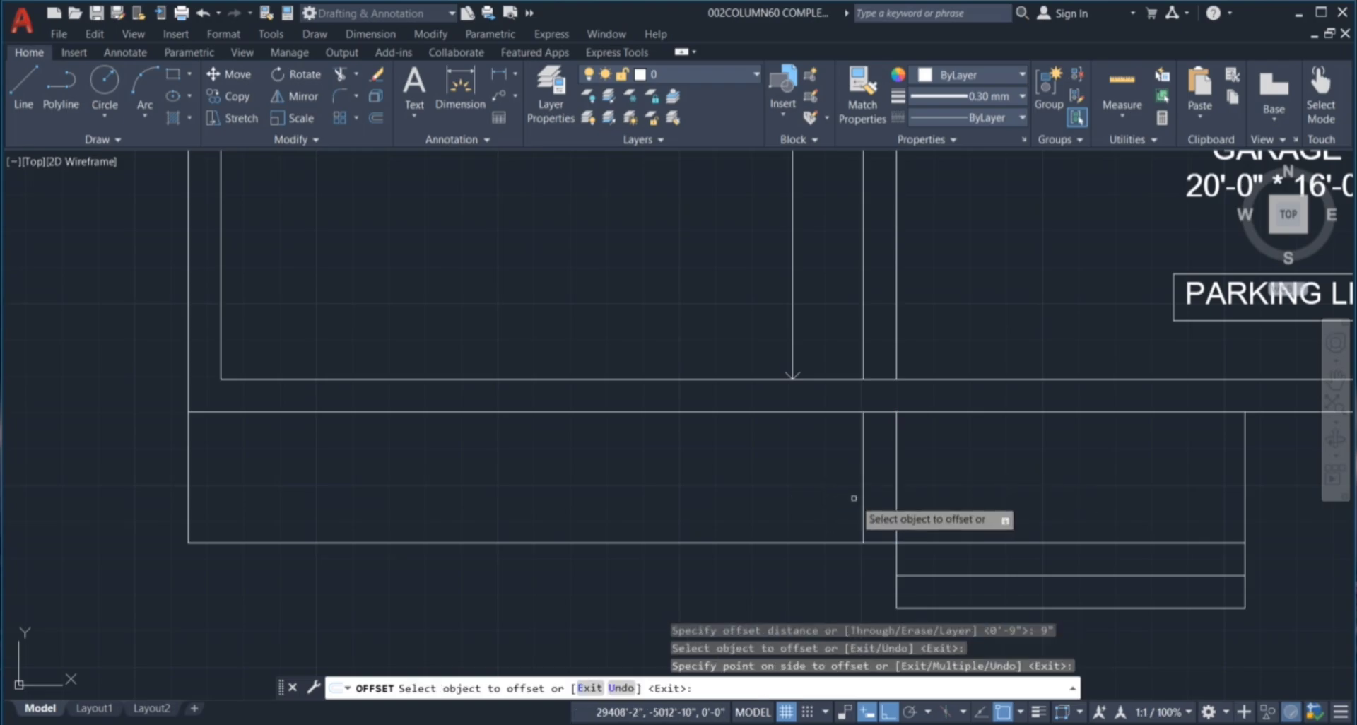
pyautogui.click(863, 485)
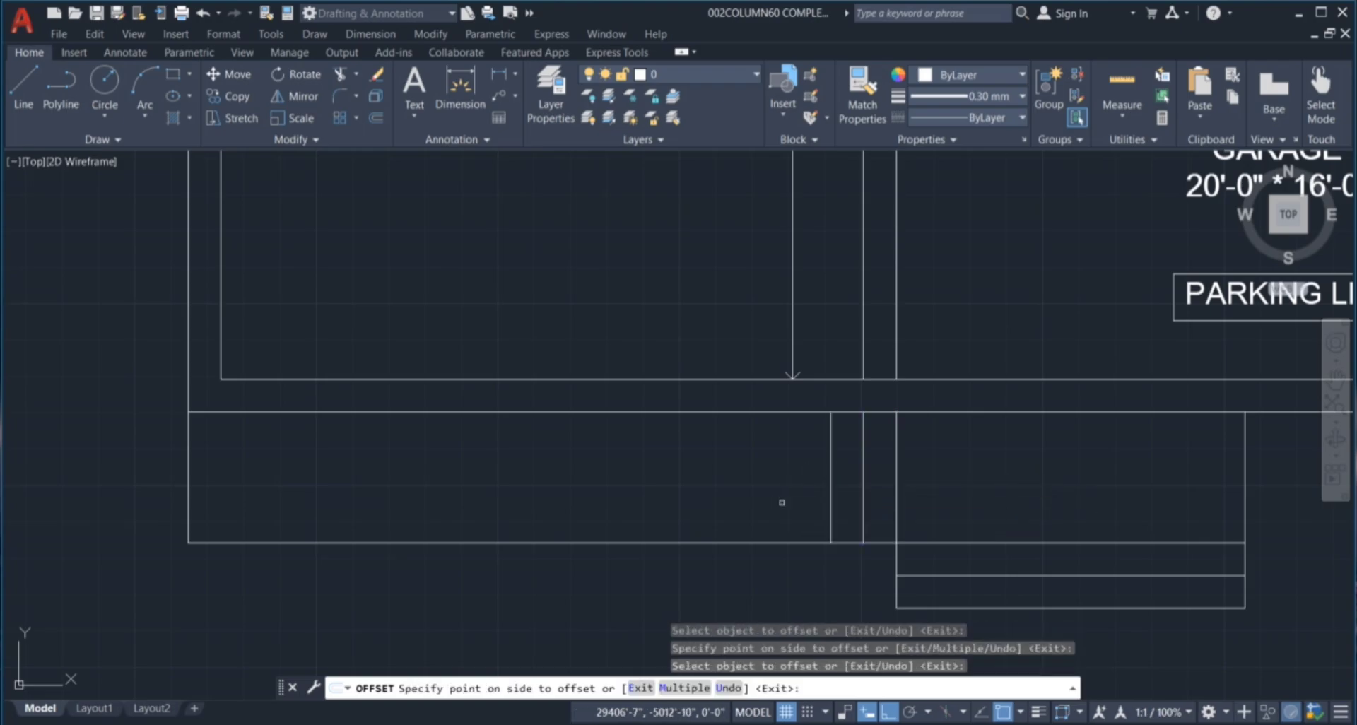
pyautogui.click(782, 499)
pyautogui.scroll(-2, 870, 509)
pyautogui.press('Escape')
pyautogui.press('Escape')
pyautogui.press('Escape')
pyautogui.press('Escape')
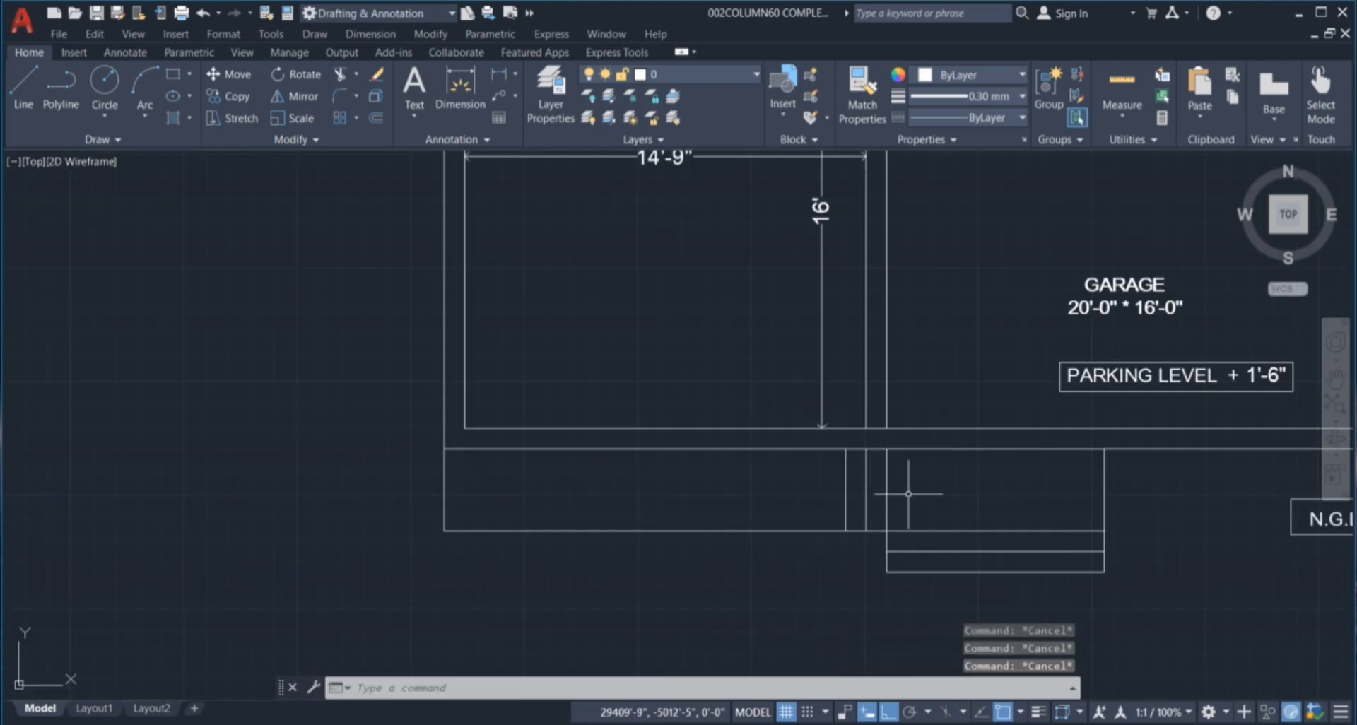
pyautogui.scroll(-2, 872, 500)
pyautogui.scroll(-2, 909, 496)
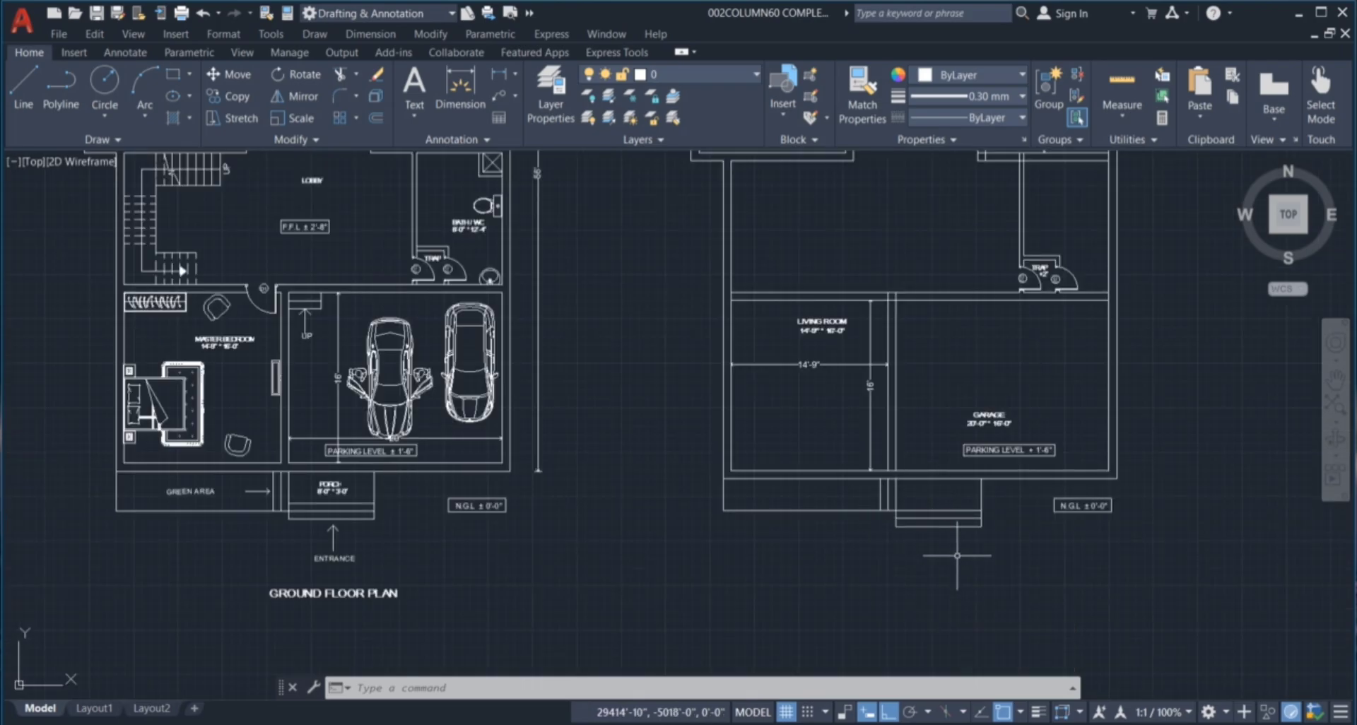
# Place a multileader without text, its arrowhead at the midpoint of the porch's front step edge and its tail about 1'-8" south.
pyautogui.scroll(2, 961, 543)
pyautogui.click(954, 574)
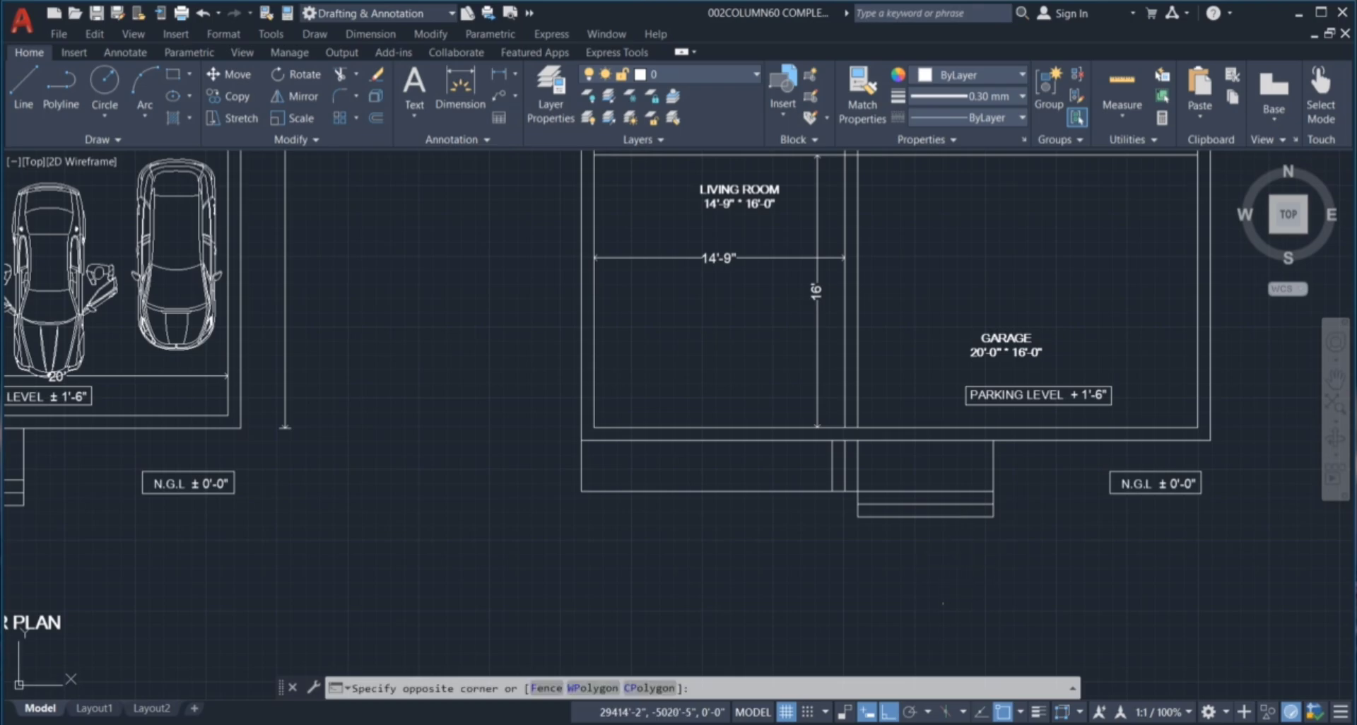
pyautogui.click(940, 545)
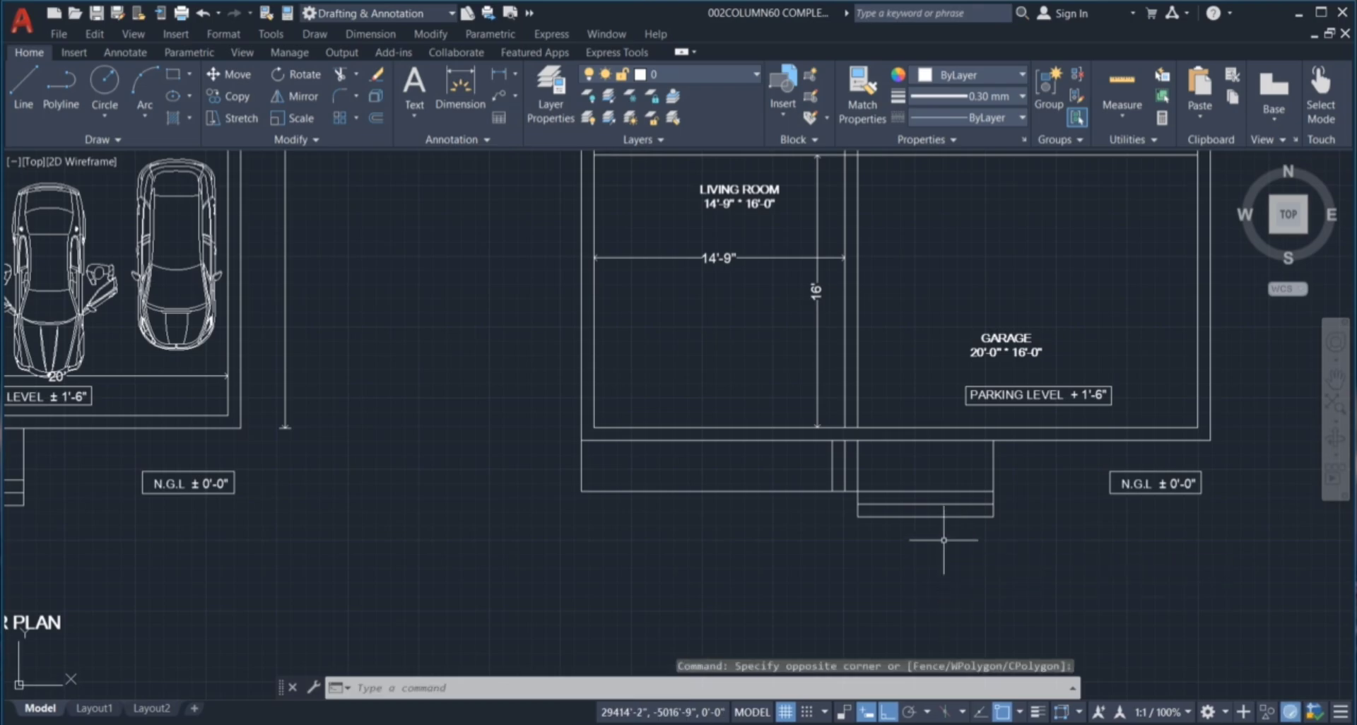
pyautogui.click(499, 103)
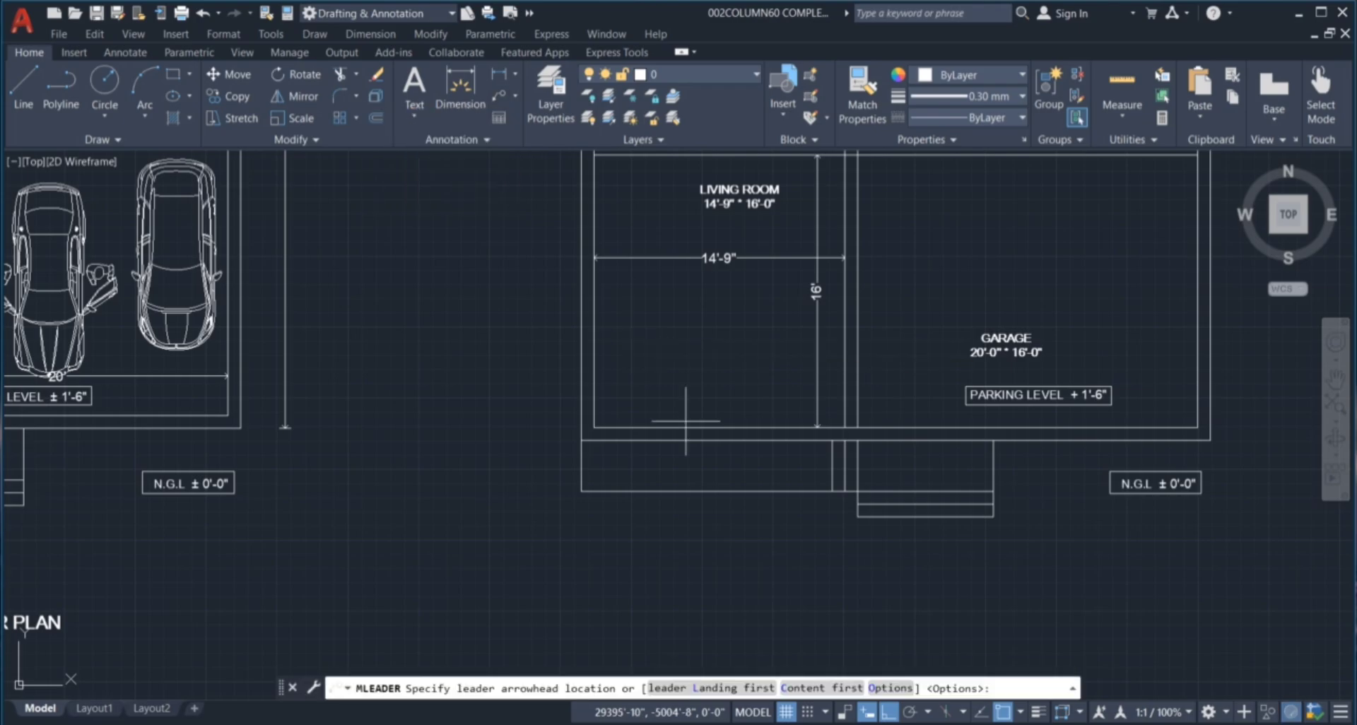
pyautogui.scroll(2, 933, 514)
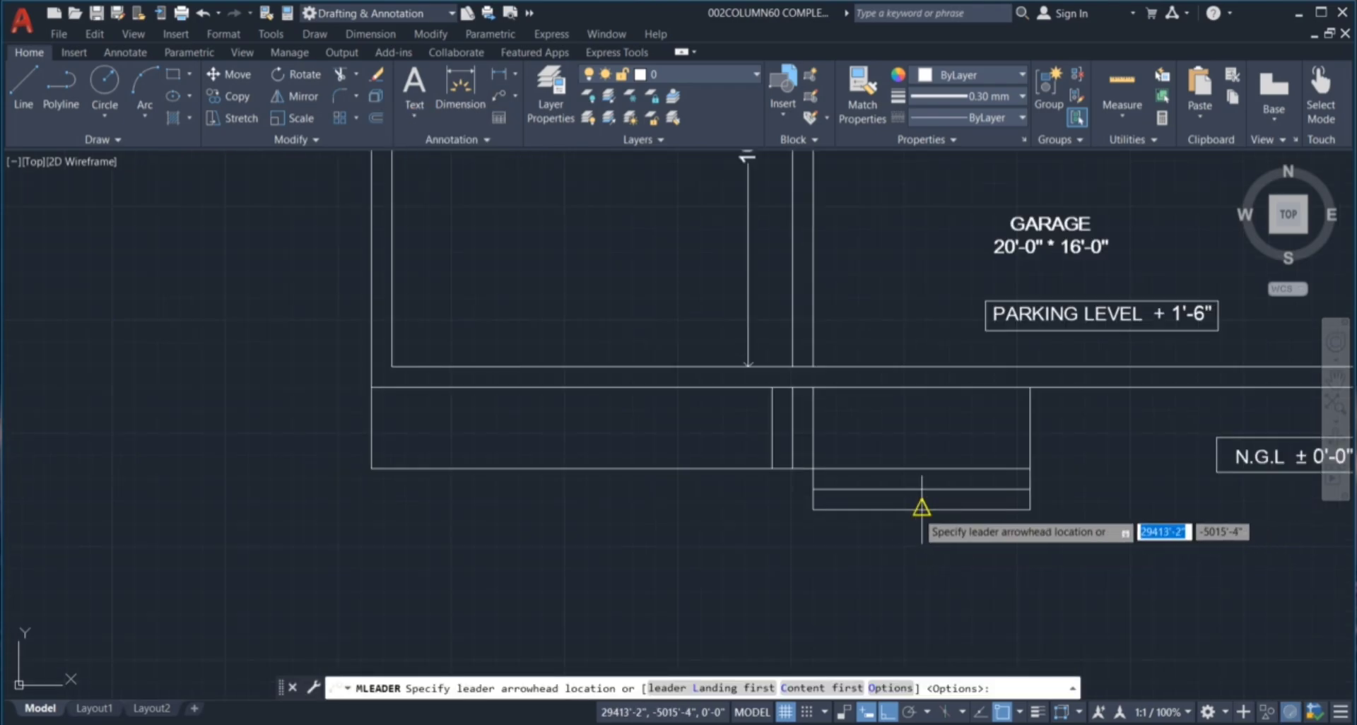
pyautogui.click(921, 509)
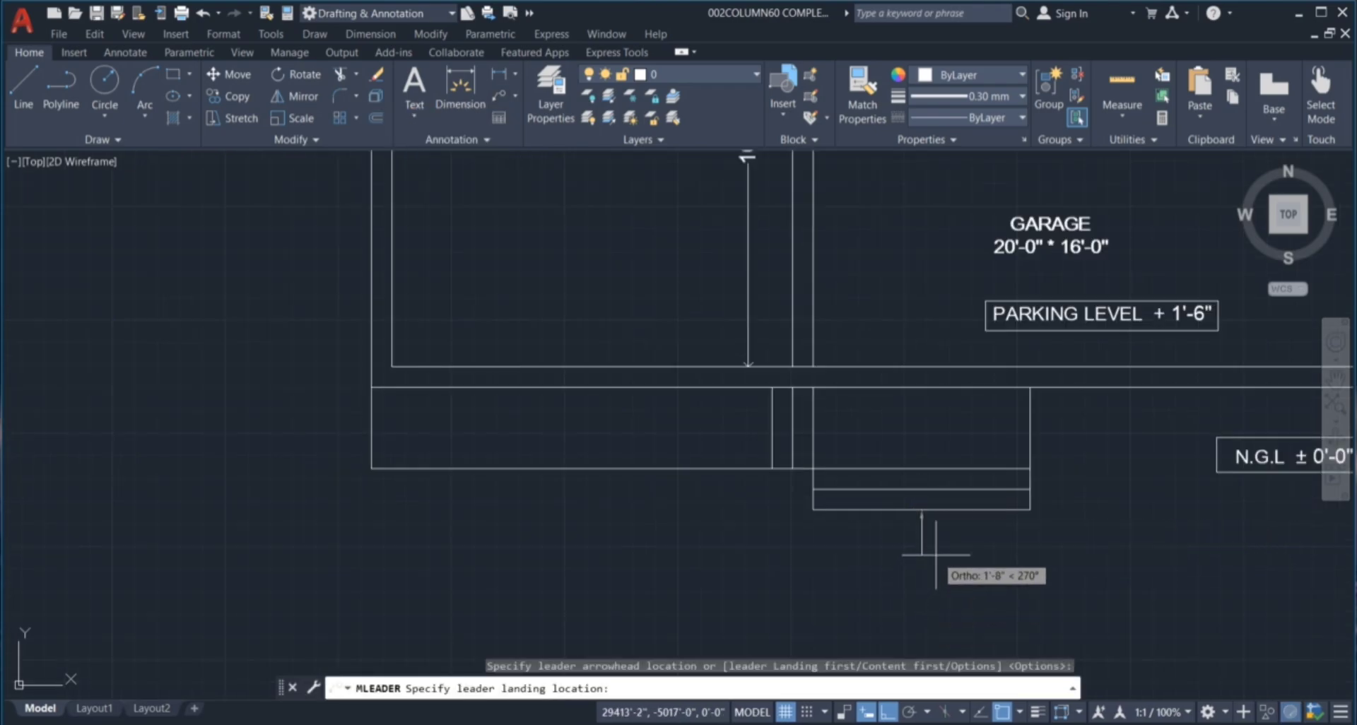
pyautogui.click(913, 555)
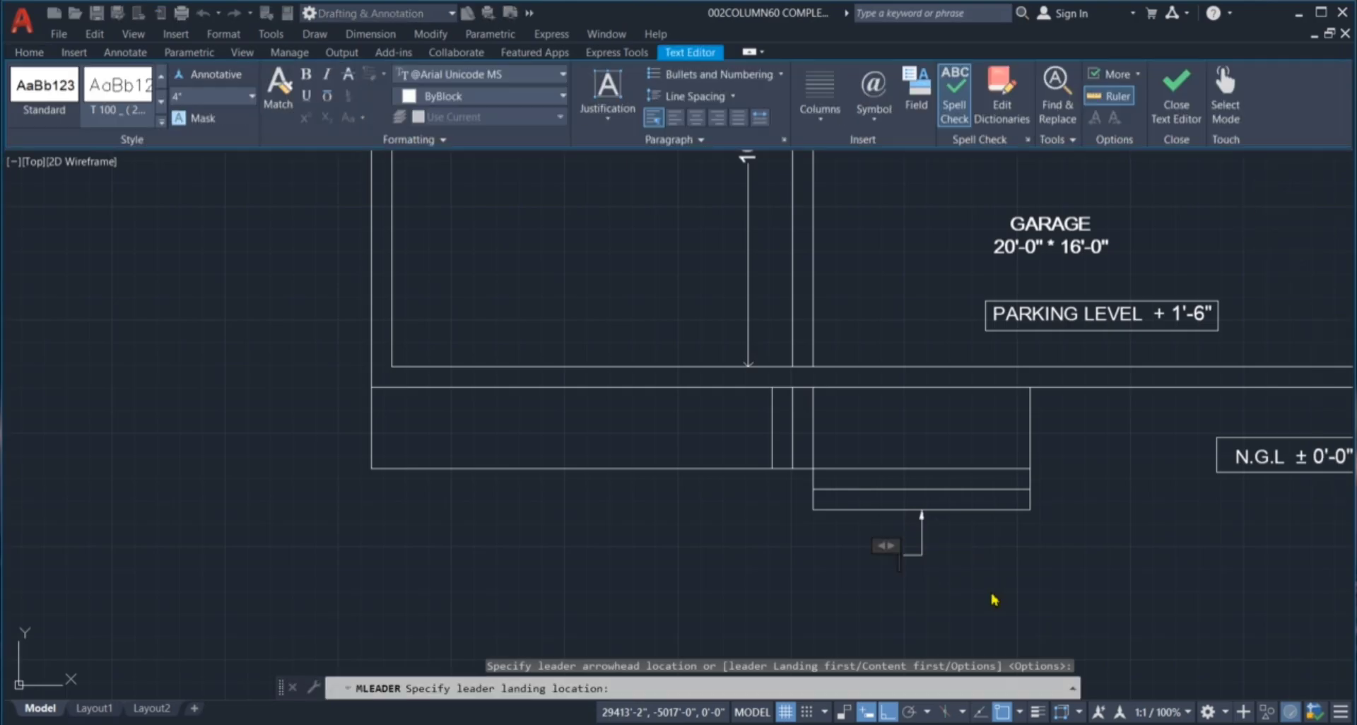
pyautogui.click(984, 578)
# Open the properties of the leader below the porch steps and set its arrowhead size to 6".
pyautogui.click(968, 554)
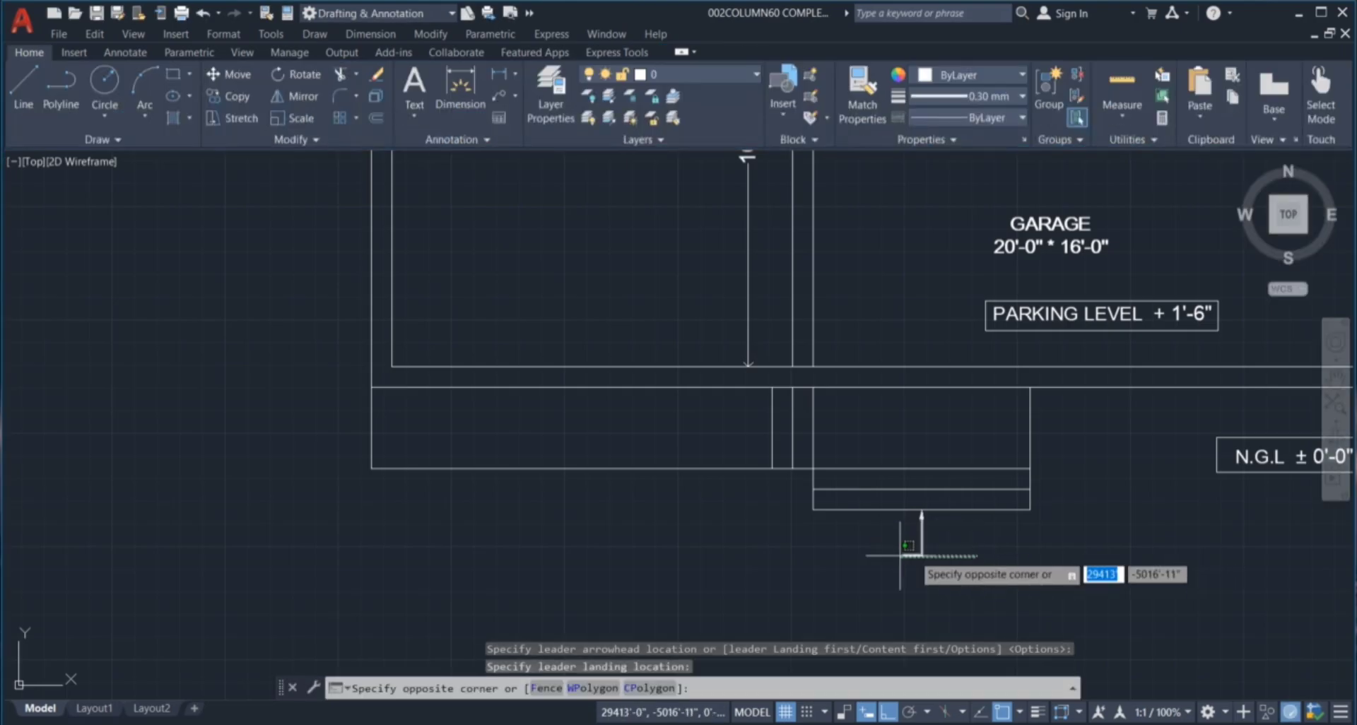
pyautogui.click(886, 577)
pyautogui.click(952, 574)
pyautogui.click(889, 546)
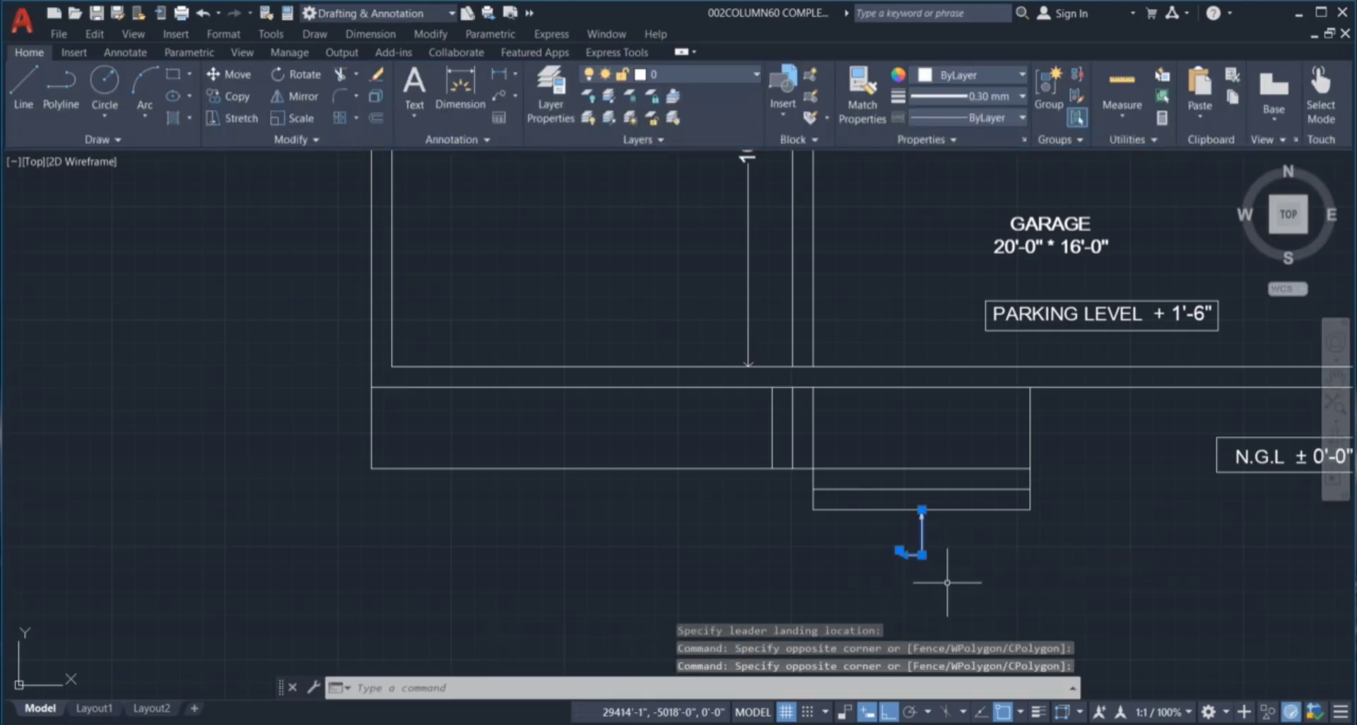
pyautogui.write('CH')
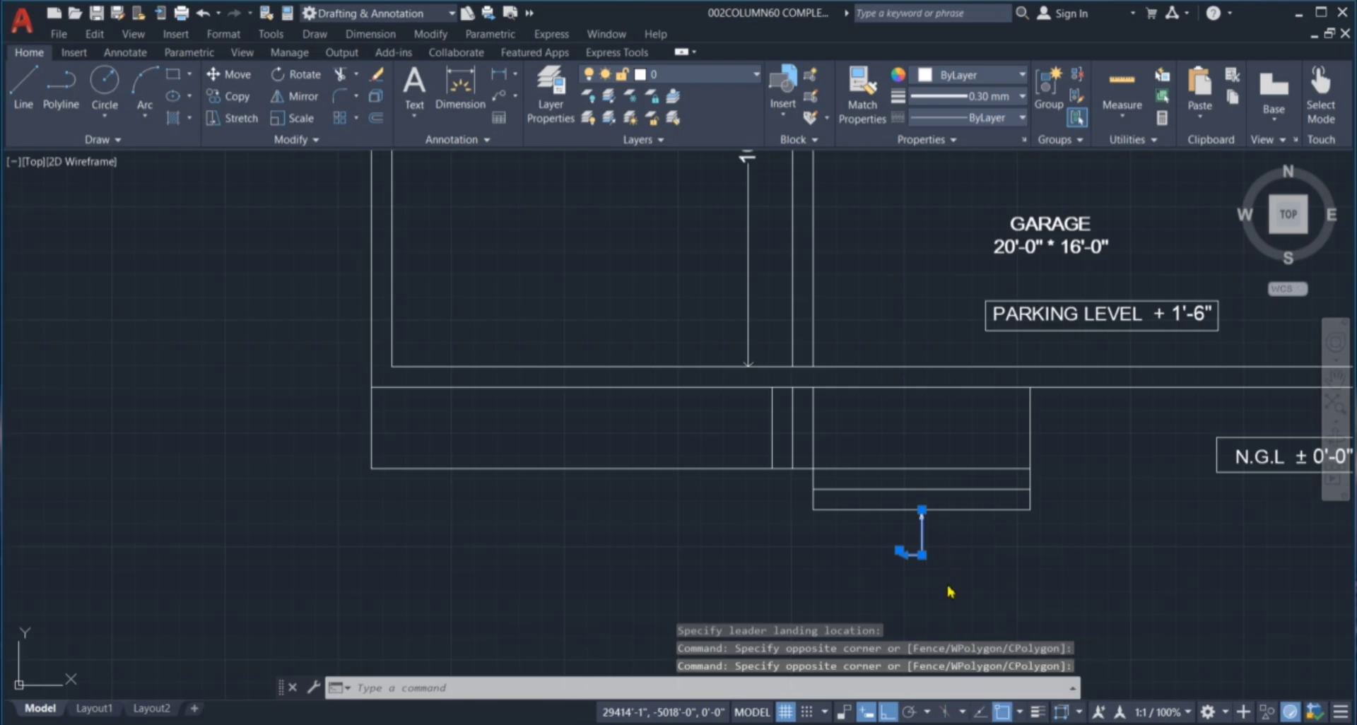
pyautogui.press('Return')
pyautogui.click(803, 420)
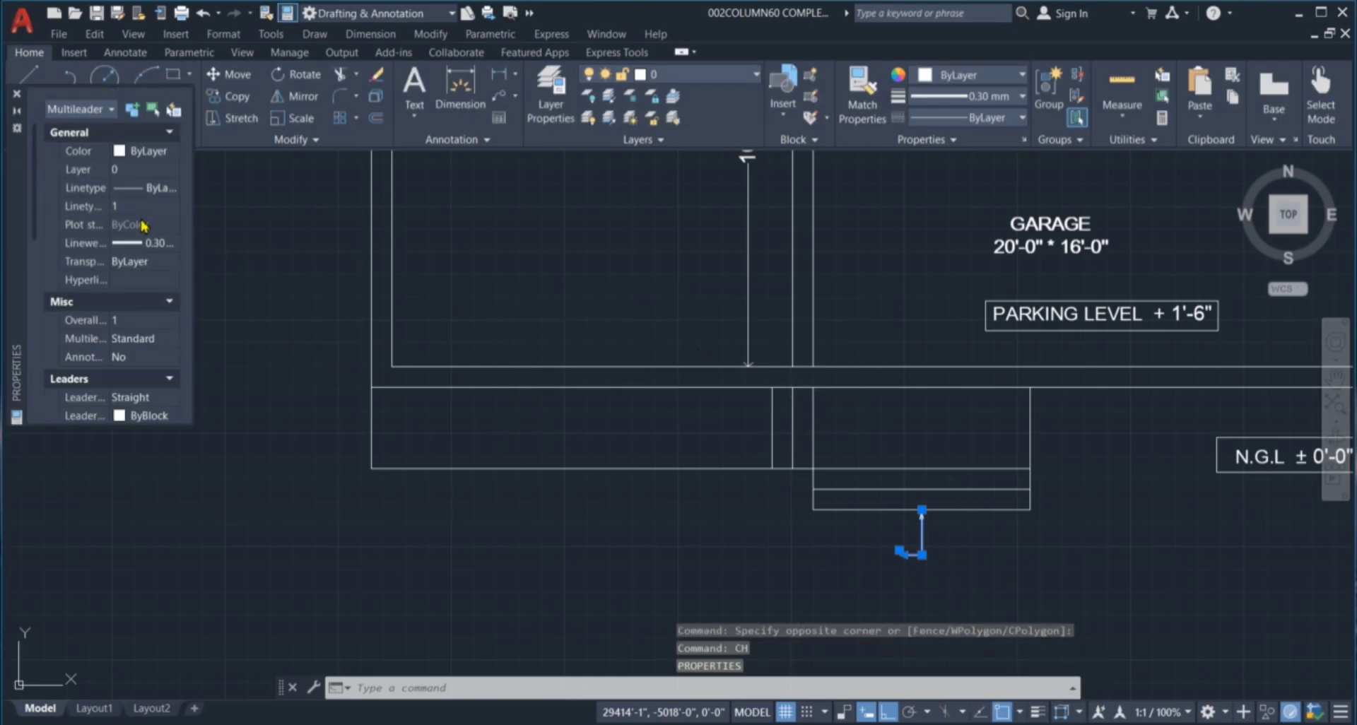
pyautogui.scroll(-2, 158, 329)
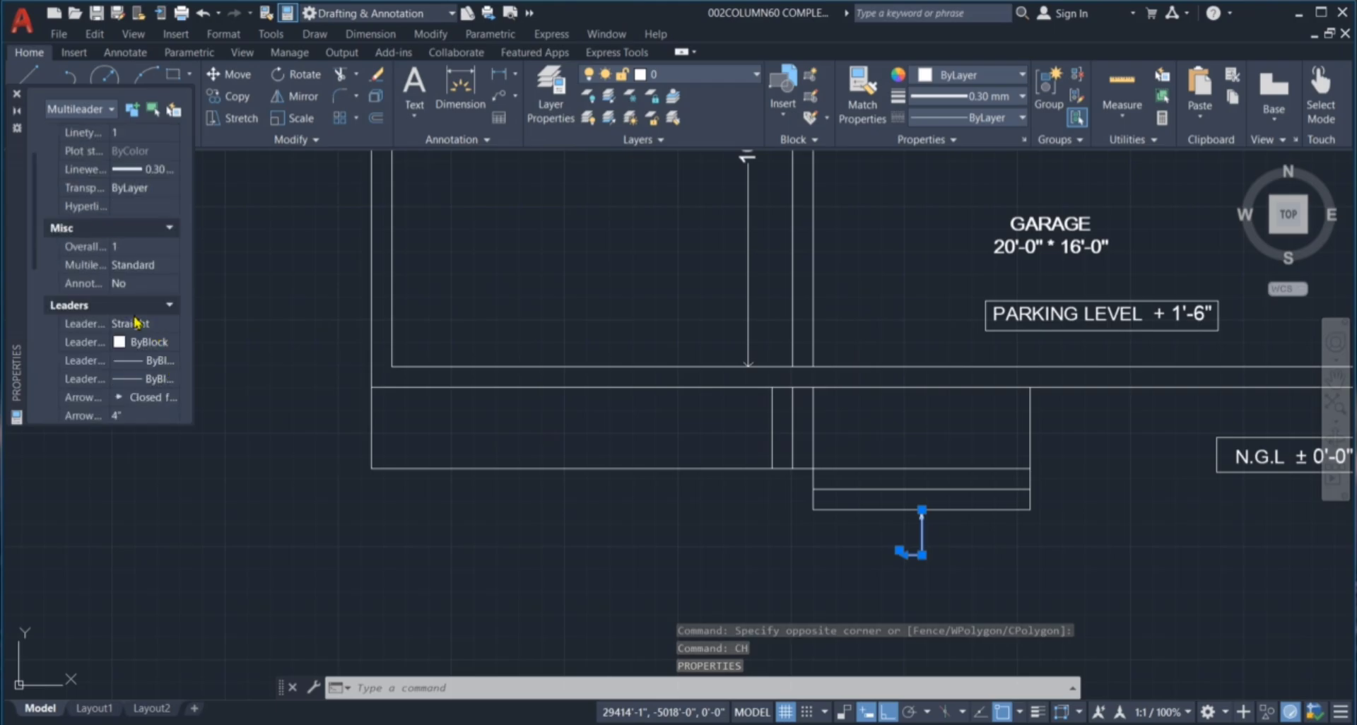
pyautogui.scroll(-3, 130, 311)
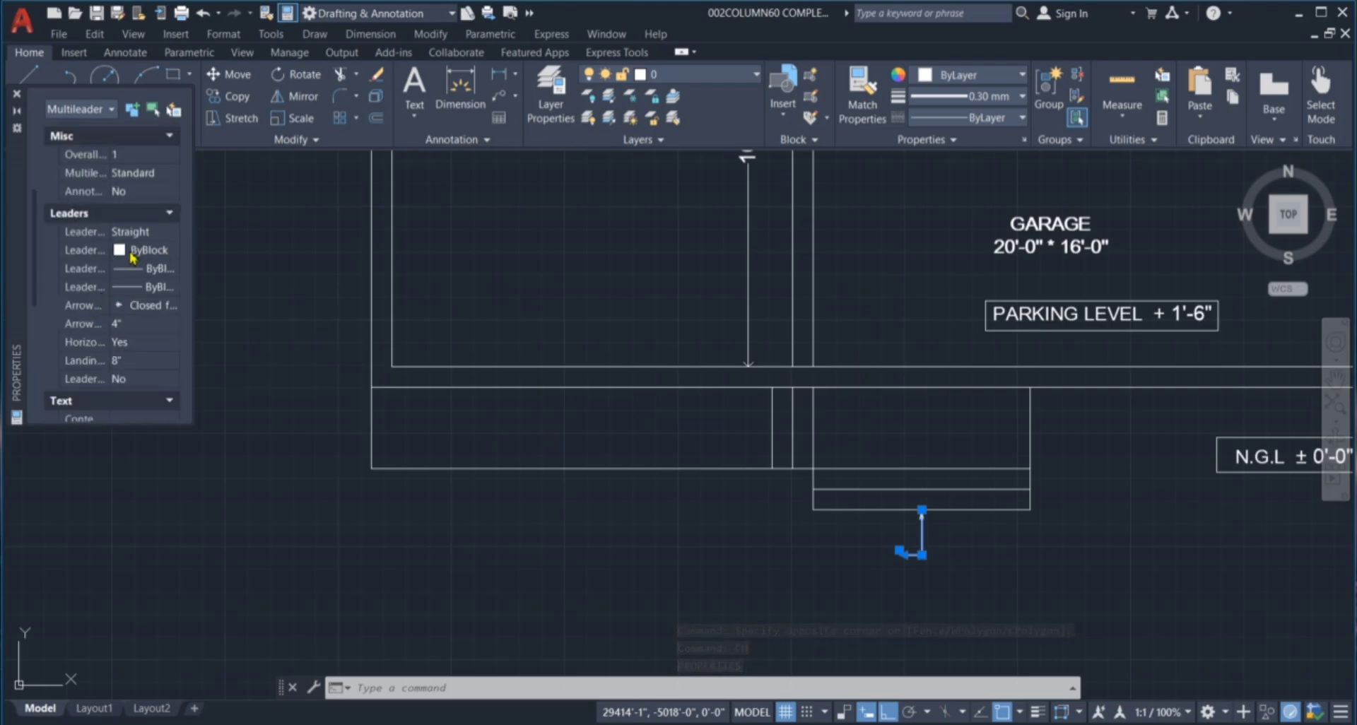
pyautogui.click(155, 327)
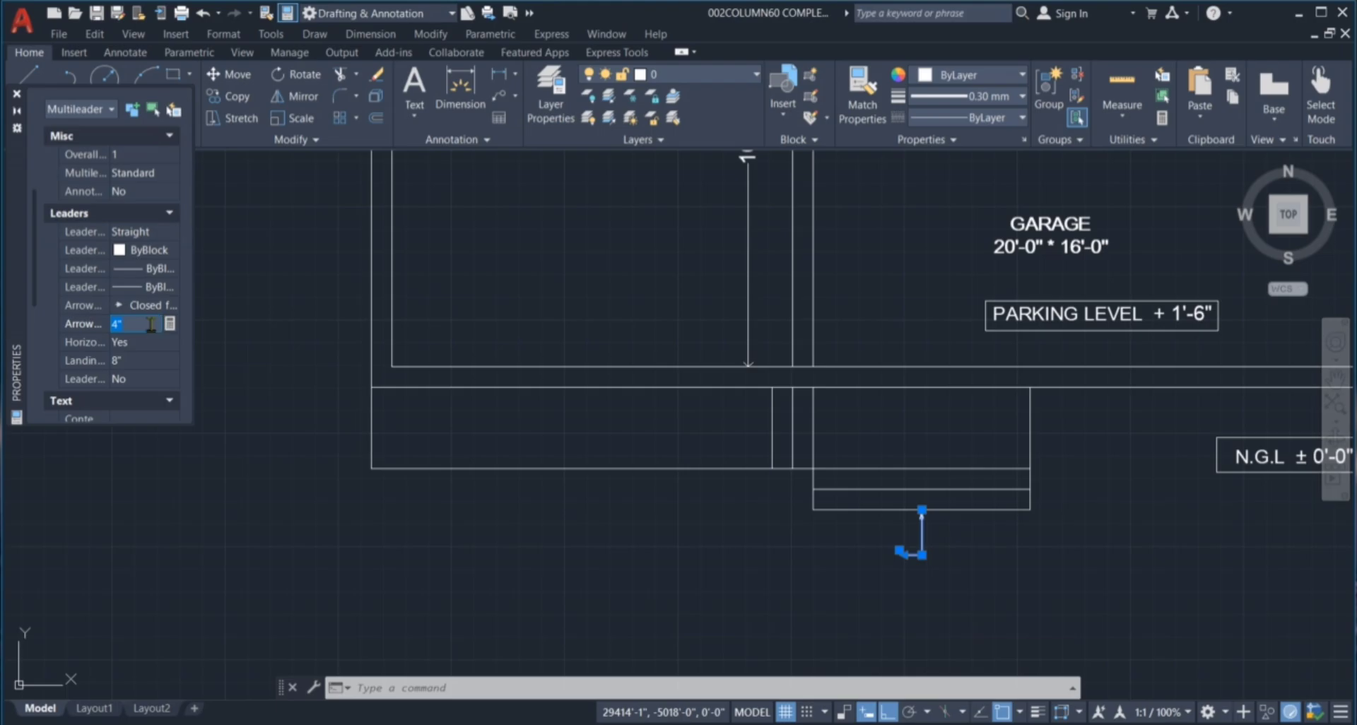
pyautogui.press('Return')
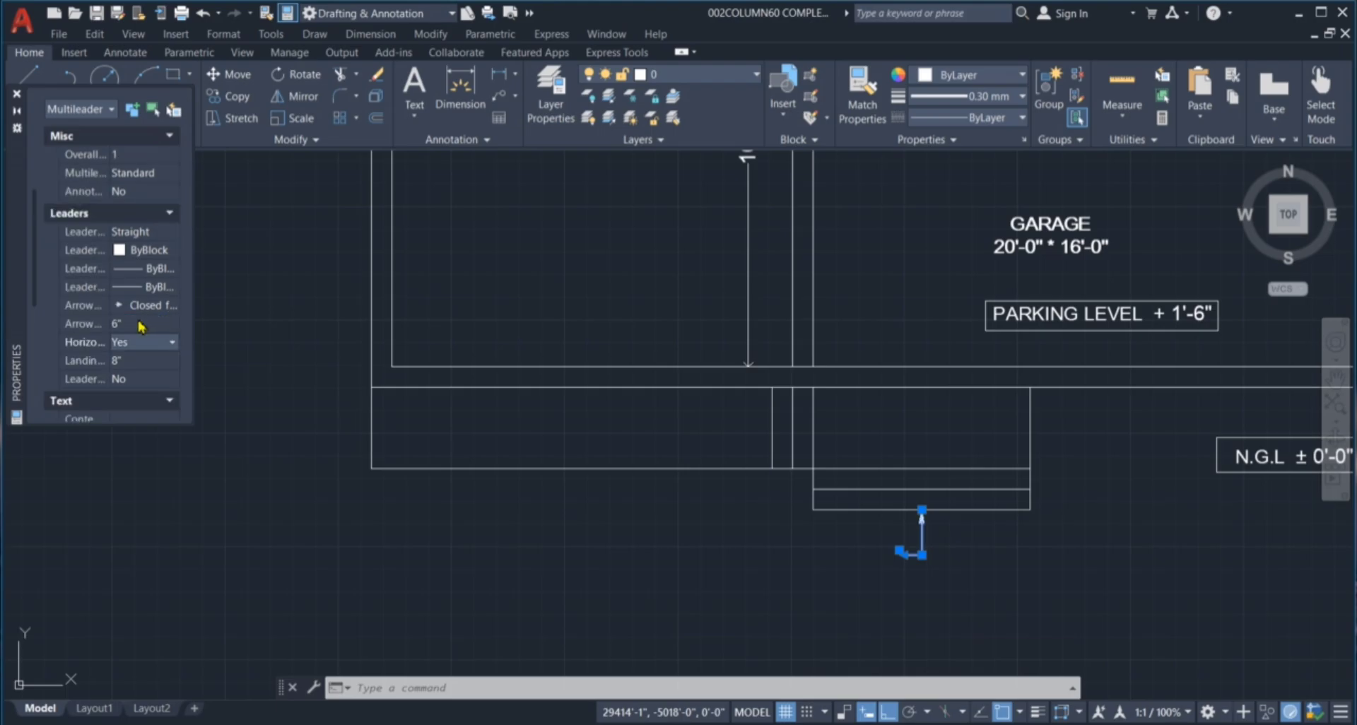
# Change the porch leader's arrowhead to Right angle and its arrowhead size to 8".
pyautogui.click(170, 306)
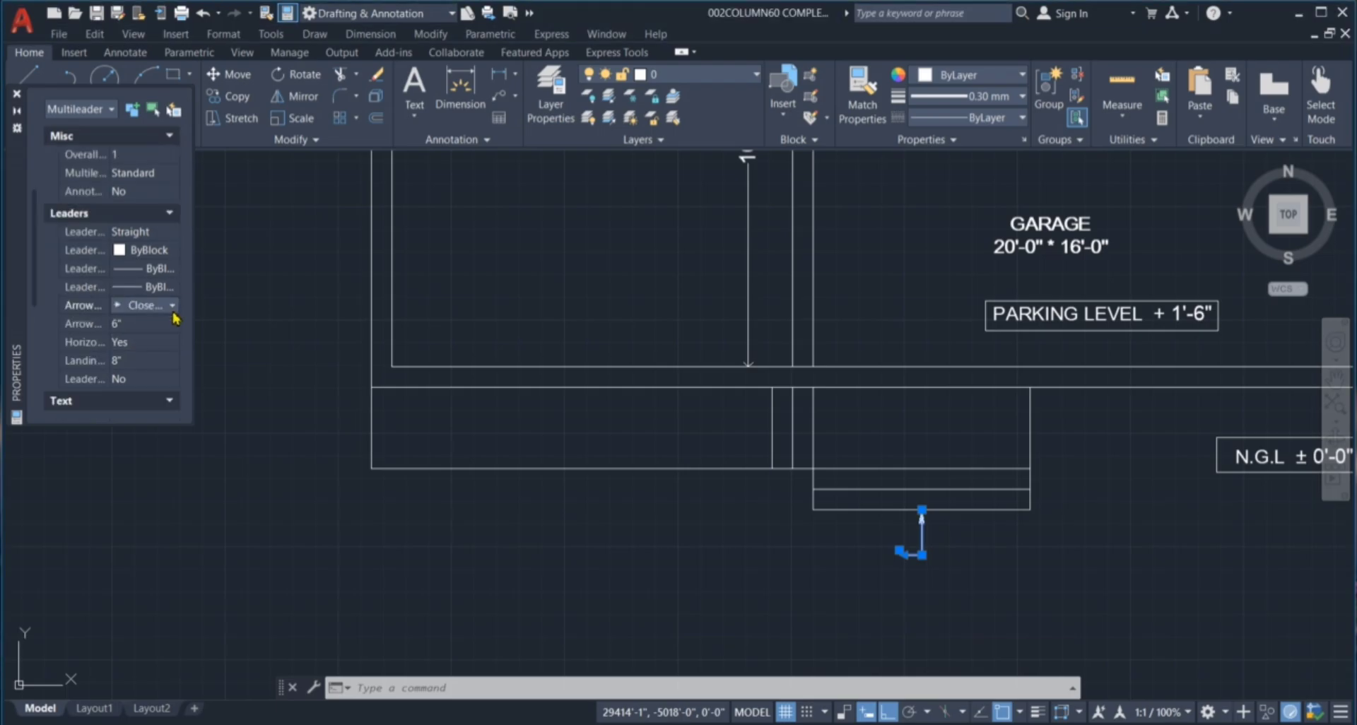
pyautogui.click(172, 305)
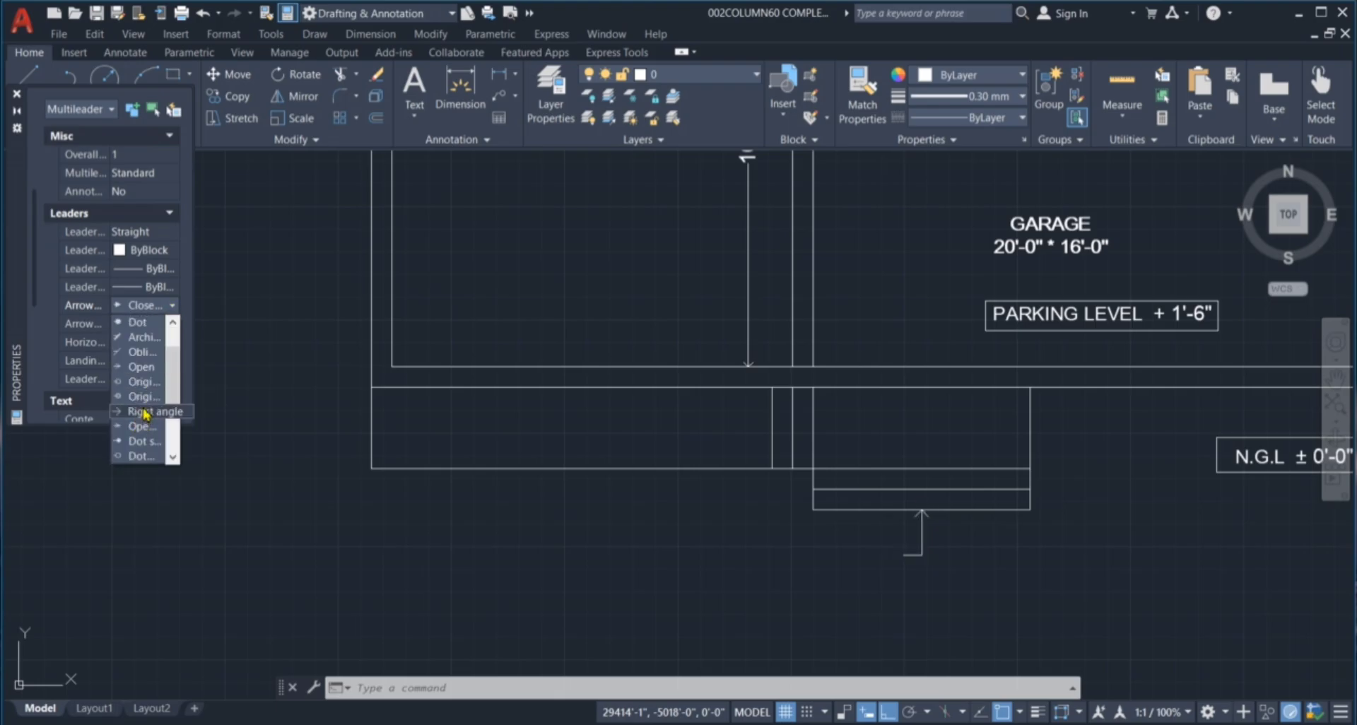
pyautogui.click(145, 412)
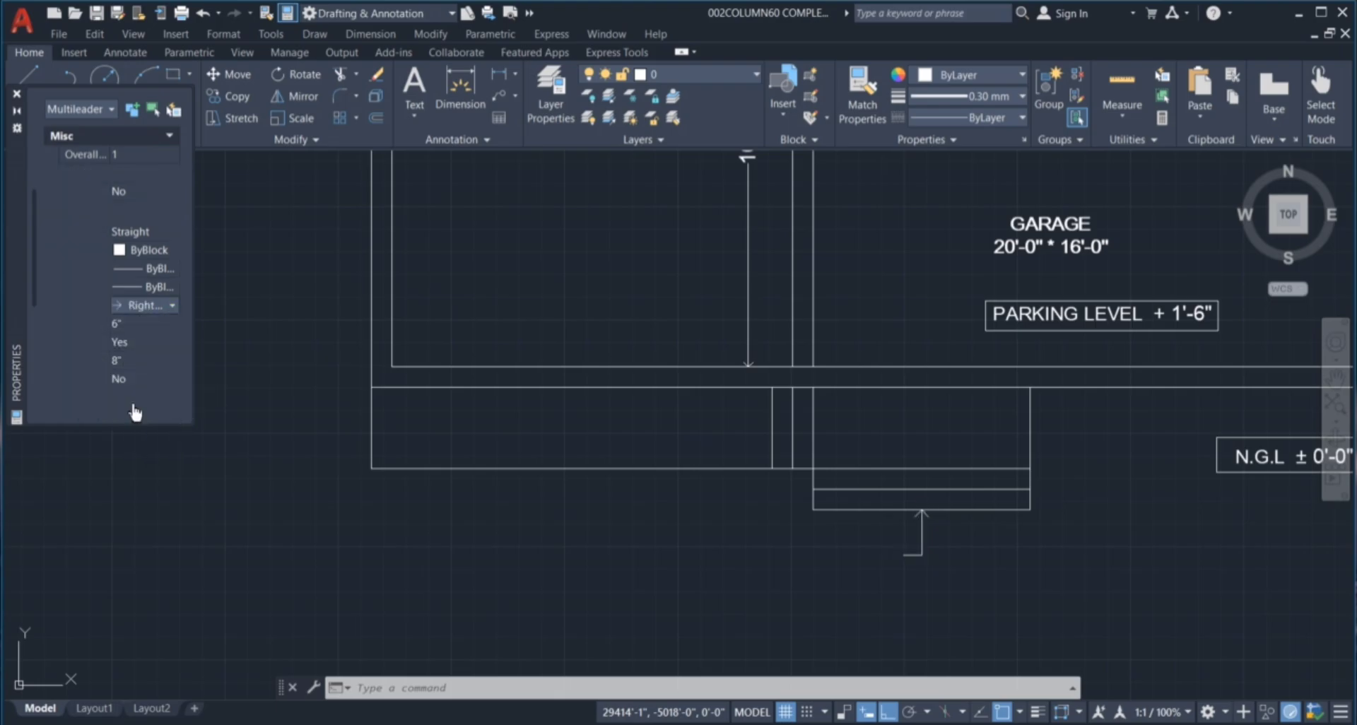
pyautogui.click(153, 325)
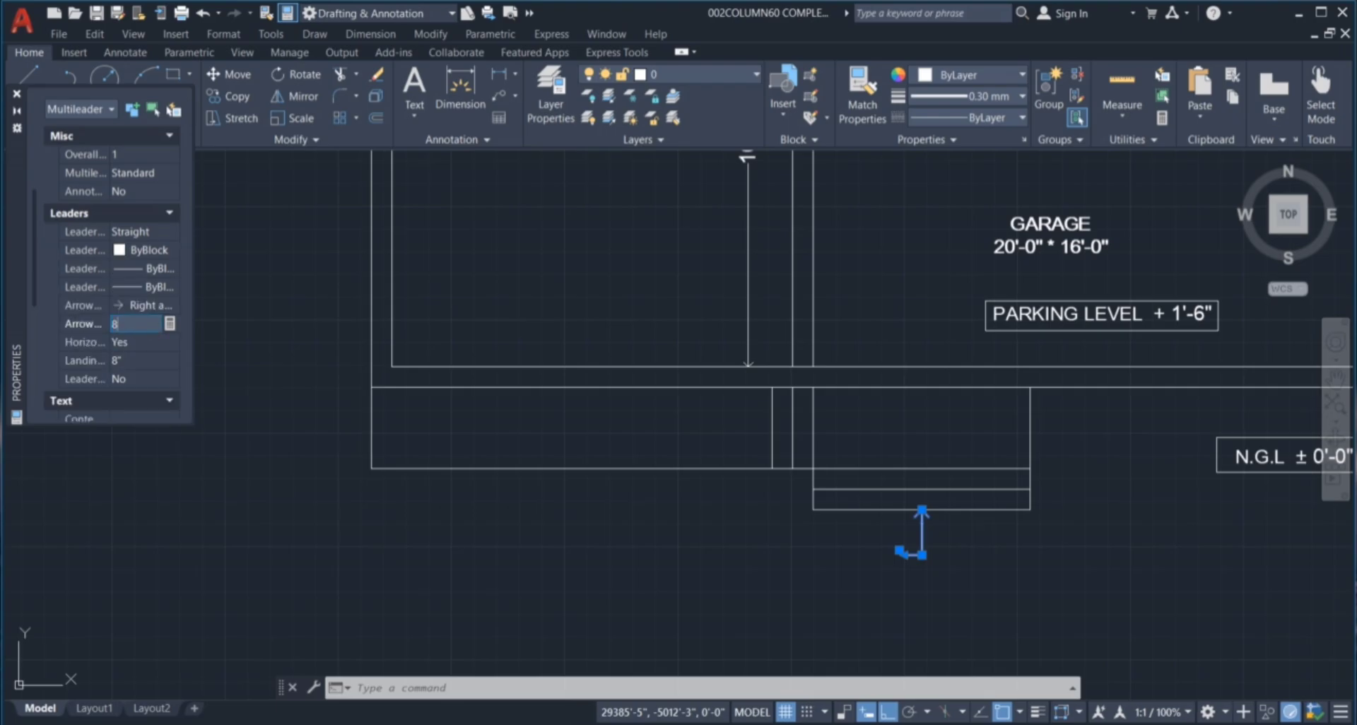
pyautogui.click(154, 334)
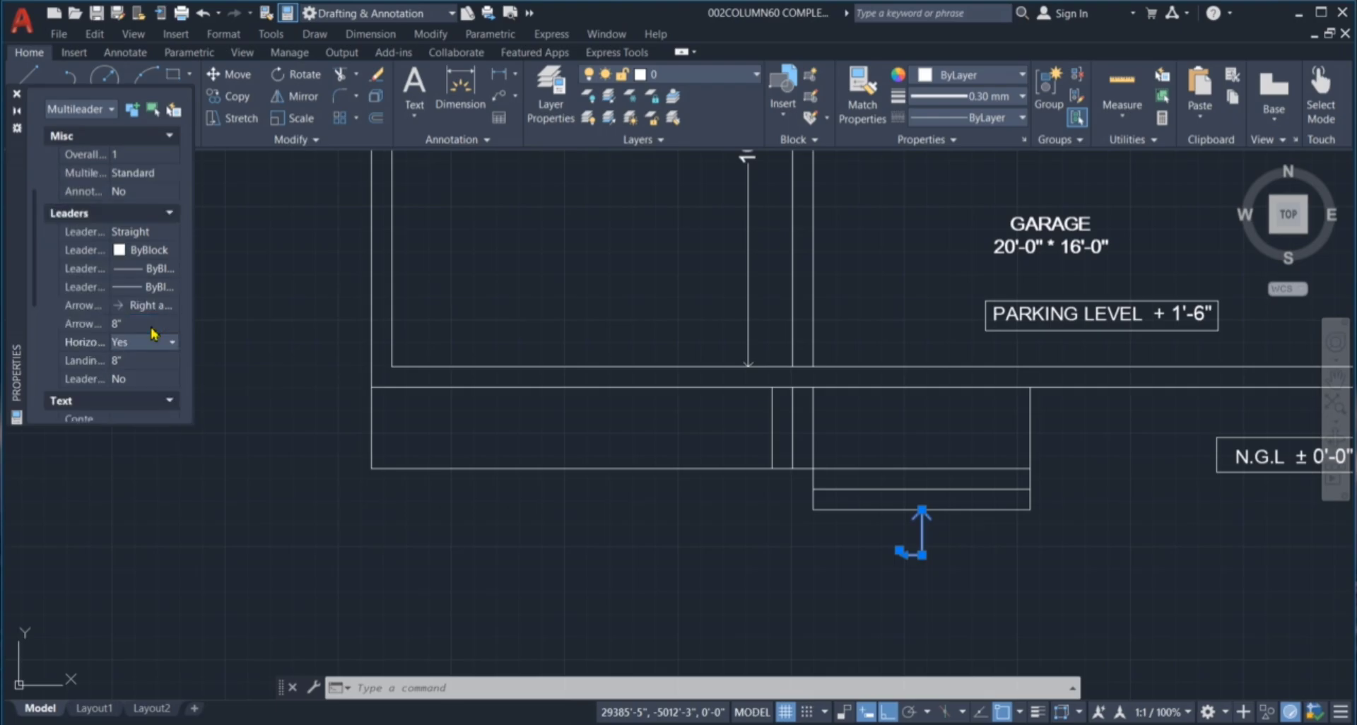
# Set the porch leader's landing distance to 0 and close its properties.
pyautogui.scroll(6, 950, 562)
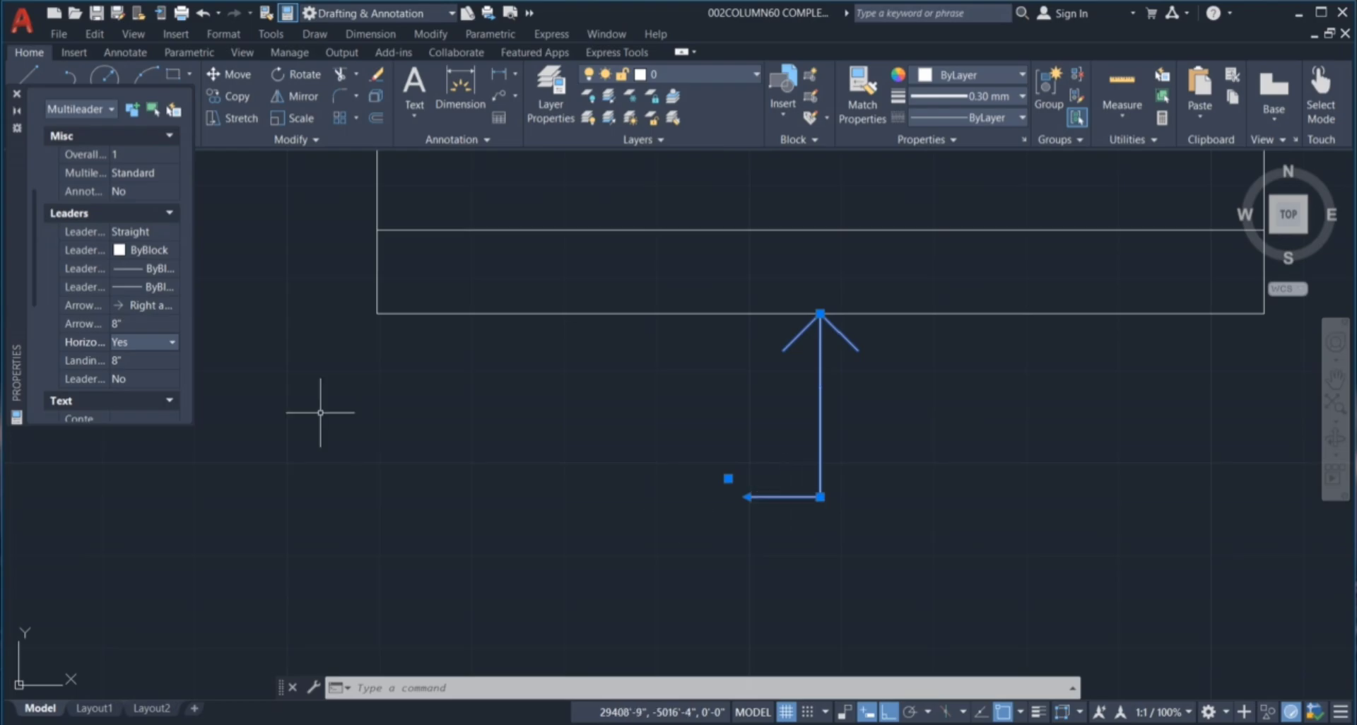
pyautogui.click(153, 361)
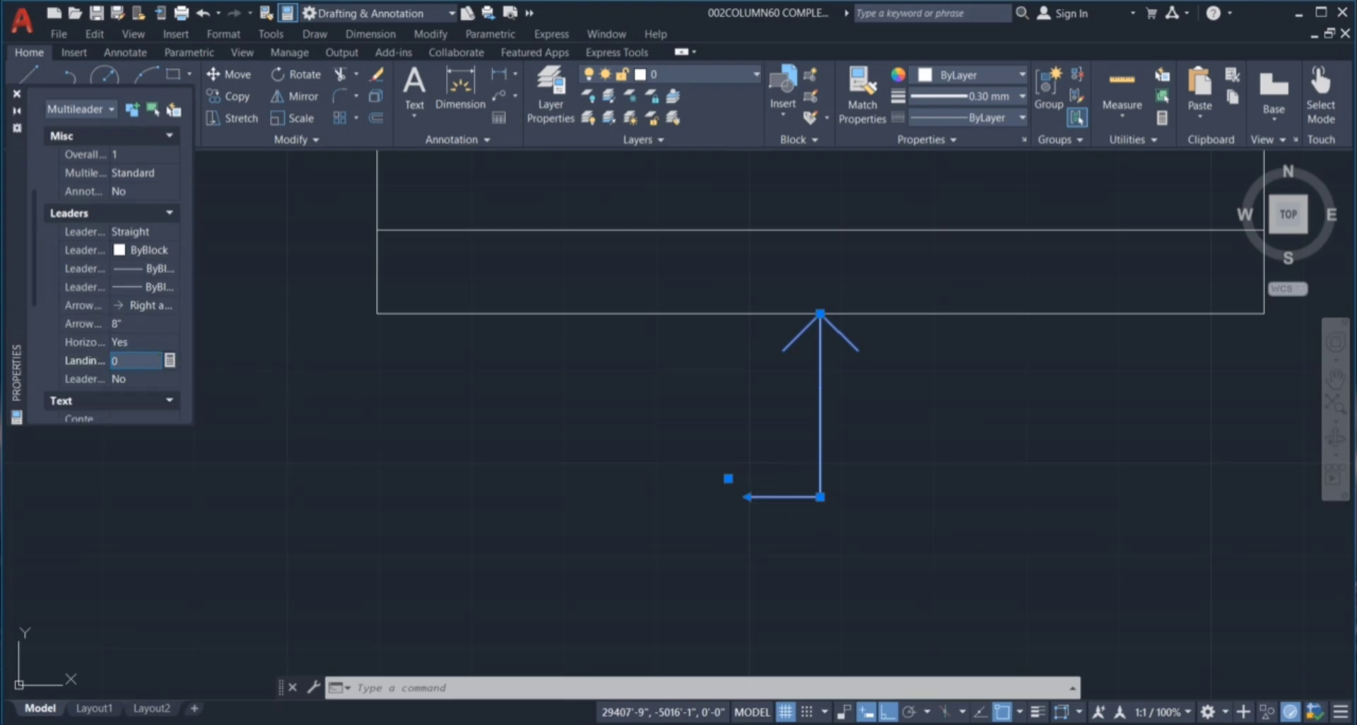
pyautogui.write('0')
pyautogui.press('Return')
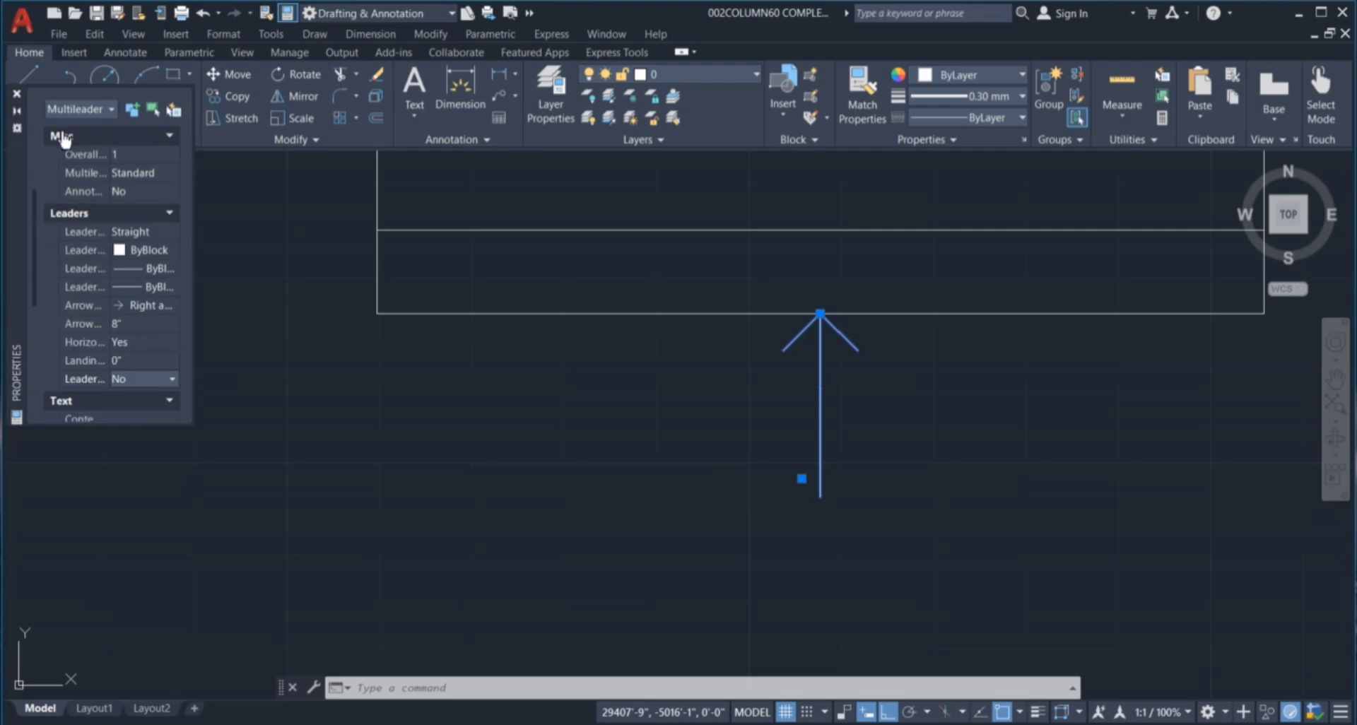
pyautogui.click(17, 94)
pyautogui.scroll(-5, 858, 434)
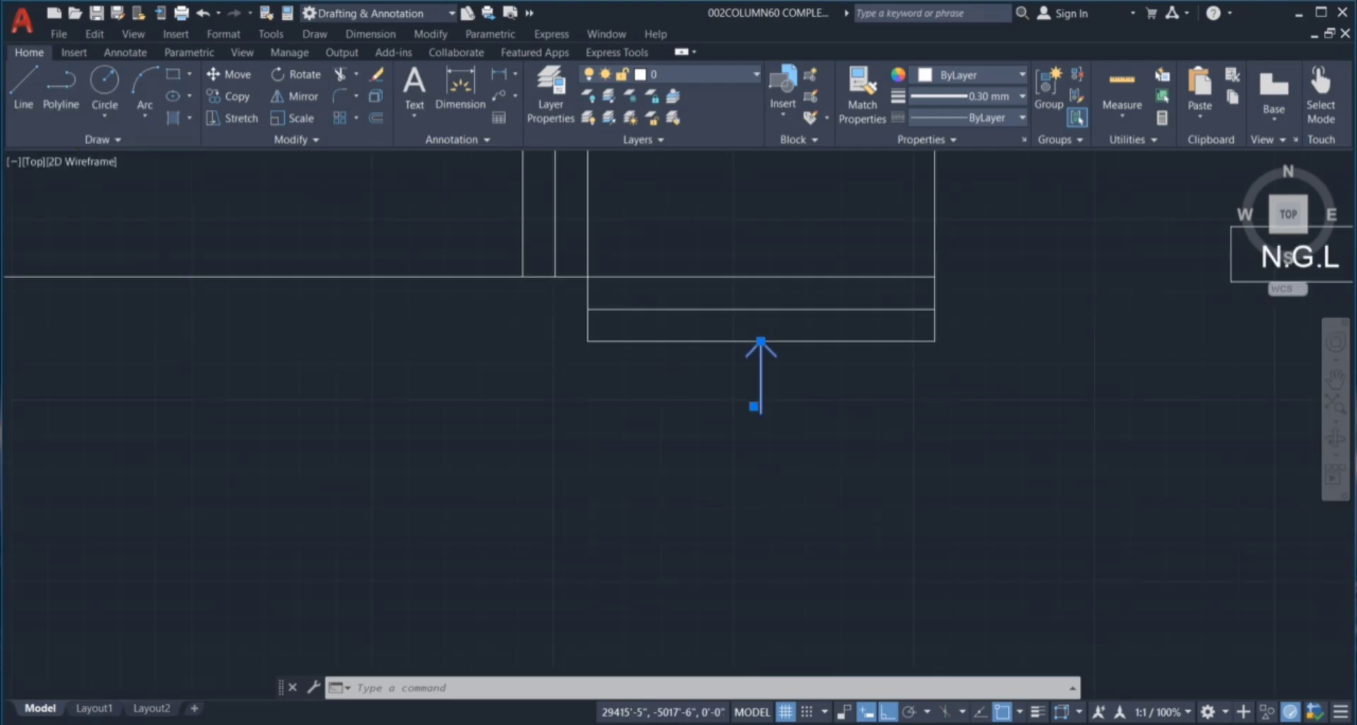
pyautogui.scroll(-2, 853, 436)
pyautogui.scroll(4, 823, 438)
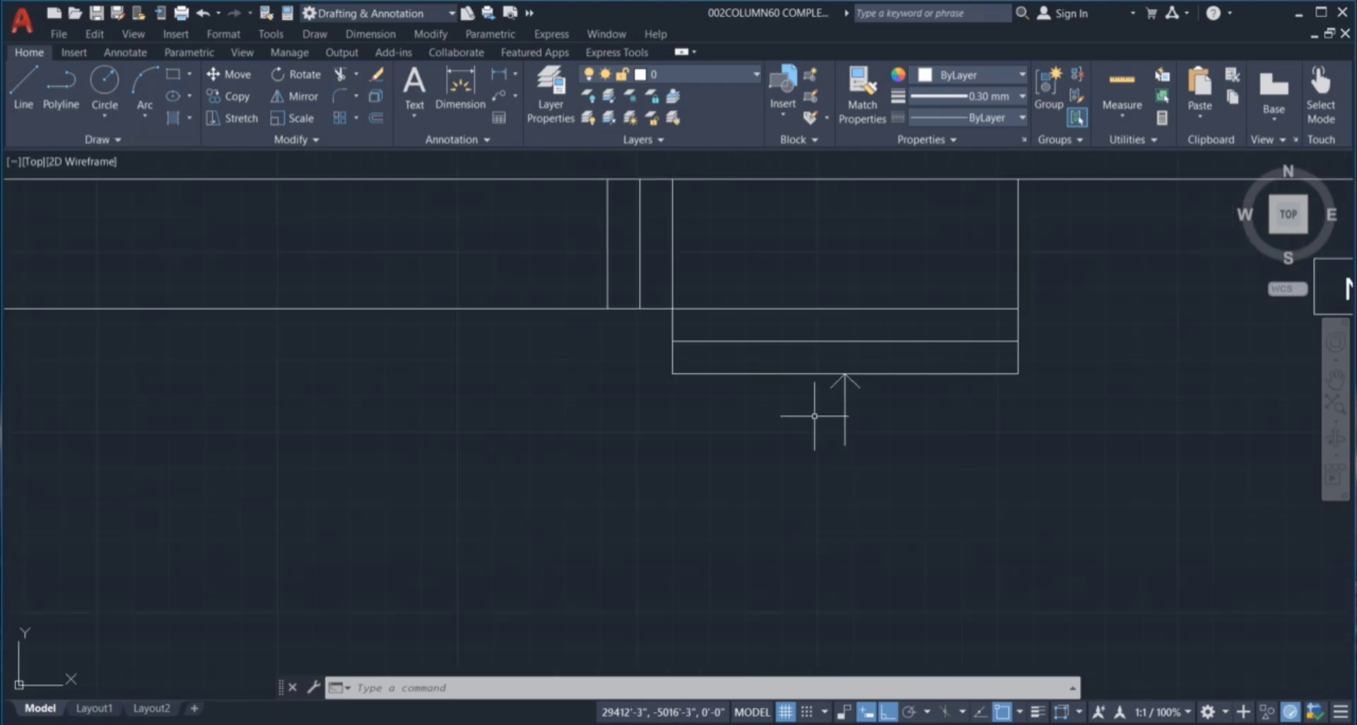
pyautogui.scroll(-4, 919, 445)
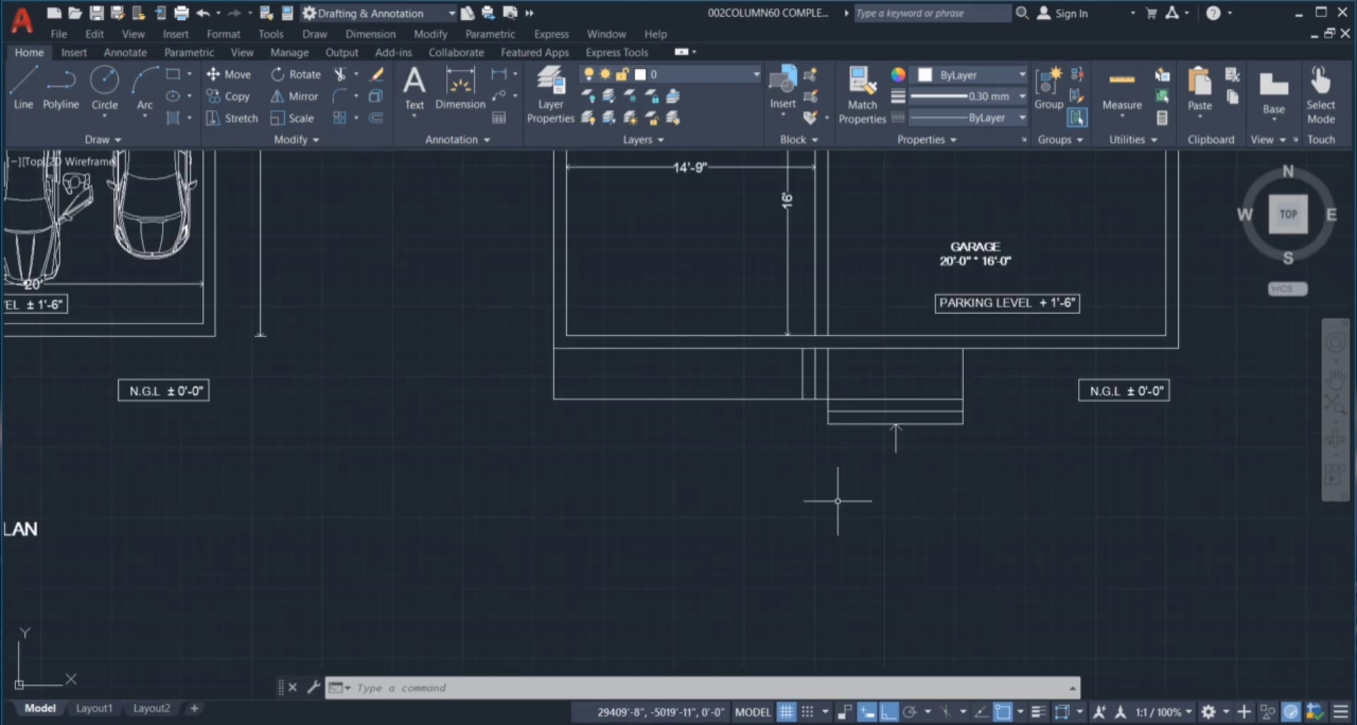
pyautogui.click(825, 448)
pyautogui.click(1000, 508)
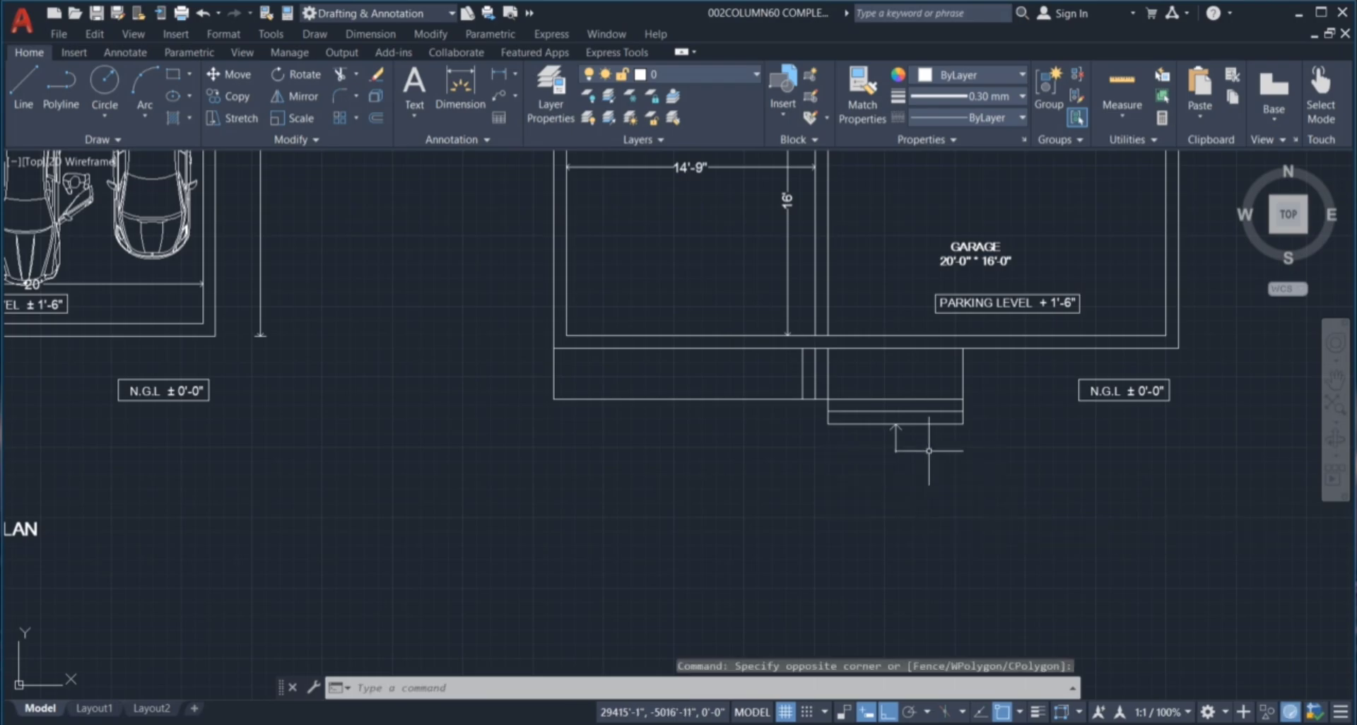
pyautogui.press('Escape')
pyautogui.press('Escape')
pyautogui.press('Escape')
# Examine the green area and entrance labels with their arrows, and compare the garage, living room and lobby areas with the reference plan.
pyautogui.scroll(-2, 847, 488)
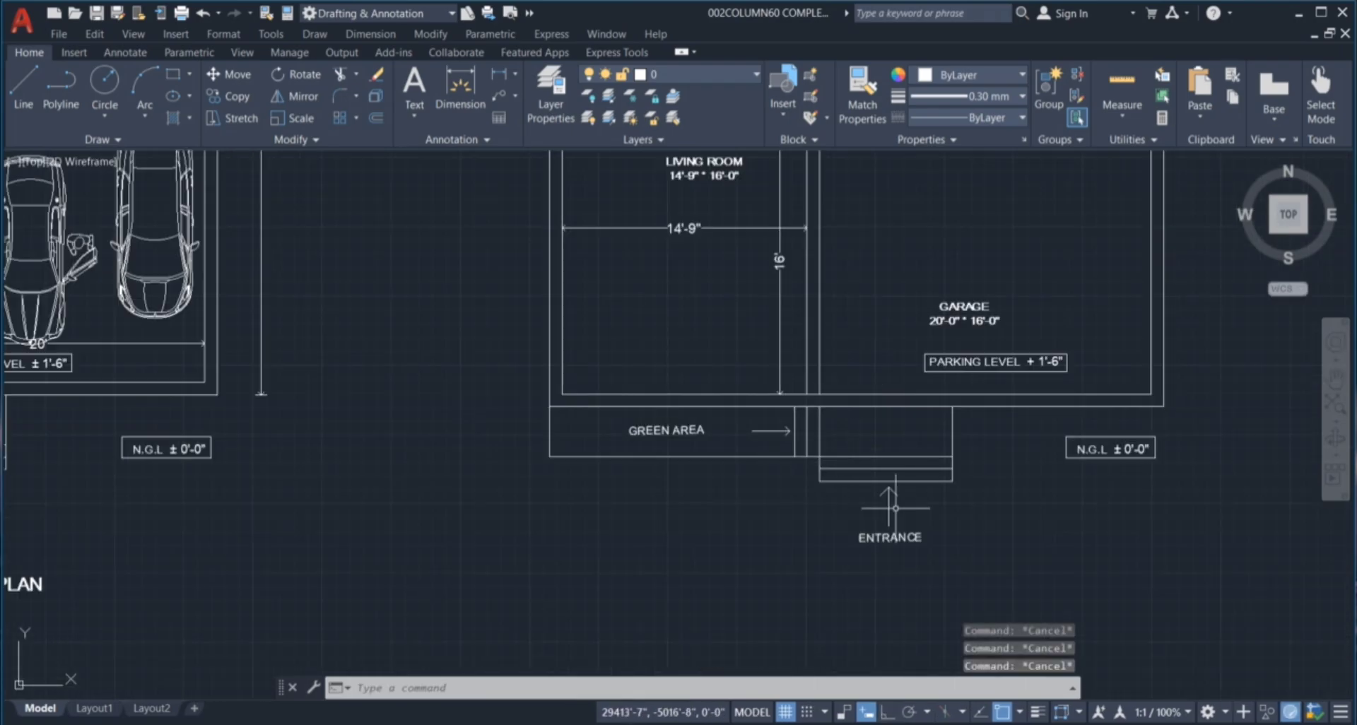
pyautogui.scroll(2, 914, 514)
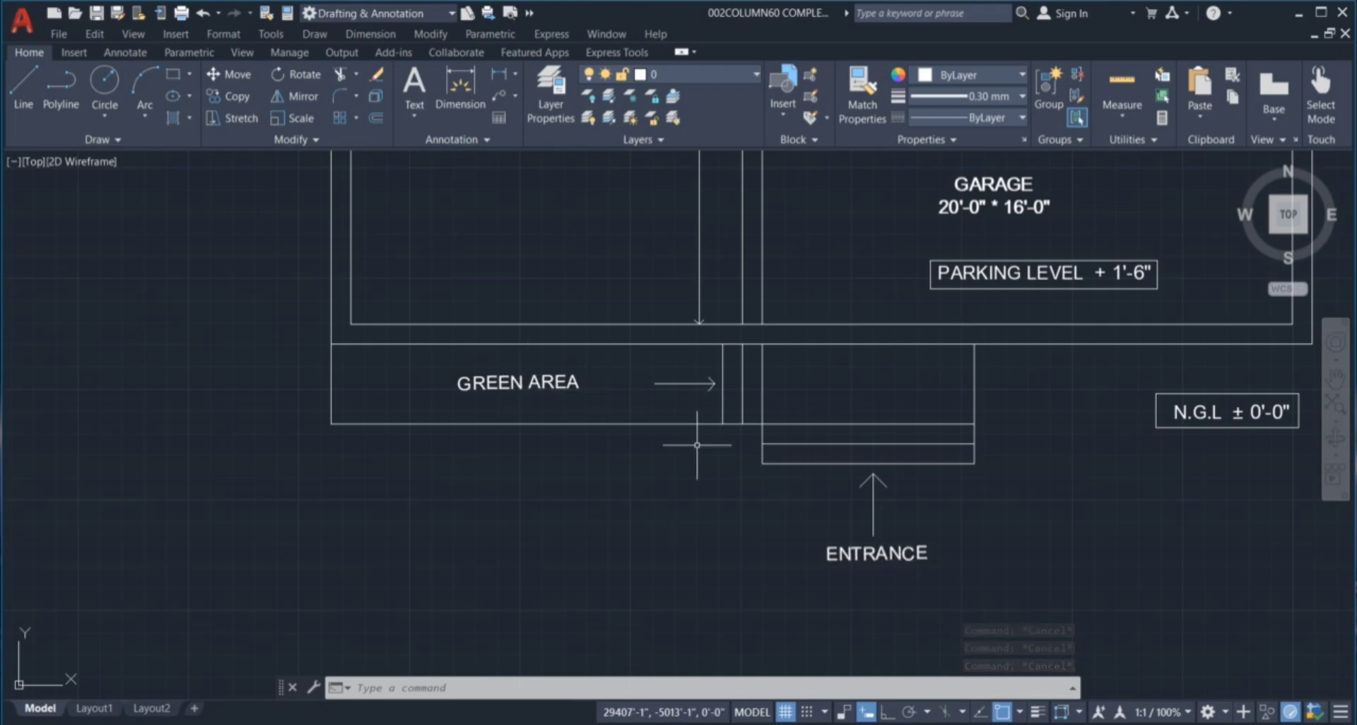
pyautogui.scroll(-2, 703, 444)
pyautogui.scroll(-4, 764, 435)
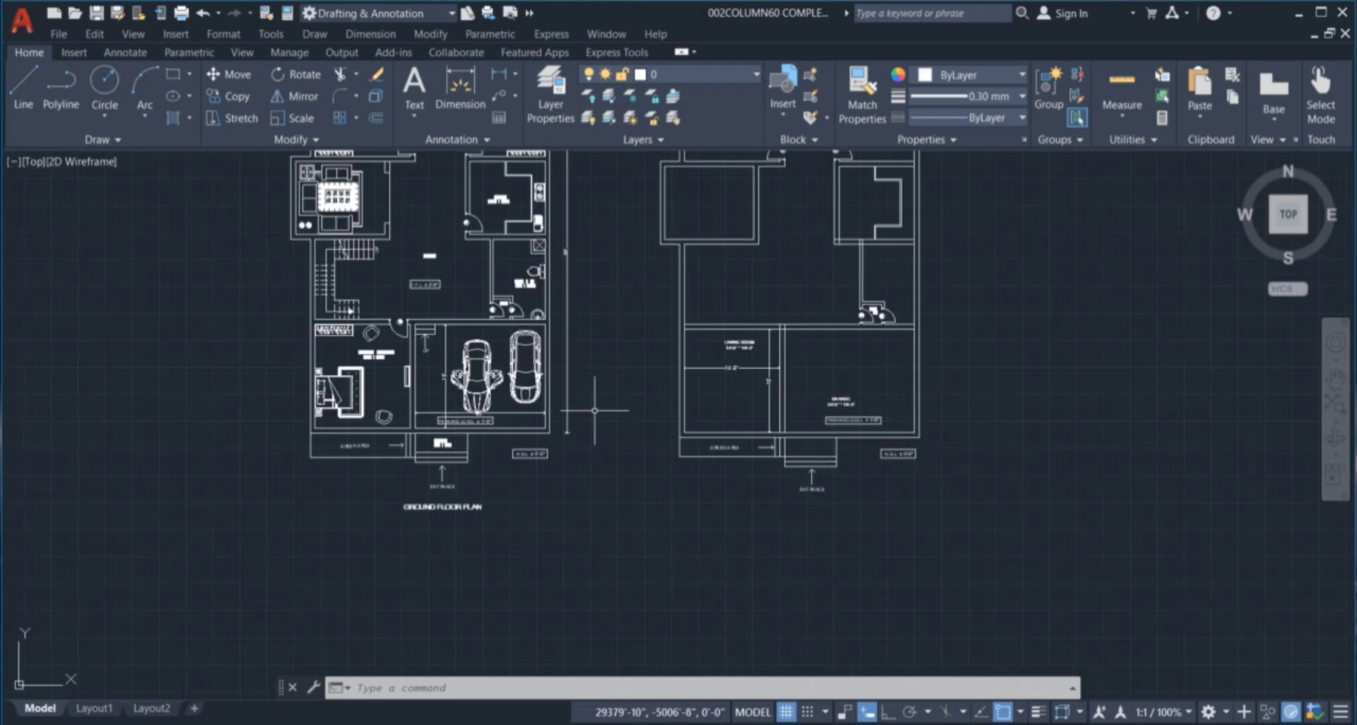
pyautogui.scroll(2, 758, 327)
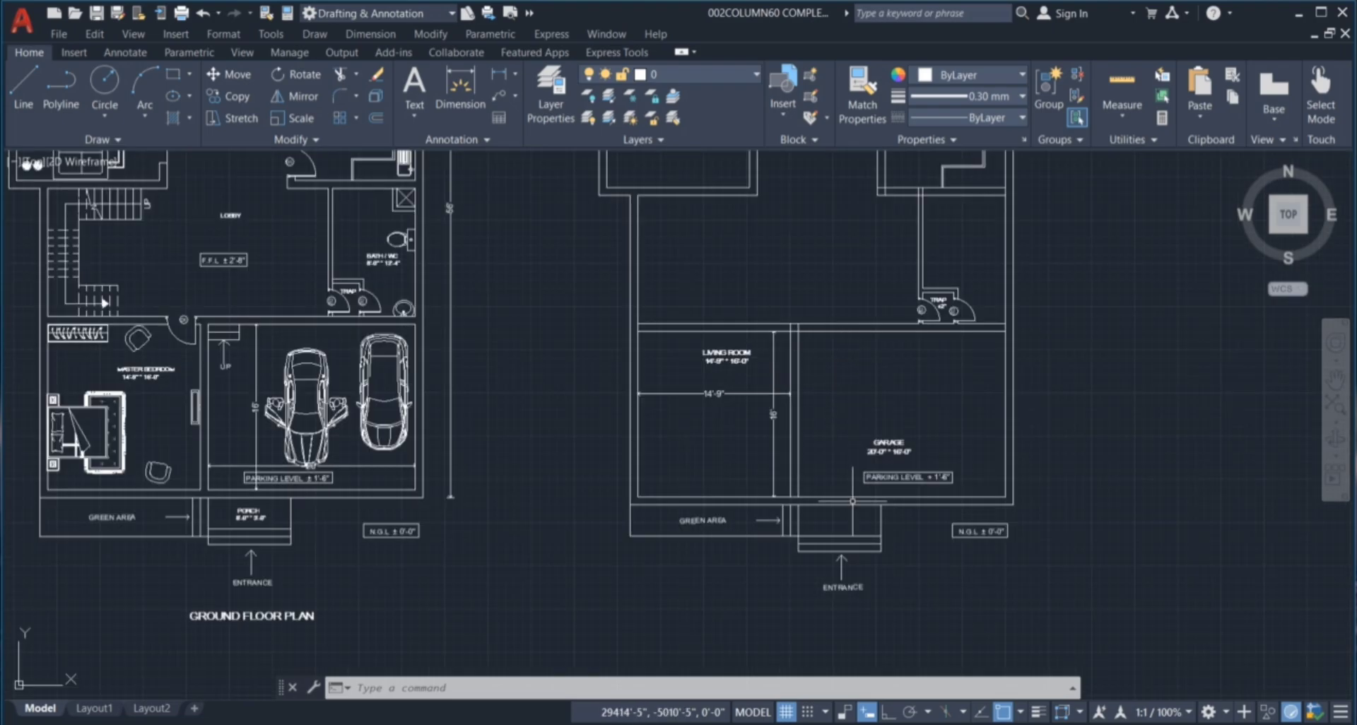
pyautogui.scroll(-2, 858, 420)
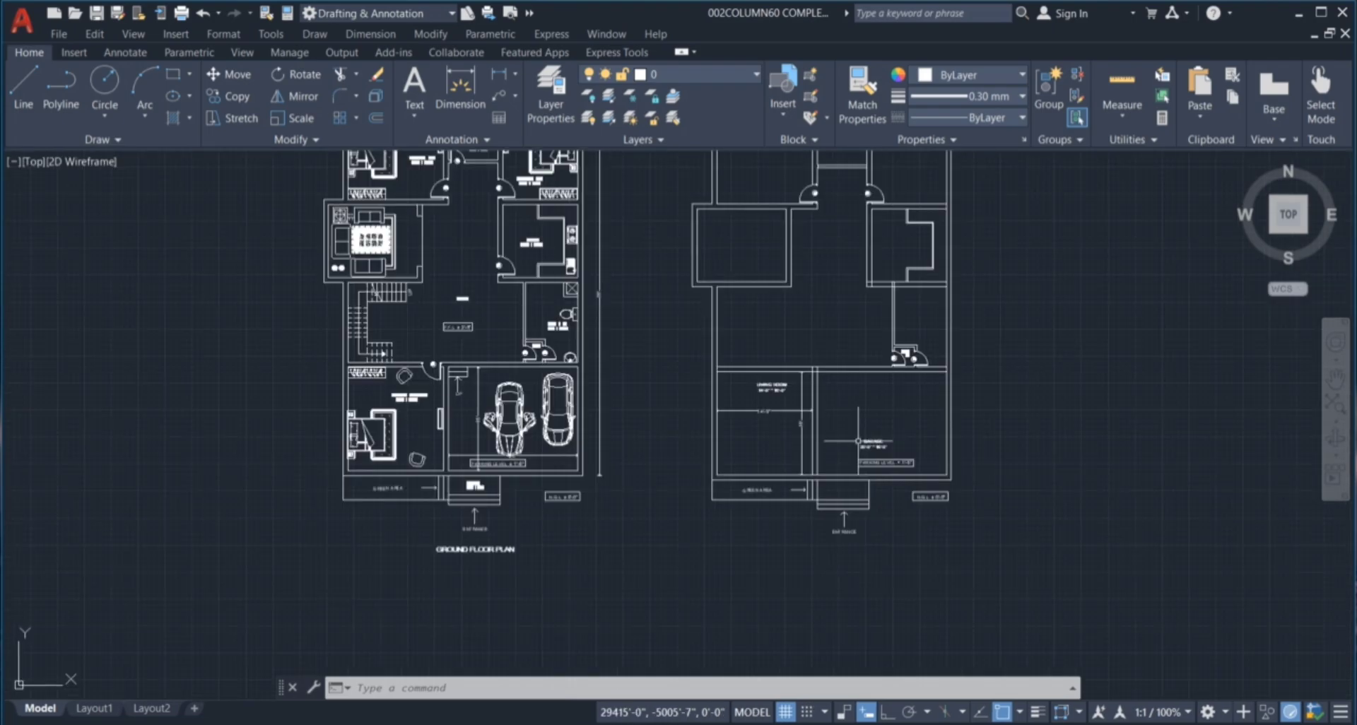
pyautogui.scroll(4, 882, 472)
pyautogui.scroll(1, 881, 472)
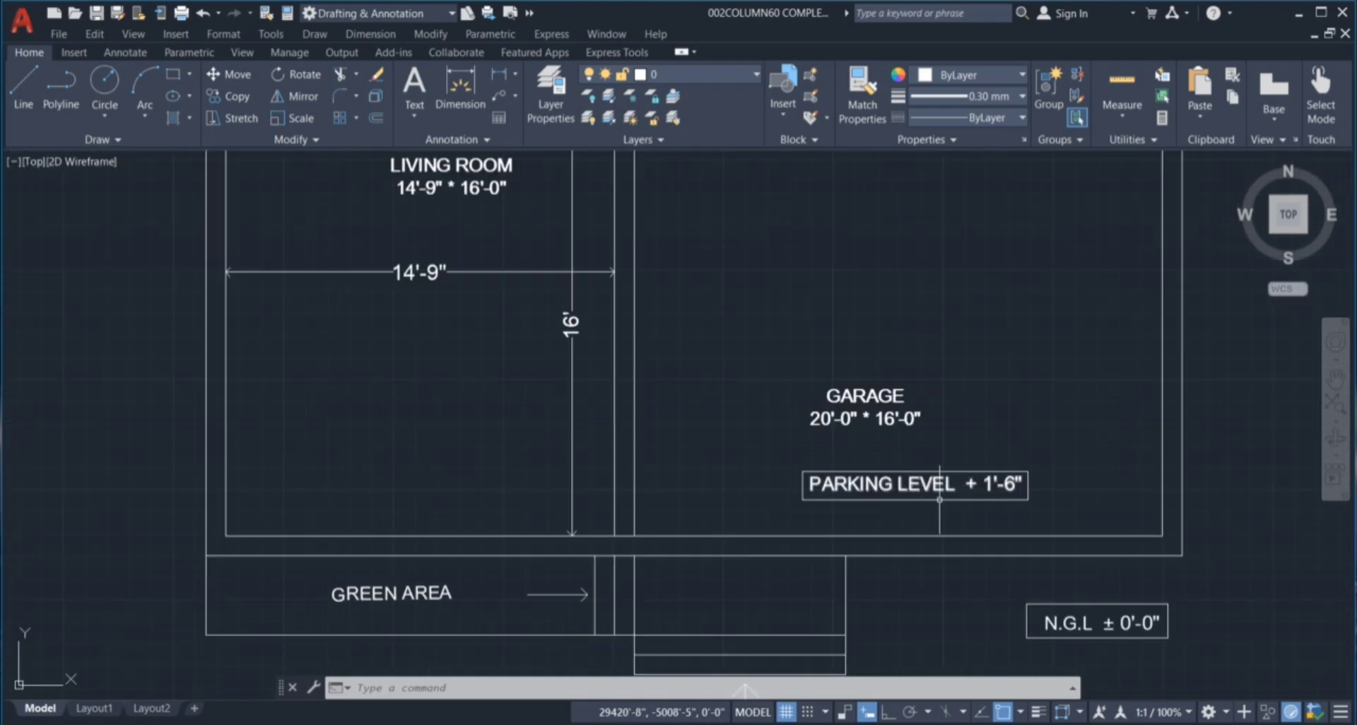
pyautogui.scroll(-1, 949, 529)
pyautogui.scroll(-2, 982, 566)
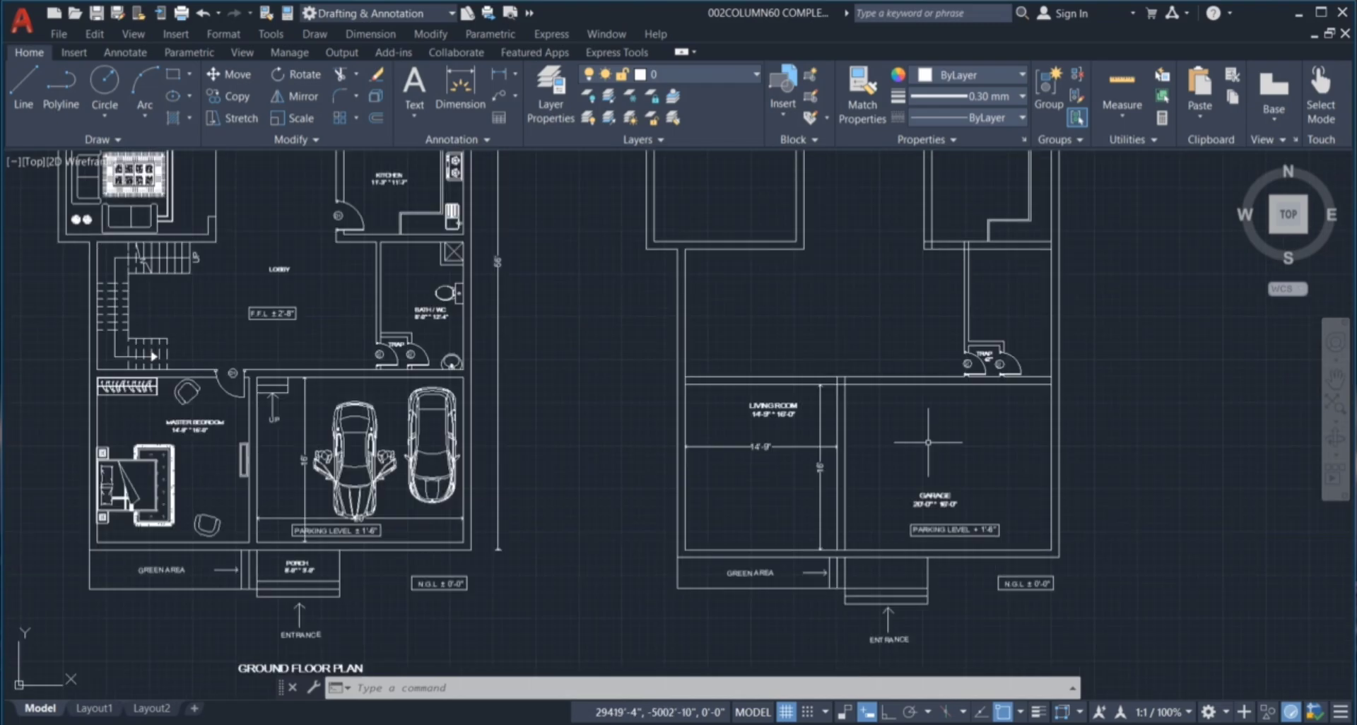
pyautogui.scroll(5, 872, 349)
pyautogui.click(781, 294)
pyautogui.scroll(-2, 912, 378)
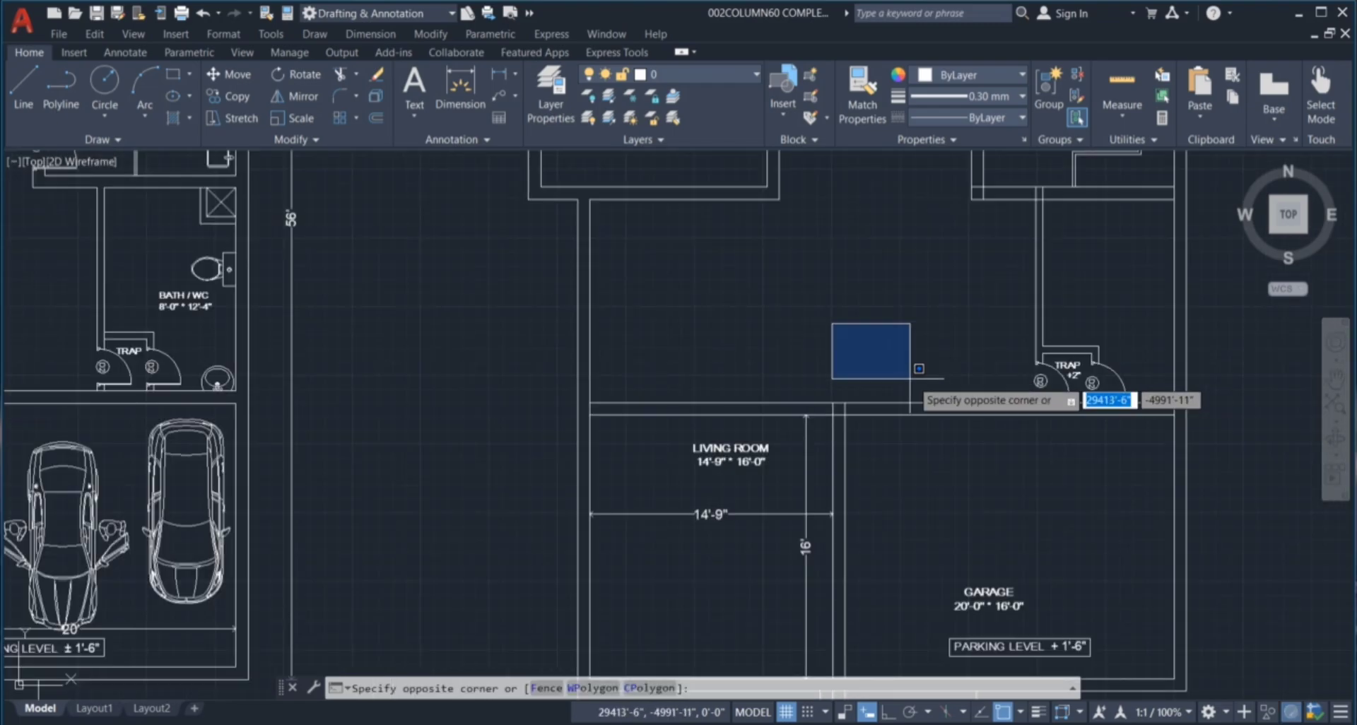
pyautogui.scroll(-1, 963, 320)
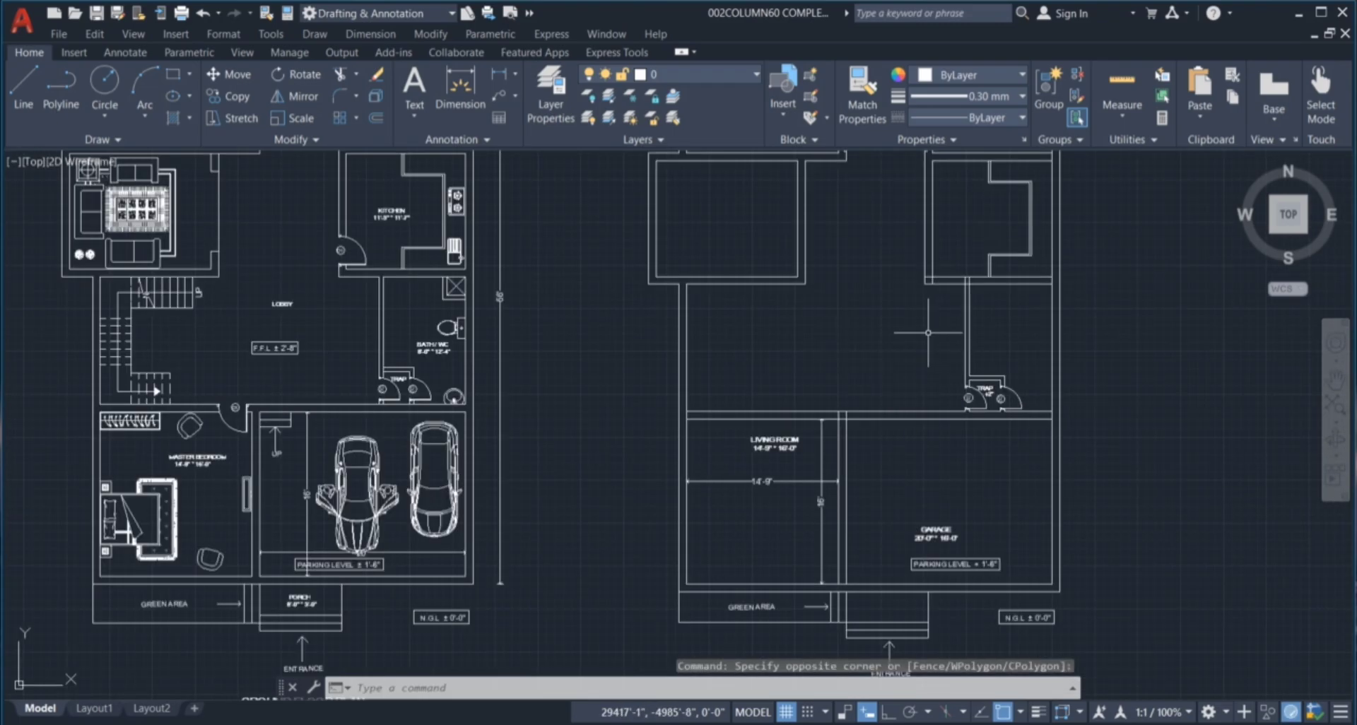
pyautogui.click(802, 329)
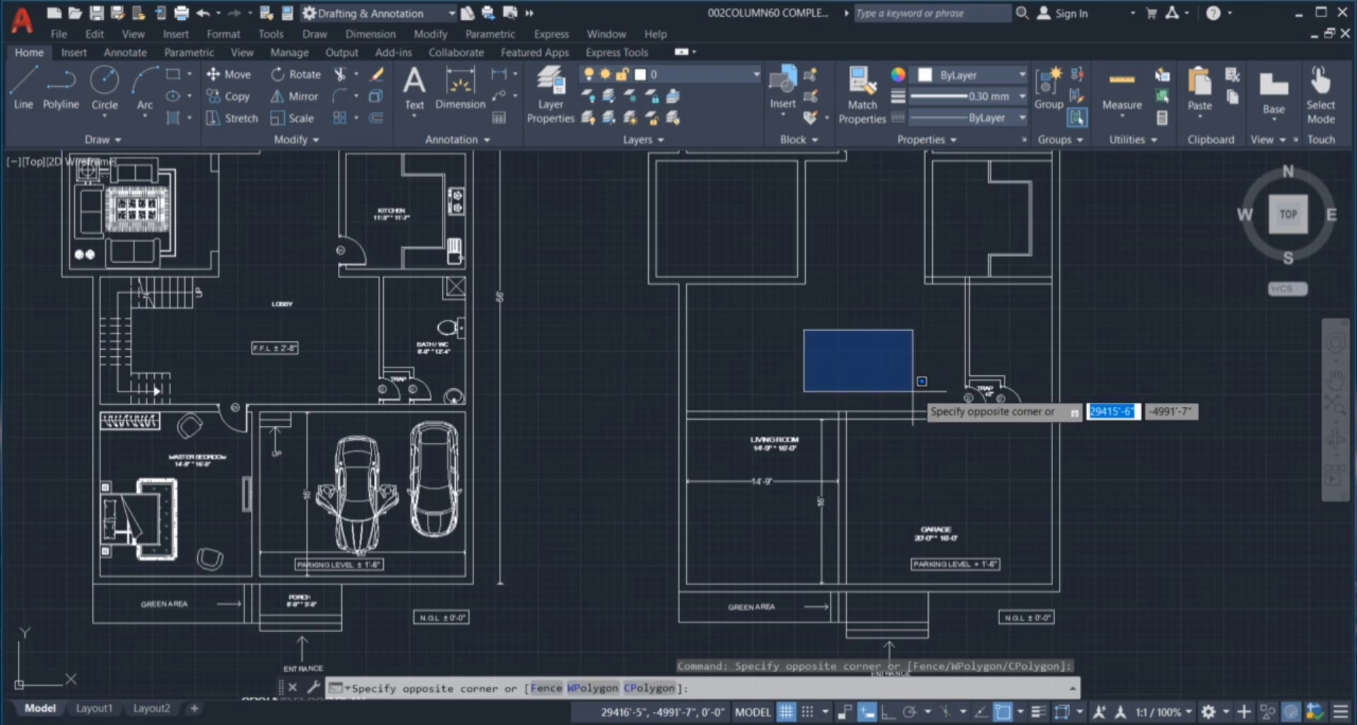
pyautogui.click(891, 390)
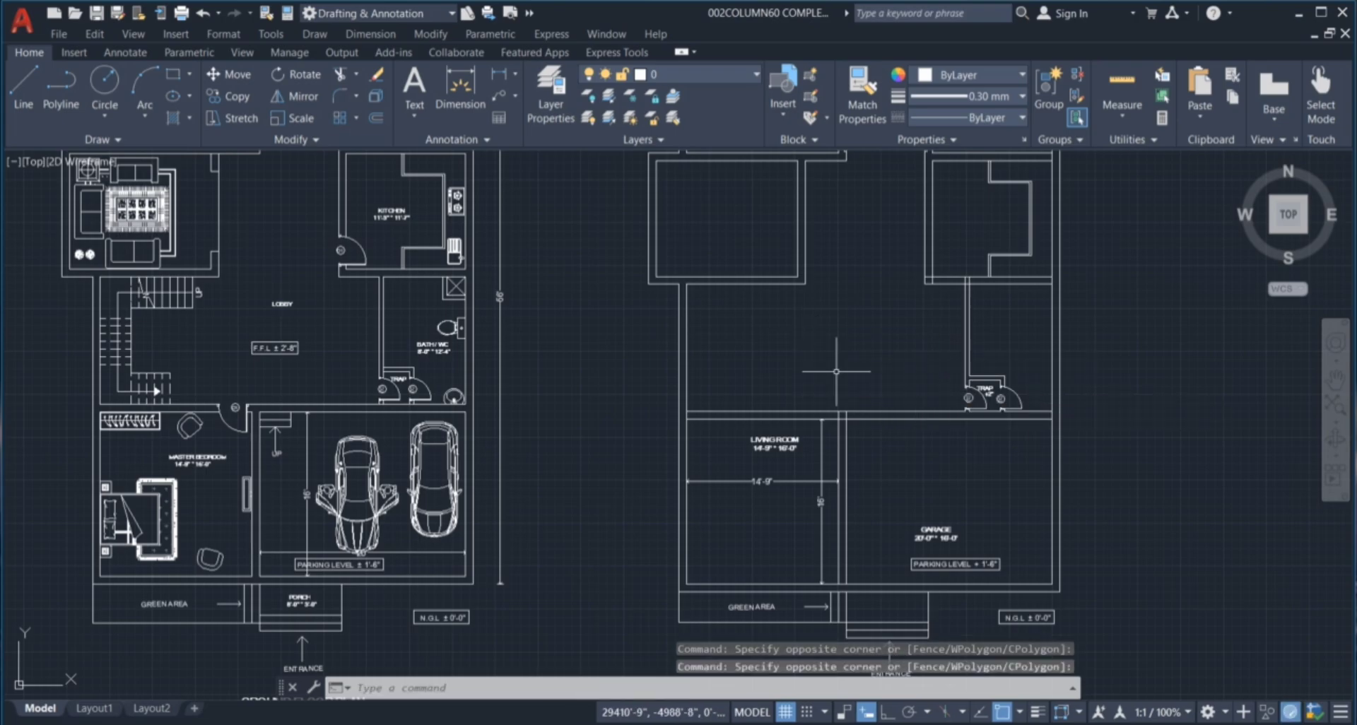
pyautogui.click(880, 454)
pyautogui.click(951, 503)
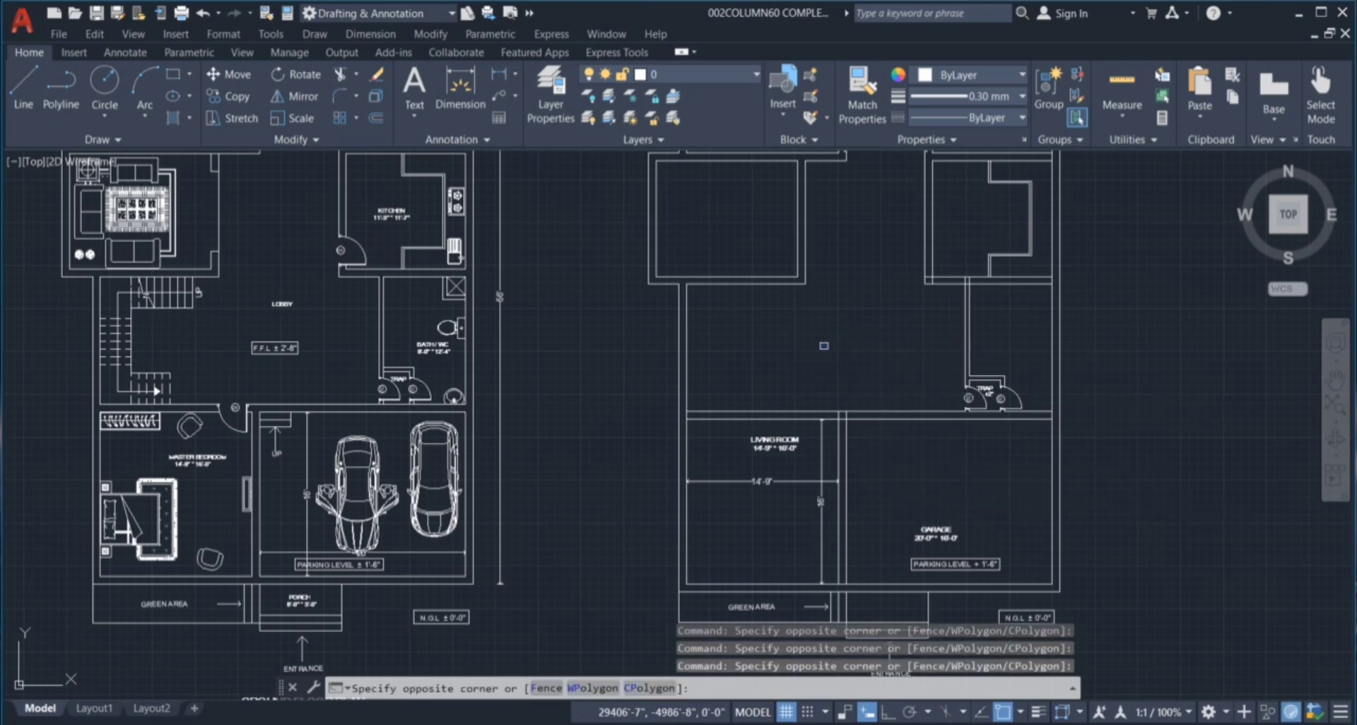
pyautogui.click(894, 387)
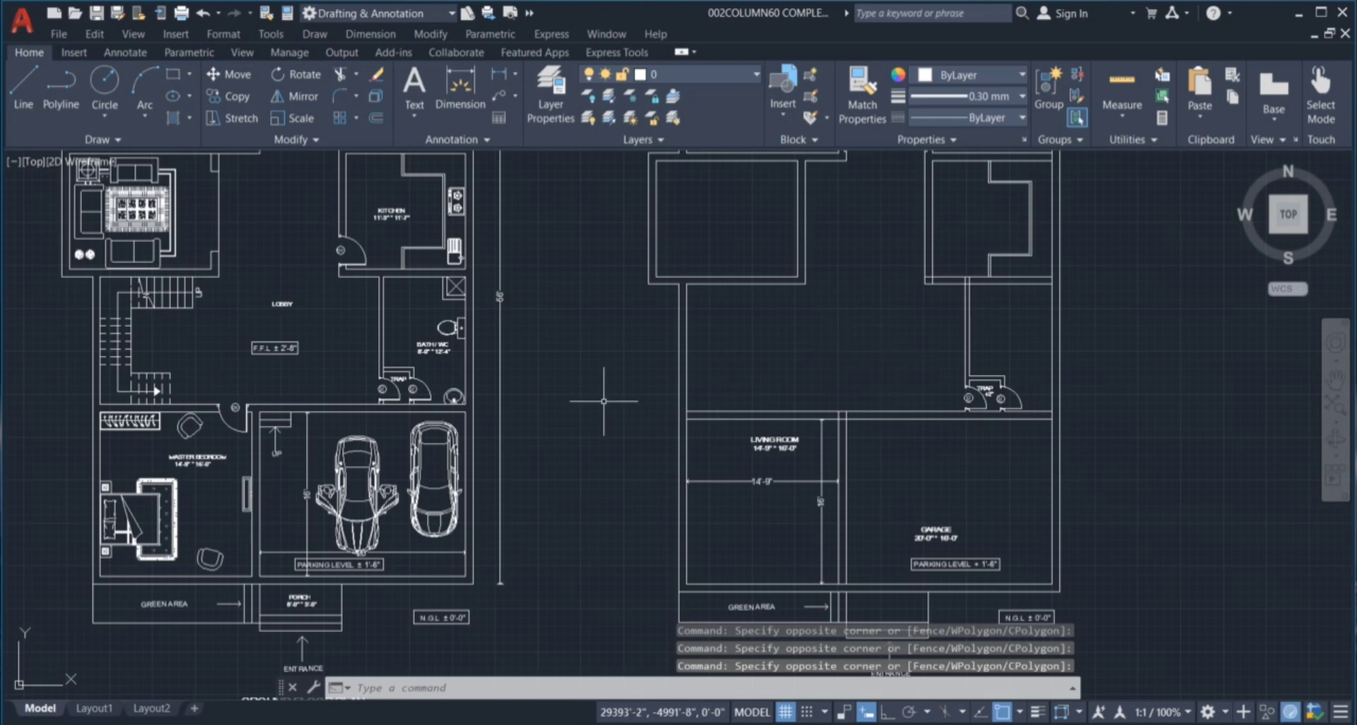
# Copy the boxed F.F.L level label from the reference plan's lobby into the lobby of the new plan.
pyautogui.scroll(4, 248, 366)
pyautogui.click(520, 381)
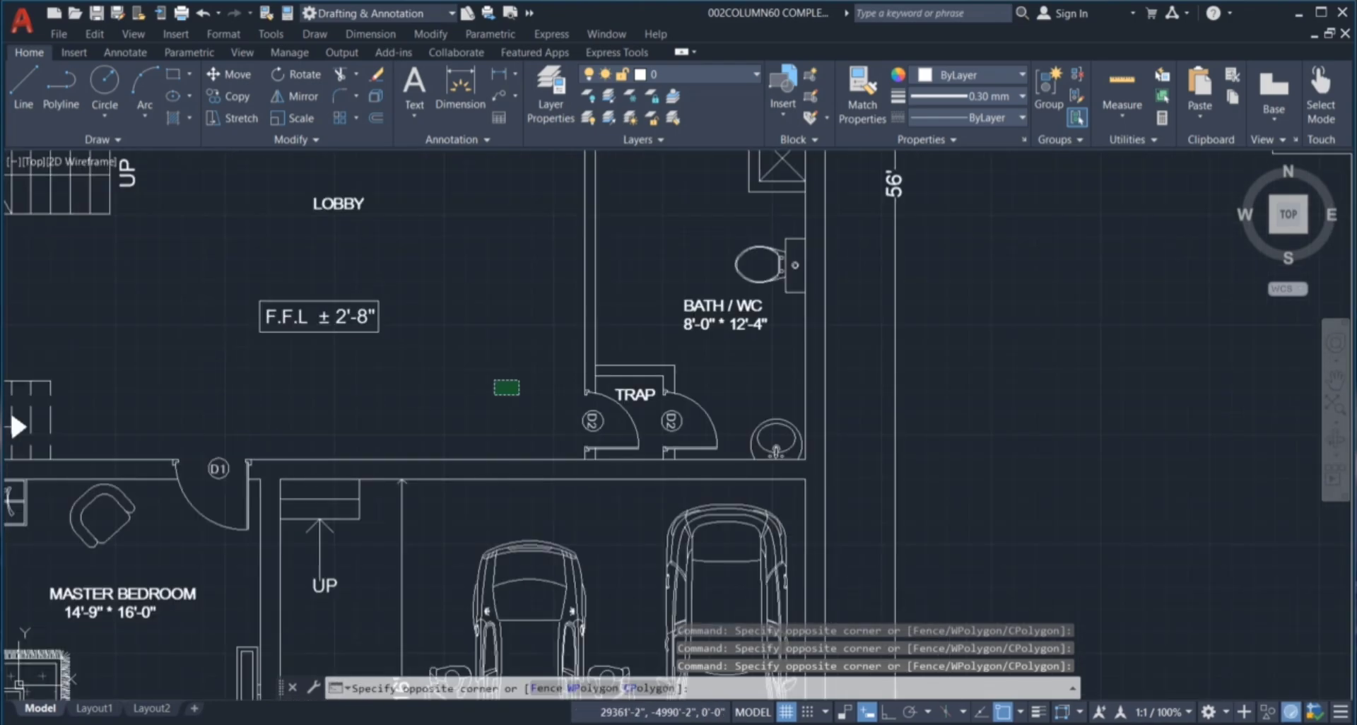
pyautogui.click(304, 295)
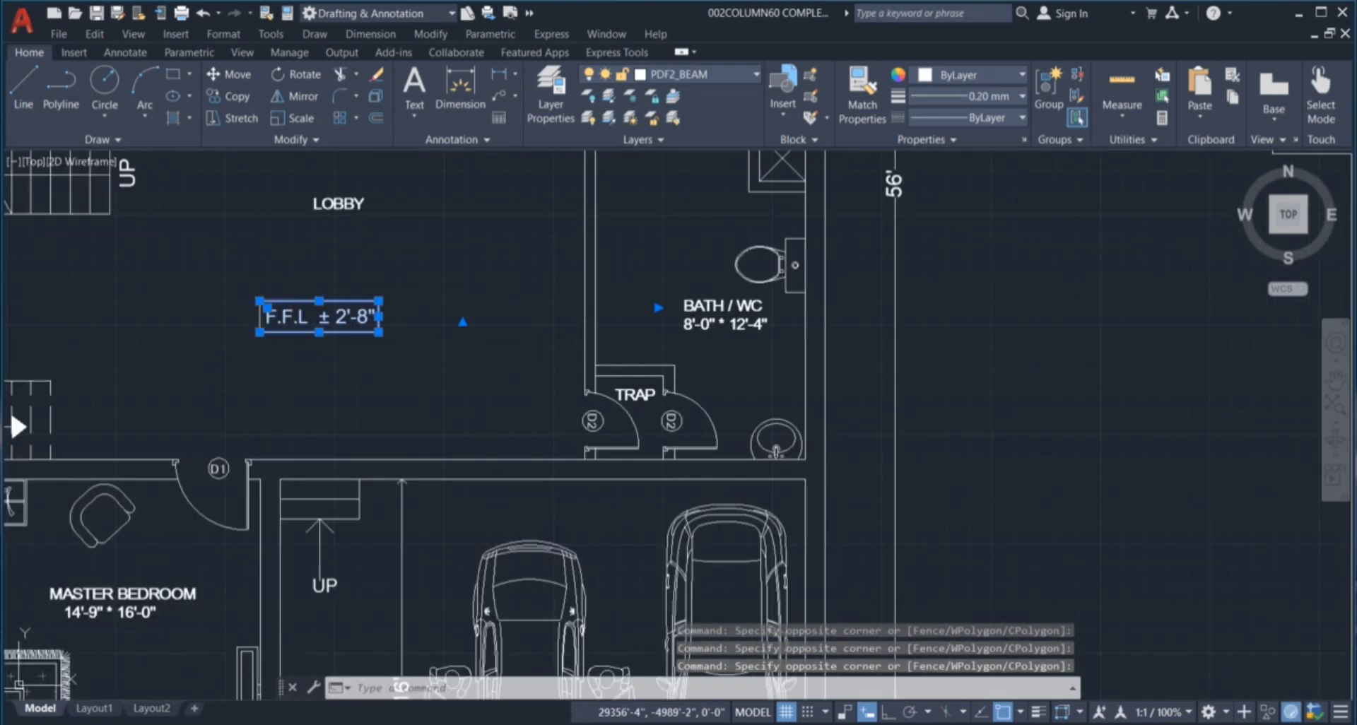
pyautogui.click(454, 379)
pyautogui.click(399, 349)
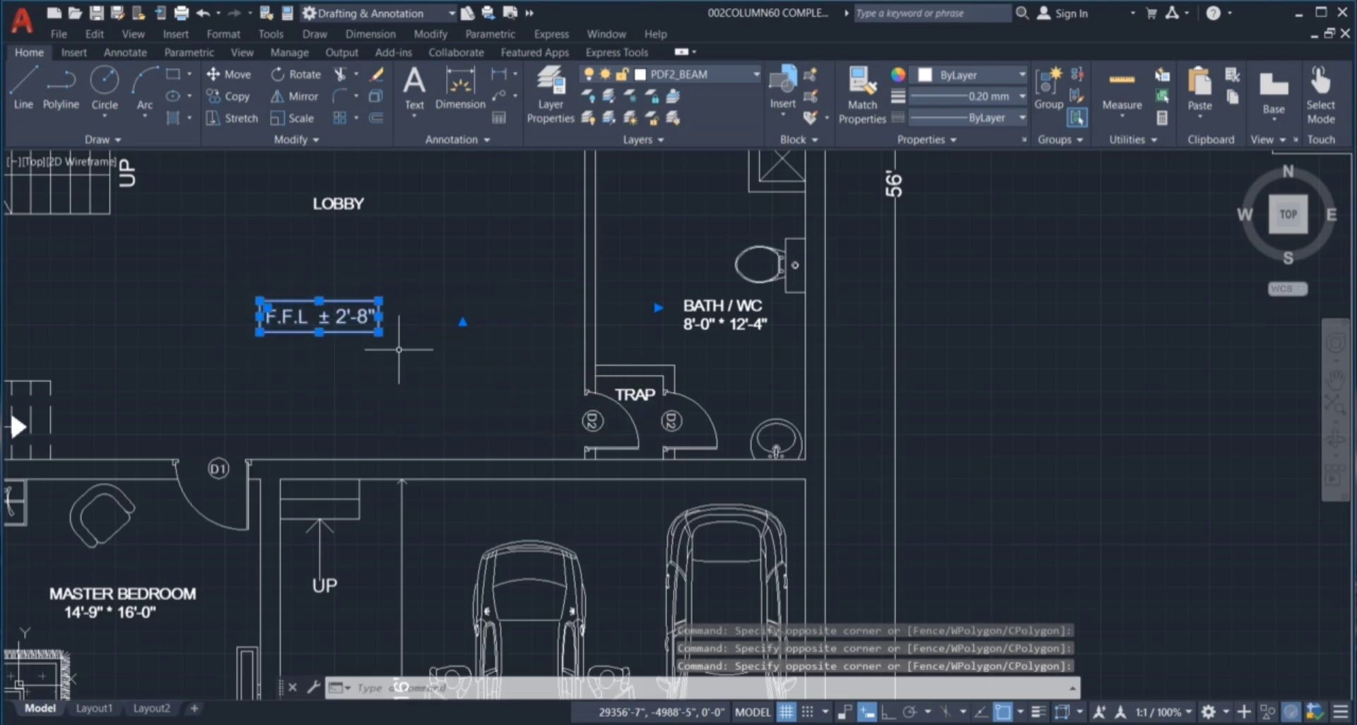
pyautogui.press('Return')
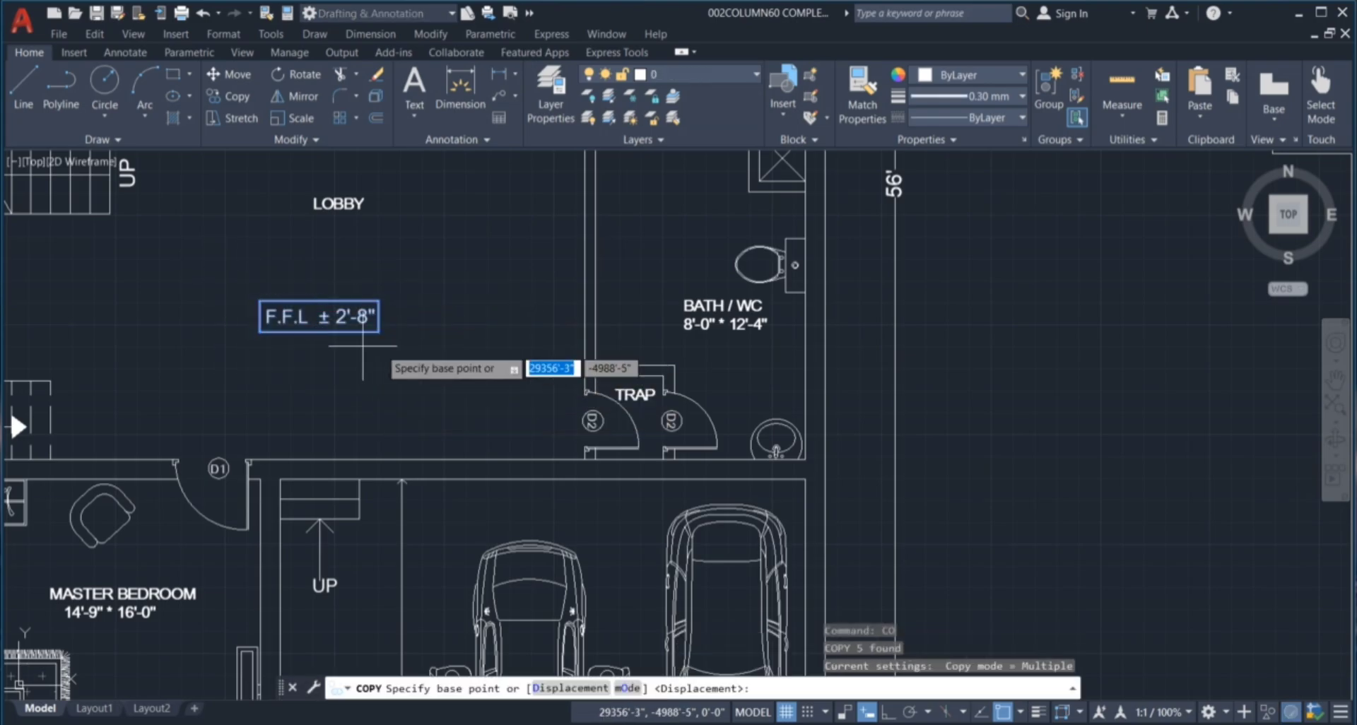
pyautogui.click(344, 316)
pyautogui.scroll(-10, 282, 313)
pyautogui.scroll(7, 560, 394)
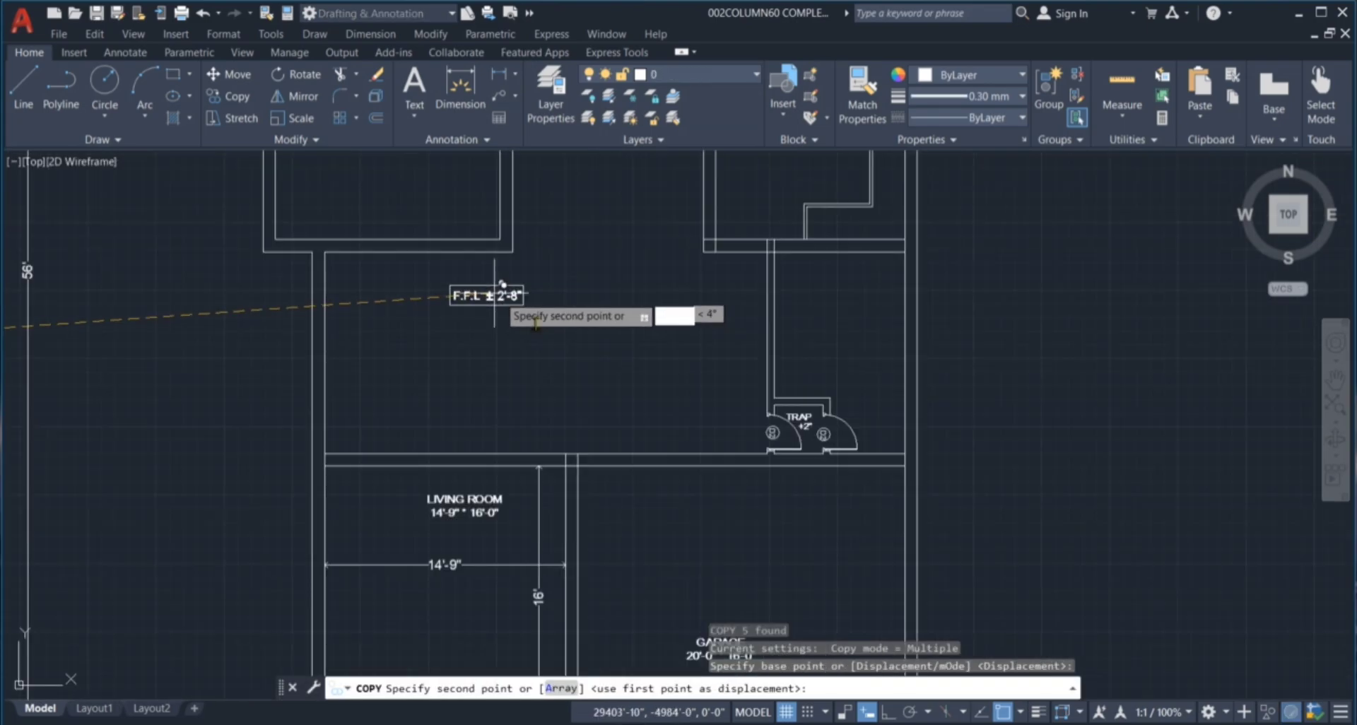
pyautogui.click(616, 337)
pyautogui.press('Escape')
pyautogui.press('Escape')
pyautogui.press('Escape')
# Move the F.F.L + 3'-0" text so it sits centred inside its rectangle in the new plan's lobby.
pyautogui.click(600, 342)
pyautogui.write('m')
pyautogui.press('Return')
pyautogui.click(597, 339)
pyautogui.scroll(6, 636, 361)
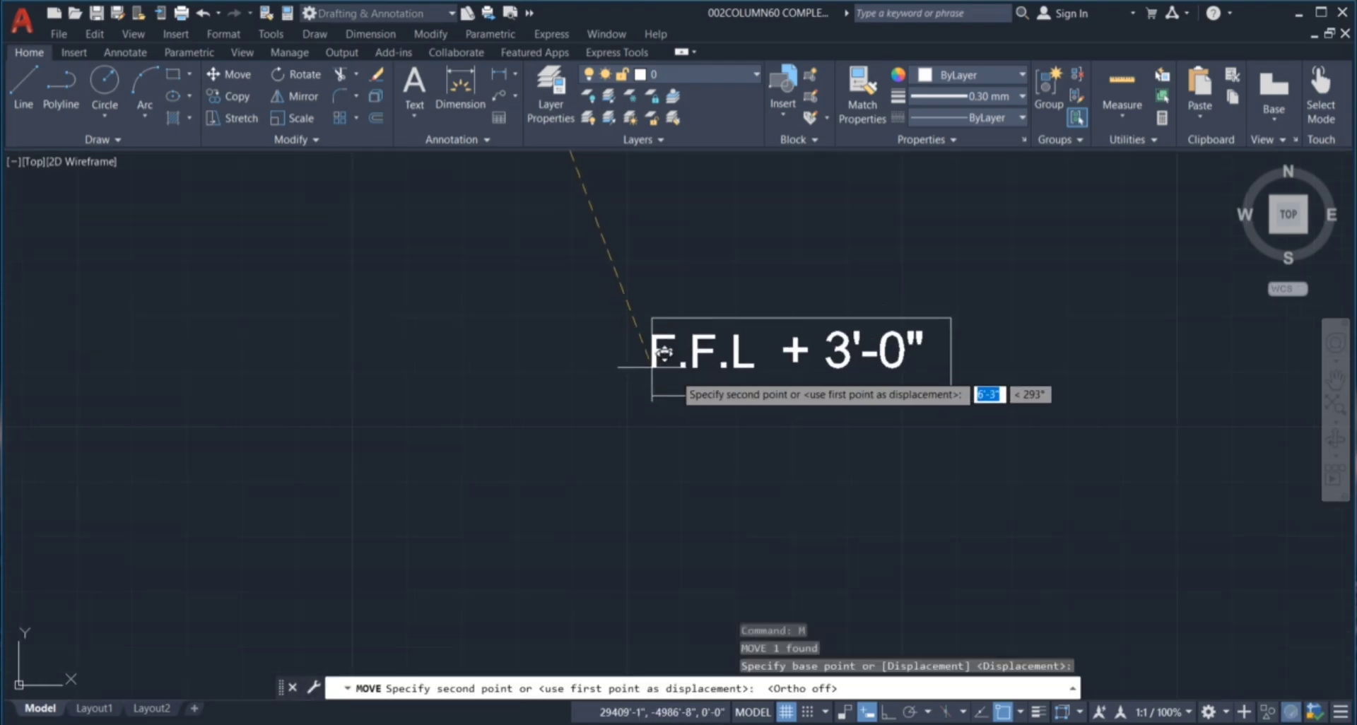
pyautogui.click(684, 361)
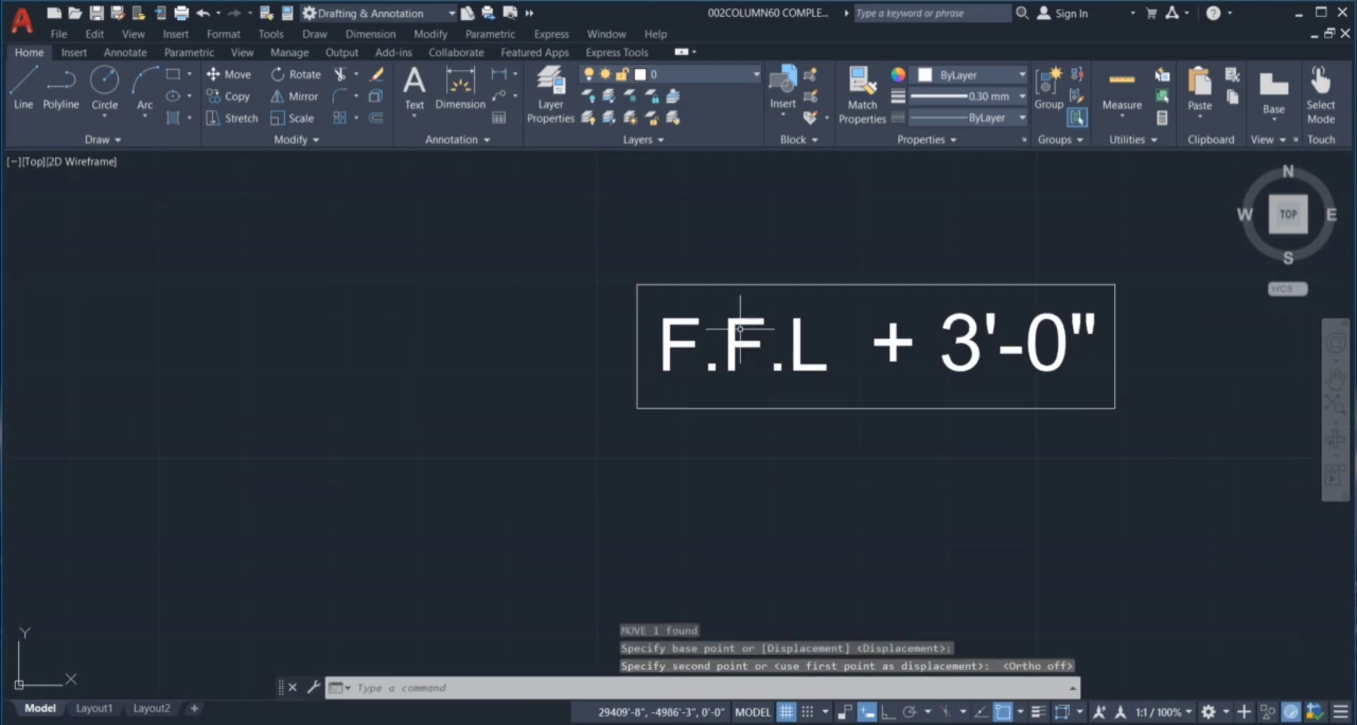
pyautogui.scroll(-6, 787, 341)
pyautogui.press('Escape')
pyautogui.press('Escape')
pyautogui.press('Escape')
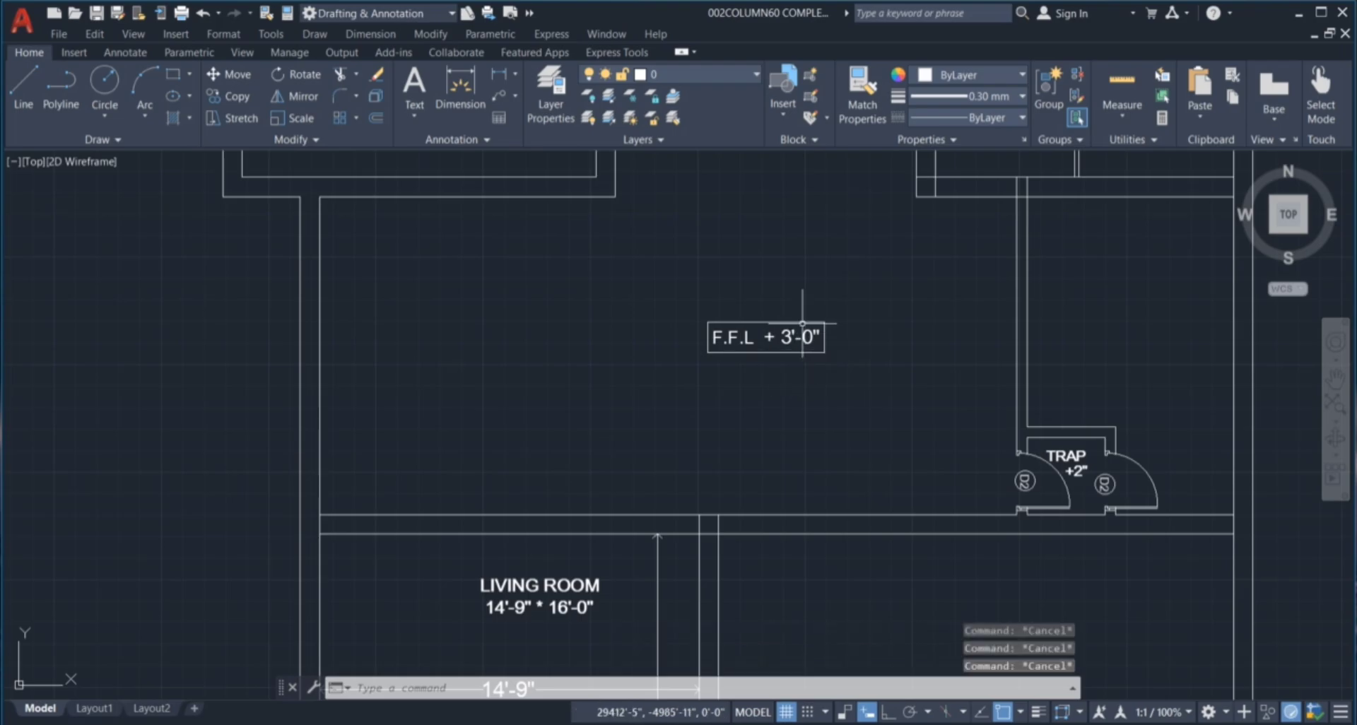
# Compare the floor, parking and ground level labels with the reference plan and examine the area between the lobby and garage.
pyautogui.scroll(2, 785, 338)
pyautogui.scroll(-3, 849, 321)
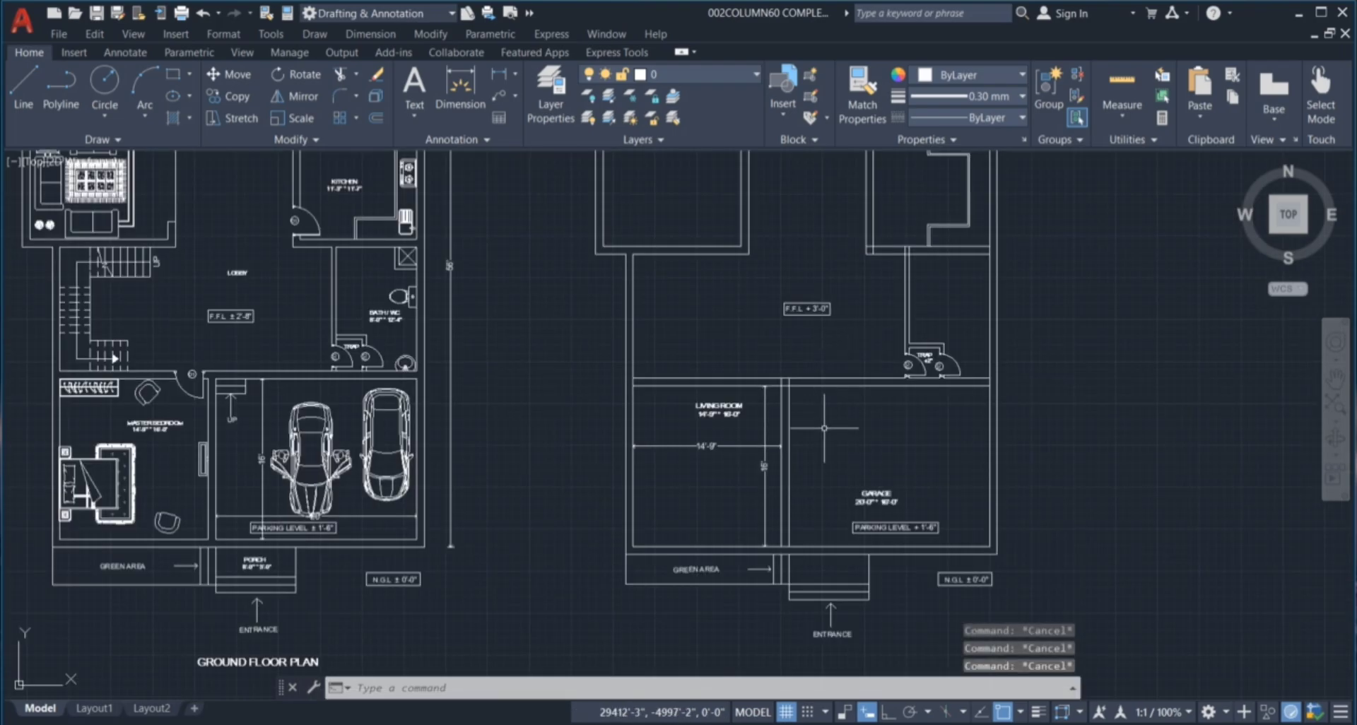
pyautogui.scroll(2, 986, 578)
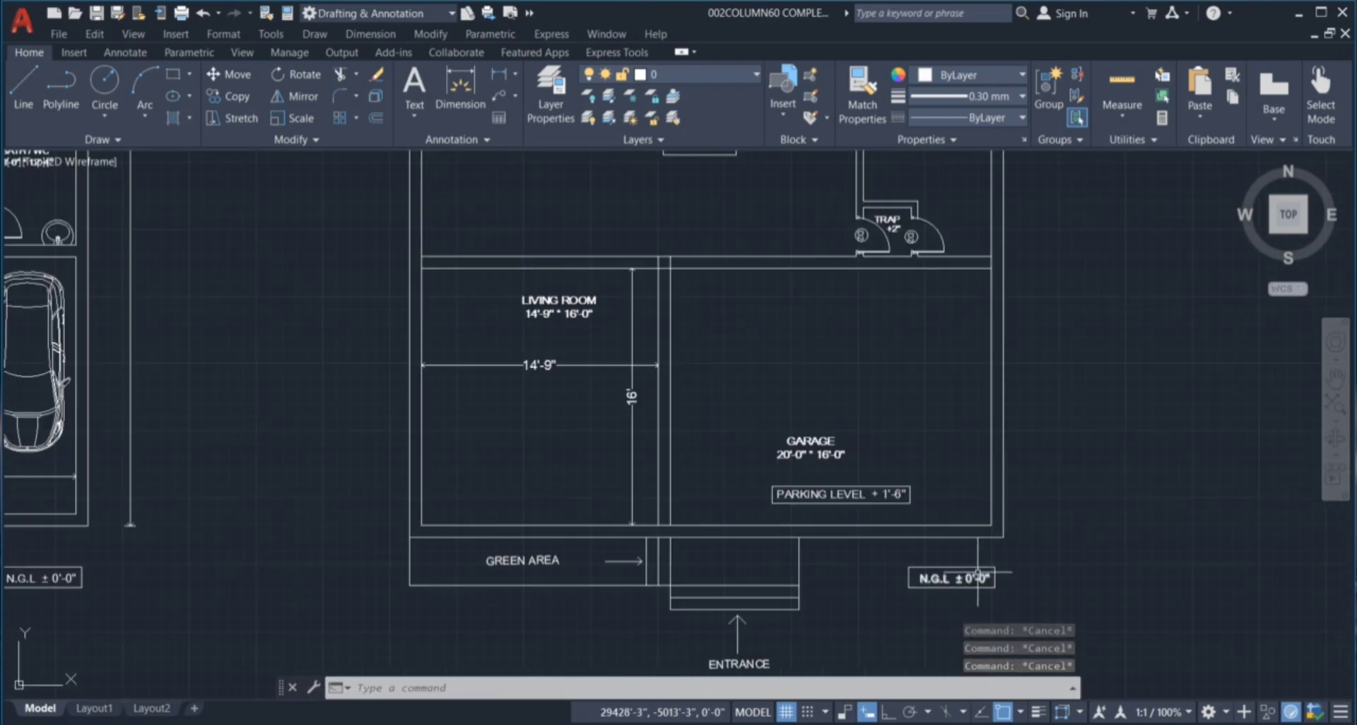
pyautogui.scroll(-2, 978, 577)
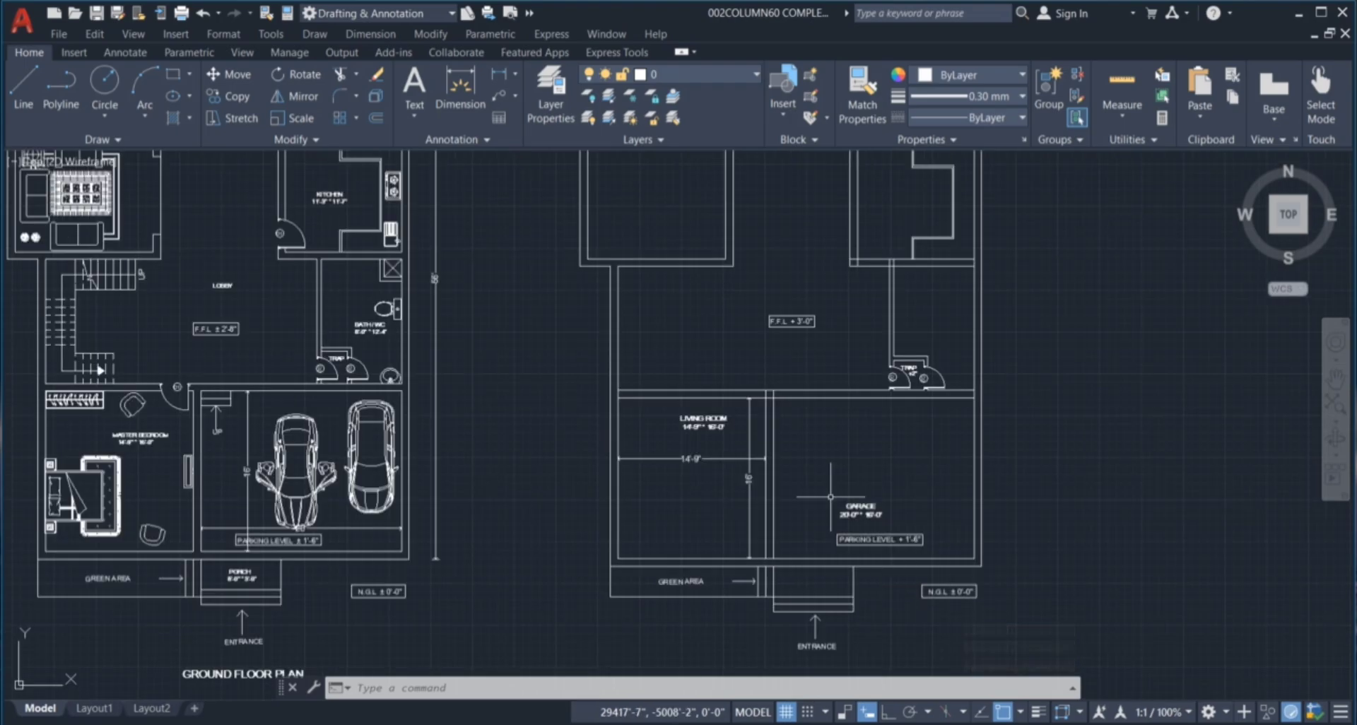
pyautogui.scroll(2, 852, 524)
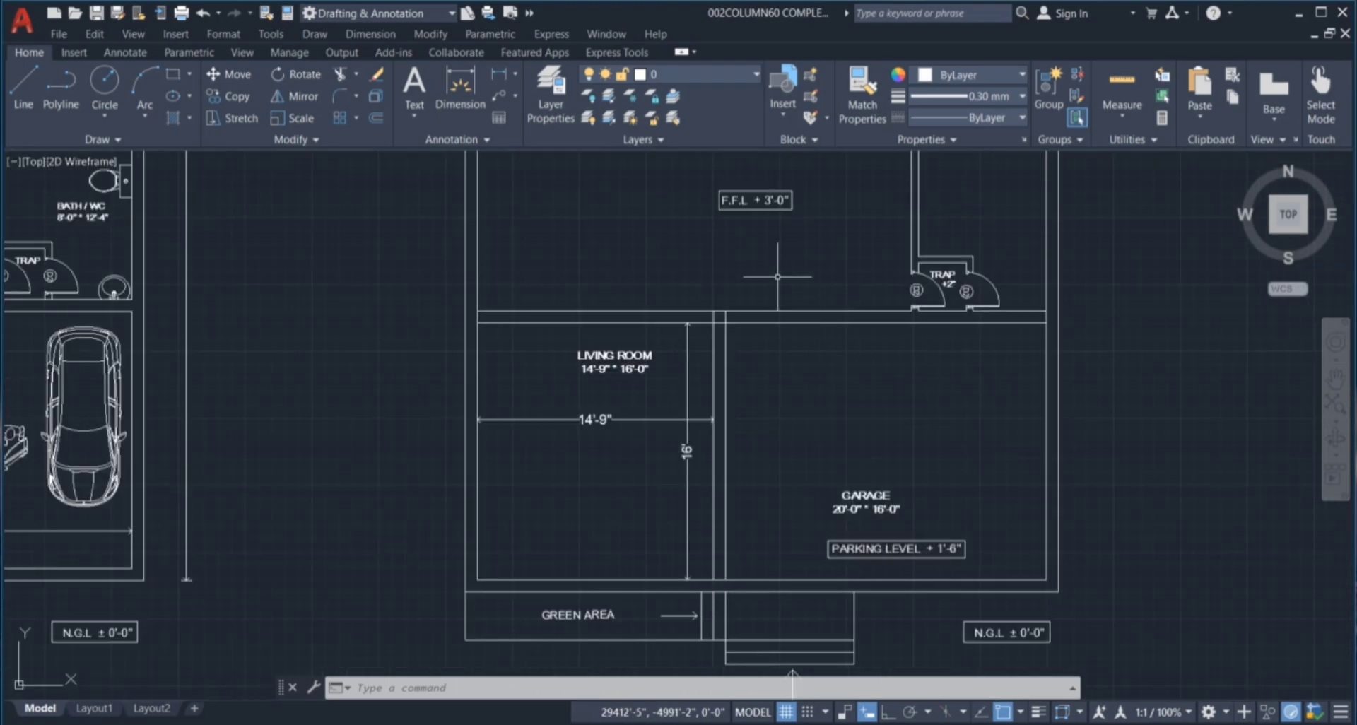
pyautogui.scroll(-2, 813, 279)
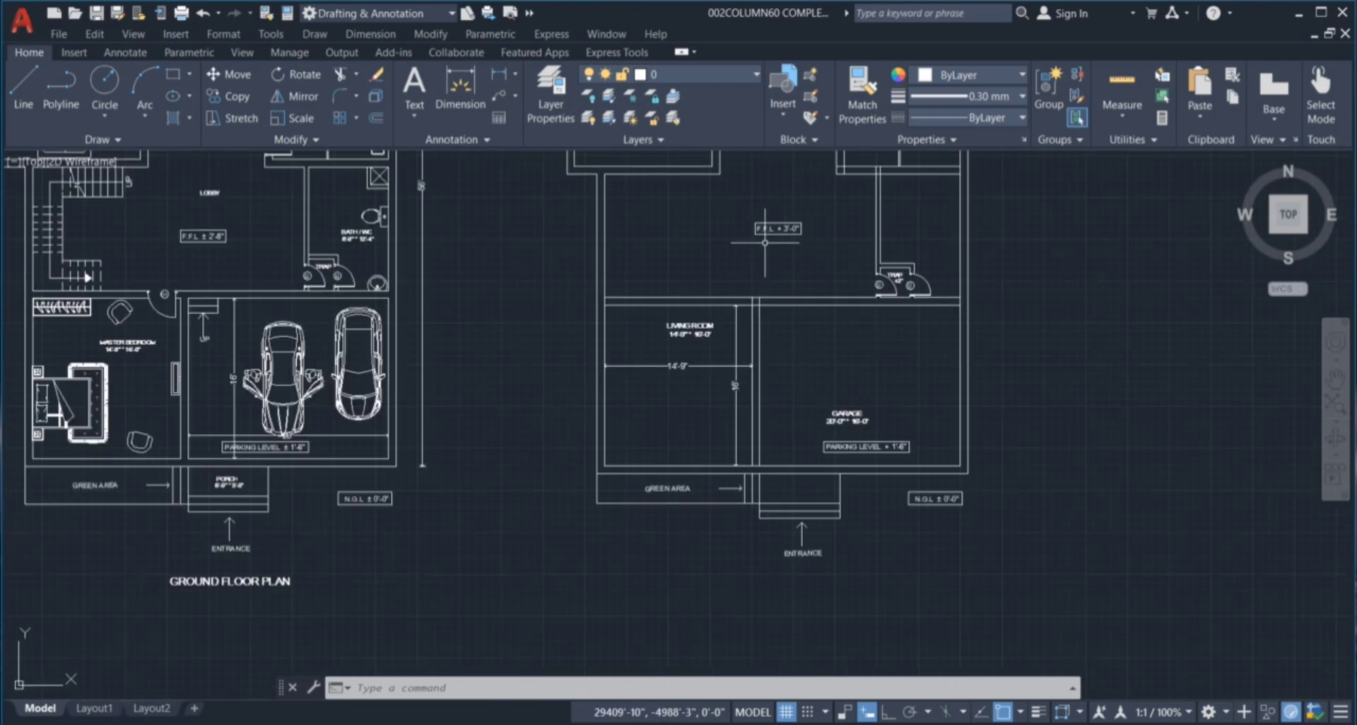
pyautogui.scroll(2, 764, 243)
pyautogui.click(706, 264)
pyautogui.click(845, 295)
pyautogui.click(824, 421)
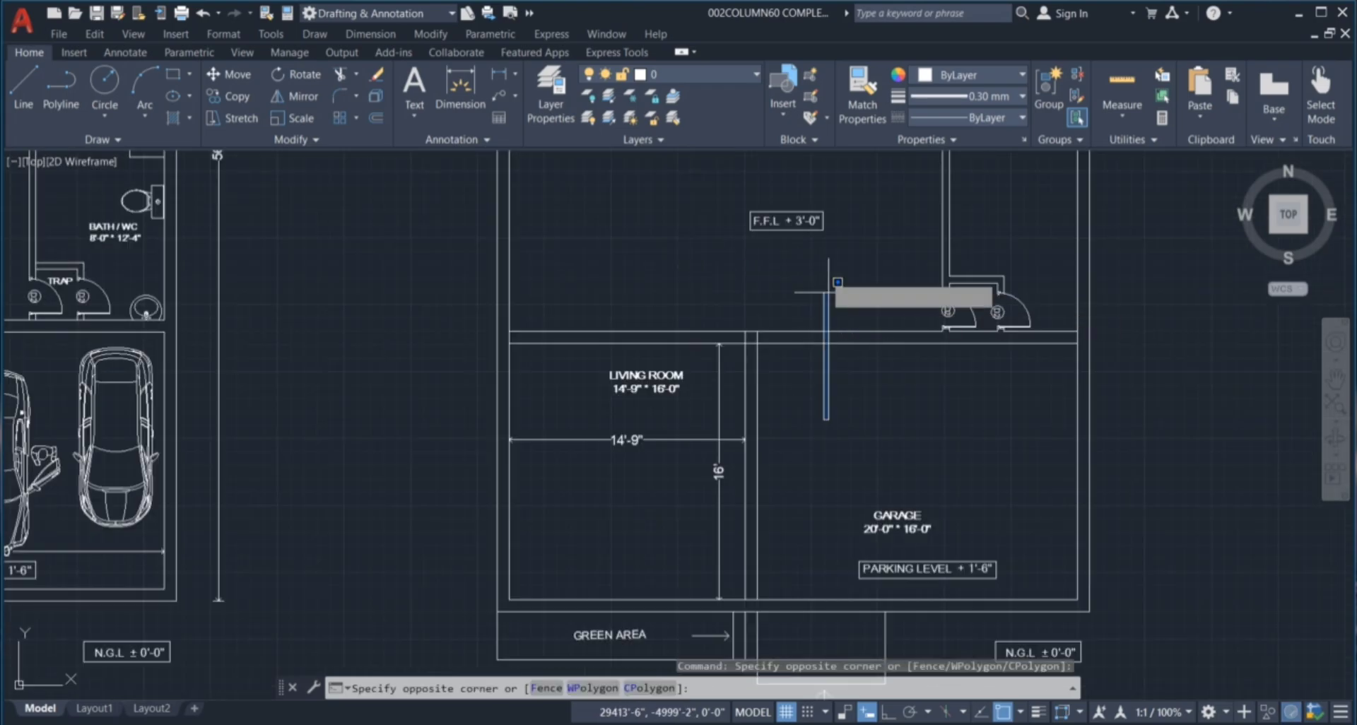
pyautogui.click(812, 389)
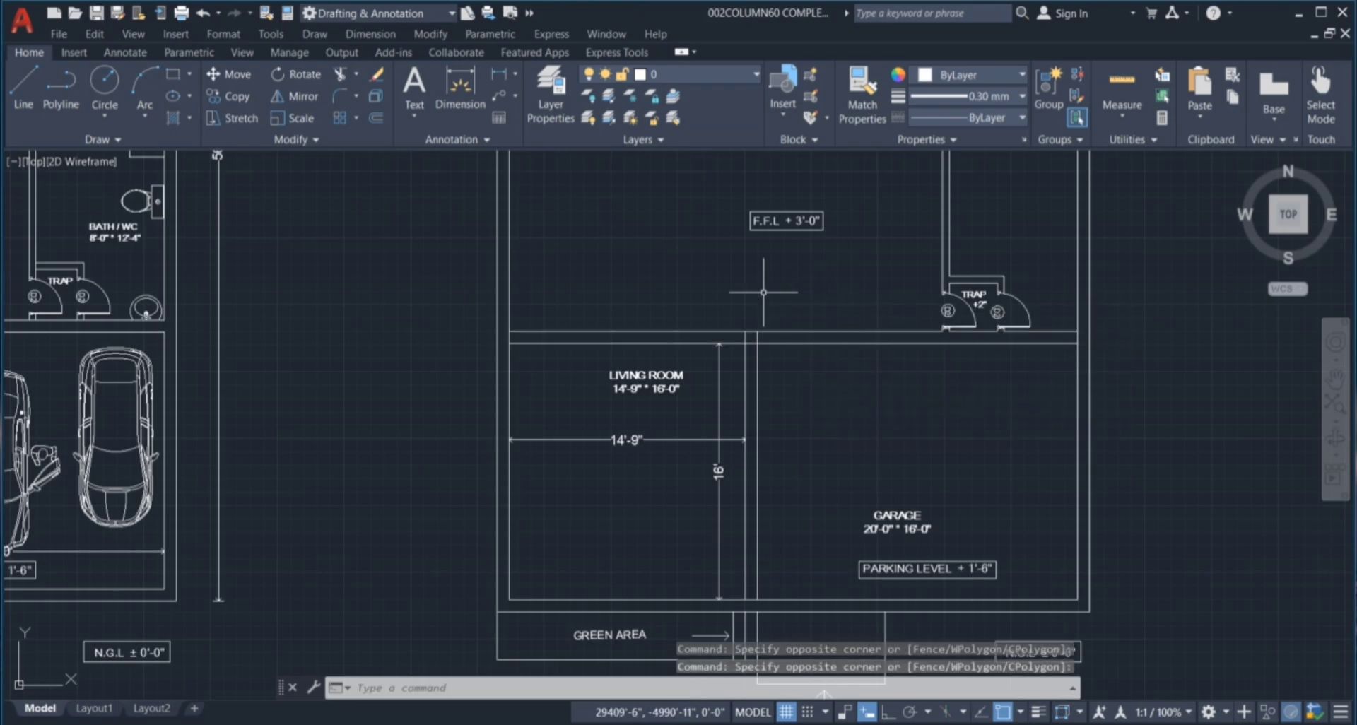
pyautogui.click(763, 292)
pyautogui.click(807, 302)
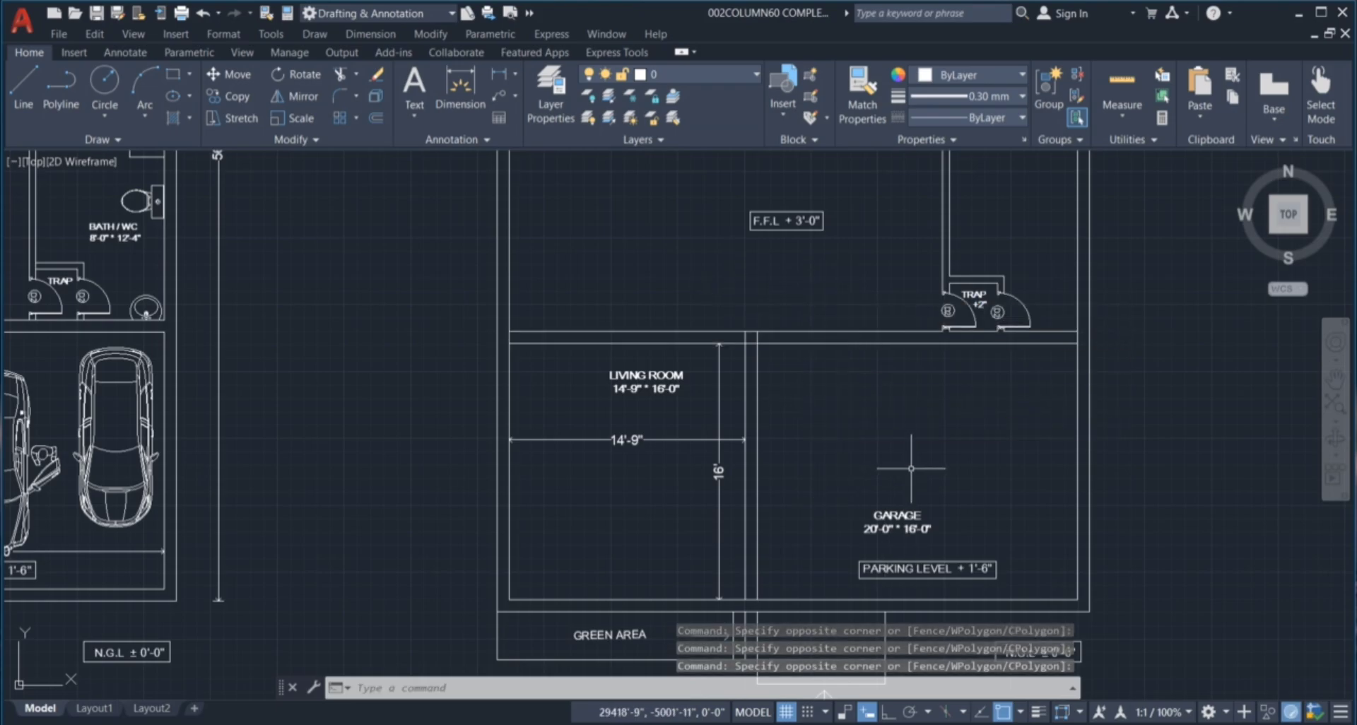
pyautogui.click(840, 398)
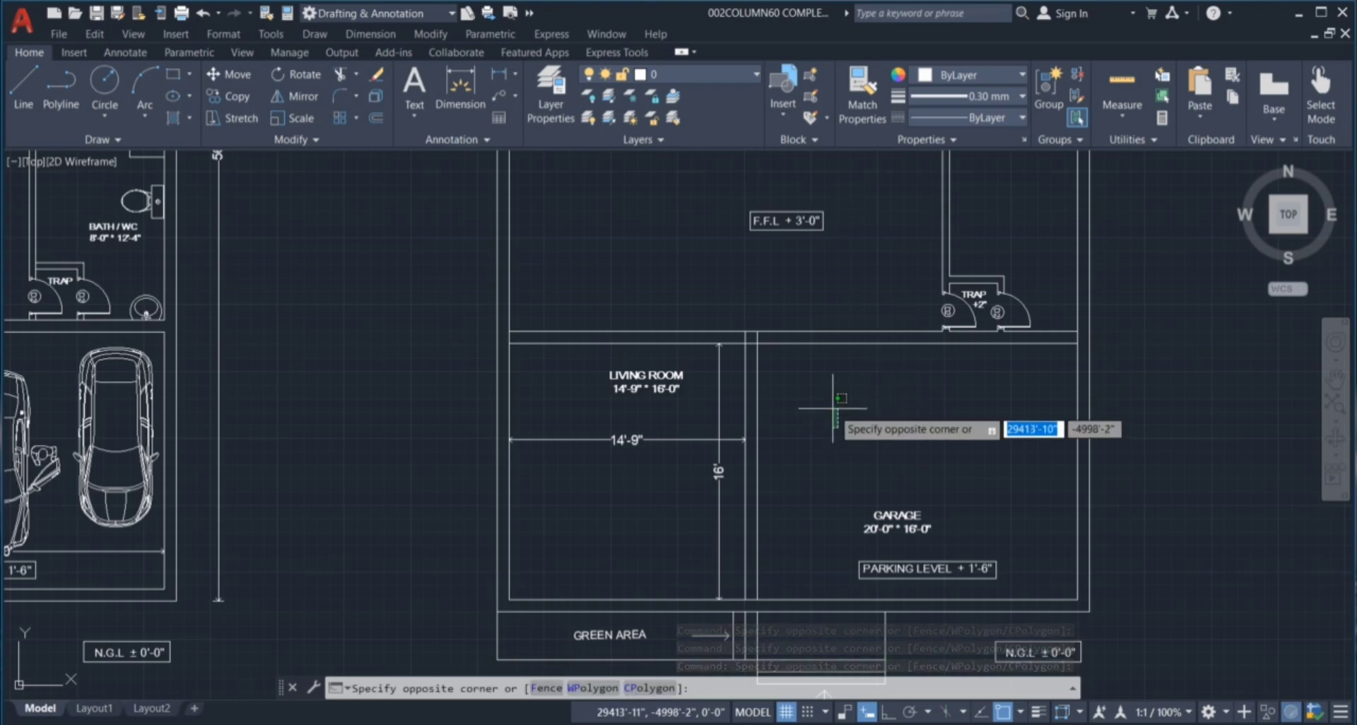
pyautogui.click(833, 409)
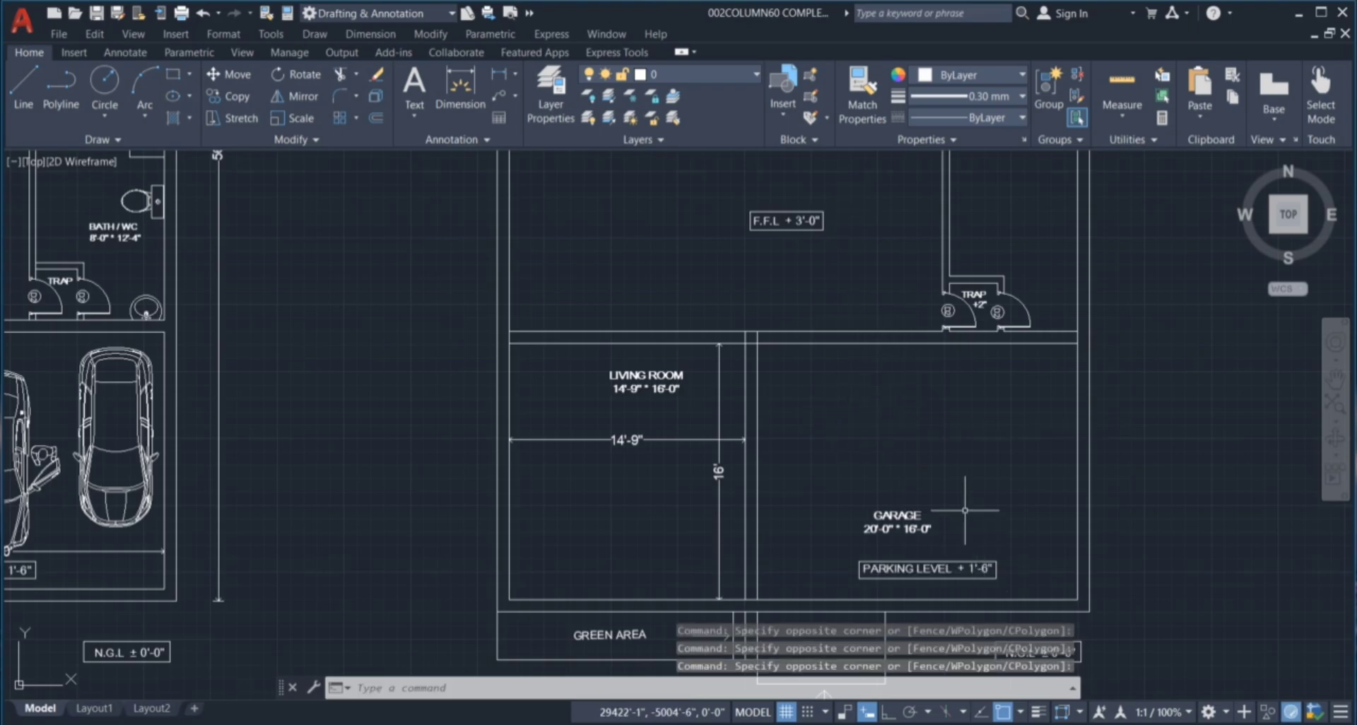
pyautogui.press('Escape')
pyautogui.press('Escape')
pyautogui.press('Escape')
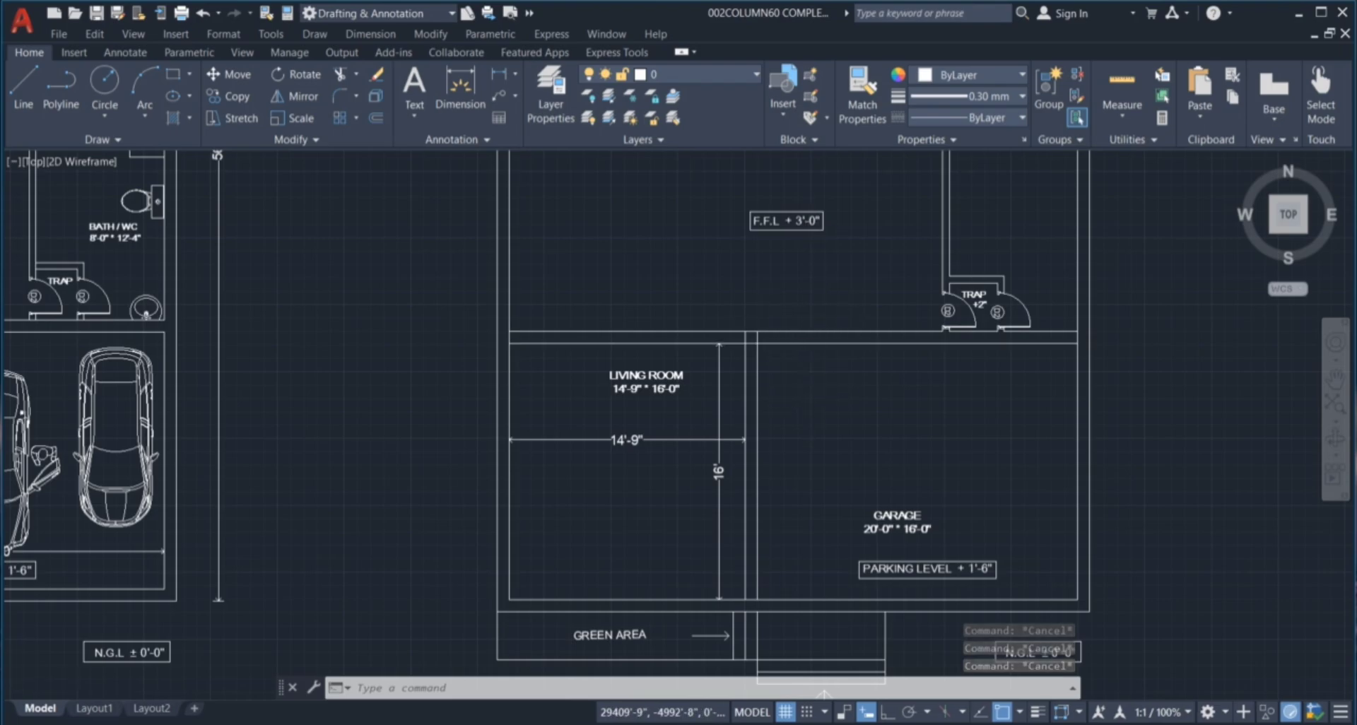
# Offset the garage-side line of the wall between living room and garage 3' into the garage.
pyautogui.scroll(2, 770, 326)
pyautogui.click(783, 400)
pyautogui.click(841, 433)
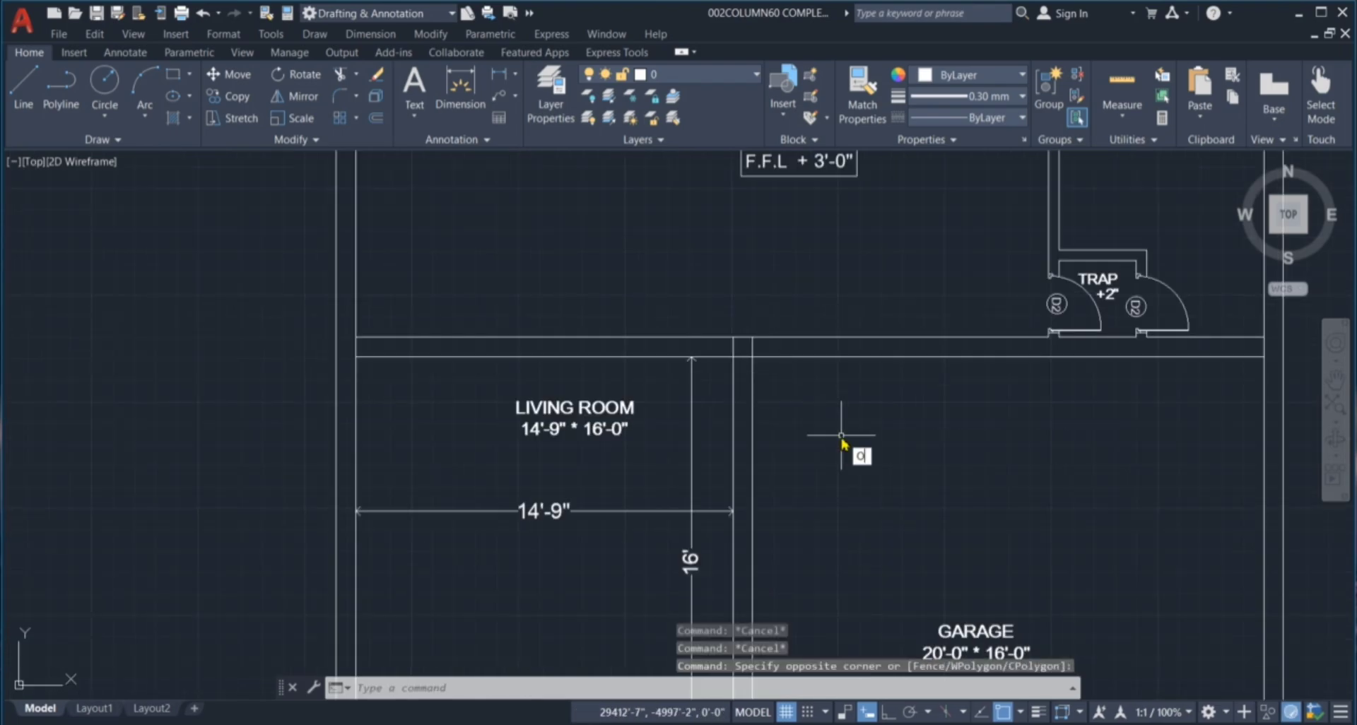
pyautogui.press('Return')
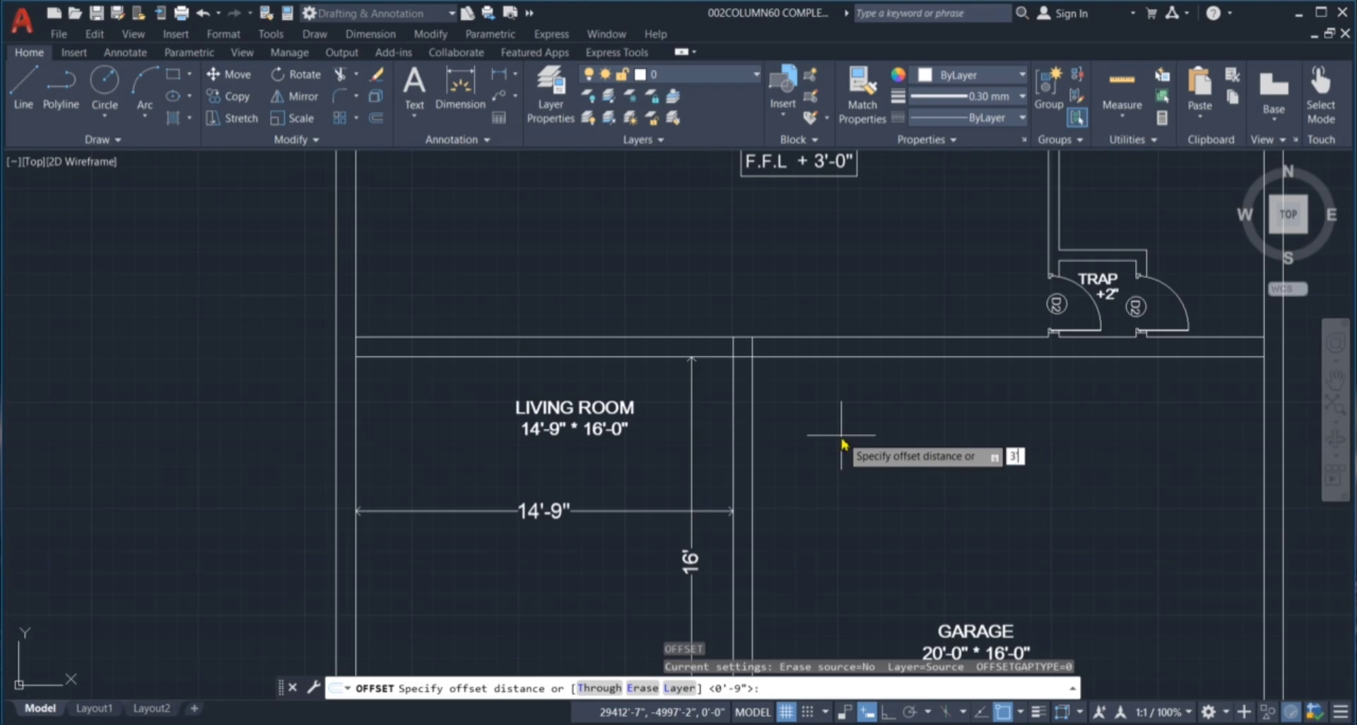
pyautogui.write('3')
pyautogui.press('Return')
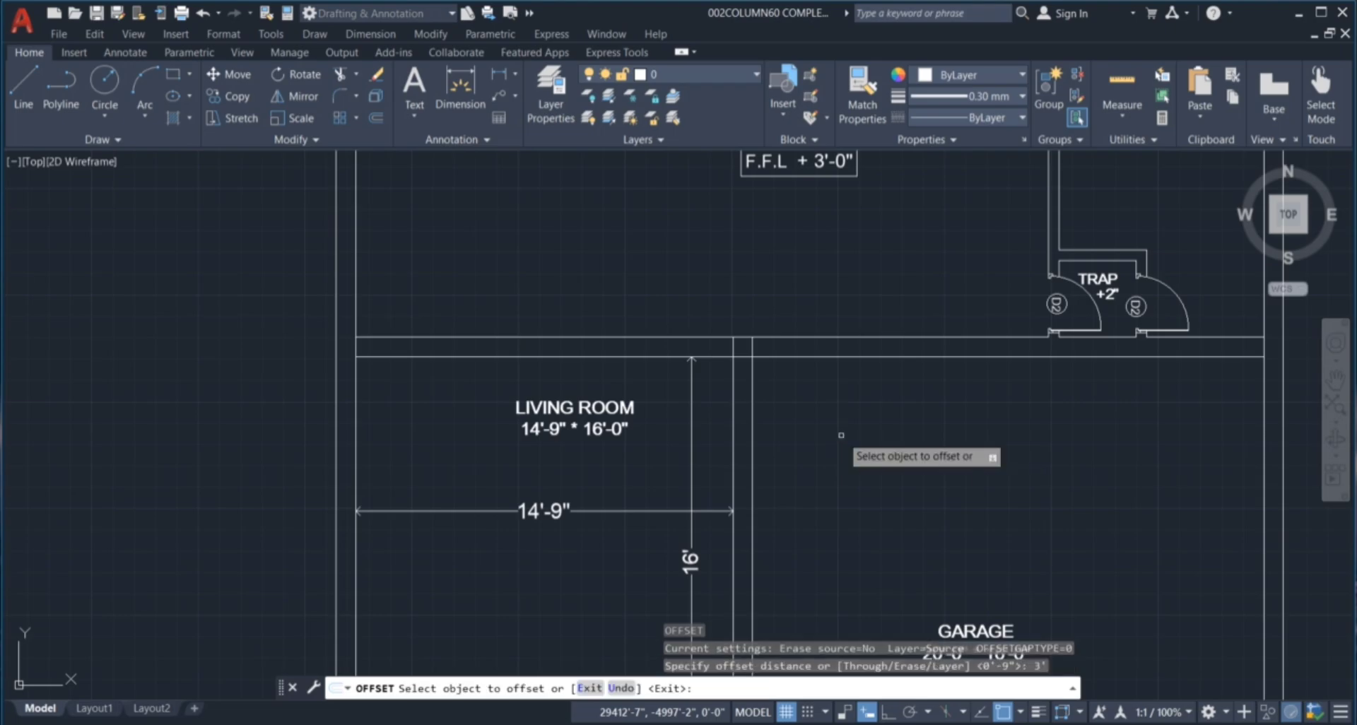
pyautogui.click(752, 407)
pyautogui.click(951, 408)
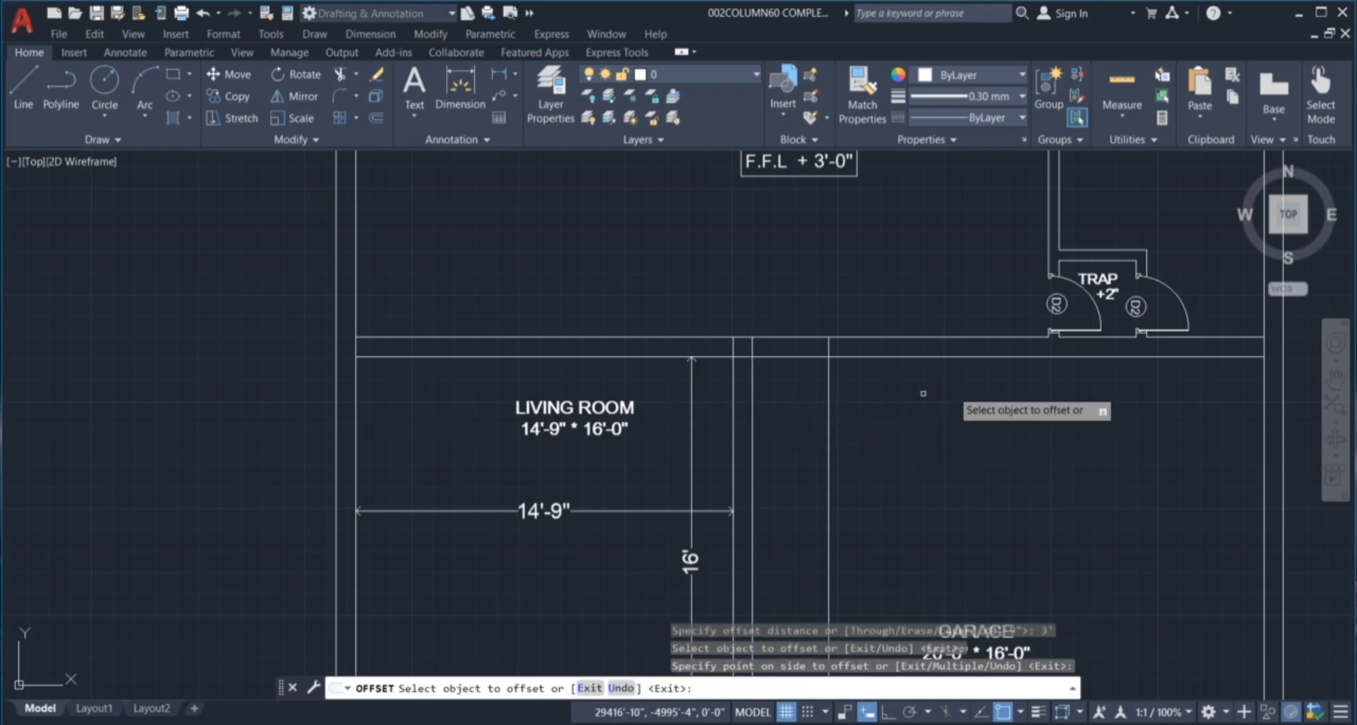
# Offset the garage-side line of the lobby wall 9" into the garage, and offset the resulting line another 9".
pyautogui.click(862, 357)
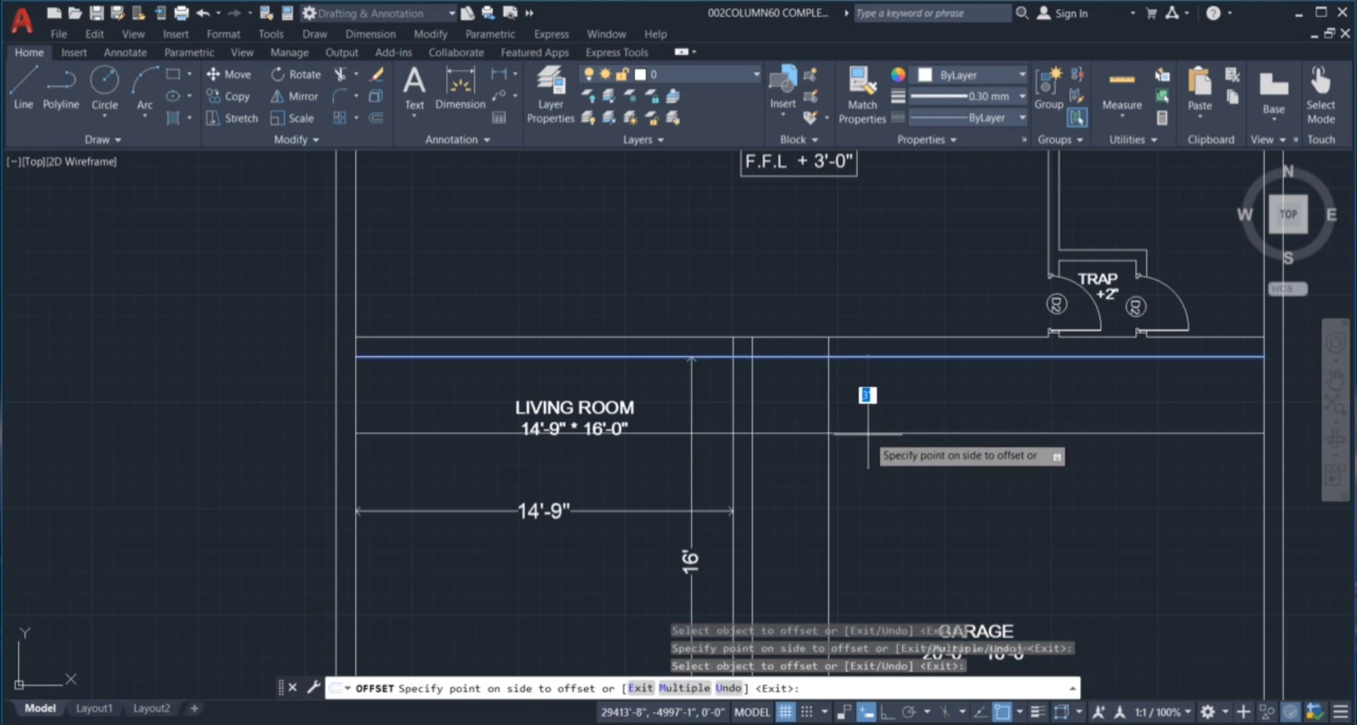
pyautogui.press('Return')
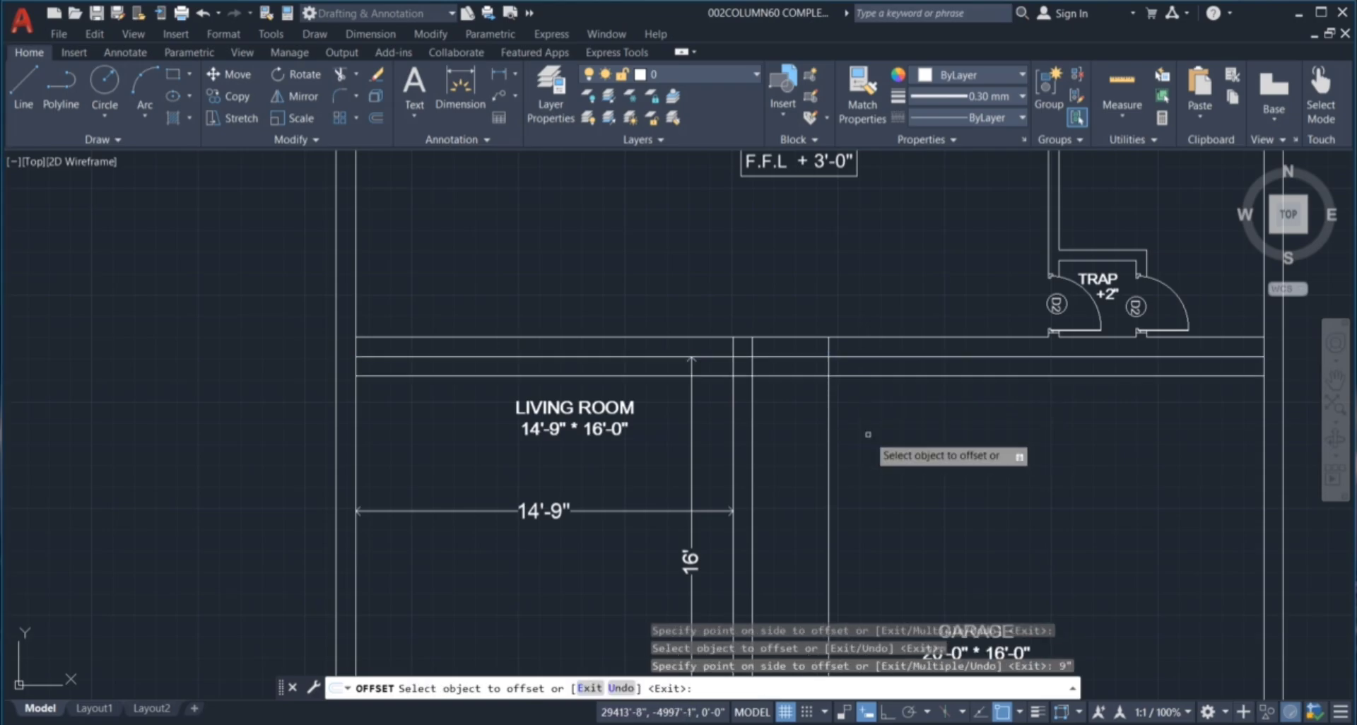
pyautogui.click(896, 376)
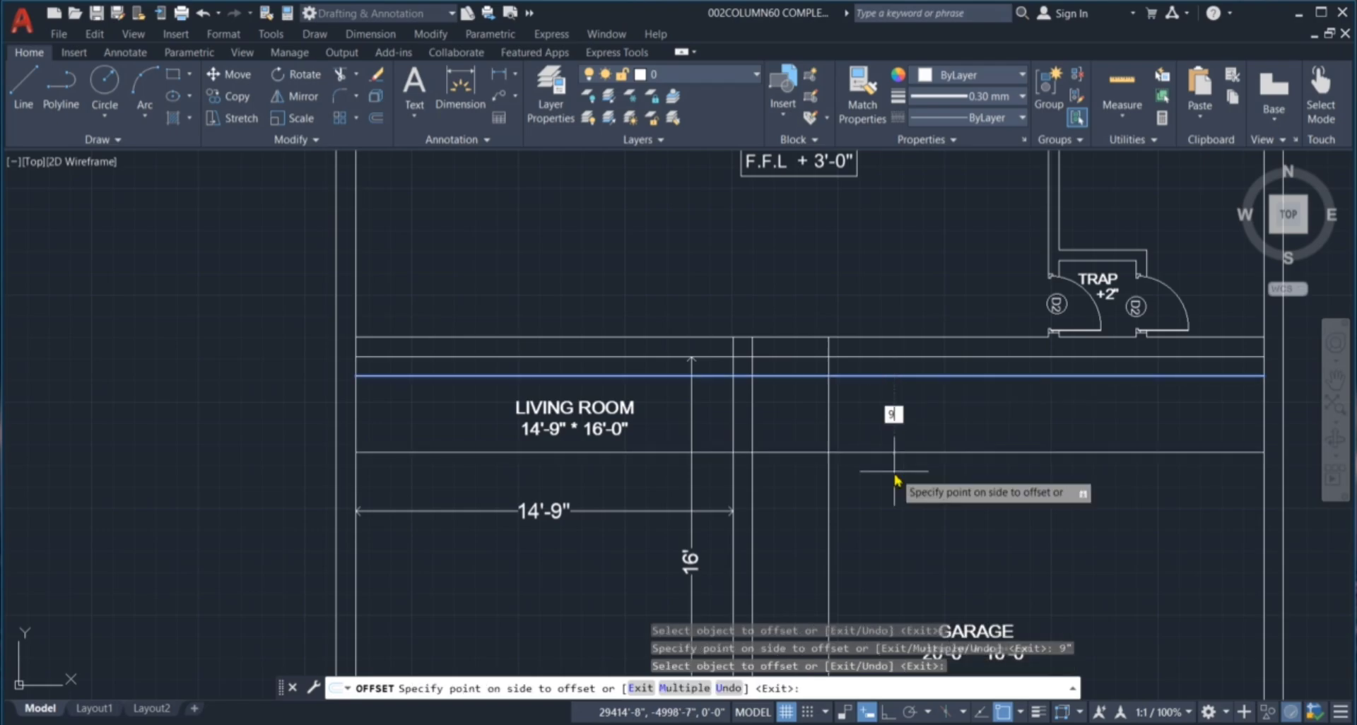
pyautogui.click(894, 471)
pyautogui.press('Escape')
pyautogui.press('Escape')
pyautogui.press('Escape')
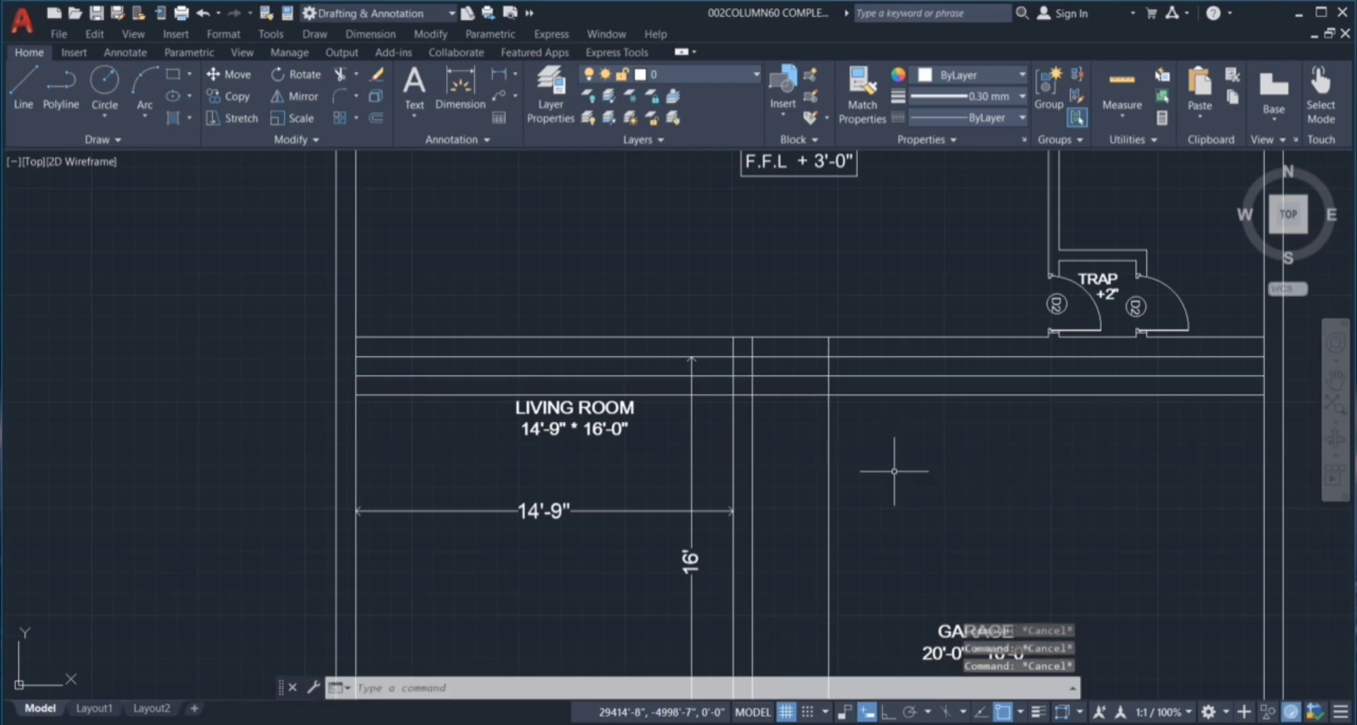
# Trim the offset lines beyond the steps and inside the dividing wall, forming two steps in the garage corner beside the lobby wall.
pyautogui.write('TR')
pyautogui.press('Return')
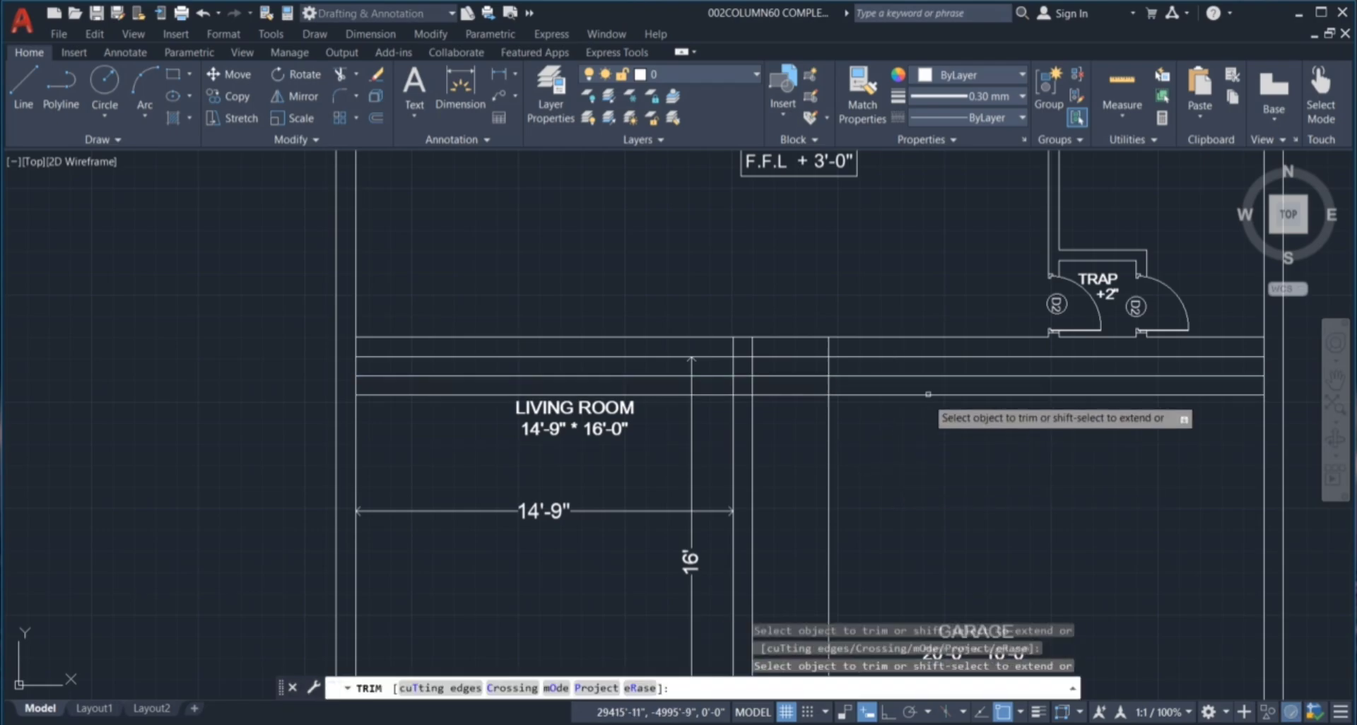
pyautogui.moveTo(927, 379)
pyautogui.mouseDown()
pyautogui.moveTo(925, 441)
pyautogui.moveTo(823, 446)
pyautogui.moveTo(824, 478)
pyautogui.mouseUp()
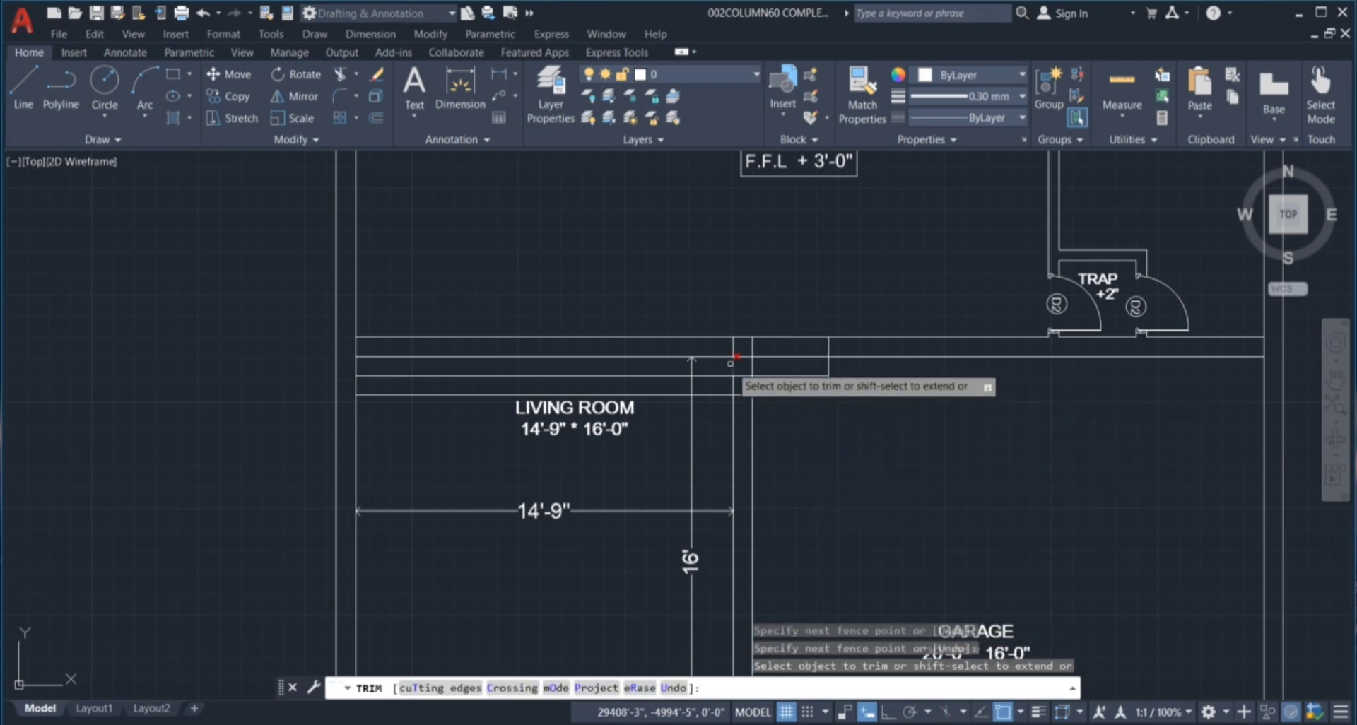
pyautogui.scroll(4, 731, 362)
pyautogui.moveTo(743, 468); pyautogui.dragTo(741, 385)
pyautogui.press('Escape')
# Erase the two leftover offset lines crossing the living room.
pyautogui.click(715, 477)
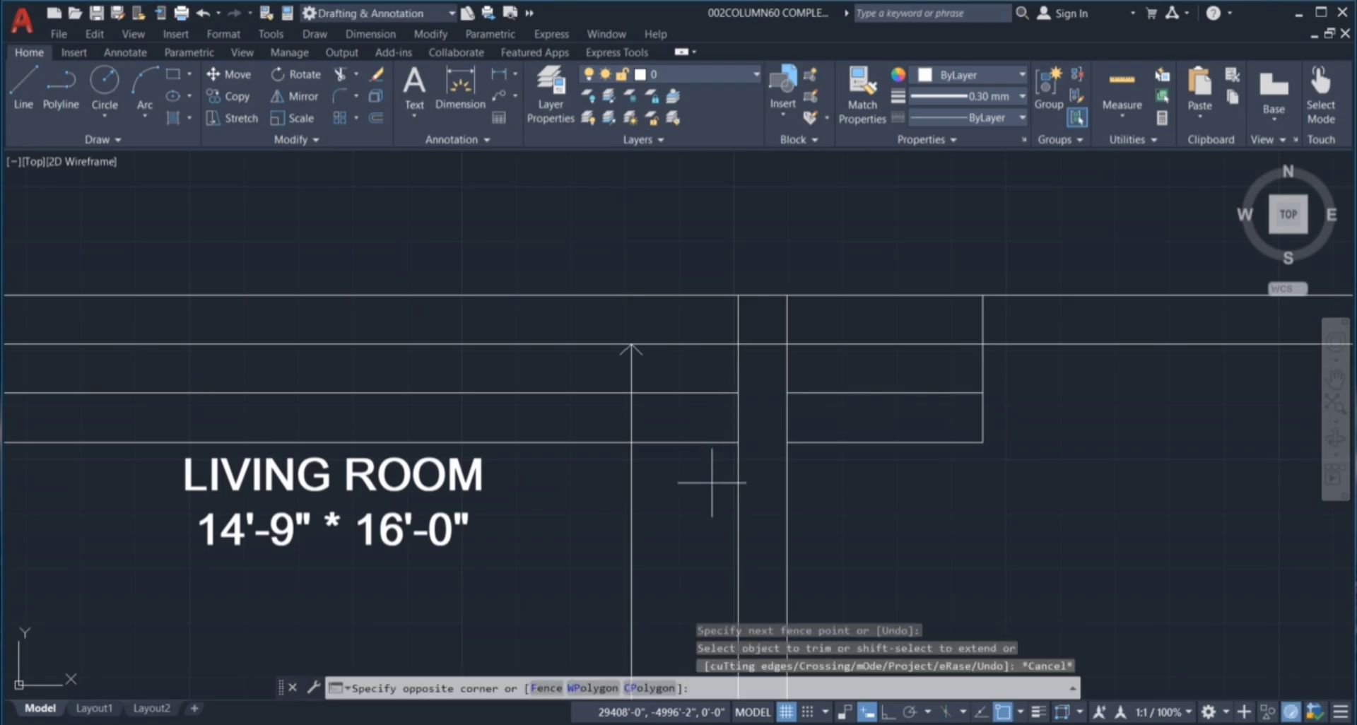
pyautogui.click(690, 355)
pyautogui.press('Delete')
pyautogui.scroll(-4, 858, 380)
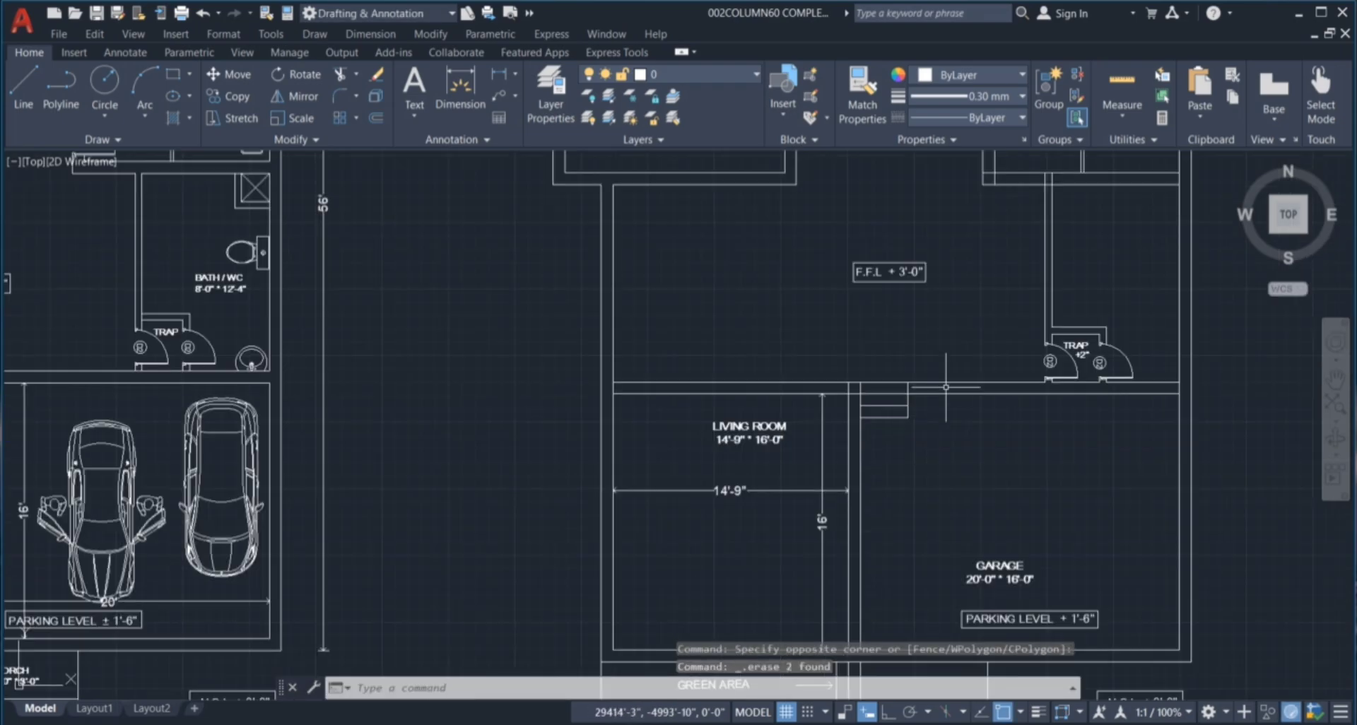
# Move the door from the lobby into the wall above the garage steps, seating its frame against the short wall line.
pyautogui.scroll(2, 852, 379)
pyautogui.scroll(2, 885, 401)
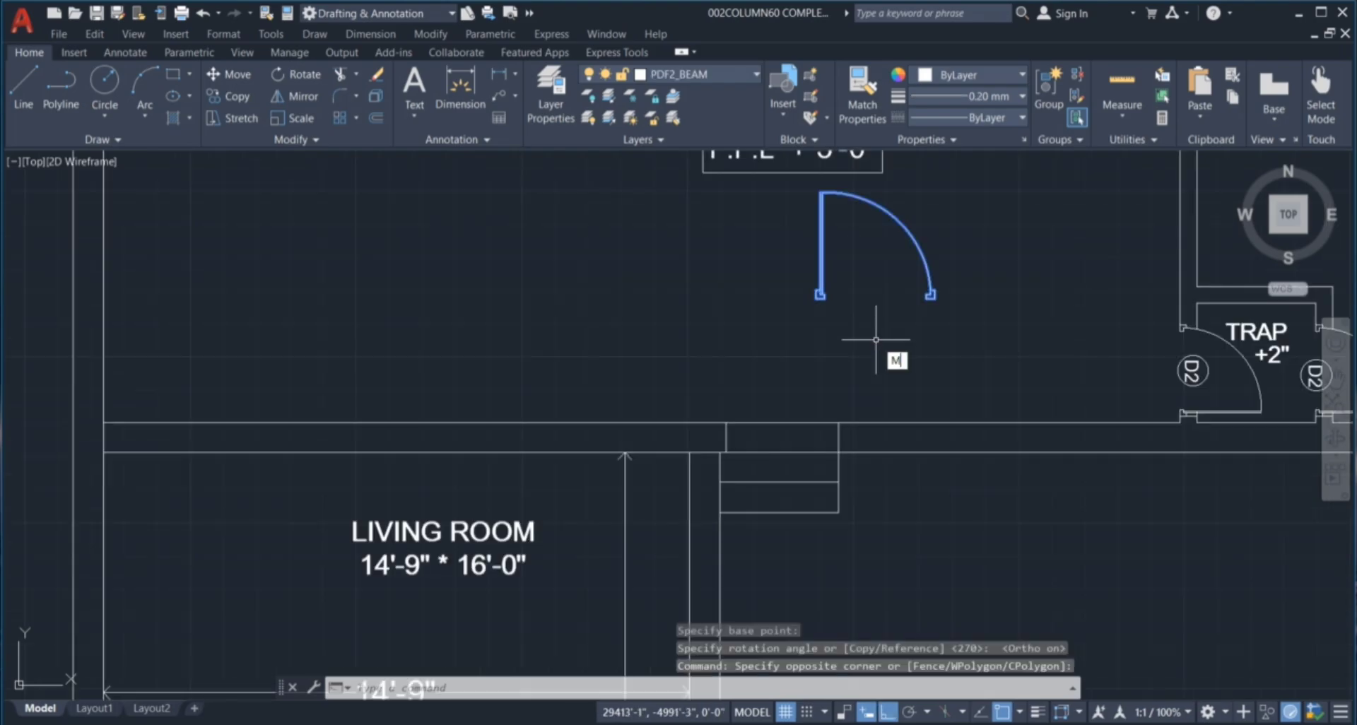
pyautogui.press('Return')
pyautogui.scroll(2, 820, 295)
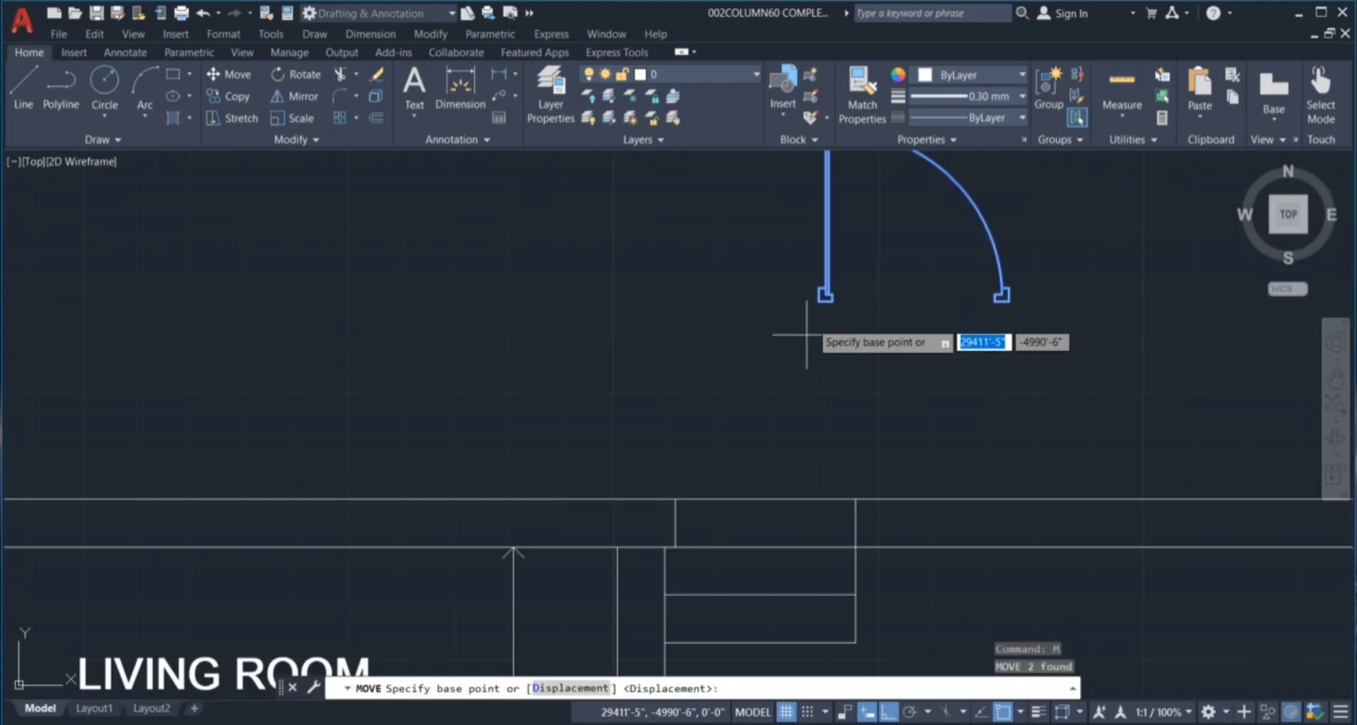
pyautogui.click(821, 296)
pyautogui.scroll(-2, 824, 297)
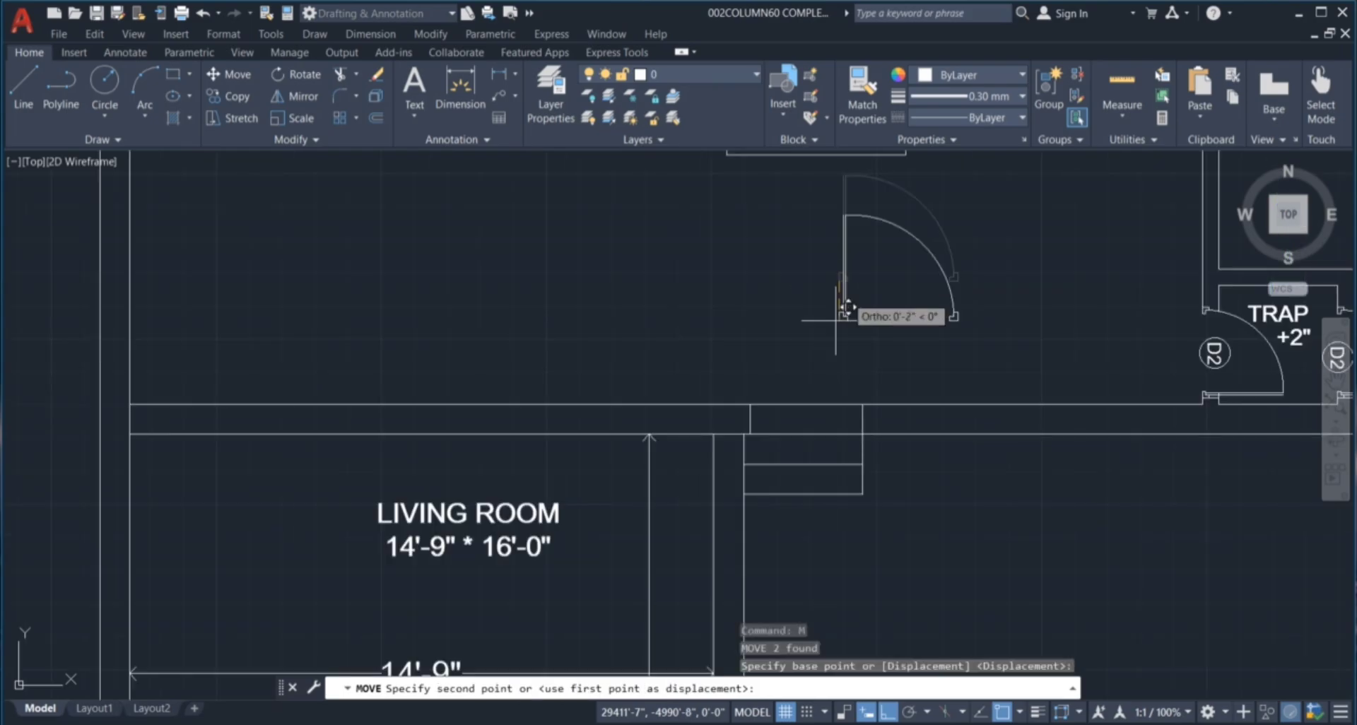
pyautogui.click(751, 416)
pyautogui.scroll(3, 884, 409)
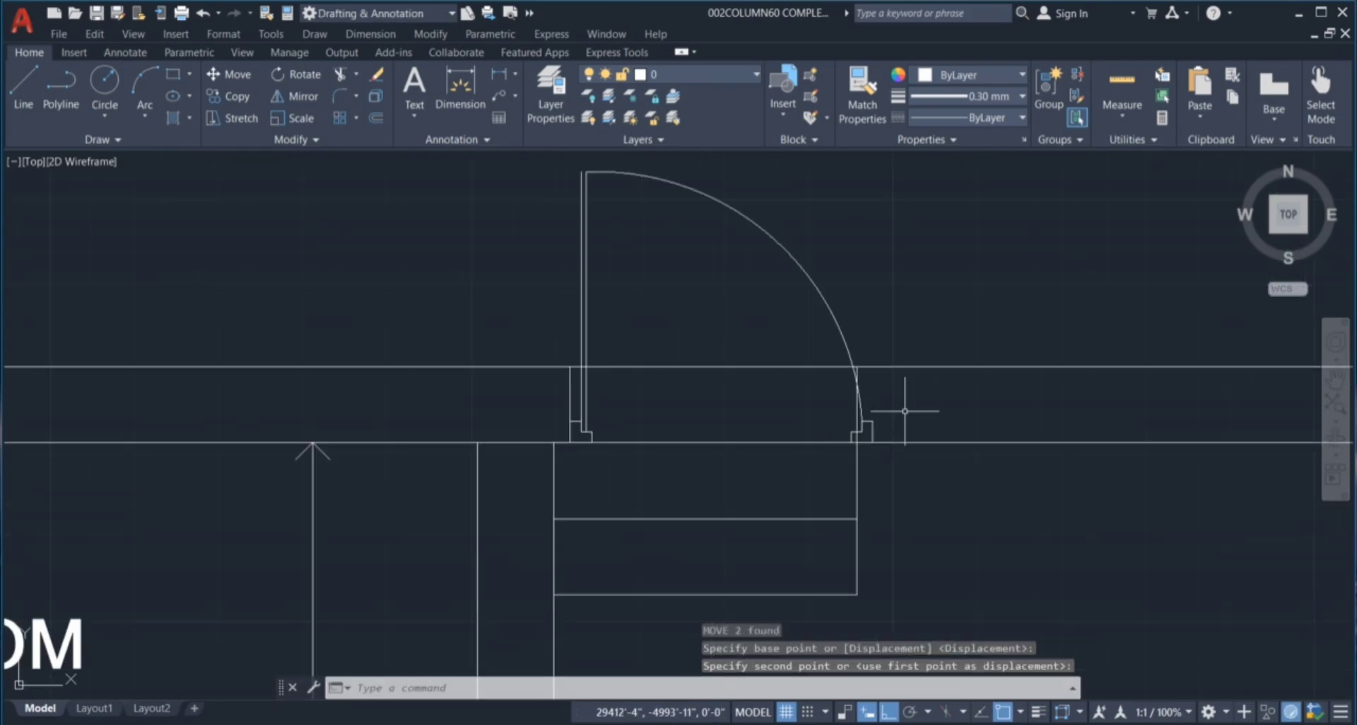
# Erase the end line of the garage steps that crosses the wall at the door frame.
pyautogui.scroll(-2, 876, 416)
pyautogui.click(878, 460)
pyautogui.click(866, 461)
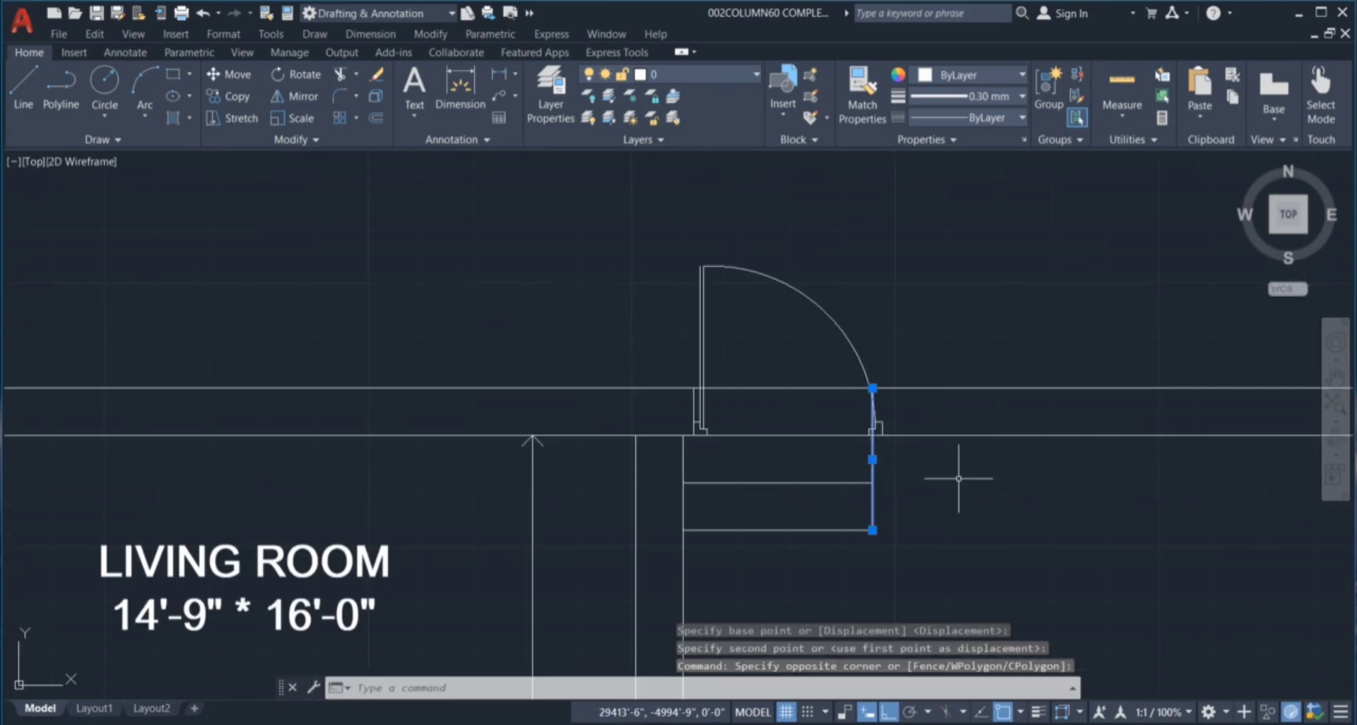
pyautogui.press('Delete')
# Draw a new end line for the steps from the door frame's outer corner straight down, level with the lowest step line.
pyautogui.write('l')
pyautogui.press('Return')
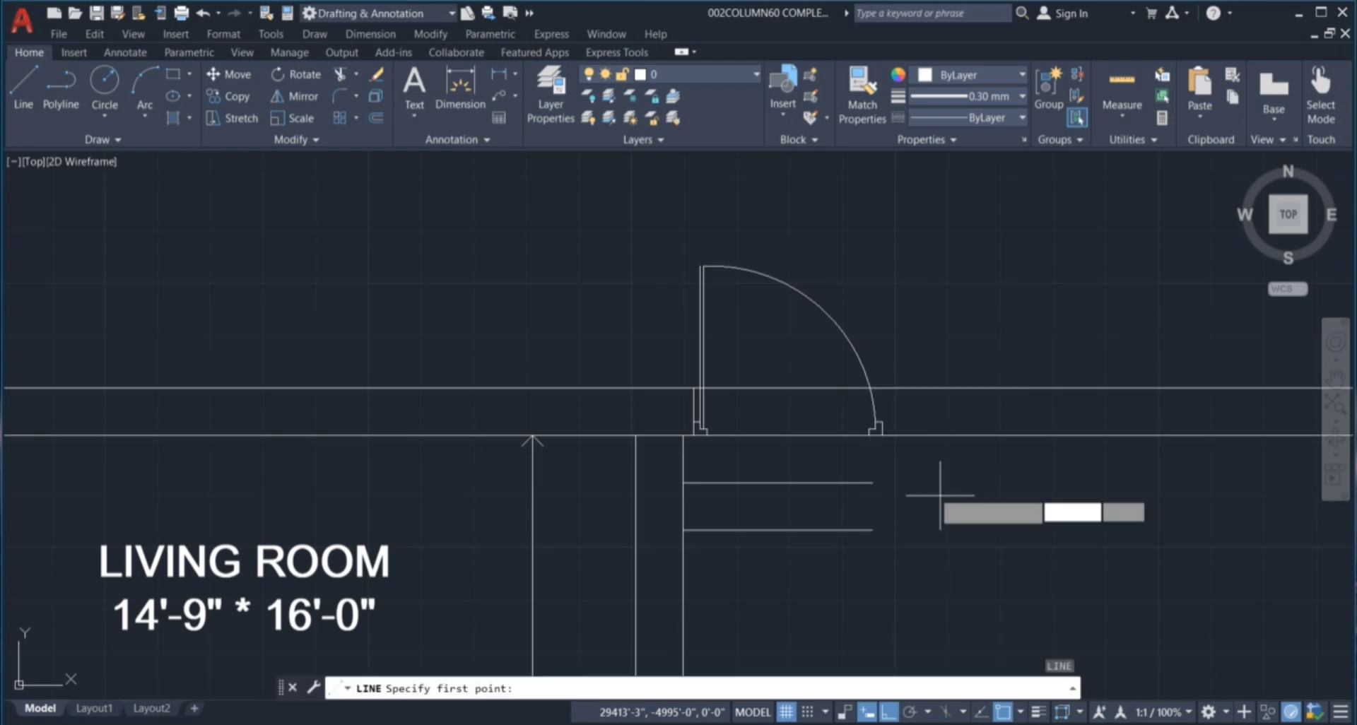
pyautogui.scroll(2, 912, 467)
pyautogui.click(862, 416)
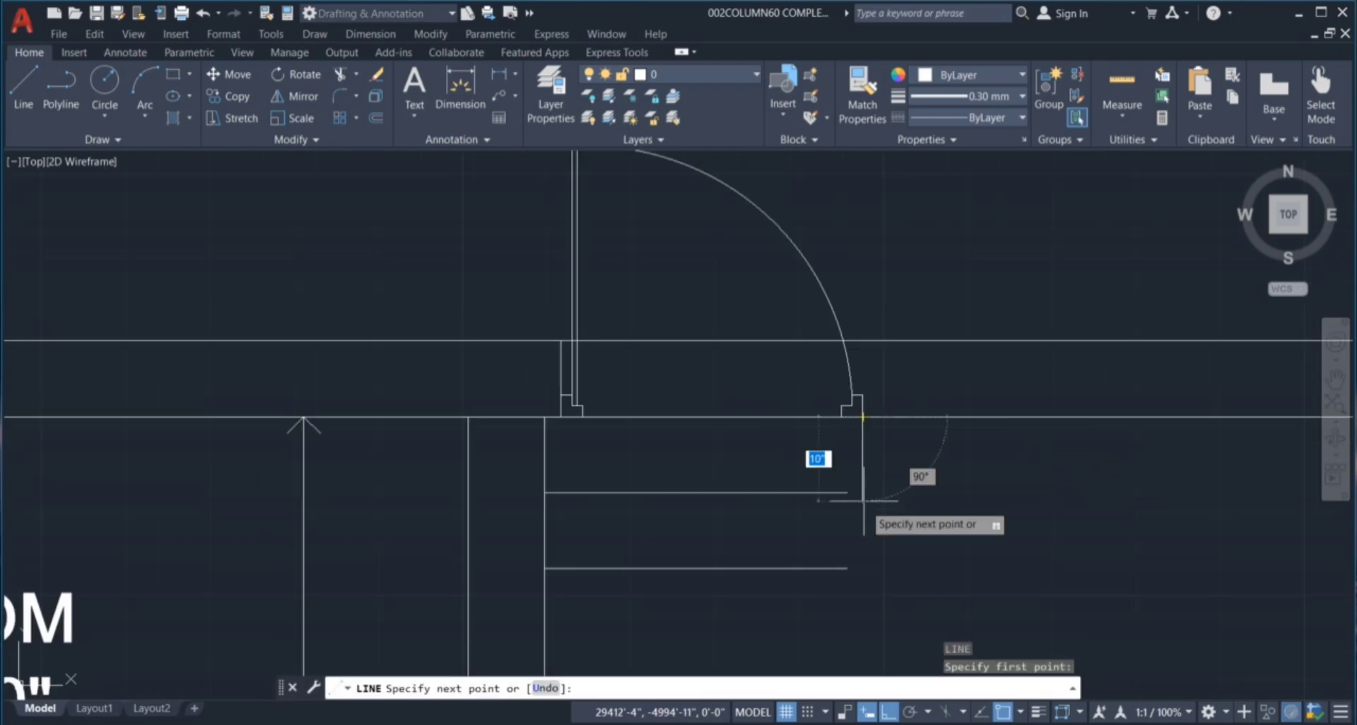
pyautogui.click(862, 568)
pyautogui.press('Escape')
pyautogui.press('Escape')
pyautogui.press('Escape')
pyautogui.press('Escape')
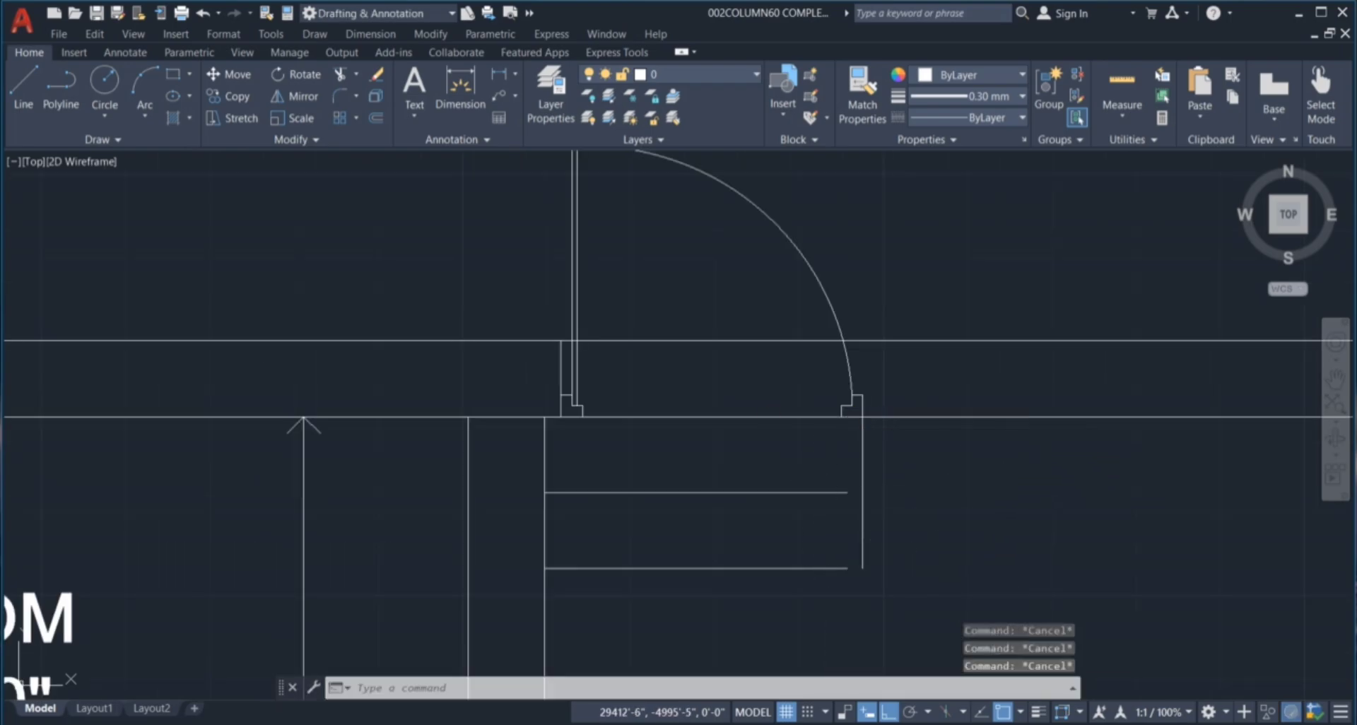
# Extend both step lines to the new end line below the door.
pyautogui.write('ex')
pyautogui.press('Return')
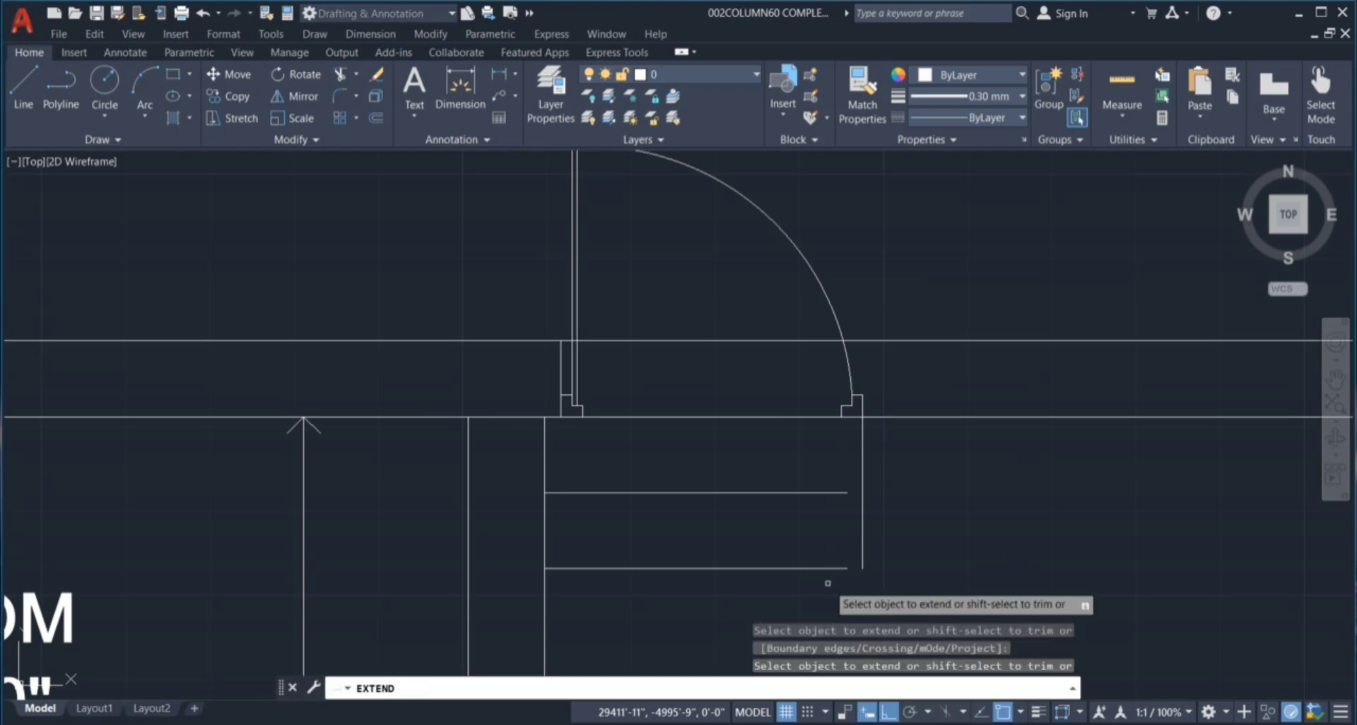
pyautogui.click(831, 588)
pyautogui.click(818, 456)
pyautogui.press('Return')
pyautogui.press('Escape')
pyautogui.press('Escape')
pyautogui.press('Escape')
pyautogui.press('Escape')
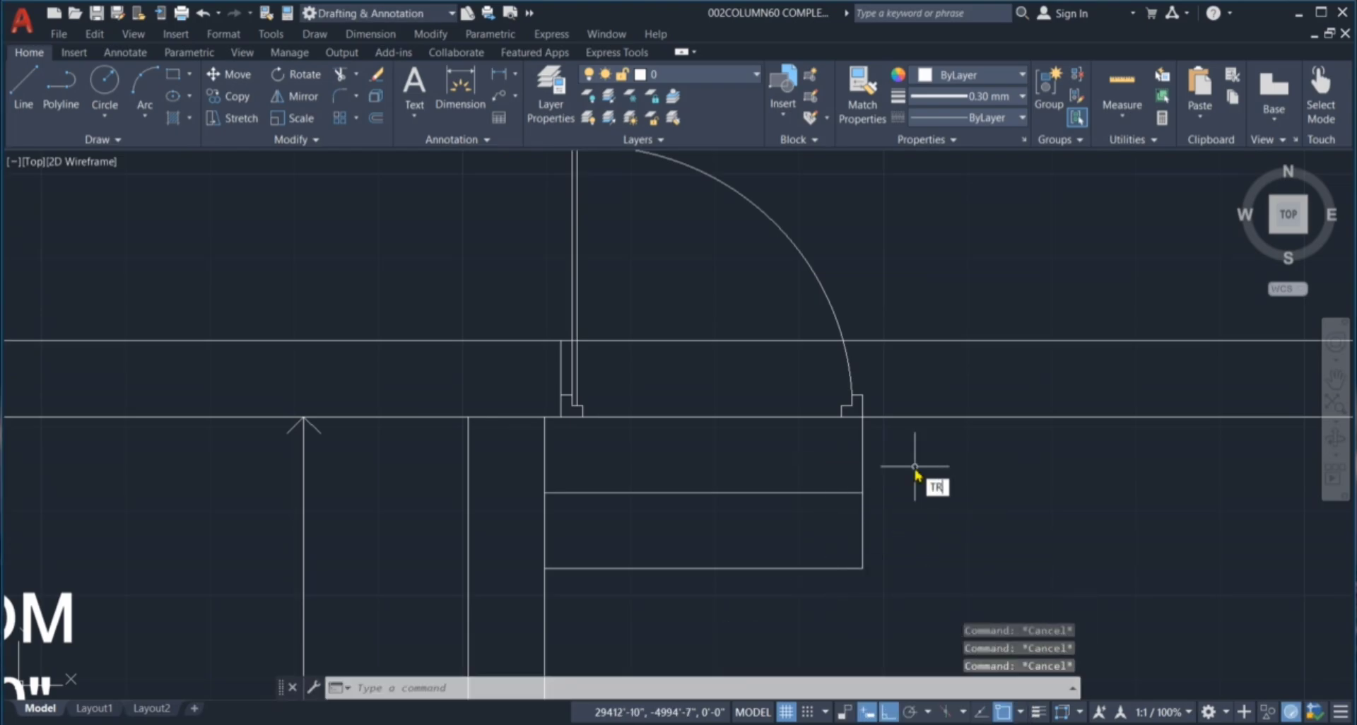
# Copy the UP label and its arrow from the reference plan's garage steps to the middle of the new plan's lowest step line.
pyautogui.scroll(-8, 914, 466)
pyautogui.scroll(2, 883, 438)
pyautogui.scroll(-2, 910, 411)
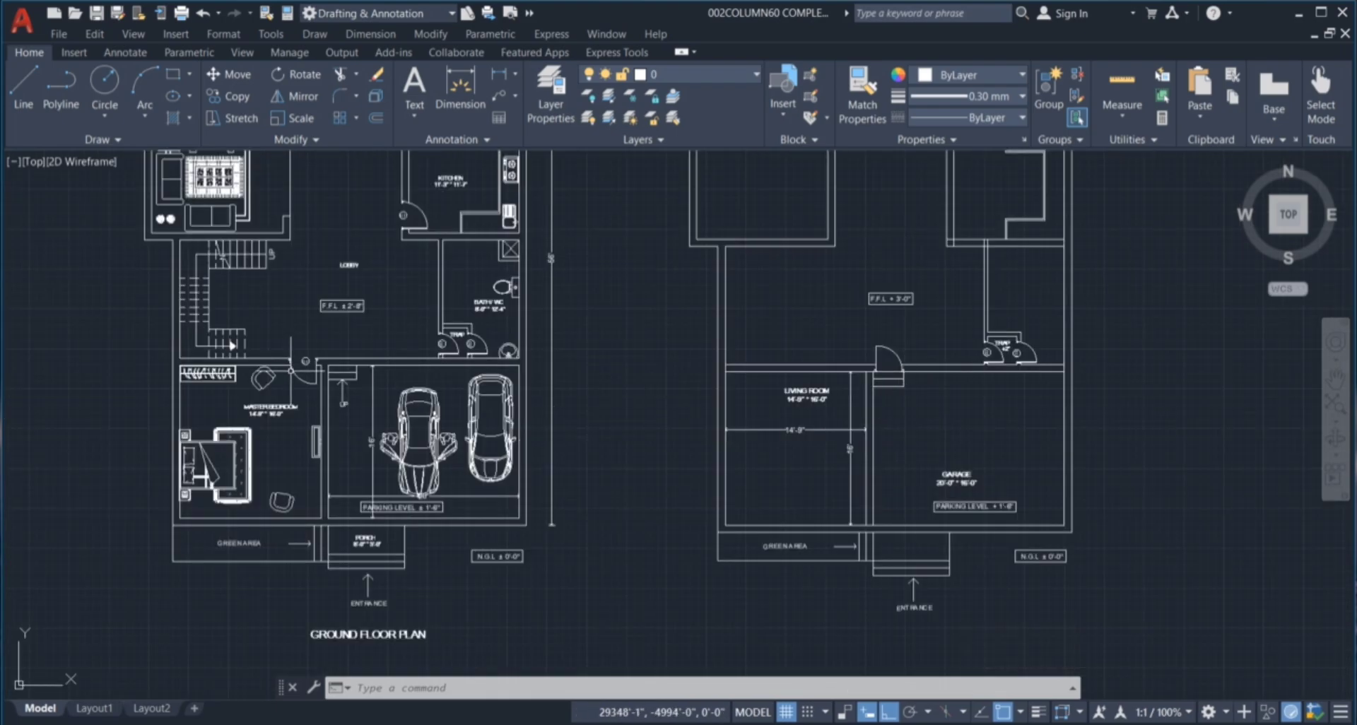
pyautogui.scroll(5, 340, 378)
pyautogui.click(409, 515)
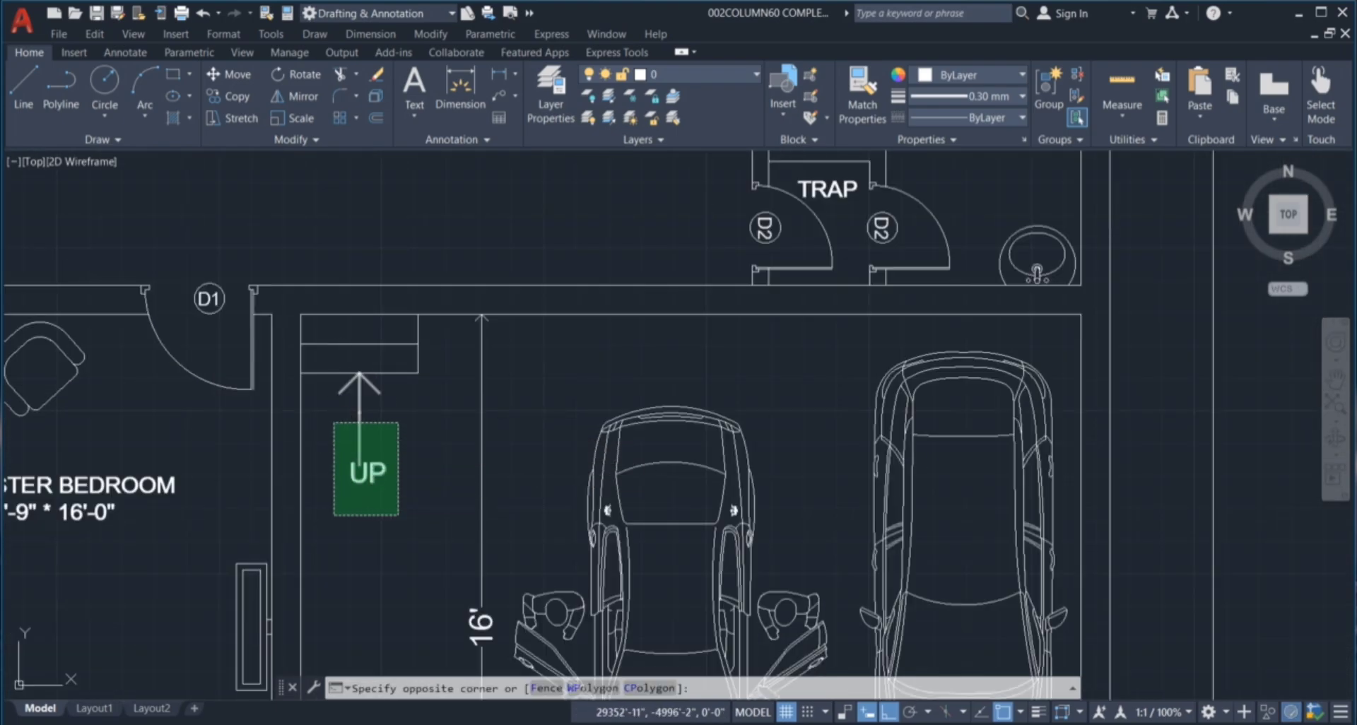
pyautogui.click(327, 433)
pyautogui.write('co')
pyautogui.press('Return')
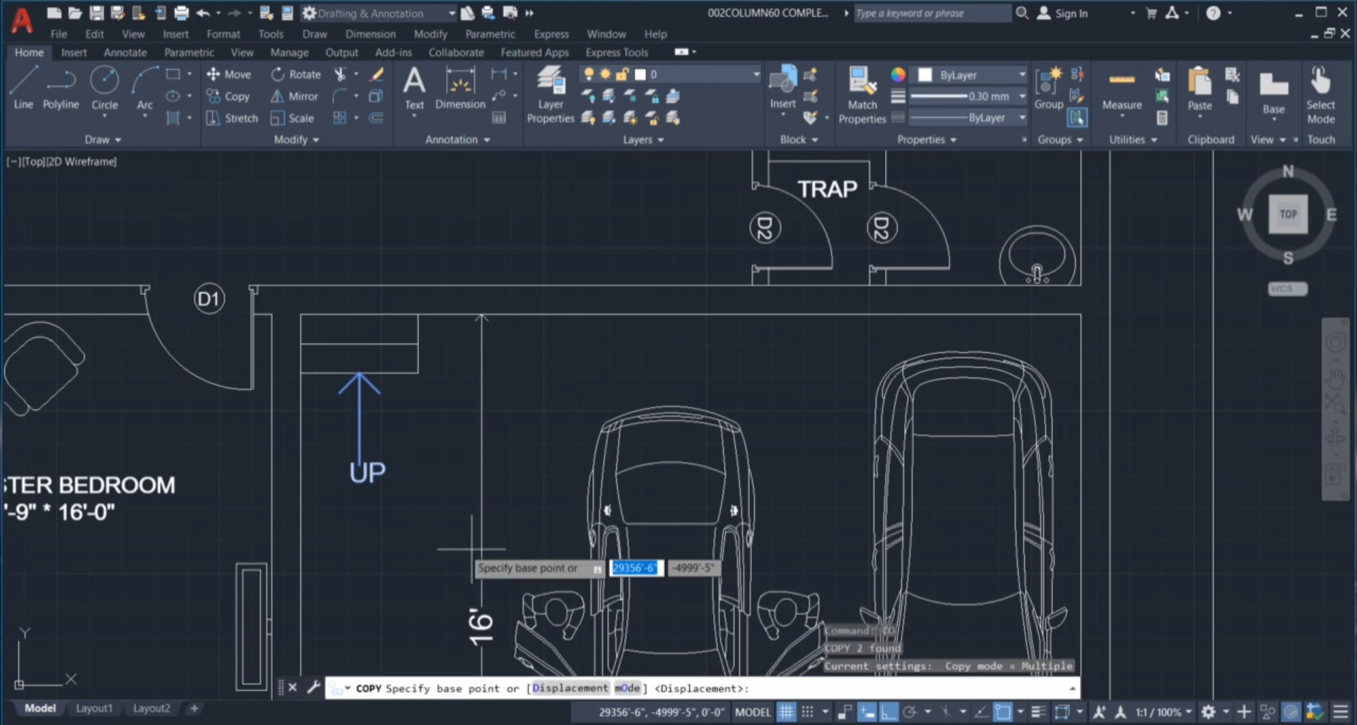
pyautogui.click(359, 373)
pyautogui.scroll(-5, 374, 366)
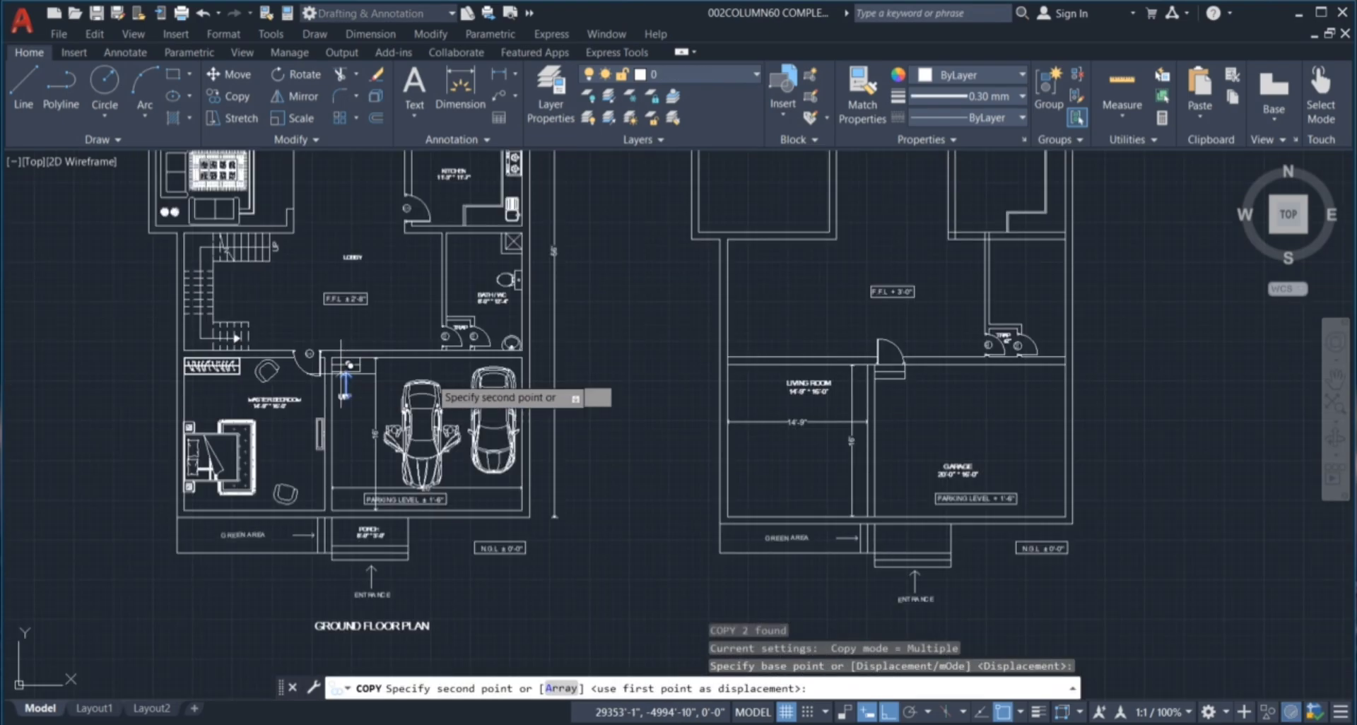
pyautogui.scroll(5, 883, 360)
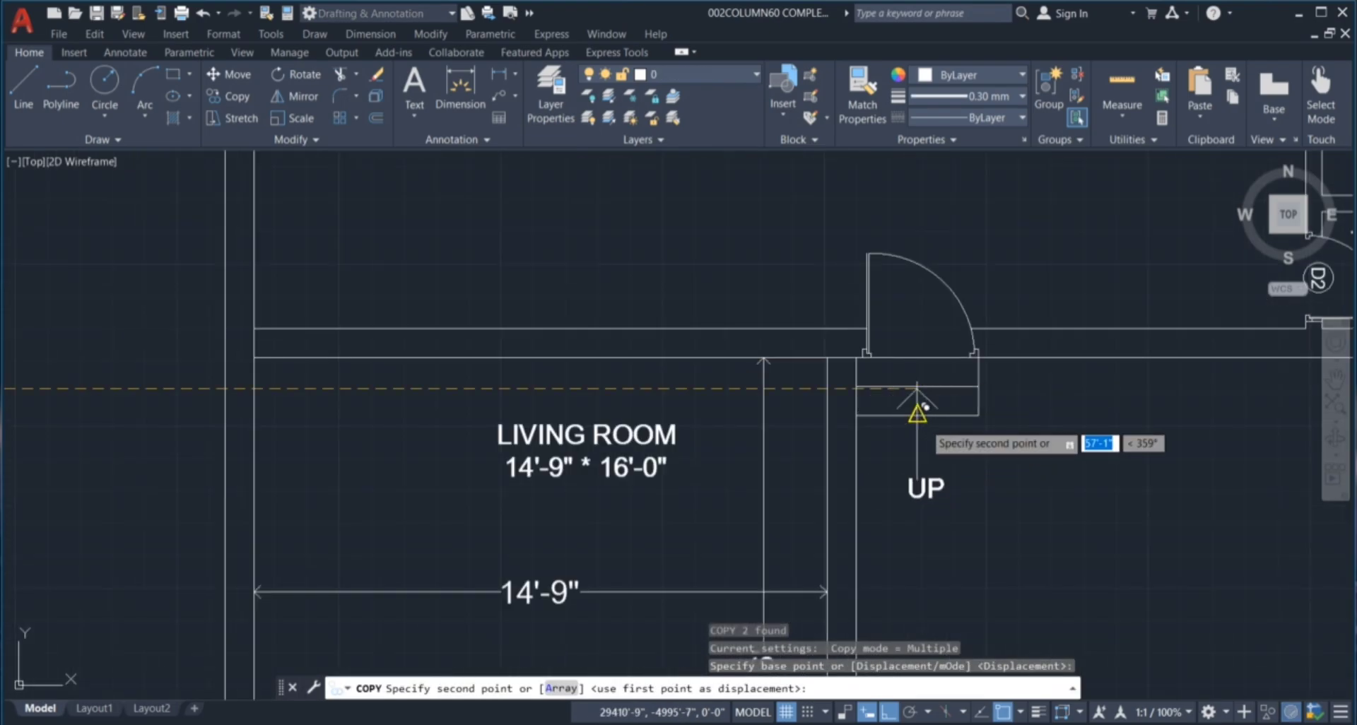
pyautogui.click(916, 416)
pyautogui.press('Escape')
pyautogui.press('Escape')
pyautogui.press('Escape')
pyautogui.press('Escape')
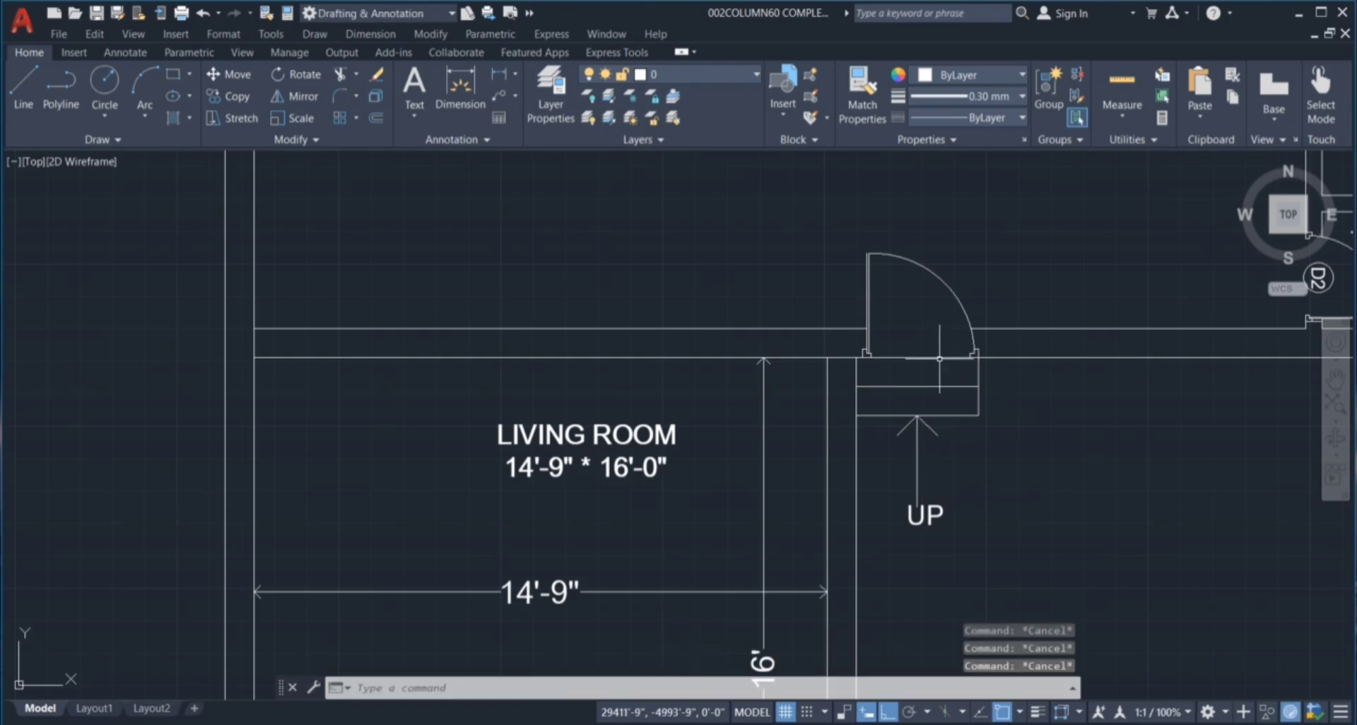
# Compare the reference plan's staircase area with the empty lobby area above the living room in the new plan.
pyautogui.scroll(-4, 972, 405)
pyautogui.scroll(-2, 973, 417)
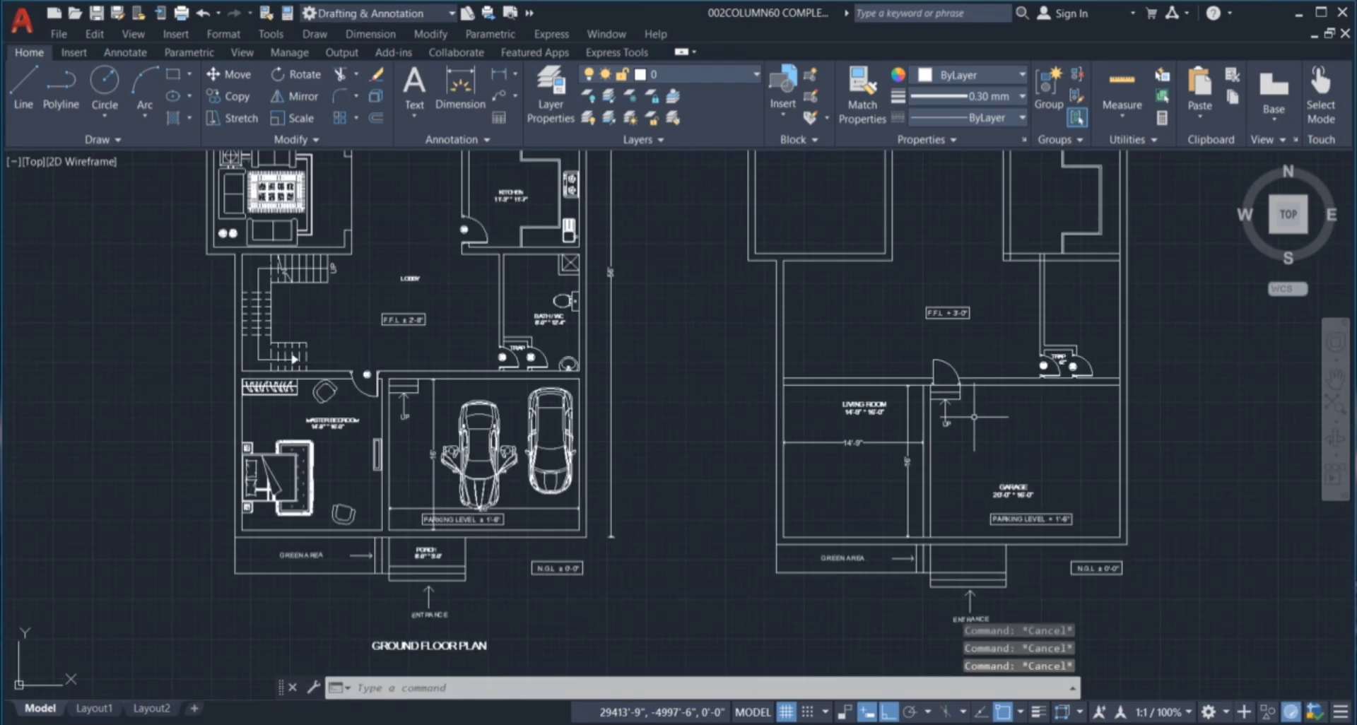
pyautogui.scroll(2, 936, 370)
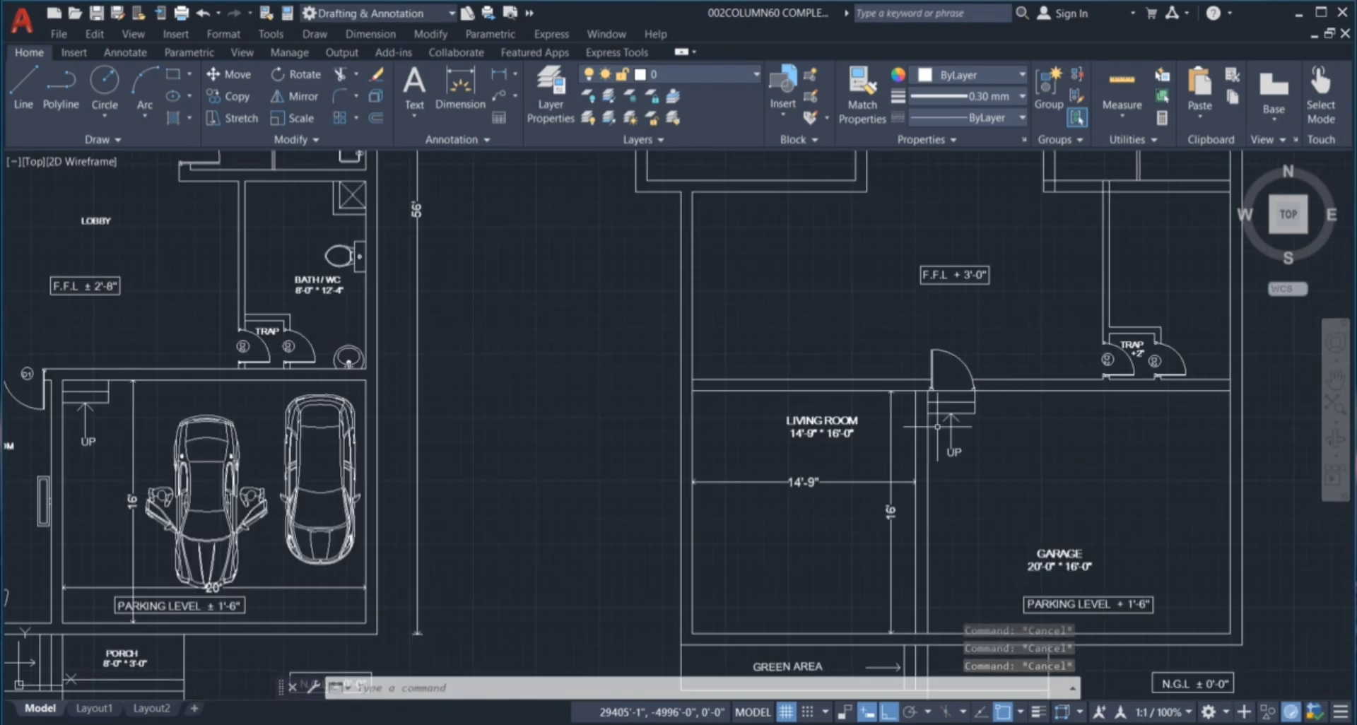
pyautogui.scroll(2, 959, 424)
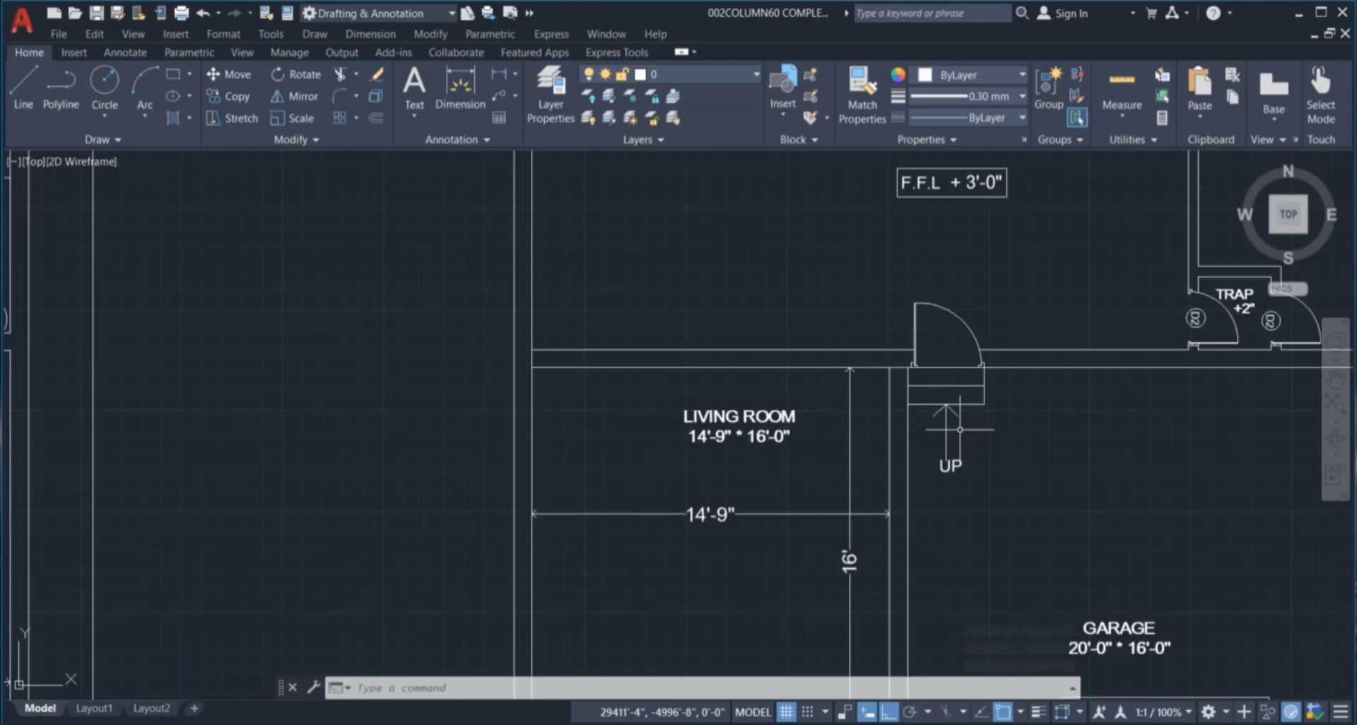
pyautogui.scroll(-3, 936, 357)
pyautogui.scroll(-1, 922, 346)
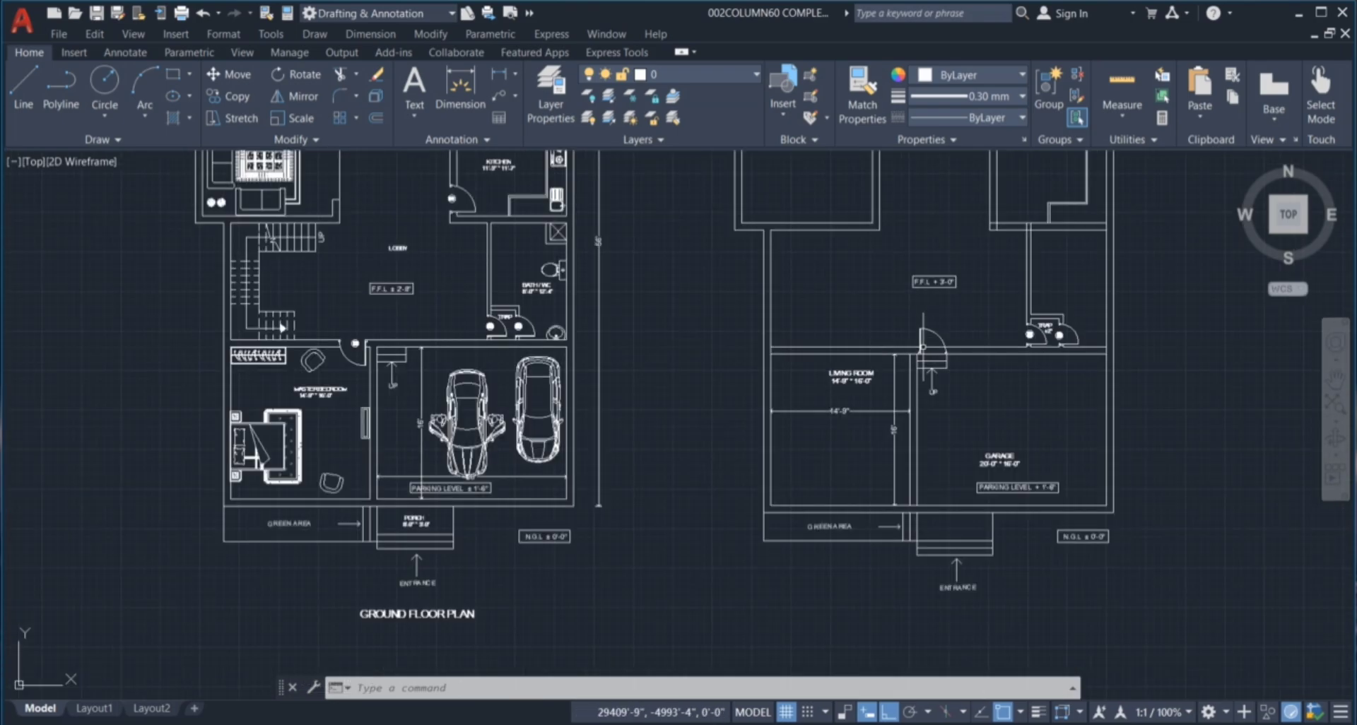
pyautogui.scroll(-3, 788, 284)
pyautogui.scroll(3, 855, 339)
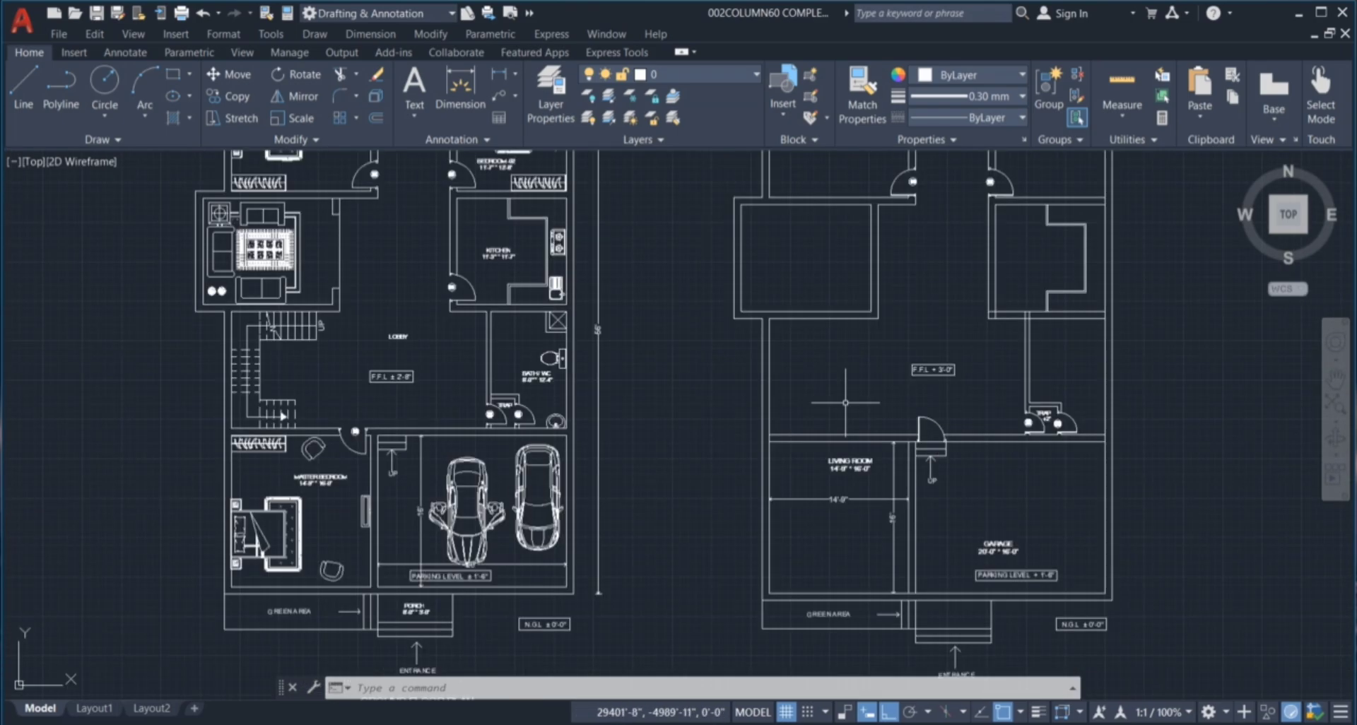
pyautogui.click(787, 340)
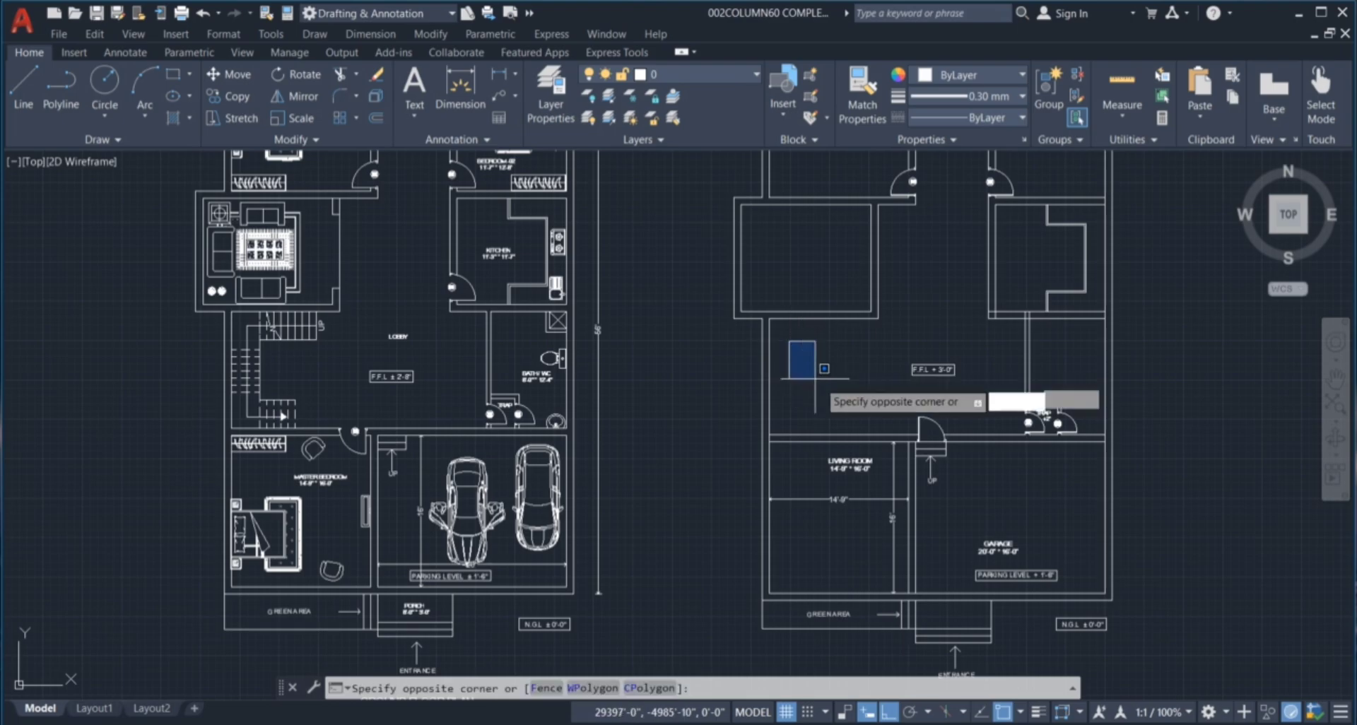
pyautogui.click(869, 420)
pyautogui.scroll(-2, 821, 419)
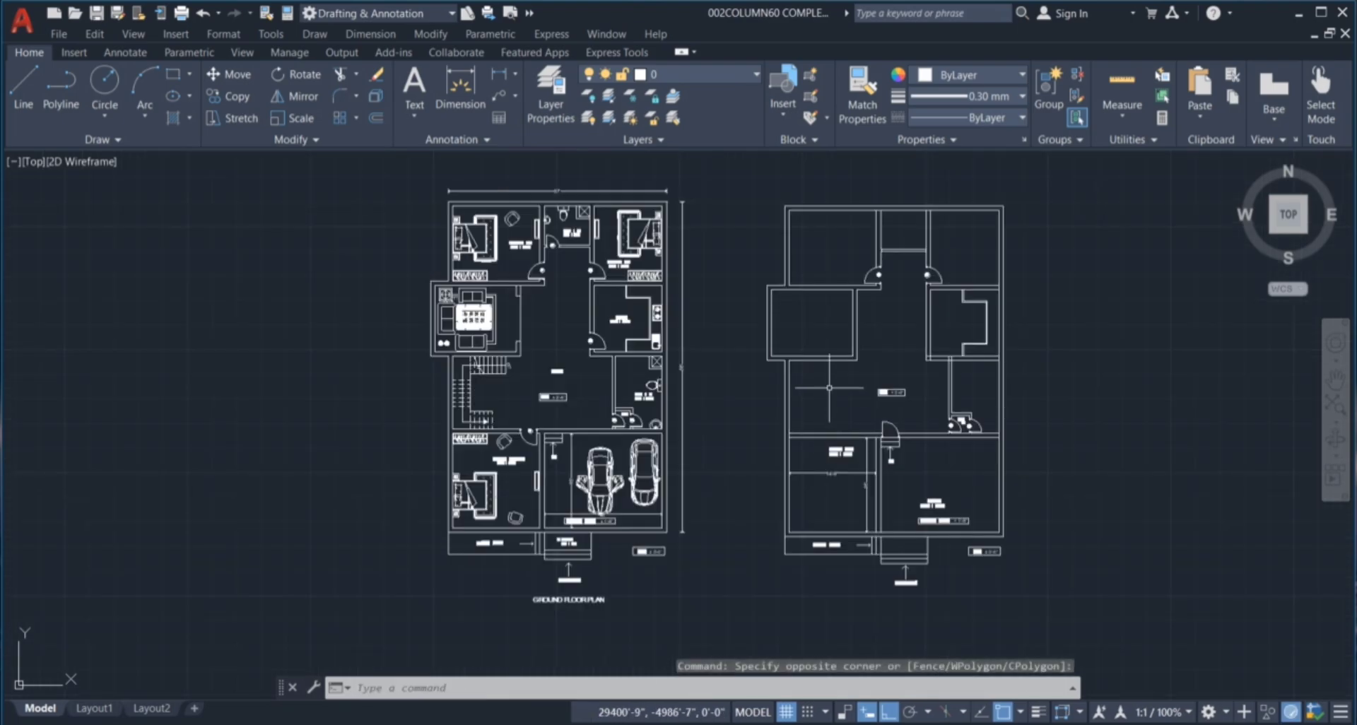
pyautogui.scroll(2, 827, 390)
pyautogui.click(797, 370)
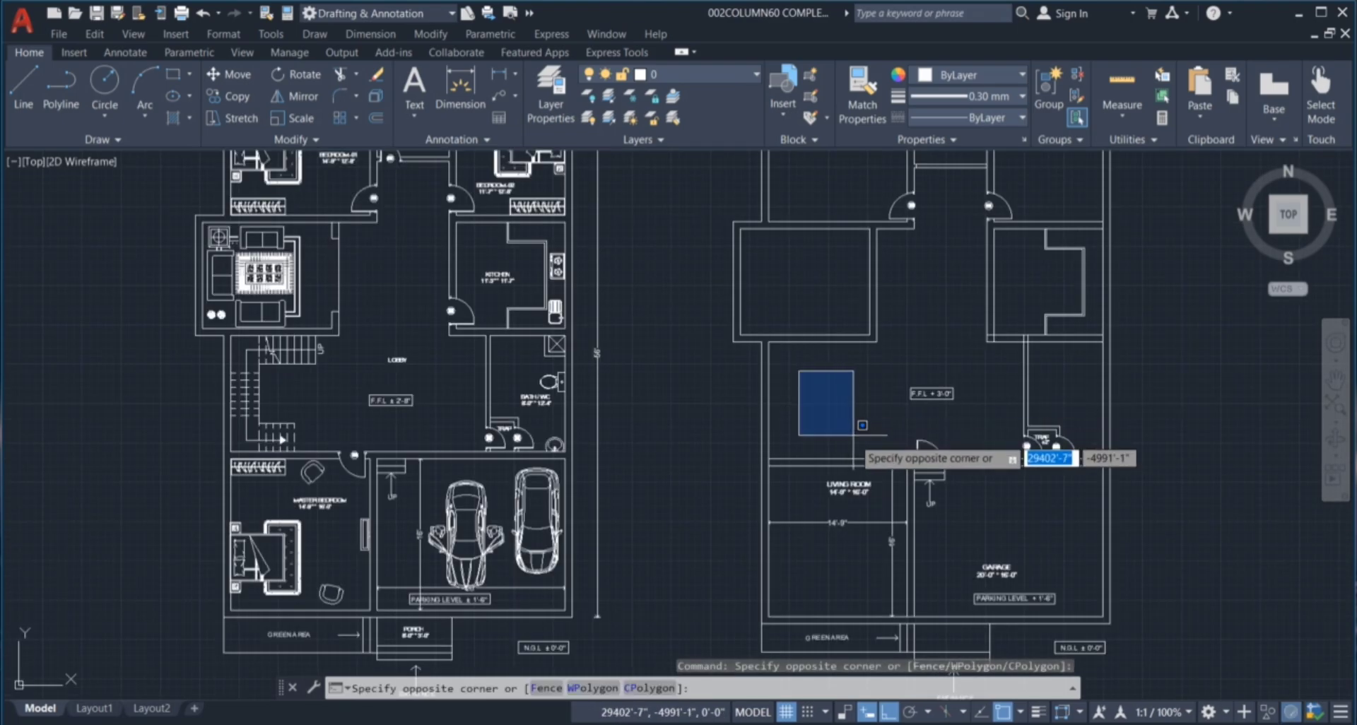
pyautogui.click(862, 416)
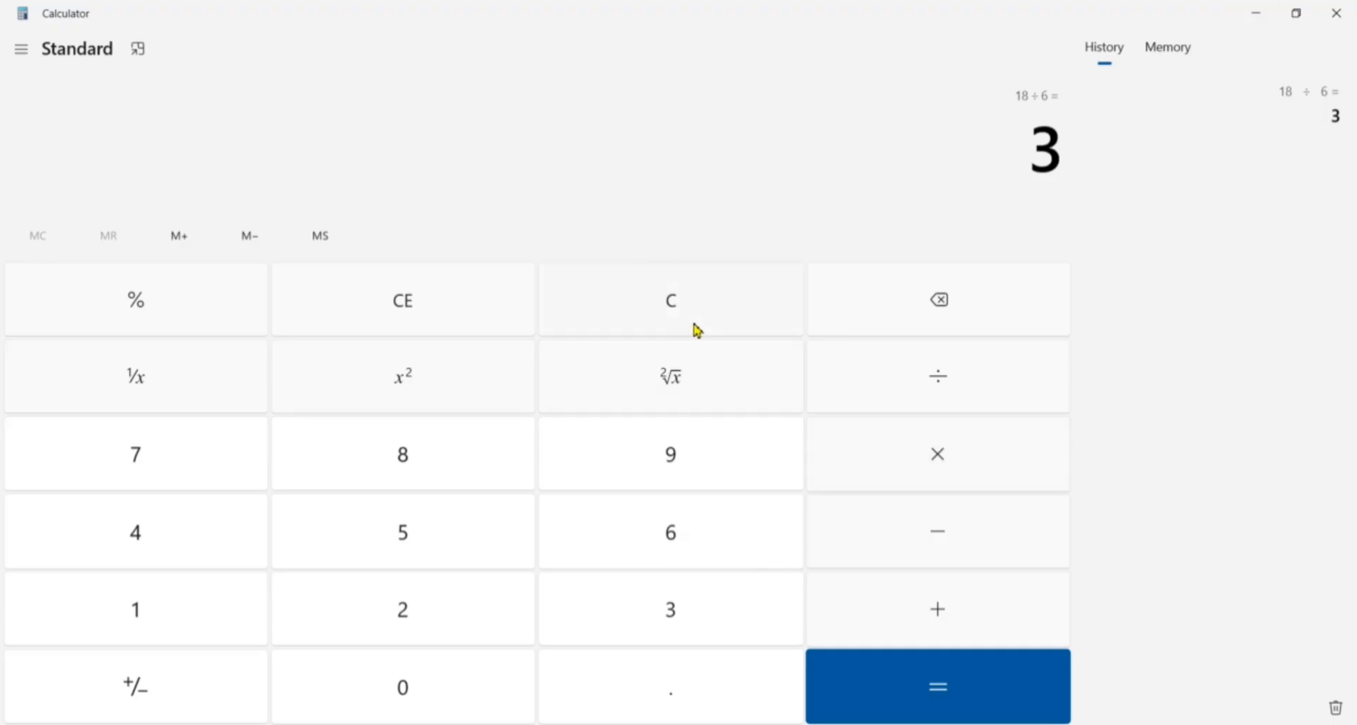
# In Calculator, clear the previous result and multiply 11 by 12.
pyautogui.click(698, 330)
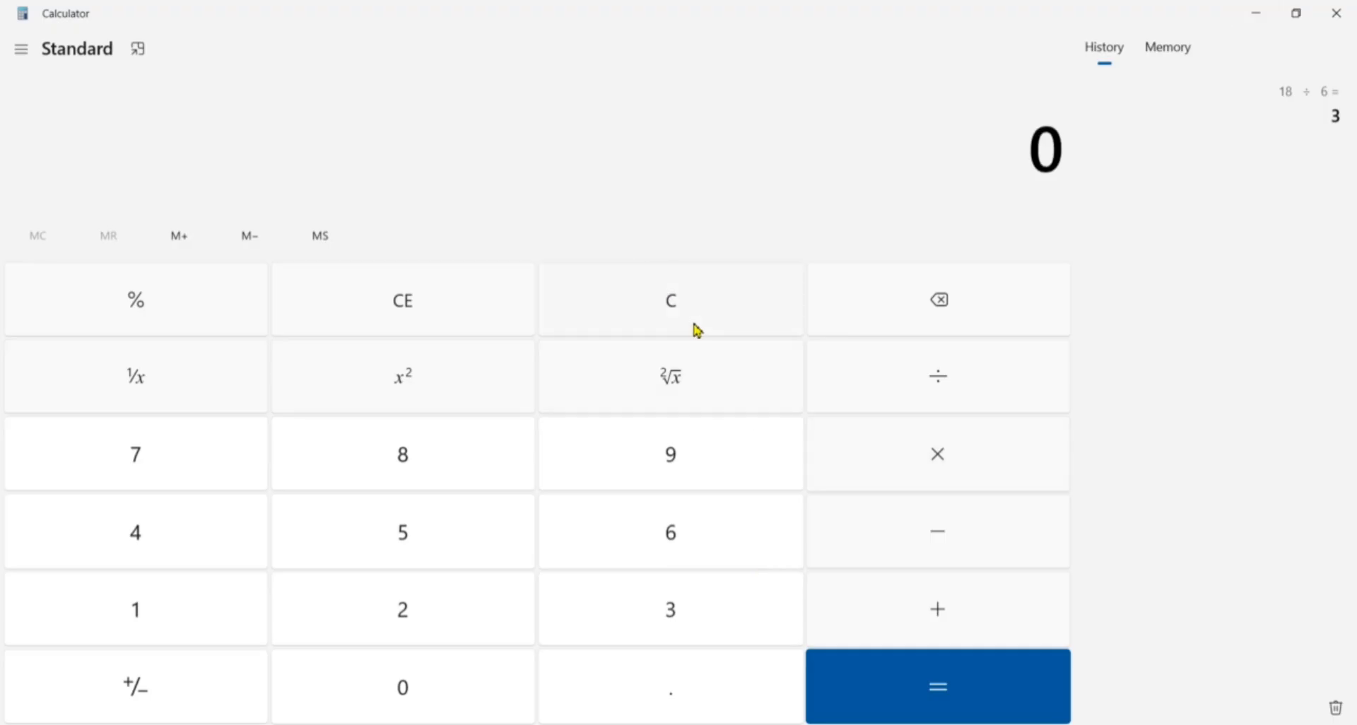
pyautogui.write('1 × 1')
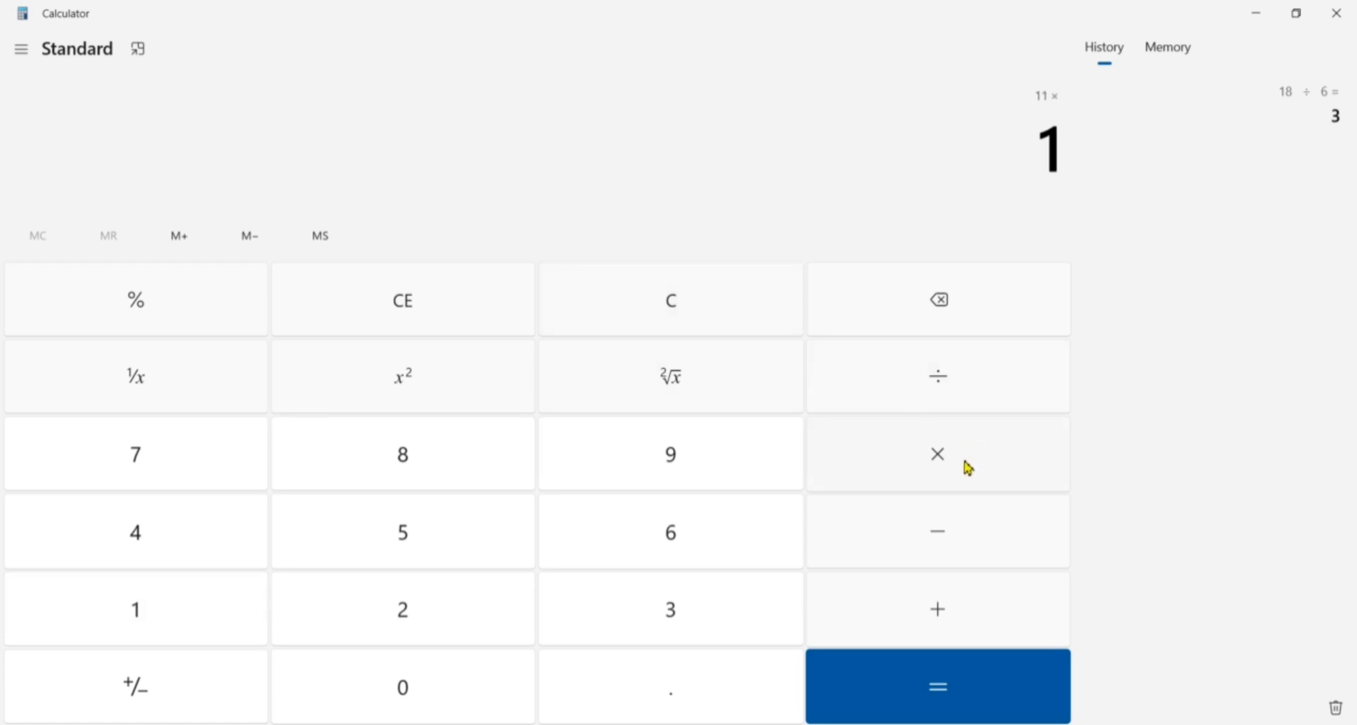
pyautogui.write('2')
pyautogui.click(951, 703)
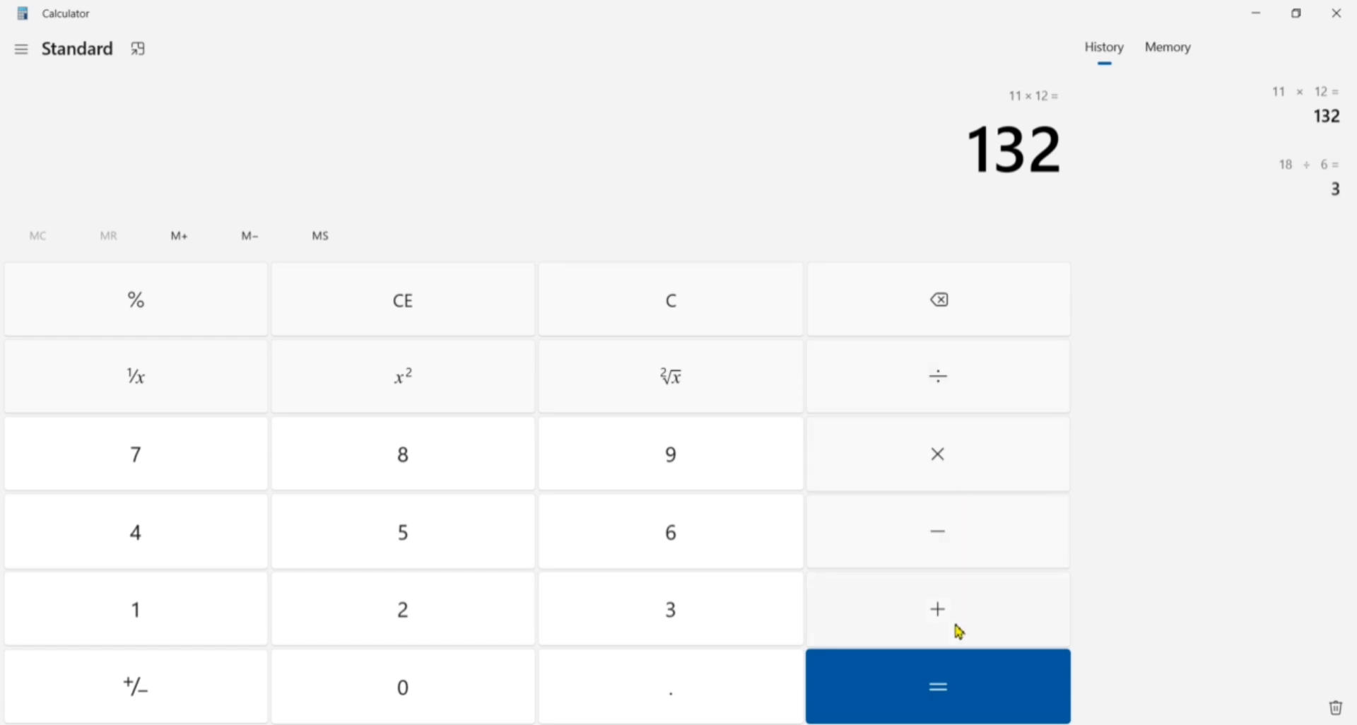
pyautogui.click(963, 702)
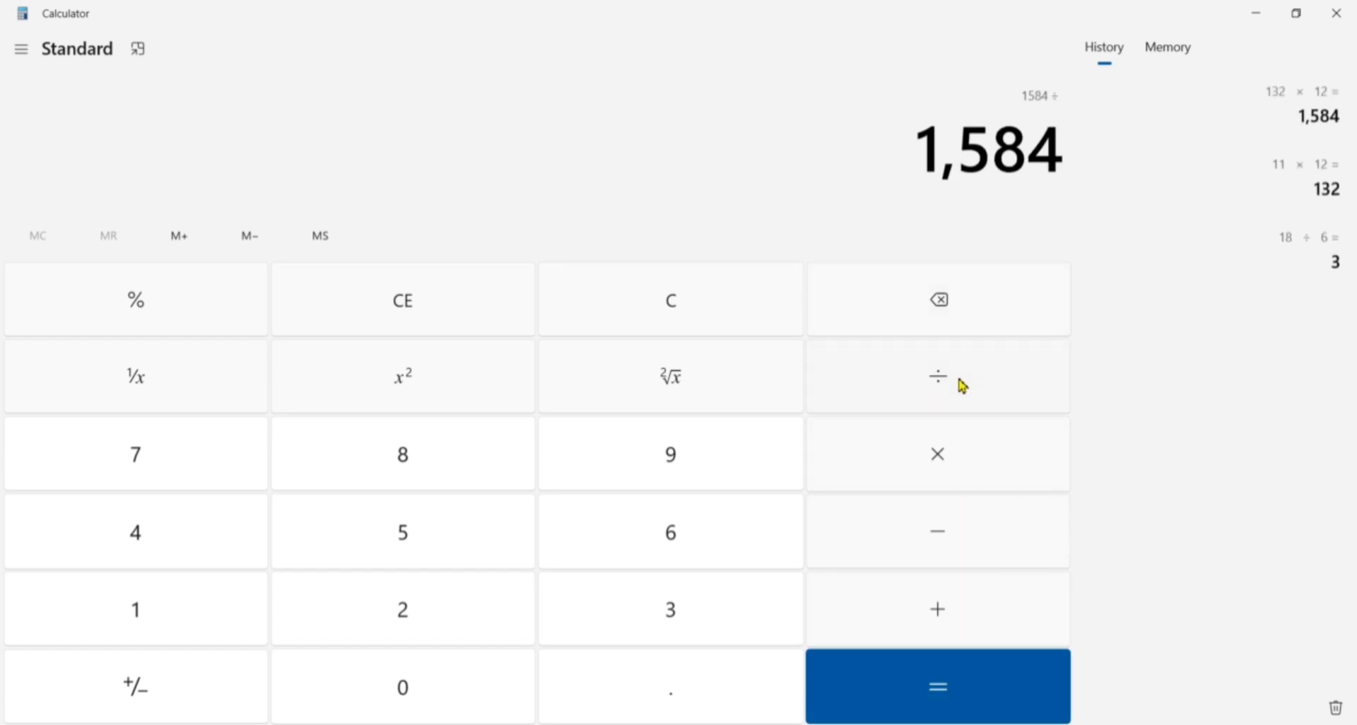
# Clear the calculation, divide 132 by 6, and close Calculator to return to the drawing.
pyautogui.click(731, 325)
pyautogui.write('132')
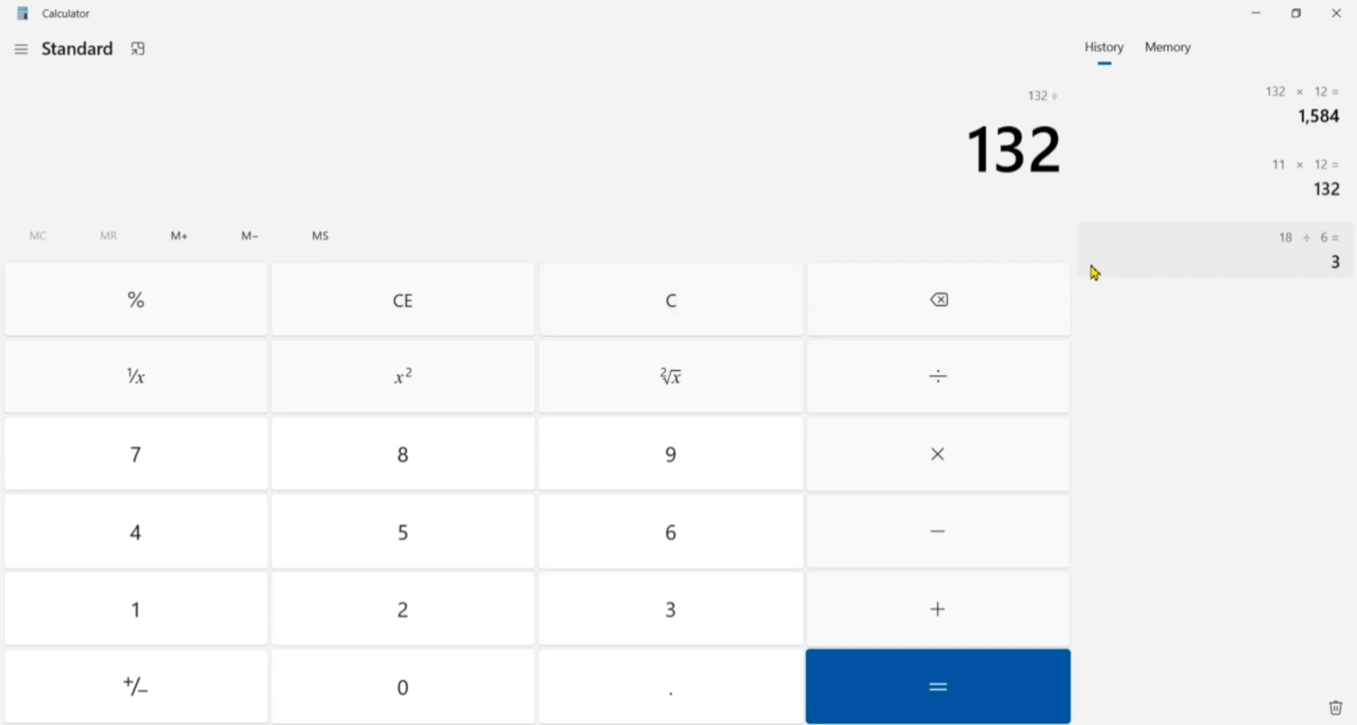
pyautogui.press('6')
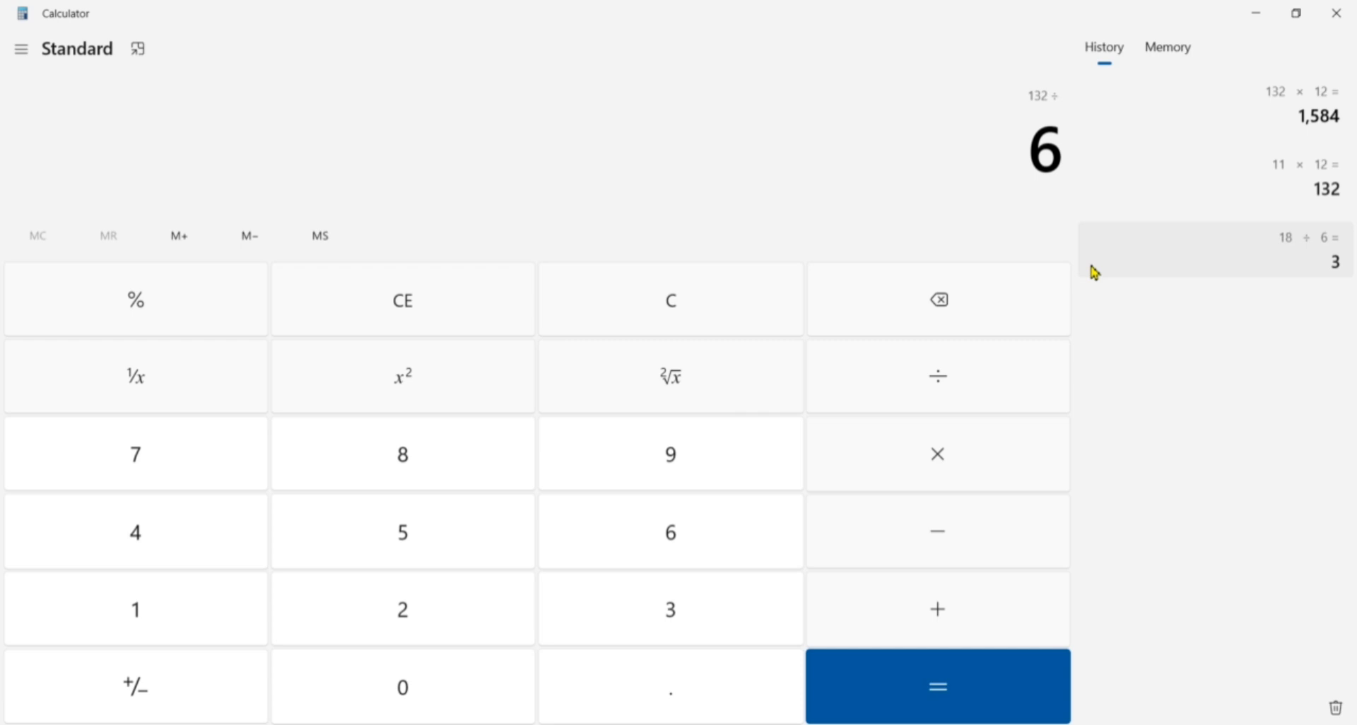
pyautogui.click(1029, 667)
pyautogui.moveTo(1061, 161); pyautogui.dragTo(960, 193)
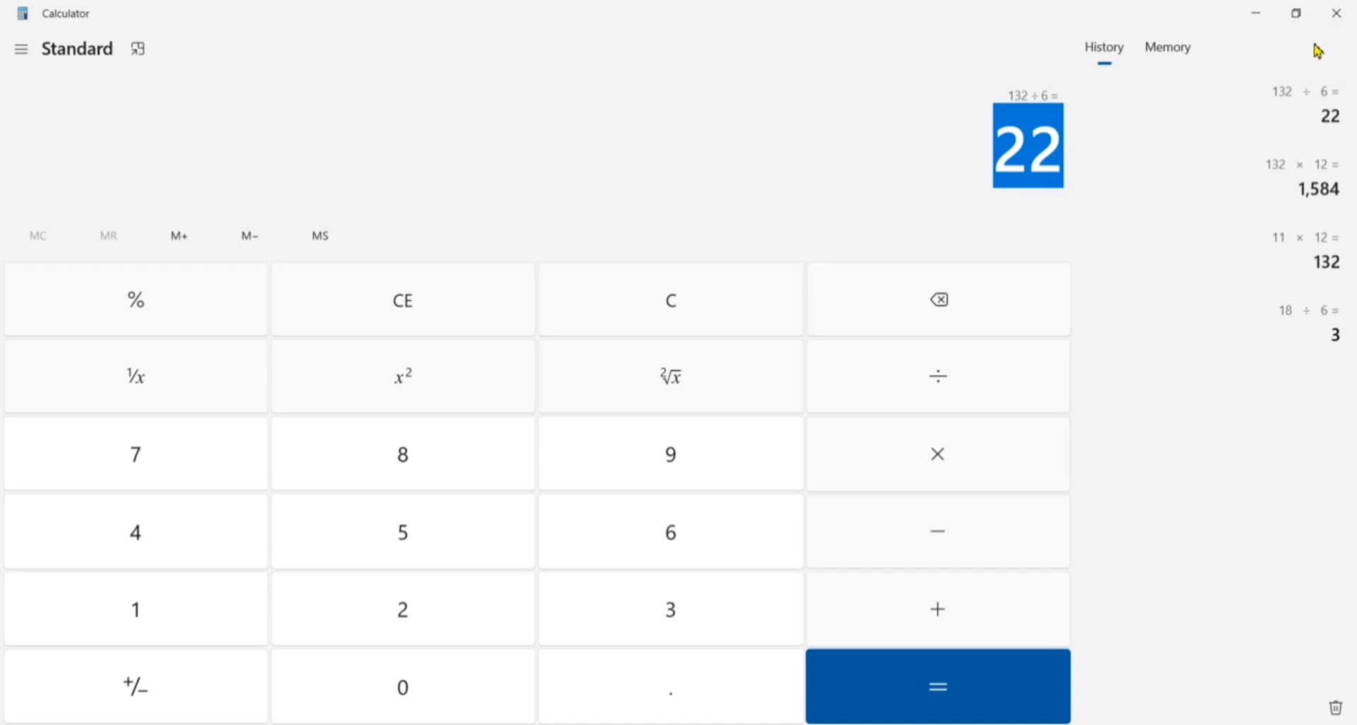
pyautogui.click(1345, 15)
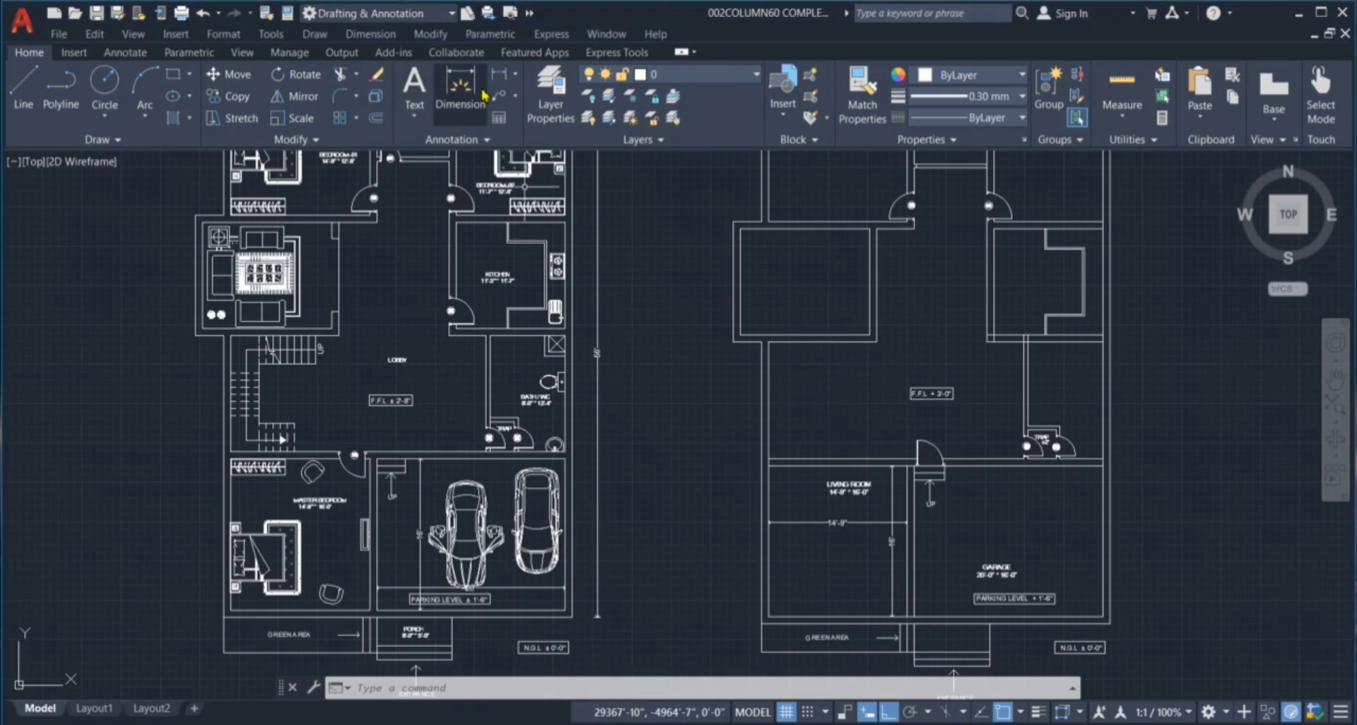
# Measure the width of the staircase area along the lobby's upper wall, from the left wall to the outer wall corner.
pyautogui.click(460, 88)
pyautogui.scroll(4, 822, 342)
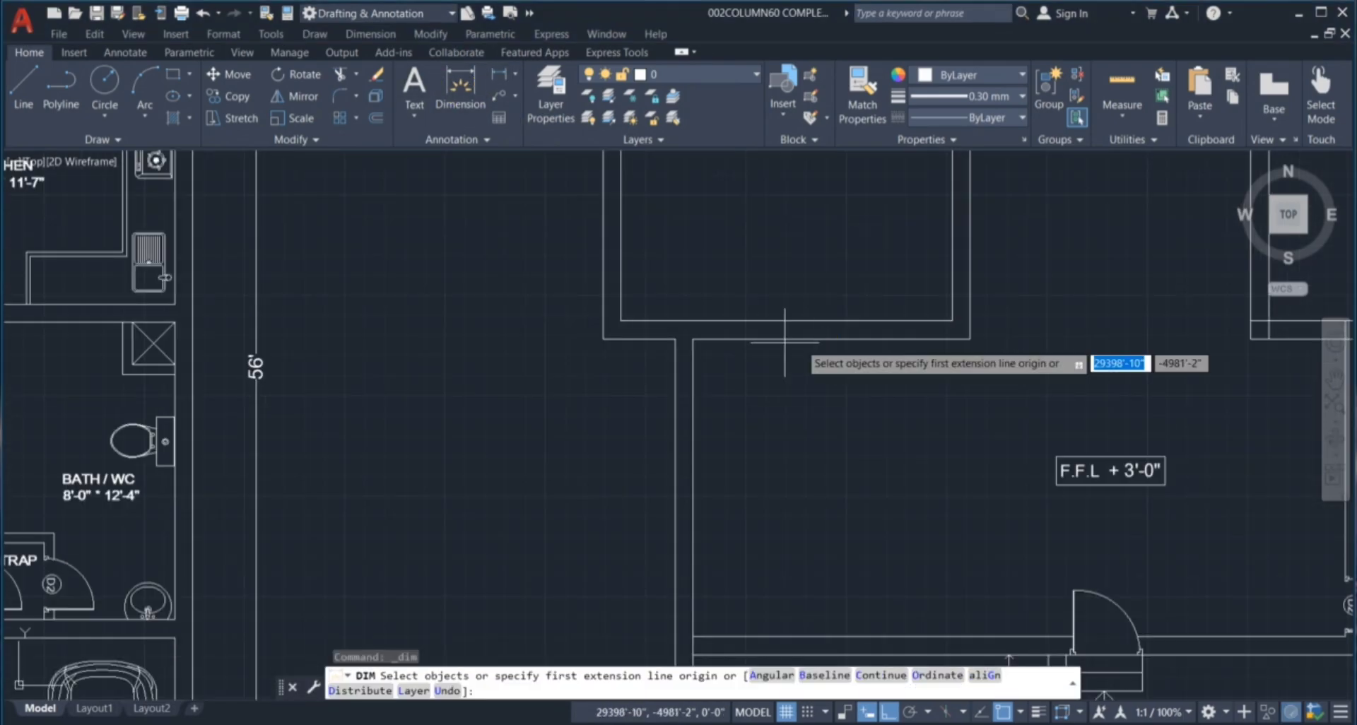
pyautogui.click(692, 339)
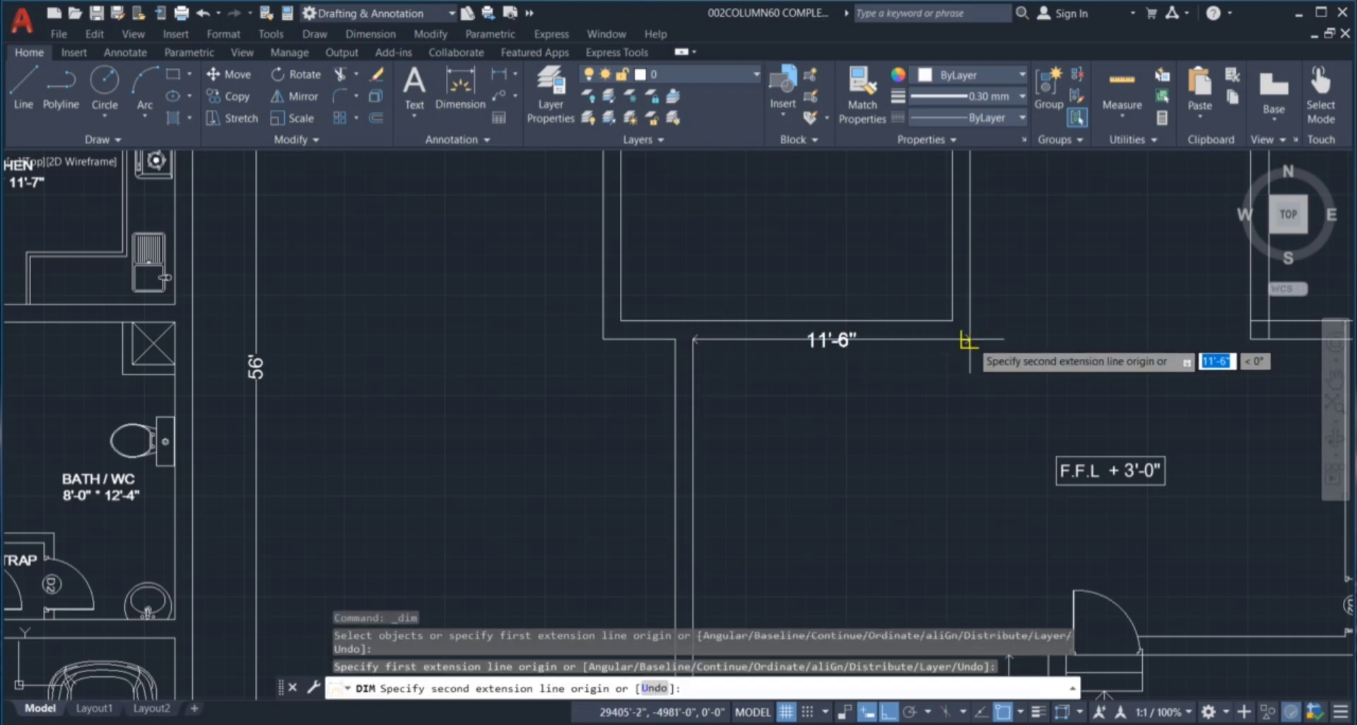
pyautogui.press('Escape')
pyautogui.press('Escape')
pyautogui.press('Escape')
pyautogui.press('Escape')
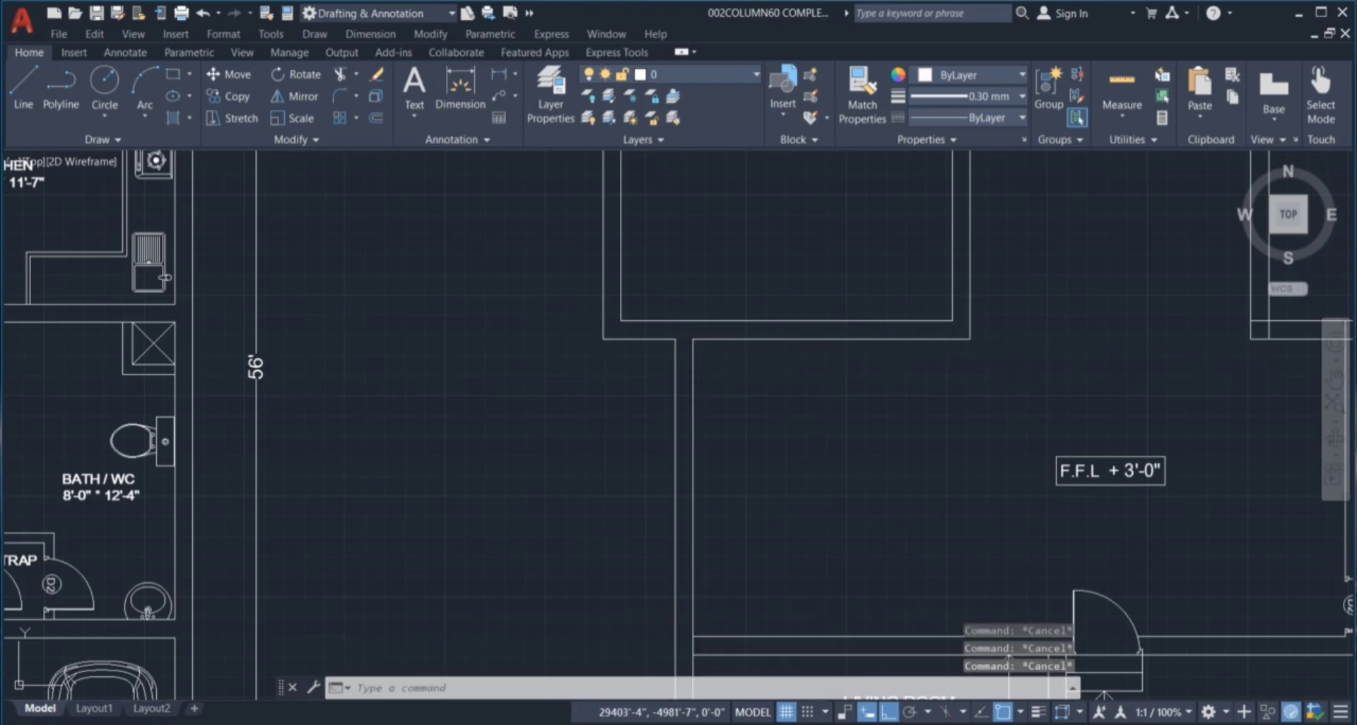
# Offset the lobby's upper wall line and its left wall line 3' inward to outline the stair flights.
pyautogui.write('o')
pyautogui.press('Return')
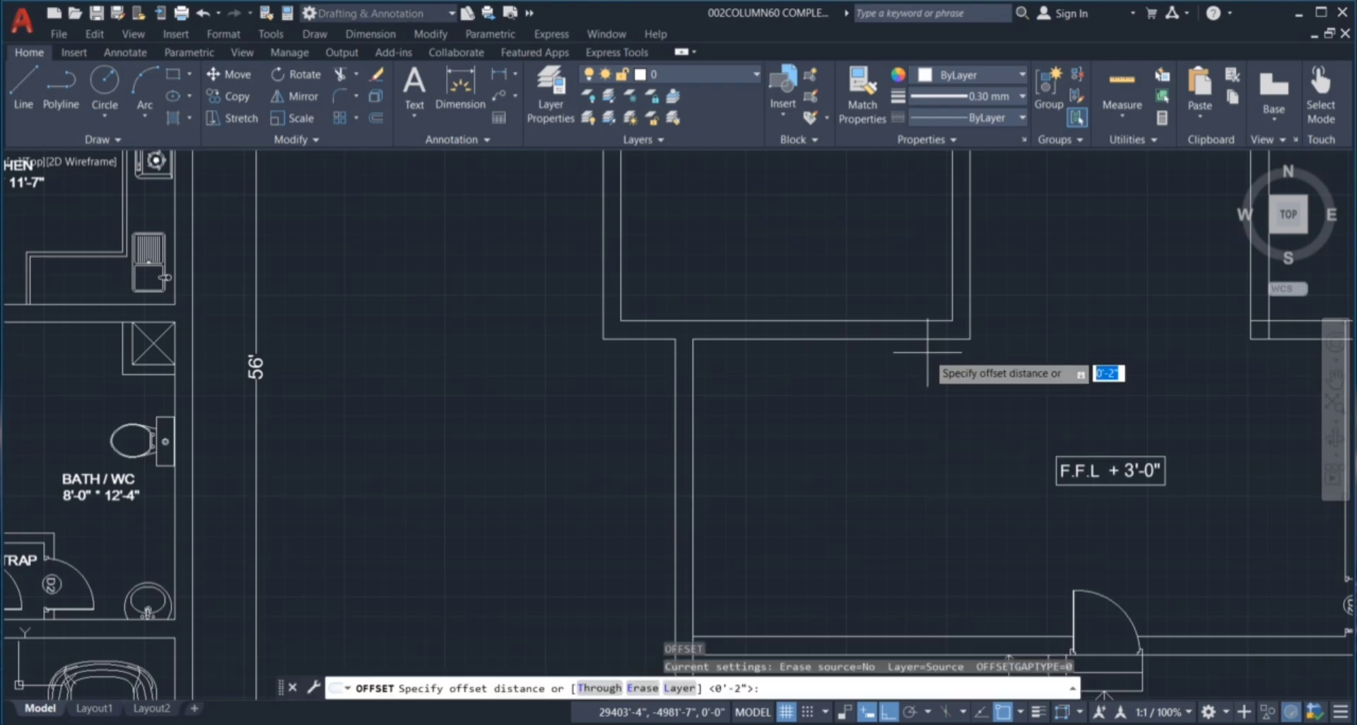
pyautogui.write("3'")
pyautogui.press('Return')
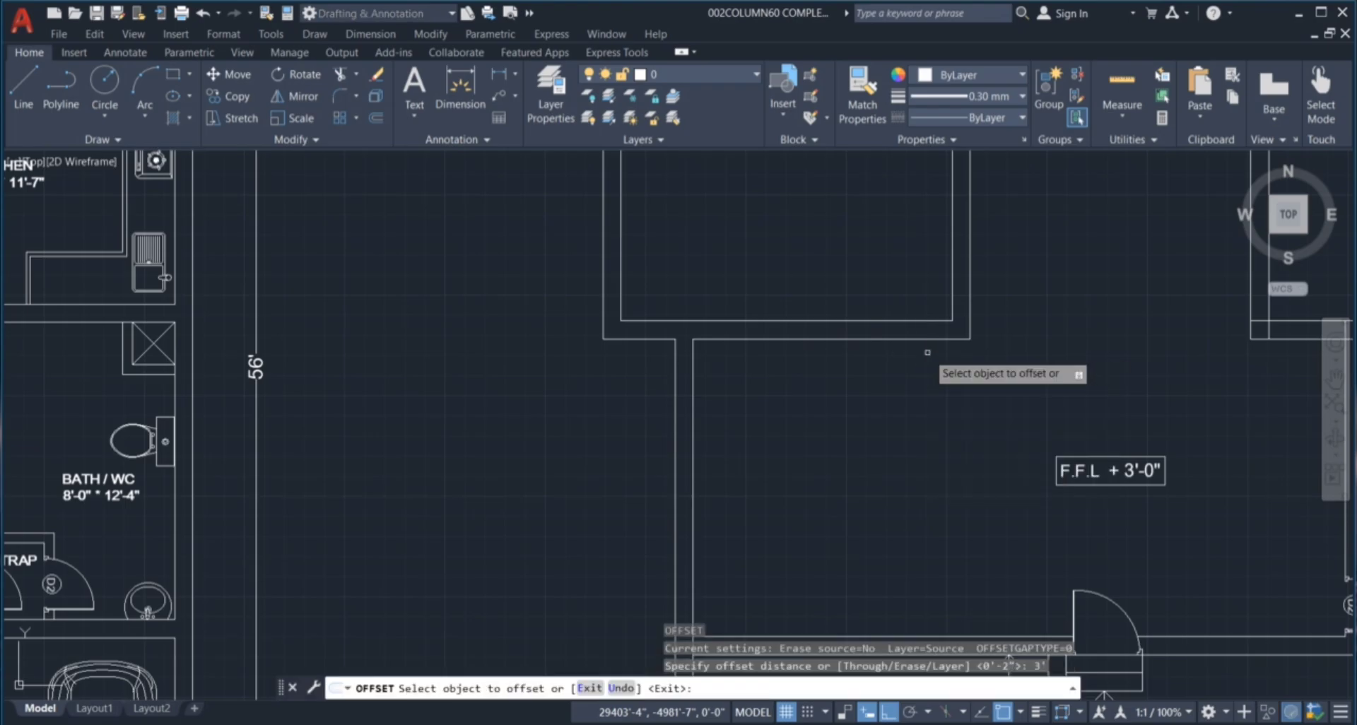
pyautogui.scroll(-5, 927, 352)
pyautogui.scroll(3, 931, 341)
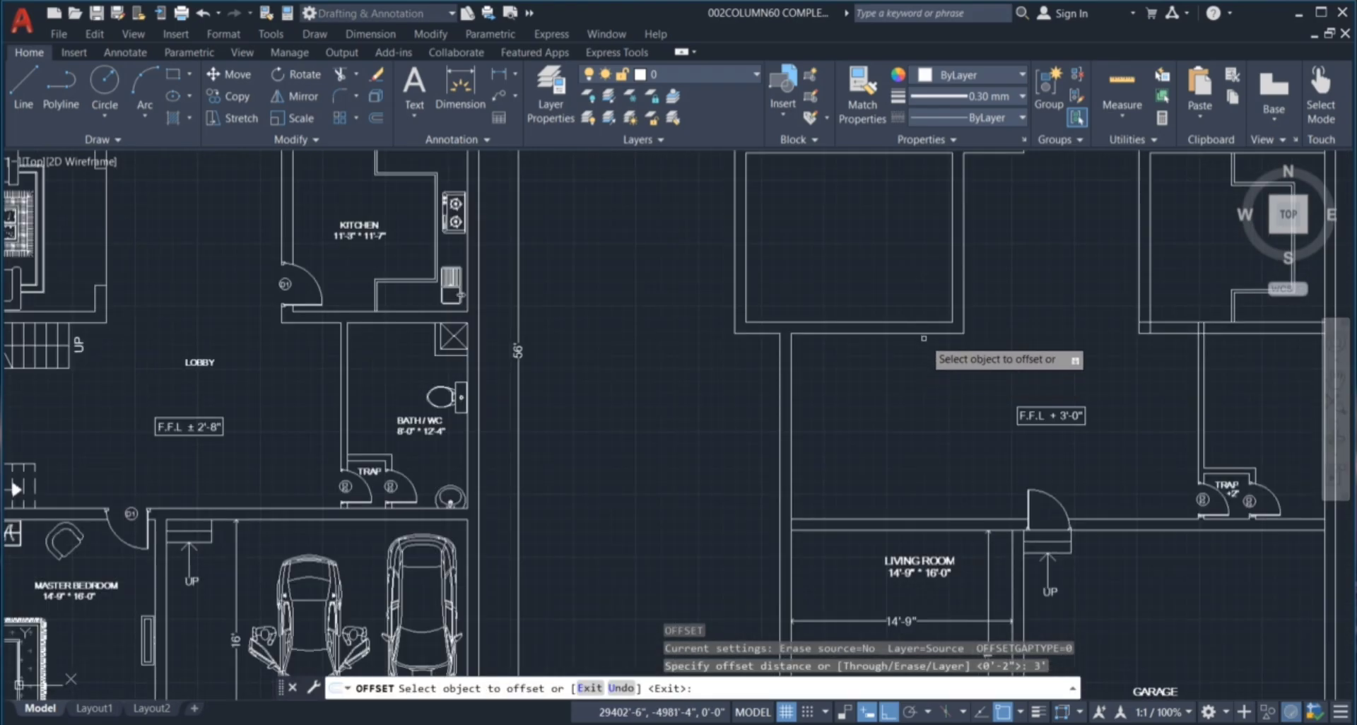
pyautogui.click(918, 333)
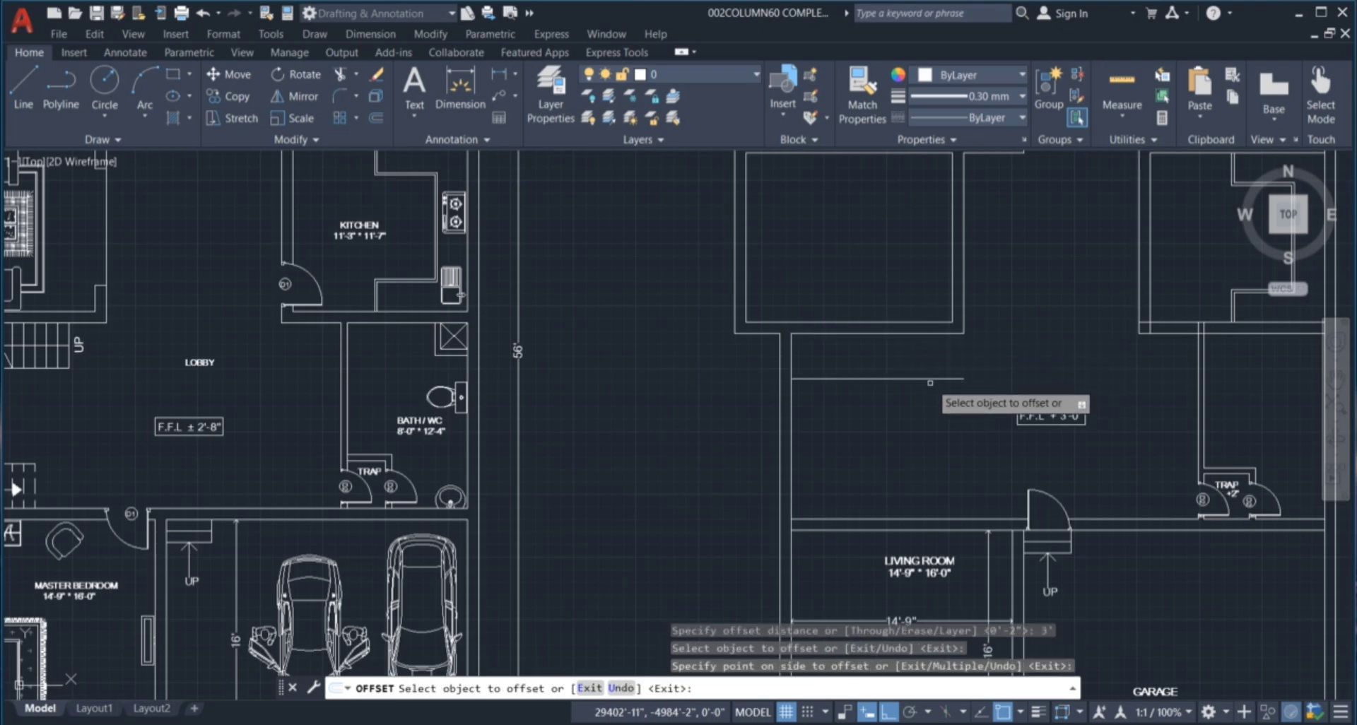
pyautogui.scroll(-2, 936, 371)
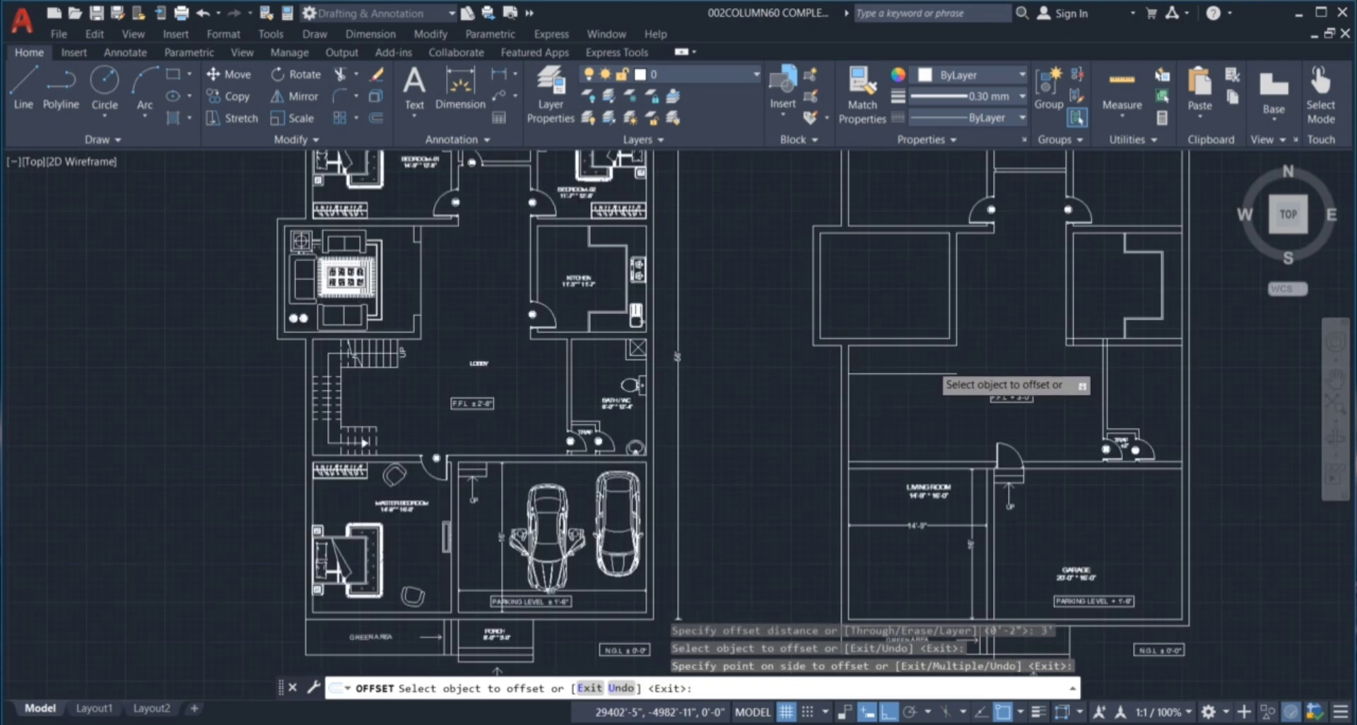
pyautogui.scroll(2, 911, 378)
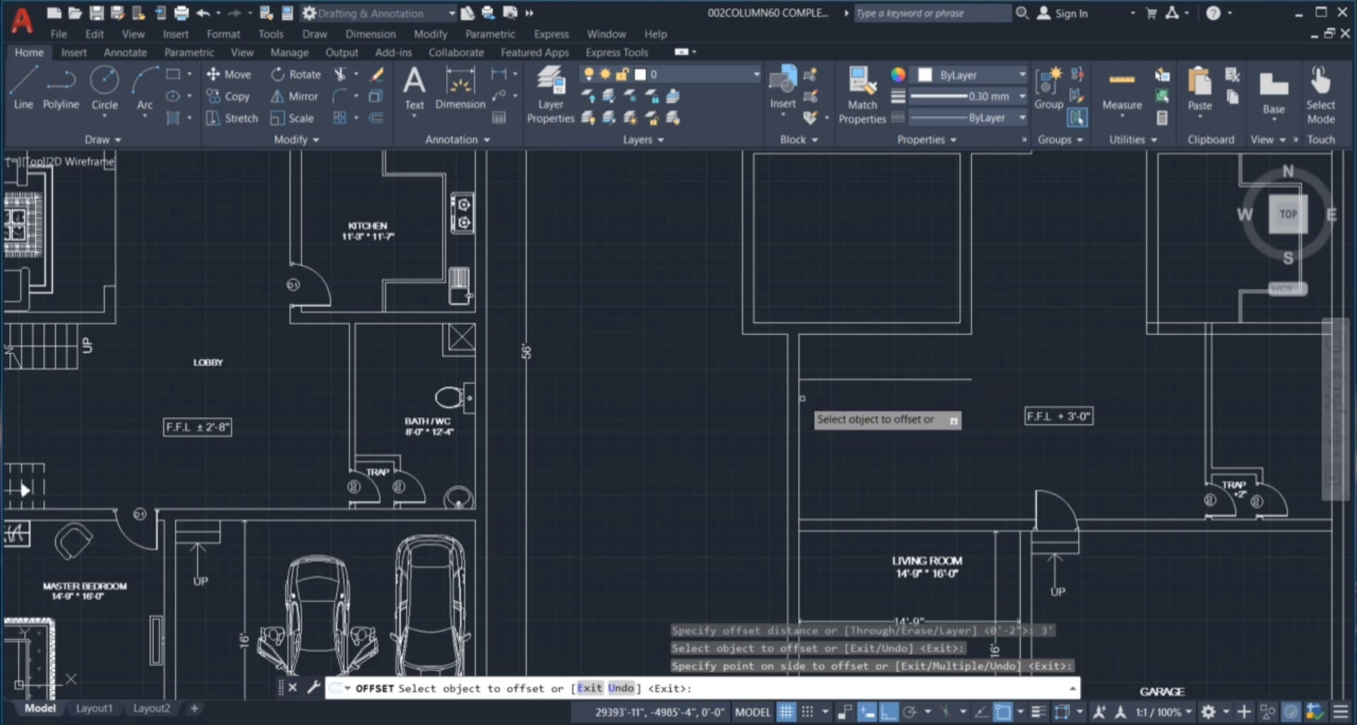
pyautogui.click(799, 397)
pyautogui.click(878, 411)
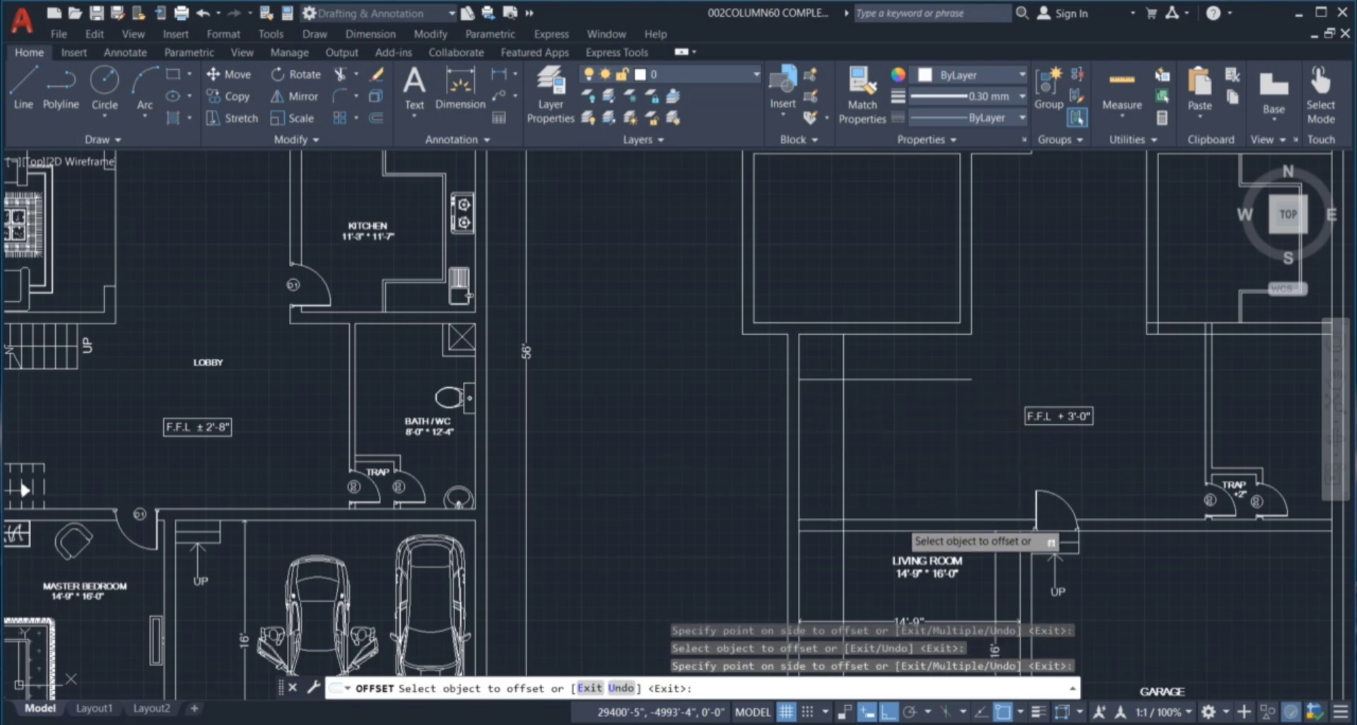
# Offset the lobby's lower wall line above the living room 4' upward into the staircase area.
pyautogui.click(900, 520)
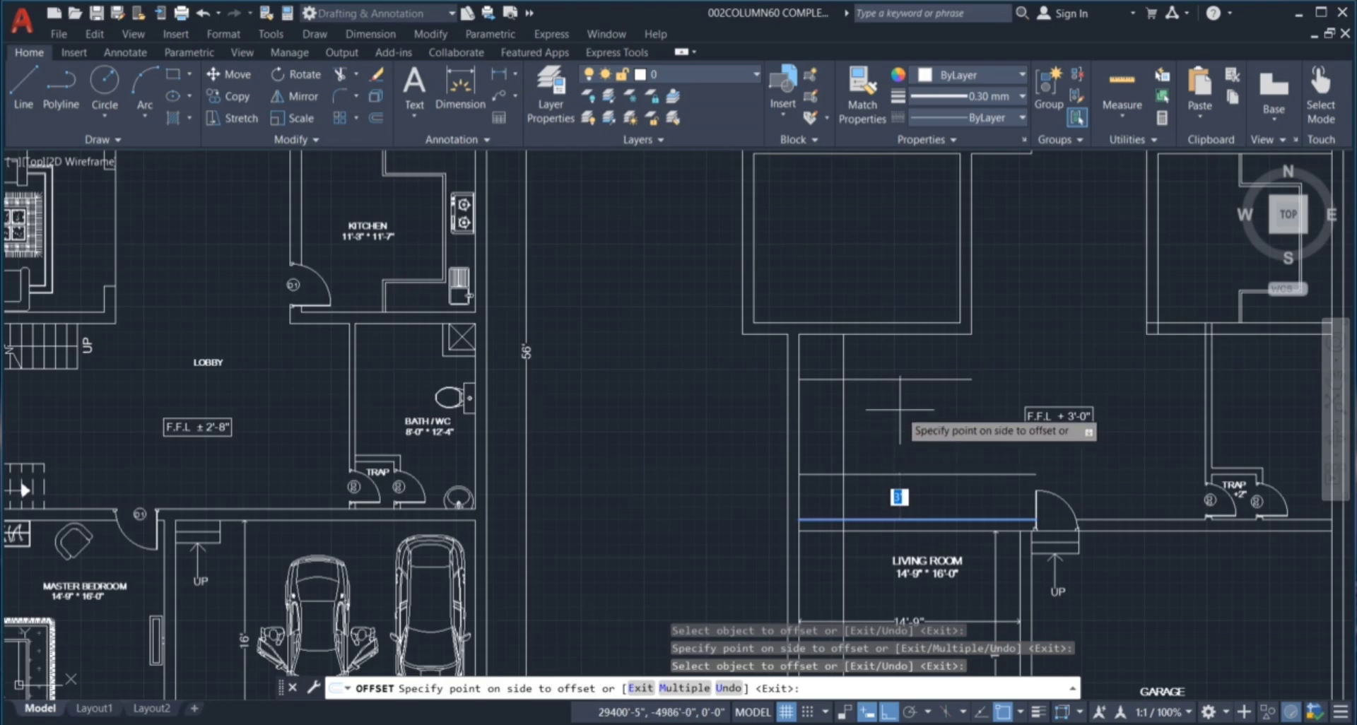
pyautogui.click(900, 410)
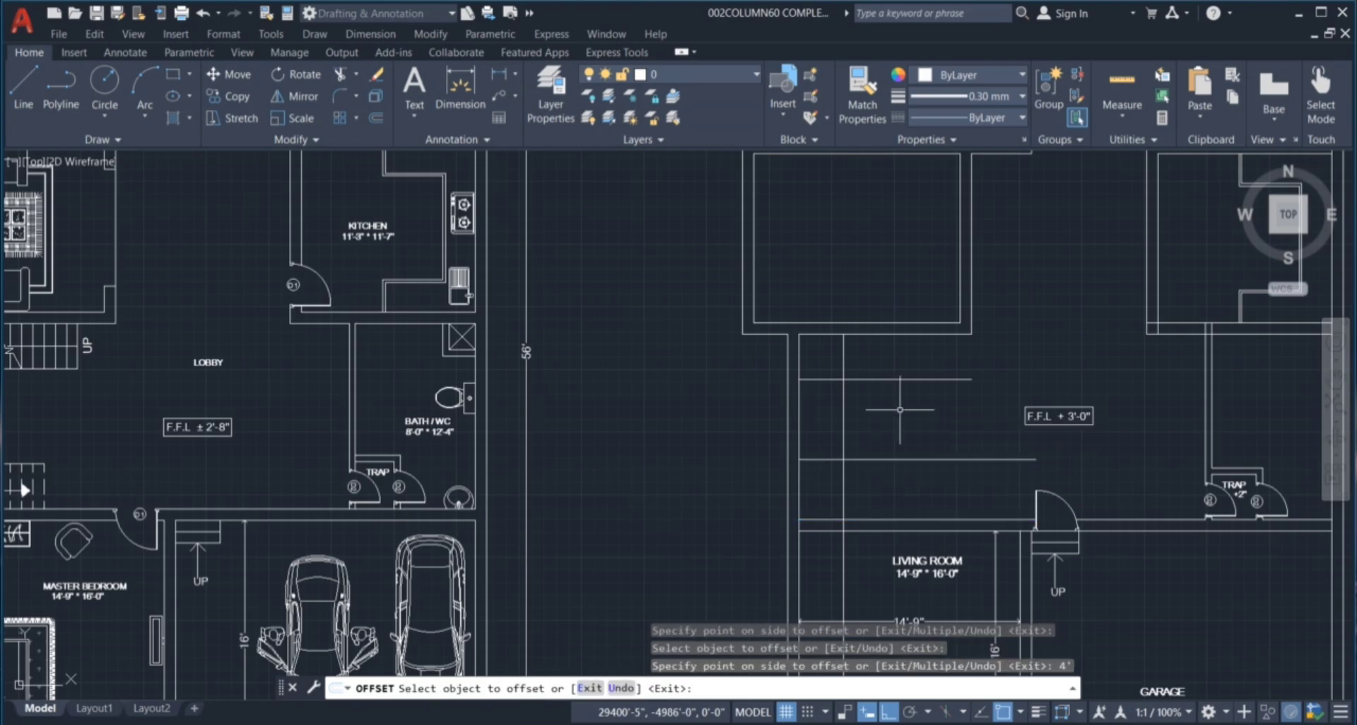
pyautogui.press('Escape')
pyautogui.press('Escape')
pyautogui.press('Escape')
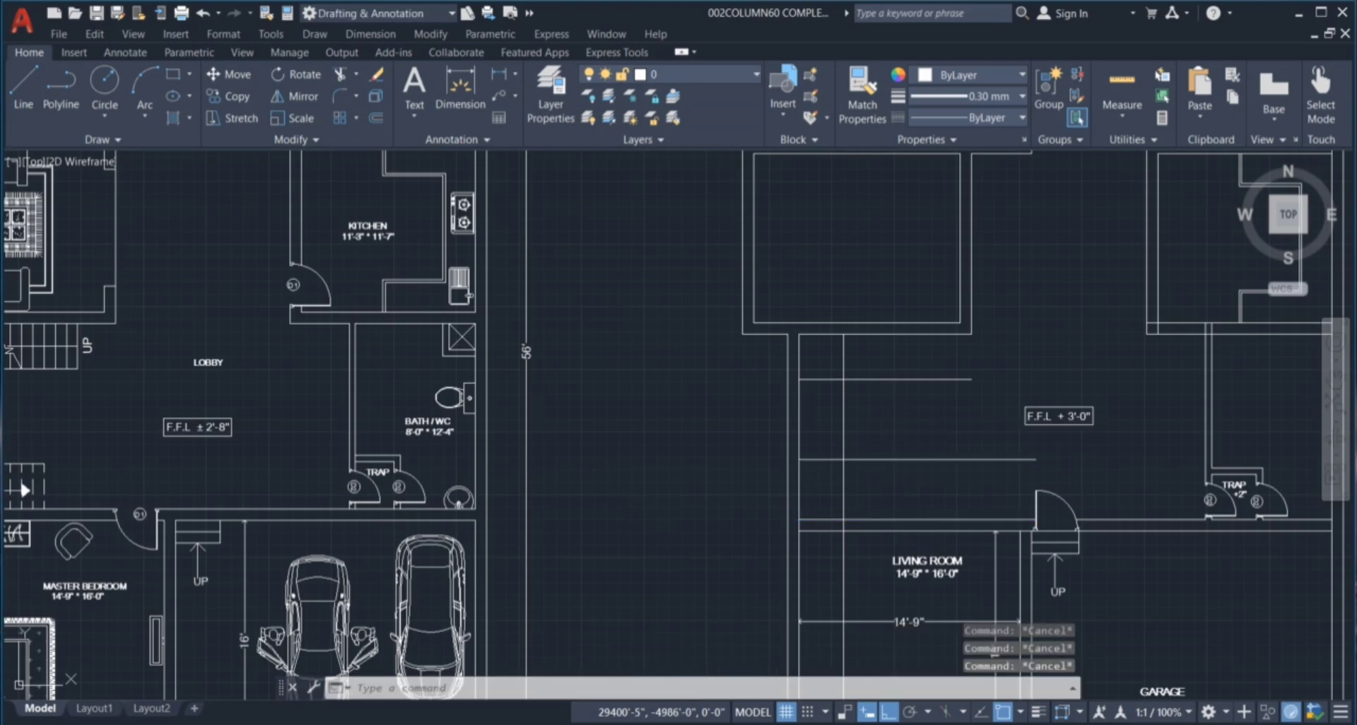
# Trim the vertical stair line at the lobby's lower wall and delete its leftover piece inside the living room.
pyautogui.write('tr')
pyautogui.press('Return')
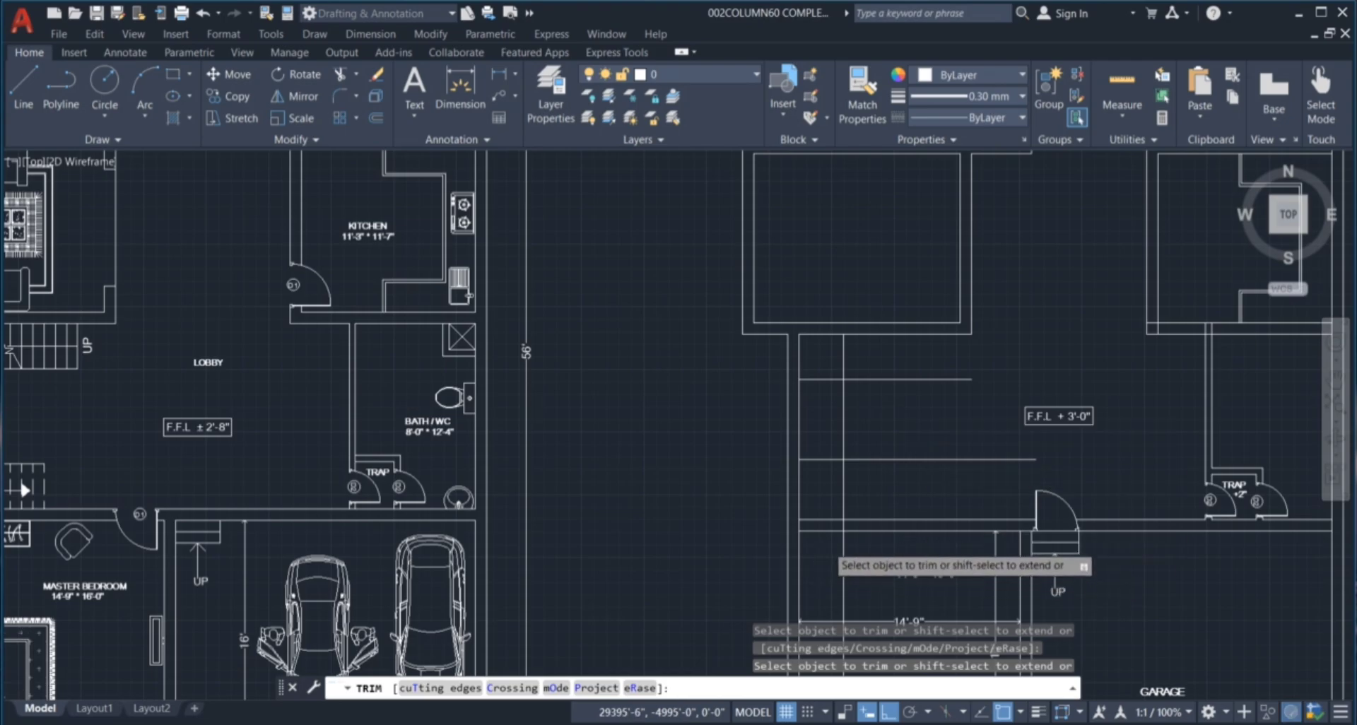
pyautogui.scroll(5, 826, 546)
pyautogui.click(901, 479)
pyautogui.click(892, 452)
pyautogui.press('Return')
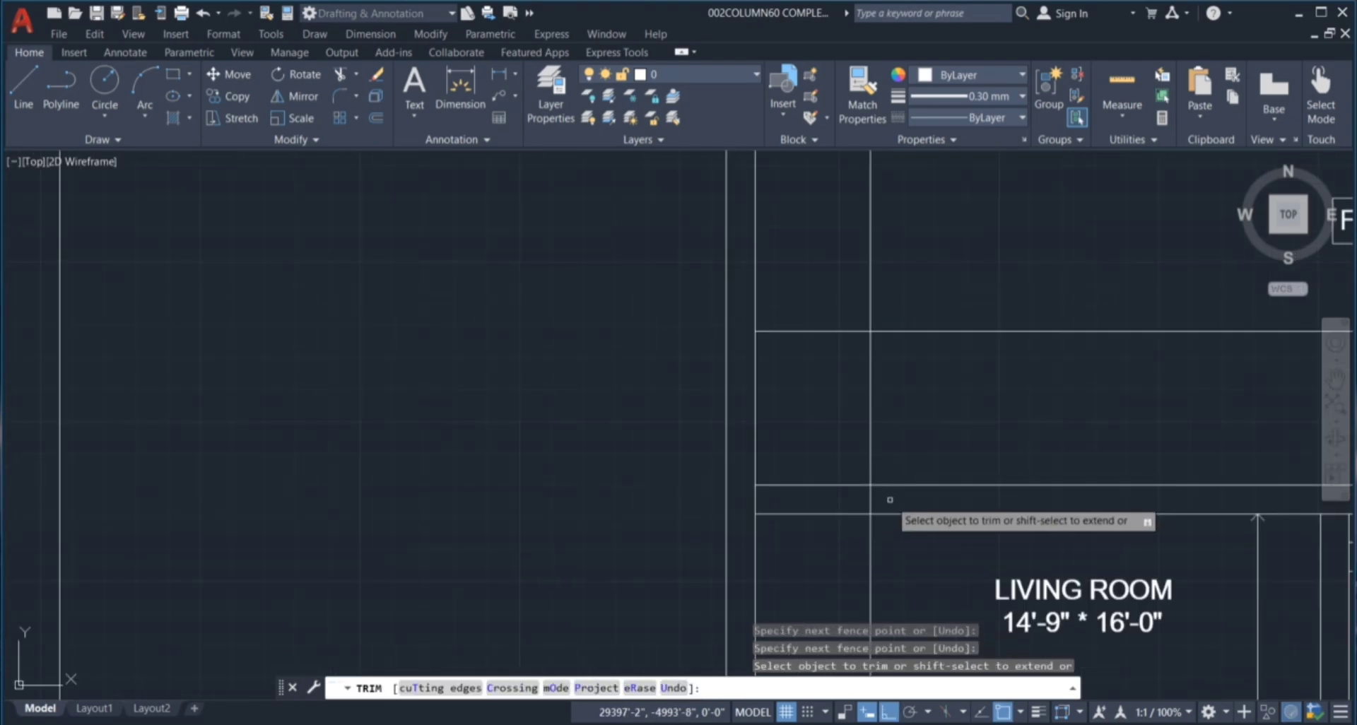
pyautogui.click(889, 500)
pyautogui.press('Escape')
pyautogui.press('Escape')
pyautogui.click(887, 558)
pyautogui.click(845, 562)
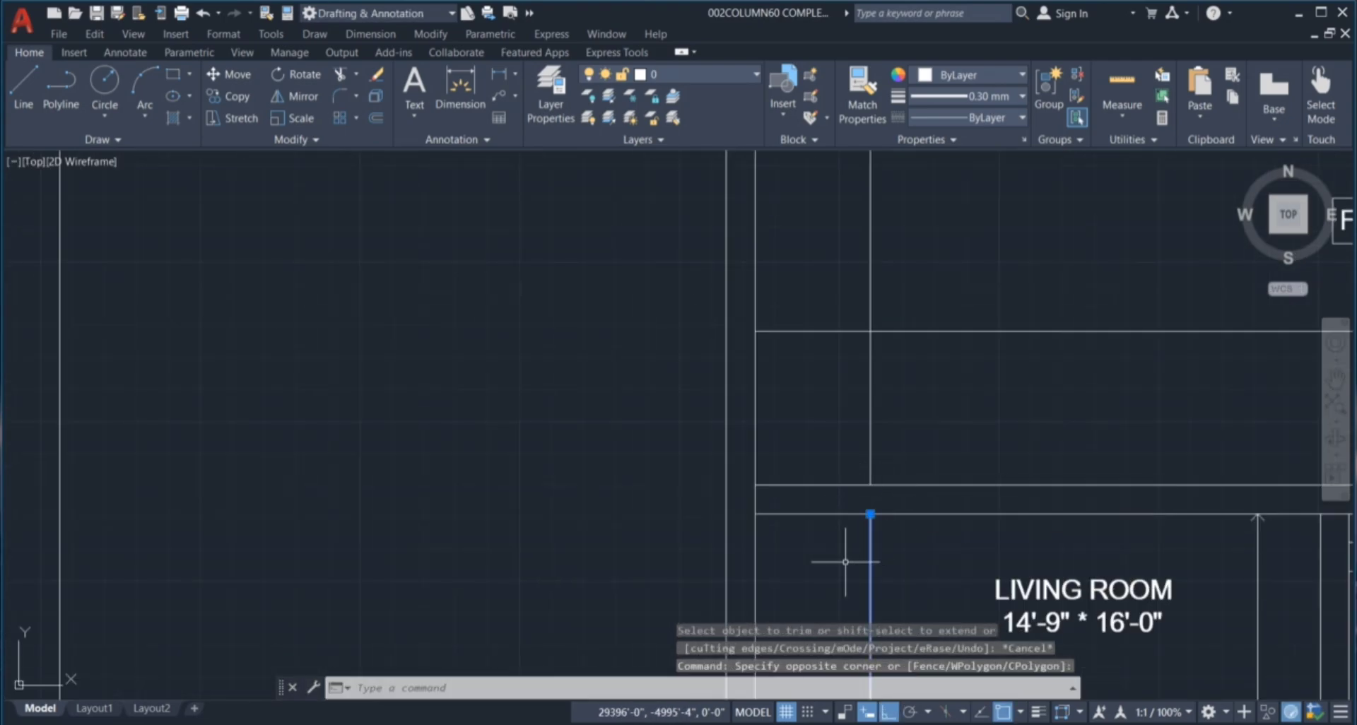
pyautogui.press('Delete')
# Start an Offset with a 9" distance for the tread lines of the upper stair flight.
pyautogui.scroll(-5, 814, 505)
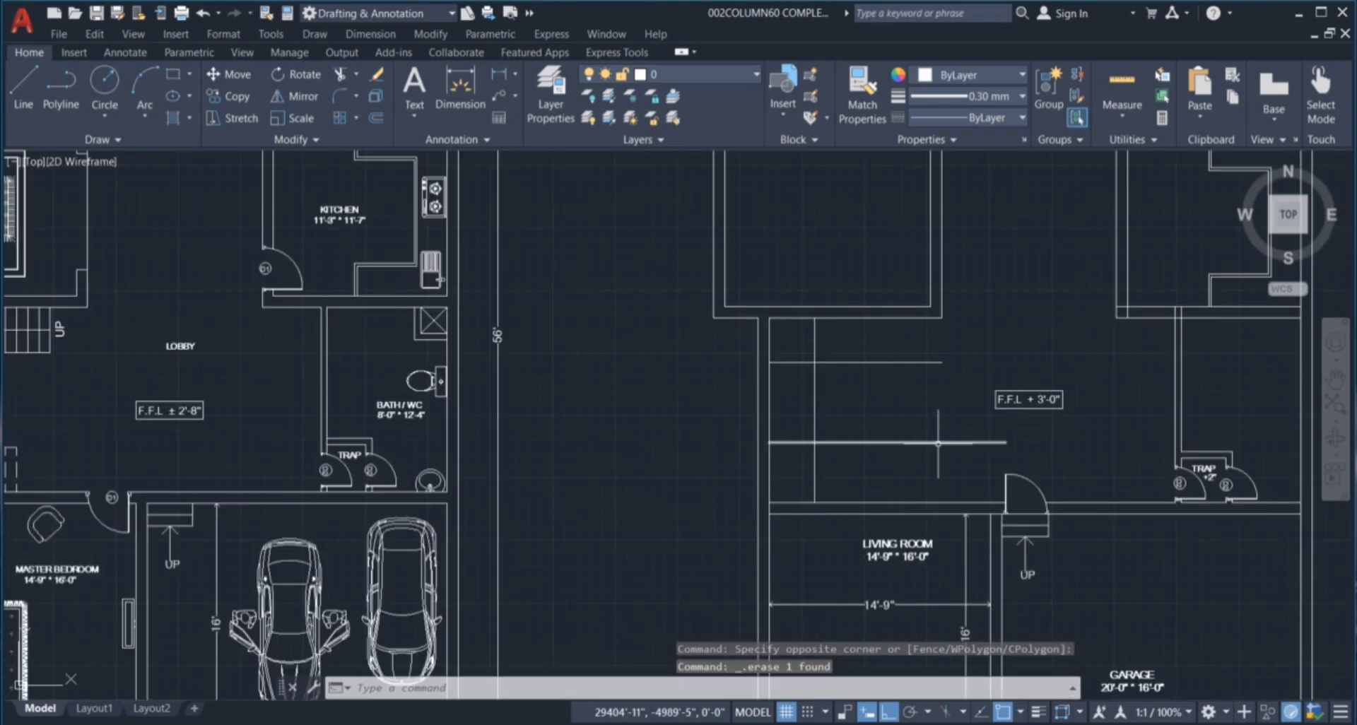
pyautogui.scroll(5, 896, 339)
pyautogui.write('o')
pyautogui.press('Return')
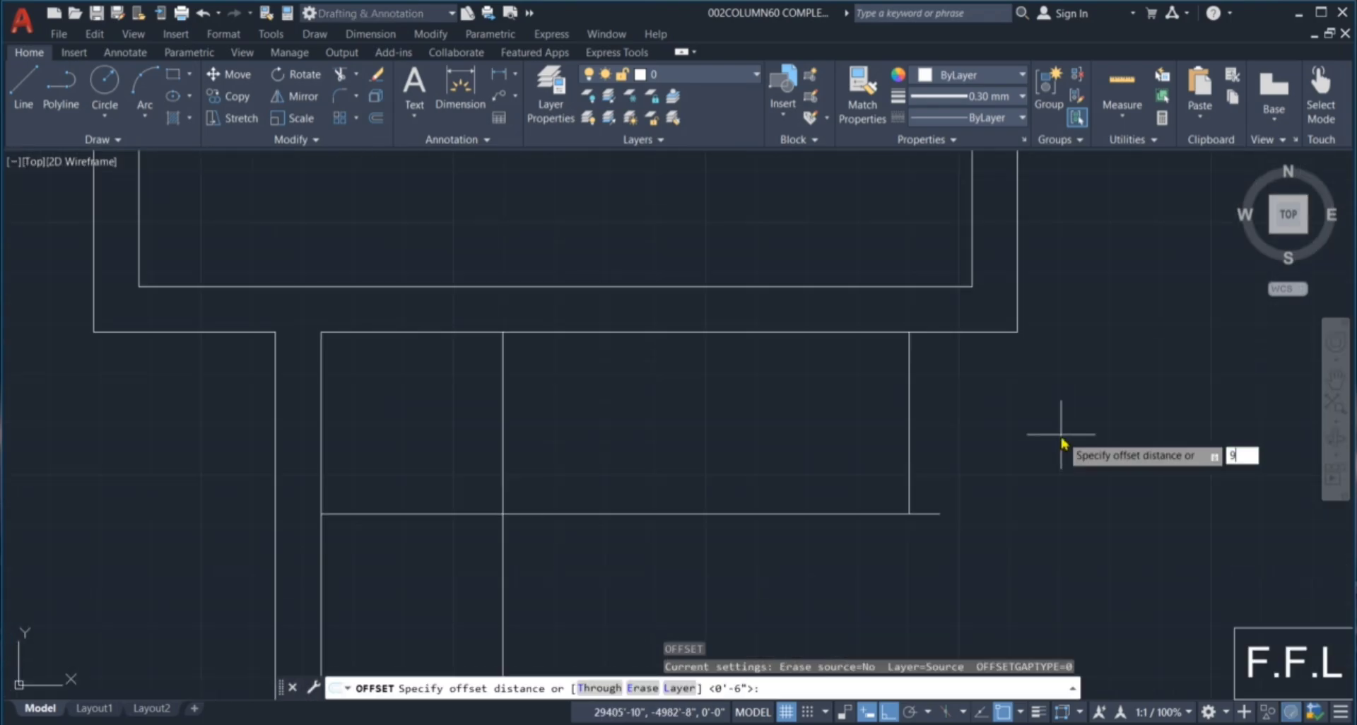
pyautogui.write('9')
pyautogui.press('Return')
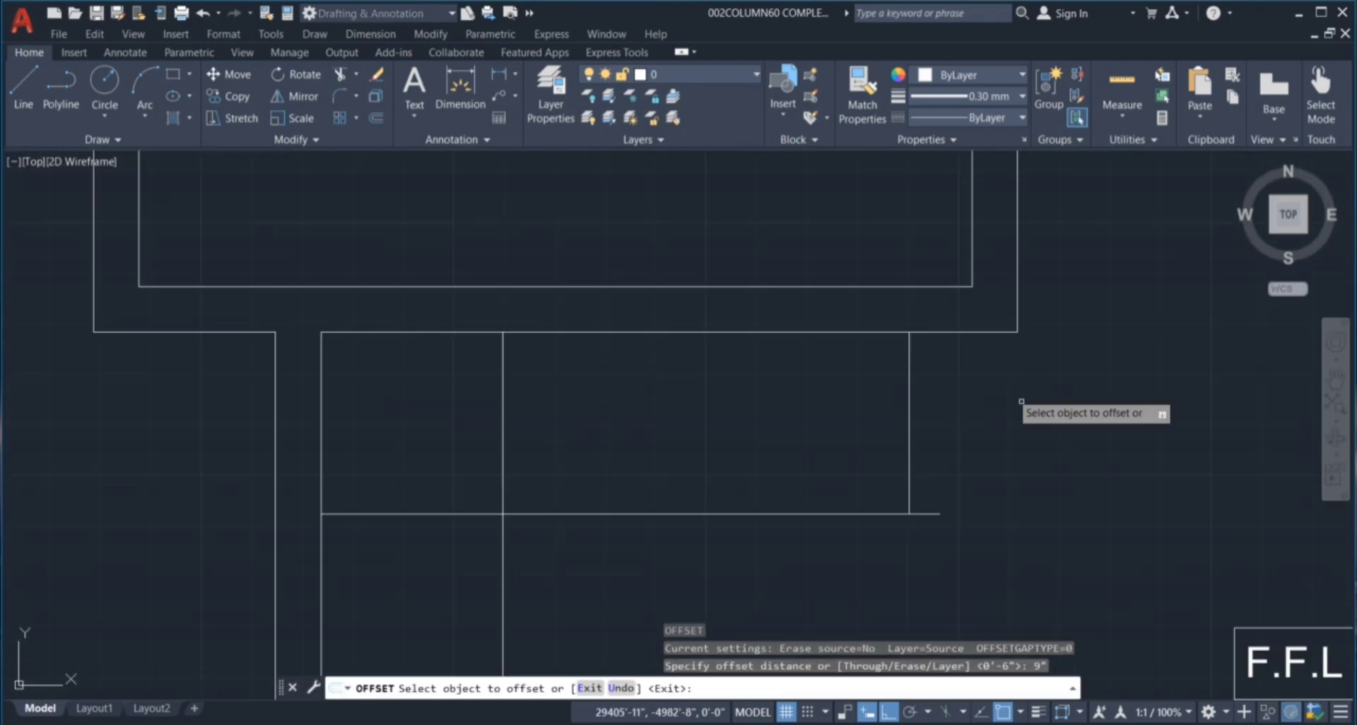
# Offset the end riser of the upper stair flight at 9" spacing toward the landing, making eight more riser lines.
pyautogui.click(908, 400)
pyautogui.click(821, 433)
pyautogui.click(863, 445)
pyautogui.click(763, 456)
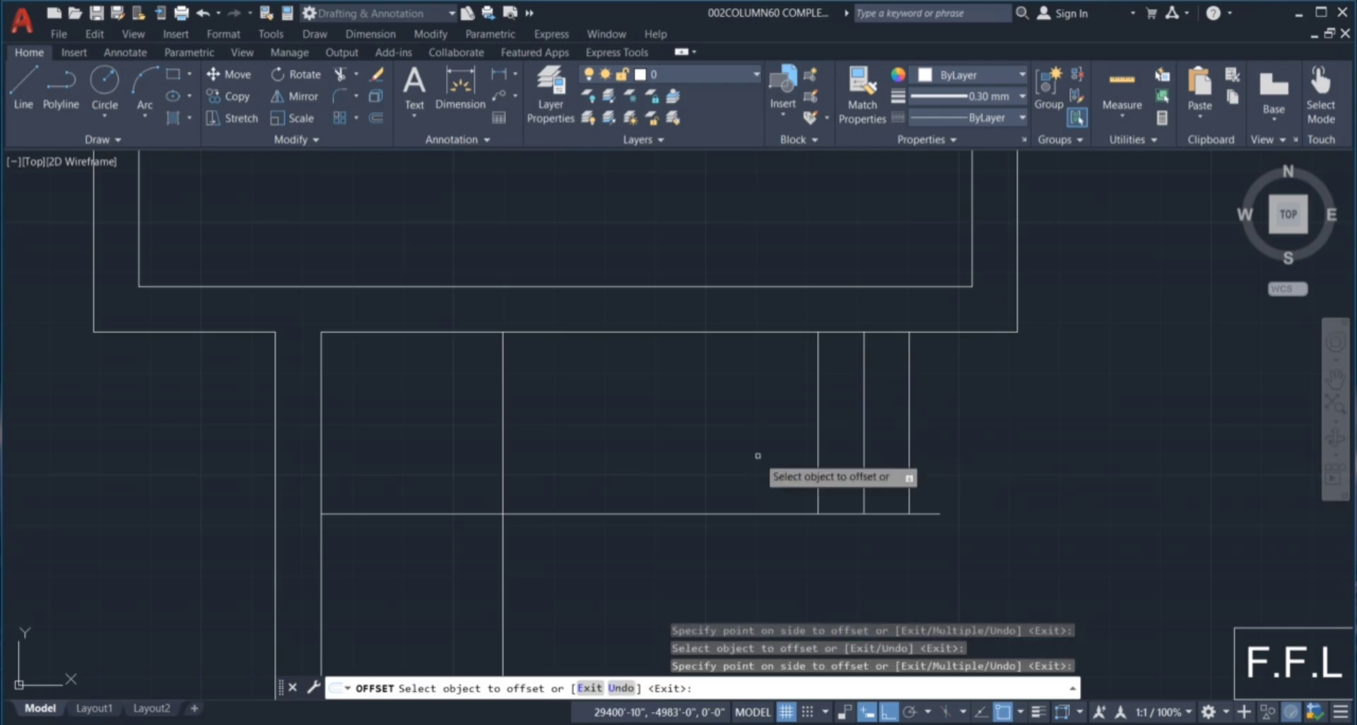
pyautogui.click(818, 446)
pyautogui.click(795, 449)
pyautogui.click(773, 448)
pyautogui.click(727, 448)
pyautogui.click(681, 449)
pyautogui.click(636, 449)
pyautogui.click(590, 445)
pyautogui.click(555, 446)
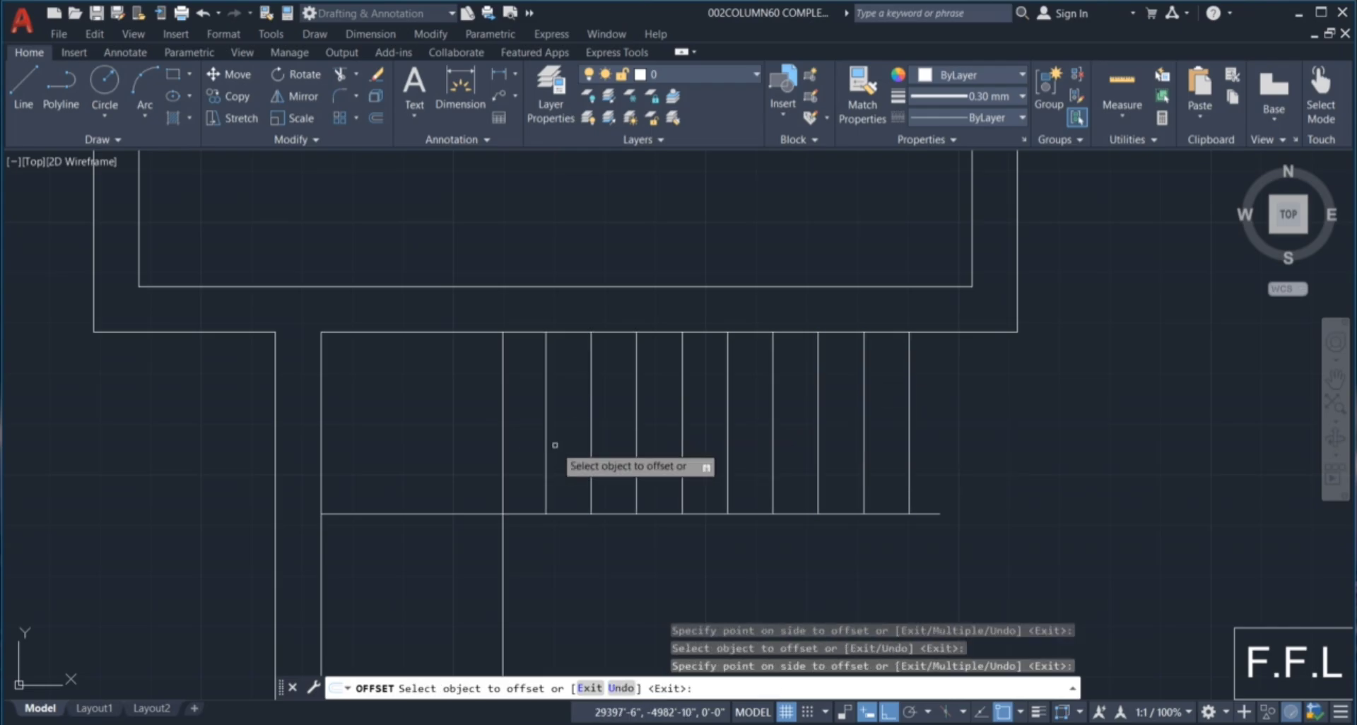
pyautogui.scroll(-2, 578, 425)
pyautogui.press('Escape')
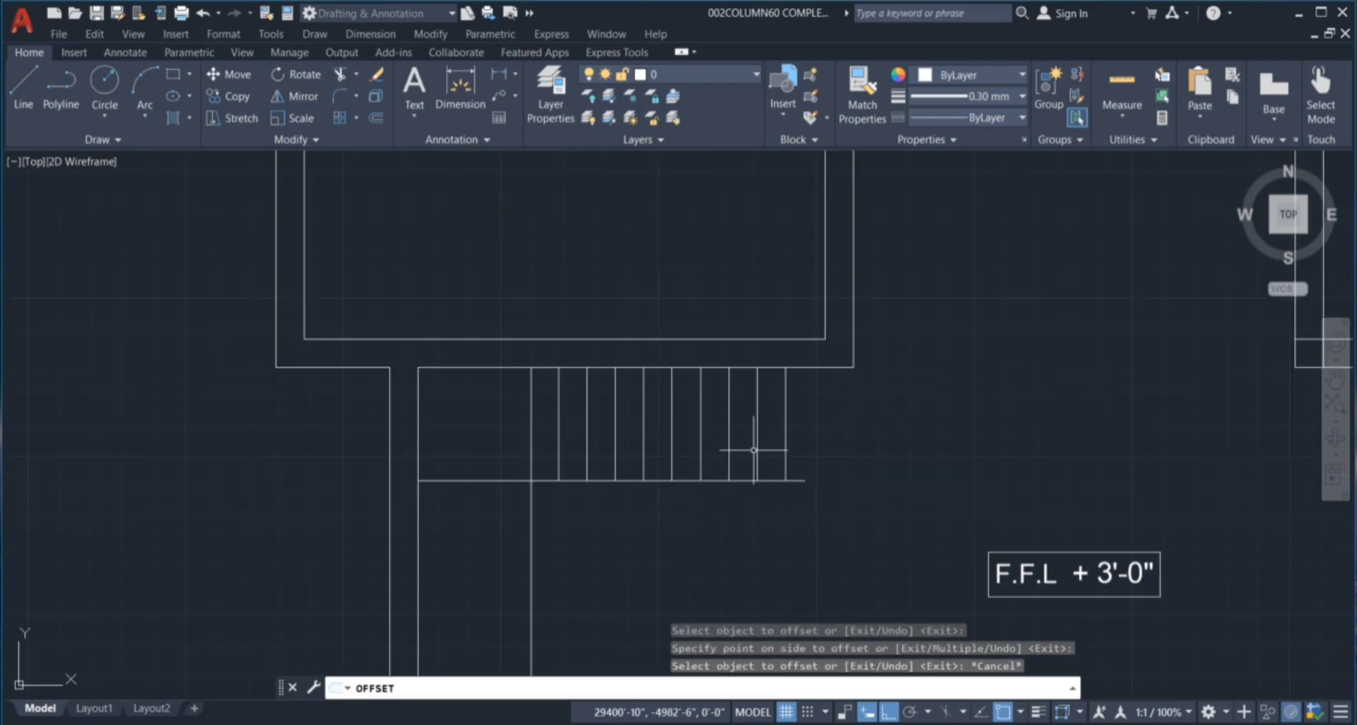
pyautogui.press('Escape')
pyautogui.press('Escape')
pyautogui.press('Escape')
# Trim the upper flight's lower edge line where it overhangs past the first riser.
pyautogui.press('Return')
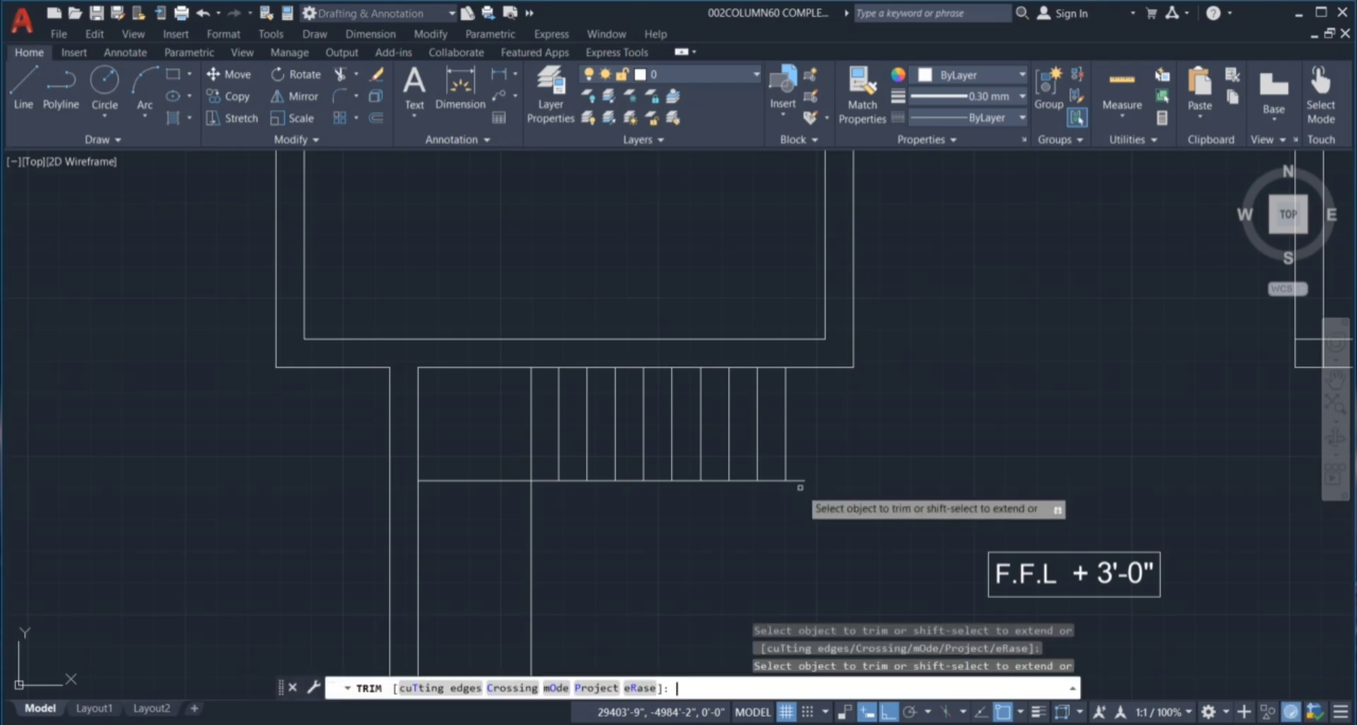
pyautogui.scroll(5, 804, 486)
pyautogui.moveTo(803, 490); pyautogui.dragTo(816, 441)
pyautogui.press('Escape')
pyautogui.scroll(-7, 909, 419)
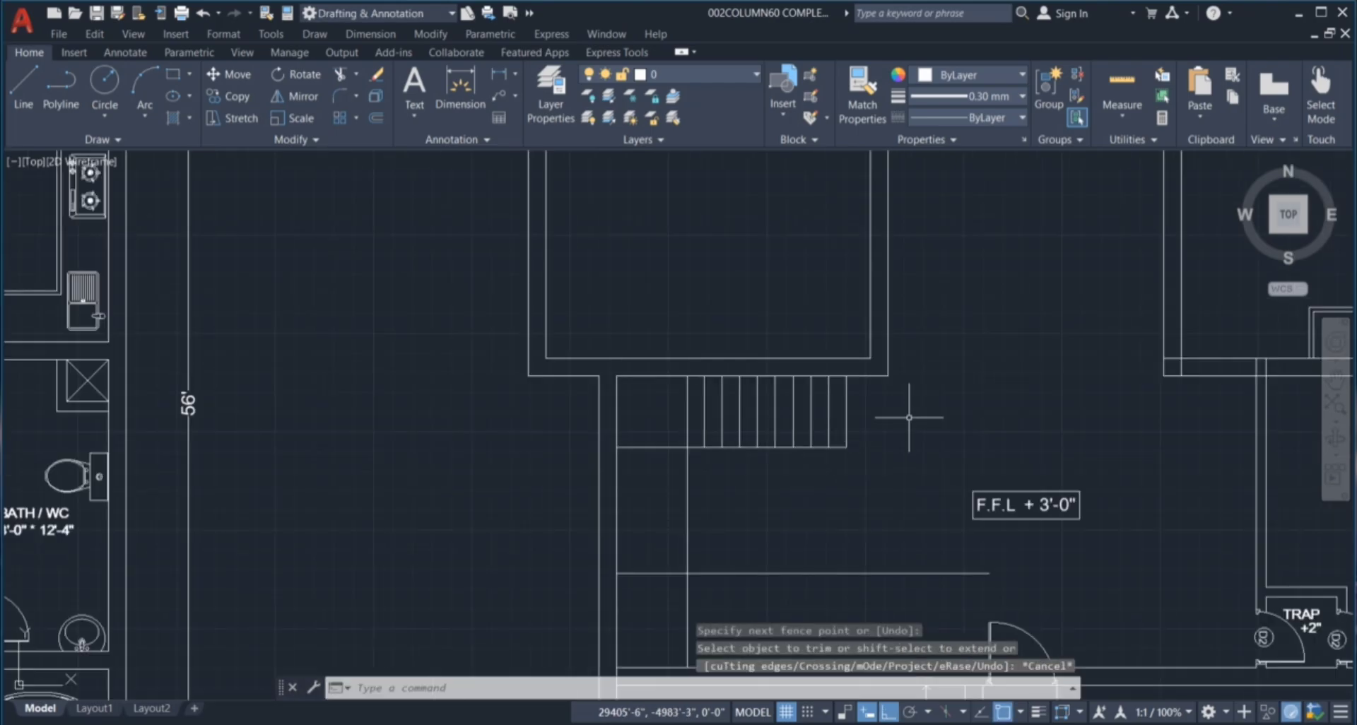
# Count the steps in the upper stair flight.
pyautogui.click(911, 412)
pyautogui.scroll(4, 707, 403)
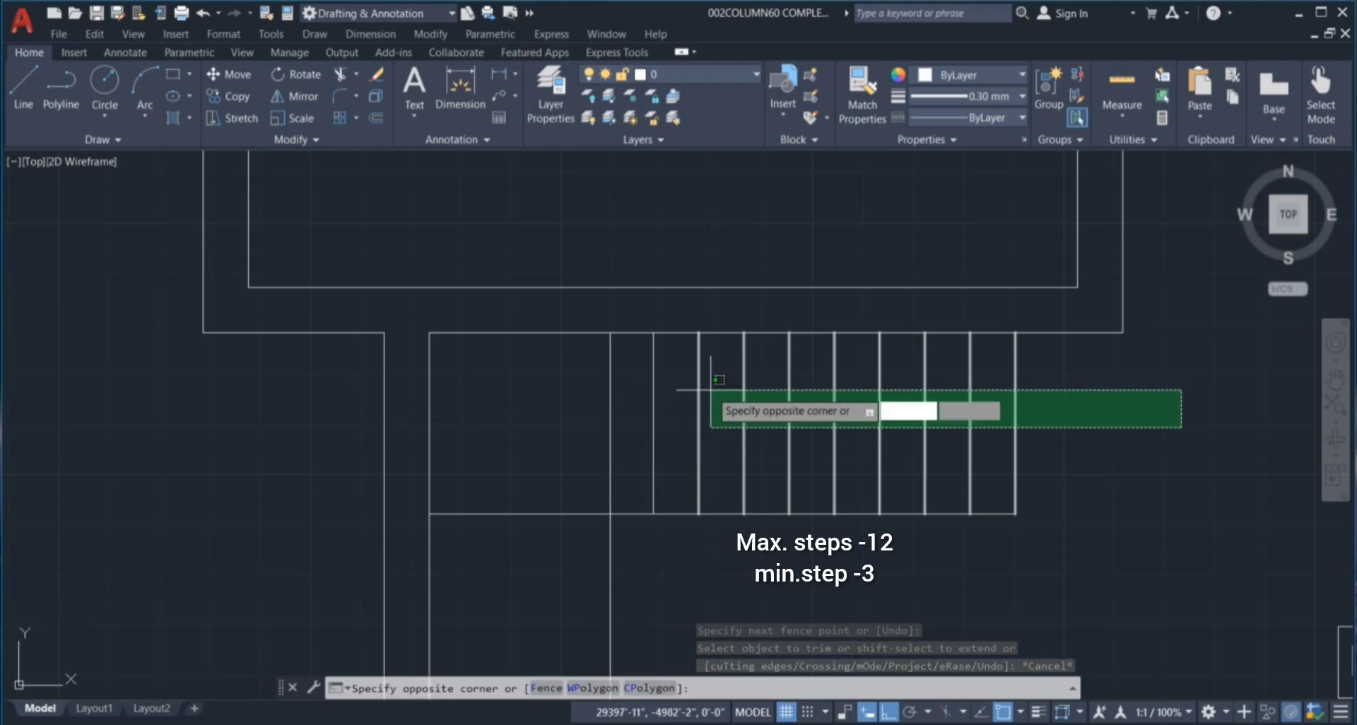
pyautogui.scroll(-2, 645, 435)
pyautogui.scroll(-2, 644, 432)
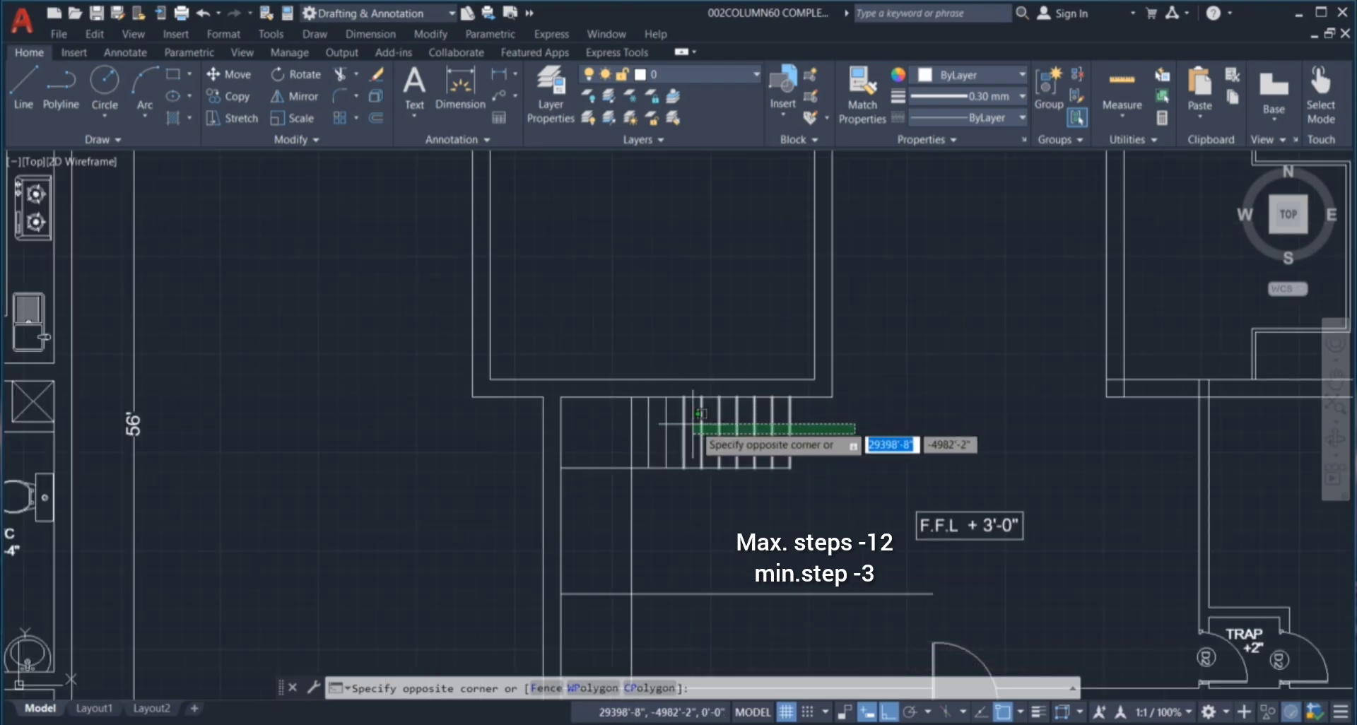
pyautogui.press('Escape')
pyautogui.press('Escape')
pyautogui.press('Escape')
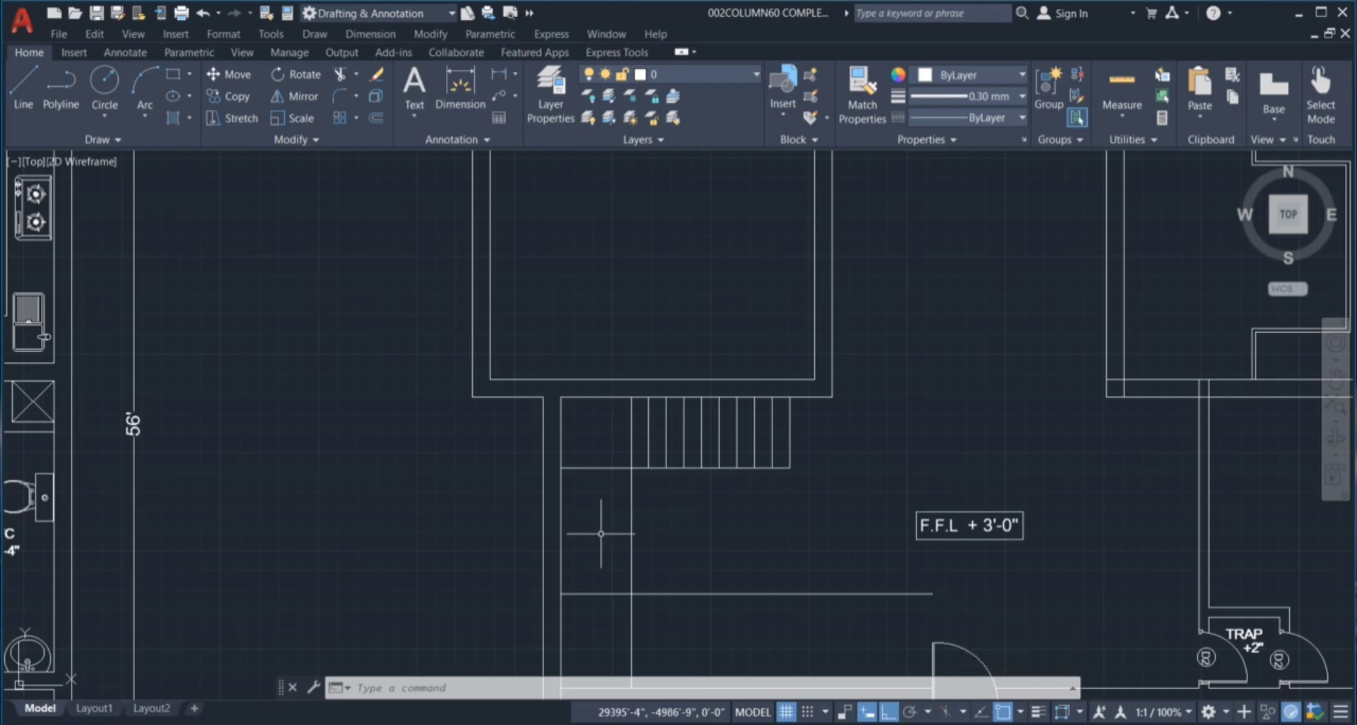
# Offset the upper flight's lower edge line downward at 9" spacing six times to form the side flight's risers.
pyautogui.press('Return')
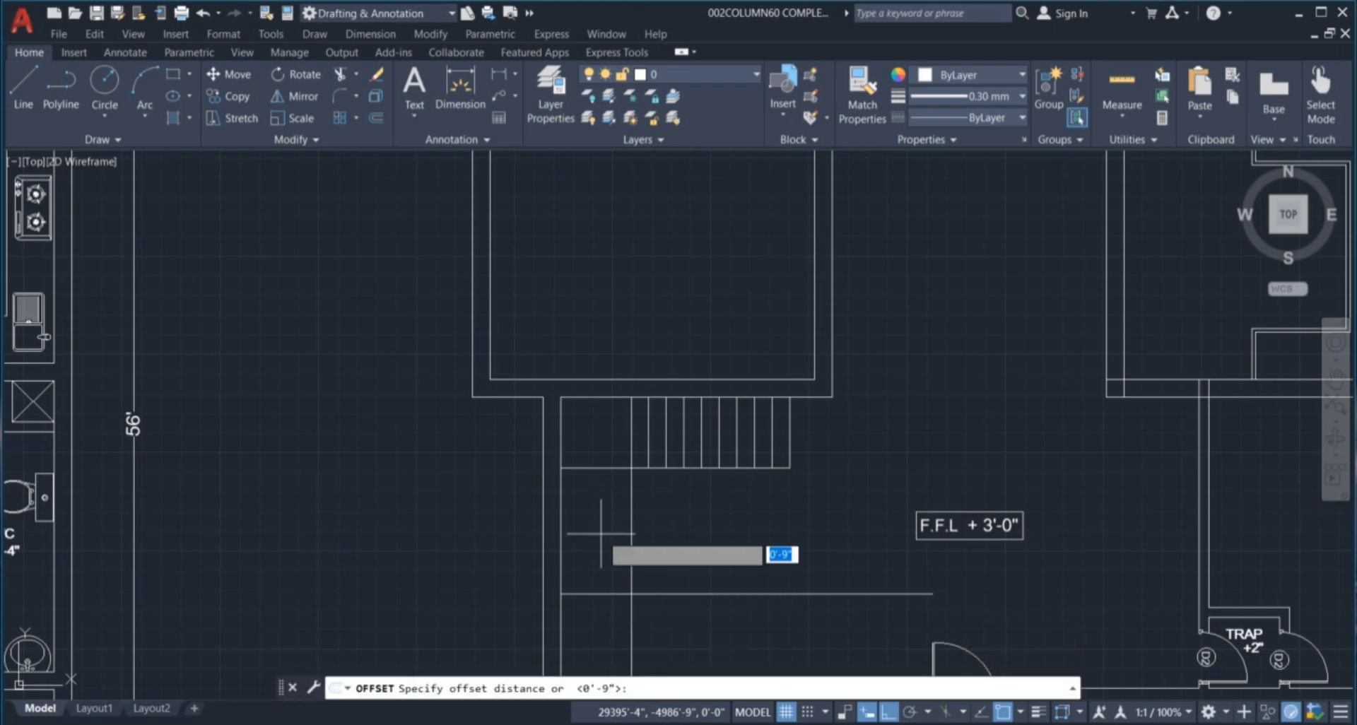
pyautogui.press('Return')
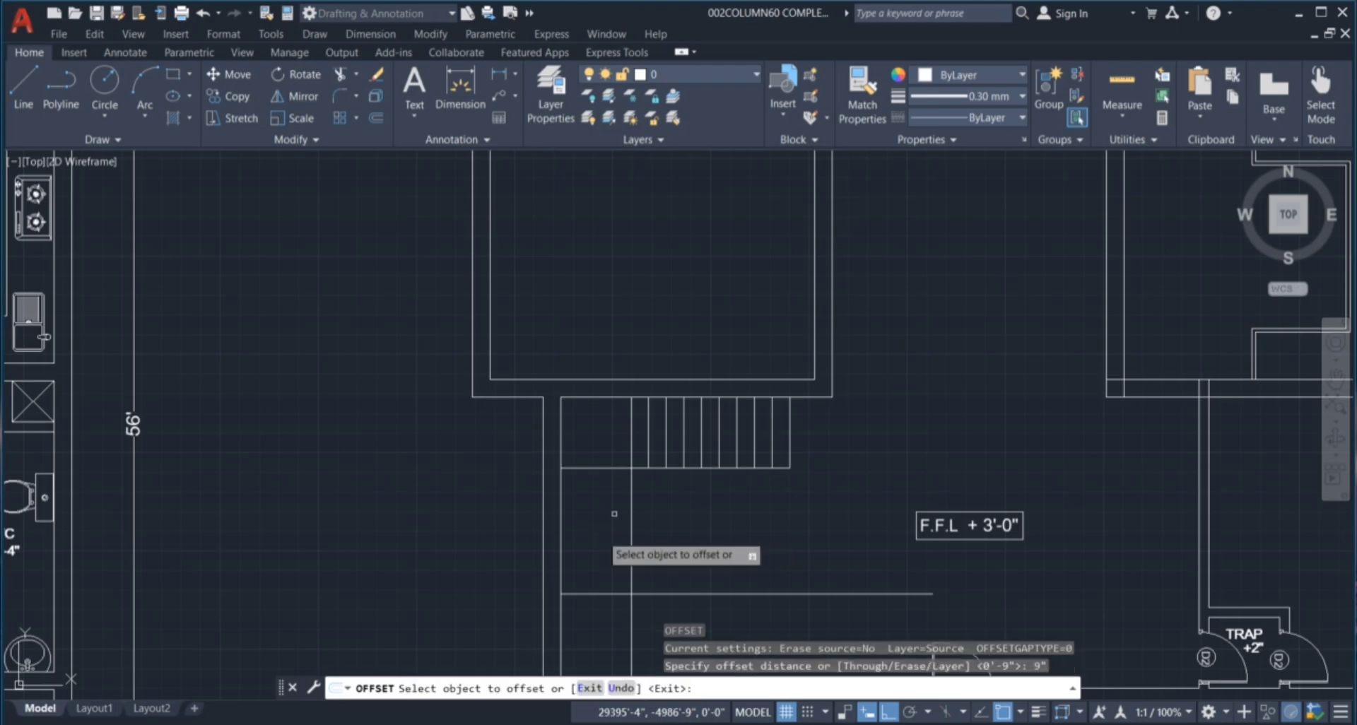
pyautogui.click(617, 466)
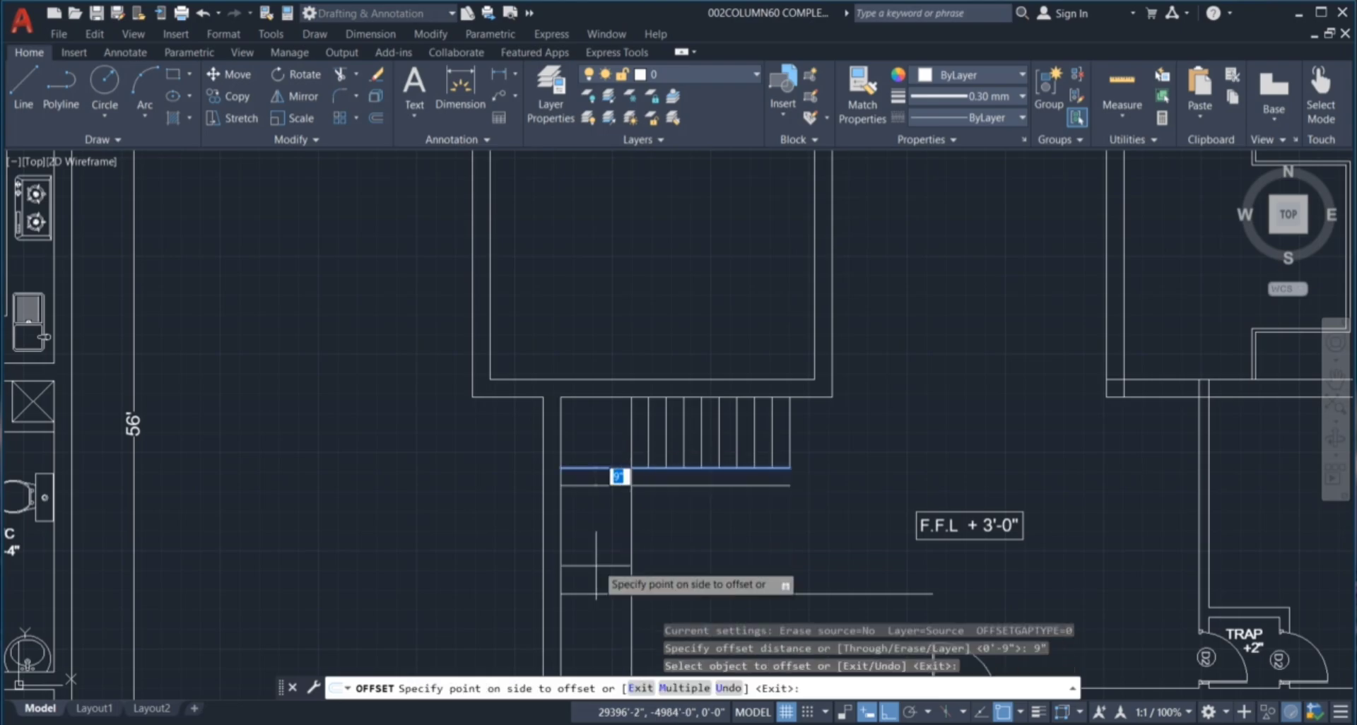
pyautogui.click(596, 565)
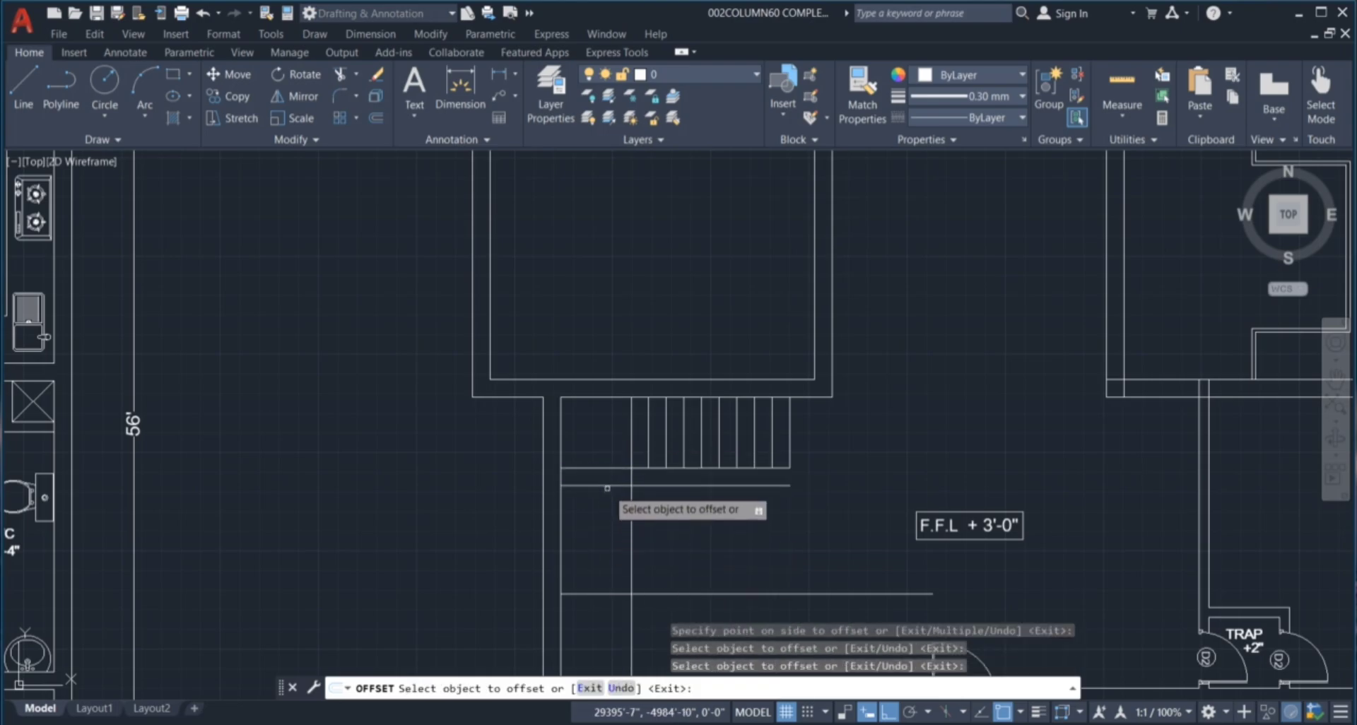
pyautogui.click(607, 486)
pyautogui.click(607, 502)
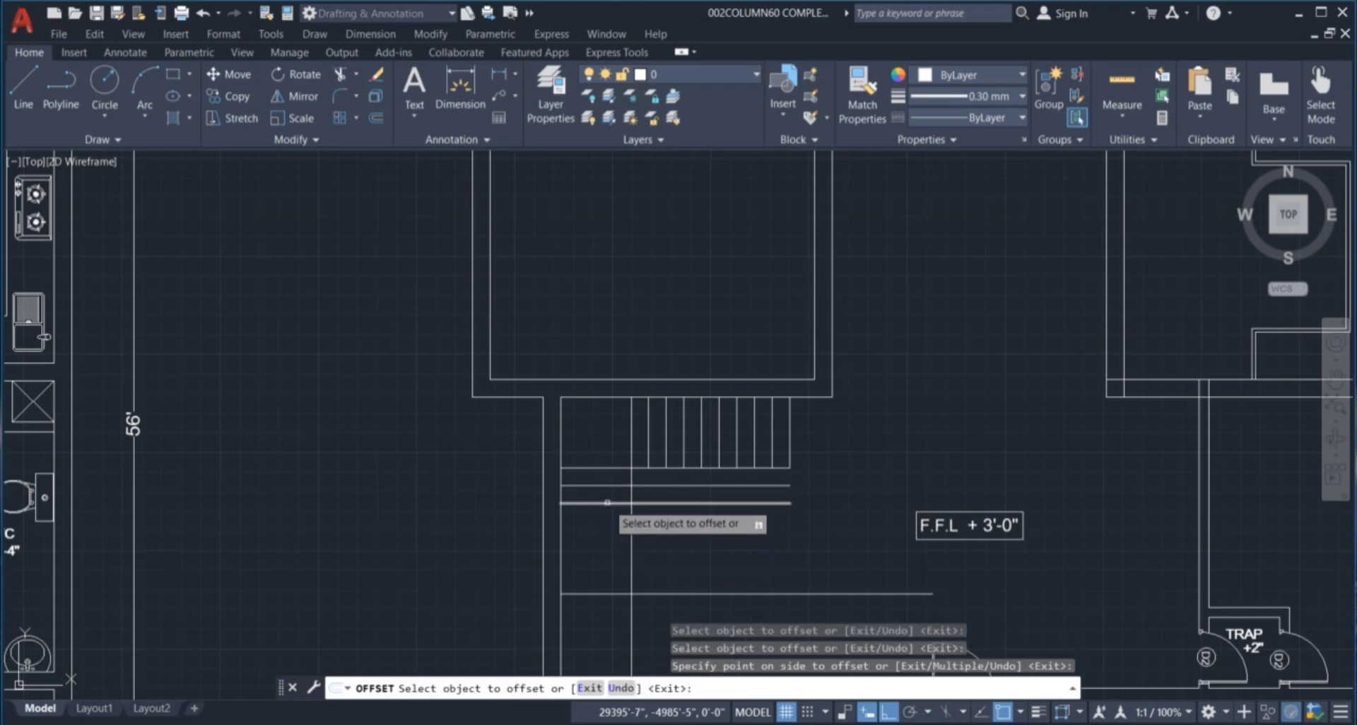
pyautogui.click(607, 502)
pyautogui.click(607, 535)
pyautogui.click(608, 520)
pyautogui.click(609, 535)
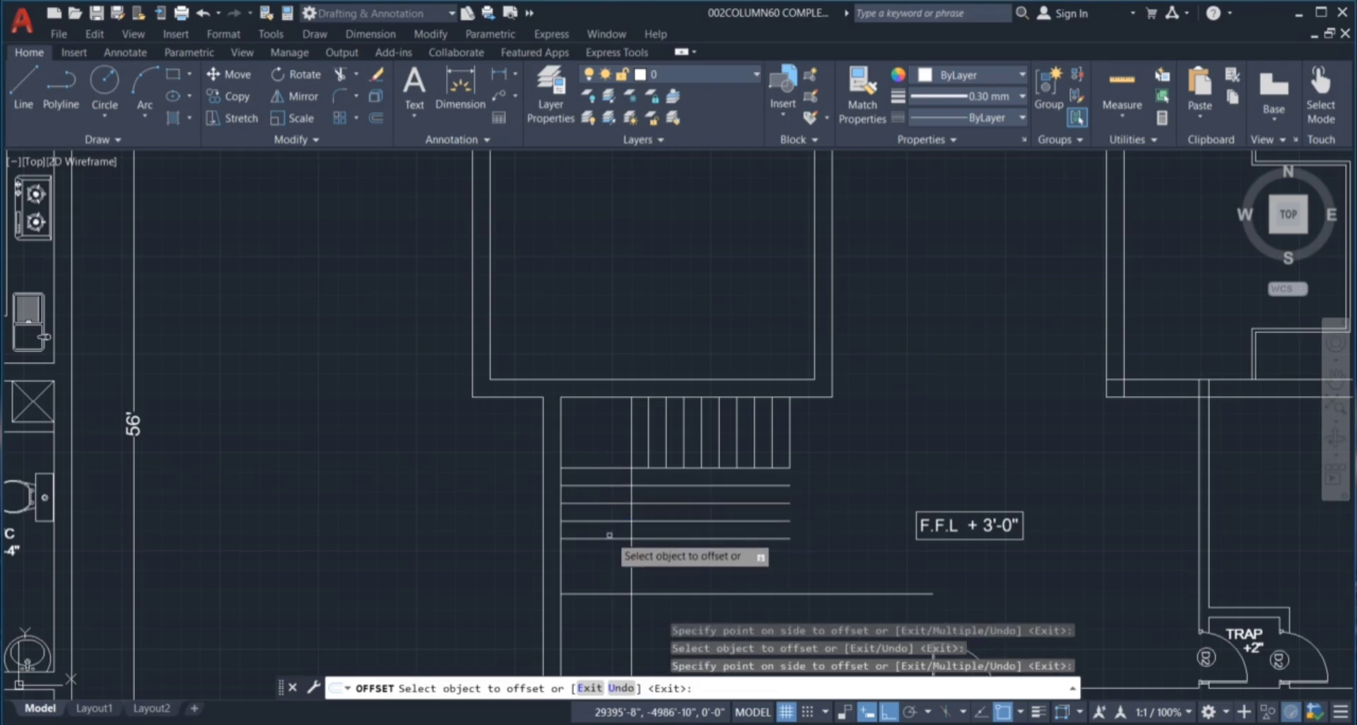
pyautogui.click(610, 538)
pyautogui.click(608, 555)
pyautogui.click(608, 556)
pyautogui.click(608, 573)
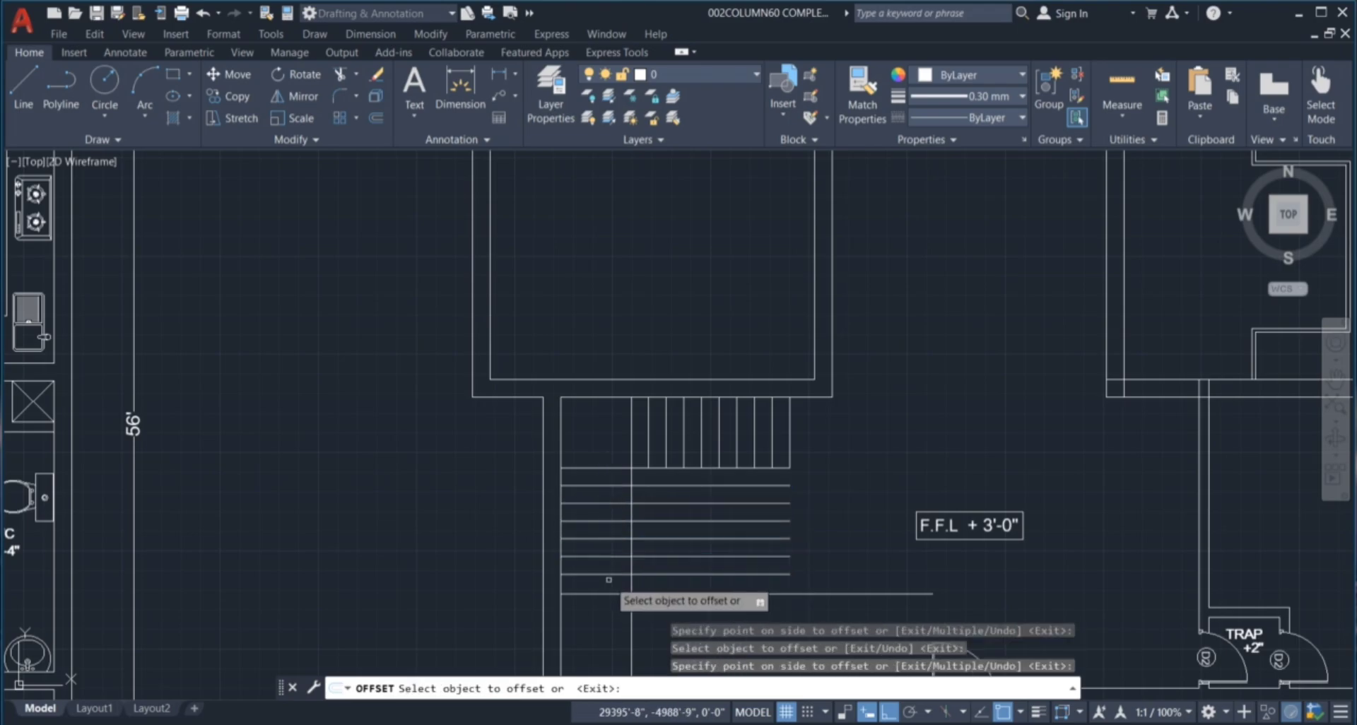
pyautogui.press('Escape')
pyautogui.press('Escape')
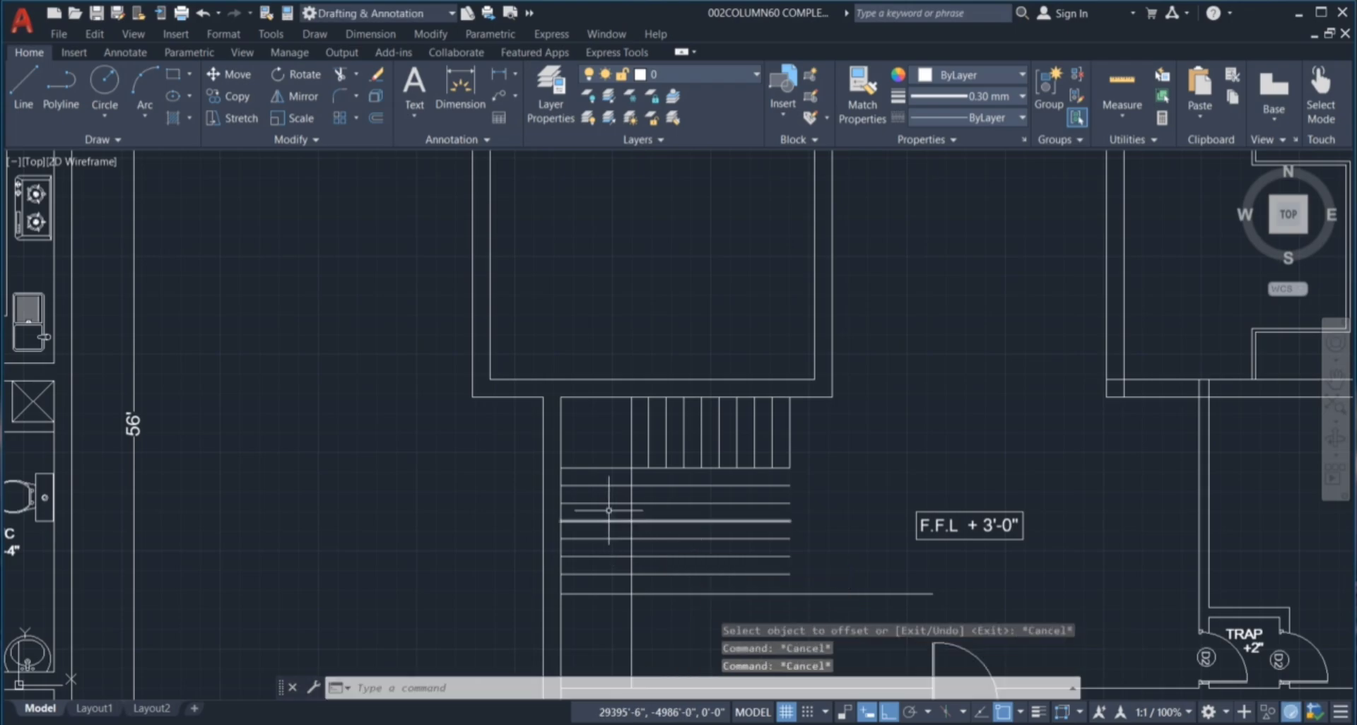
pyautogui.press('Escape')
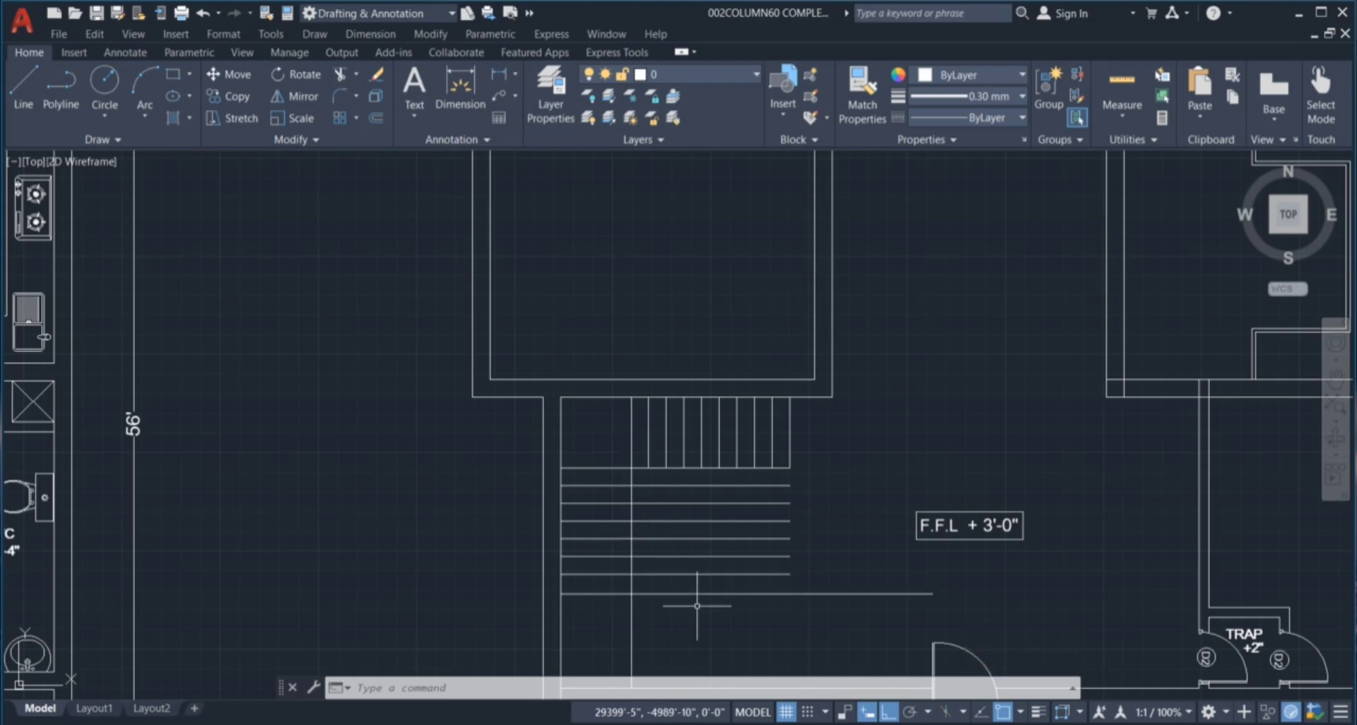
# Trim the horizontal riser lines of the side flight where they extend past its inner vertical edge.
pyautogui.write('tr')
pyautogui.press('Return')
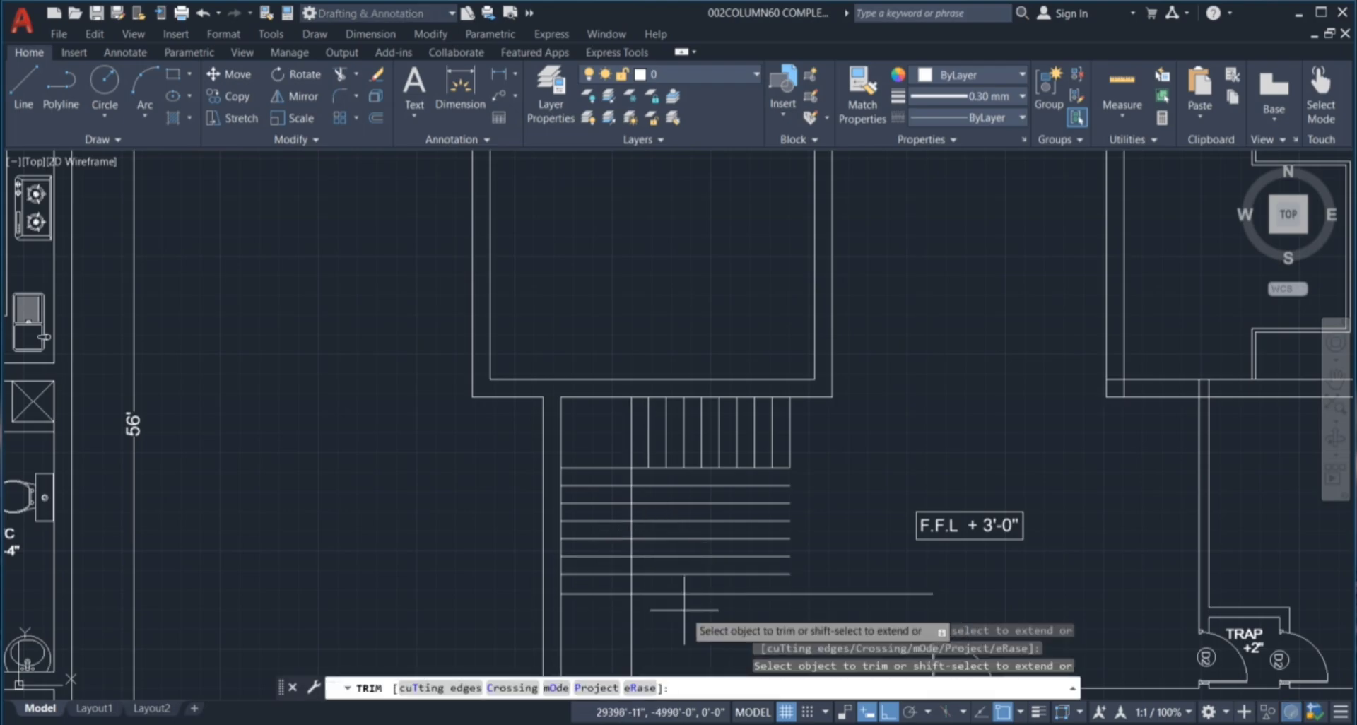
pyautogui.moveTo(684, 609); pyautogui.dragTo(699, 486)
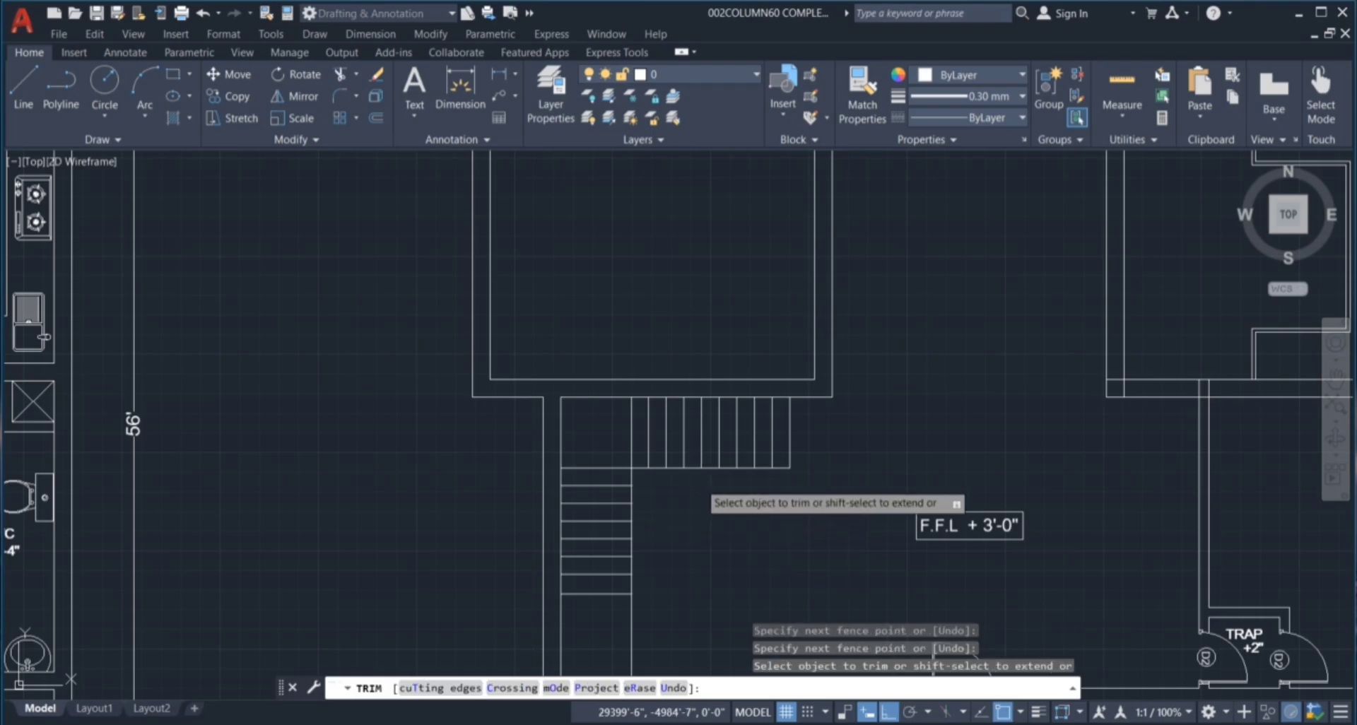
pyautogui.press('Escape')
pyautogui.press('Escape')
pyautogui.press('Escape')
pyautogui.scroll(-2, 709, 494)
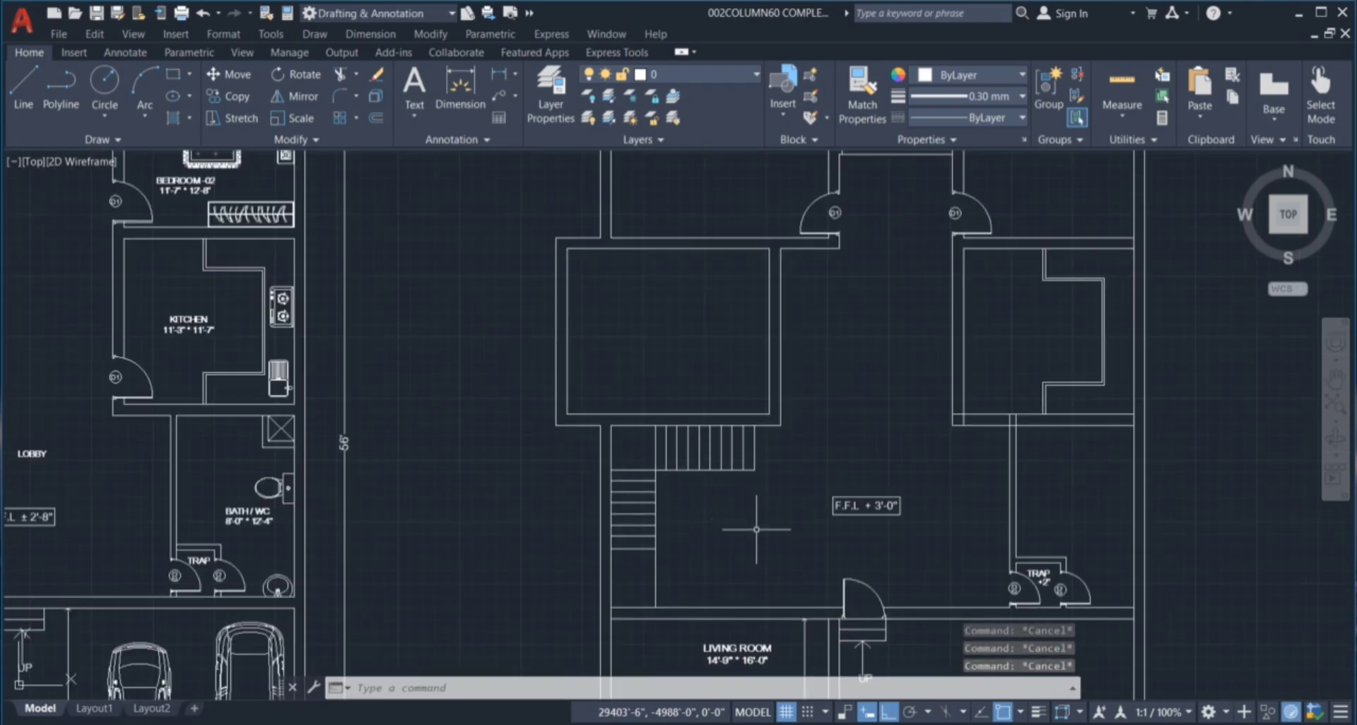
# Offset the wall line above the living room upward by 3' to mark the lower flight's width.
pyautogui.scroll(2, 702, 588)
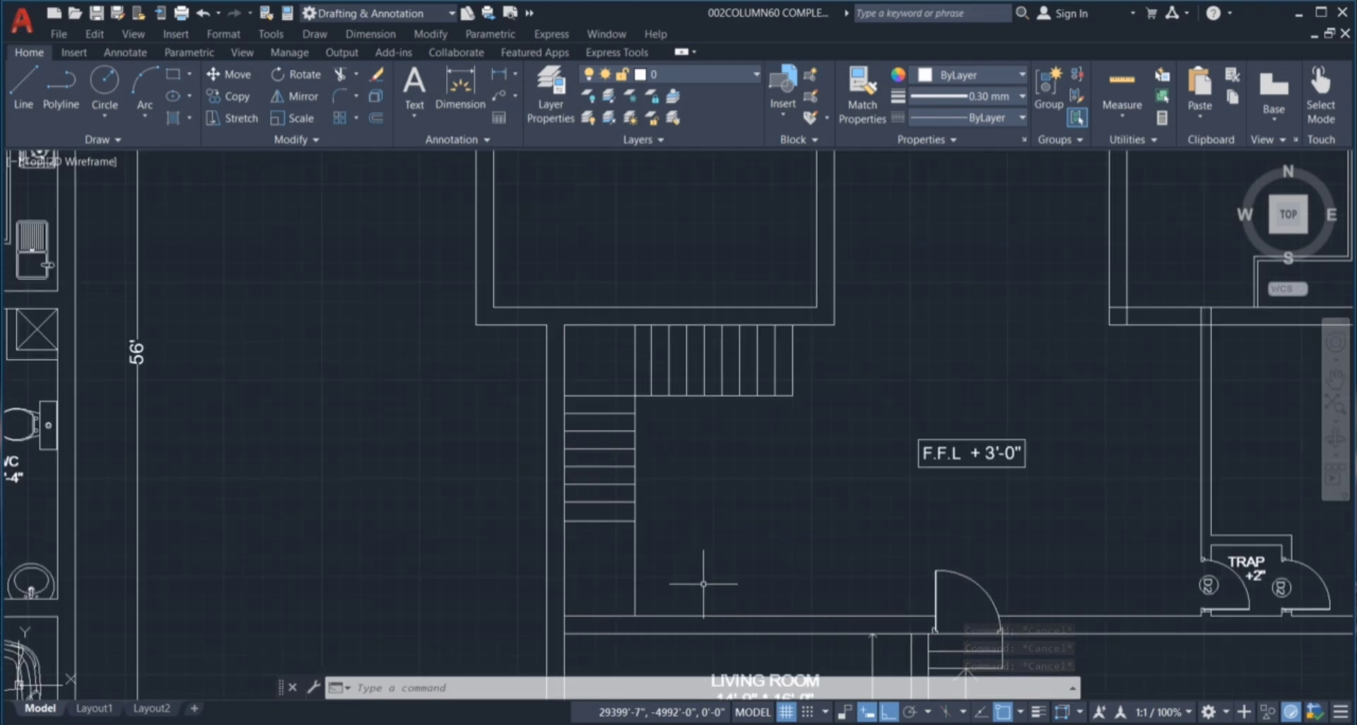
pyautogui.write('o')
pyautogui.press('Return')
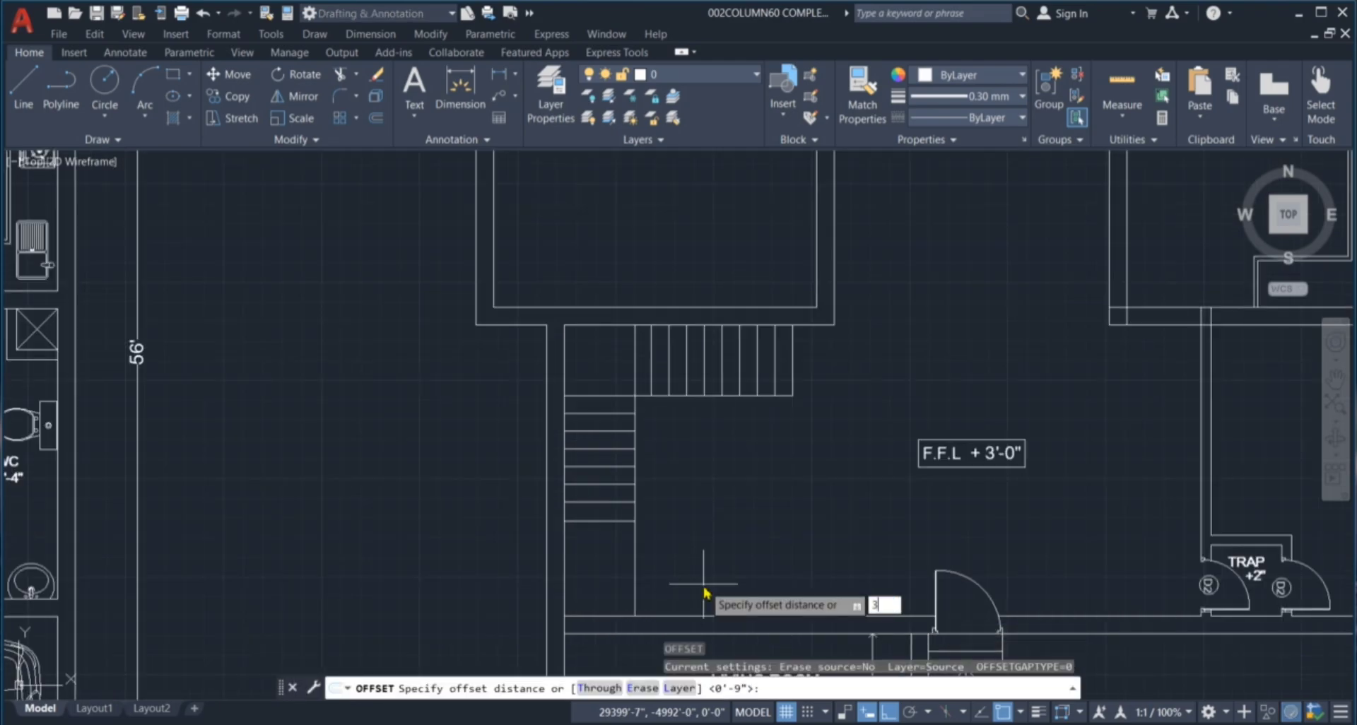
pyautogui.write("3'")
pyautogui.press('Return')
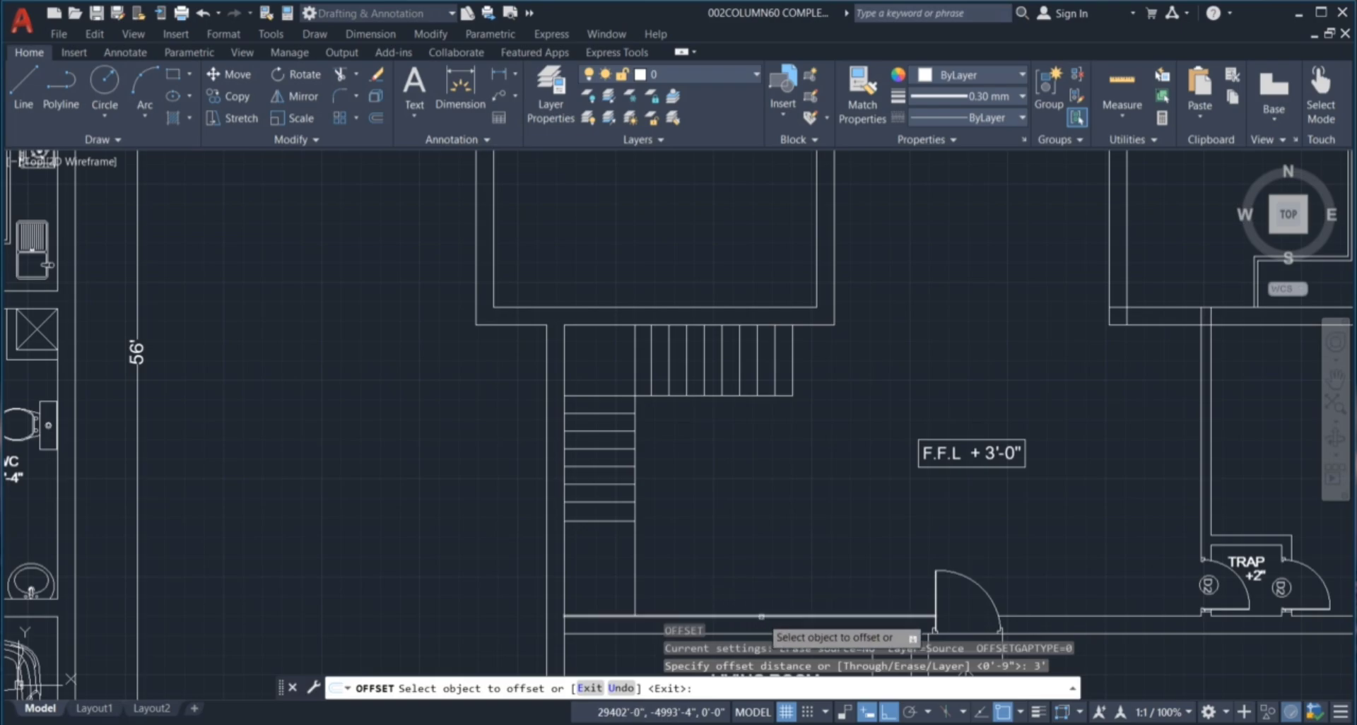
pyautogui.click(771, 615)
pyautogui.press('Escape')
pyautogui.press('Escape')
pyautogui.press('Escape')
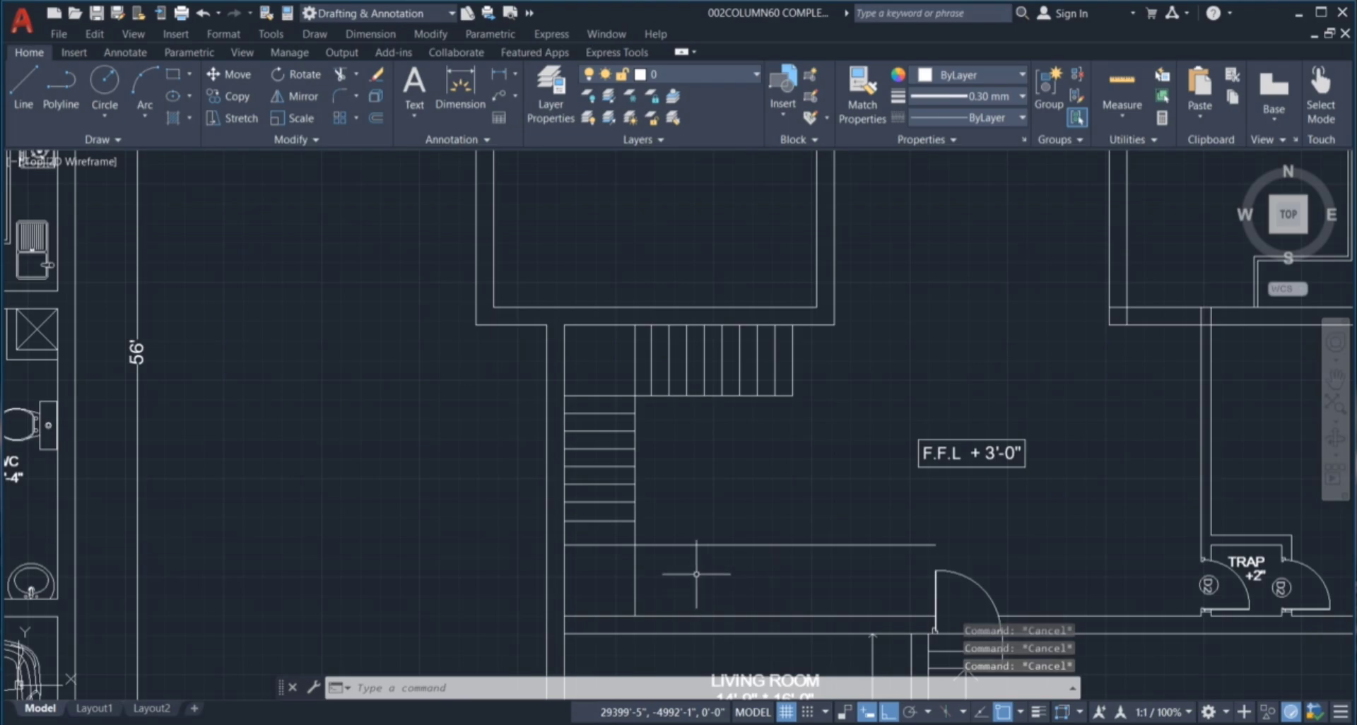
# Trim the portion of the new 3' offset line that crosses the lower landing.
pyautogui.write('Otr')
pyautogui.press('Return')
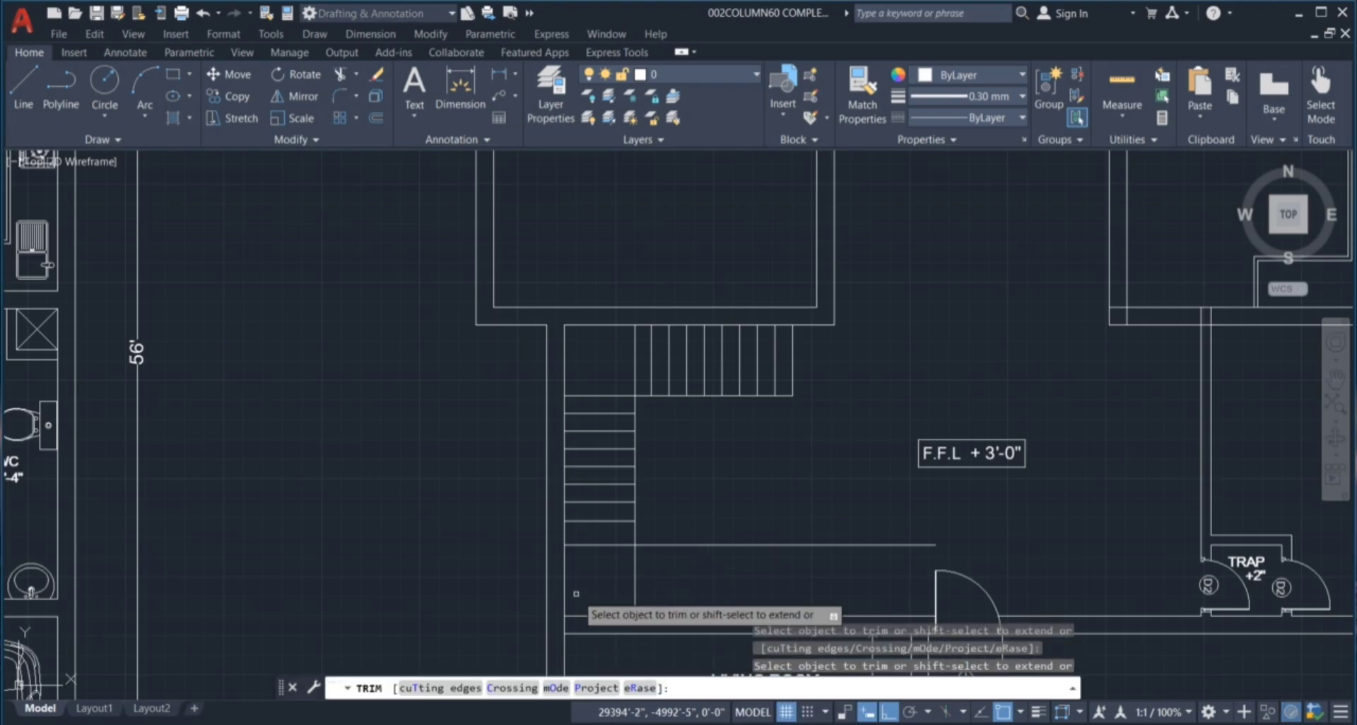
pyautogui.moveTo(606, 581); pyautogui.dragTo(612, 562)
pyautogui.press('Escape')
pyautogui.press('Escape')
pyautogui.press('Escape')
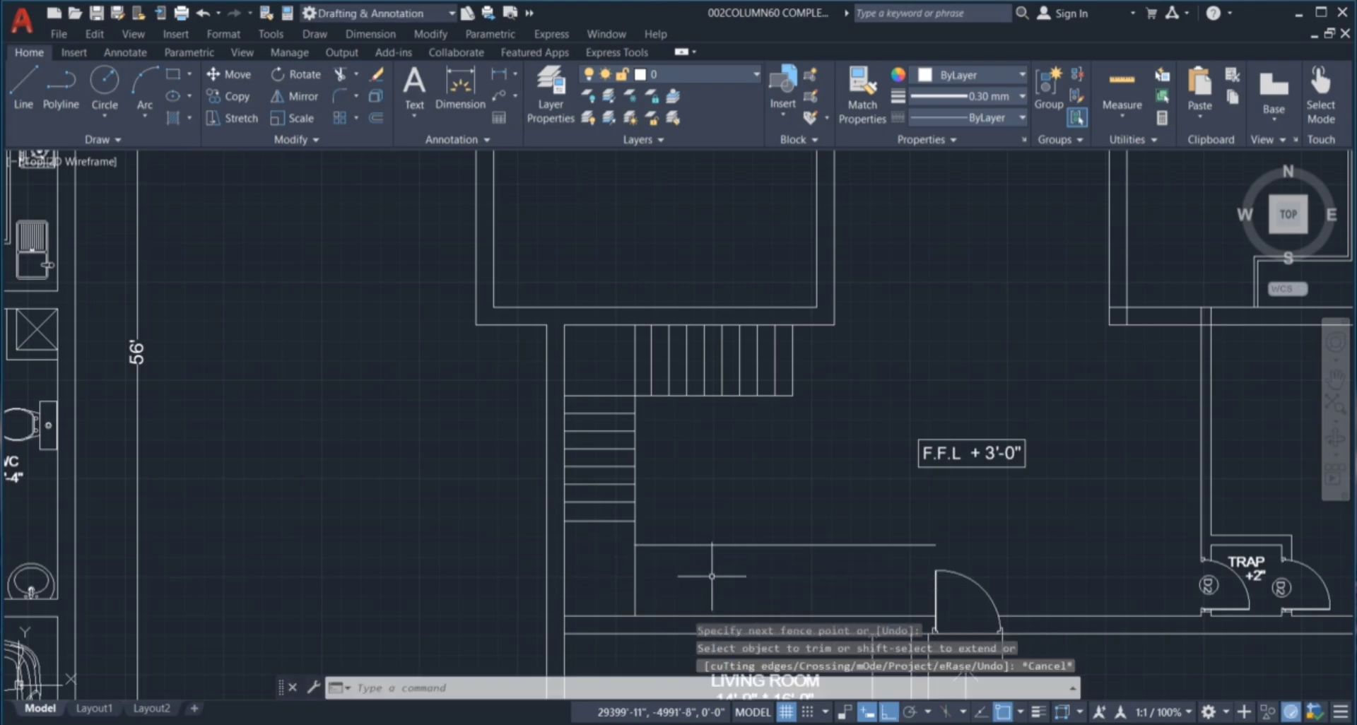
# Offset the side flight's inner vertical edge away from the landing four times at 9" spacing for the lower flight's risers.
pyautogui.press('Return')
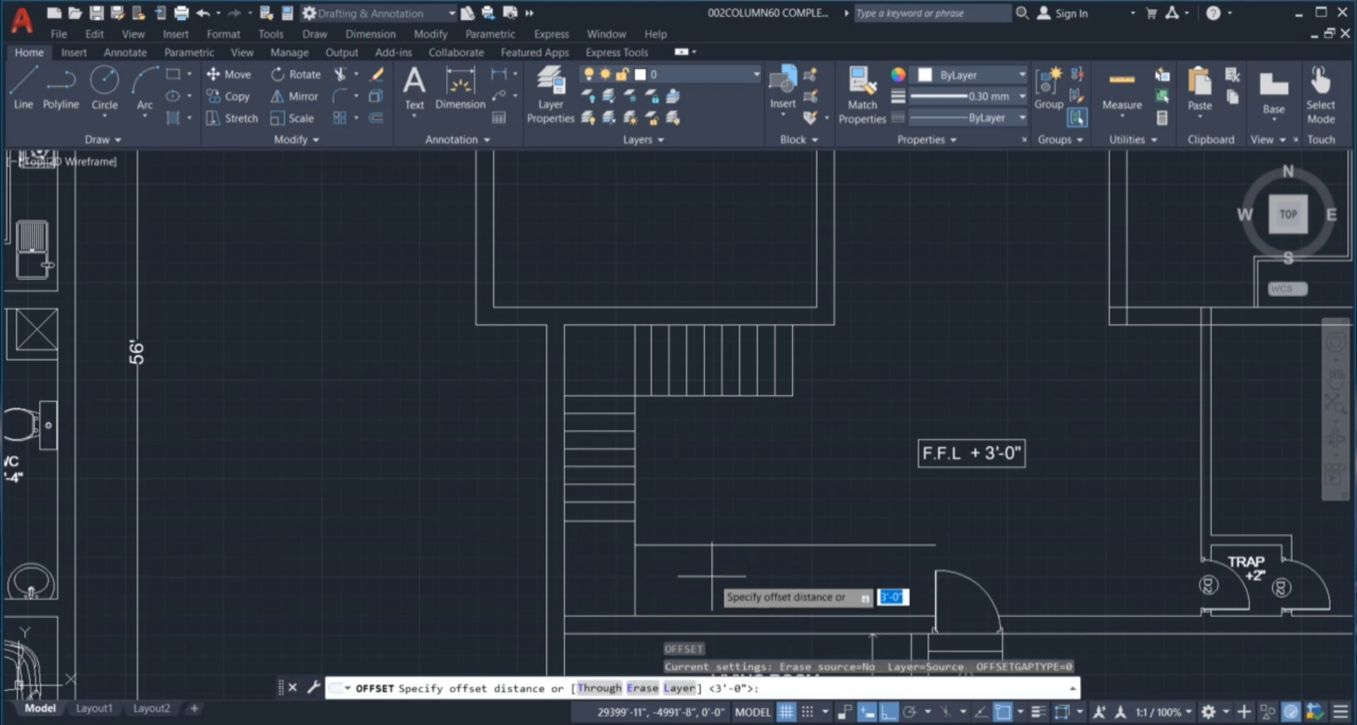
pyautogui.write('9"')
pyautogui.press('Return')
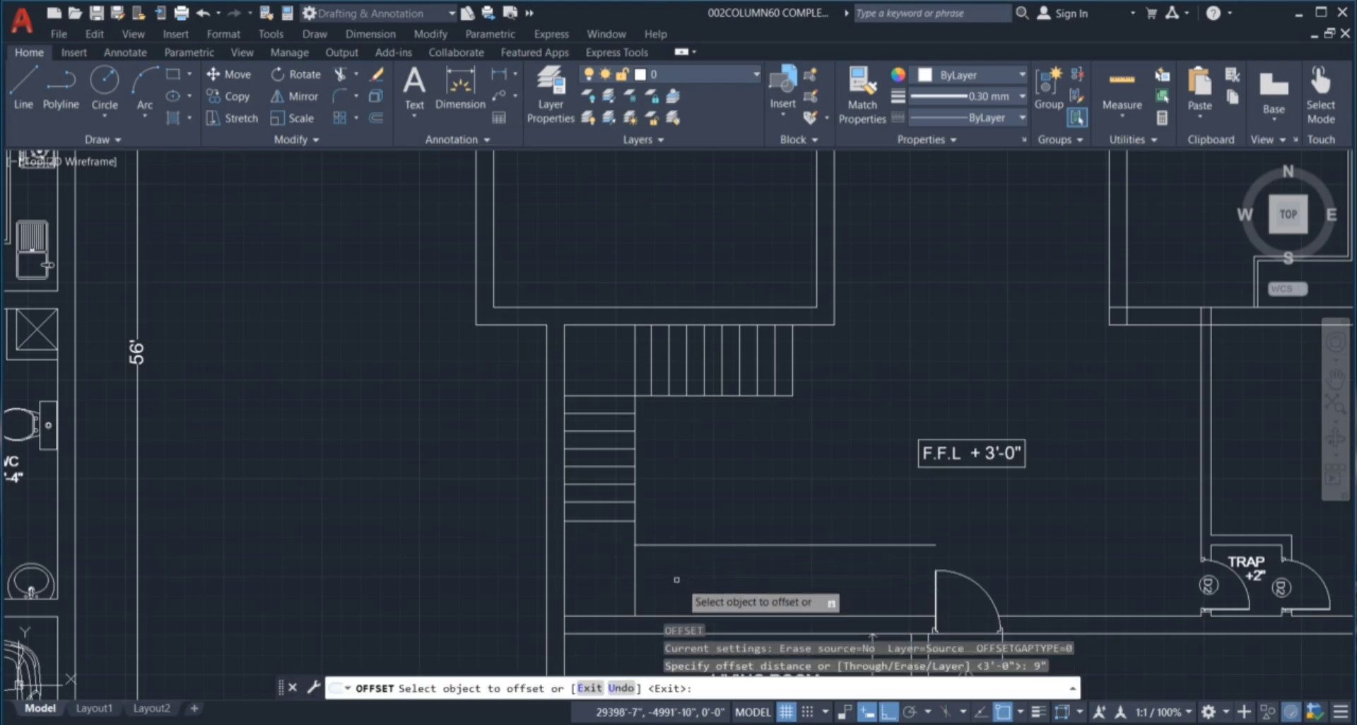
pyautogui.click(635, 566)
pyautogui.click(647, 574)
pyautogui.click(650, 576)
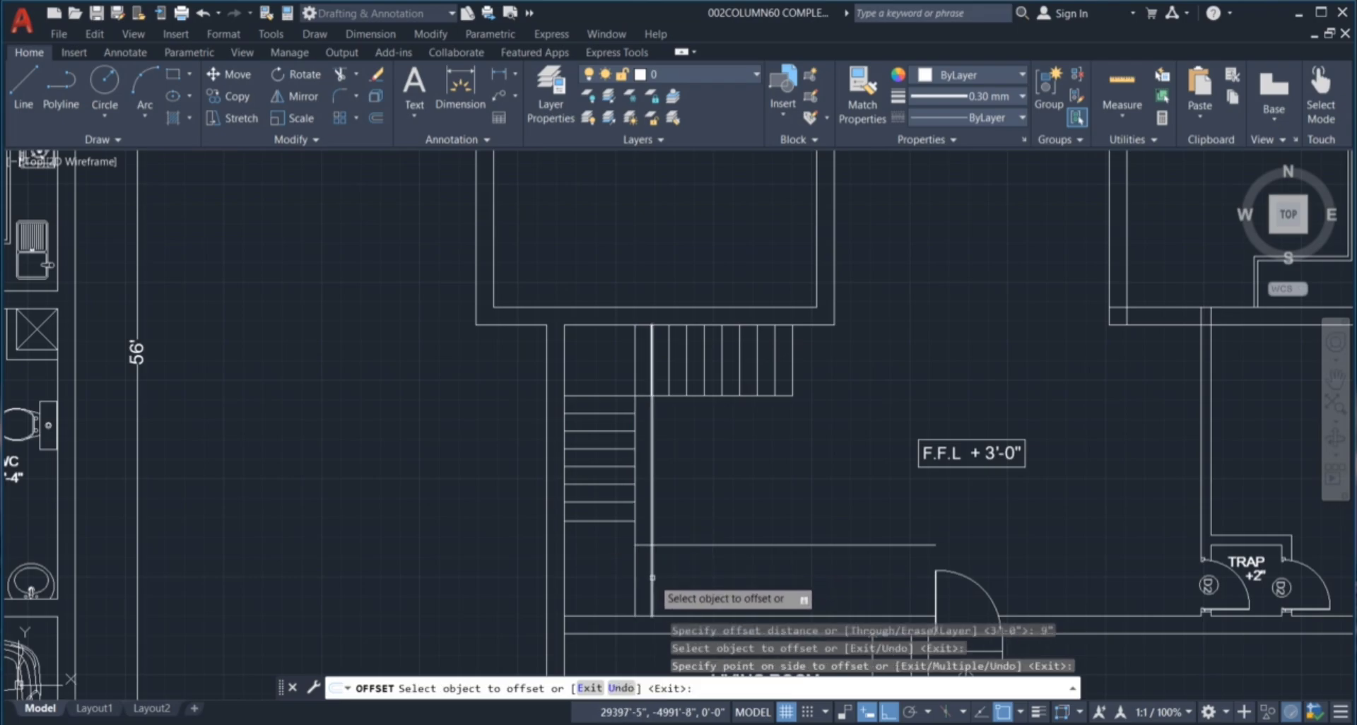
pyautogui.click(689, 572)
pyautogui.click(670, 562)
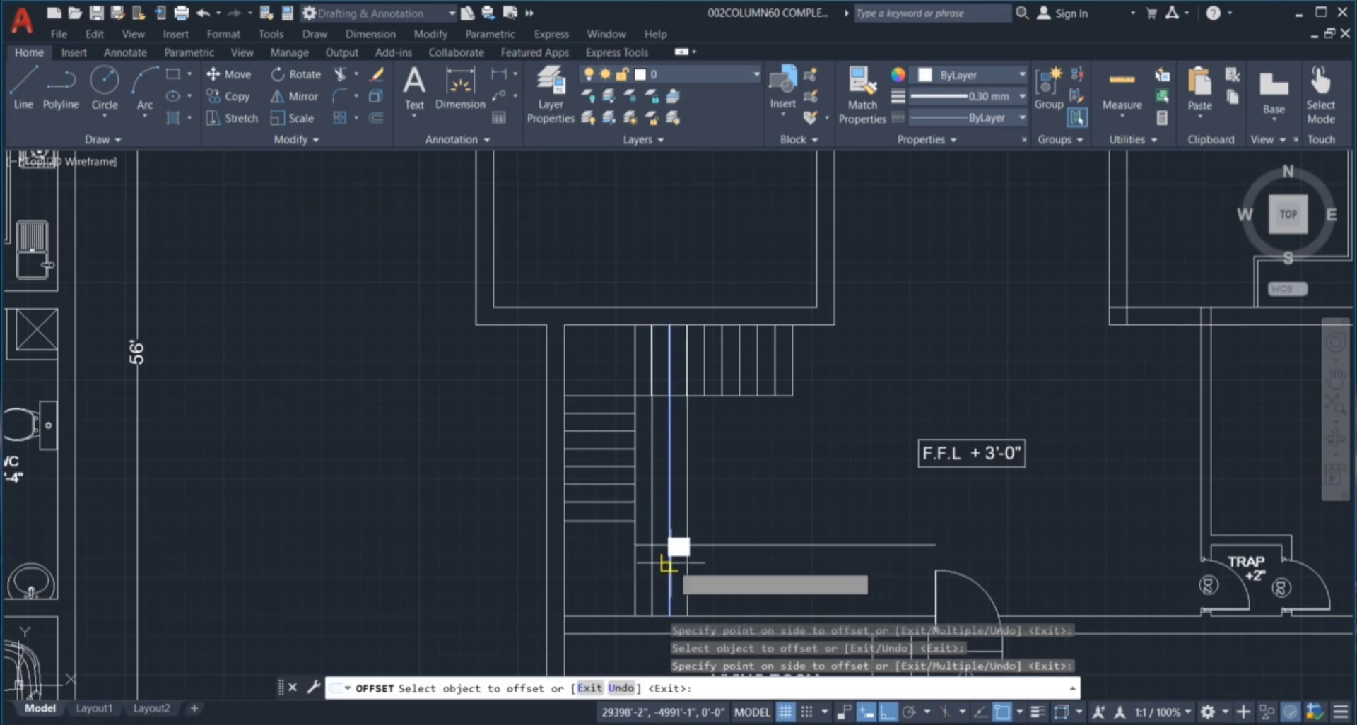
pyautogui.click(698, 565)
pyautogui.click(687, 563)
pyautogui.press('Escape')
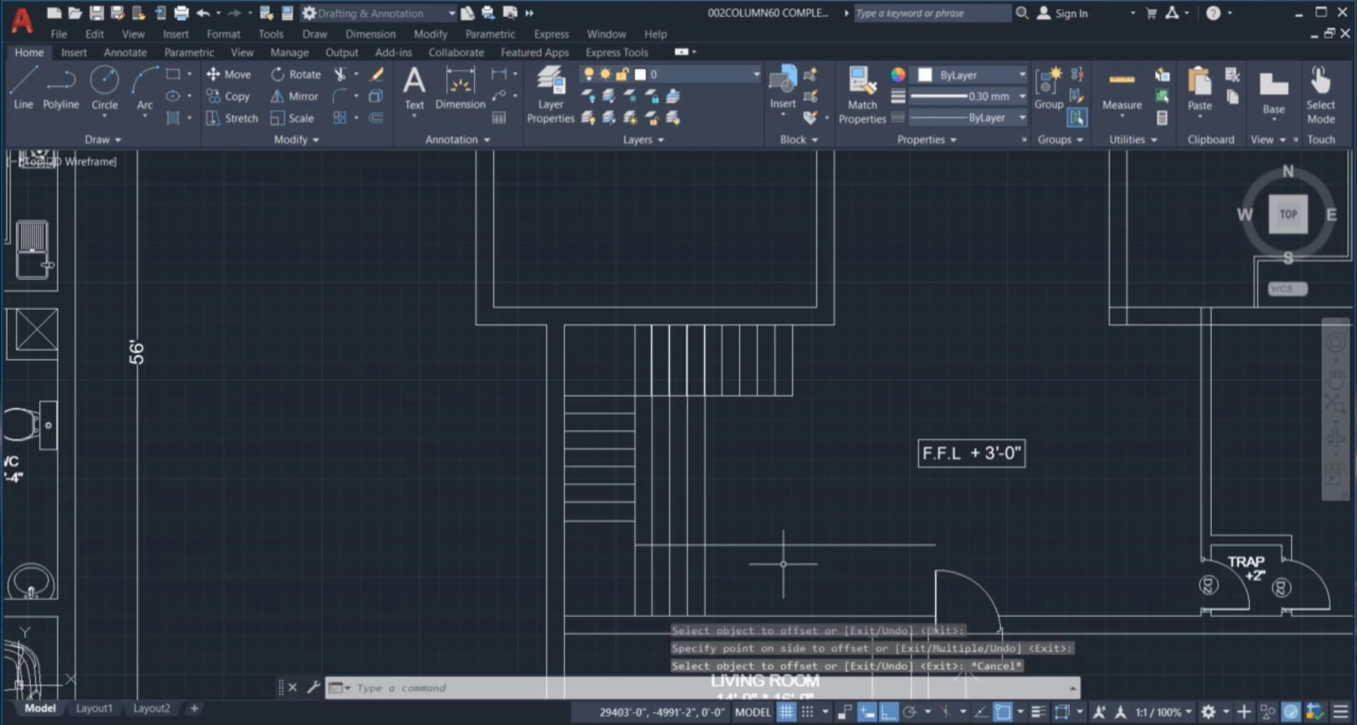
pyautogui.press('Escape')
pyautogui.press('Escape')
pyautogui.press('Escape')
# Trim the four new vertical lines between the upper flight and the lower flight's edge line.
pyautogui.press('Return')
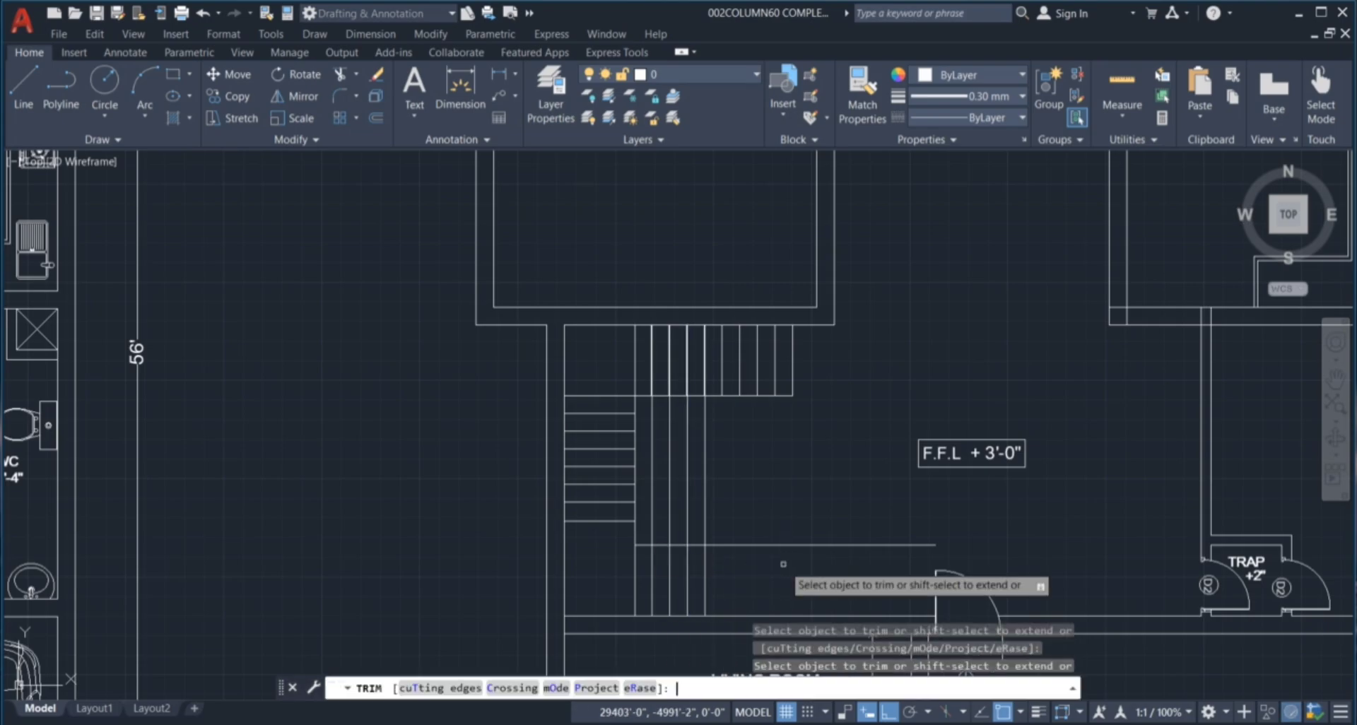
pyautogui.click(727, 494)
pyautogui.press('Return')
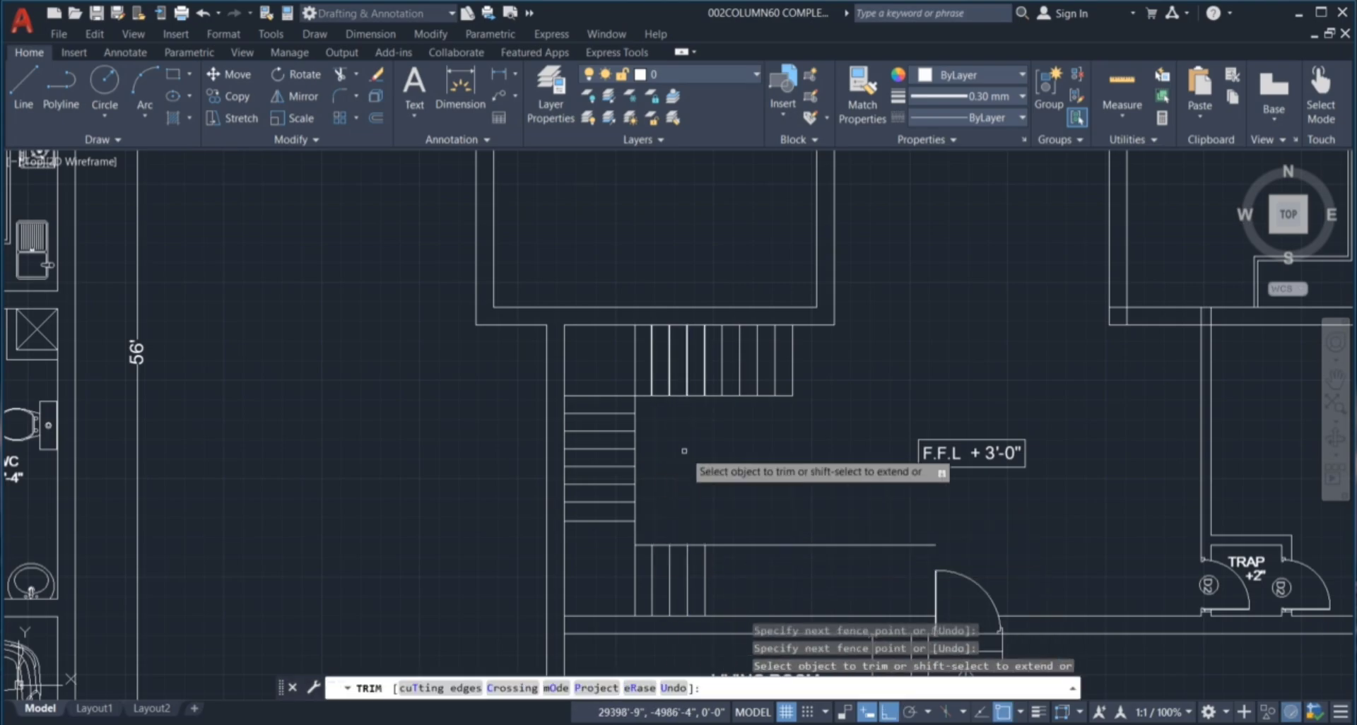
pyautogui.press('Escape')
pyautogui.press('Escape')
pyautogui.press('Escape')
pyautogui.scroll(2, 619, 395)
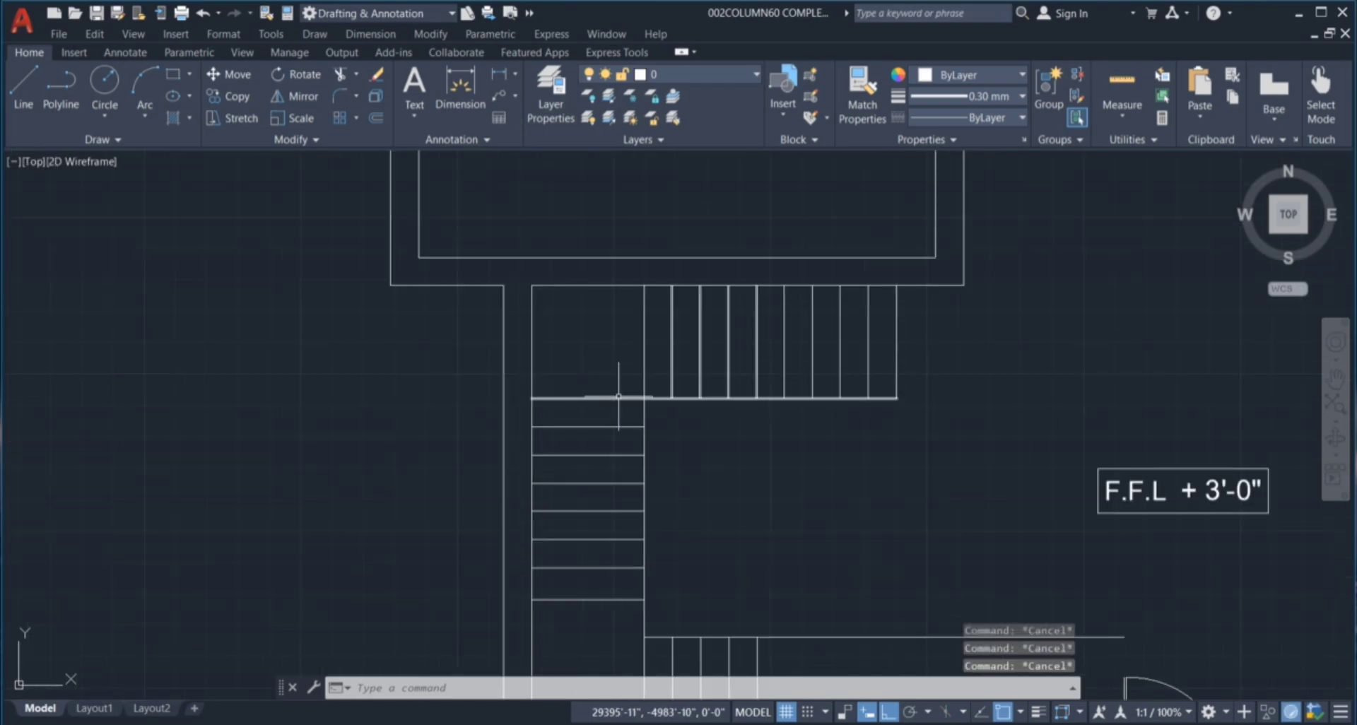
pyautogui.scroll(-2, 628, 428)
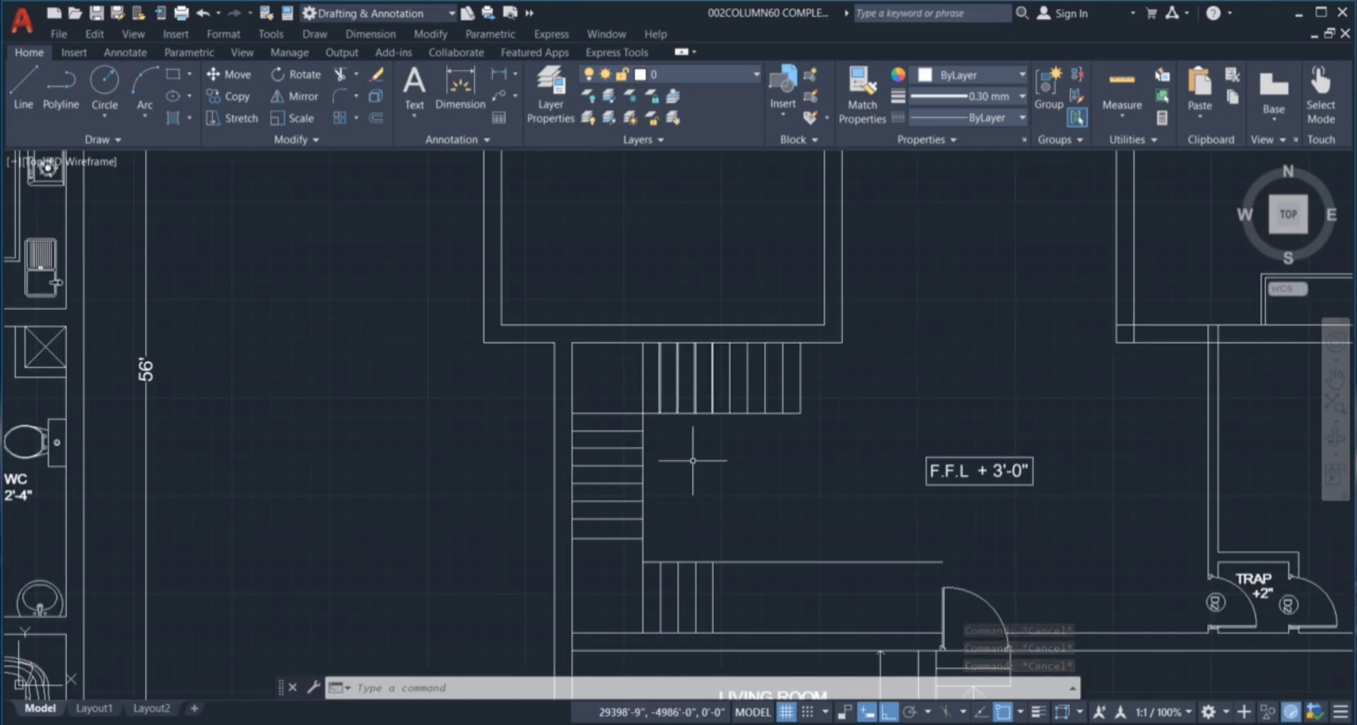
# Trim away the horizontal line separating the upper landing from the side flight's first tread.
pyautogui.write('tr')
pyautogui.press('Return')
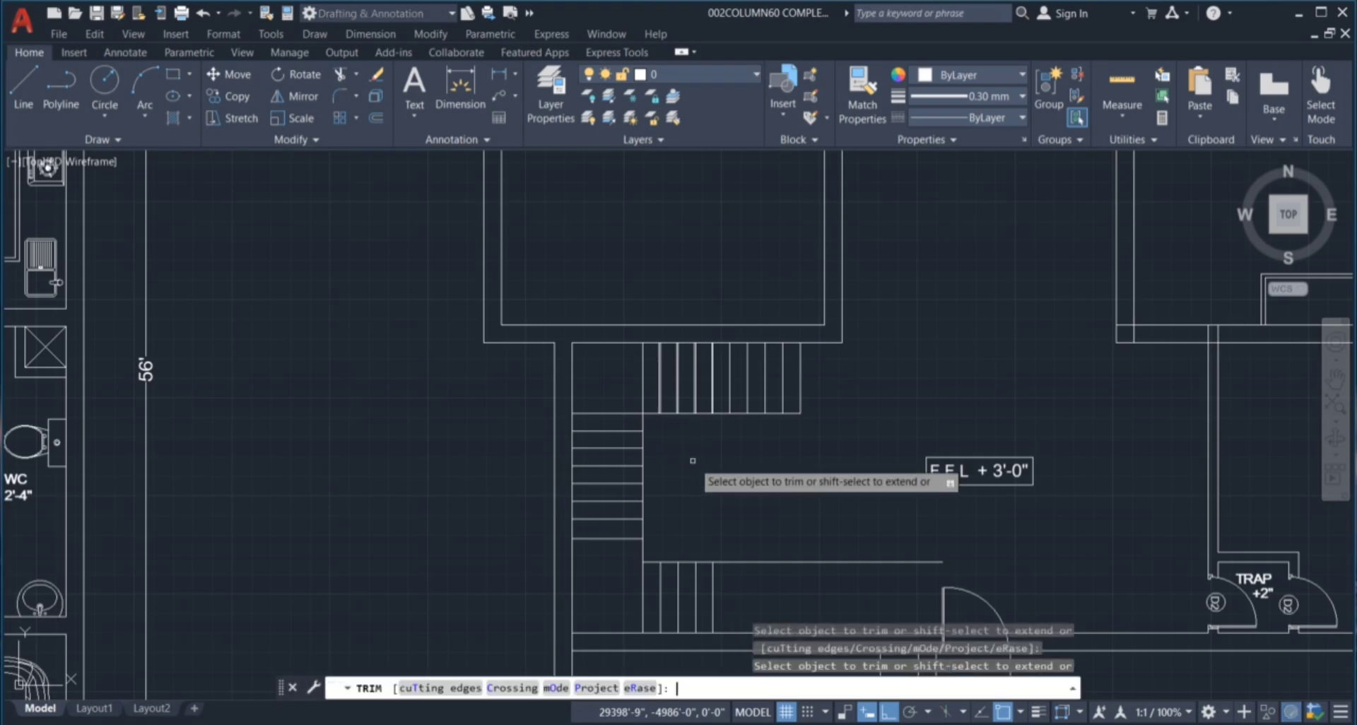
pyautogui.scroll(2, 599, 417)
pyautogui.moveTo(618, 419); pyautogui.dragTo(614, 391)
pyautogui.scroll(-1, 629, 382)
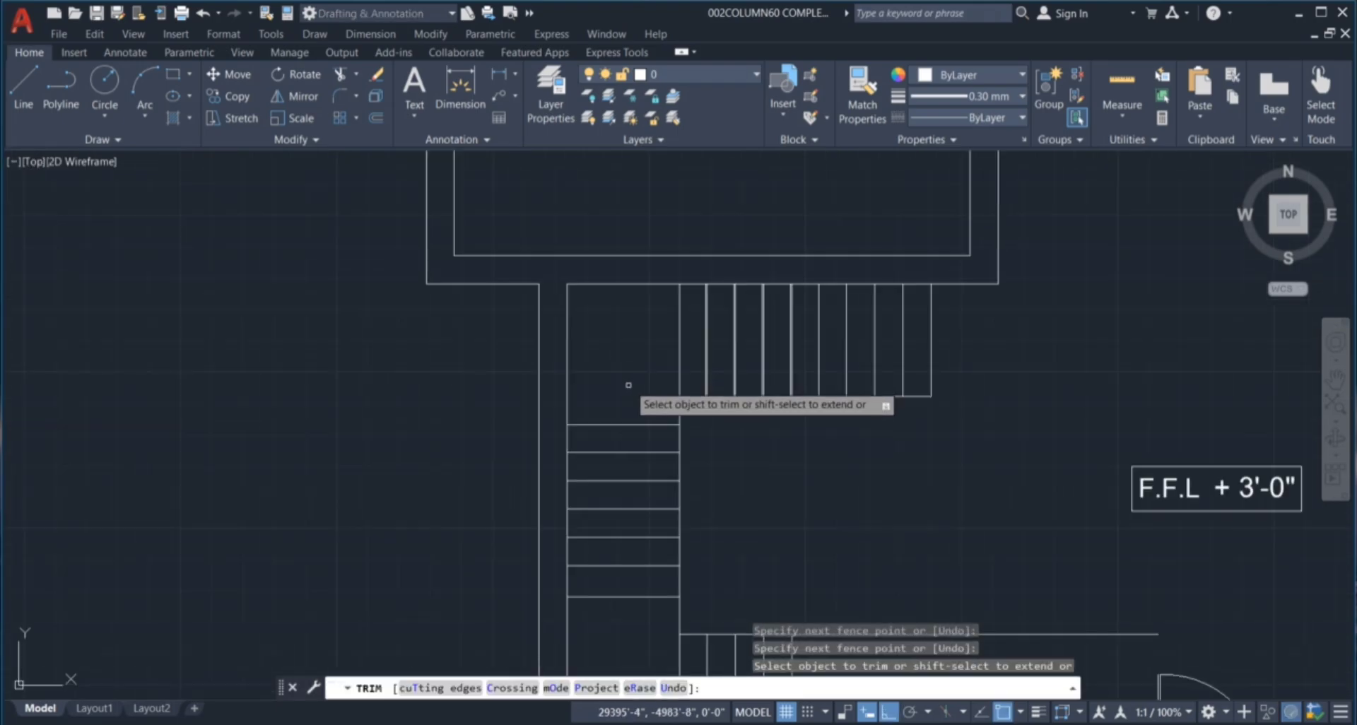
pyautogui.scroll(-4, 646, 364)
pyautogui.scroll(3, 679, 433)
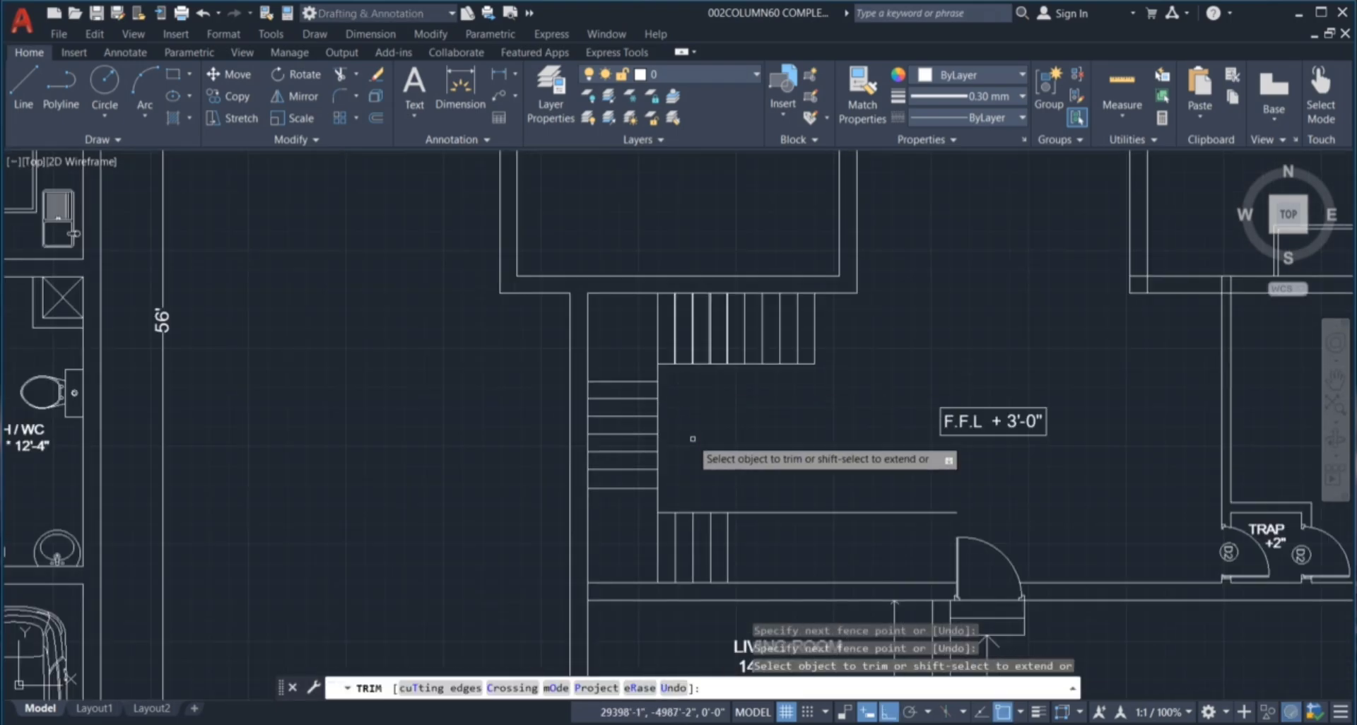
pyautogui.press('Escape')
pyautogui.press('Escape')
pyautogui.press('Escape')
pyautogui.press('Escape')
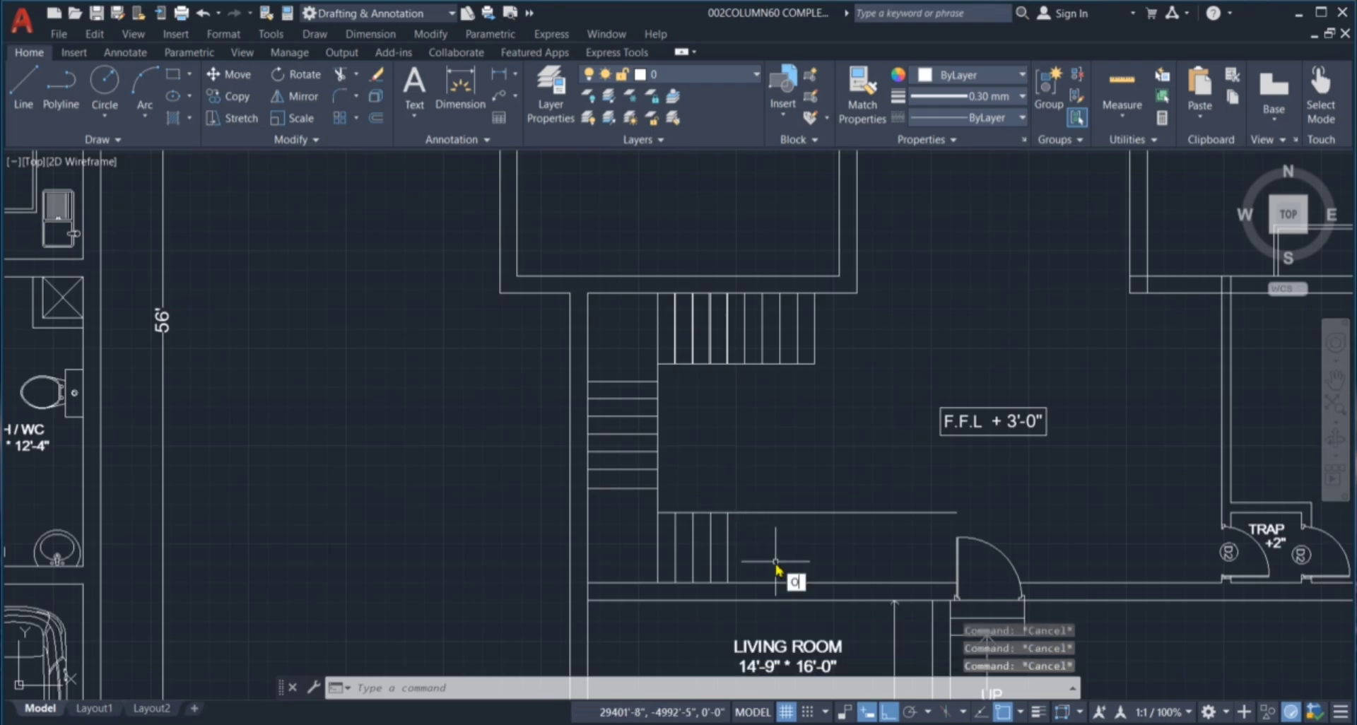
# Offset the lower flight's last riser 9" away from the landing to add one more riser.
pyautogui.write('o')
pyautogui.press('Return')
pyautogui.write('9')
pyautogui.press('Return')
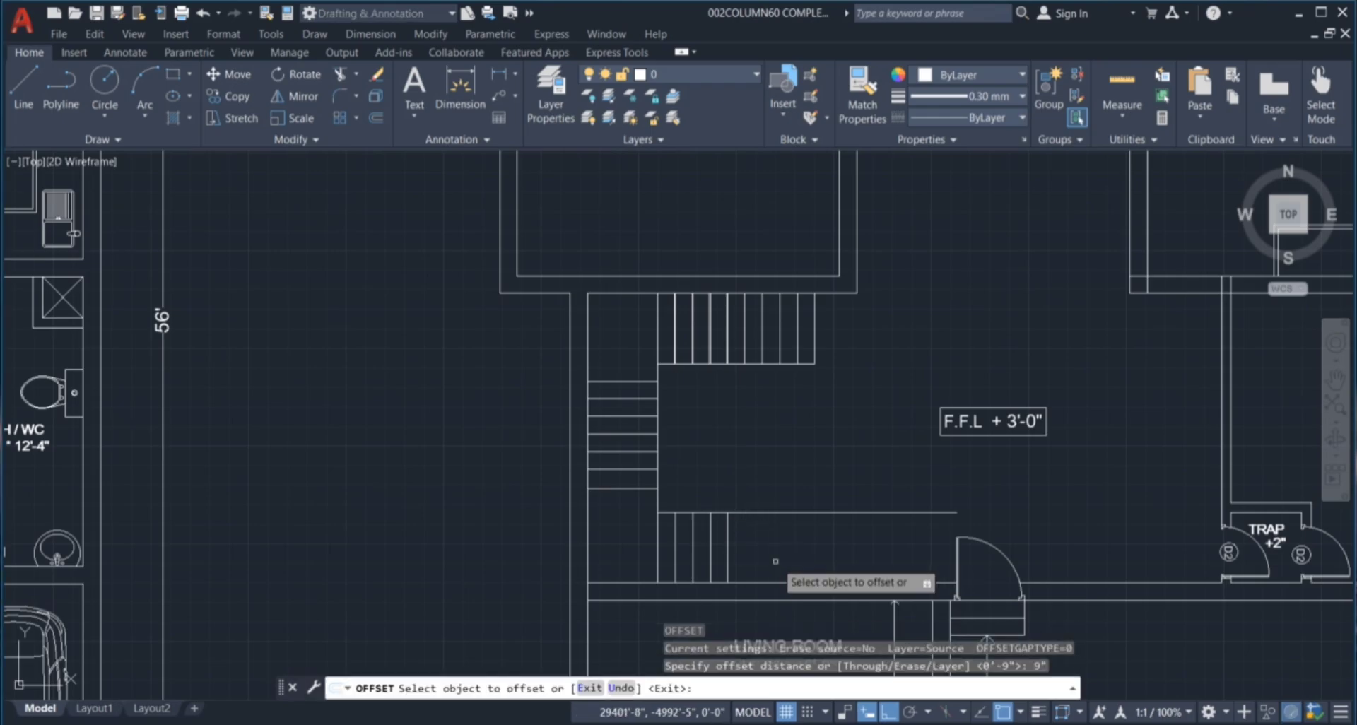
pyautogui.scroll(2, 751, 558)
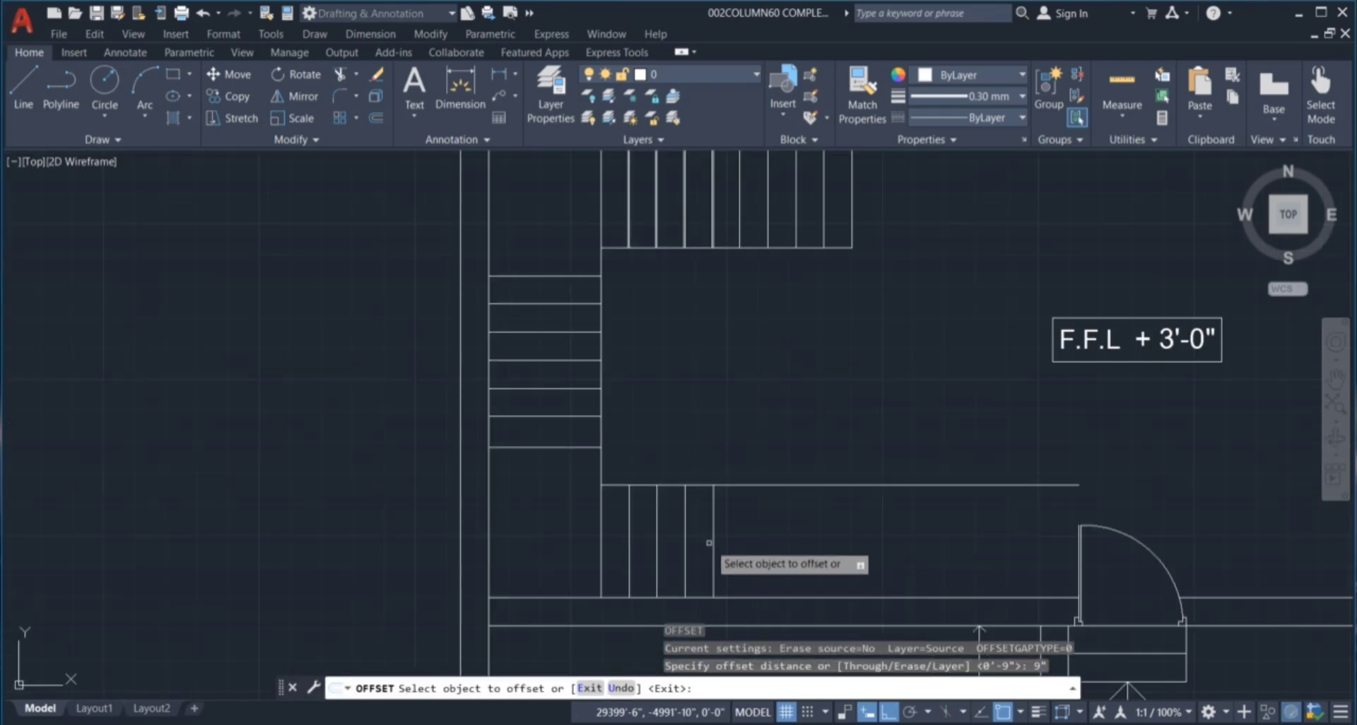
pyautogui.click(714, 534)
pyautogui.click(784, 540)
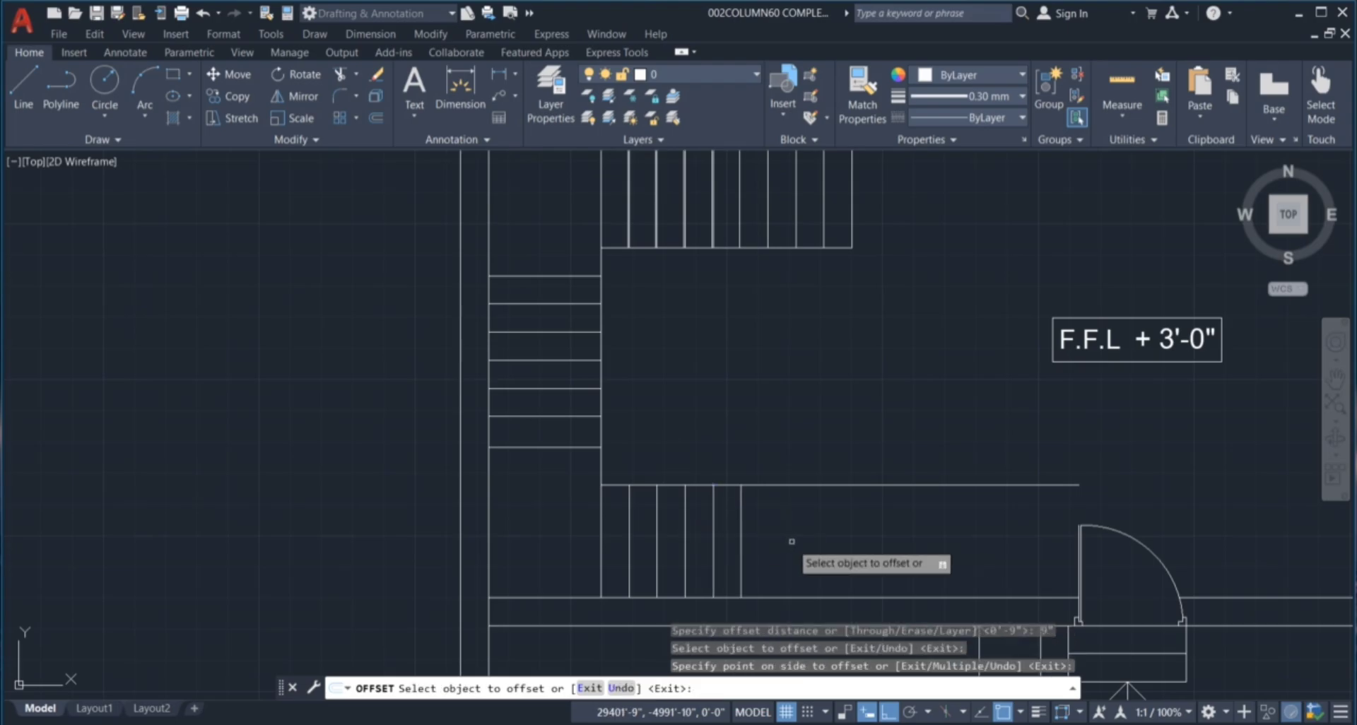
pyautogui.press('Escape')
pyautogui.press('Escape')
pyautogui.press('Escape')
pyautogui.scroll(-4, 784, 534)
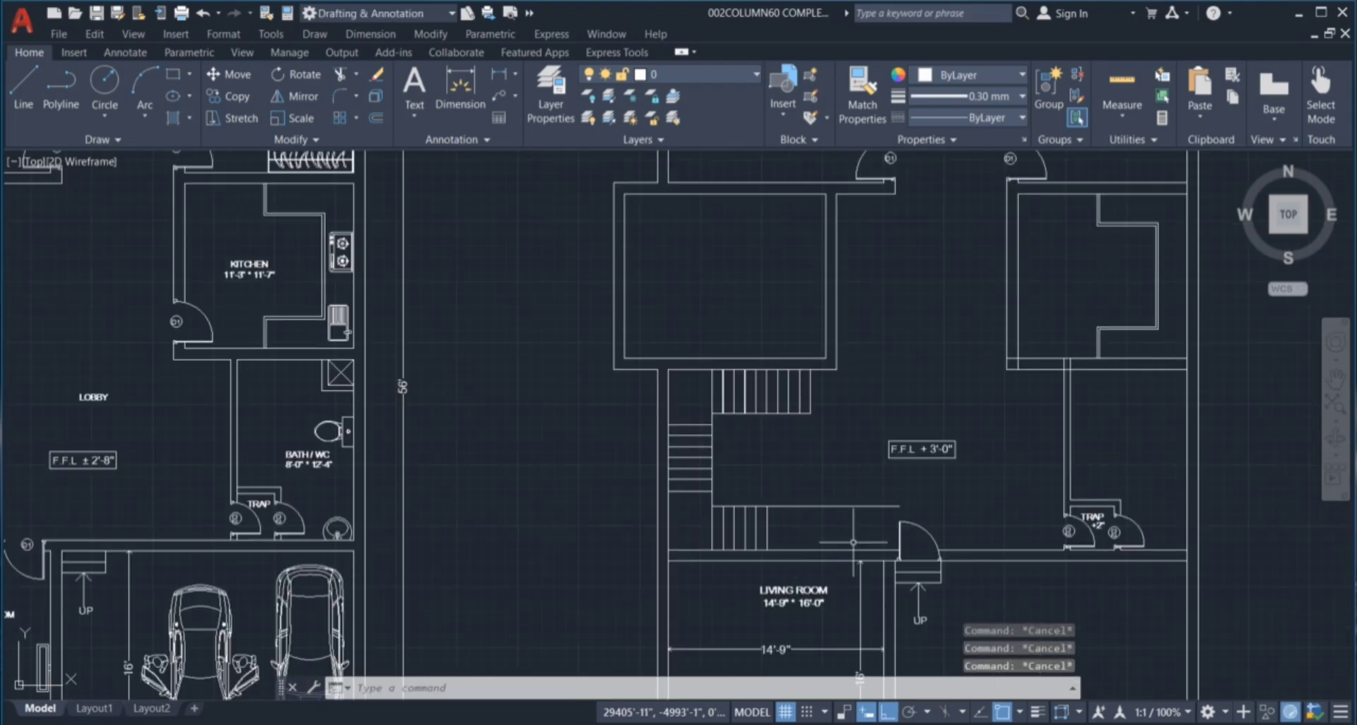
# Trim the lower flight's edge line where it extends beyond the last riser toward the door.
pyautogui.write('tr')
pyautogui.press('Return')
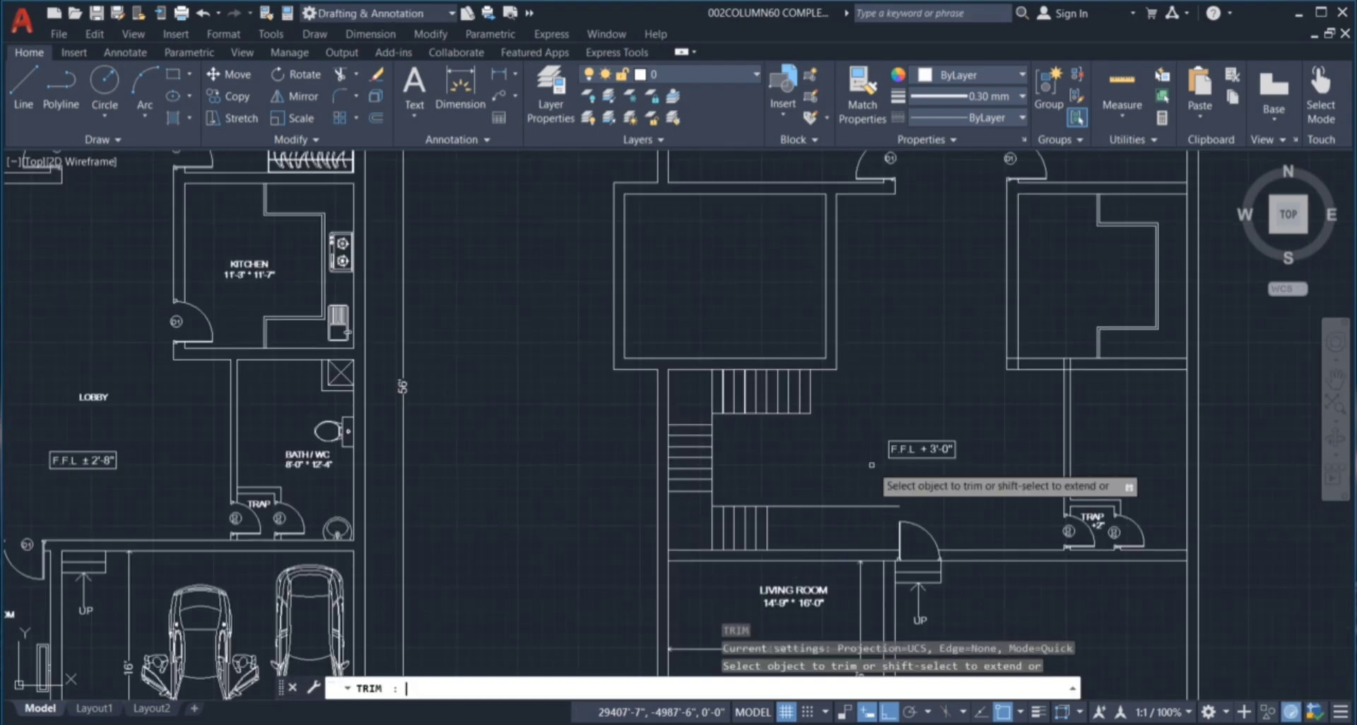
pyautogui.click(855, 528)
pyautogui.press('Return')
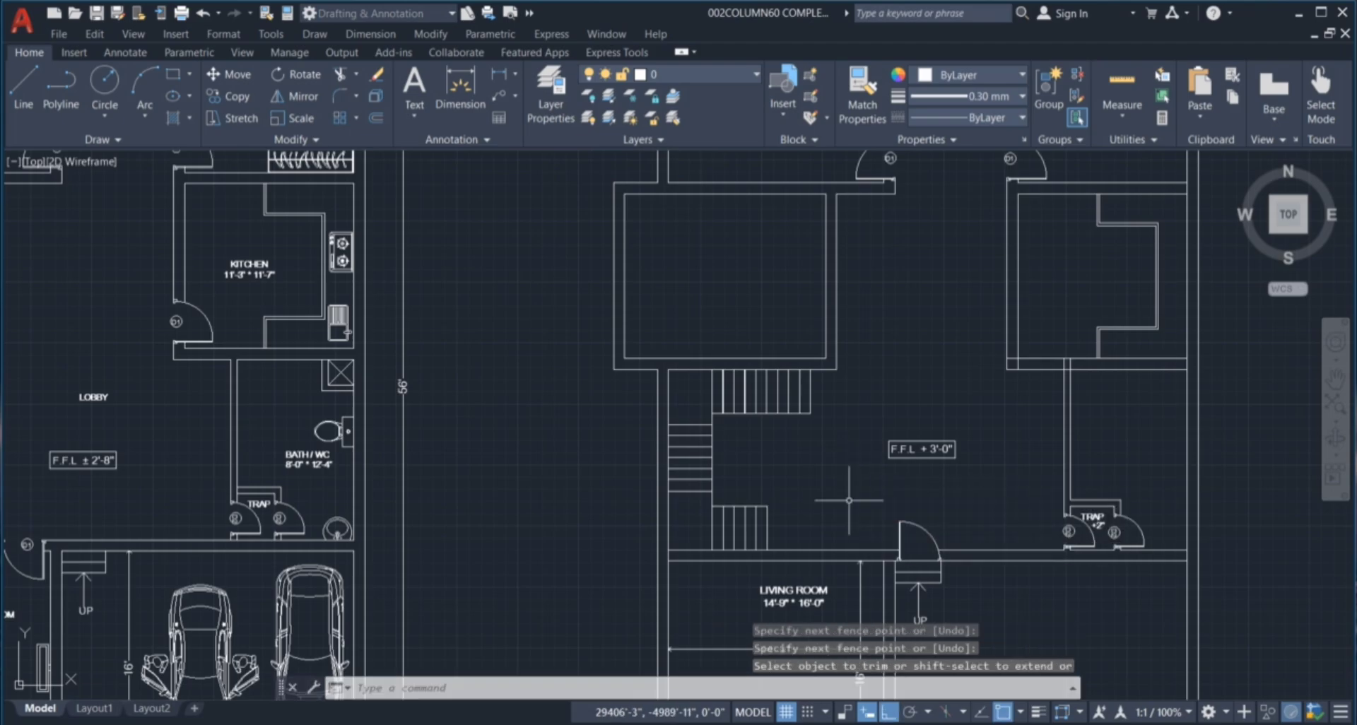
pyautogui.press('Escape')
pyautogui.press('Escape')
pyautogui.press('Escape')
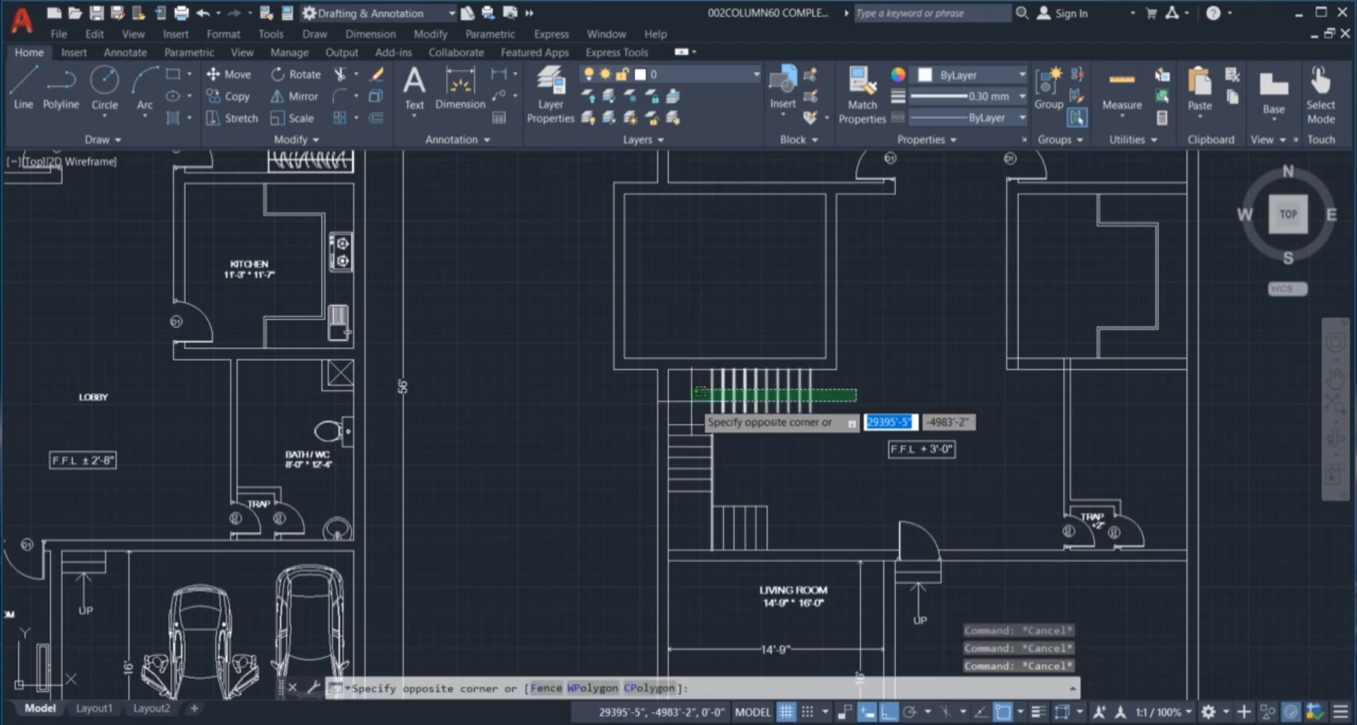
pyautogui.press('Escape')
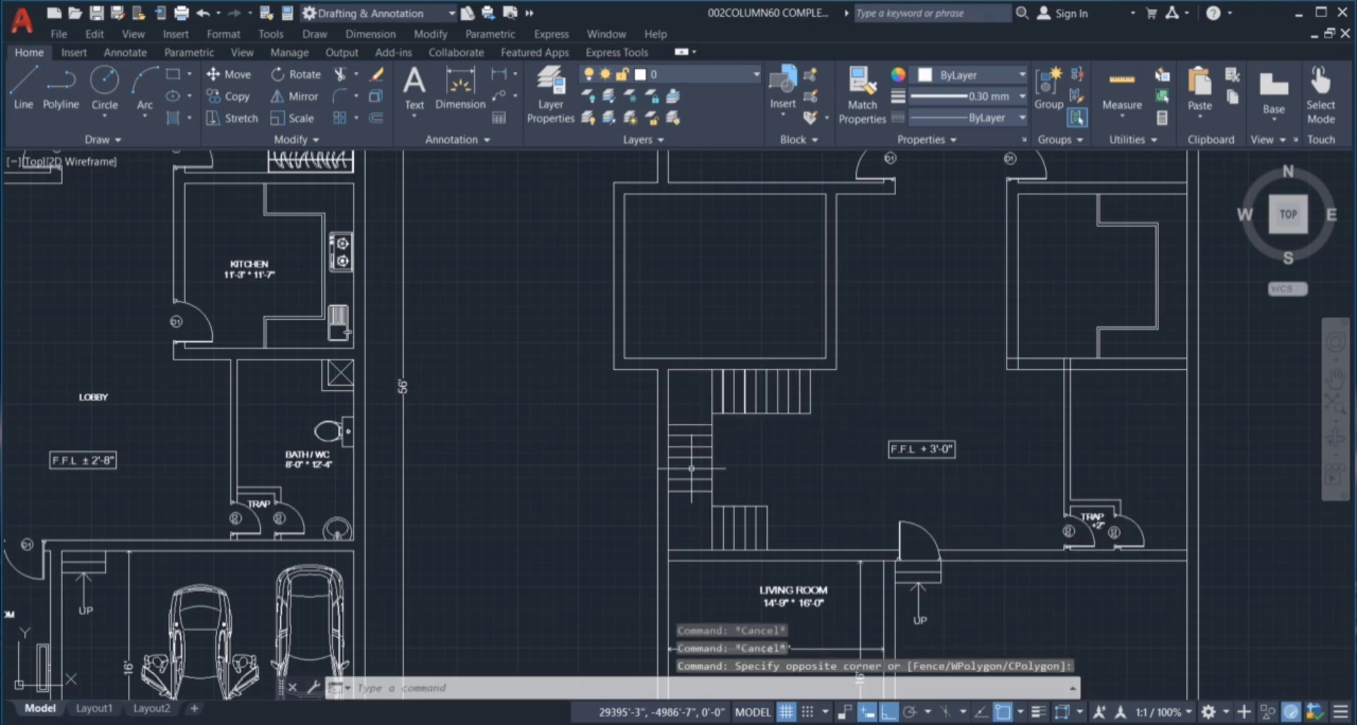
pyautogui.press('Escape')
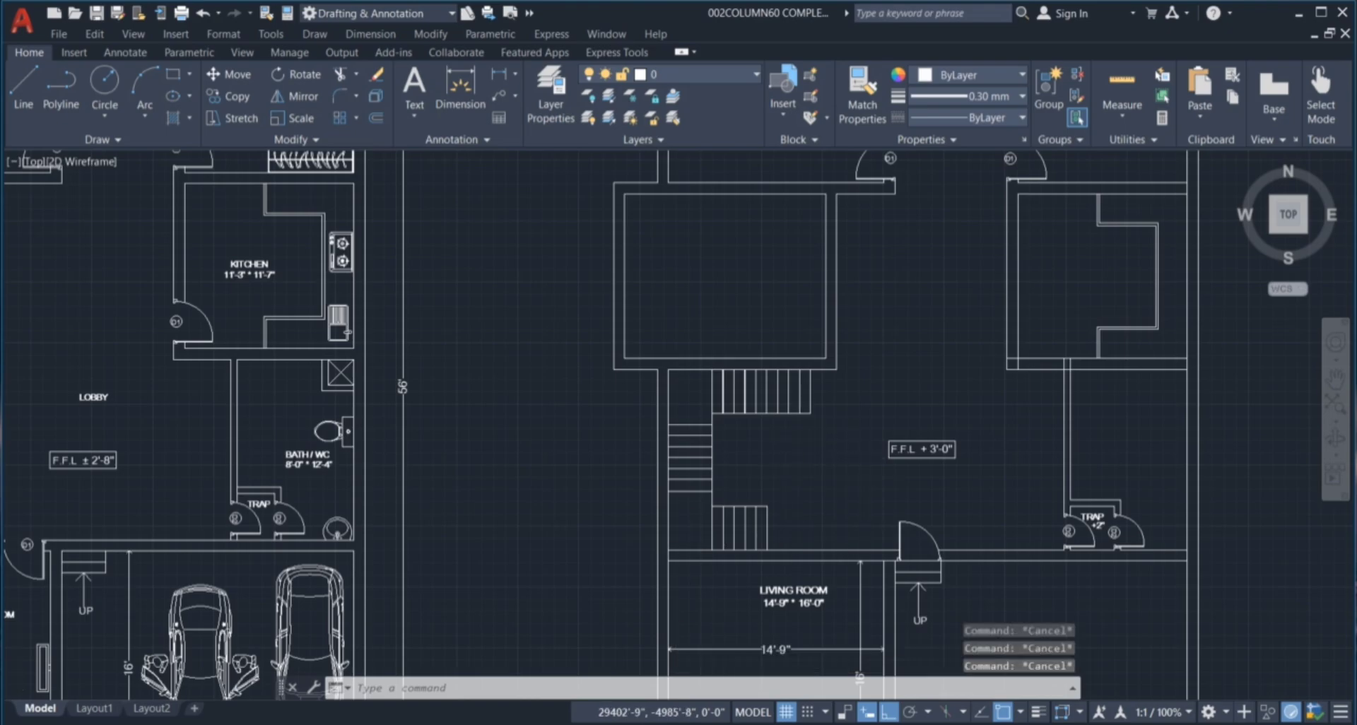
pyautogui.scroll(-5, 845, 445)
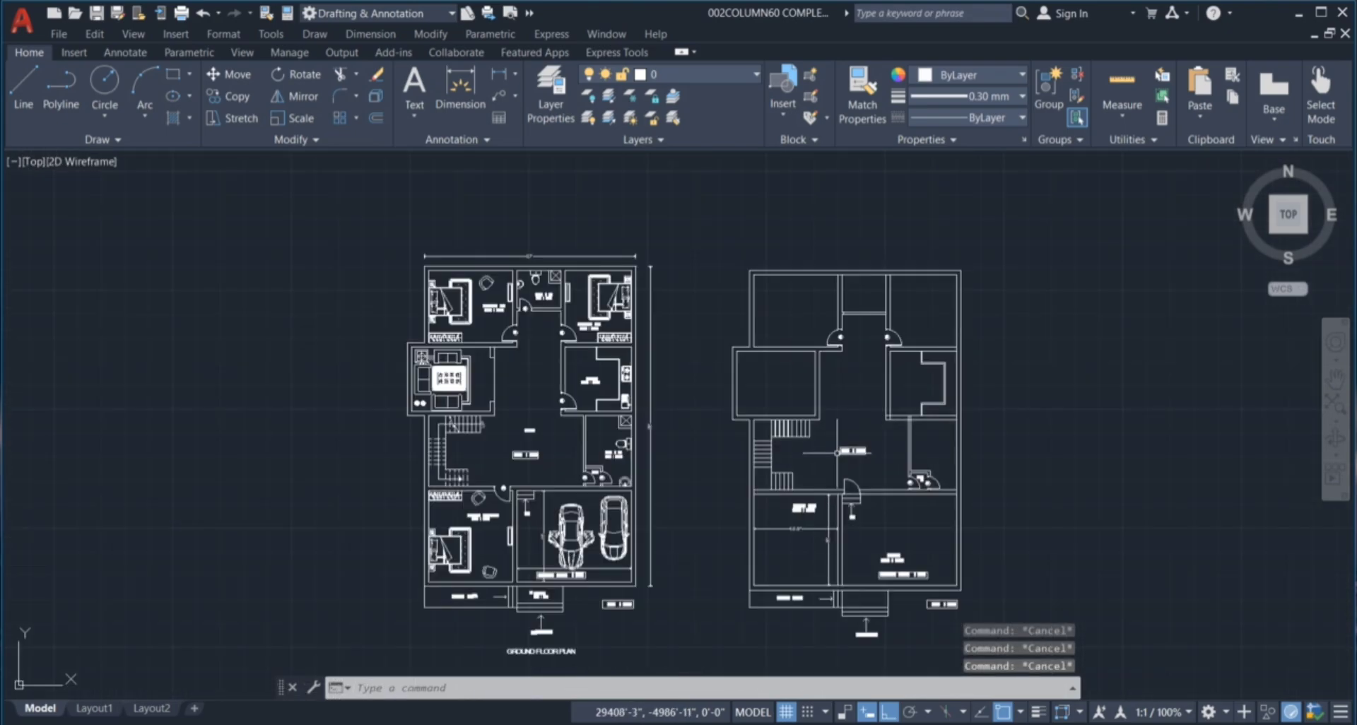
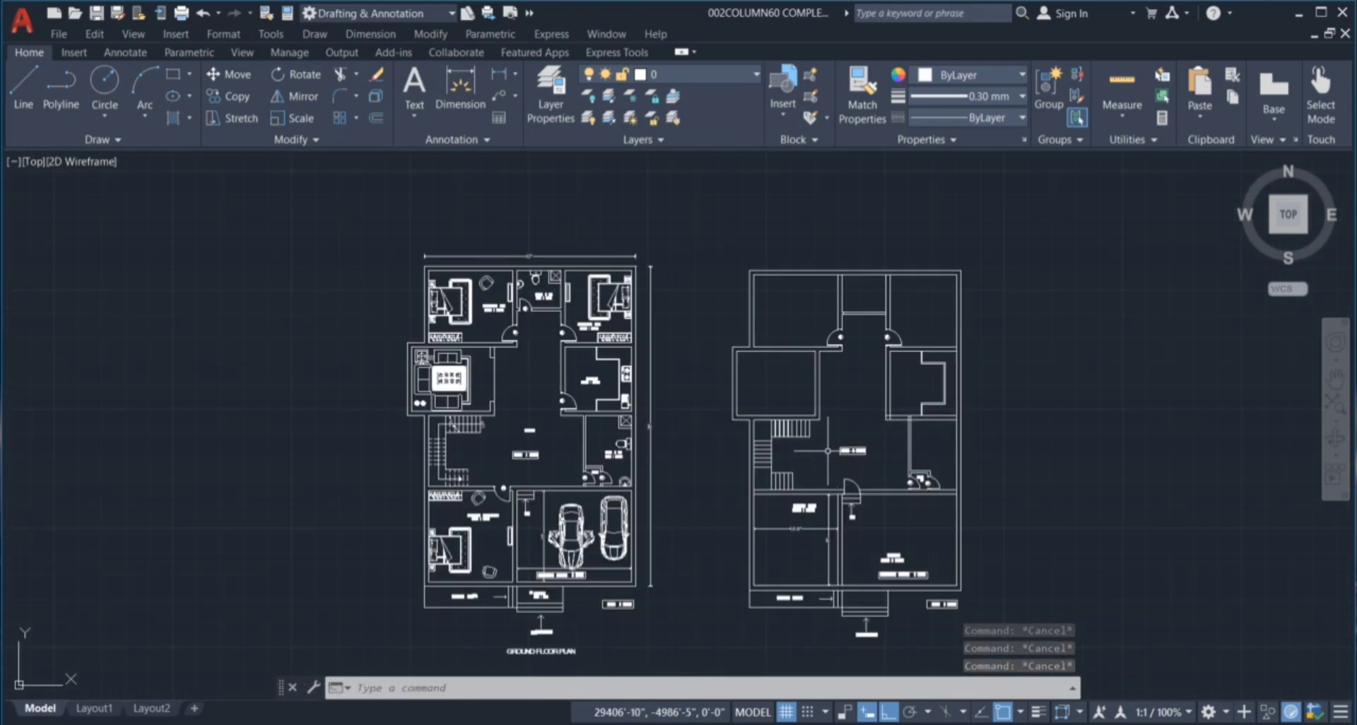
pyautogui.scroll(6, 783, 451)
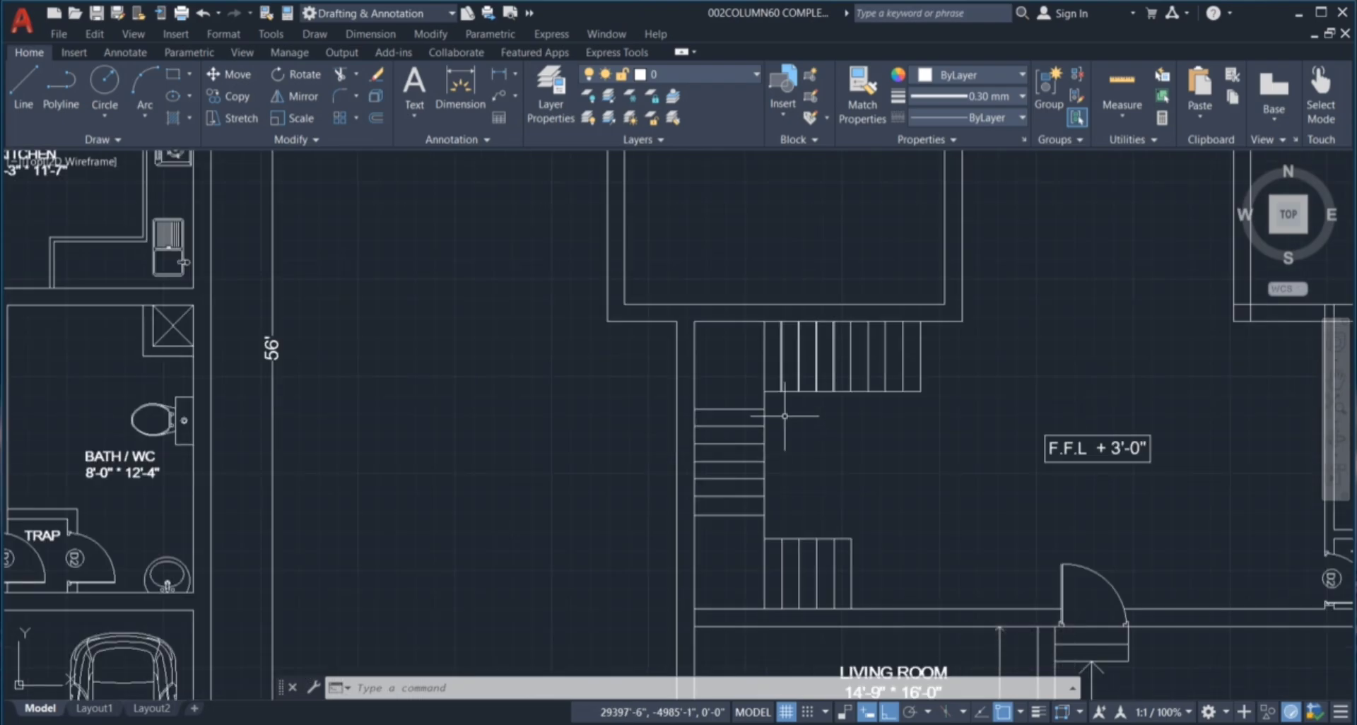
pyautogui.click(784, 415)
pyautogui.press('Escape')
pyautogui.moveTo(873, 528); pyautogui.dragTo(901, 523, button='middle')
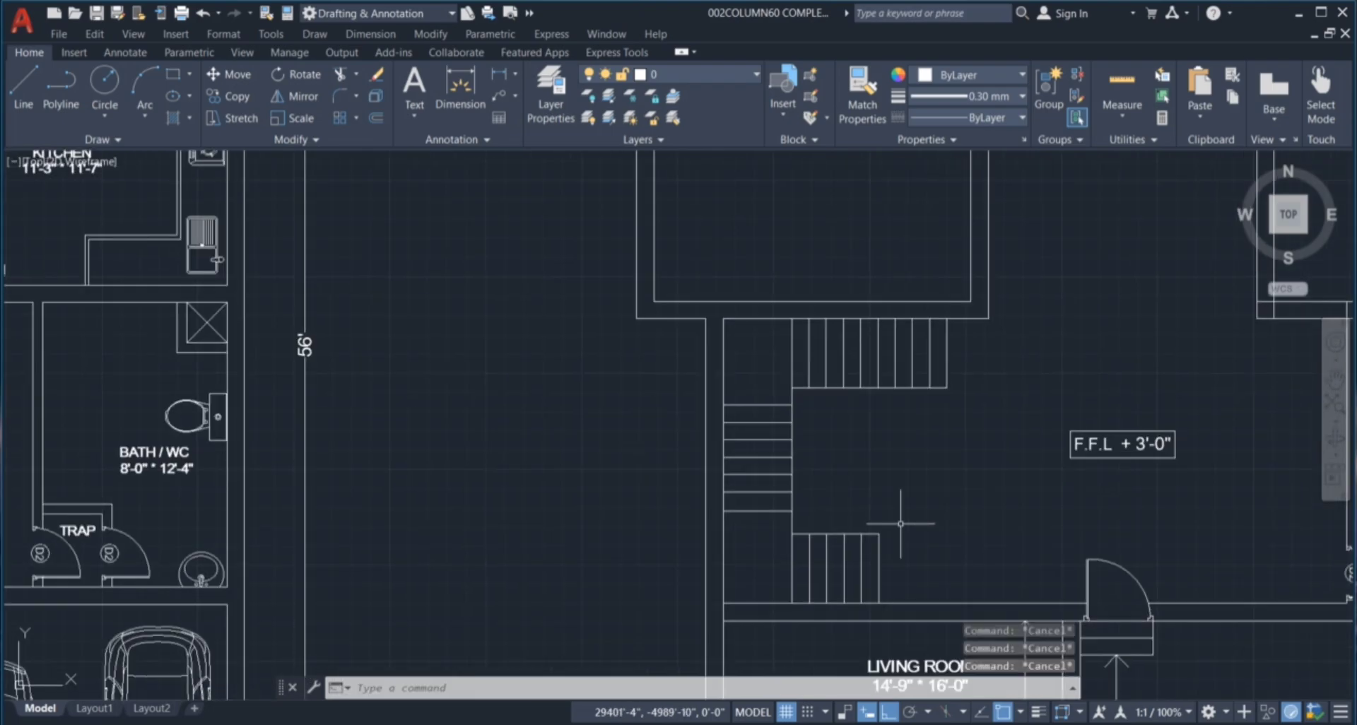
# Draw a walking line from the upper flight's end-riser midpoint along the centre of all three flights, ending before the lower flight's second-last riser.
pyautogui.press('Return')
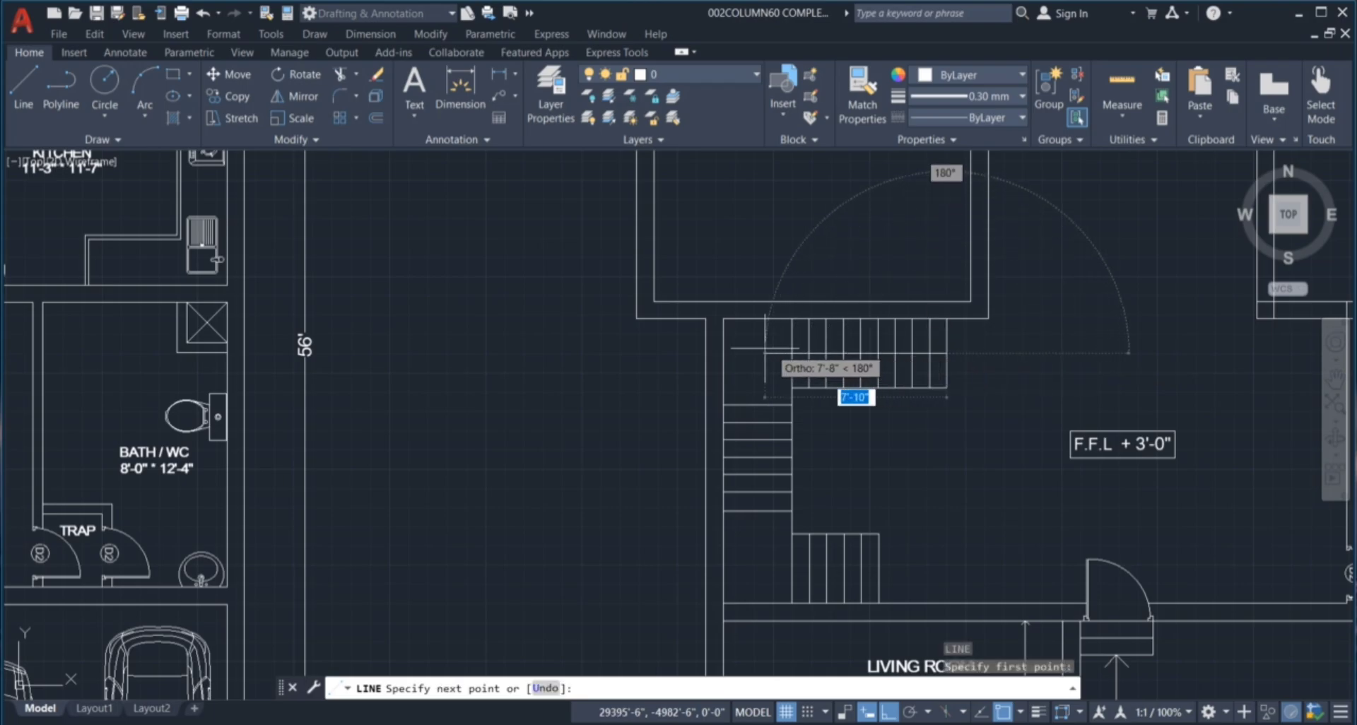
pyautogui.click(758, 353)
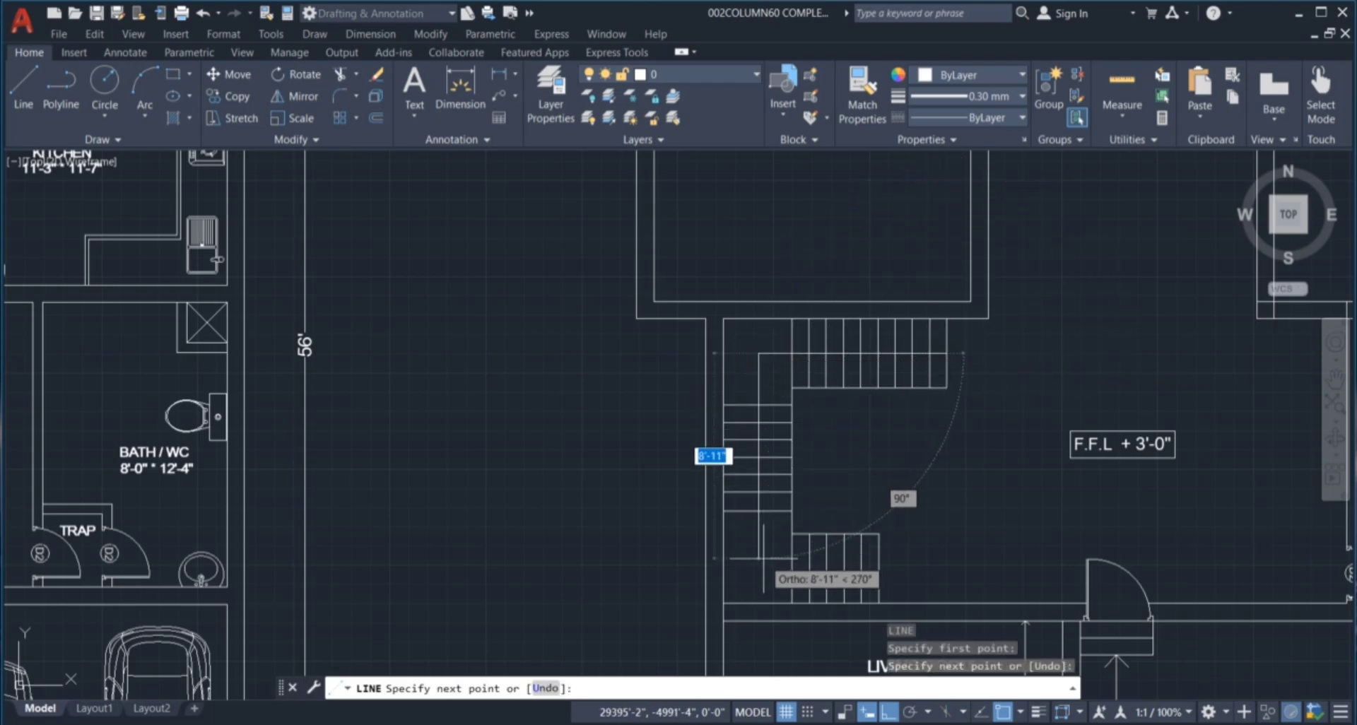
pyautogui.click(766, 563)
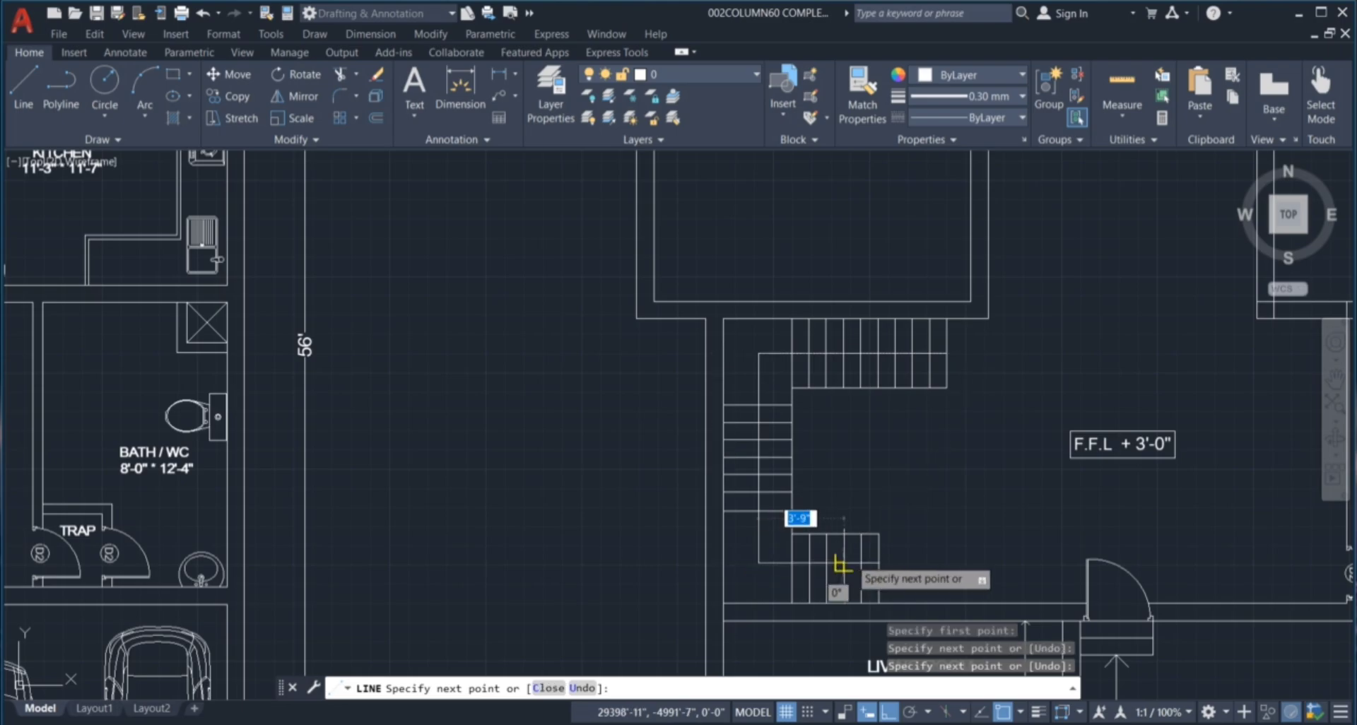
pyautogui.scroll(5, 848, 561)
pyautogui.click(874, 569)
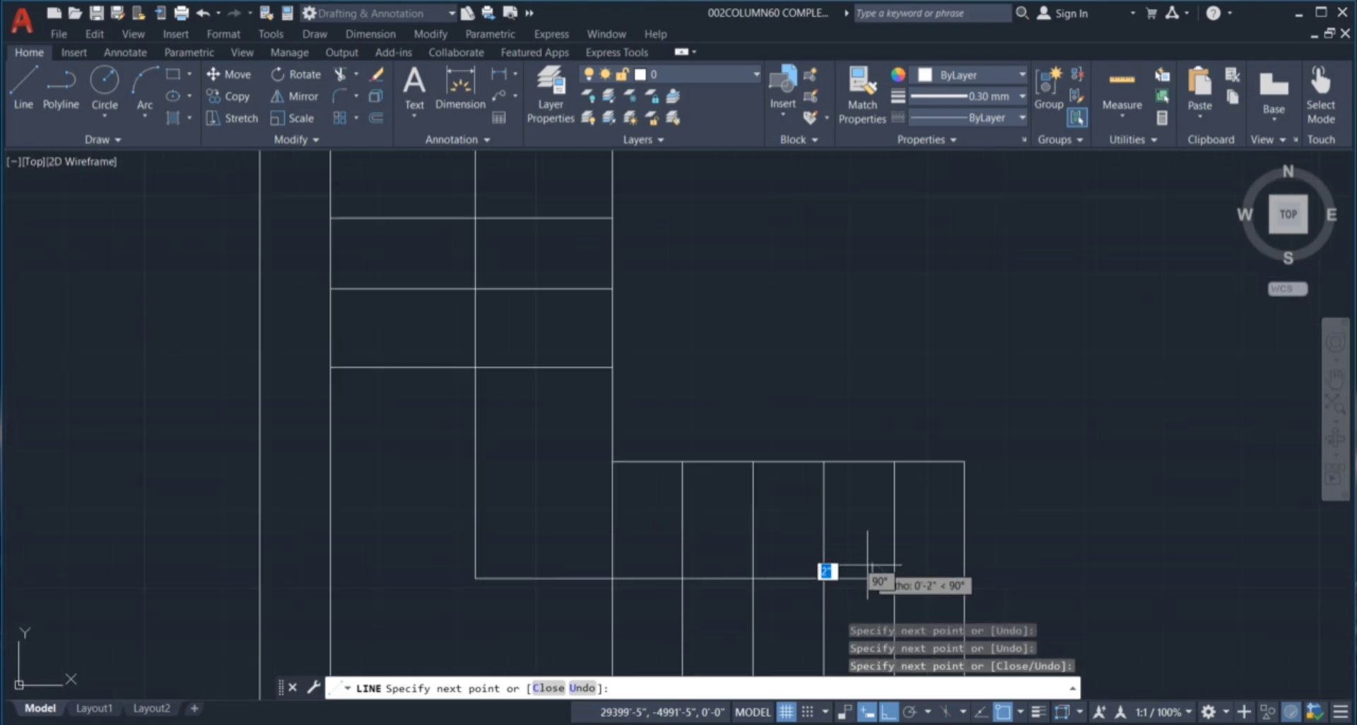
pyautogui.press('Escape')
pyautogui.press('Escape')
pyautogui.press('Escape')
pyautogui.press('Escape')
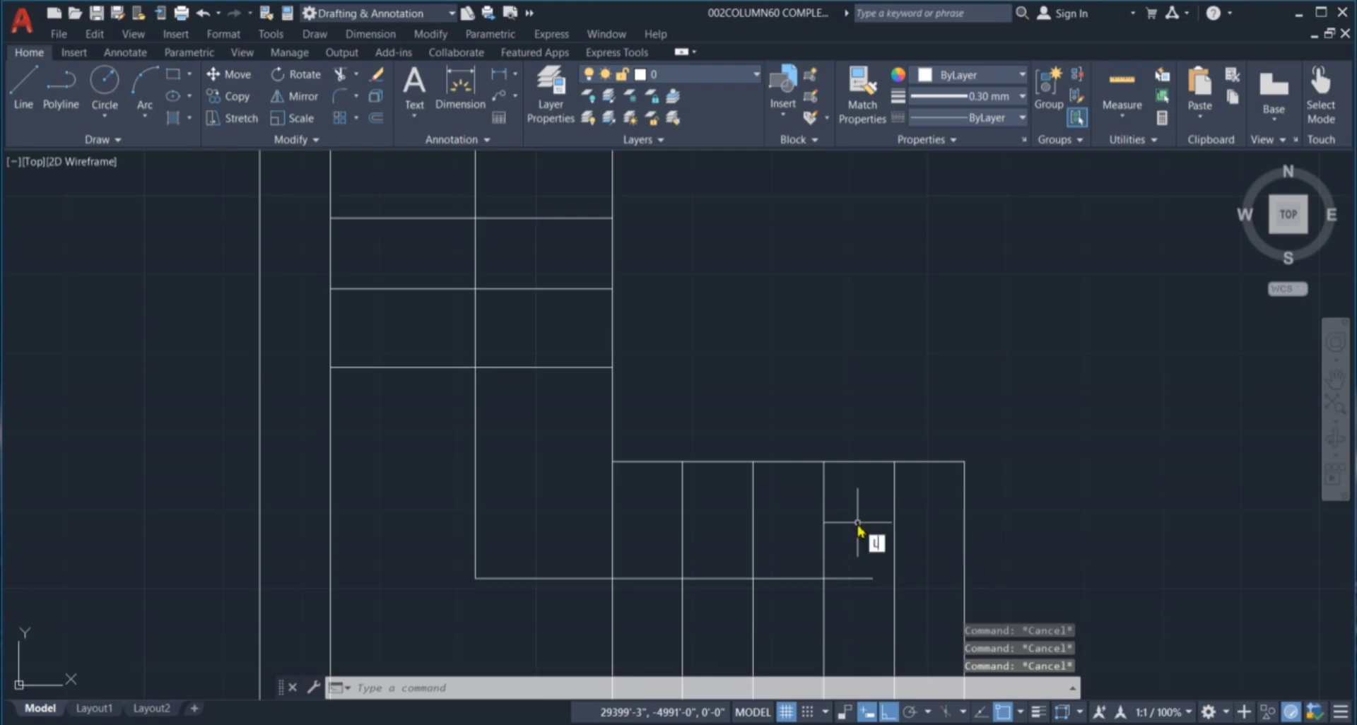
# Draw half an arrowhead from the walking line's last riser crossing, 4" up and across to the line's end.
pyautogui.press('Return')
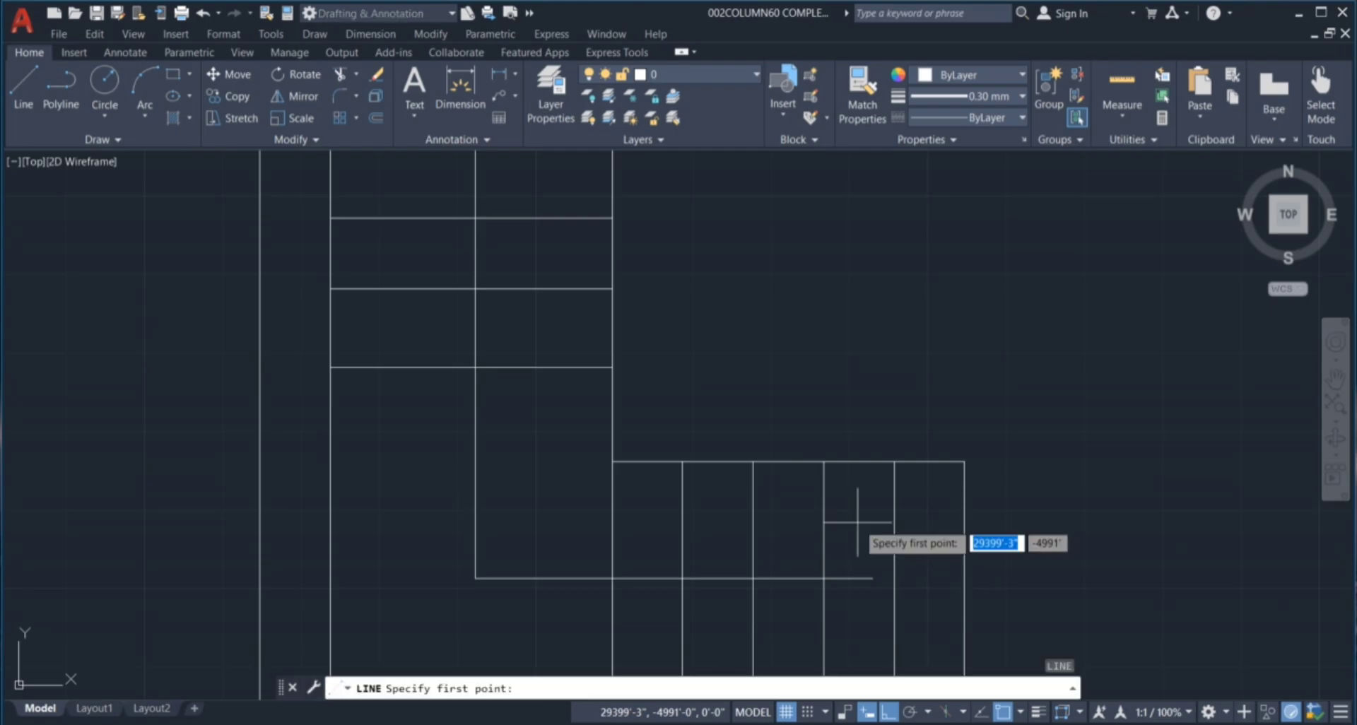
pyautogui.click(823, 578)
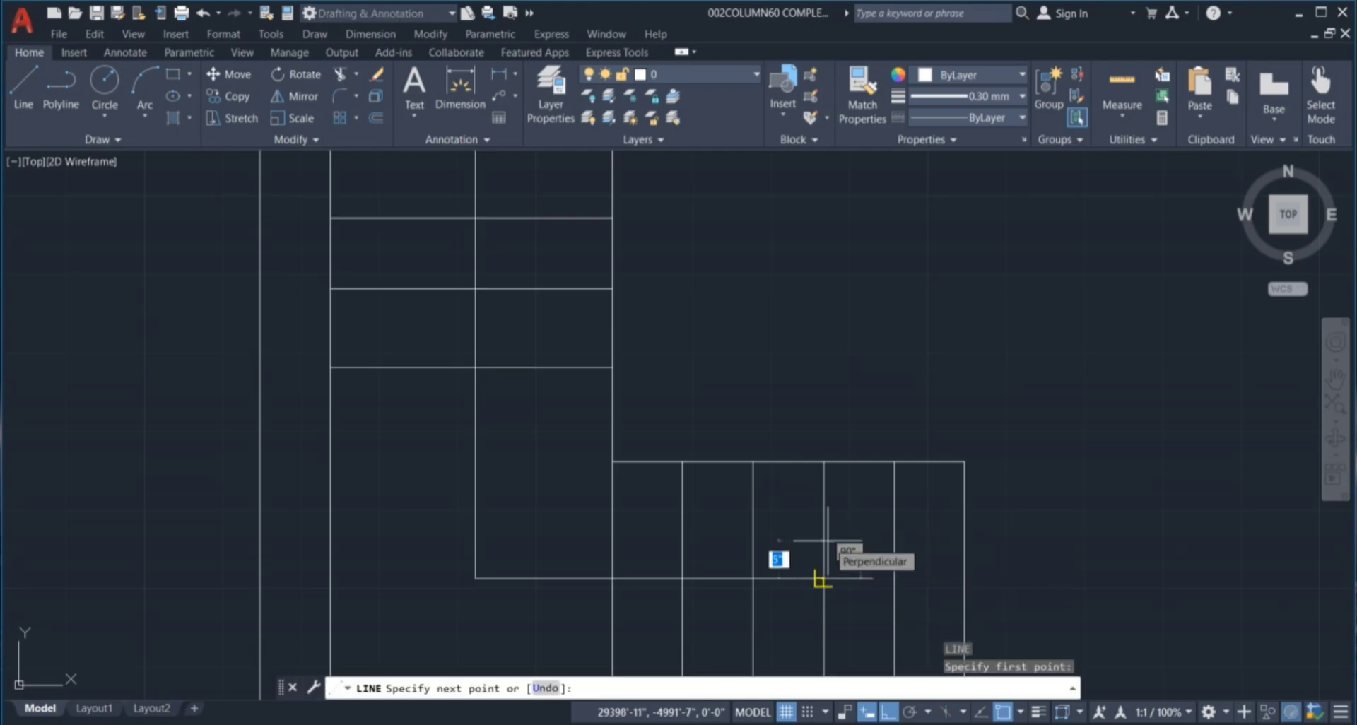
pyautogui.press('Return')
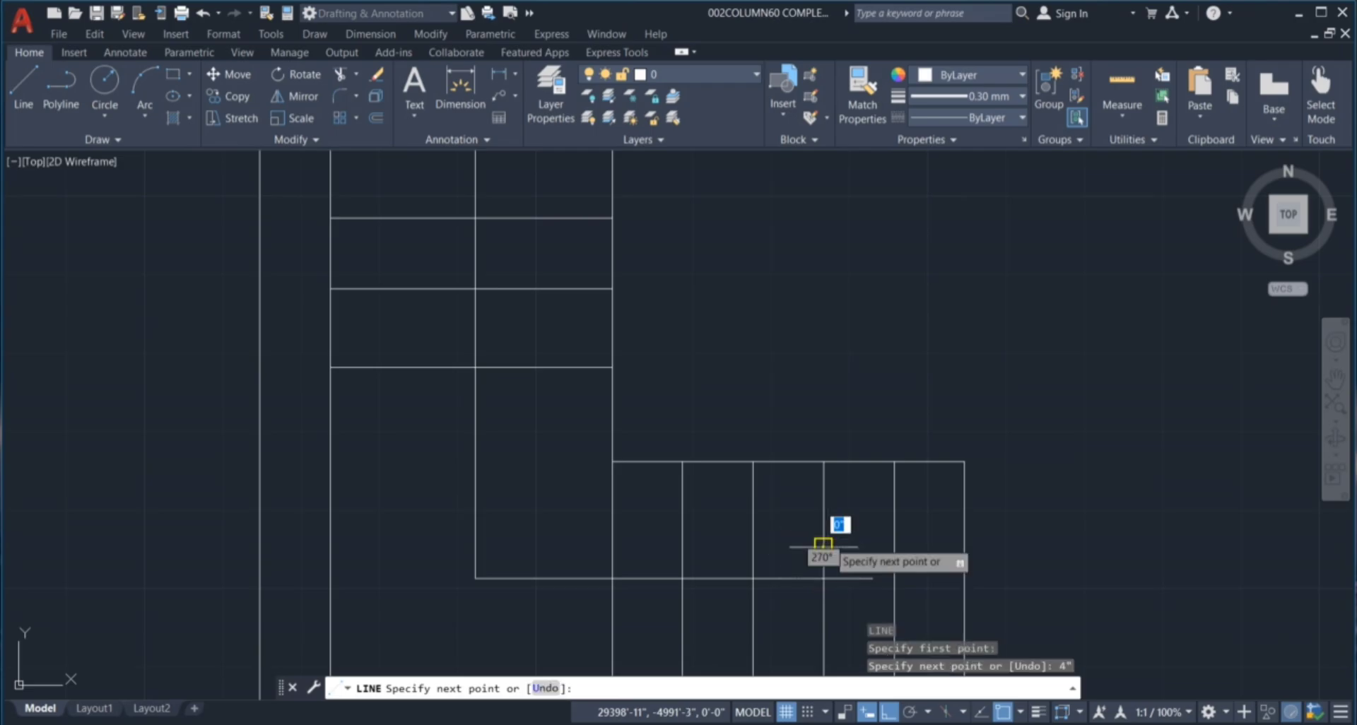
pyautogui.click(871, 578)
pyautogui.press('Escape')
pyautogui.press('Escape')
pyautogui.press('Escape')
pyautogui.press('Escape')
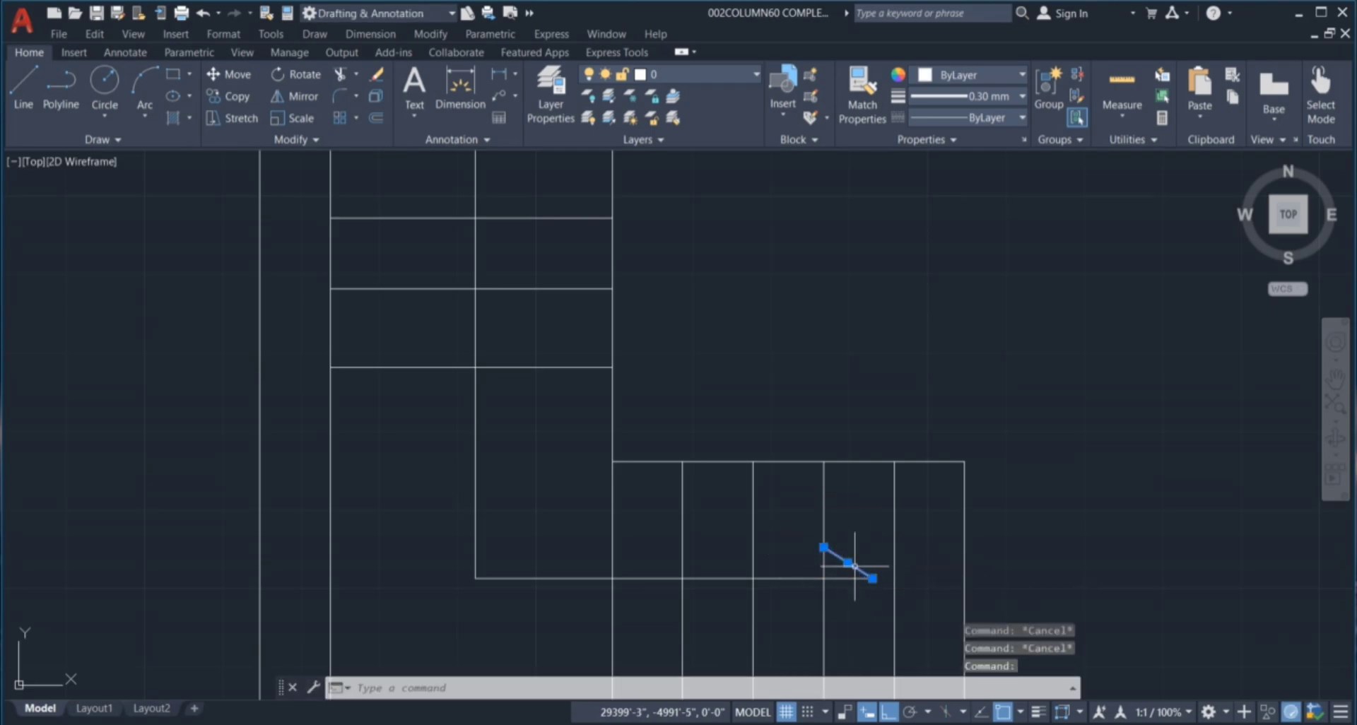
# Mirror the slanted arrowhead line across the walking line, keeping the source object.
pyautogui.write('MI')
pyautogui.press('Return')
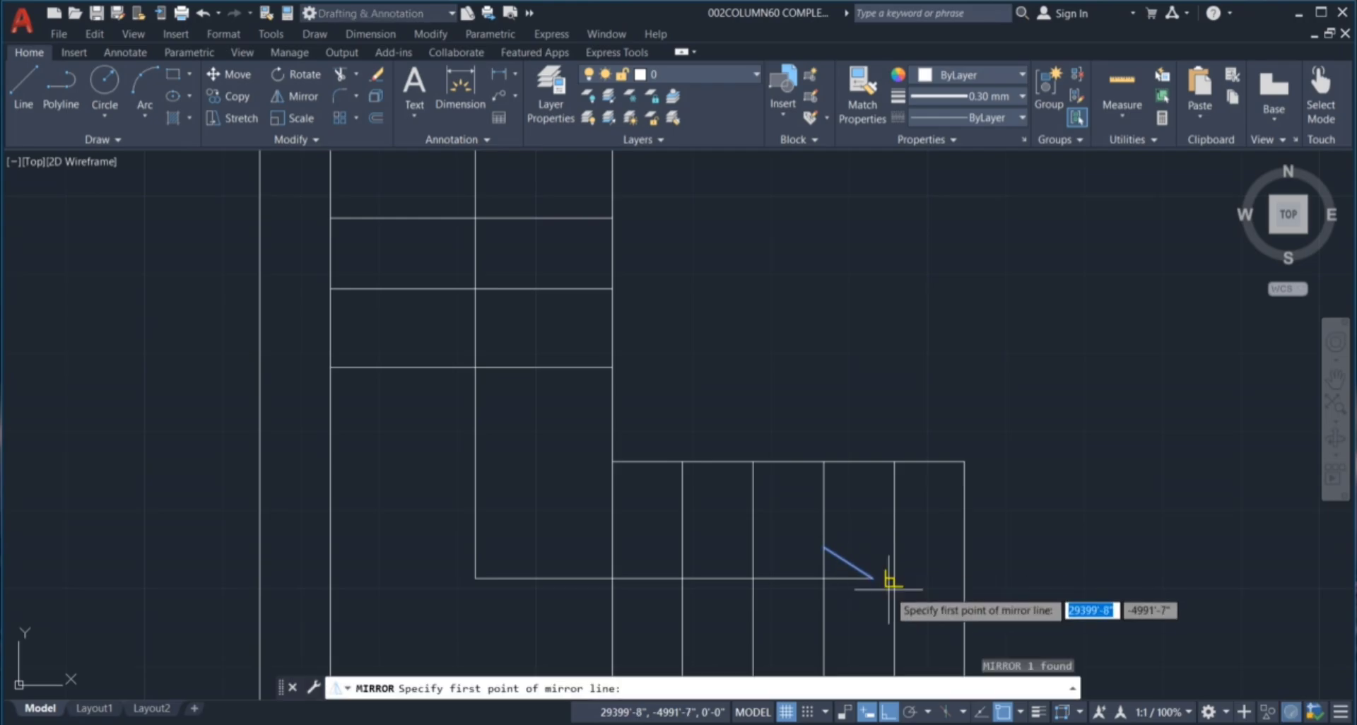
pyautogui.click(872, 578)
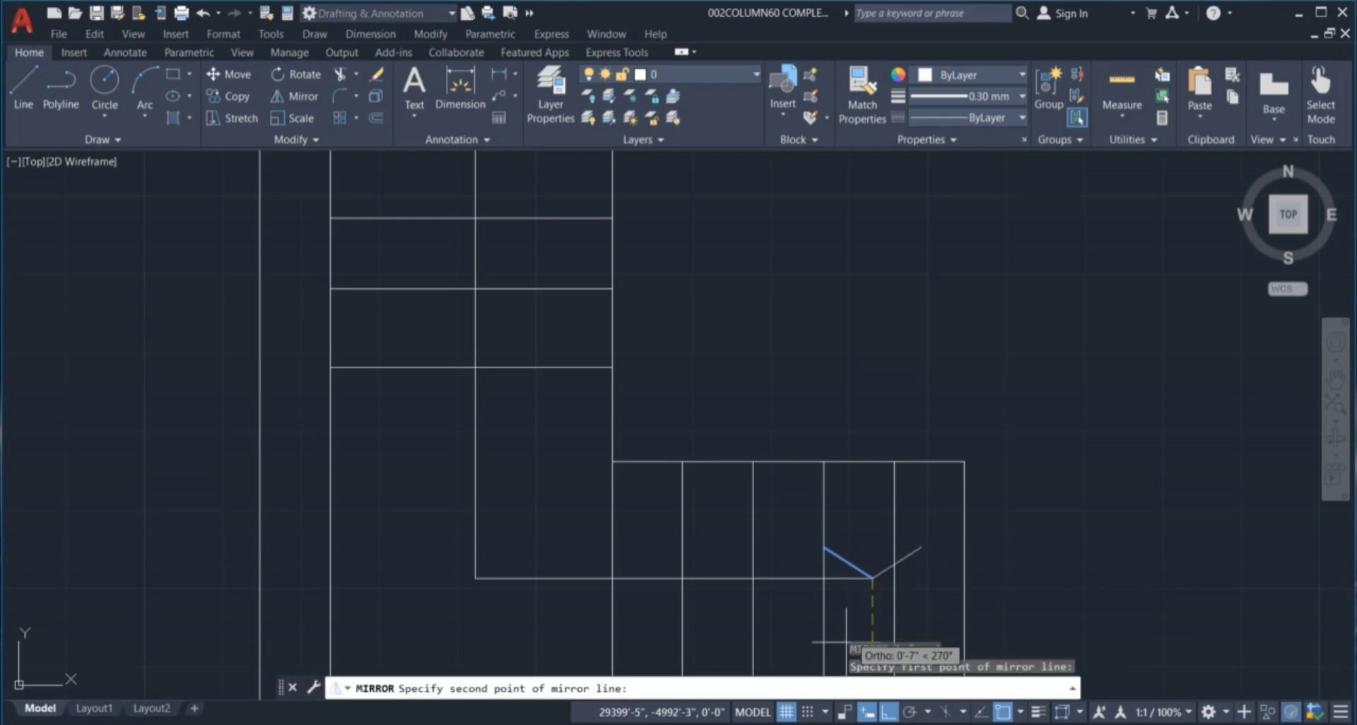
pyautogui.click(793, 558)
pyautogui.click(831, 620)
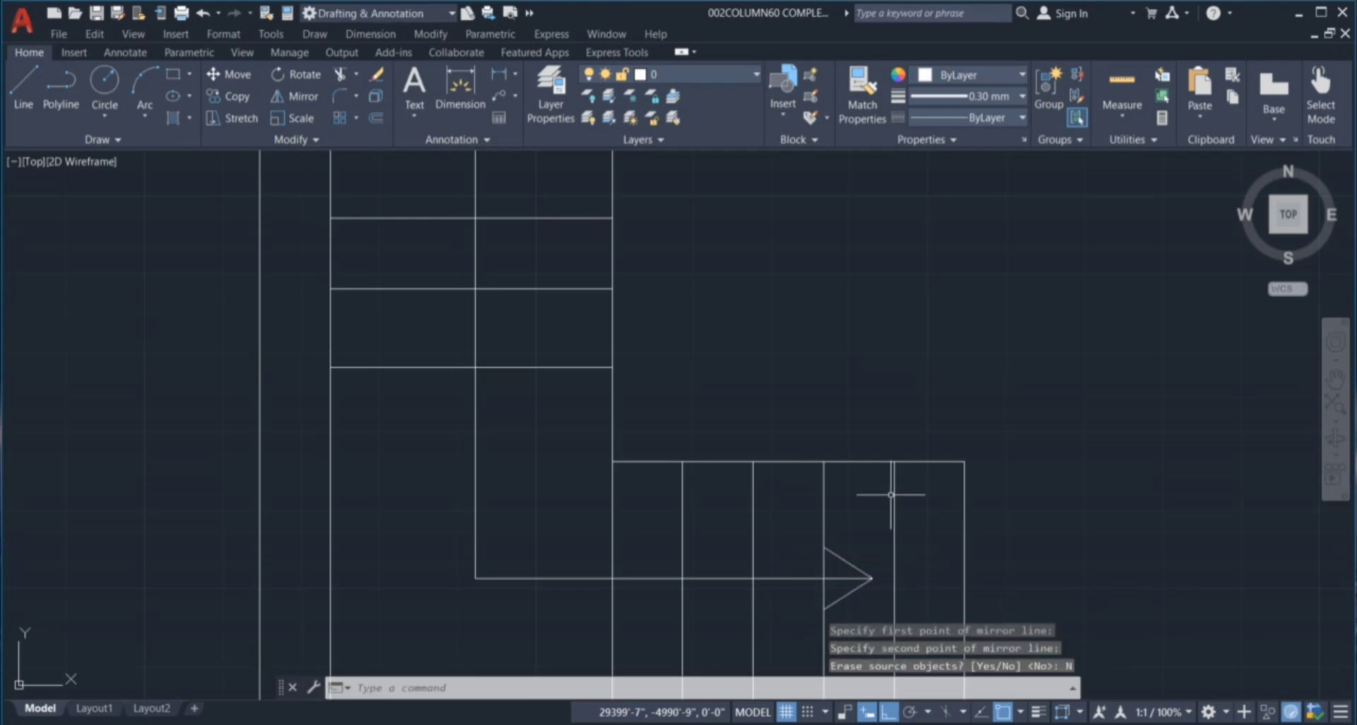
pyautogui.scroll(-3, 890, 494)
pyautogui.press('Escape')
pyautogui.press('Escape')
pyautogui.press('Escape')
pyautogui.scroll(1, 898, 558)
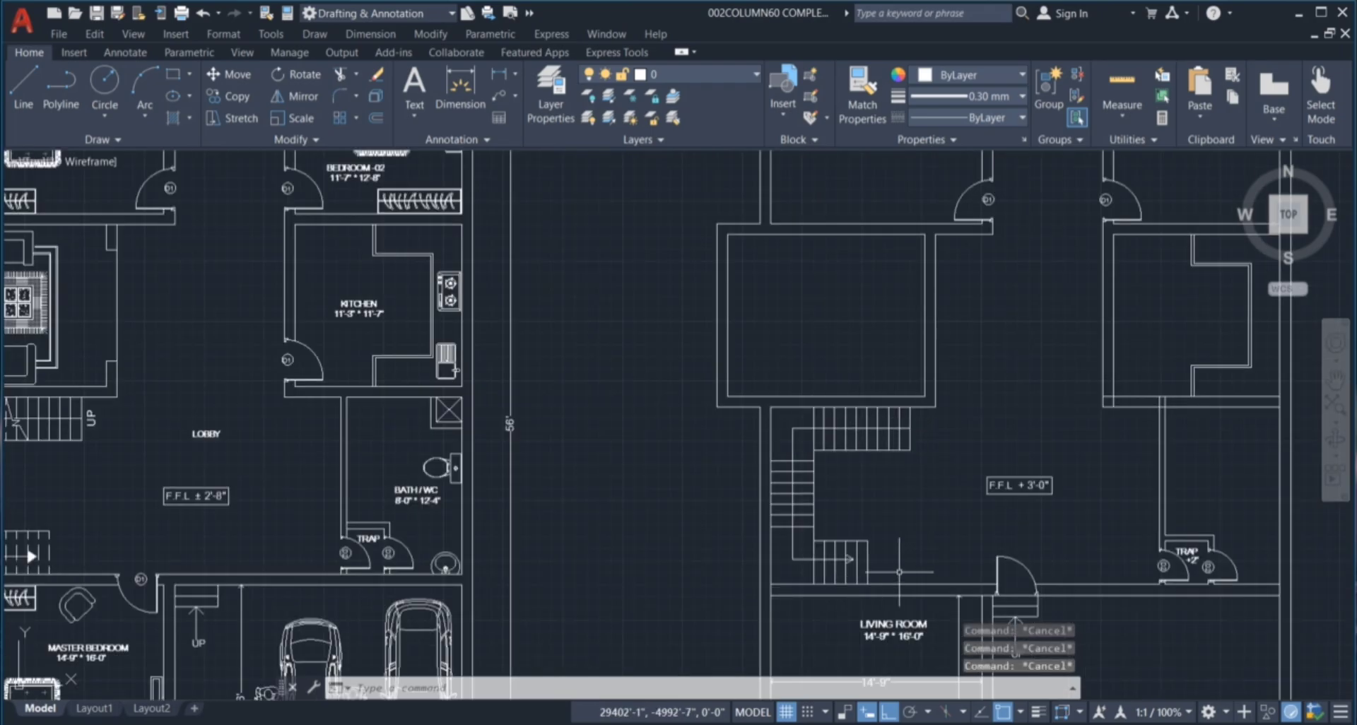
pyautogui.click(899, 571)
pyautogui.moveTo(909, 494); pyautogui.dragTo(972, 455, button='middle')
pyautogui.scroll(4, 930, 391)
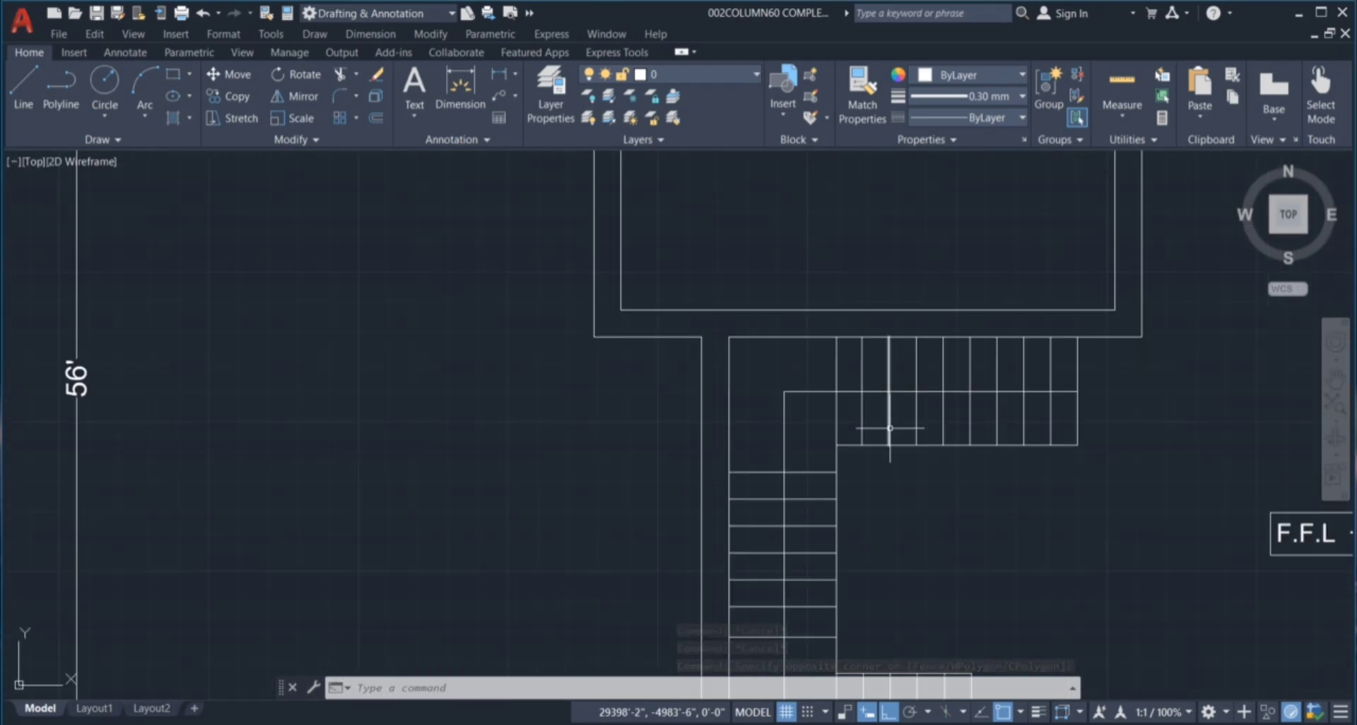
pyautogui.click(898, 414)
pyautogui.click(824, 418)
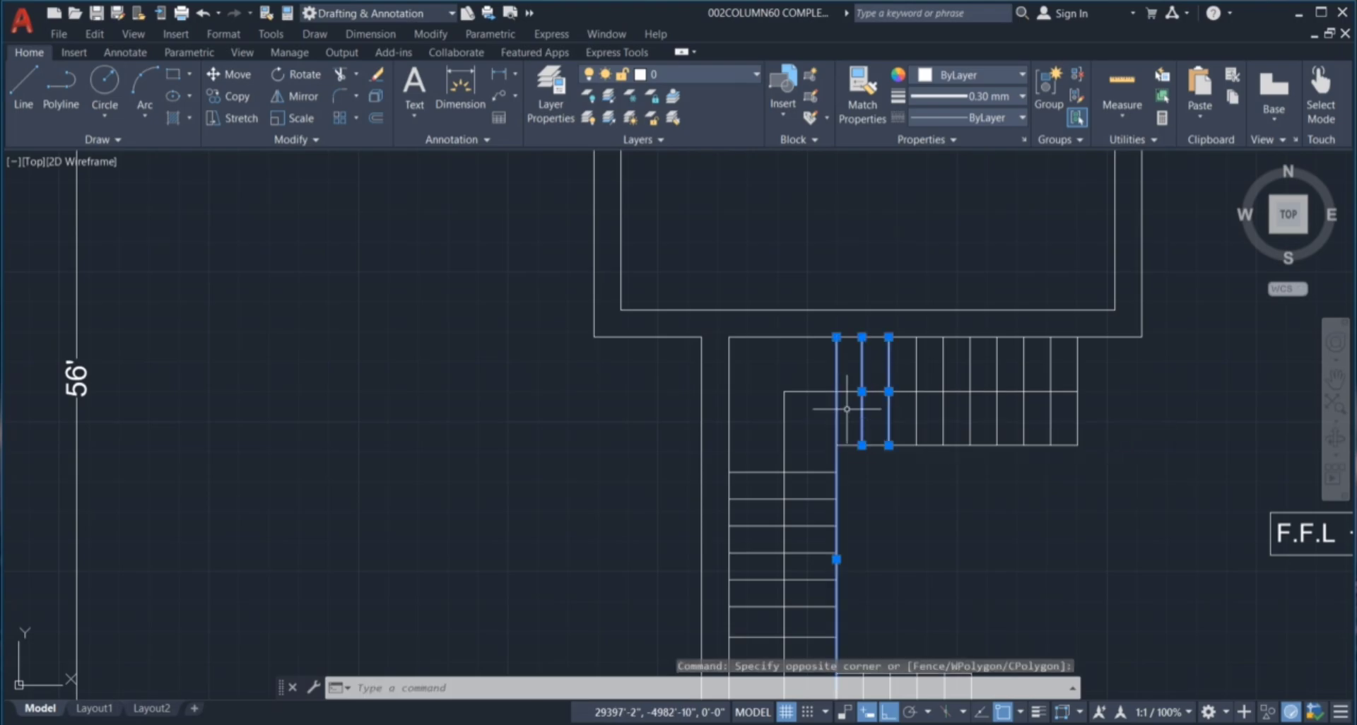
pyautogui.scroll(-2, 819, 417)
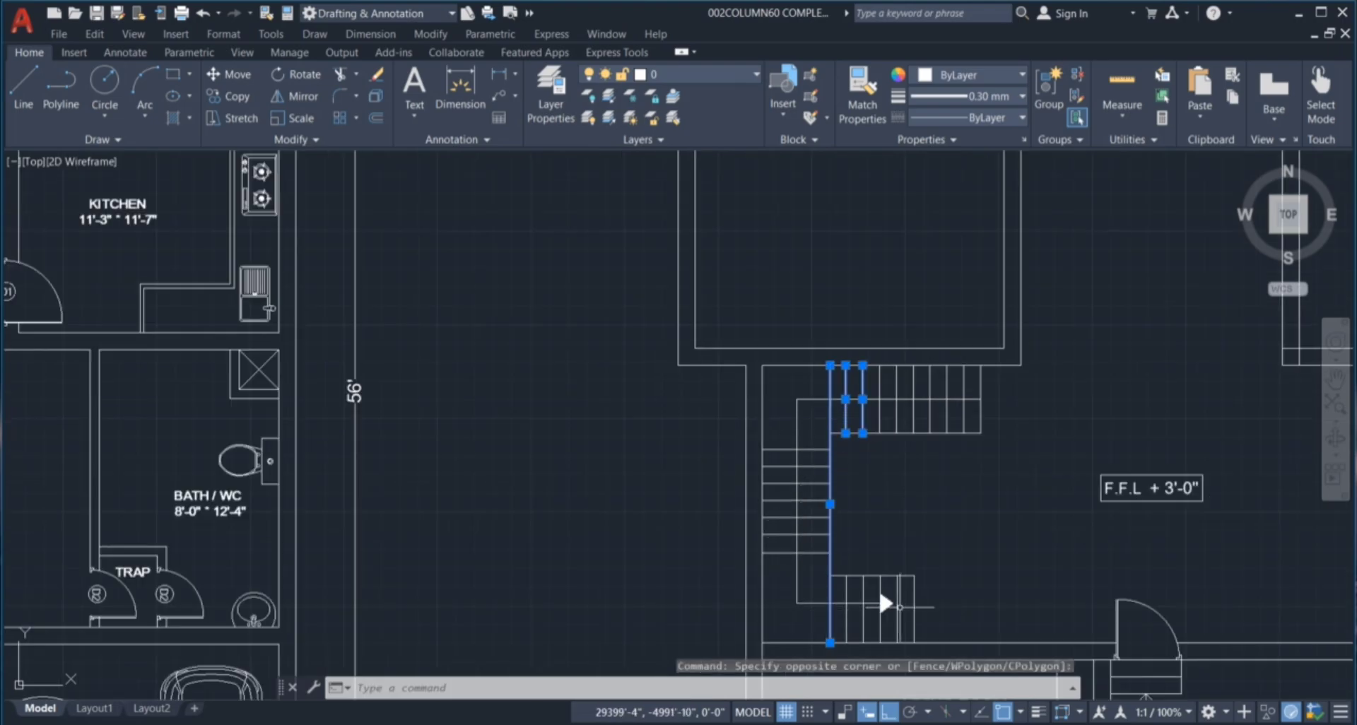
pyautogui.click(909, 633)
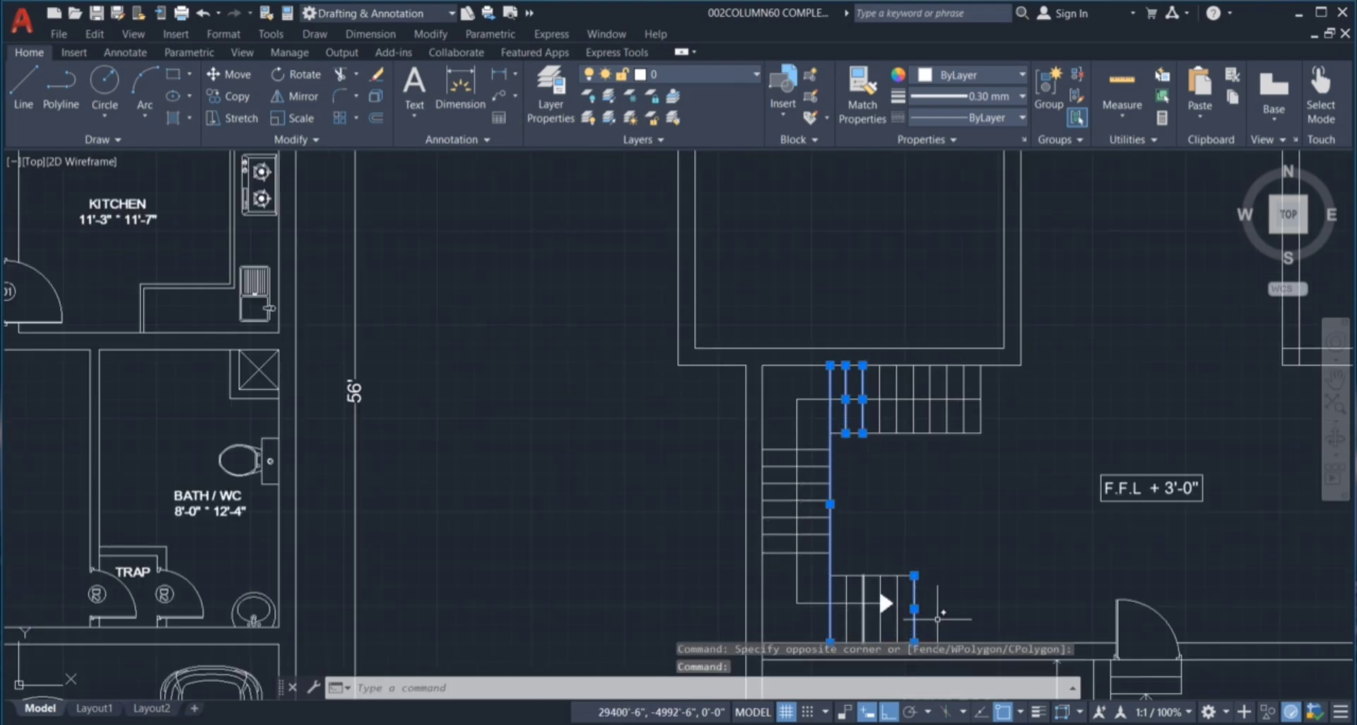
pyautogui.press('Escape')
pyautogui.press('Escape')
pyautogui.press('Escape')
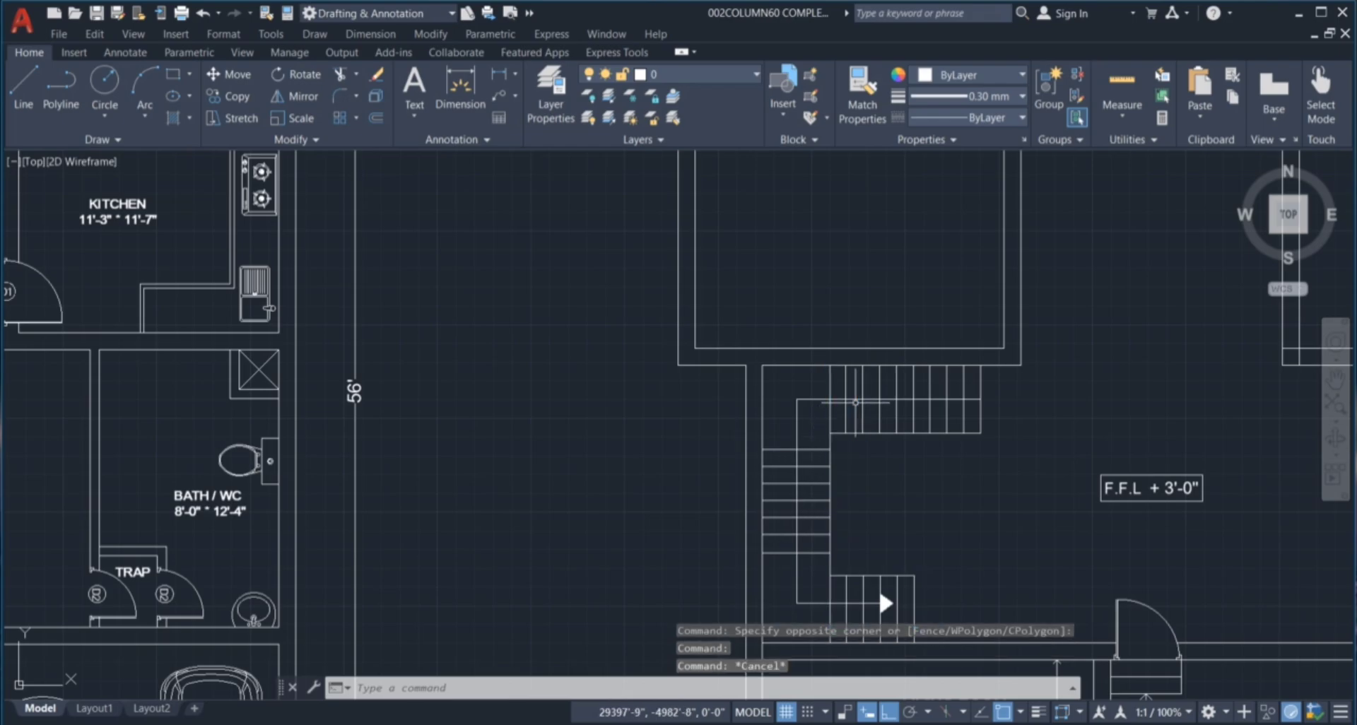
# With Ortho off, start a break line from the foot of the upper flight's fourth riser, slanting up-left to just below the walking line.
pyautogui.scroll(2, 882, 406)
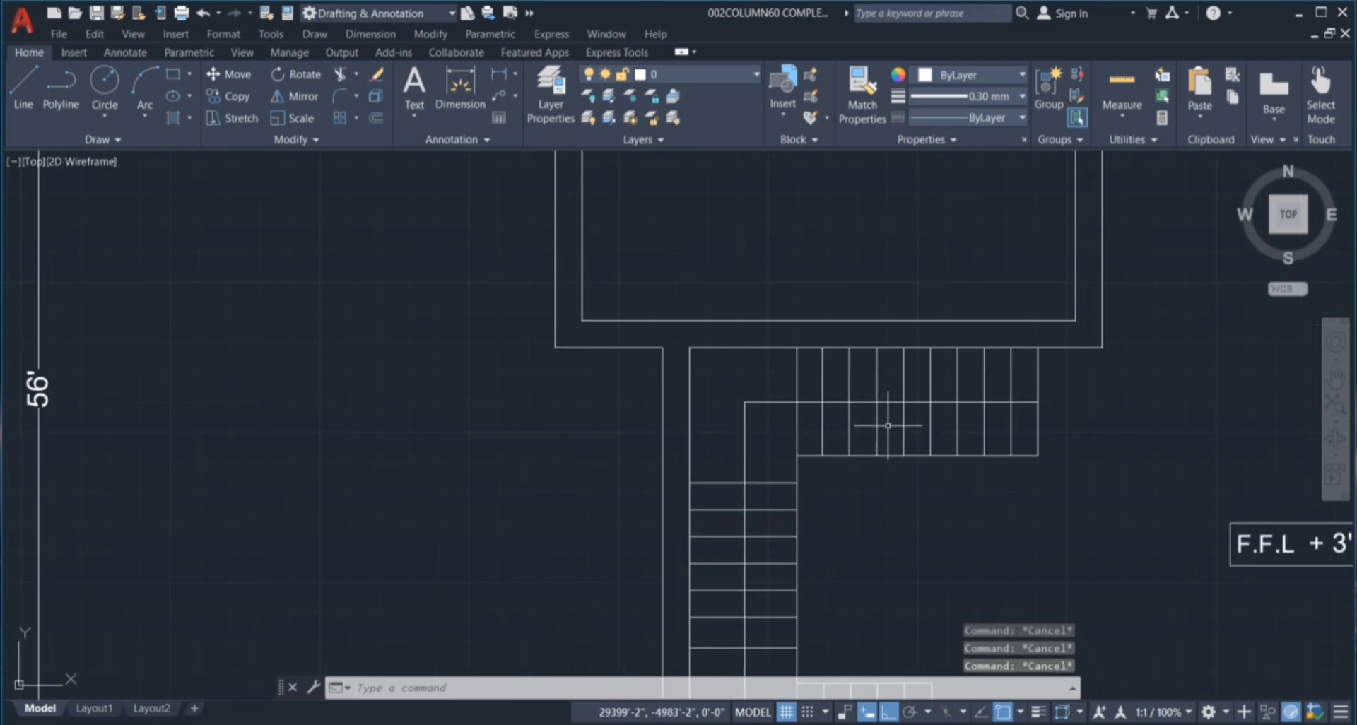
pyautogui.write('l')
pyautogui.press('Return')
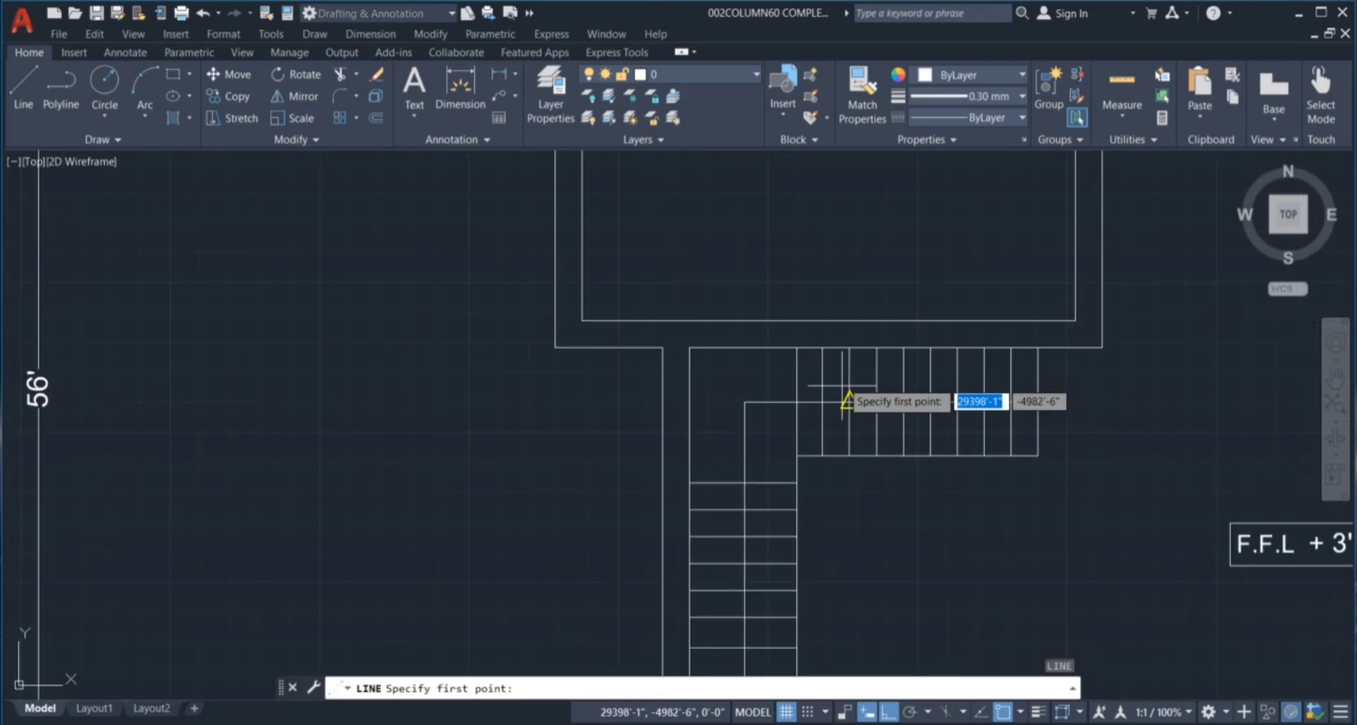
pyautogui.press('F8')
pyautogui.scroll(-3, 955, 565)
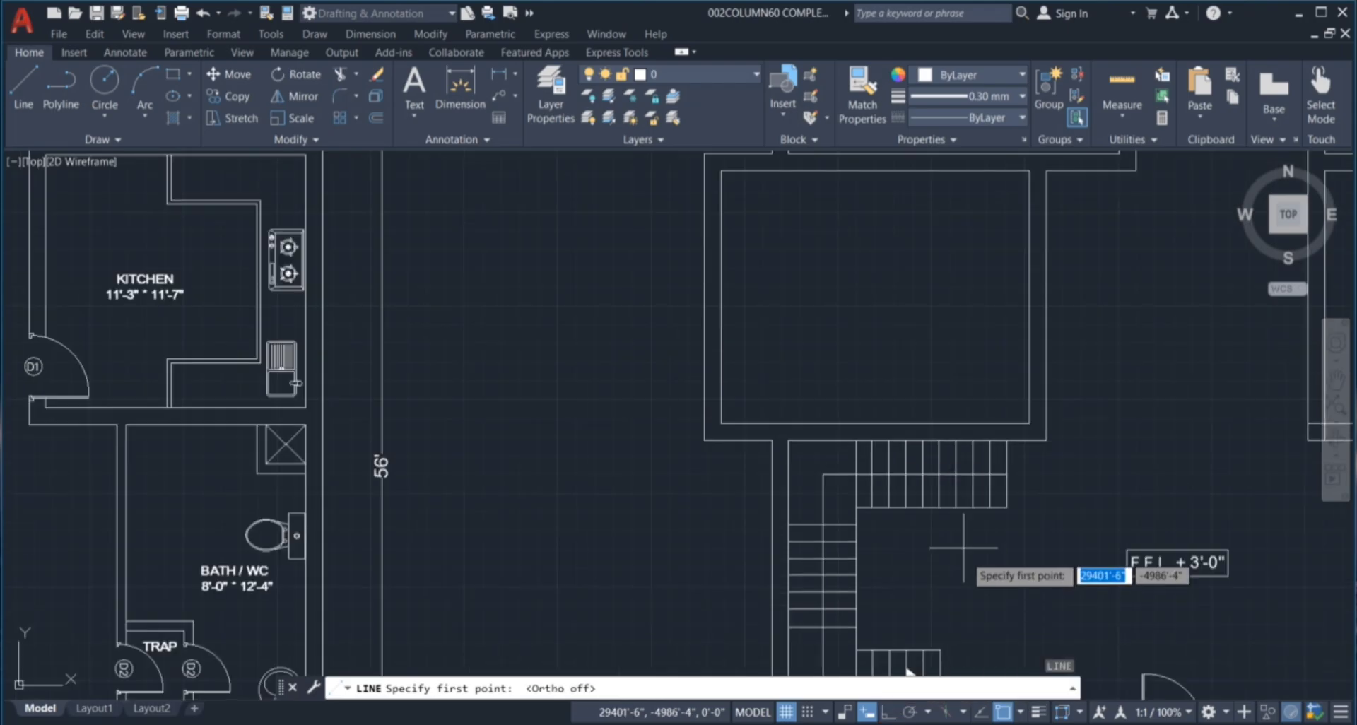
pyautogui.scroll(2, 73, 564)
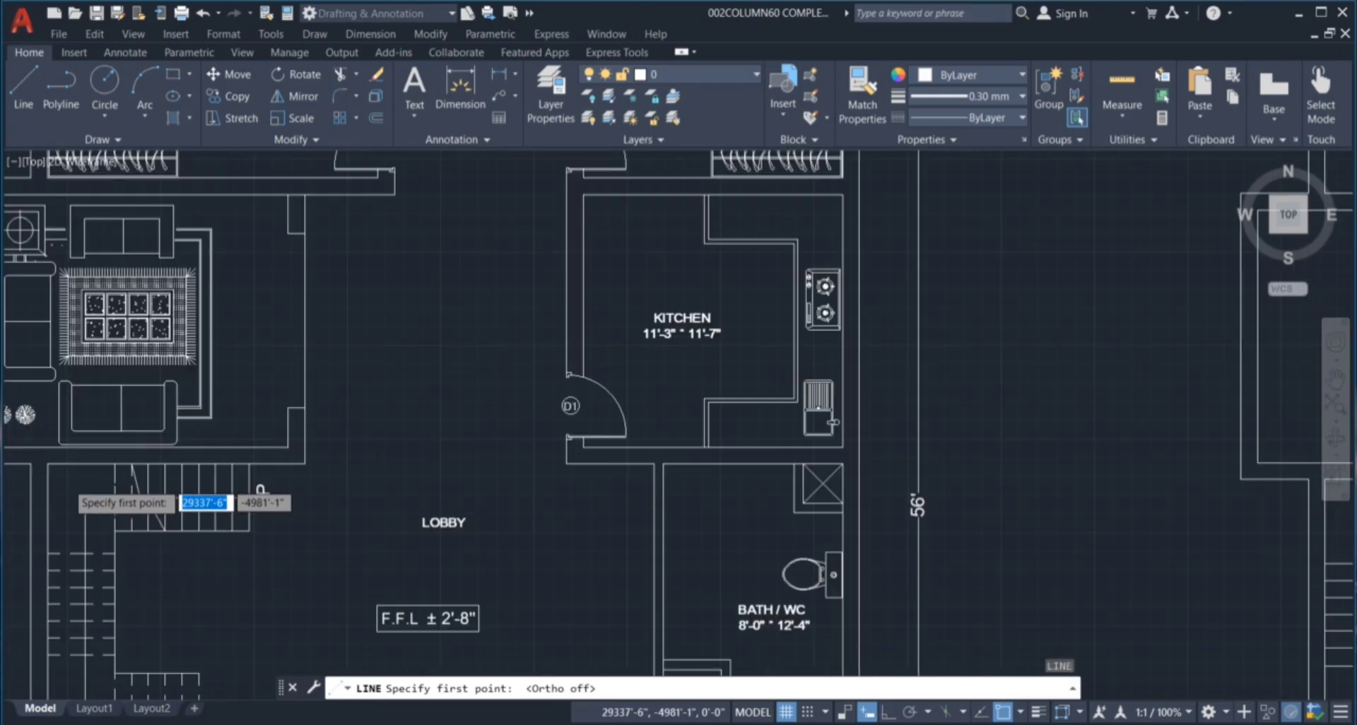
pyautogui.scroll(3, 244, 556)
pyautogui.scroll(5, 192, 538)
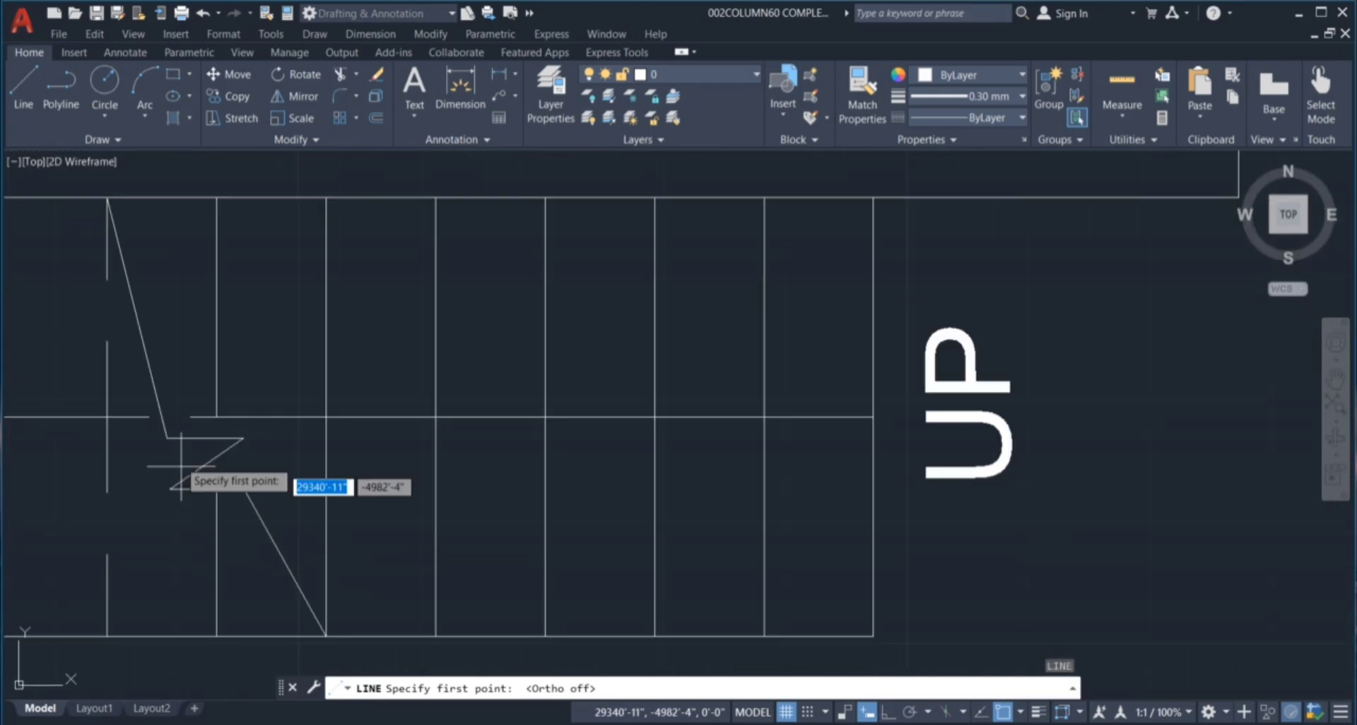
pyautogui.scroll(-6, 247, 488)
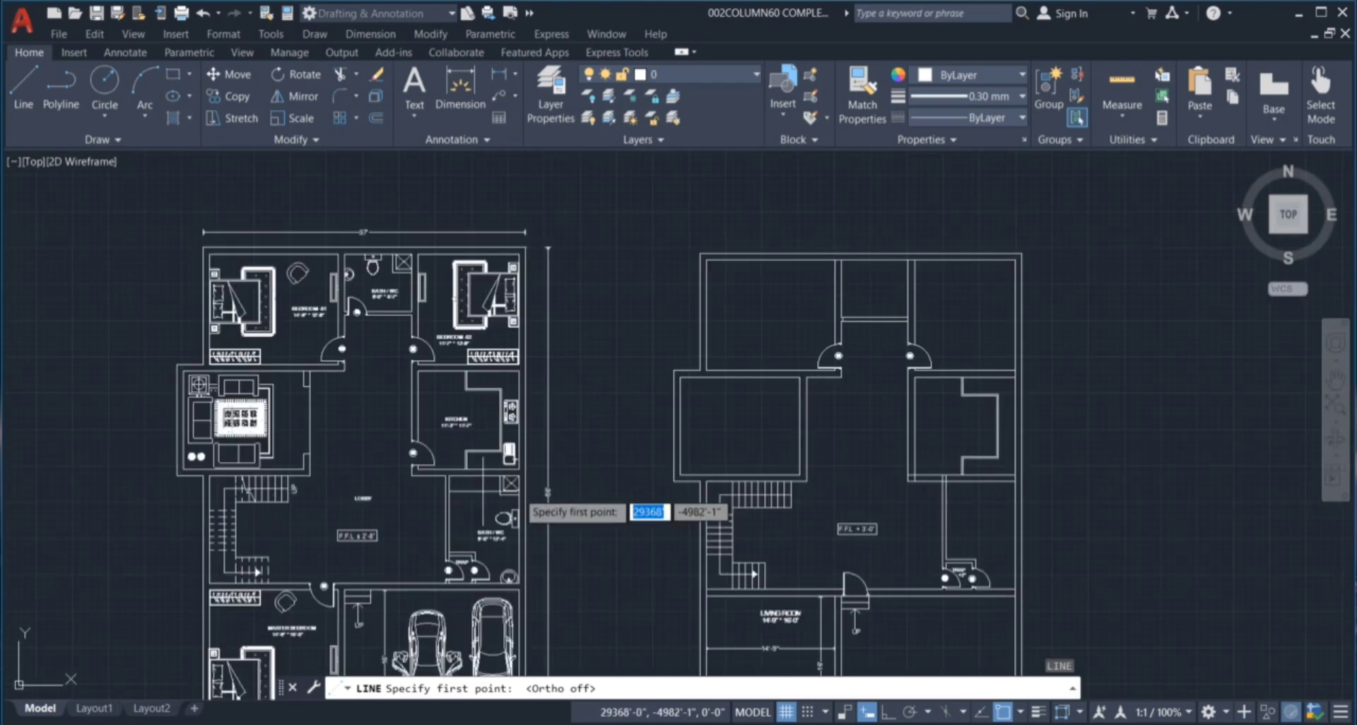
pyautogui.scroll(3, 771, 509)
pyautogui.scroll(5, 710, 622)
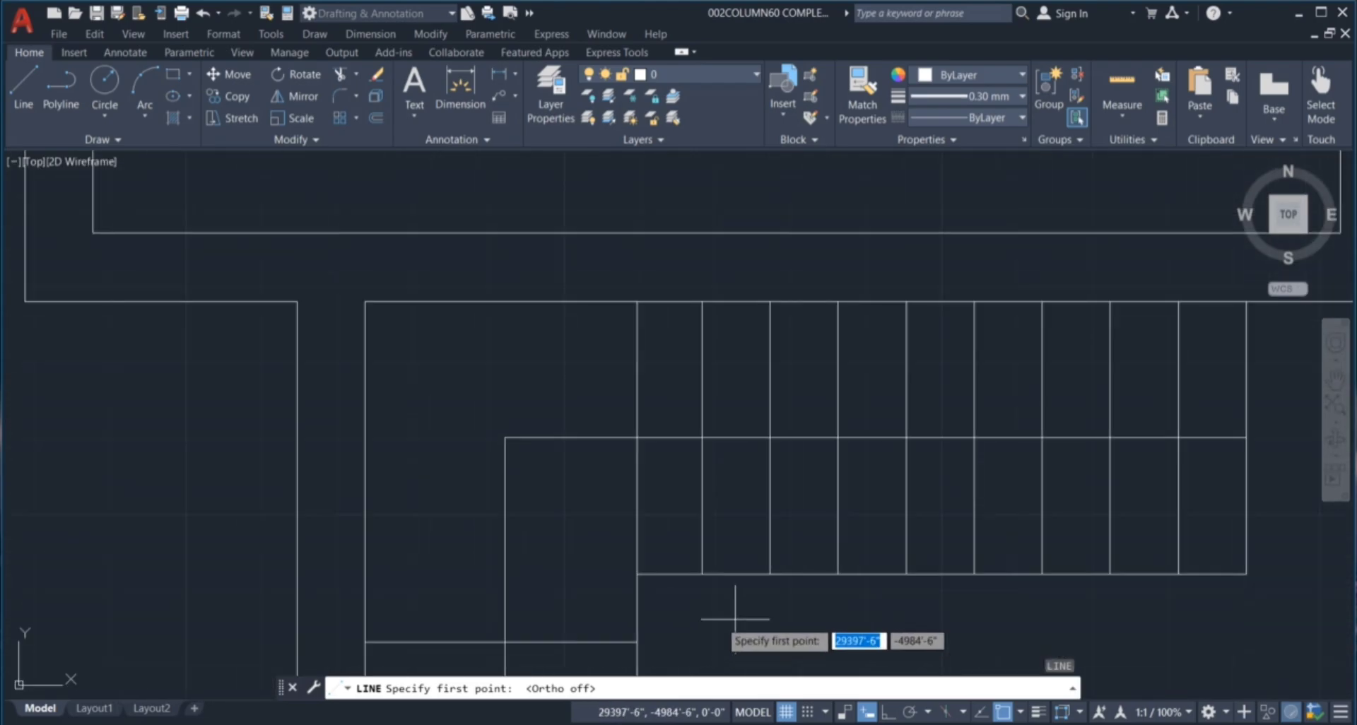
pyautogui.click(838, 574)
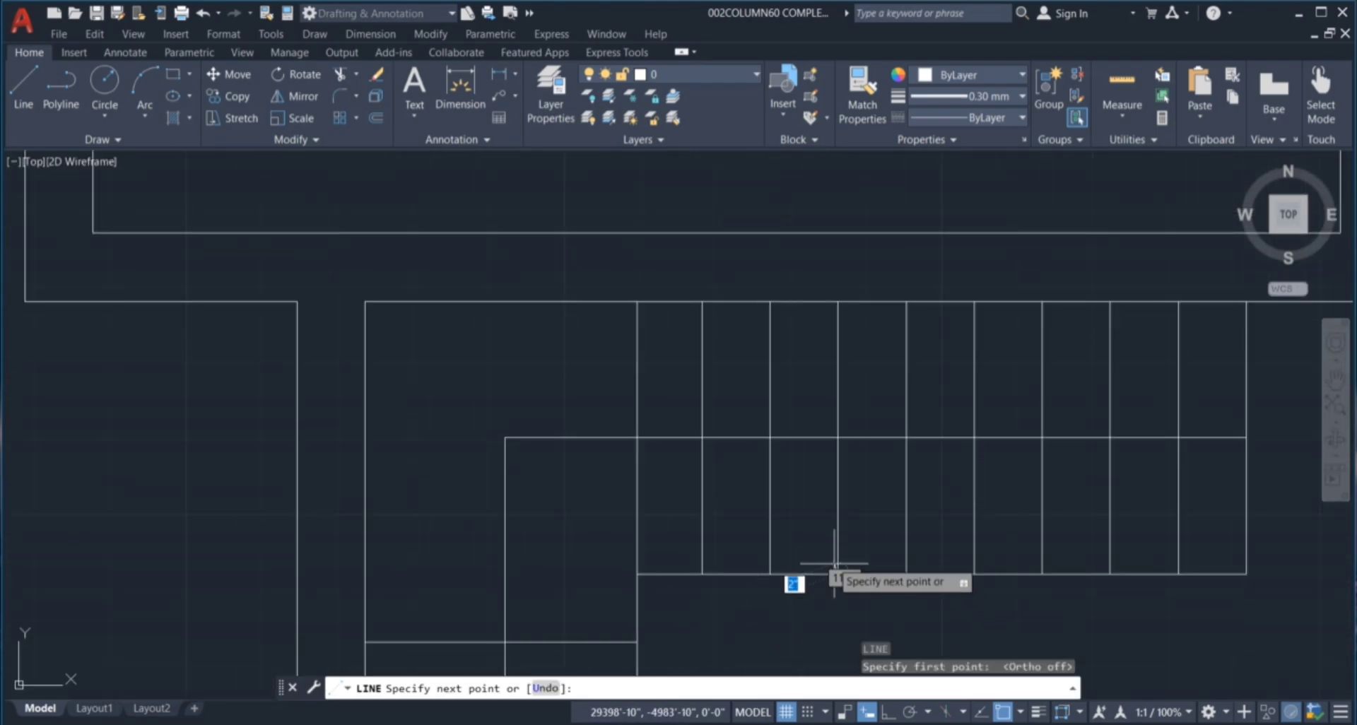
pyautogui.click(788, 481)
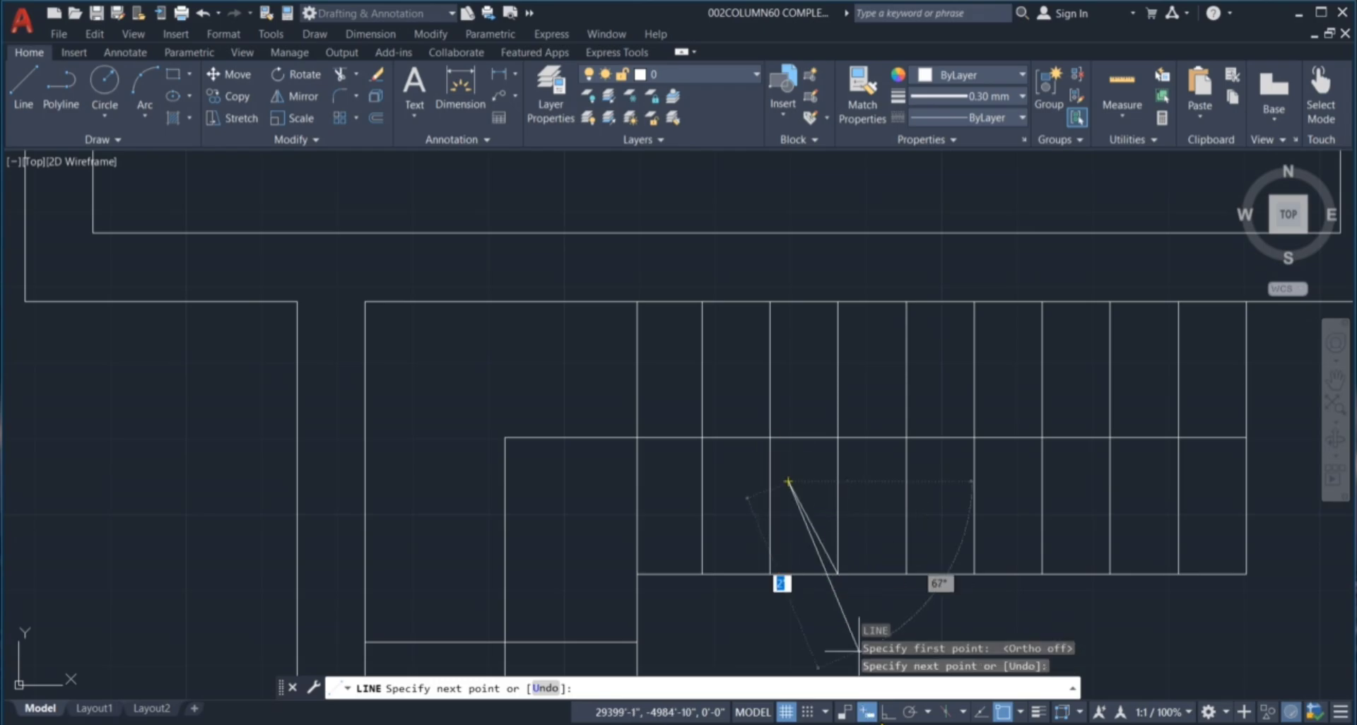
# Add the break line's zigzag: about 7" horizontally left, diagonally up-right across the third riser, and horizontally left again.
pyautogui.click(888, 713)
pyautogui.scroll(2, 737, 486)
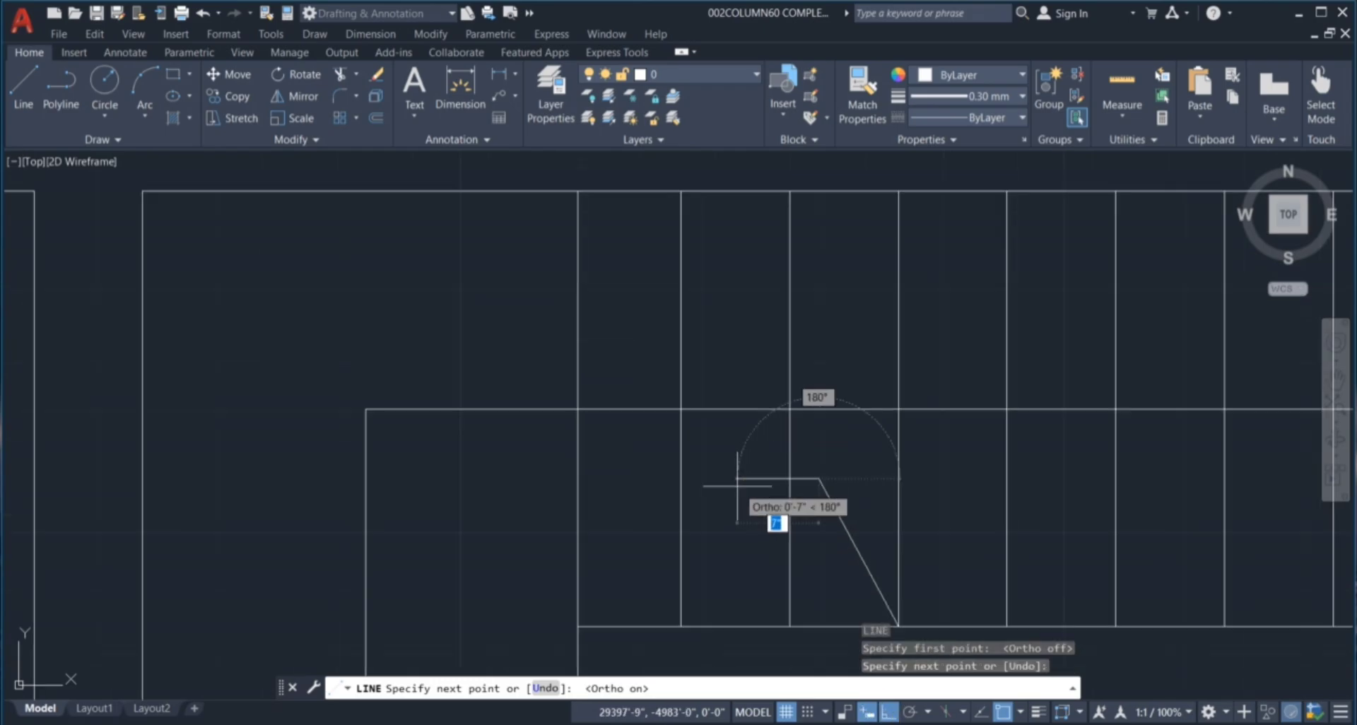
pyautogui.click(737, 486)
pyautogui.click(889, 713)
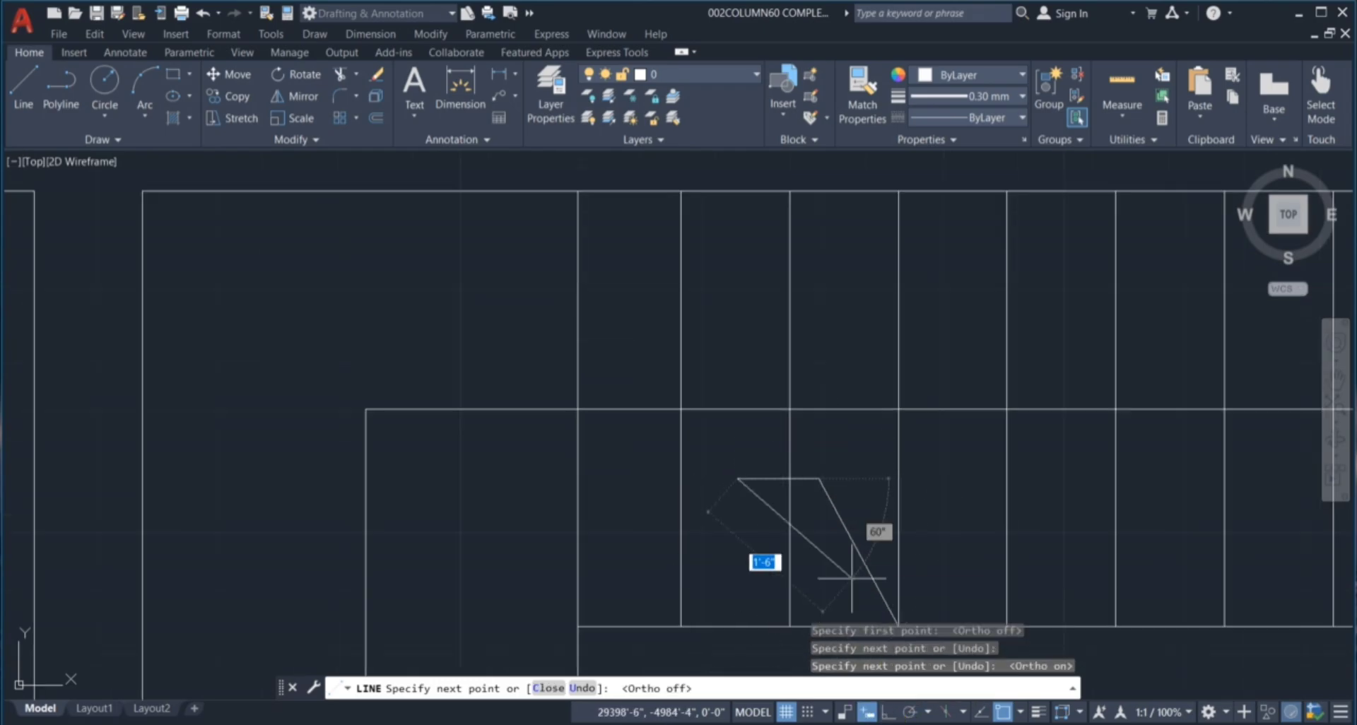
pyautogui.scroll(4, 817, 436)
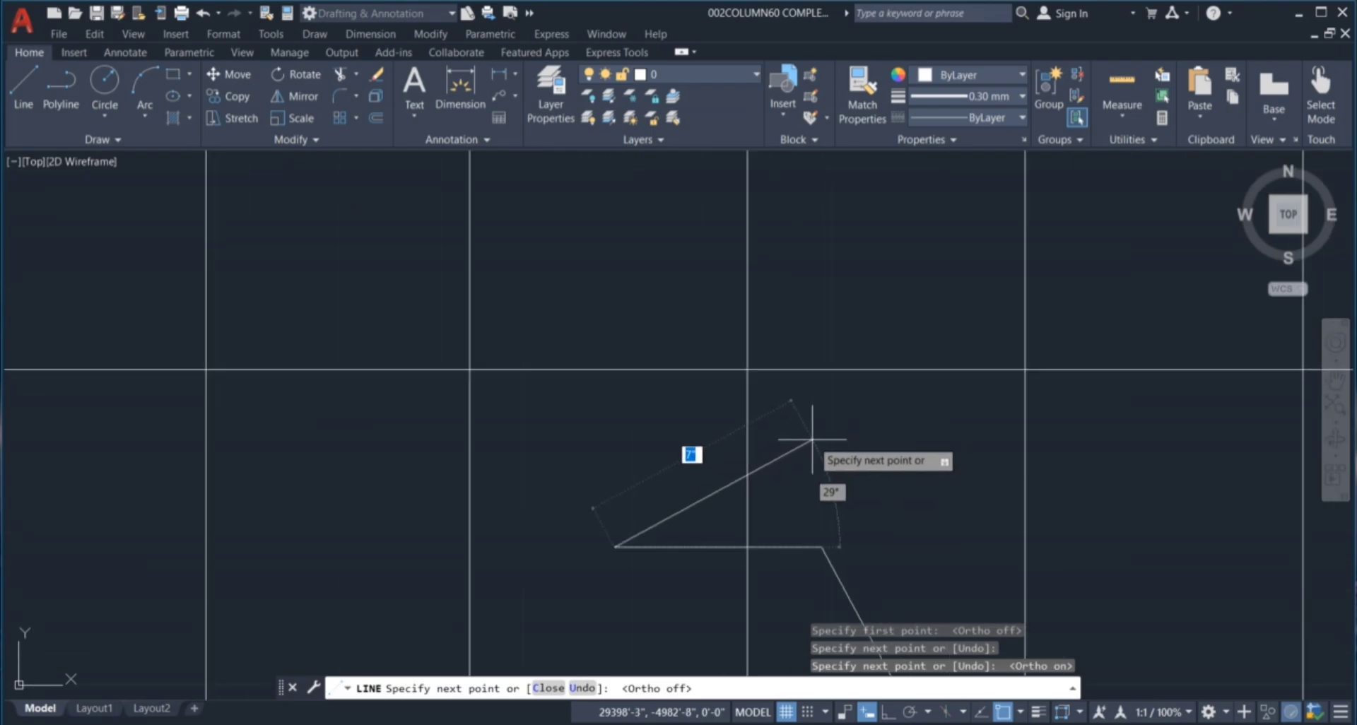
pyautogui.click(825, 429)
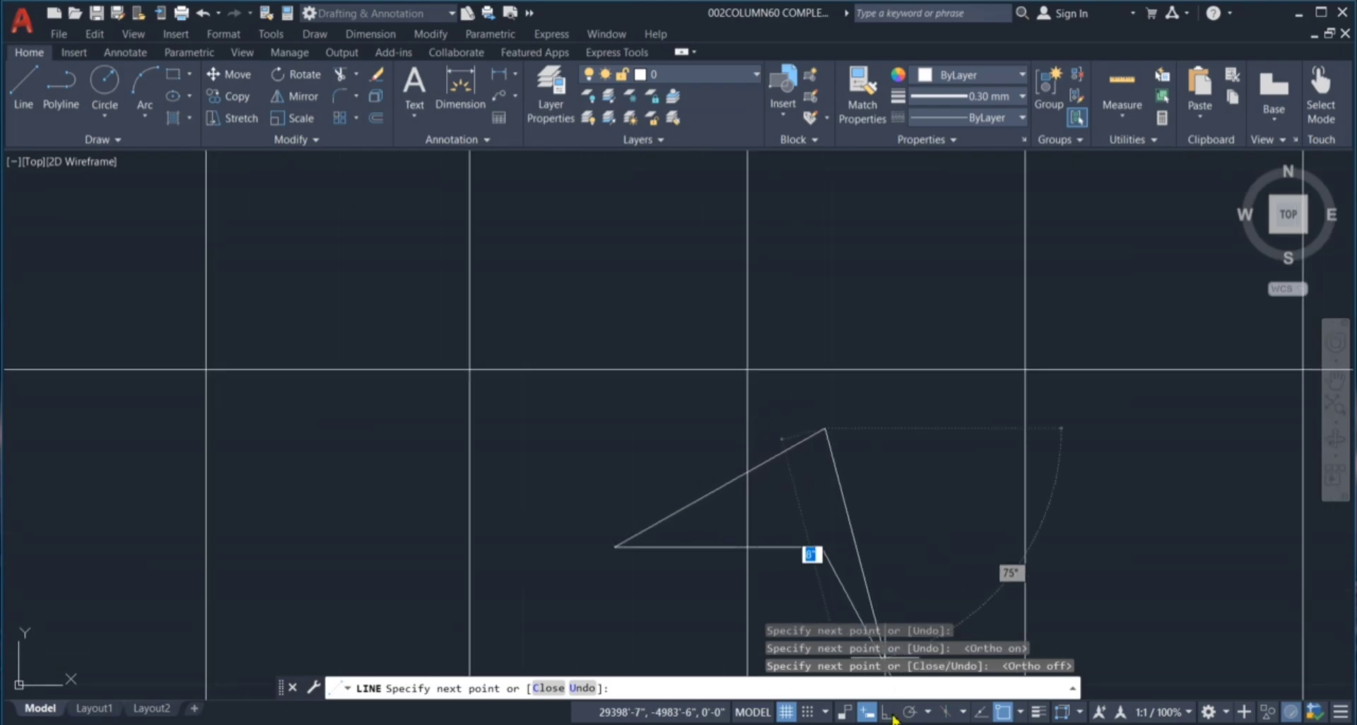
pyautogui.click(890, 713)
pyautogui.click(649, 428)
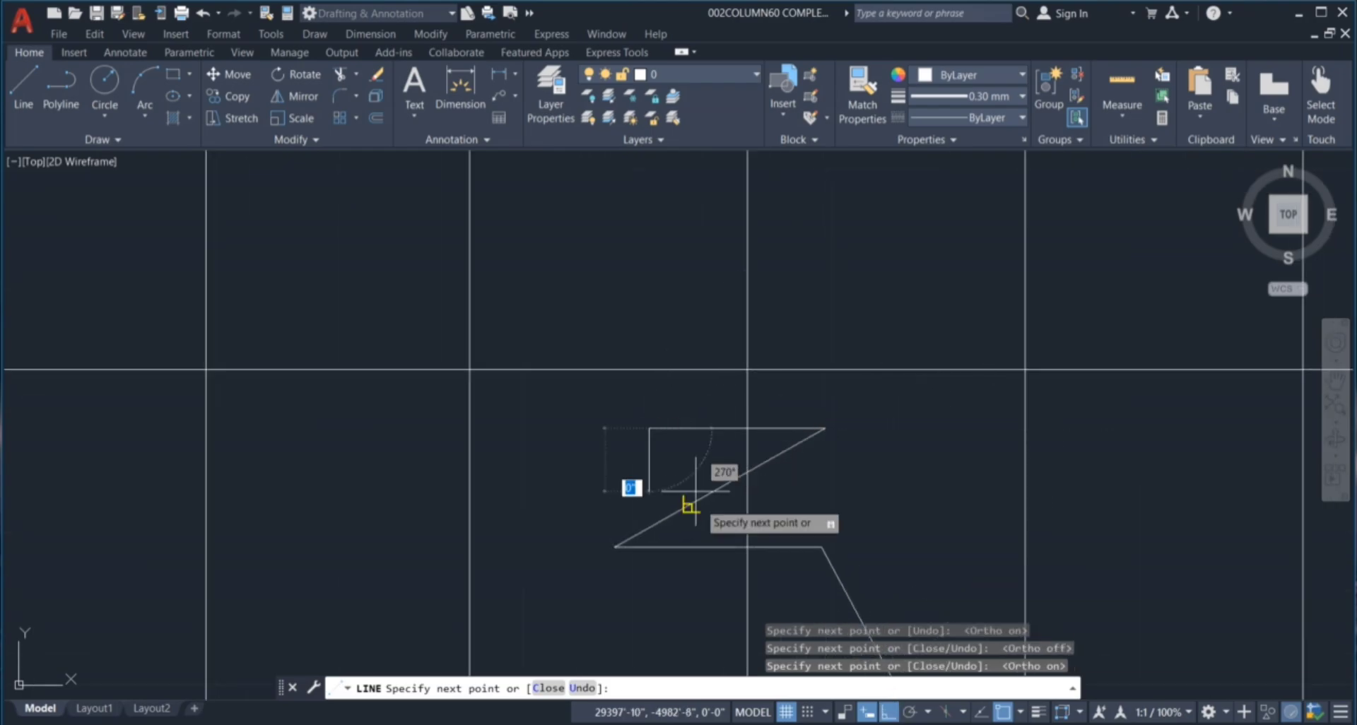
# Finish the break line with a slanted segment from the zigzag to the top end of the upper flight's second riser.
pyautogui.scroll(-3, 695, 491)
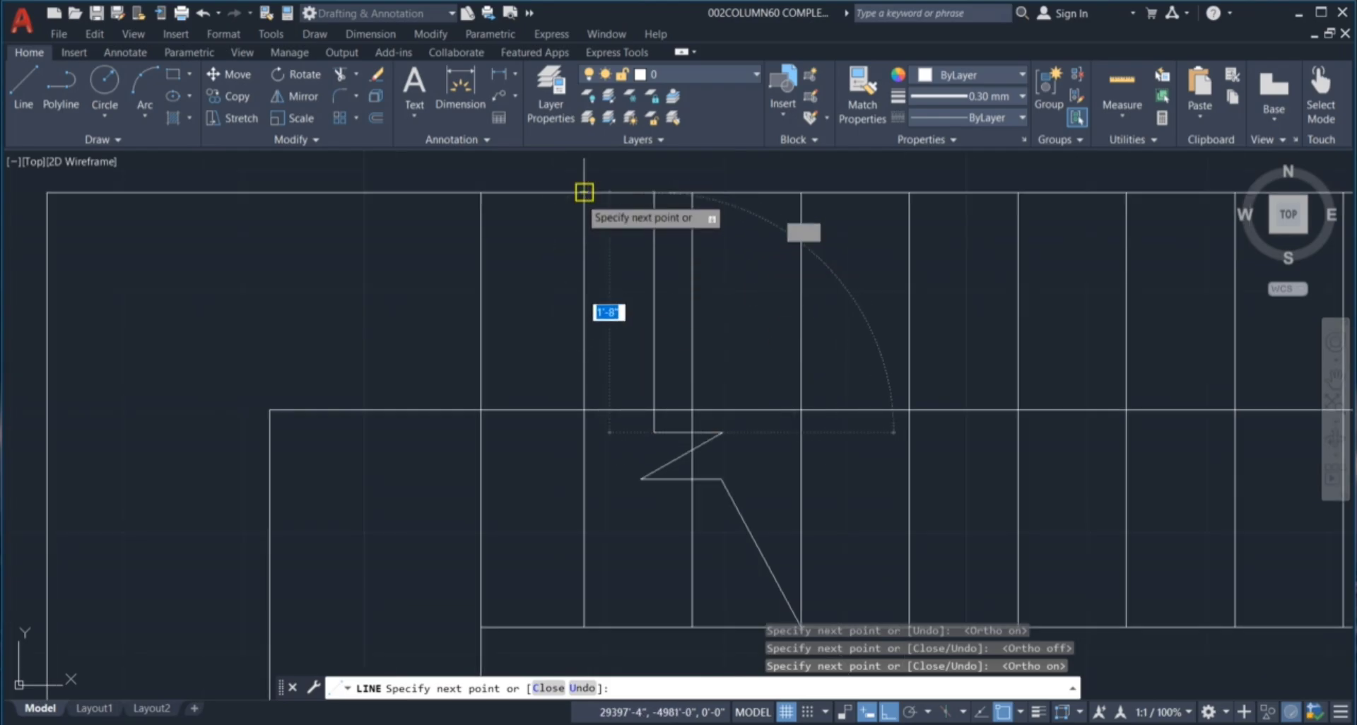
pyautogui.press('Escape')
pyautogui.press('Escape')
pyautogui.press('Escape')
pyautogui.scroll(-4, 799, 450)
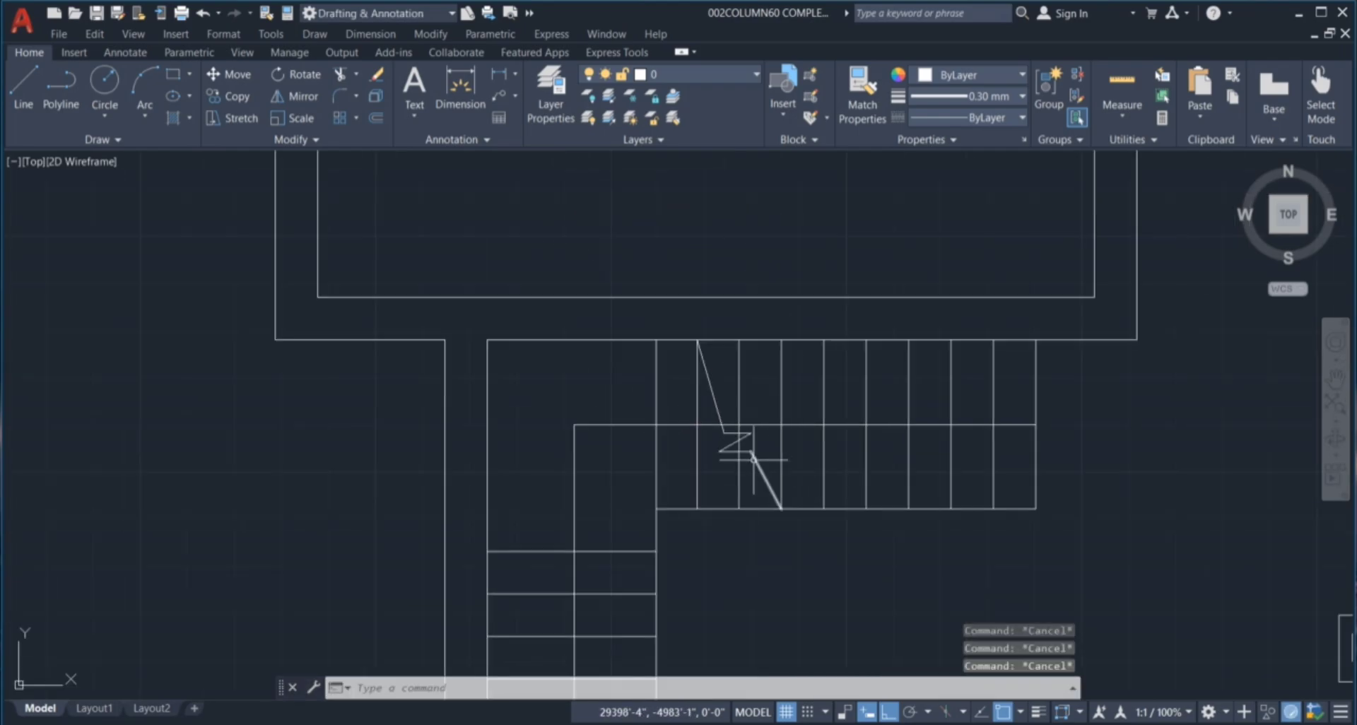
# Trim the walking line between the upper flight's second and third risers, on both sides of the break line.
pyautogui.scroll(2, 753, 460)
pyautogui.write('TR')
pyautogui.press('Return')
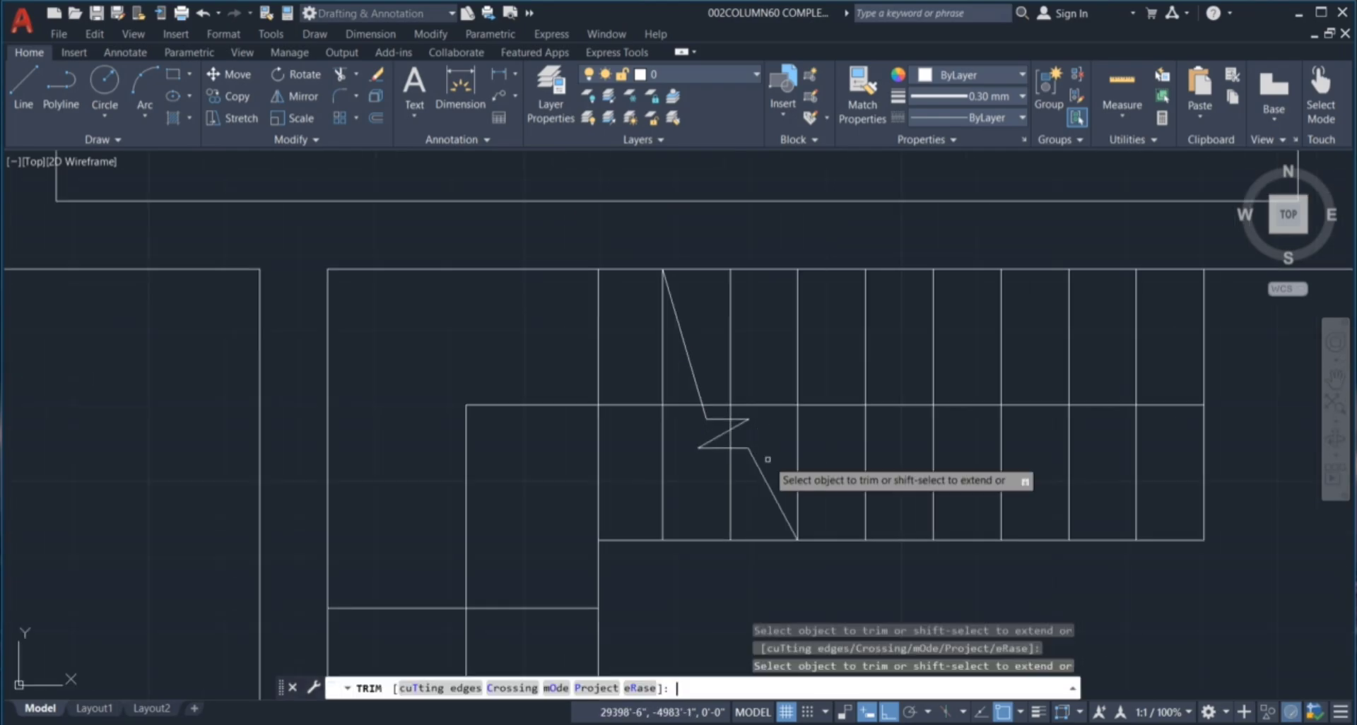
pyautogui.scroll(4, 714, 403)
pyautogui.click(714, 403)
pyautogui.click(634, 406)
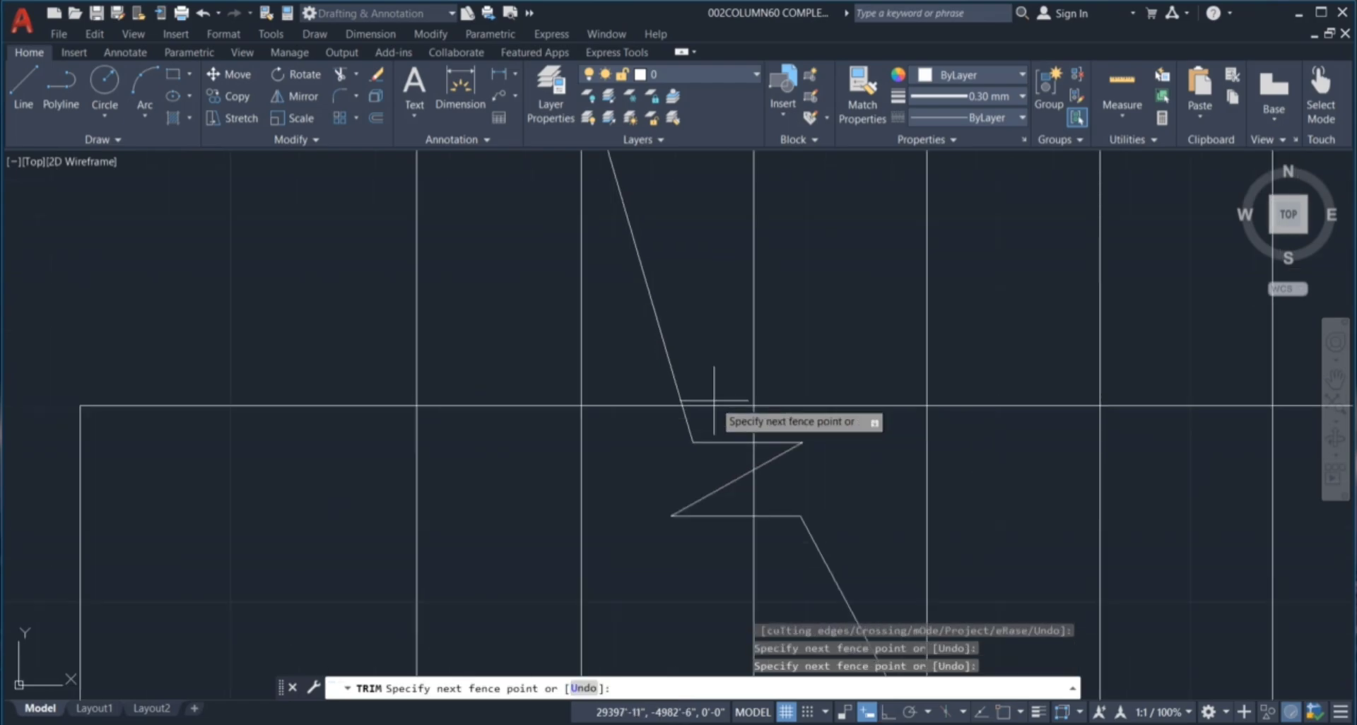
pyautogui.press('Return')
pyautogui.scroll(-2, 678, 423)
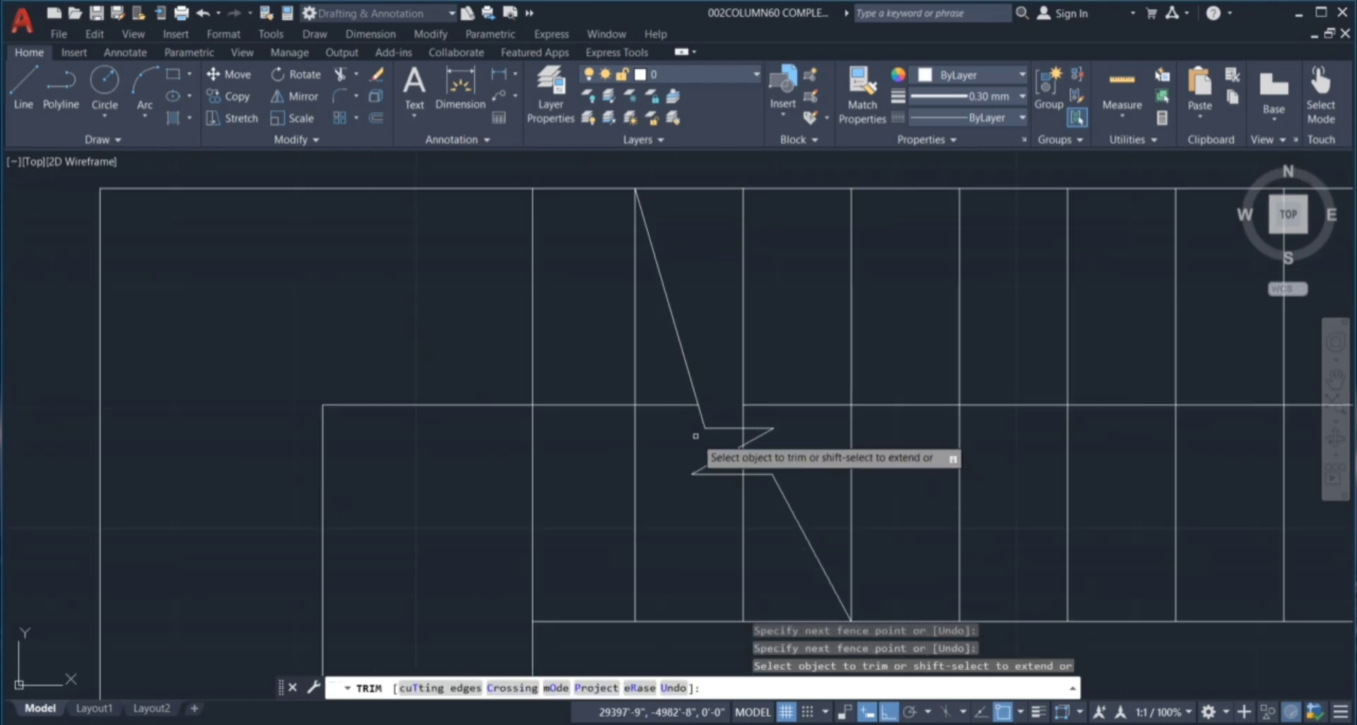
pyautogui.click(673, 404)
pyautogui.press('Escape')
pyautogui.press('Escape')
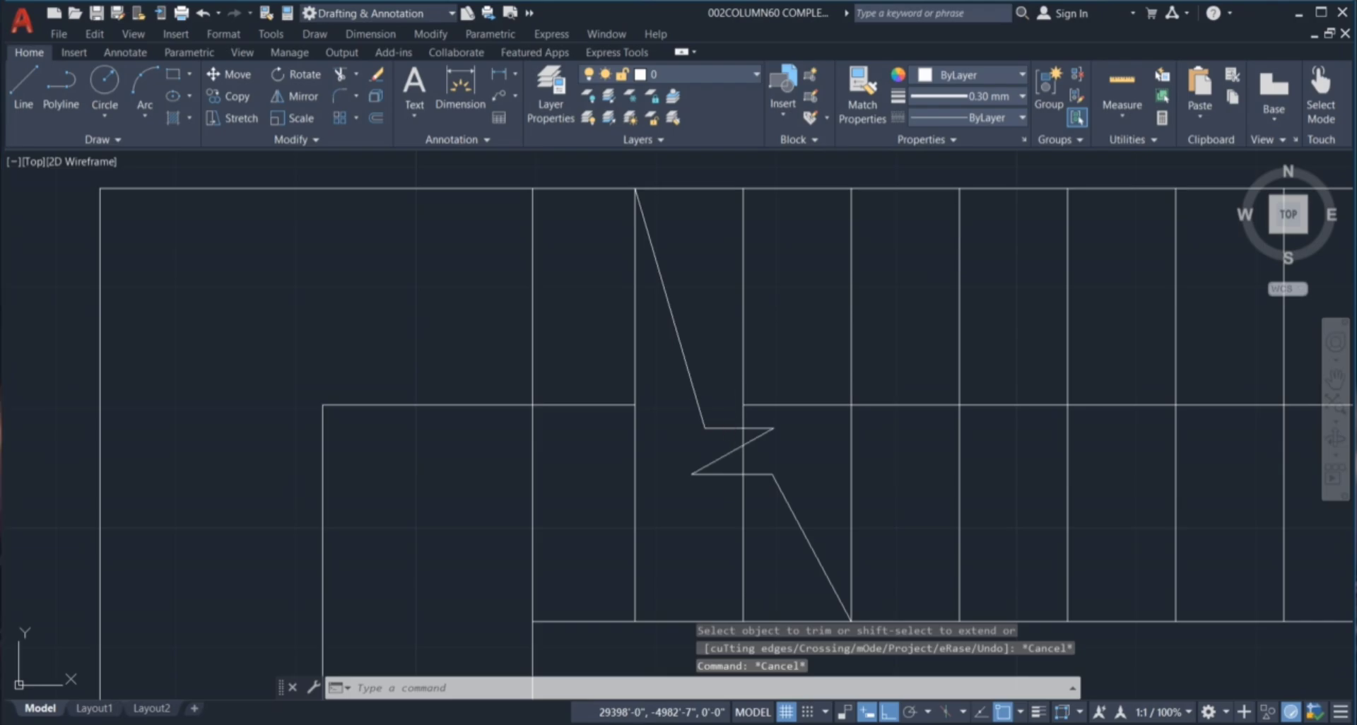
# Draw a short horizontal extension of the walking line from the second riser toward the break line, stopping short of it.
pyautogui.write('l')
pyautogui.press('Return')
pyautogui.scroll(4, 647, 393)
pyautogui.click(611, 422)
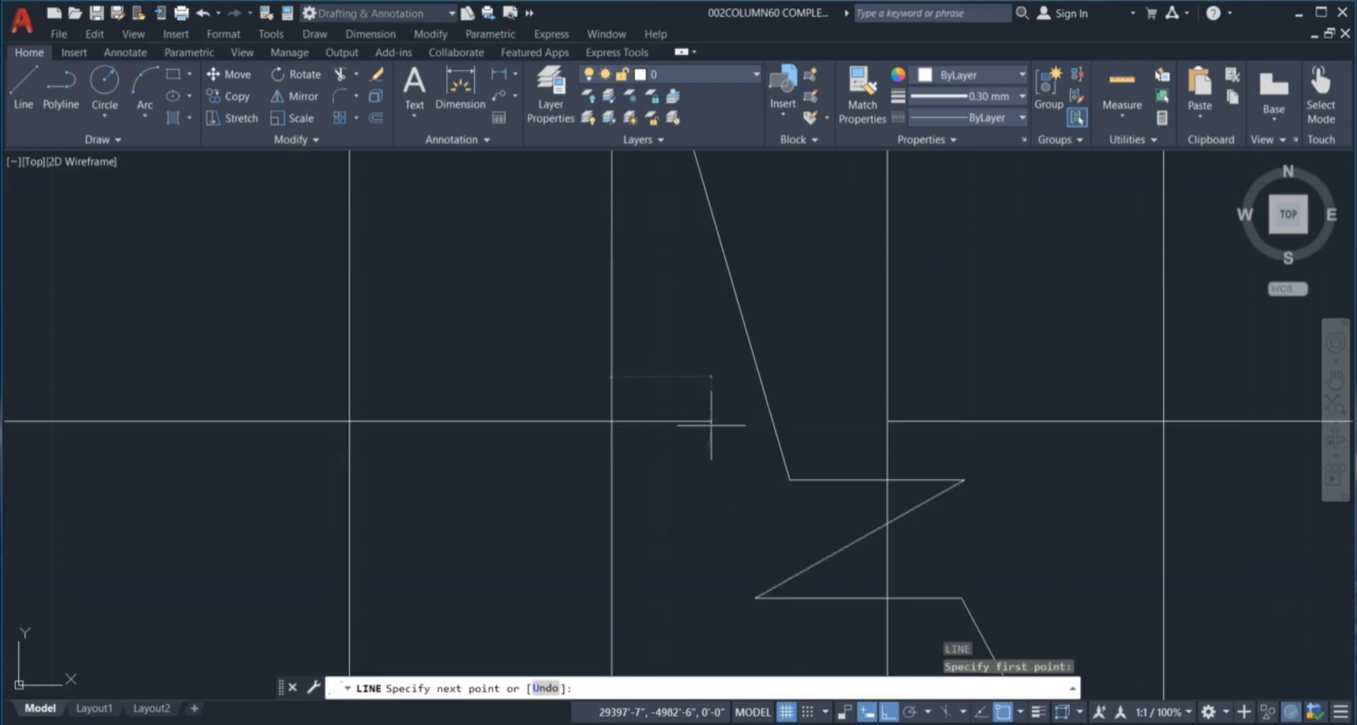
pyautogui.click(721, 421)
pyautogui.press('Escape')
pyautogui.press('Escape')
pyautogui.press('Escape')
pyautogui.press('Escape')
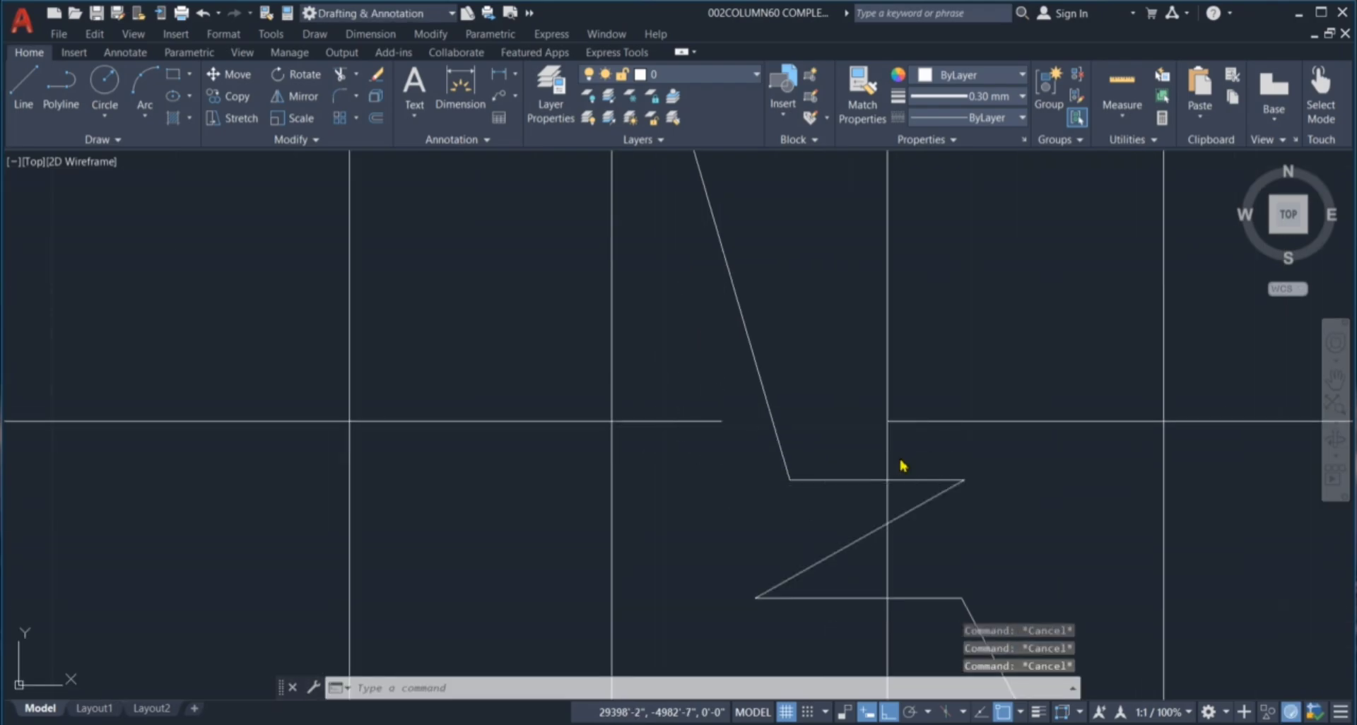
# Draw a short extension of the walking line leftward from the third riser, leaving a gap before the break line.
pyautogui.write('l')
pyautogui.press('Return')
pyautogui.click(887, 421)
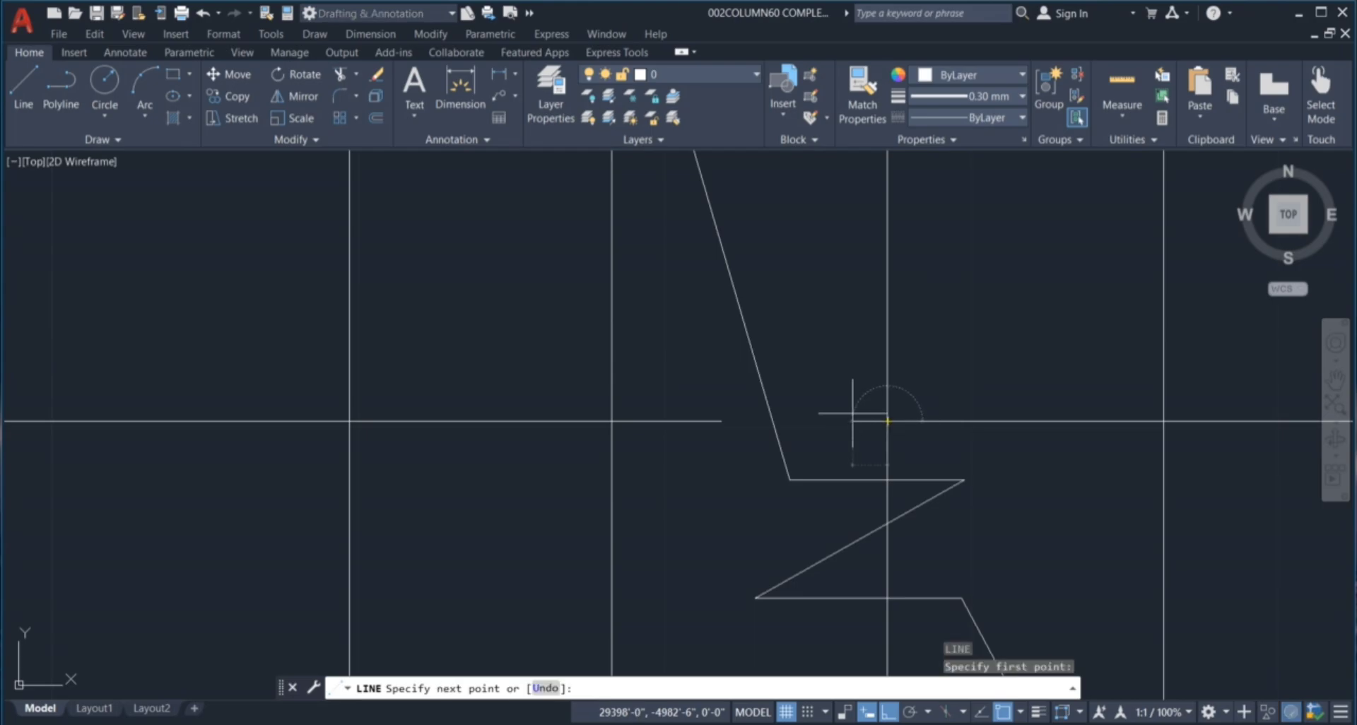
pyautogui.press('Escape')
pyautogui.scroll(-4, 820, 390)
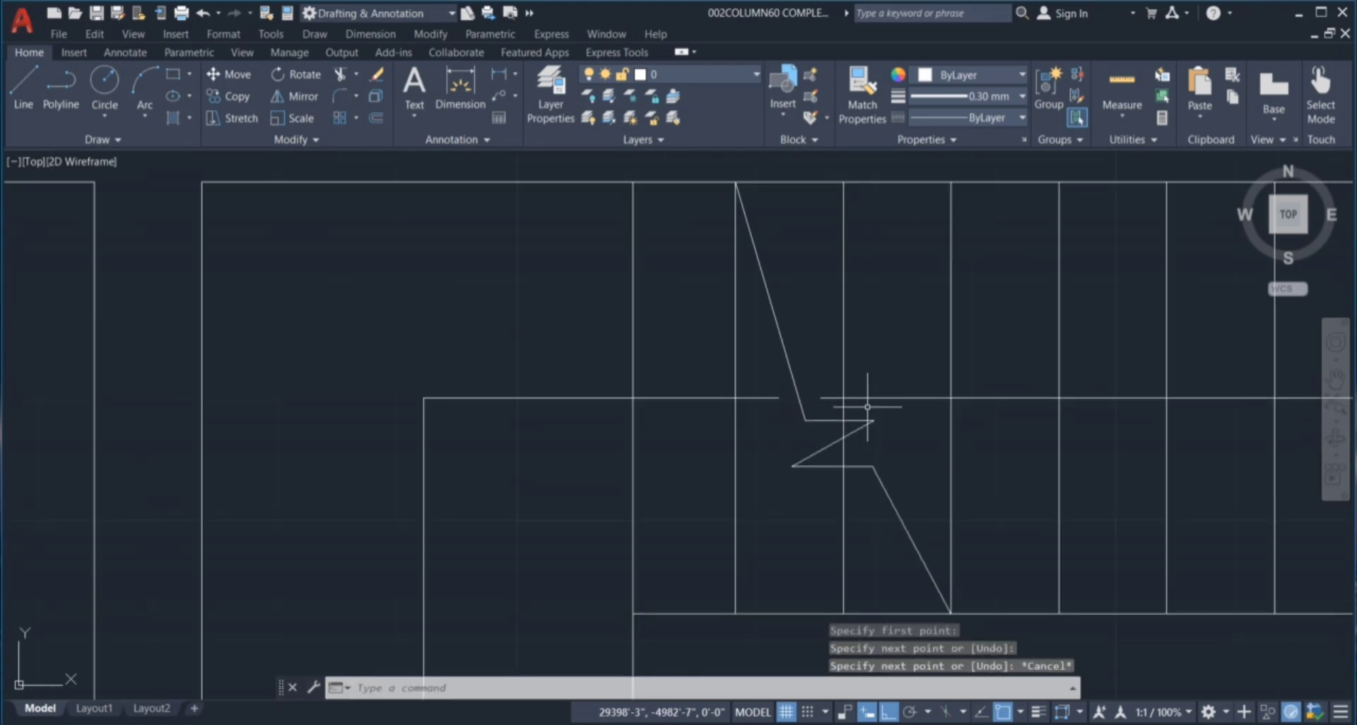
pyautogui.scroll(-3, 866, 417)
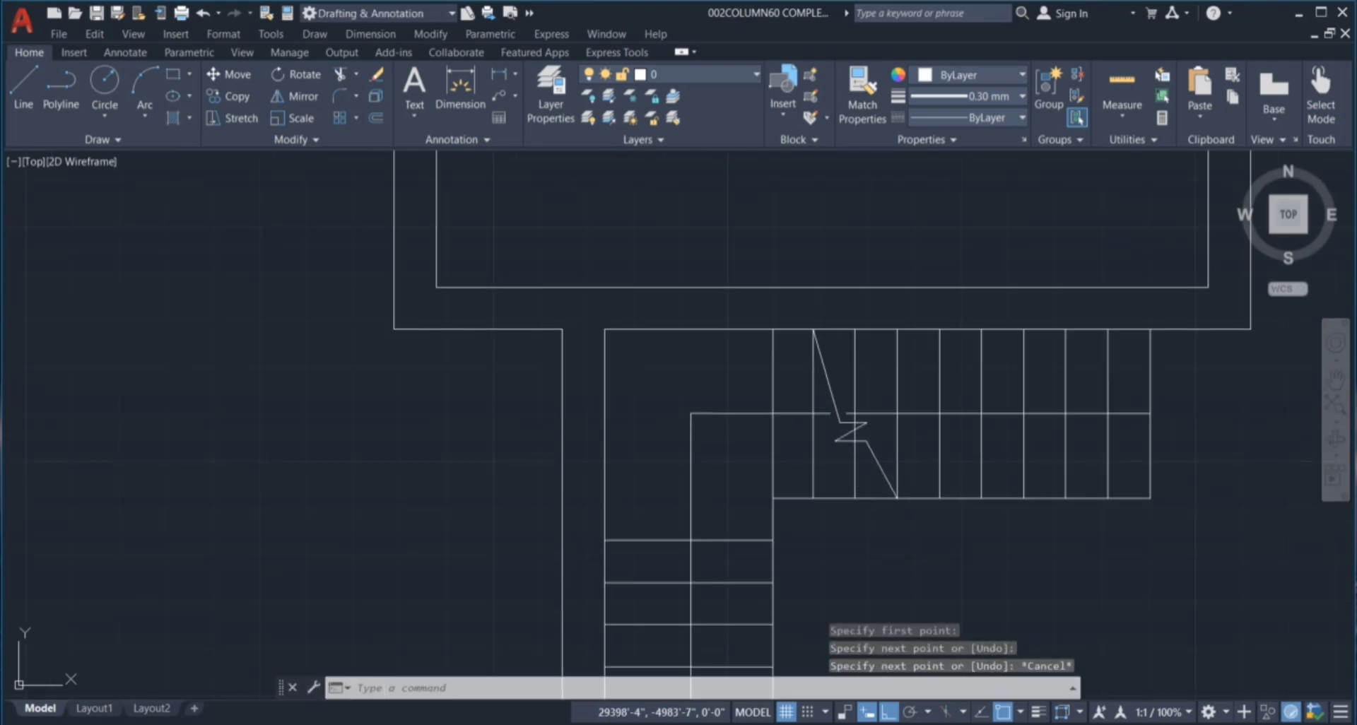
# Trim the third riser inside the break line's zigzag and between the zigzag and the walking line.
pyautogui.write('tr')
pyautogui.press('Return')
pyautogui.scroll(6, 869, 522)
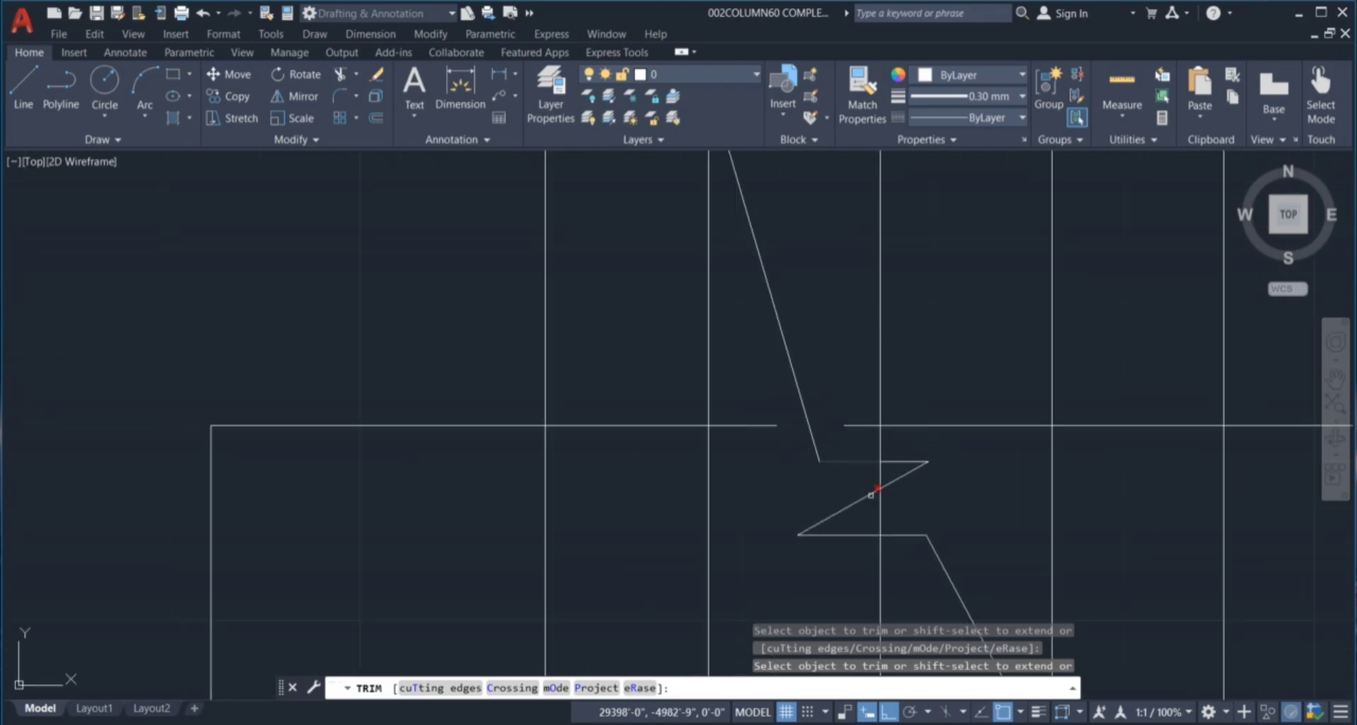
pyautogui.moveTo(901, 455)
pyautogui.mouseDown()
pyautogui.moveTo(864, 444)
pyautogui.moveTo(944, 441)
pyautogui.moveTo(947, 526)
pyautogui.moveTo(863, 538)
pyautogui.mouseUp()
pyautogui.scroll(-6, 867, 424)
pyautogui.scroll(4, 862, 393)
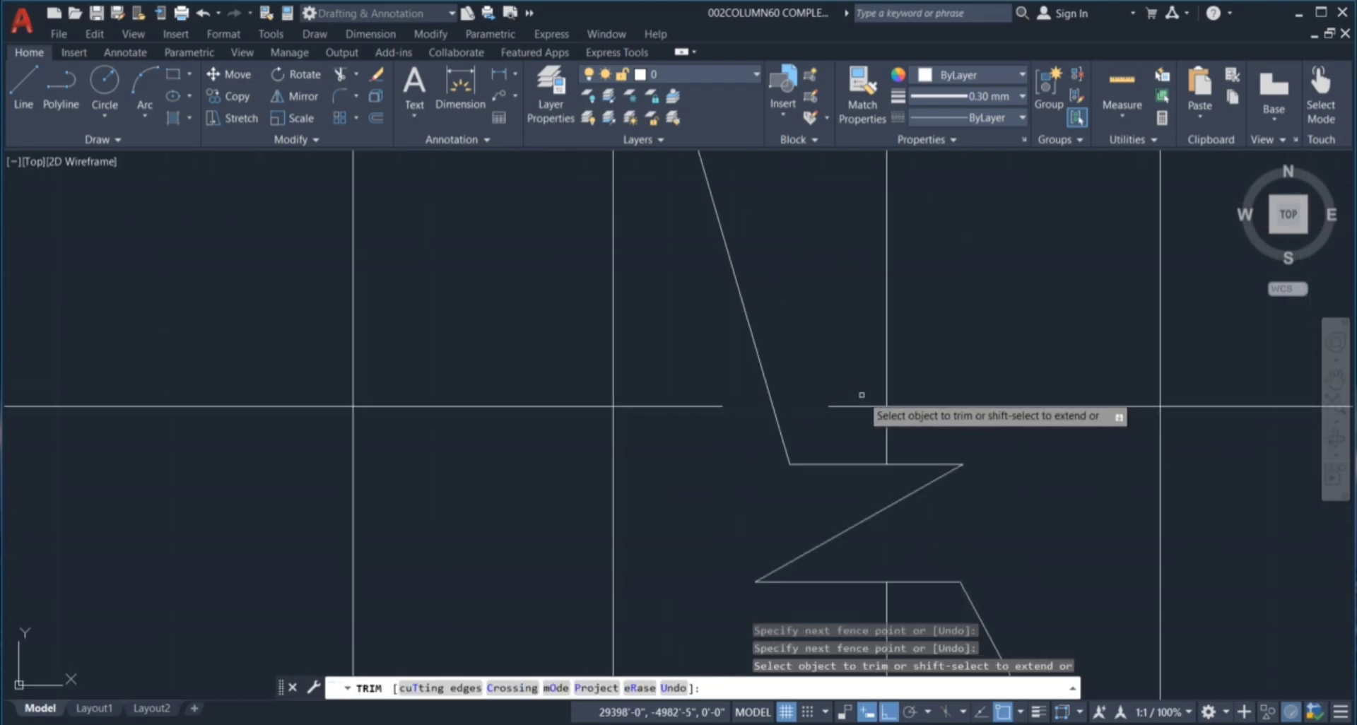
pyautogui.moveTo(892, 435); pyautogui.dragTo(876, 426)
pyautogui.scroll(-5, 875, 426)
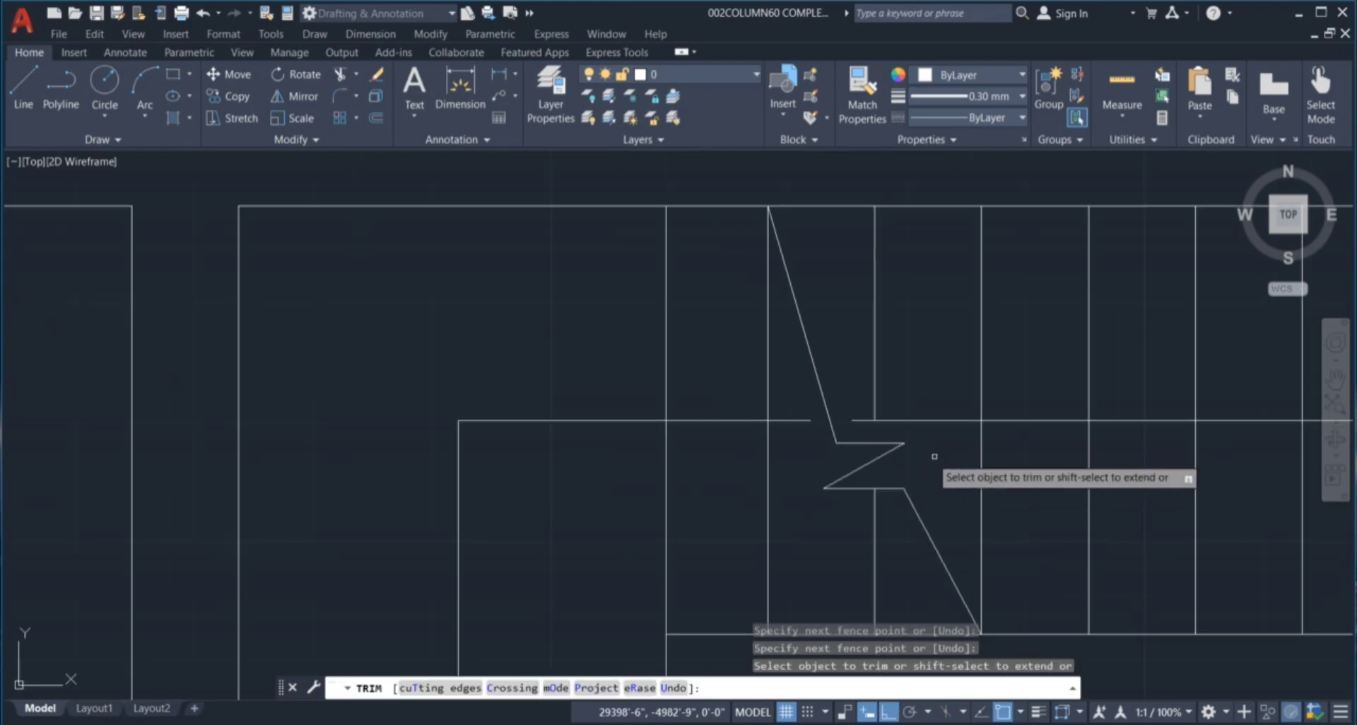
pyautogui.press('Escape')
pyautogui.press('Escape')
pyautogui.press('Escape')
pyautogui.press('Escape')
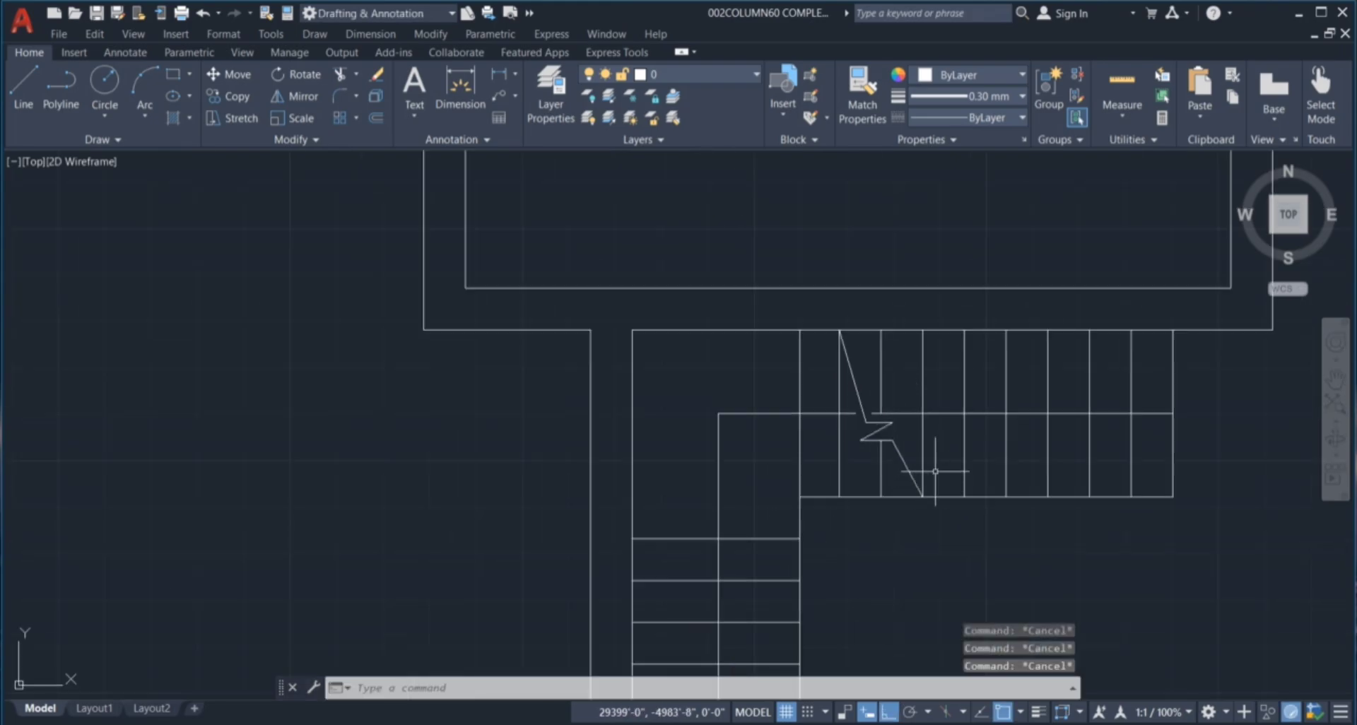
# Change the linetype of the upper flight's risers before the break line and all risers of the middle and lower flights to HIDDEN.
pyautogui.scroll(-3, 935, 471)
pyautogui.scroll(5, 872, 448)
pyautogui.click(873, 449)
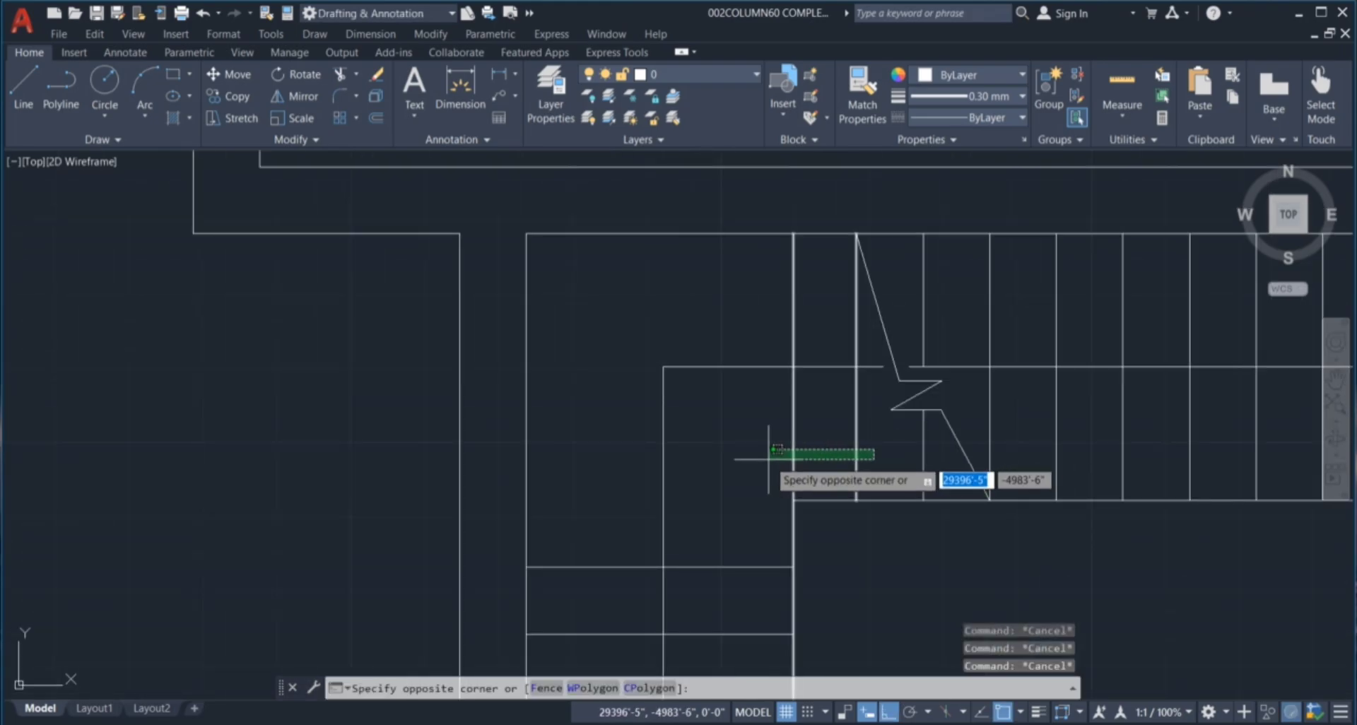
pyautogui.click(769, 459)
pyautogui.scroll(-4, 872, 476)
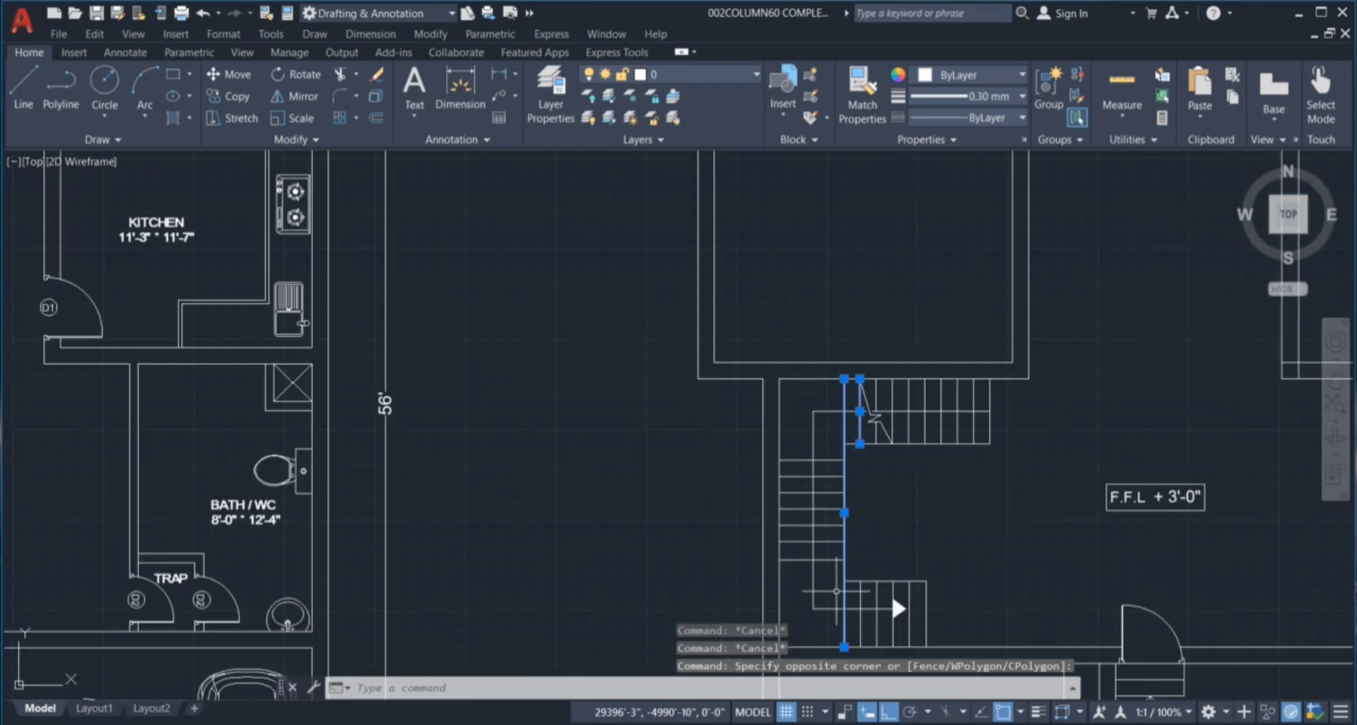
pyautogui.scroll(4, 836, 591)
pyautogui.click(833, 609)
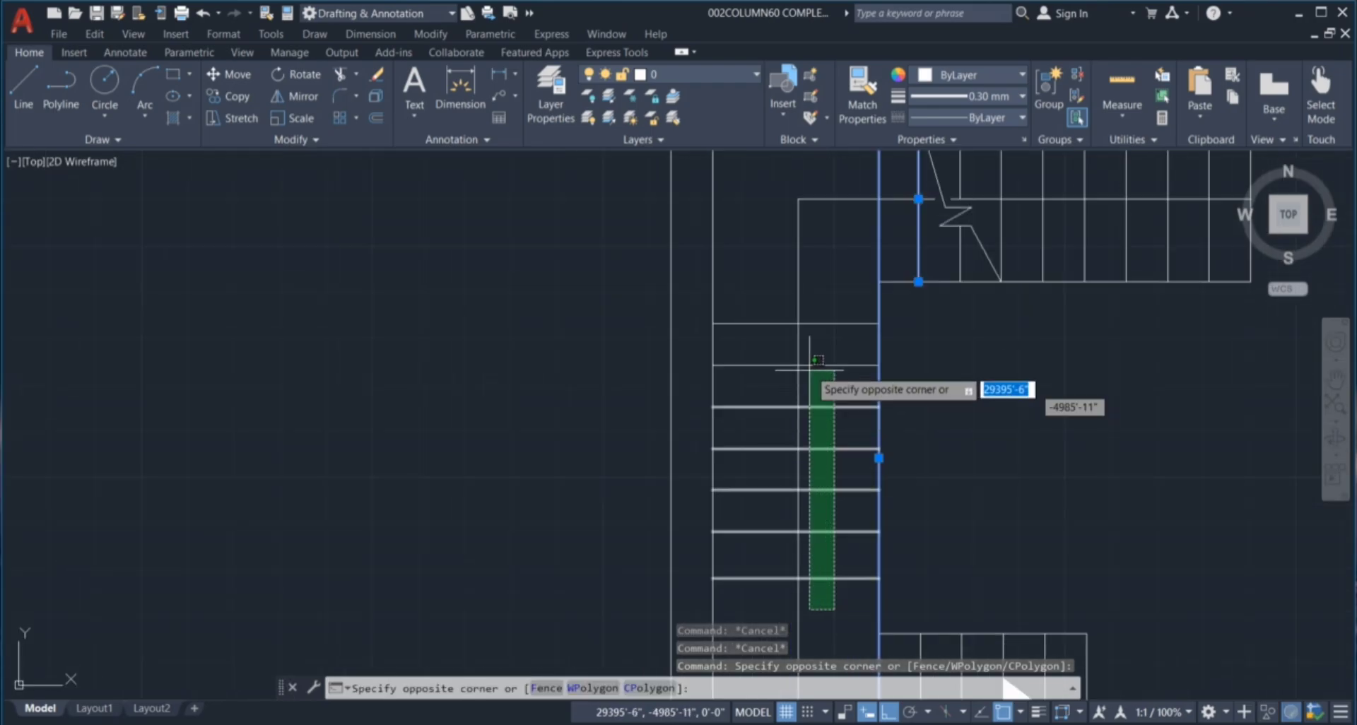
pyautogui.click(816, 302)
pyautogui.scroll(-3, 848, 353)
pyautogui.scroll(6, 902, 426)
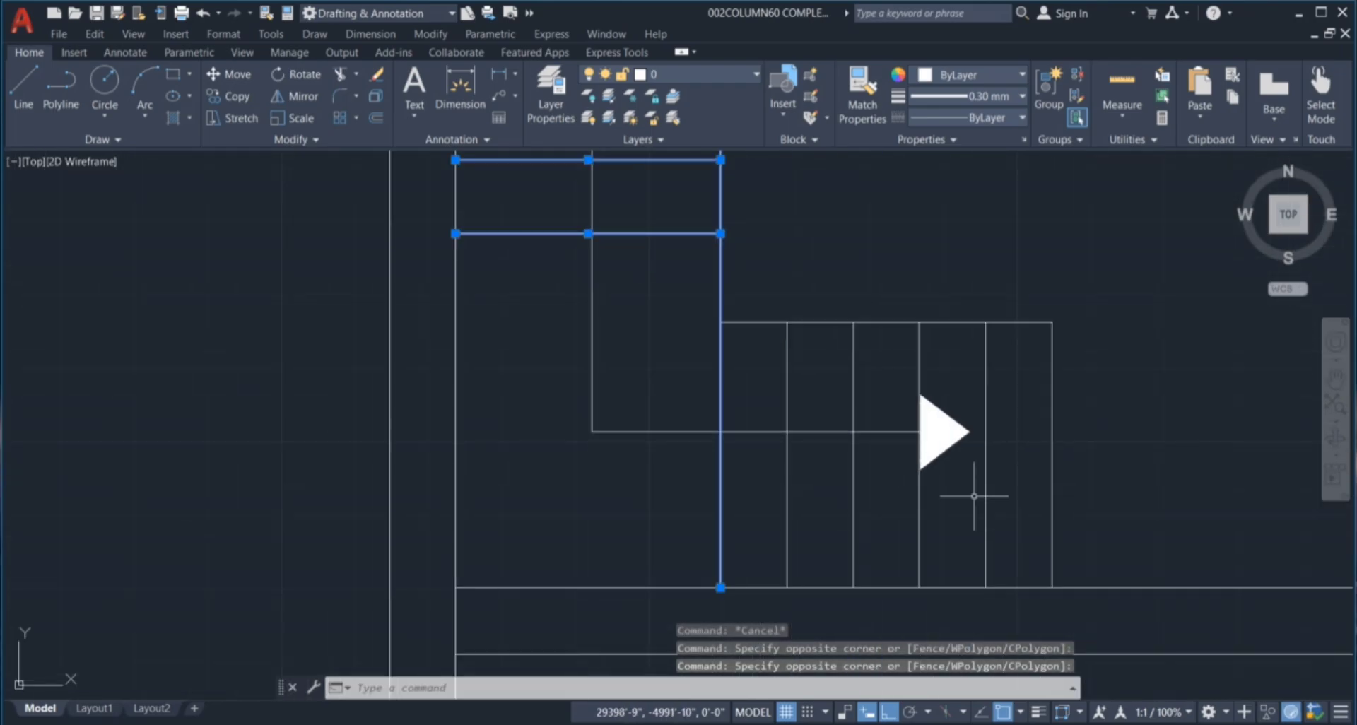
pyautogui.click(1058, 528)
pyautogui.click(784, 552)
pyautogui.scroll(-4, 883, 417)
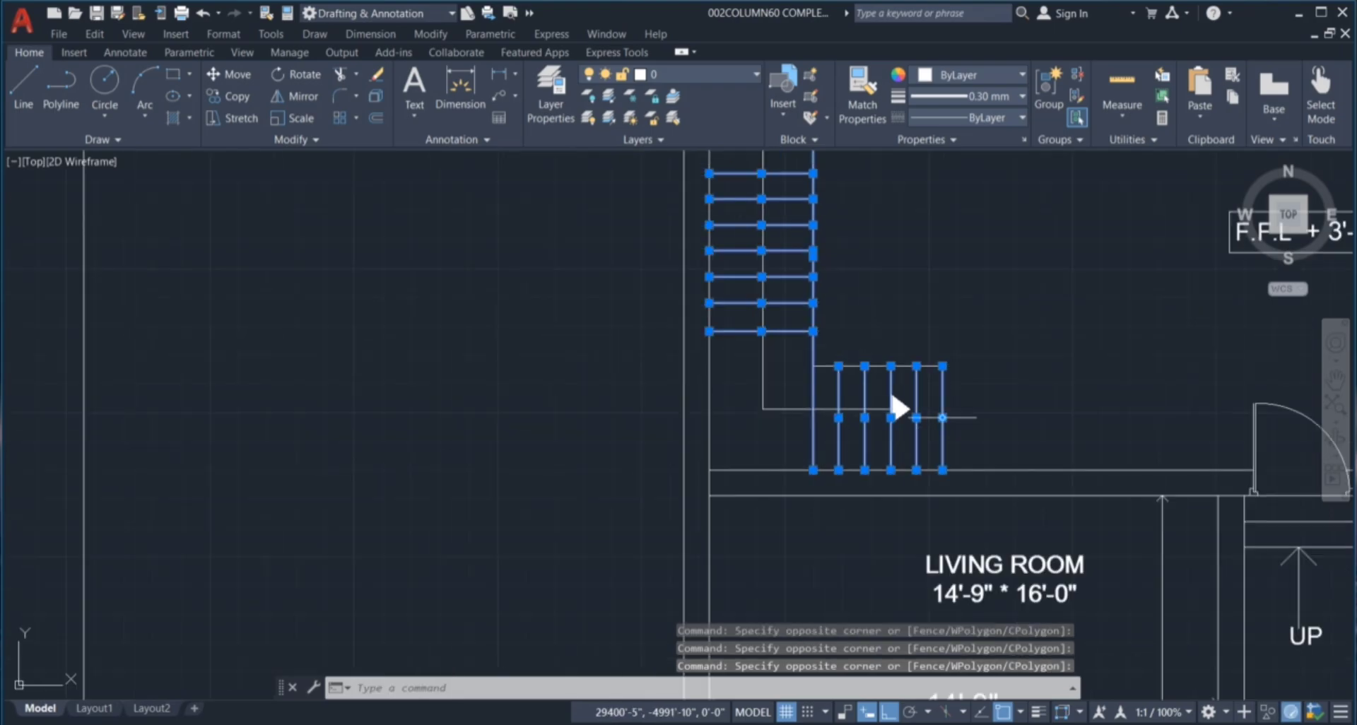
pyautogui.click(1021, 118)
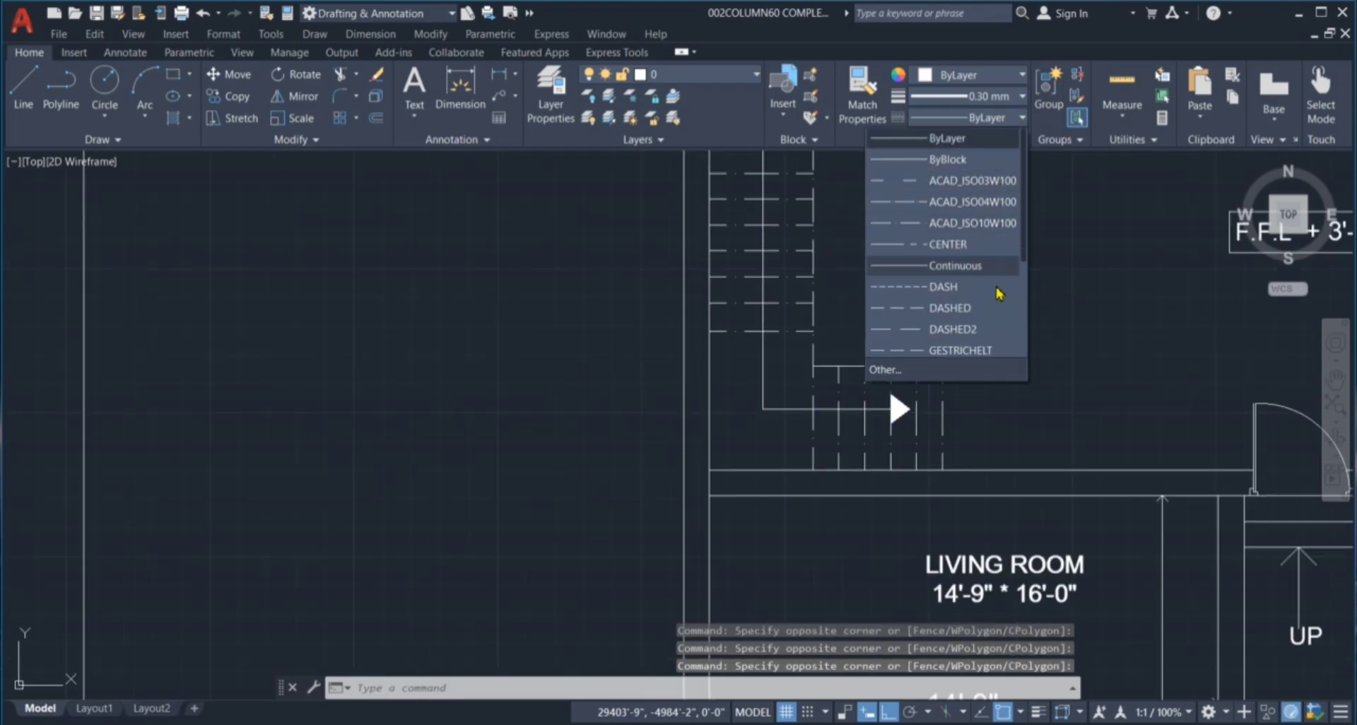
pyautogui.scroll(-1, 982, 303)
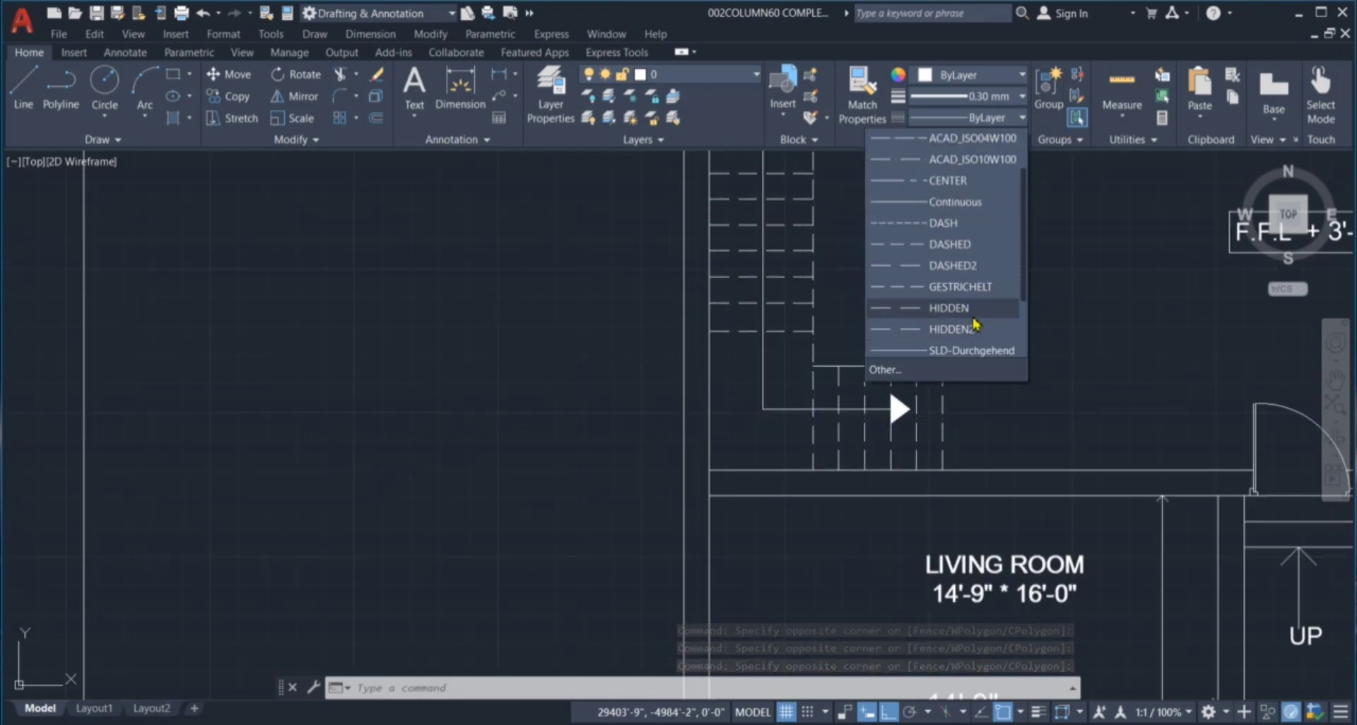
pyautogui.click(969, 309)
pyautogui.scroll(-4, 883, 424)
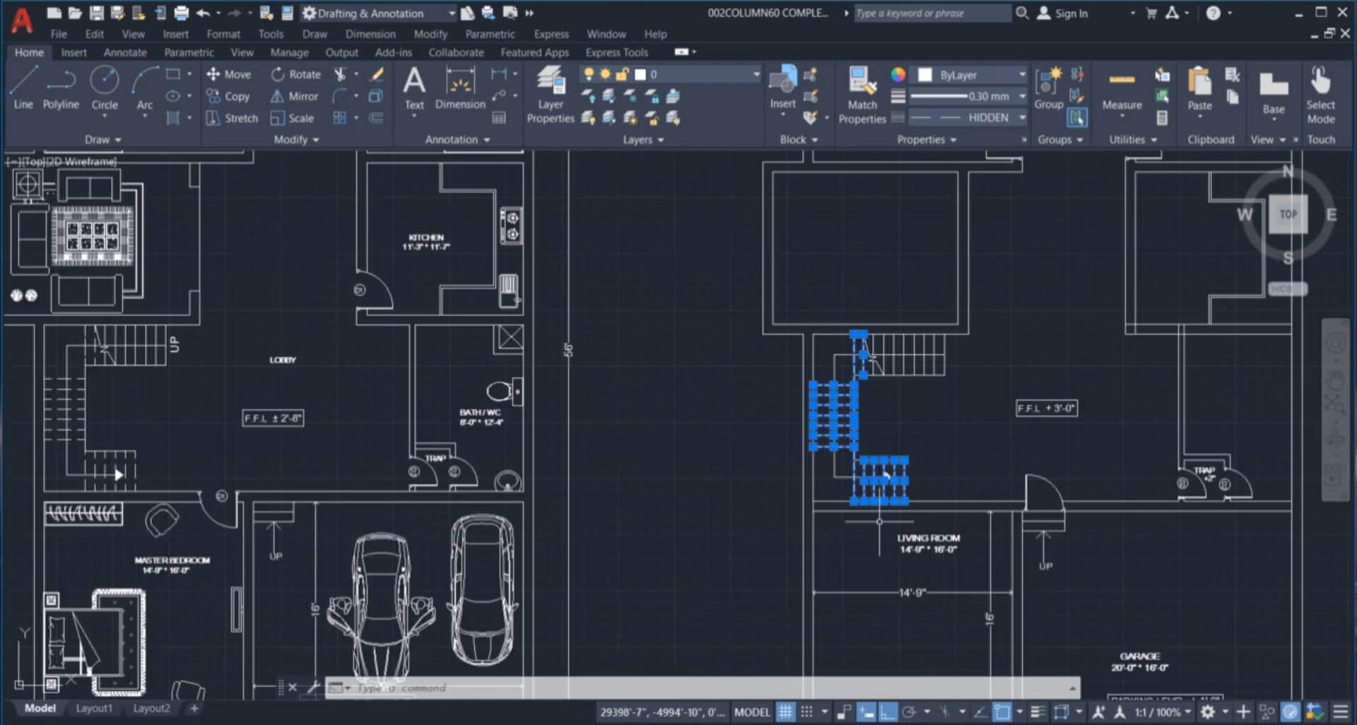
pyautogui.scroll(2, 842, 431)
pyautogui.scroll(5, 799, 389)
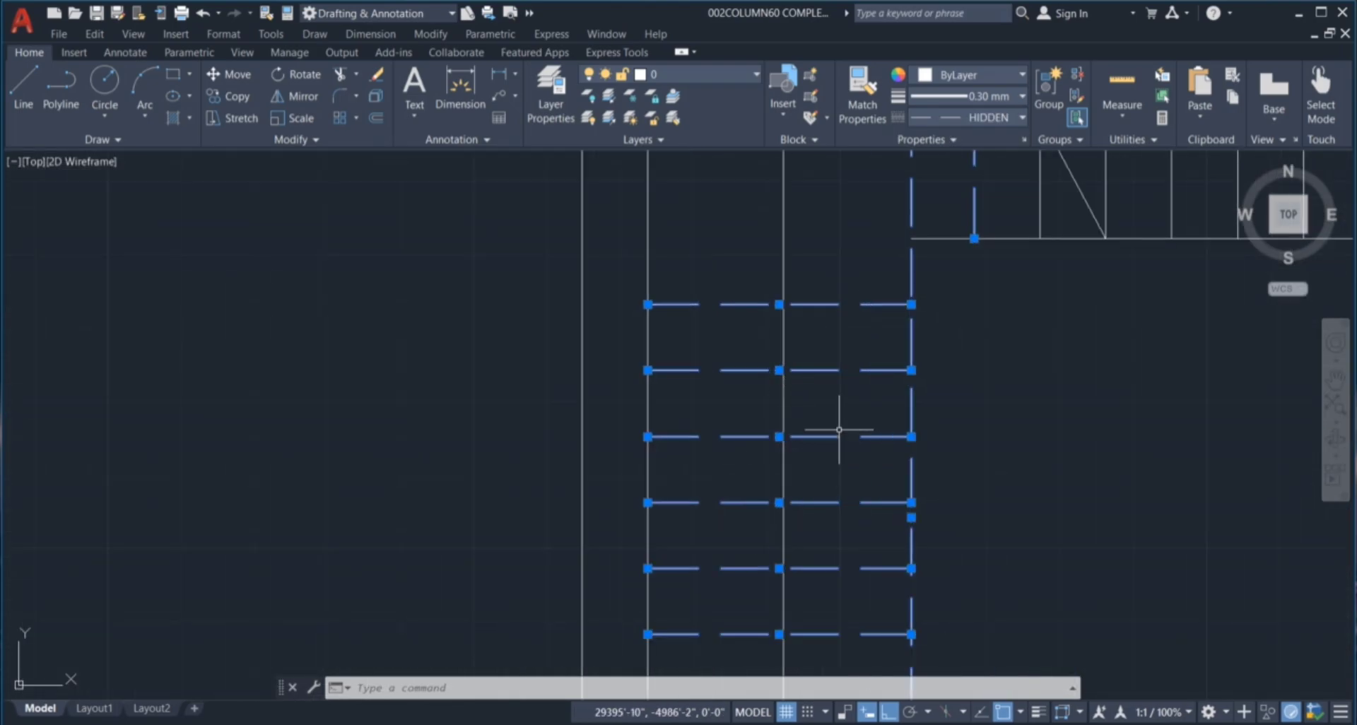
pyautogui.press('Escape')
pyautogui.press('Escape')
pyautogui.press('Escape')
# Adjust the linetype scale of the middle flight's uppermost riser, trying 4 and 1 before entering a value below 1.
pyautogui.scroll(-3, 963, 576)
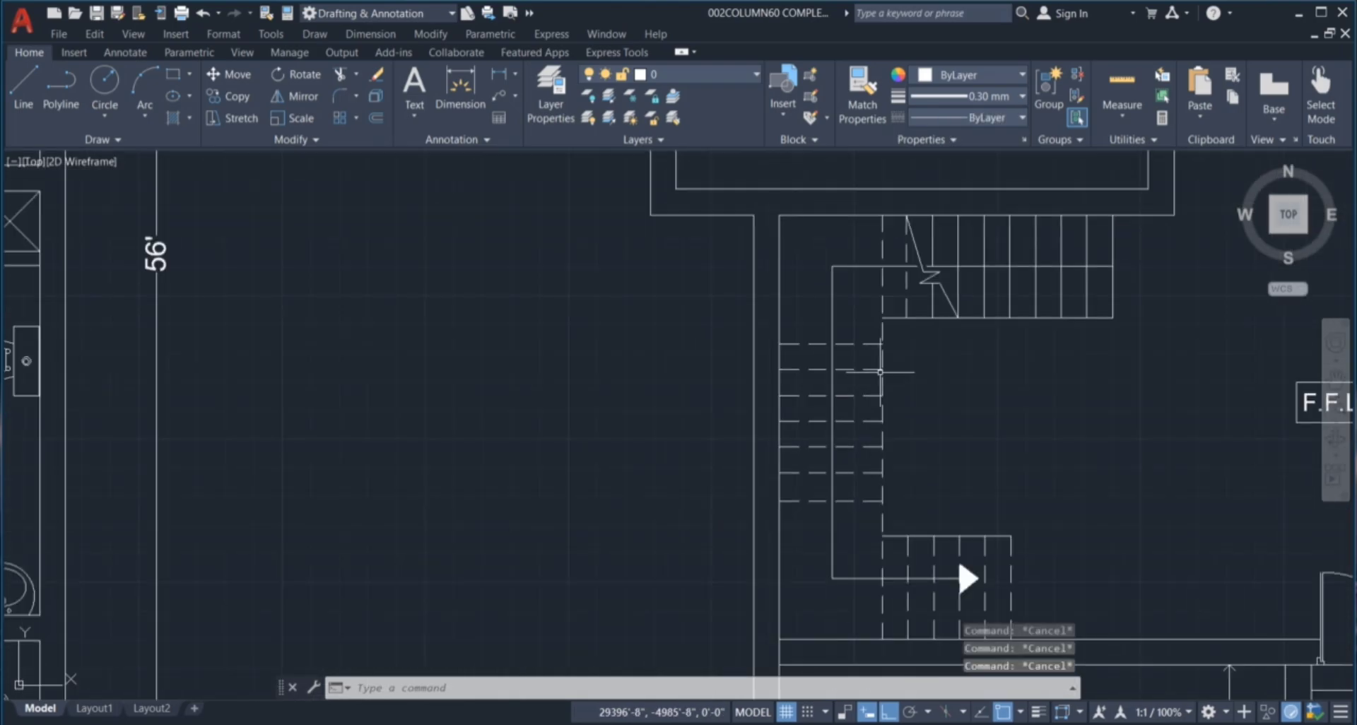
pyautogui.scroll(3, 857, 358)
pyautogui.click(875, 334)
pyautogui.click(872, 273)
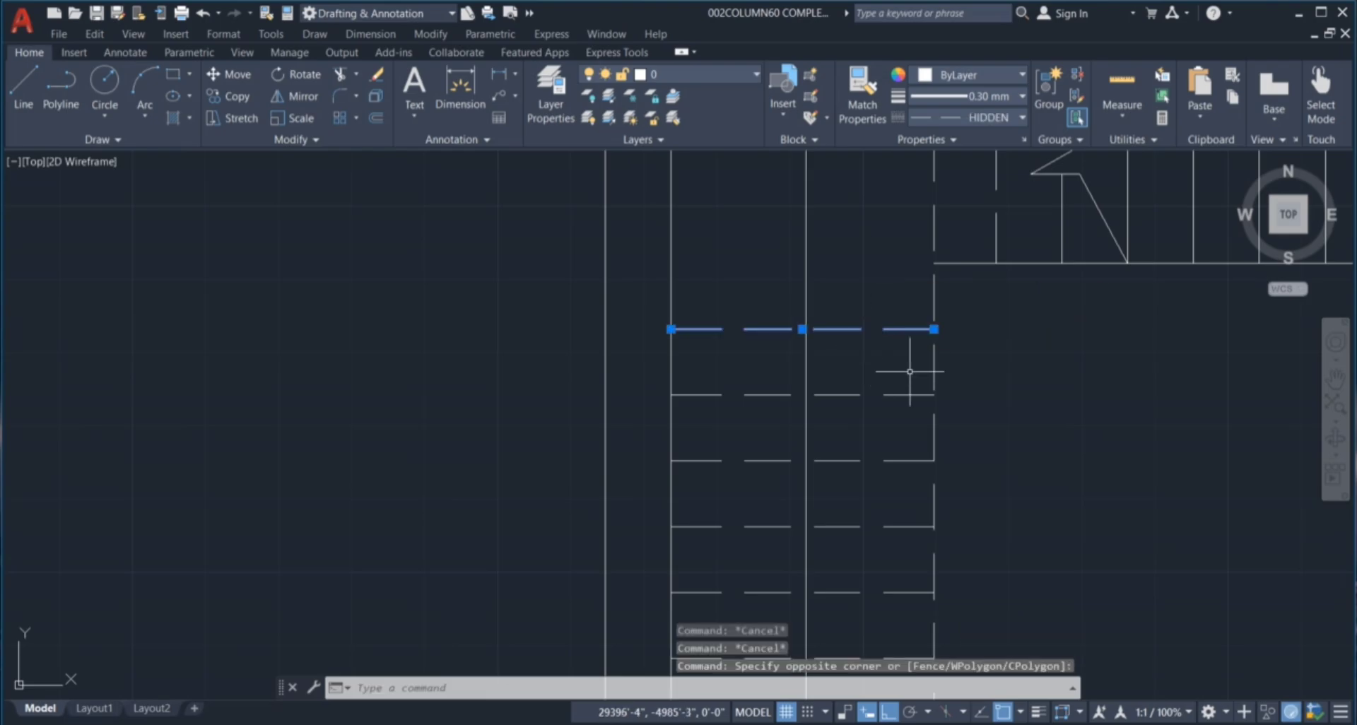
pyautogui.write('ch')
pyautogui.press('Return')
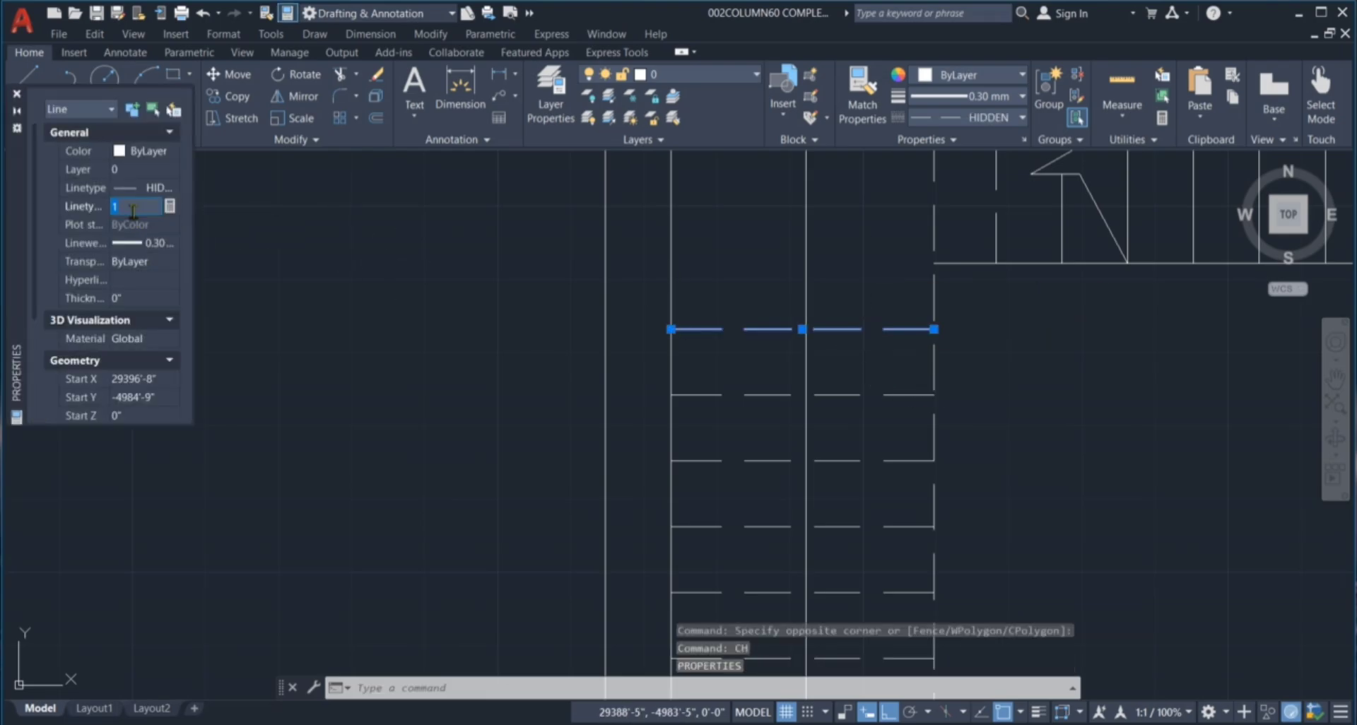
pyautogui.press('Return')
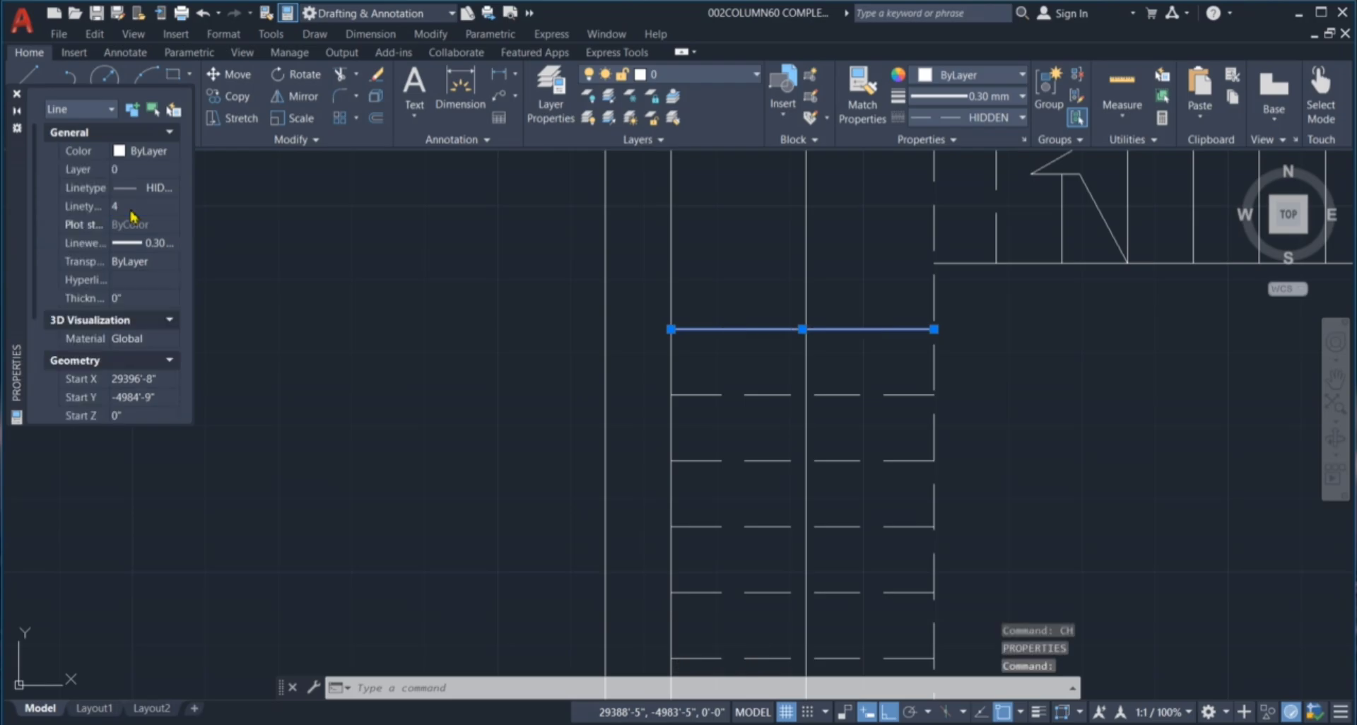
pyautogui.click(130, 205)
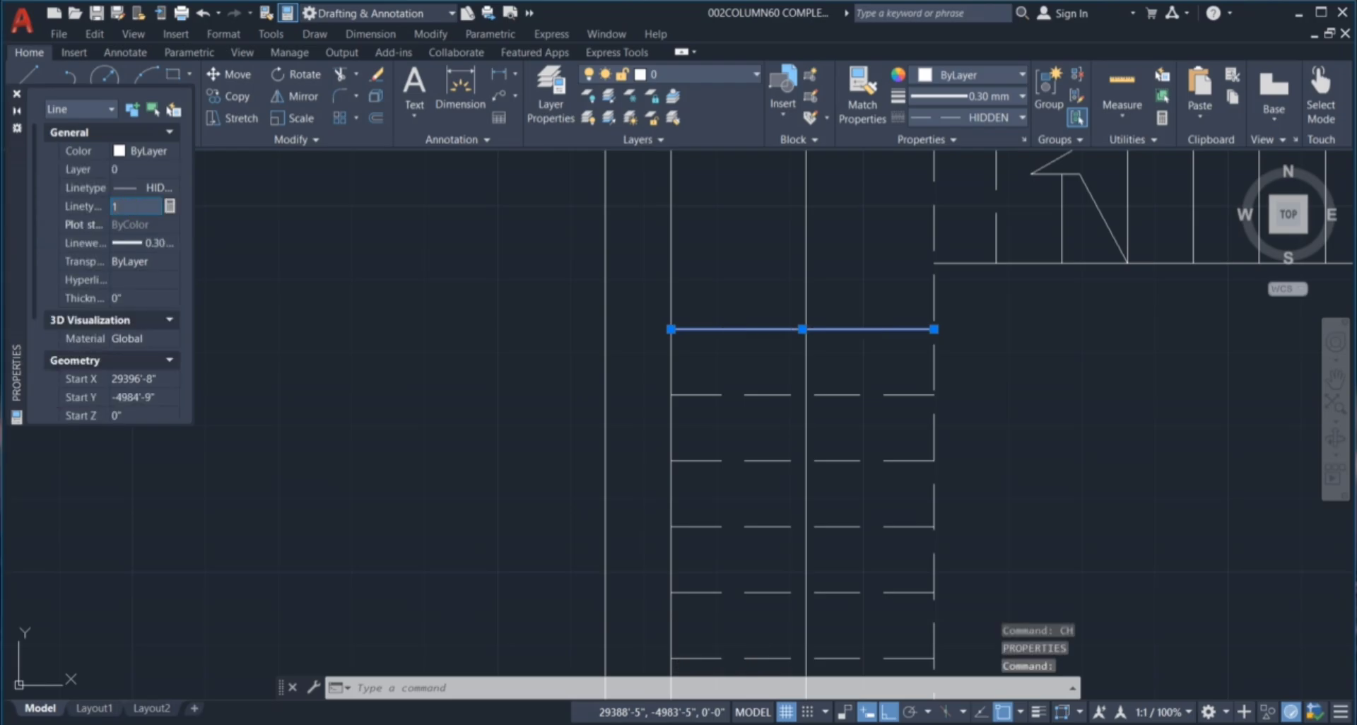
pyautogui.press('Return')
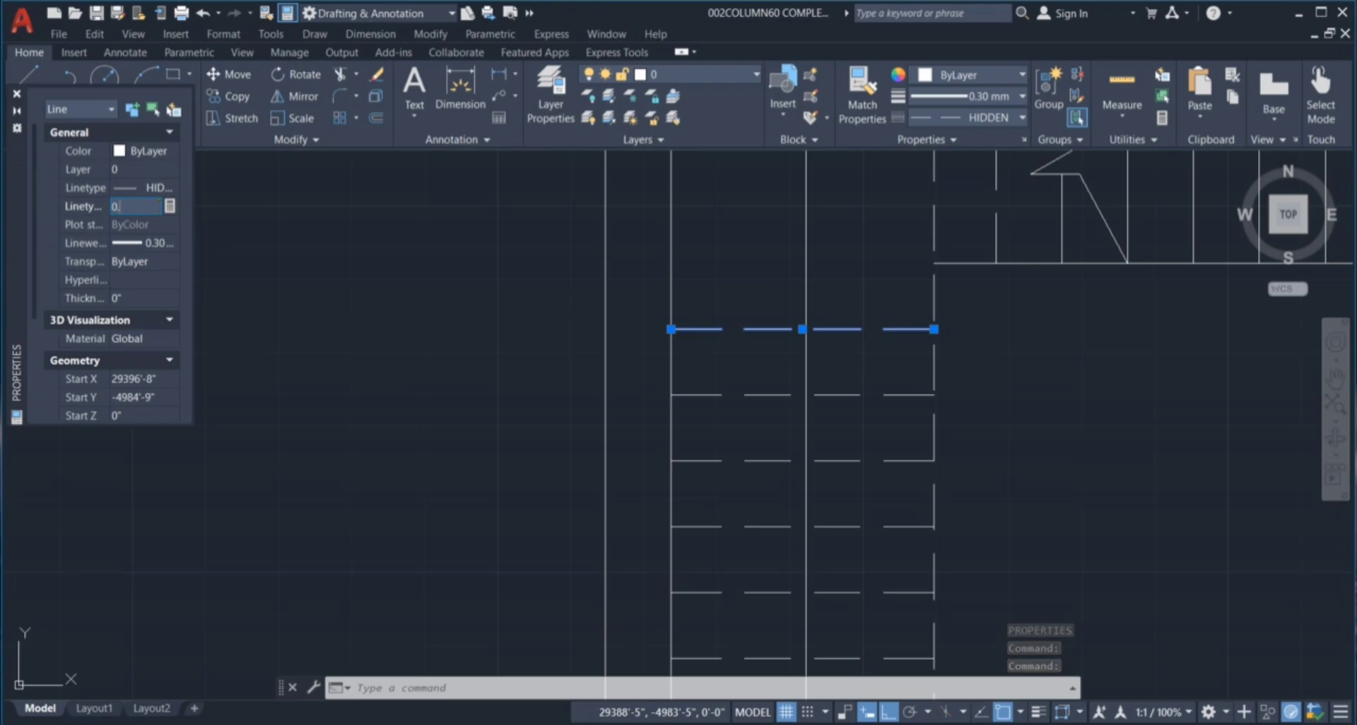
pyautogui.press('Return')
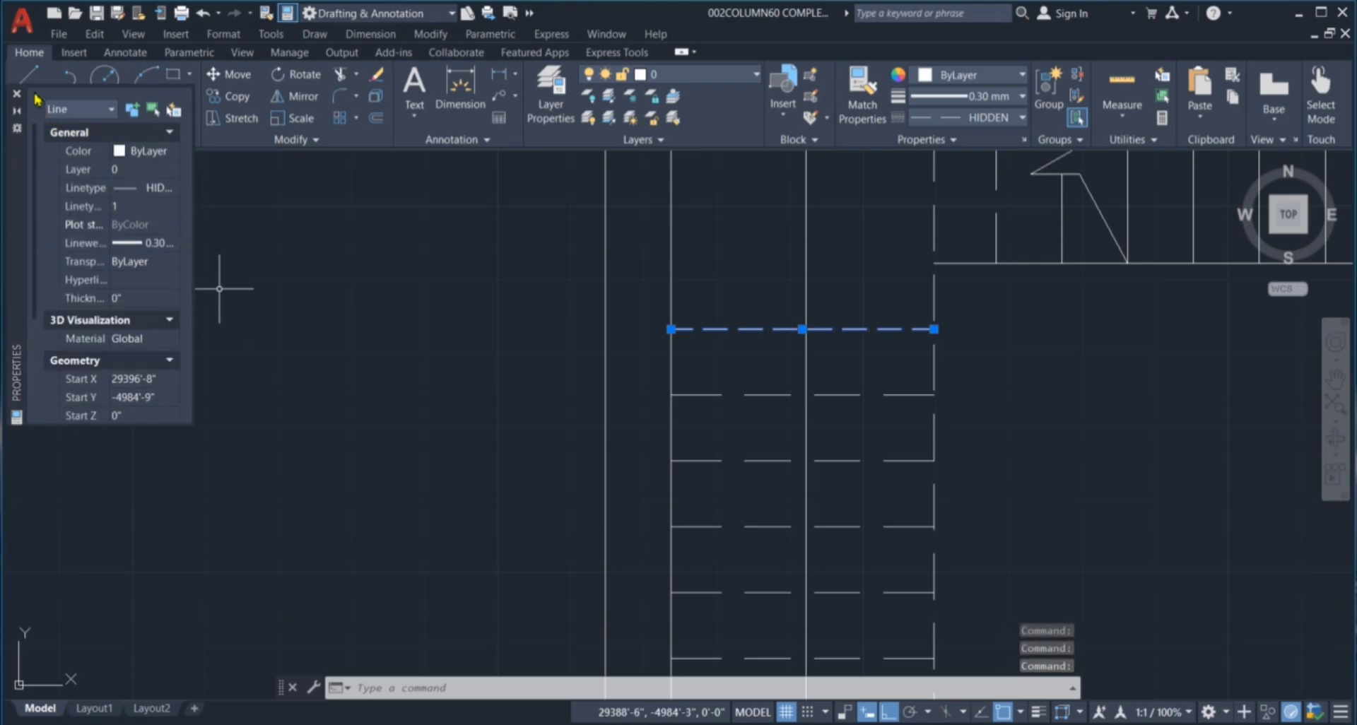
pyautogui.press('Escape')
pyautogui.press('Escape')
pyautogui.press('Escape')
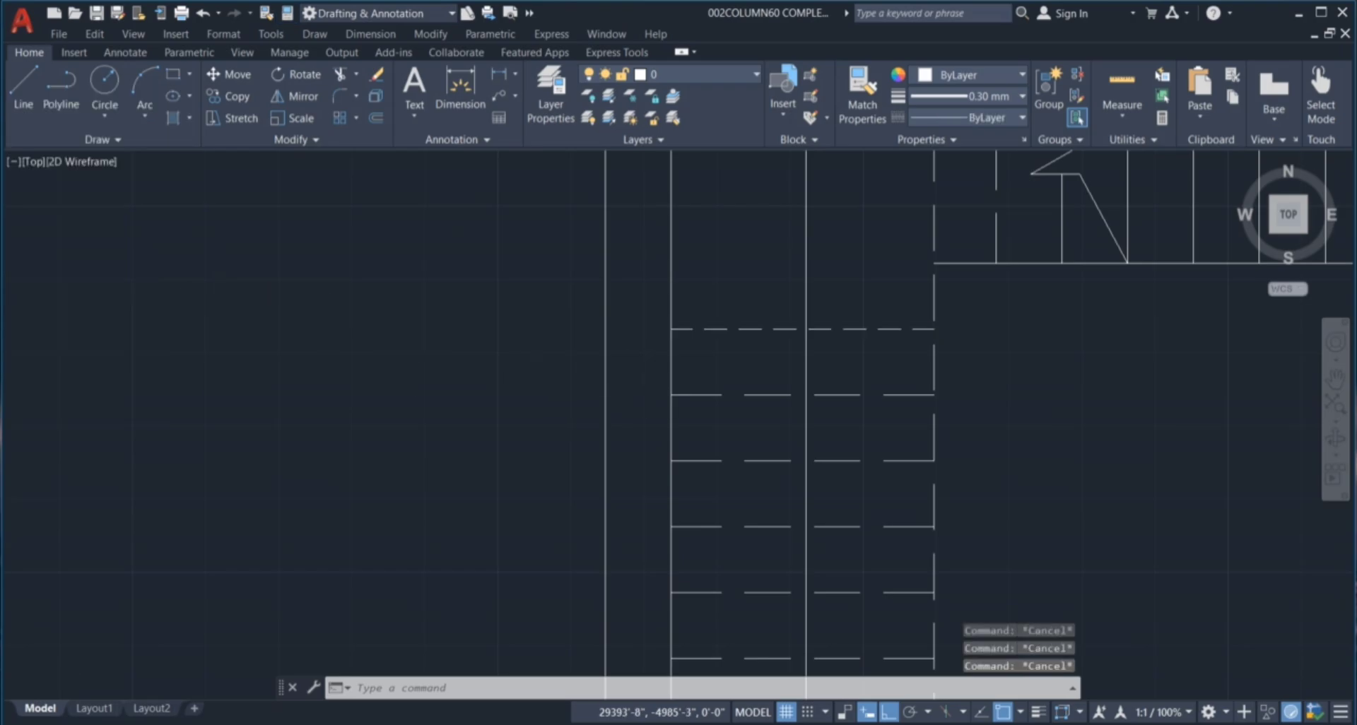
# Match the properties of the middle flight's uppermost riser onto the other risers of that flight.
pyautogui.scroll(-3, 786, 405)
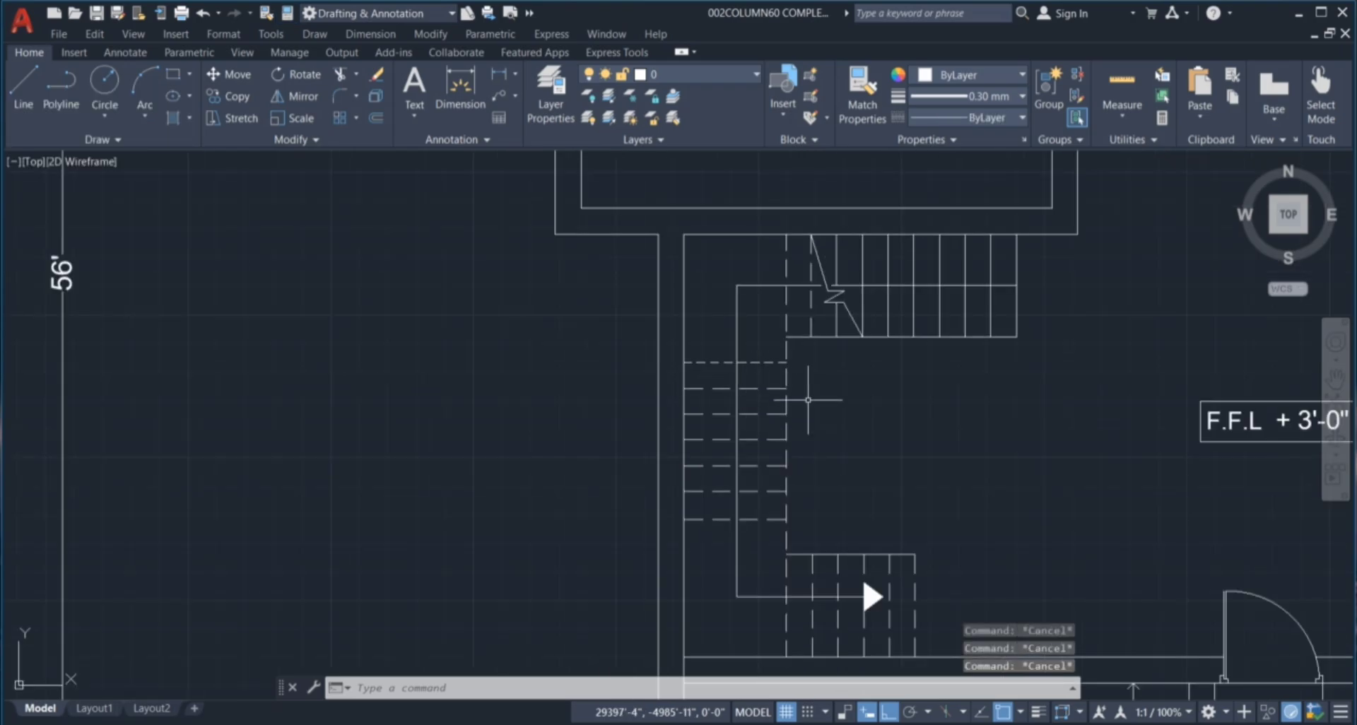
pyautogui.scroll(2, 753, 356)
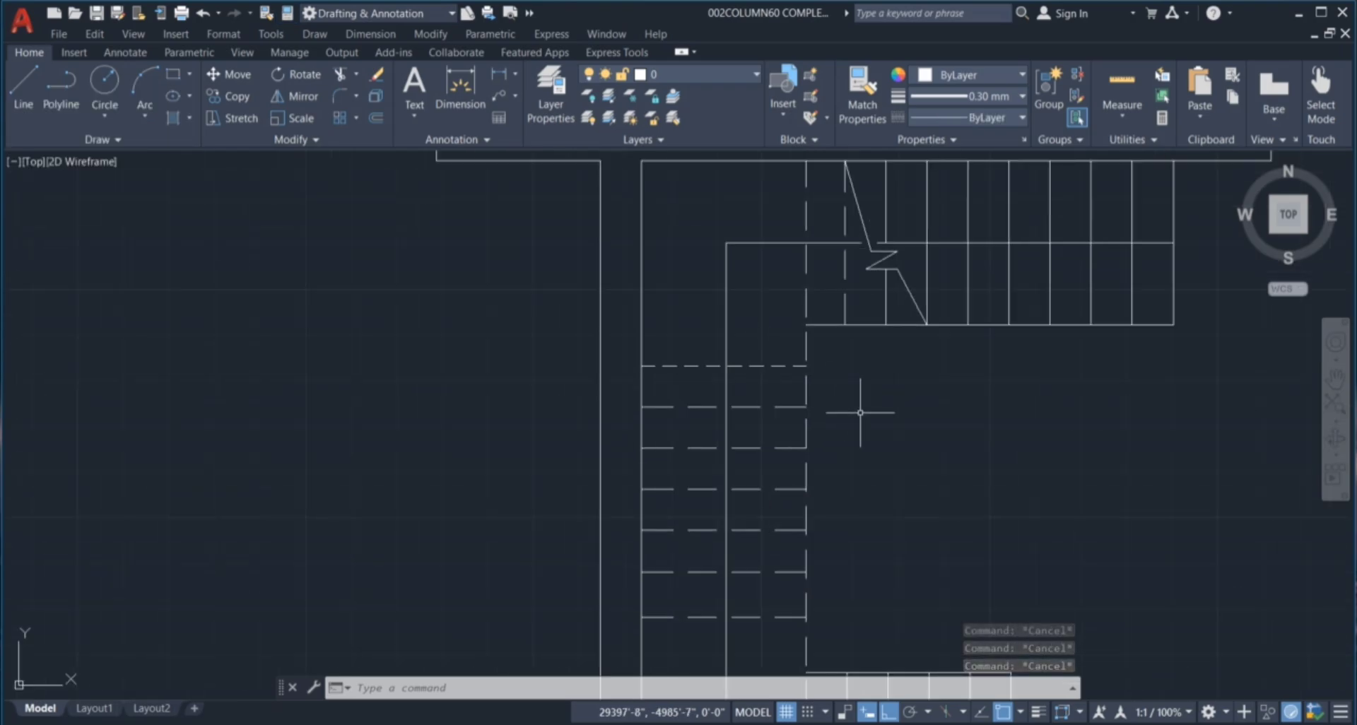
pyautogui.write('a')
pyautogui.press('Return')
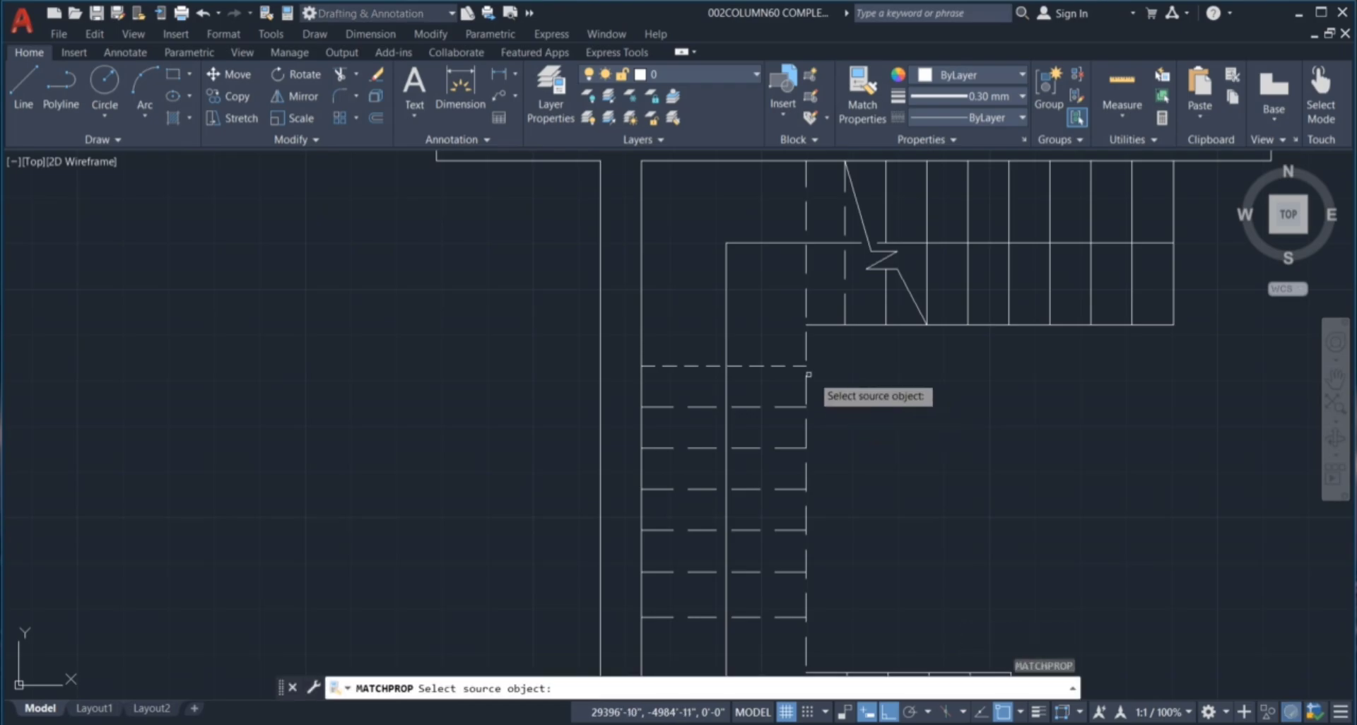
pyautogui.click(774, 367)
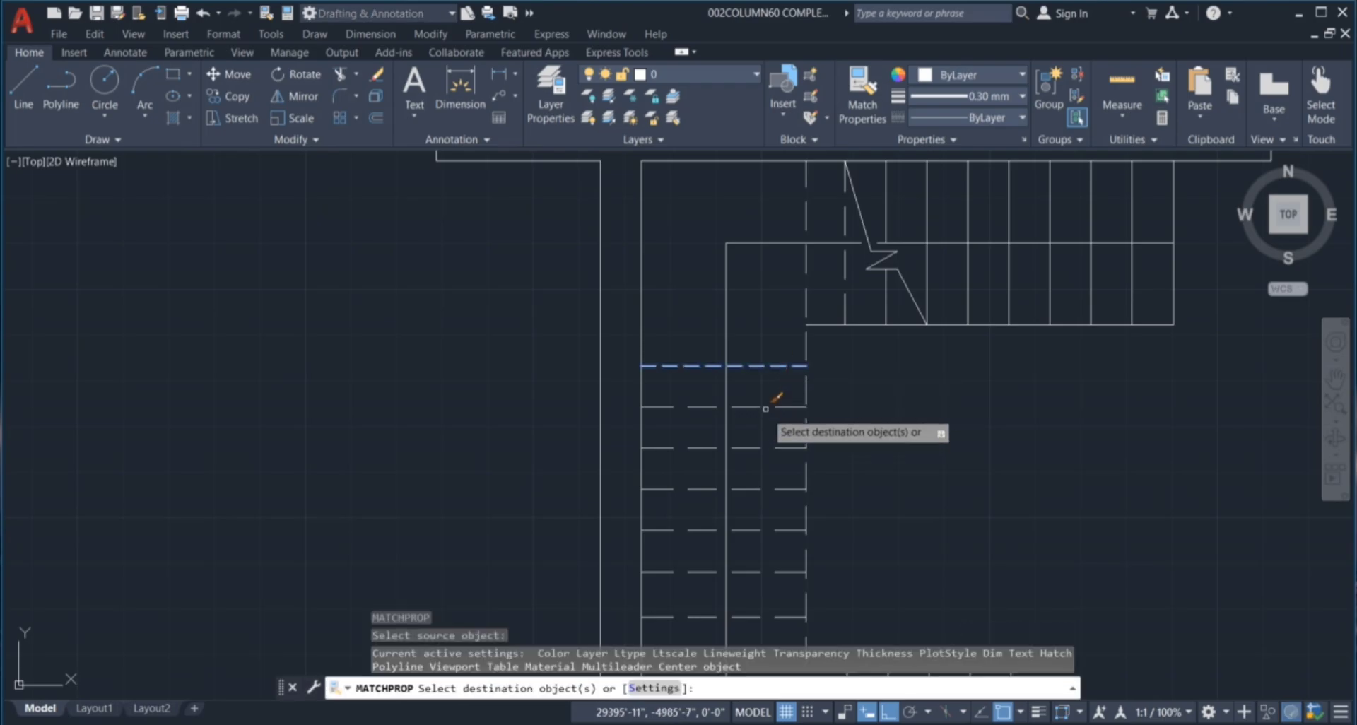
pyautogui.click(769, 392)
pyautogui.click(761, 622)
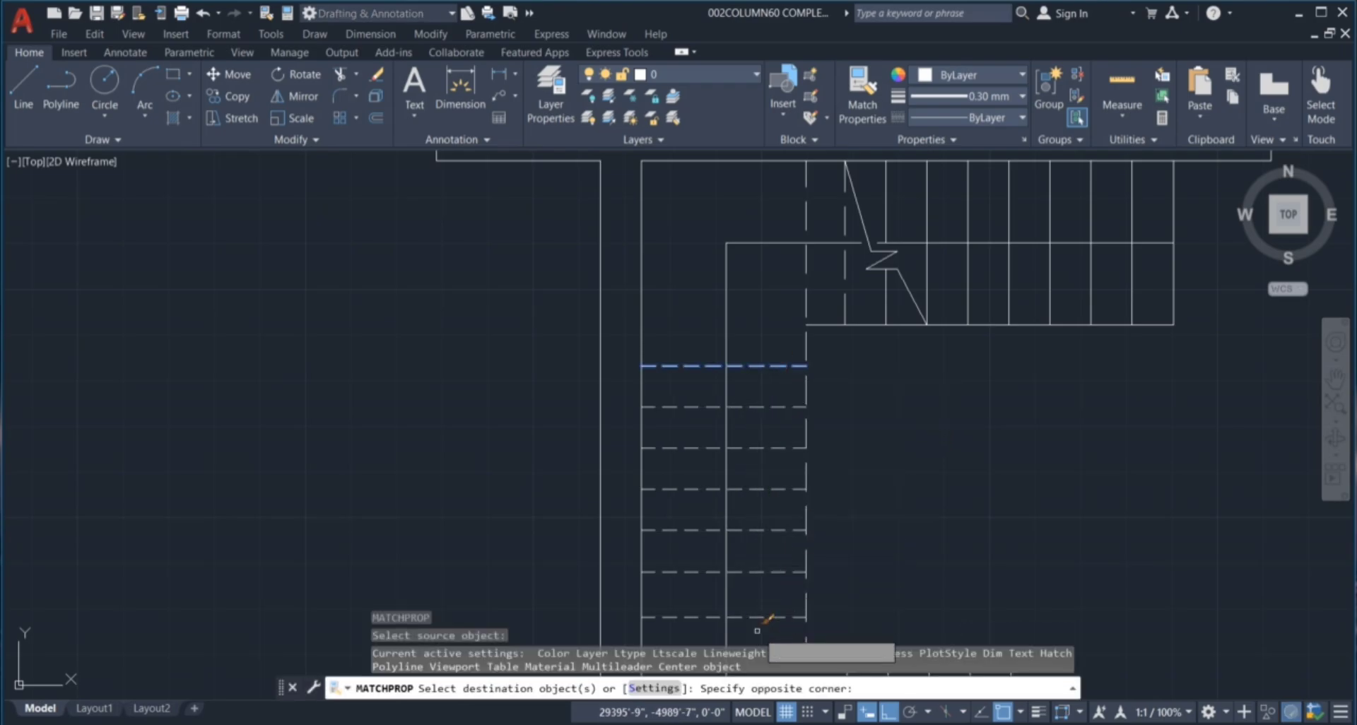
# Apply the same matched properties to the vertical risers of the lower flight around the arrowhead.
pyautogui.scroll(-5, 802, 294)
pyautogui.scroll(6, 834, 394)
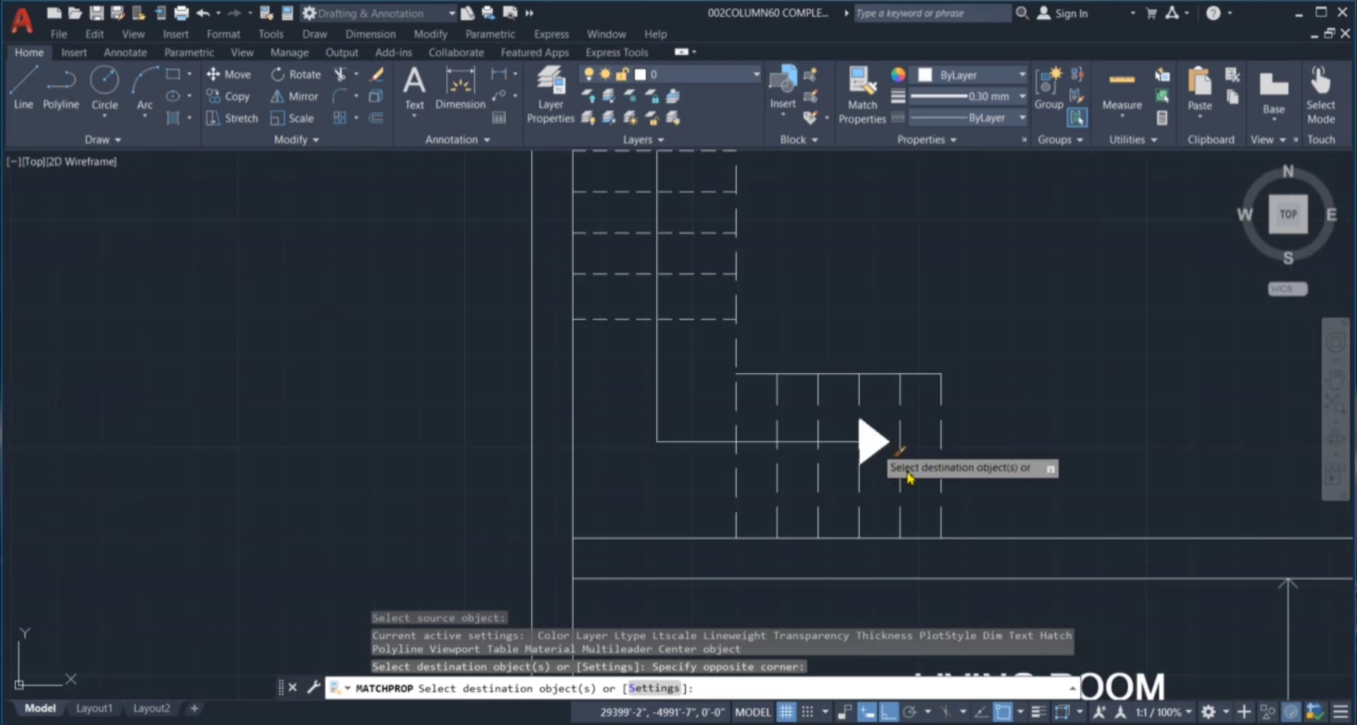
pyautogui.click(955, 494)
pyautogui.click(796, 526)
pyautogui.scroll(-3, 795, 527)
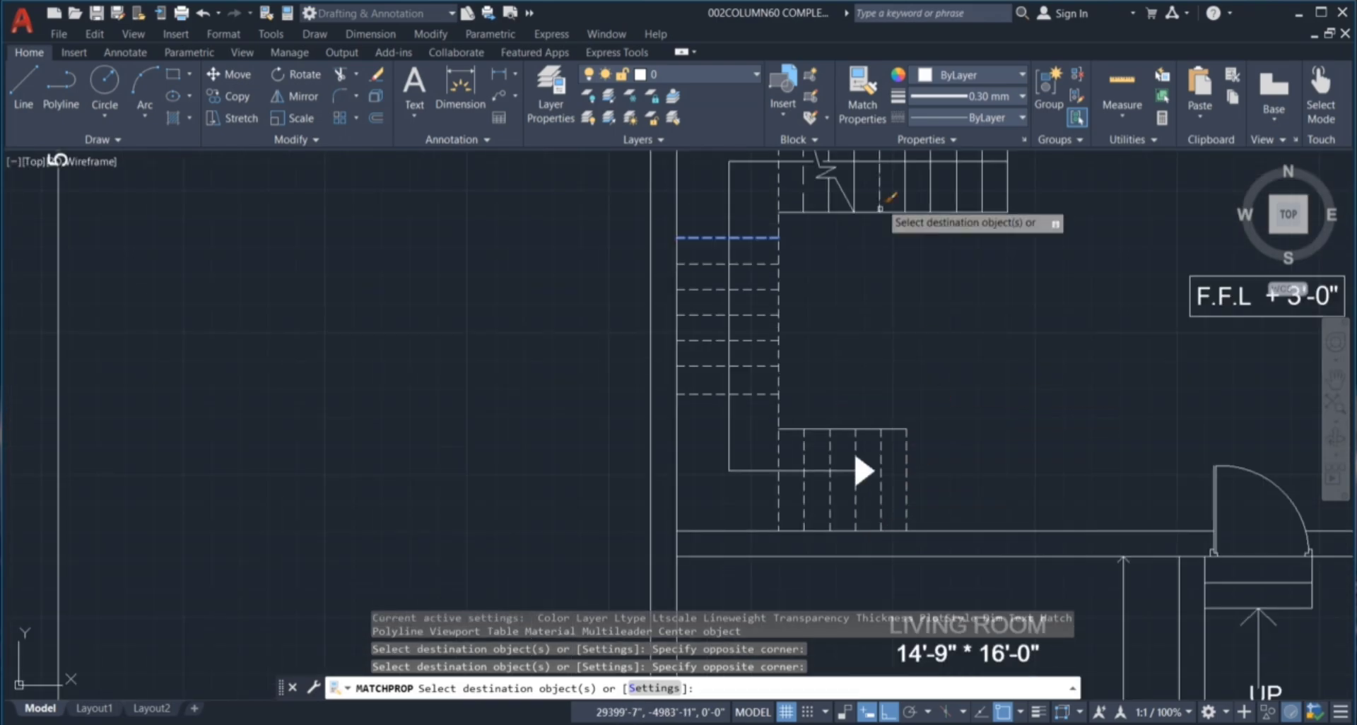
# Apply the matched properties to the two dashed vertical lines beside the break line in the upper flight and finish matching.
pyautogui.scroll(6, 820, 169)
pyautogui.click(787, 258)
pyautogui.click(636, 225)
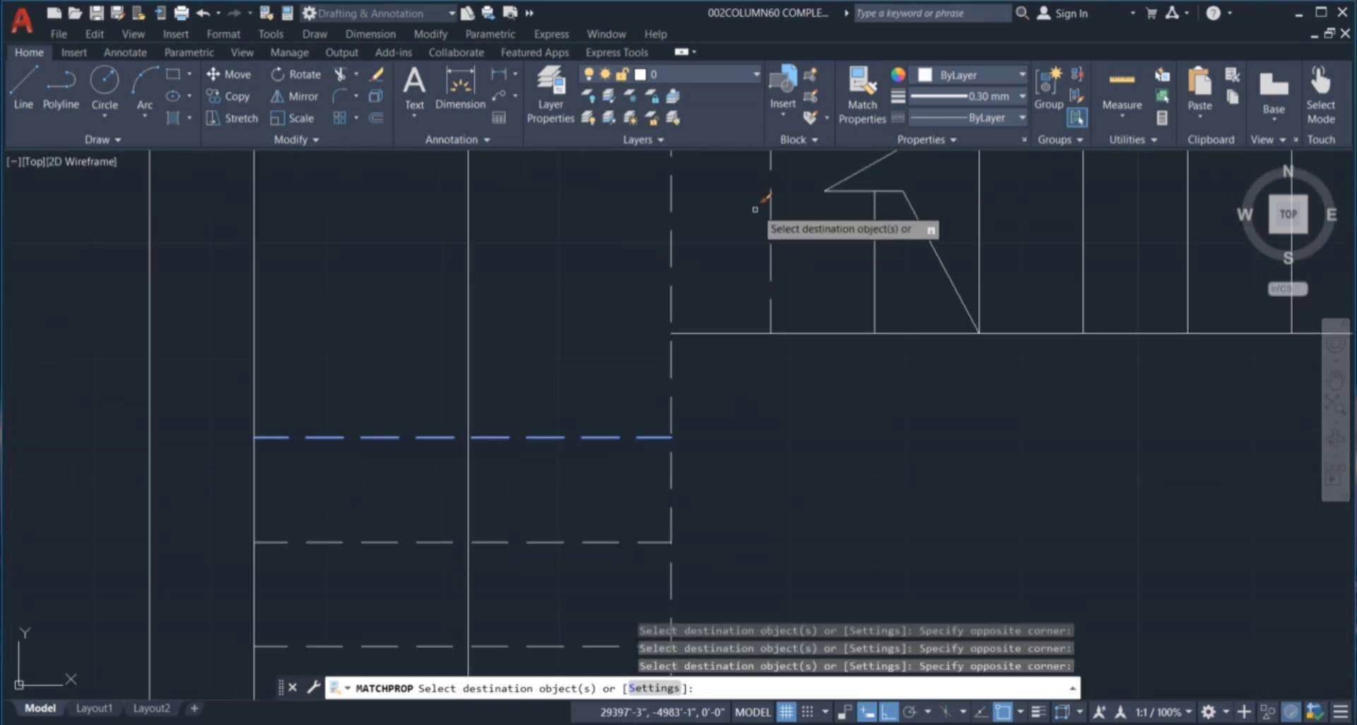
pyautogui.scroll(-3, 777, 332)
pyautogui.press('Escape')
pyautogui.press('Escape')
pyautogui.press('Escape')
pyautogui.press('Escape')
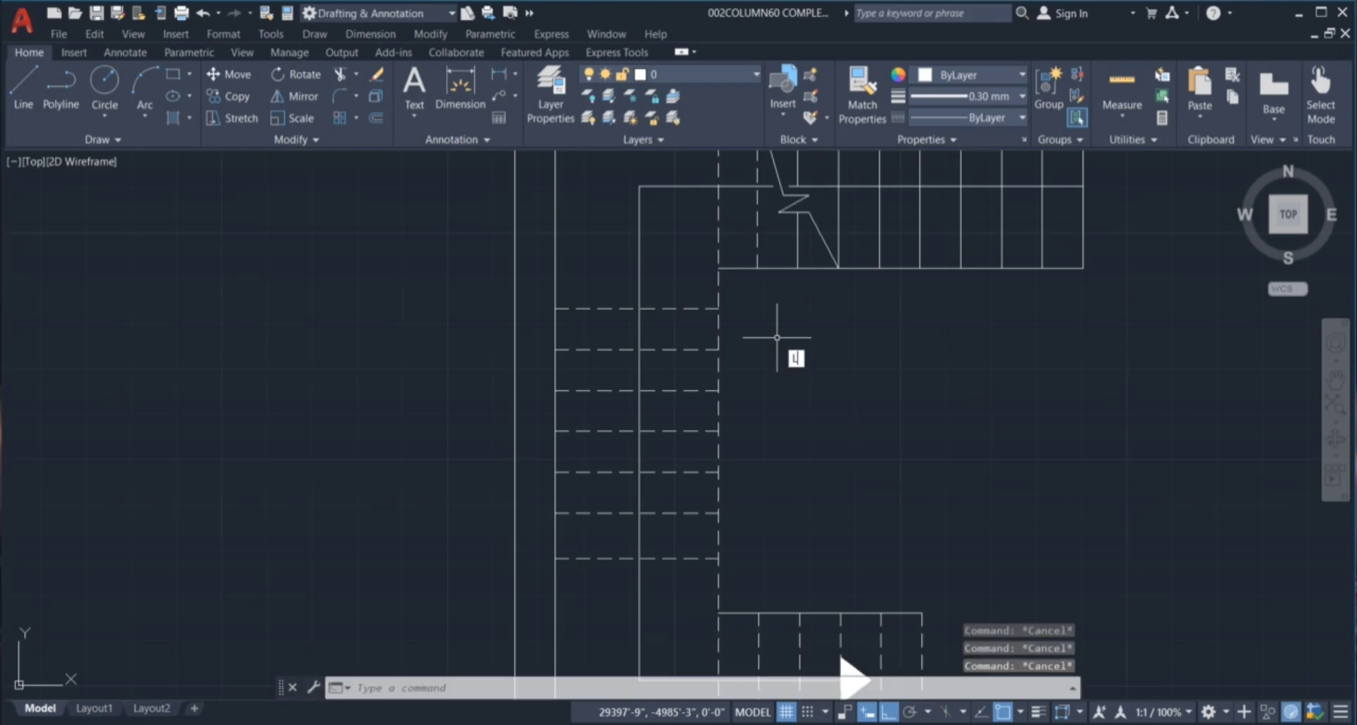
# Draw a vertical line along the middle flight's inner edge, from the upper flight's corner to the lower flight's corner.
pyautogui.write('L')
pyautogui.press('Return')
pyautogui.click(717, 268)
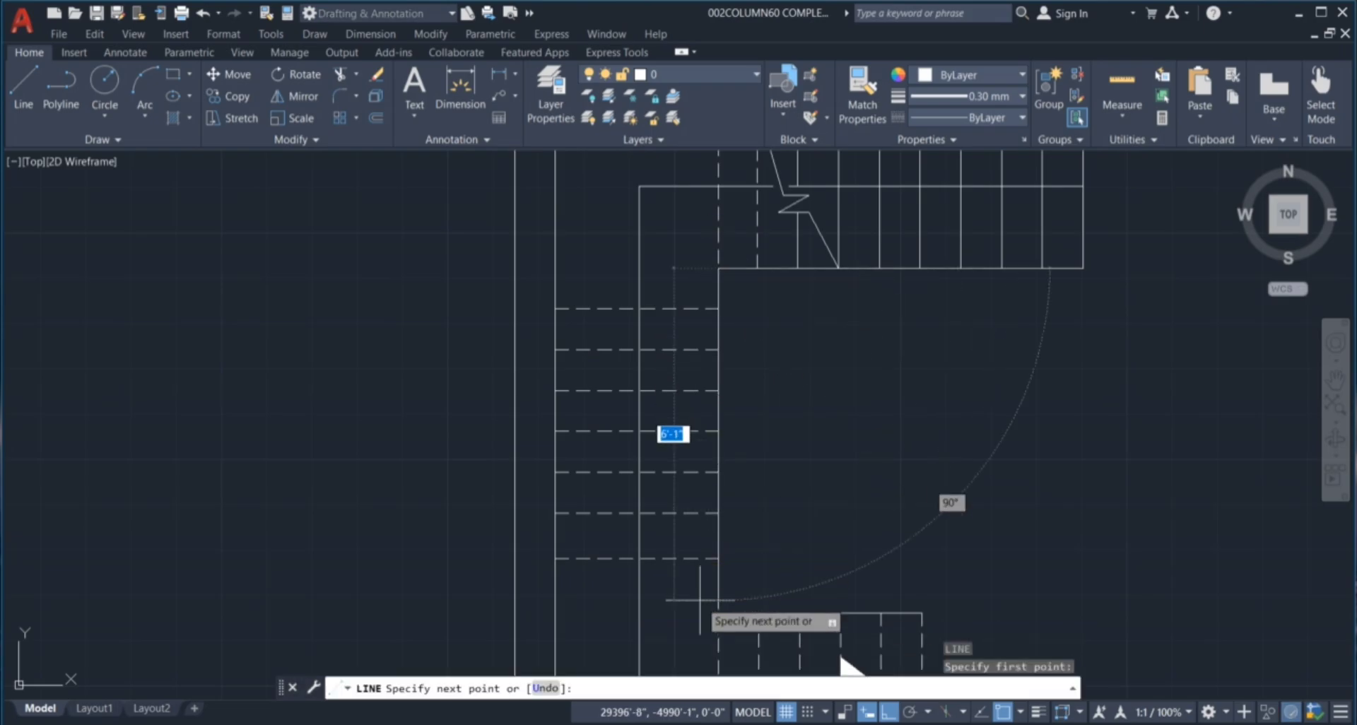
pyautogui.click(718, 612)
pyautogui.press('Escape')
pyautogui.press('Escape')
pyautogui.press('Escape')
# Copy the UP label from the furnished plan's staircase to just beyond the right end of the new staircase's upper flight.
pyautogui.scroll(-3, 807, 395)
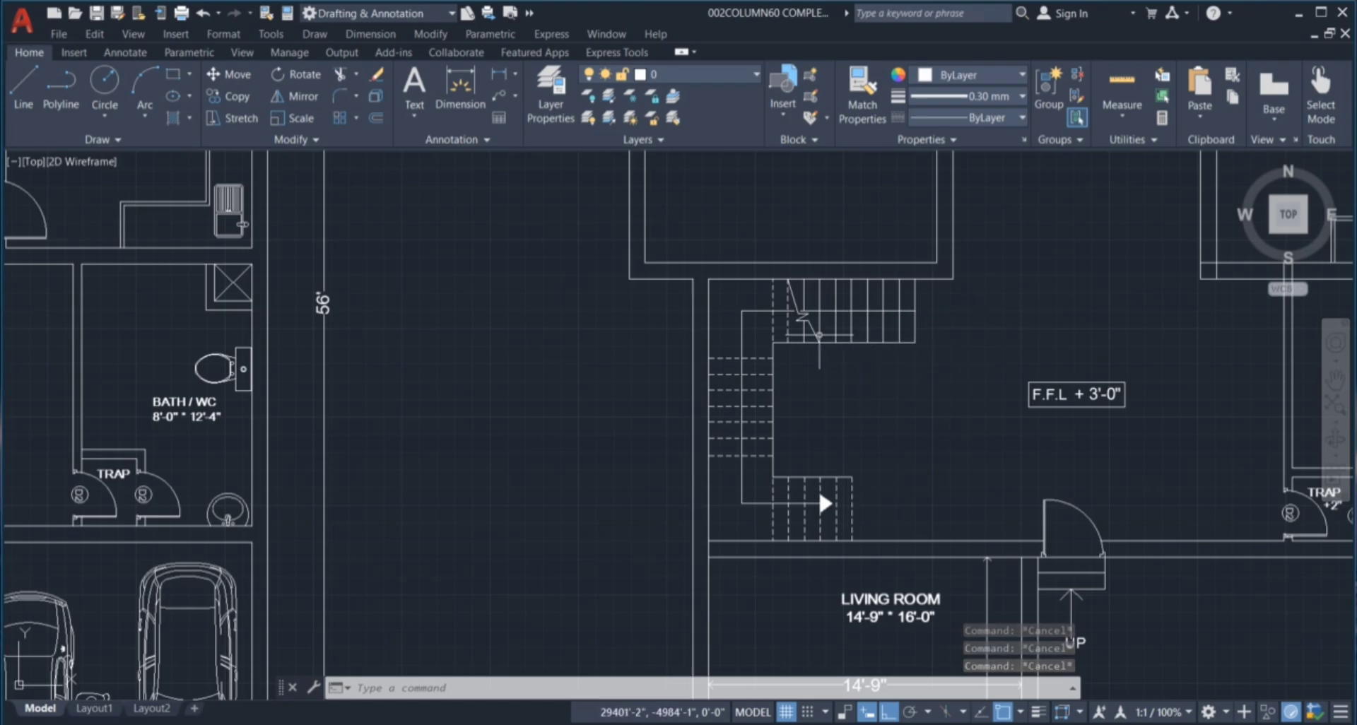
pyautogui.scroll(4, 819, 335)
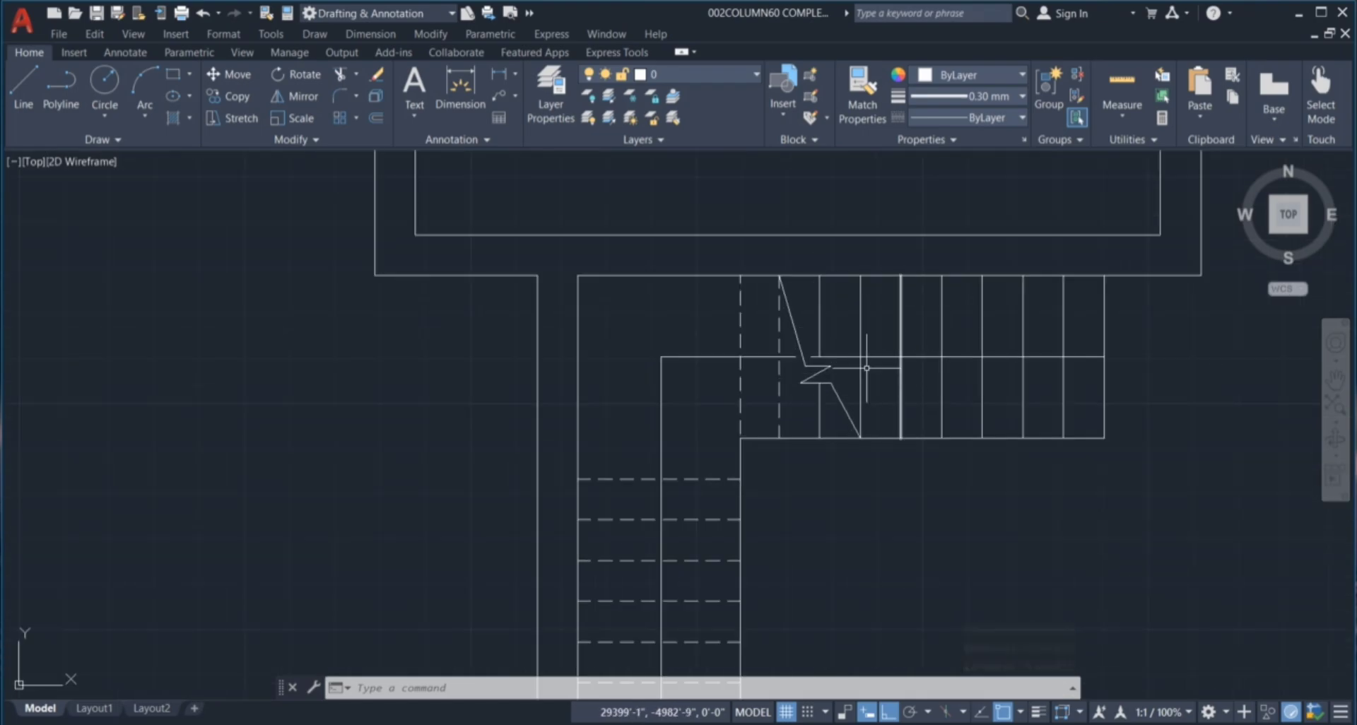
pyautogui.scroll(-2, 866, 367)
pyautogui.scroll(-4, 988, 350)
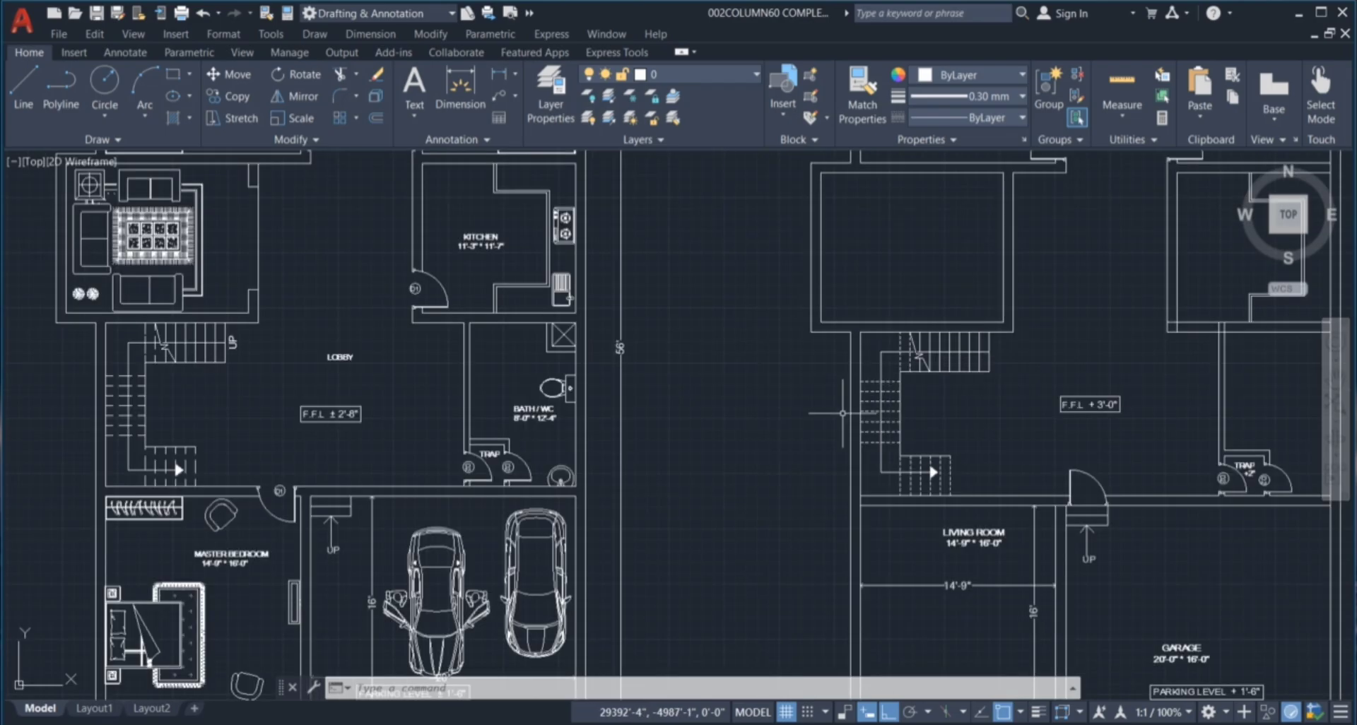
pyautogui.scroll(6, 233, 345)
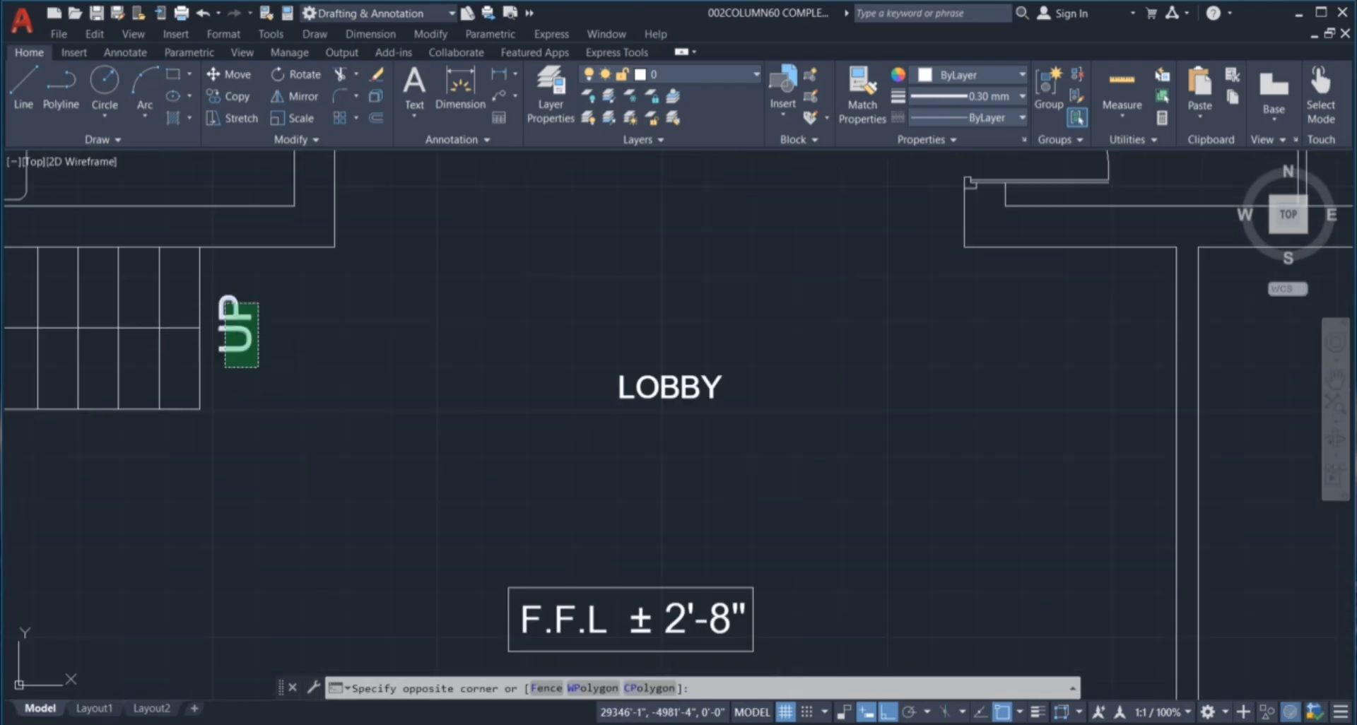
pyautogui.click(225, 302)
pyautogui.write('co')
pyautogui.press('Return')
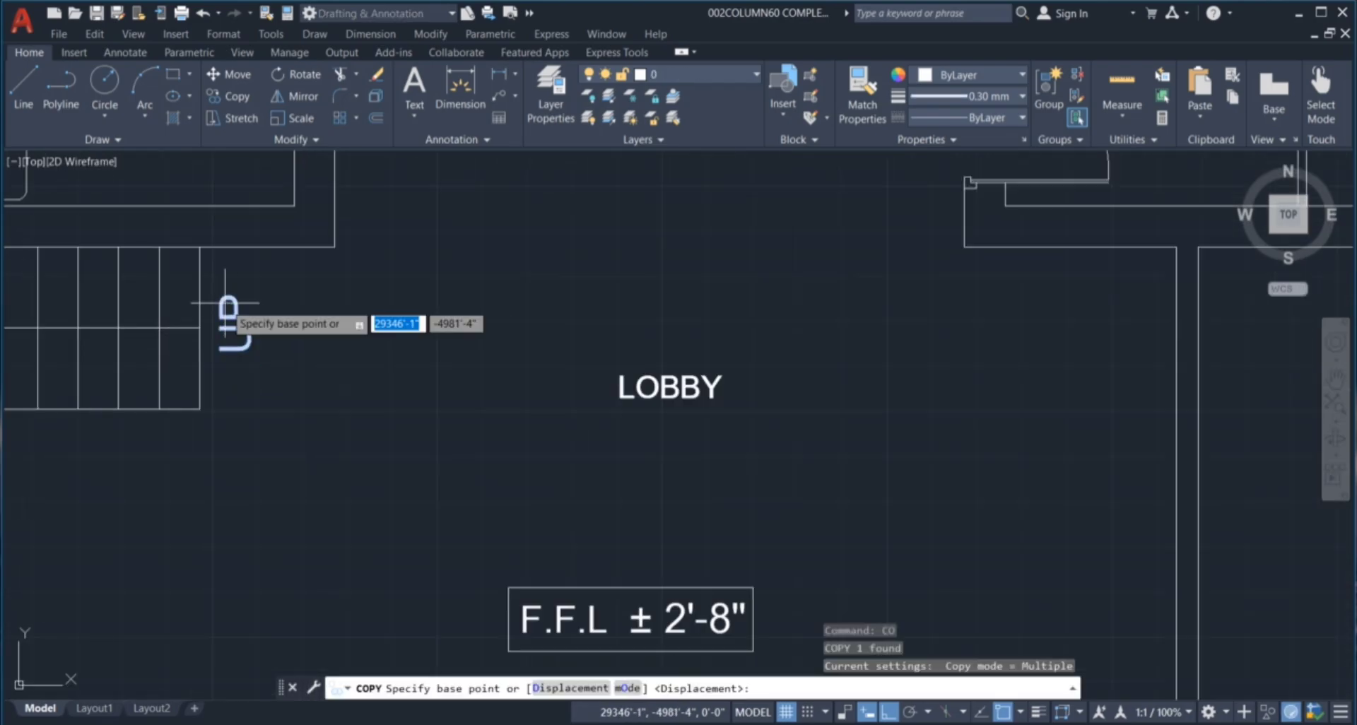
pyautogui.click(225, 304)
pyautogui.scroll(-4, 150, 276)
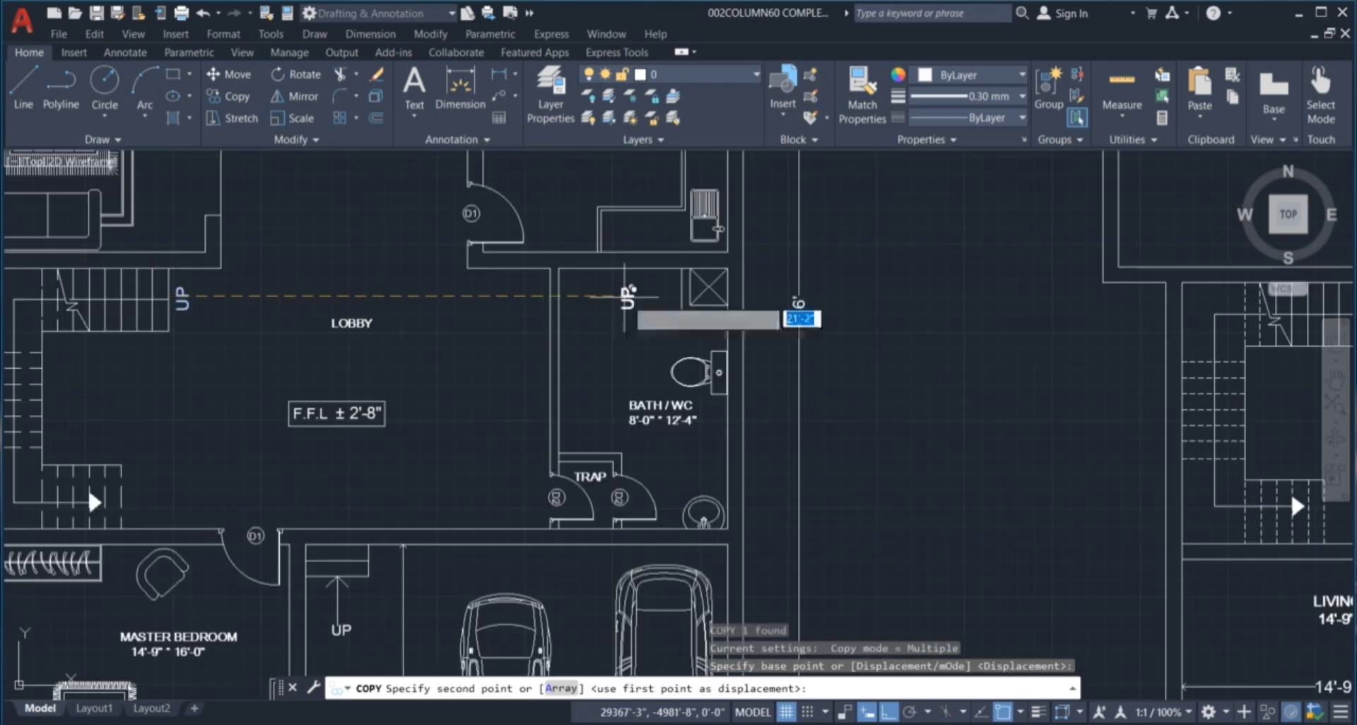
pyautogui.scroll(-4, 707, 302)
pyautogui.scroll(7, 795, 404)
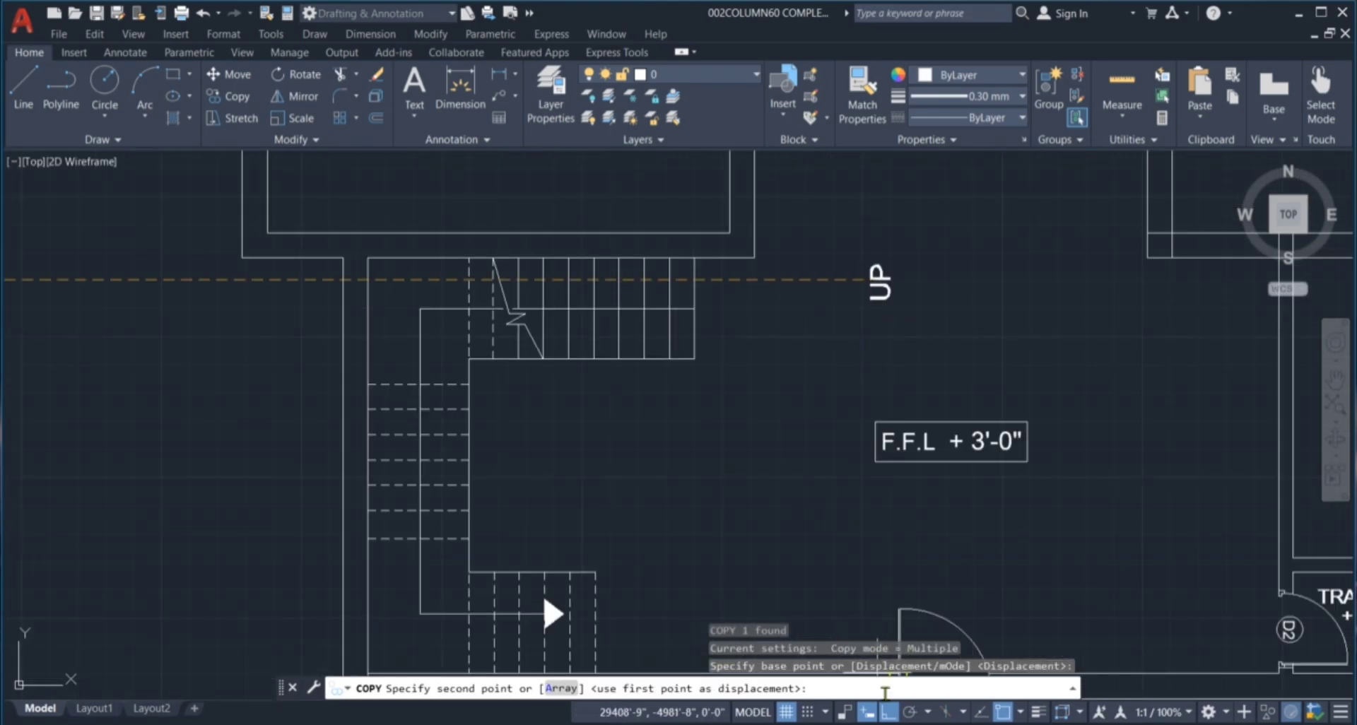
pyautogui.scroll(5, 658, 283)
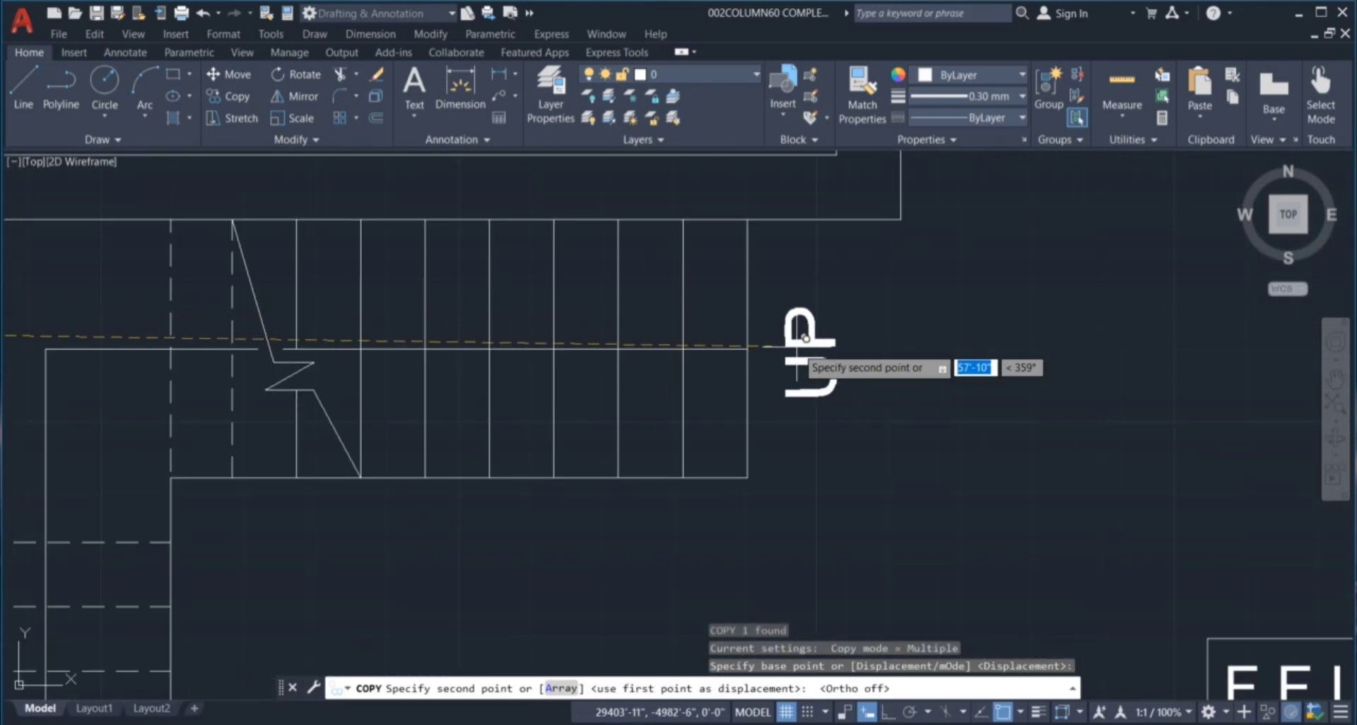
pyautogui.scroll(-6, 784, 329)
pyautogui.click(795, 321)
pyautogui.press('Escape')
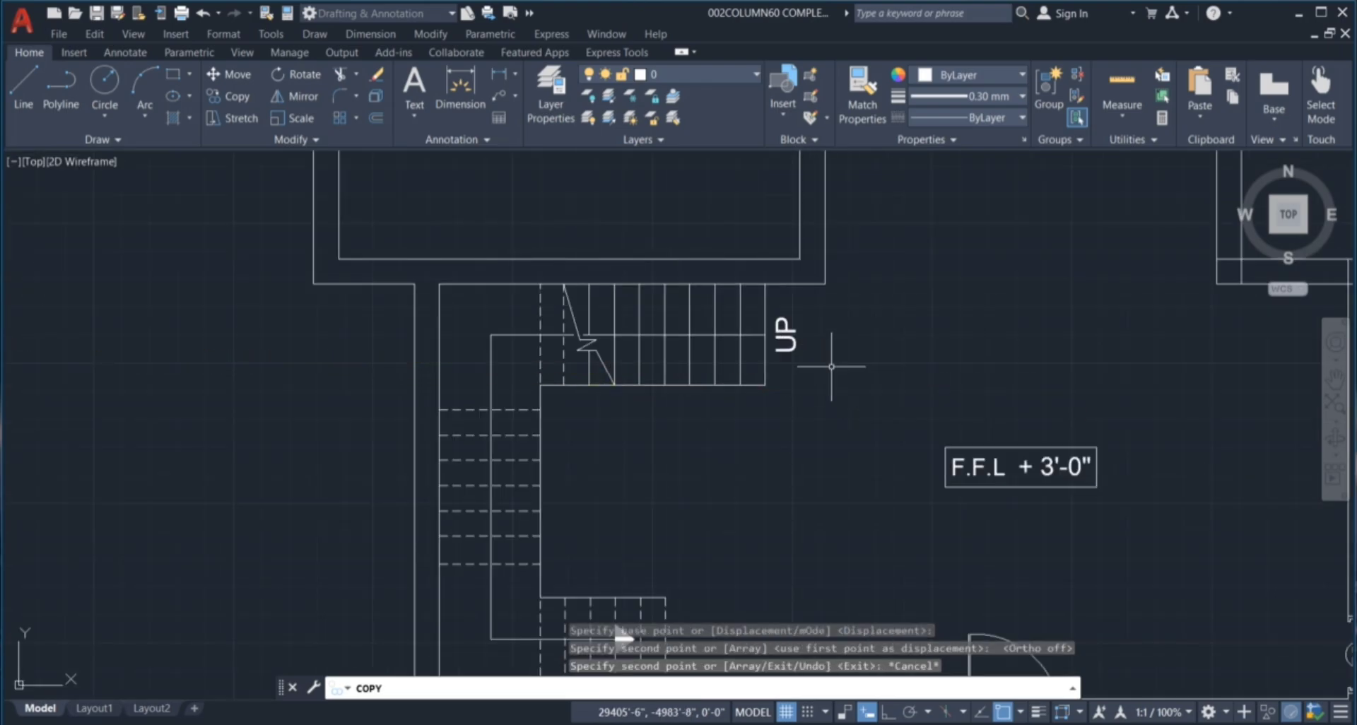
pyautogui.scroll(-3, 798, 321)
pyautogui.press('Escape')
pyautogui.press('Escape')
pyautogui.press('Escape')
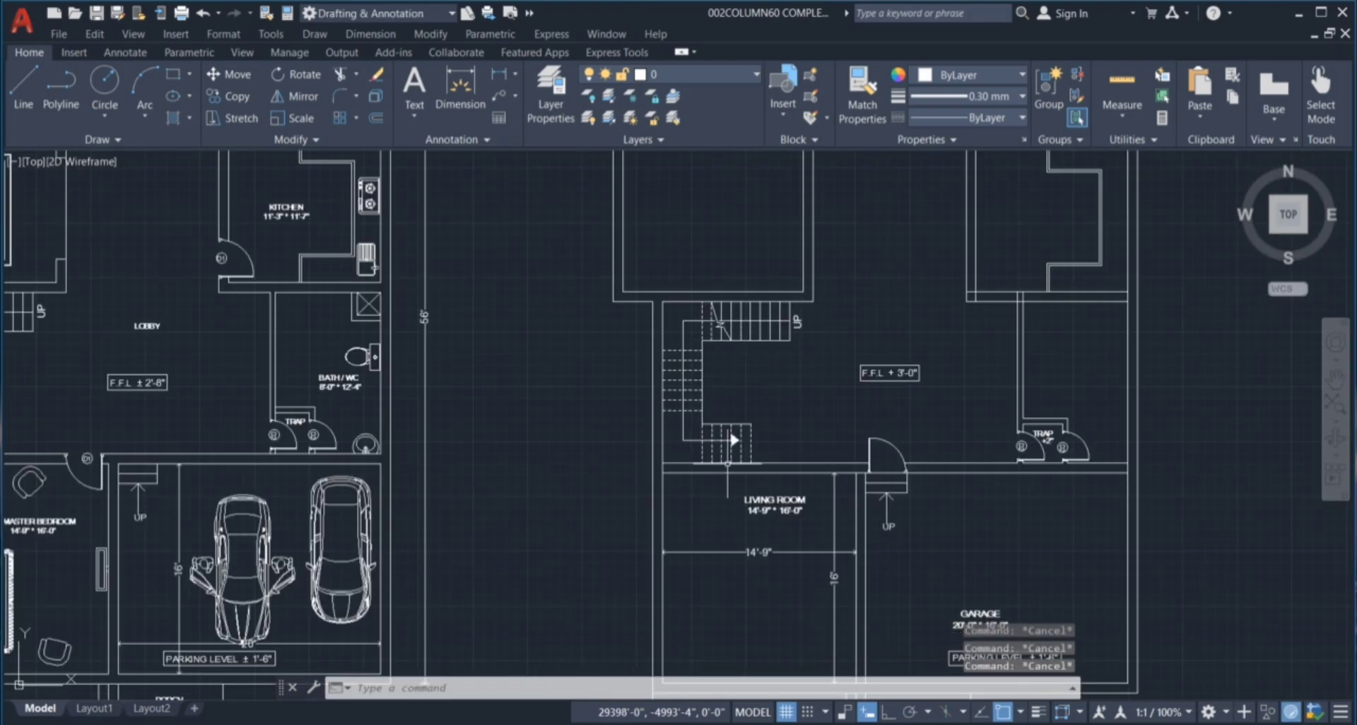
# Examine the crossed square in the corner of the 8'-0" * 6'-7" BATH / WC in the furnished plan.
pyautogui.scroll(-2, 749, 504)
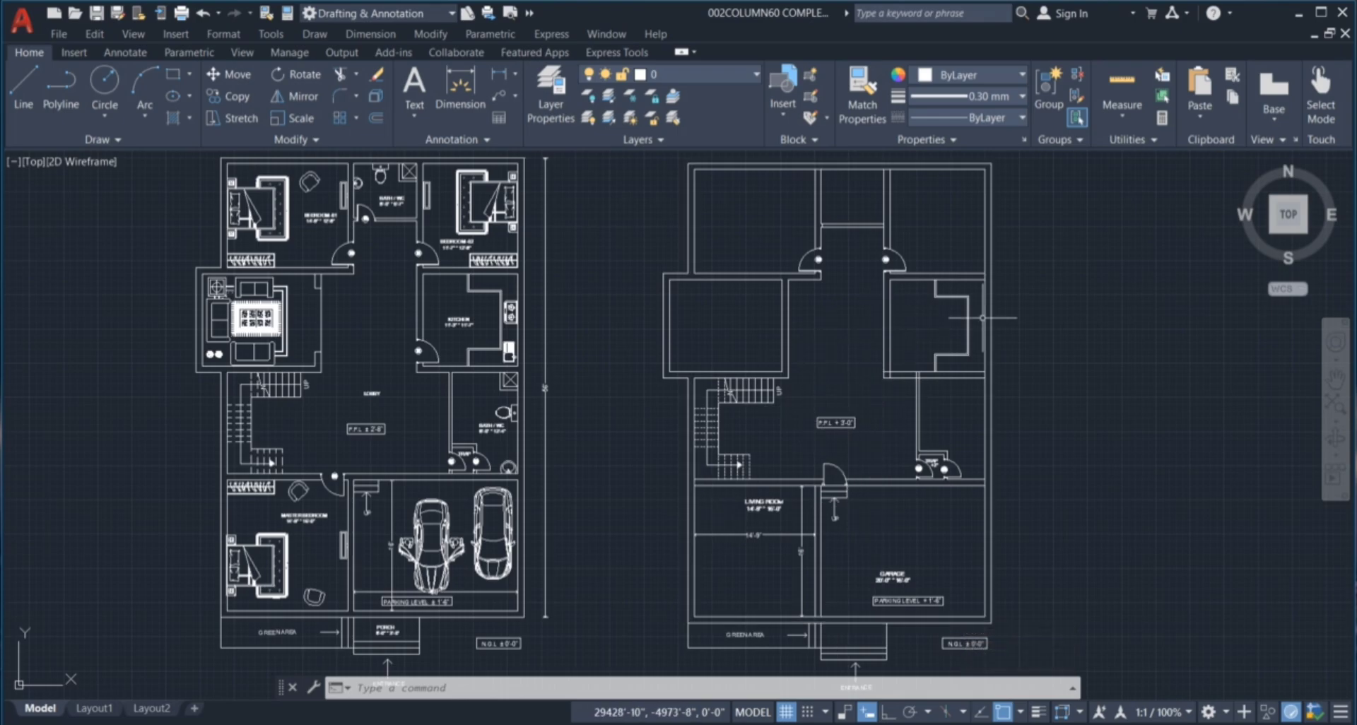
pyautogui.scroll(2, 716, 167)
pyautogui.click(699, 215)
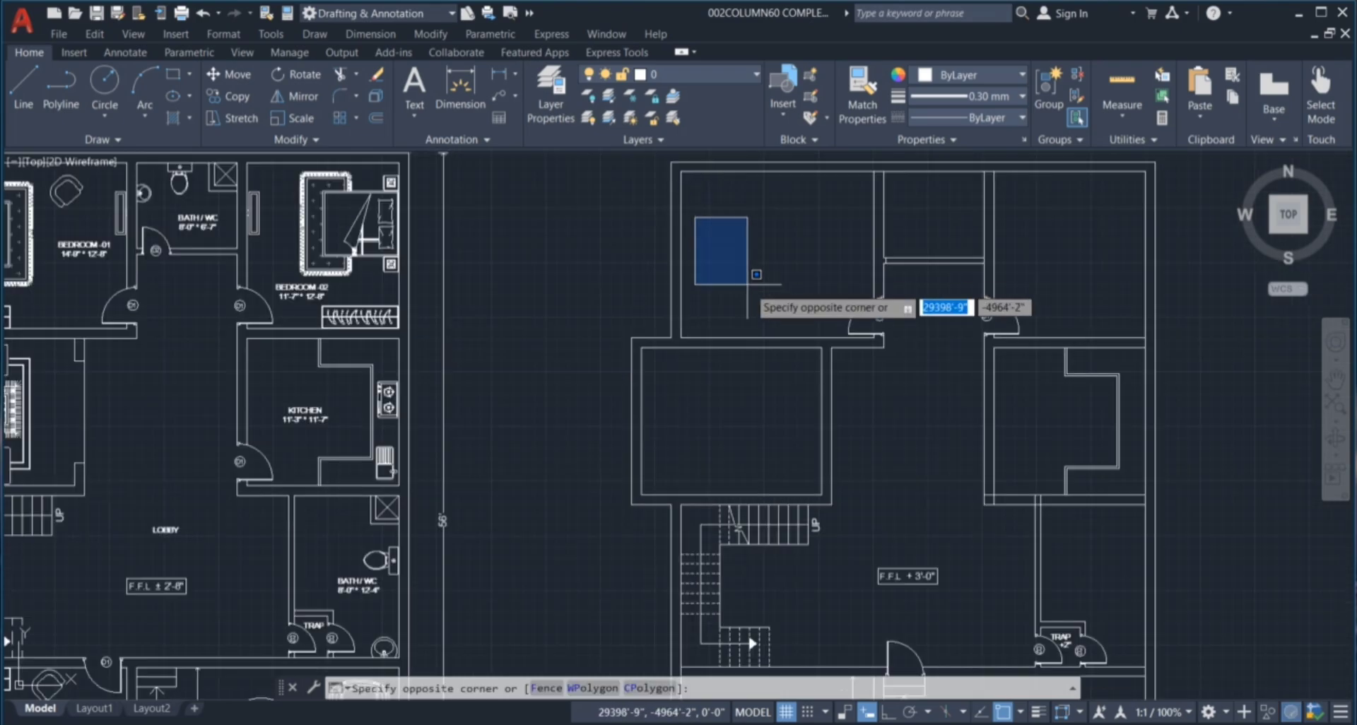
pyautogui.scroll(-2, 989, 311)
pyautogui.scroll(2, 445, 228)
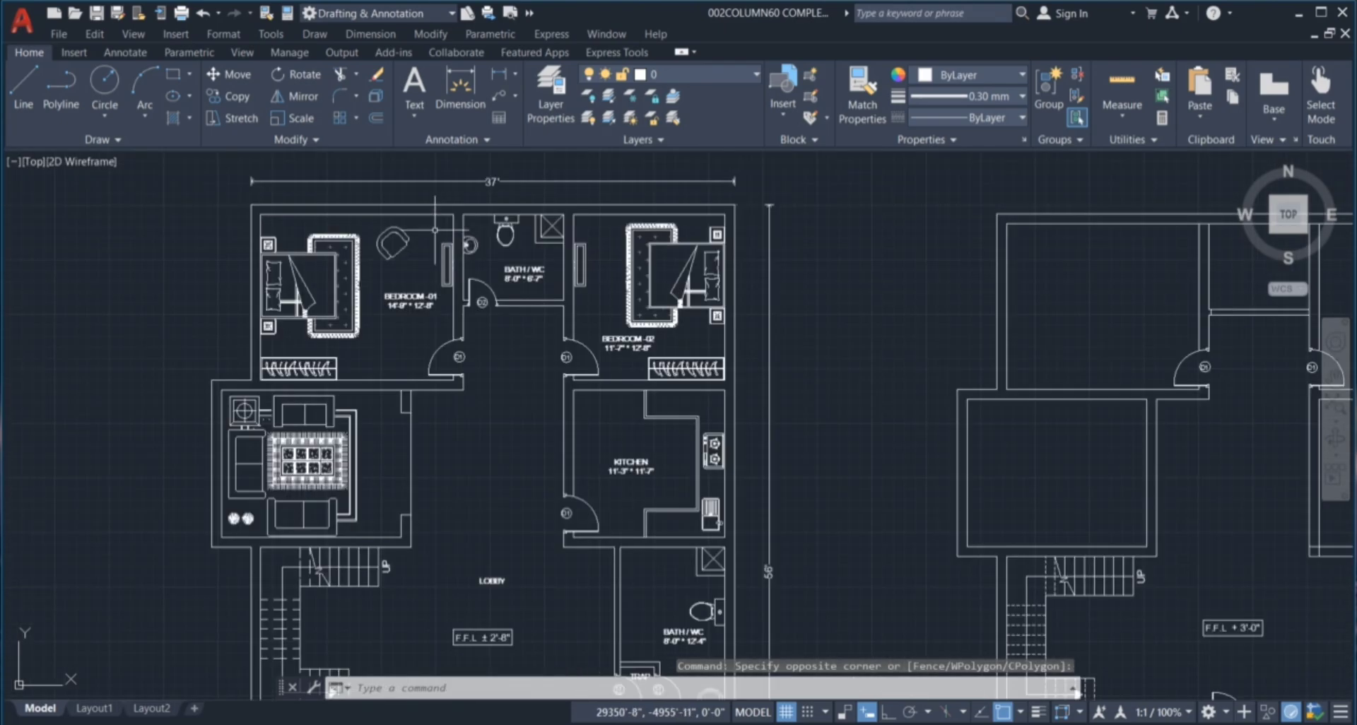
pyautogui.scroll(5, 549, 225)
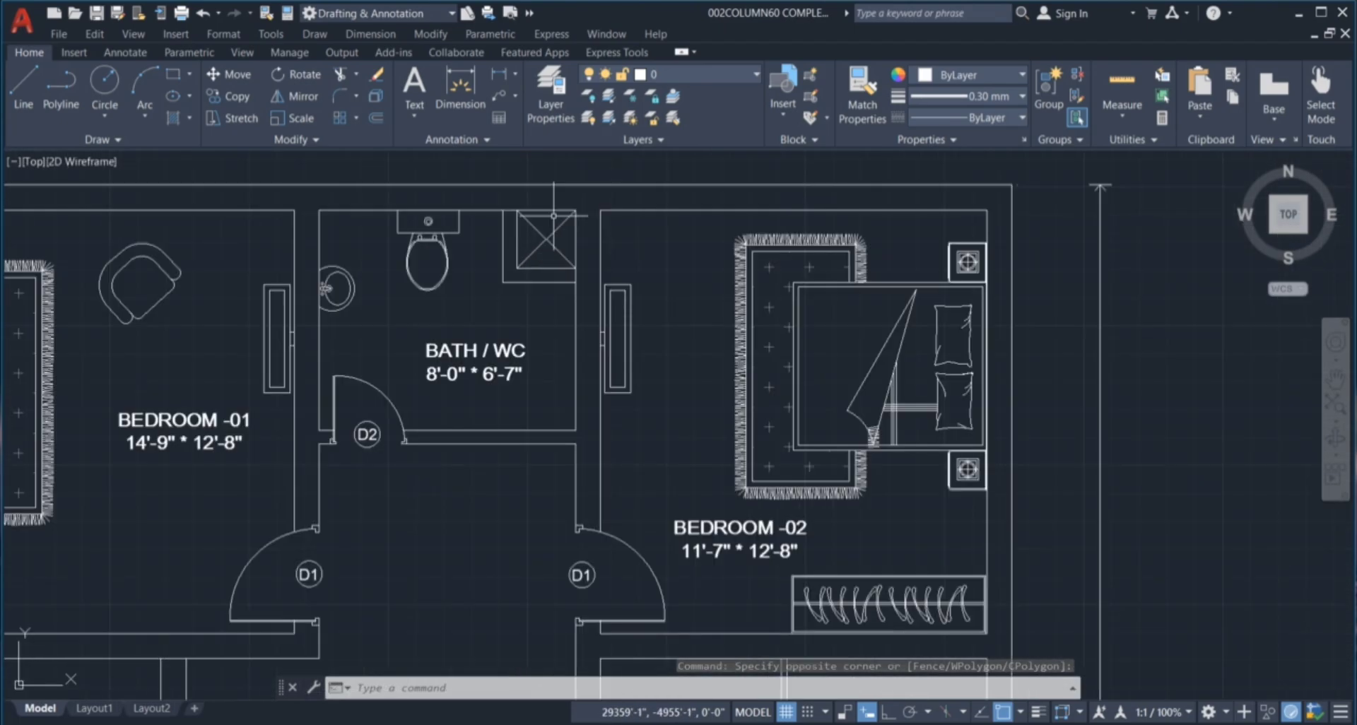
pyautogui.scroll(3, 549, 240)
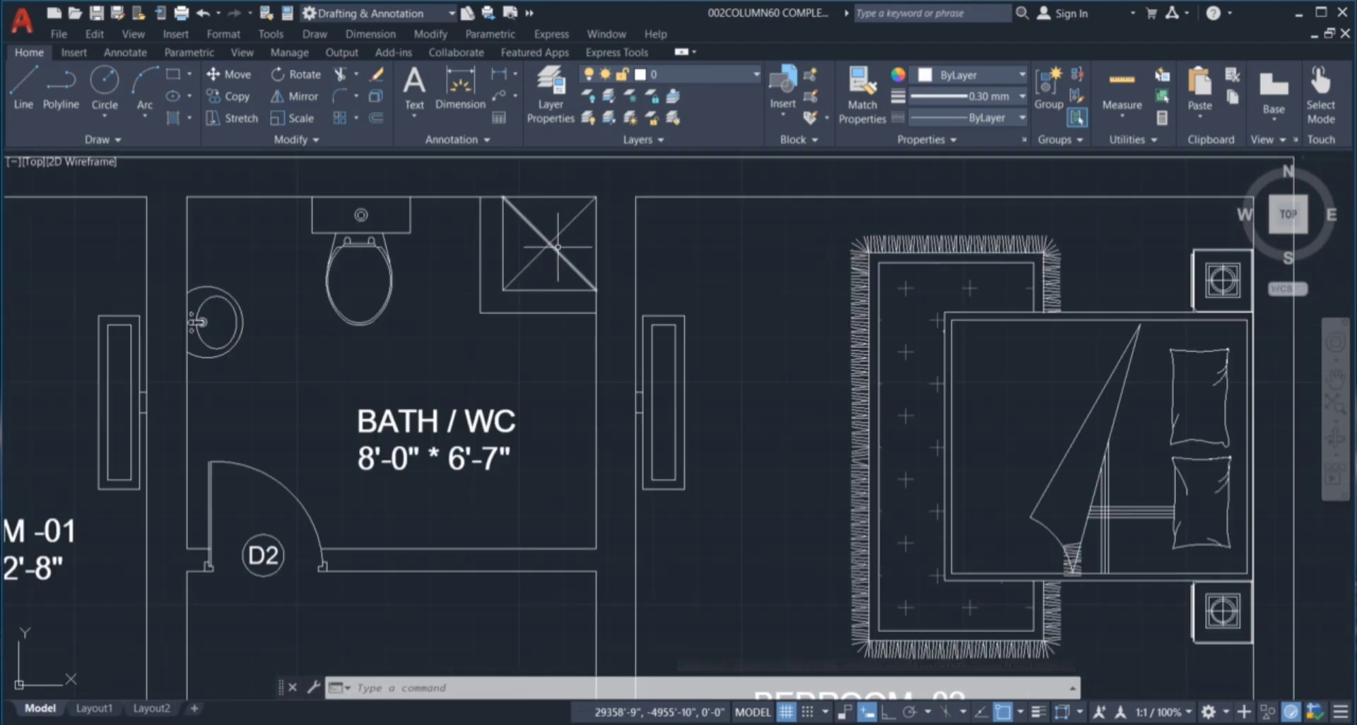
pyautogui.scroll(-3, 514, 303)
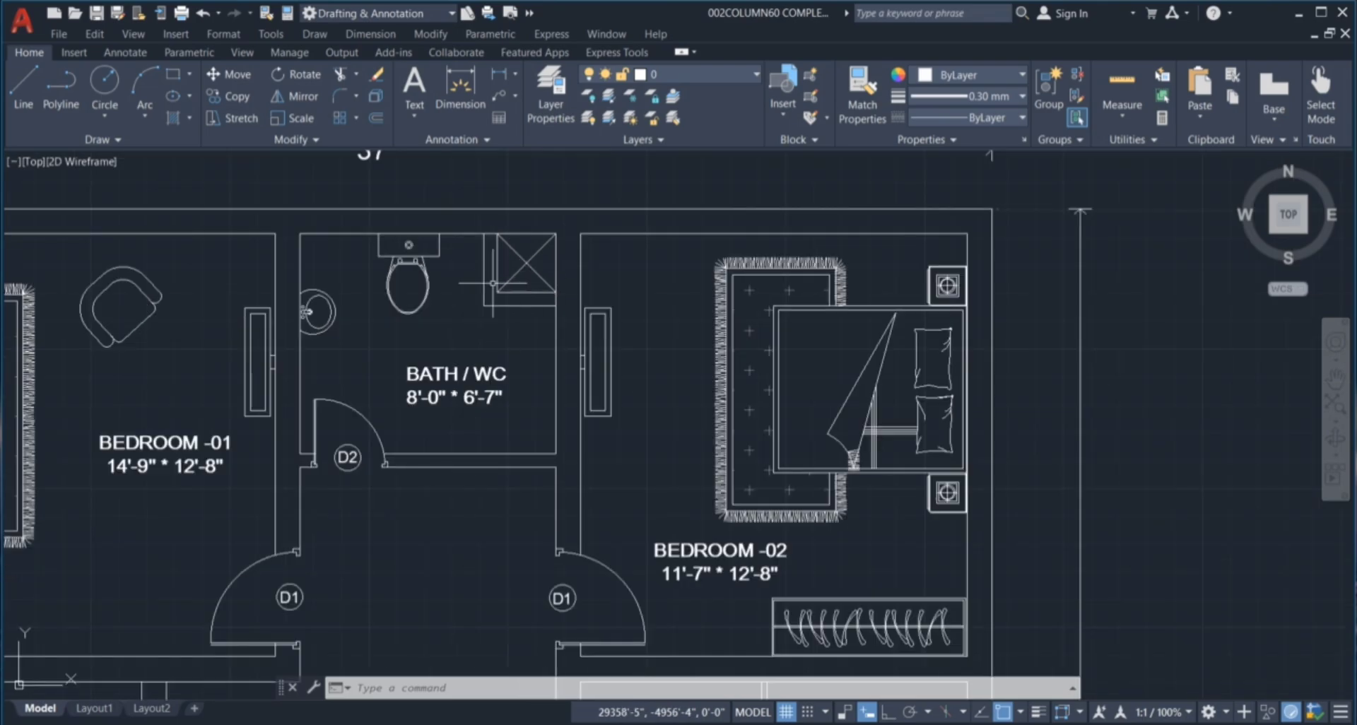
pyautogui.scroll(-10, 465, 367)
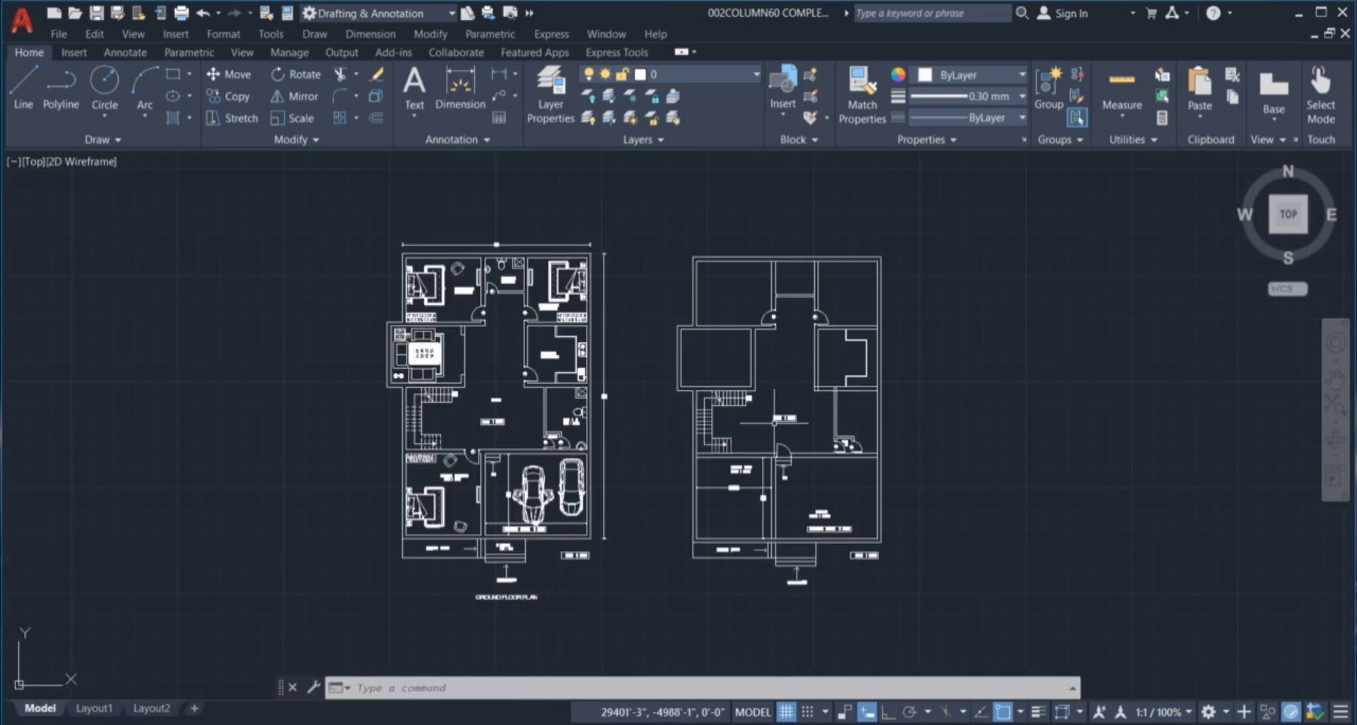
# Offset the outer wall's inner line and the upper wall's lower line 1'9" into the room above the TRAP in the unfurnished plan.
pyautogui.scroll(3, 876, 388)
pyautogui.scroll(3, 875, 388)
pyautogui.scroll(3, 887, 408)
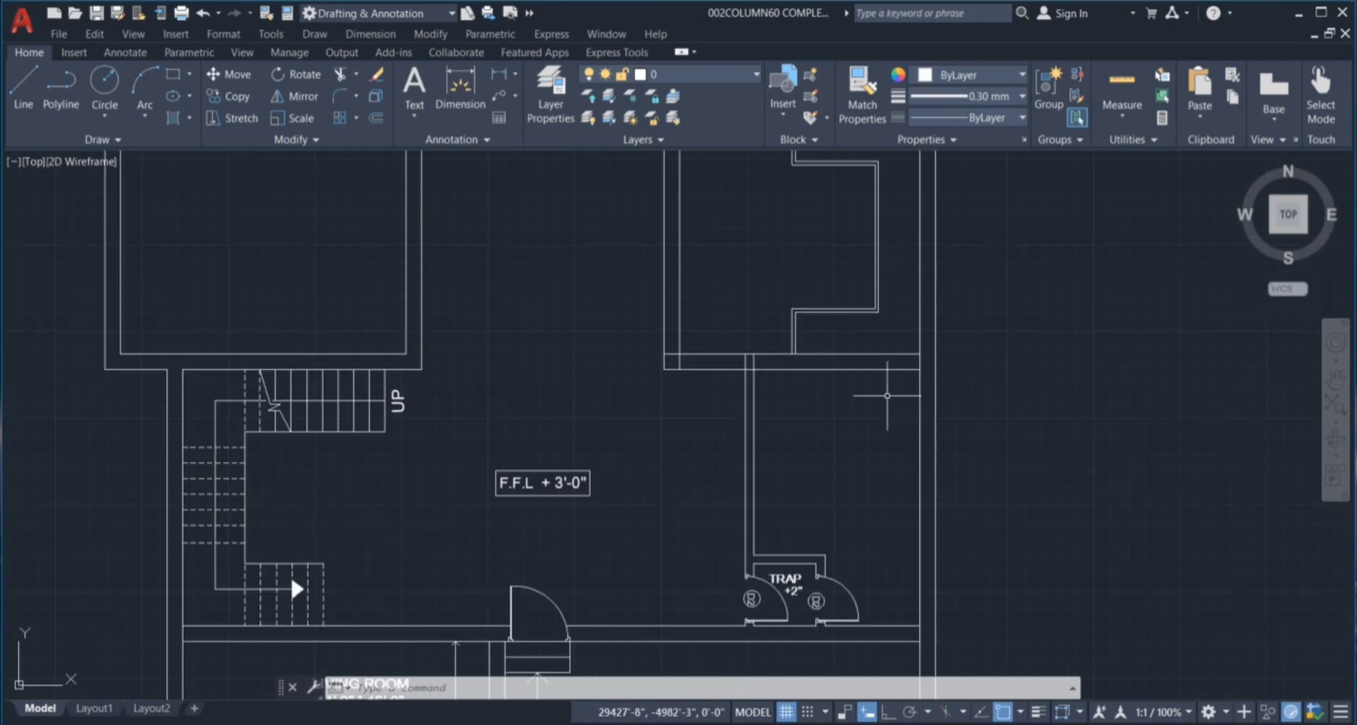
pyautogui.press('Return')
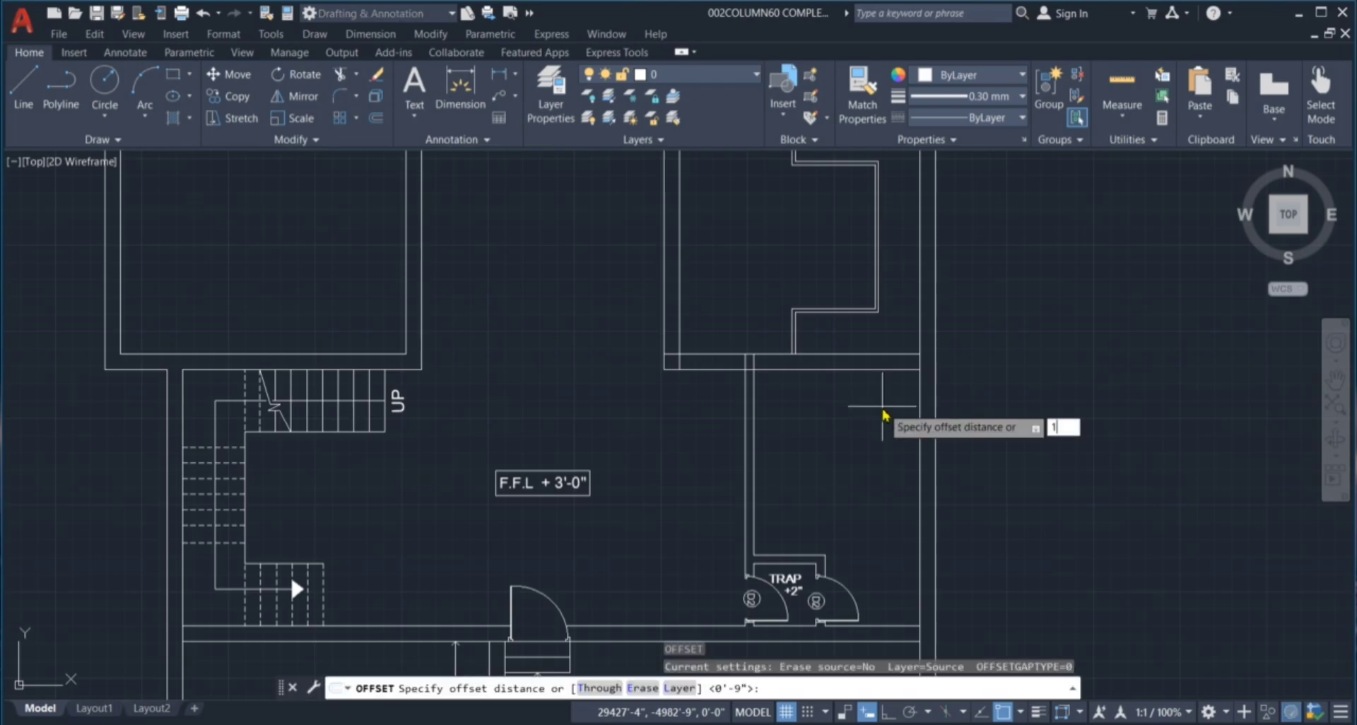
pyautogui.press('Return')
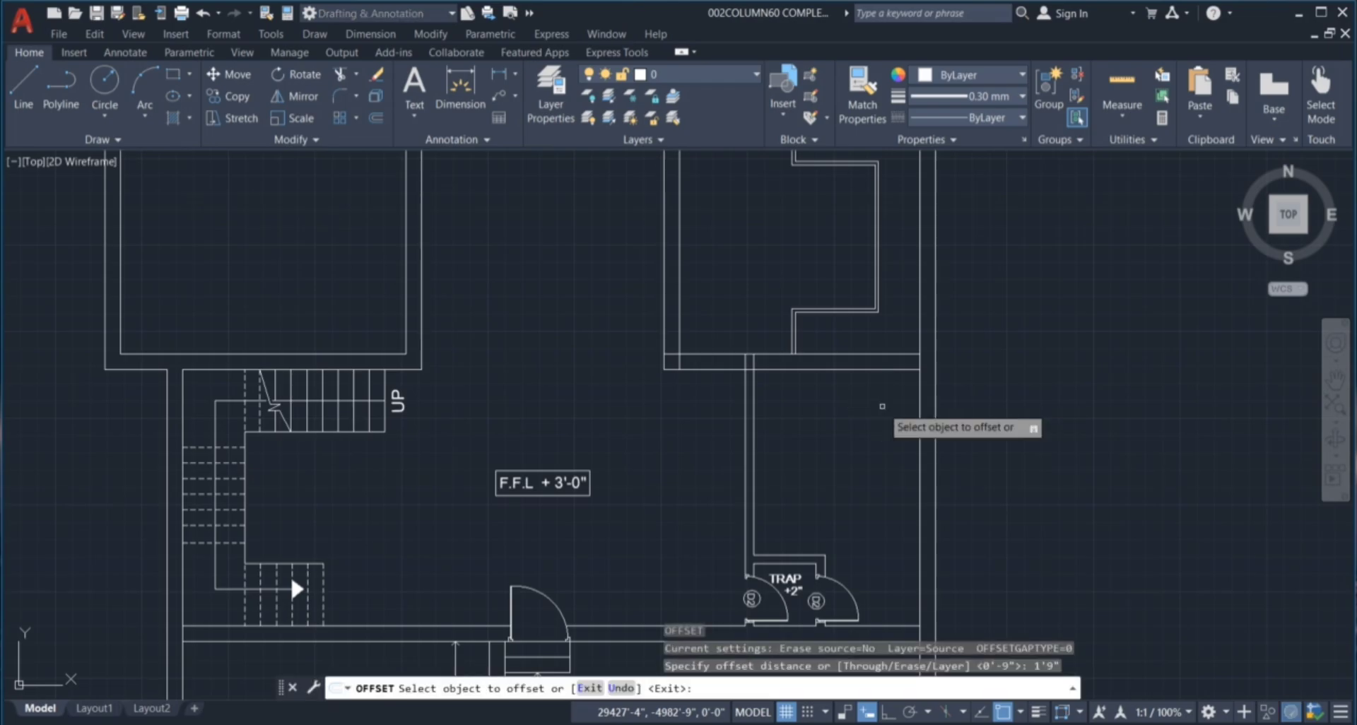
pyautogui.scroll(2, 888, 406)
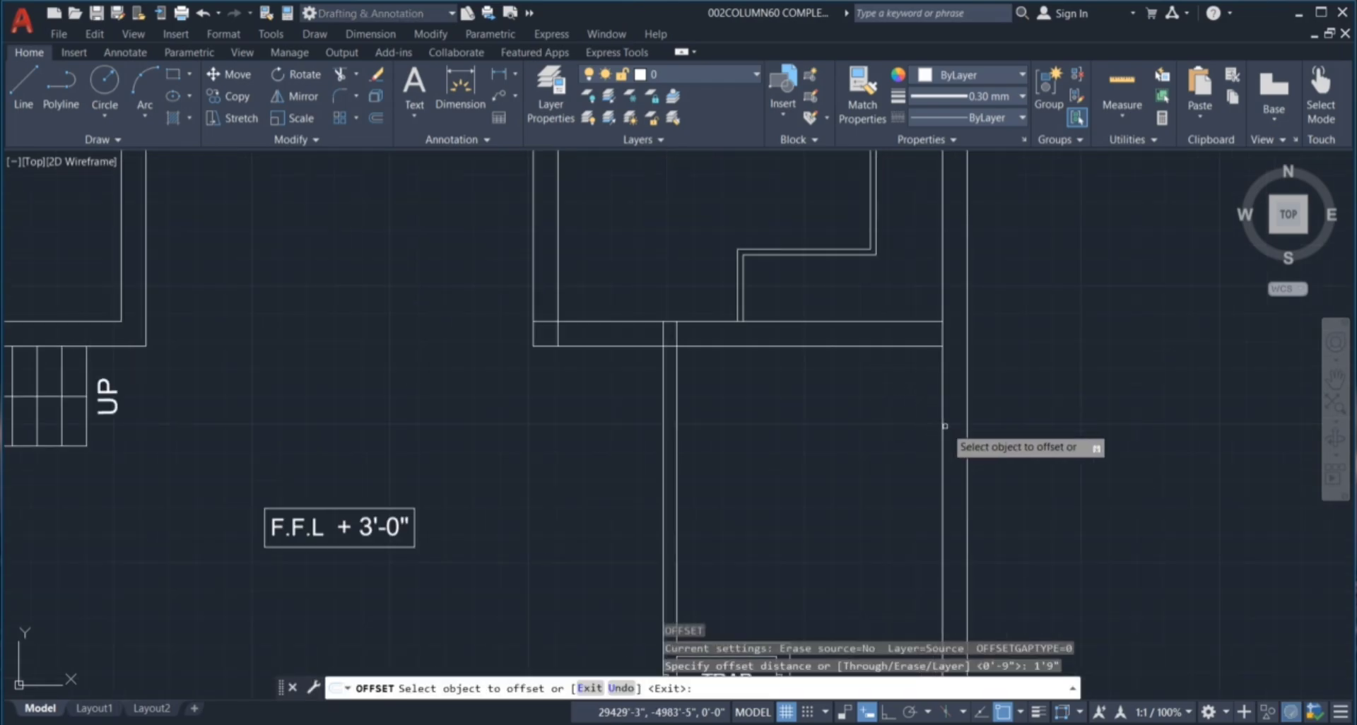
pyautogui.click(942, 385)
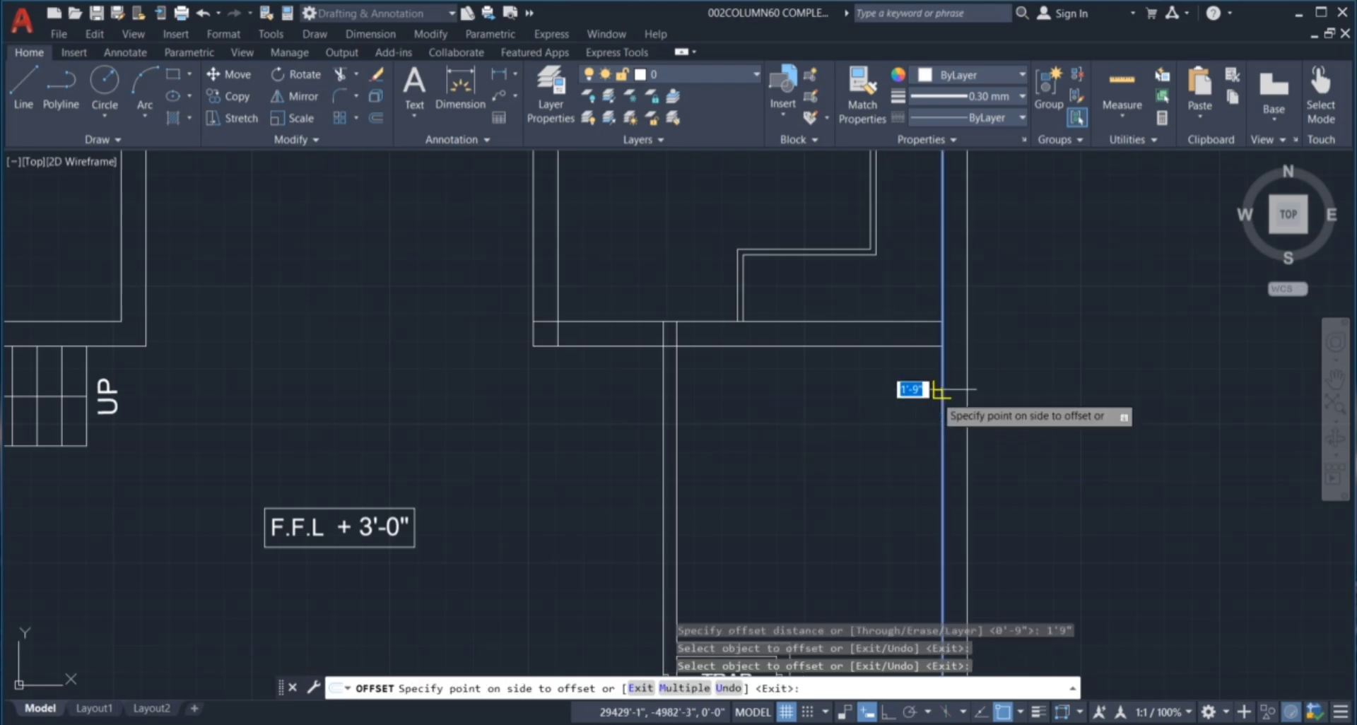
pyautogui.click(909, 387)
pyautogui.click(911, 345)
pyautogui.click(910, 435)
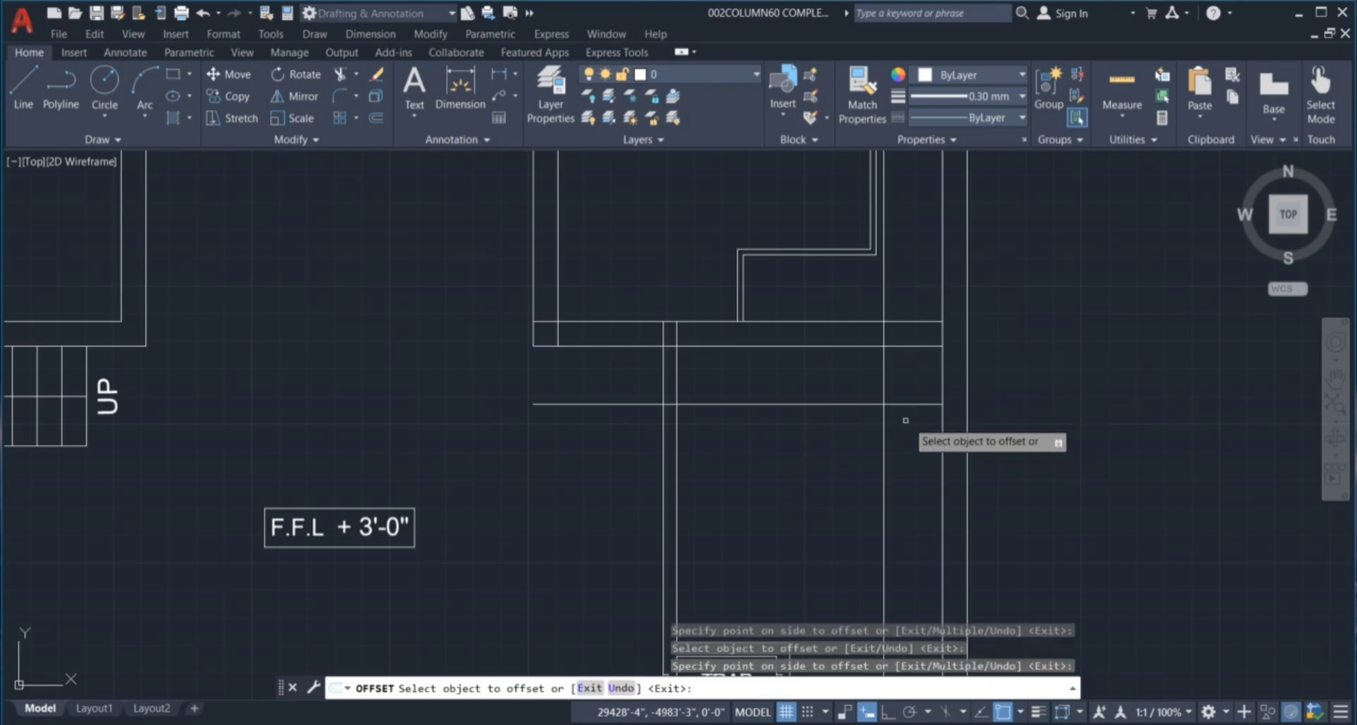
pyautogui.press('Escape')
pyautogui.press('Escape')
pyautogui.press('Escape')
pyautogui.press('Escape')
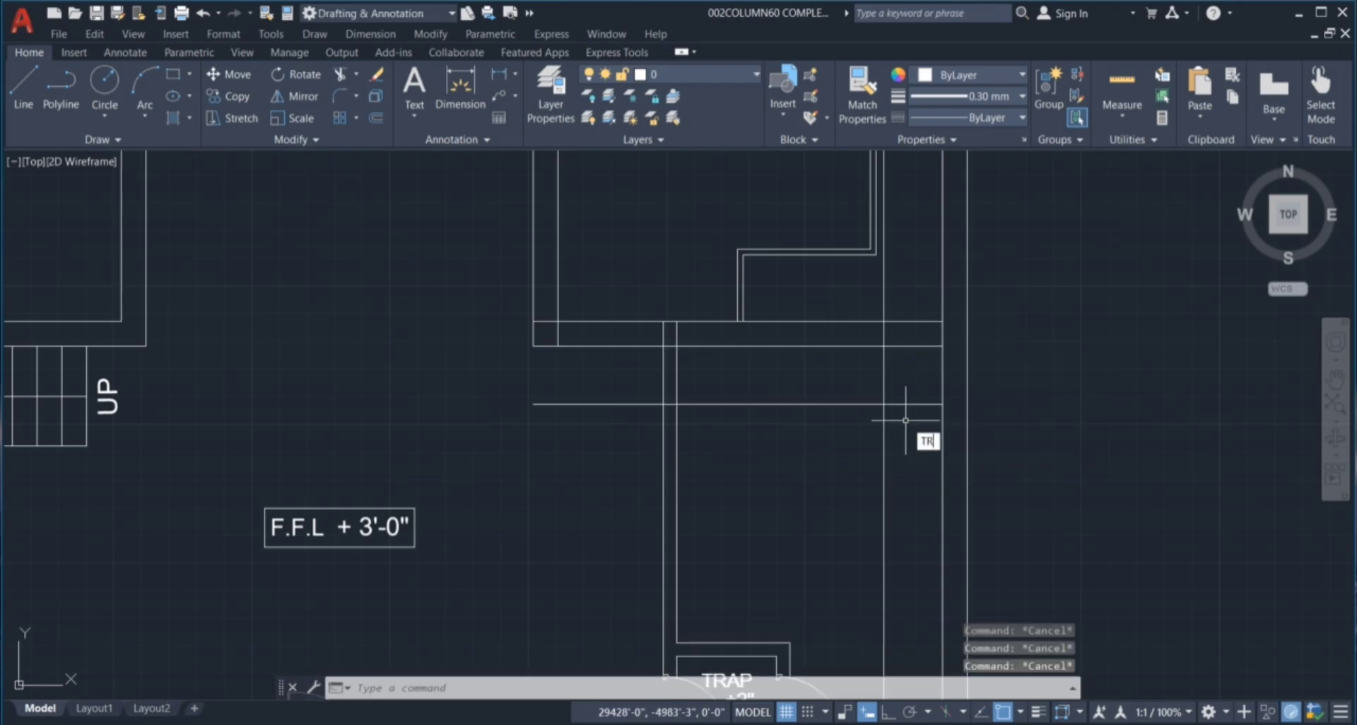
# Trim the two offset lines so they enclose a square in the room's upper-right corner.
pyautogui.write('TR')
pyautogui.press('Return')
pyautogui.scroll(5, 906, 337)
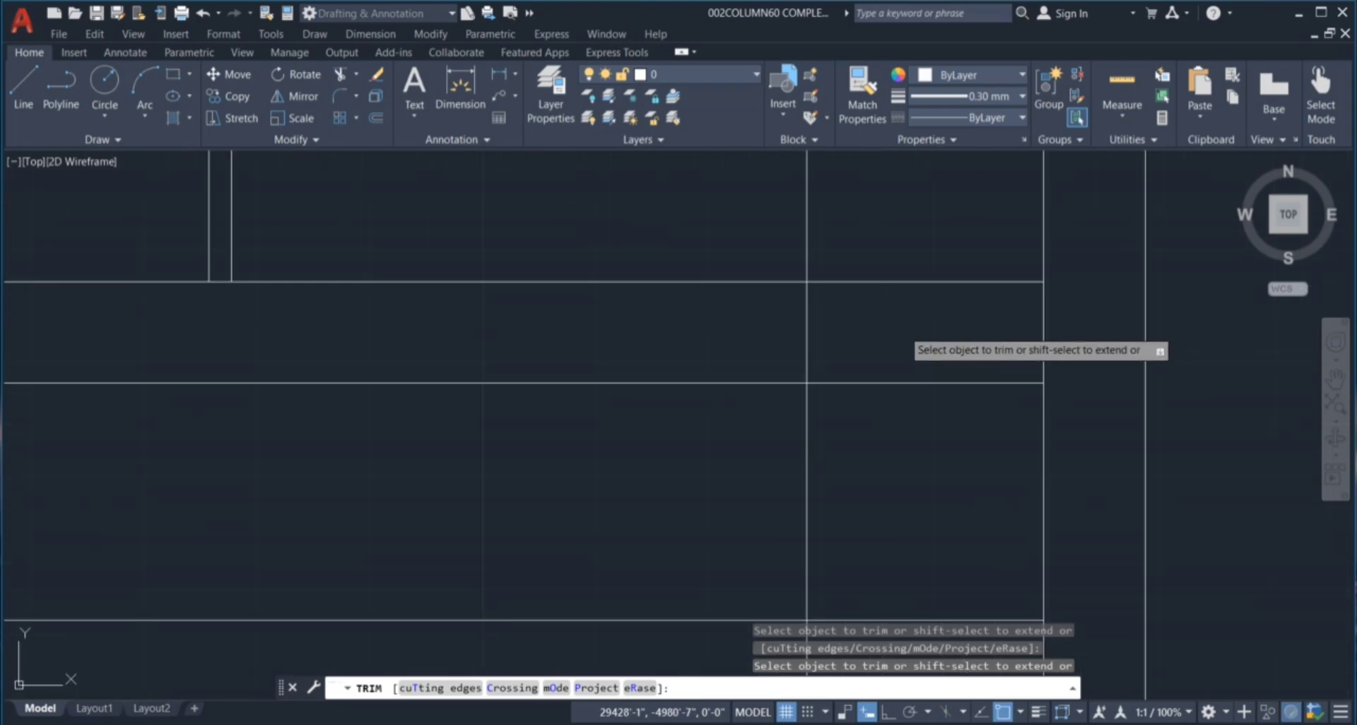
pyautogui.click(905, 337)
pyautogui.click(776, 350)
pyautogui.press('Return')
pyautogui.scroll(-4, 822, 301)
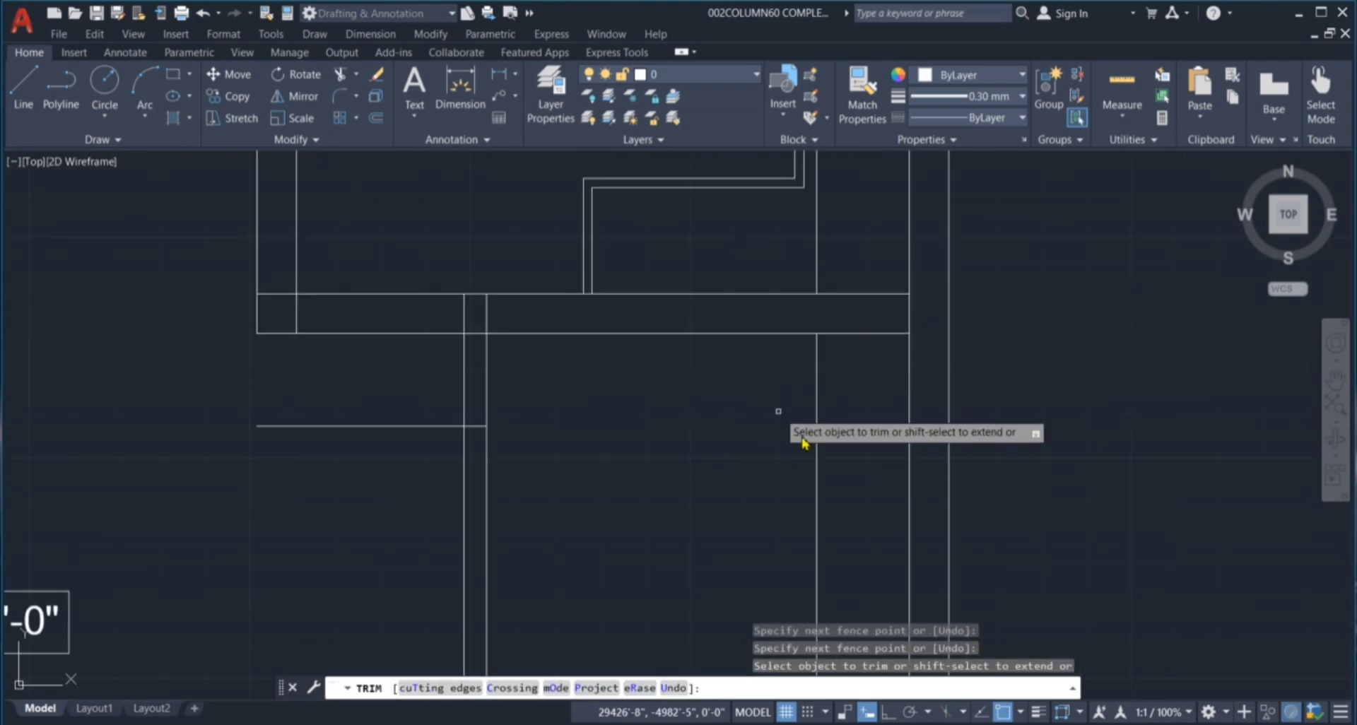
pyautogui.click(803, 443)
pyautogui.click(848, 480)
pyautogui.press('Return')
pyautogui.press('Escape')
# Delete the leftover vertical piece above the wall and the leftover horizontal piece beyond the partition.
pyautogui.click(832, 268)
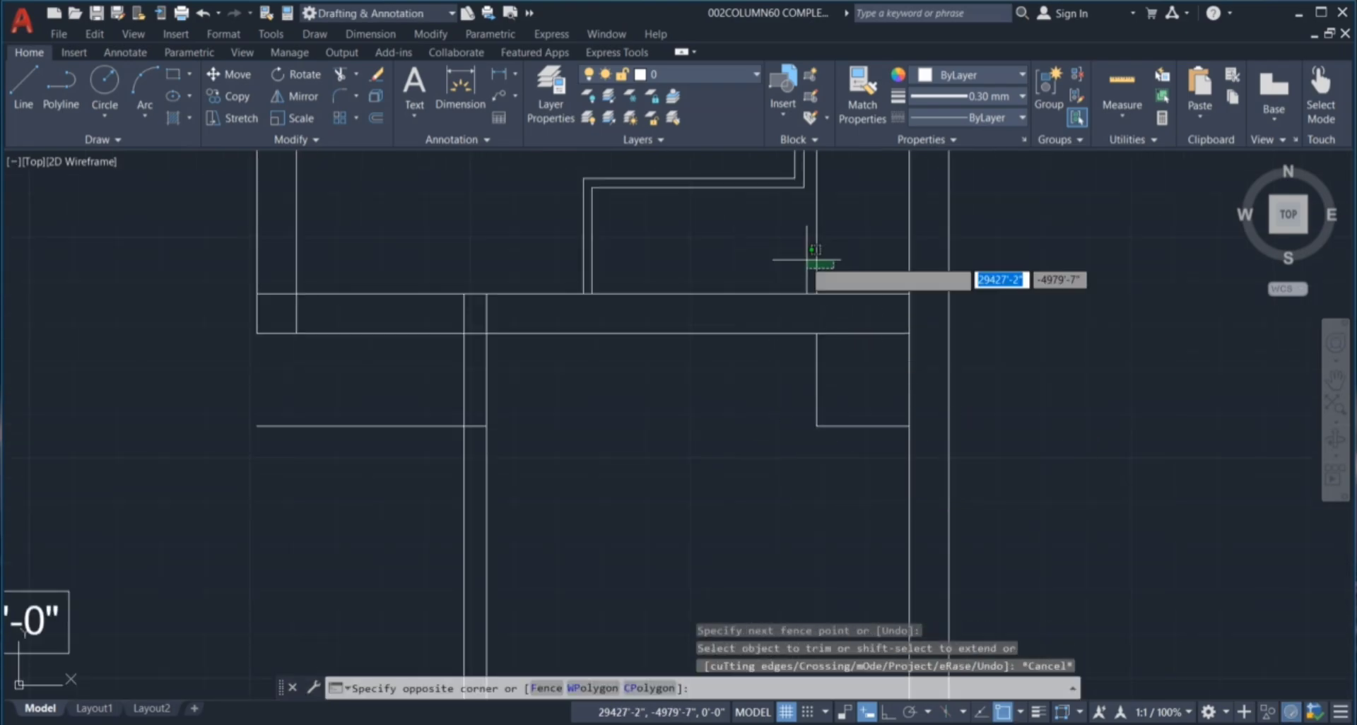
pyautogui.click(806, 260)
pyautogui.click(382, 445)
pyautogui.click(372, 393)
pyautogui.press('Delete')
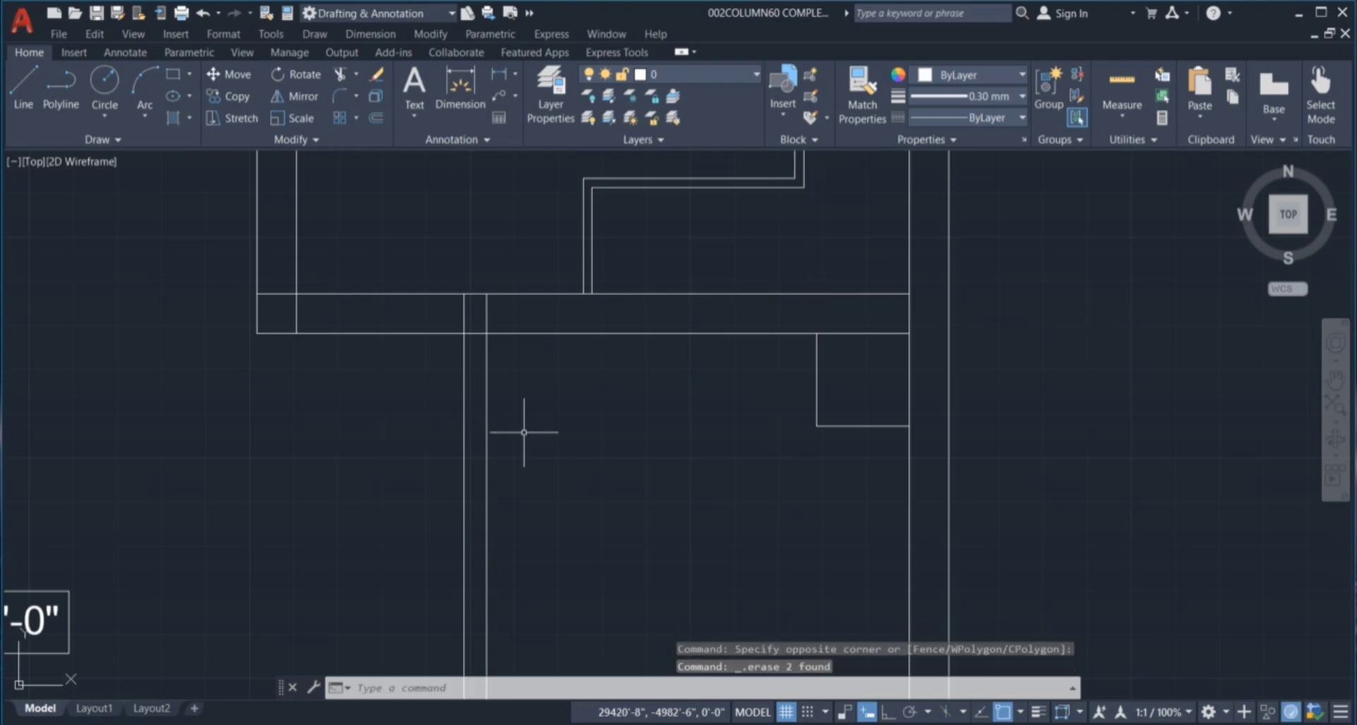
# Join the two lines bounding the corner square into a single polyline.
pyautogui.click(844, 473)
pyautogui.click(777, 362)
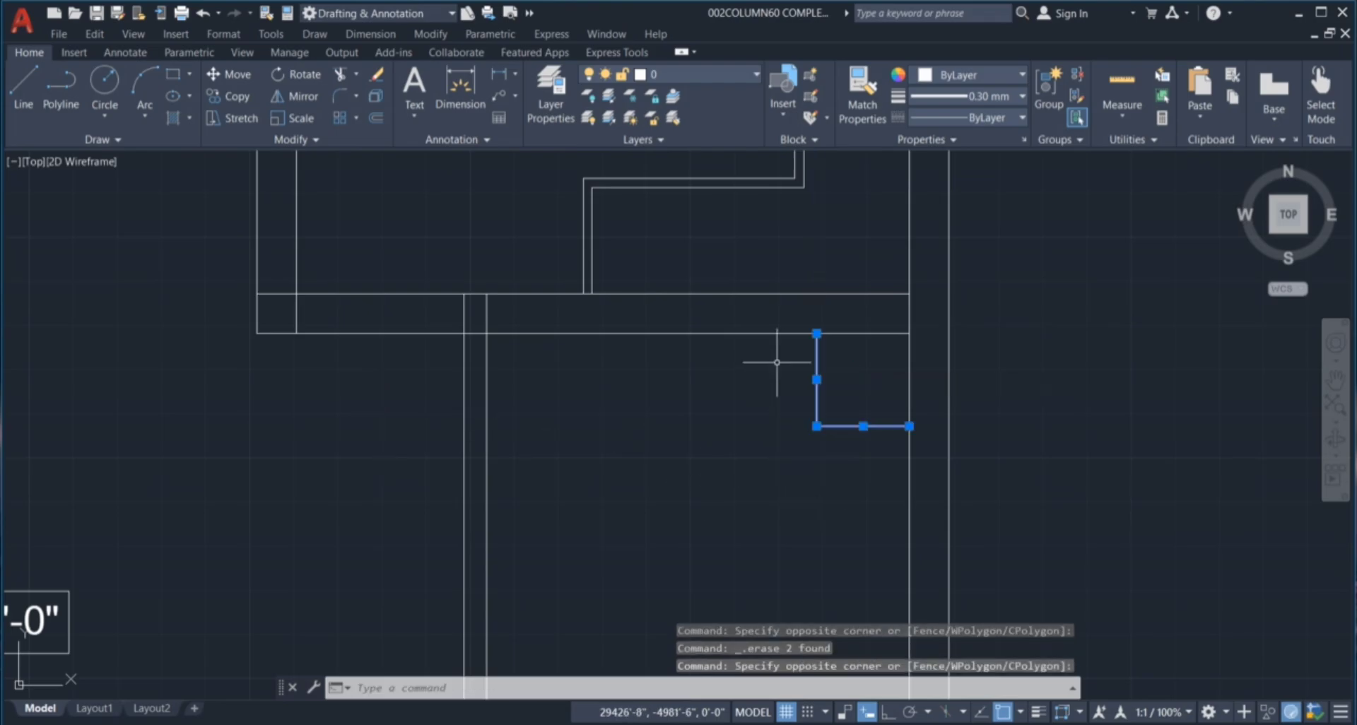
pyautogui.write('j')
pyautogui.press('Return')
# Offset the joined corner outline 5" outward into the room.
pyautogui.write('o')
pyautogui.press('Return')
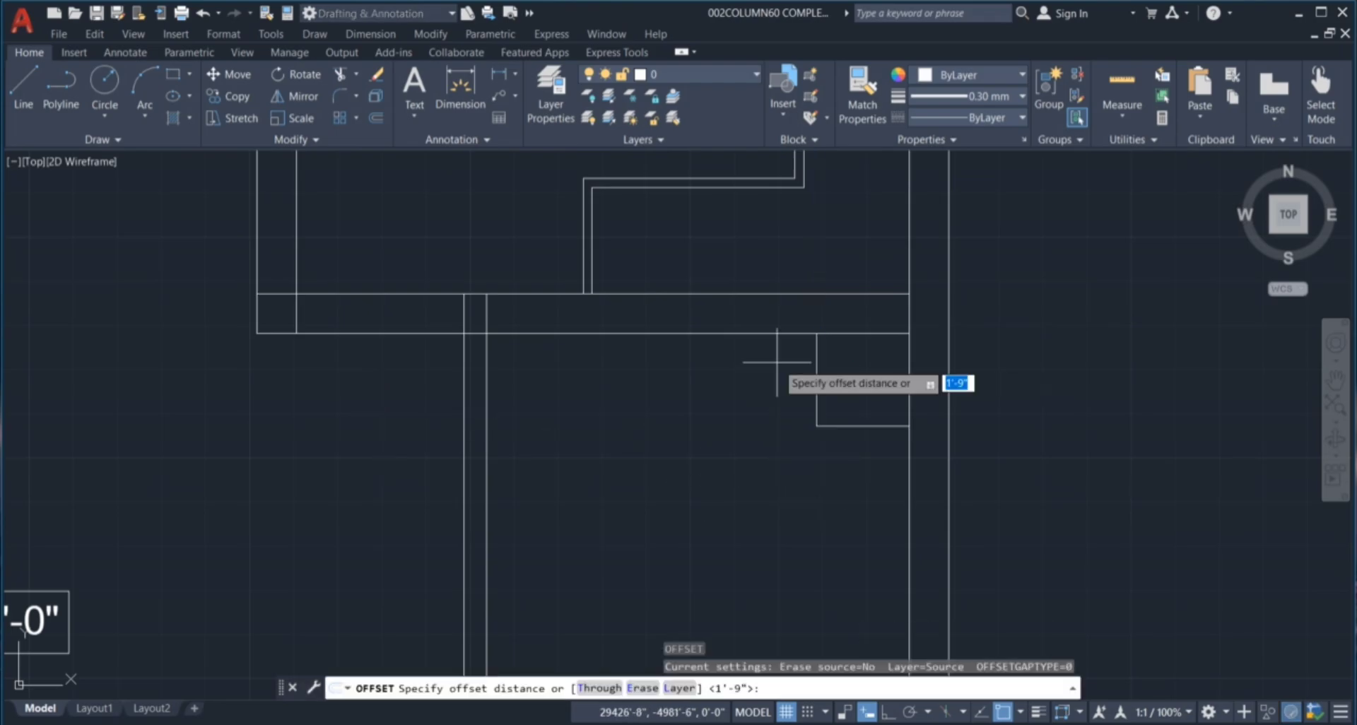
pyautogui.write('5"')
pyautogui.press('Return')
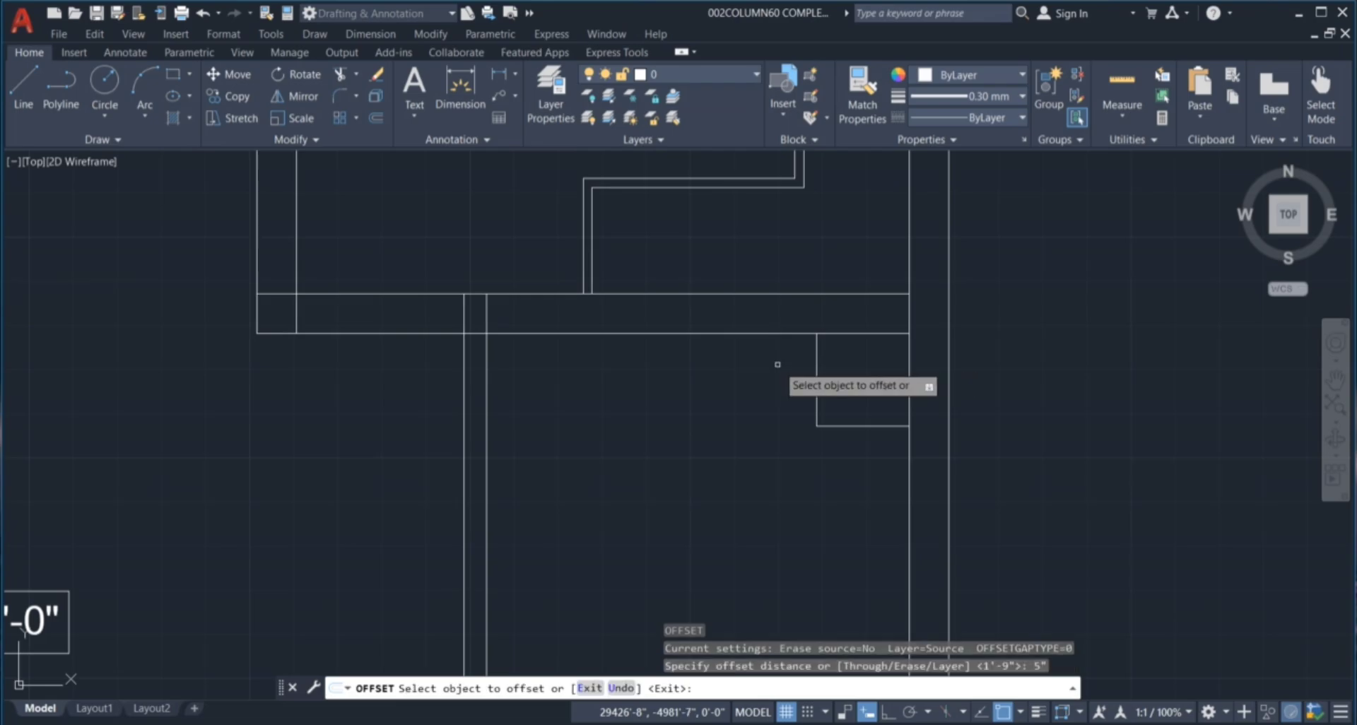
pyautogui.click(816, 413)
pyautogui.click(809, 437)
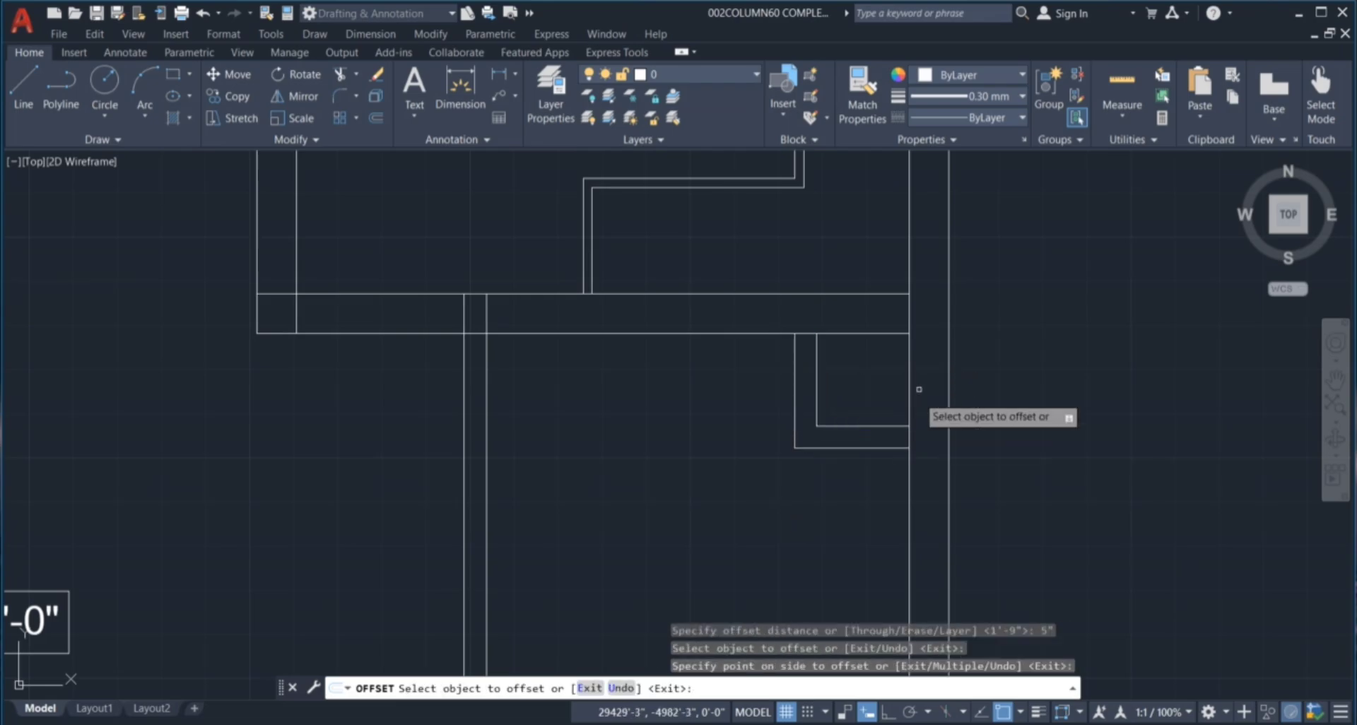
pyautogui.press('Escape')
pyautogui.press('Escape')
pyautogui.press('Escape')
pyautogui.press('Escape')
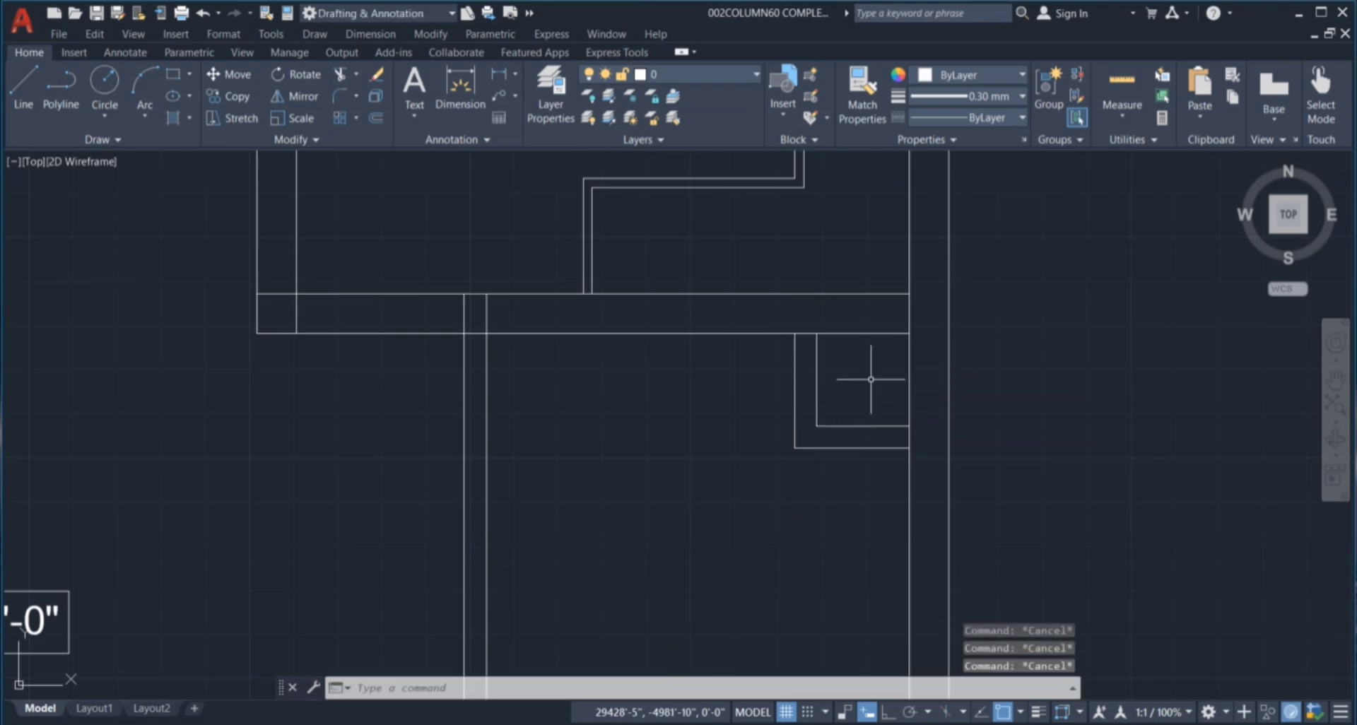
# Draw both diagonals across the inner square in the lower bathroom's corner.
pyautogui.press('Return')
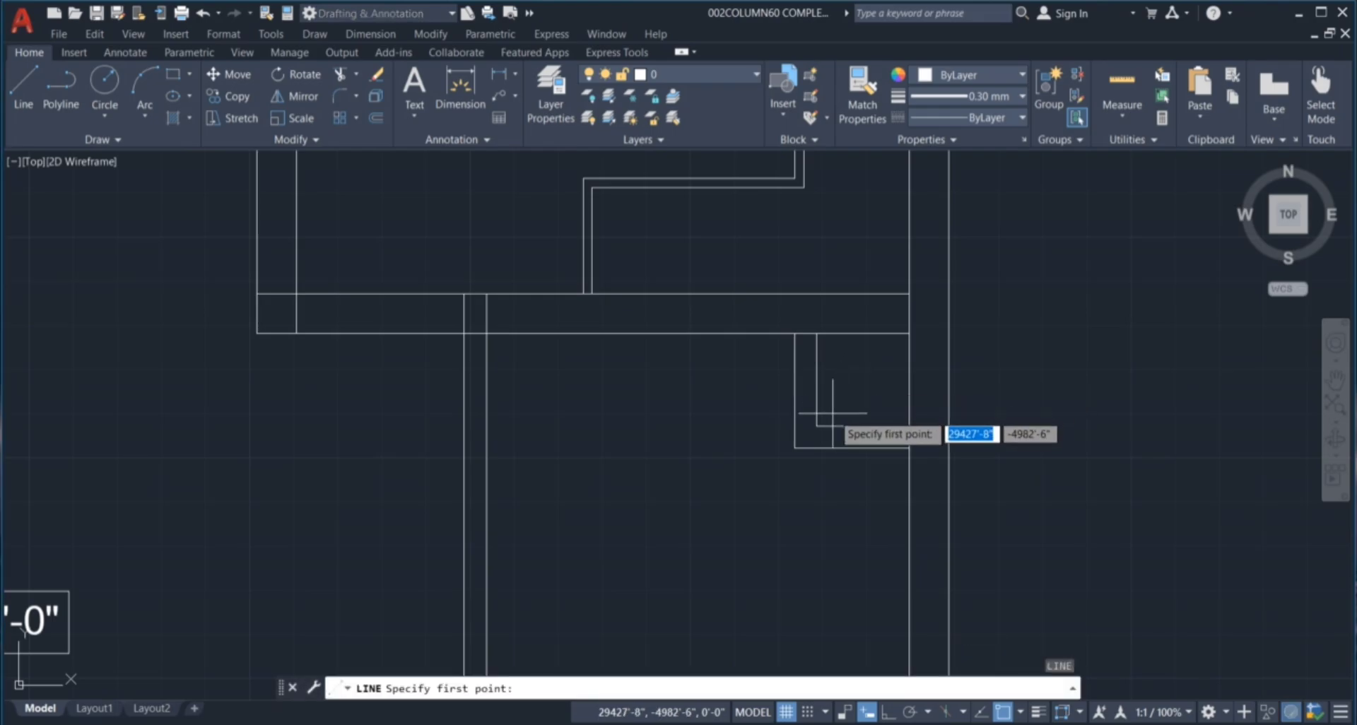
pyautogui.click(816, 426)
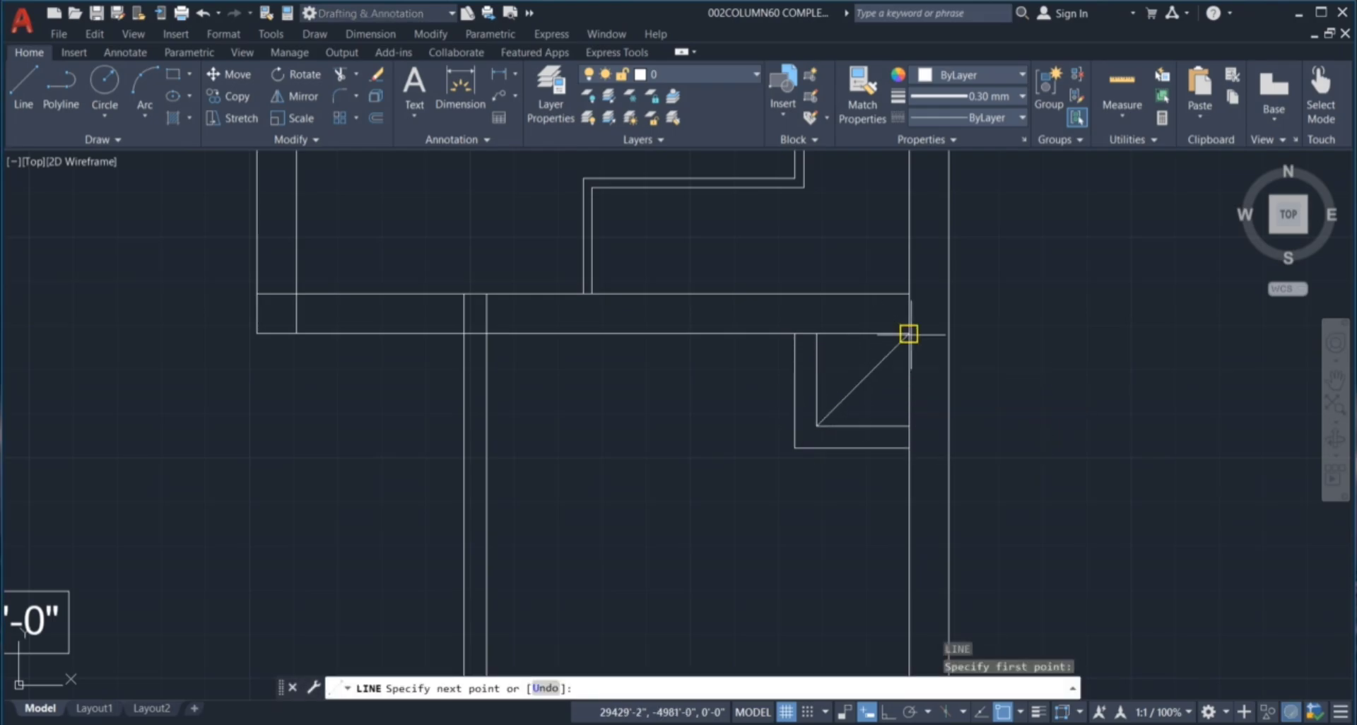
pyautogui.click(909, 333)
pyautogui.press('Escape')
pyautogui.write('l')
pyautogui.press('Return')
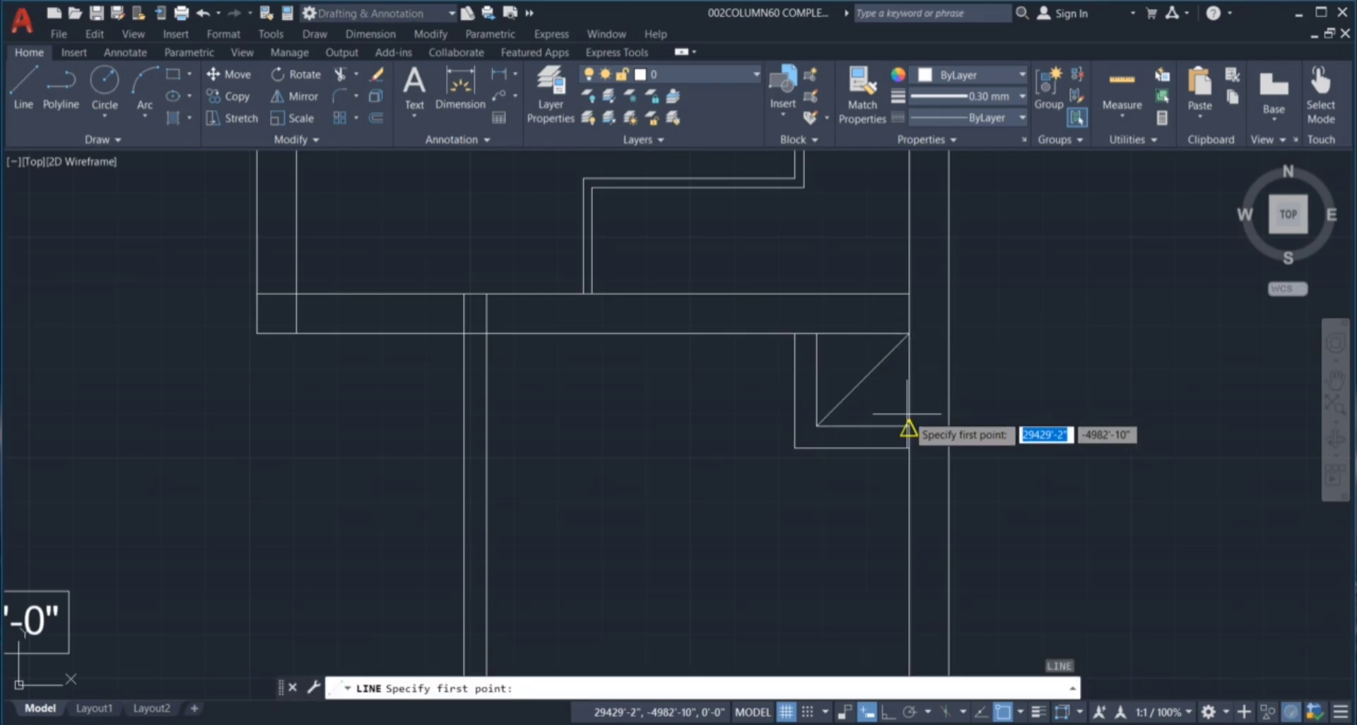
pyautogui.click(908, 425)
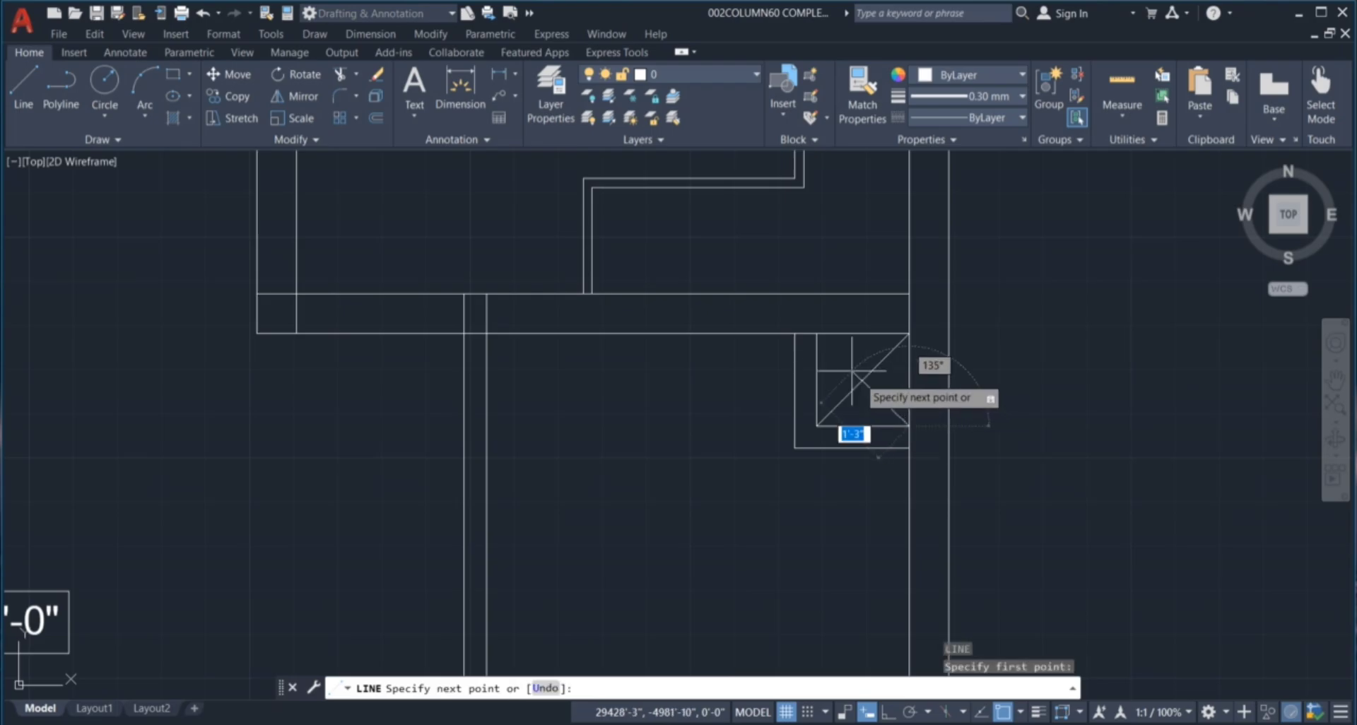
pyautogui.click(816, 333)
pyautogui.press('Escape')
pyautogui.press('Escape')
pyautogui.press('Escape')
# Copy the crossed corner square from the furnished plan's upper bathroom to the same bathroom corner in the second plan.
pyautogui.scroll(-8, 939, 452)
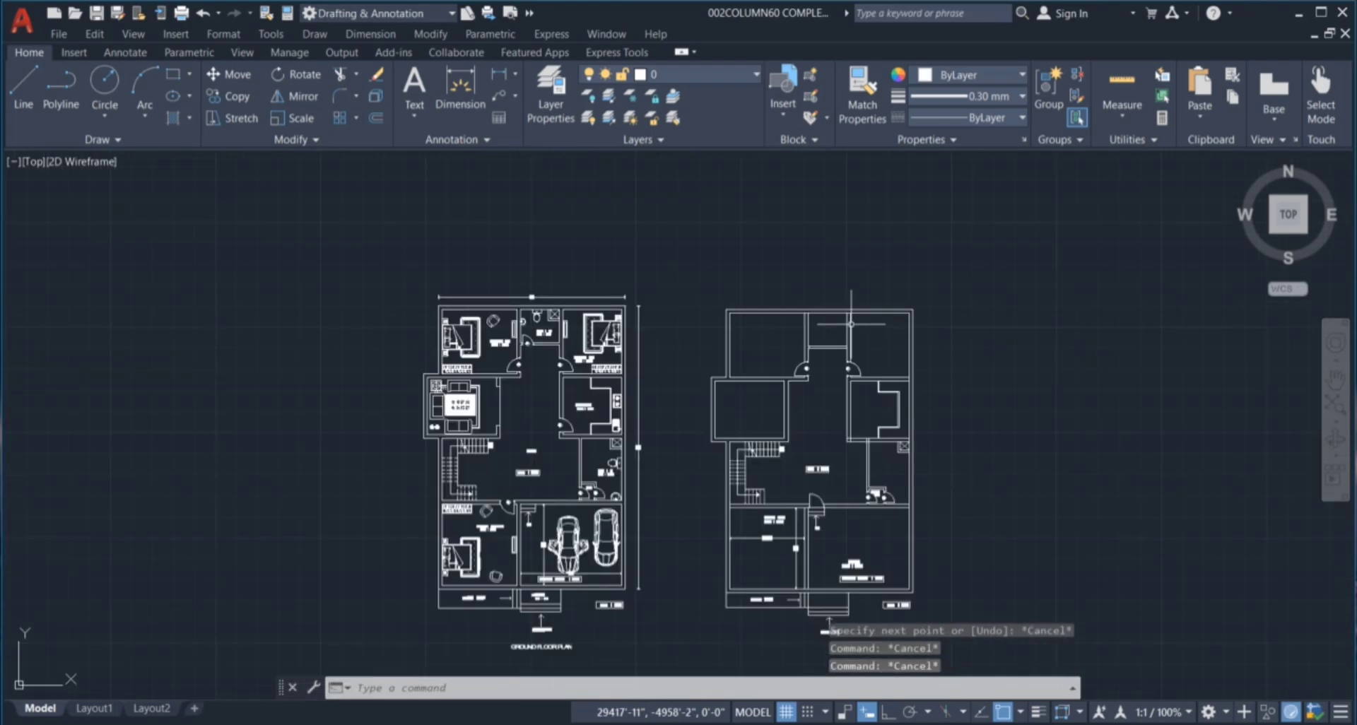
pyautogui.scroll(4, 851, 323)
pyautogui.scroll(5, 138, 334)
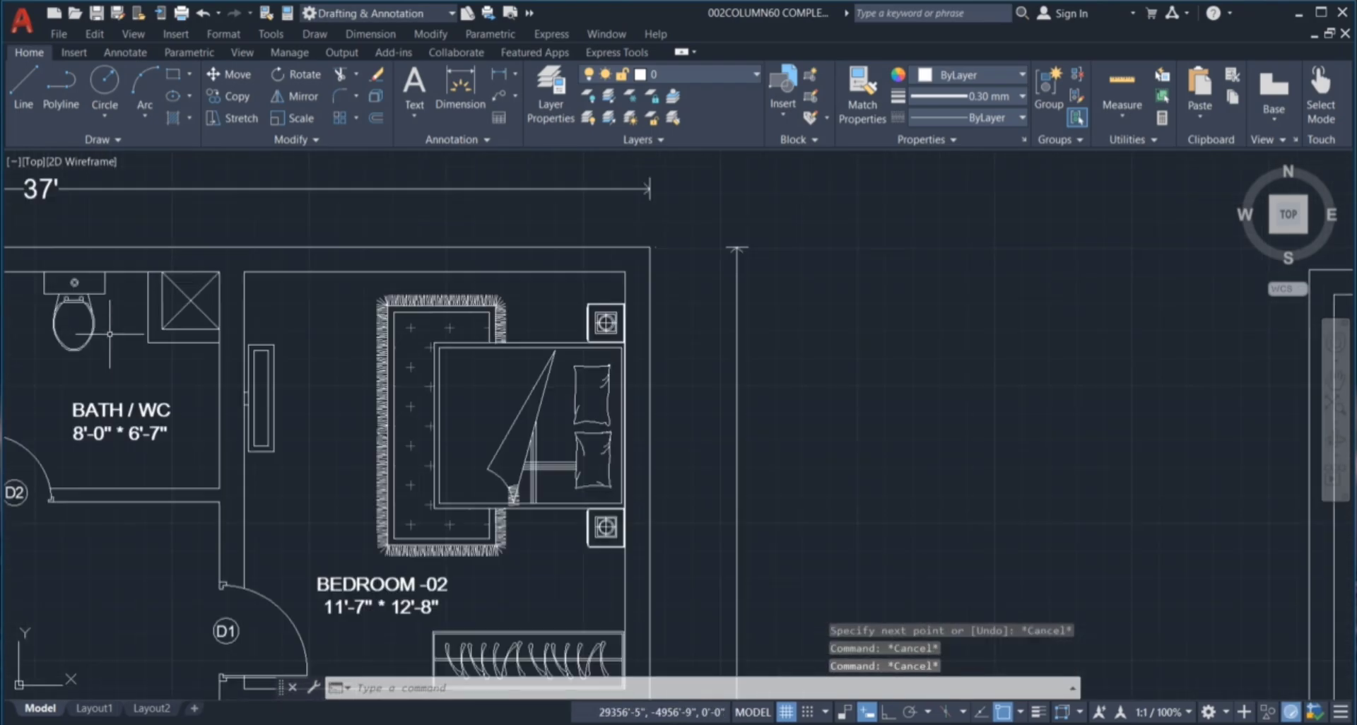
pyautogui.click(220, 380)
pyautogui.click(182, 303)
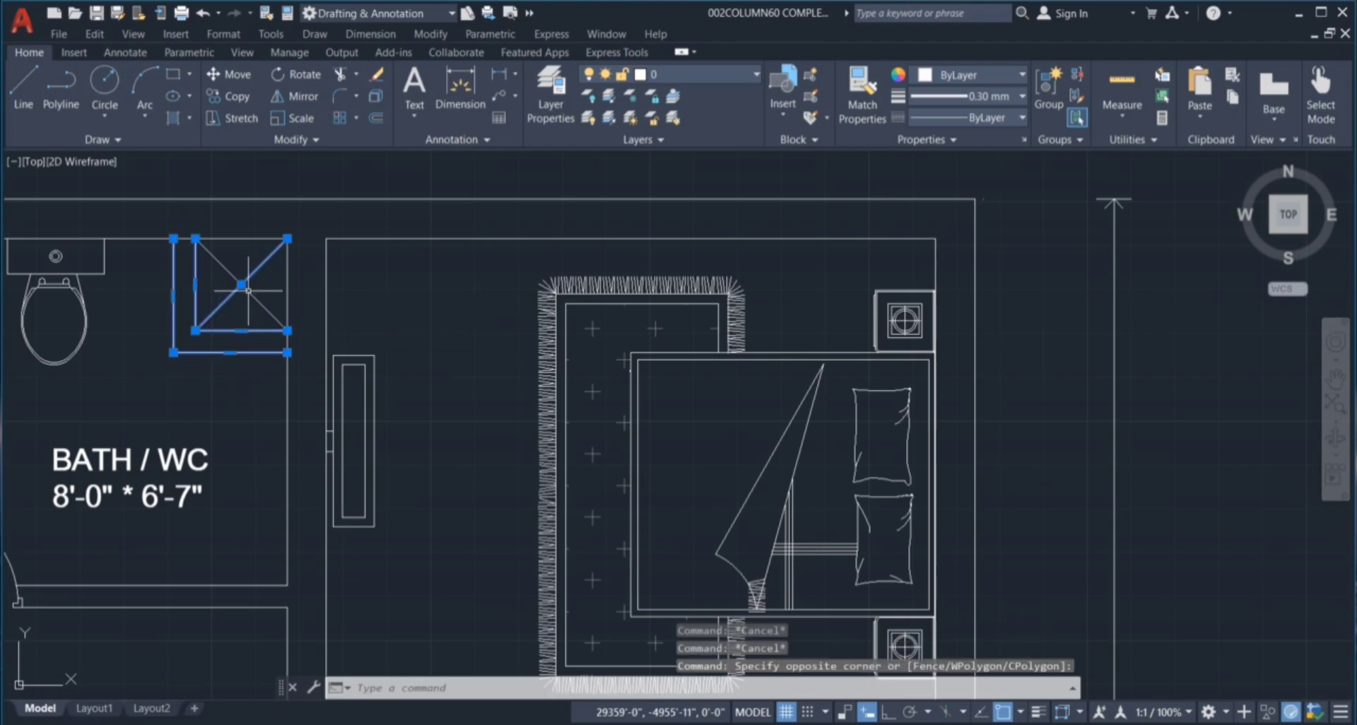
pyautogui.click(223, 309)
pyautogui.write('CO')
pyautogui.press('Return')
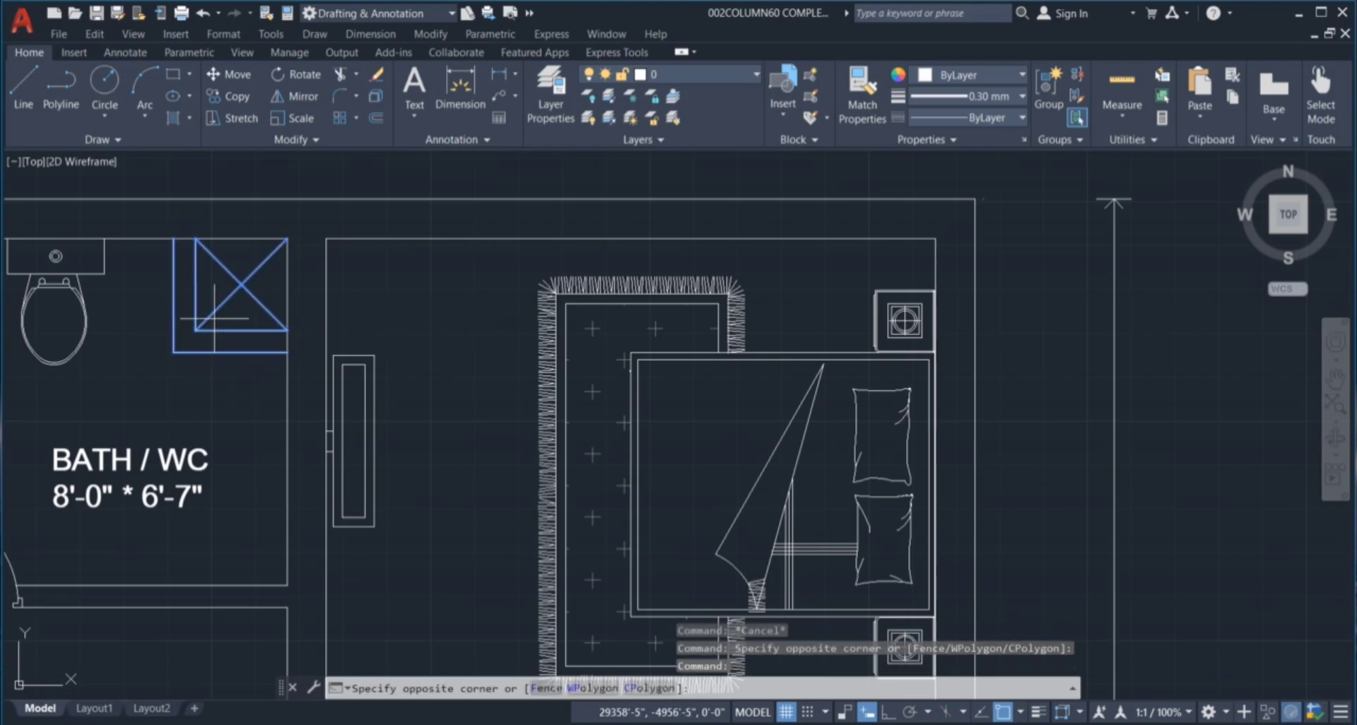
pyautogui.click(286, 239)
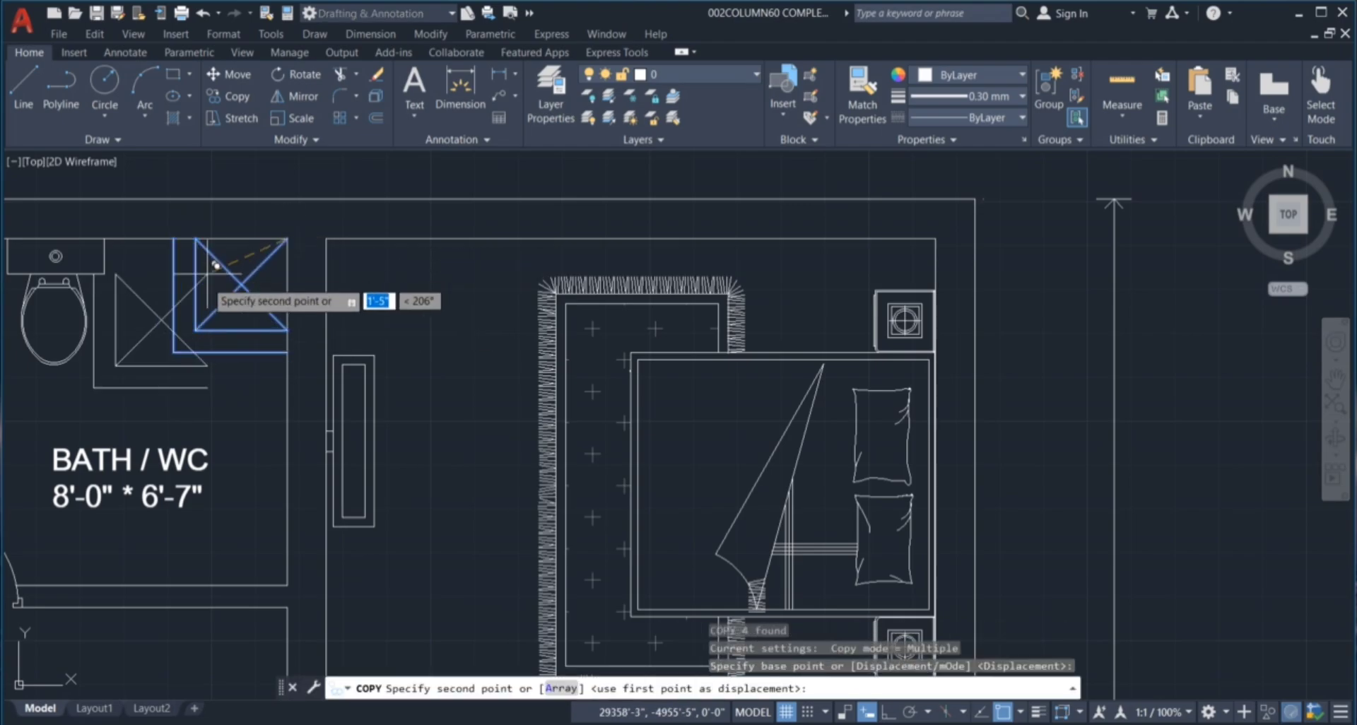
pyautogui.scroll(-6, 878, 315)
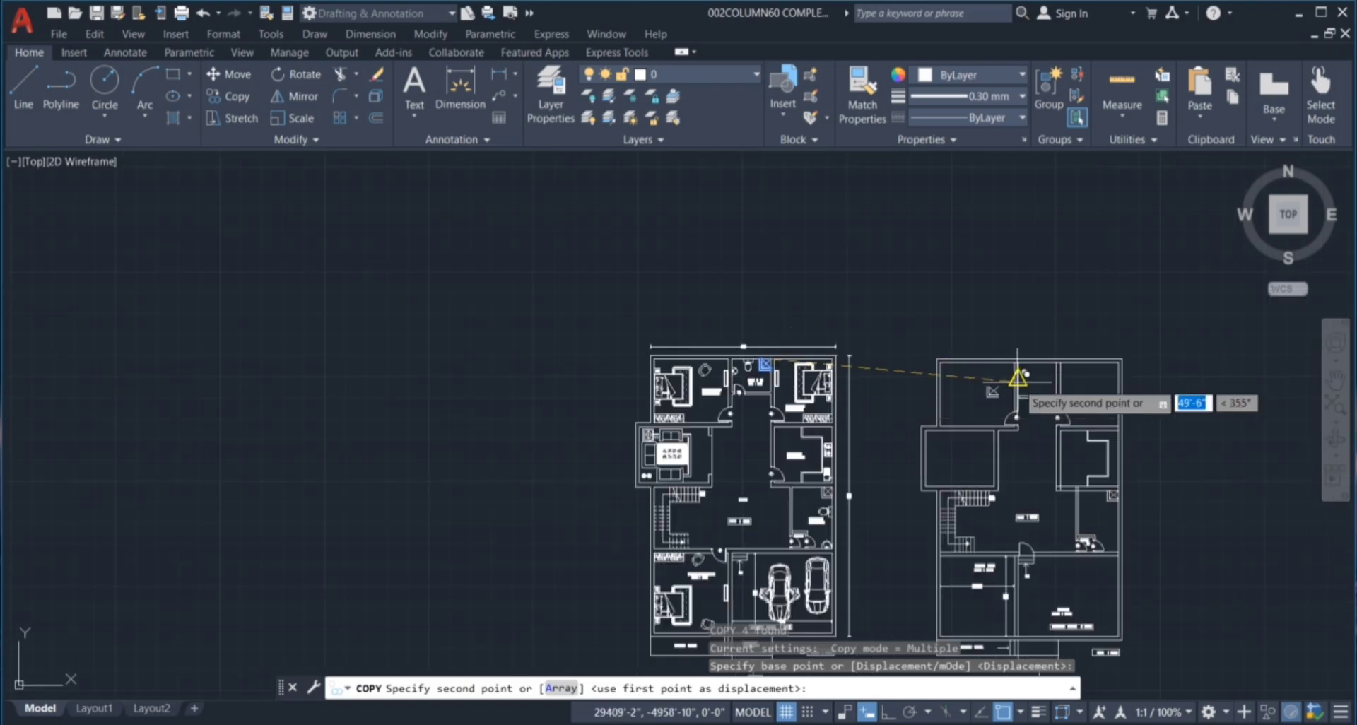
pyautogui.scroll(6, 1024, 388)
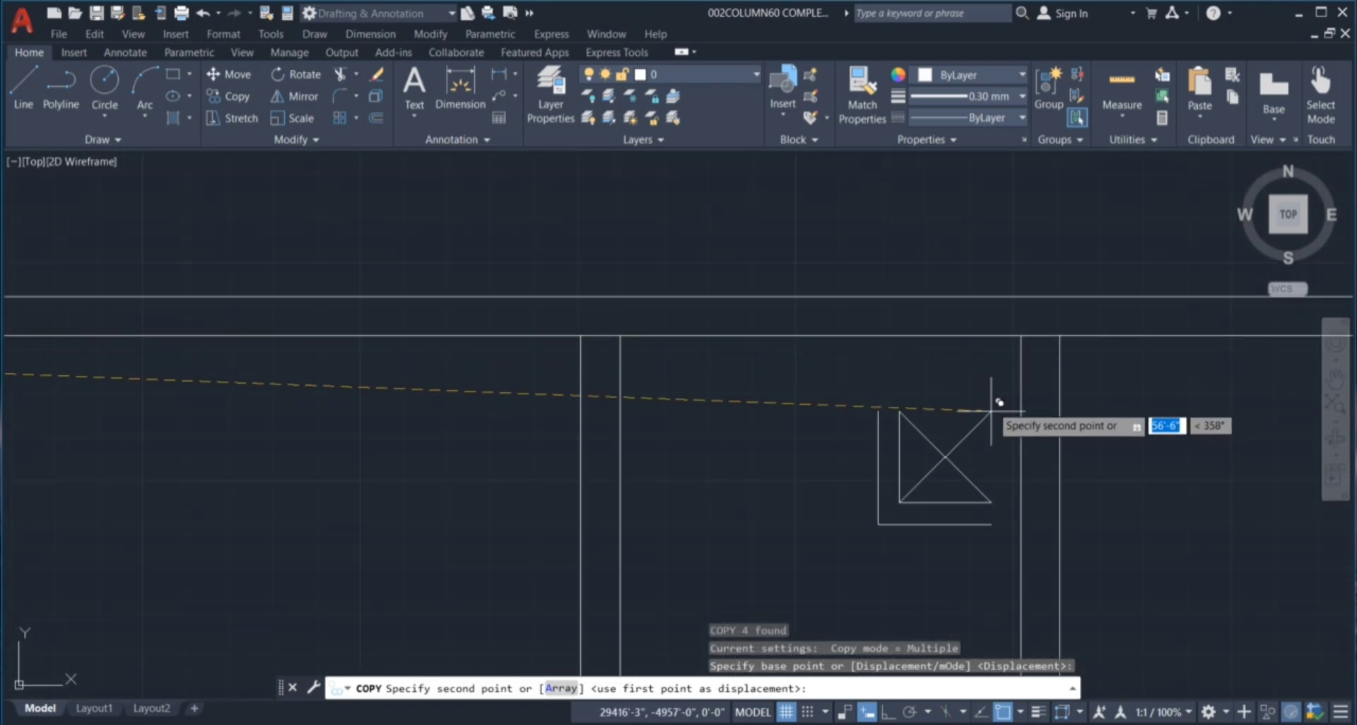
pyautogui.click(1021, 335)
pyautogui.scroll(-6, 1024, 339)
pyautogui.press('Escape')
pyautogui.press('Escape')
pyautogui.press('Escape')
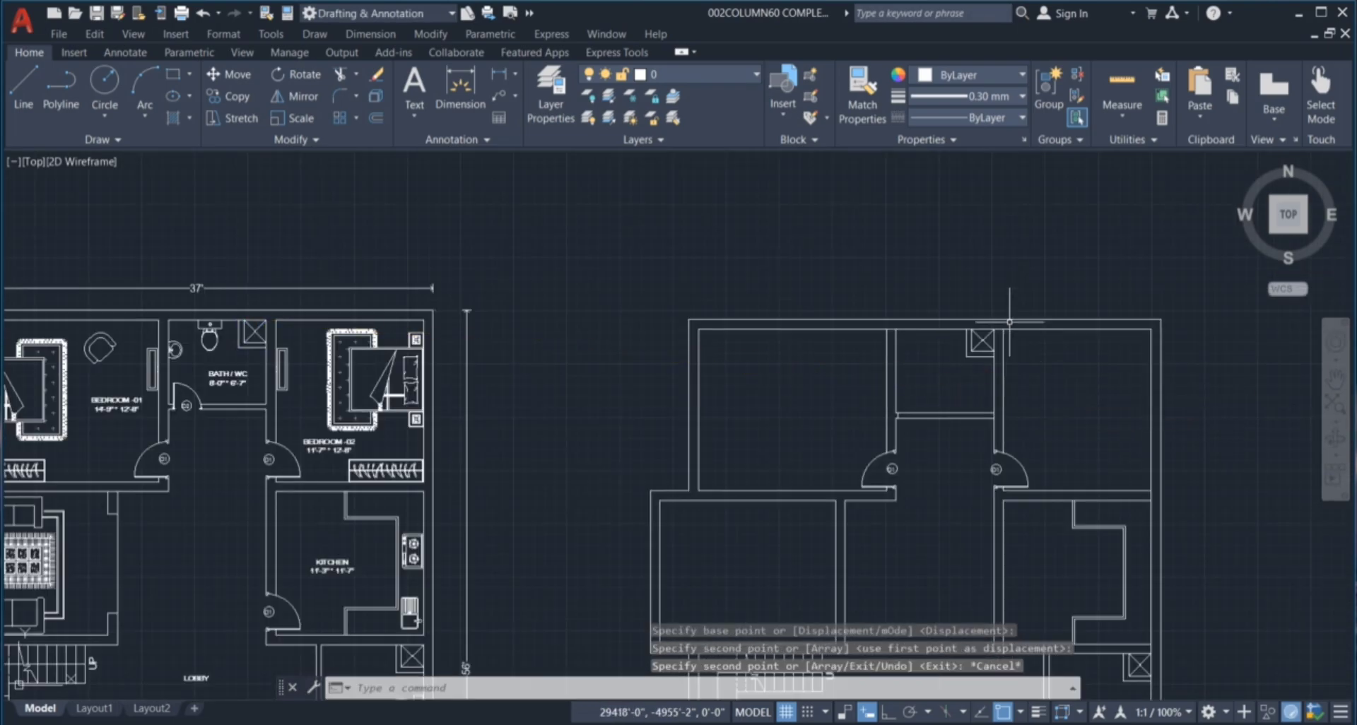
# Copy the upper bathroom's D2 door from the furnished plan into the second plan's matching wall, with the wall opened at the doorway.
pyautogui.scroll(-6, 999, 287)
pyautogui.scroll(4, 1030, 303)
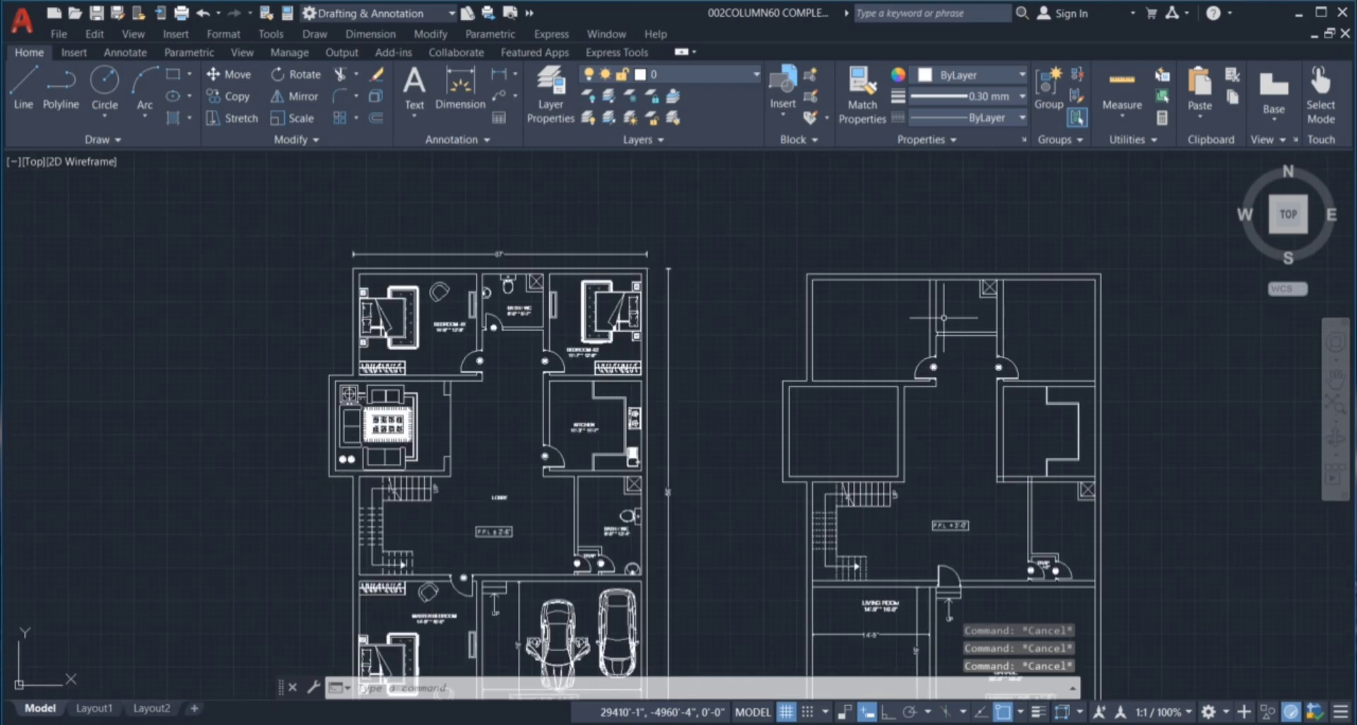
pyautogui.scroll(6, 484, 306)
pyautogui.click(534, 414)
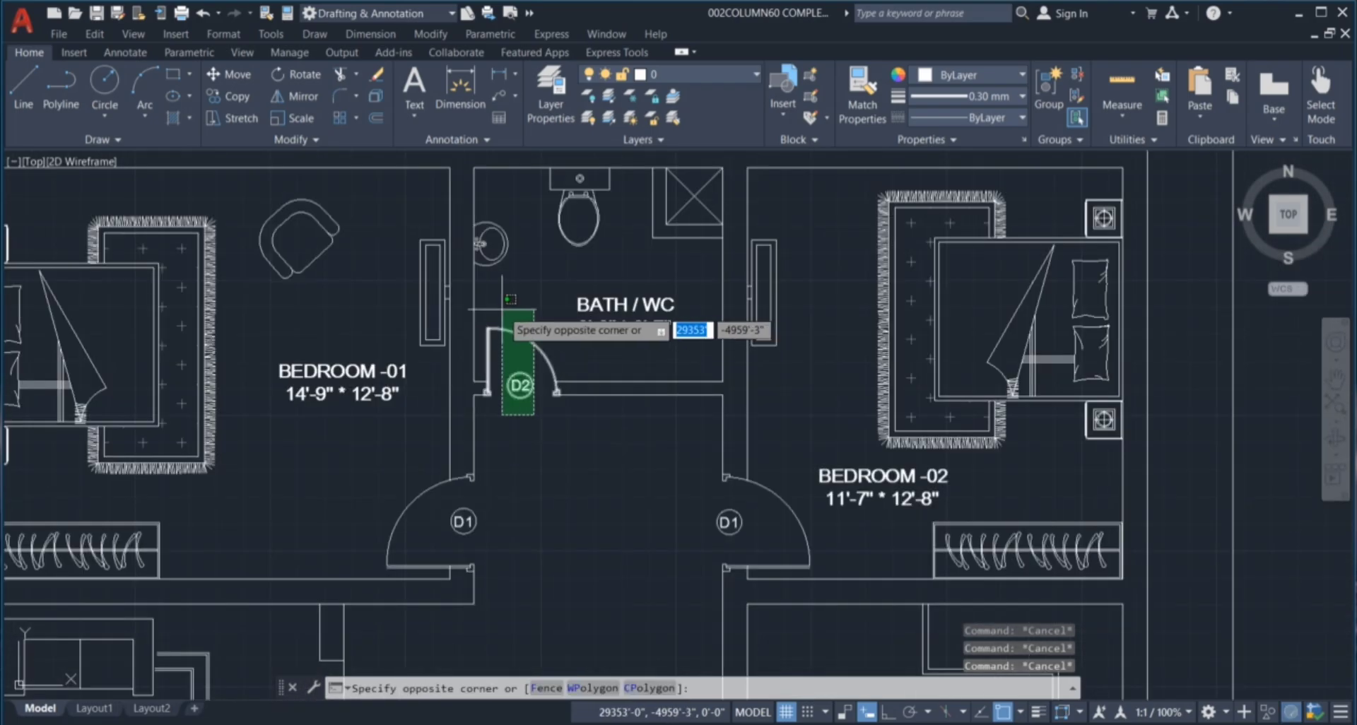
pyautogui.click(500, 332)
pyautogui.scroll(-4, 559, 299)
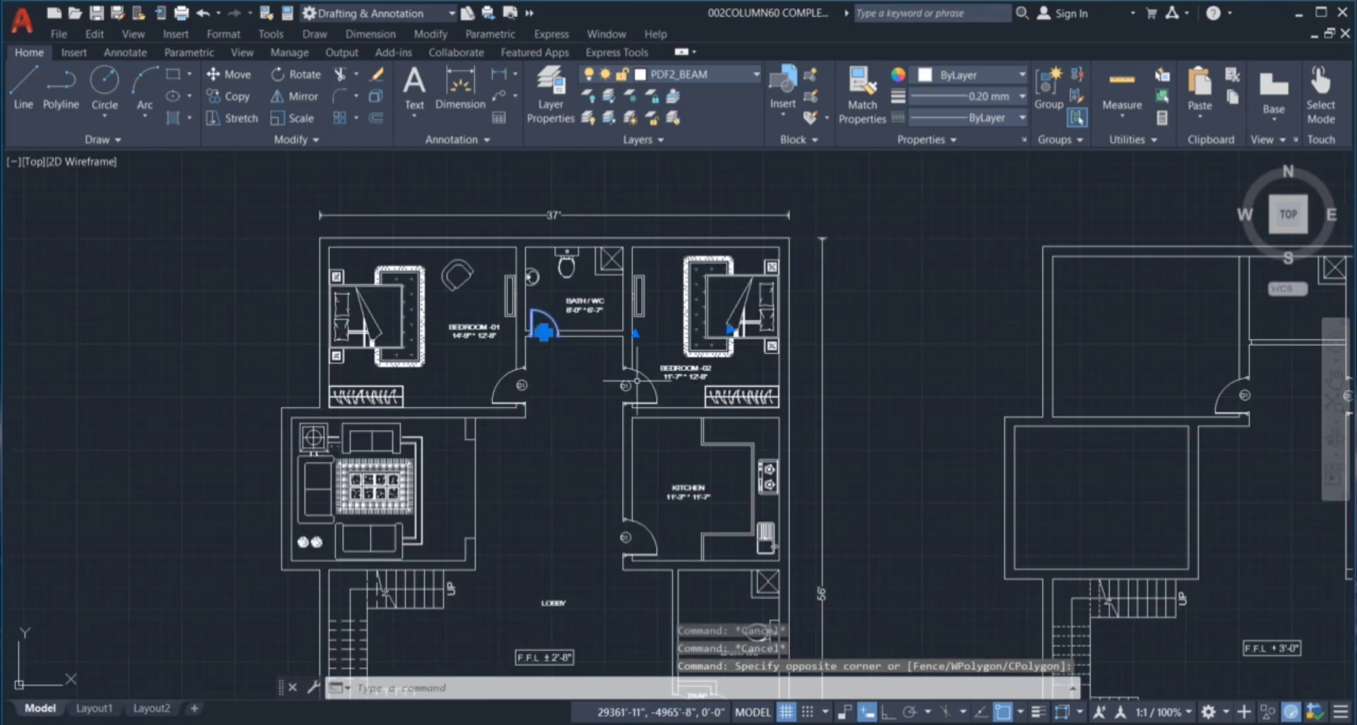
pyautogui.write('d')
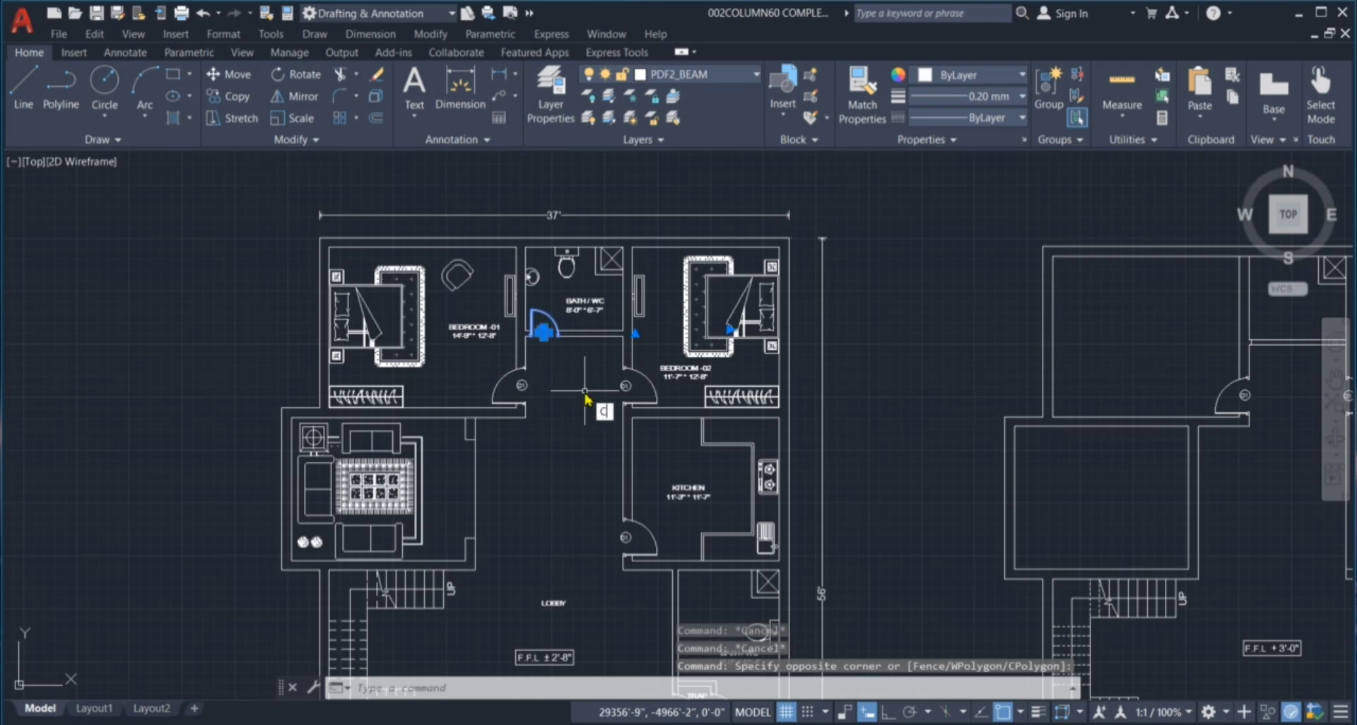
pyautogui.press('Return')
pyautogui.press('Escape')
pyautogui.scroll(3, 1007, 336)
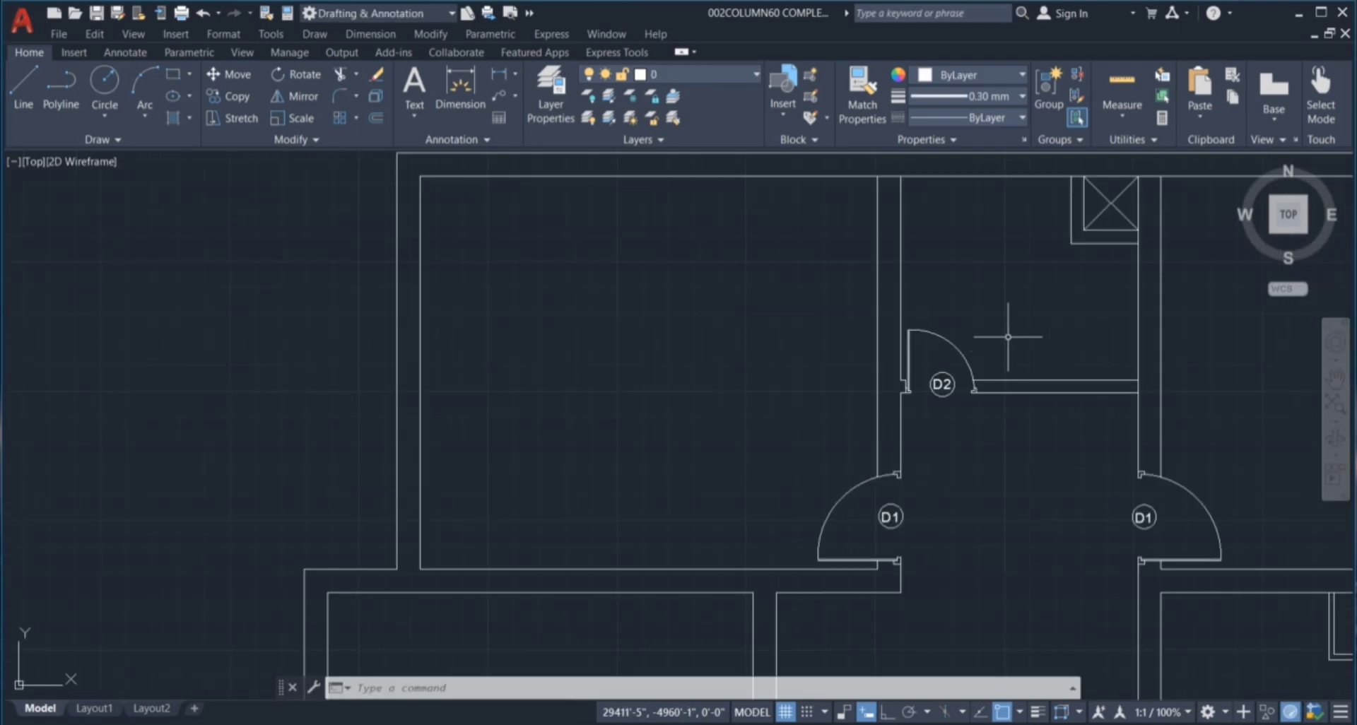
pyautogui.scroll(6, 1011, 383)
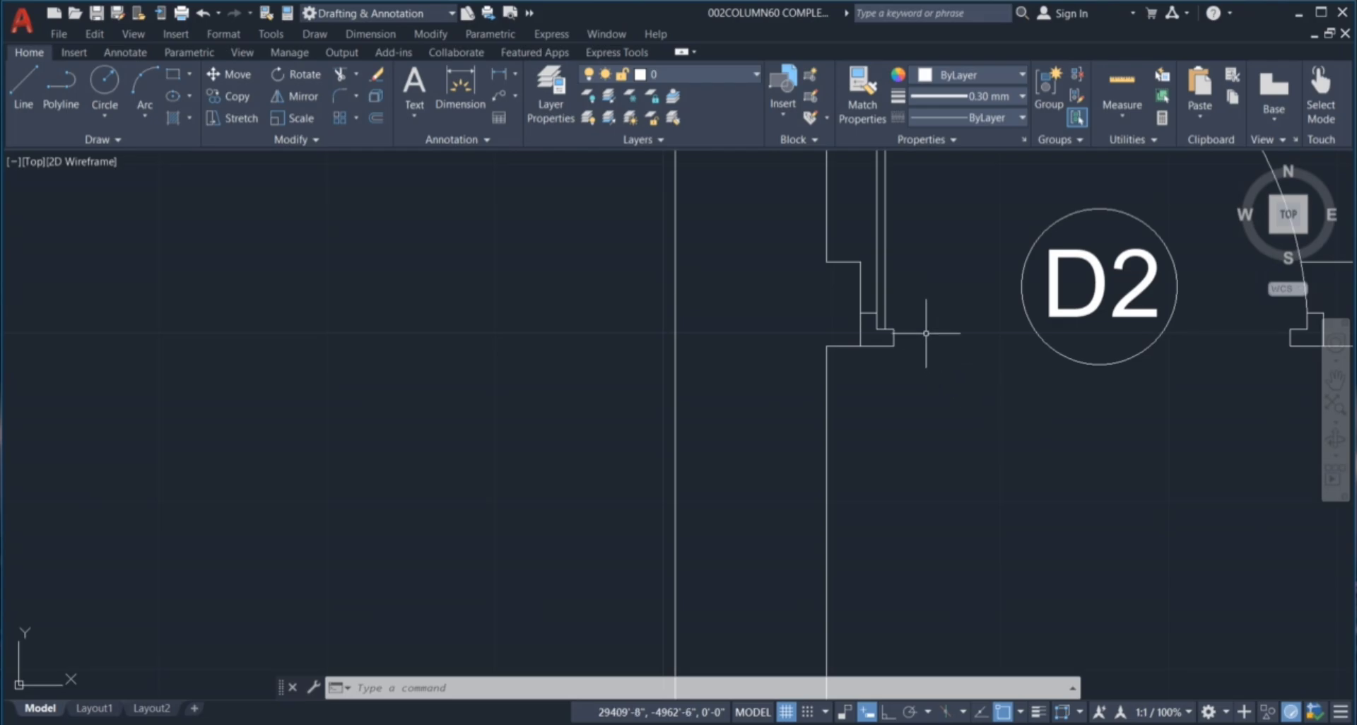
pyautogui.scroll(-5, 926, 332)
pyautogui.scroll(-6, 923, 296)
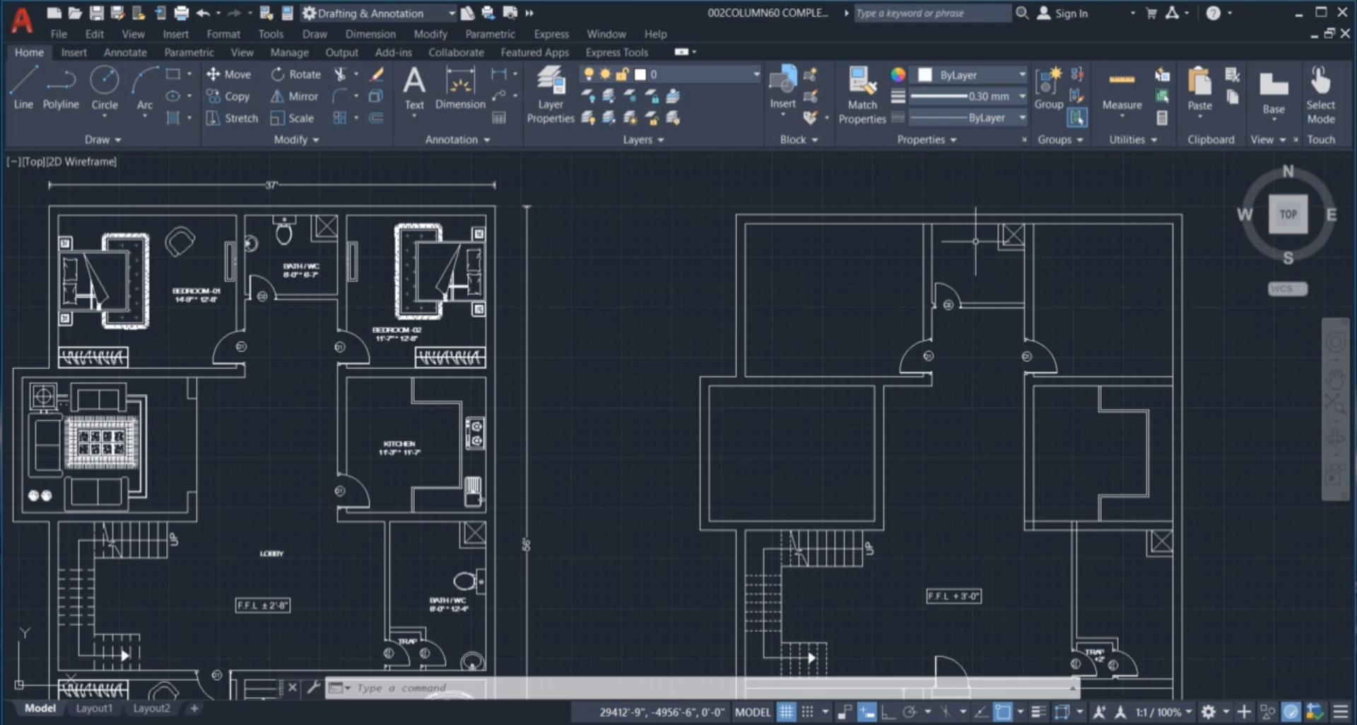
# Delete the 14'-9" and 16' dimensions from the second plan's living room.
pyautogui.scroll(-3, 1011, 254)
pyautogui.scroll(2, 930, 388)
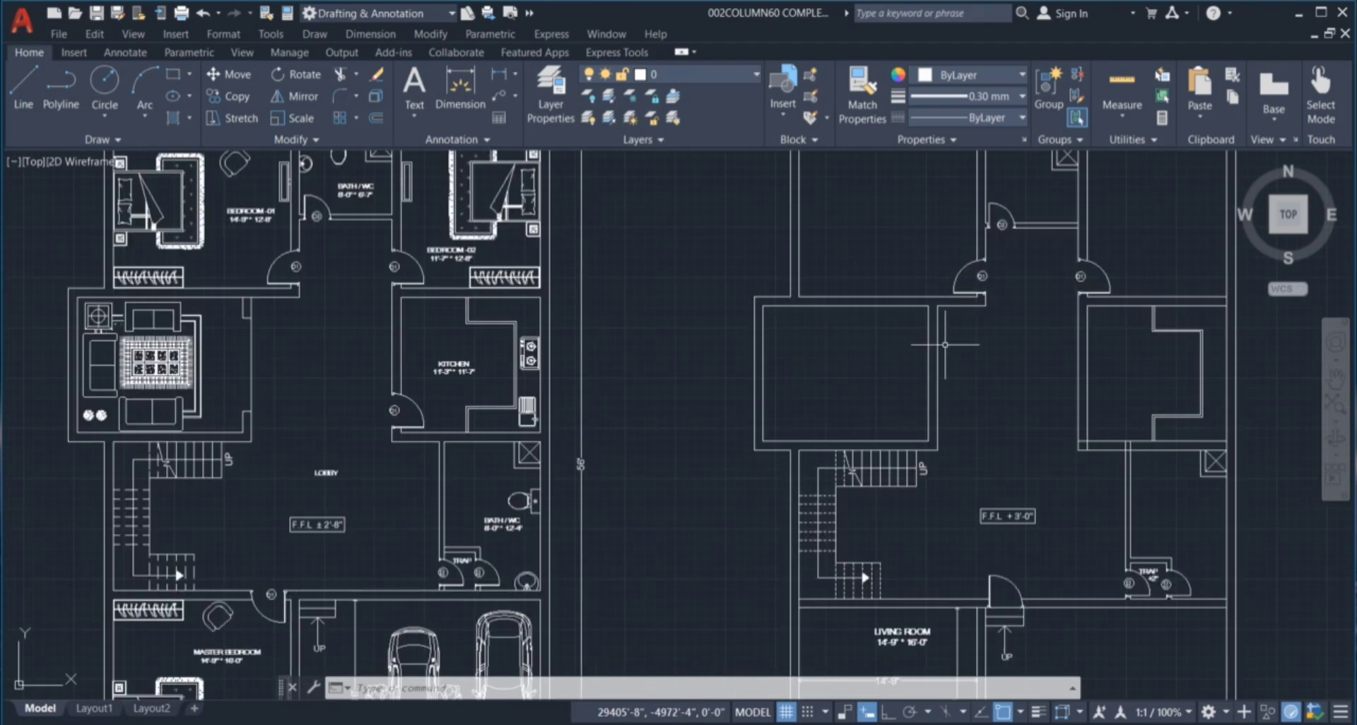
pyautogui.scroll(-2, 931, 336)
pyautogui.scroll(5, 947, 558)
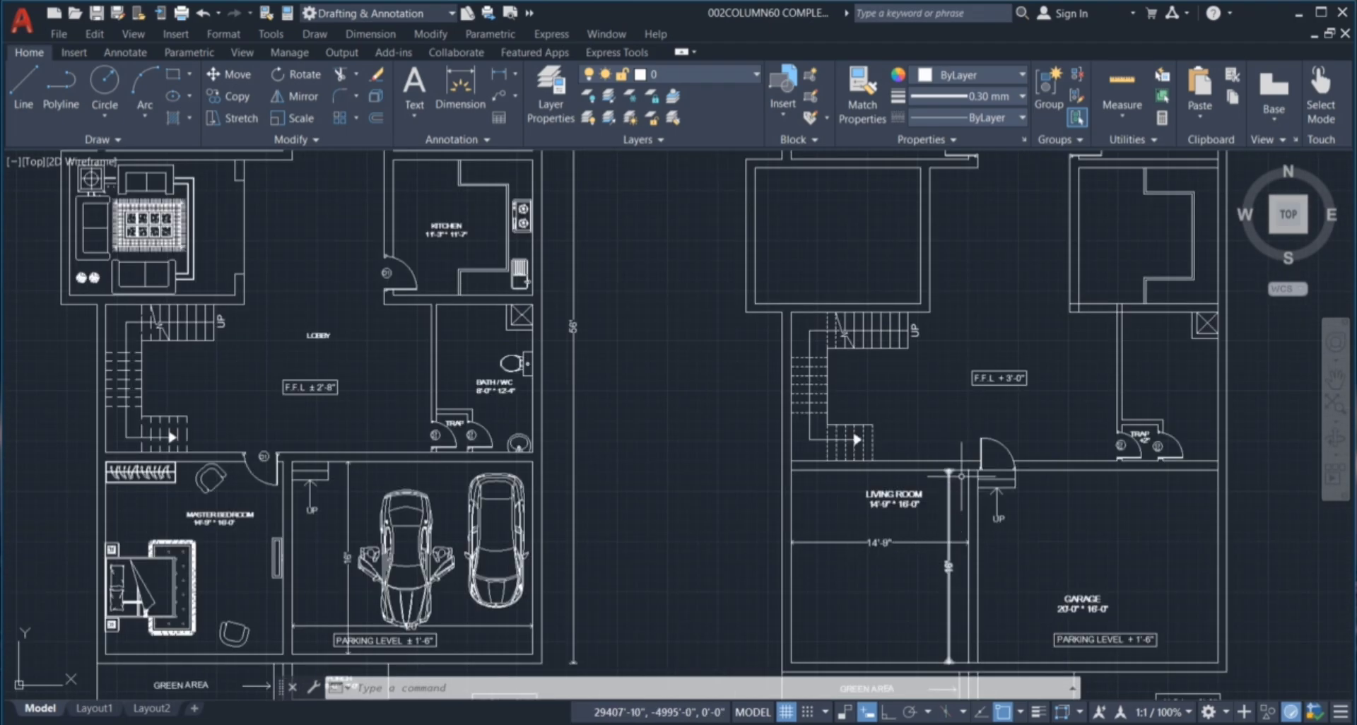
pyautogui.scroll(-3, 954, 514)
pyautogui.moveTo(947, 509); pyautogui.dragTo(947, 388, button='middle')
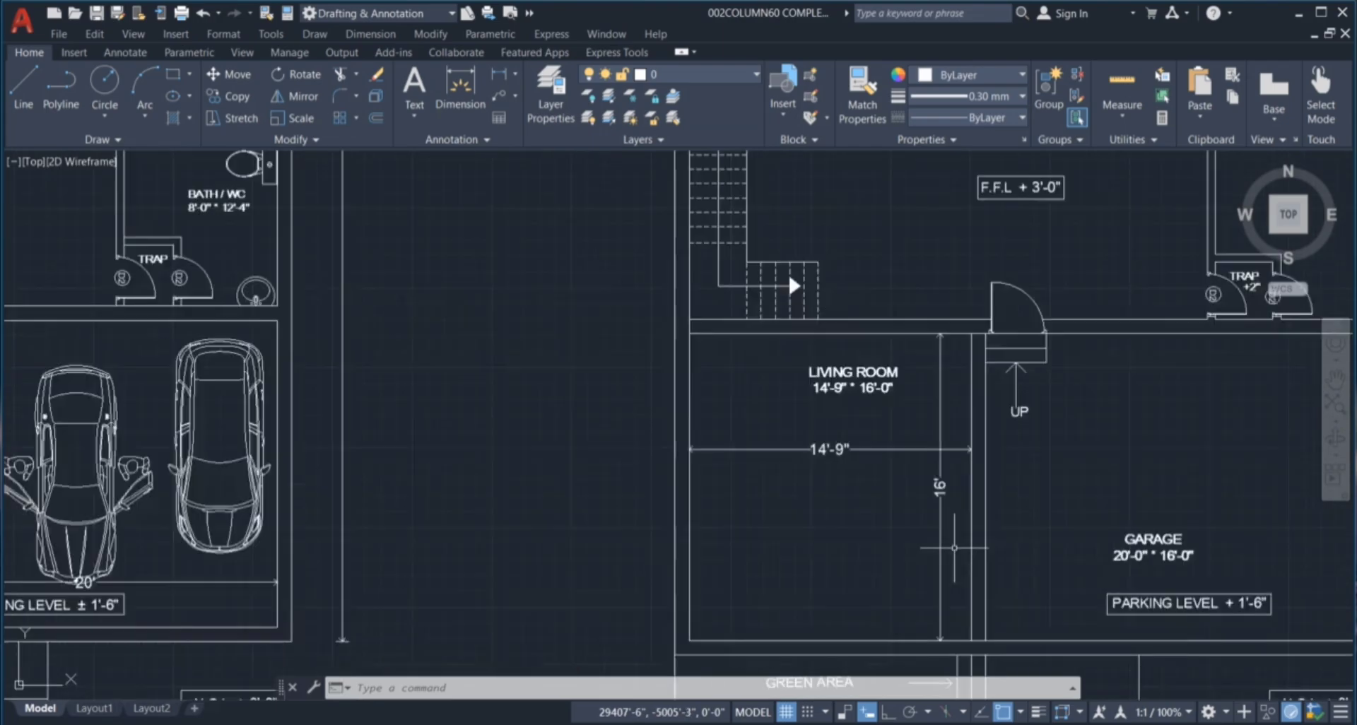
pyautogui.scroll(3, 932, 438)
pyautogui.click(954, 496)
pyautogui.click(891, 376)
pyautogui.press('Delete')
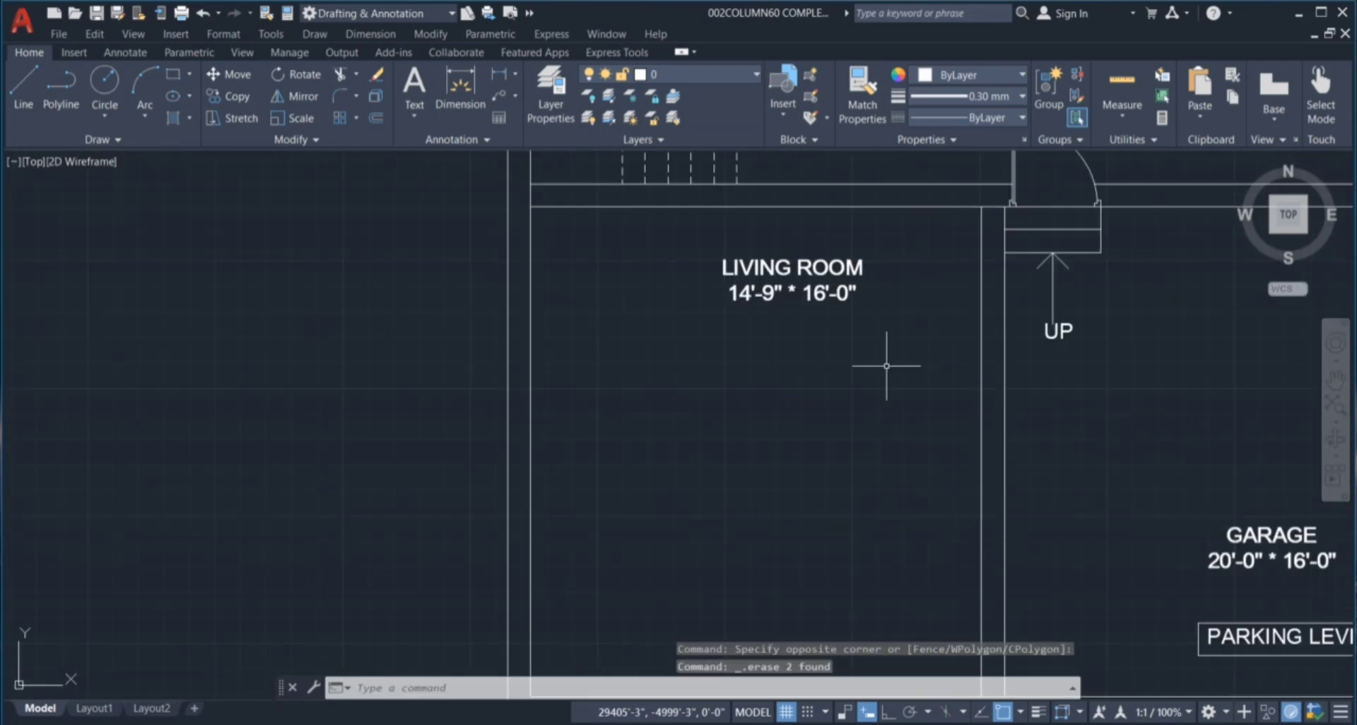
pyautogui.scroll(-3, 884, 370)
pyautogui.press('Escape')
pyautogui.press('Escape')
pyautogui.press('Escape')
pyautogui.scroll(4, 915, 360)
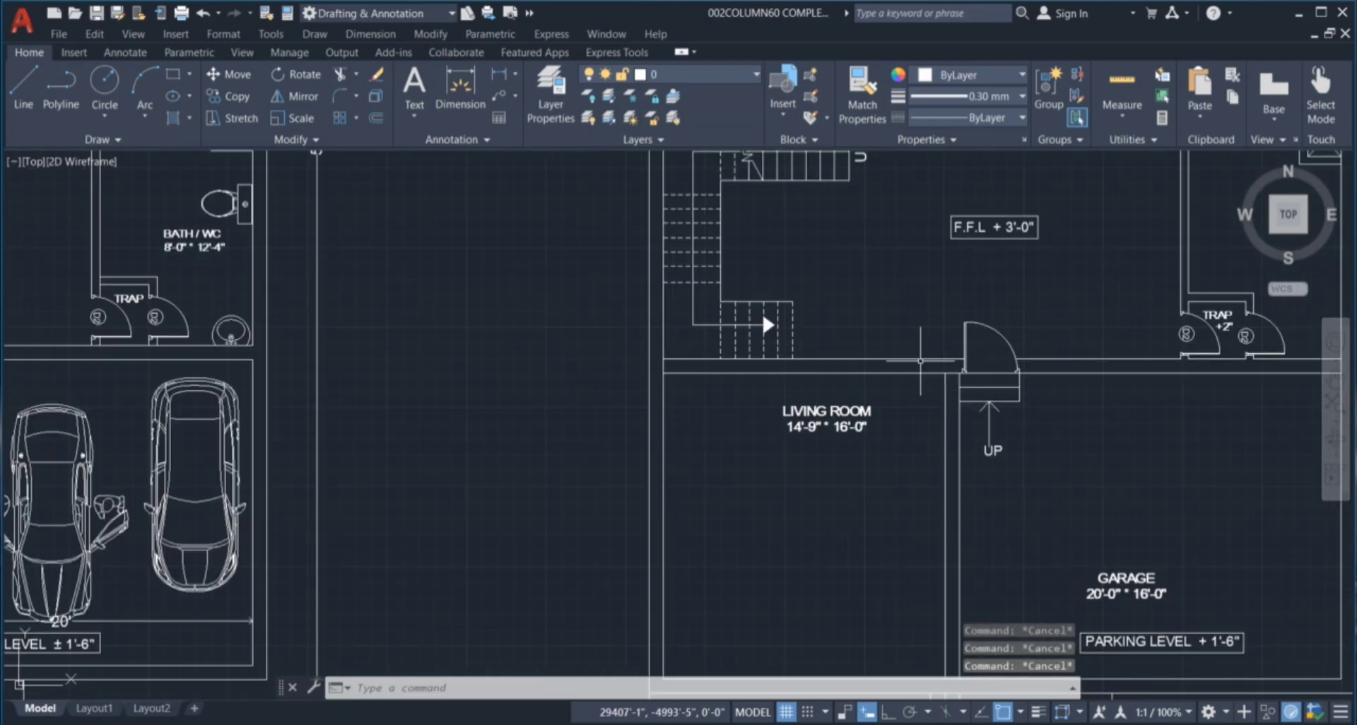
pyautogui.write('o')
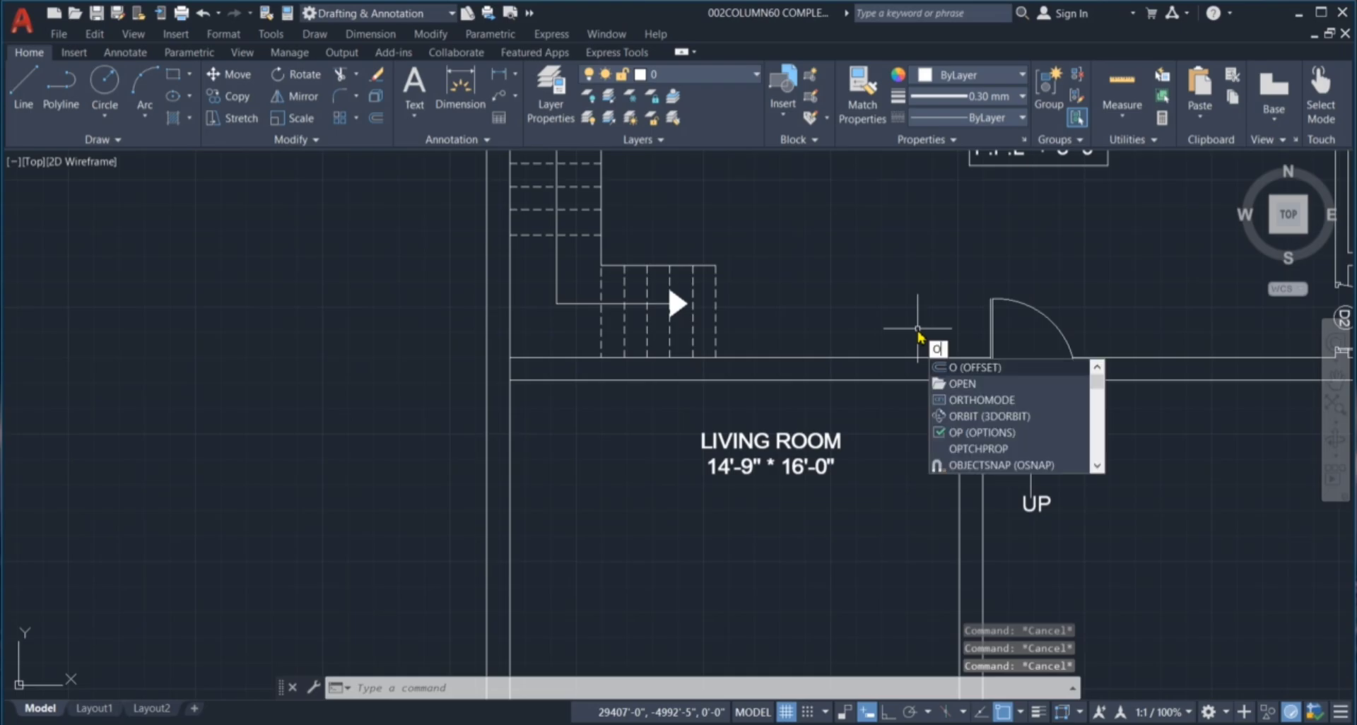
pyautogui.press('Return')
pyautogui.press('Escape')
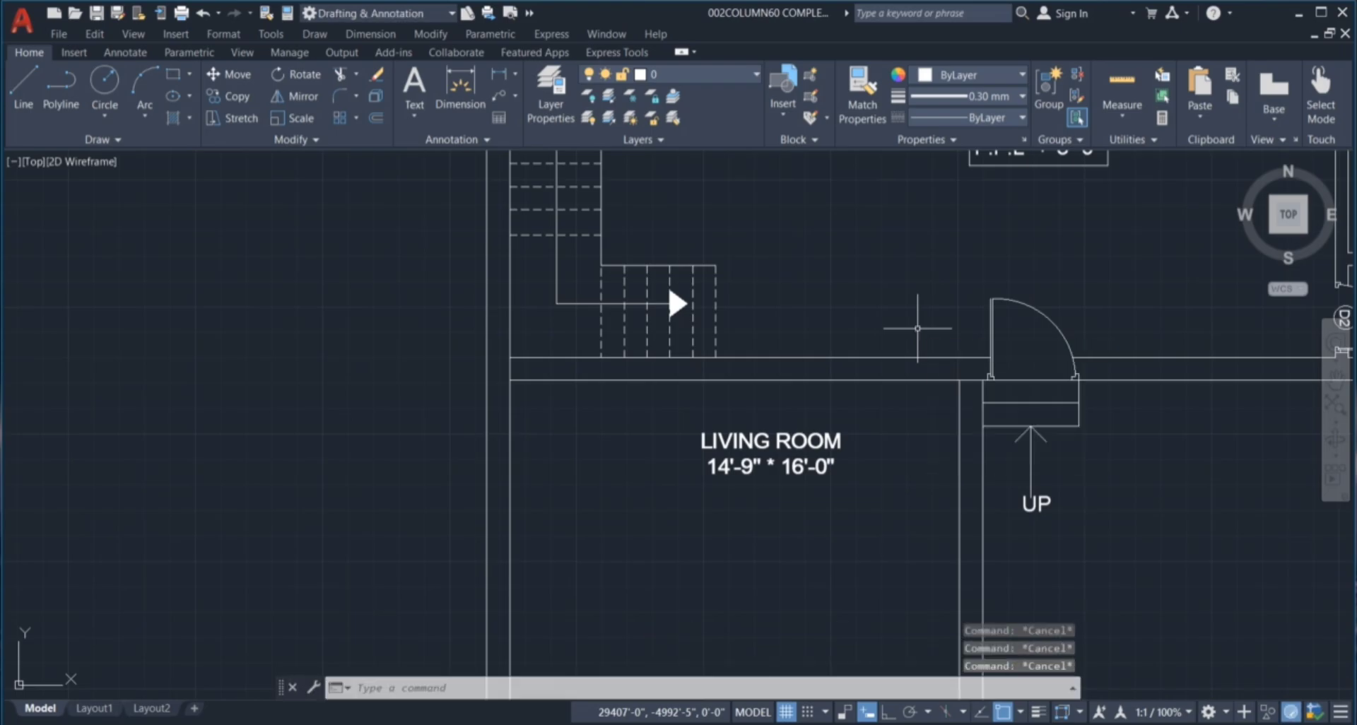
# Draw a short vertical line across the wall above the living room, in line with the partition's living-room face.
pyautogui.write('l')
pyautogui.press('Return')
pyautogui.scroll(4, 912, 403)
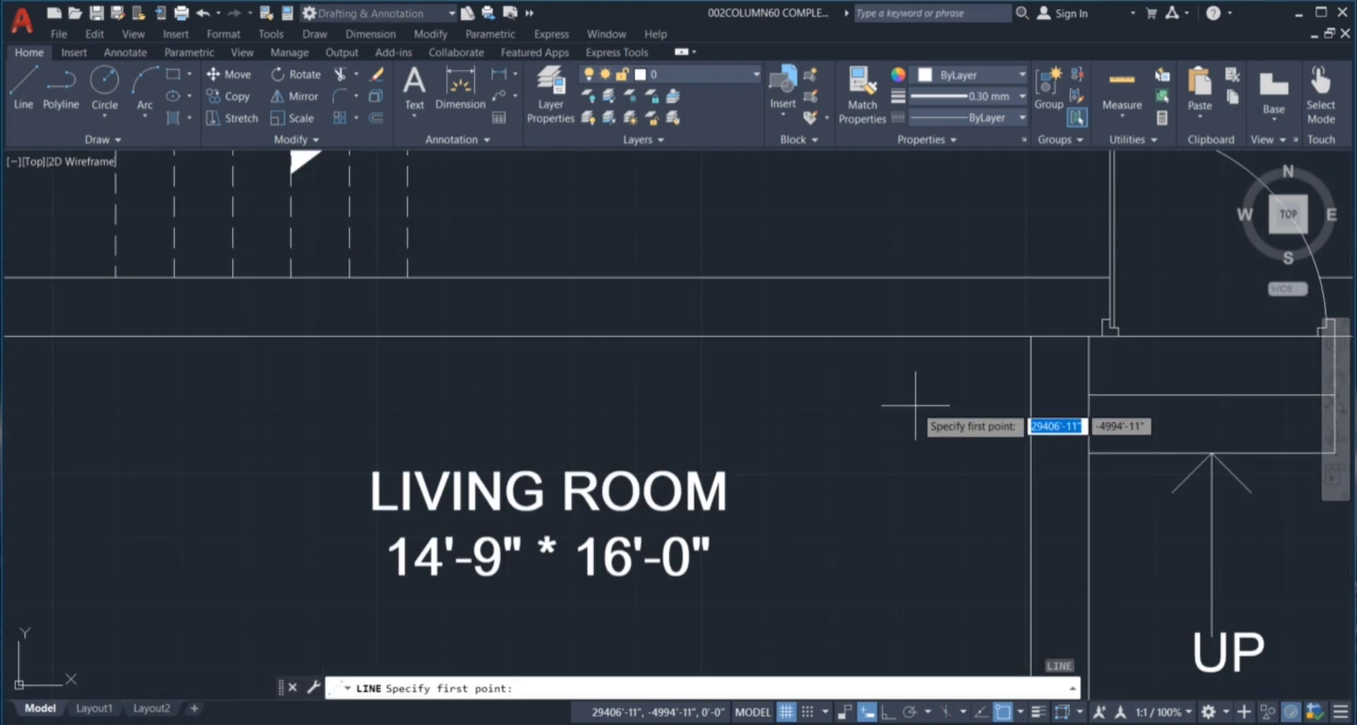
pyautogui.click(1030, 336)
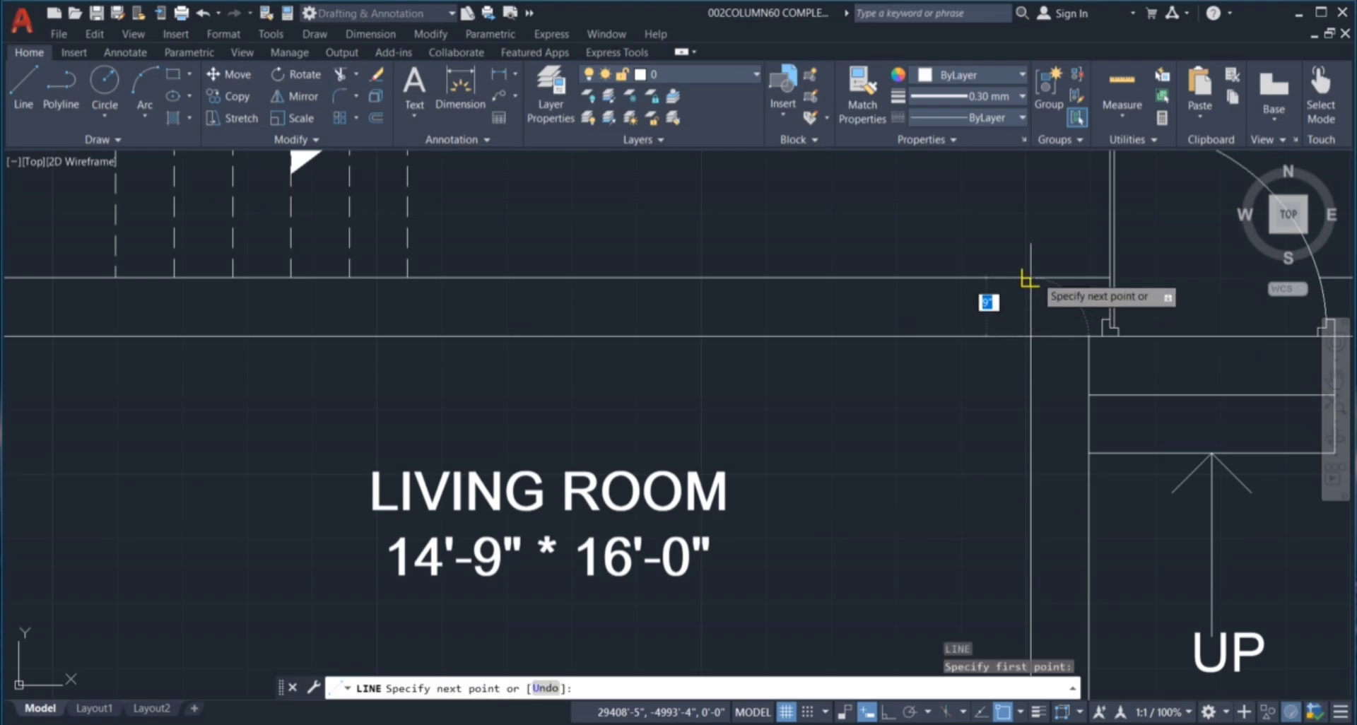
pyautogui.press('Escape')
pyautogui.press('Escape')
pyautogui.press('Escape')
pyautogui.press('Escape')
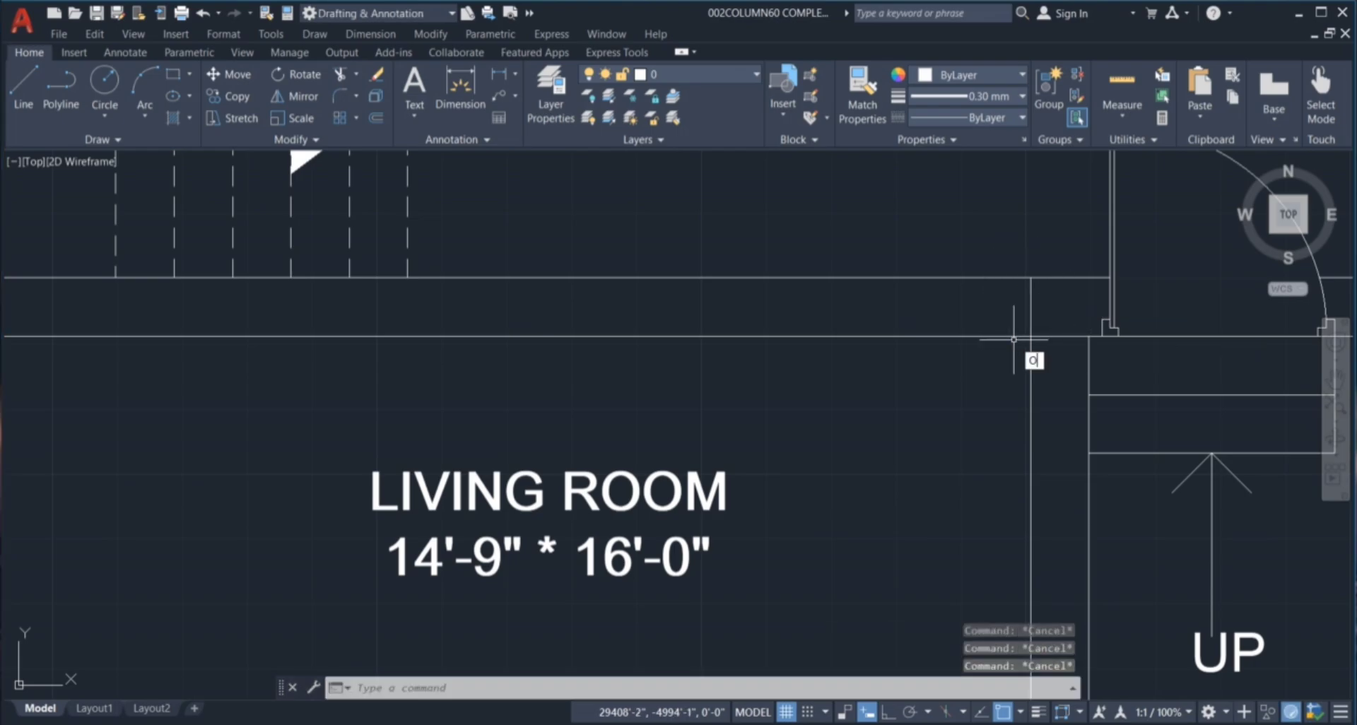
# Offset the short wall line 2" toward the living room side to mark the door jamb.
pyautogui.press('Return')
pyautogui.write('3')
pyautogui.press('Return')
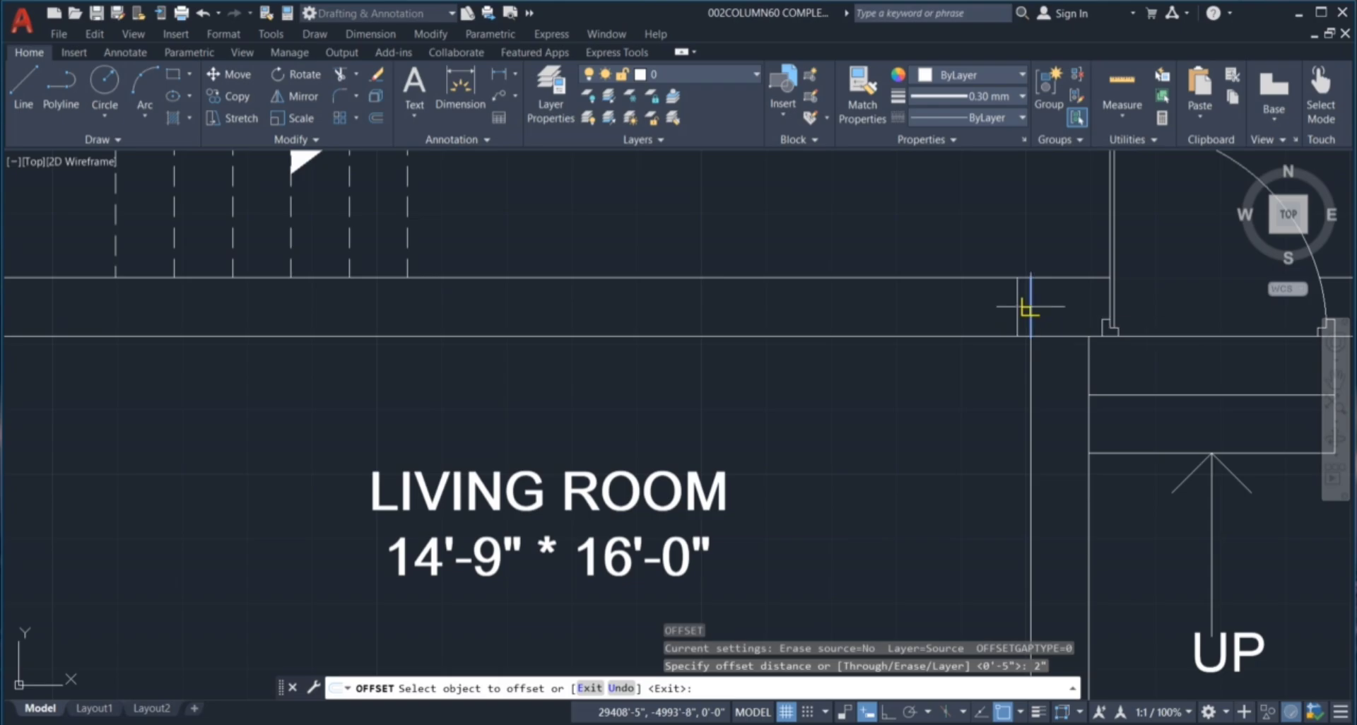
pyautogui.click(1030, 308)
pyautogui.click(919, 305)
pyautogui.press('Escape')
pyautogui.scroll(-6, 896, 346)
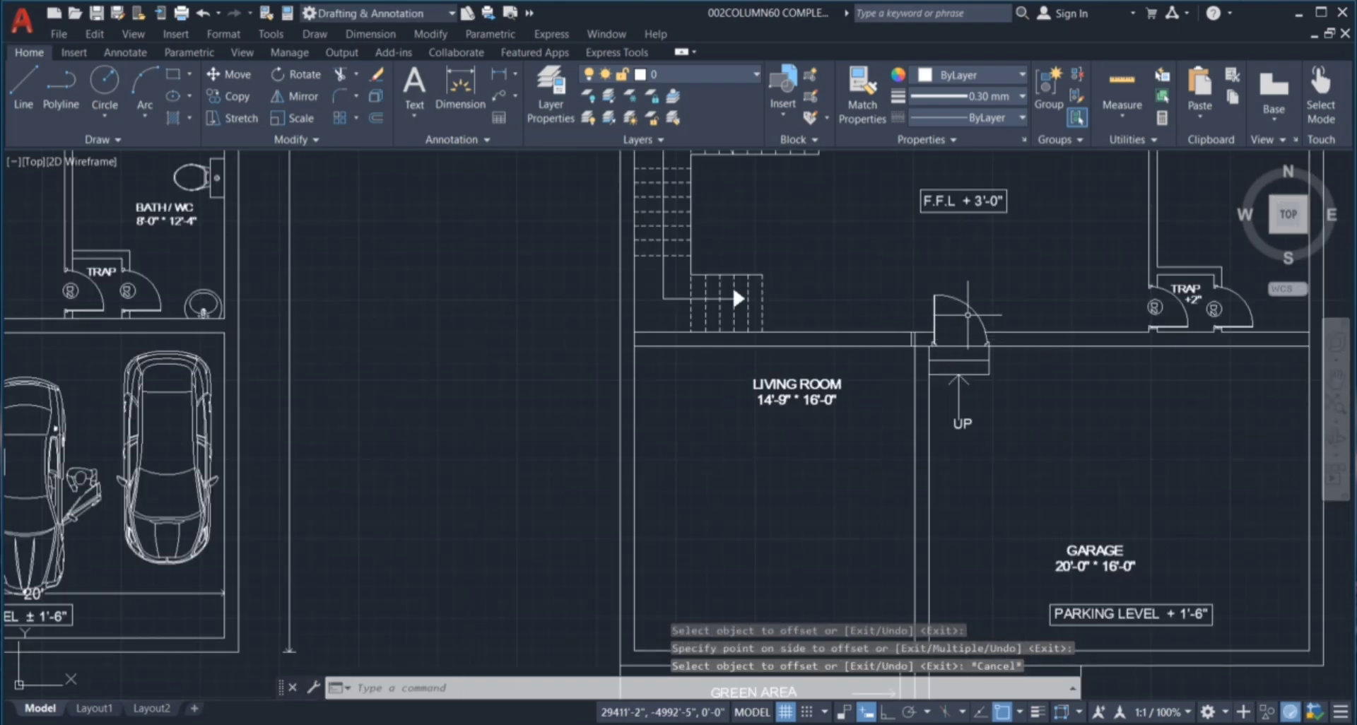
# Place a copy of the master bedroom's D1 door in the living room's upper wall with a cut opening, and tag the entrance door D1.
pyautogui.scroll(-2, 967, 314)
pyautogui.scroll(4, 222, 330)
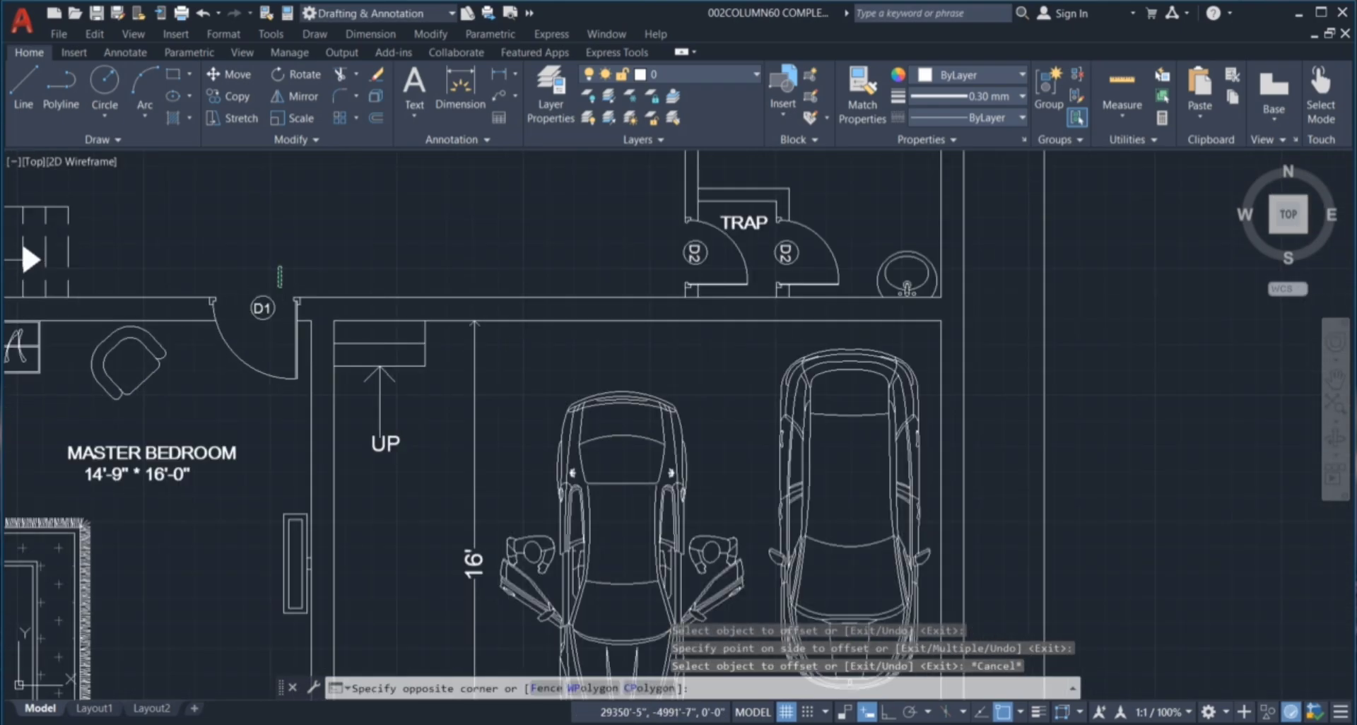
pyautogui.click(242, 338)
pyautogui.write('c')
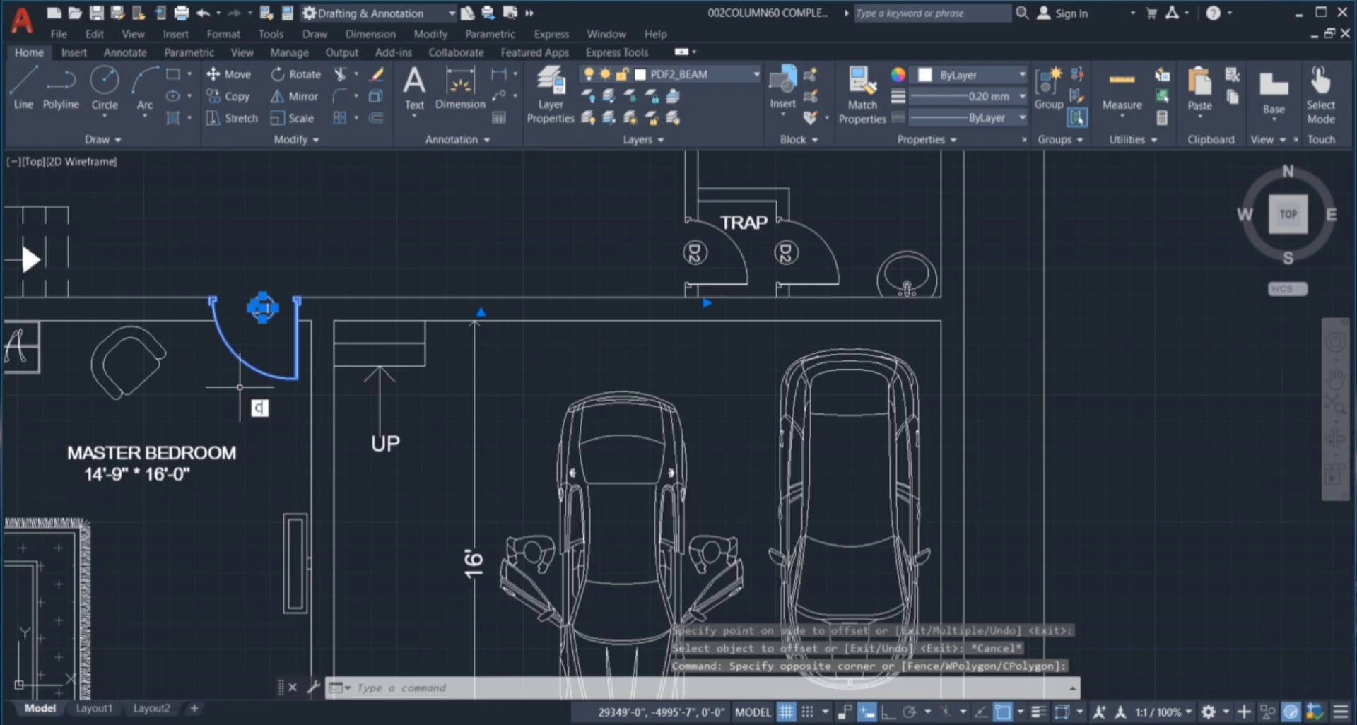
pyautogui.write('o')
pyautogui.press('Return')
pyautogui.scroll(6, 265, 308)
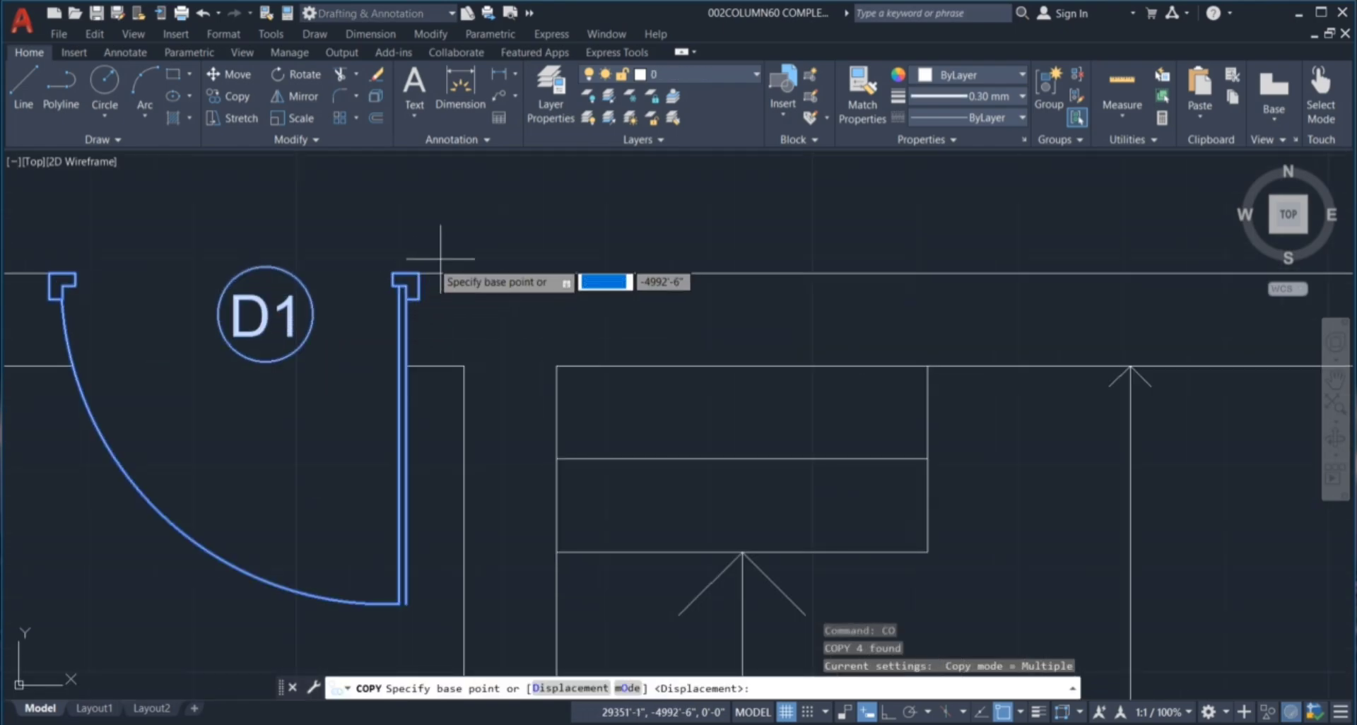
pyautogui.click(440, 259)
pyautogui.press('Escape')
pyautogui.press('Escape')
pyautogui.press('Escape')
pyautogui.scroll(-4, 1014, 440)
pyautogui.scroll(-4, 806, 403)
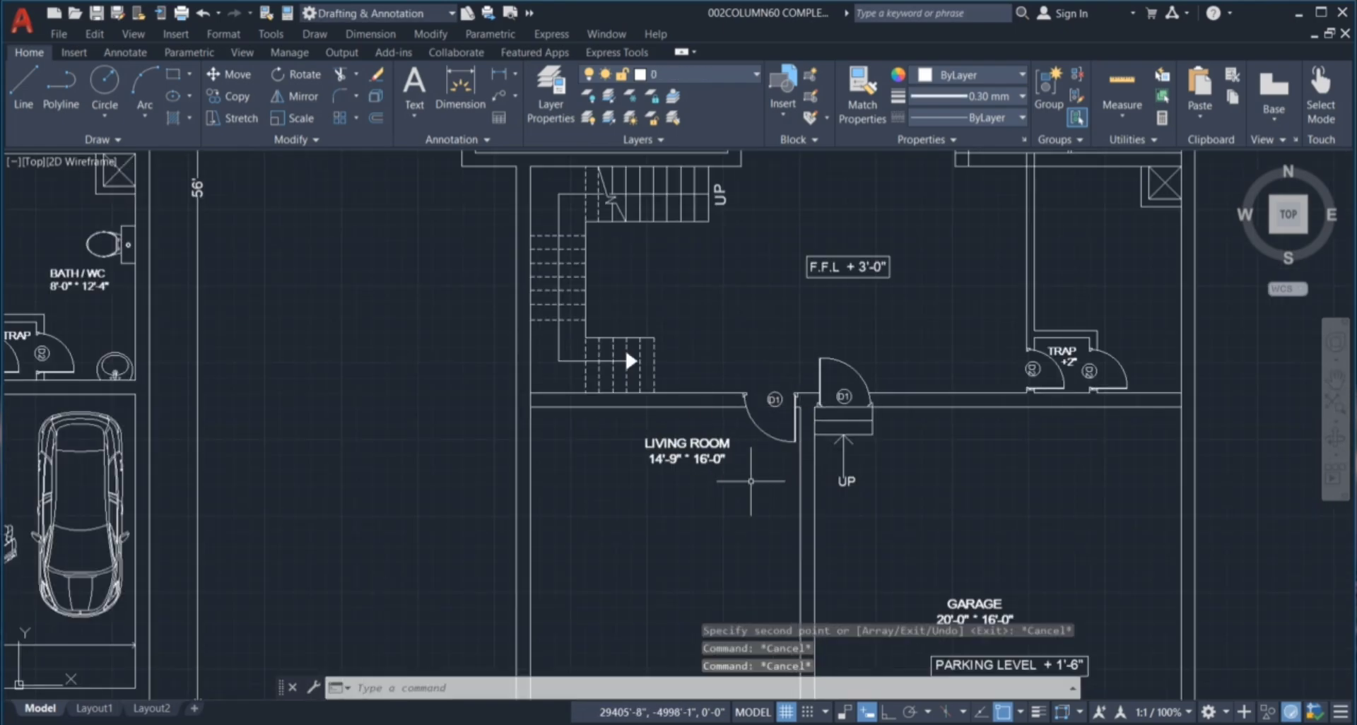
# Compare the second plan's room layout, especially the upper bedrooms, with the furnished plan.
pyautogui.scroll(-2, 821, 424)
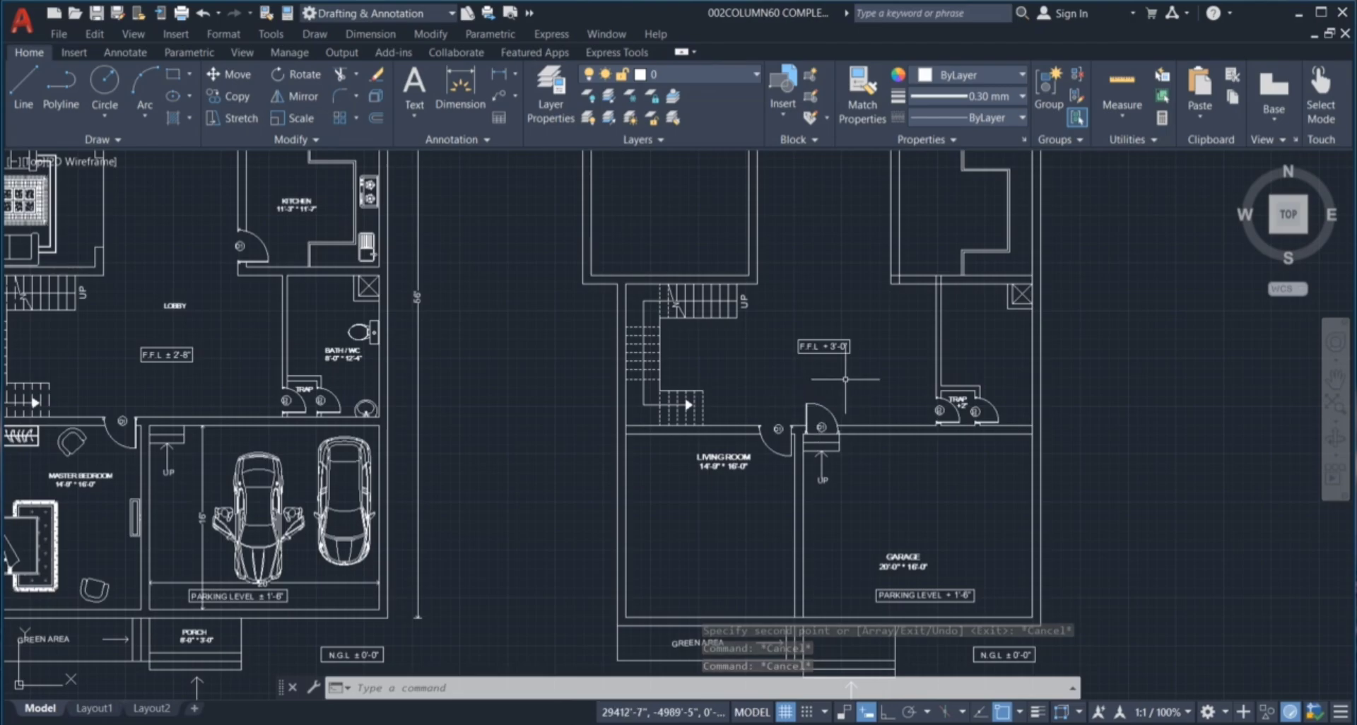
pyautogui.scroll(-3, 799, 408)
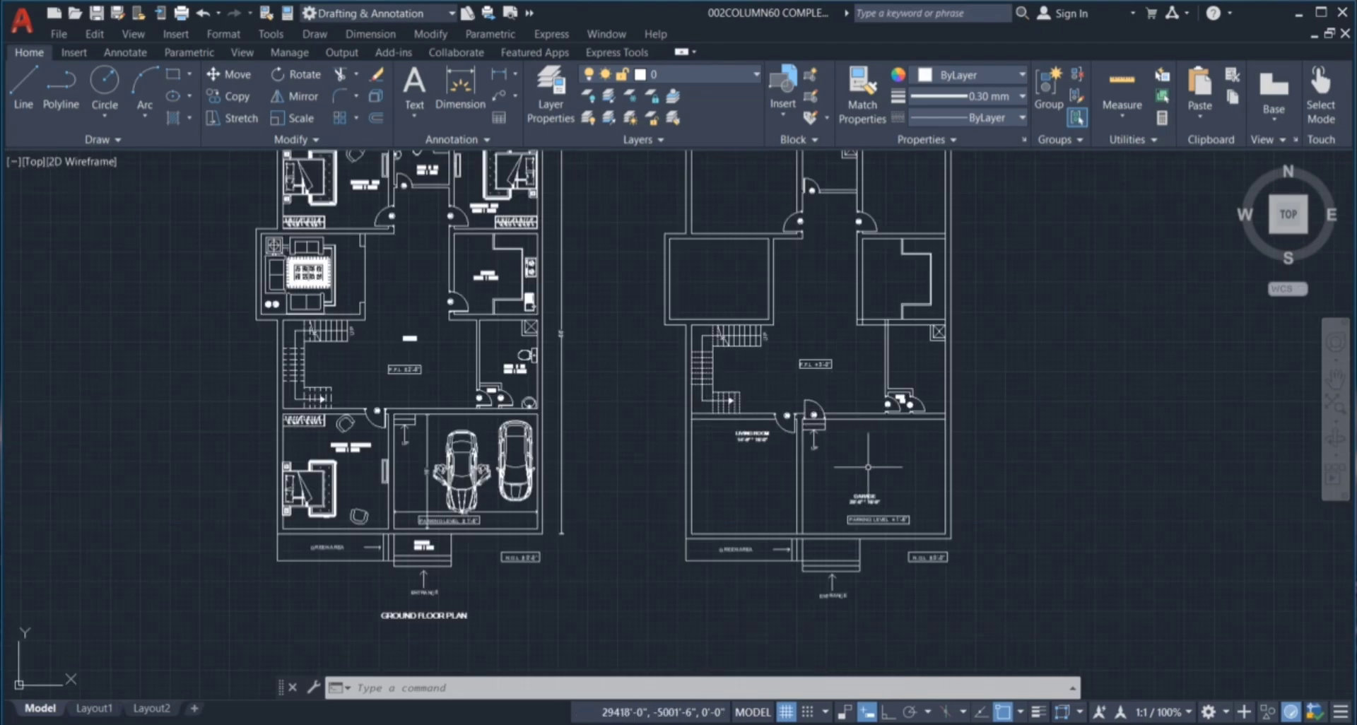
pyautogui.scroll(-2, 735, 462)
pyautogui.scroll(2, 829, 394)
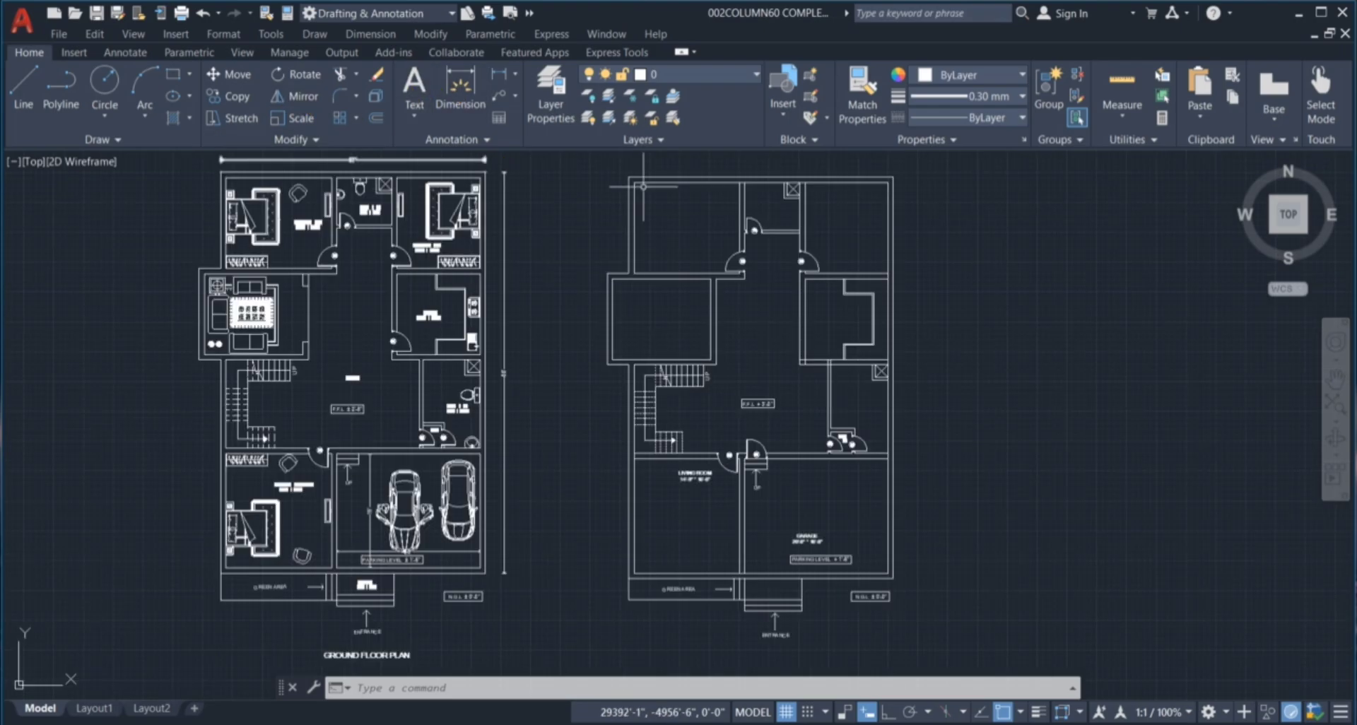
pyautogui.scroll(2, 636, 212)
pyautogui.click(636, 212)
pyautogui.scroll(-2, 884, 250)
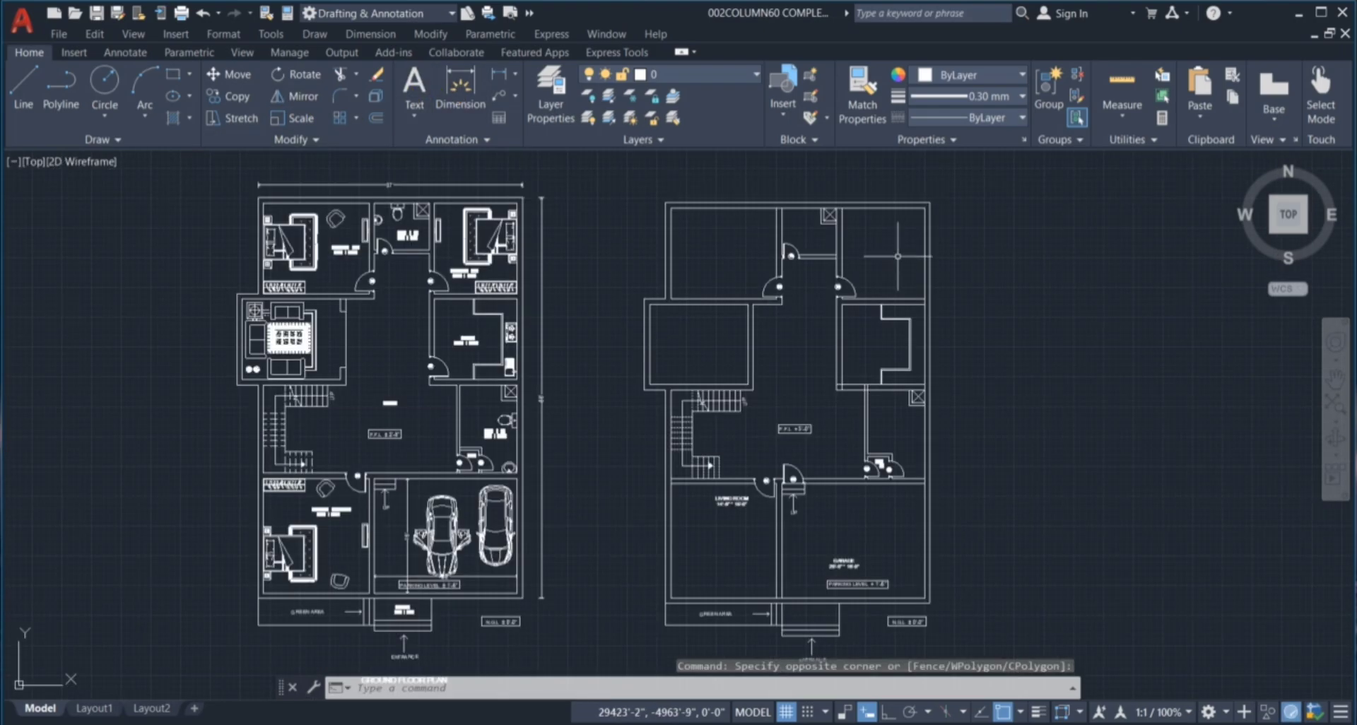
pyautogui.scroll(3, 875, 236)
pyautogui.click(825, 276)
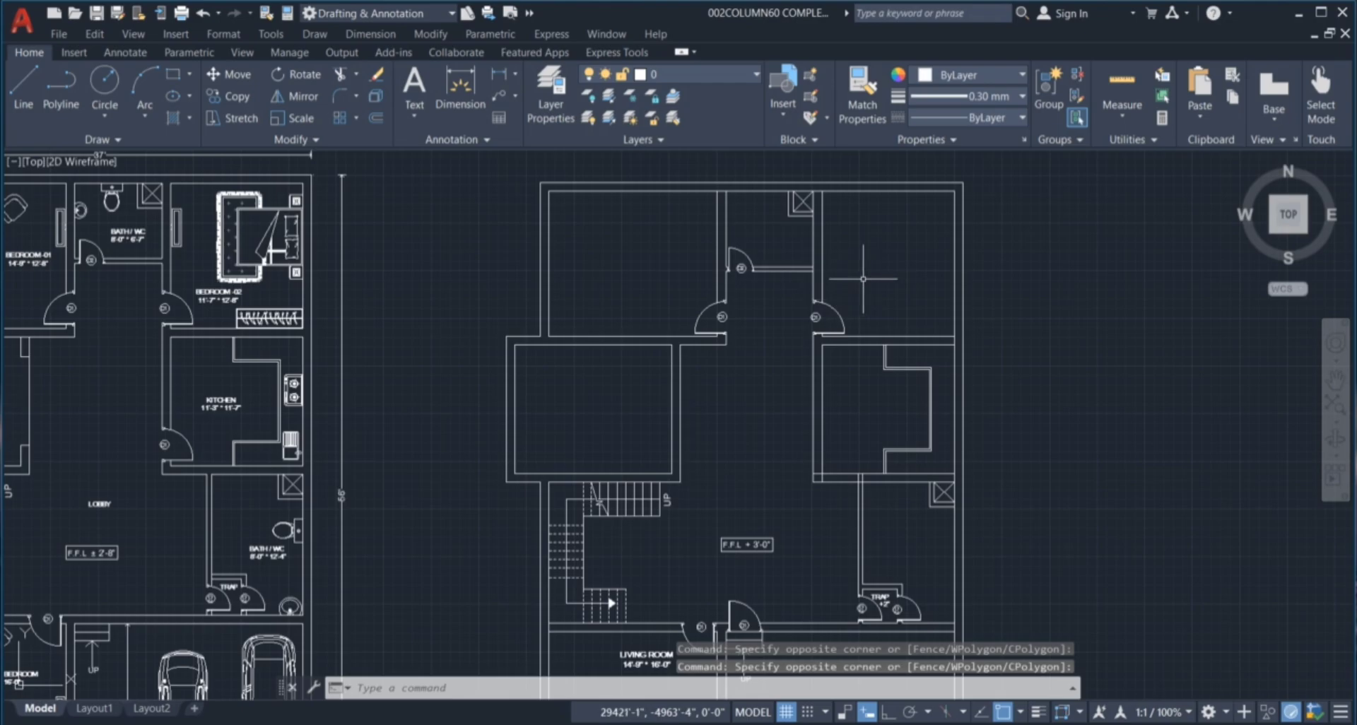
pyautogui.click(562, 397)
pyautogui.click(597, 425)
pyautogui.scroll(-4, 643, 377)
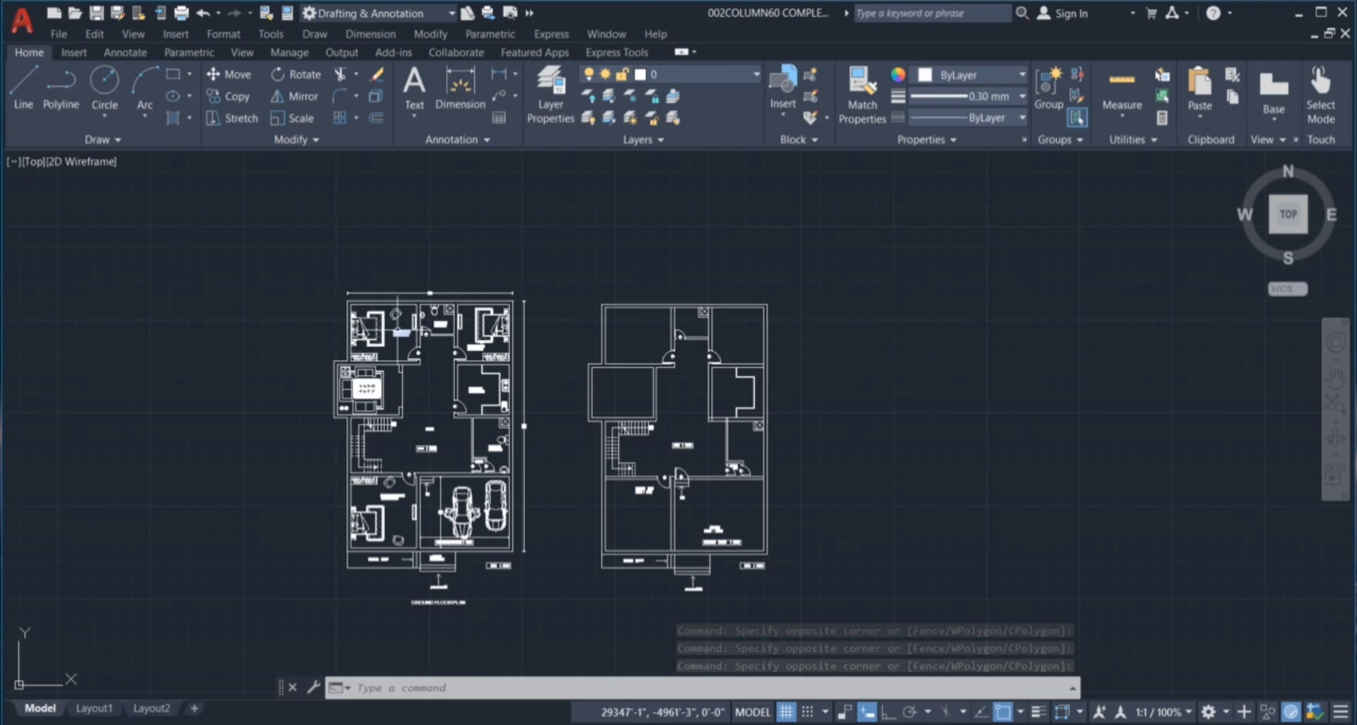
# Dimension the clear width of the second plan's upper-left bedroom between its outer wall and the bathroom partition.
pyautogui.click(462, 91)
pyautogui.scroll(6, 636, 300)
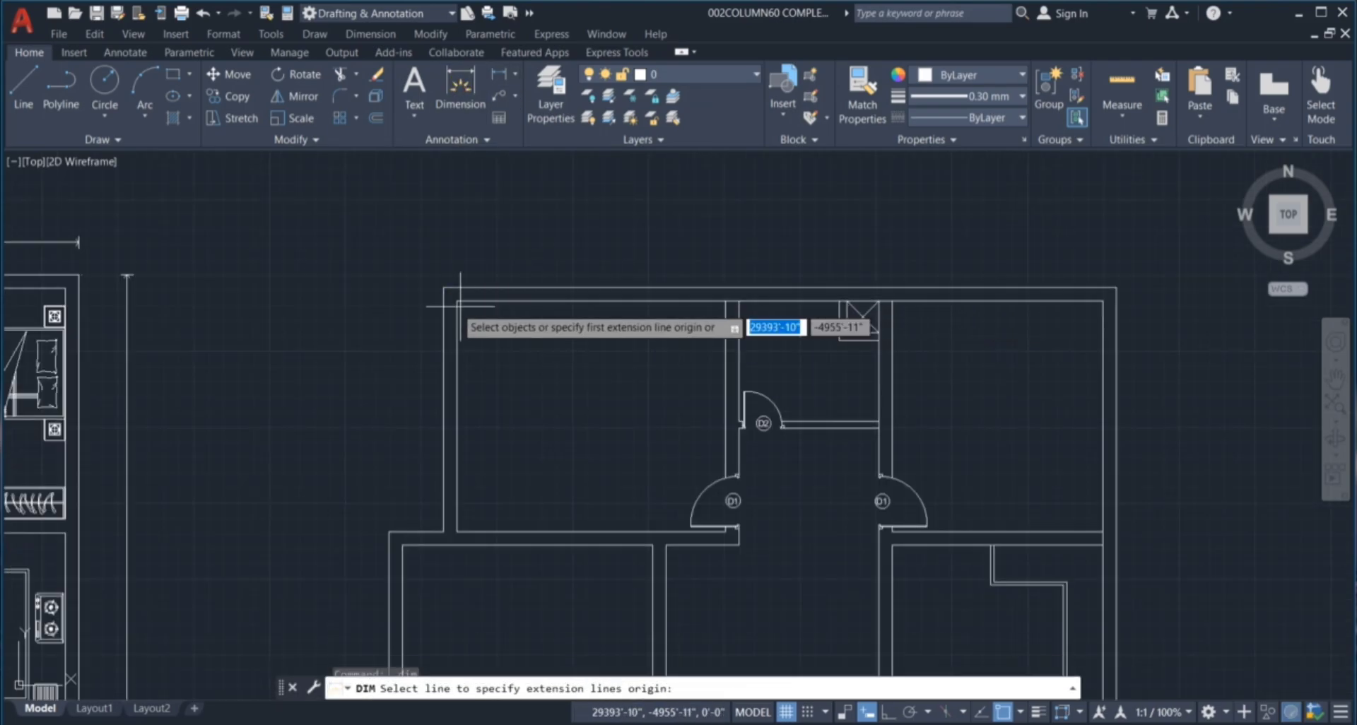
pyautogui.click(457, 301)
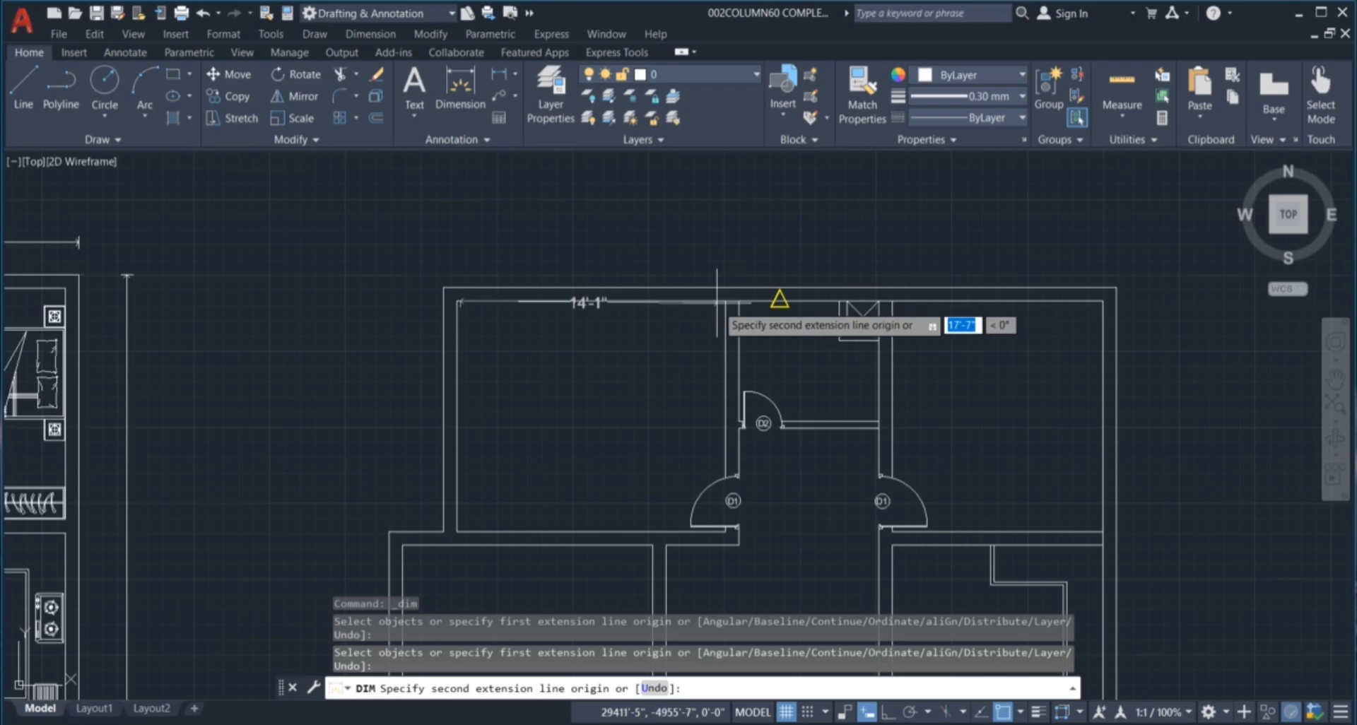
pyautogui.click(726, 300)
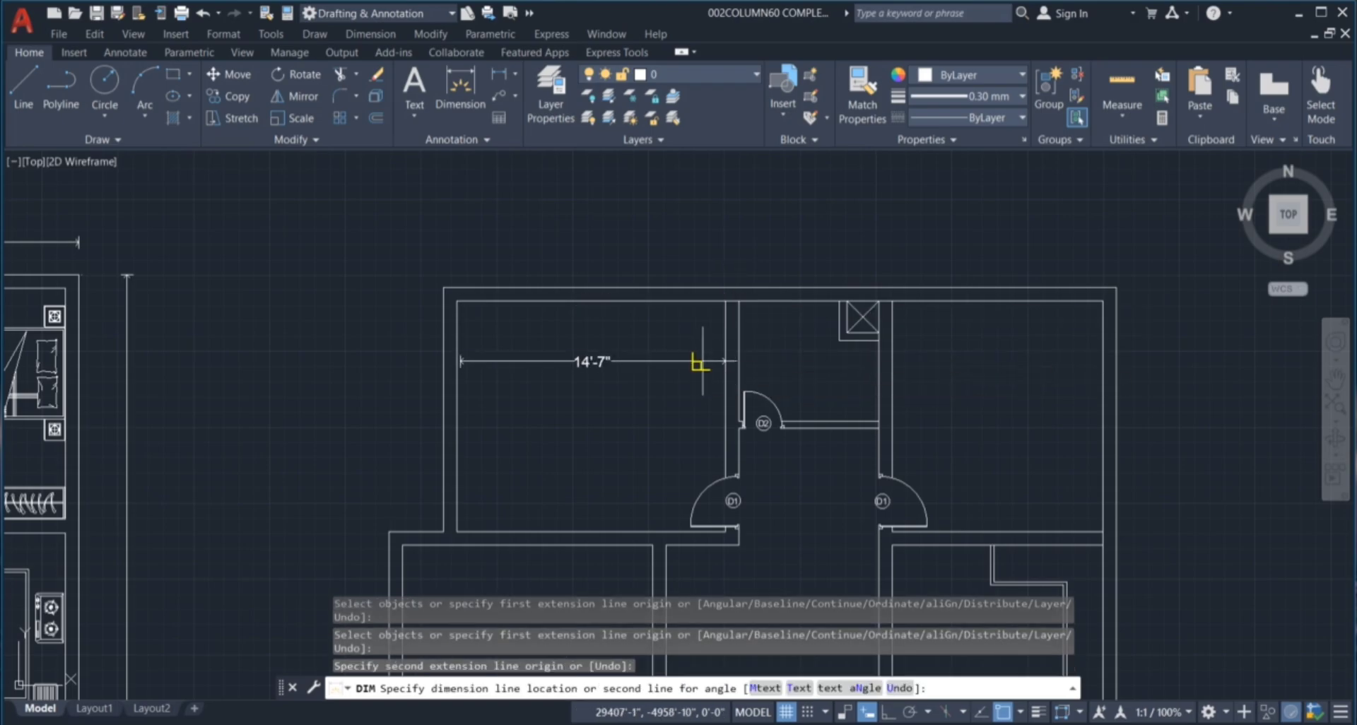
pyautogui.click(696, 359)
pyautogui.scroll(-3, 755, 324)
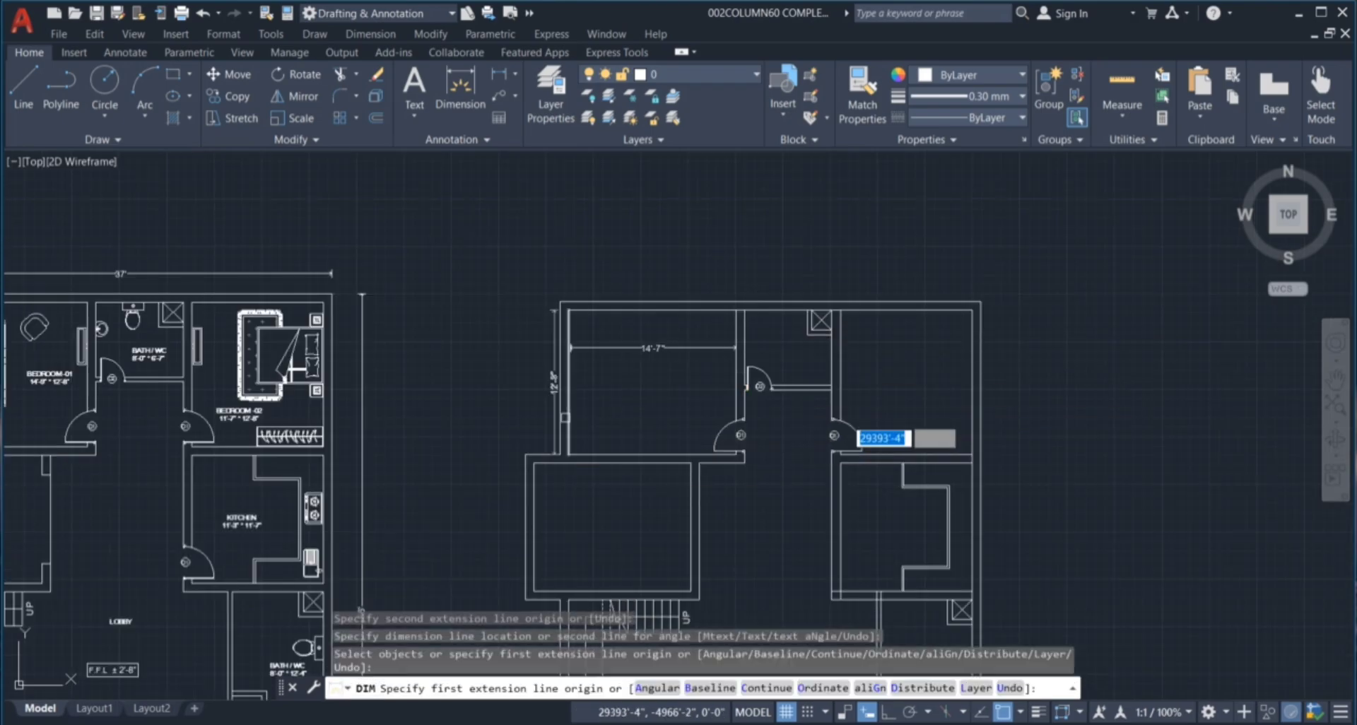
# Dimension the inner face of the upper-left bedroom's outer wall, placing the dimension inside the room.
pyautogui.press('Return')
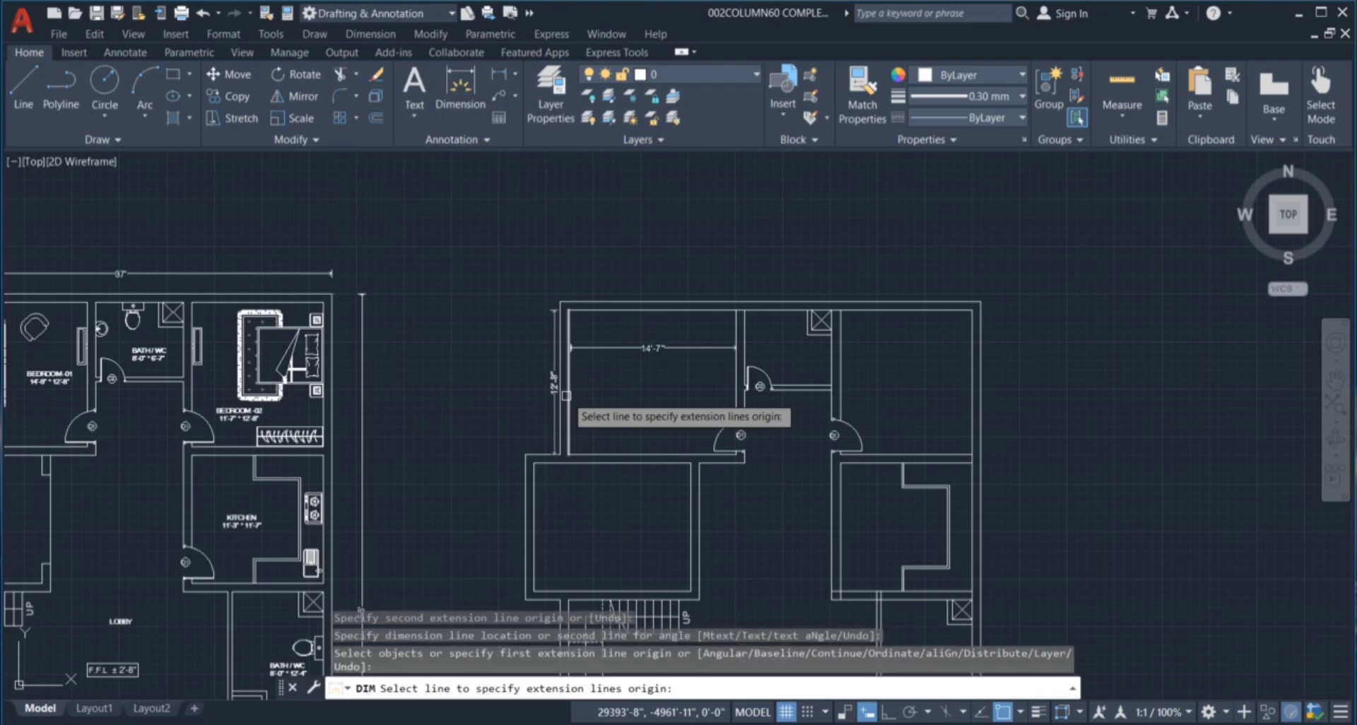
pyautogui.click(568, 390)
pyautogui.click(629, 386)
pyautogui.scroll(-3, 613, 406)
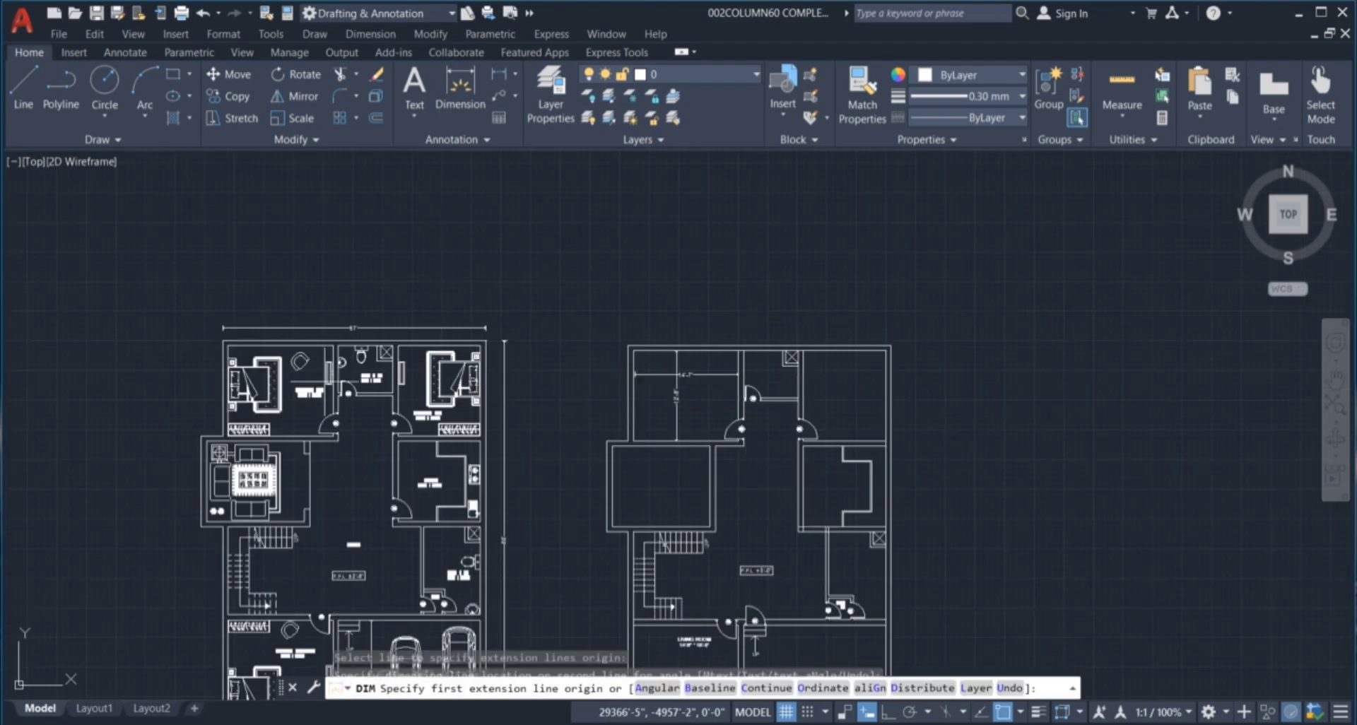
pyautogui.scroll(5, 317, 385)
pyautogui.press('Escape')
pyautogui.press('Escape')
pyautogui.press('Escape')
pyautogui.press('Escape')
pyautogui.click(296, 408)
pyautogui.press('Escape')
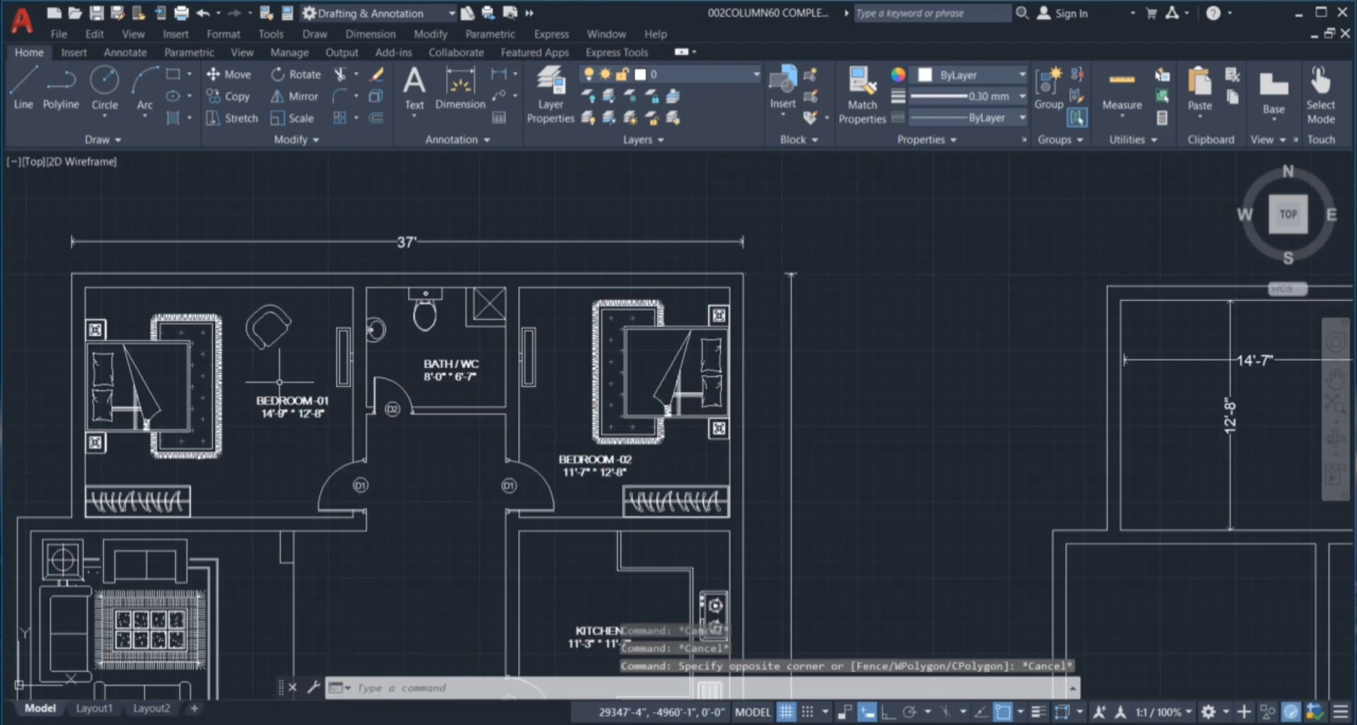
pyautogui.click(280, 443)
pyautogui.click(279, 467)
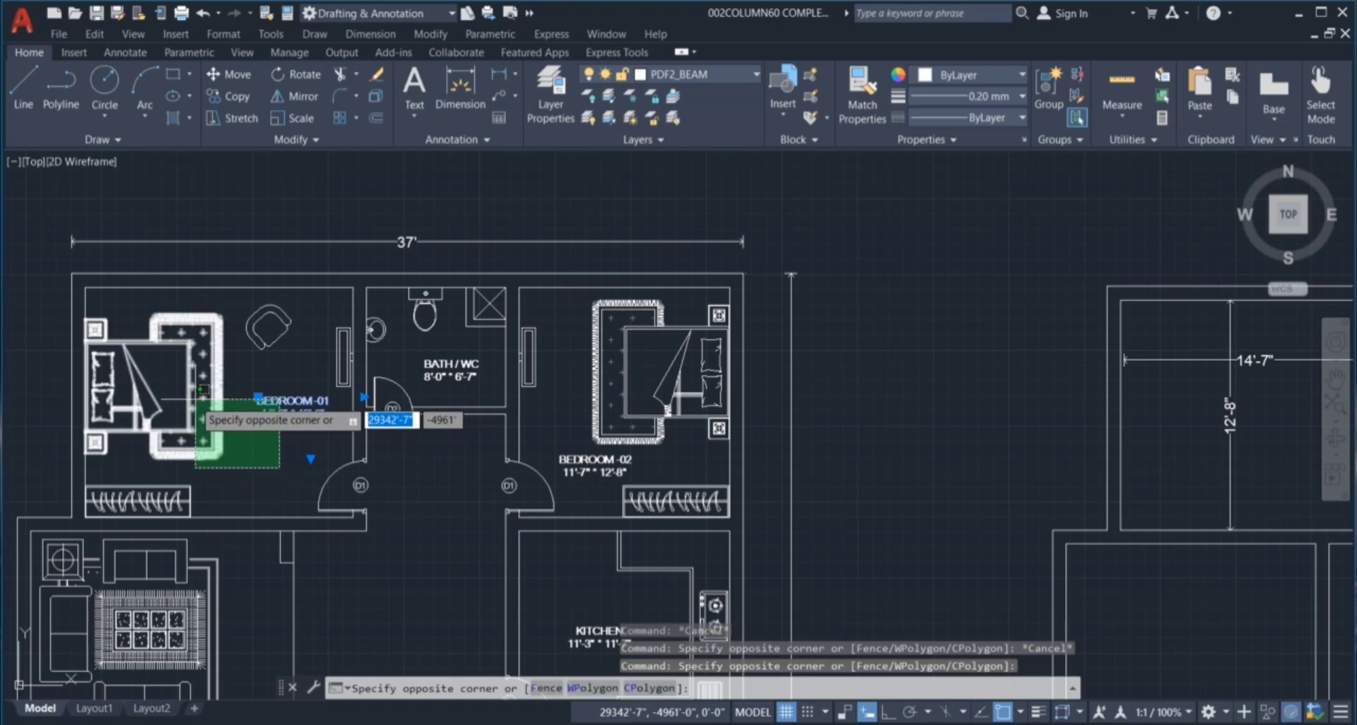
pyautogui.press('Escape')
pyautogui.scroll(-5, 300, 402)
pyautogui.press('Escape')
pyautogui.press('Escape')
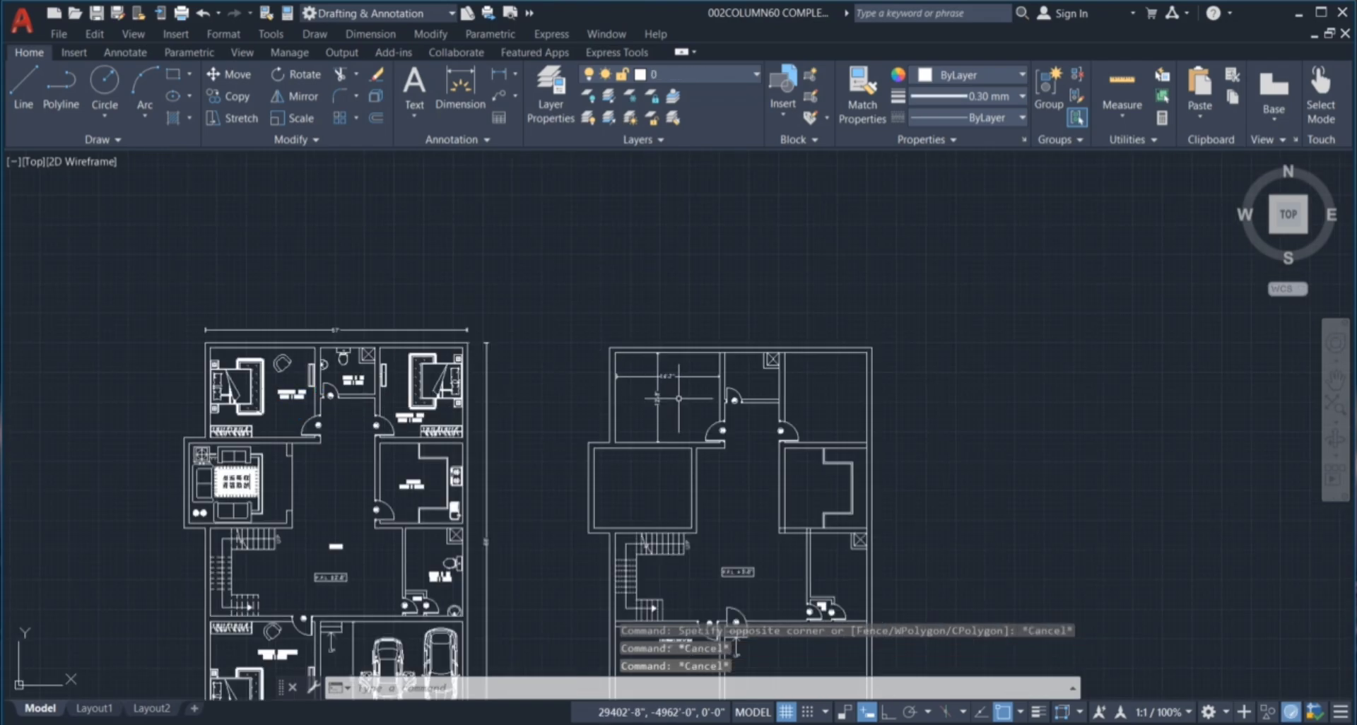
# Delete the two dimensions from the second plan's upper-left bedroom.
pyautogui.scroll(5, 679, 397)
pyautogui.click(546, 328)
pyautogui.press('Delete')
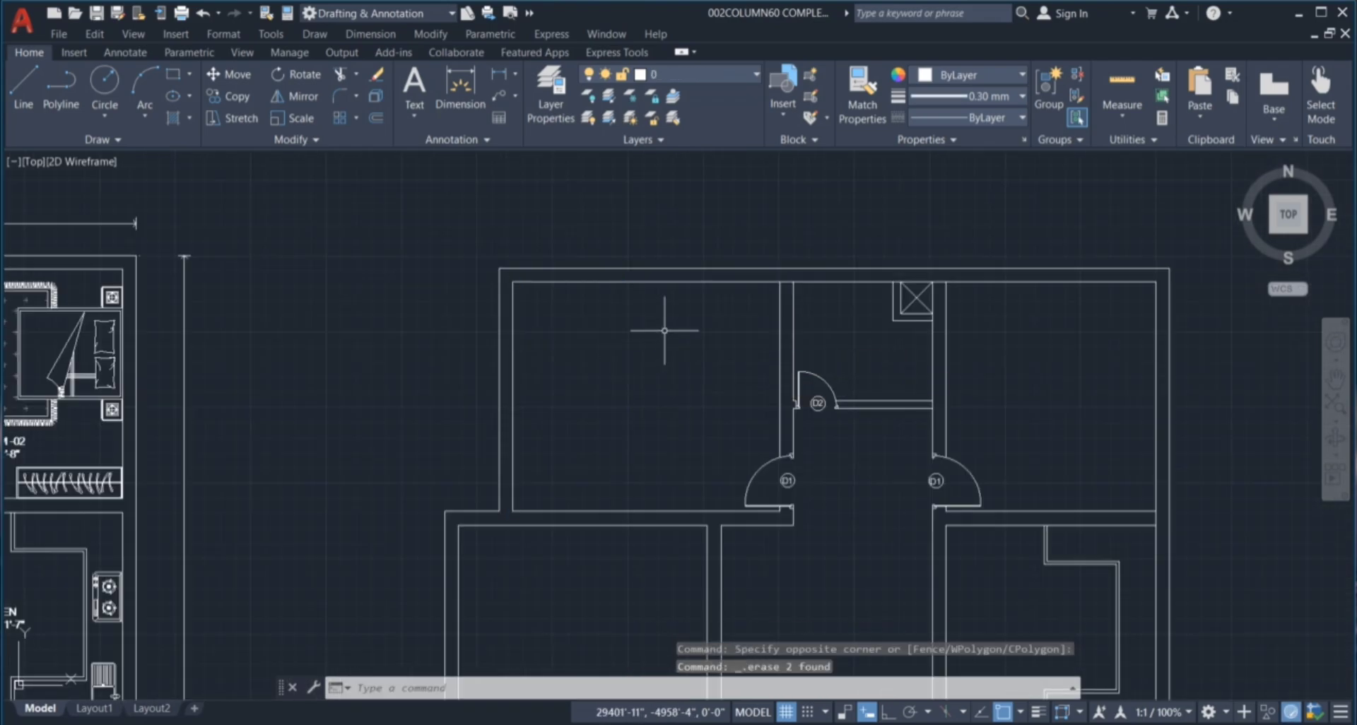
# Trim the inner line of the second plan's upper exterior wall where the two bathroom partitions join it.
pyautogui.write('r')
pyautogui.press('Return')
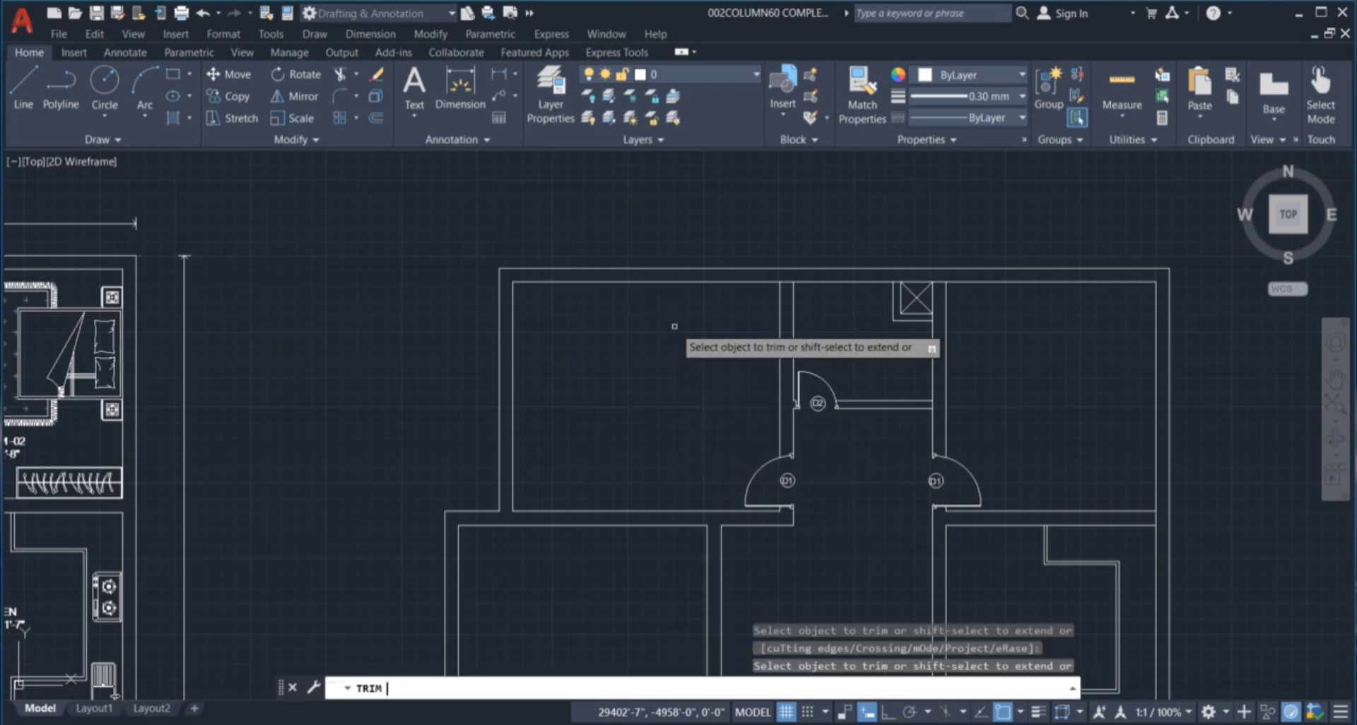
pyautogui.scroll(5, 787, 302)
pyautogui.moveTo(785, 278); pyautogui.dragTo(782, 224)
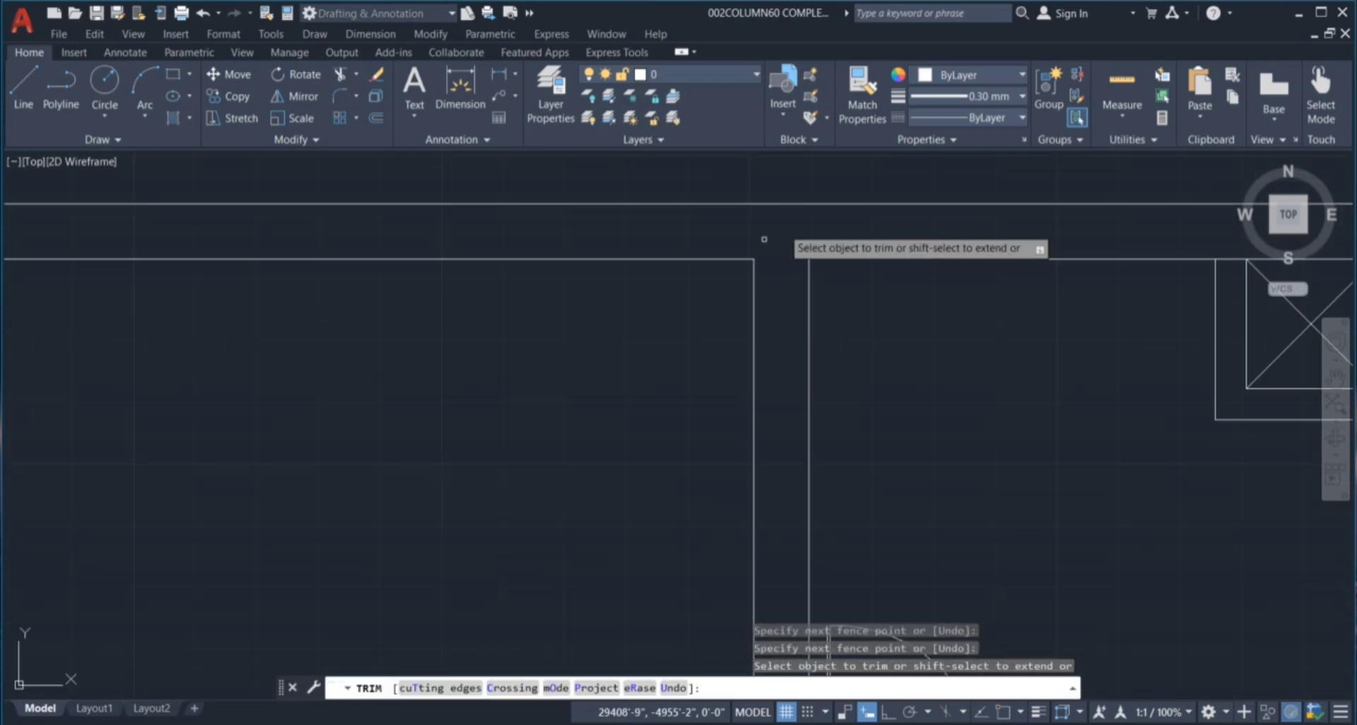
pyautogui.scroll(-5, 923, 279)
pyautogui.scroll(5, 922, 278)
pyautogui.moveTo(945, 244); pyautogui.dragTo(943, 257)
pyautogui.scroll(-6, 944, 257)
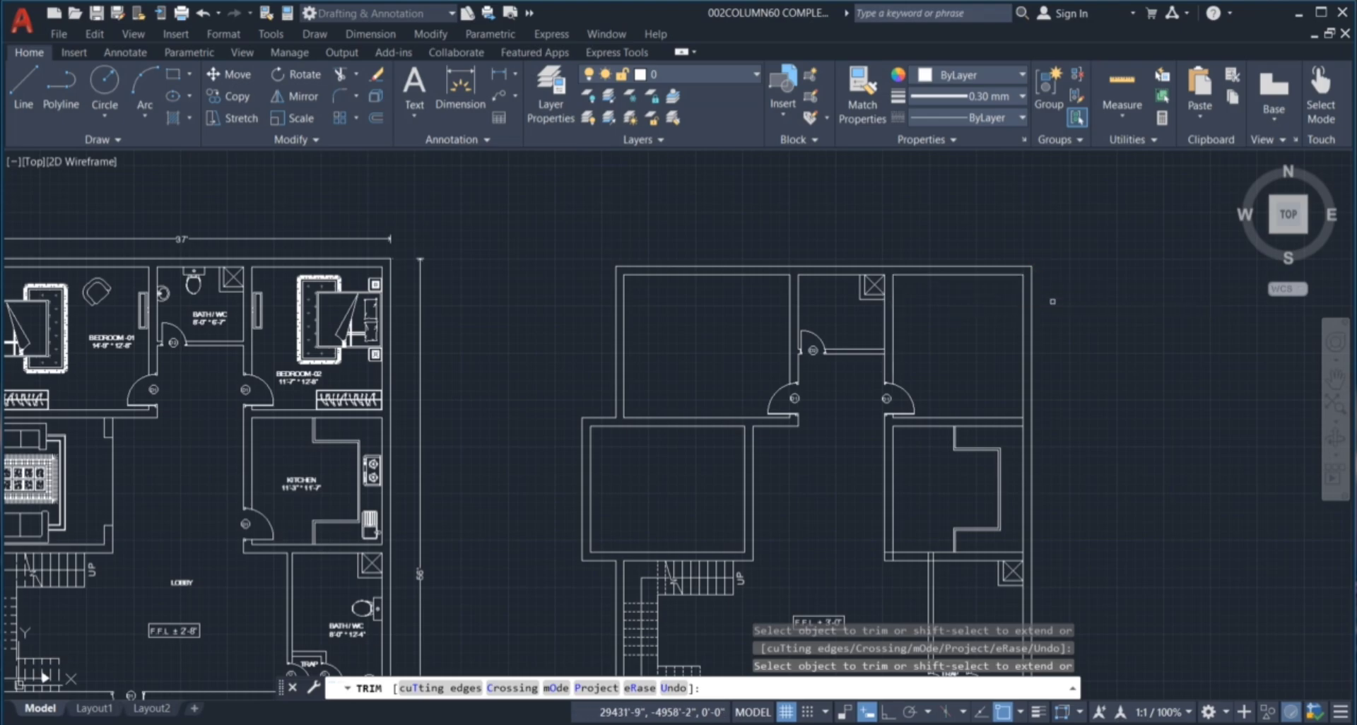
# Trim the overlapping wall lines at the lower-left corner of the second plan's kitchen.
pyautogui.scroll(-2, 871, 301)
pyautogui.scroll(3, 855, 375)
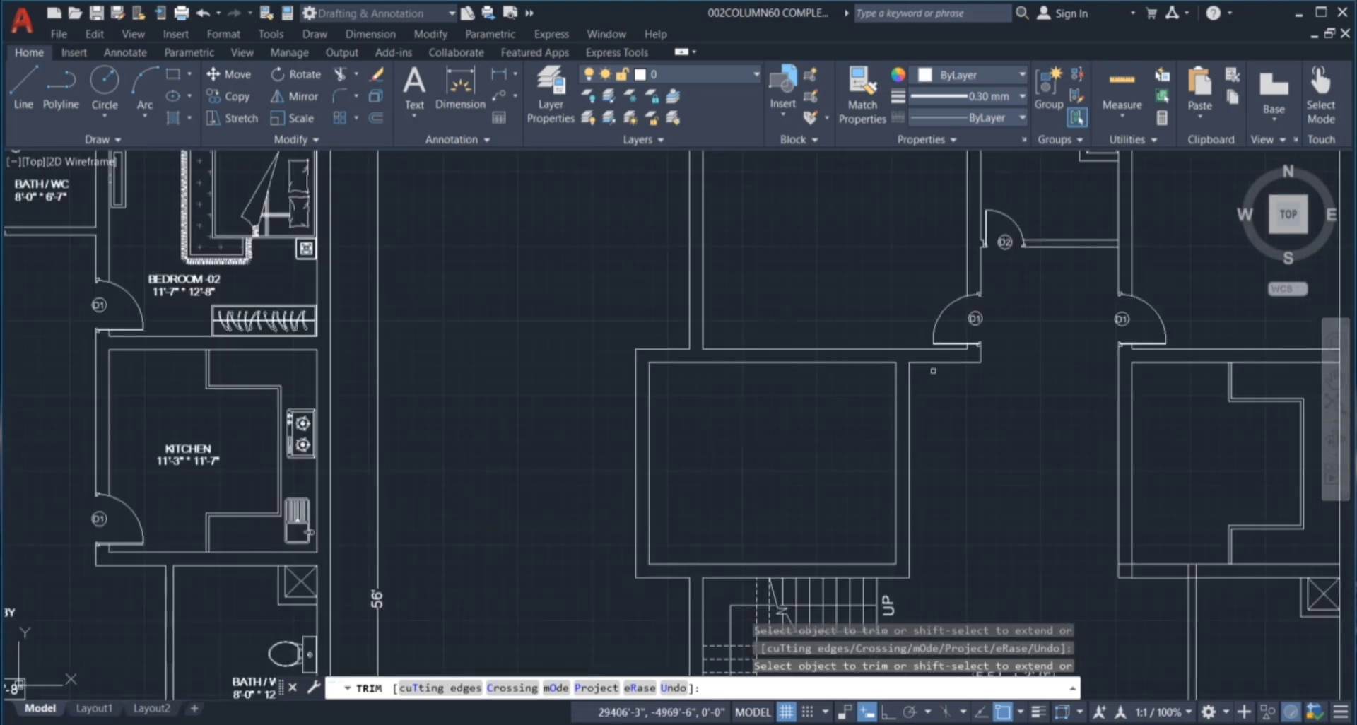
pyautogui.scroll(-3, 770, 367)
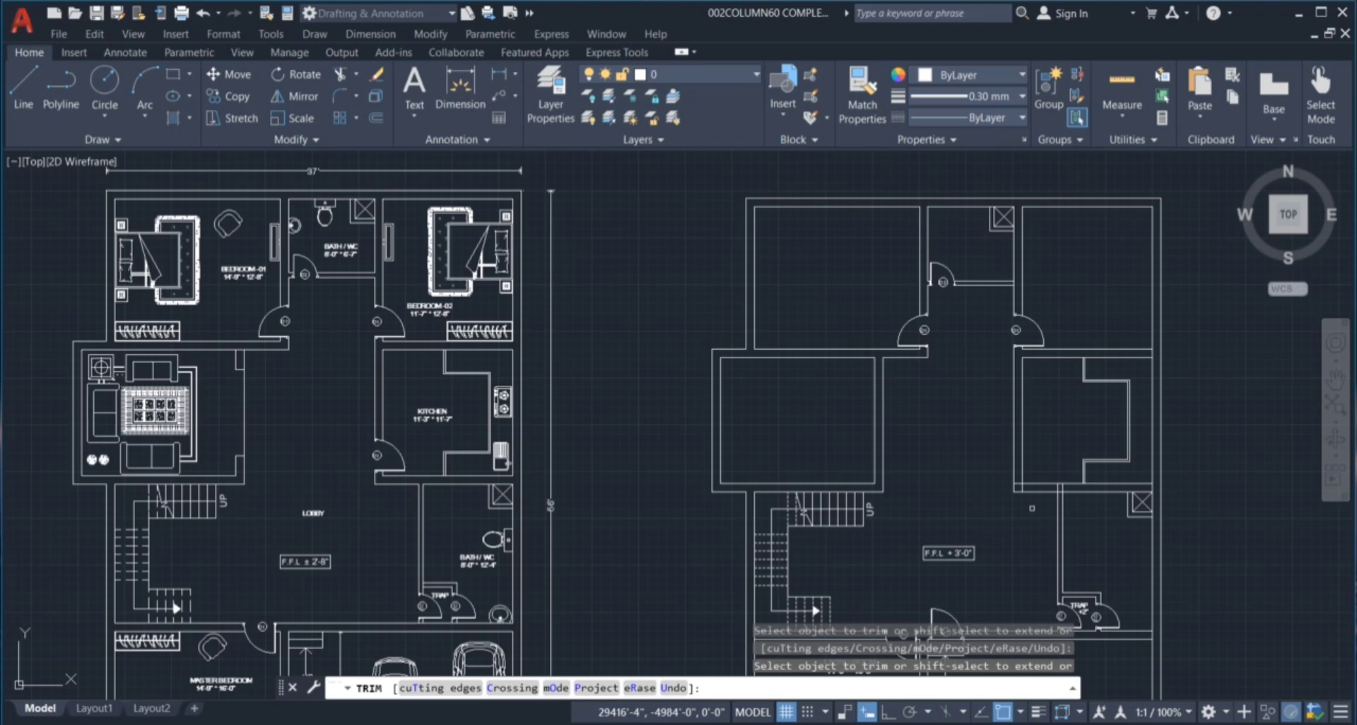
pyautogui.scroll(5, 1036, 494)
pyautogui.moveTo(928, 469); pyautogui.dragTo(926, 484)
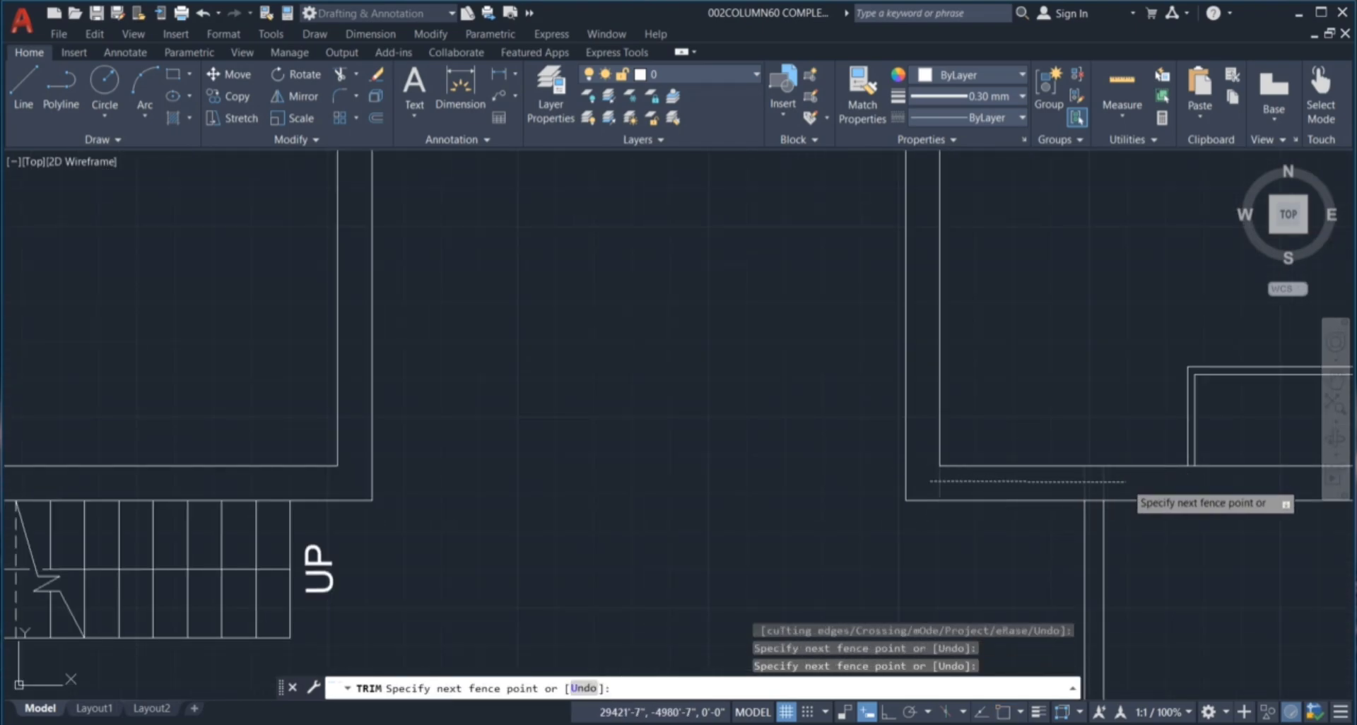
pyautogui.press('Return')
# Trim the leftover line segments where the lower bathroom's walls join the kitchen's lower wall.
pyautogui.scroll(5, 1083, 509)
pyautogui.click(1100, 503)
pyautogui.click(1103, 463)
pyautogui.scroll(-10, 979, 447)
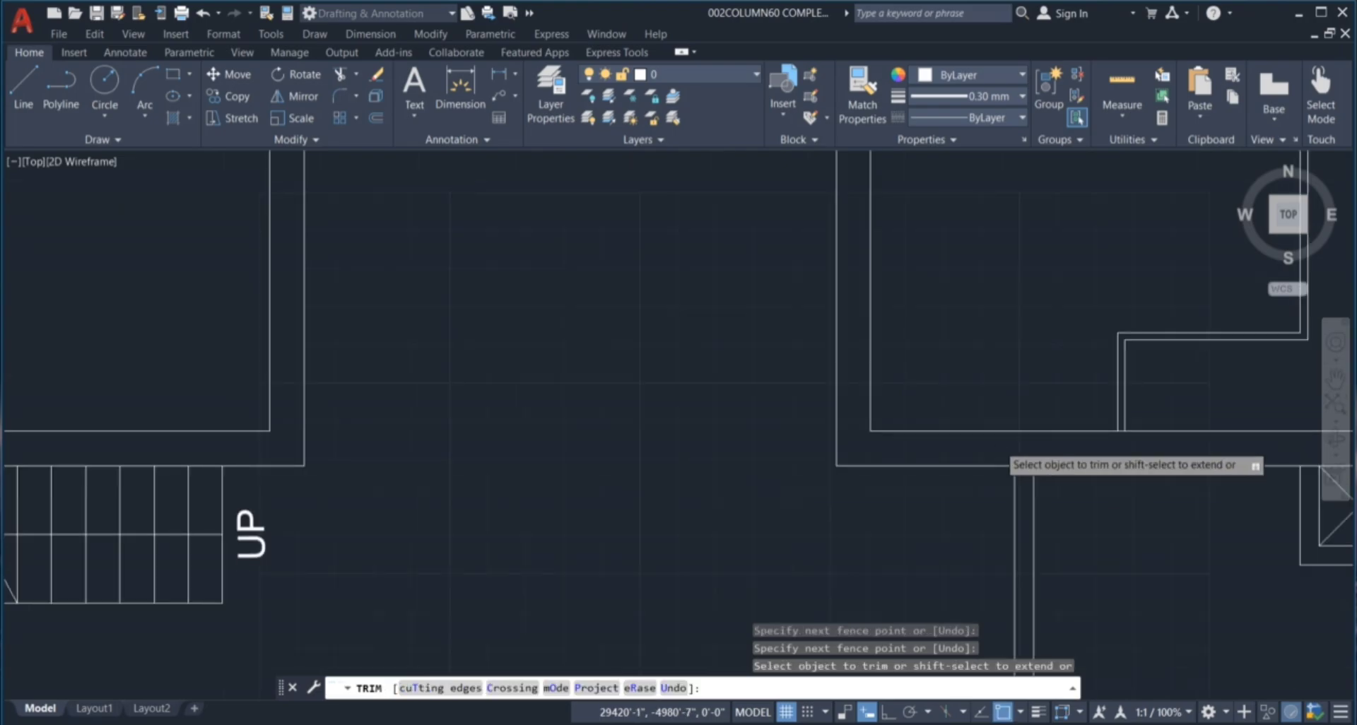
pyautogui.scroll(8, 1116, 451)
pyautogui.click(1116, 459)
pyautogui.click(1047, 485)
pyautogui.scroll(-8, 1019, 460)
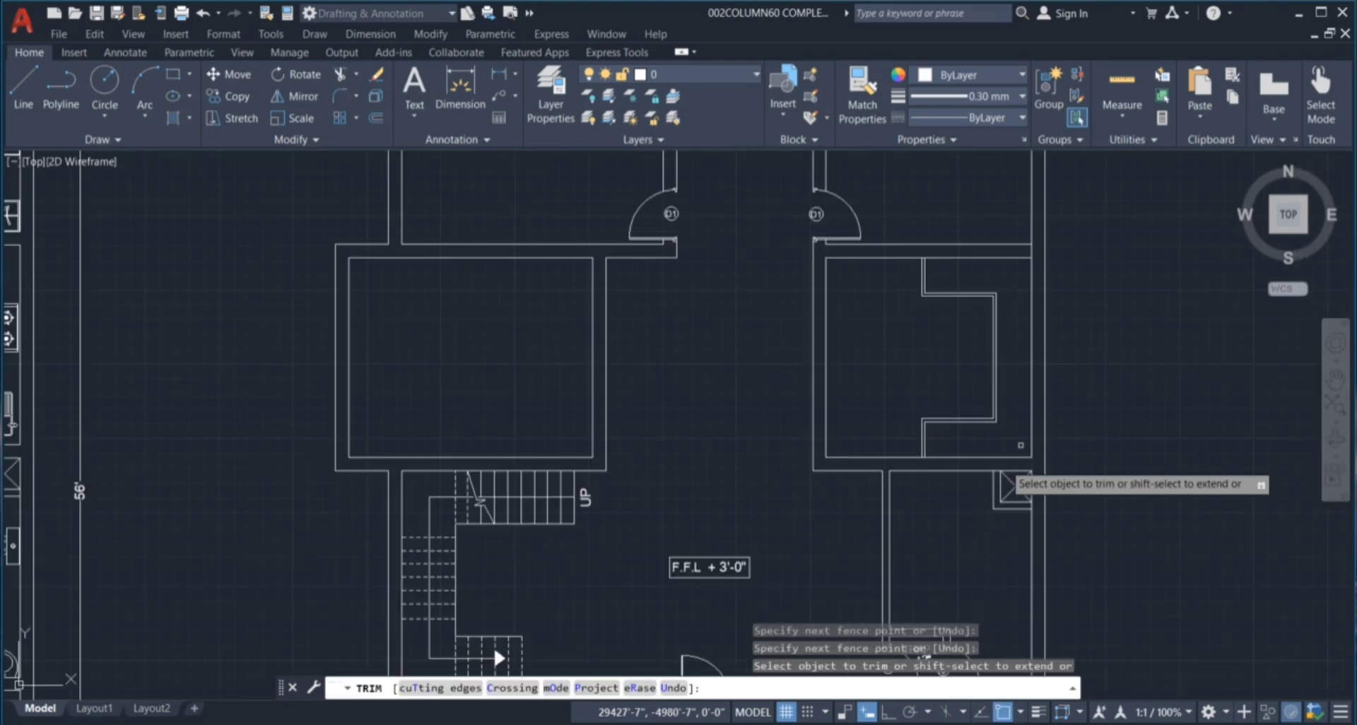
# Trim the exterior wall's inner line where the wall between the upper-right bedroom and the kitchen meets it.
pyautogui.scroll(6, 1029, 249)
pyautogui.click(1035, 243)
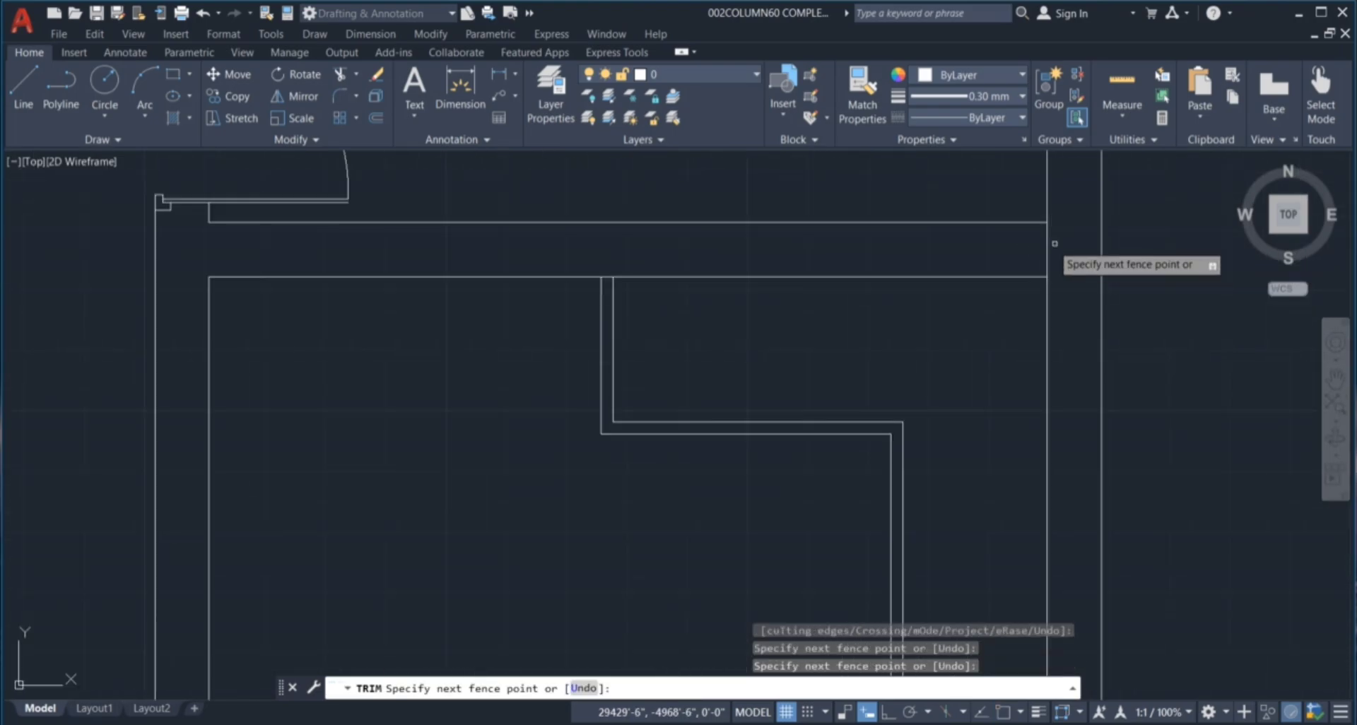
pyautogui.click(1053, 234)
pyautogui.scroll(-8, 1051, 244)
pyautogui.press('Escape')
pyautogui.press('Escape')
pyautogui.press('Escape')
pyautogui.press('Escape')
# Select Bedroom-02's bed with rug and nightstands, room label, wardrobe and wall-mounted unit in the furnished plan.
pyautogui.scroll(3, 611, 311)
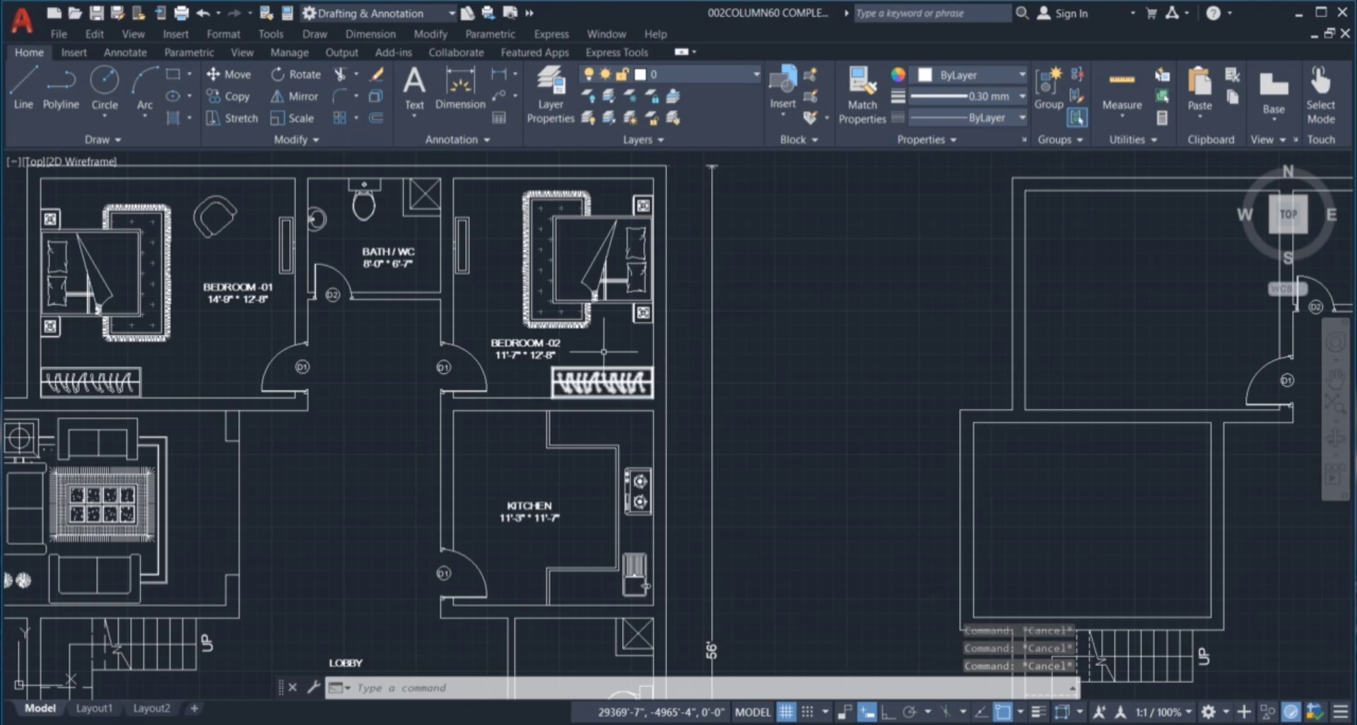
pyautogui.click(602, 348)
pyautogui.click(573, 299)
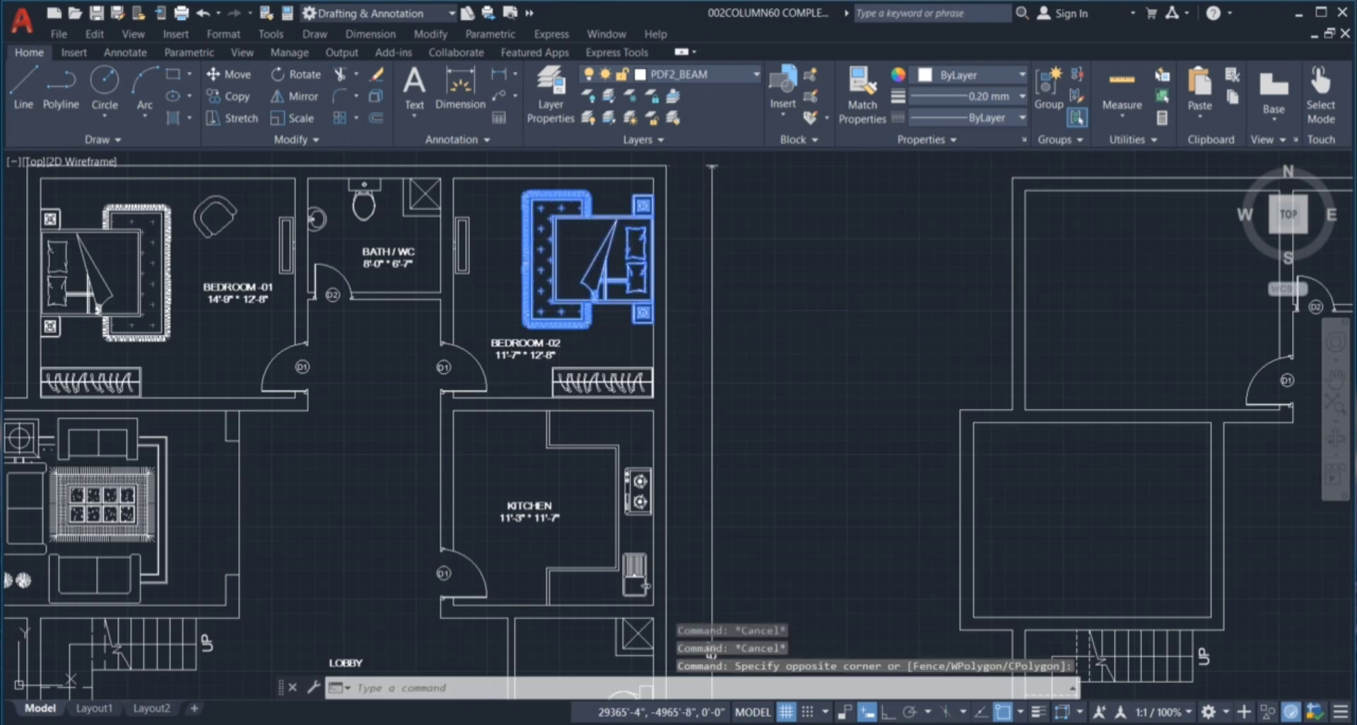
pyautogui.click(523, 340)
pyautogui.click(574, 366)
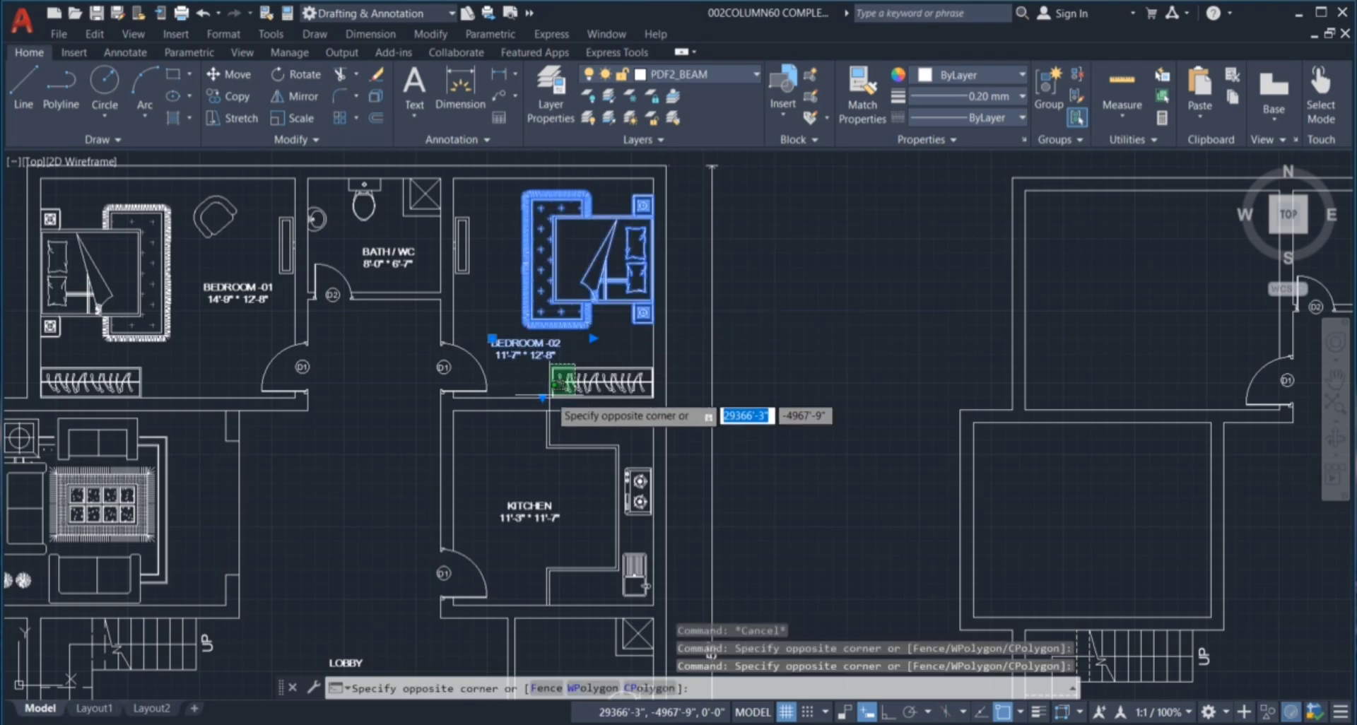
pyautogui.click(548, 387)
pyautogui.scroll(7, 449, 208)
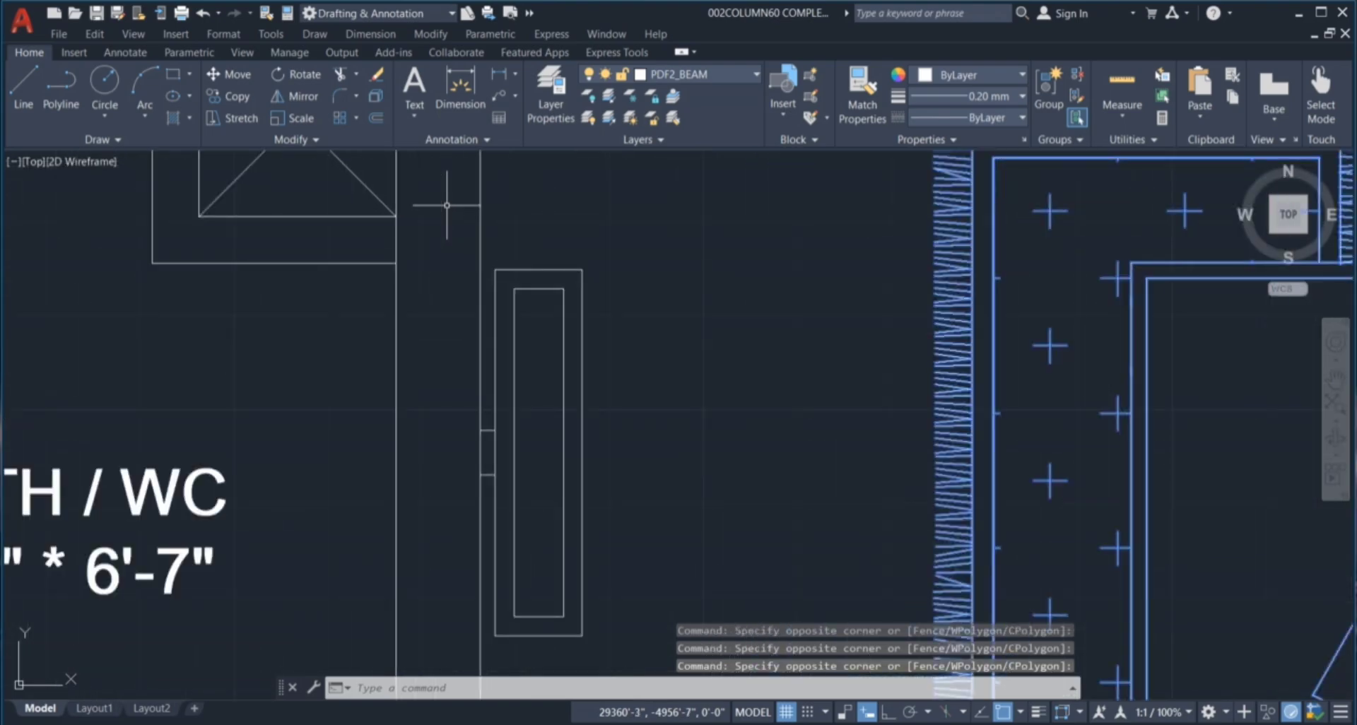
pyautogui.click(444, 201)
pyautogui.scroll(-3, 499, 326)
pyautogui.click(573, 466)
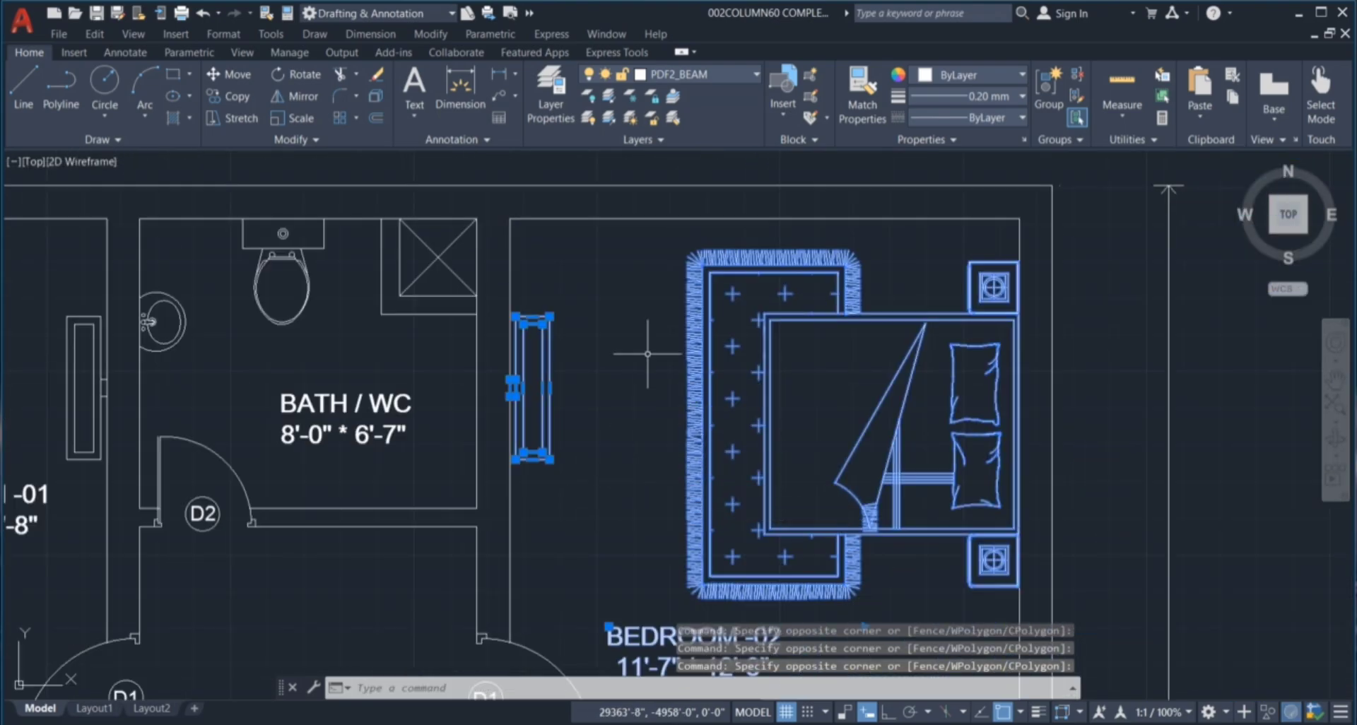
# Copy the selected Bedroom-02 furniture and label into the second plan's upper-right bedroom, aligned by the wardrobe's lower-right corner.
pyautogui.scroll(-2, 660, 372)
pyautogui.press('Return')
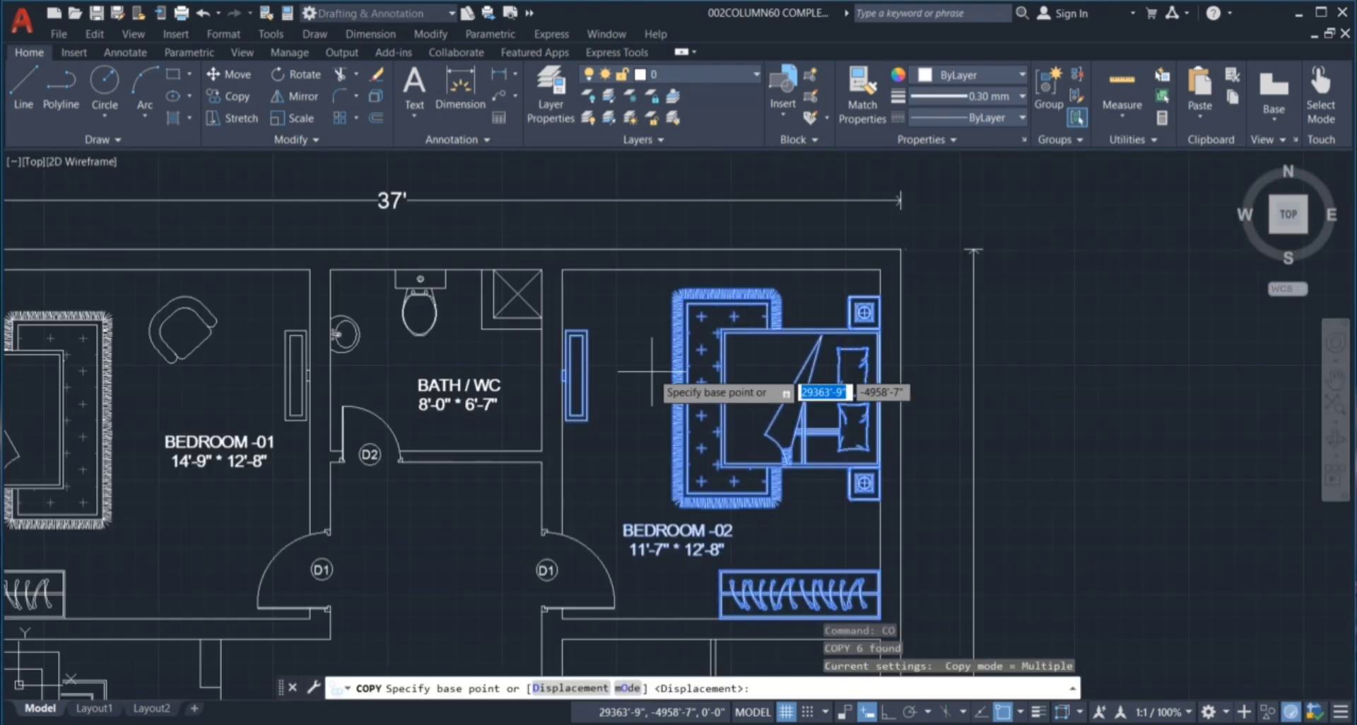
pyautogui.scroll(-3, 869, 545)
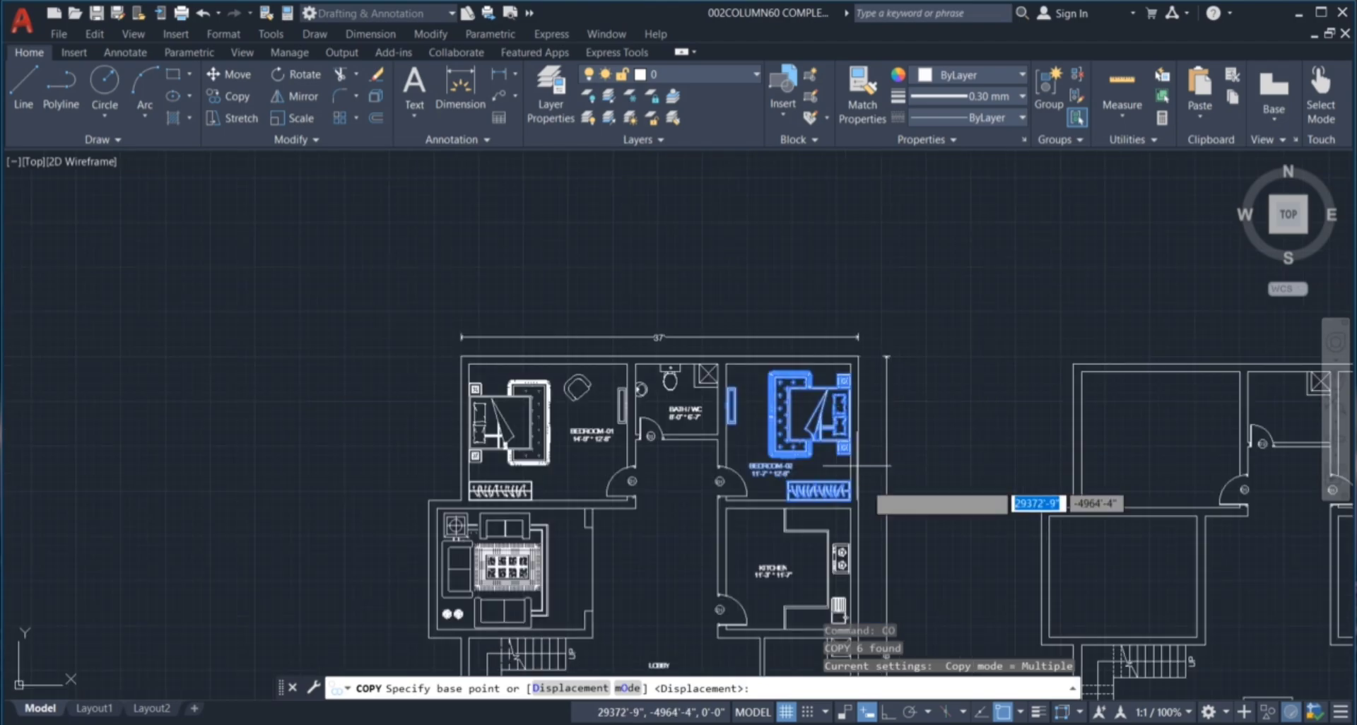
pyautogui.scroll(1, 874, 545)
pyautogui.scroll(4, 892, 544)
pyautogui.scroll(3, 735, 321)
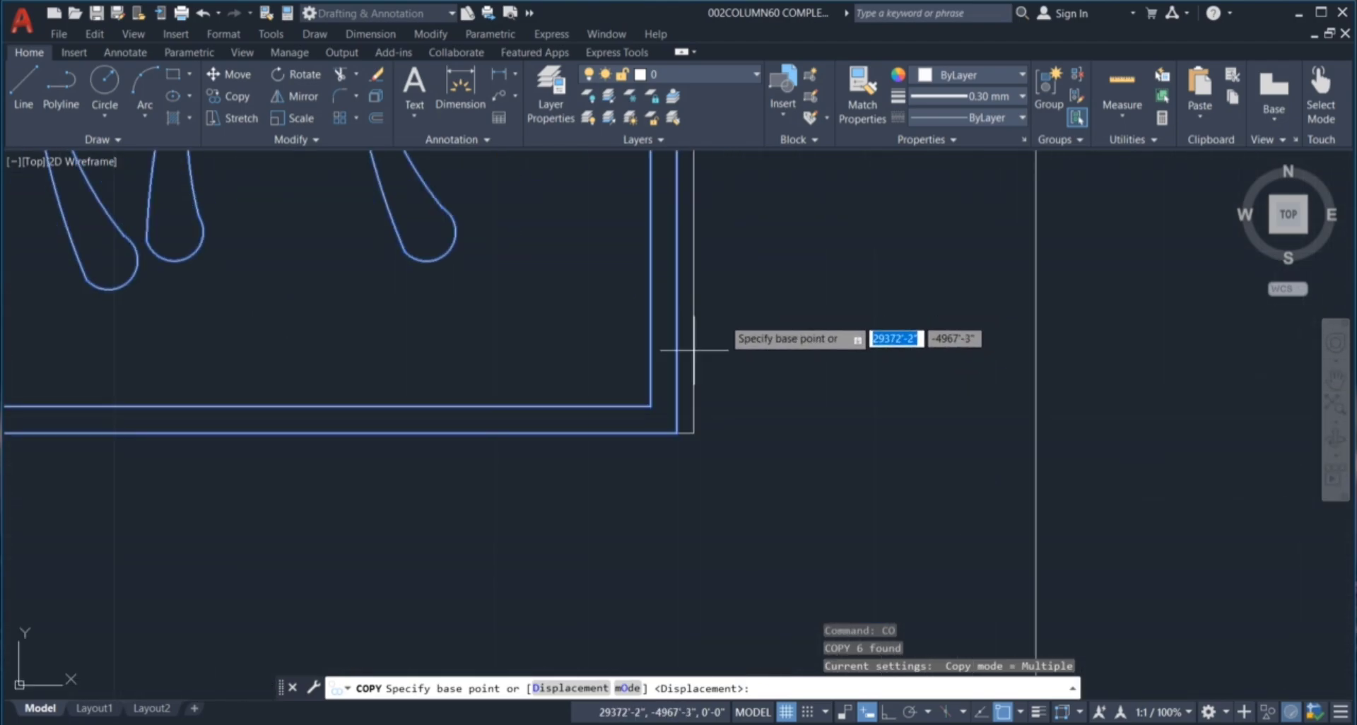
pyautogui.click(676, 432)
pyautogui.scroll(-5, 647, 325)
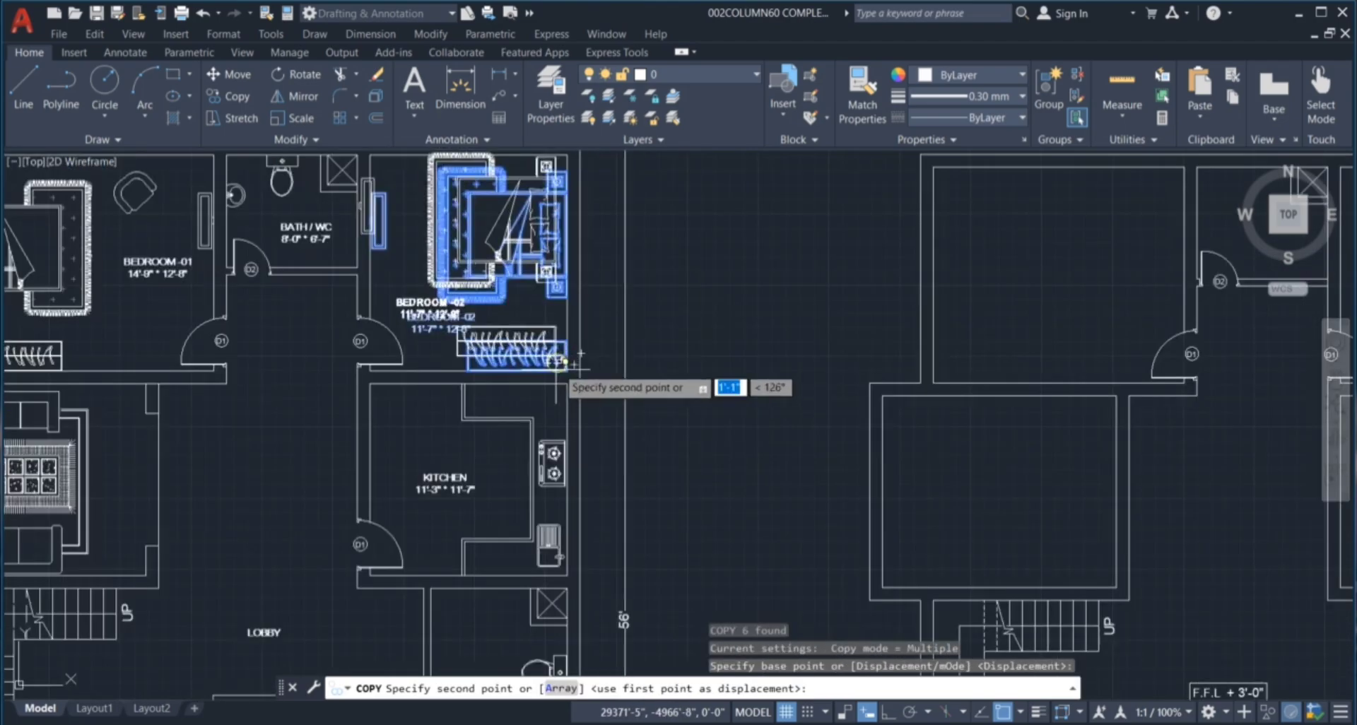
pyautogui.scroll(8, 707, 336)
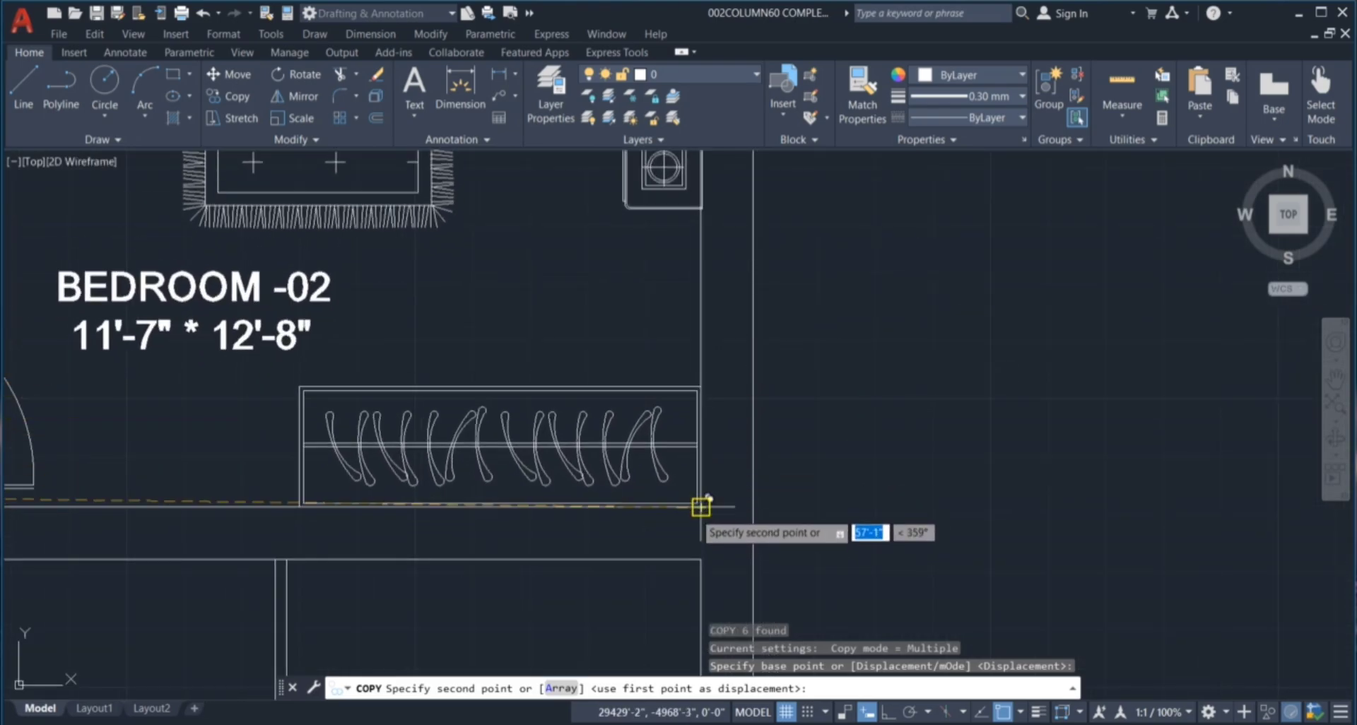
pyautogui.click(951, 475)
# Copy Bedroom-01's furniture and label into the second plan's upper-left bedroom, aligned by the wardrobe's lower-left corner.
pyautogui.scroll(-5, 824, 464)
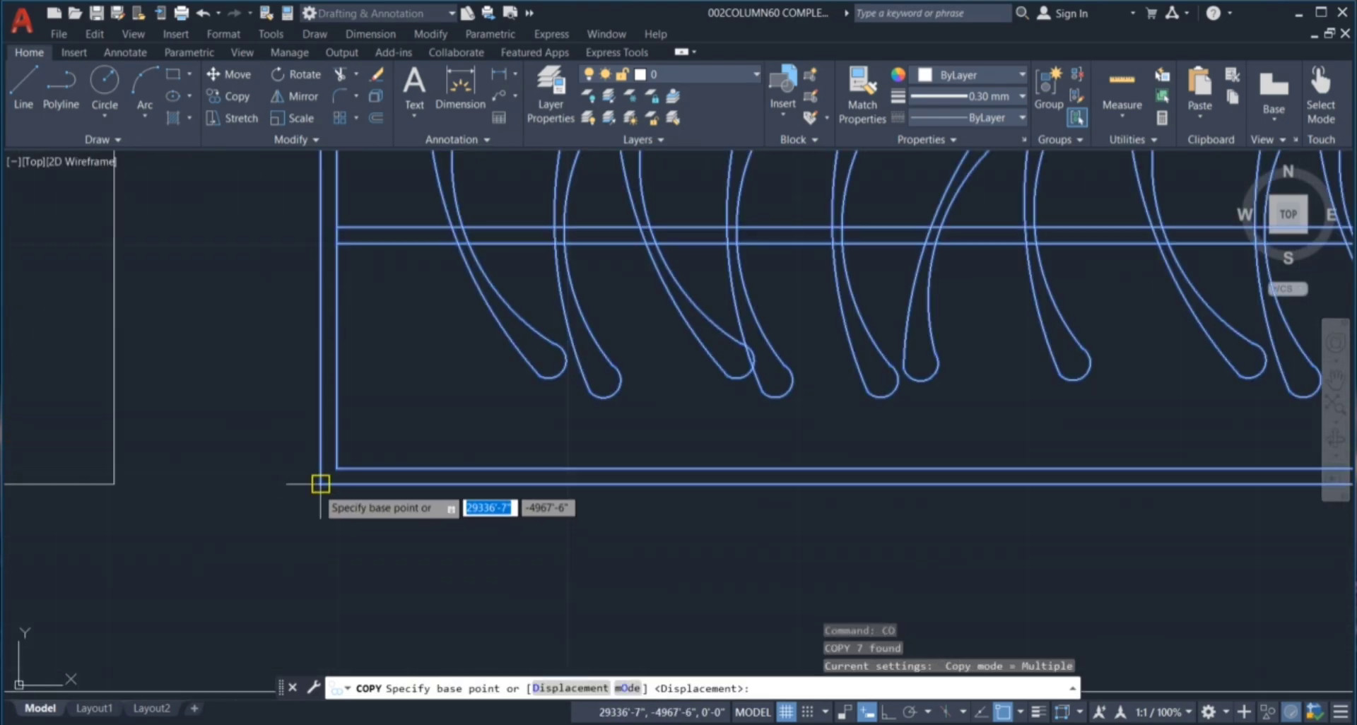
pyautogui.click(320, 484)
pyautogui.scroll(-5, 228, 343)
pyautogui.scroll(4, 555, 306)
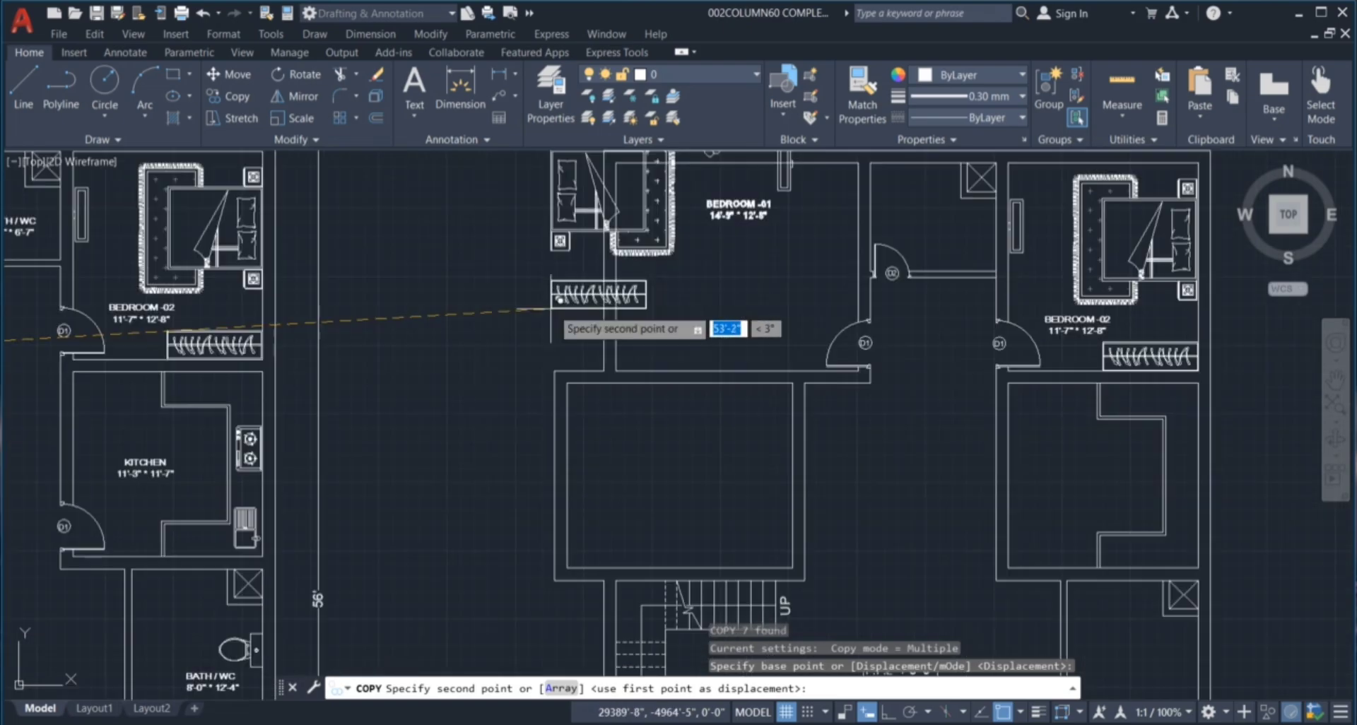
pyautogui.click(624, 357)
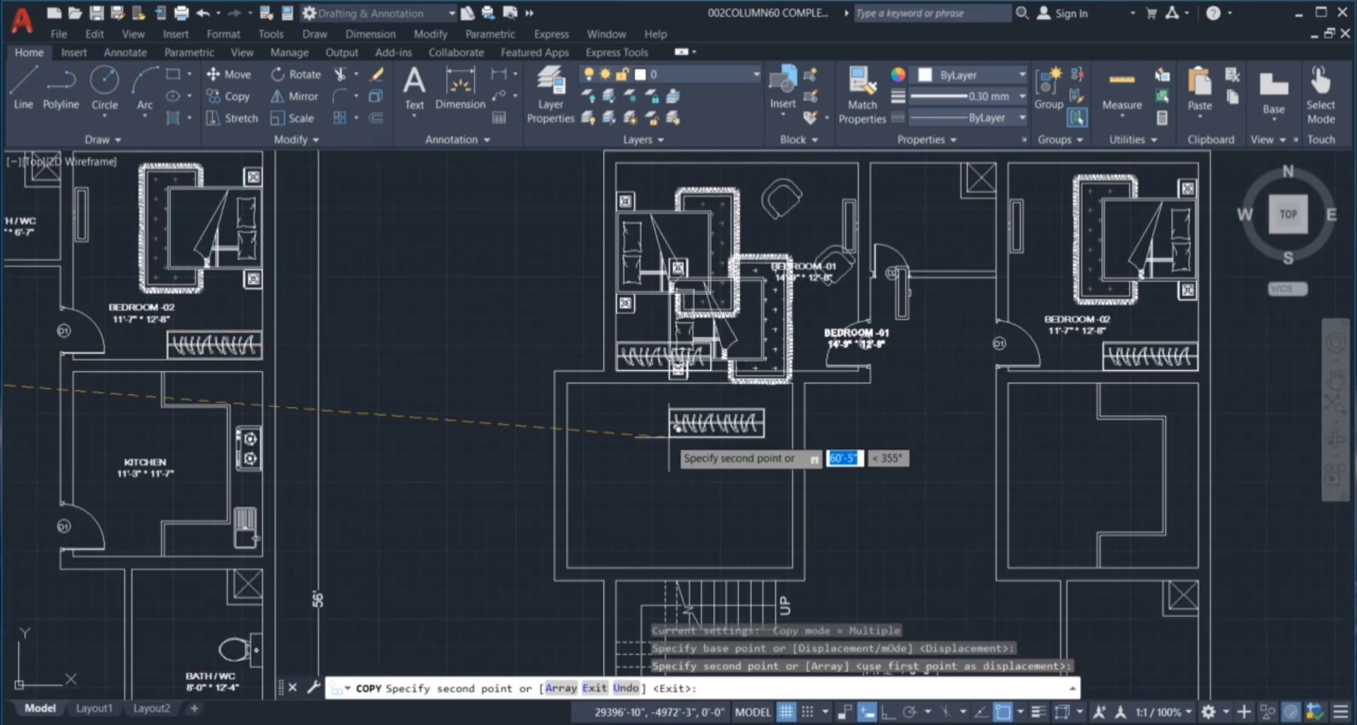
pyautogui.press('Escape')
pyautogui.press('Escape')
pyautogui.scroll(-4, 737, 306)
pyautogui.scroll(6, 814, 372)
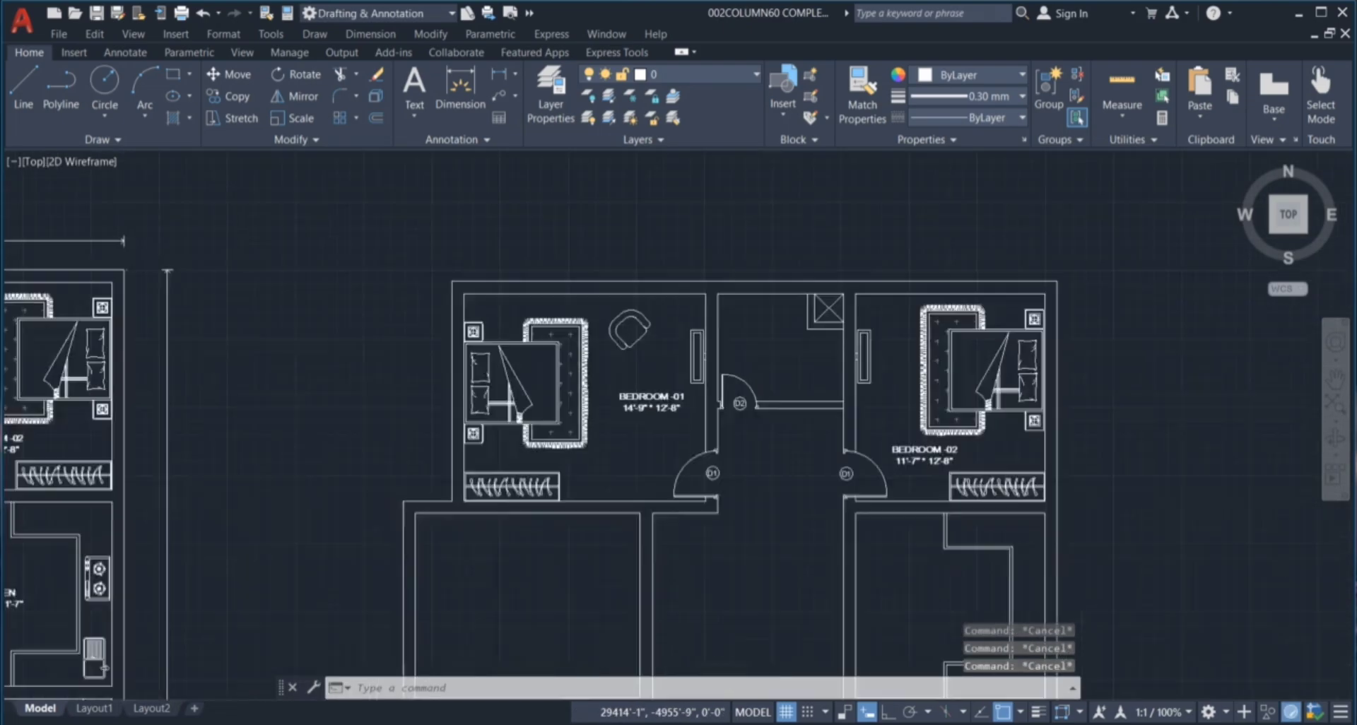
# Copy the toilet, washbasin and BATH / WC label from the furnished plan's upper bathroom into the second plan's upper bathroom.
pyautogui.click(814, 372)
pyautogui.scroll(-4, 814, 372)
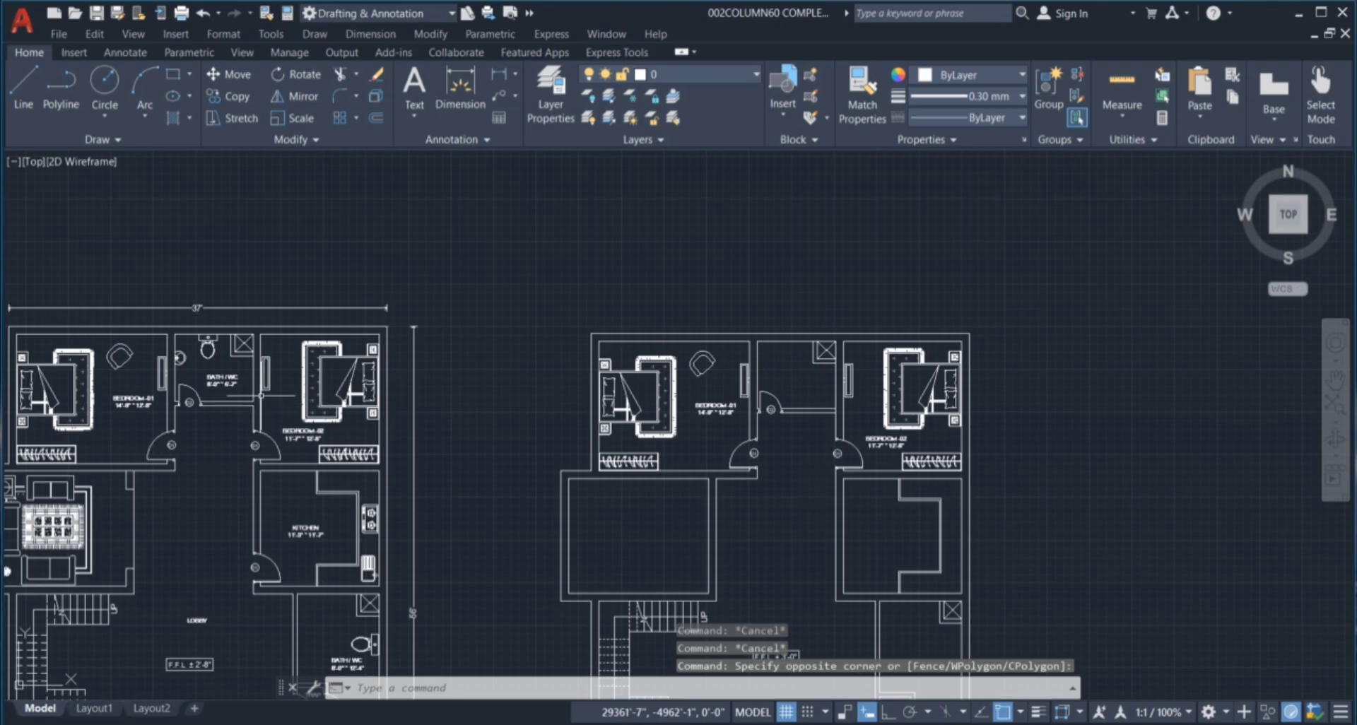
pyautogui.scroll(5, 234, 382)
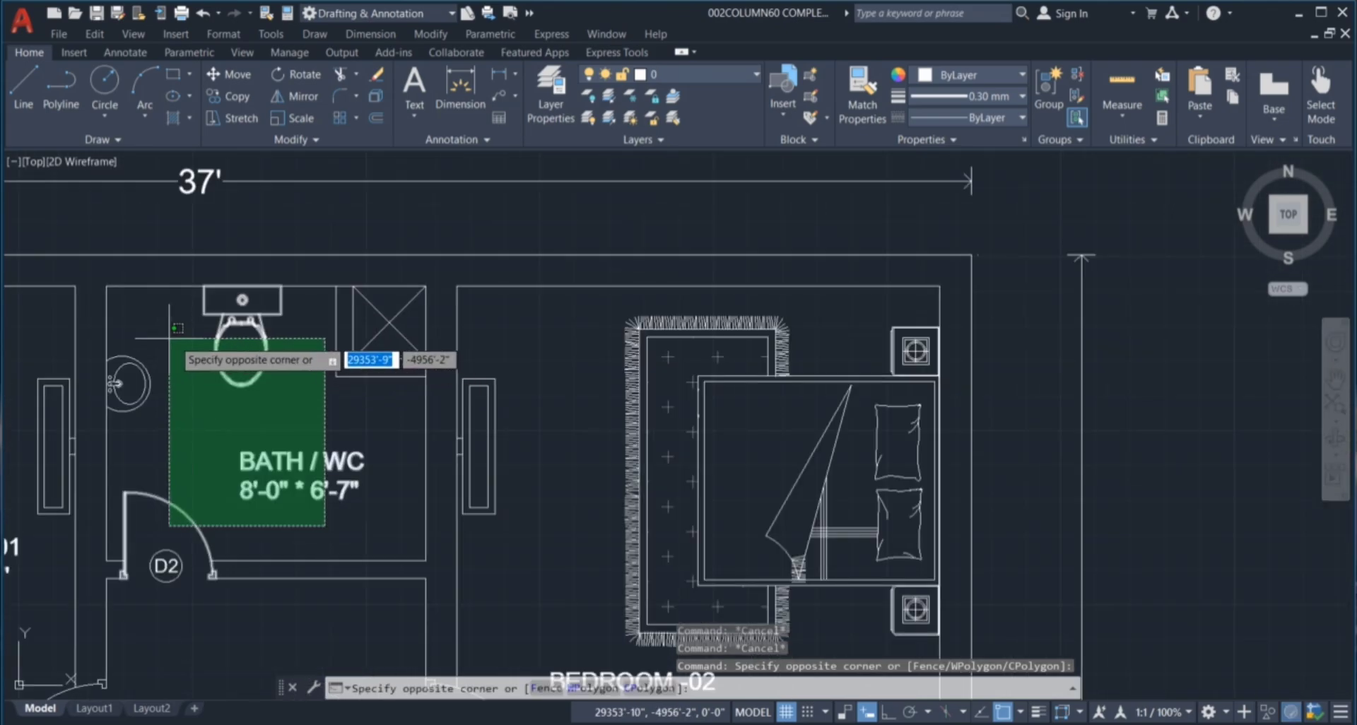
pyautogui.click(159, 338)
pyautogui.scroll(-5, 355, 505)
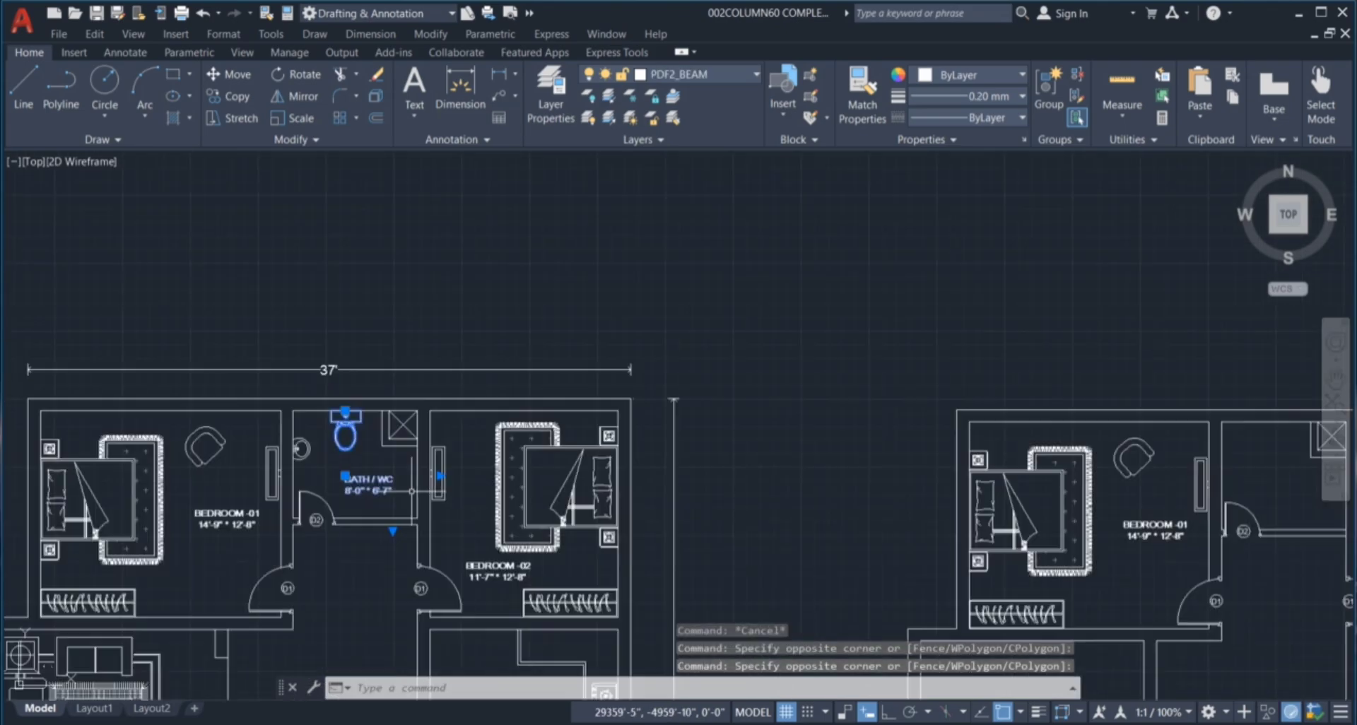
pyautogui.scroll(7, 306, 446)
pyautogui.click(342, 492)
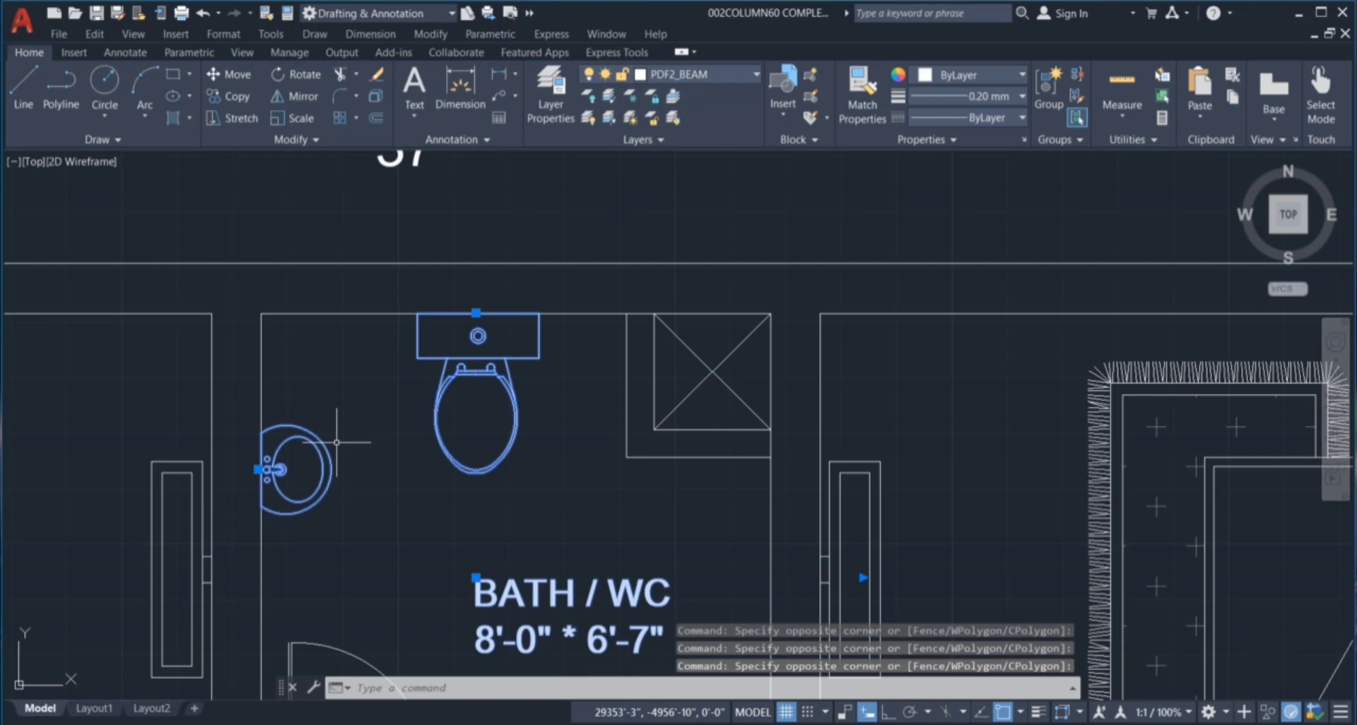
pyautogui.press('Return')
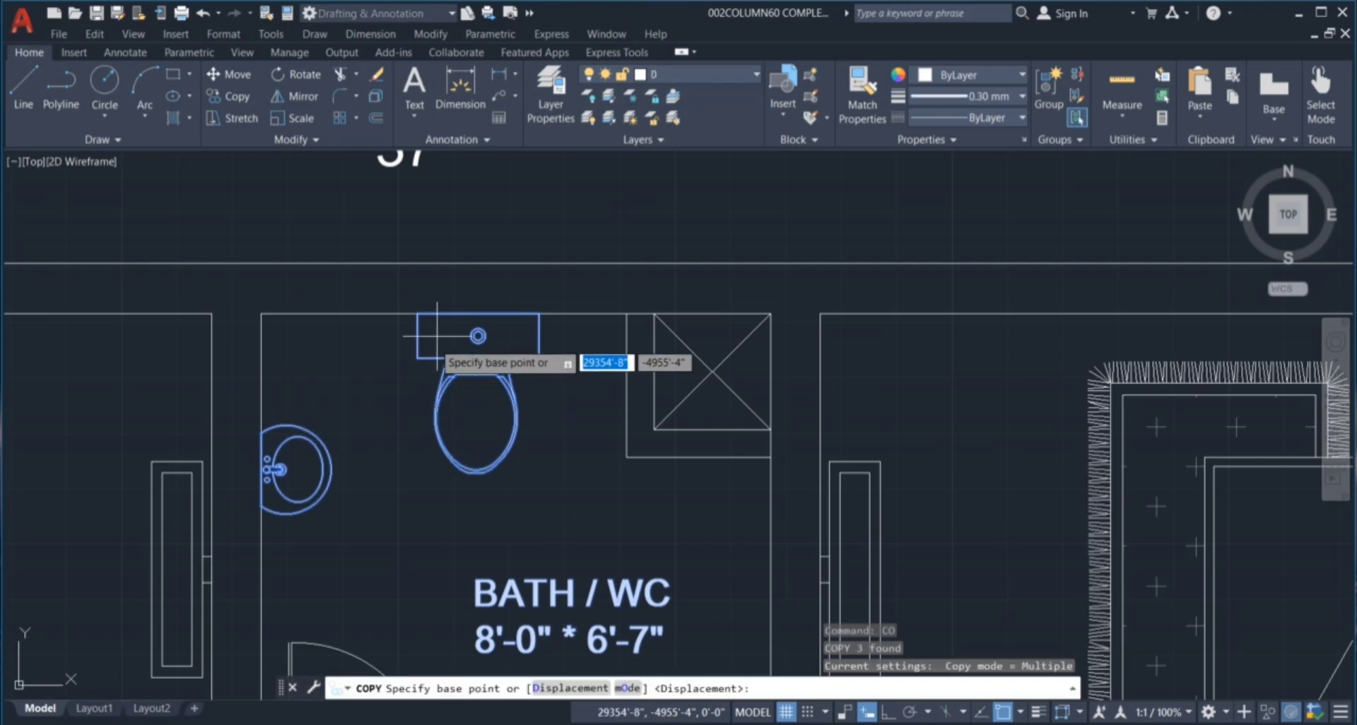
pyautogui.click(478, 336)
pyautogui.scroll(-5, 452, 339)
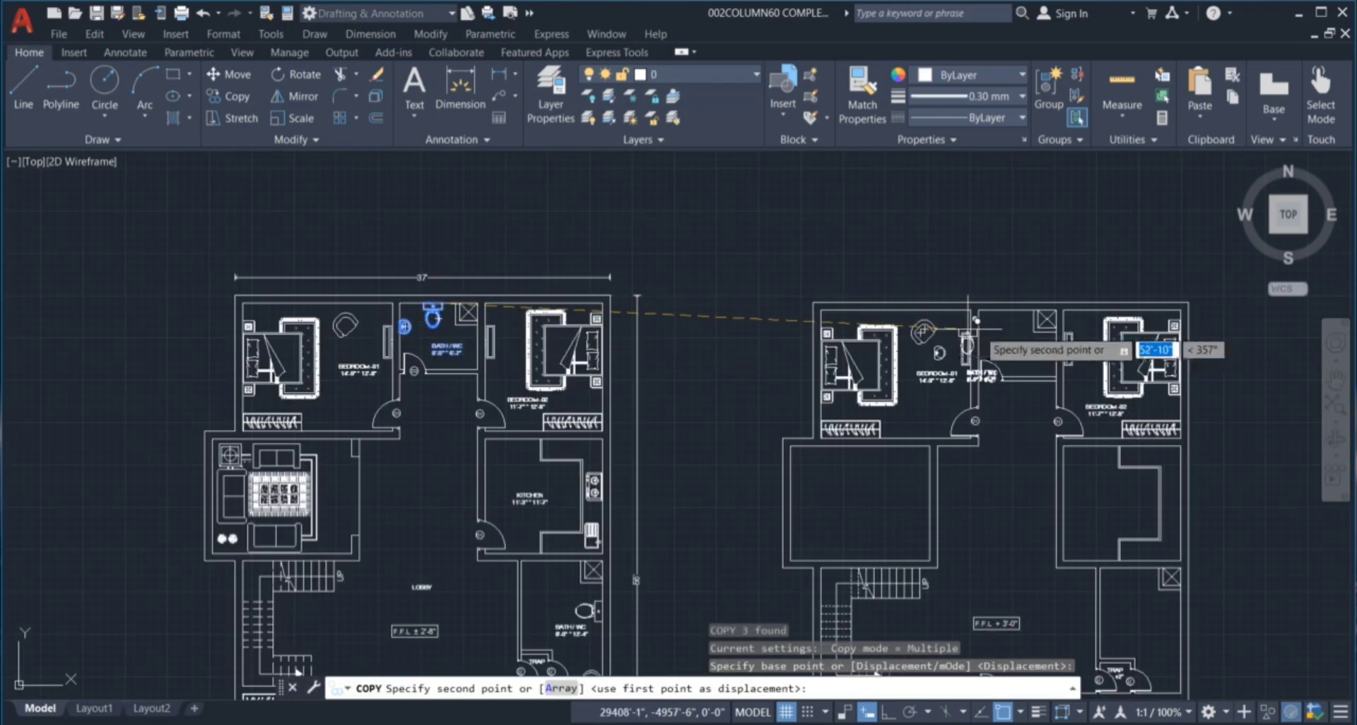
pyautogui.scroll(3, 1051, 298)
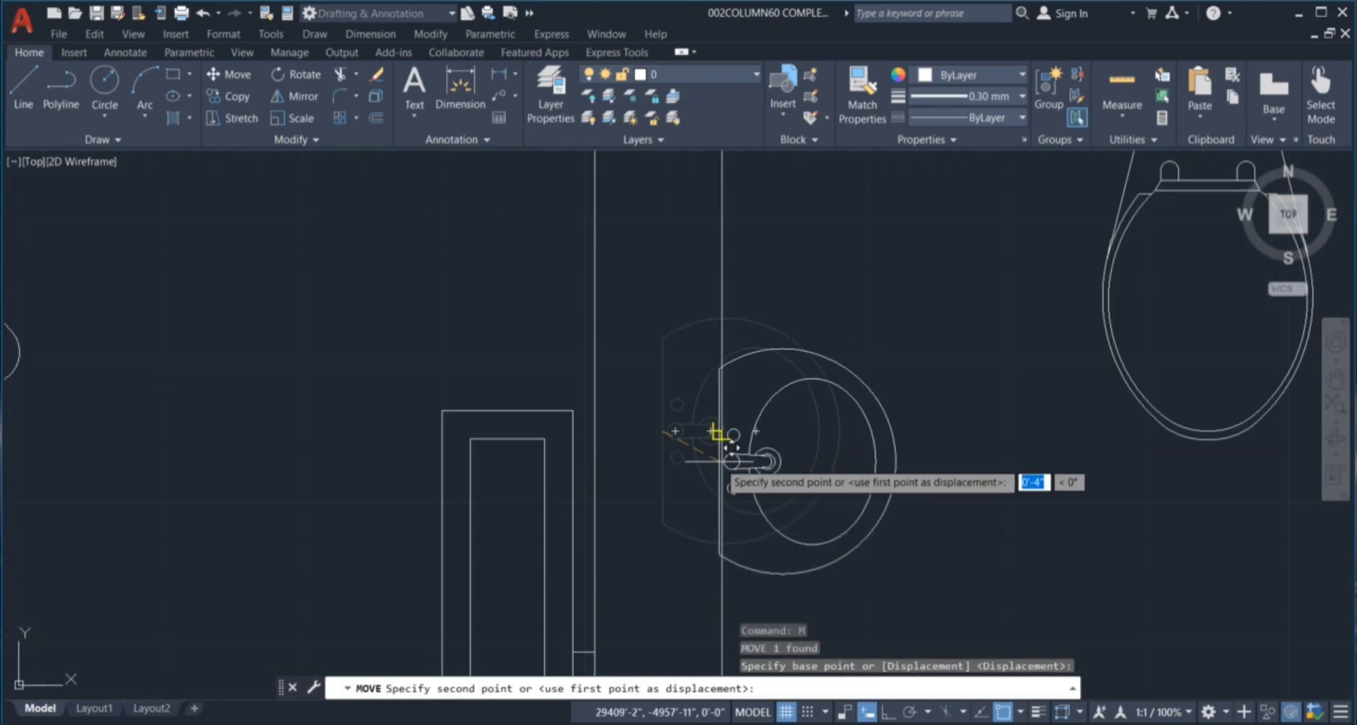
# Move the copied washbasin against the left wall of the second plan's upper bathroom.
pyautogui.click(772, 434)
pyautogui.scroll(-4, 883, 424)
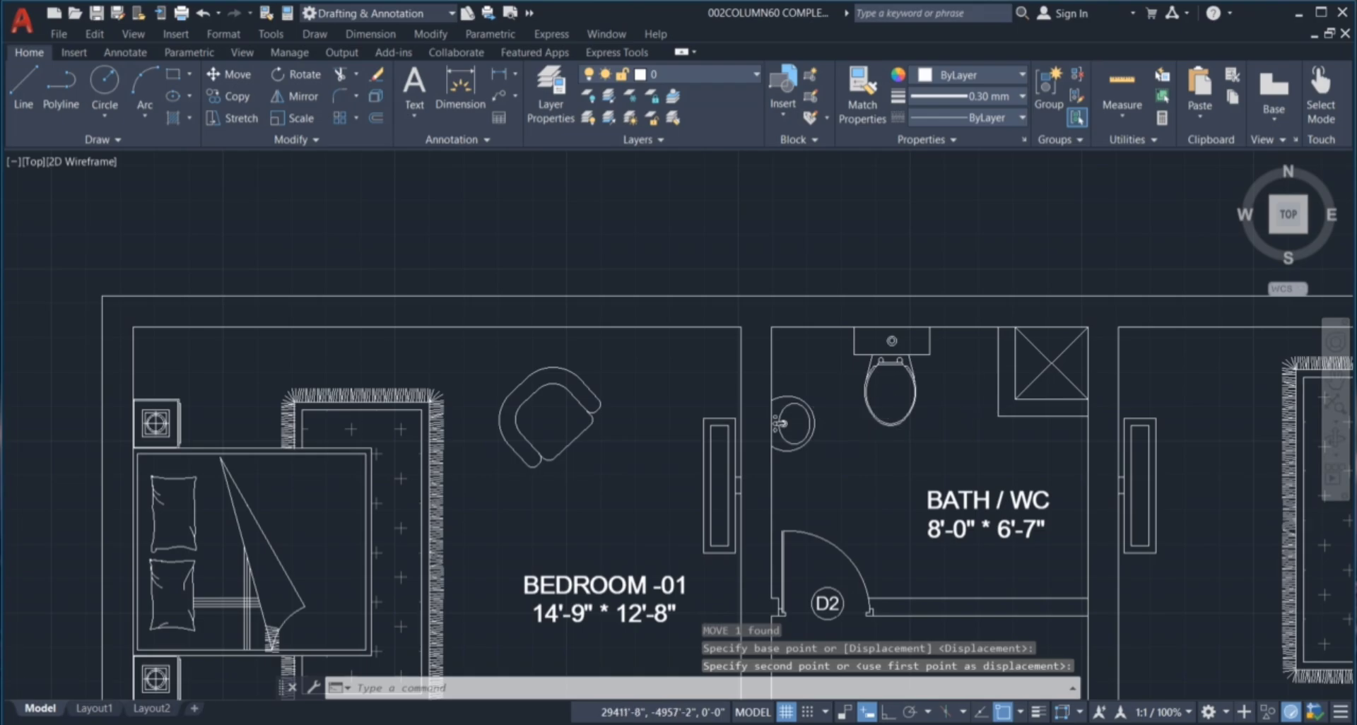
pyautogui.scroll(2, 899, 400)
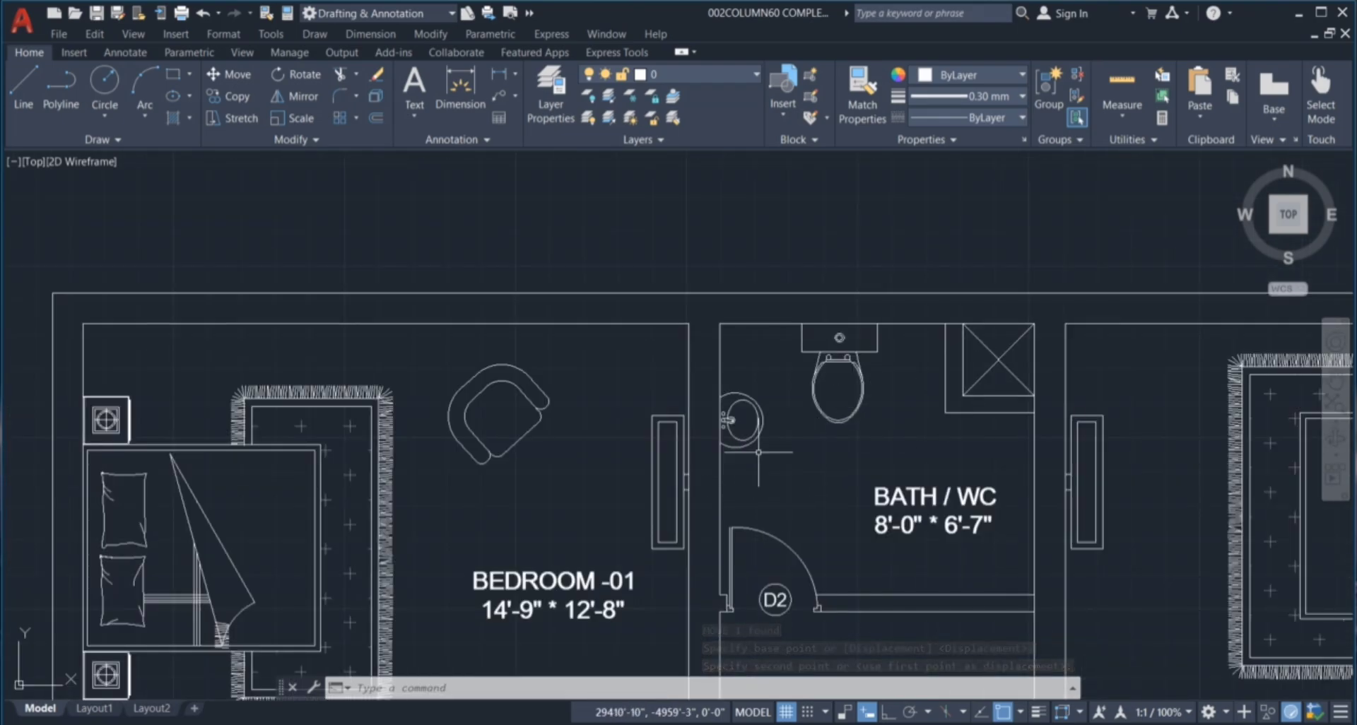
# Copy the stove, sink and KITCHEN label from the furnished plan into the second plan's kitchen beside the counter.
pyautogui.scroll(-5, 877, 368)
pyautogui.scroll(-2, 873, 277)
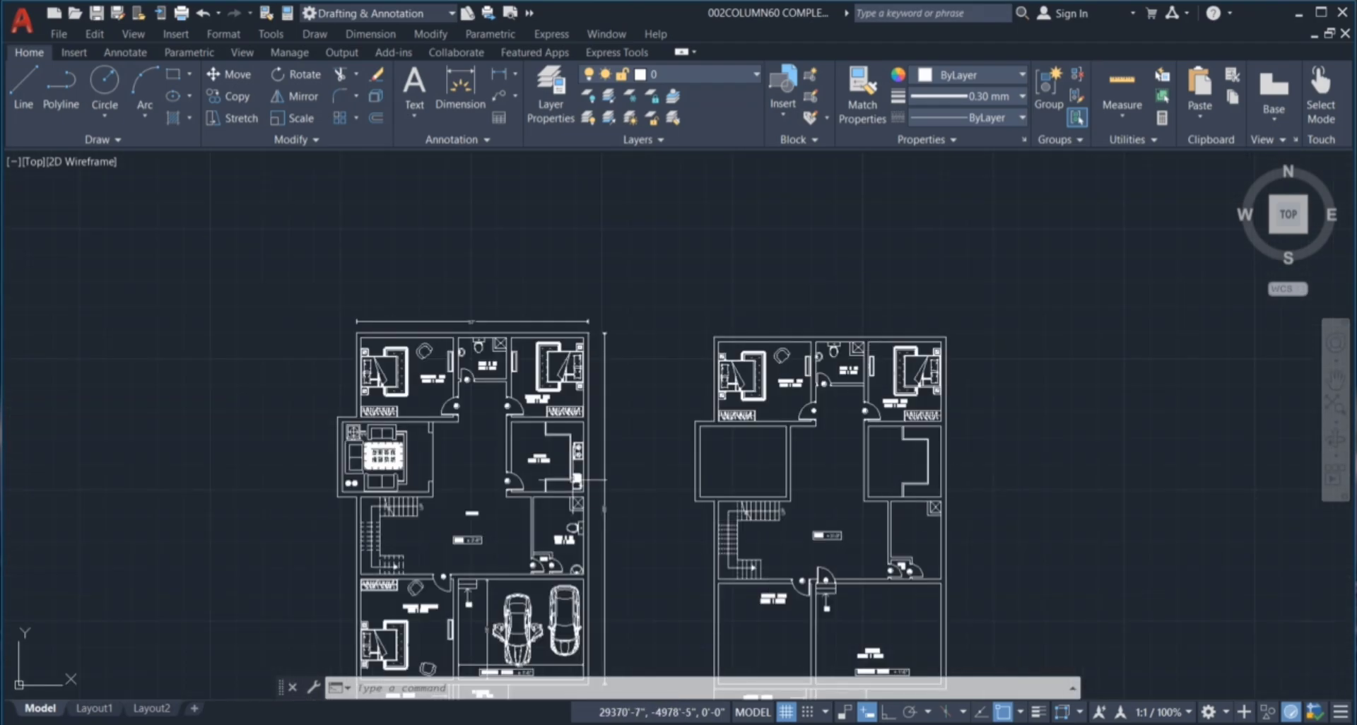
pyautogui.scroll(5, 577, 481)
pyautogui.click(580, 506)
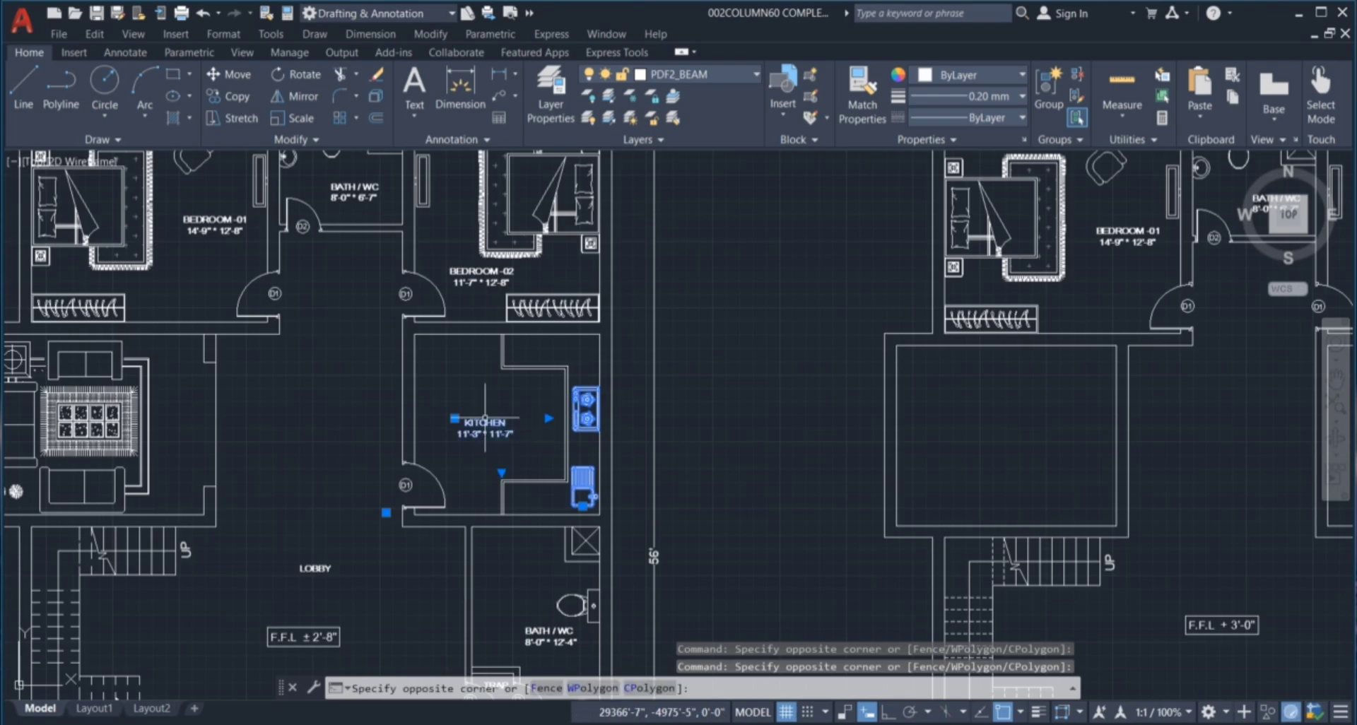
pyautogui.click(481, 412)
pyautogui.write('co')
pyautogui.press('Return')
pyautogui.click(582, 486)
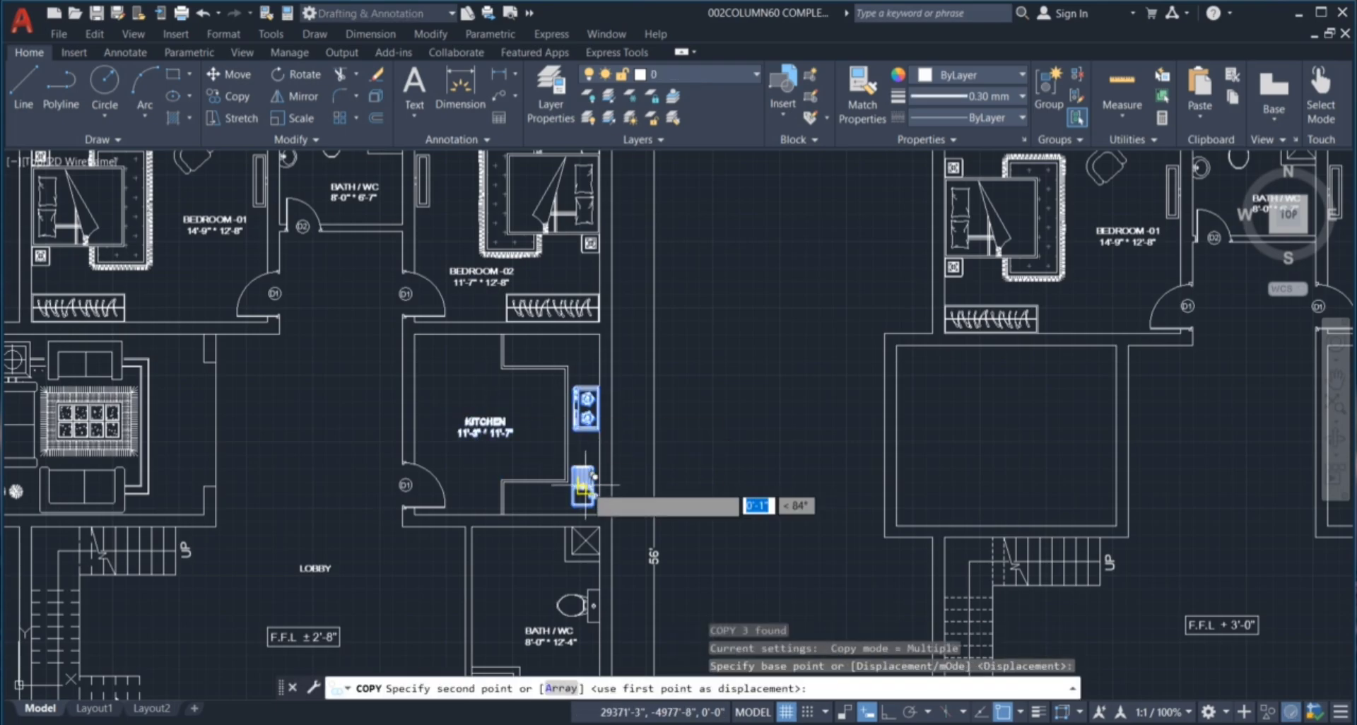
pyautogui.scroll(-5, 735, 445)
pyautogui.scroll(8, 608, 433)
pyautogui.scroll(-5, 692, 515)
pyautogui.scroll(6, 696, 522)
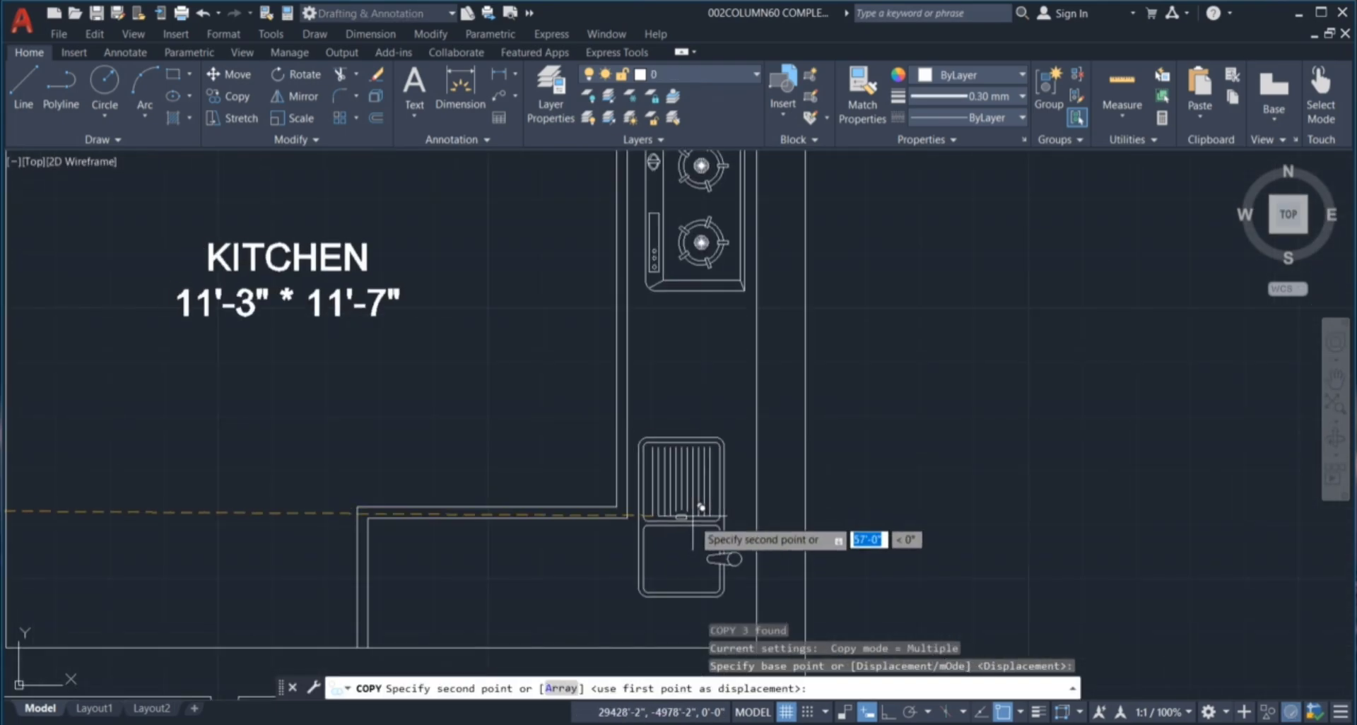
pyautogui.click(700, 523)
pyautogui.scroll(-5, 700, 523)
pyautogui.press('Escape')
pyautogui.press('Escape')
pyautogui.press('Escape')
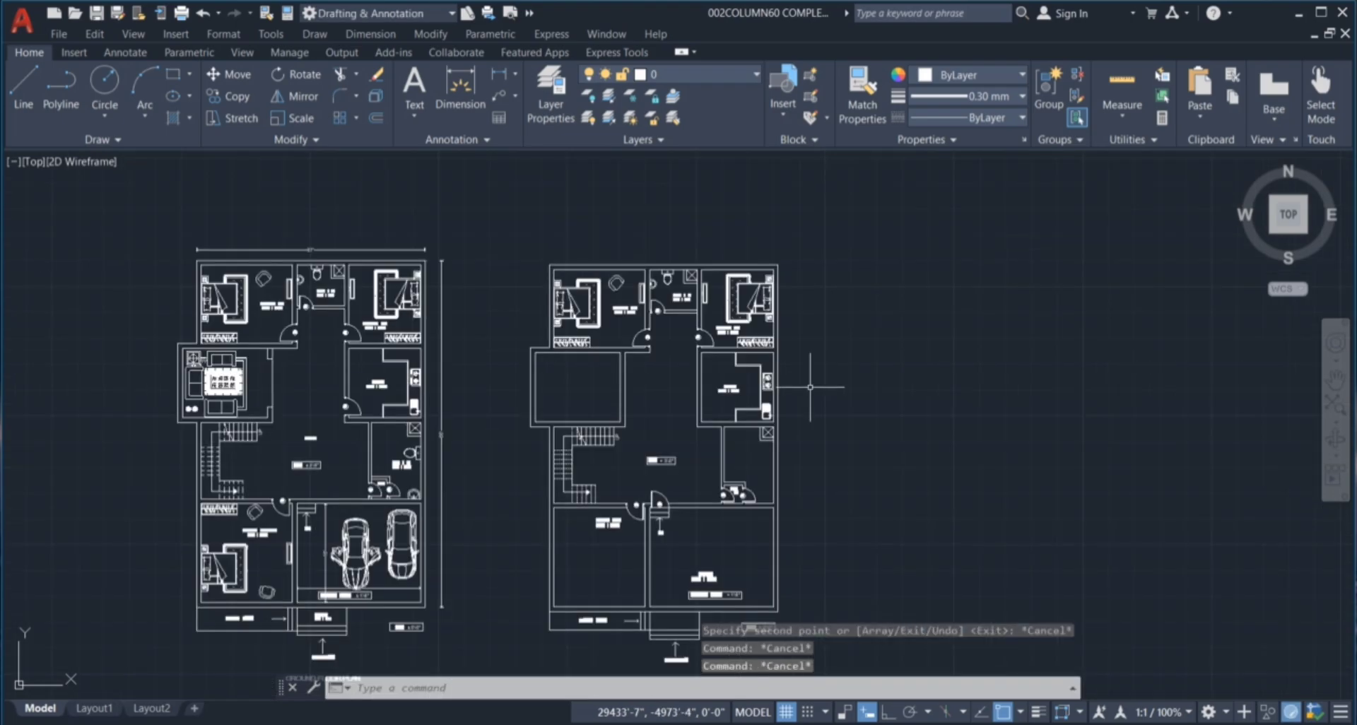
# Copy the sofa set with rug and table, plus the two plants, into the second plan's empty room left of the lobby.
pyautogui.scroll(4, 187, 381)
pyautogui.click(208, 351)
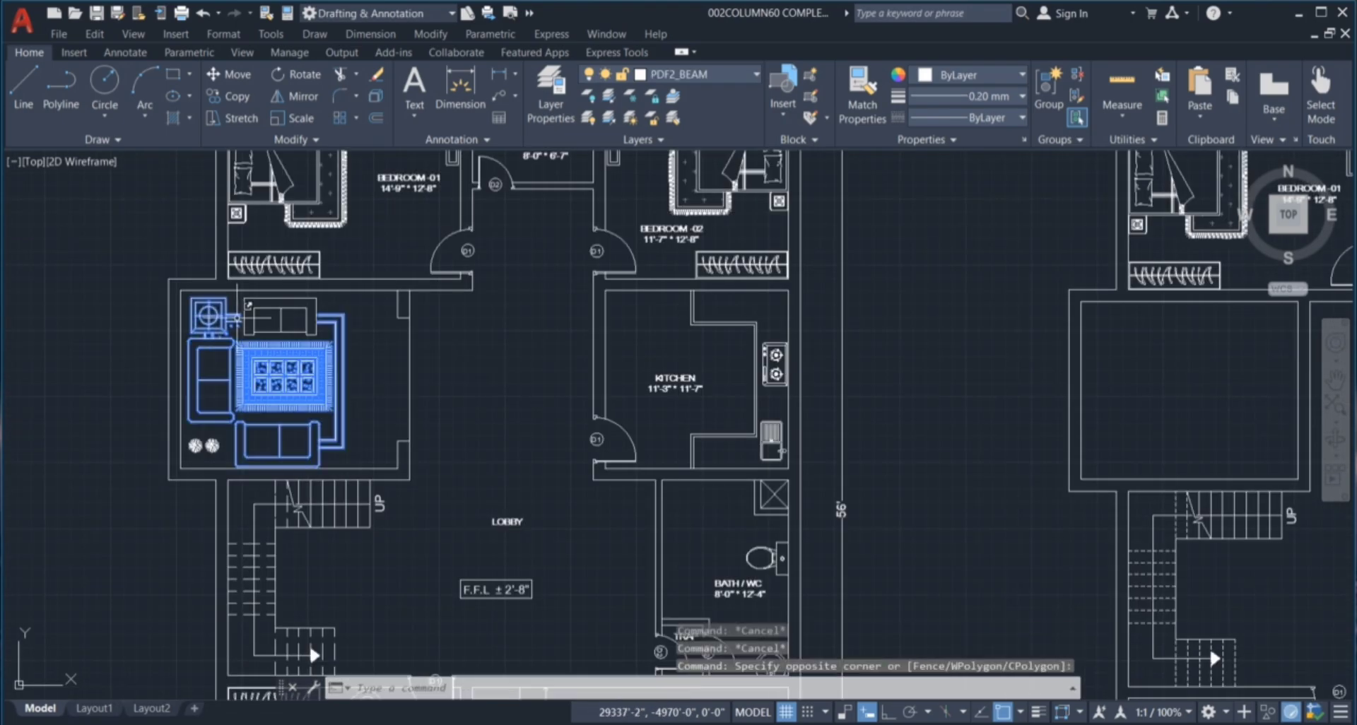
pyautogui.scroll(5, 214, 446)
pyautogui.click(303, 459)
pyautogui.click(176, 388)
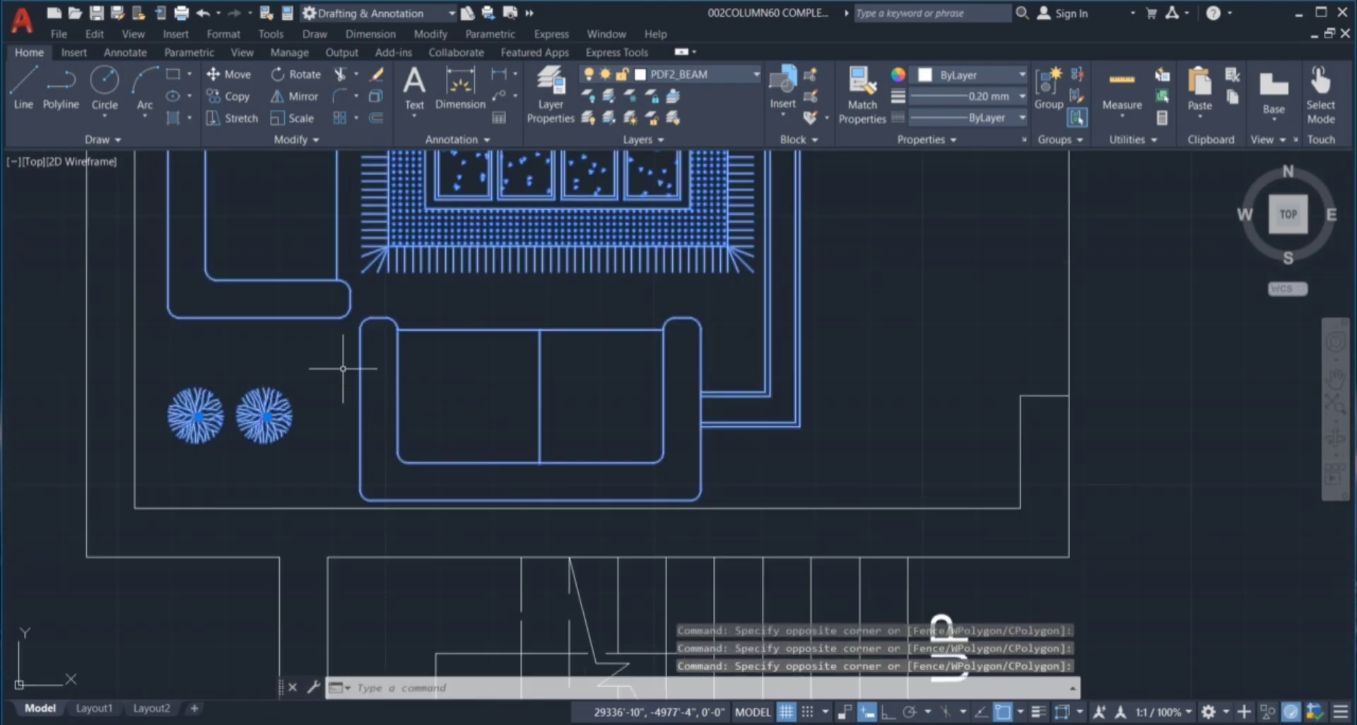
pyautogui.write('co')
pyautogui.press('Return')
pyautogui.scroll(-5, 705, 297)
pyautogui.press('Escape')
pyautogui.press('Escape')
pyautogui.press('Escape')
pyautogui.scroll(-5, 706, 339)
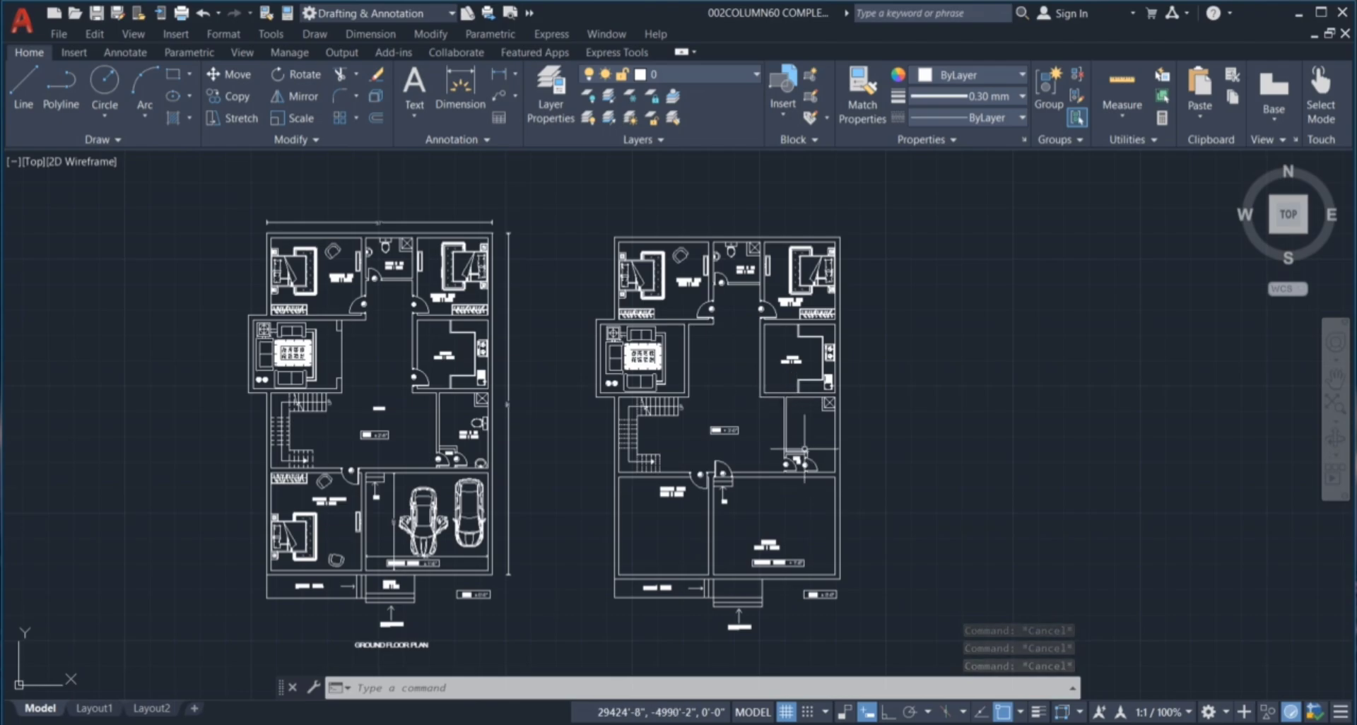
# Copy the lower bathroom's toilet, washbasin and BATH / WC label into the second plan's lower bathroom and adjust a copied item's position.
pyautogui.scroll(7, 521, 516)
pyautogui.click(469, 535)
pyautogui.click(357, 419)
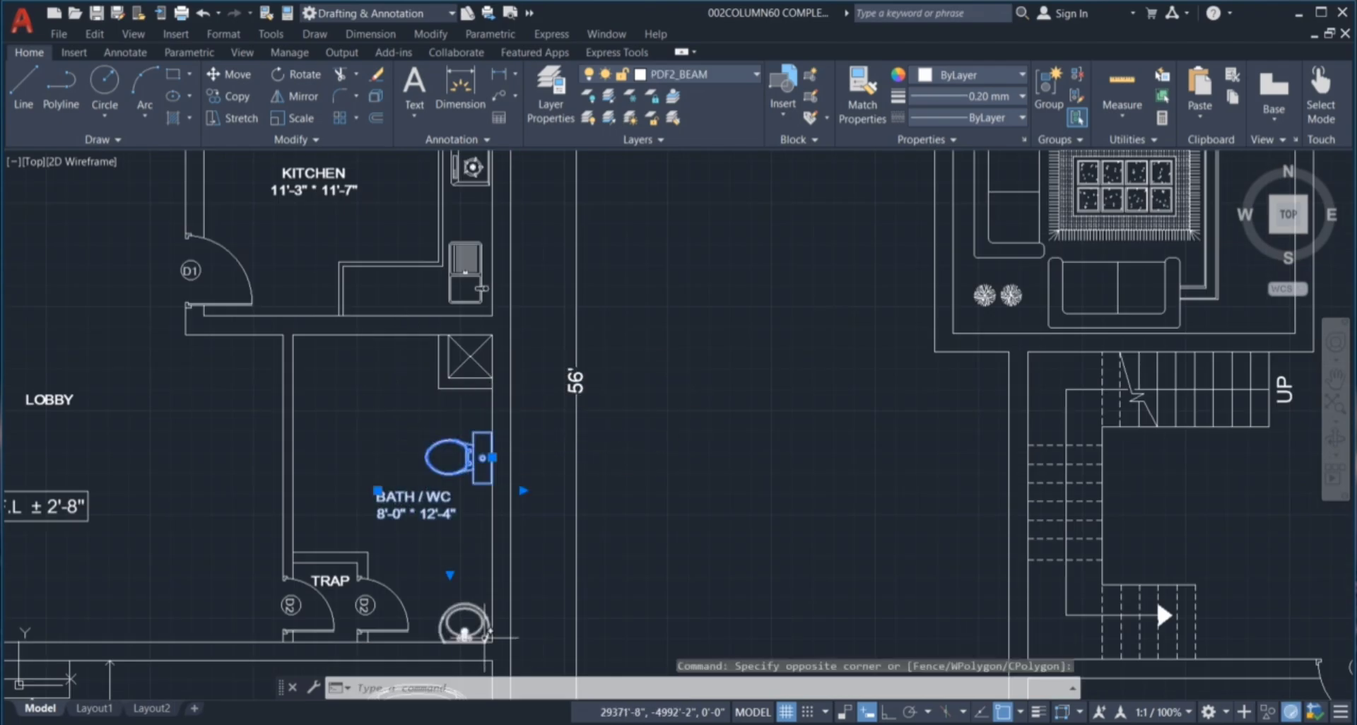
pyautogui.write('m')
pyautogui.press('Return')
pyautogui.click(475, 455)
pyautogui.scroll(-6, 275, 286)
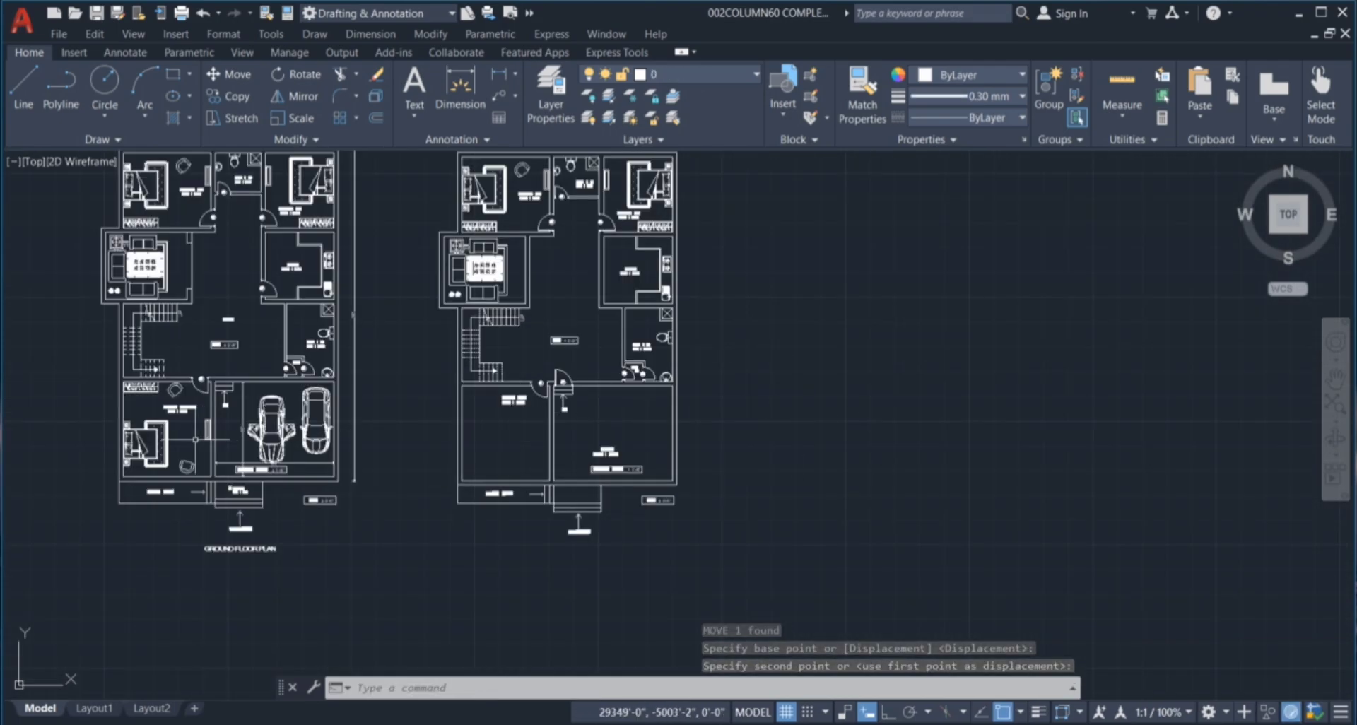
# Copy the master bedroom's bed with rug and nightstands, wardrobe, two armchairs and wall unit into the second plan's living room.
pyautogui.scroll(5, 217, 446)
pyautogui.click(971, 433)
pyautogui.scroll(-8, 783, 414)
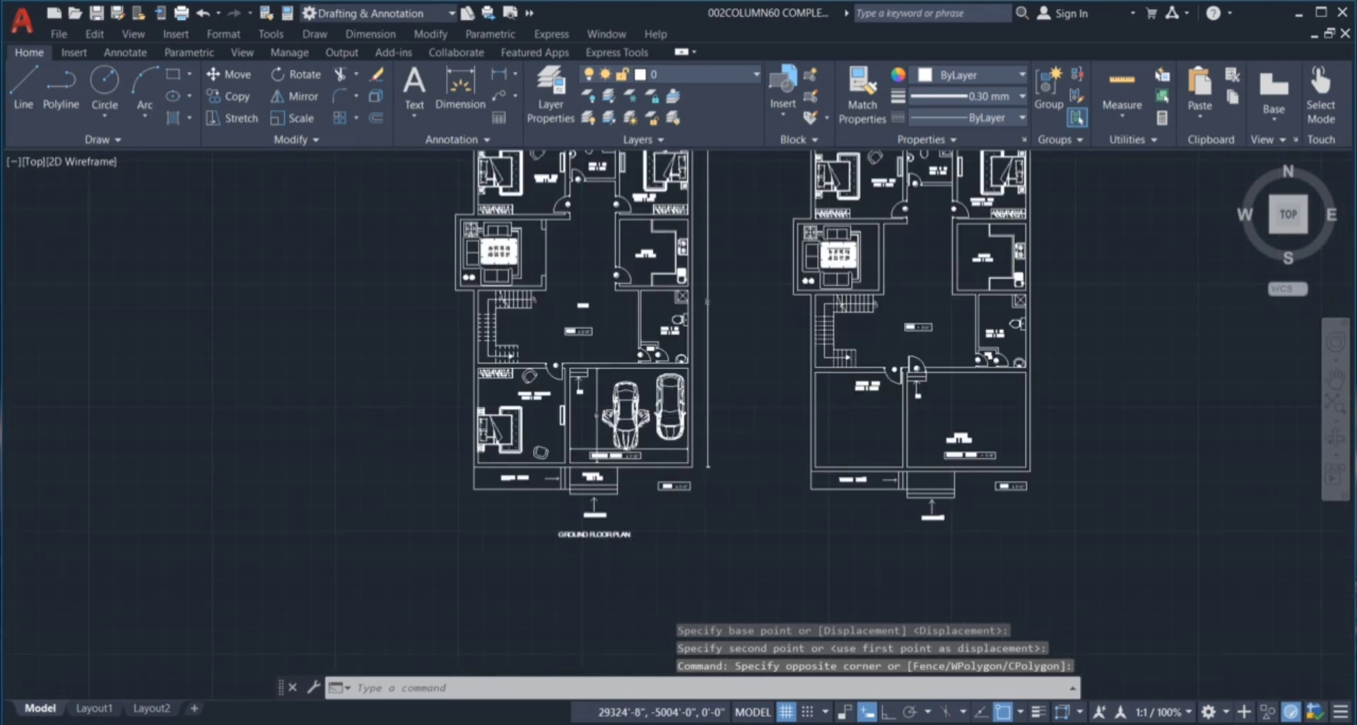
pyautogui.scroll(11, 621, 414)
pyautogui.click(783, 393)
pyautogui.click(706, 382)
pyautogui.click(658, 247)
pyautogui.click(562, 172)
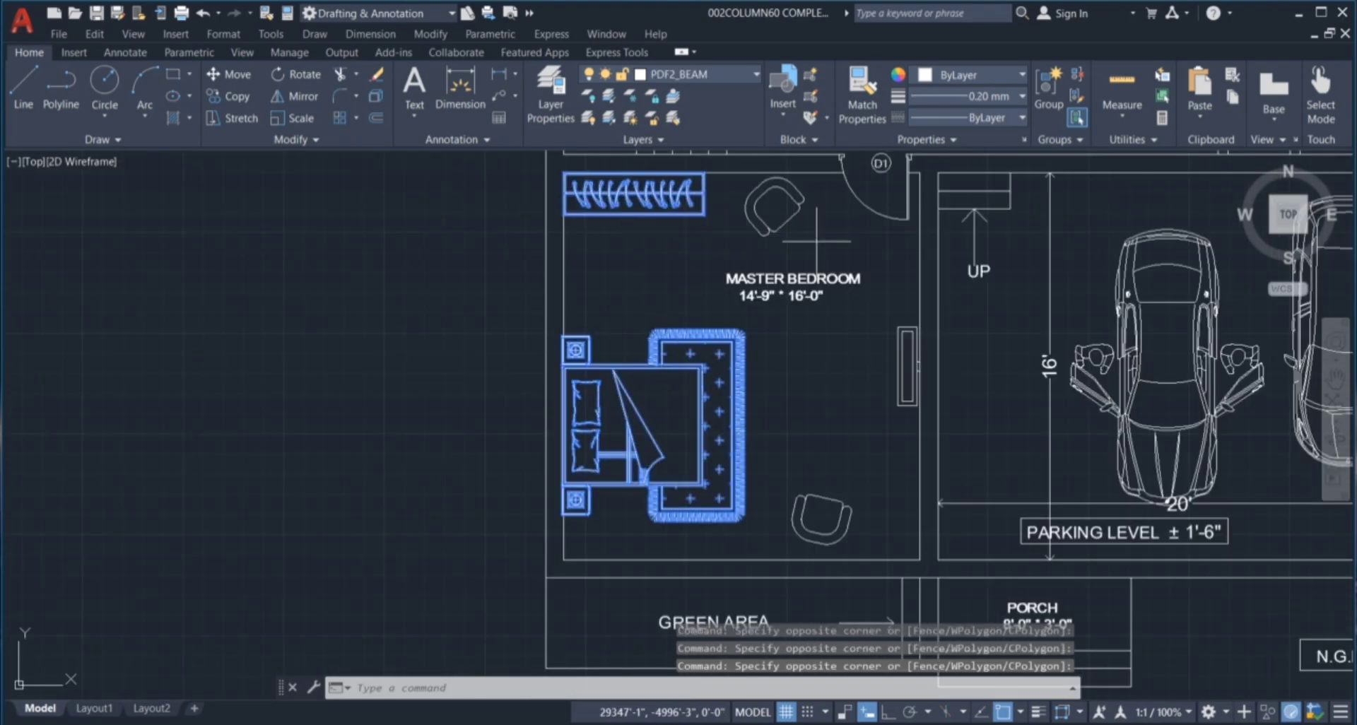
pyautogui.click(877, 296)
pyautogui.click(950, 460)
pyautogui.click(880, 523)
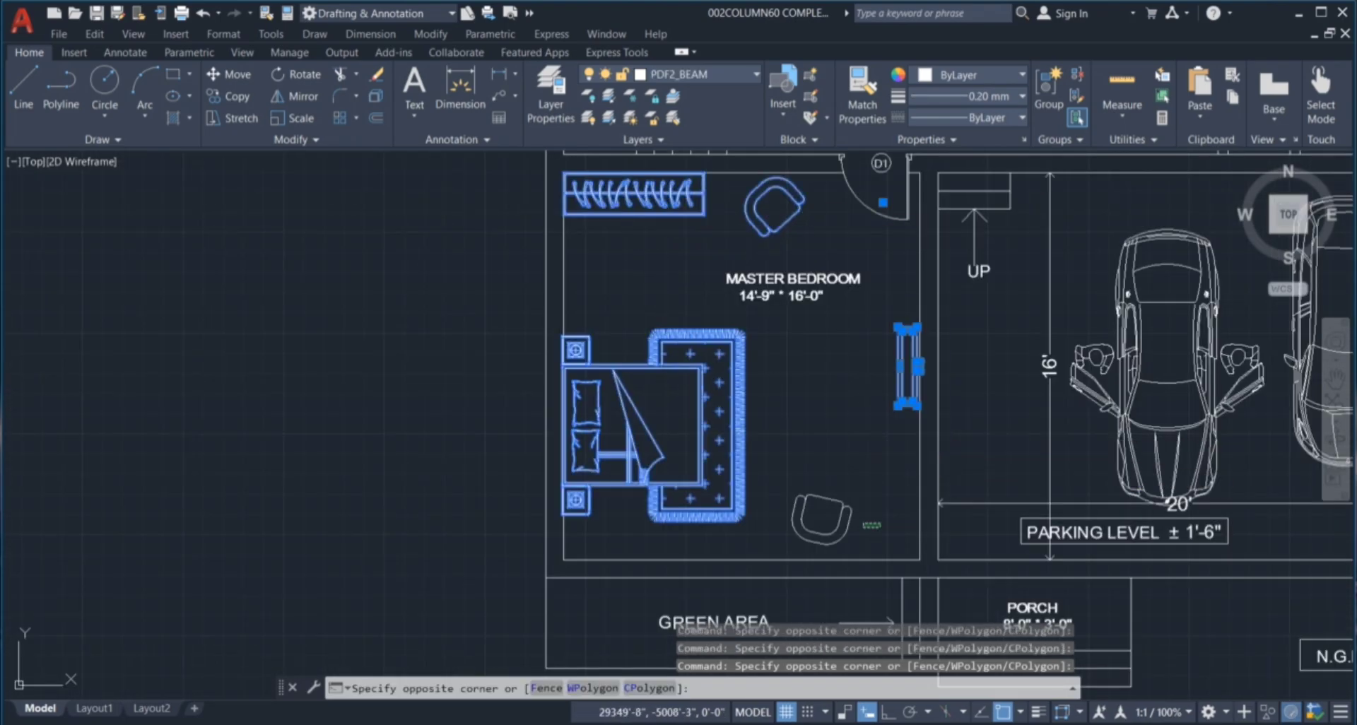
pyautogui.write('co')
pyautogui.press('Return')
pyautogui.scroll(-3, 756, 454)
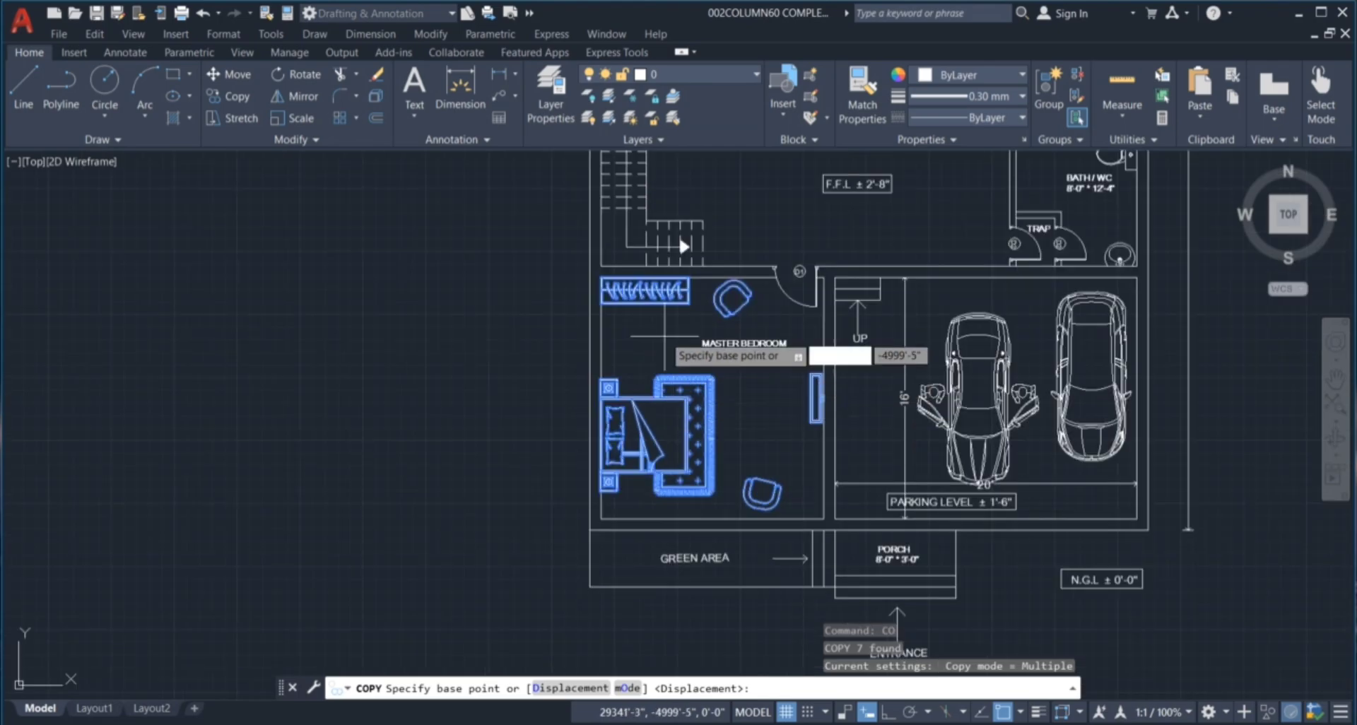
pyautogui.scroll(9, 587, 277)
pyautogui.click(592, 422)
pyautogui.scroll(-8, 561, 388)
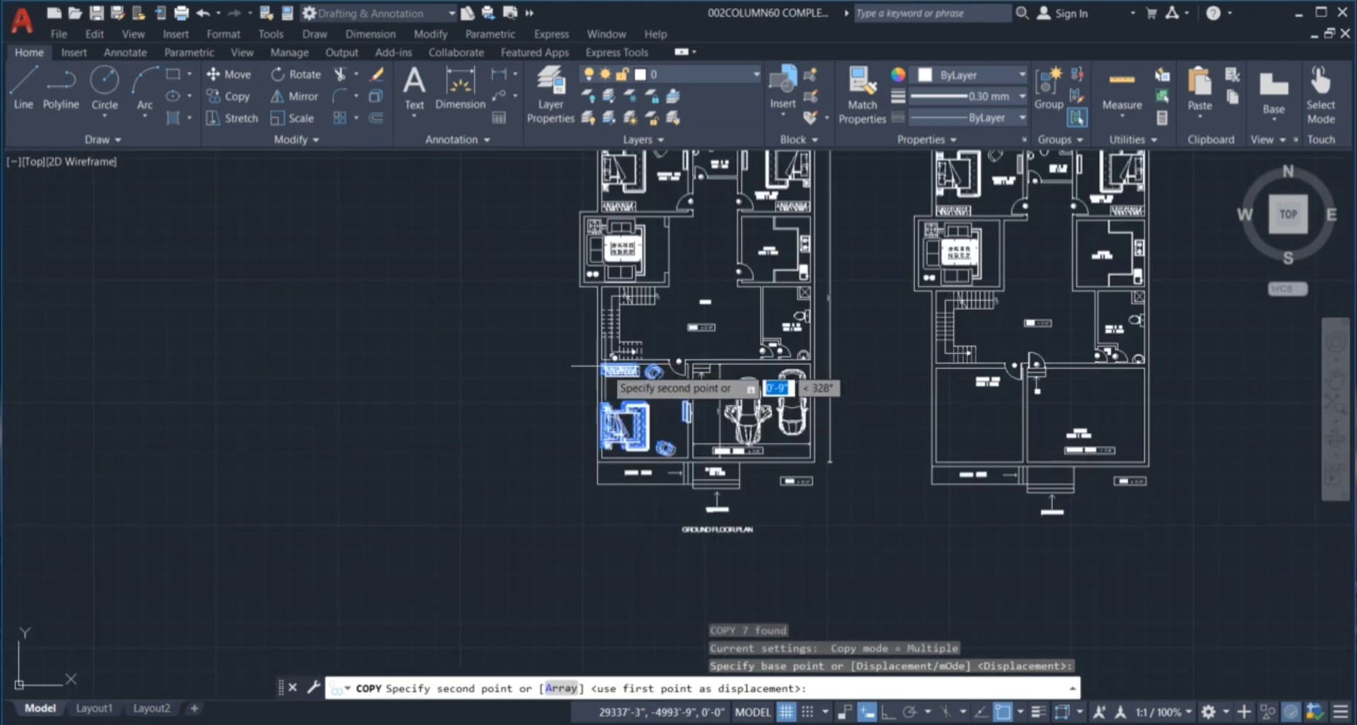
pyautogui.scroll(8, 888, 357)
pyautogui.click(757, 319)
pyautogui.scroll(-7, 757, 320)
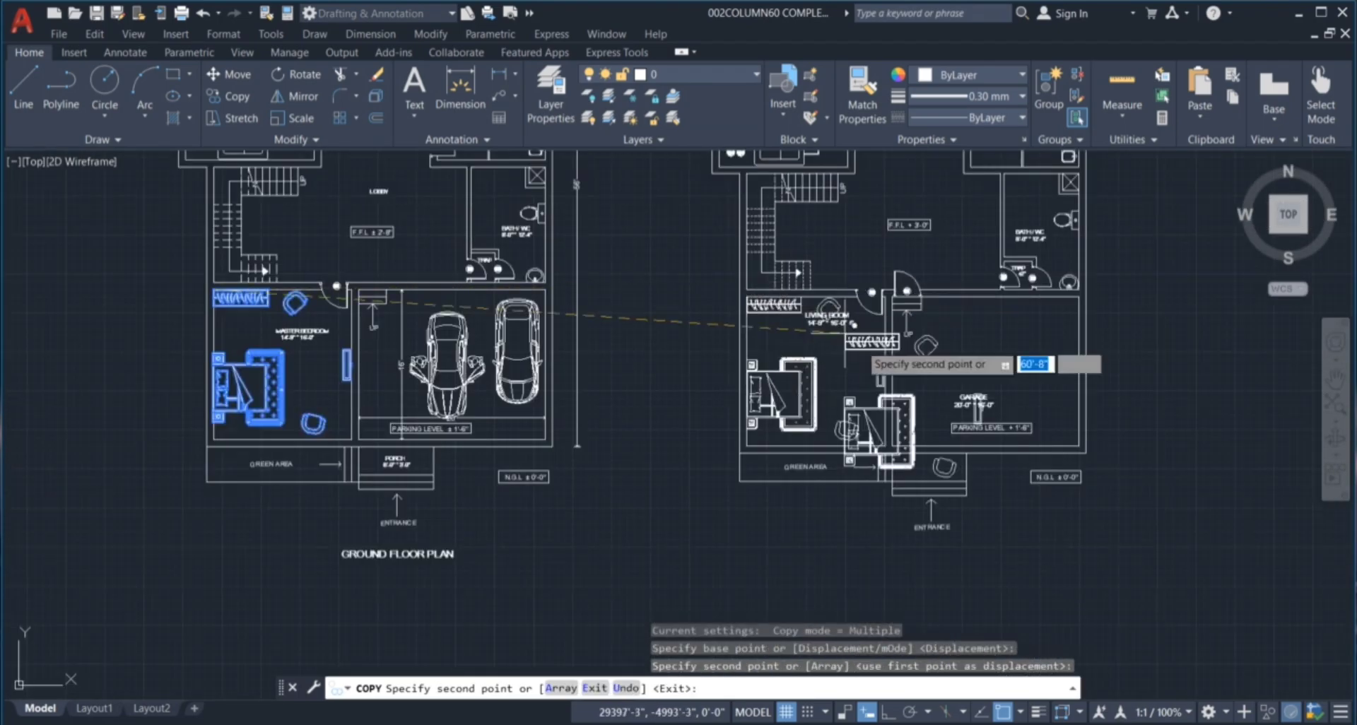
pyautogui.scroll(8, 918, 389)
pyautogui.press('Escape')
pyautogui.press('Escape')
pyautogui.press('Escape')
# Place the copied furniture and move the bed with its rug and nightstands against the living room's outer left wall.
pyautogui.click(922, 392)
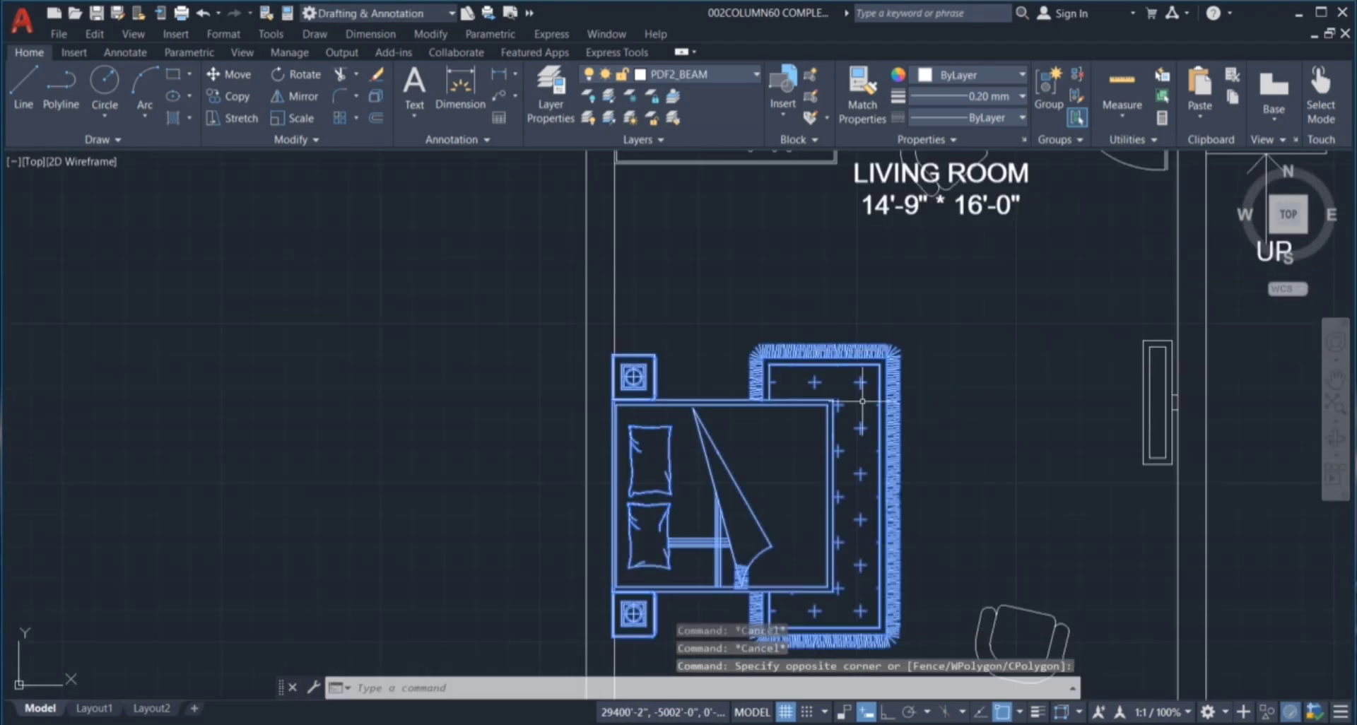
pyautogui.click(801, 396)
pyautogui.write('m')
pyautogui.press('Return')
pyautogui.scroll(3, 802, 396)
pyautogui.click(530, 499)
pyautogui.scroll(2, 672, 463)
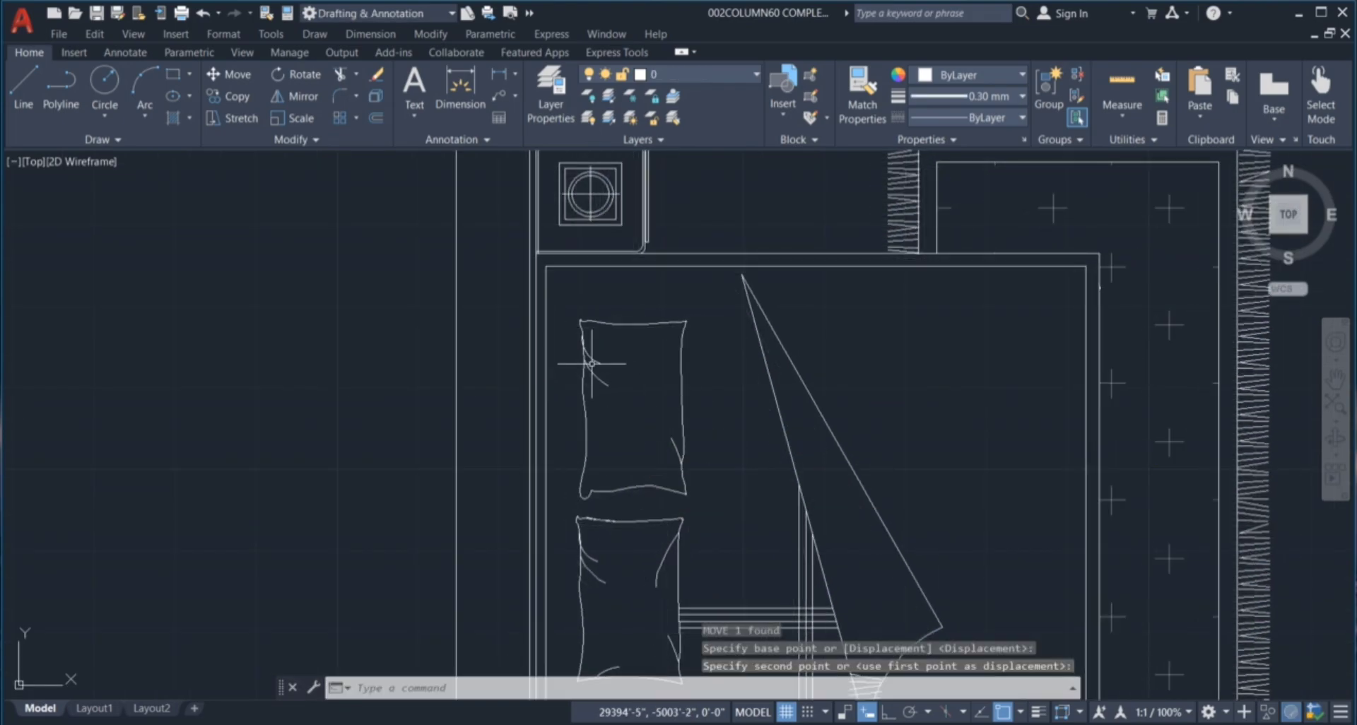
# Copy the two cars from the furnished ground floor plan's parking area into the second plan's garage.
pyautogui.scroll(-6, 882, 499)
pyautogui.scroll(-4, 652, 394)
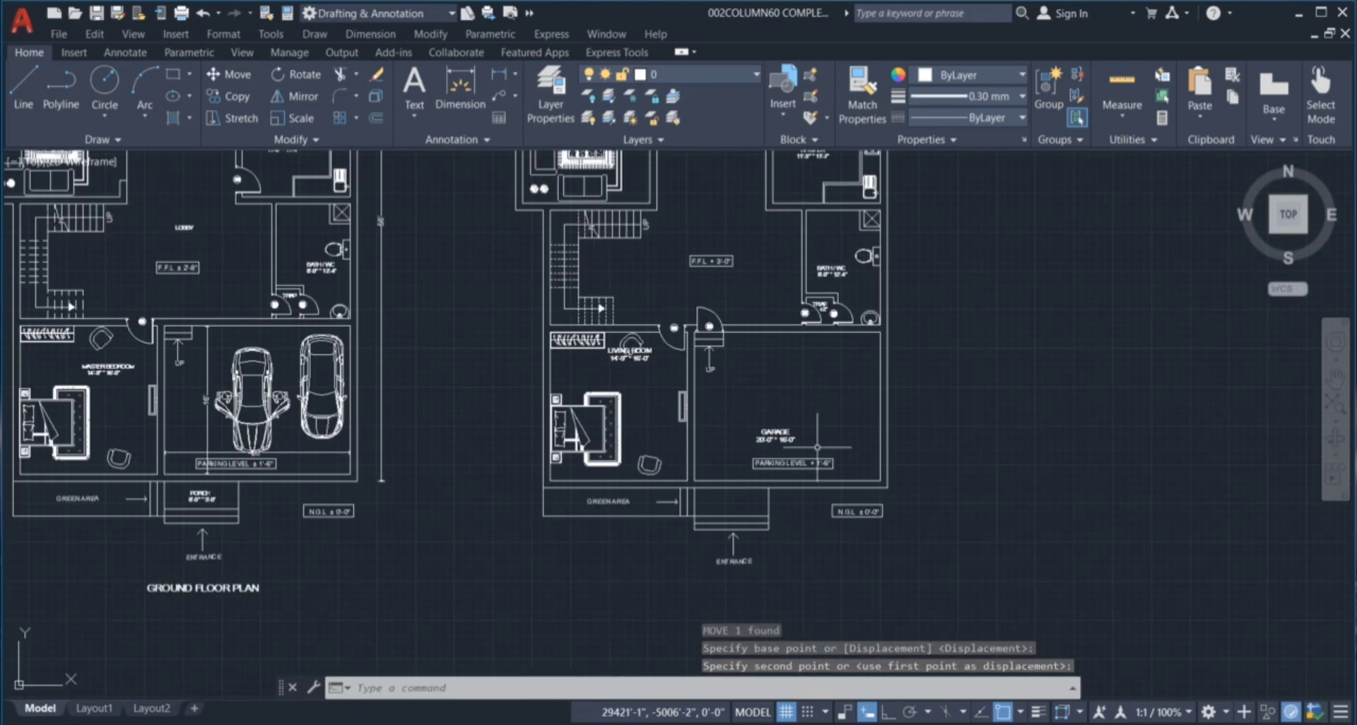
pyautogui.scroll(2, 759, 443)
pyautogui.scroll(-4, 886, 465)
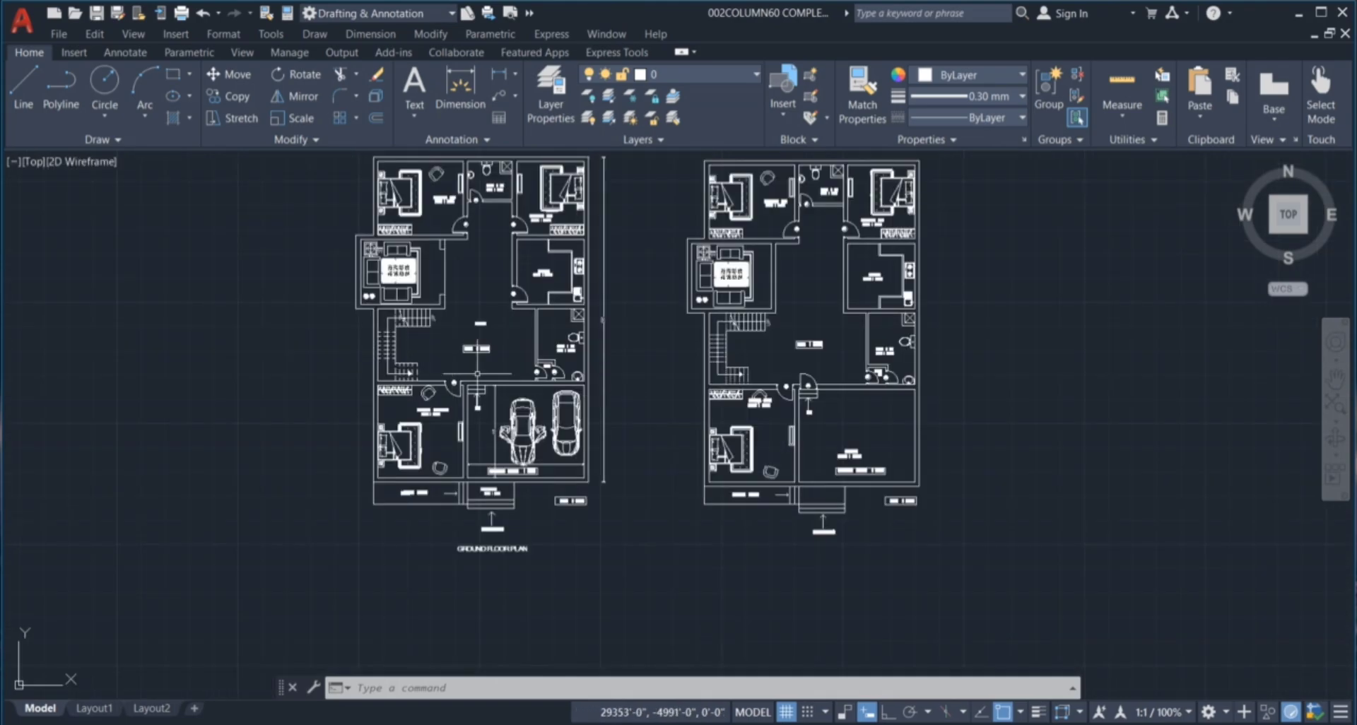
pyautogui.scroll(4, 689, 534)
pyautogui.click(633, 531)
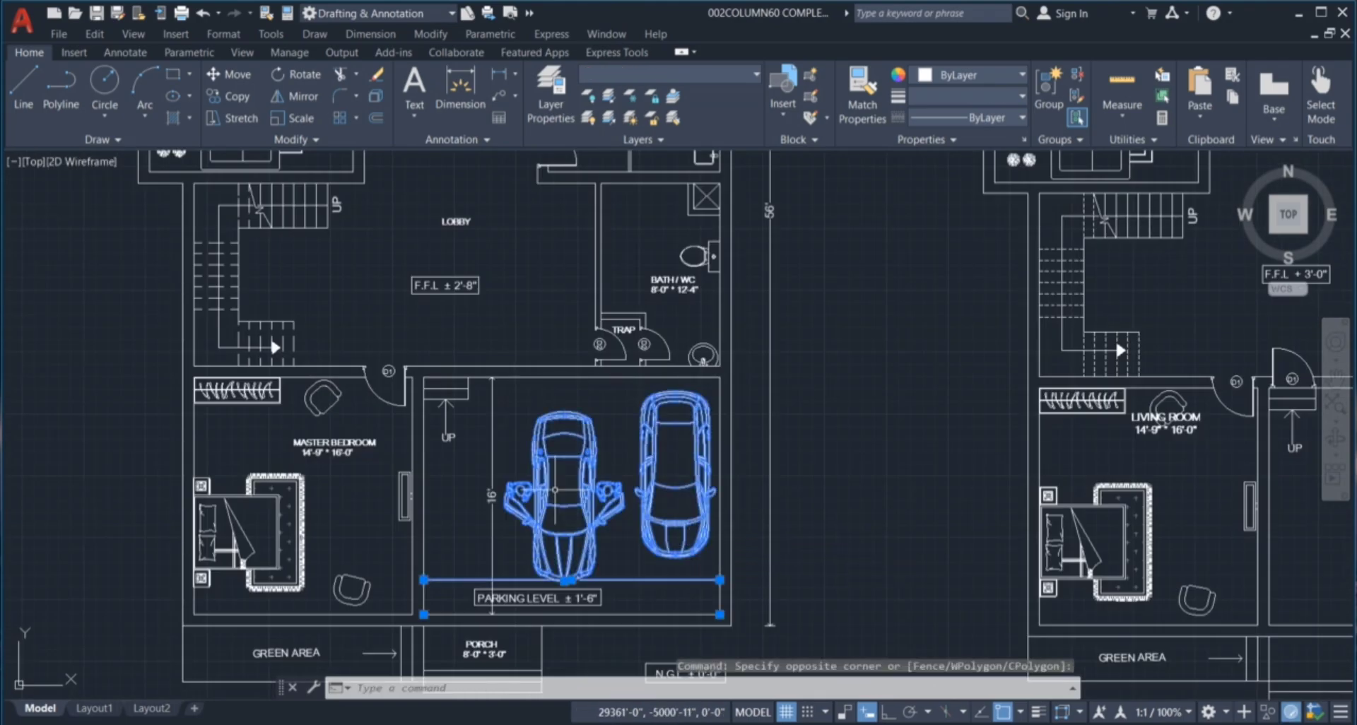
pyautogui.write('co')
pyautogui.press('Return')
pyautogui.click(615, 488)
pyautogui.scroll(-4, 699, 329)
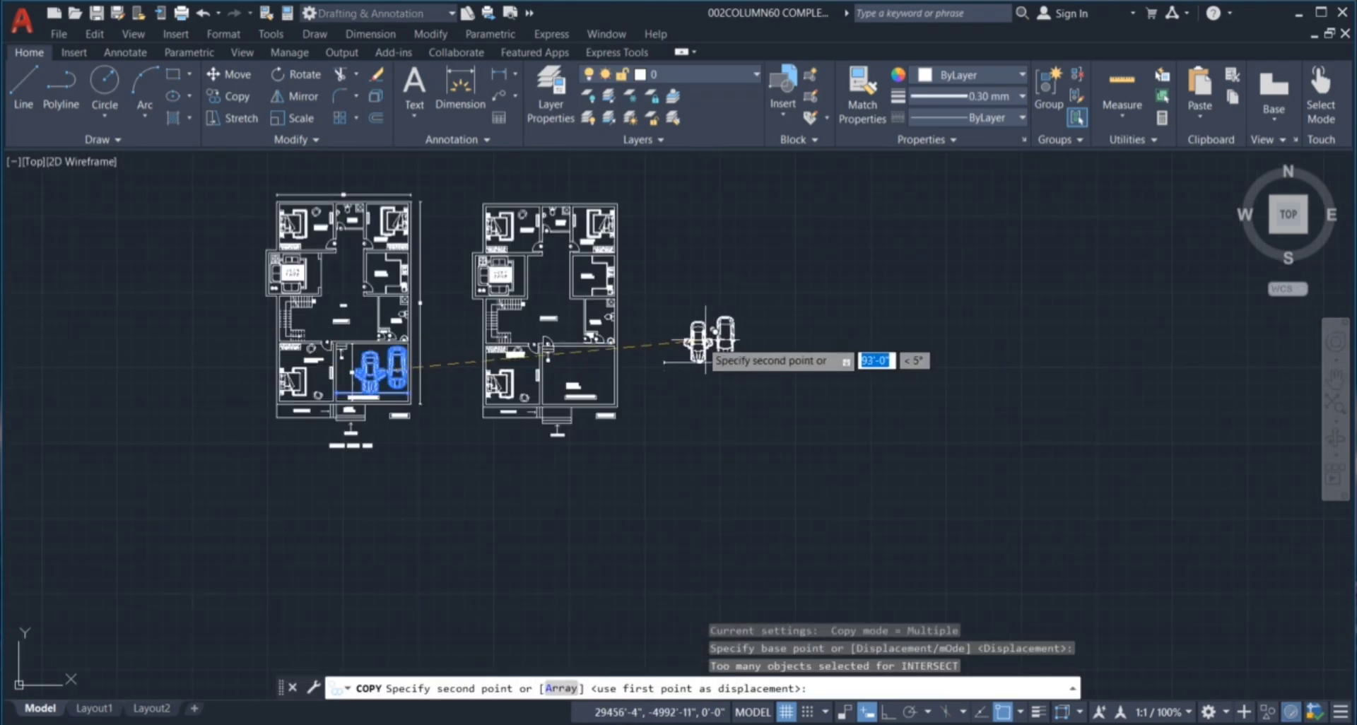
pyautogui.scroll(4, 713, 410)
pyautogui.scroll(2, 710, 418)
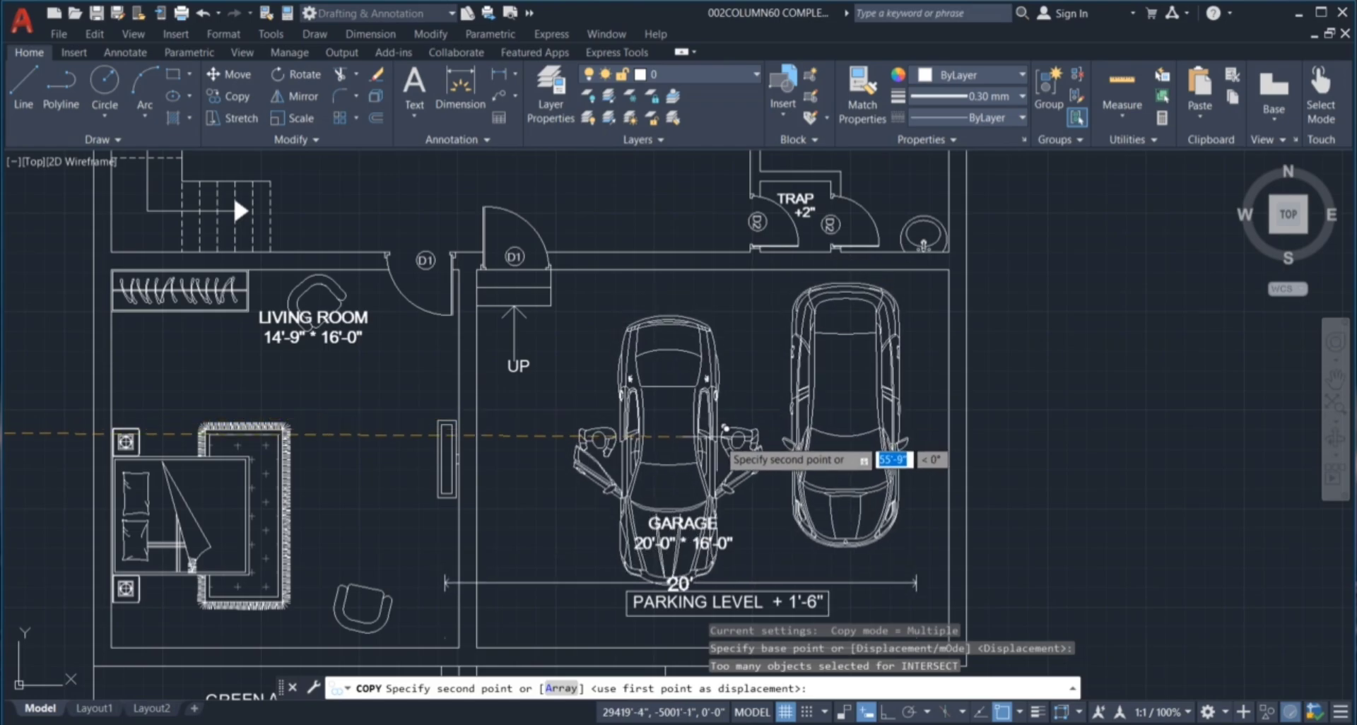
pyautogui.click(751, 429)
pyautogui.press('Escape')
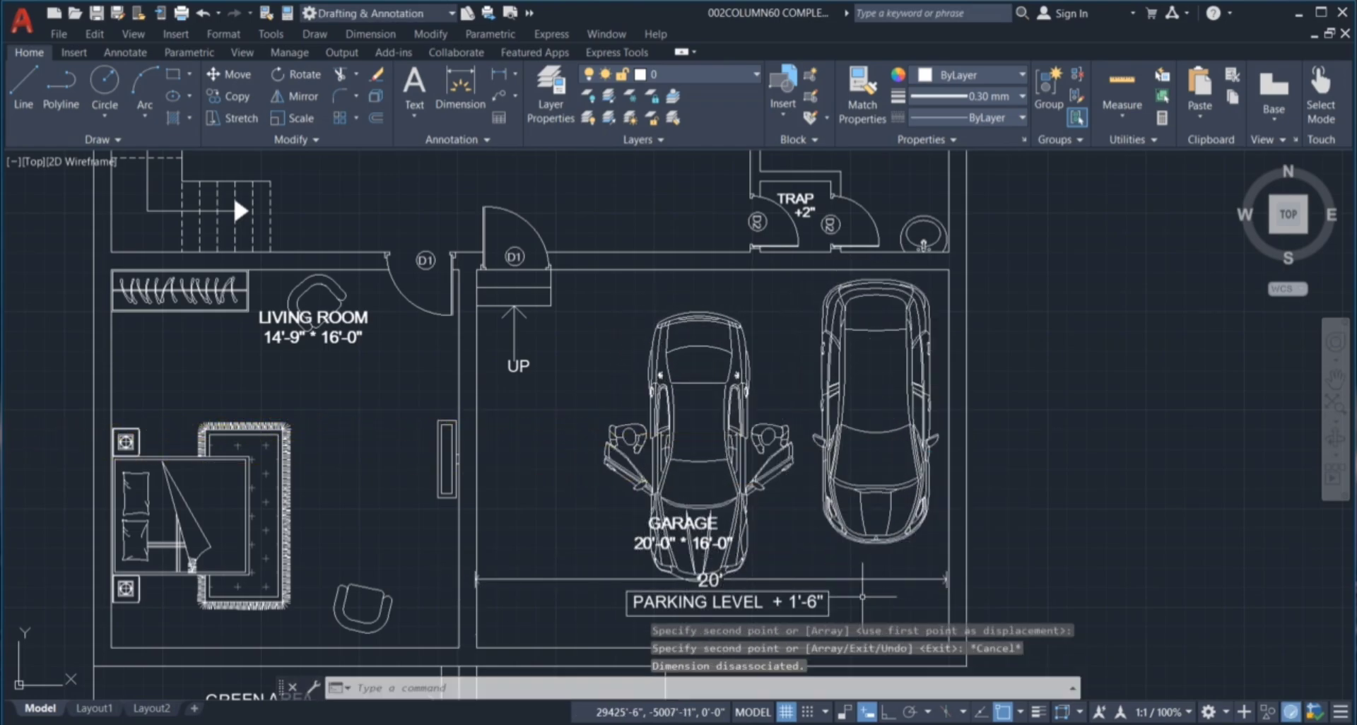
# Delete the horizontal dimension copied with the cars and move the GARAGE label clear of the left car.
pyautogui.click(858, 585)
pyautogui.press('Delete')
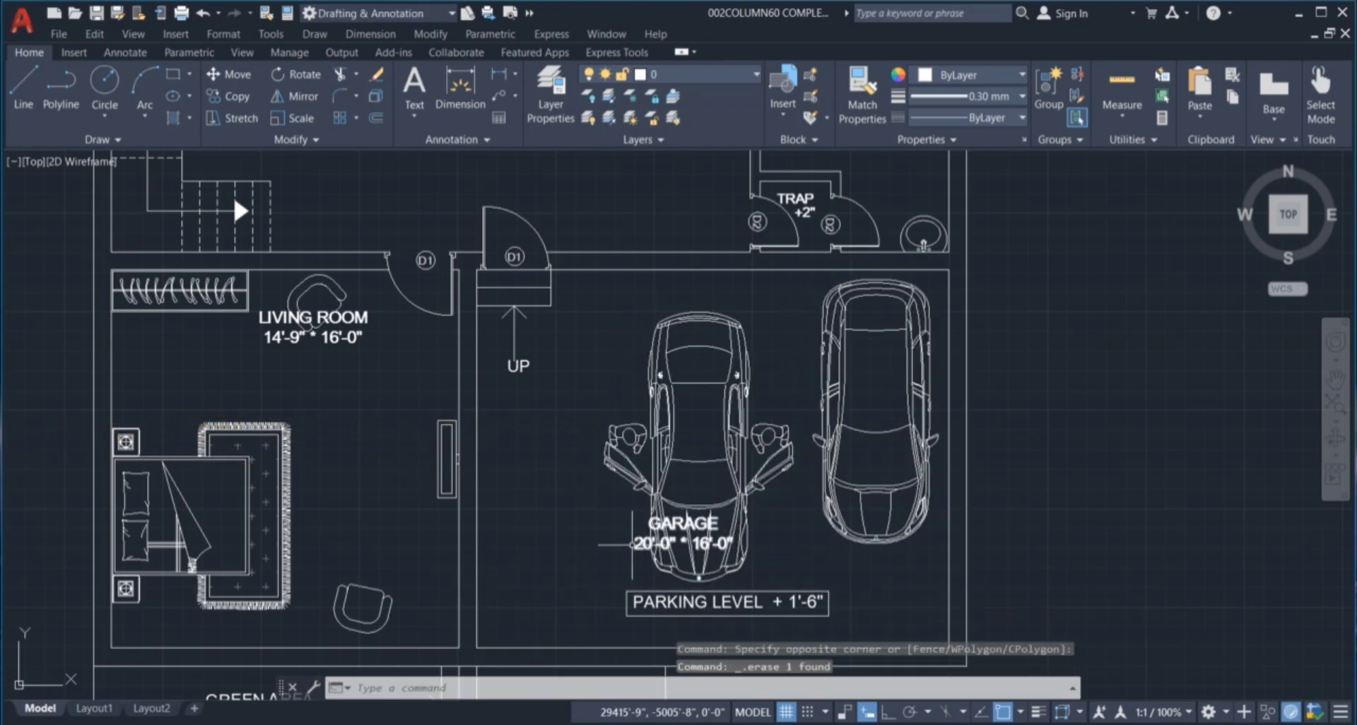
pyautogui.write('m')
pyautogui.press('Return')
pyautogui.click(676, 541)
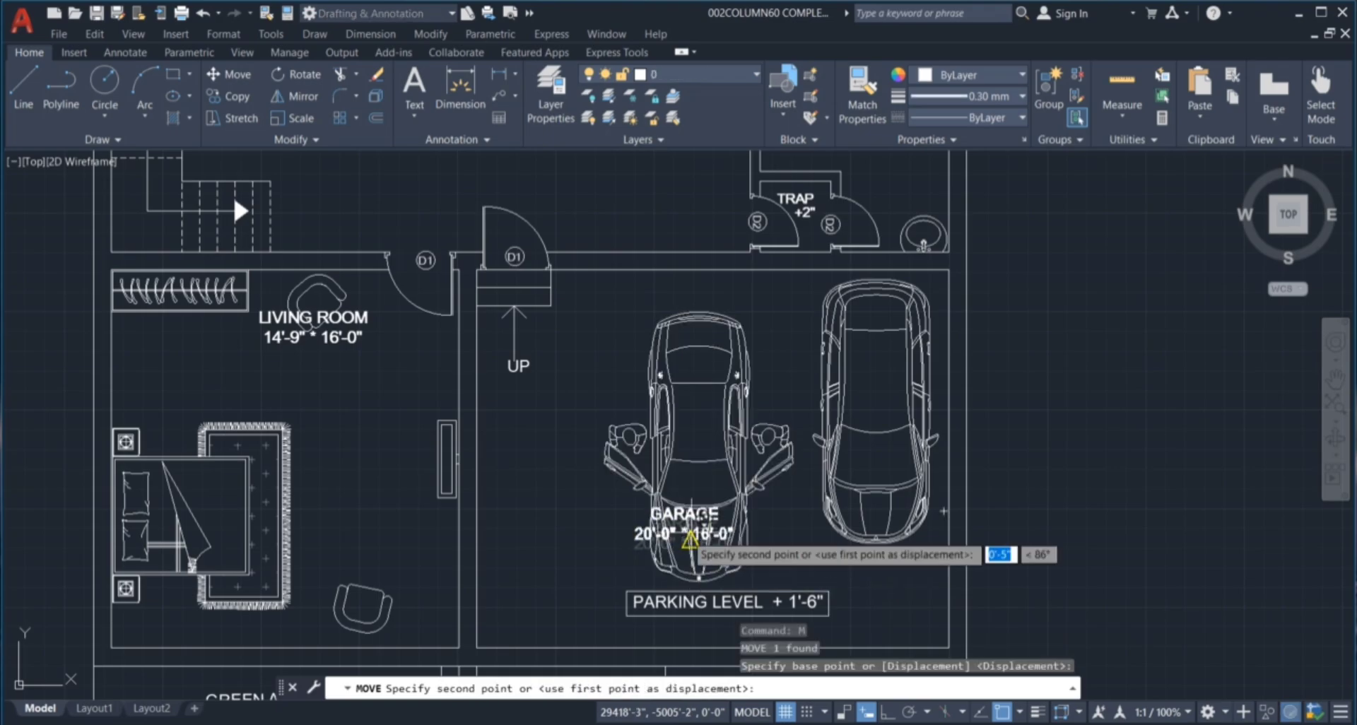
pyautogui.press('Escape')
pyautogui.press('Escape')
pyautogui.press('Escape')
pyautogui.scroll(-3, 566, 565)
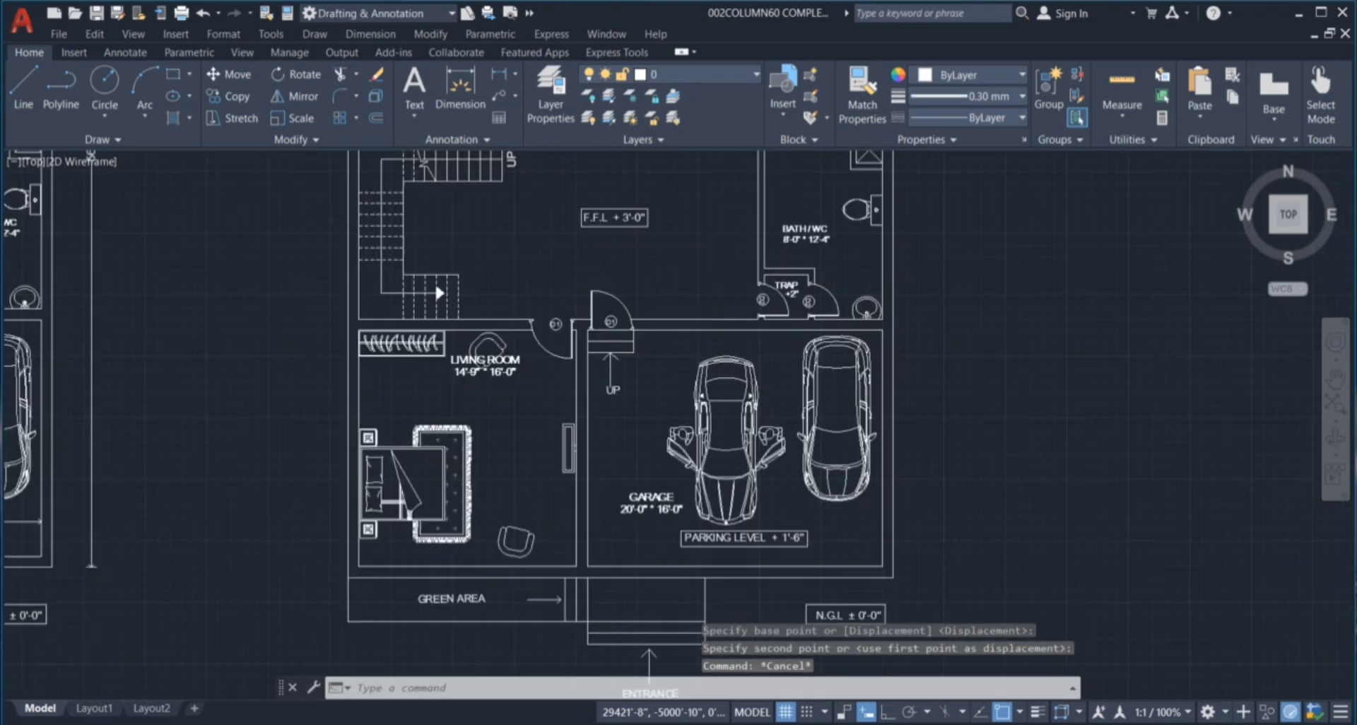
# Dimension the second plan's overall width, placing the dimension line just above the outer wall of the bedrooms.
pyautogui.moveTo(565, 565); pyautogui.dragTo(566, 488, button='middle')
pyautogui.scroll(3, 847, 513)
pyautogui.scroll(-2, 870, 497)
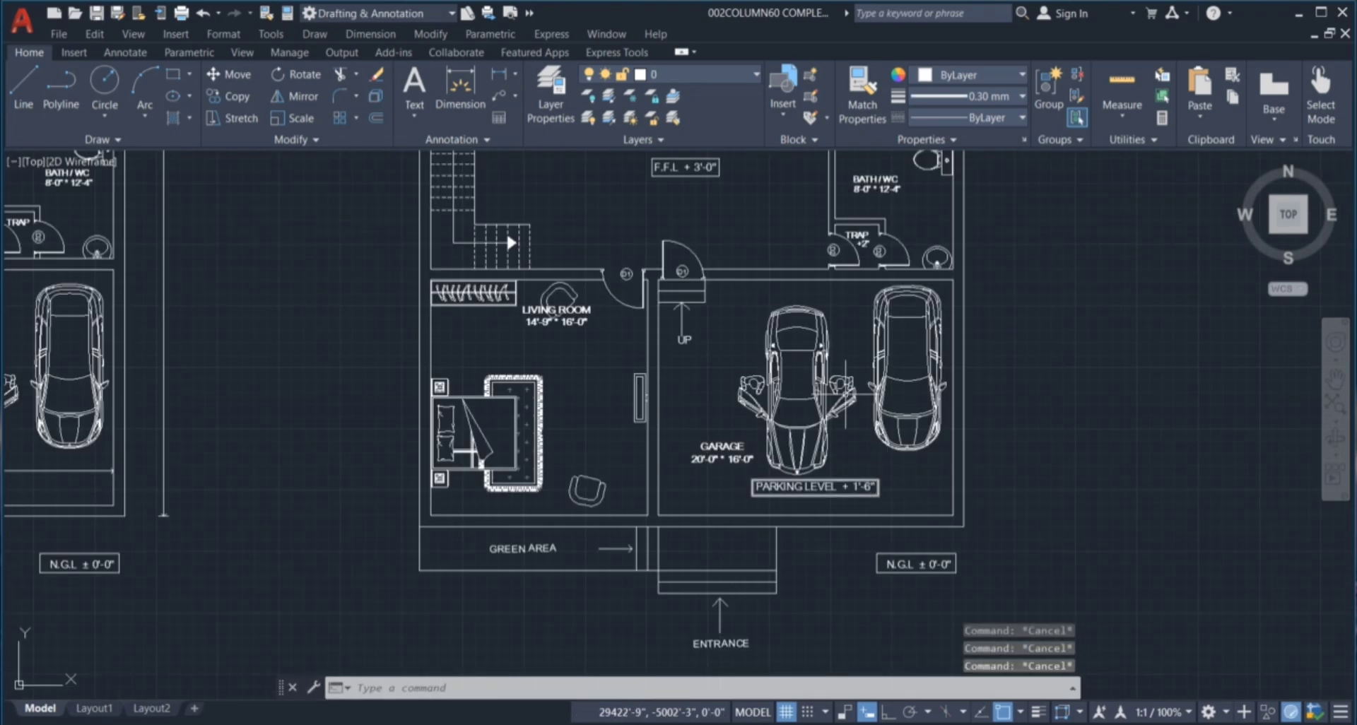
pyautogui.scroll(-2, 846, 392)
pyautogui.scroll(-2, 389, 412)
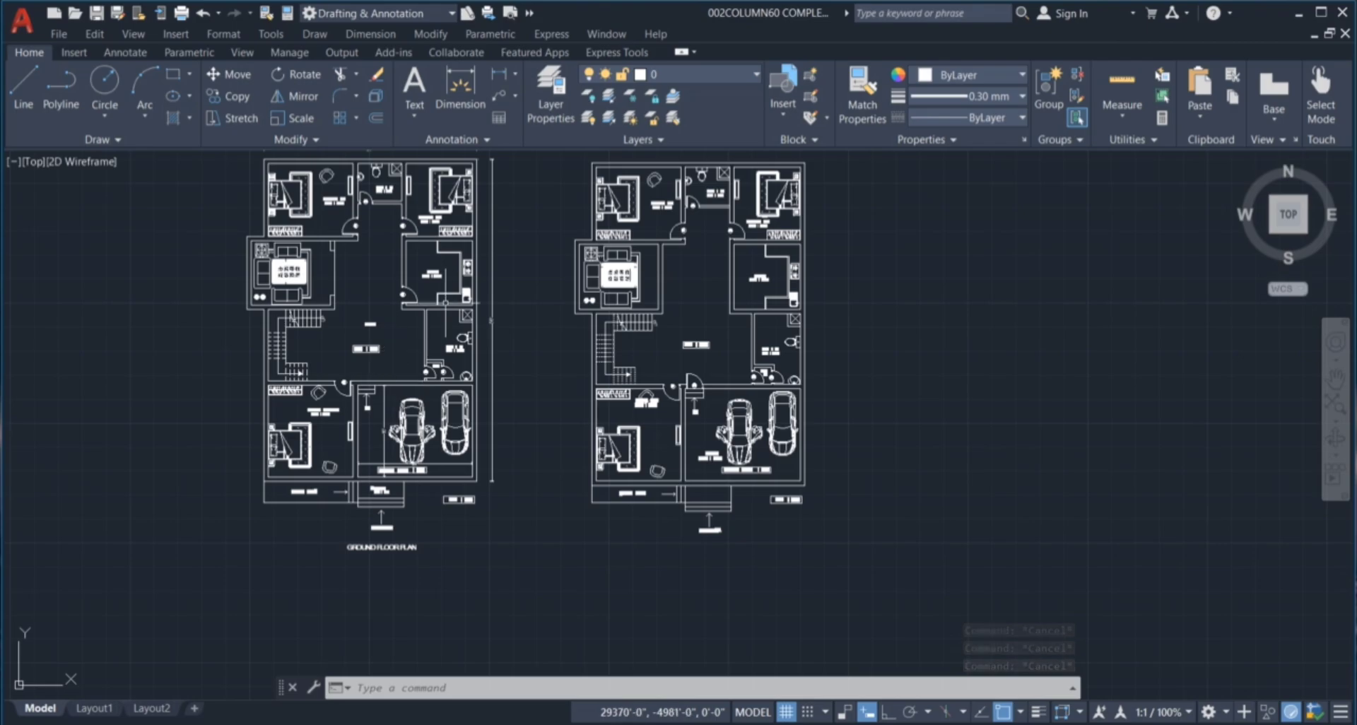
pyautogui.scroll(-1, 659, 374)
pyautogui.scroll(1, 736, 326)
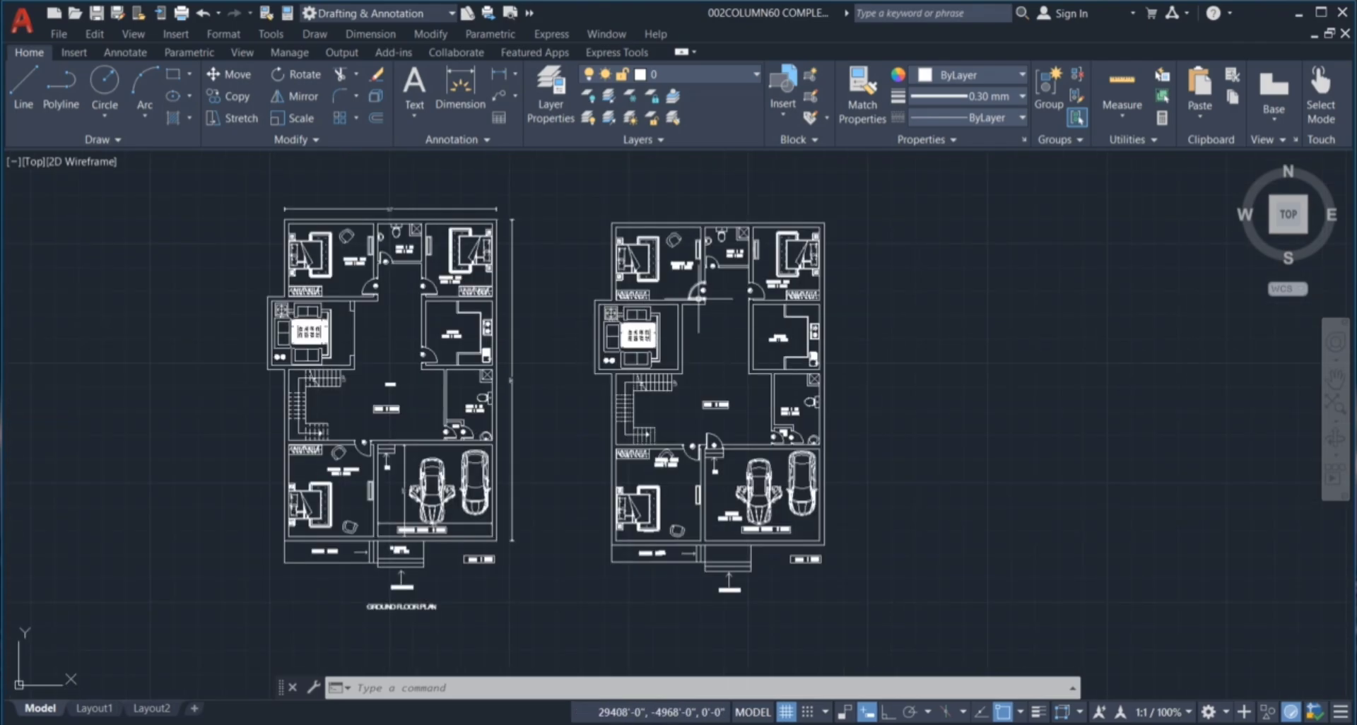
pyautogui.click(479, 79)
pyautogui.scroll(4, 689, 296)
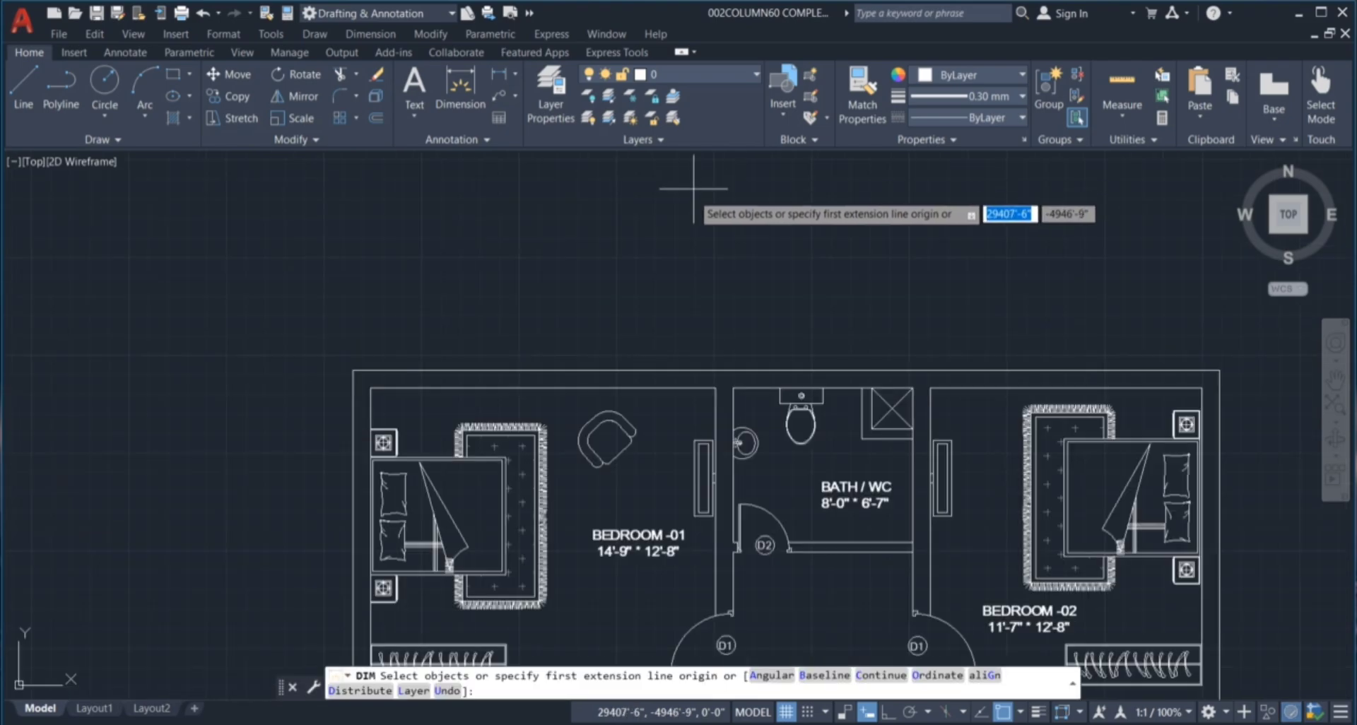
pyautogui.click(639, 371)
pyautogui.click(627, 332)
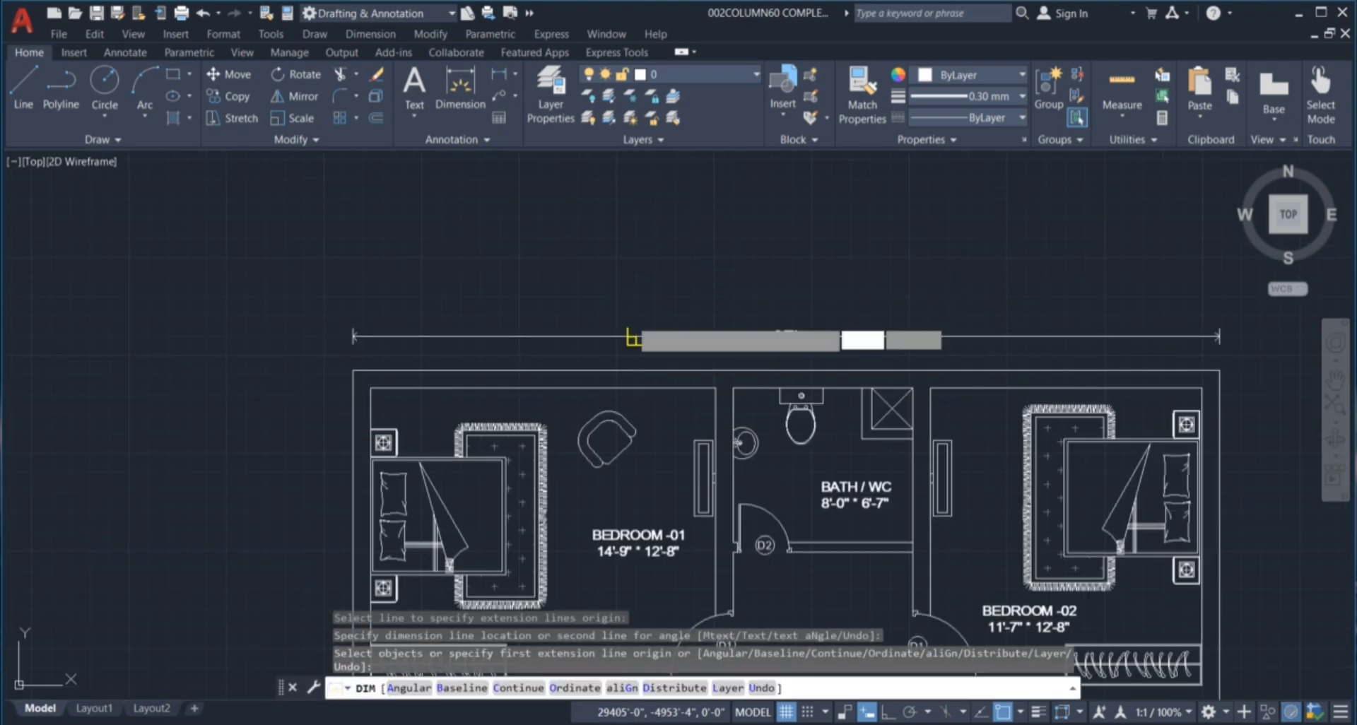
# Dimension the second plan's overall length, placing the dimension line outside the right-hand outer wall.
pyautogui.scroll(-4, 611, 260)
pyautogui.scroll(3, 883, 366)
pyautogui.press('Return')
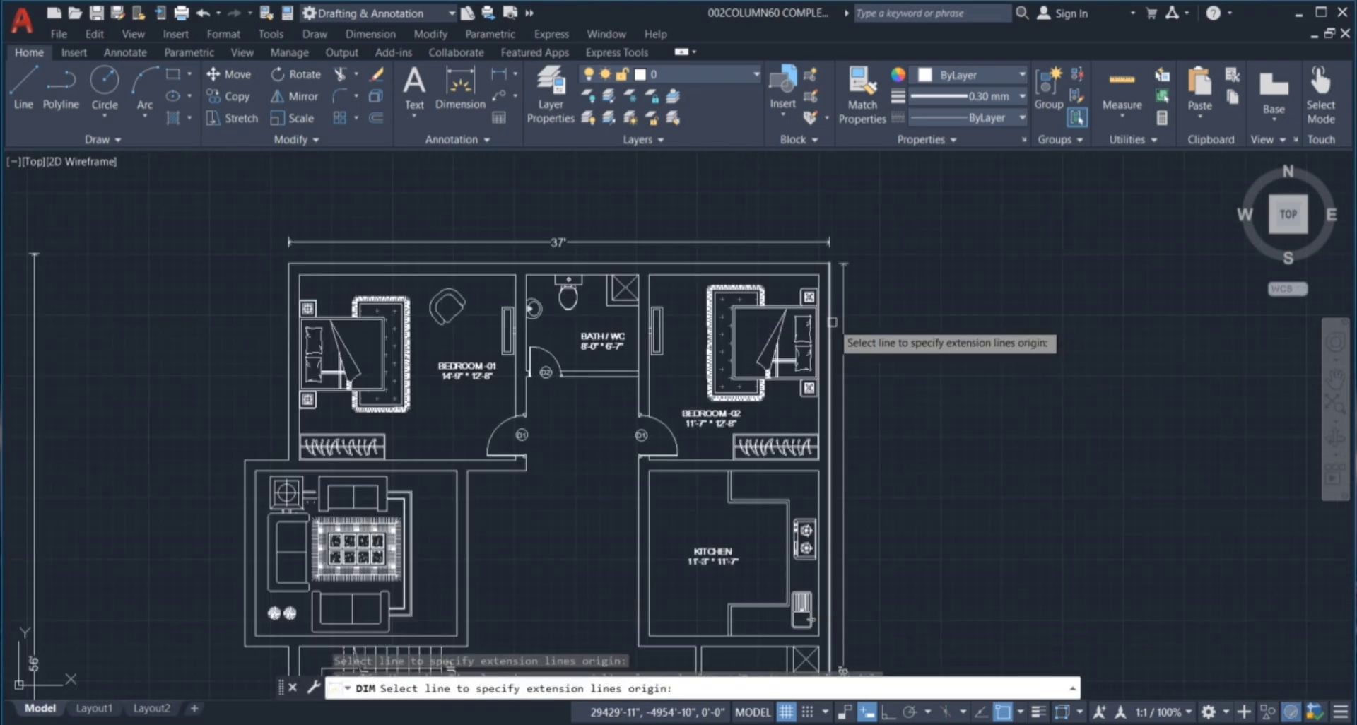
pyautogui.click(875, 382)
pyautogui.scroll(-3, 863, 321)
pyautogui.click(869, 327)
pyautogui.scroll(-3, 876, 544)
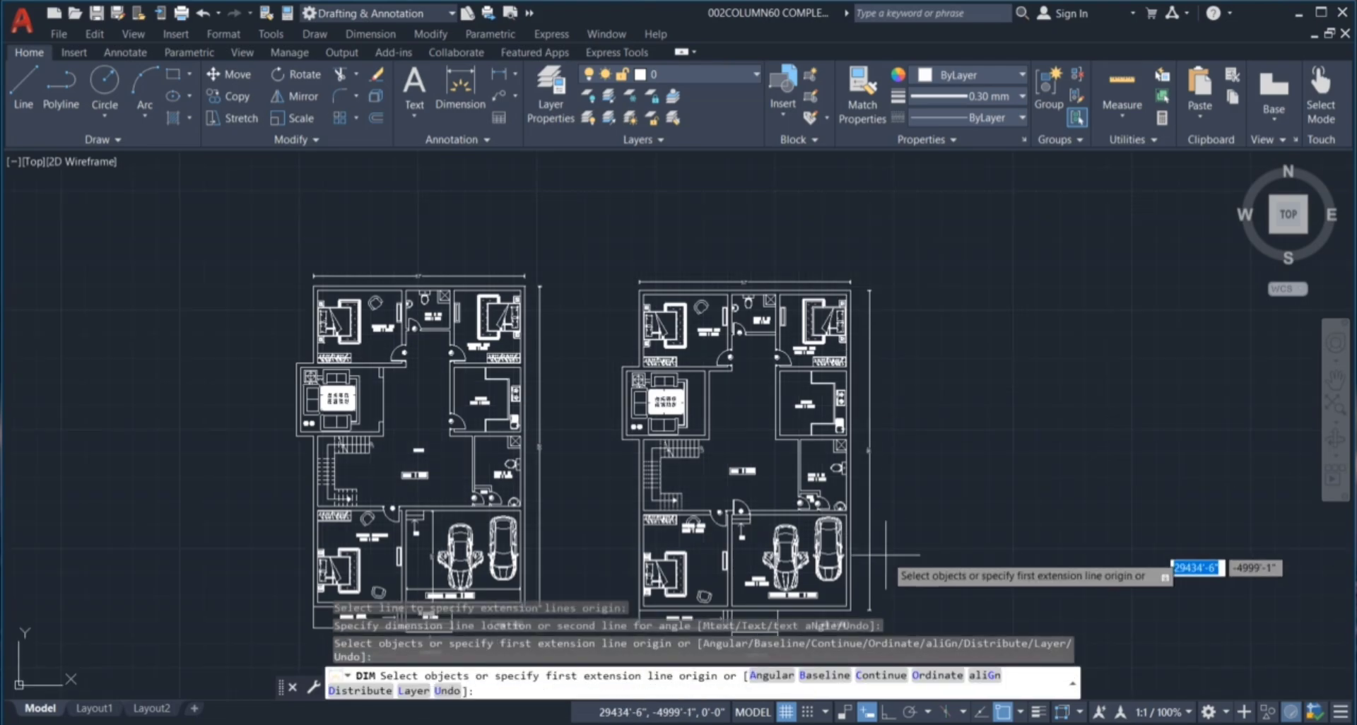
pyautogui.press('Escape')
pyautogui.press('Escape')
pyautogui.press('Escape')
pyautogui.moveTo(864, 592); pyautogui.dragTo(858, 507, button='middle')
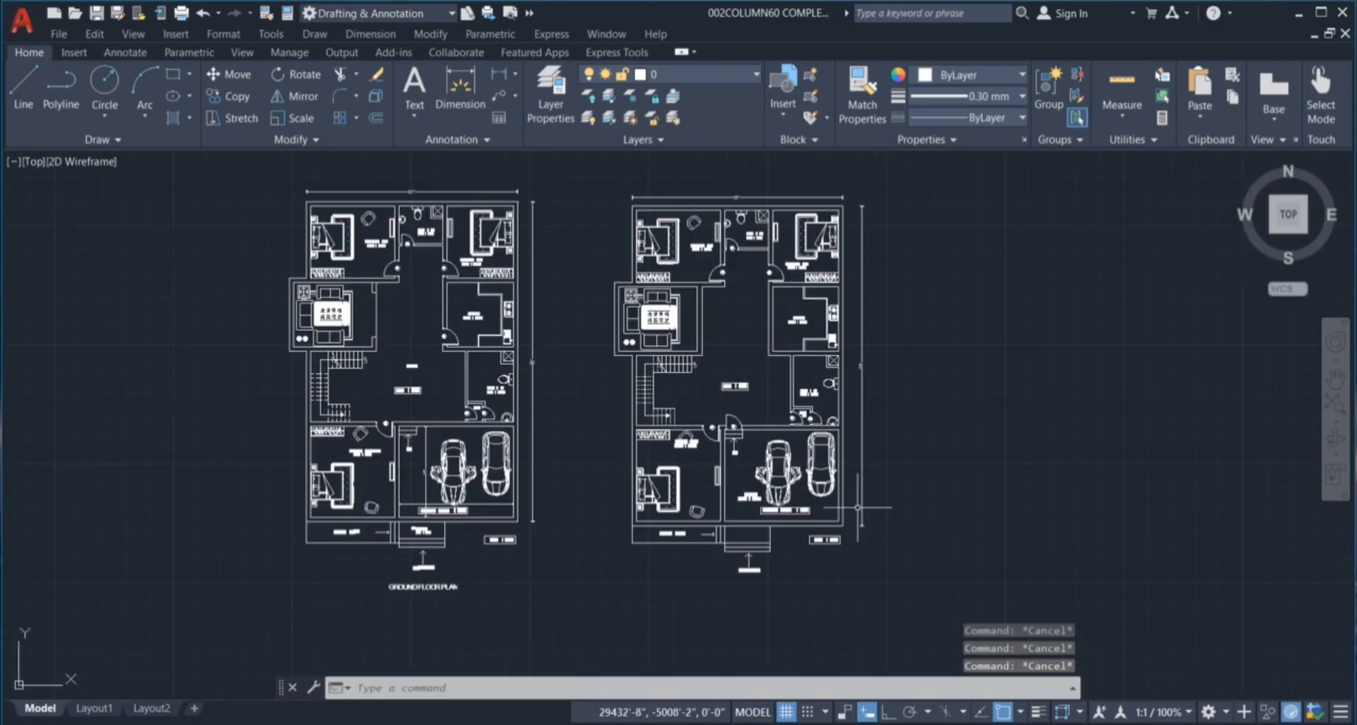
# Draw a rectangular frame around the entire second floor plan, enclosing its overall dimensions and entrance.
pyautogui.click(171, 76)
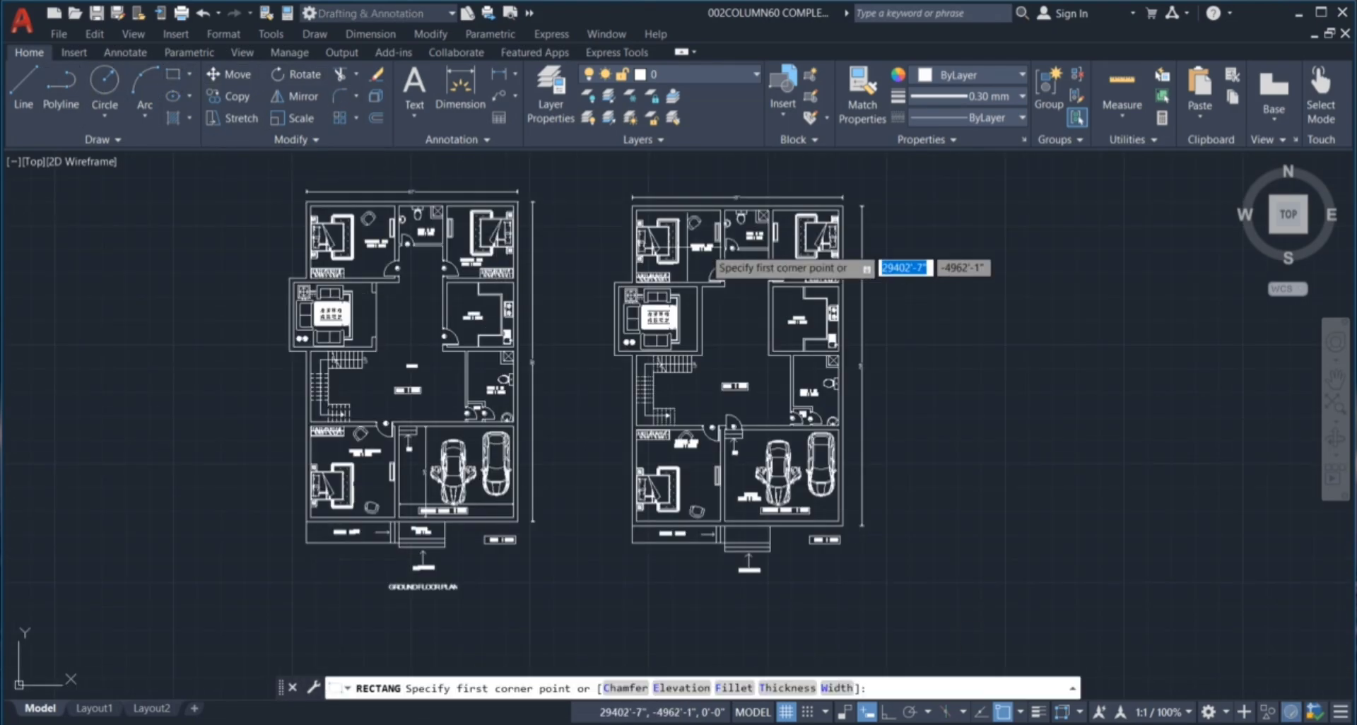
pyautogui.click(581, 173)
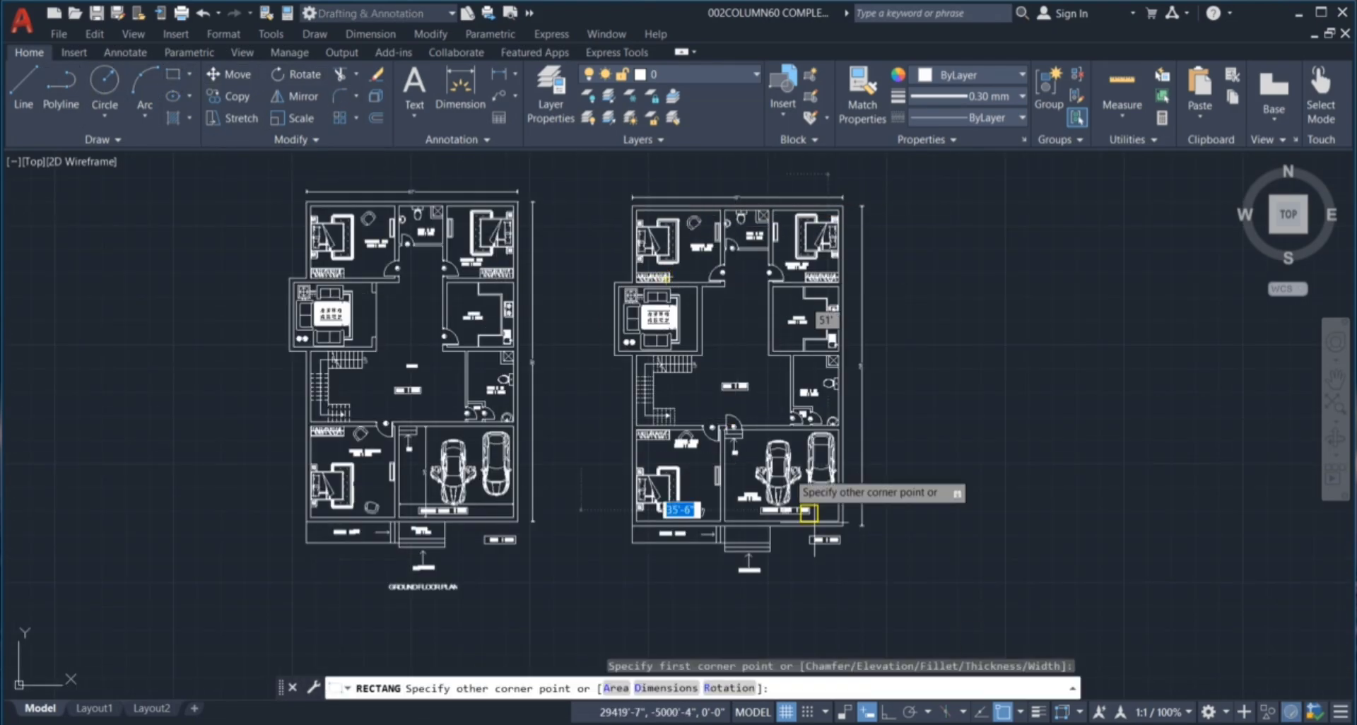
pyautogui.click(919, 603)
pyautogui.press('Escape')
pyautogui.press('Escape')
pyautogui.press('Escape')
pyautogui.scroll(3, 820, 521)
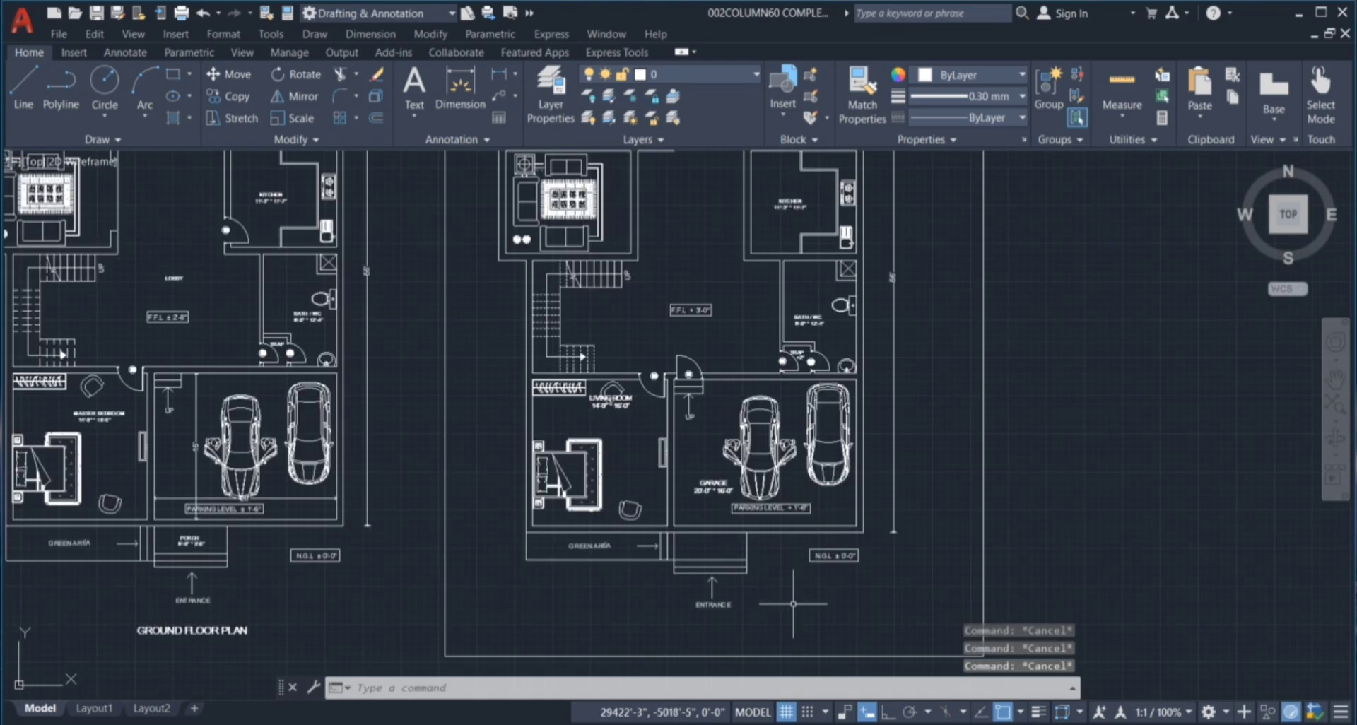
# Dimension the depth of the upper bathroom between the two bedrooms in the WORKING PLAN, placing the line inside the room.
pyautogui.scroll(-3, 820, 521)
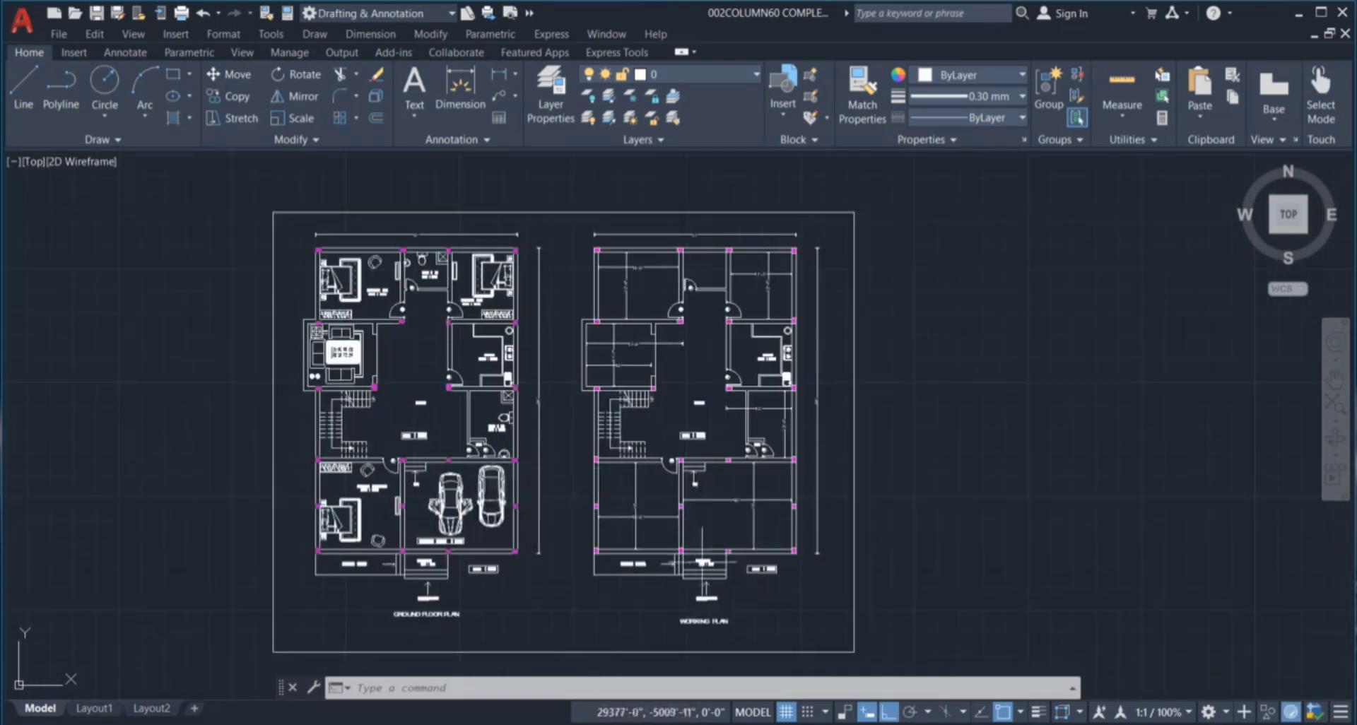
pyautogui.scroll(4, 707, 616)
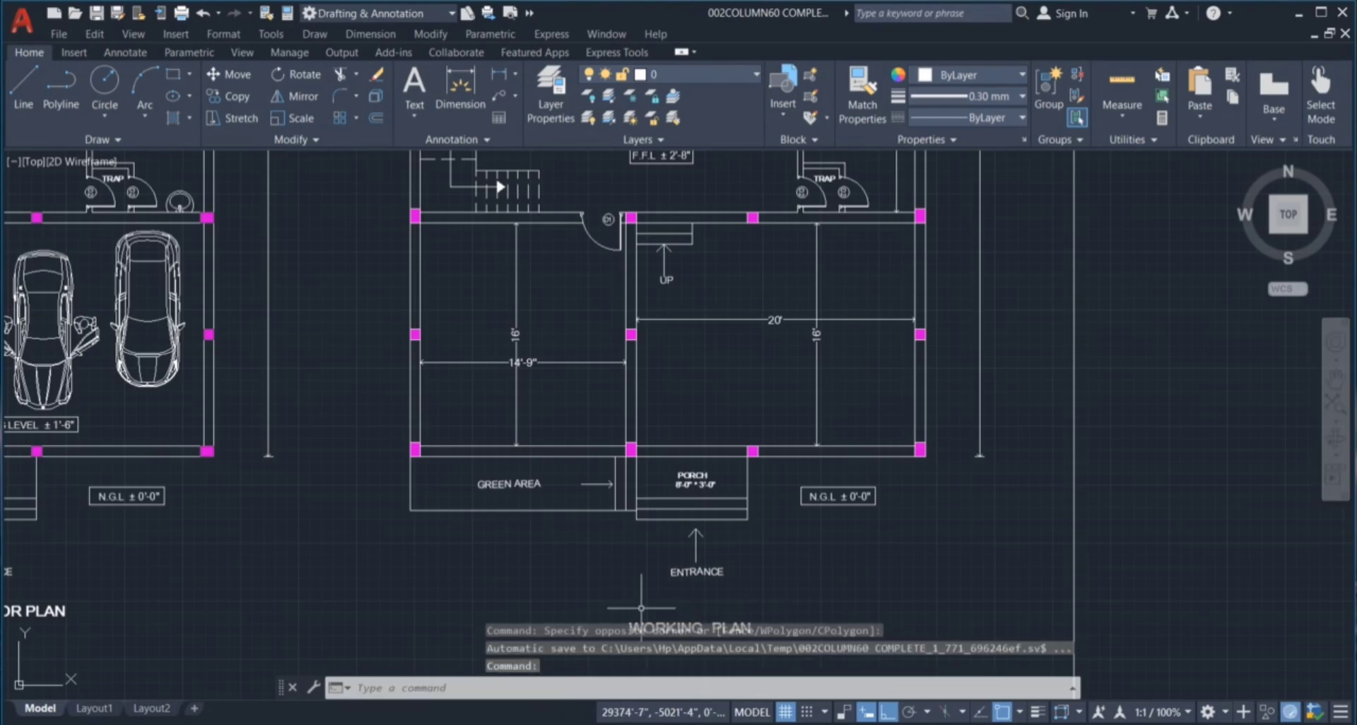
pyautogui.scroll(-2, 644, 605)
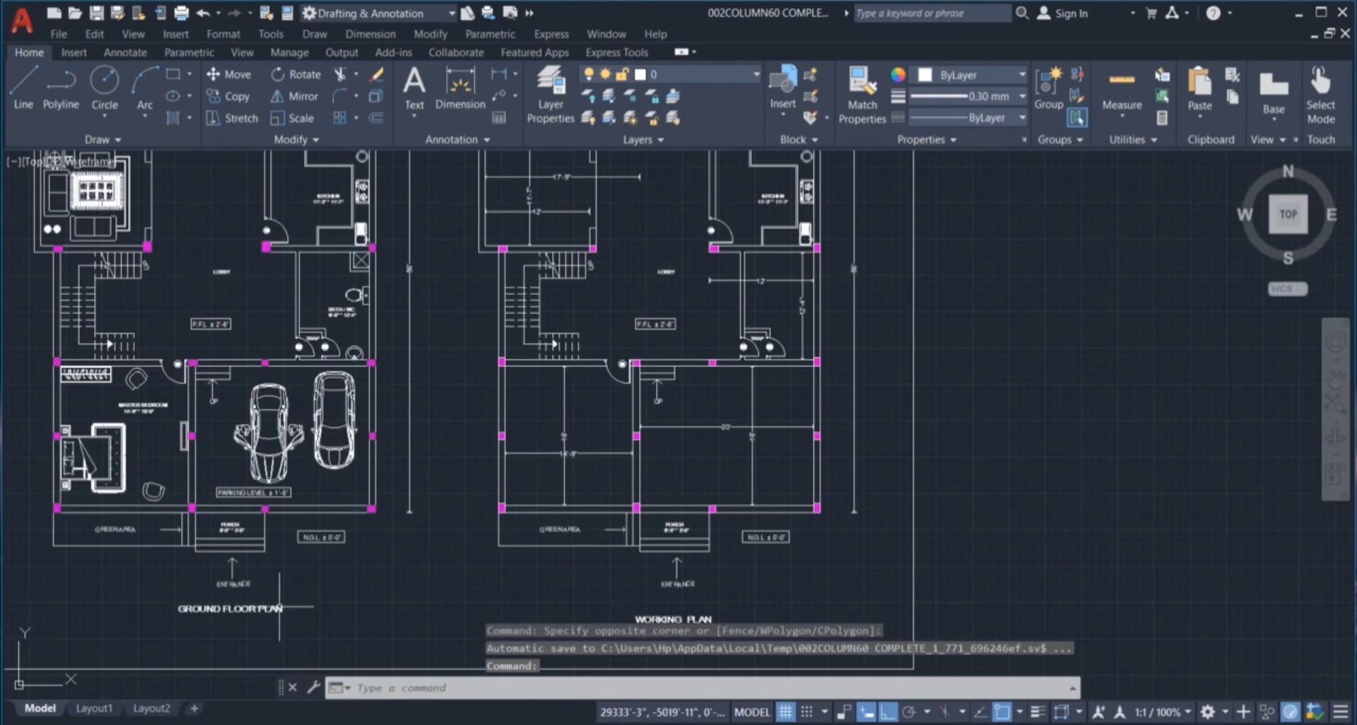
pyautogui.scroll(-2, 279, 606)
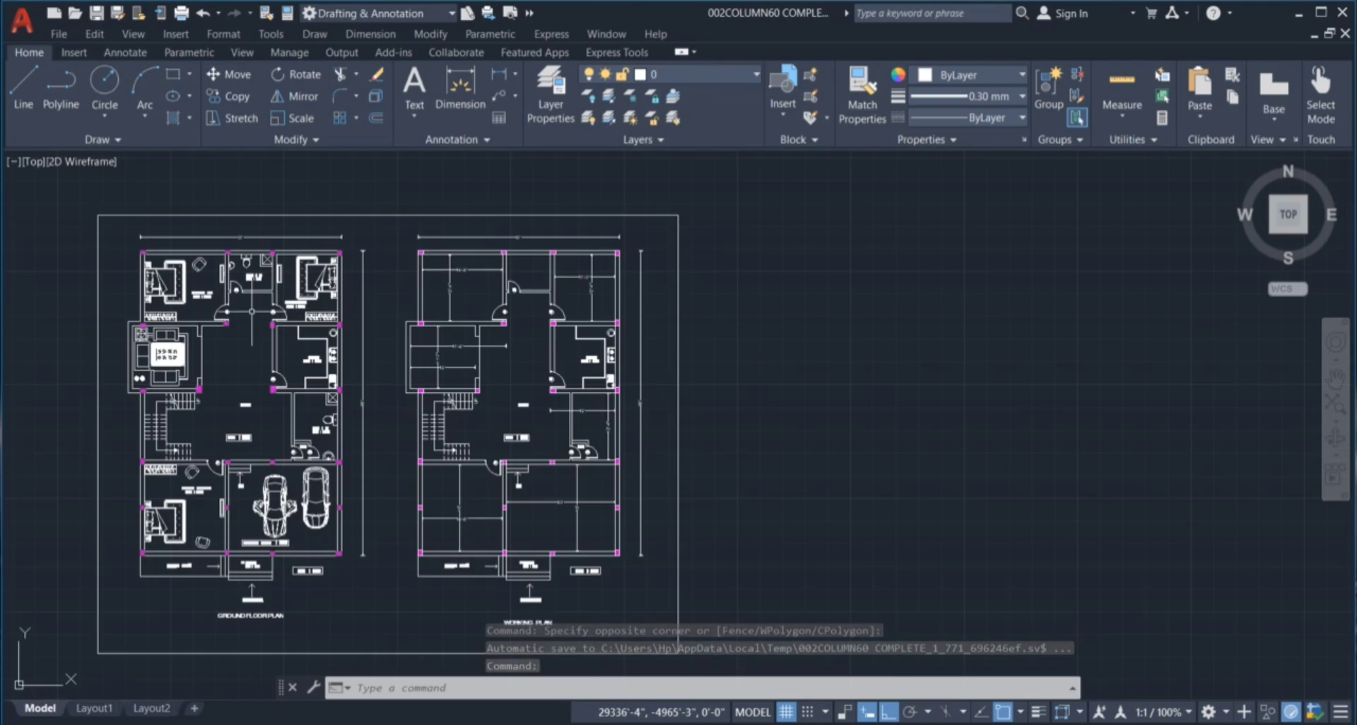
pyautogui.scroll(2, 130, 281)
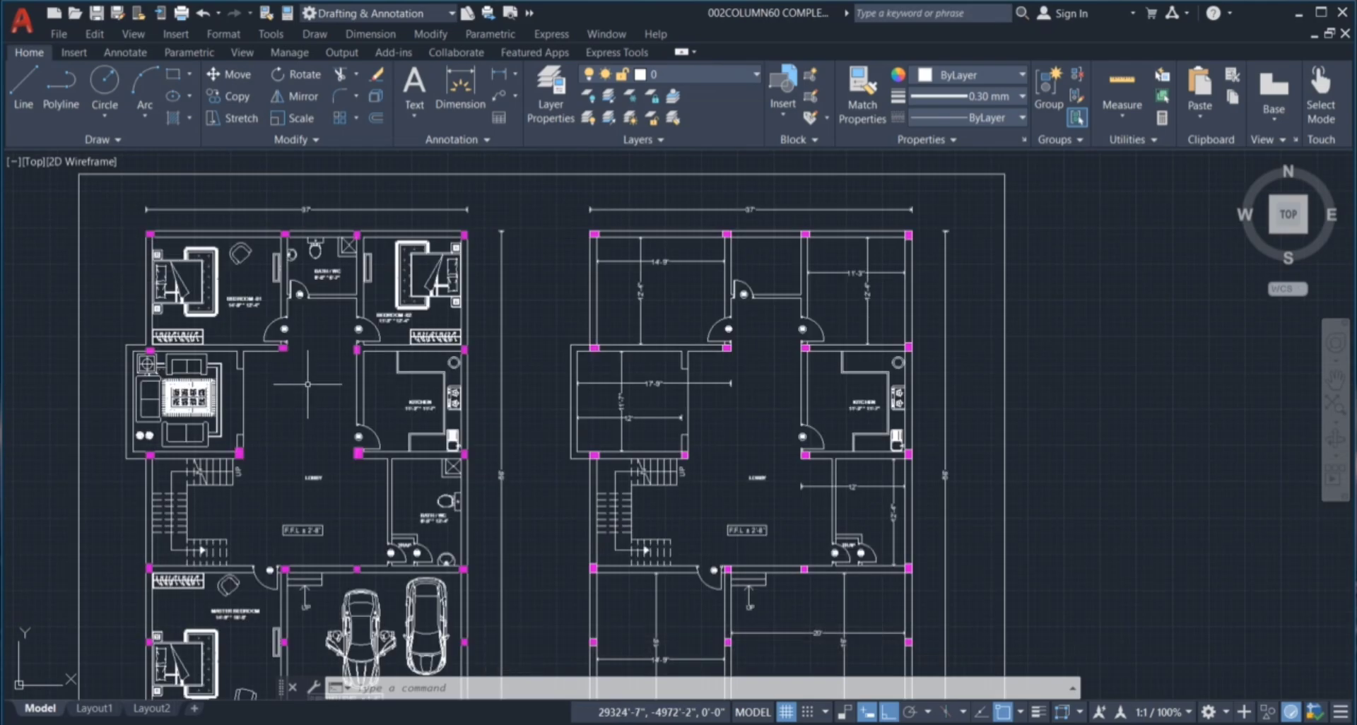
pyautogui.scroll(4, 622, 269)
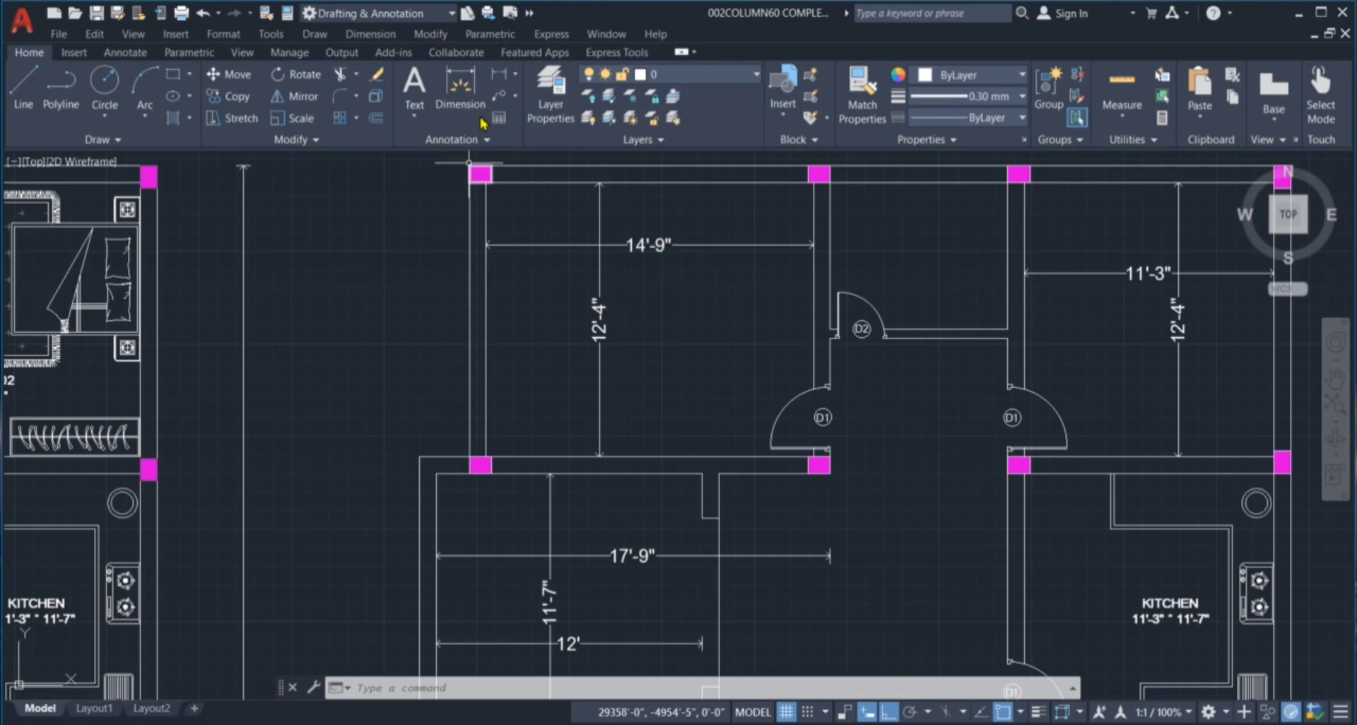
pyautogui.click(460, 90)
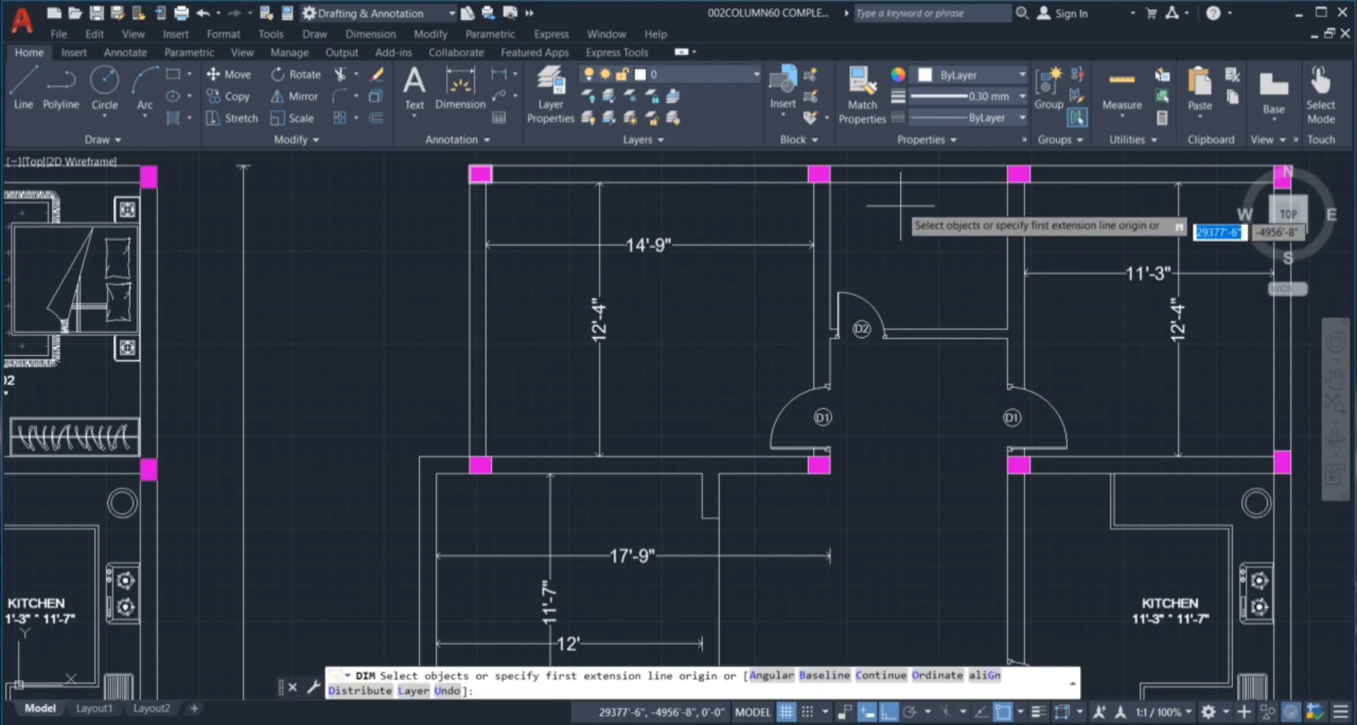
pyautogui.press('Return')
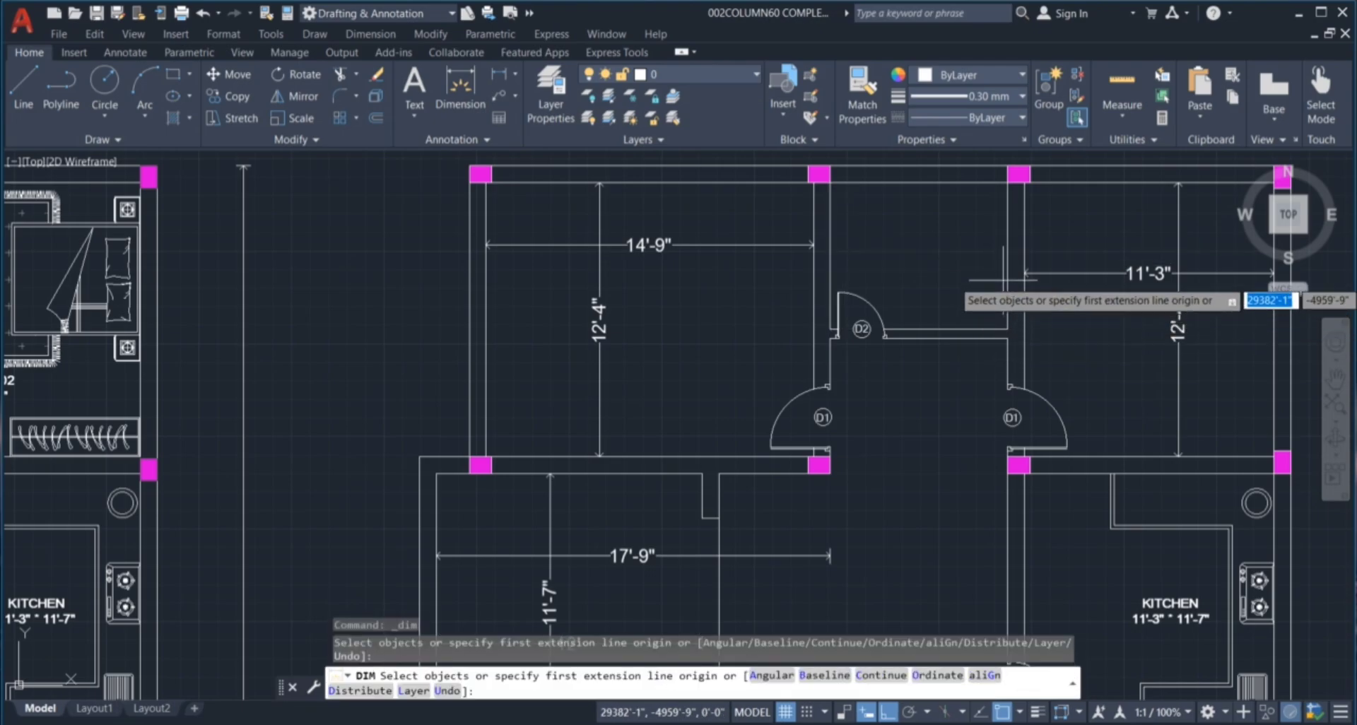
pyautogui.press('Return')
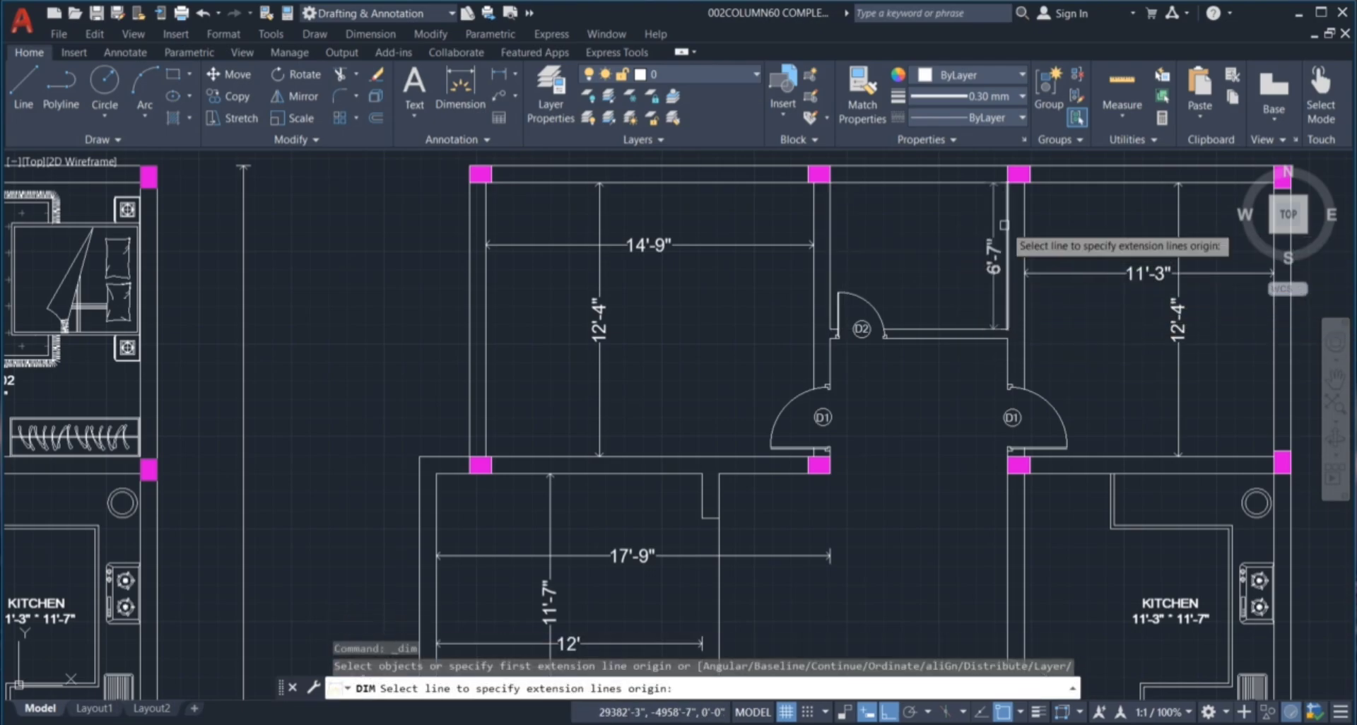
pyautogui.click(1004, 227)
pyautogui.click(958, 220)
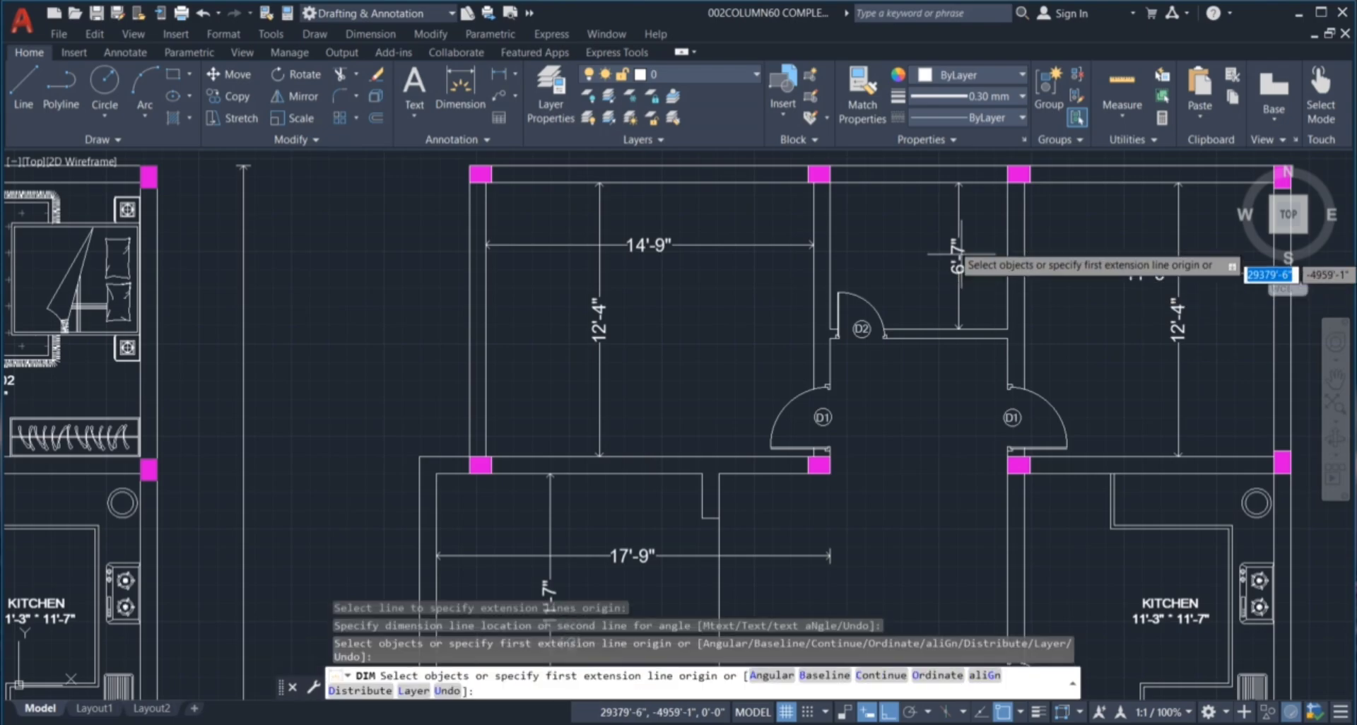
# Dimension the upper bathroom's clear width from wall to wall in the WORKING PLAN, placing the line above door D2.
pyautogui.click(1006, 180)
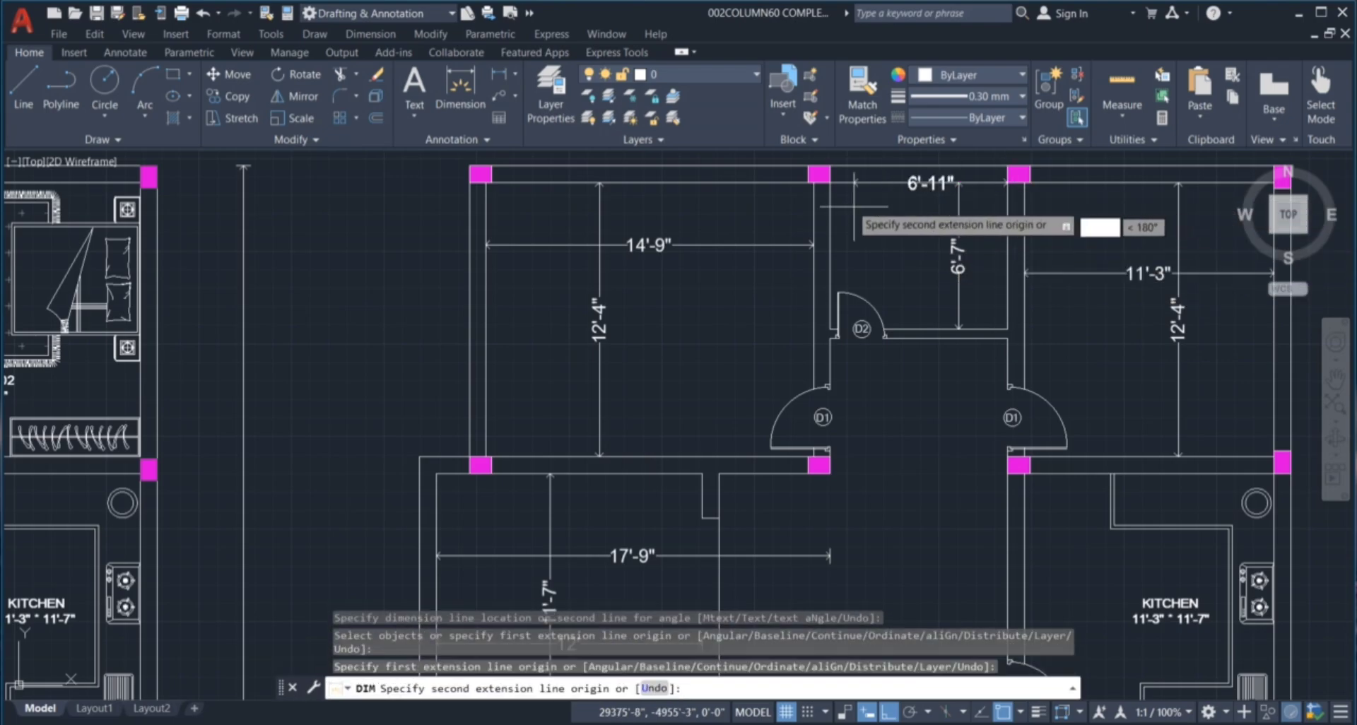
pyautogui.click(829, 182)
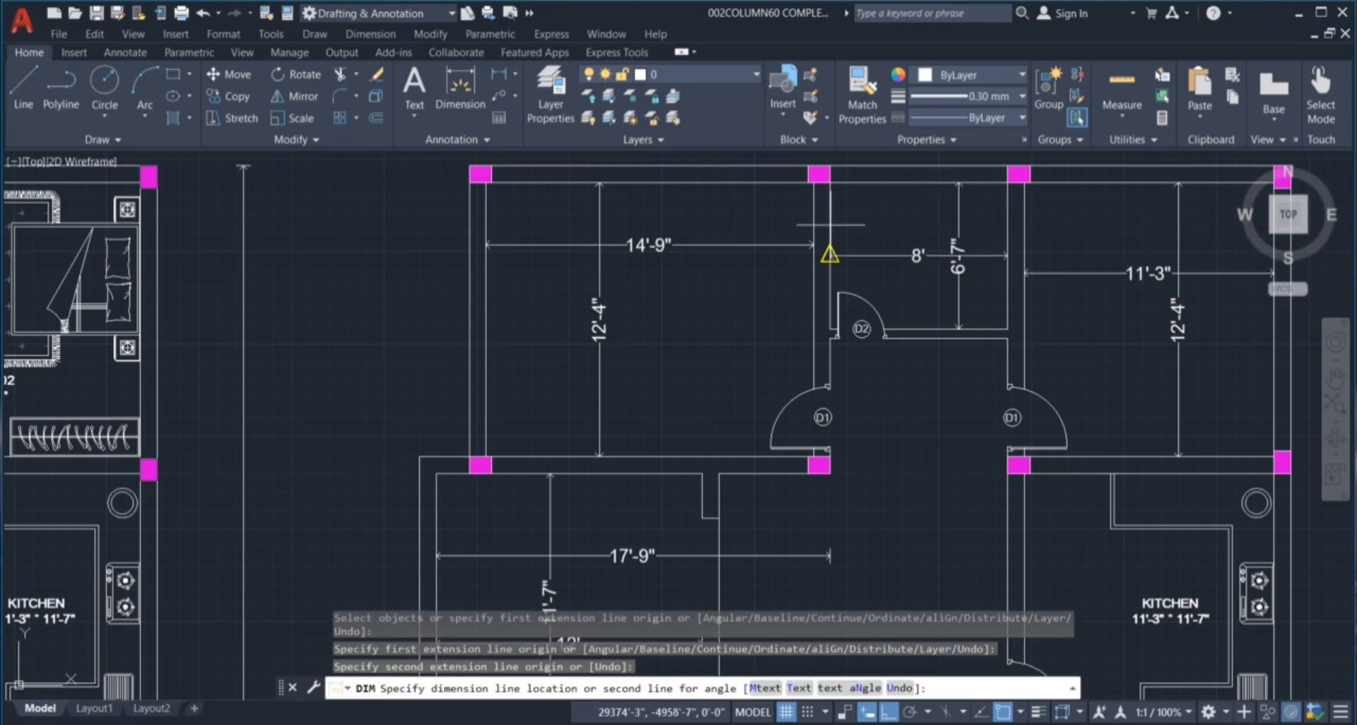
pyautogui.click(840, 254)
pyautogui.scroll(-3, 897, 185)
pyautogui.scroll(5, 880, 329)
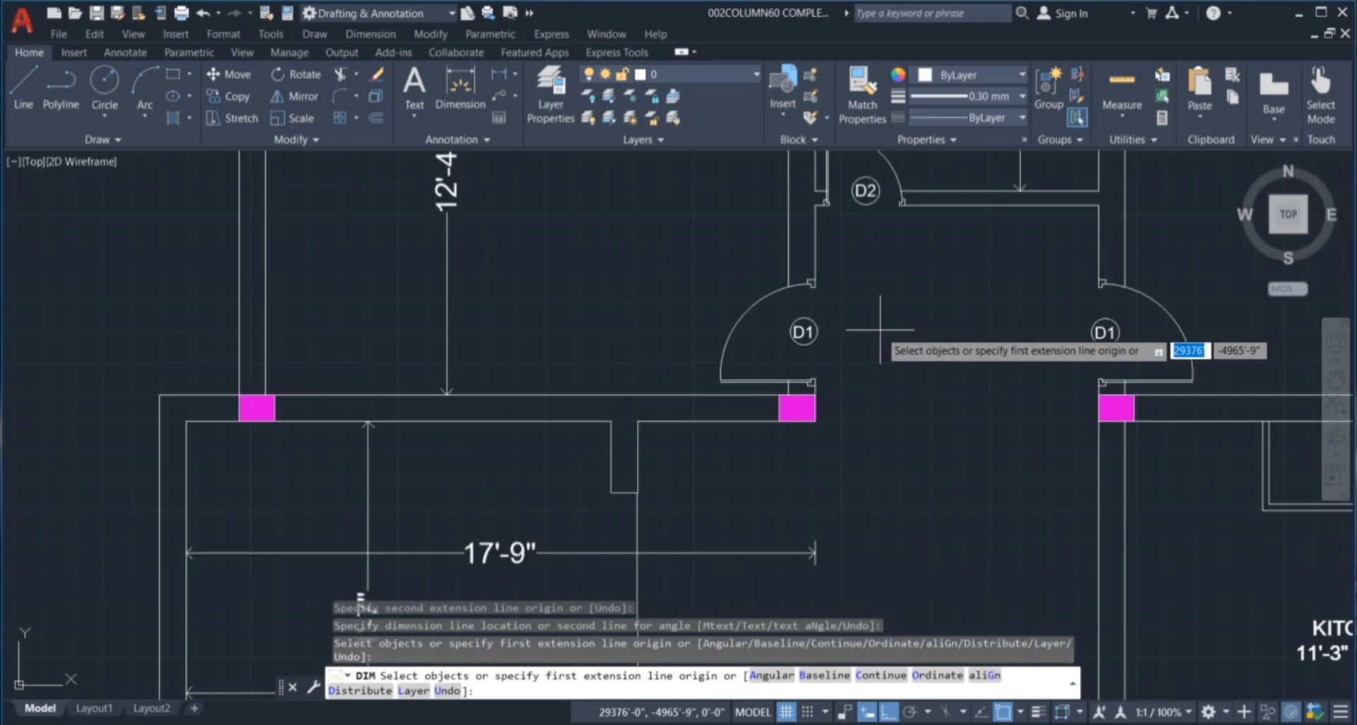
# Dimension the depth and clear width of the passage between the two D1 bedroom doors, below the upper bathroom in the WORKING PLAN.
pyautogui.click(814, 205)
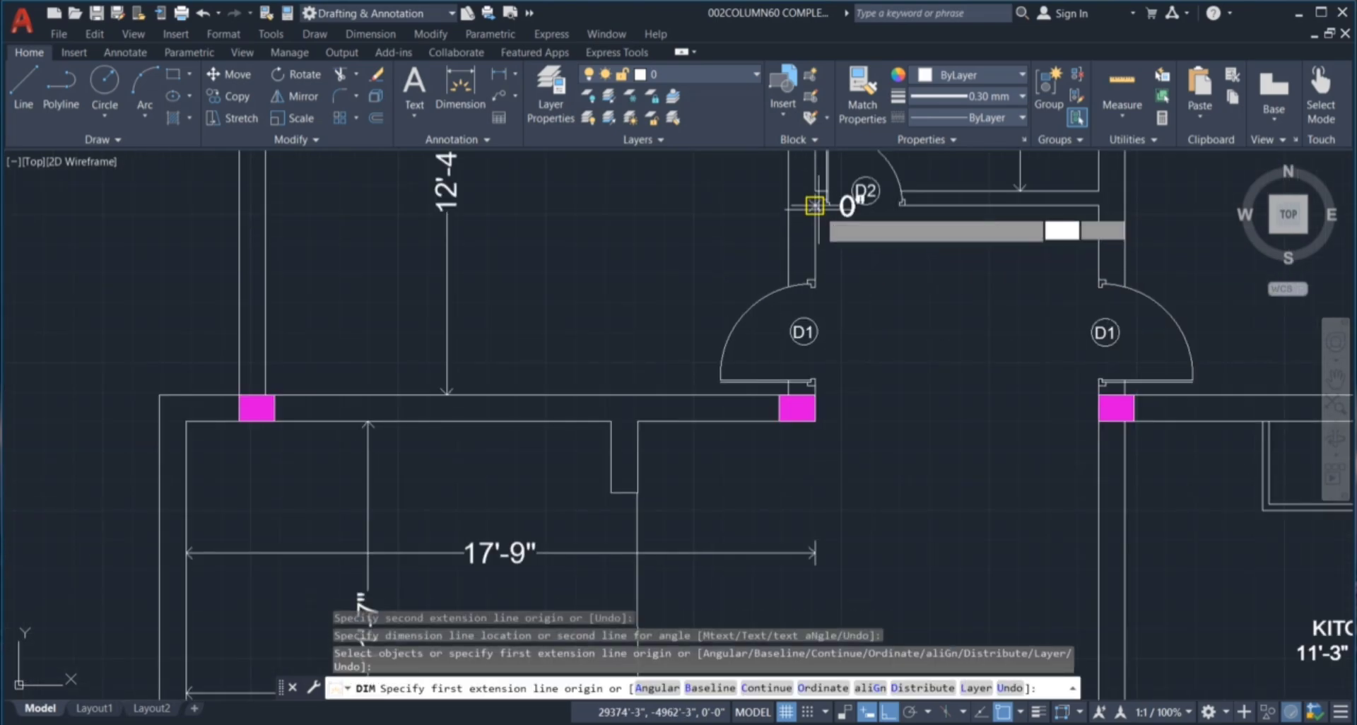
pyautogui.click(814, 395)
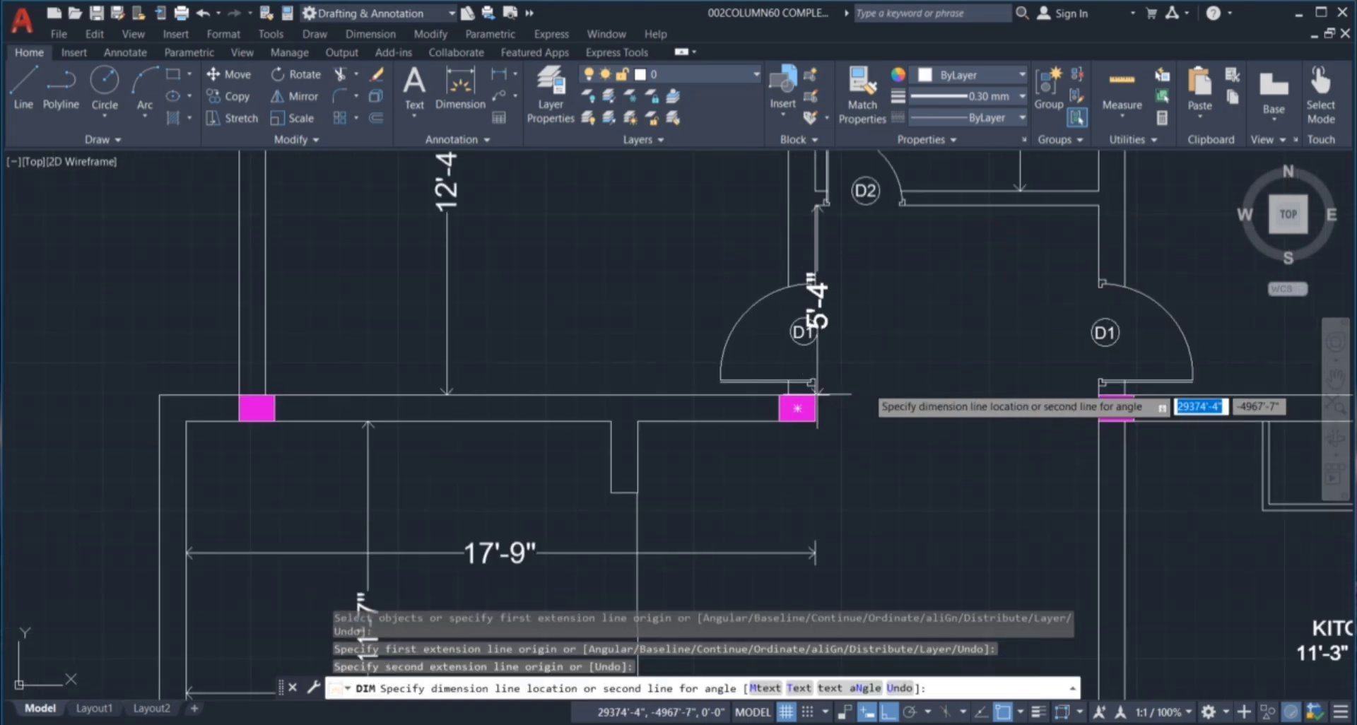
pyautogui.click(912, 390)
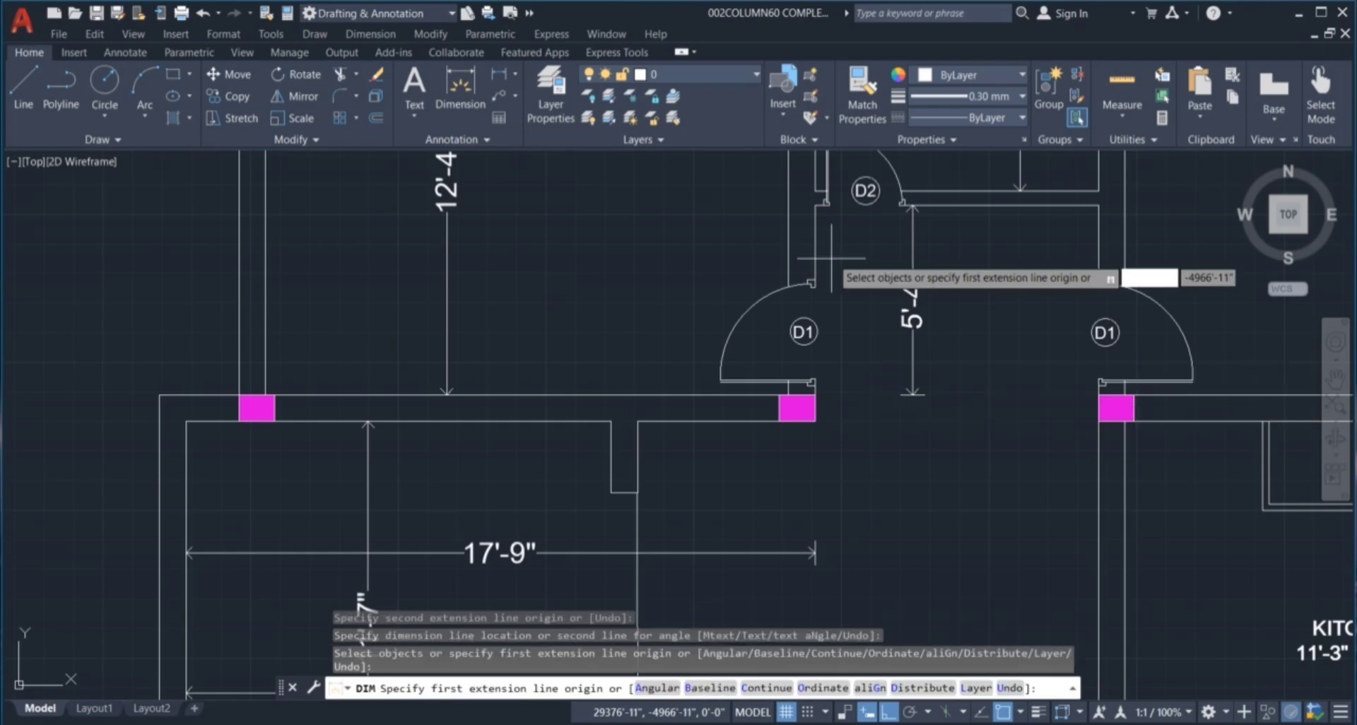
pyautogui.click(814, 206)
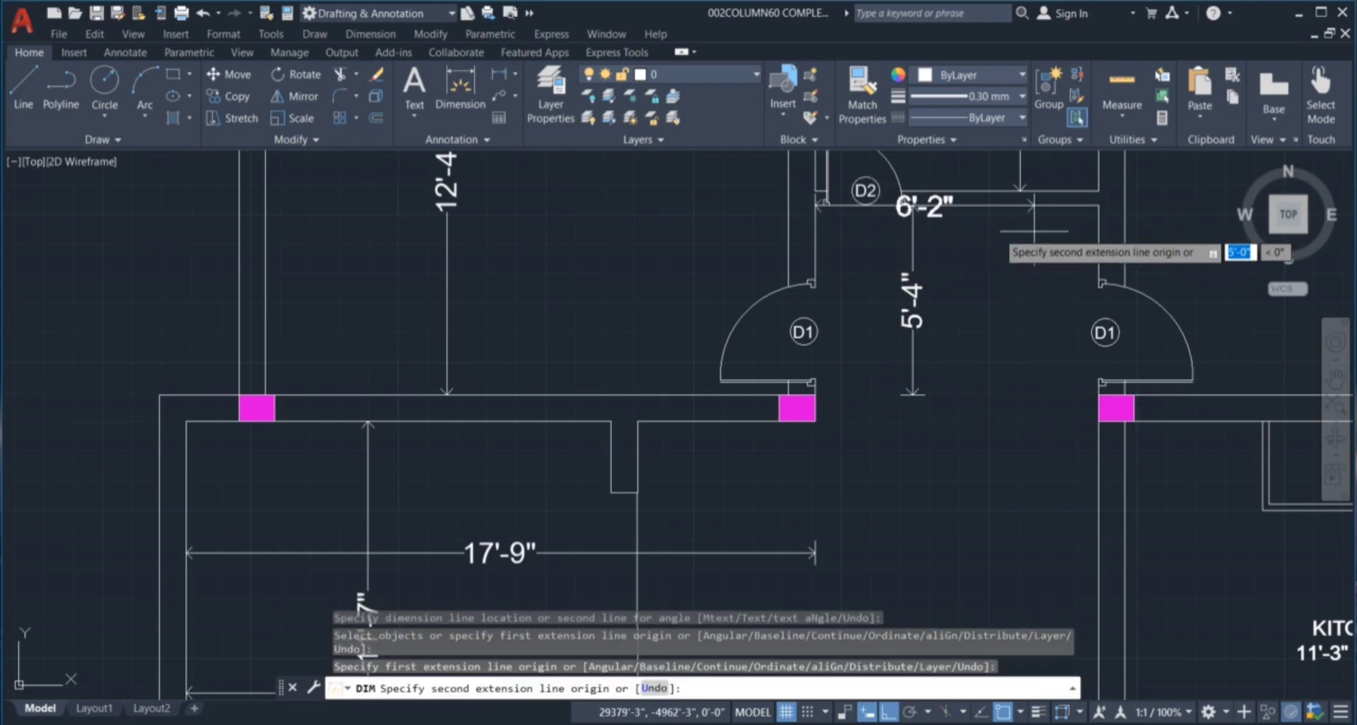
pyautogui.click(1098, 206)
pyautogui.click(1078, 249)
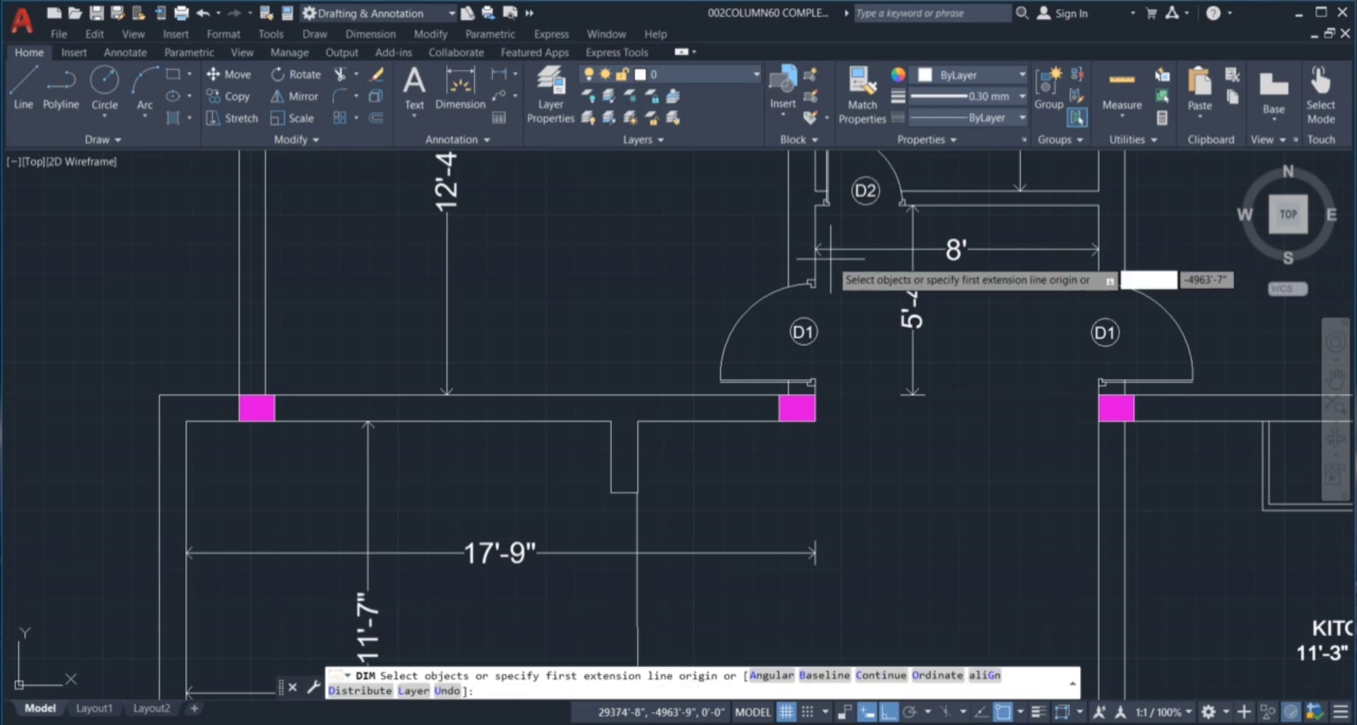
# Dimension the wall offset from the front room's inner side wall to the passage column, placing the line just below the wall.
pyautogui.scroll(-2, 831, 259)
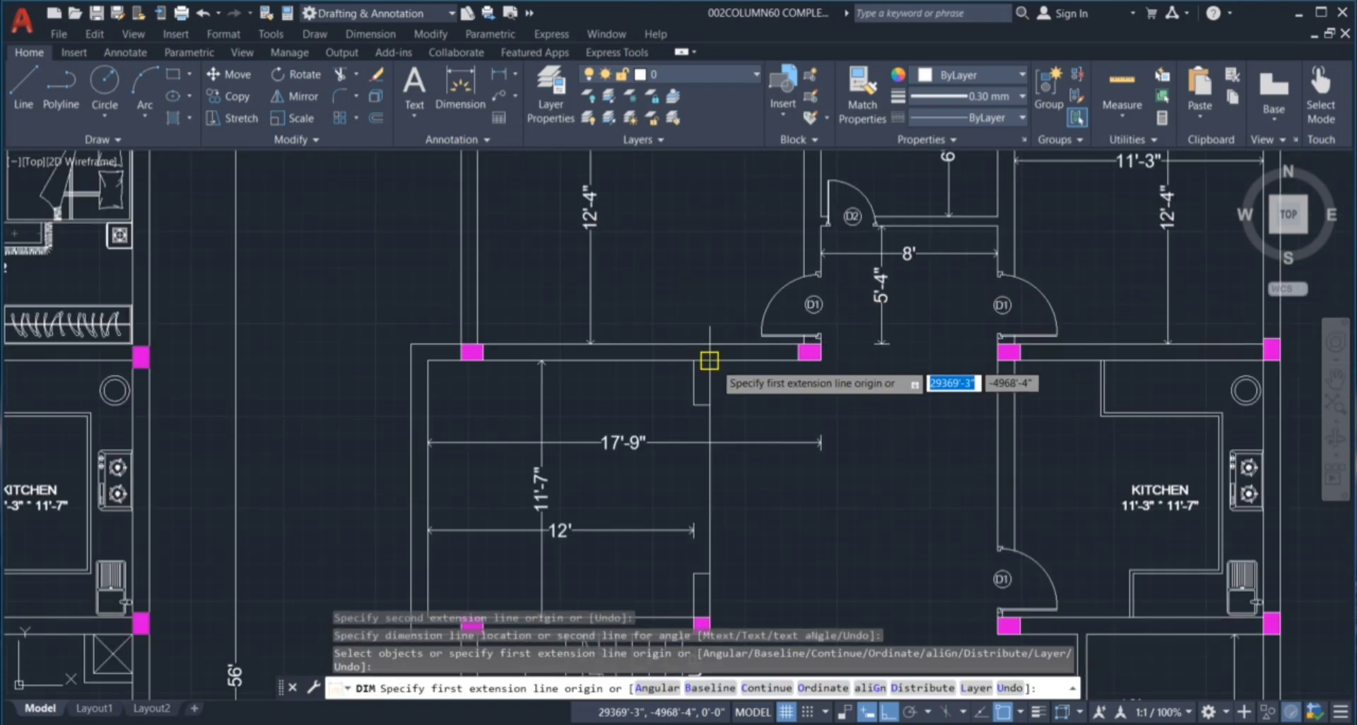
pyautogui.click(710, 360)
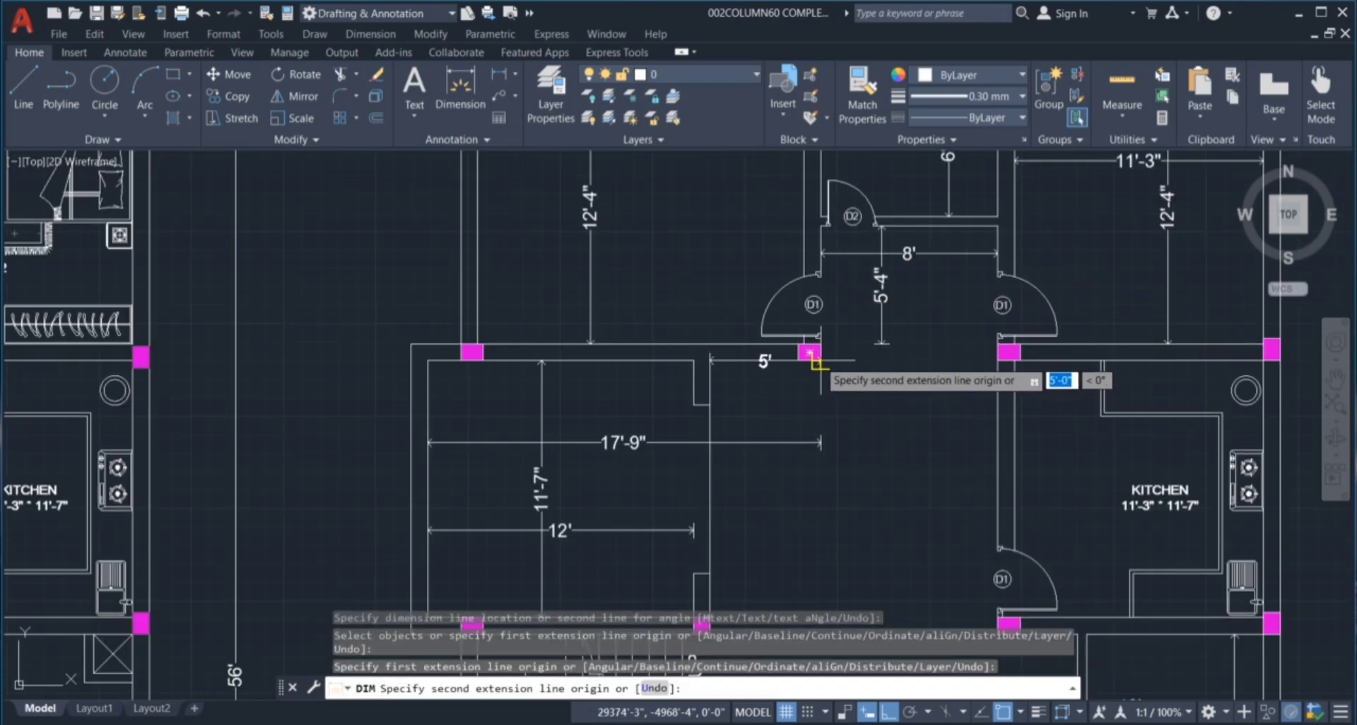
pyautogui.click(810, 352)
pyautogui.click(814, 375)
# Dimension the lobby's width from the column beside the stairs to the kitchen's lower column, placing the line level with the columns.
pyautogui.scroll(-3, 784, 332)
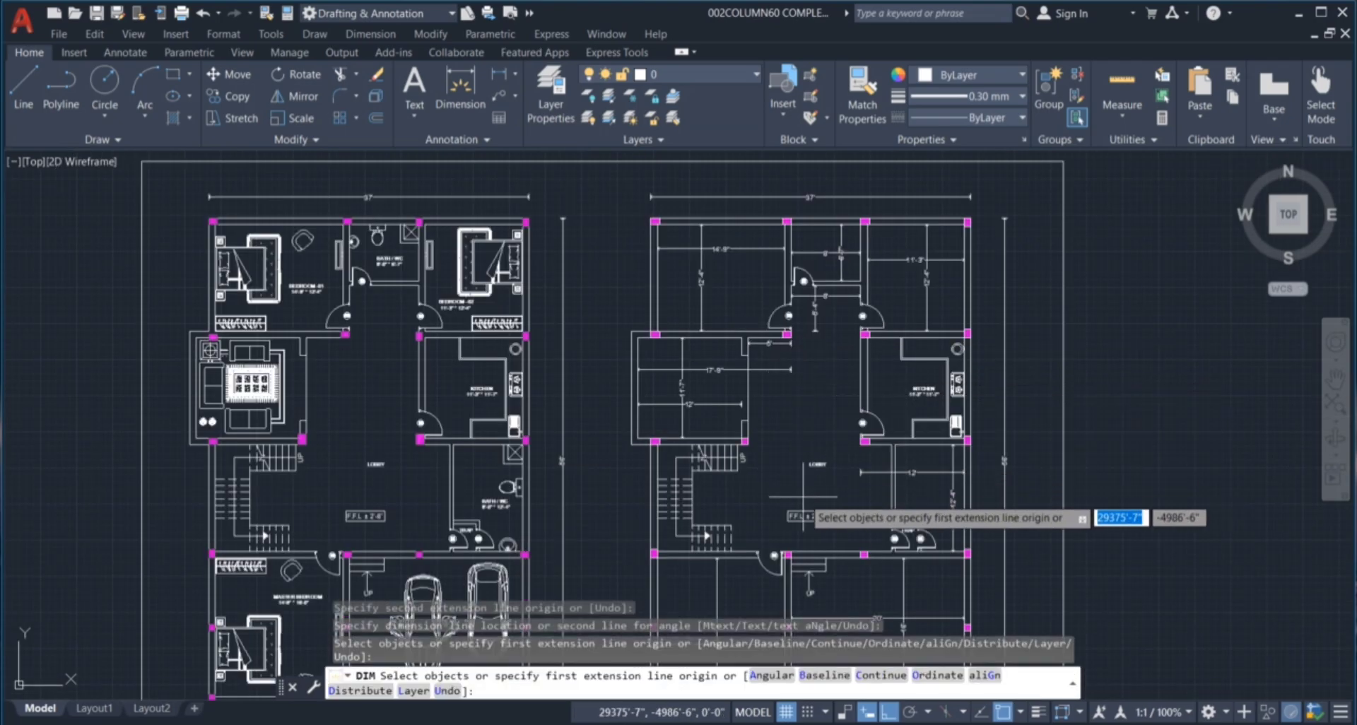
pyautogui.scroll(-2, 806, 443)
pyautogui.scroll(4, 806, 443)
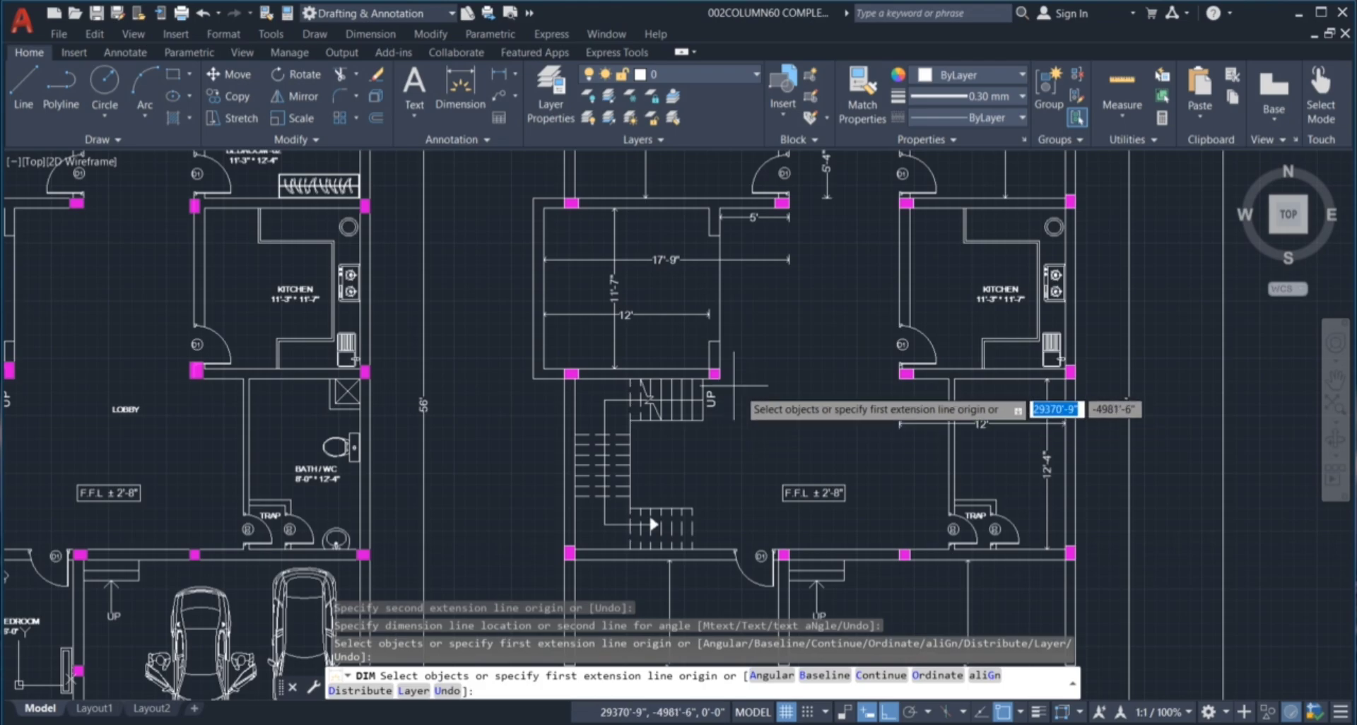
pyautogui.scroll(5, 714, 383)
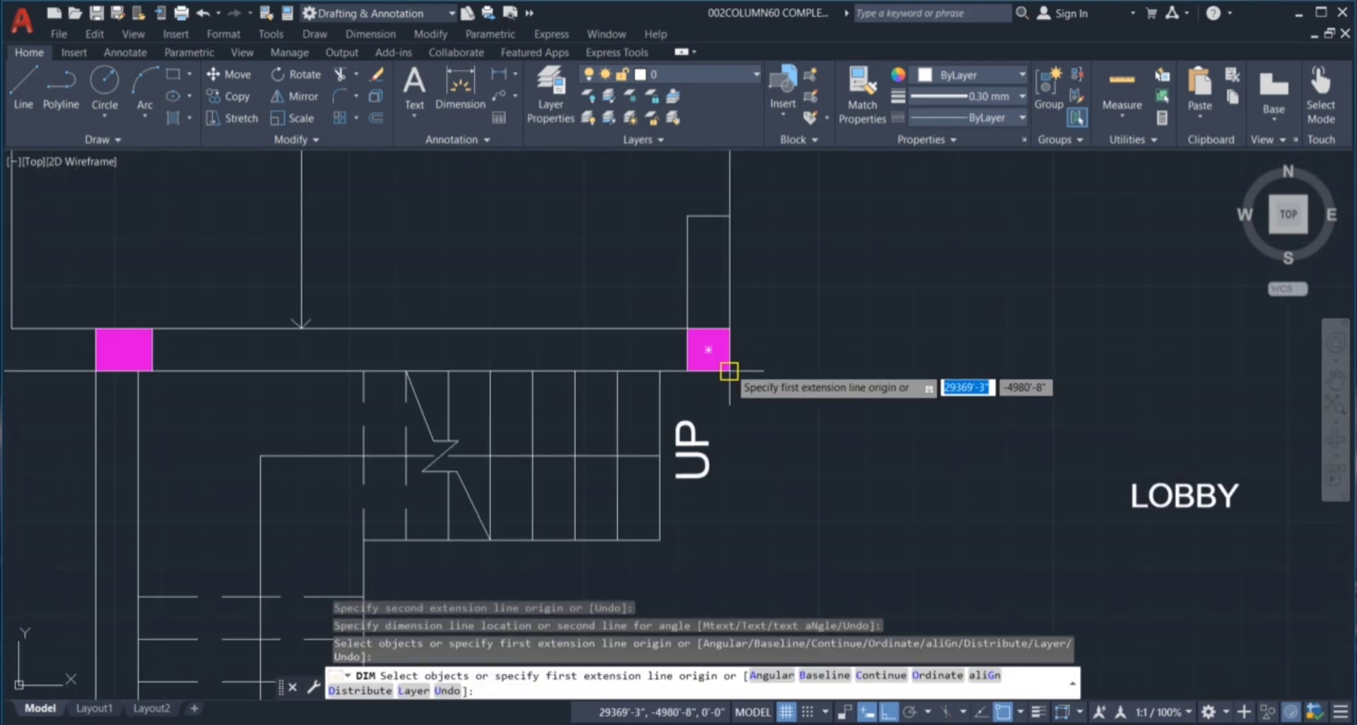
pyautogui.click(730, 371)
pyautogui.scroll(-4, 620, 375)
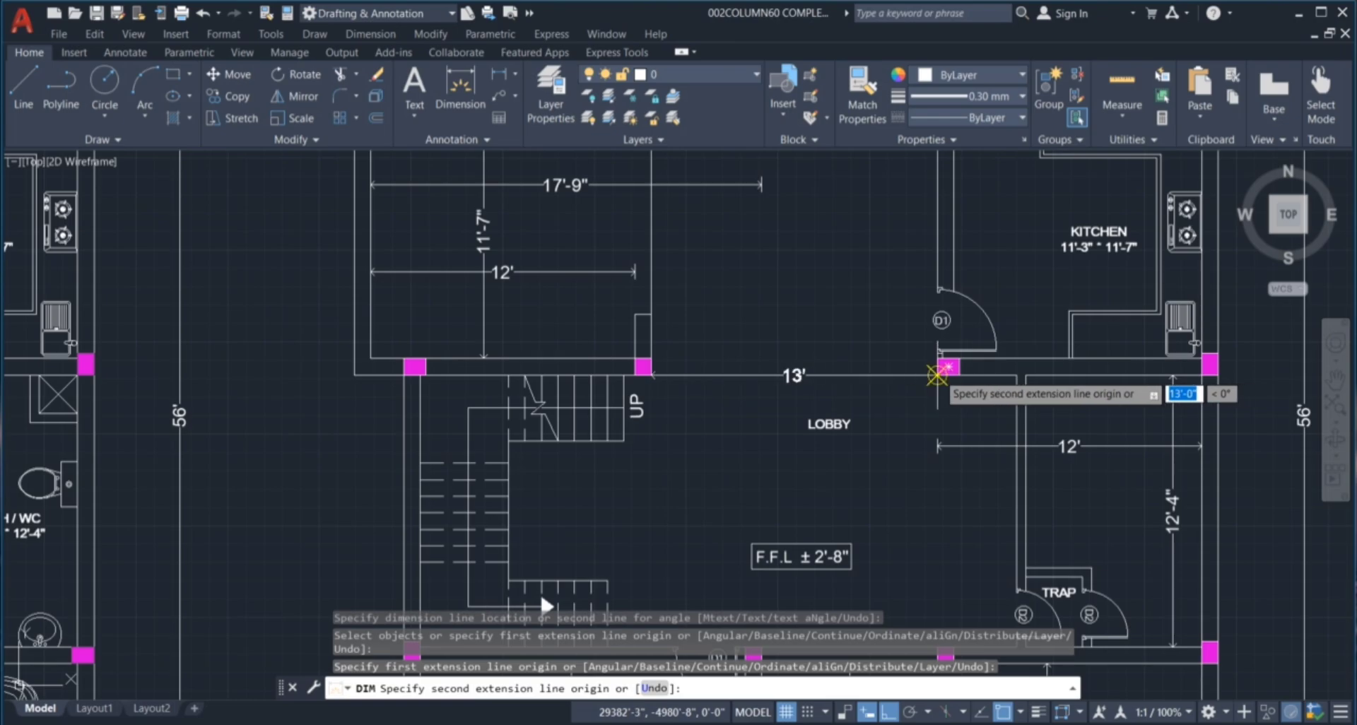
pyautogui.click(937, 374)
pyautogui.click(916, 365)
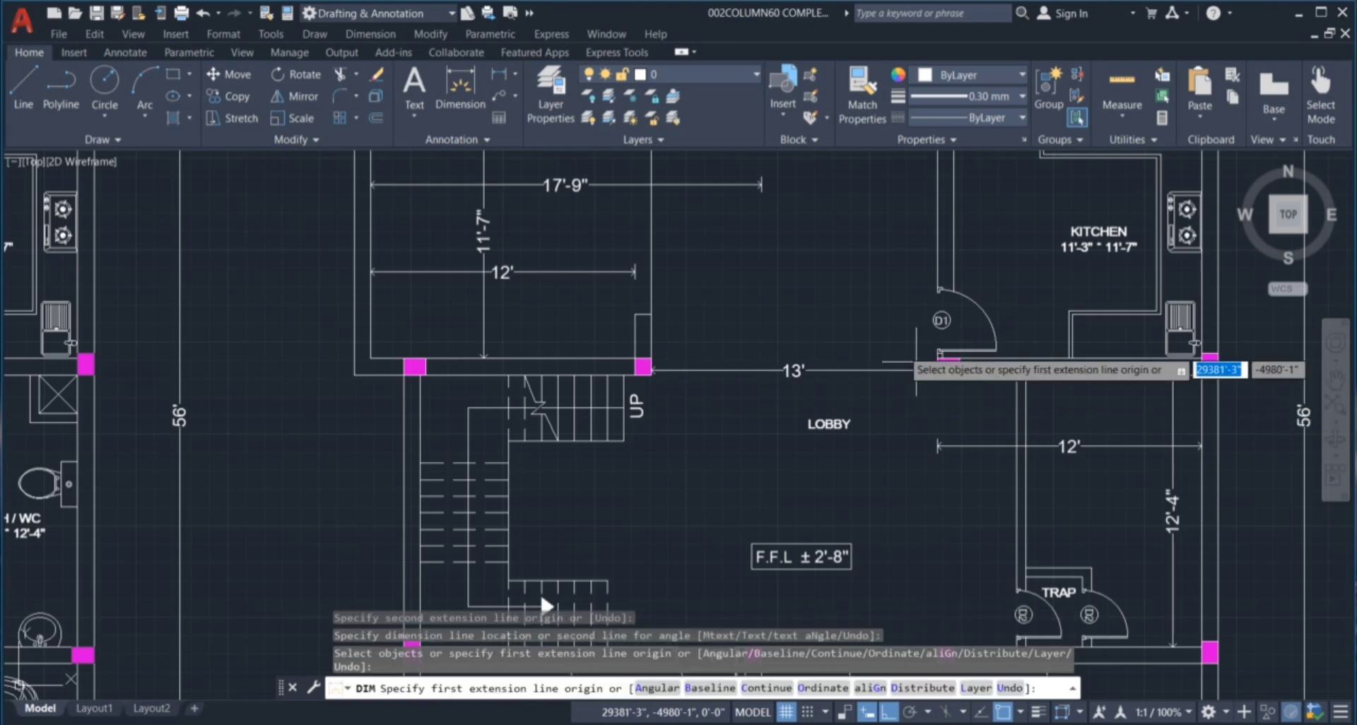
# Dimension the kitchen's clear width in the WORKING PLAN between its inner wall faces, placing the line above the KITCHEN label.
pyautogui.scroll(-4, 916, 364)
pyautogui.scroll(3, 880, 437)
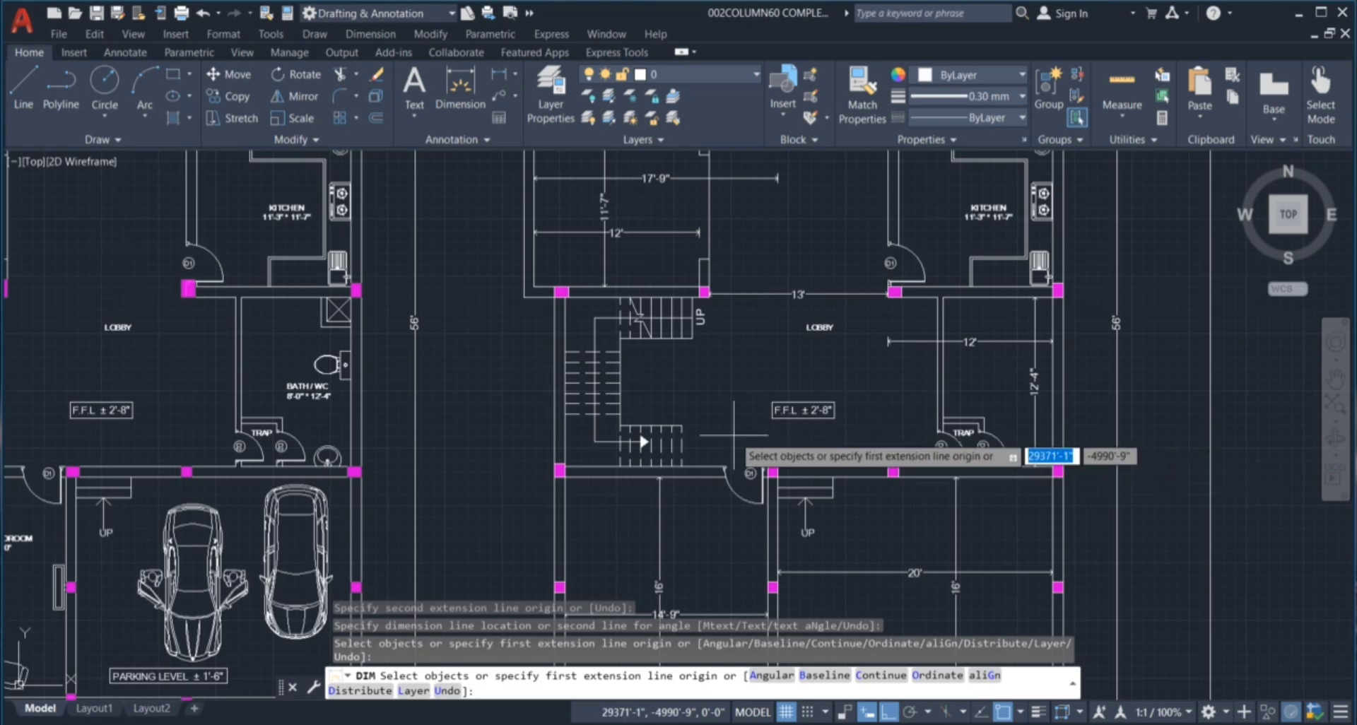
pyautogui.scroll(-4, 735, 530)
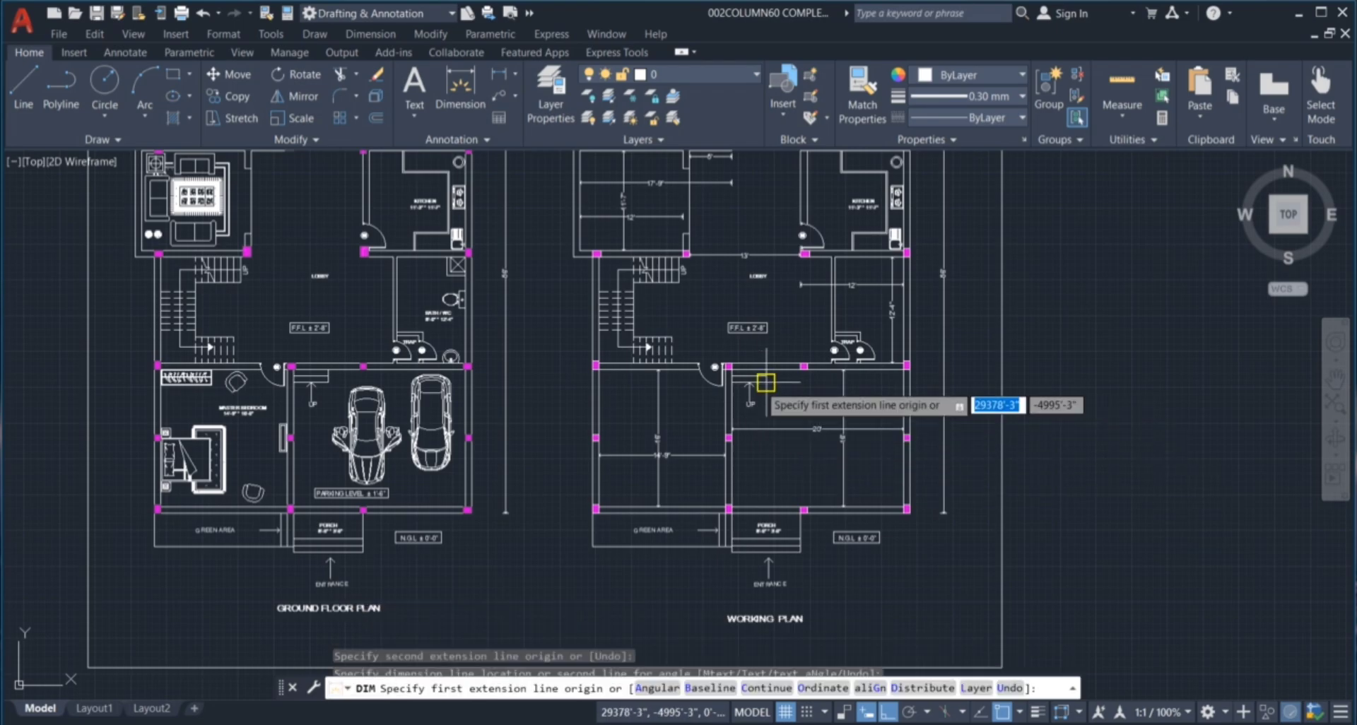
pyautogui.scroll(-2, 770, 424)
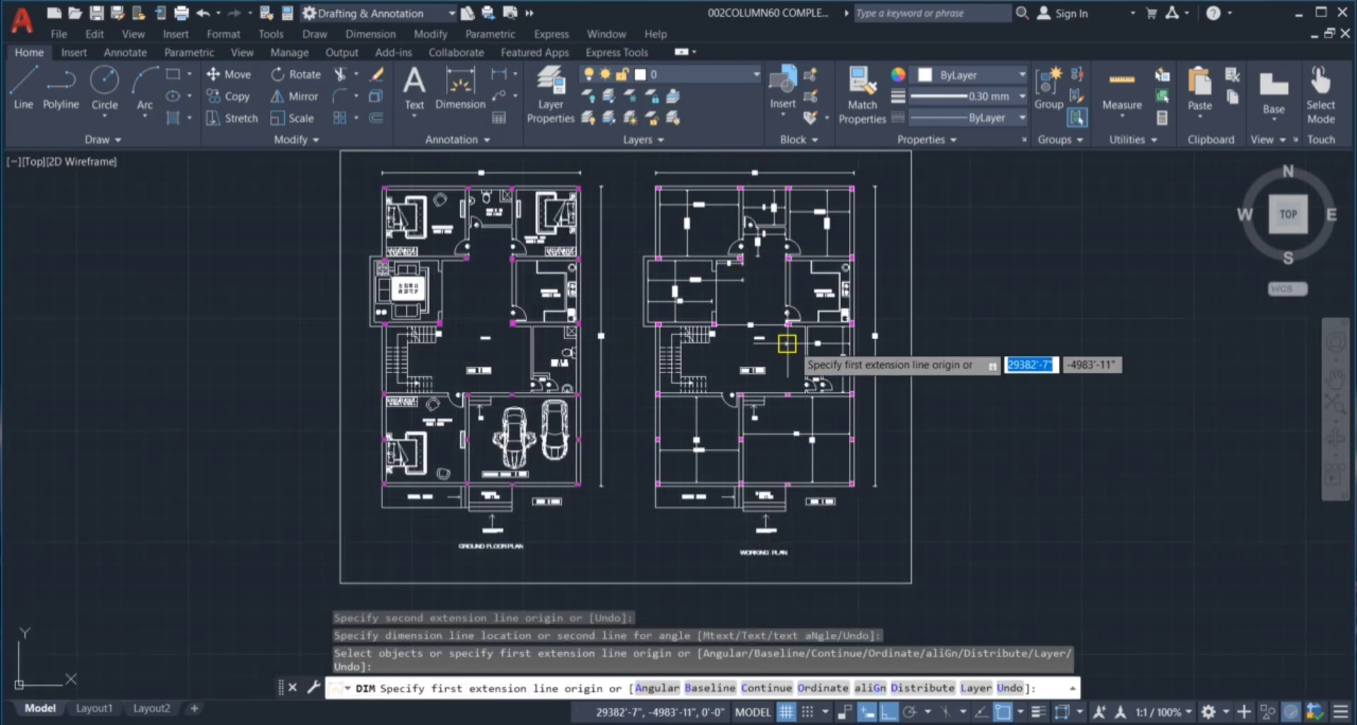
pyautogui.scroll(5, 766, 275)
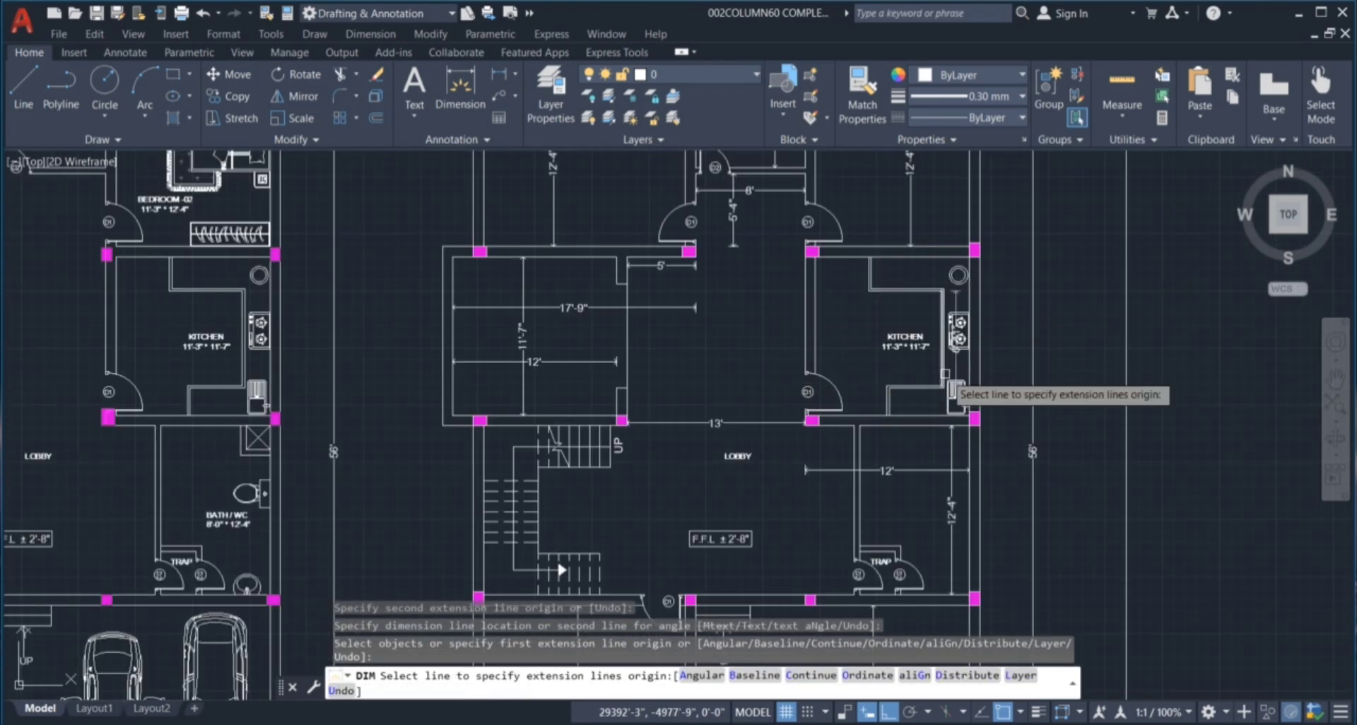
pyautogui.scroll(2, 876, 289)
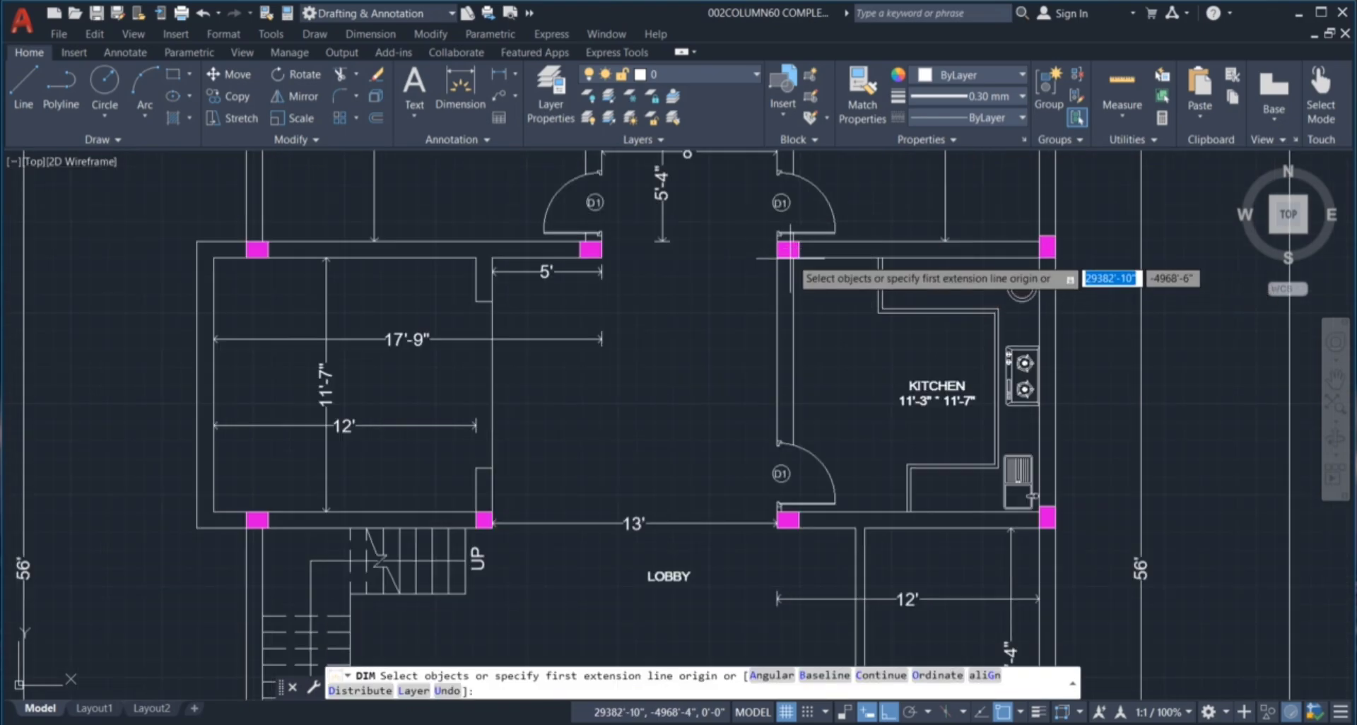
pyautogui.scroll(4, 796, 261)
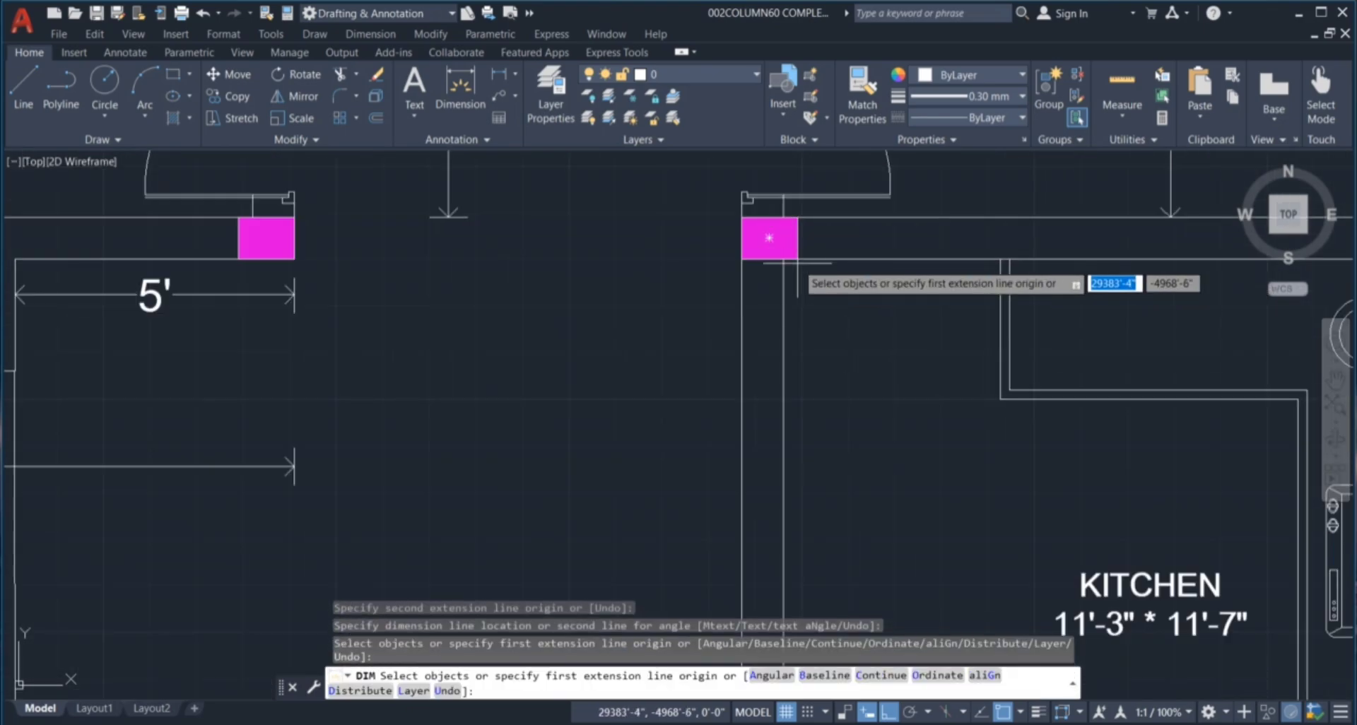
pyautogui.click(785, 260)
pyautogui.scroll(-3, 716, 262)
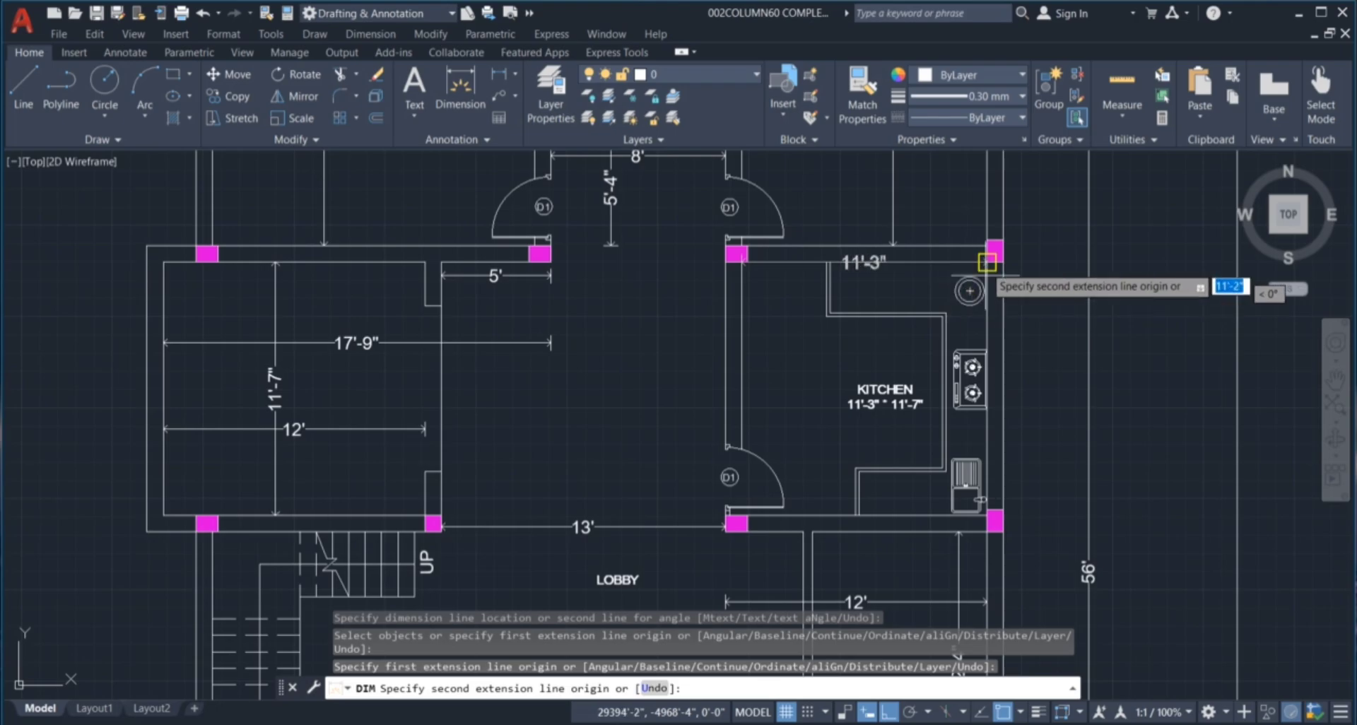
pyautogui.scroll(2, 987, 263)
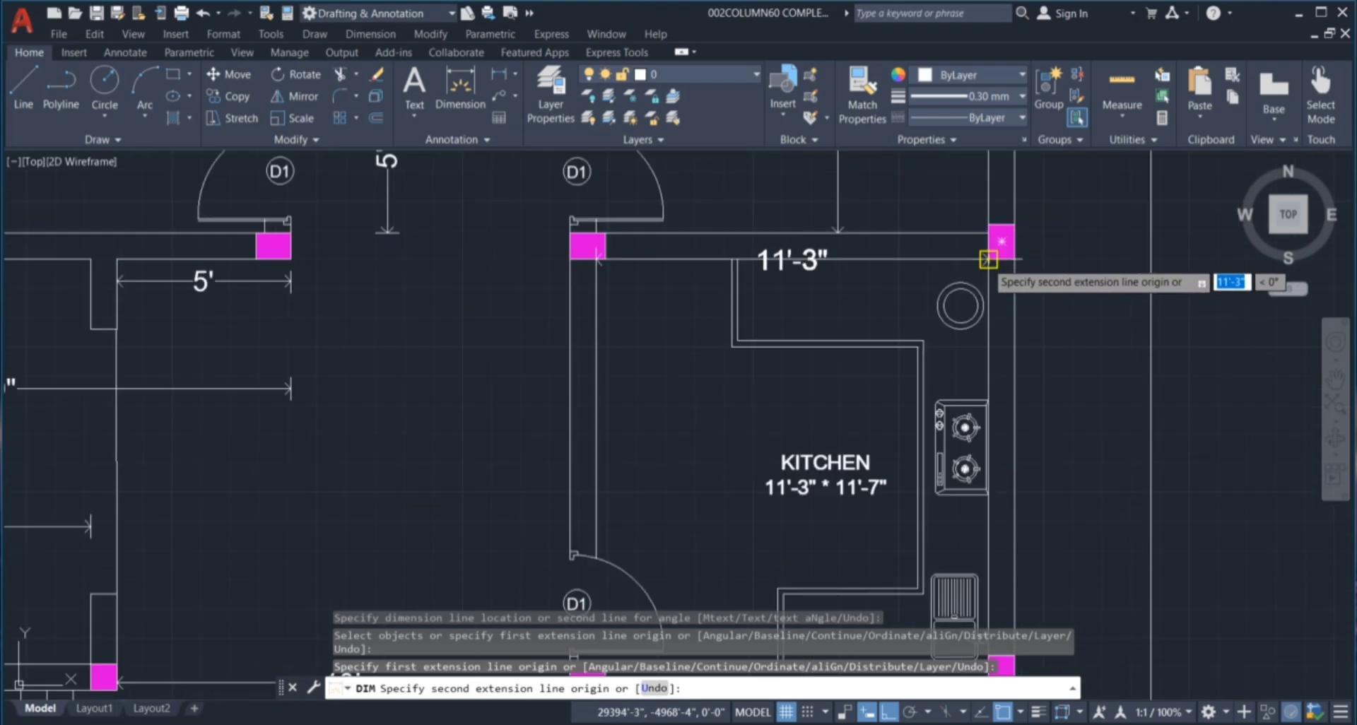
pyautogui.click(988, 260)
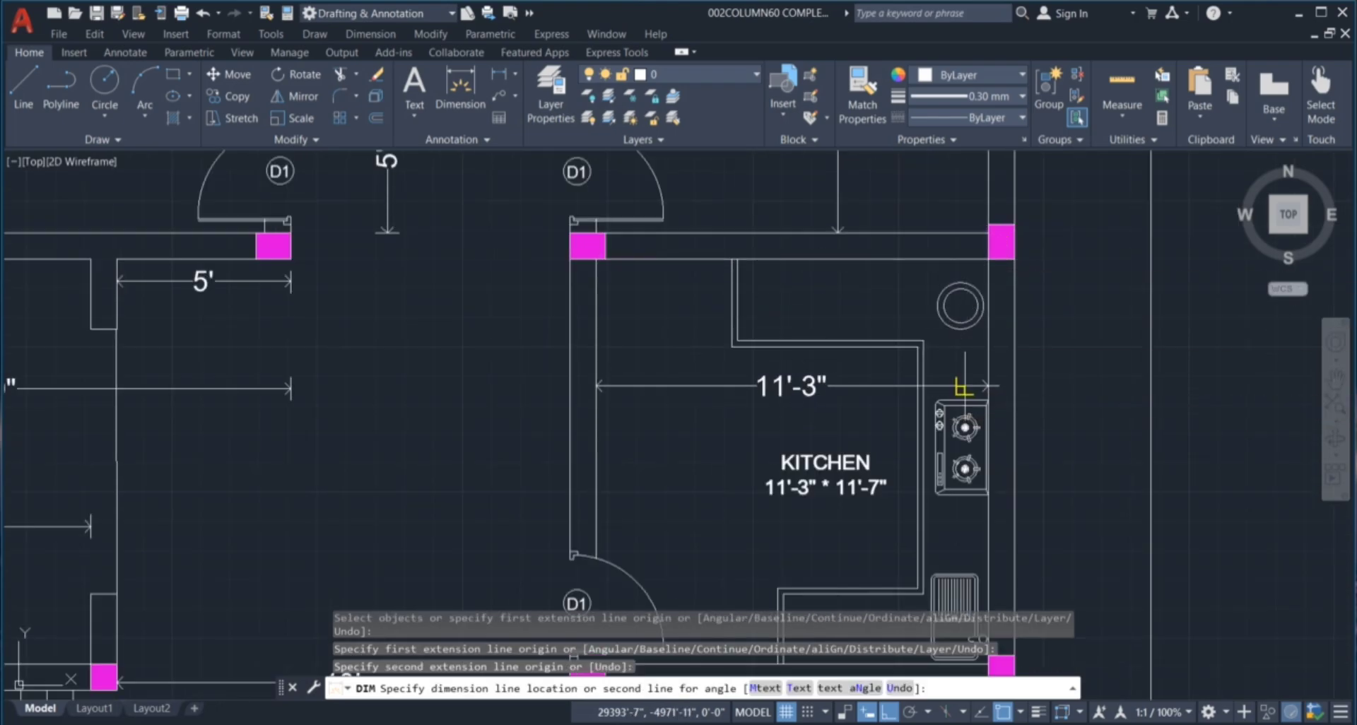
pyautogui.click(965, 386)
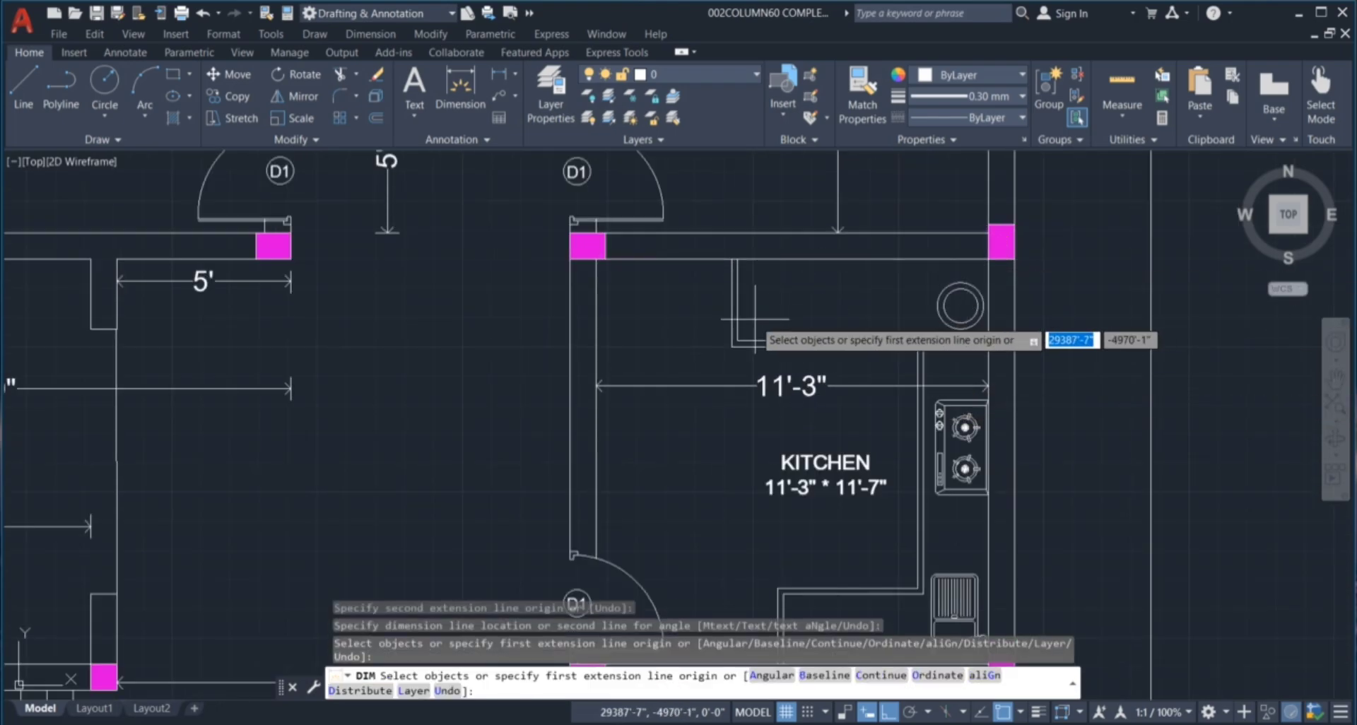
# Dimension the kitchen's depth between its upper and lower inner wall faces, placing the line inside the room.
pyautogui.click(1002, 258)
pyautogui.scroll(4, 979, 338)
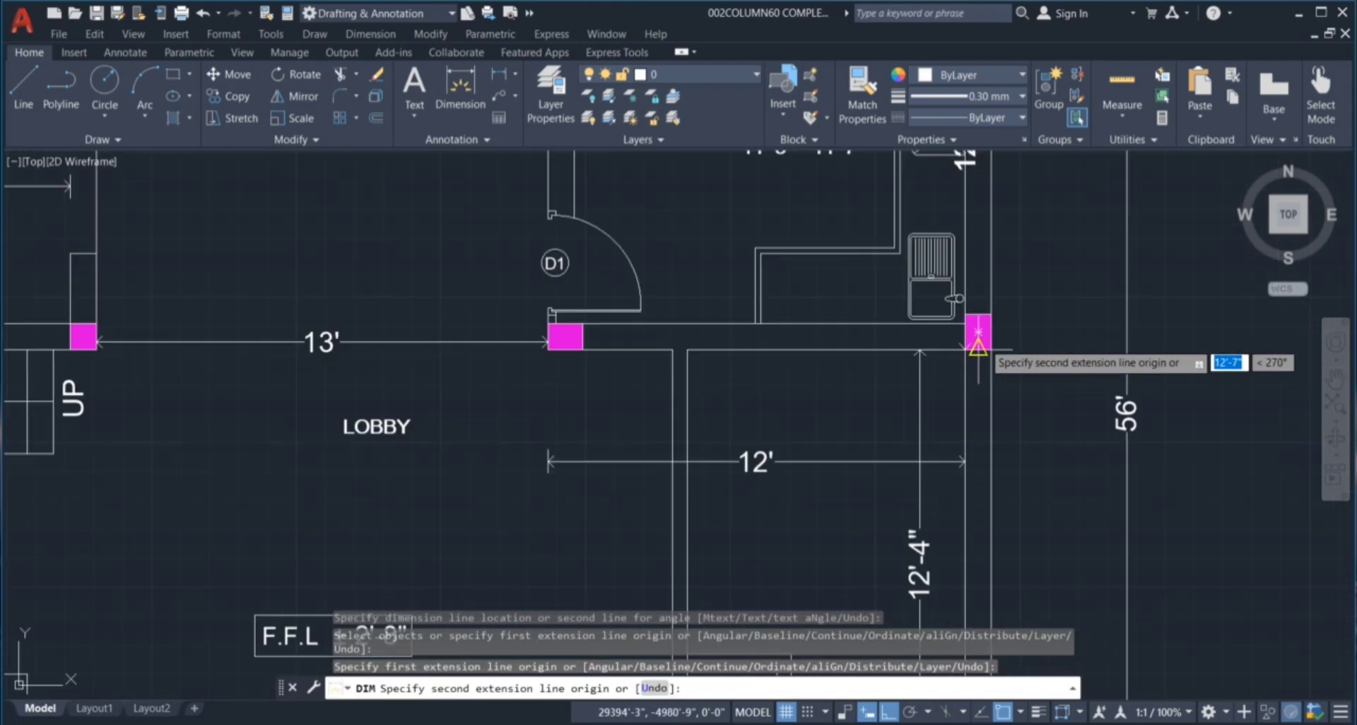
pyautogui.scroll(4, 972, 332)
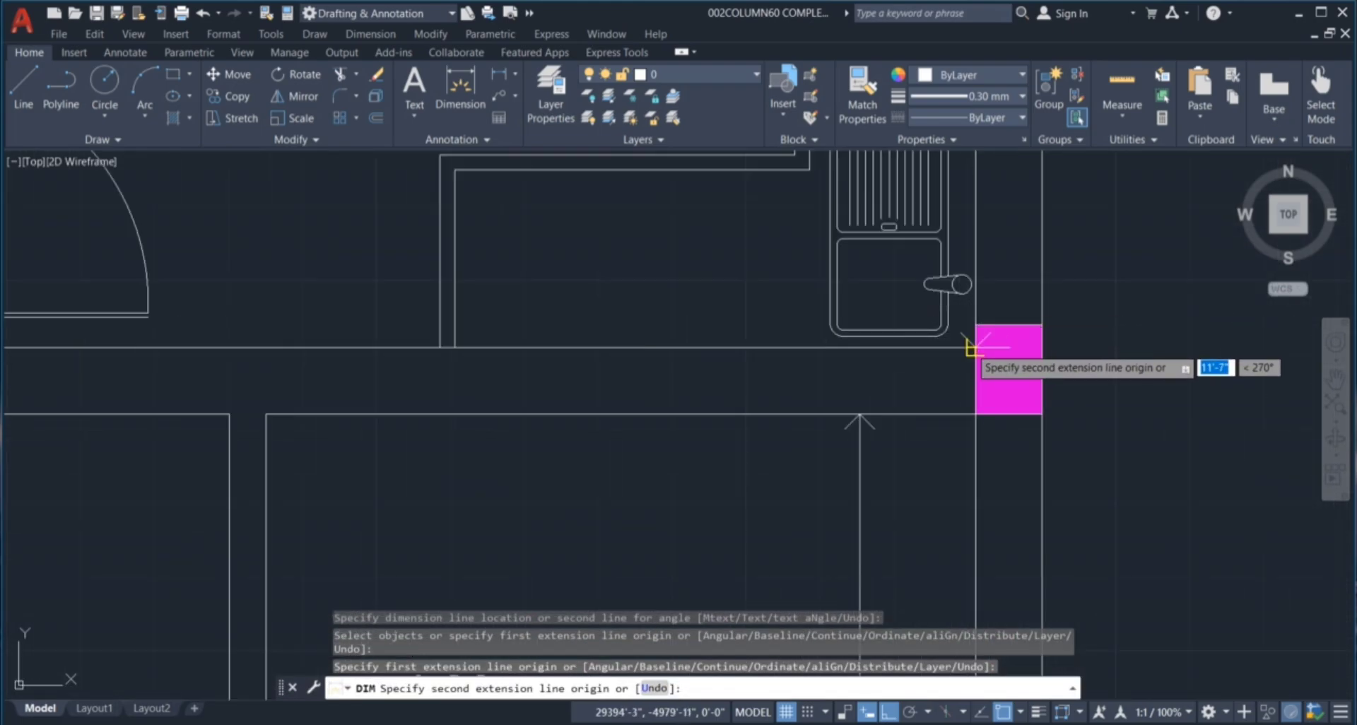
pyautogui.click(970, 339)
pyautogui.scroll(-6, 972, 340)
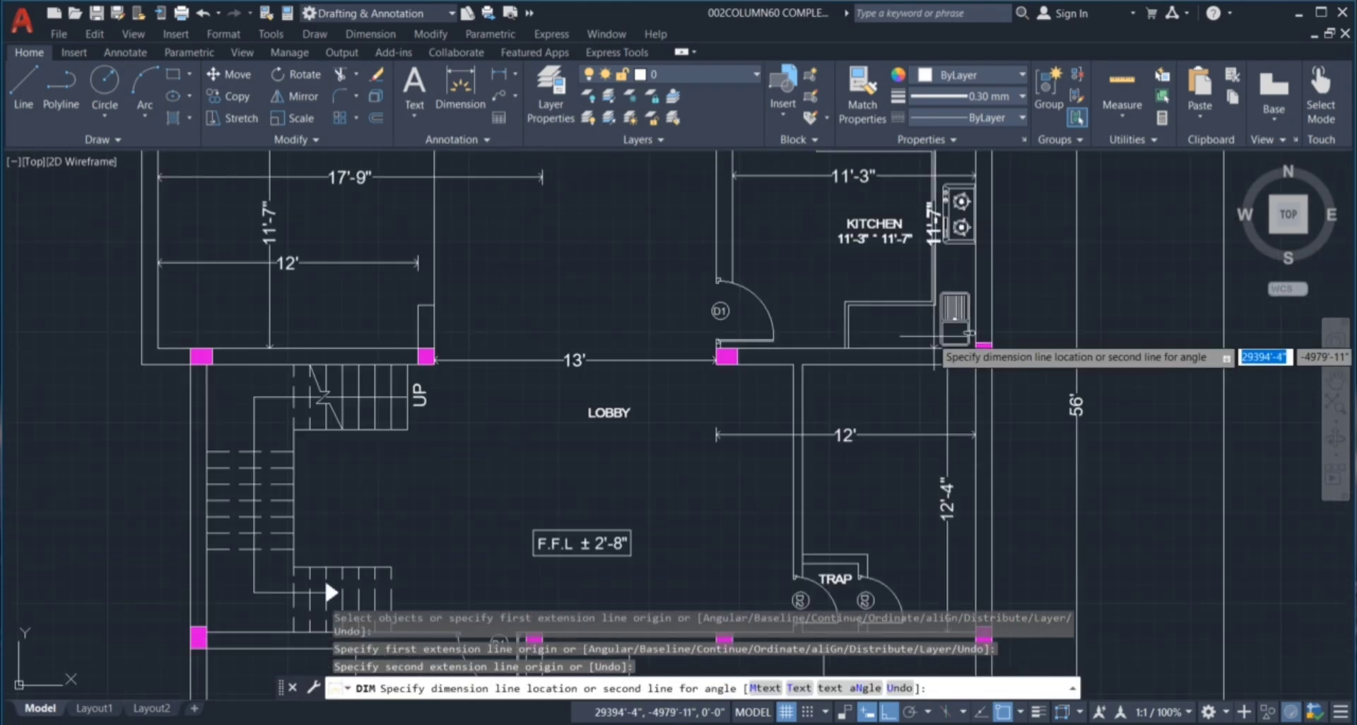
pyautogui.click(833, 319)
# Dimension the opening between the two columns where the bedroom passage meets the lobby, and end the dimension command.
pyautogui.scroll(-3, 829, 320)
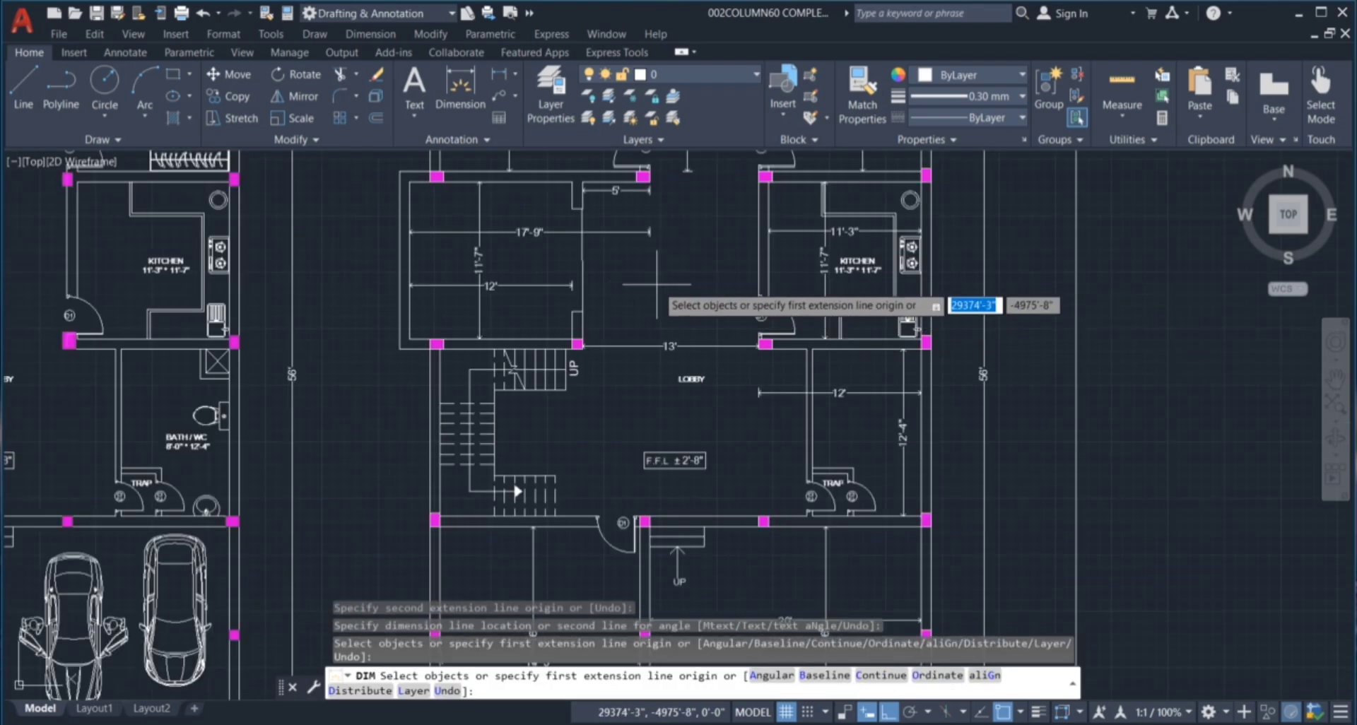
pyautogui.scroll(-3, 682, 244)
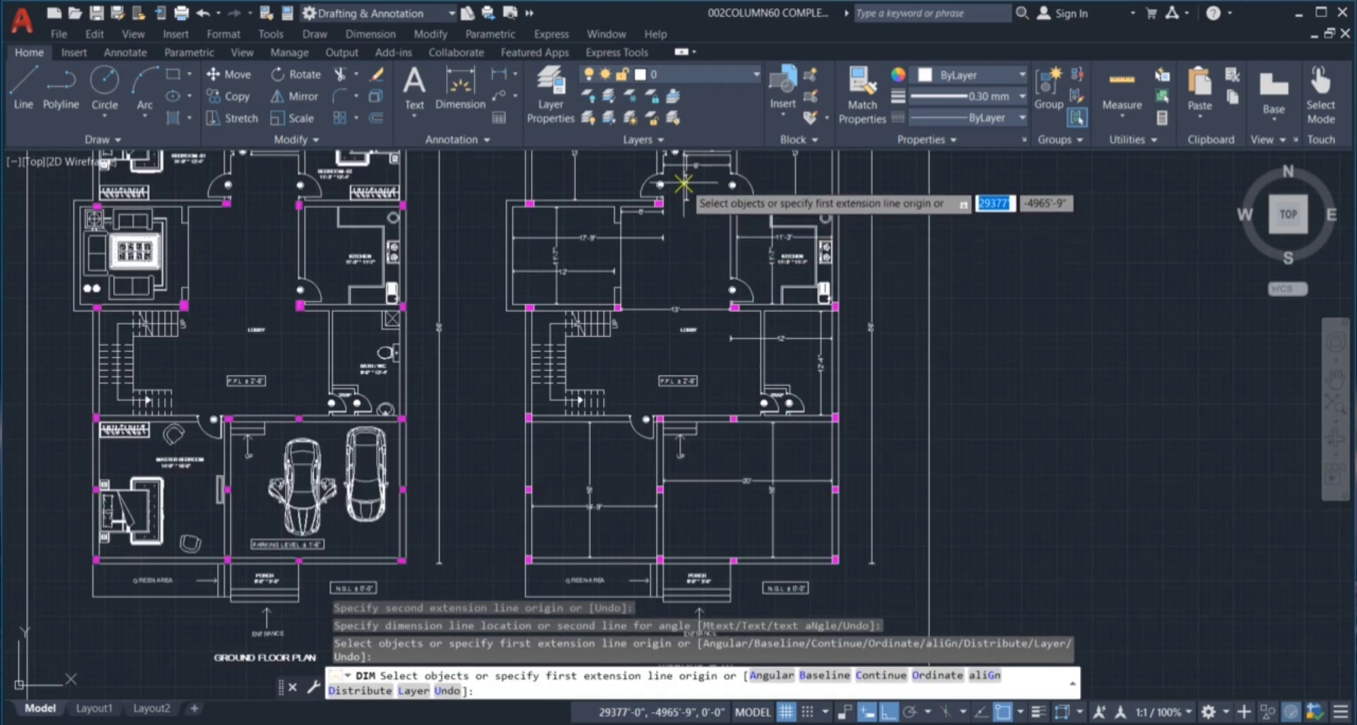
pyautogui.scroll(3, 650, 237)
pyautogui.scroll(3, 651, 239)
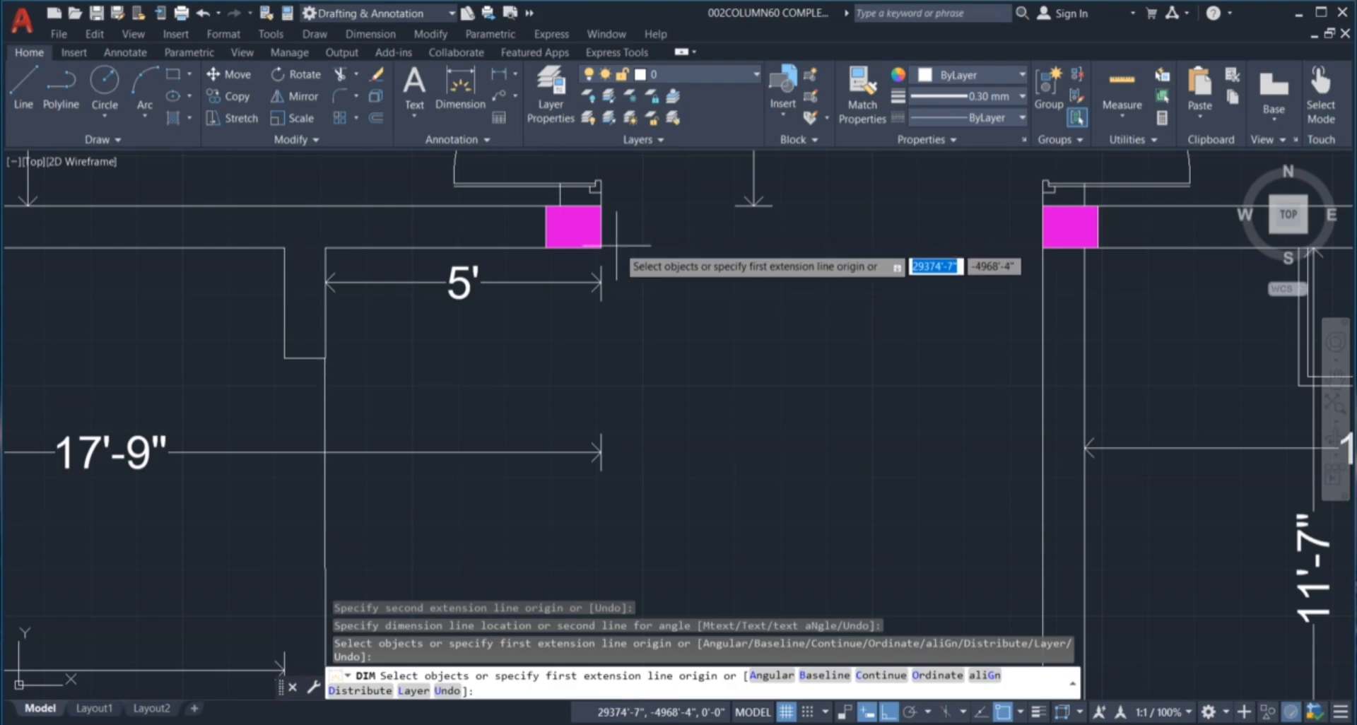
pyautogui.press('Return')
pyautogui.click(601, 248)
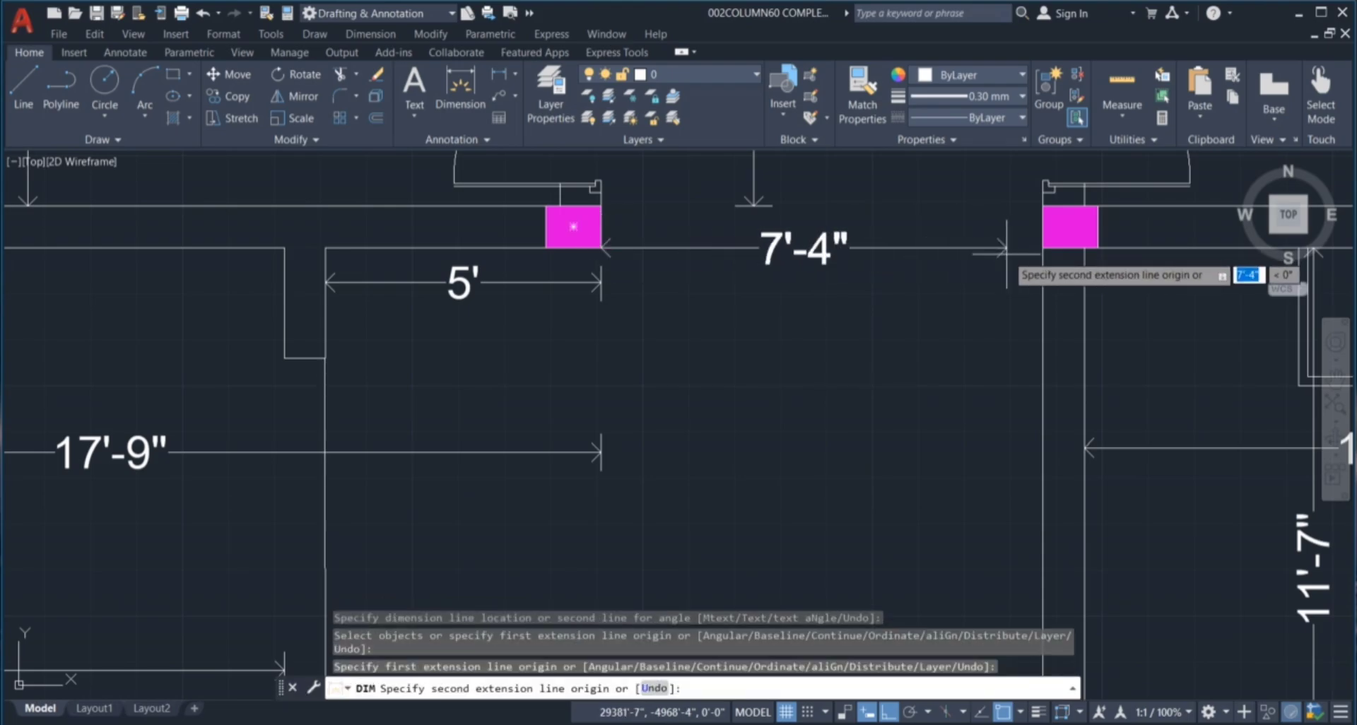
pyautogui.click(1042, 248)
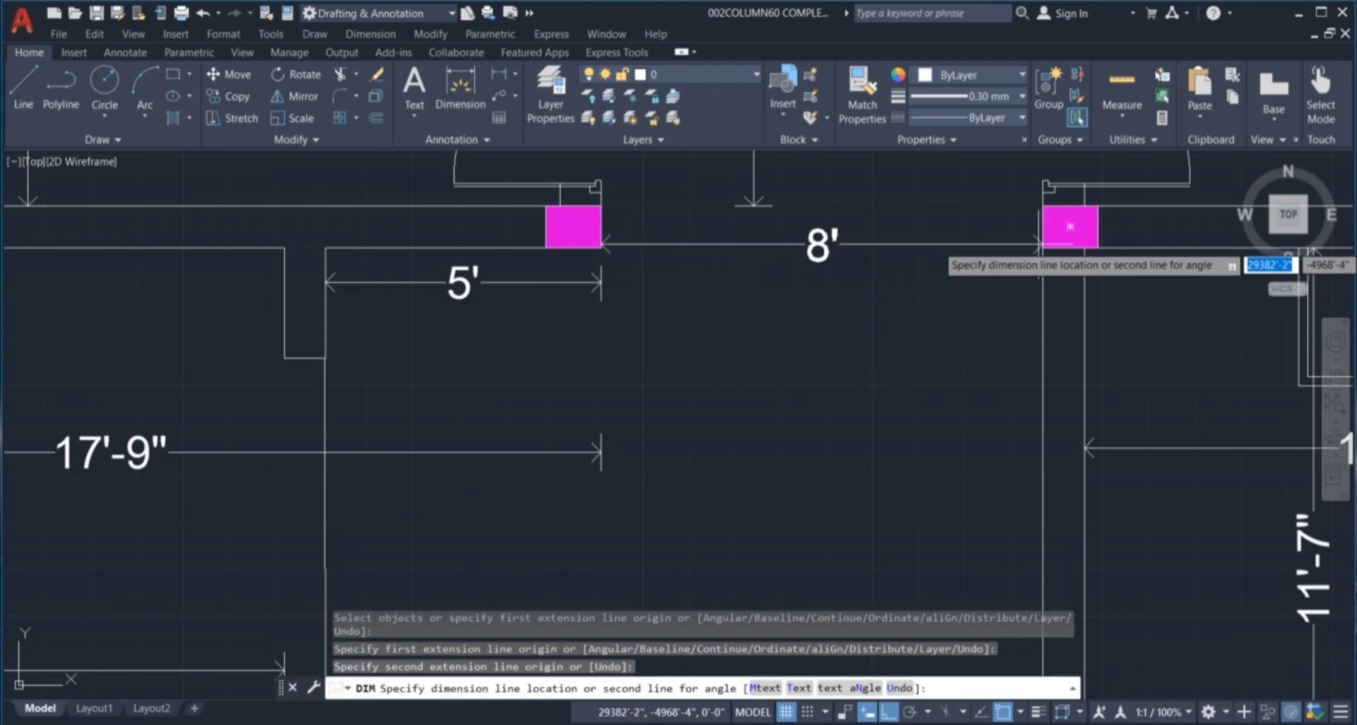
pyautogui.click(812, 219)
pyautogui.scroll(-3, 778, 287)
pyautogui.scroll(-6, 777, 287)
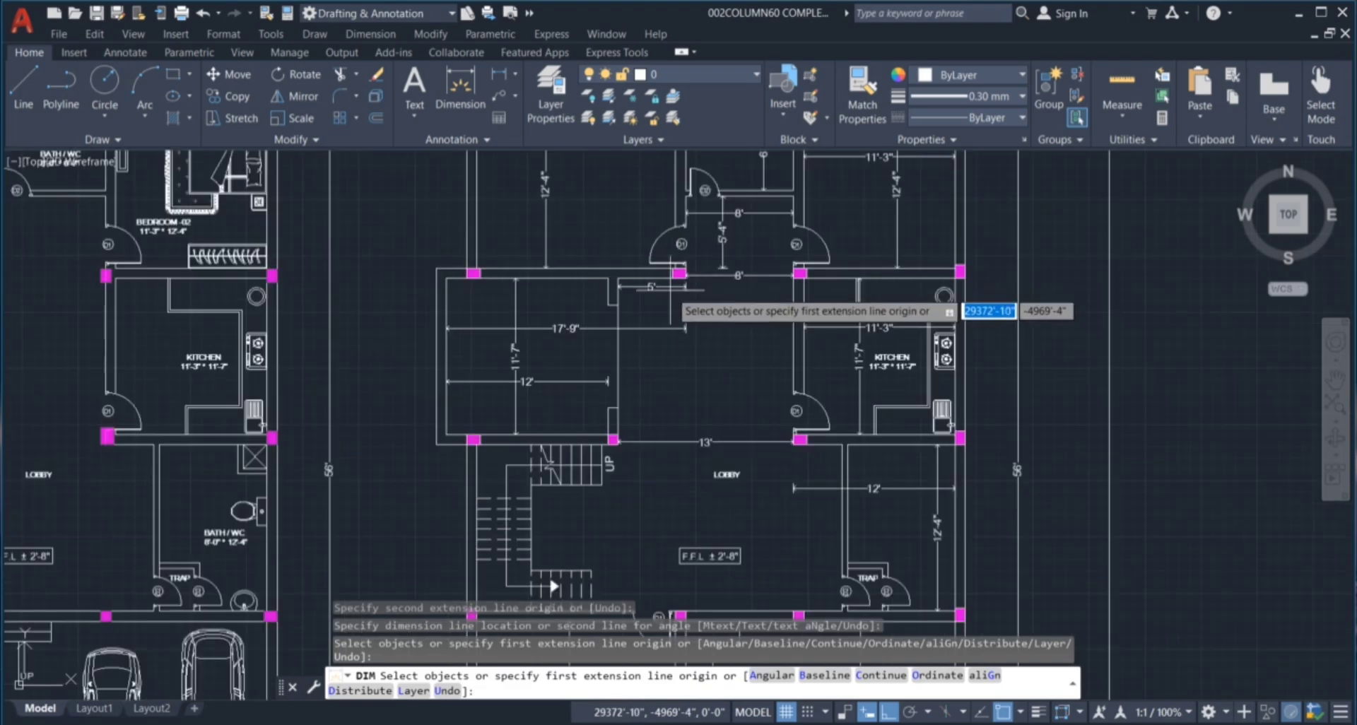
pyautogui.scroll(6, 692, 357)
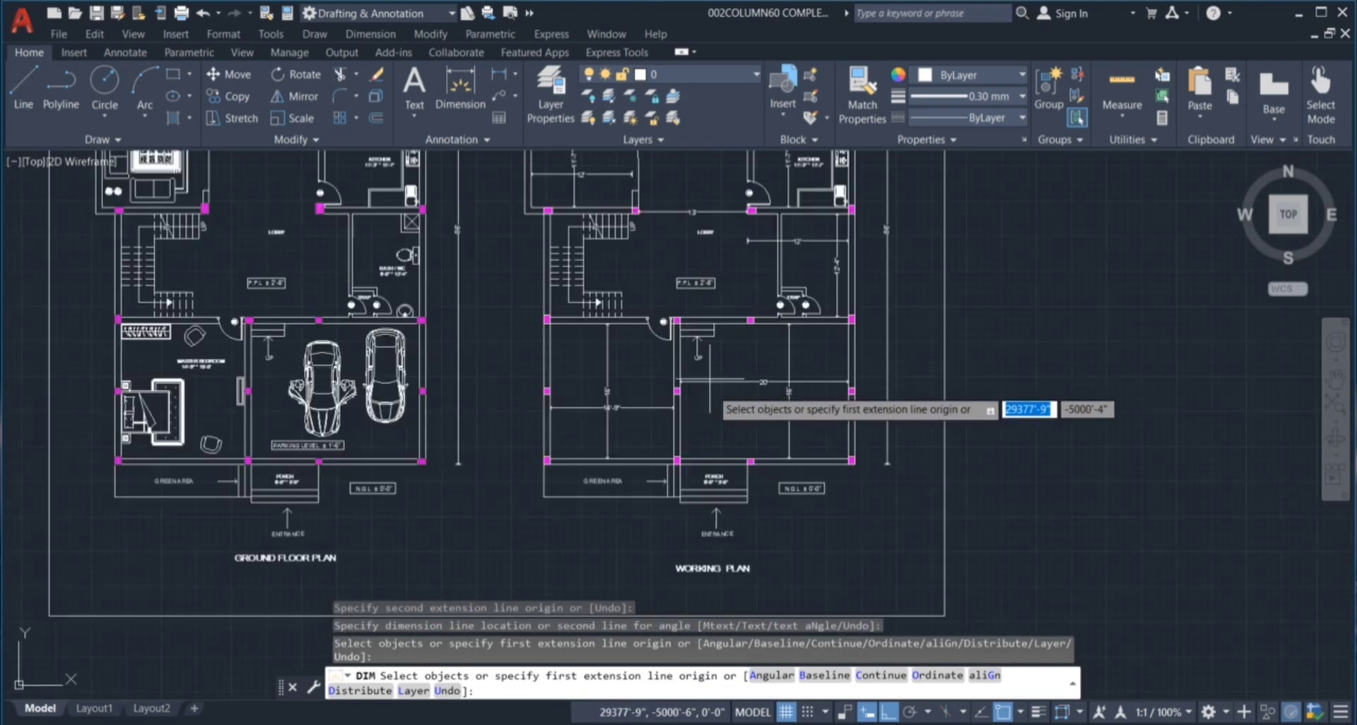
pyautogui.press('Escape')
pyautogui.press('Escape')
pyautogui.press('Escape')
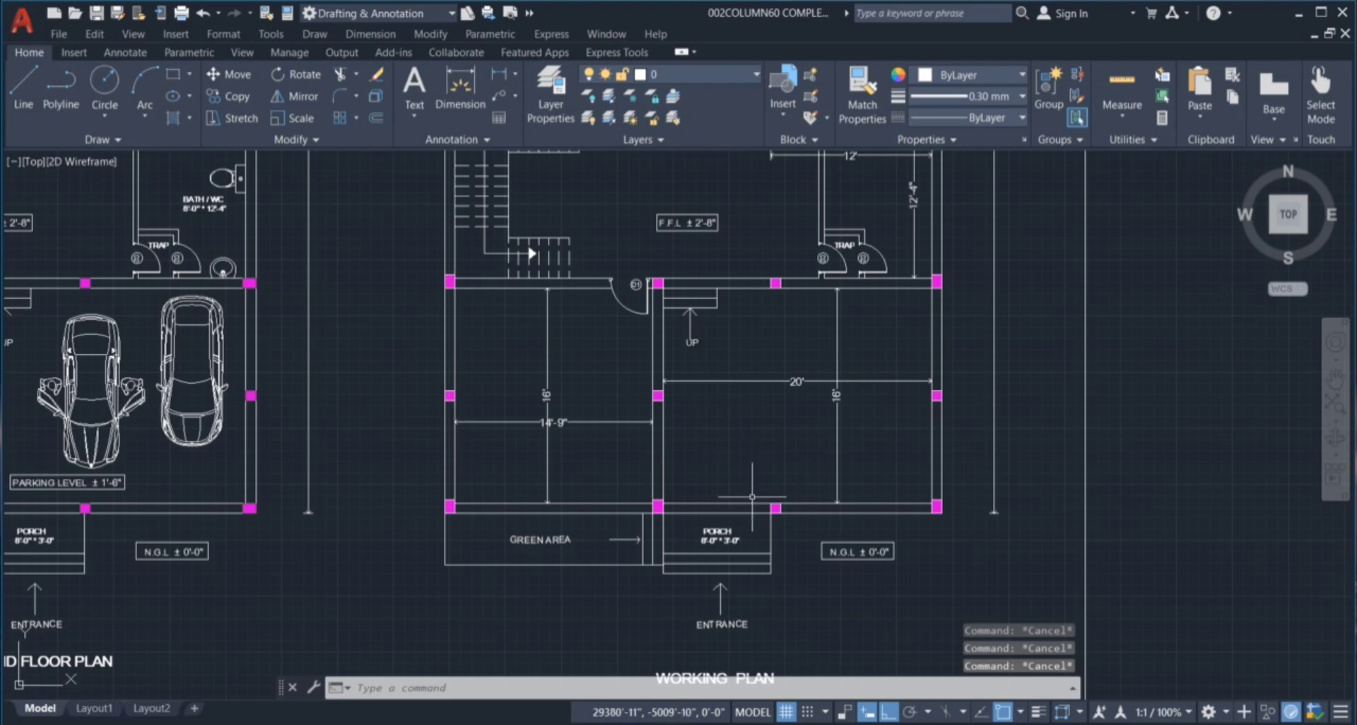
# Examine the WORKING PLAN's entrance area and title, and both framed floor plans as a whole.
pyautogui.scroll(-4, 752, 496)
pyautogui.scroll(6, 734, 605)
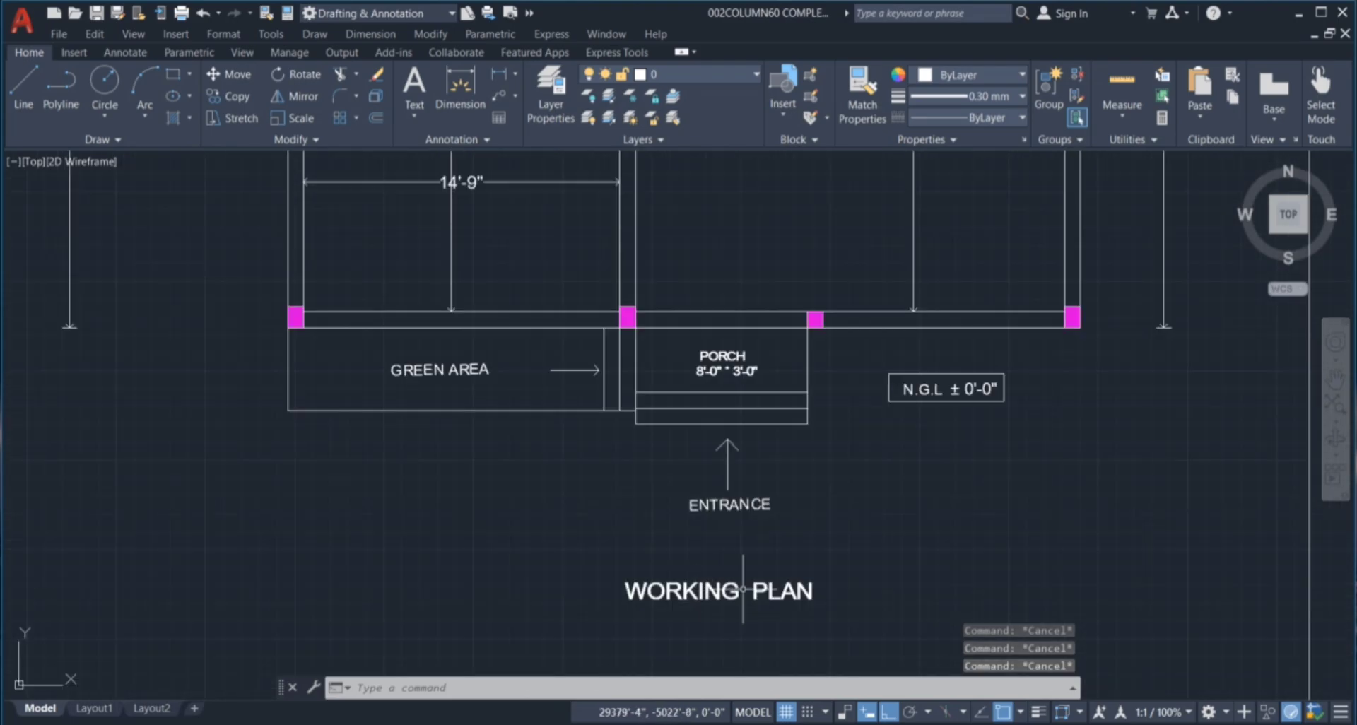
pyautogui.scroll(-2, 705, 594)
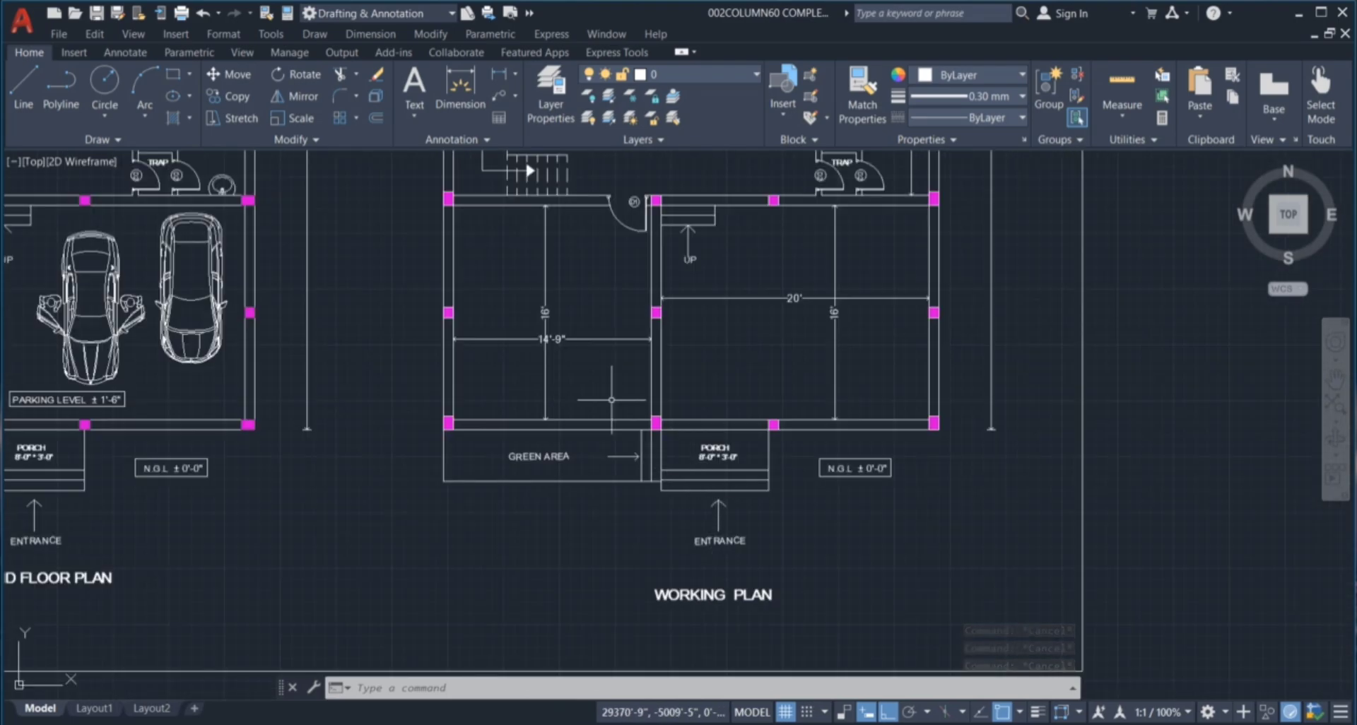
pyautogui.scroll(-2, 601, 526)
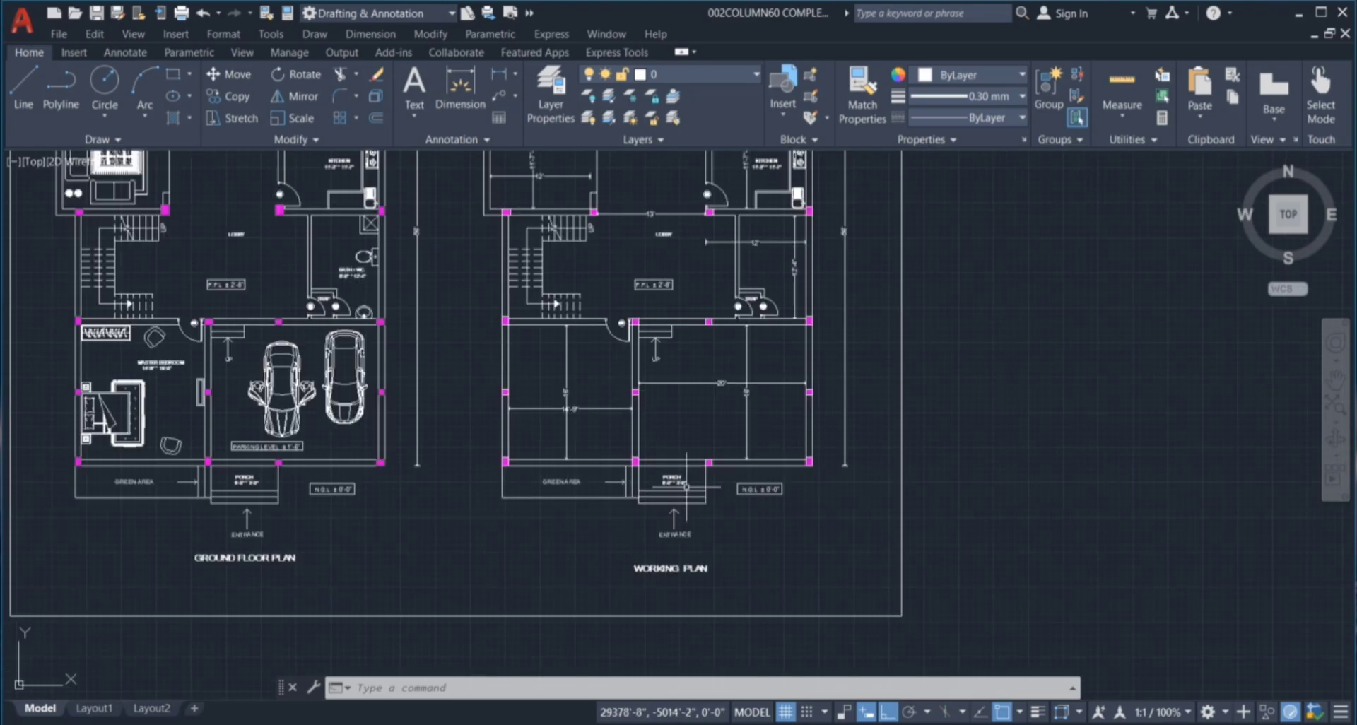
pyautogui.scroll(-2, 677, 408)
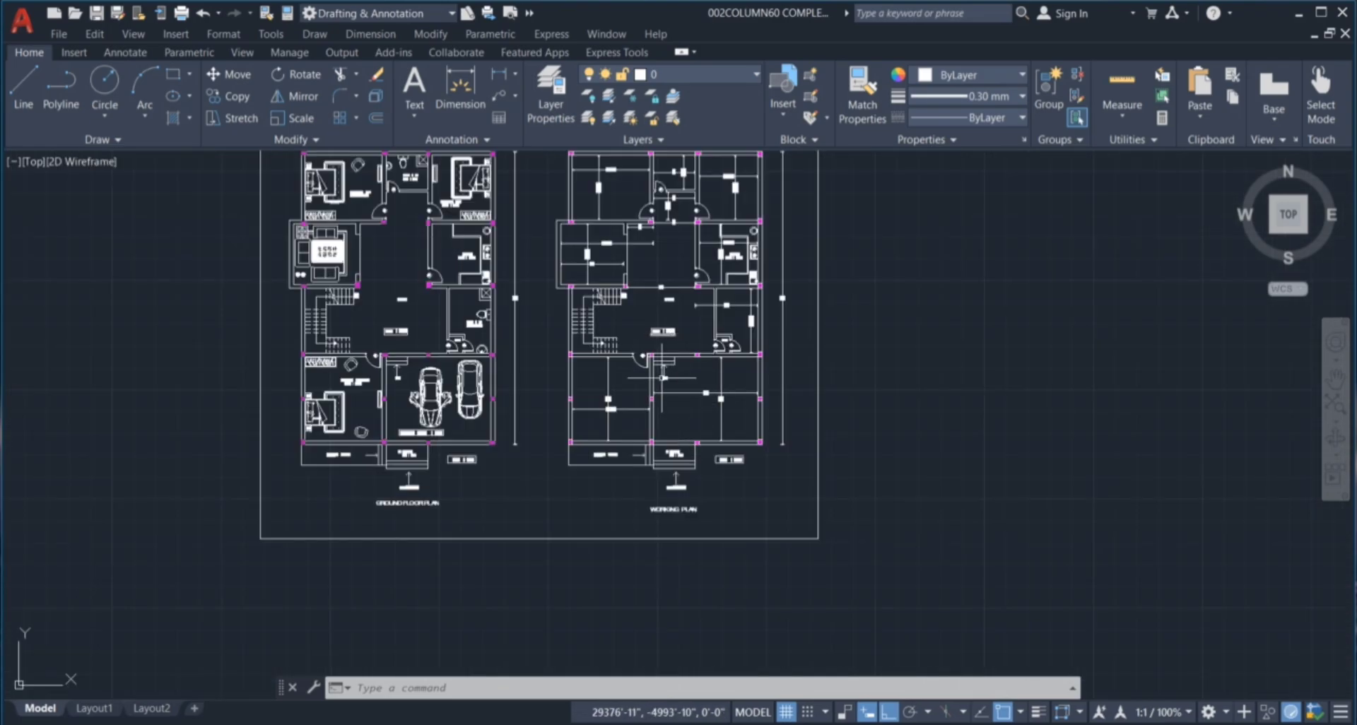
pyautogui.scroll(-4, 704, 422)
pyautogui.scroll(6, 636, 353)
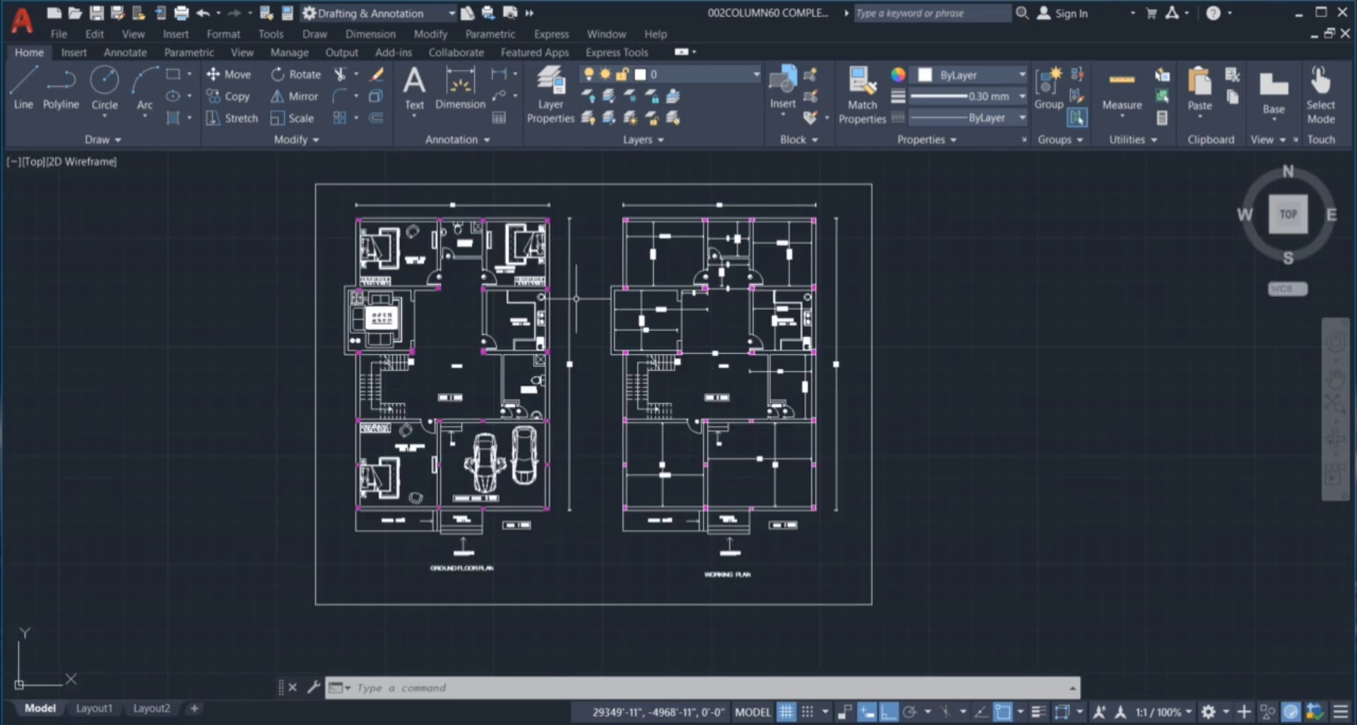